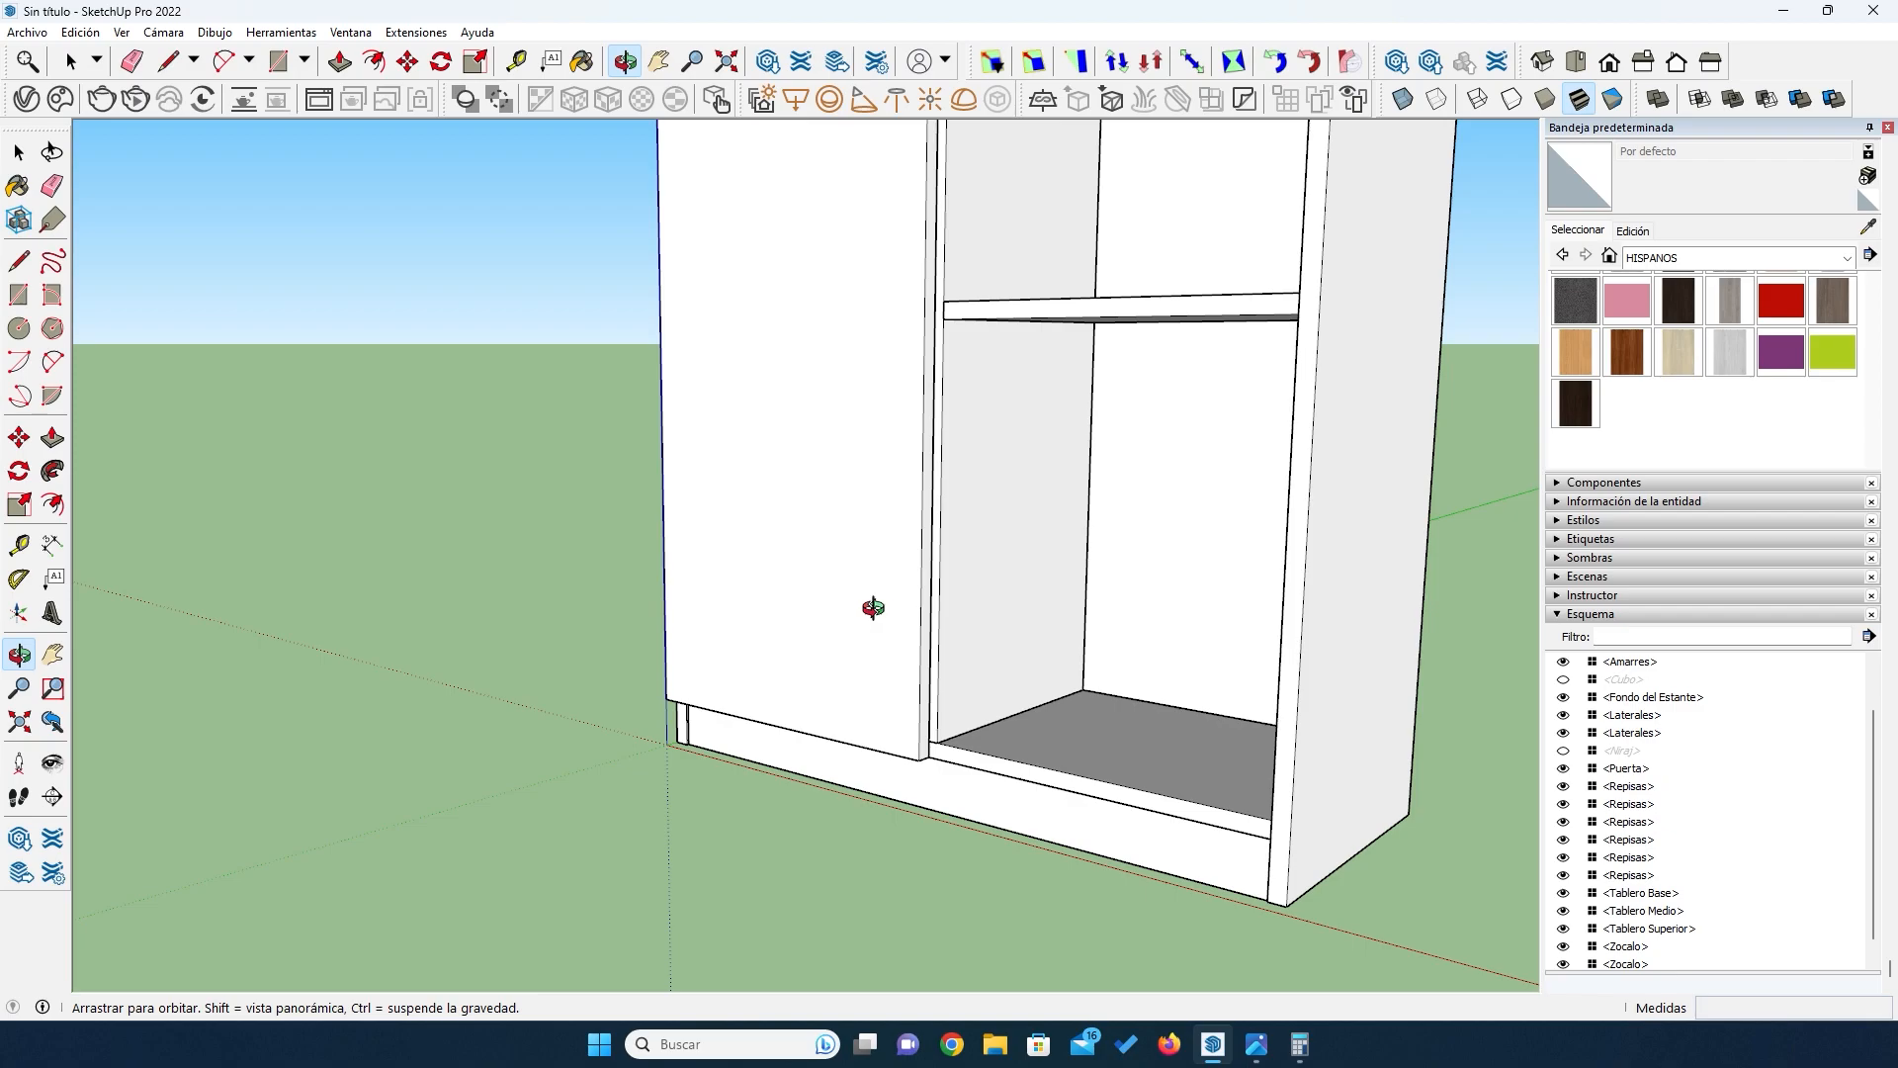
Step: Mark a tape-measure distance of 45 mm down from the shelf's top front corner beside the right side panel
click(20, 545)
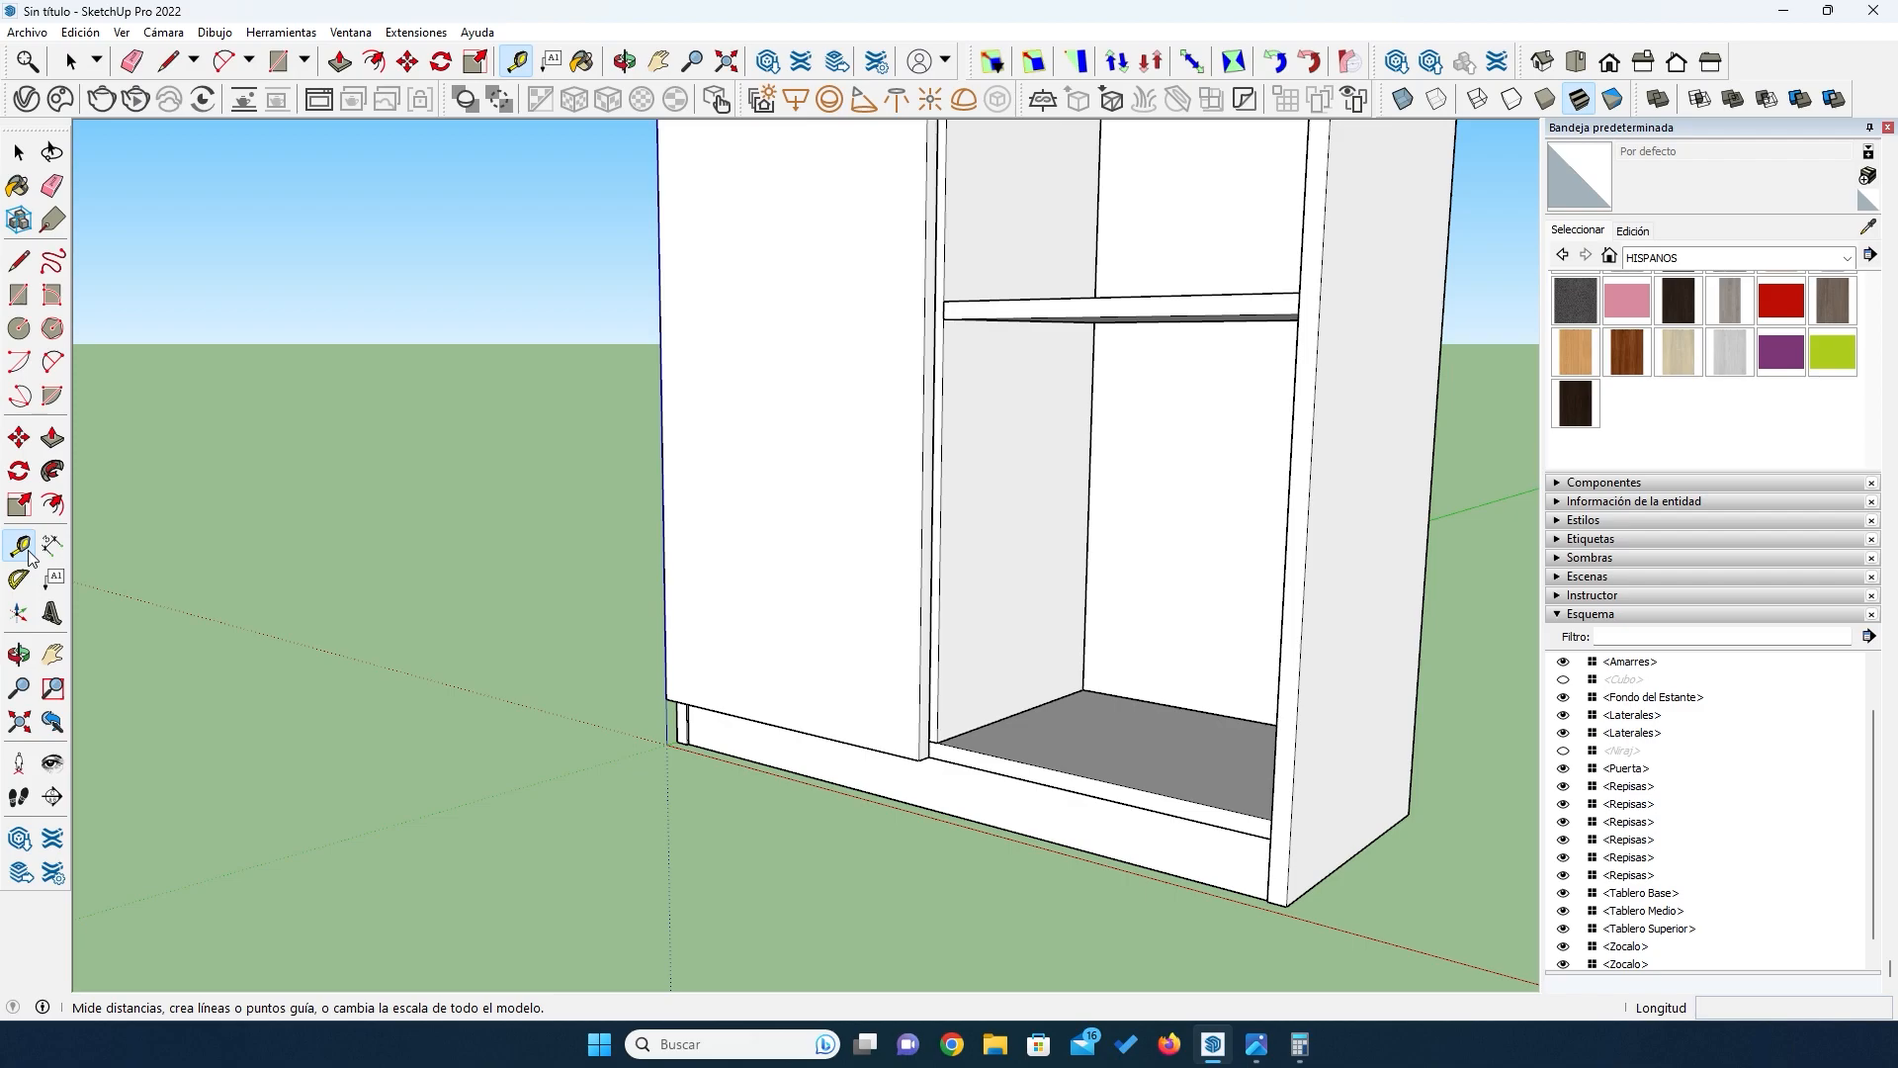
click(1301, 291)
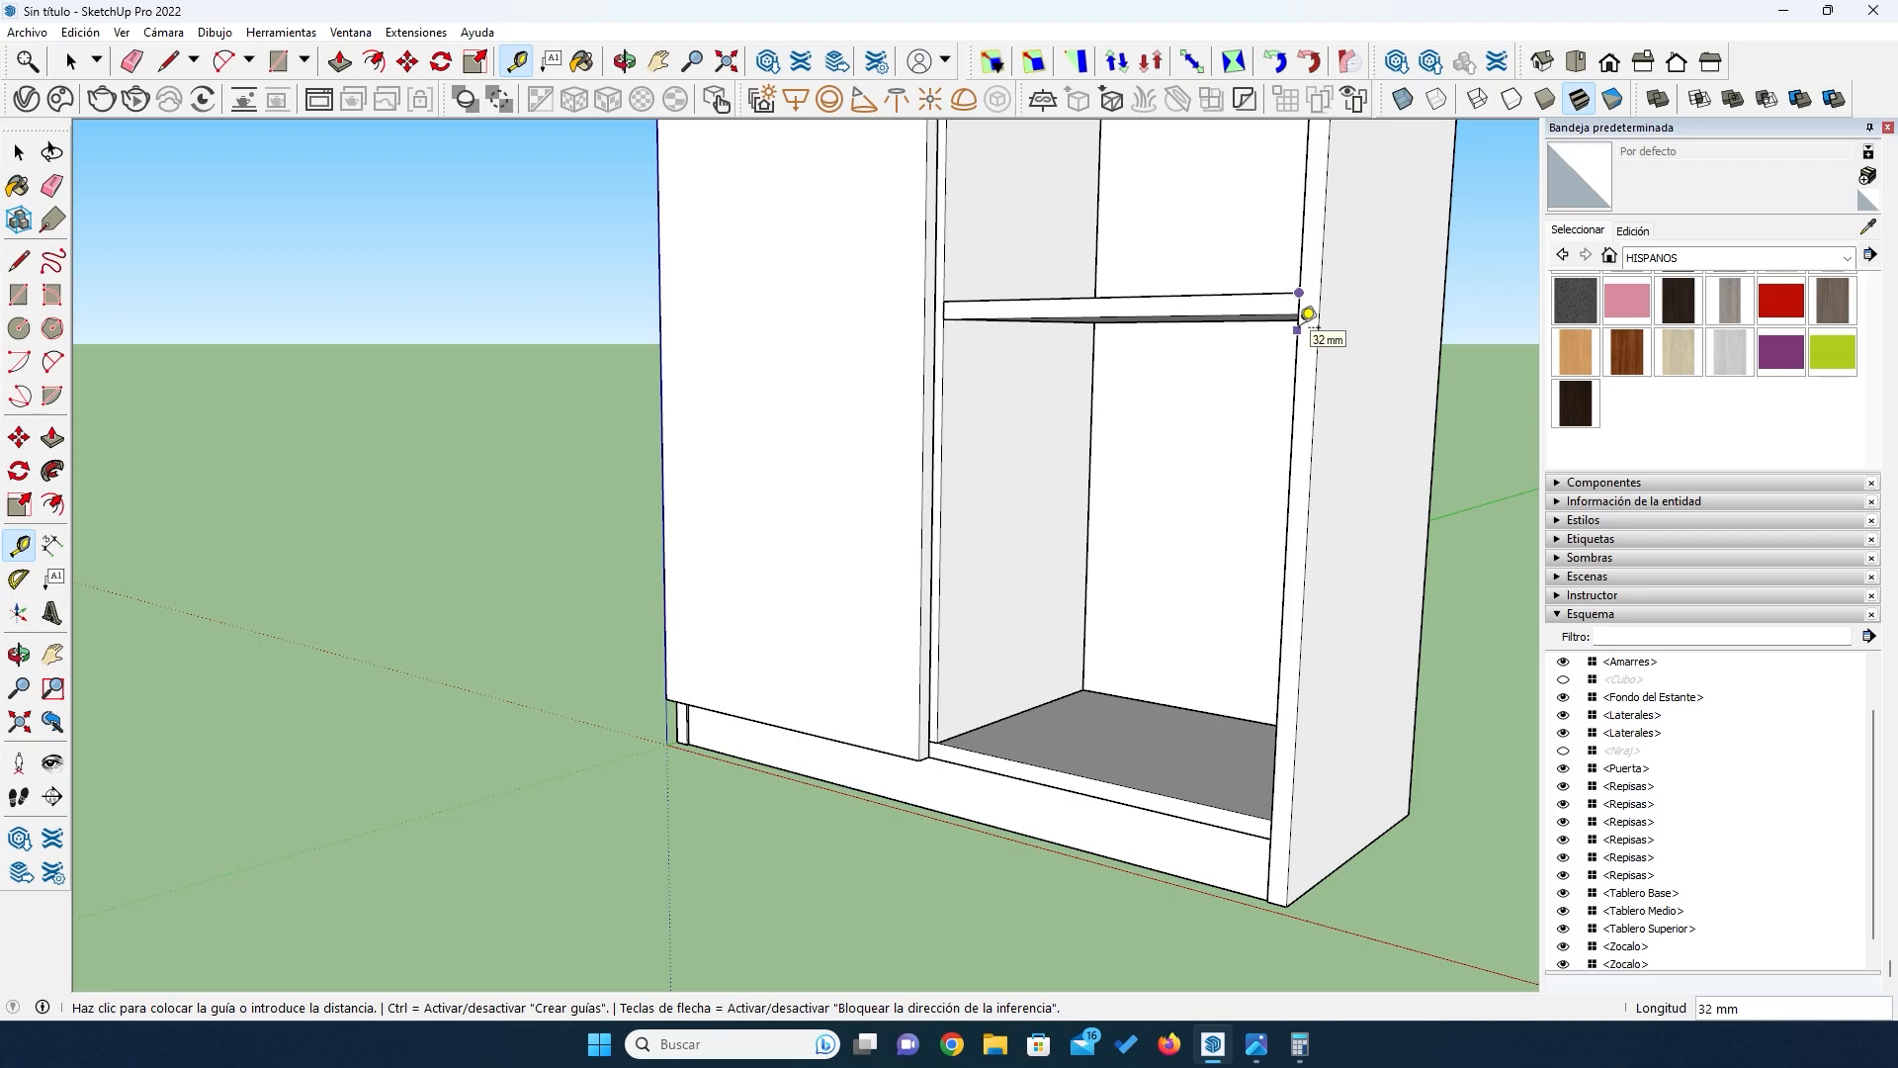
click(1307, 313)
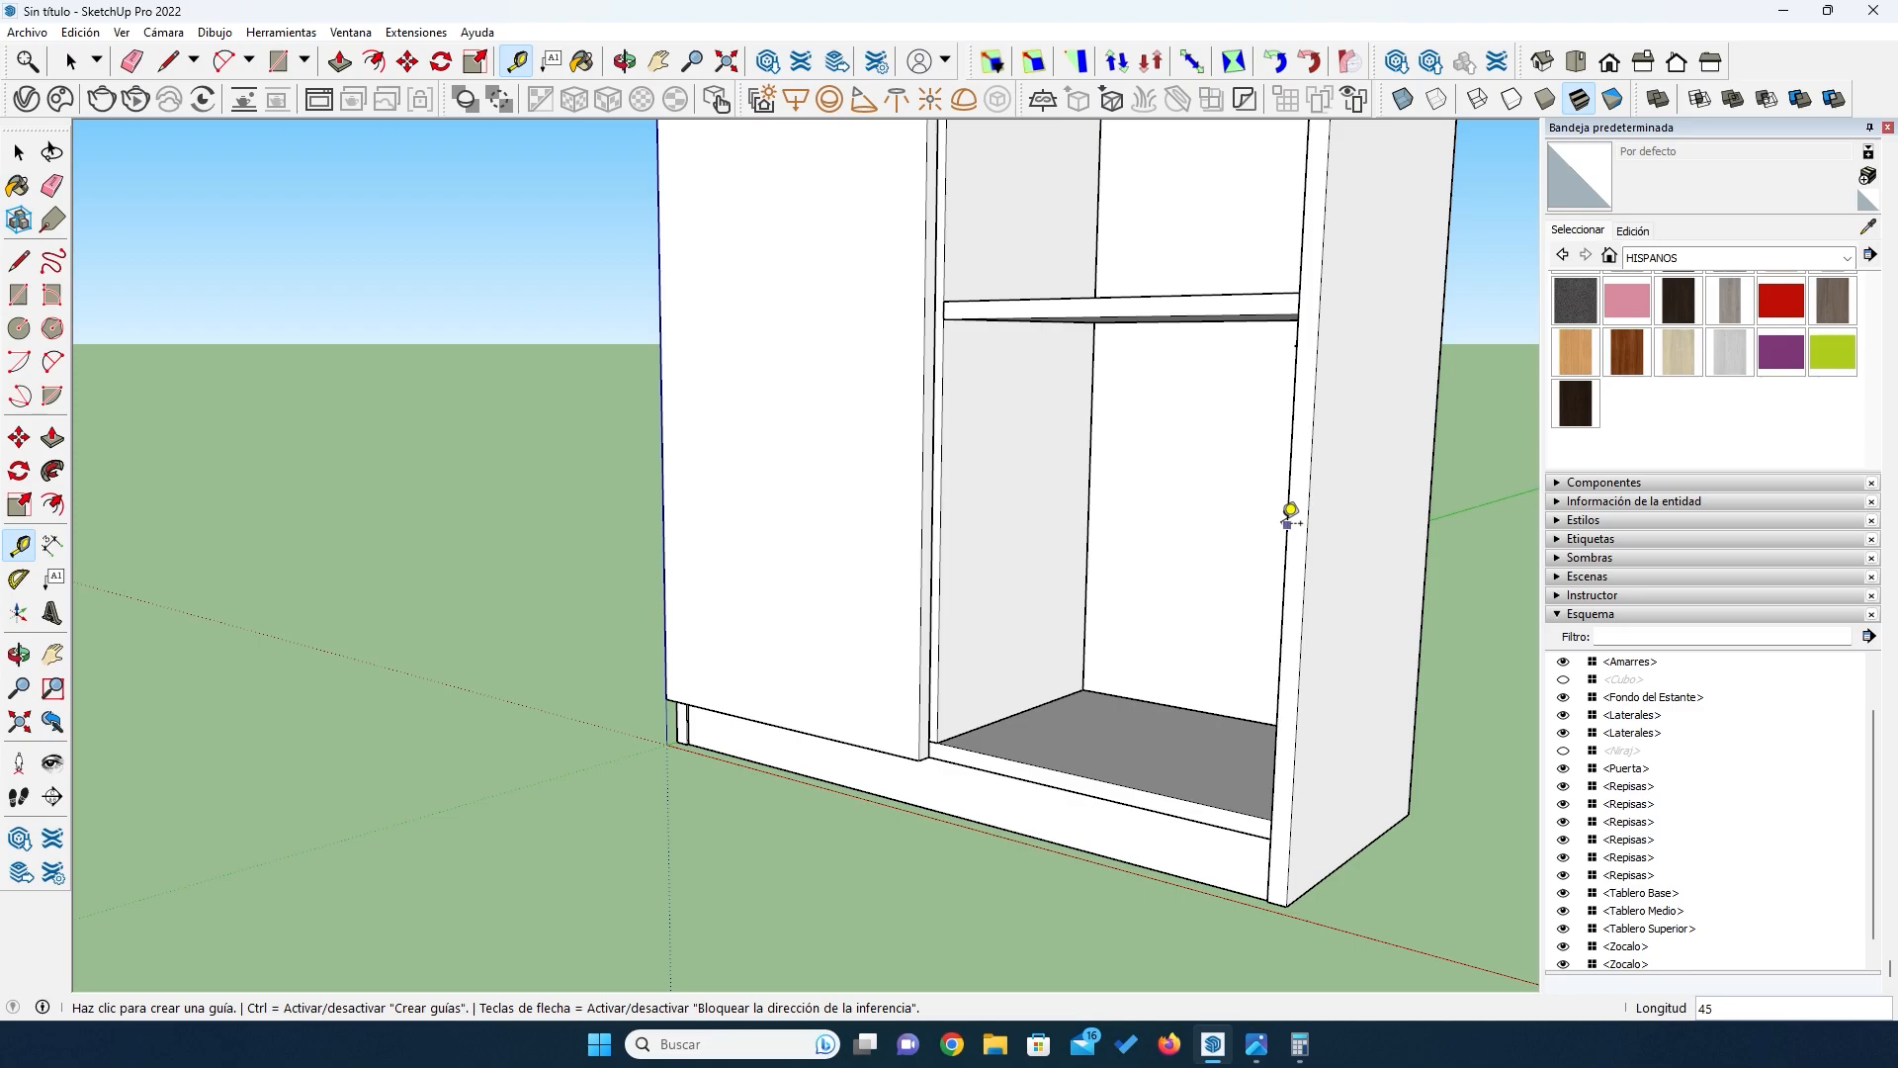
Step: Draw a 398 × 200 mm rectangle from the shelf's upper front corner next to the door, overlapping the opening below
middle_drag(920, 495, 1101, 482)
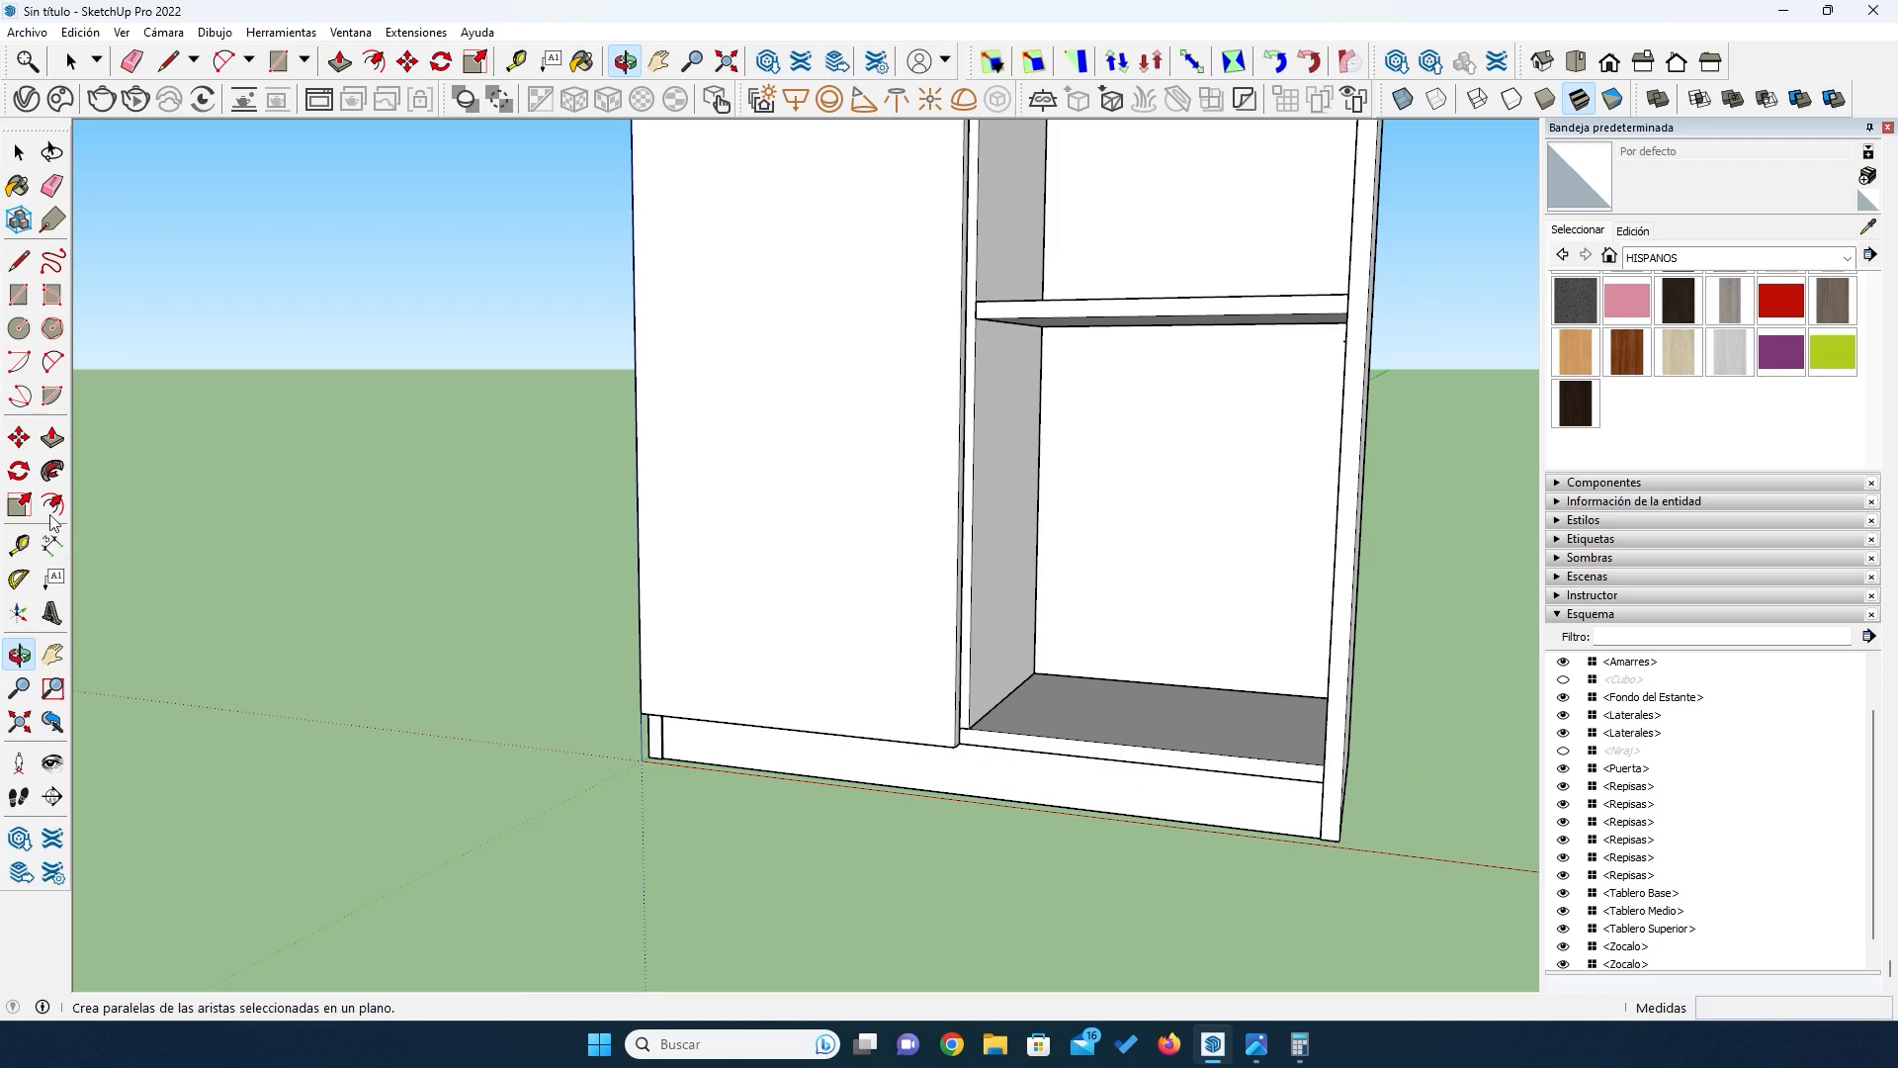
click(15, 300)
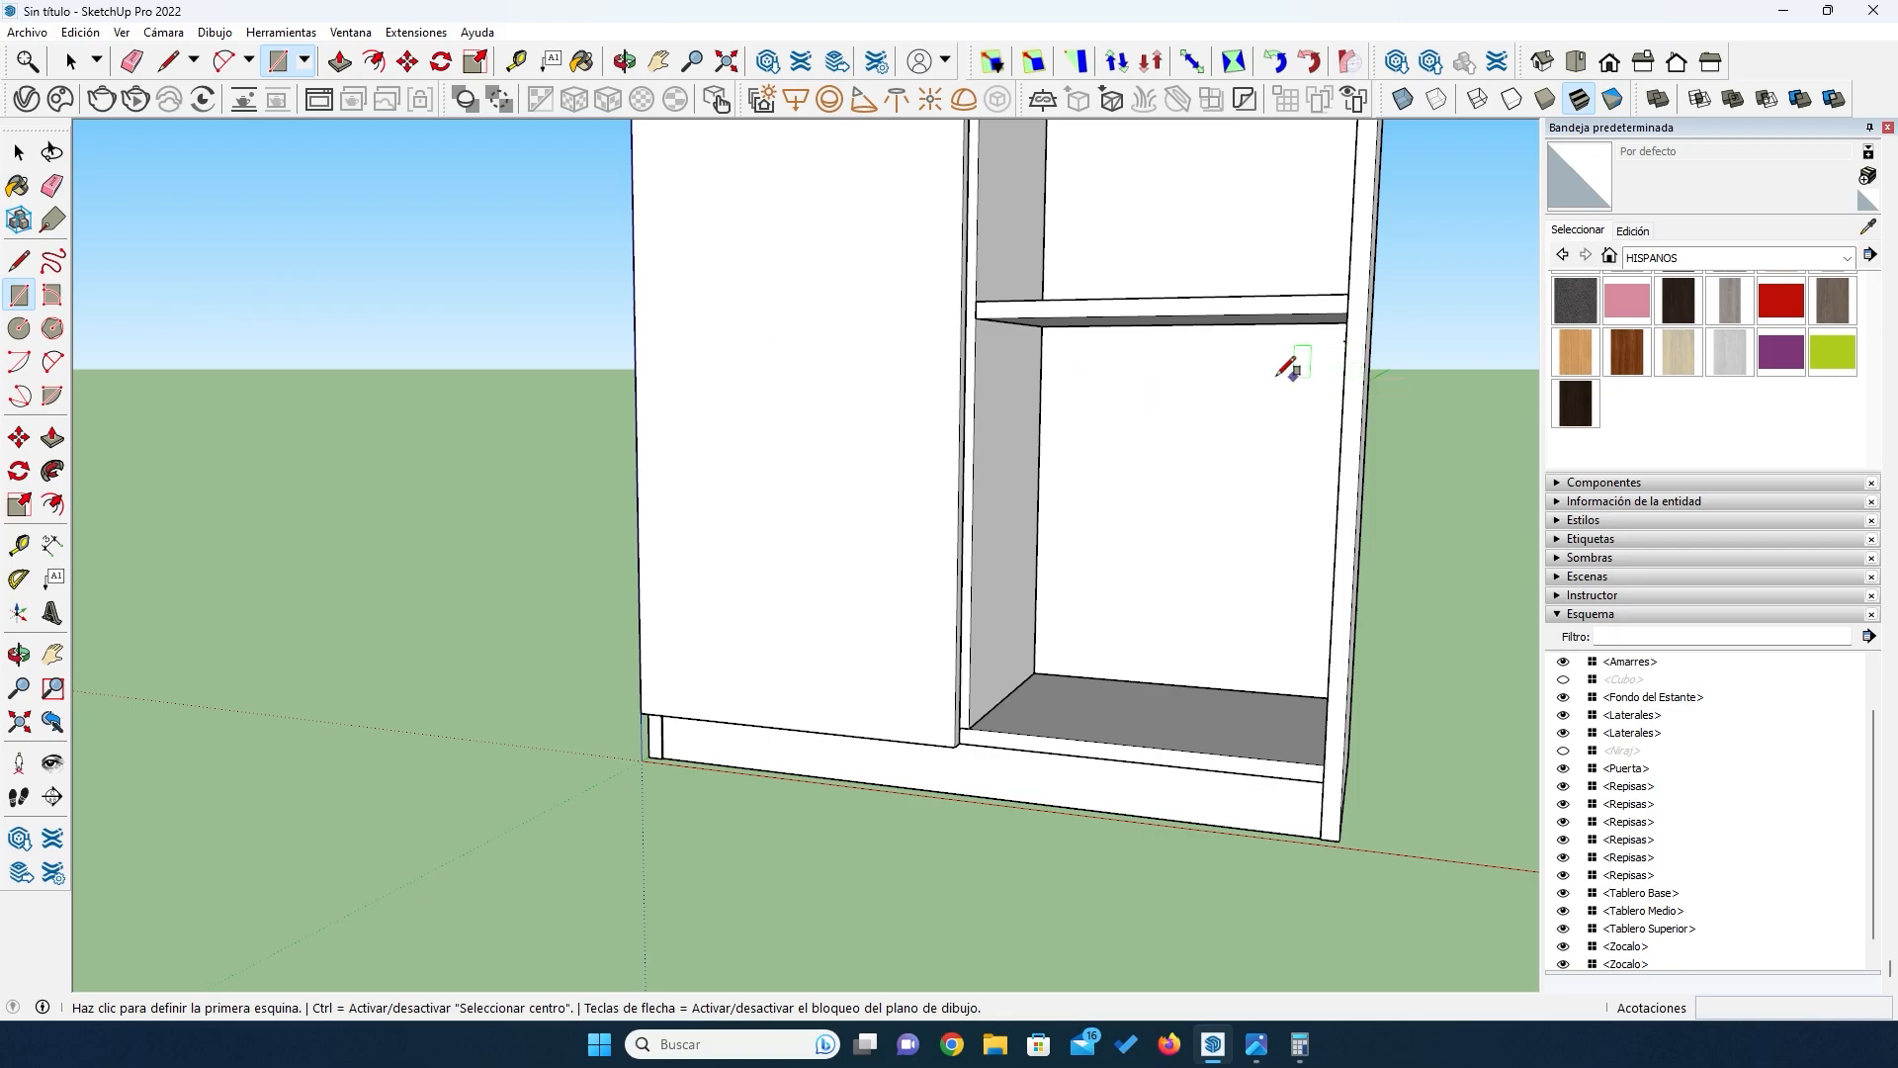
click(976, 302)
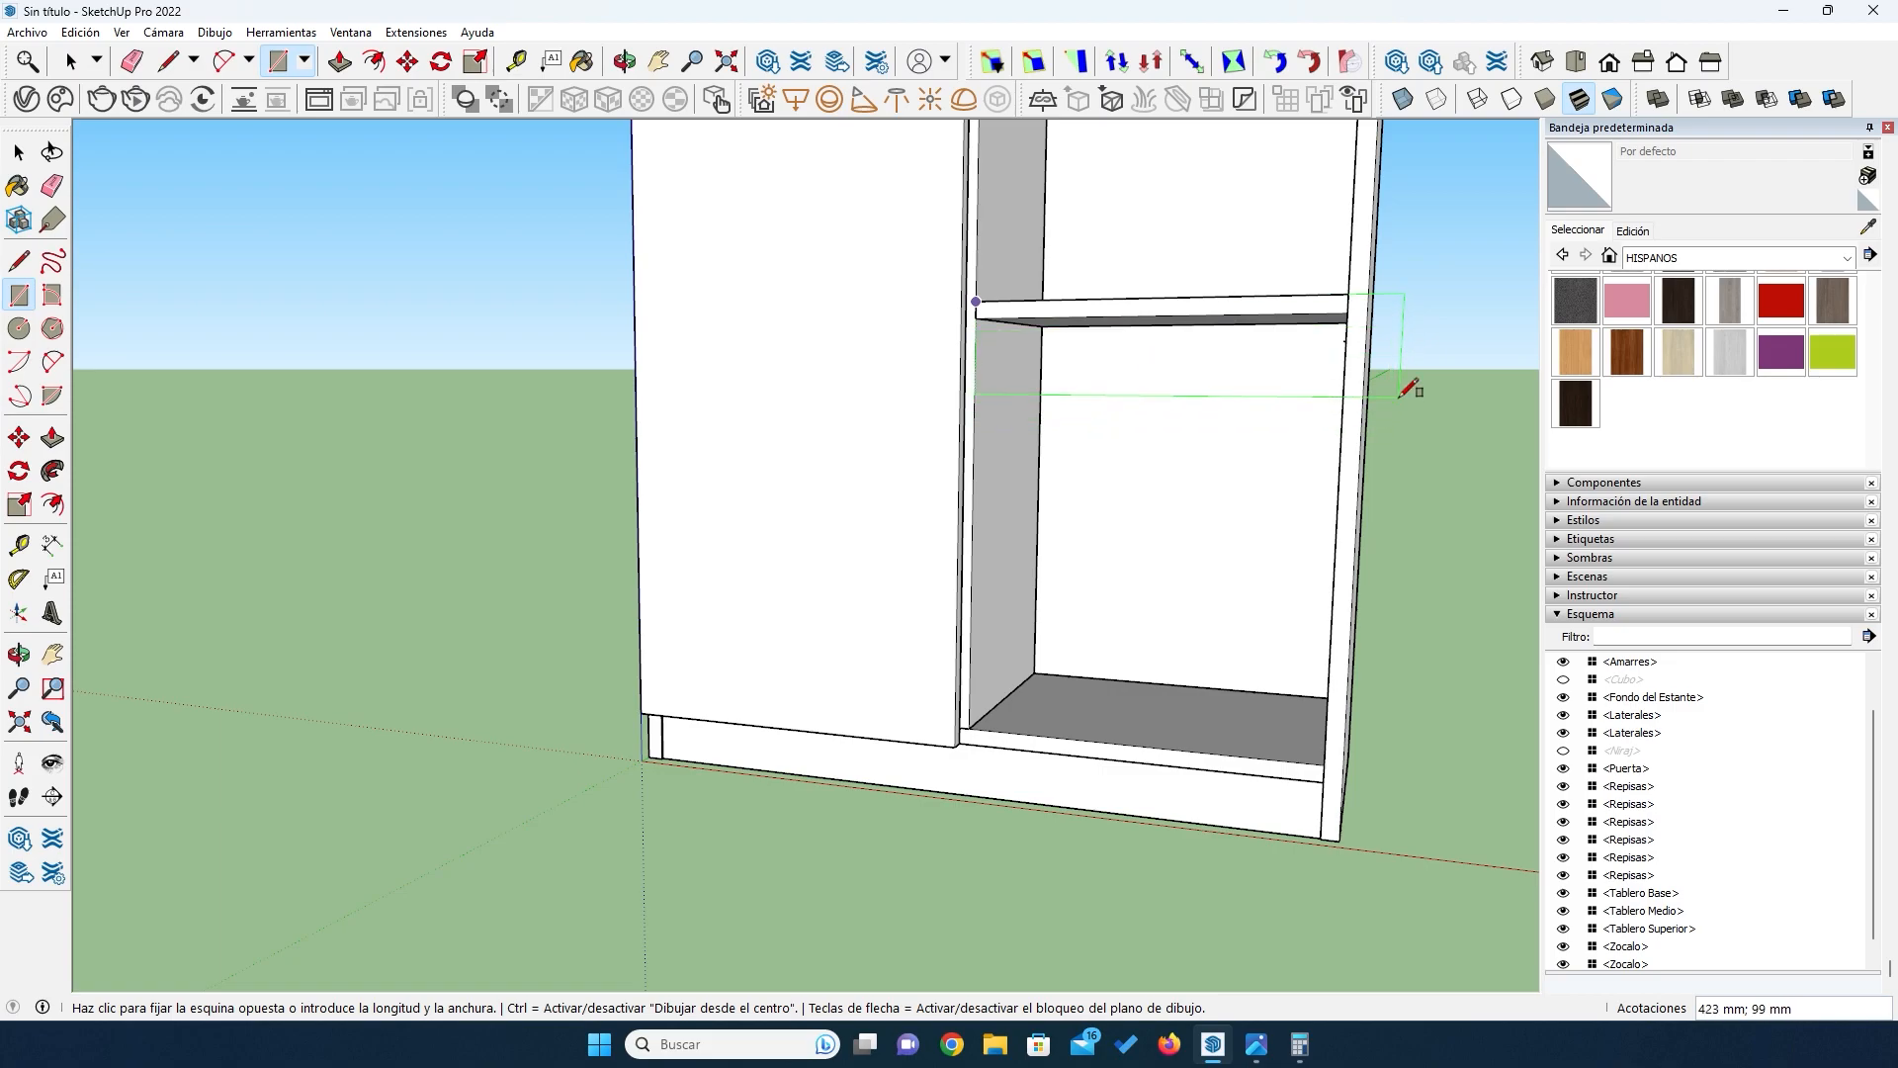
text(398)
key(Down)
text(8;200)
key(Return)
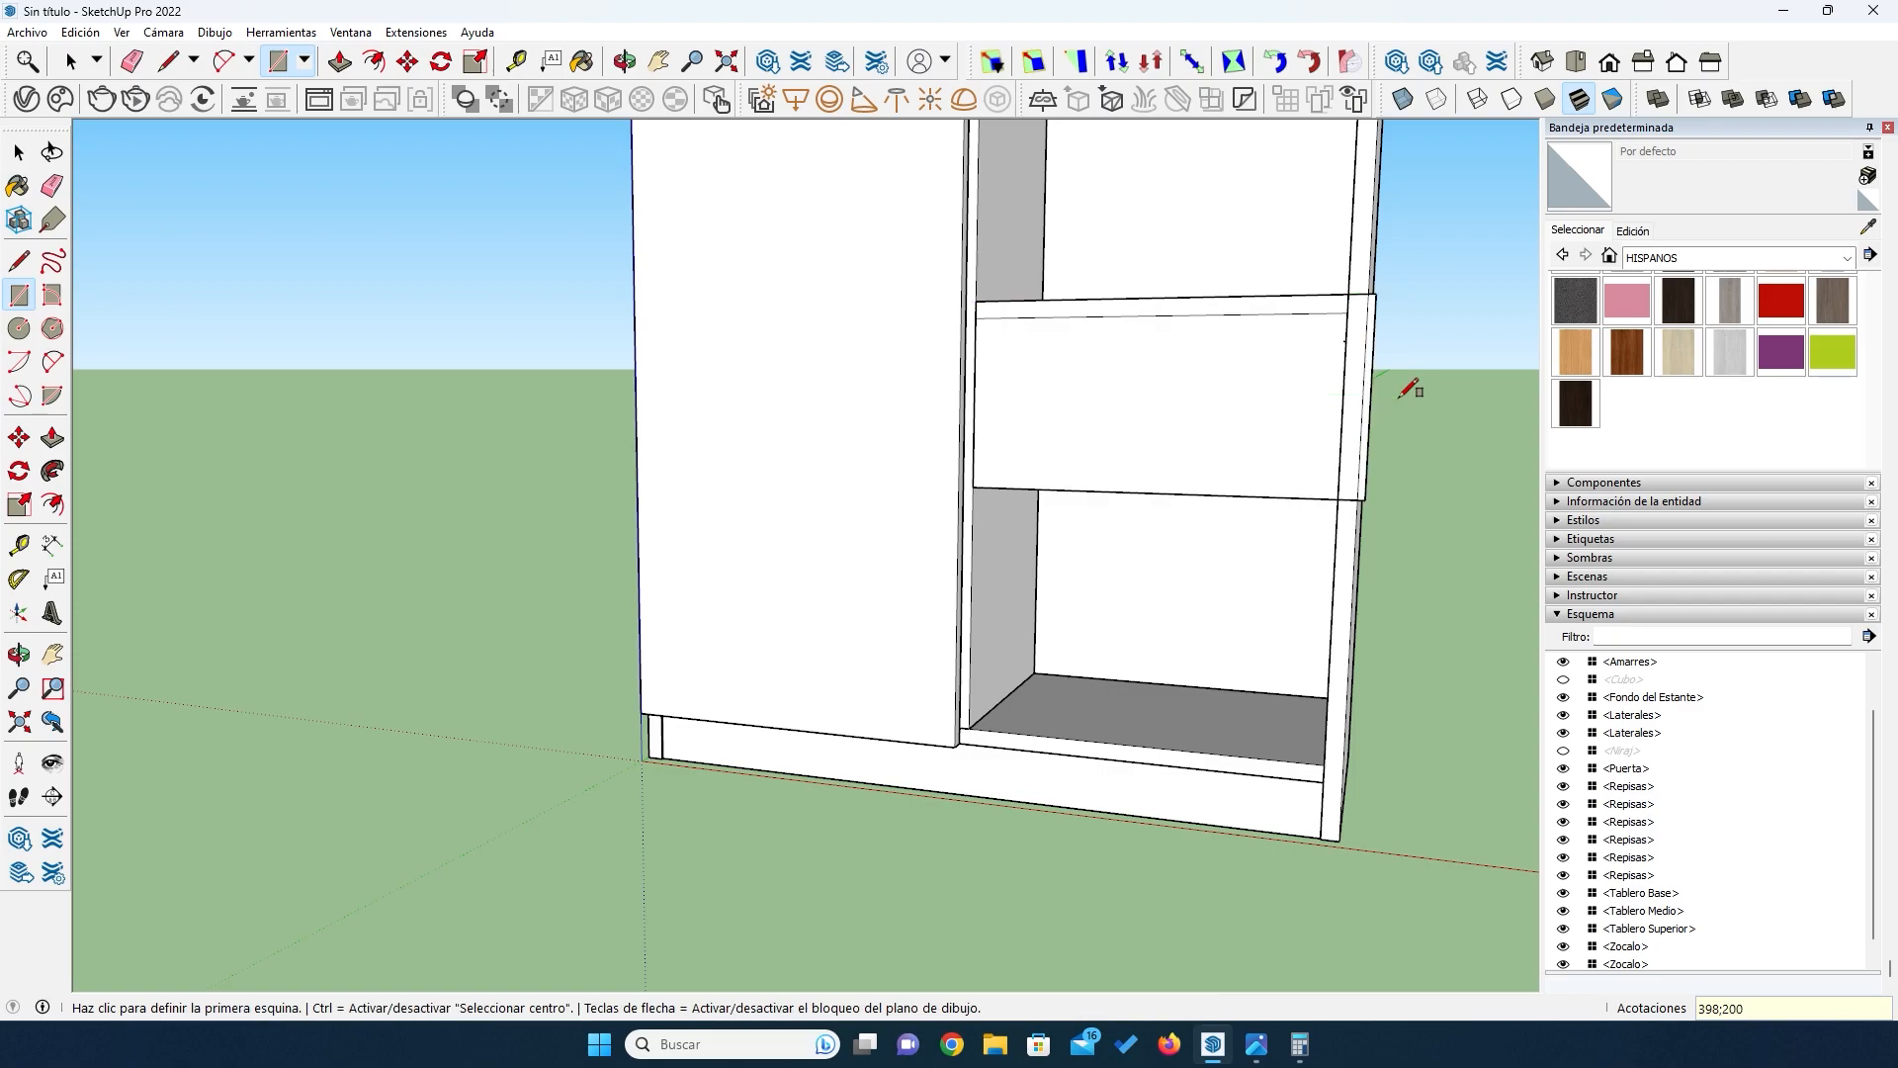
Step: Extrude the rectangle forward with Push/Pull into a thin drawer-front panel
click(52, 439)
drag(1240, 423, 1196, 418)
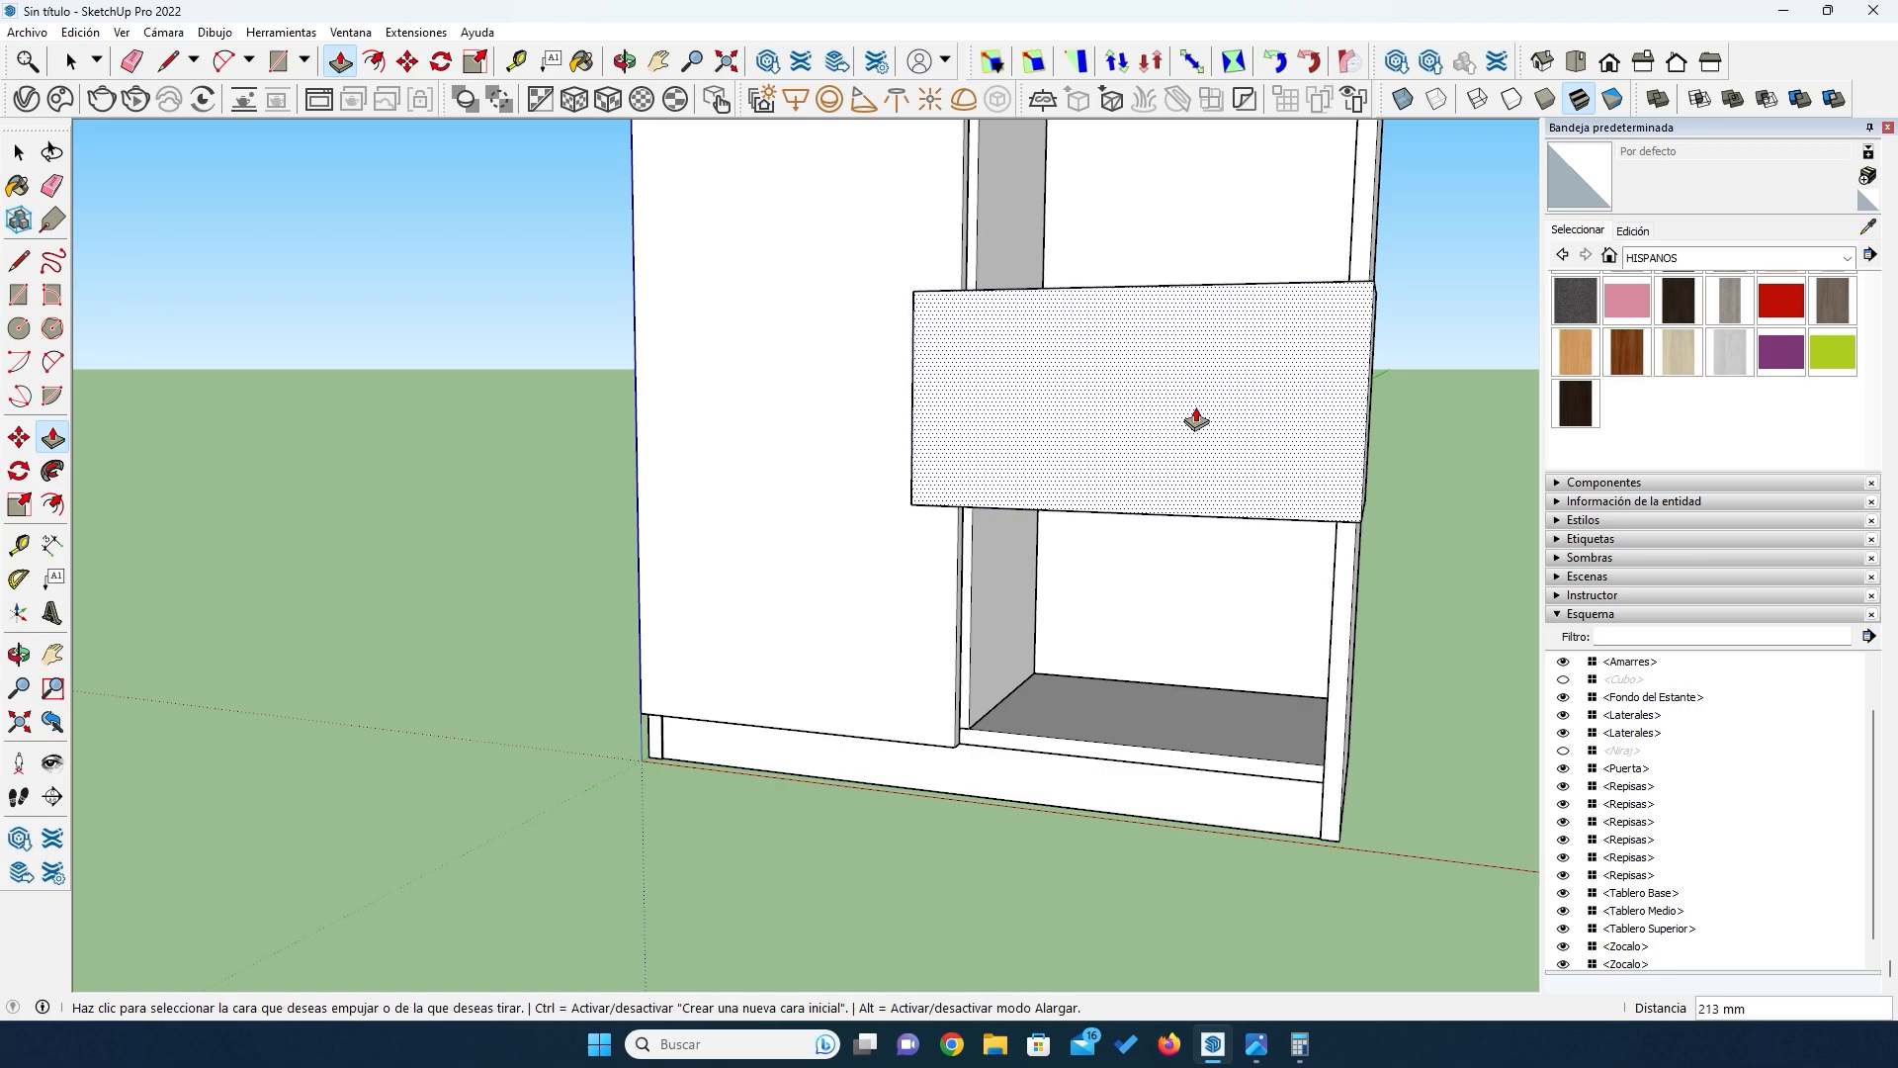
key(Return)
Step: Turn the drawer-front panel into a component named "Tapa de cajon"
key(space)
click(1195, 411)
right_click(1197, 408)
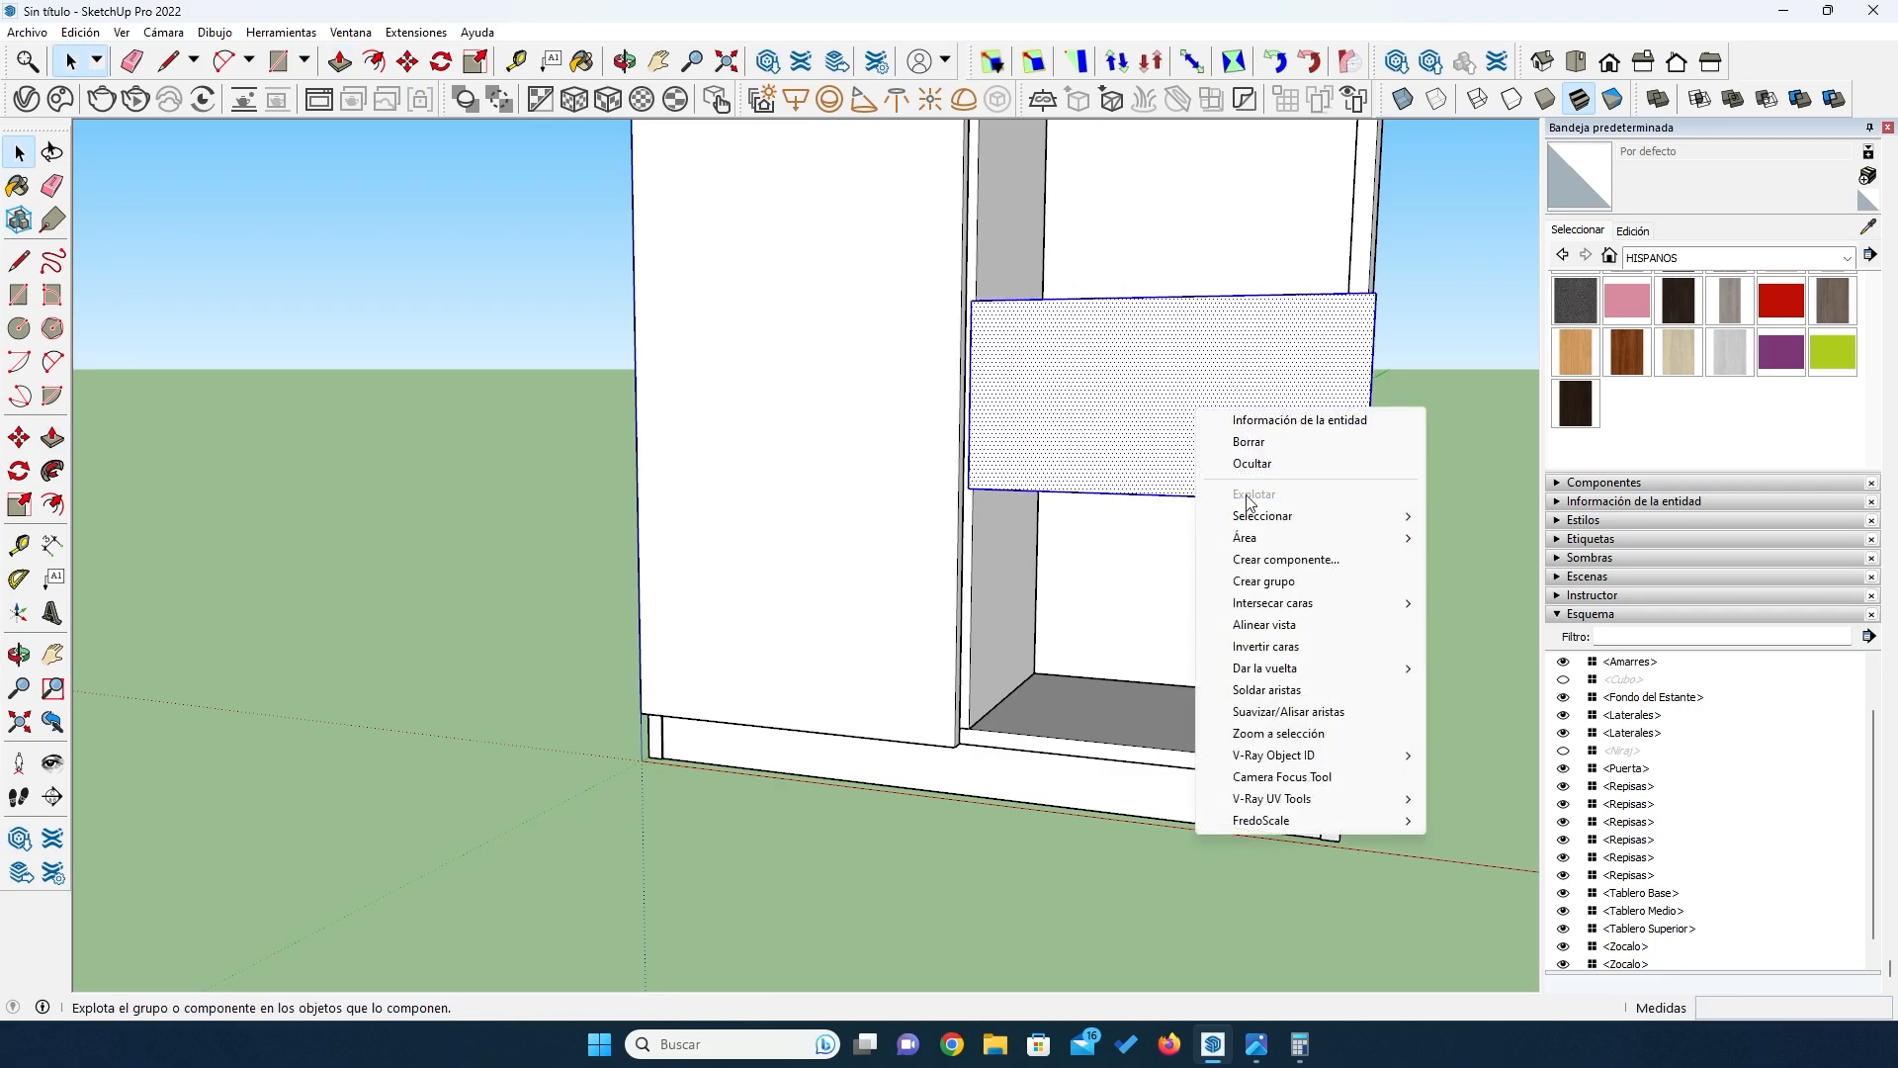
click(1258, 559)
text(Tapa de cajon)
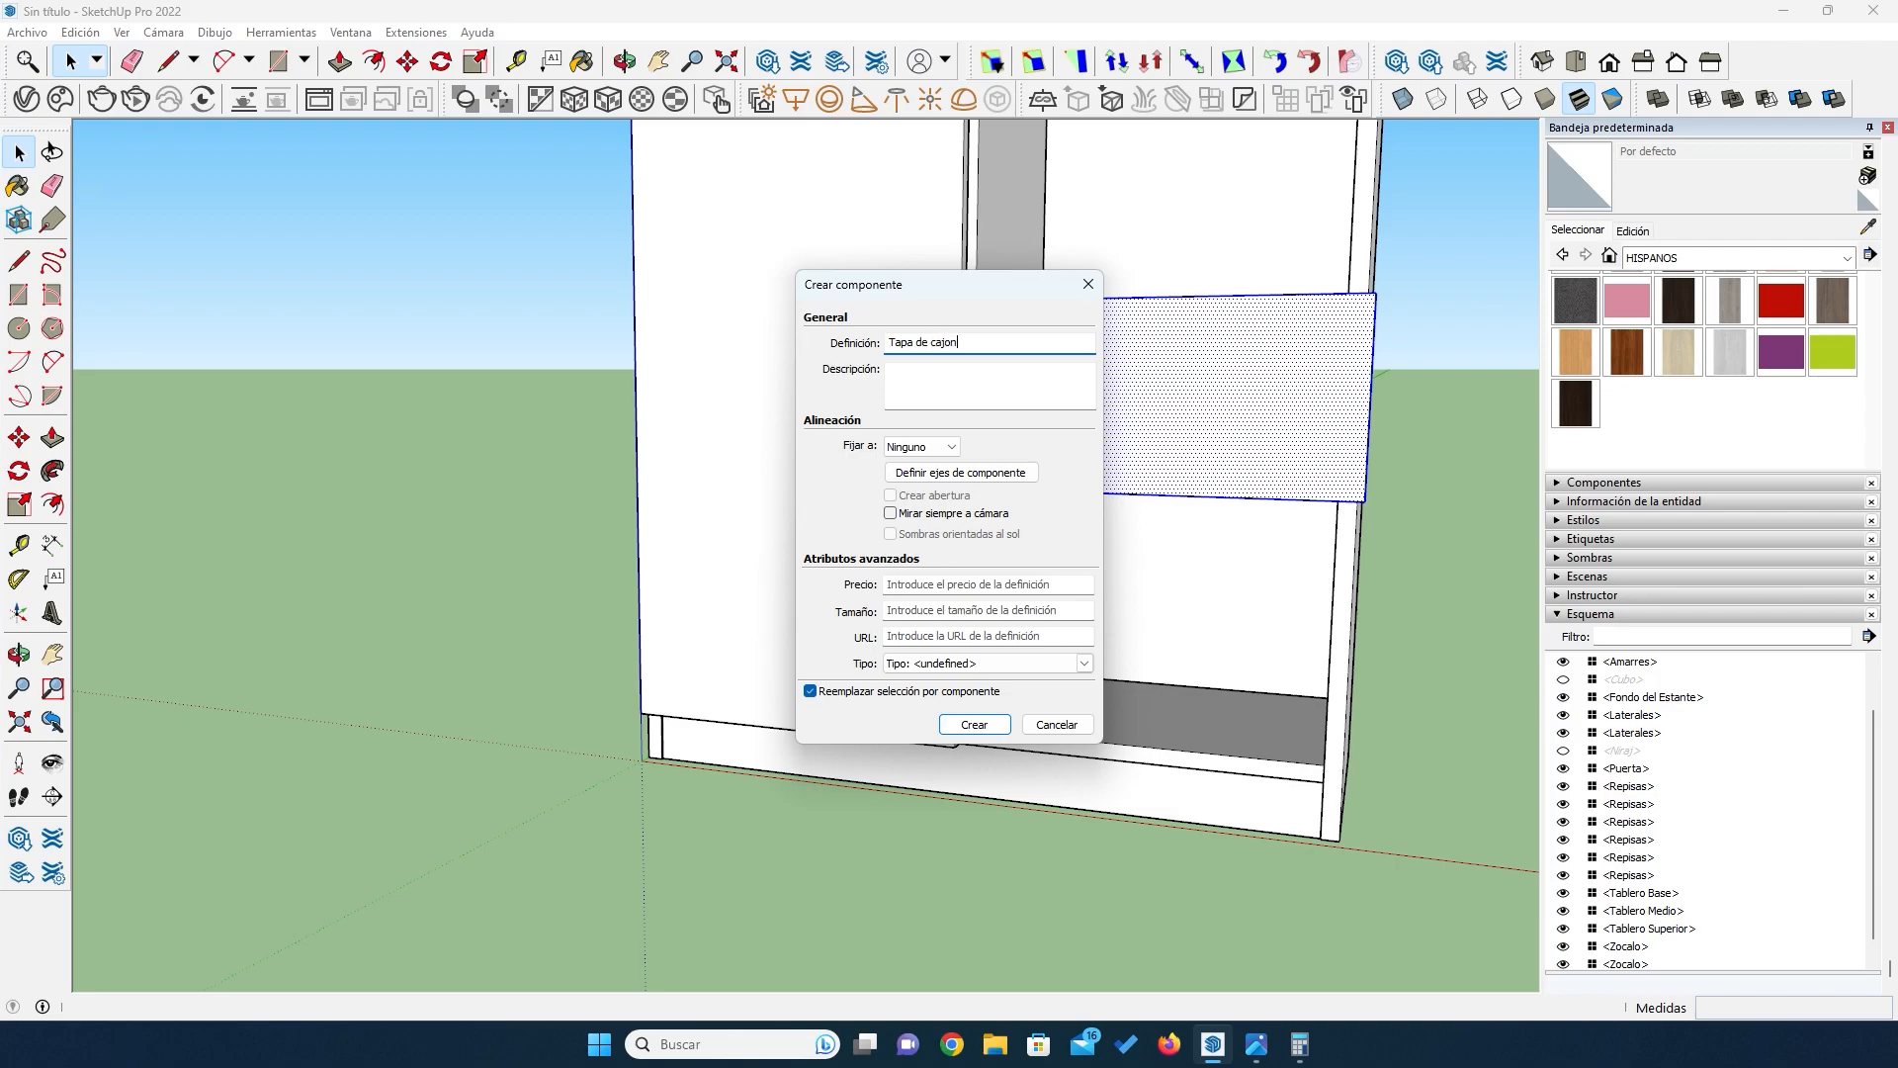
click(974, 725)
Step: Move the drawer front about 159 mm forward out of the cabinet, gripping it by its upper right corner
key(o)
drag(1017, 506, 1152, 606)
drag(1350, 475, 1136, 504)
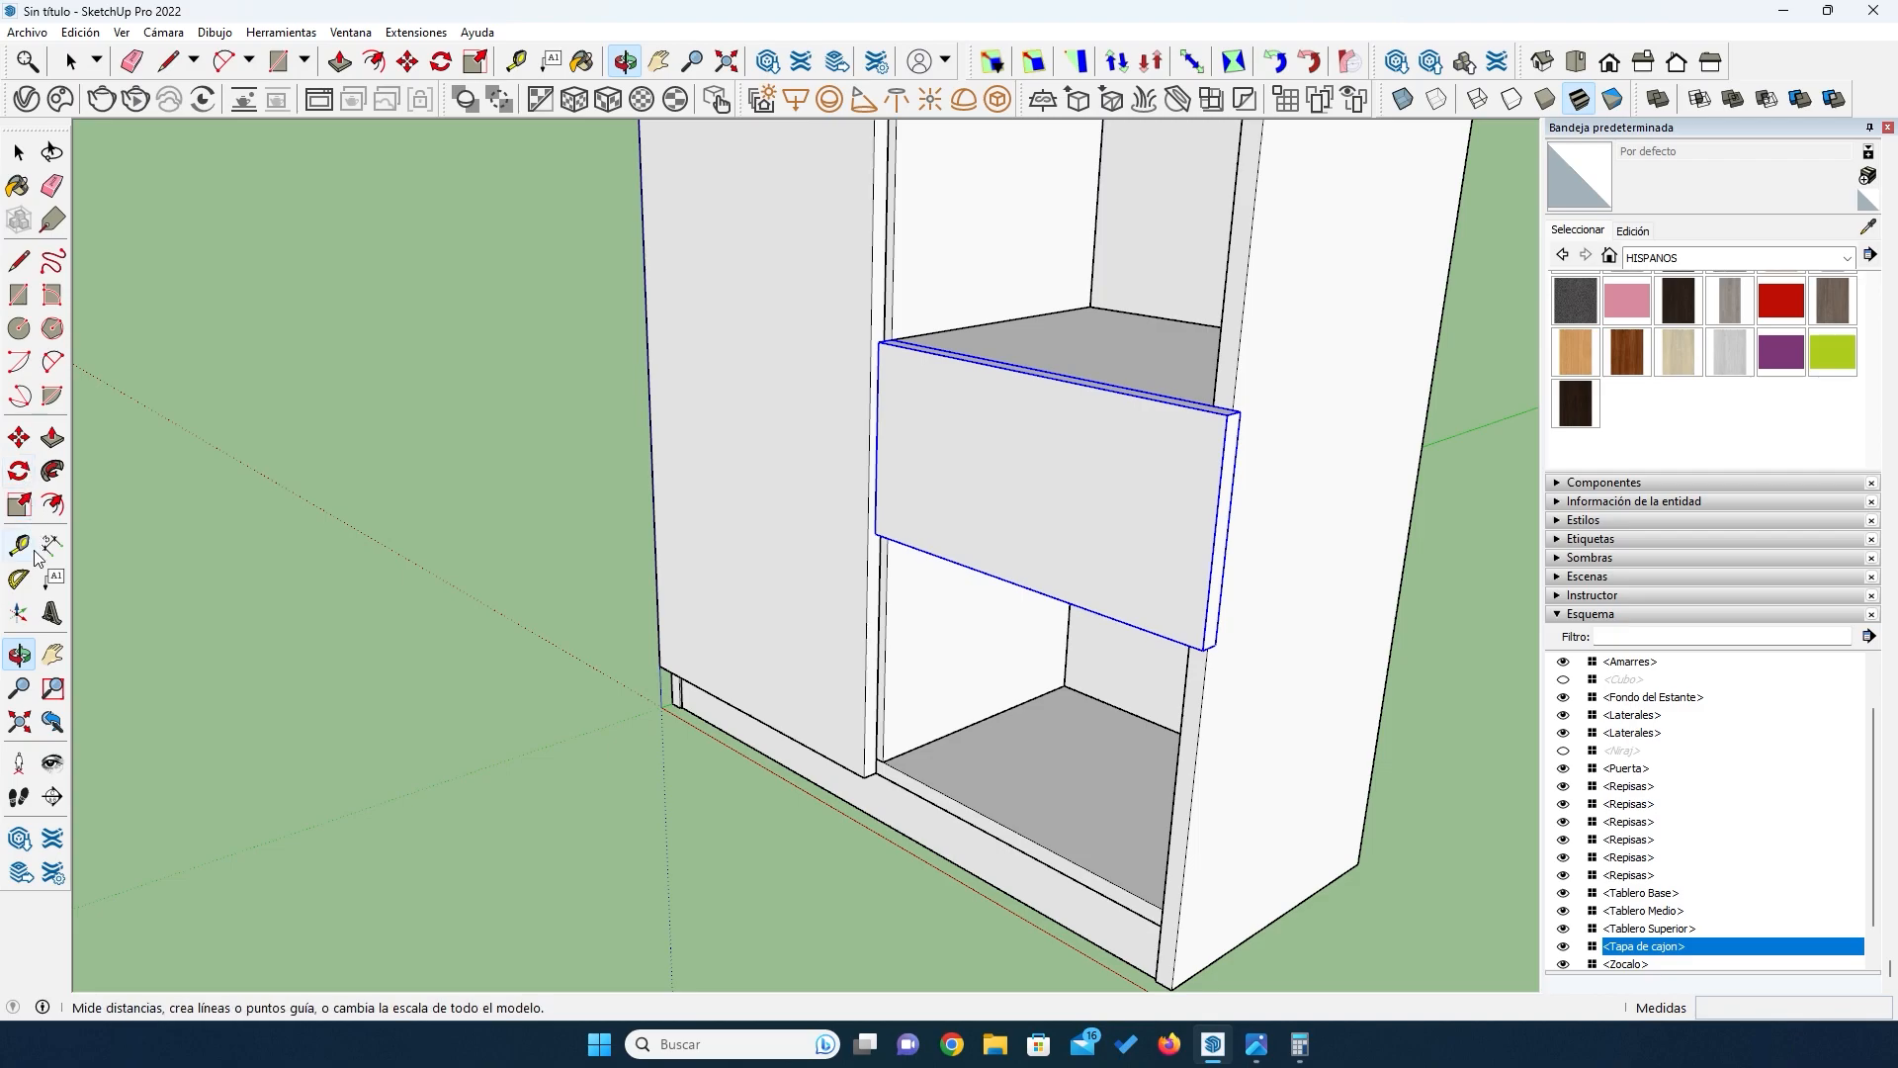
click(19, 438)
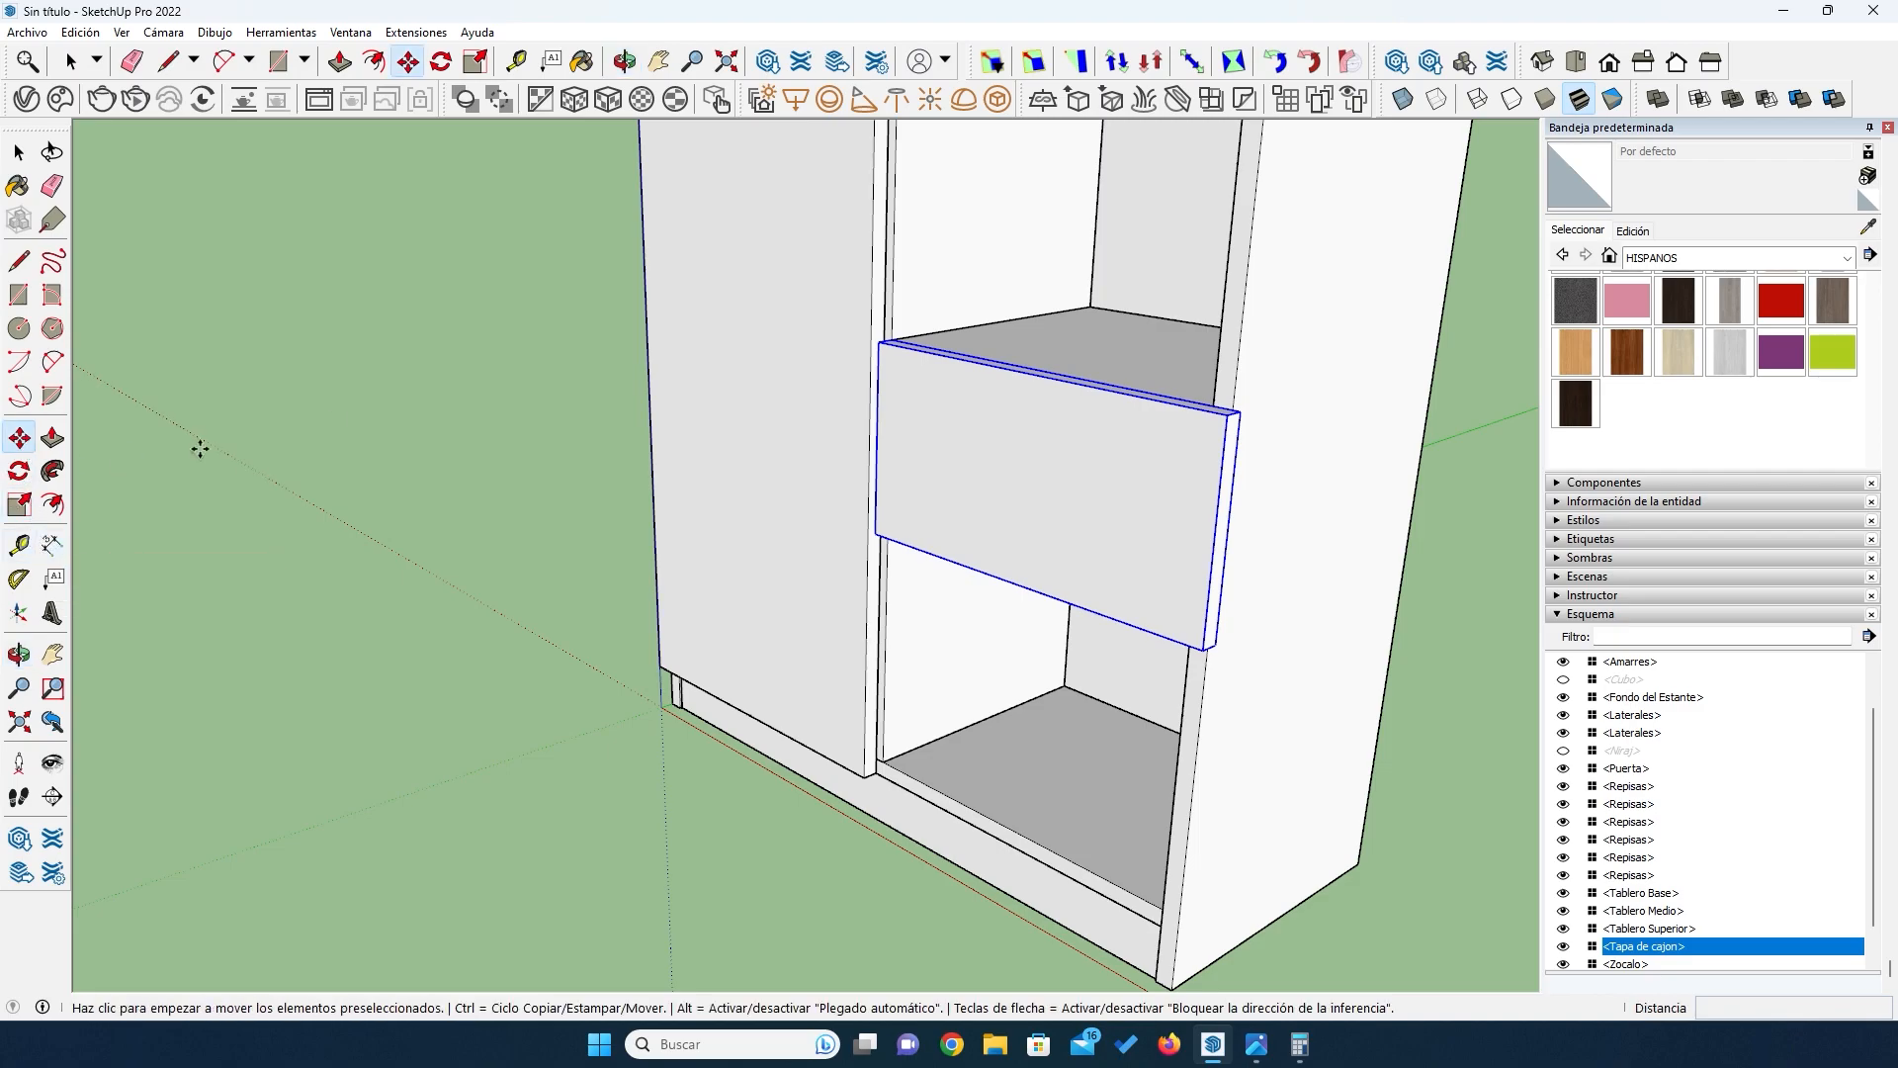
click(1235, 412)
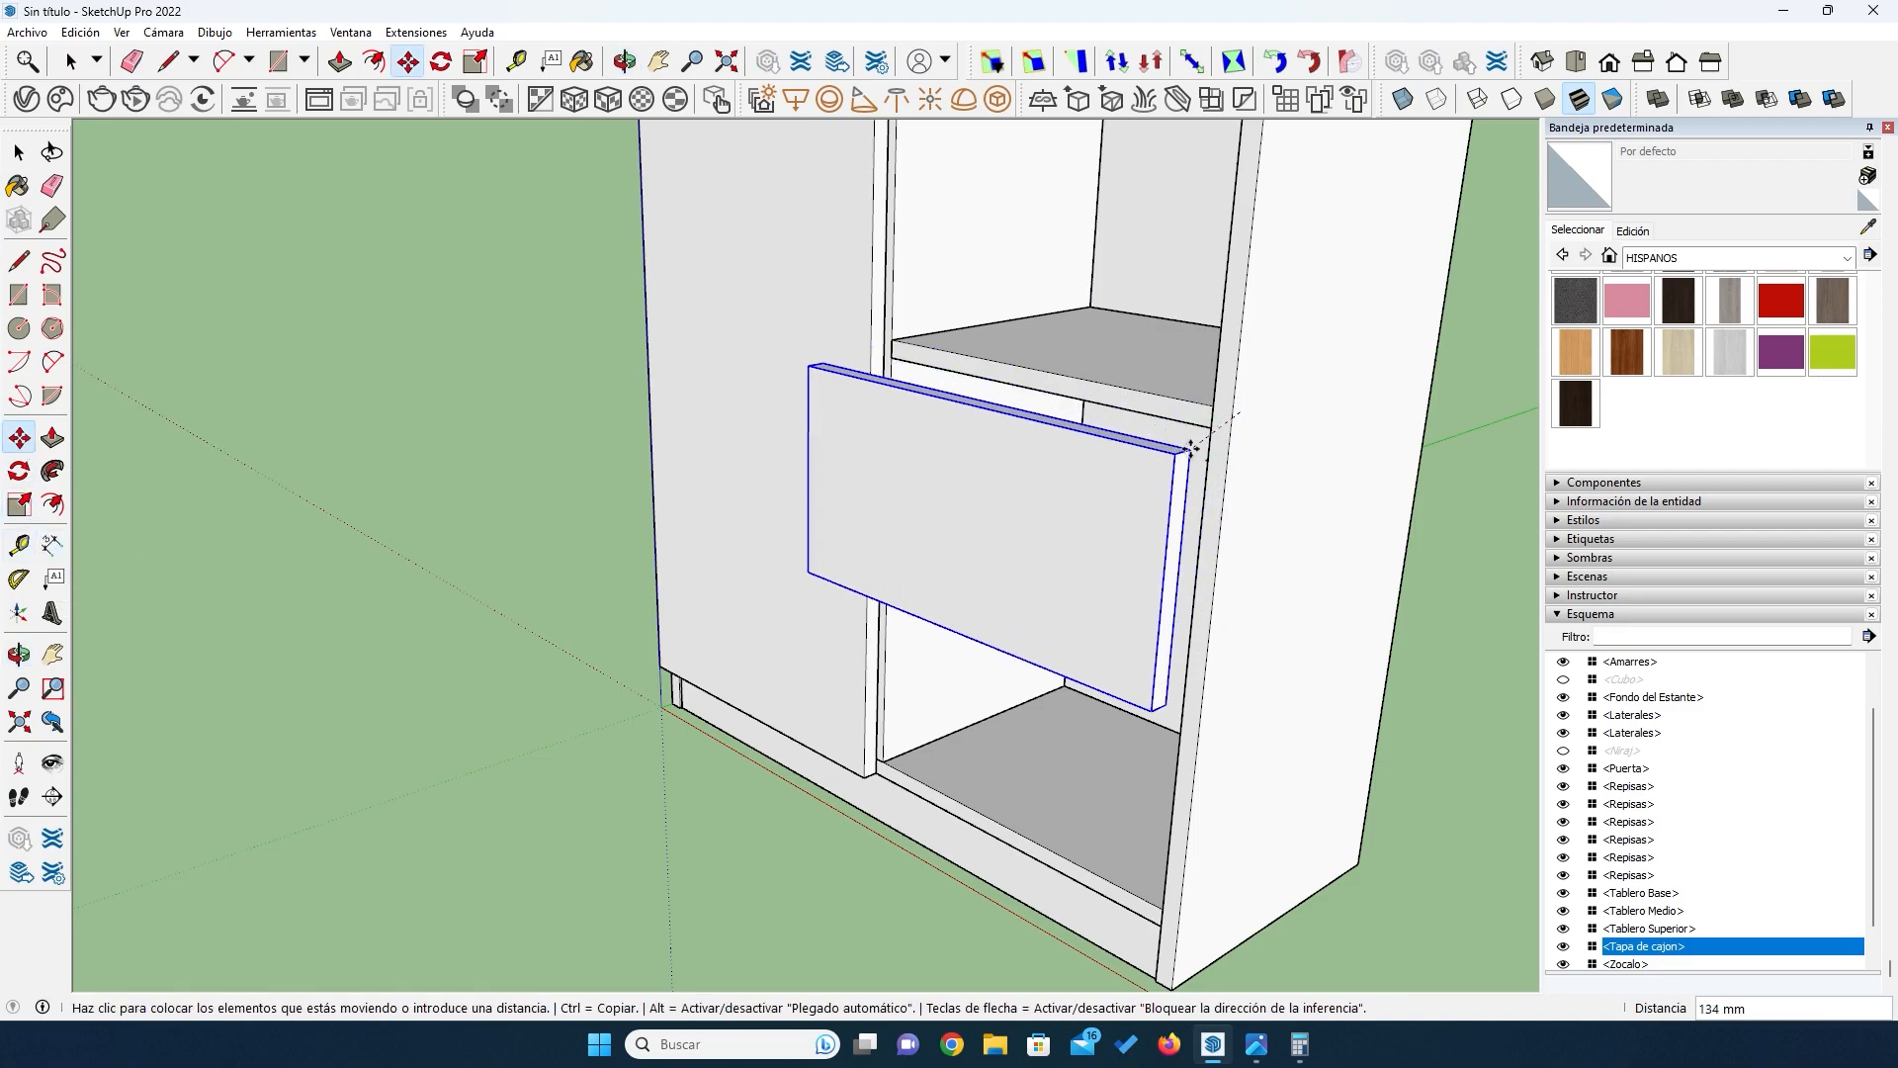
scroll(1212, 461, up, 3)
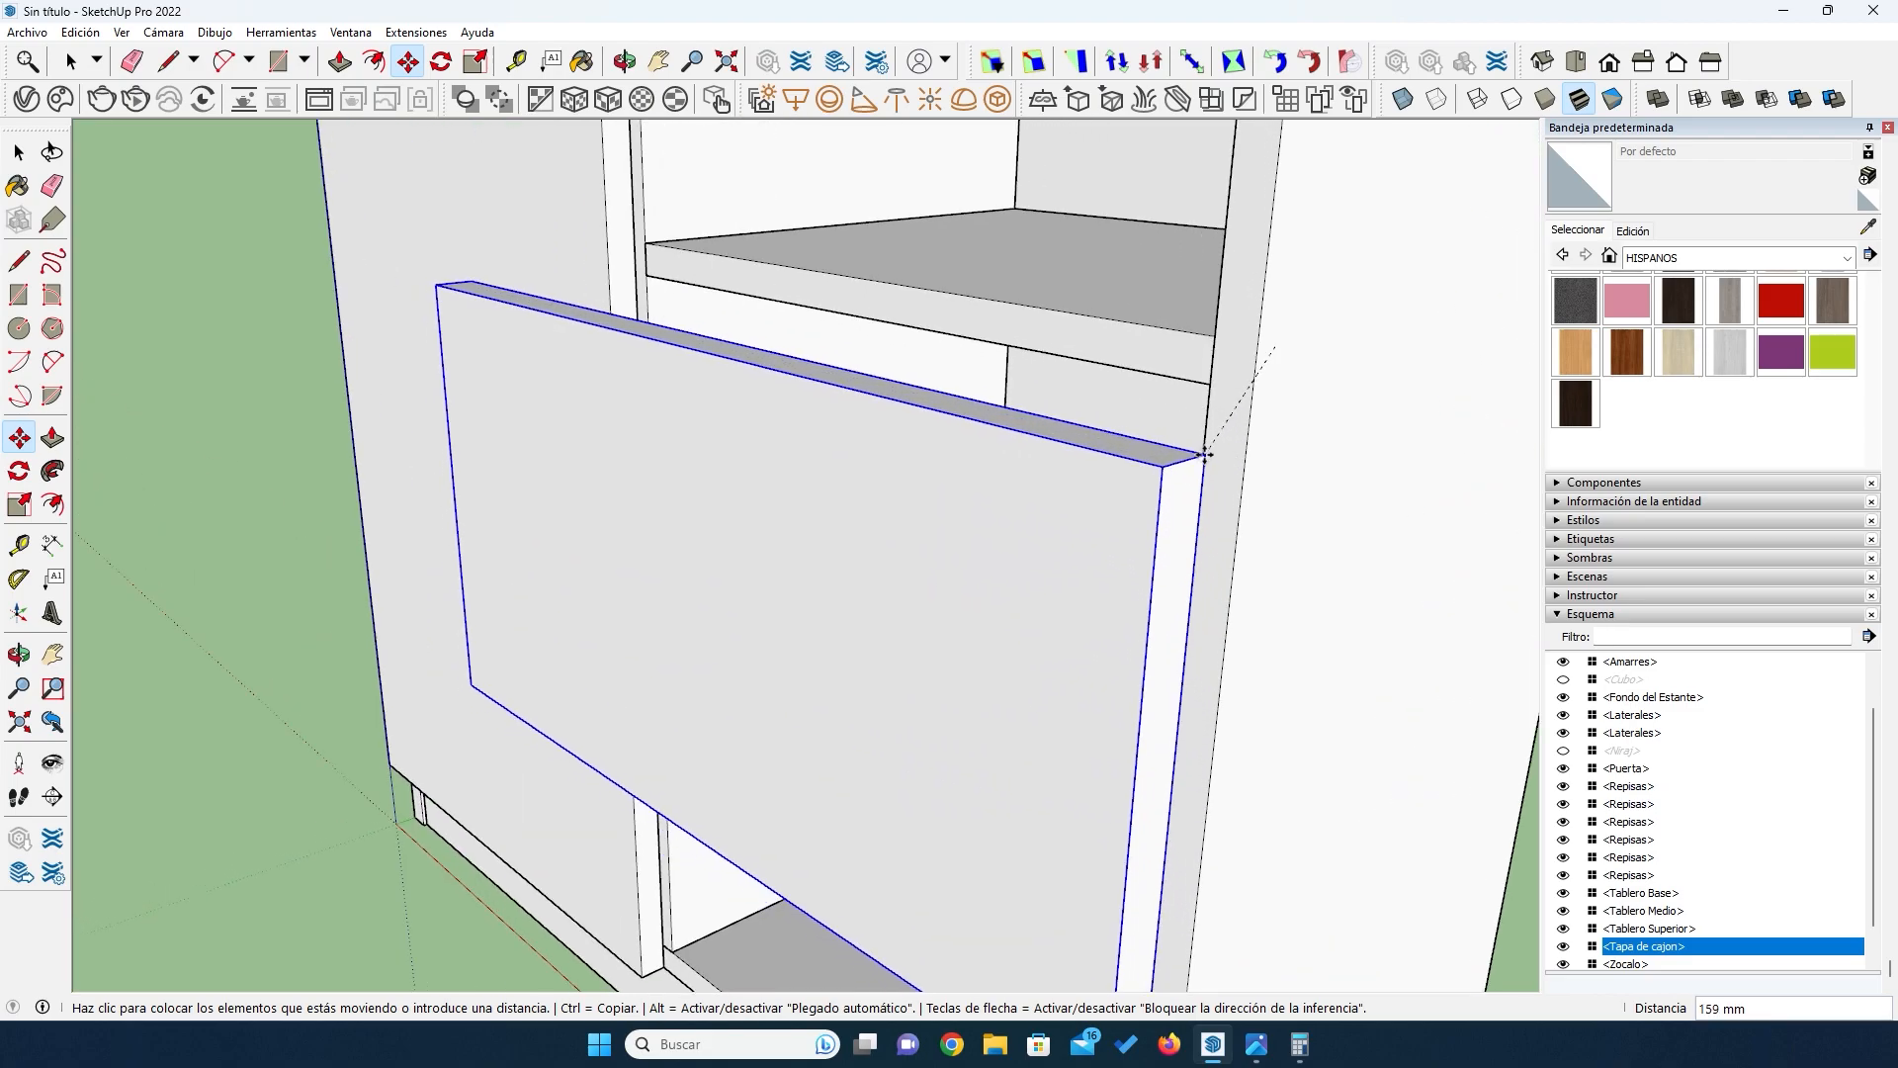
click(1211, 462)
Step: Move the drawer front back about 180 mm so its top rear corner meets the inner edge of the right side panel
scroll(1206, 462, up, 2)
scroll(1205, 462, up, 3)
click(1204, 348)
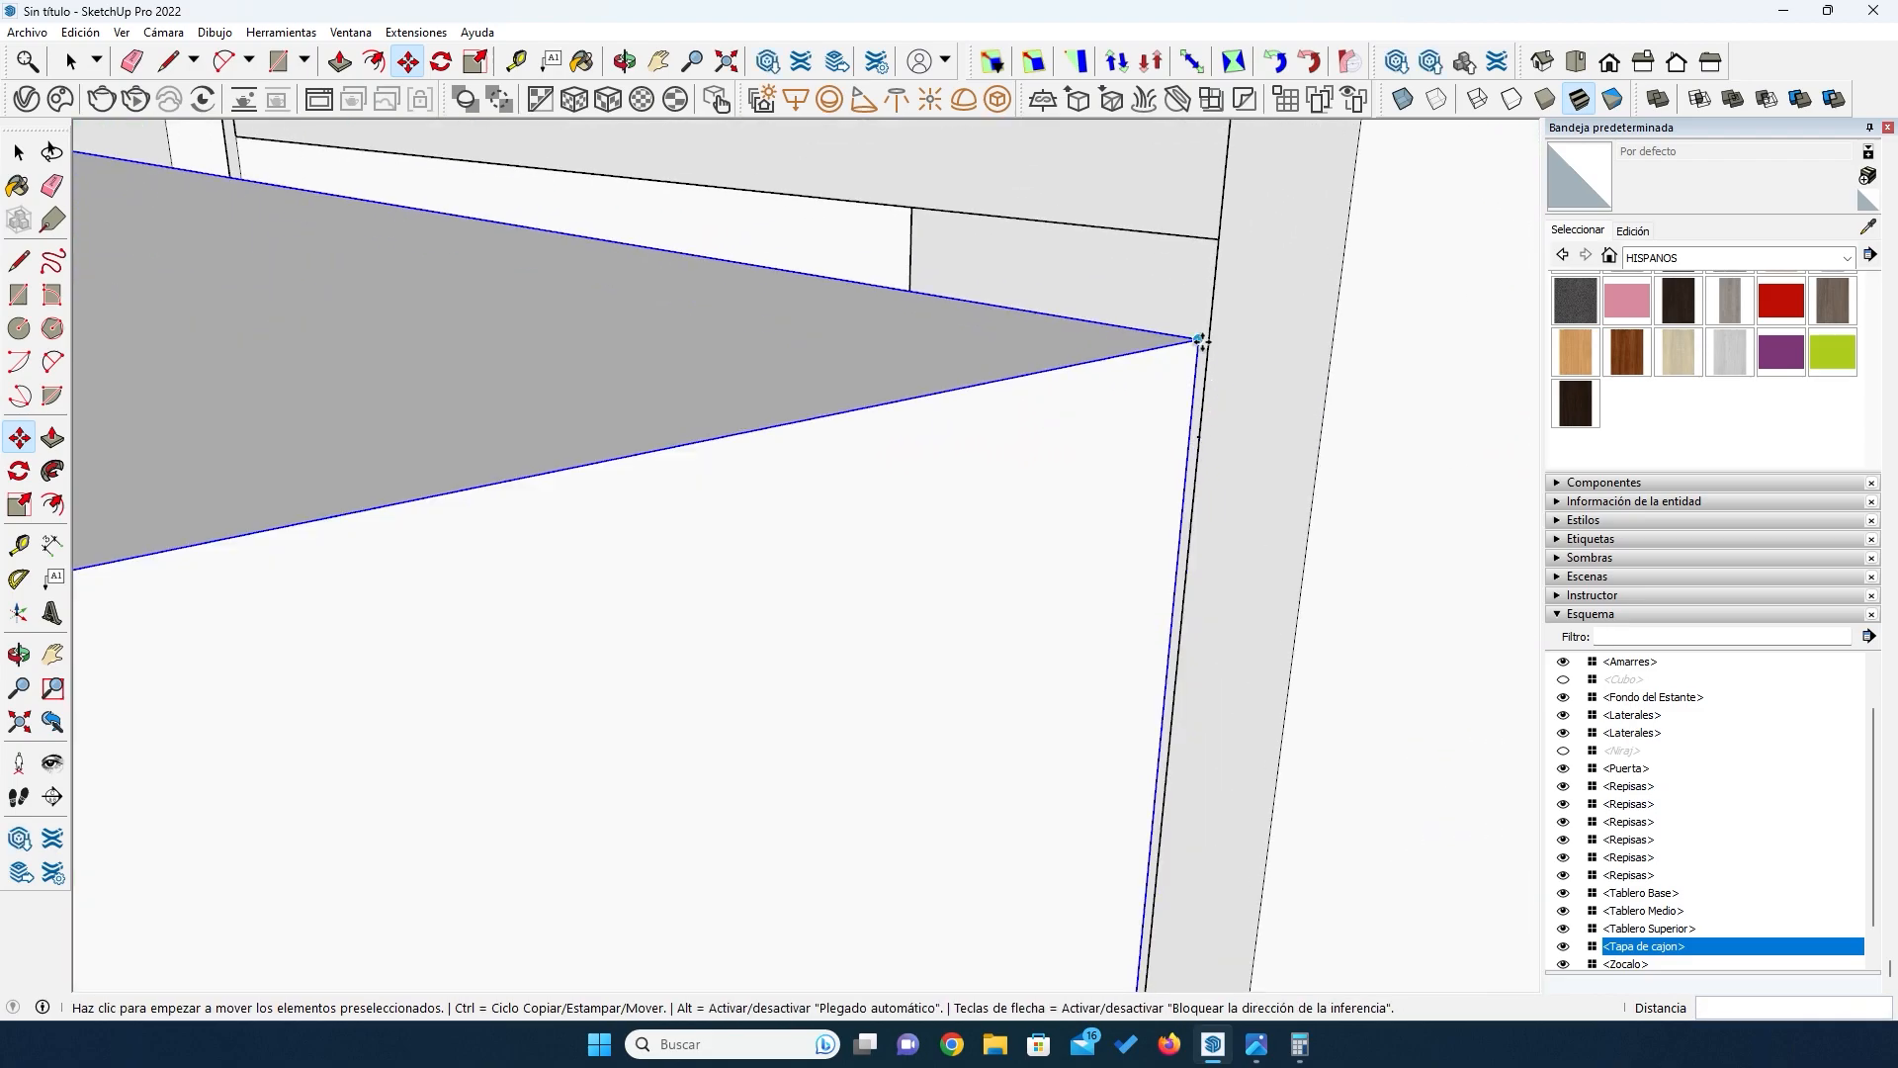
scroll(1194, 448, up, 2)
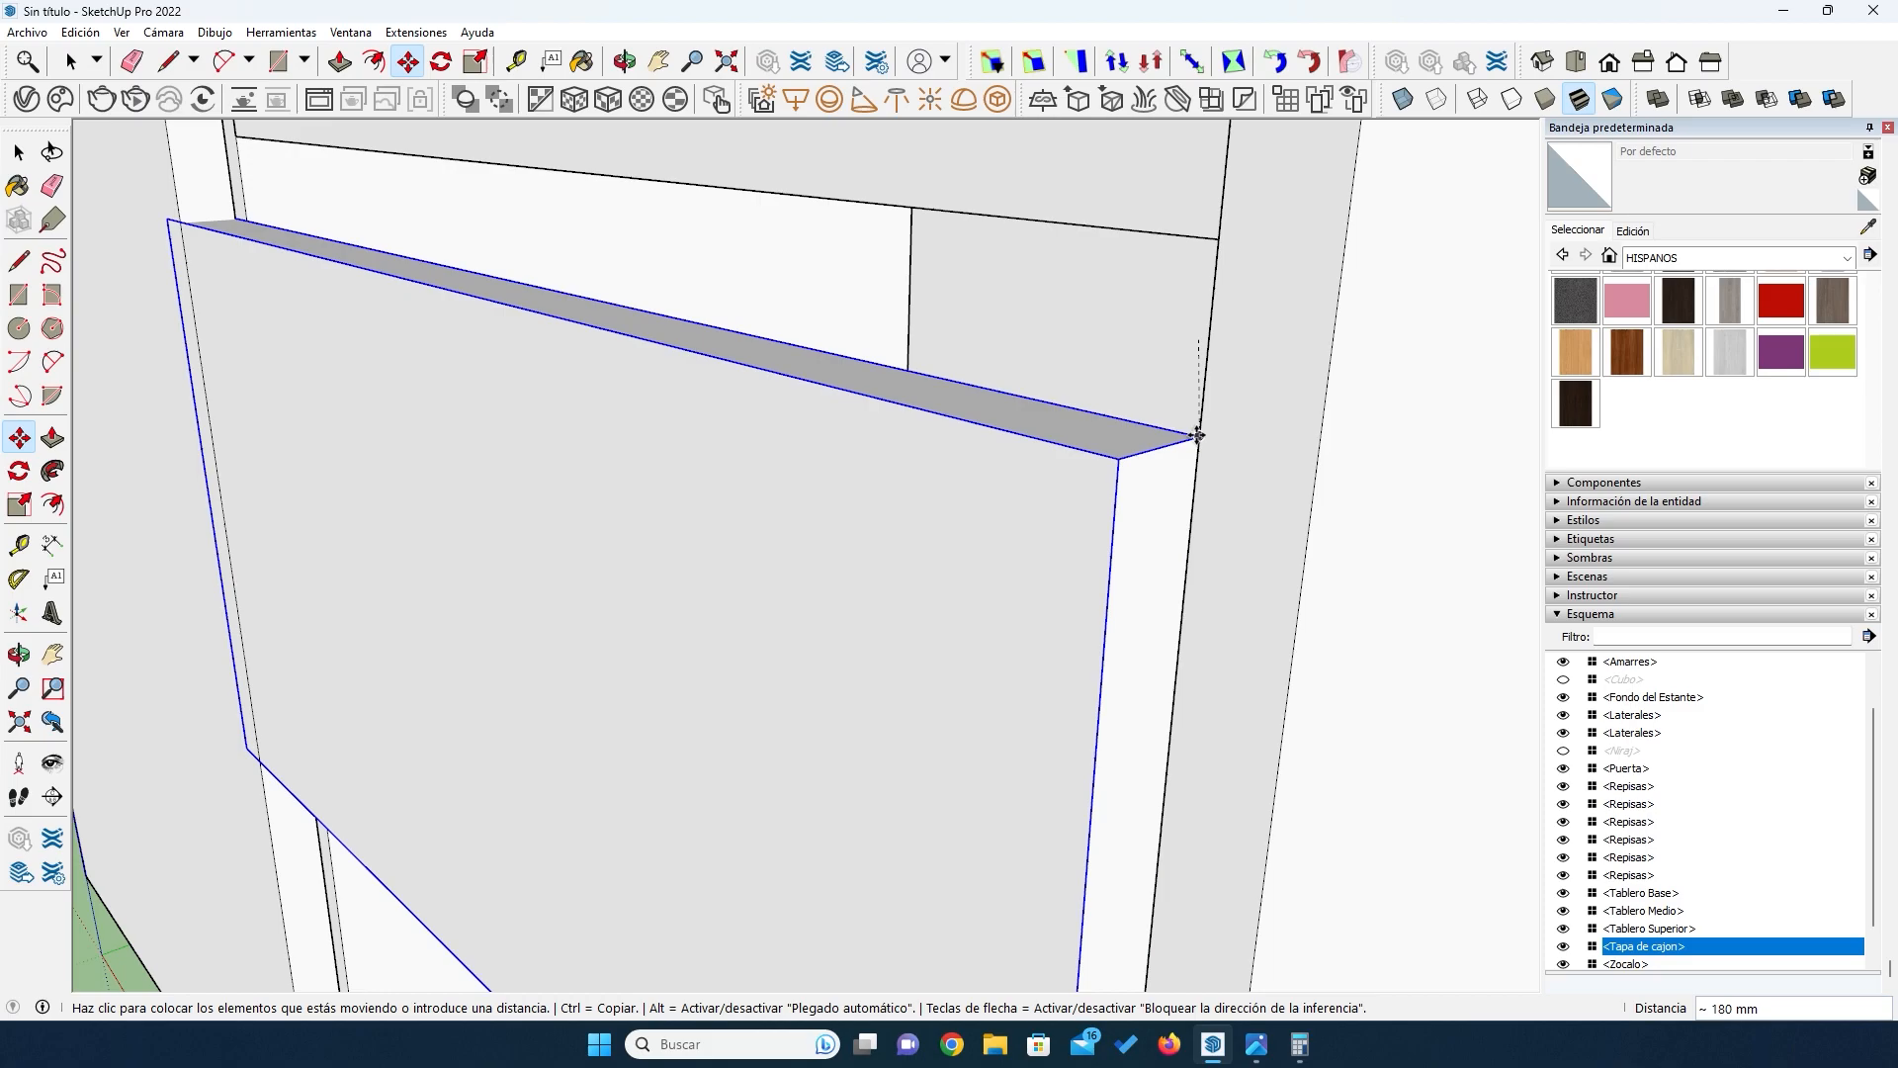
click(1199, 437)
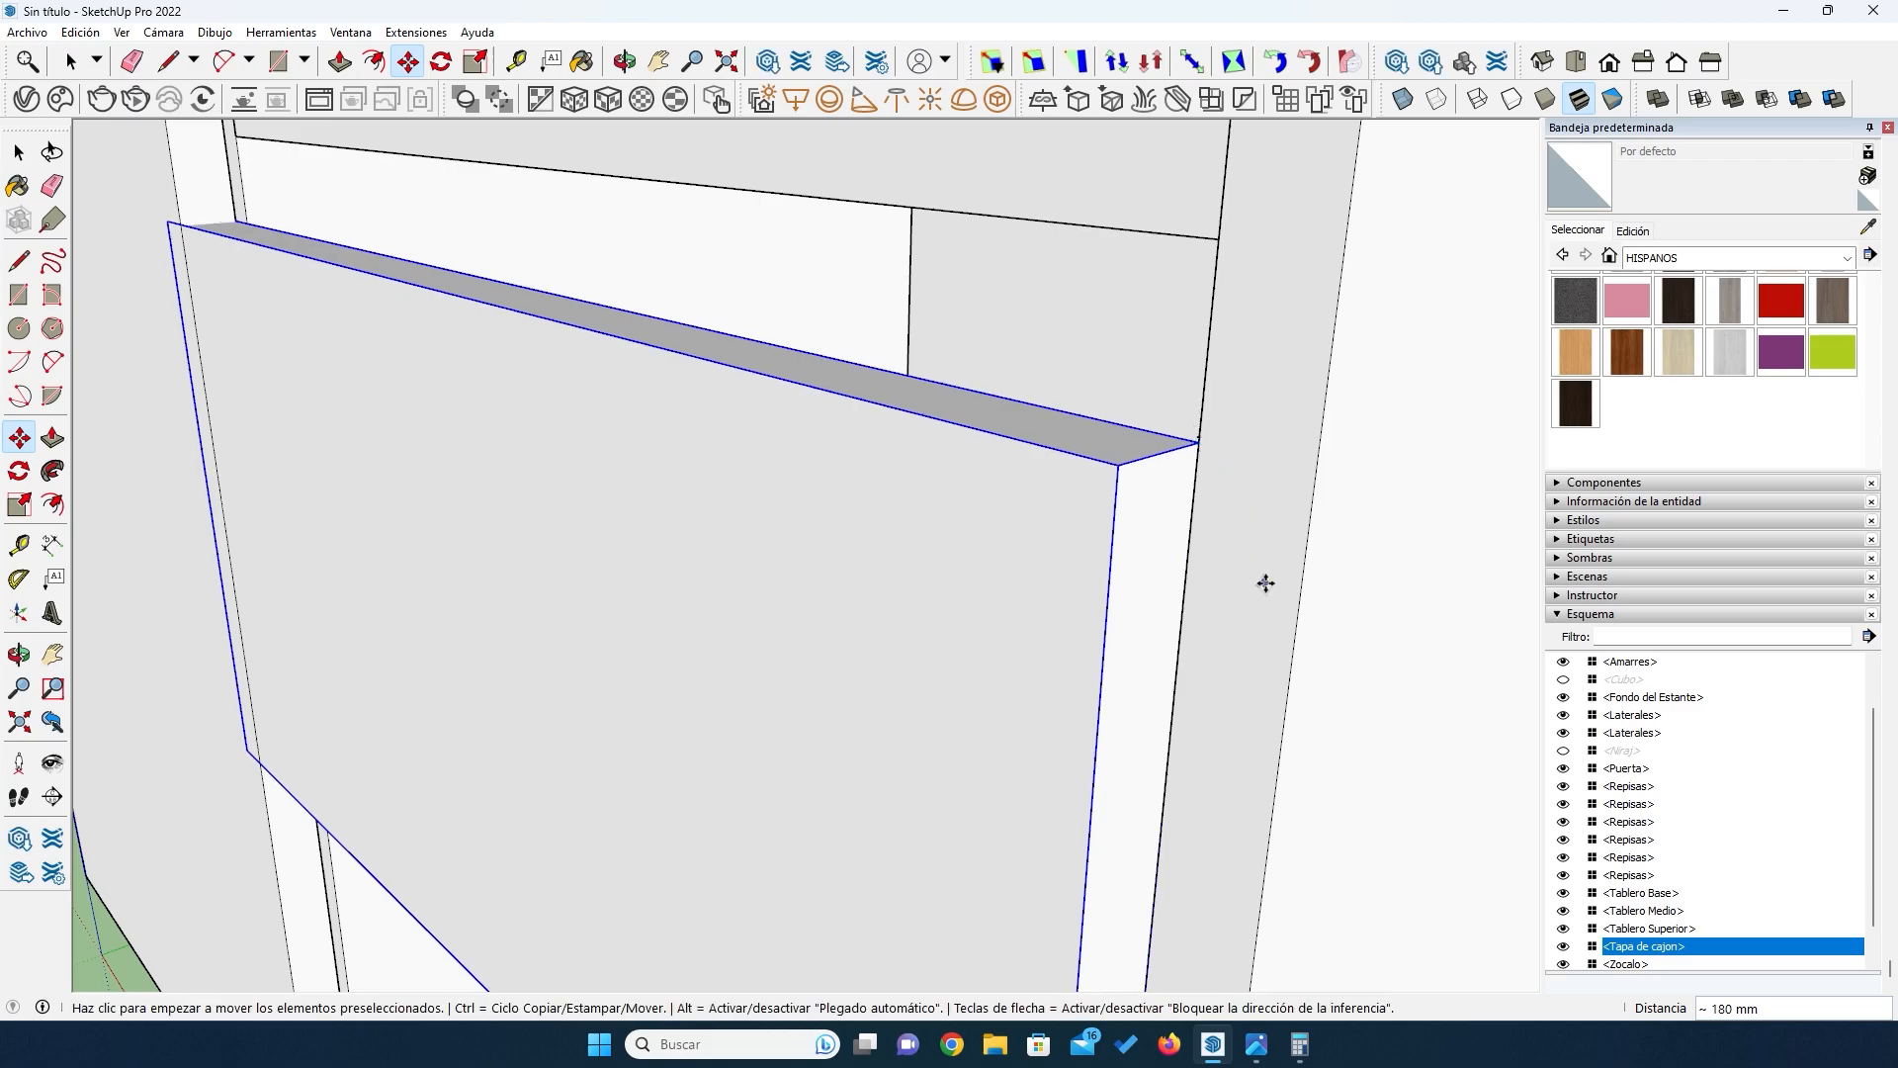
scroll(1198, 444, up, 2)
click(1198, 444)
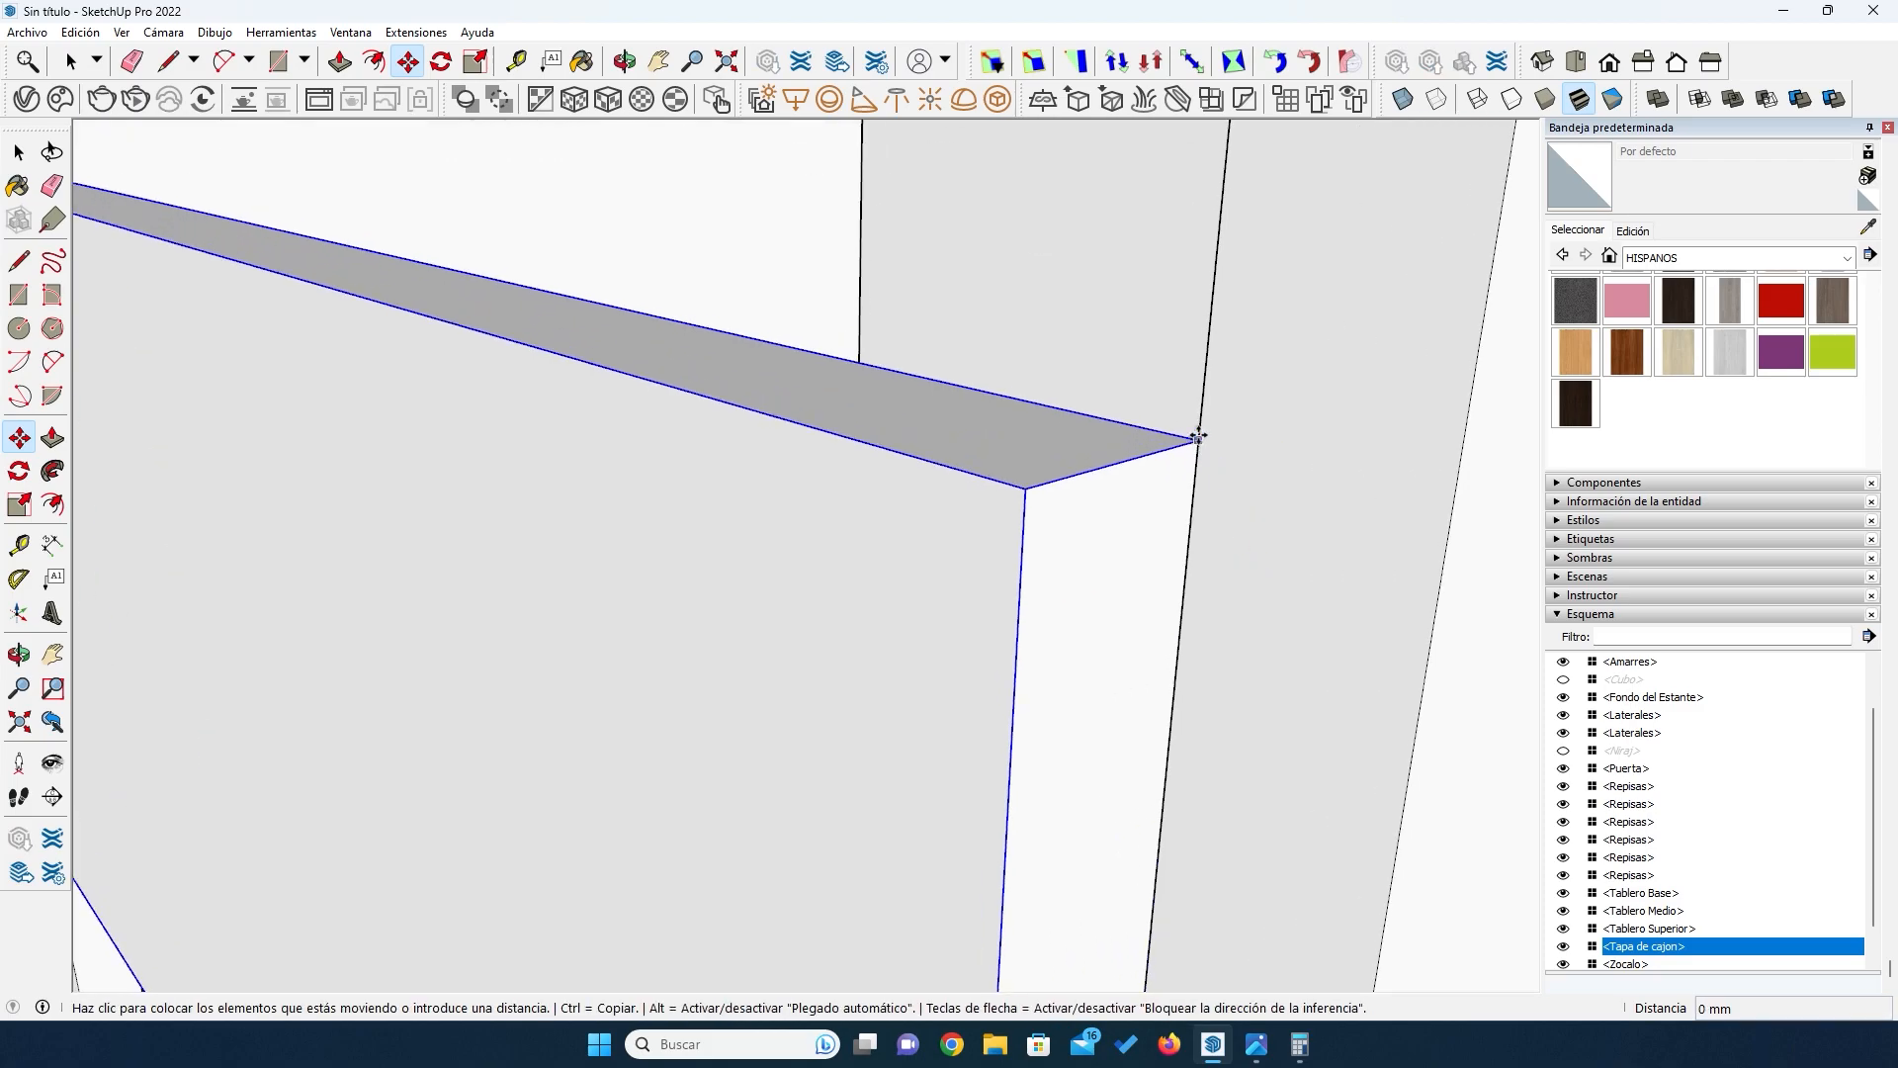
click(1199, 431)
Step: Shift the drawer front 18 mm sideways so that it covers the front edge of the right side panel
middle_drag(721, 752, 1059, 386)
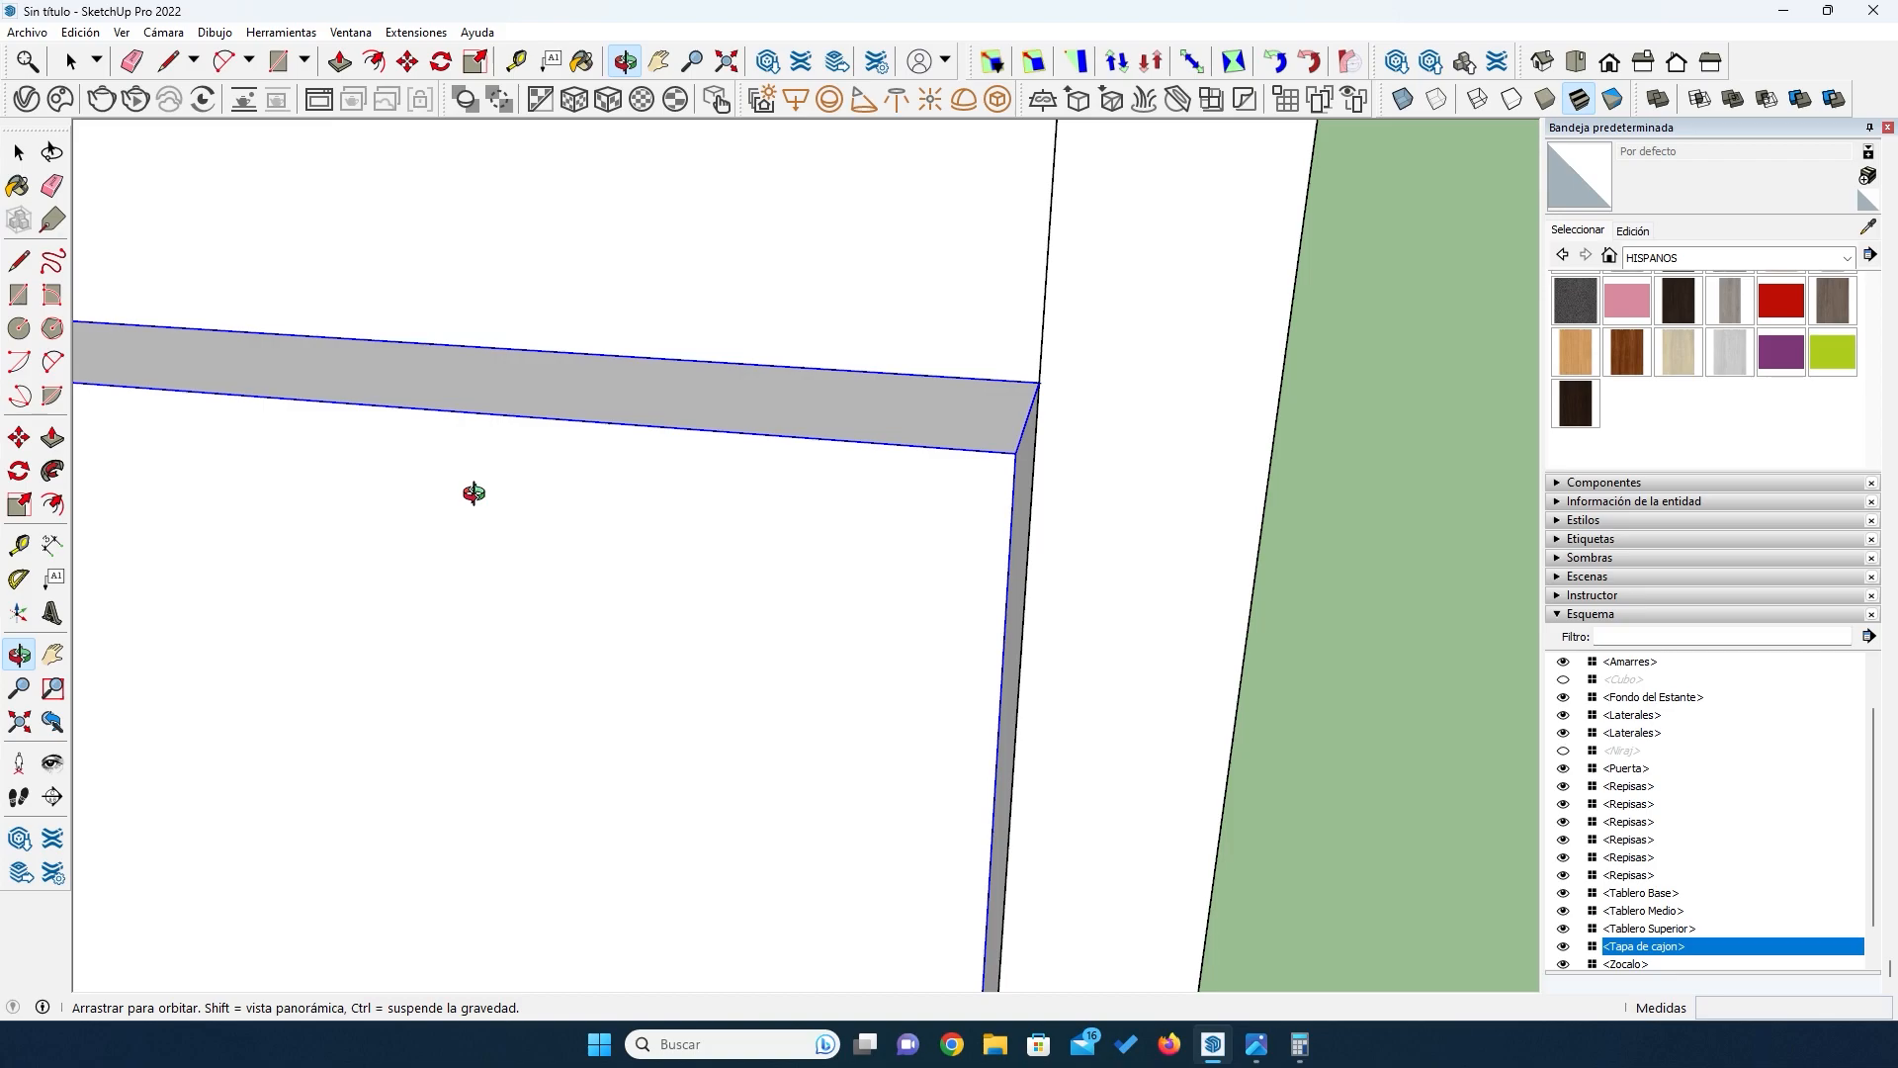
scroll(1420, 391, down, 9)
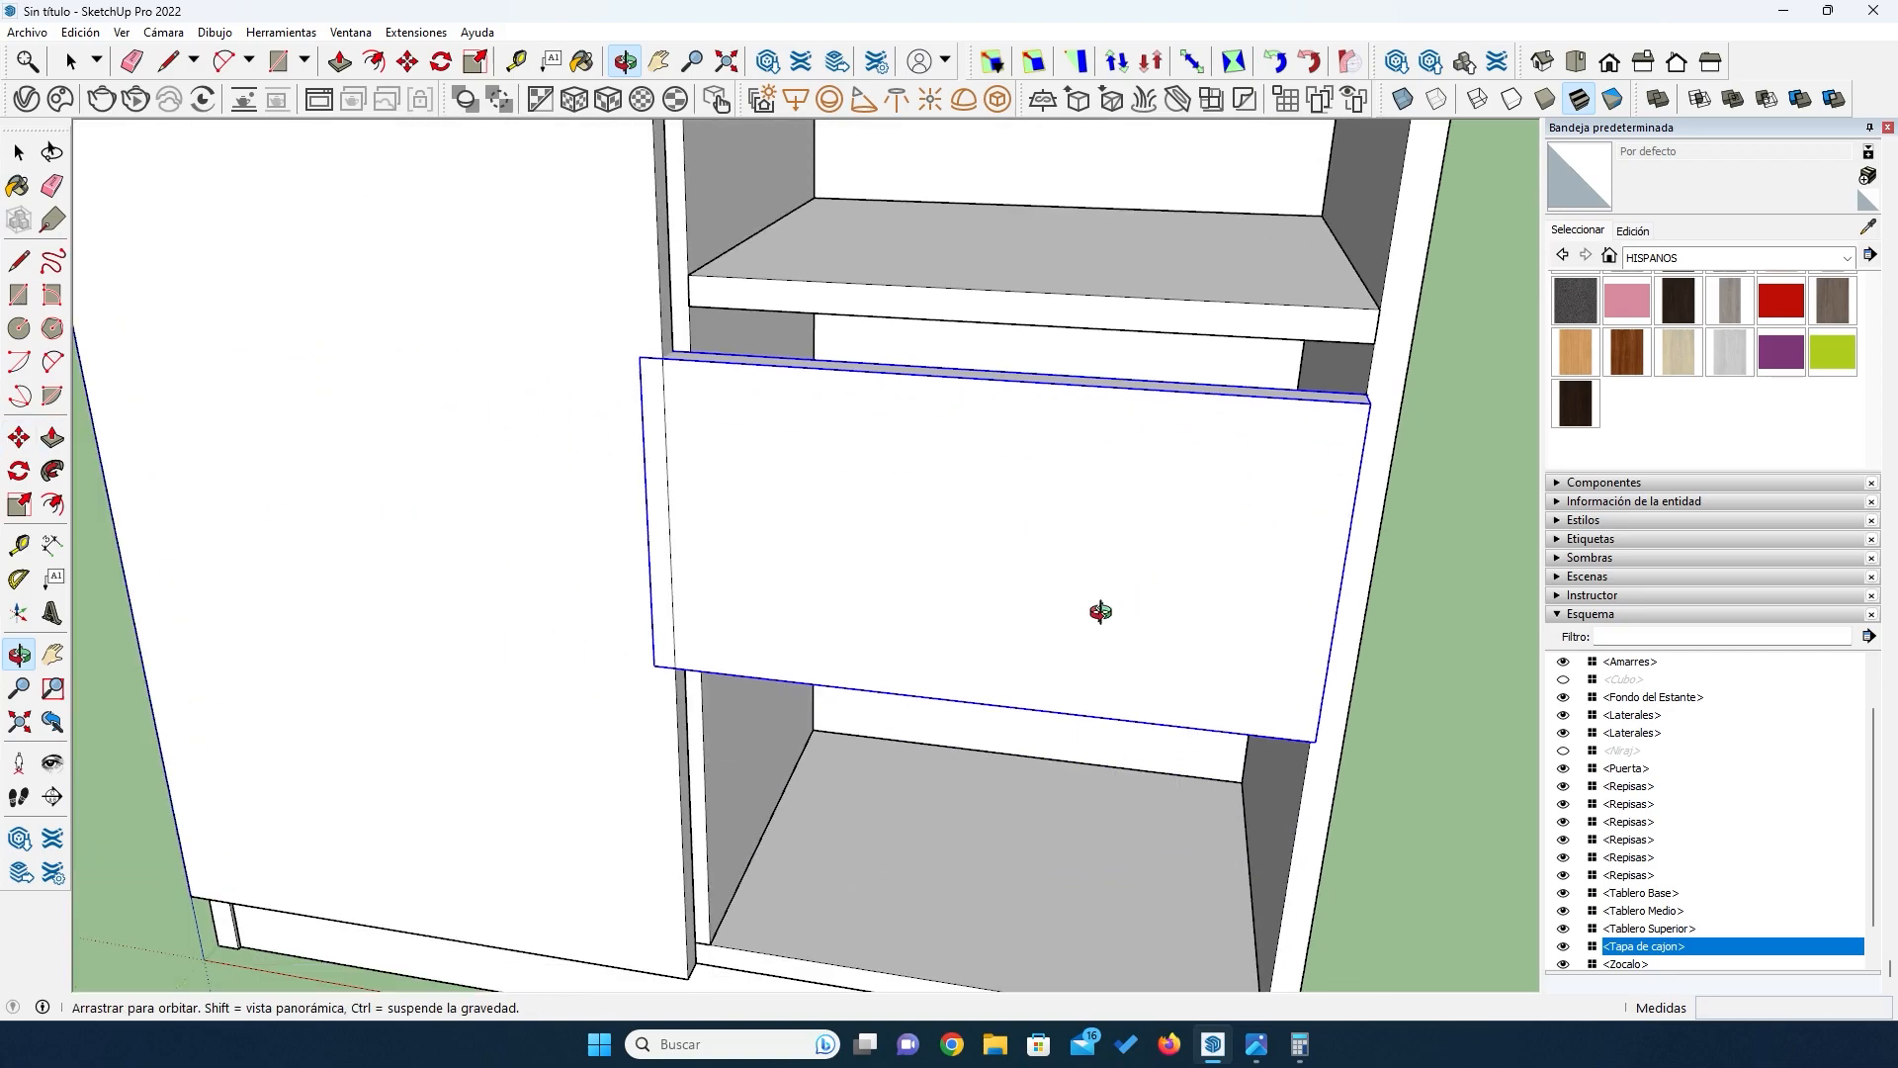
drag(119, 559, 712, 593)
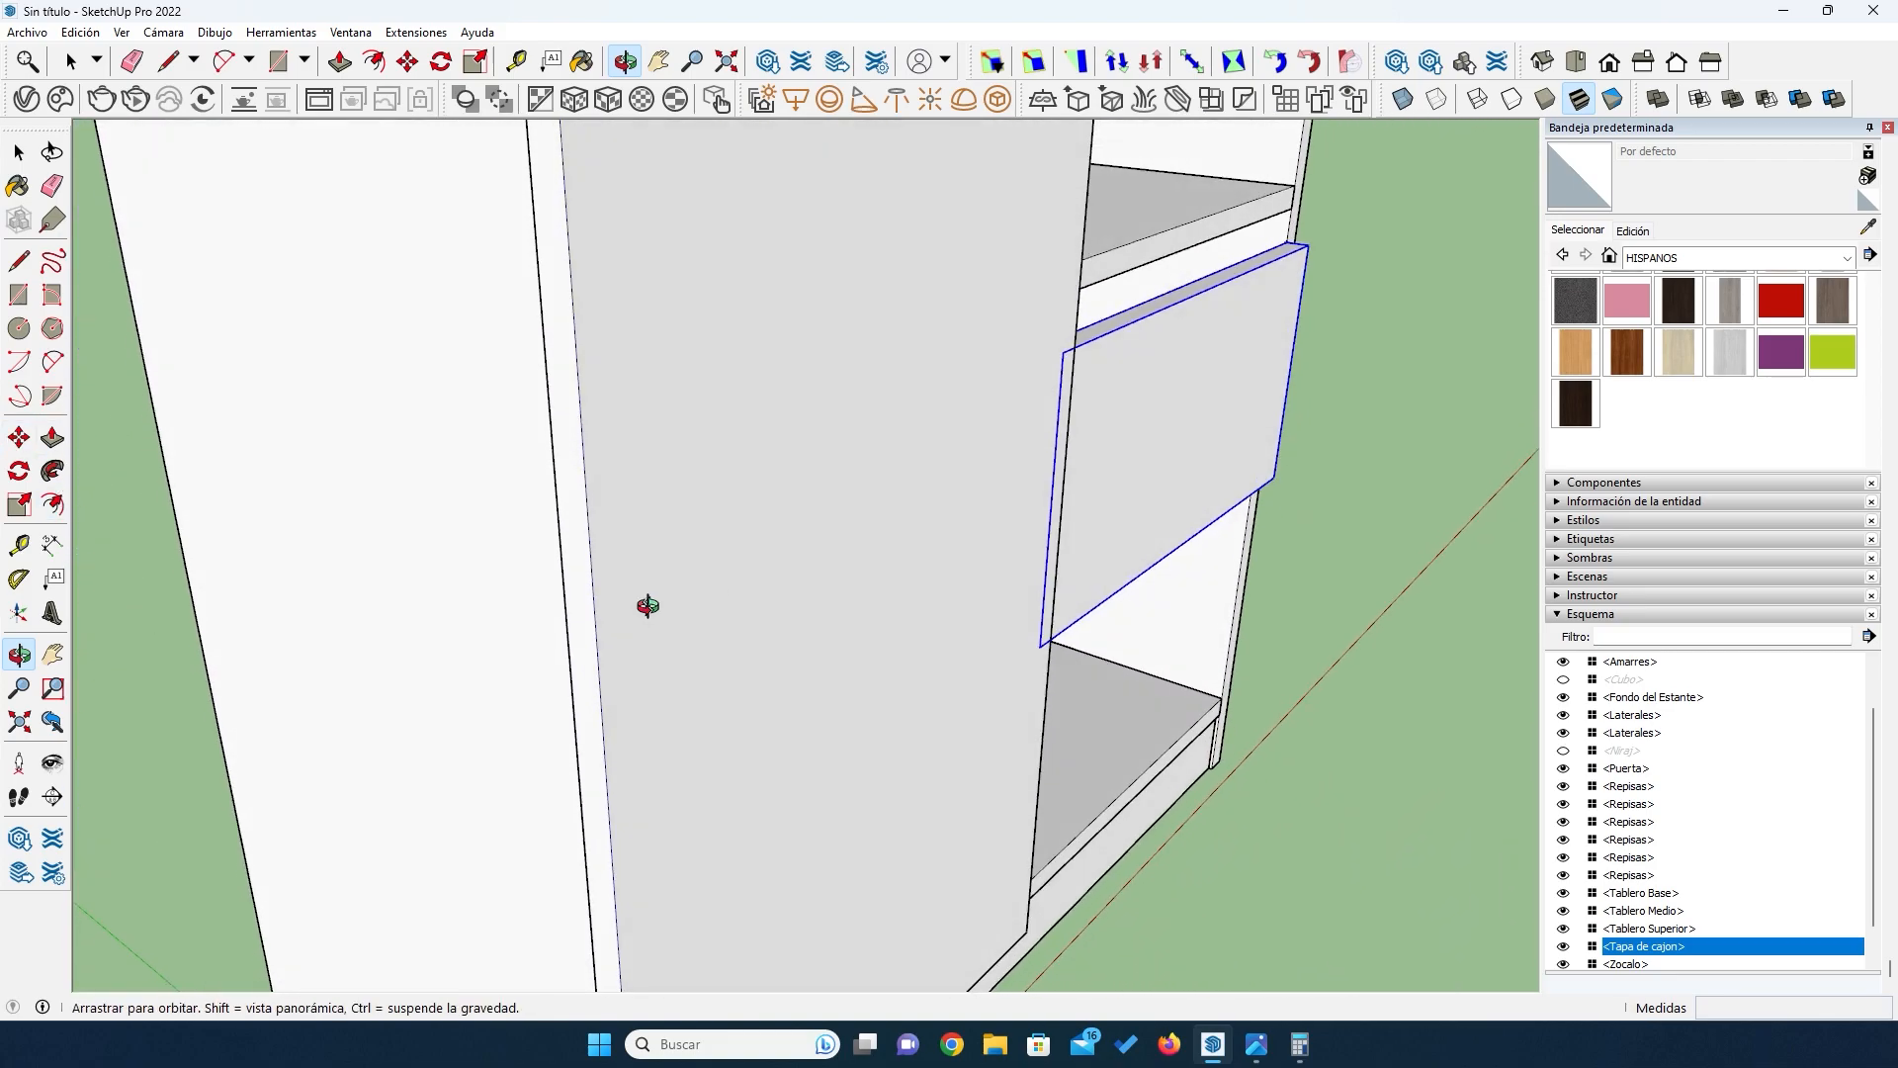
drag(839, 563, 388, 498)
scroll(1012, 475, up, 8)
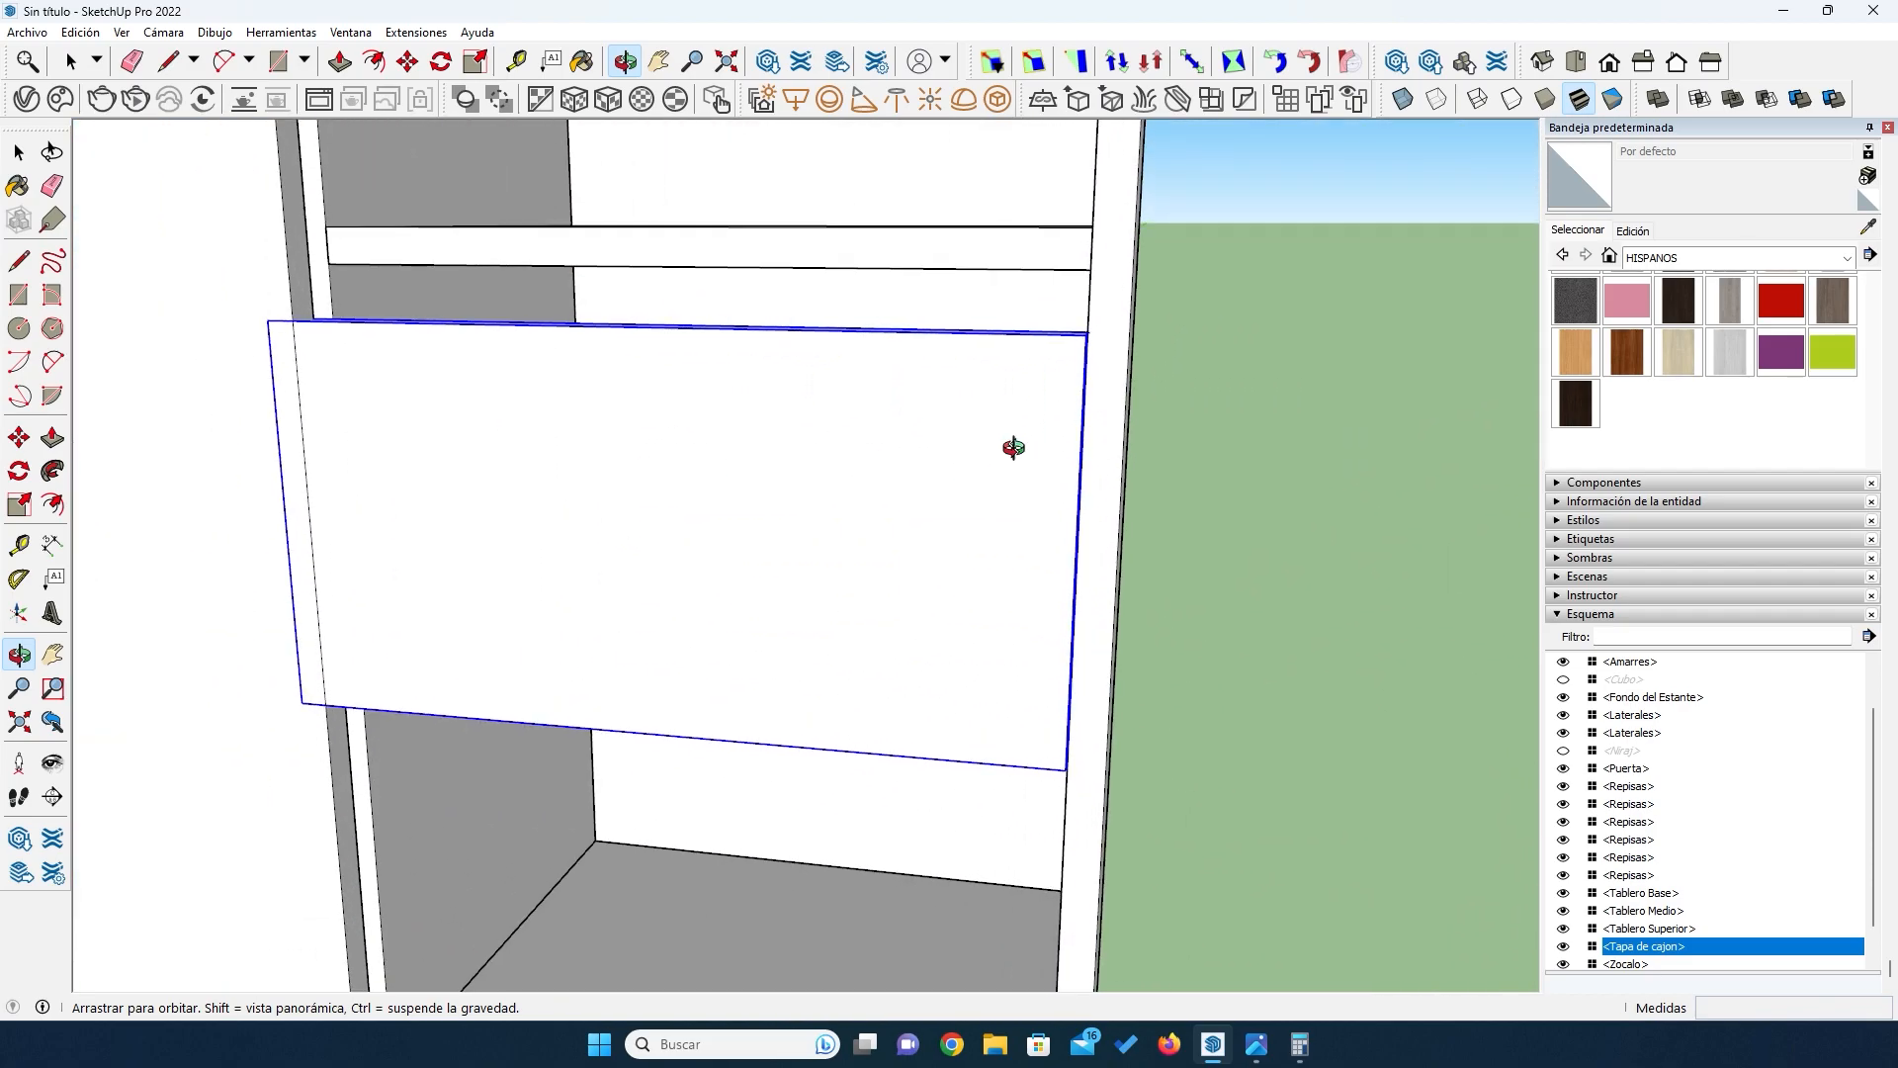
drag(952, 482, 954, 487)
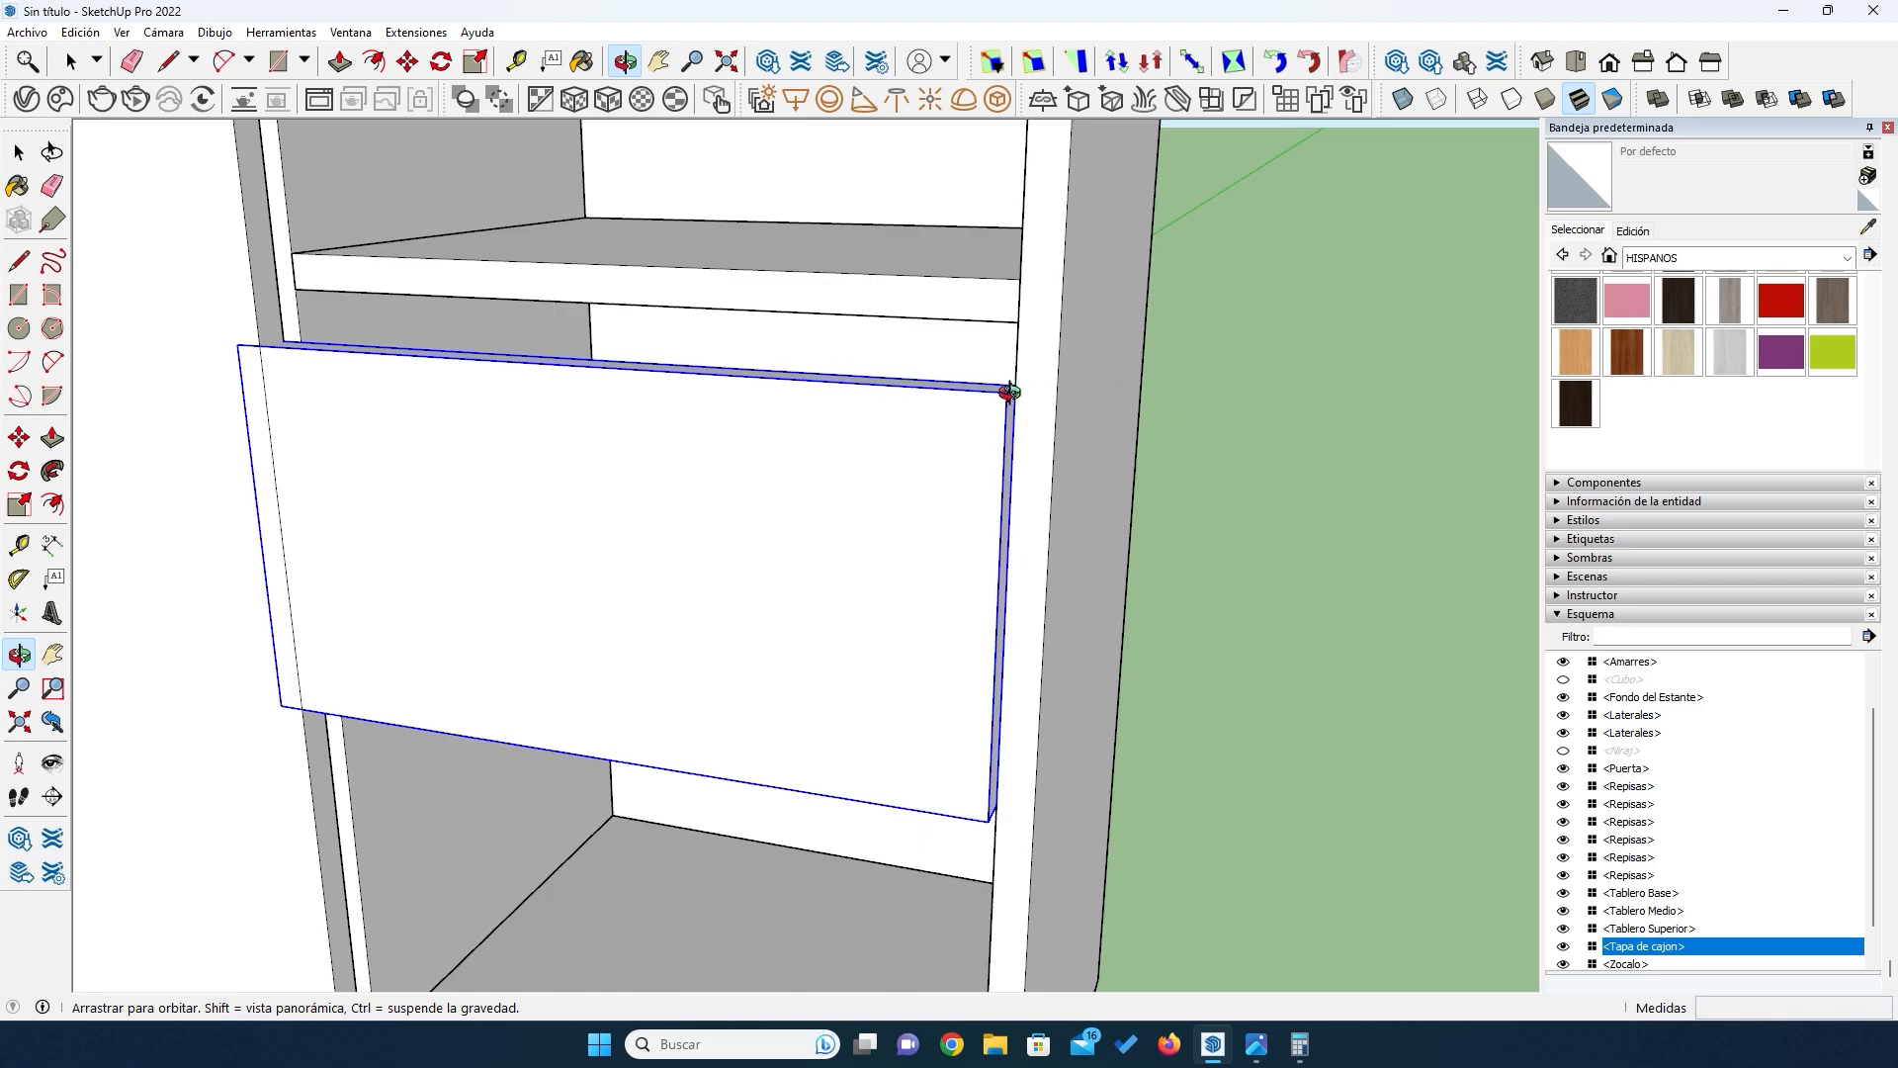
scroll(1039, 385, up, 3)
key(m)
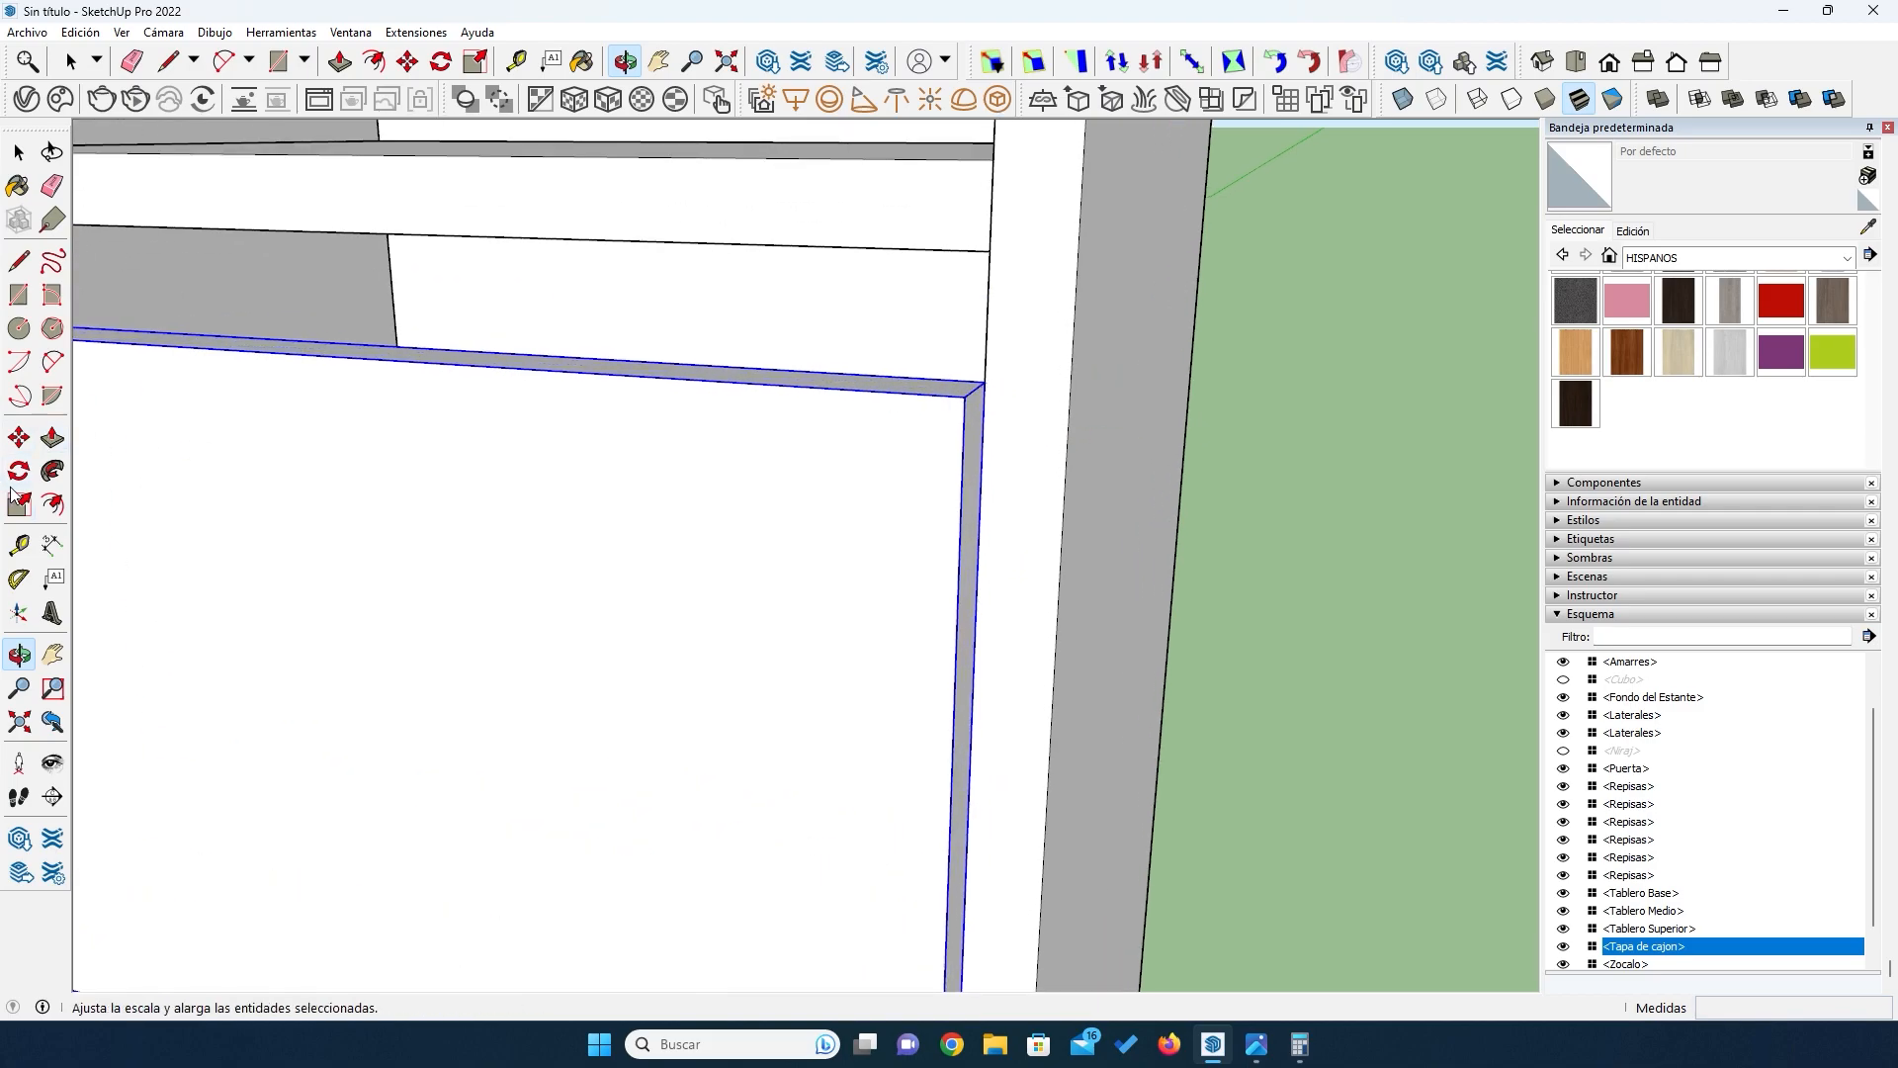
click(981, 381)
click(1013, 388)
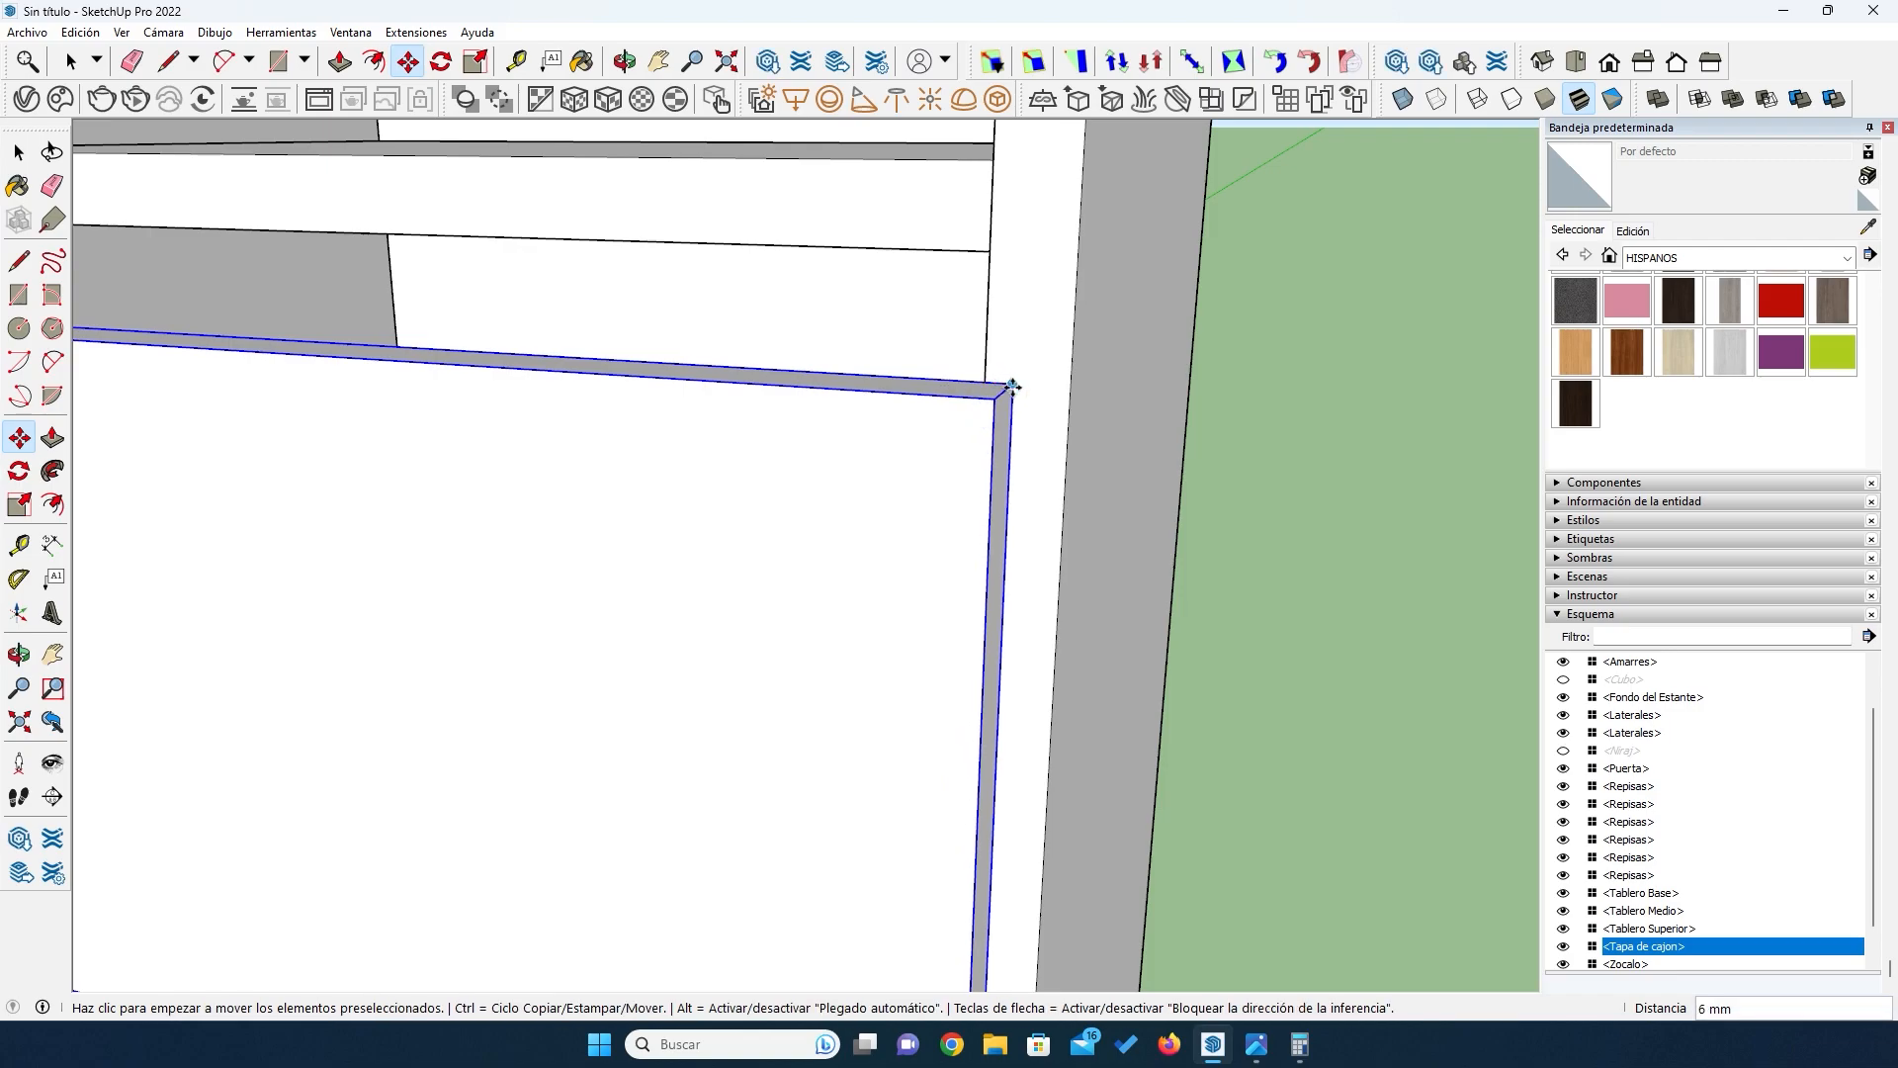
key(Return)
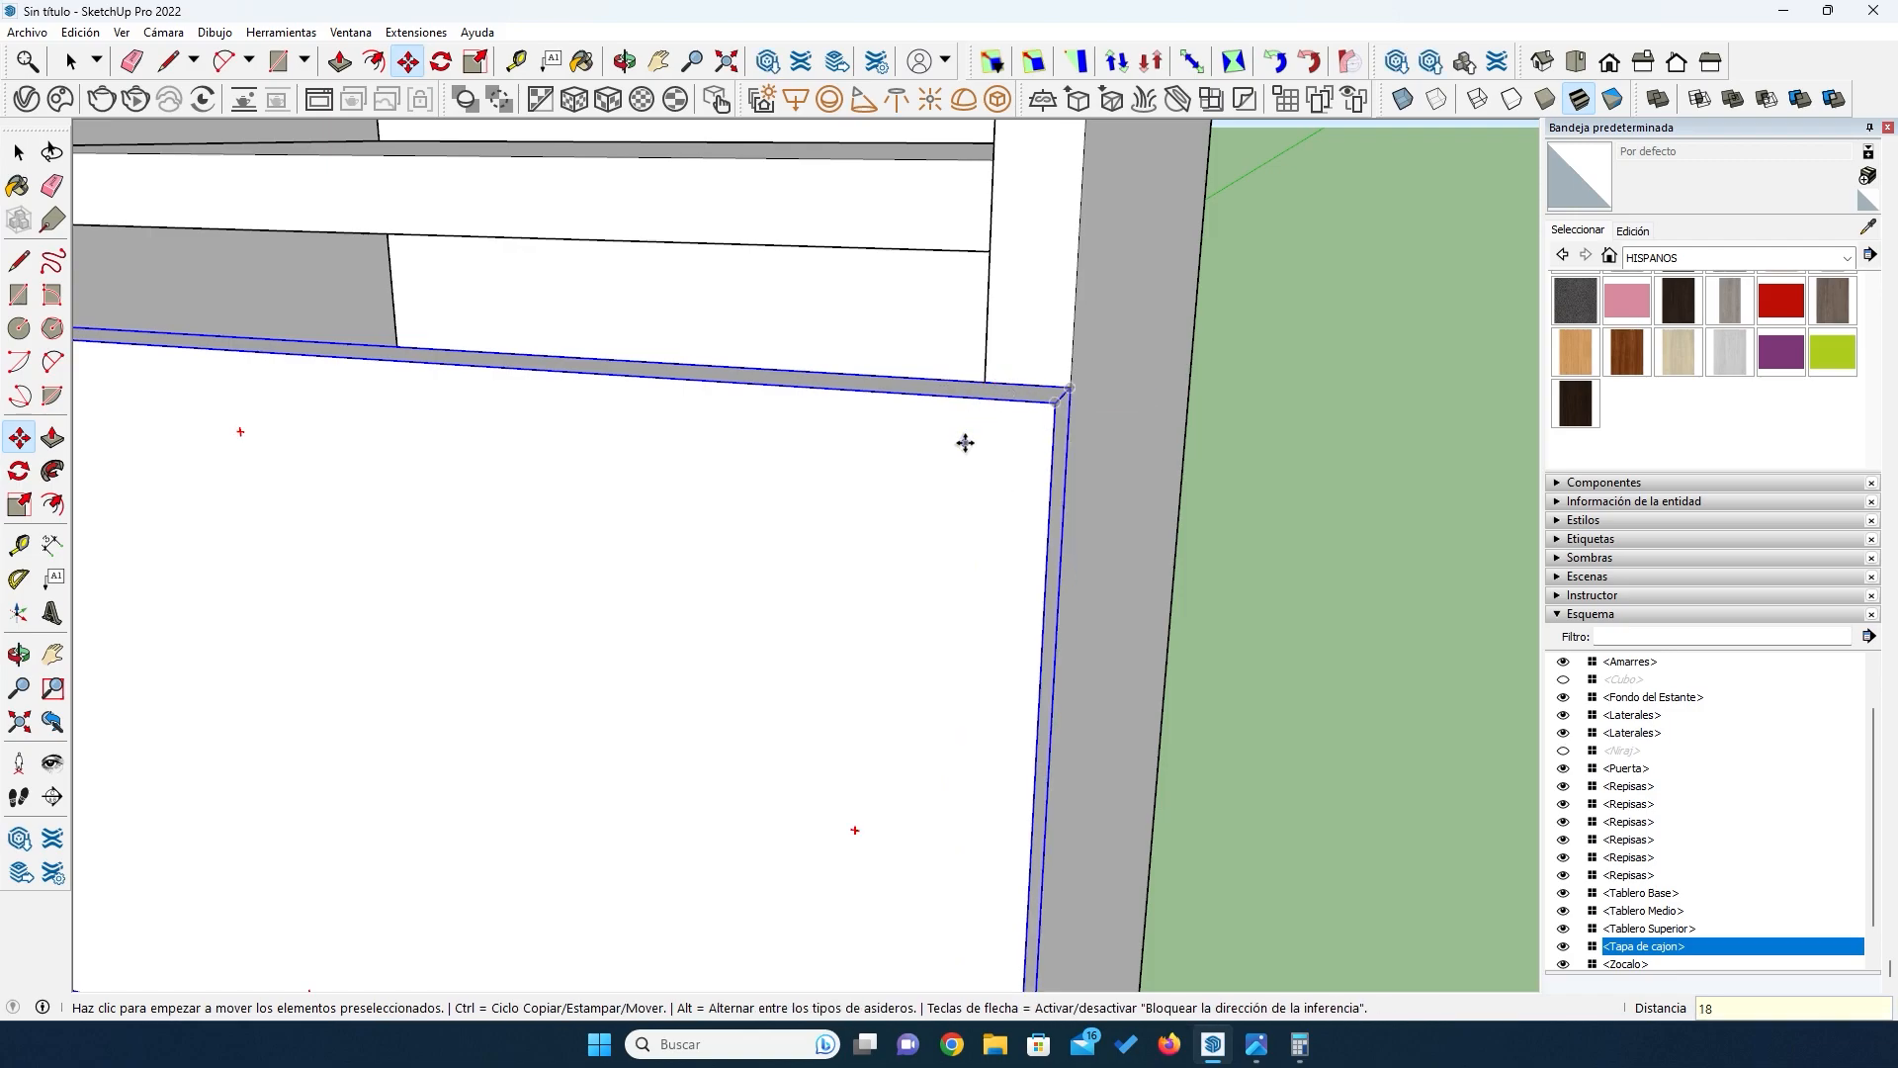
Step: Dimension the vertical distance from the drawer front's top edge to the shelf's top edge, placing it beside the cabinet
key(o)
drag(847, 547, 936, 597)
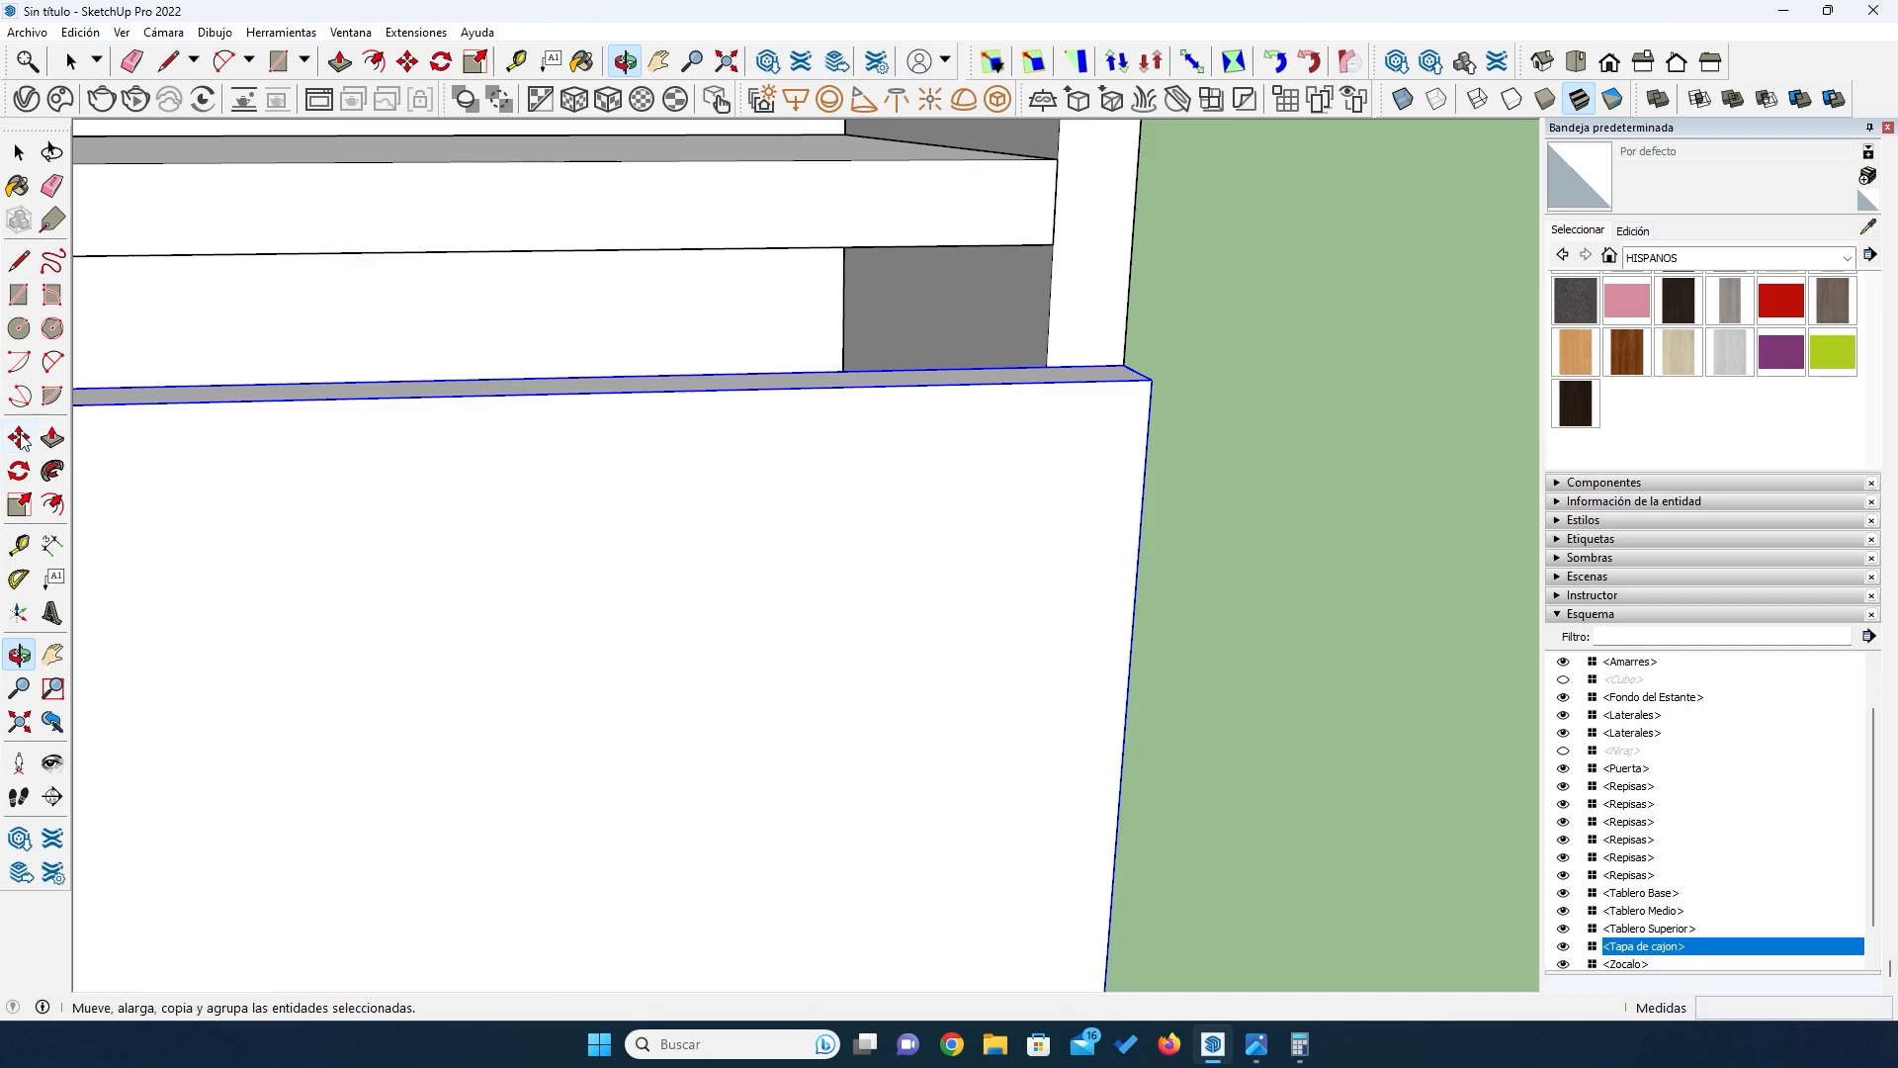
click(52, 544)
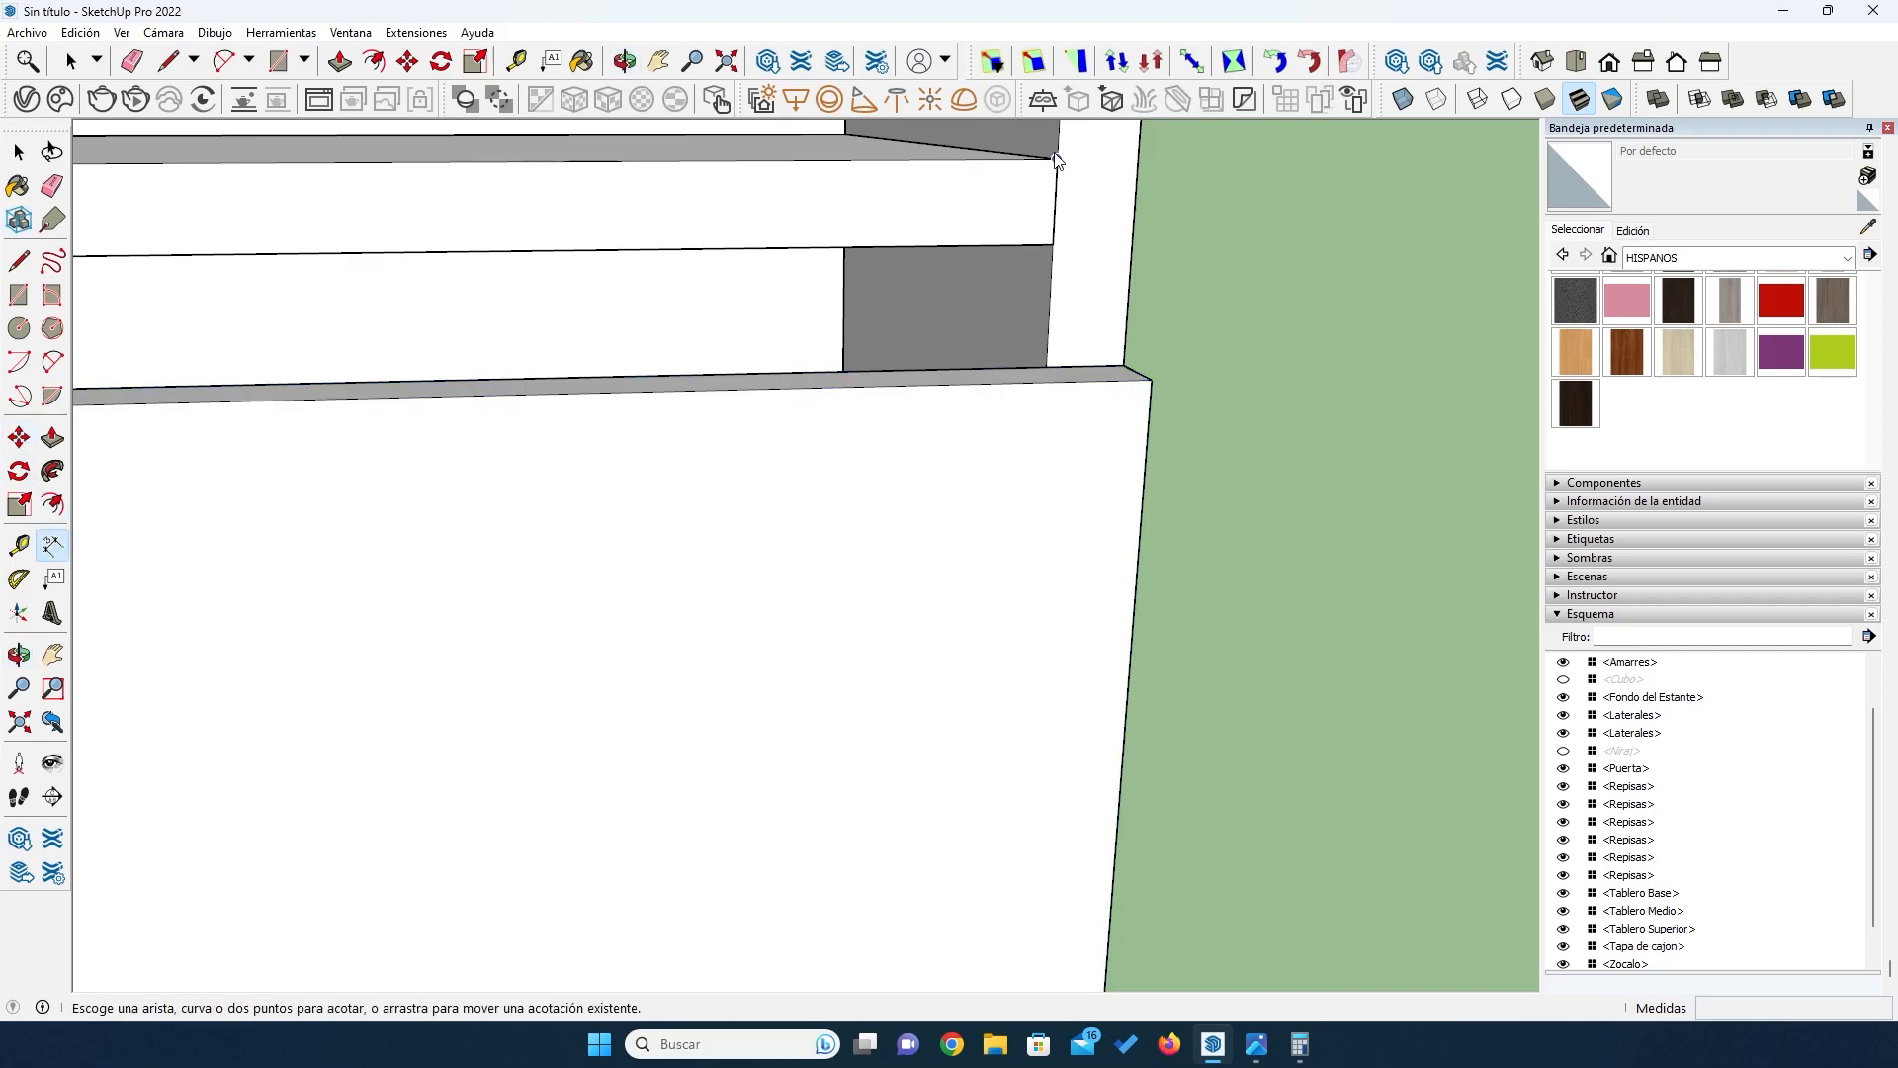
click(1046, 368)
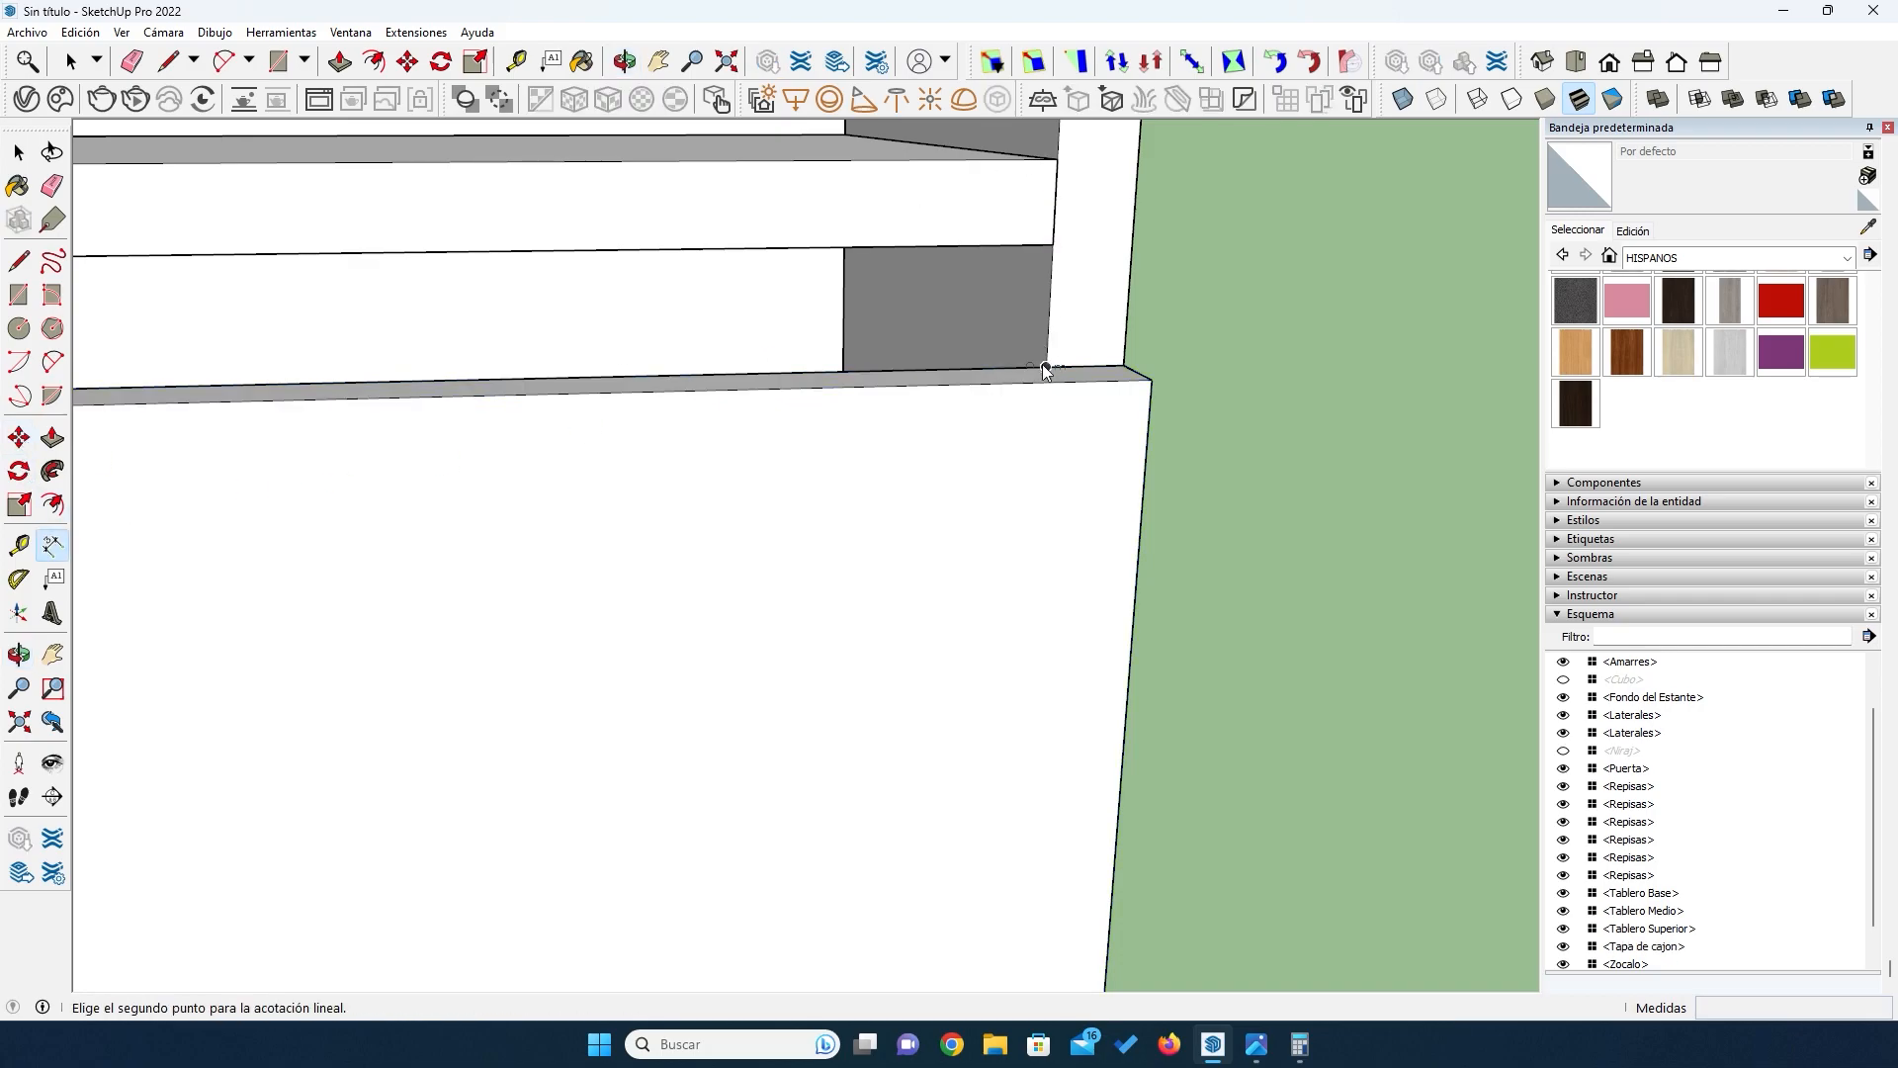
click(1057, 159)
click(1200, 160)
scroll(1343, 237, down, 4)
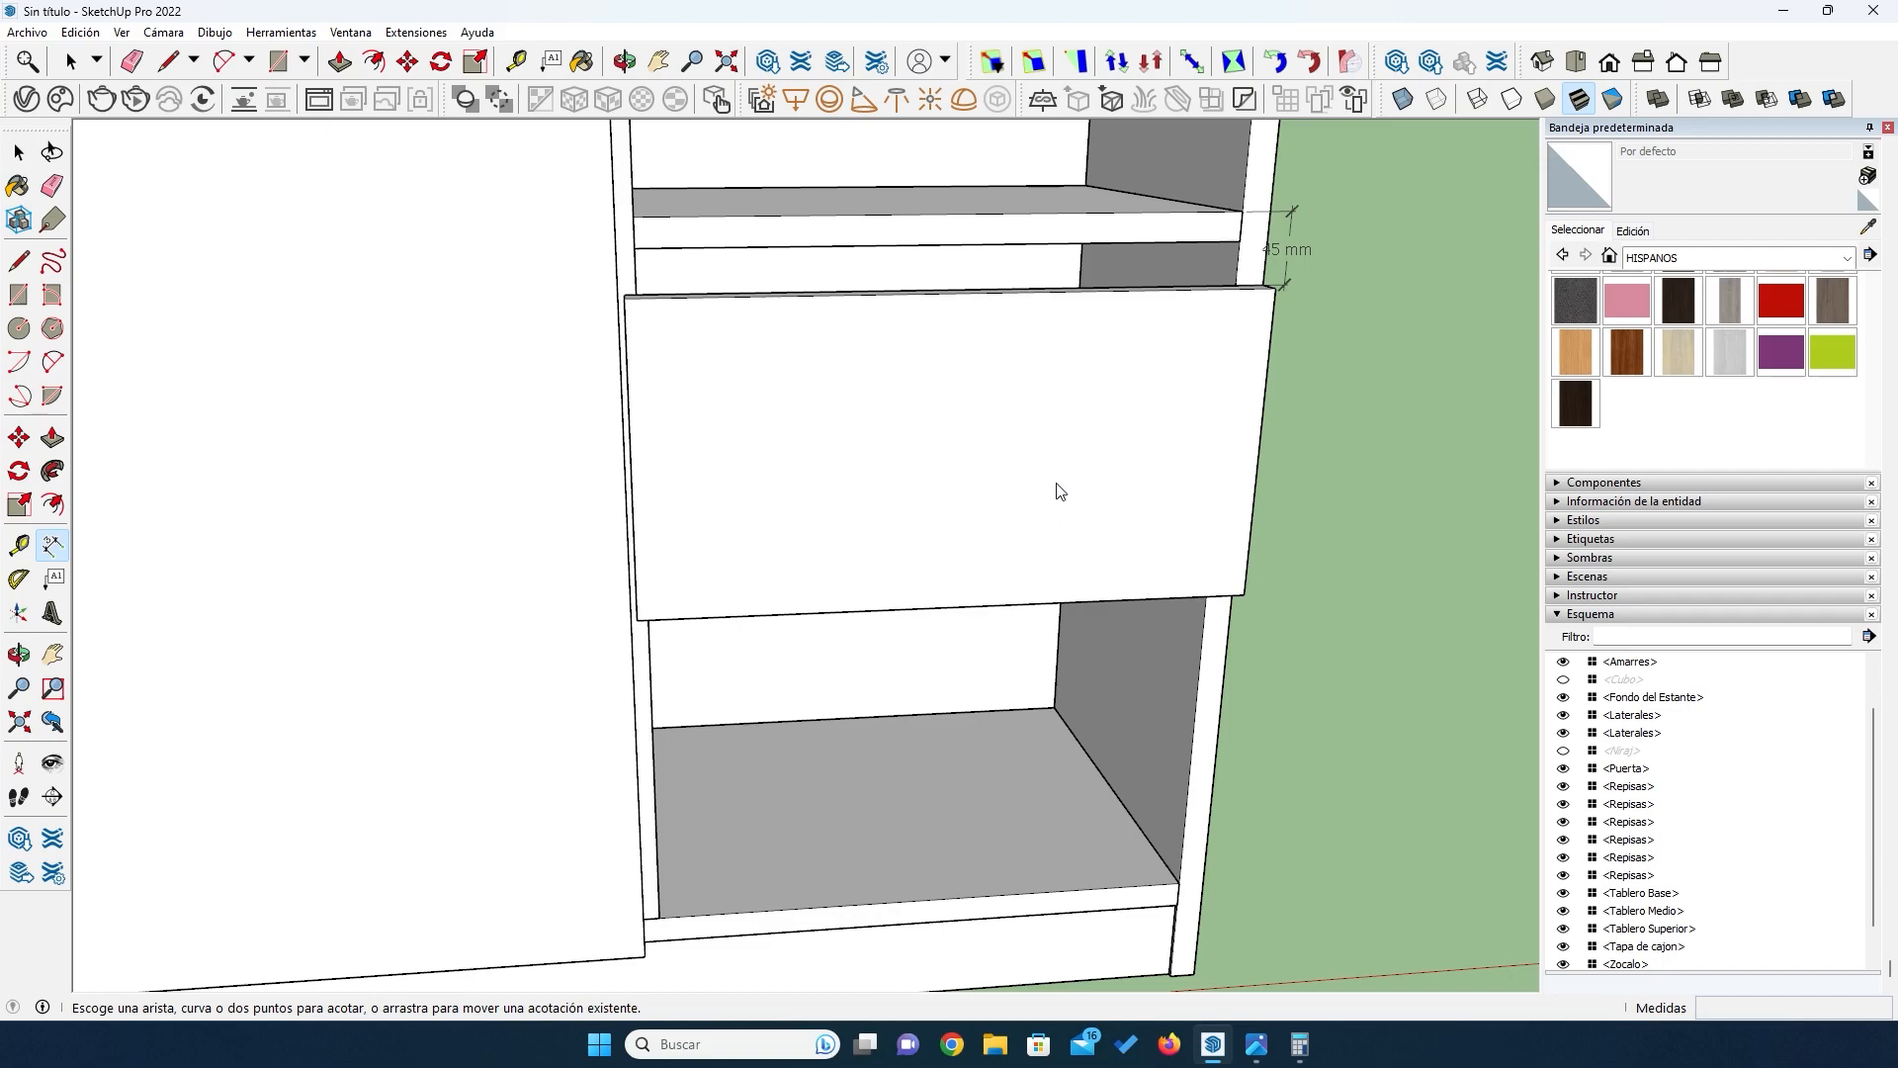
Step: Check the gap between door and drawer front, and compute 398 × 2 + 4 in the Windows calculator
key(o)
drag(1084, 478, 678, 344)
scroll(677, 344, up, 3)
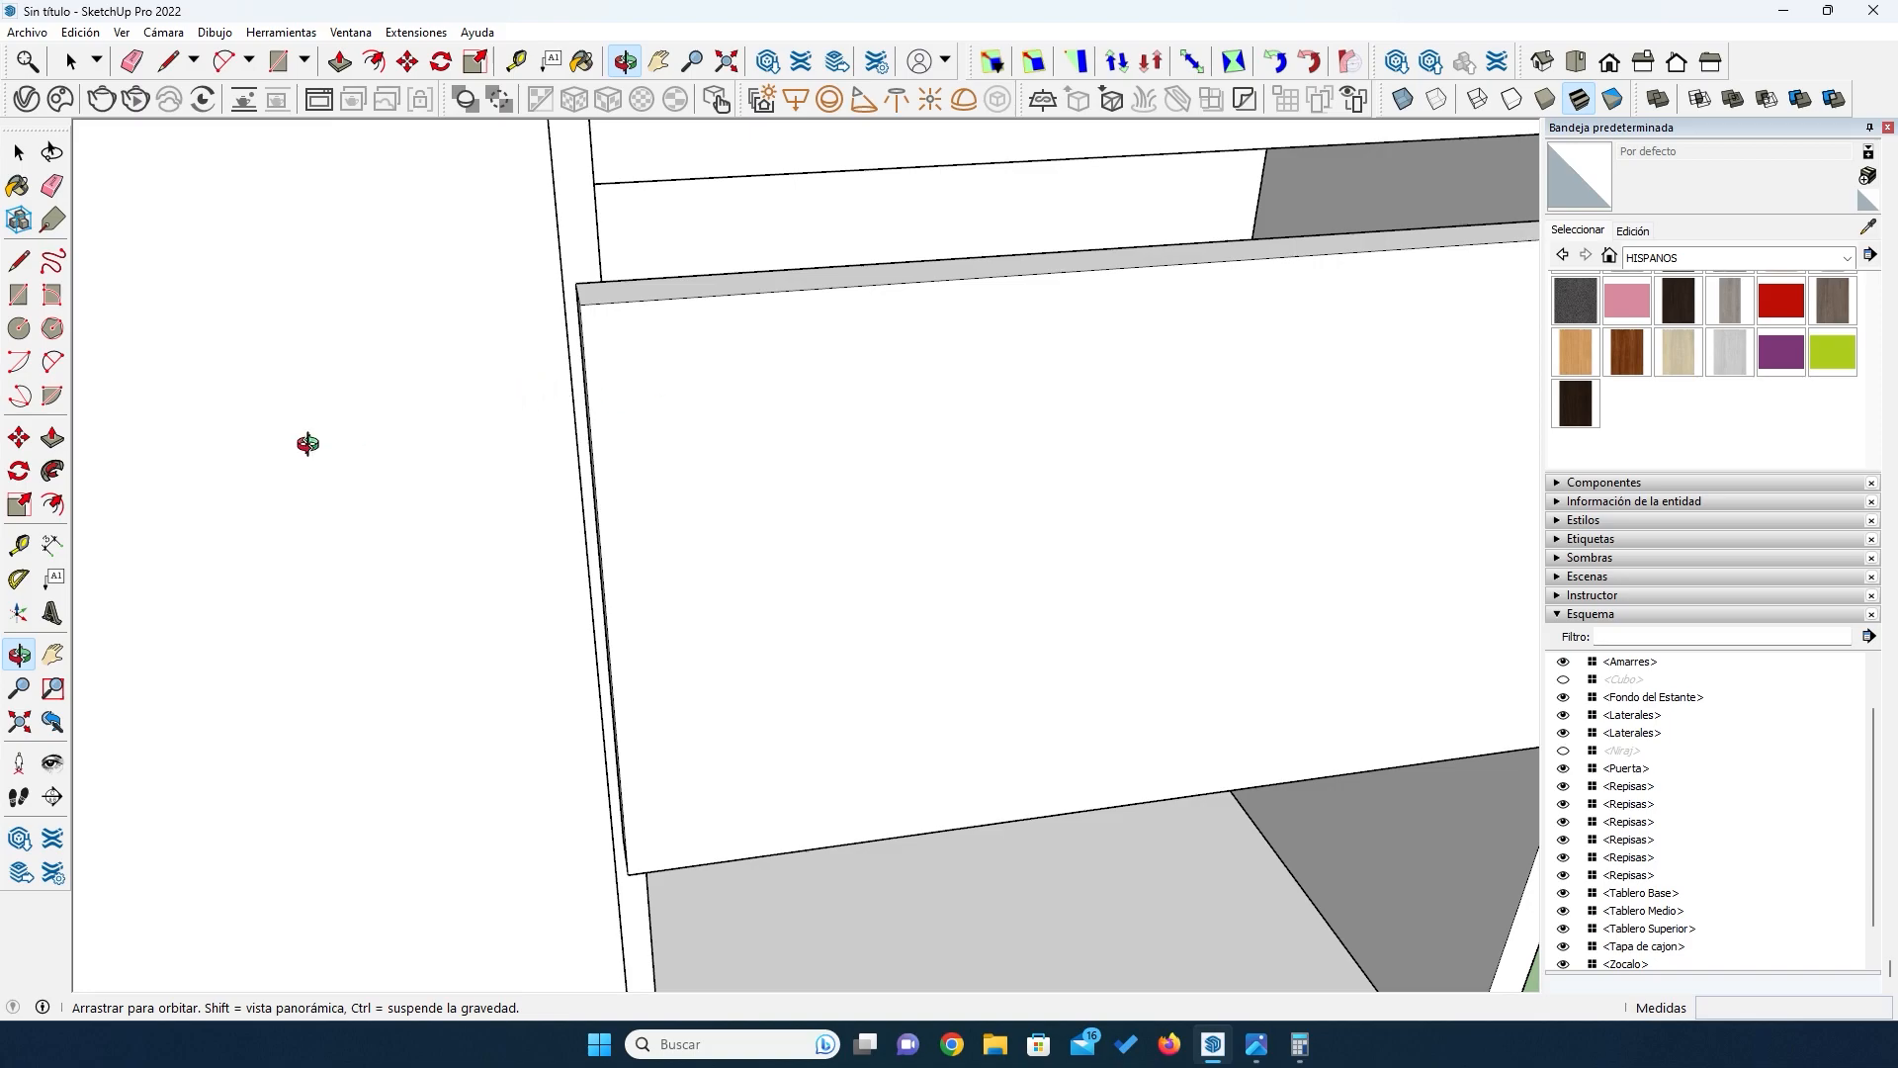
scroll(373, 522, down, 5)
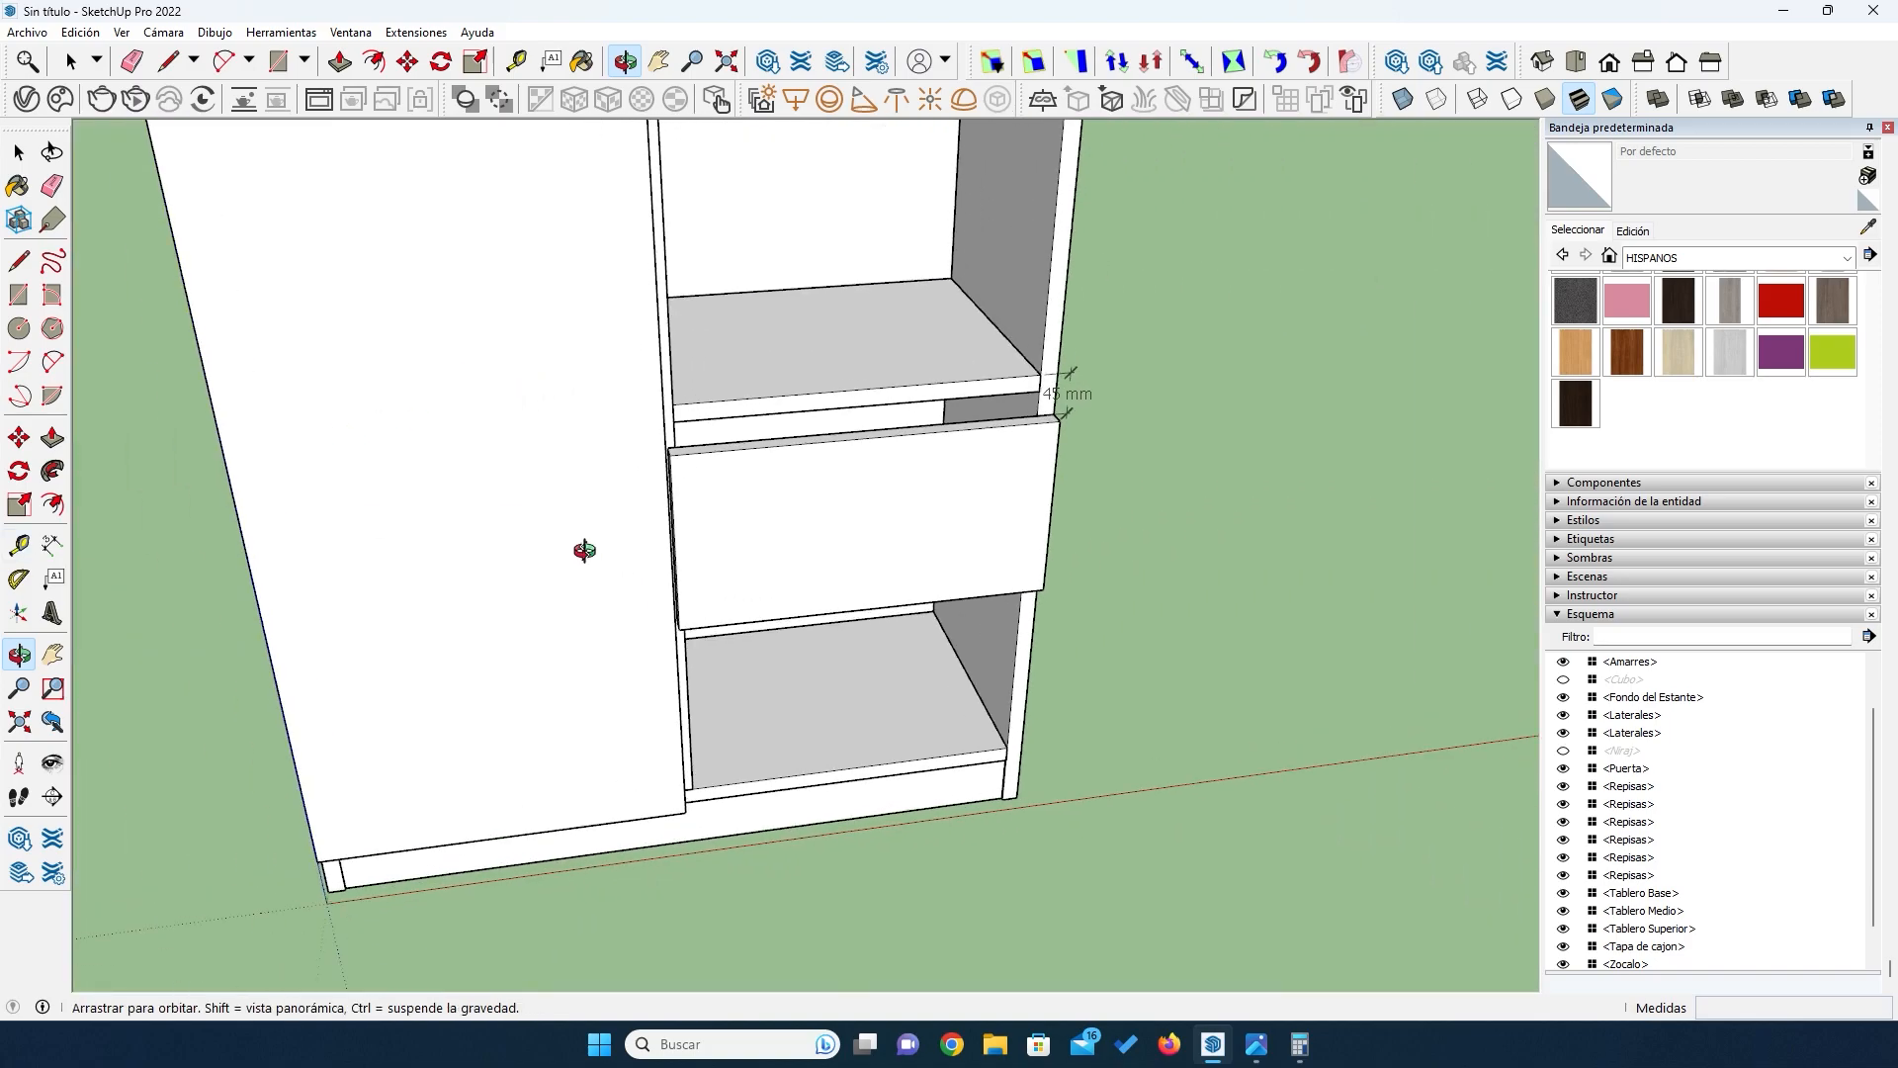
click(1300, 1045)
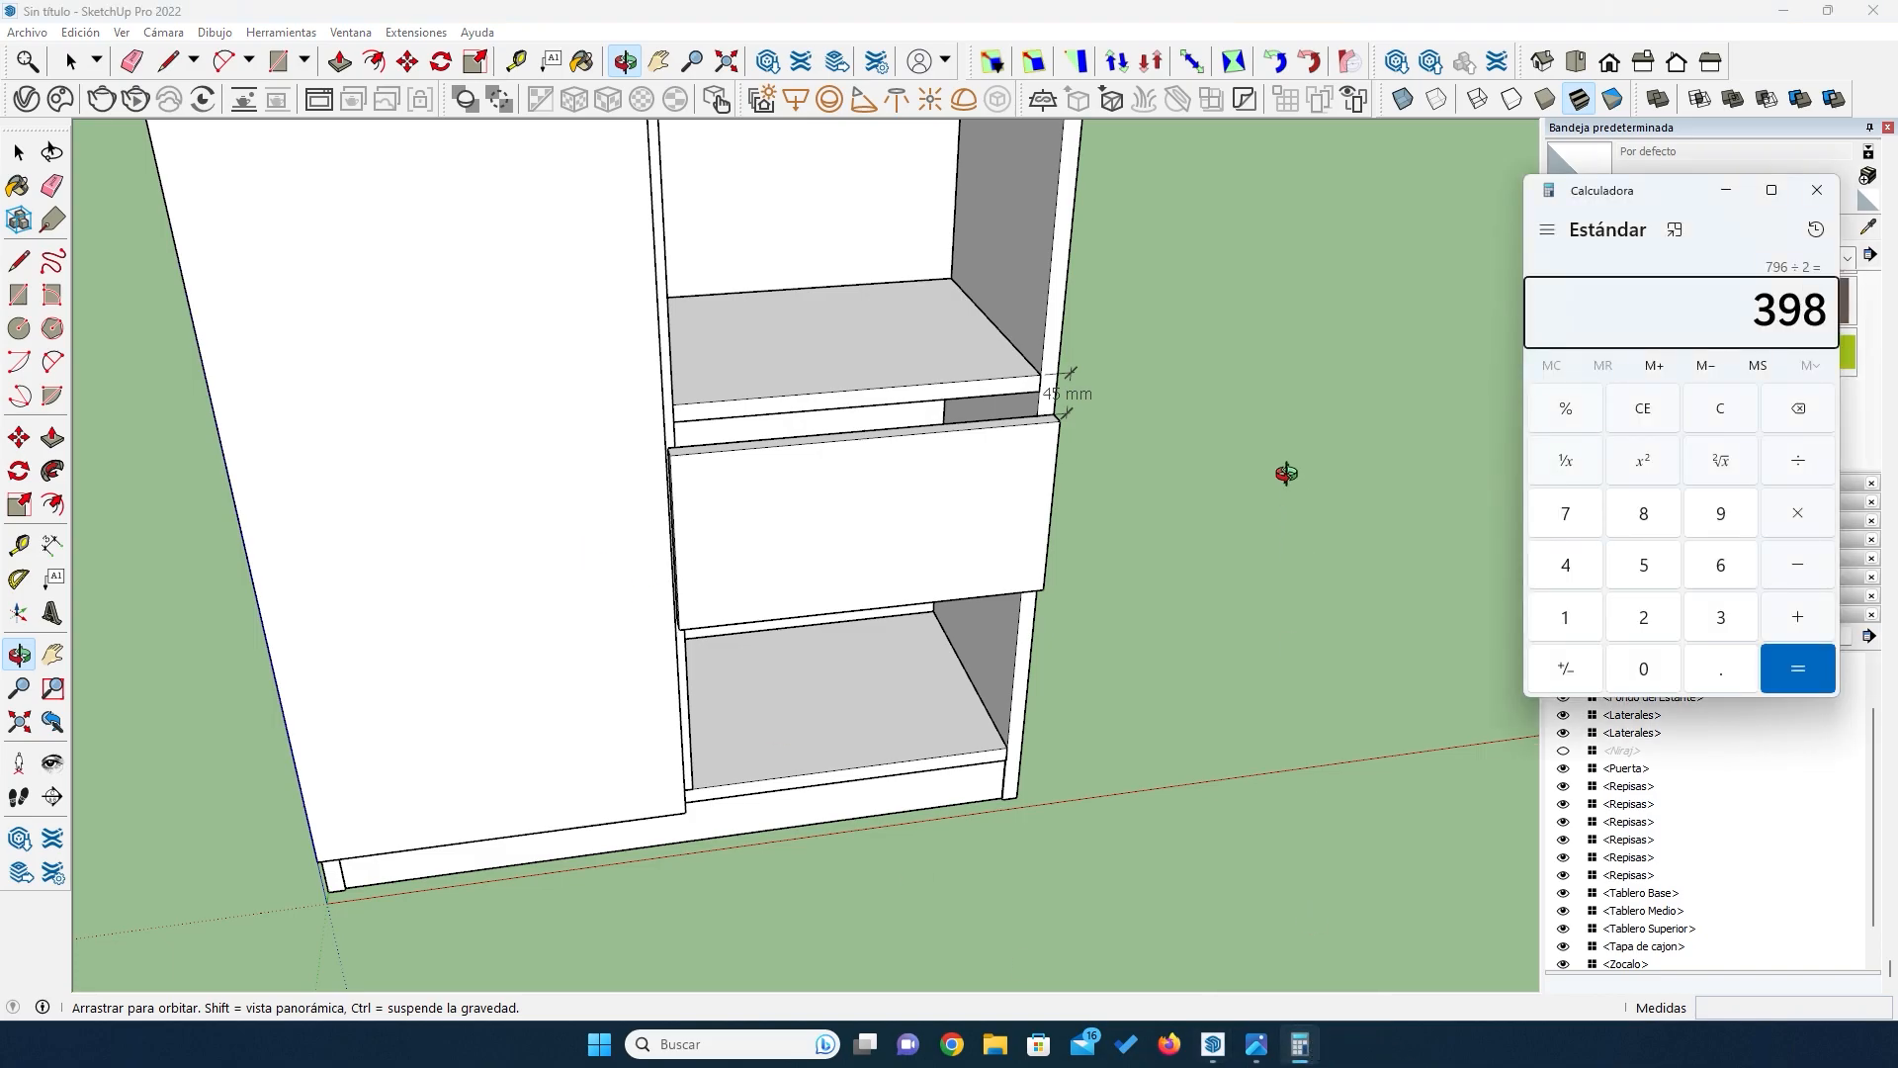
key(Escape)
text(398)
text(2)
key(Return)
scroll(665, 472, up, 5)
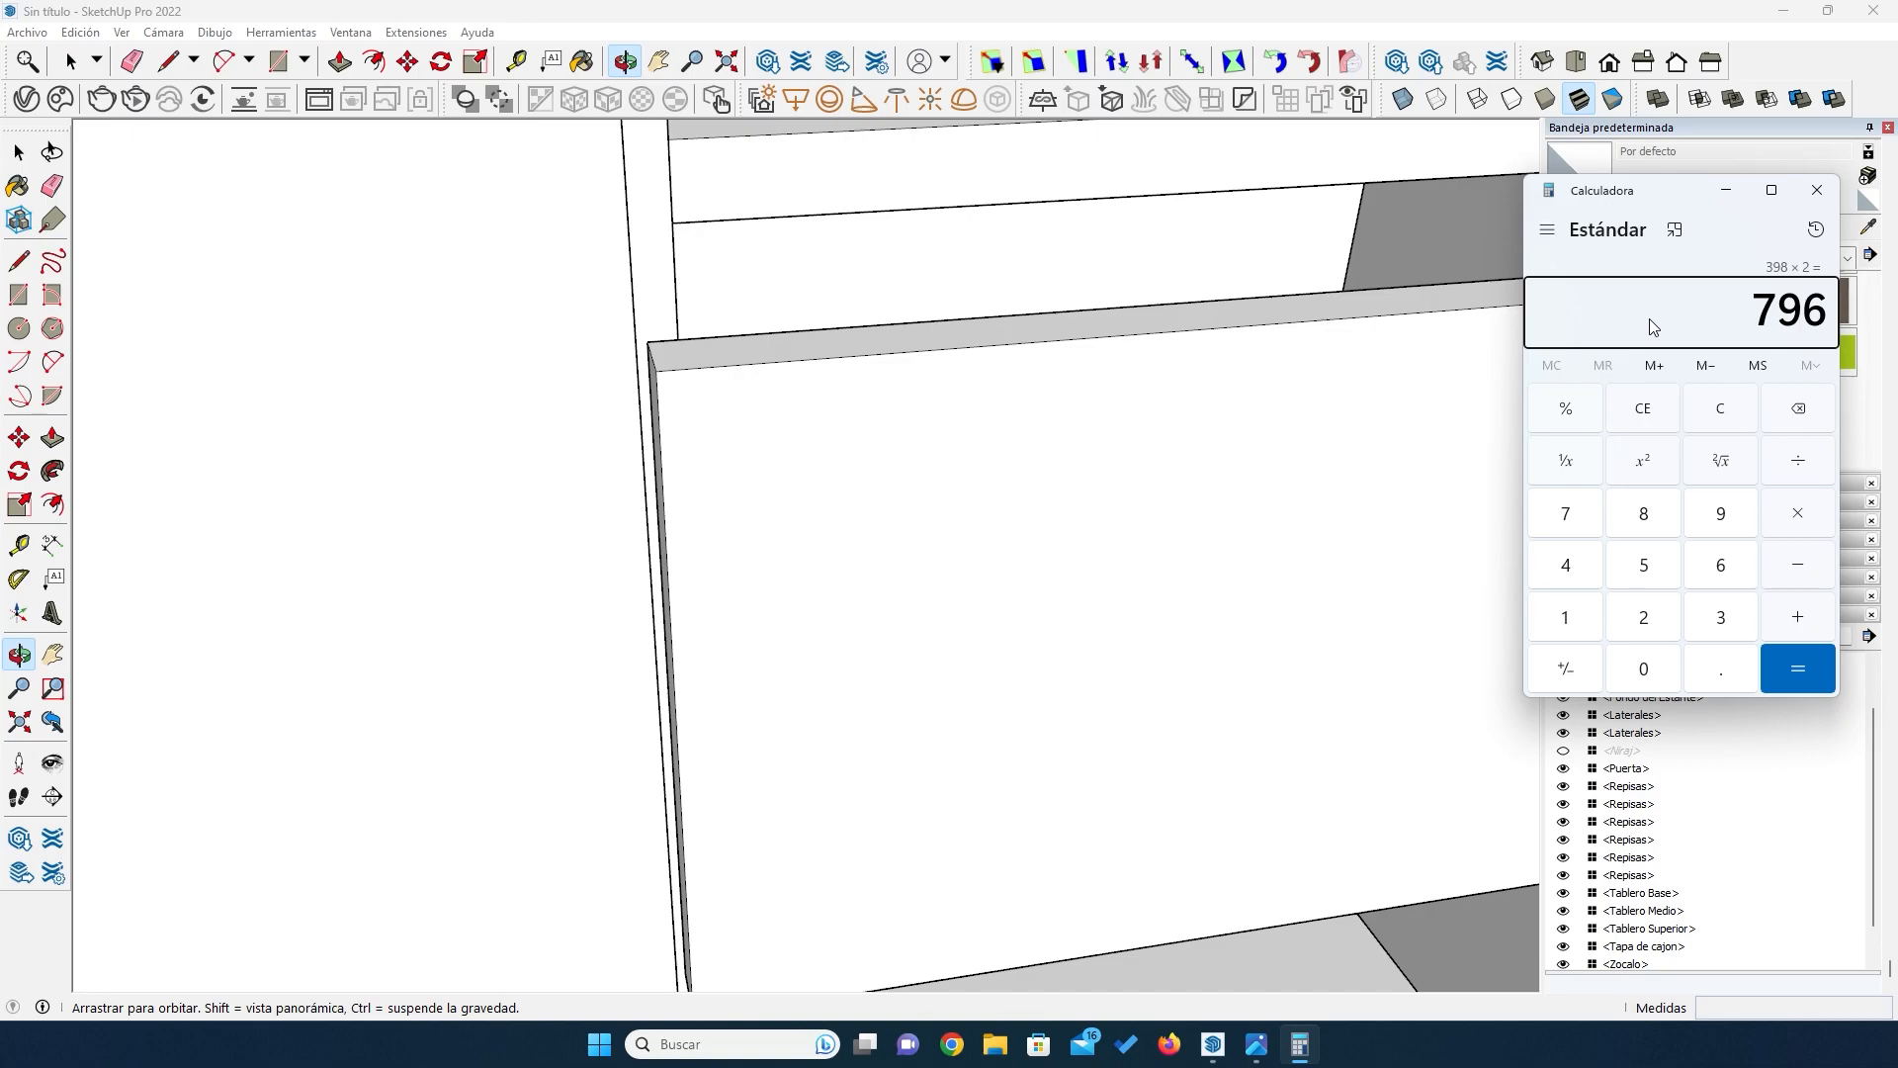
key(4)
key(Return)
scroll(1036, 484, down, 5)
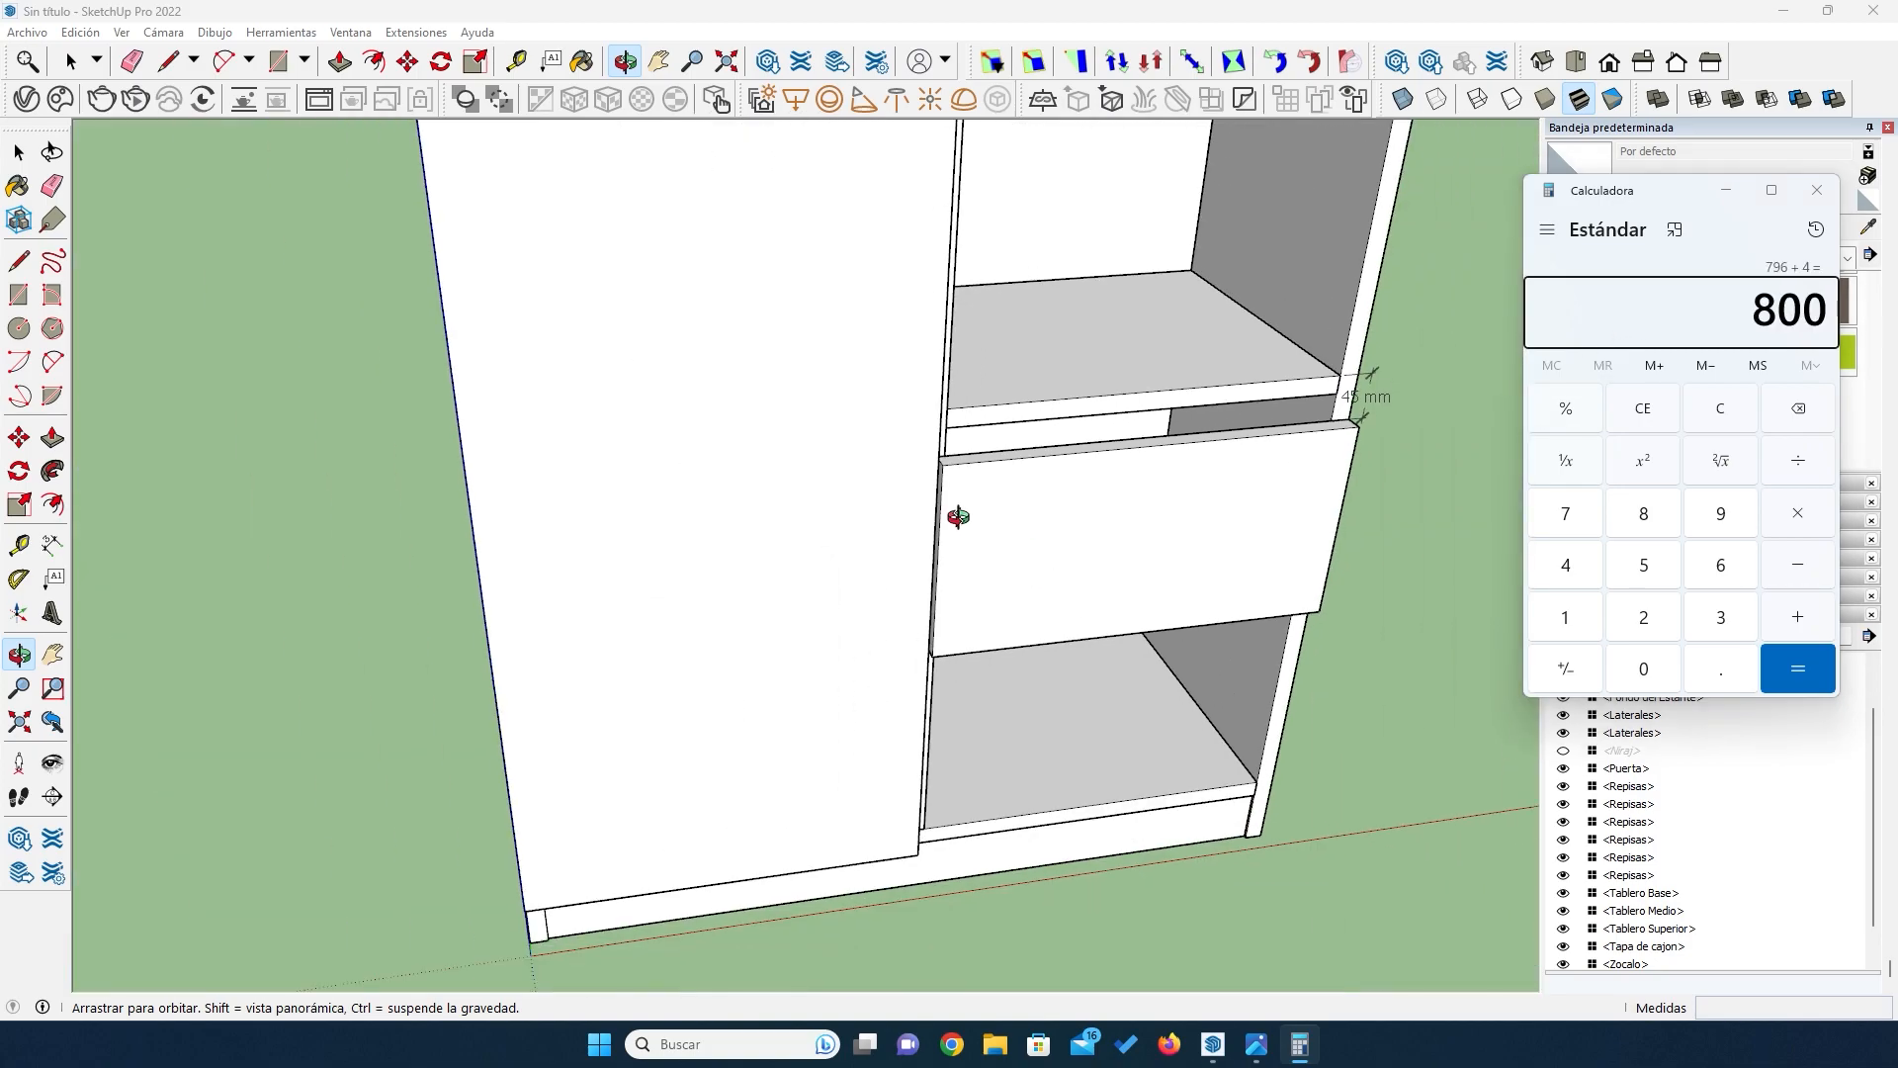
Step: Place a guide point 45 mm straight below the drawer front's lower rear corner with the Tape Measure tool
click(961, 518)
scroll(992, 585, up, 6)
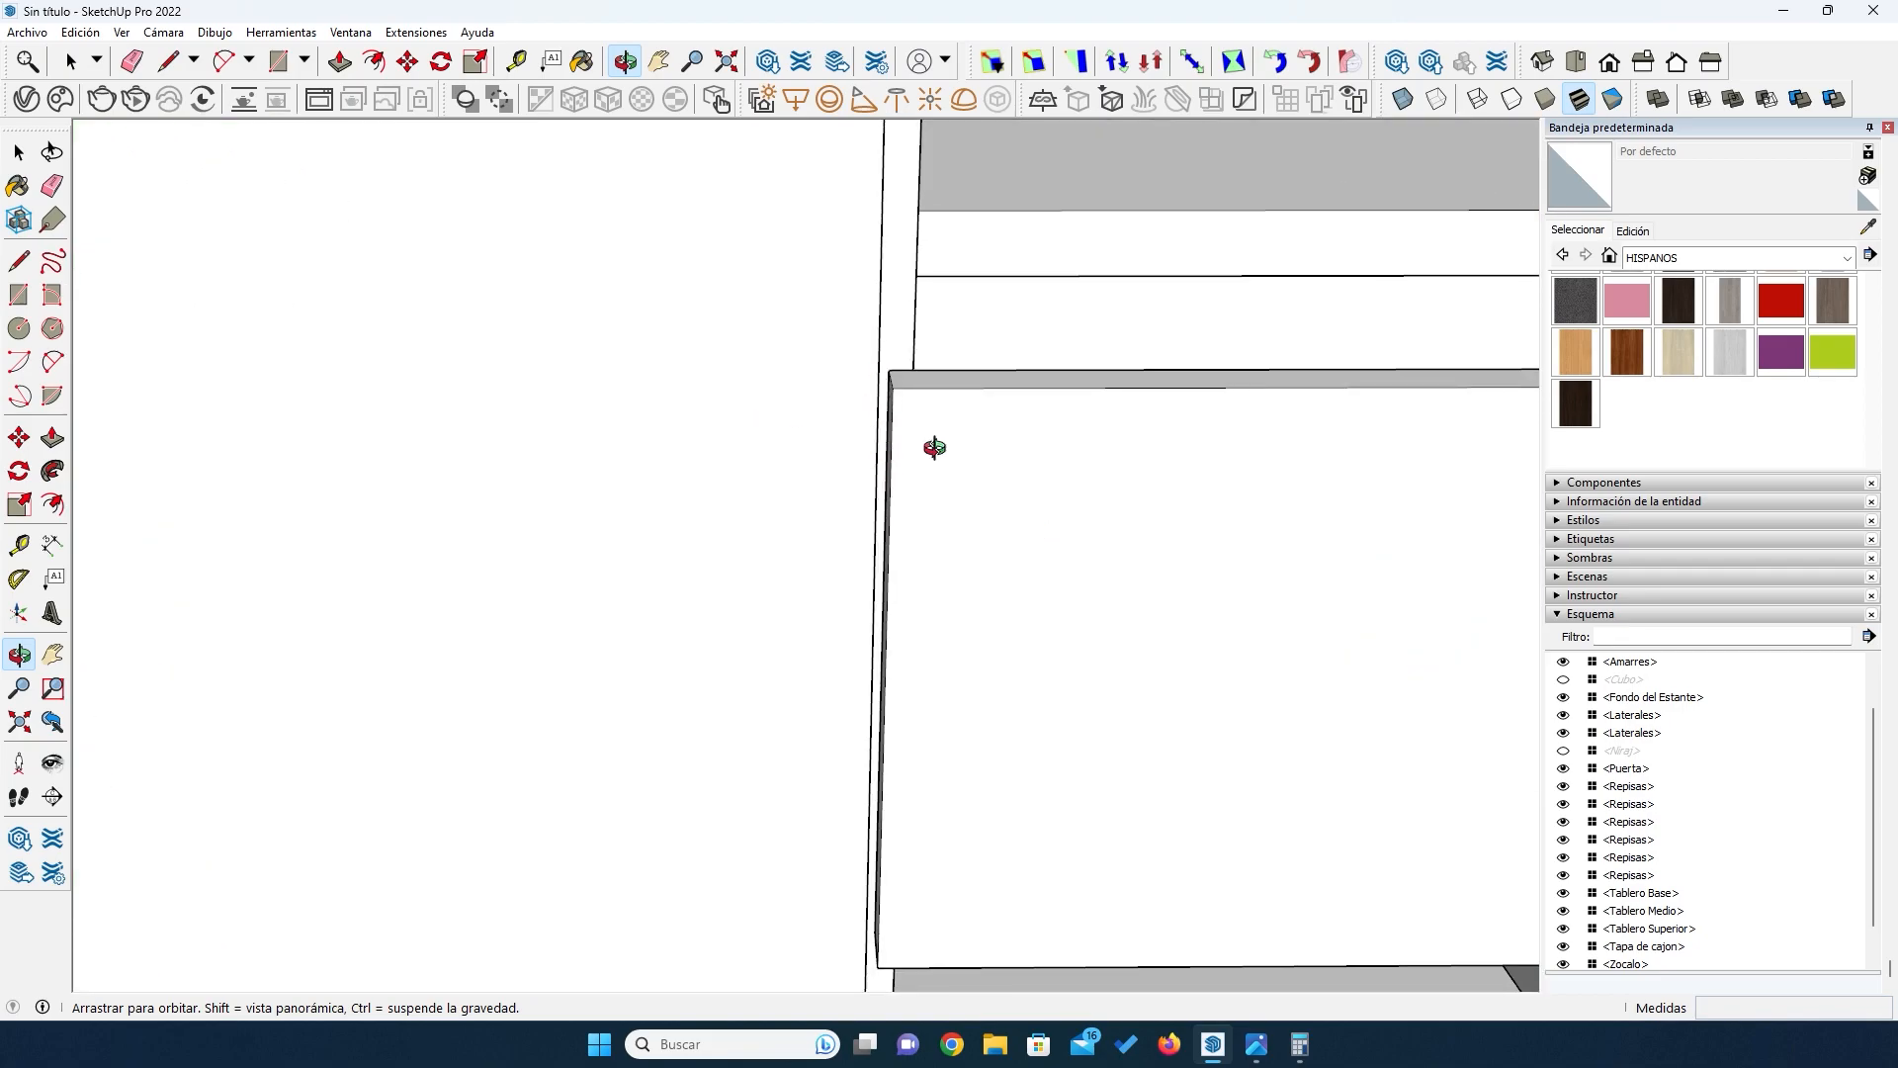
scroll(1057, 630, down, 2)
scroll(1057, 630, down, 8)
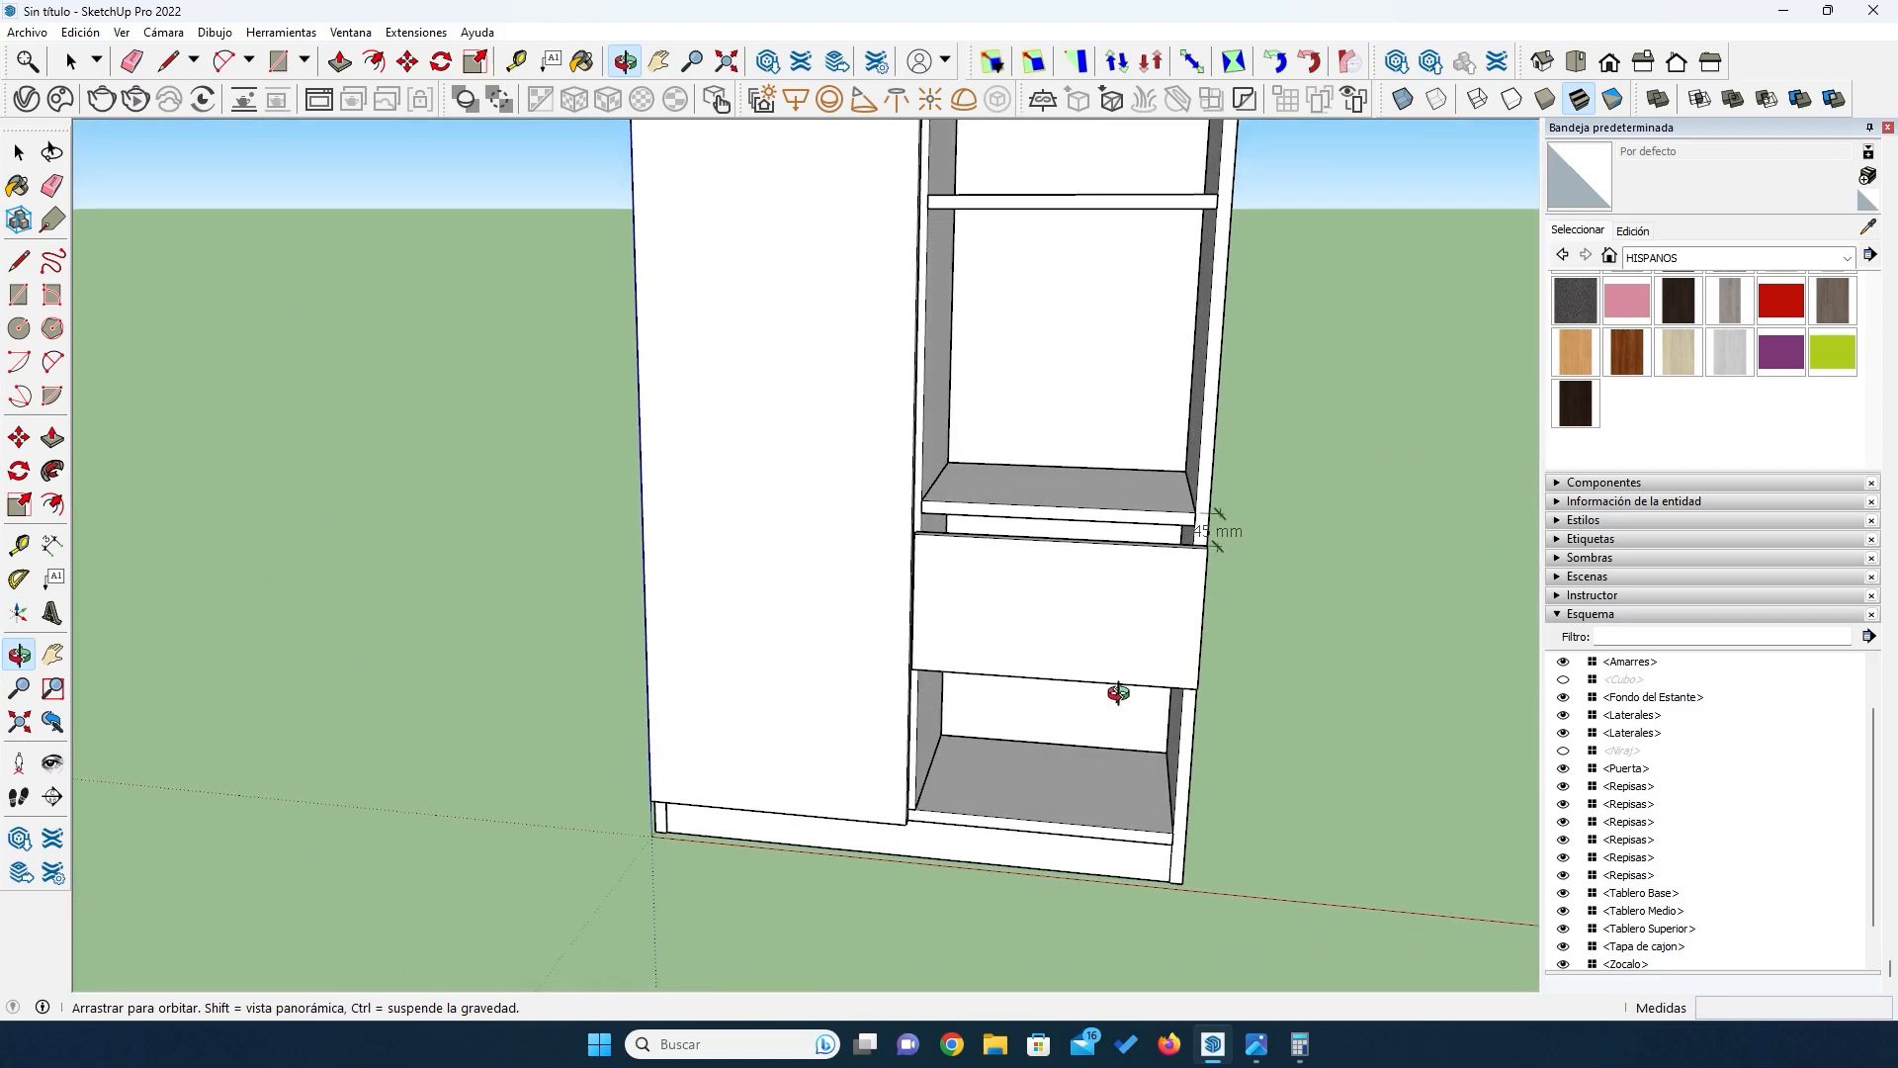
drag(1134, 660, 1110, 471)
drag(1150, 613, 973, 566)
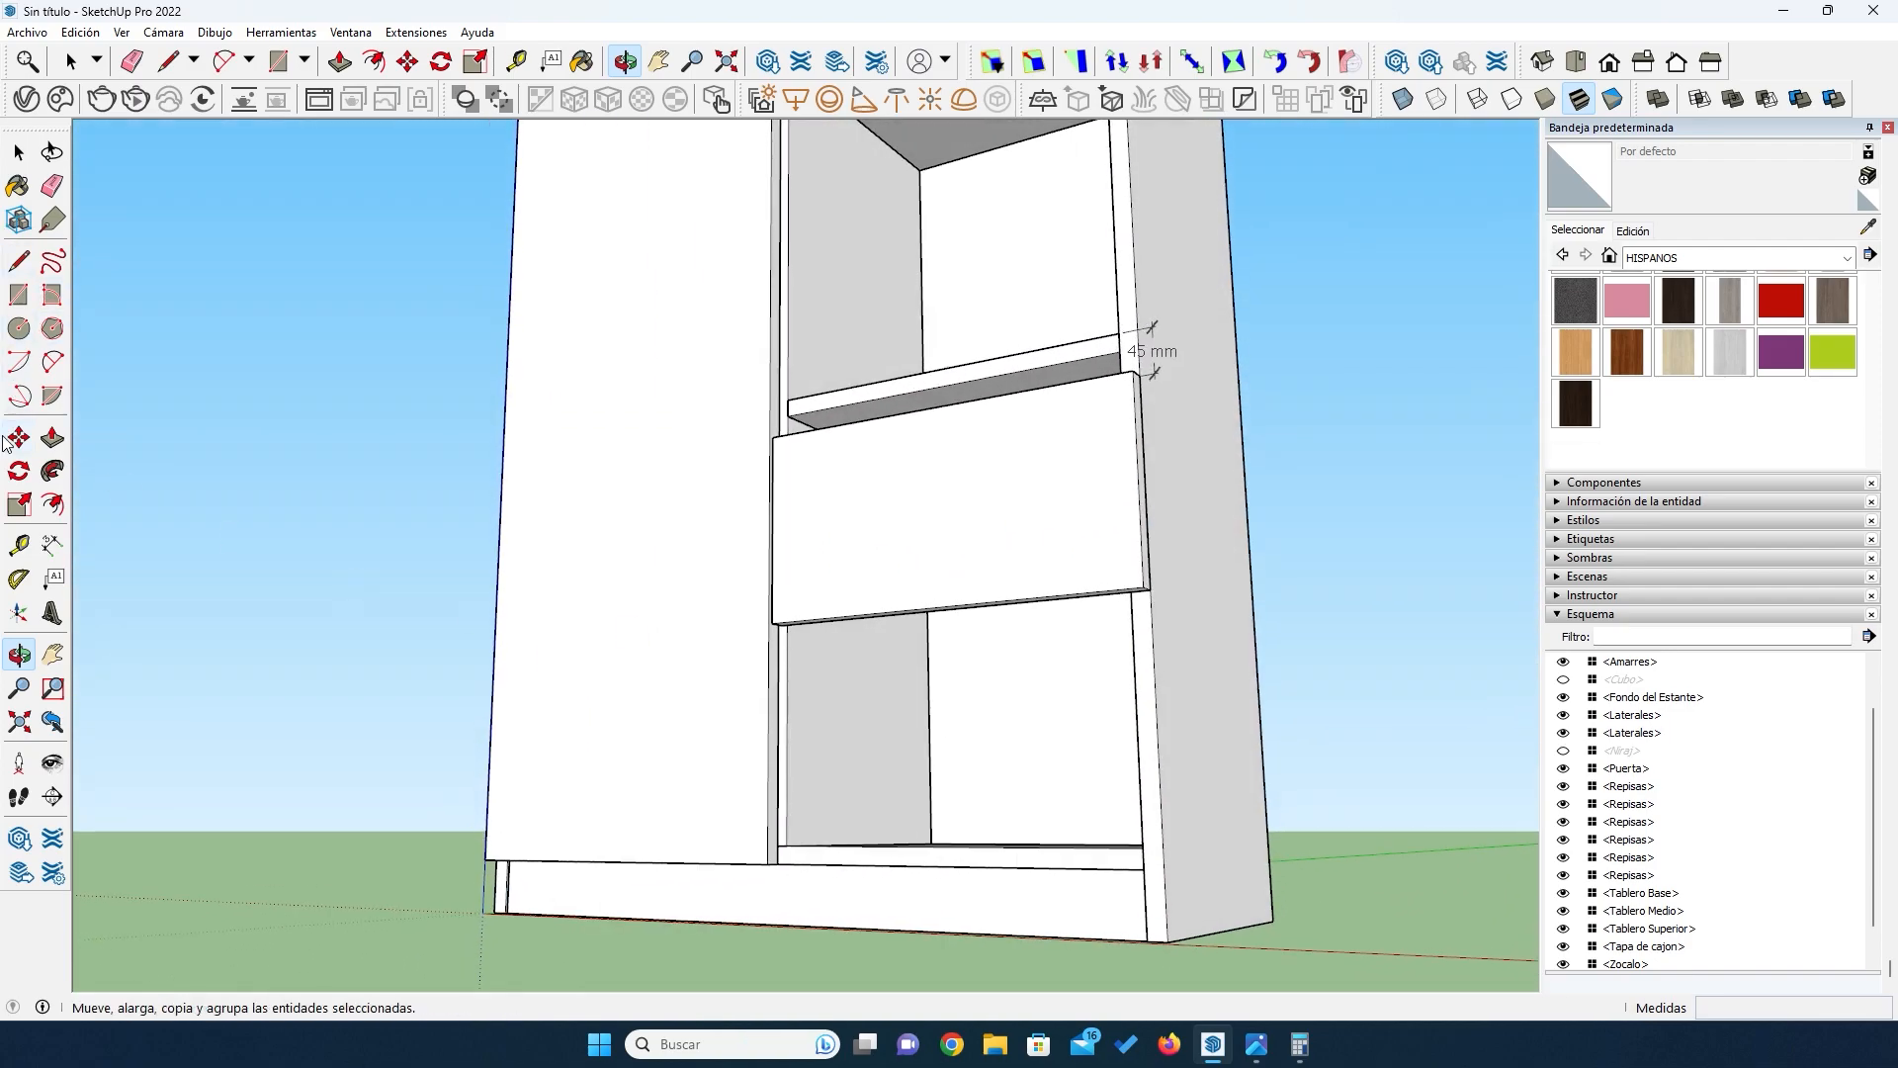
click(19, 544)
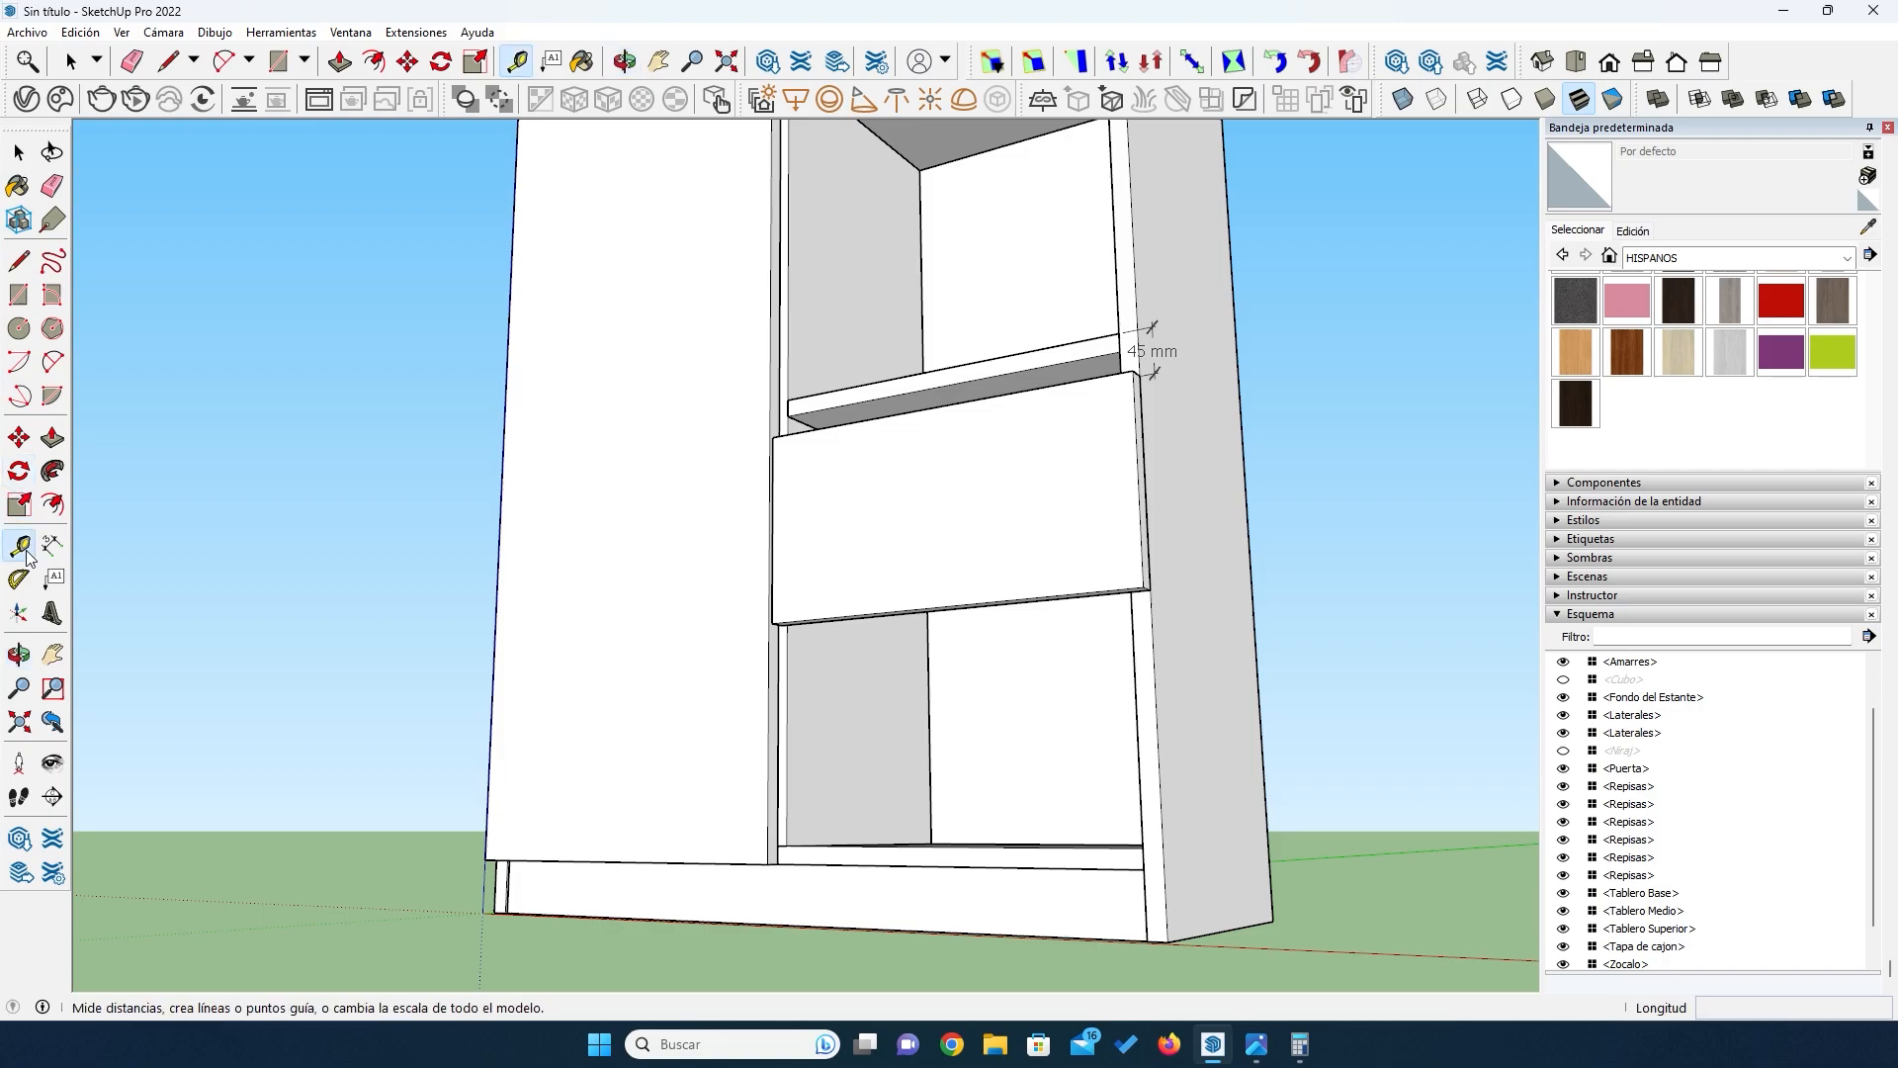
click(1149, 590)
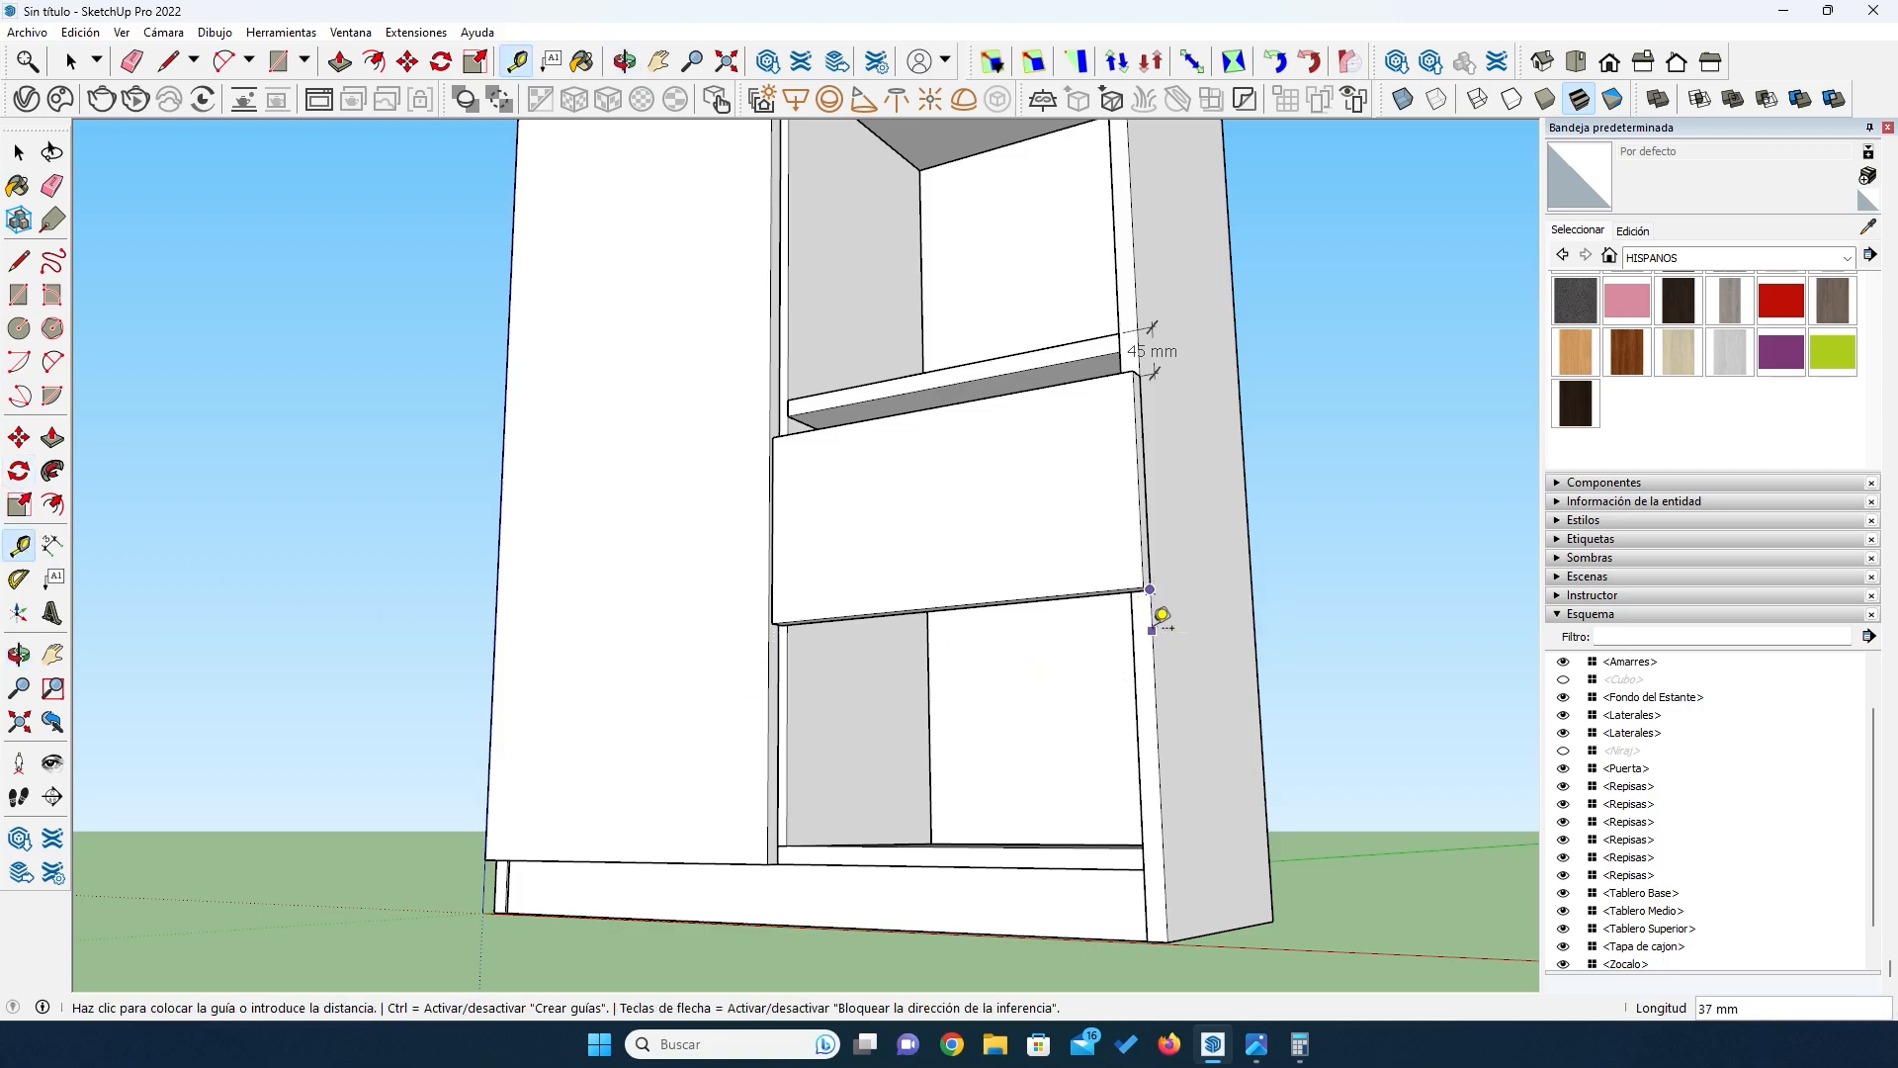
click(1152, 633)
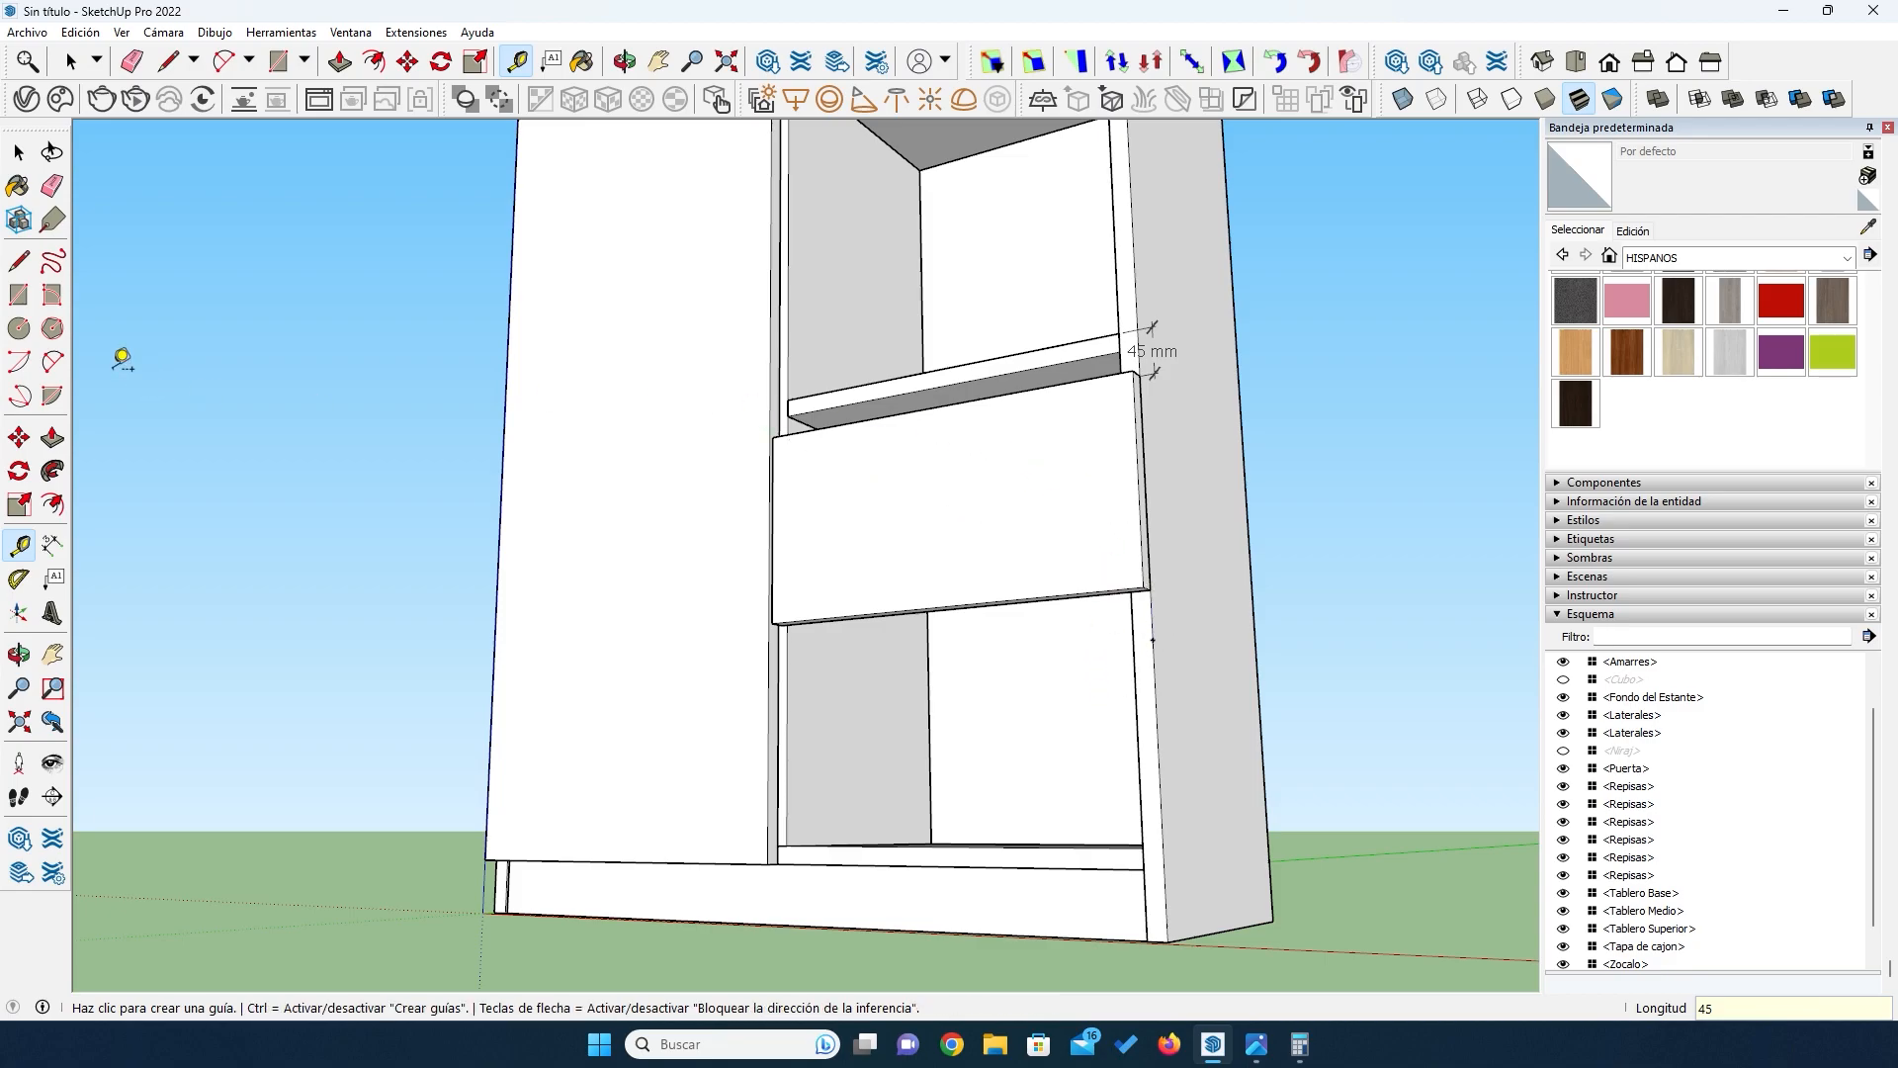
Step: Copy the drawer front about 247 mm downward to make a second drawer front beneath it
key(space)
click(1019, 491)
click(19, 438)
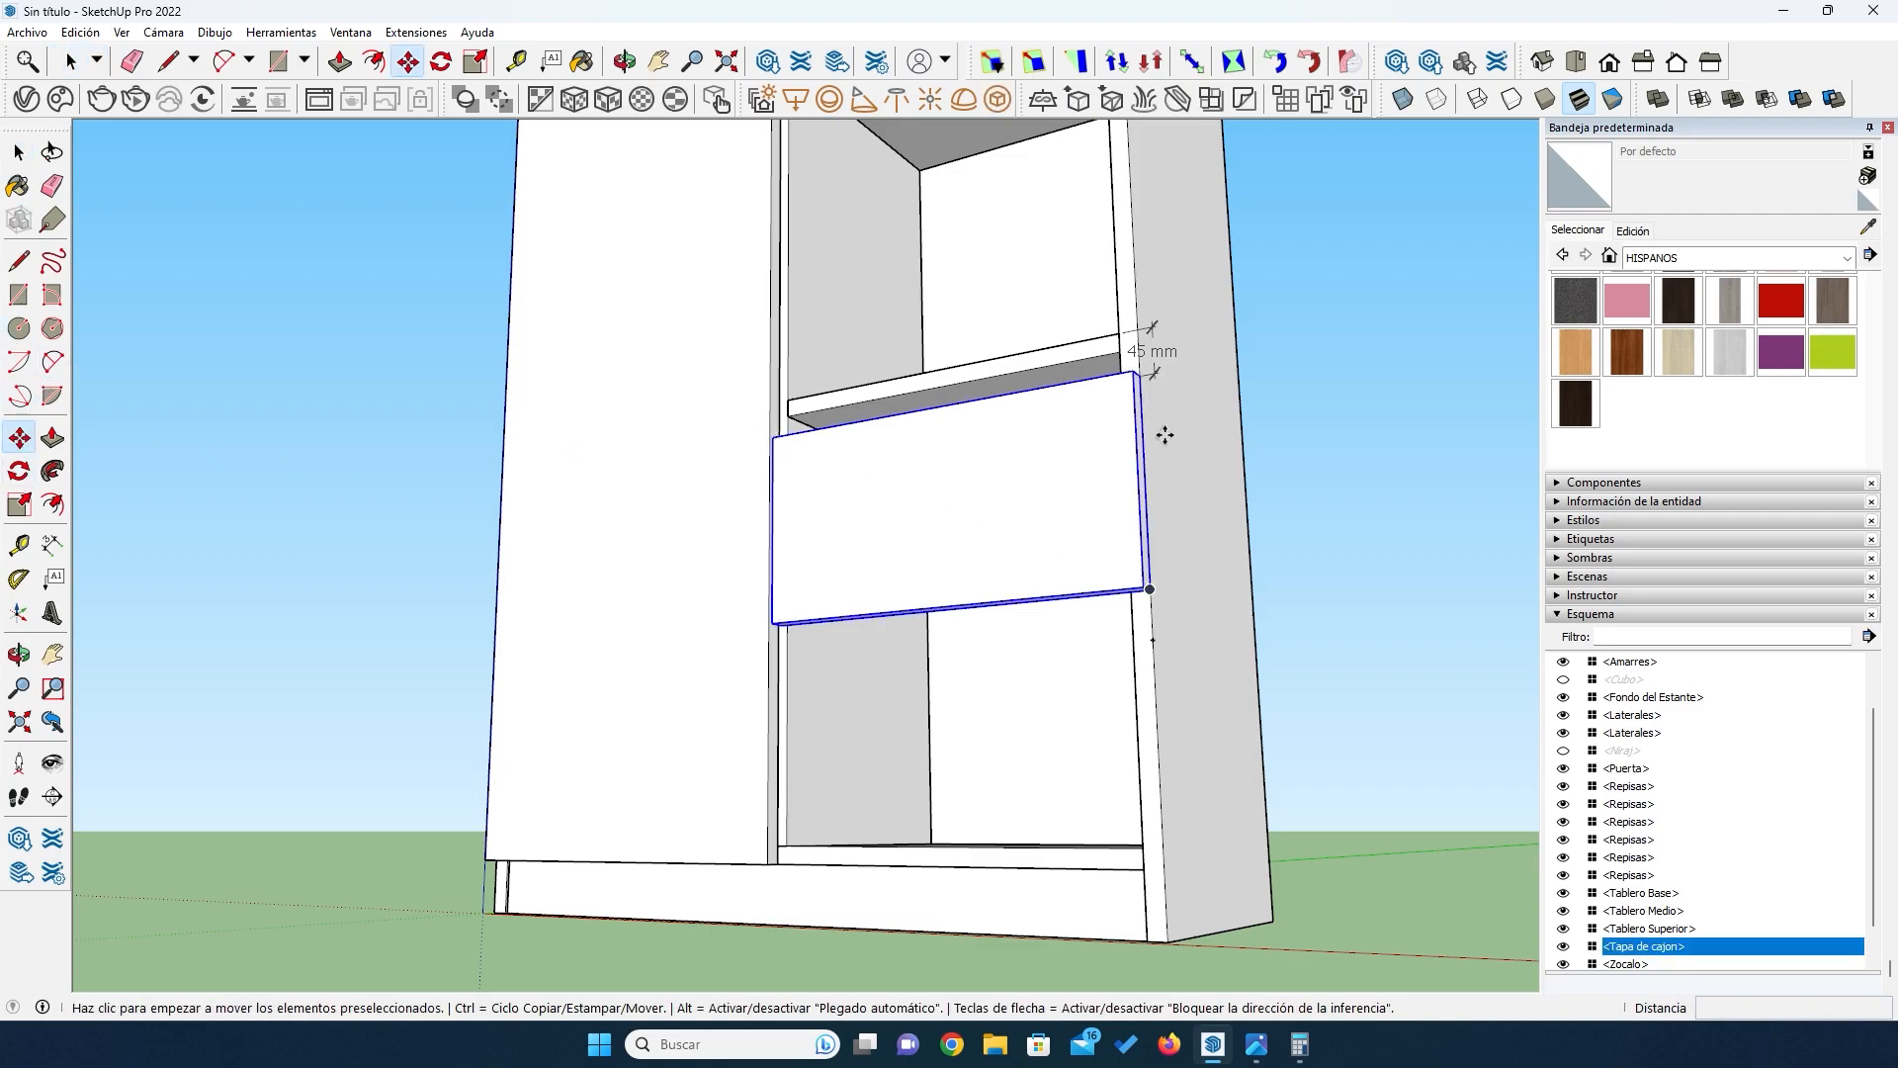
click(1135, 372)
key(ctrl)
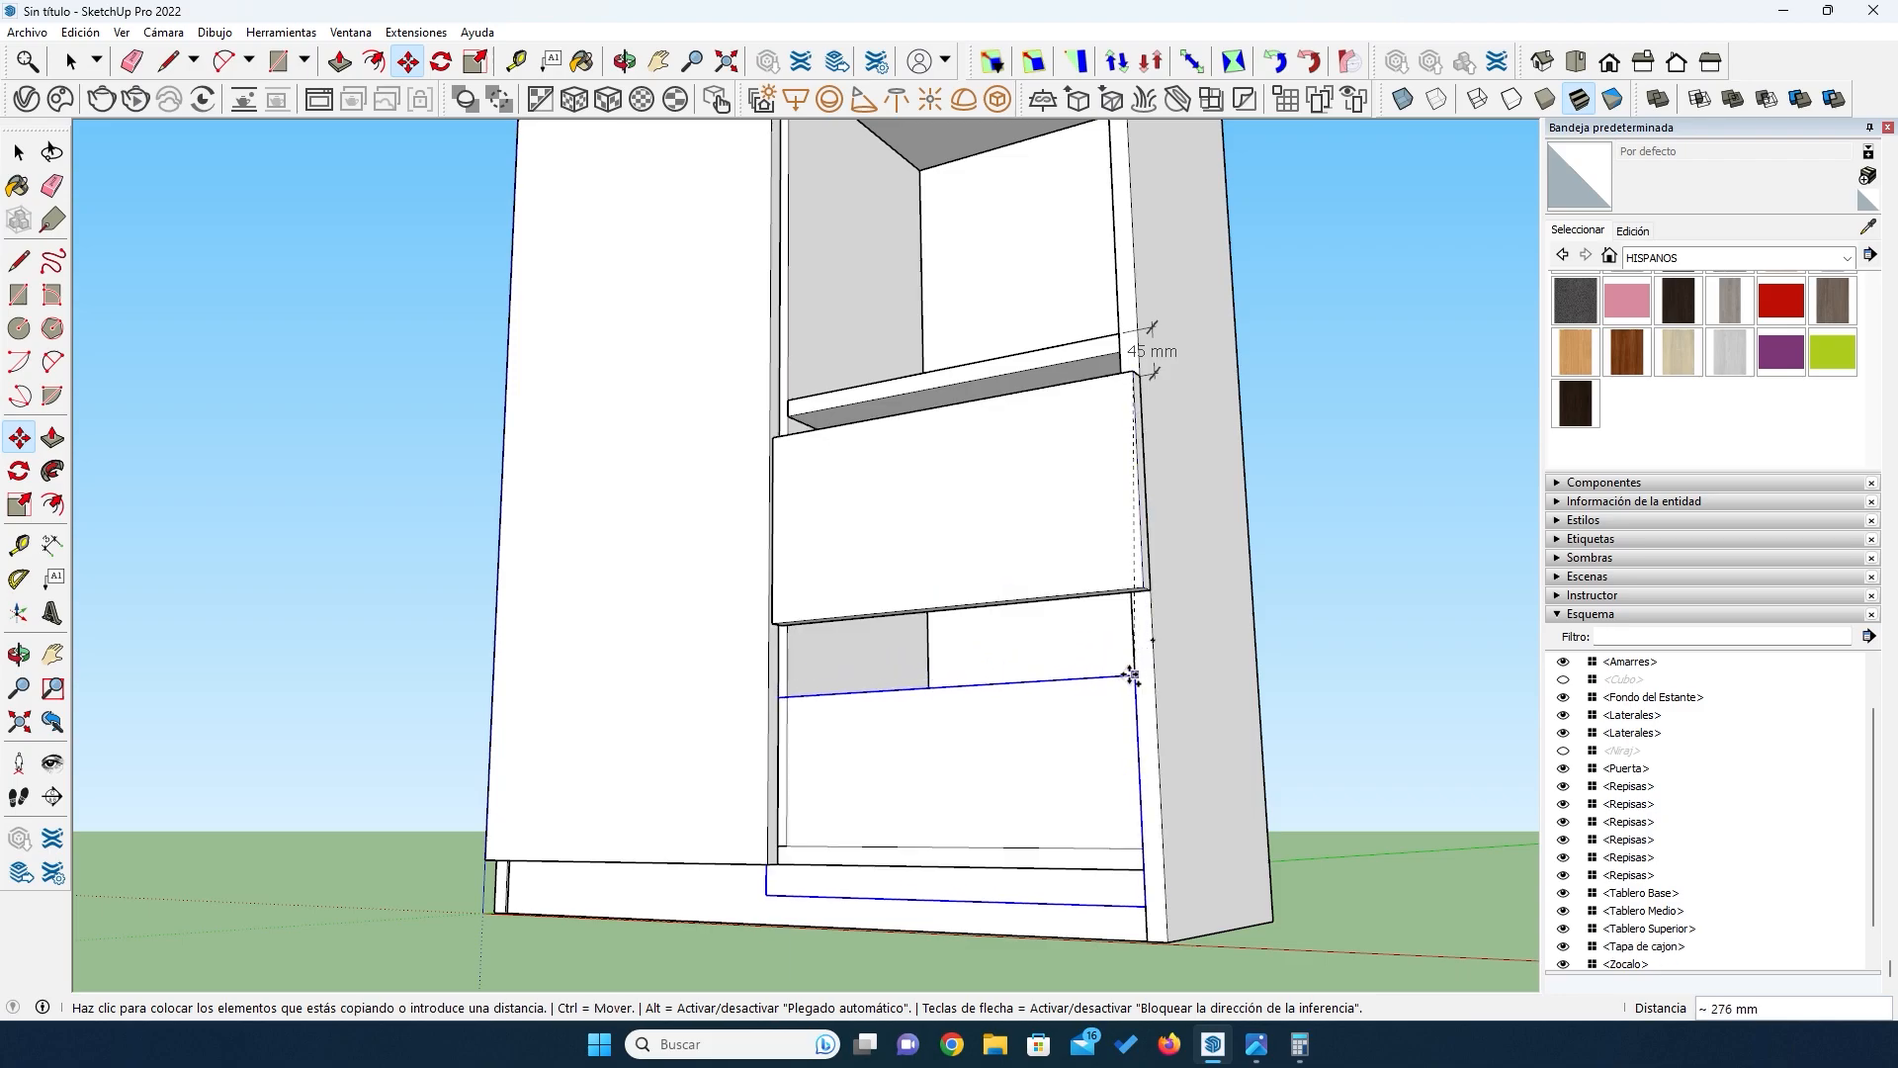
scroll(1147, 663, up, 2)
scroll(1152, 641, up, 2)
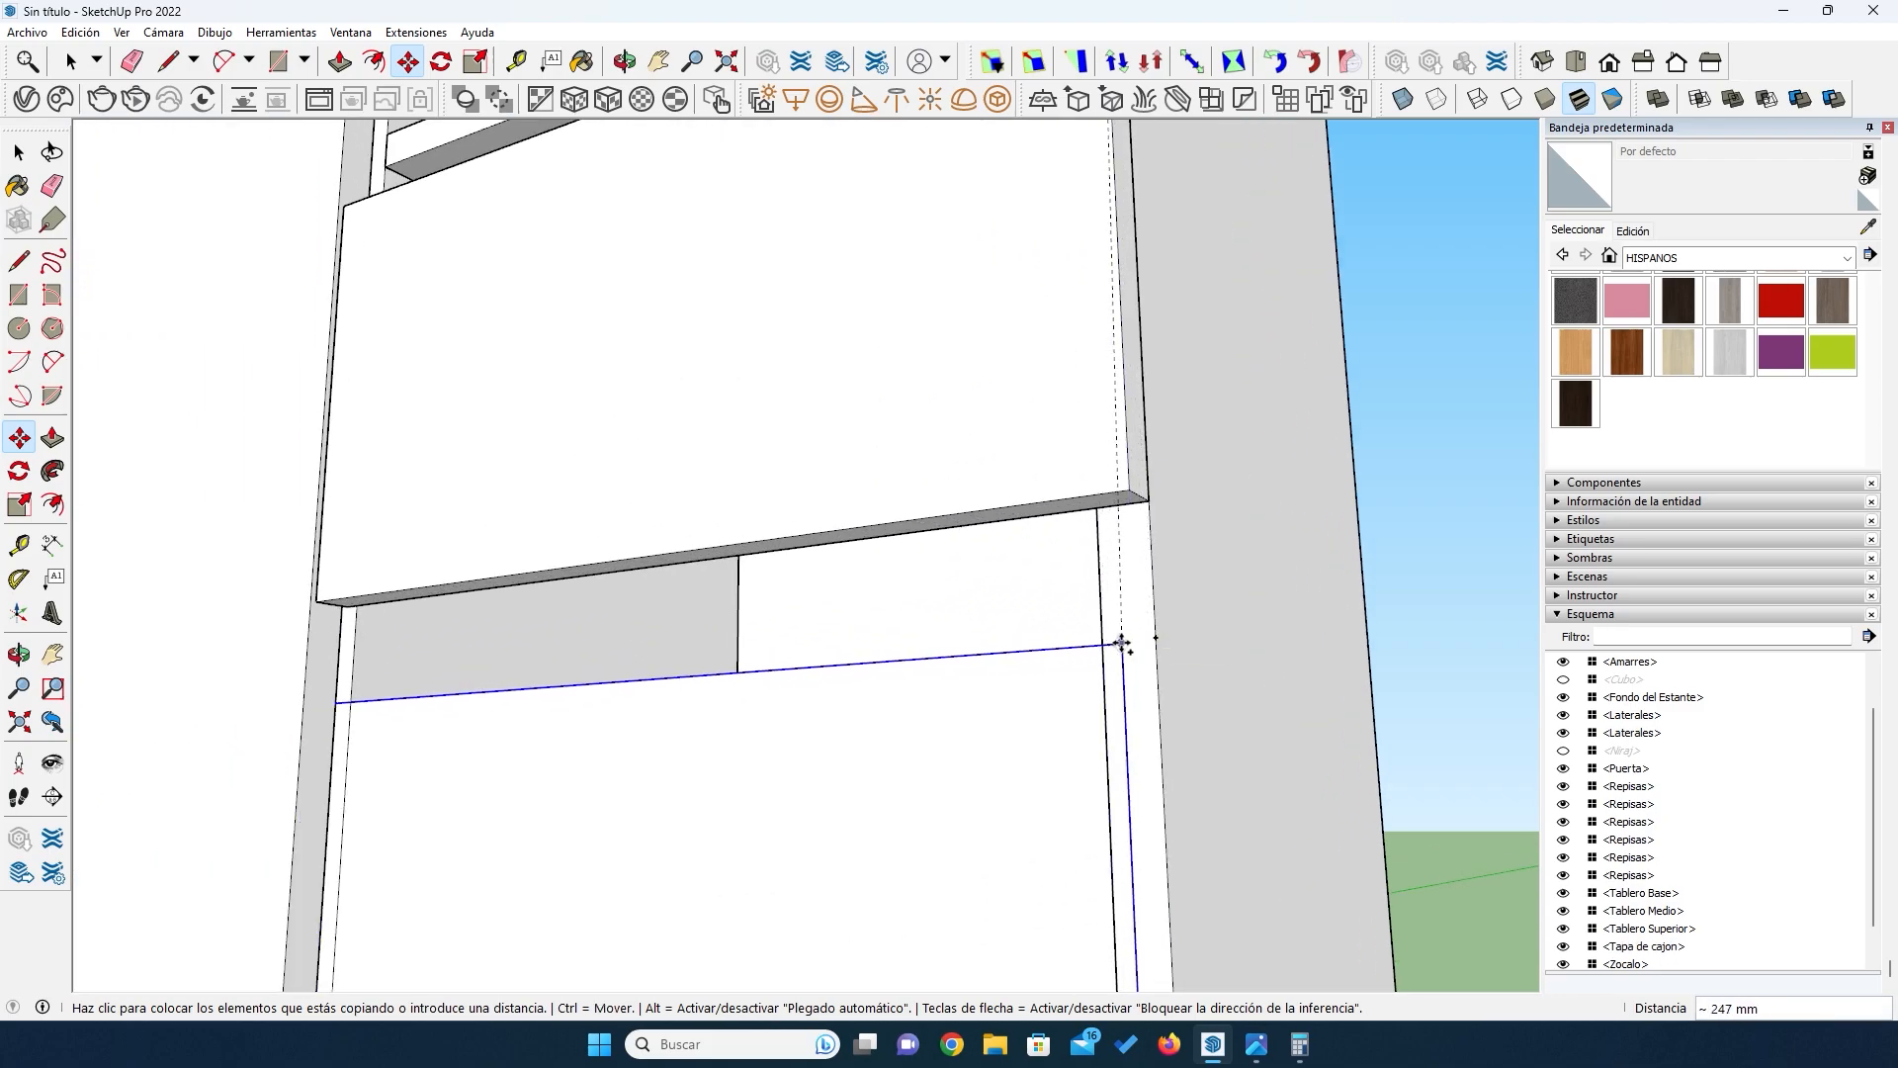
click(1121, 645)
Step: Move the copied drawer front so its top rear corner lands on the guide point at the side panel's outer edge
click(1117, 644)
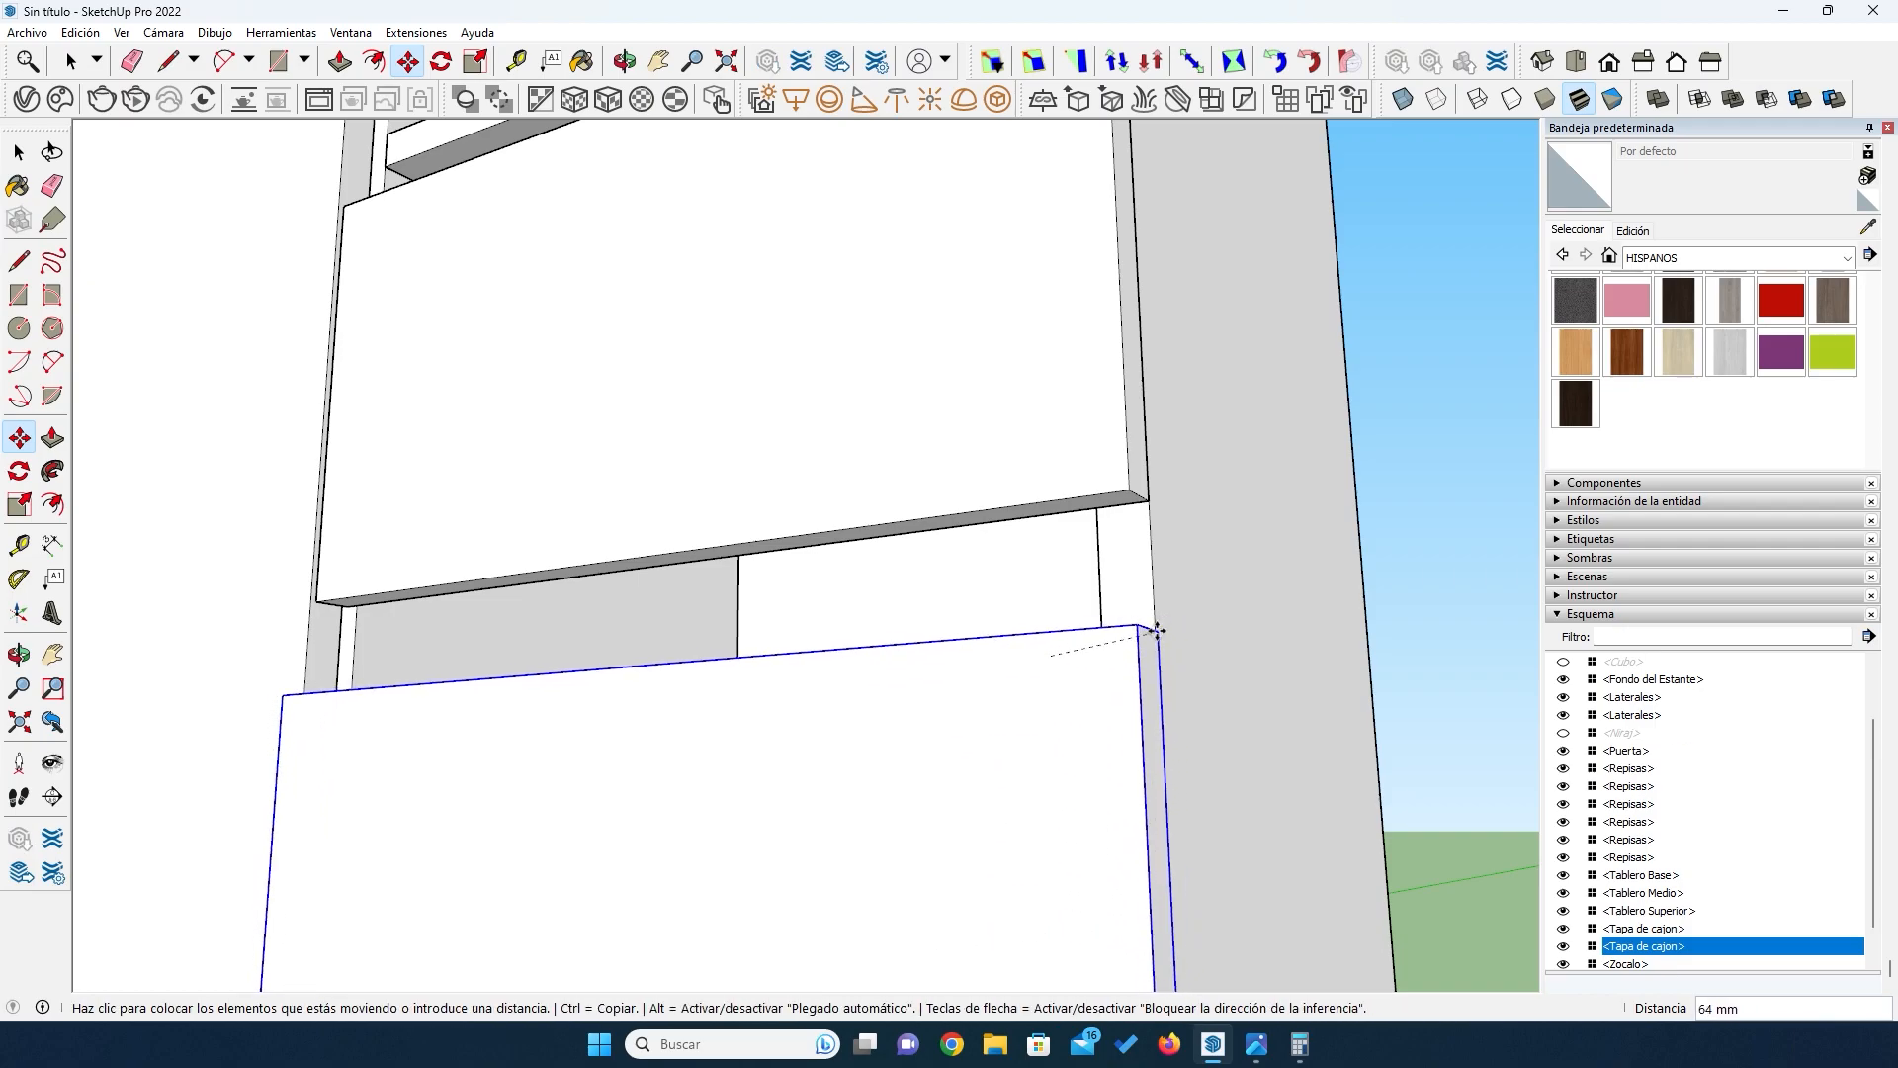
scroll(1157, 633, up, 3)
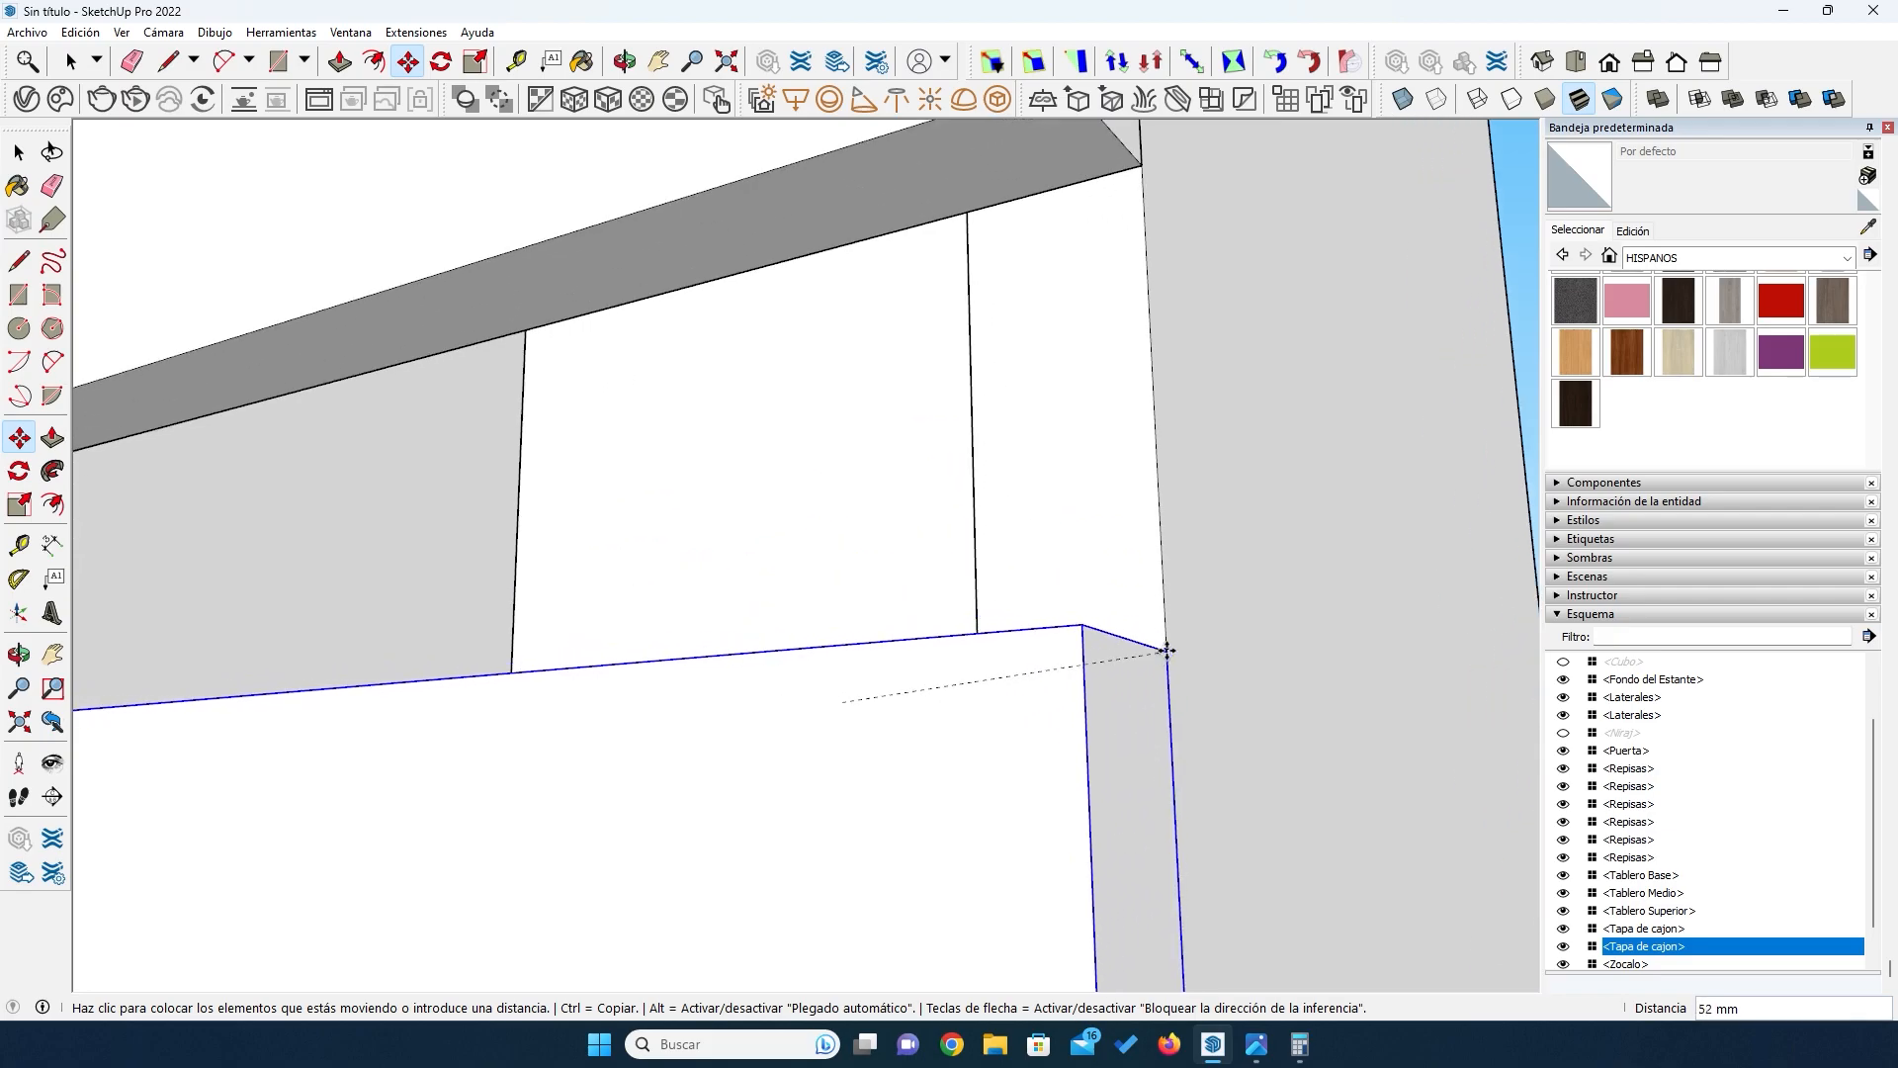
scroll(1165, 648, up, 3)
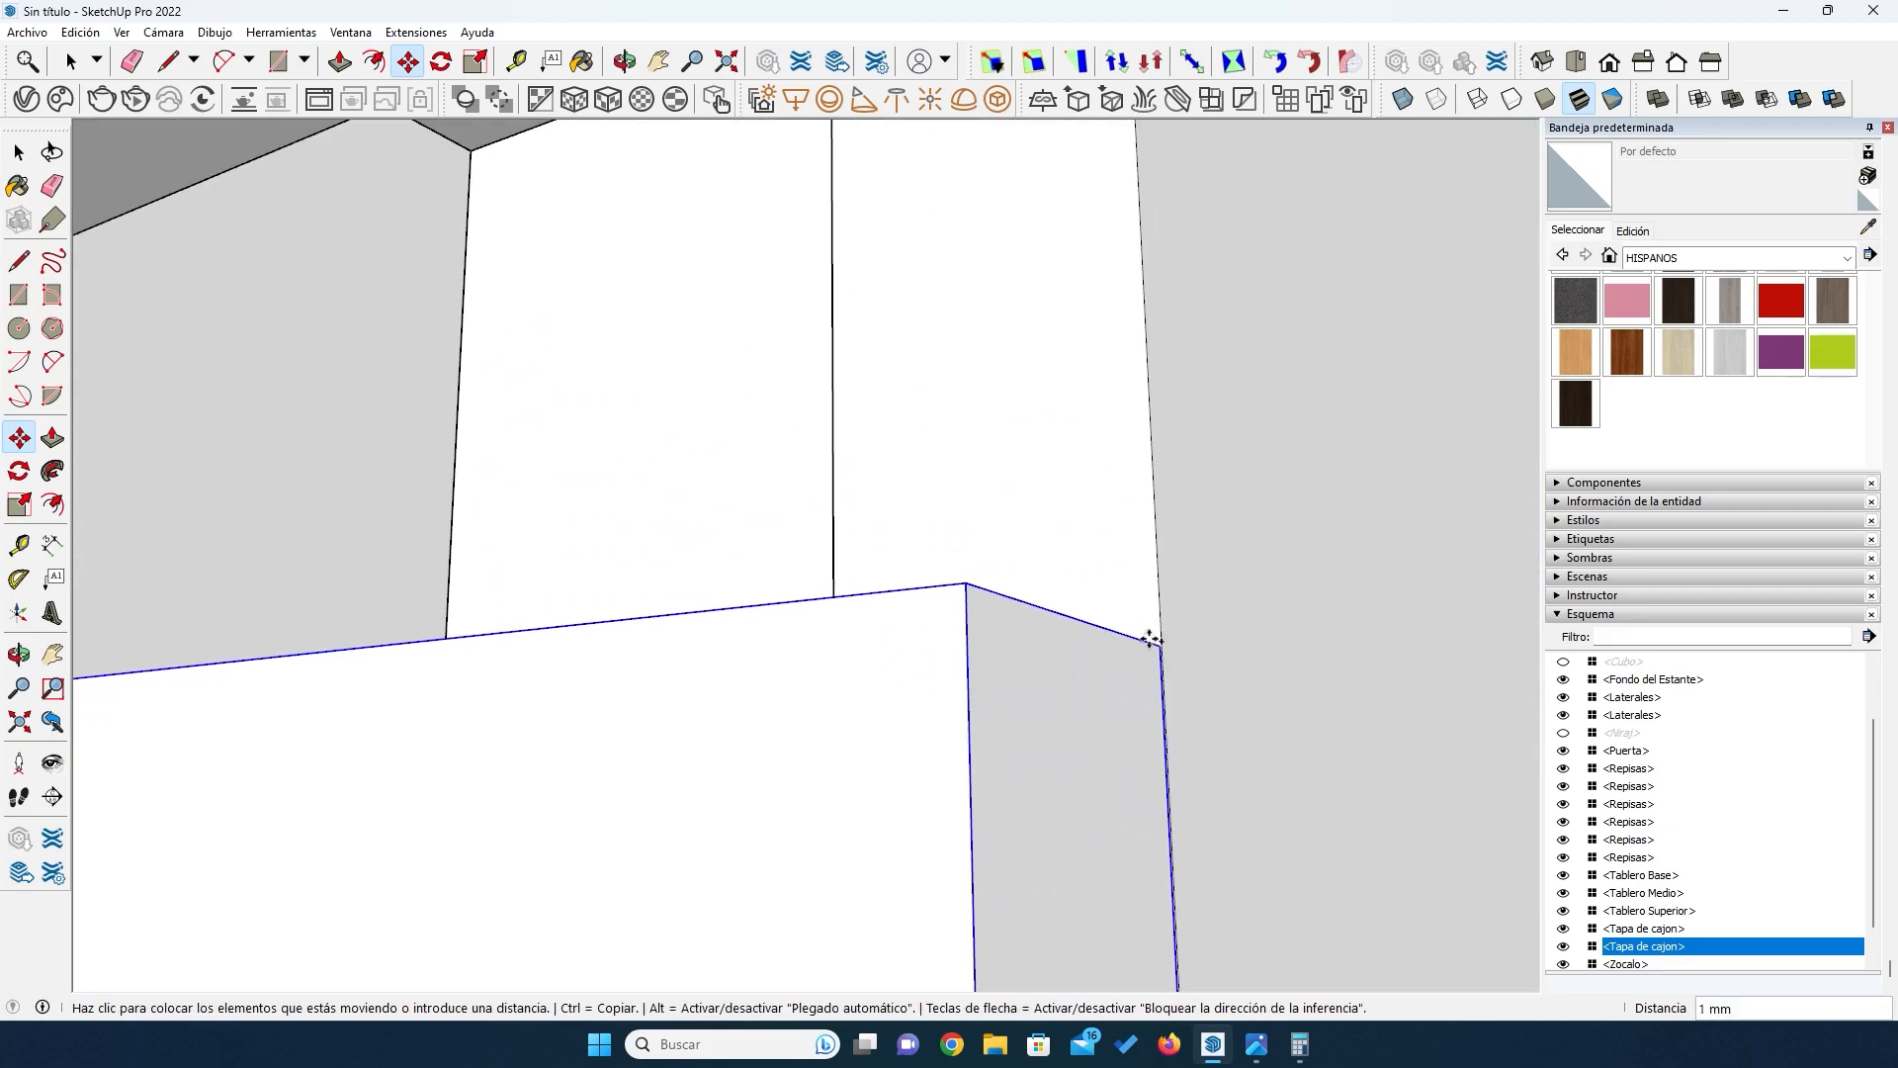
click(1160, 641)
Step: Check the vertical gap between the two drawer fronts with the Dimension tool, without placing a dimension
mouse_move(1053, 617)
middle_down()
mouse_move(1012, 573)
mouse_move(840, 542)
mouse_move(794, 893)
mouse_move(746, 649)
mouse_move(627, 678)
mouse_move(966, 695)
mouse_move(753, 741)
mouse_move(743, 607)
mouse_move(815, 580)
mouse_move(886, 678)
mouse_move(864, 733)
mouse_move(907, 742)
mouse_move(1048, 695)
mouse_move(1047, 721)
mouse_move(1012, 716)
mouse_move(933, 670)
mouse_move(768, 705)
middle_up()
scroll(839, 542, down, 10)
scroll(753, 742, up, 6)
scroll(768, 704, down, 5)
middle_drag(1236, 539, 782, 548)
scroll(998, 476, up, 4)
mouse_move(1008, 469)
middle_down()
mouse_move(975, 488)
mouse_move(979, 570)
middle_up()
scroll(1077, 539, up, 3)
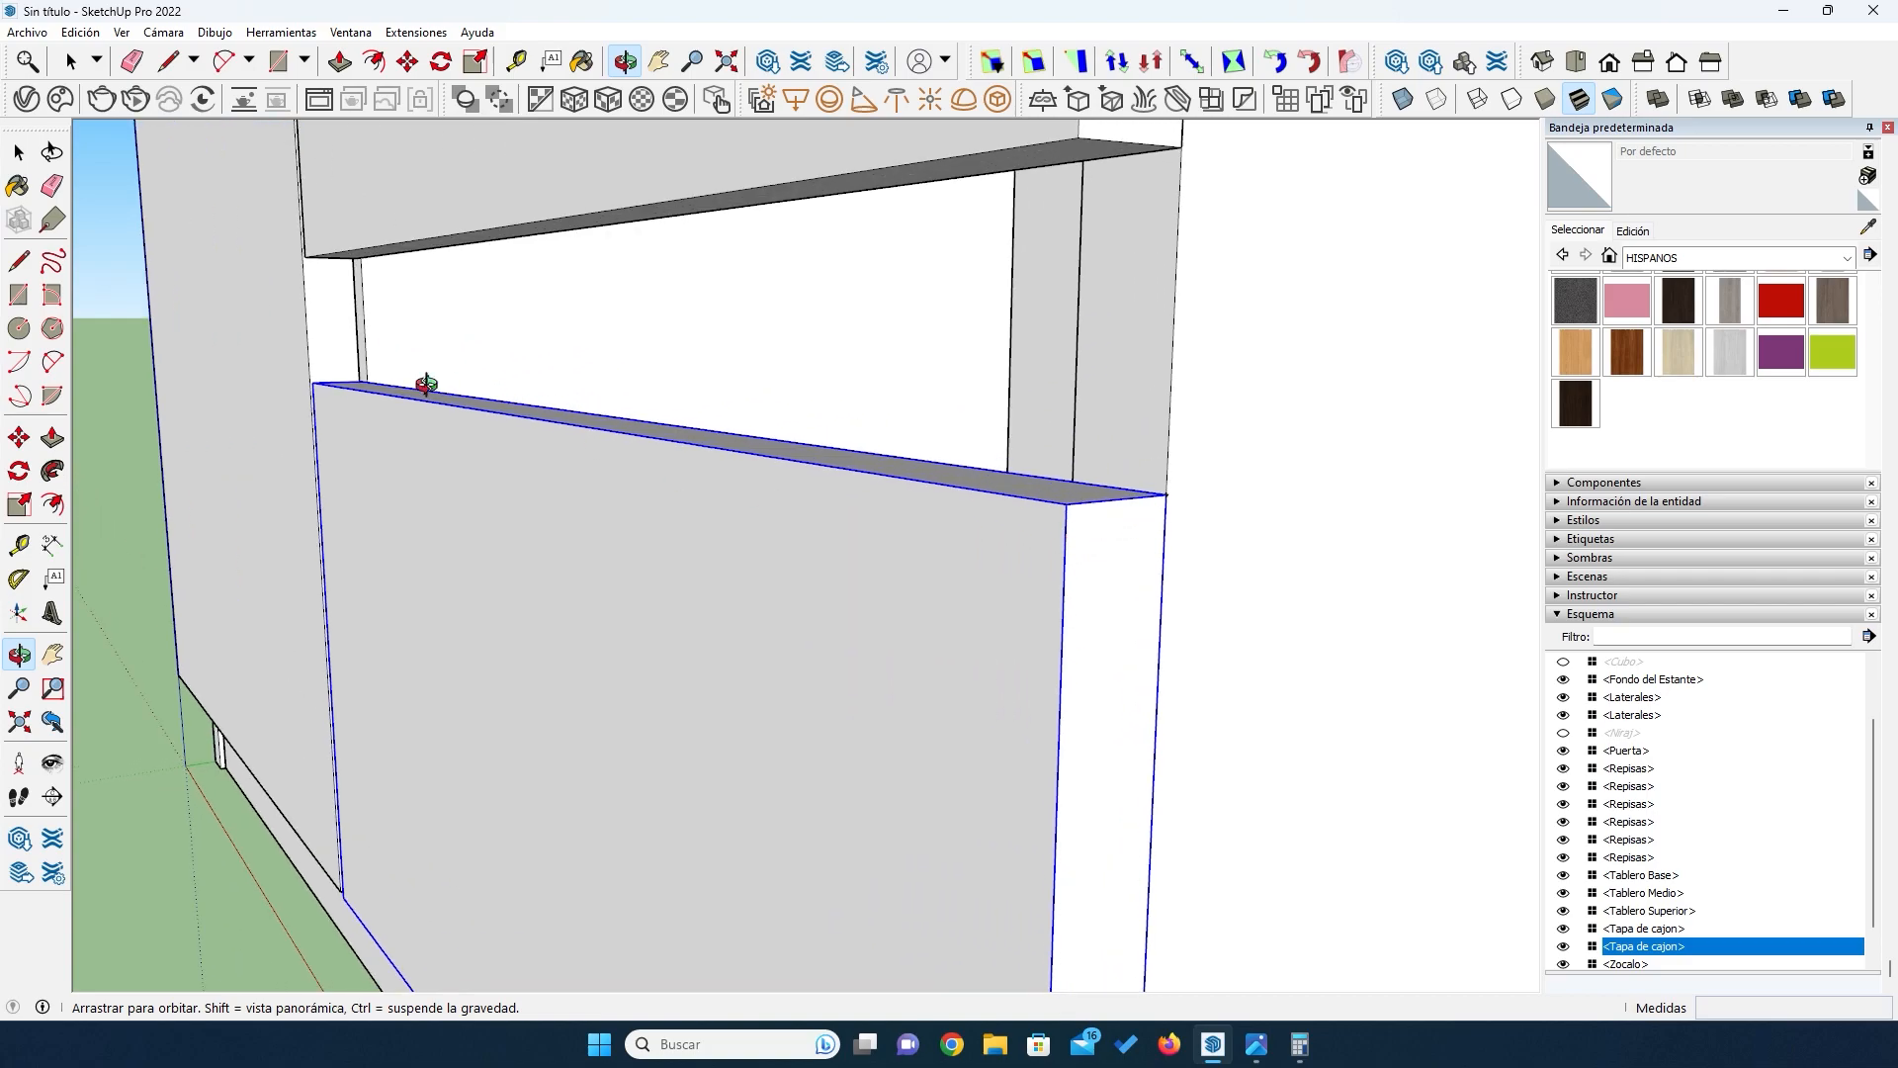
click(19, 153)
scroll(1046, 728, down, 2)
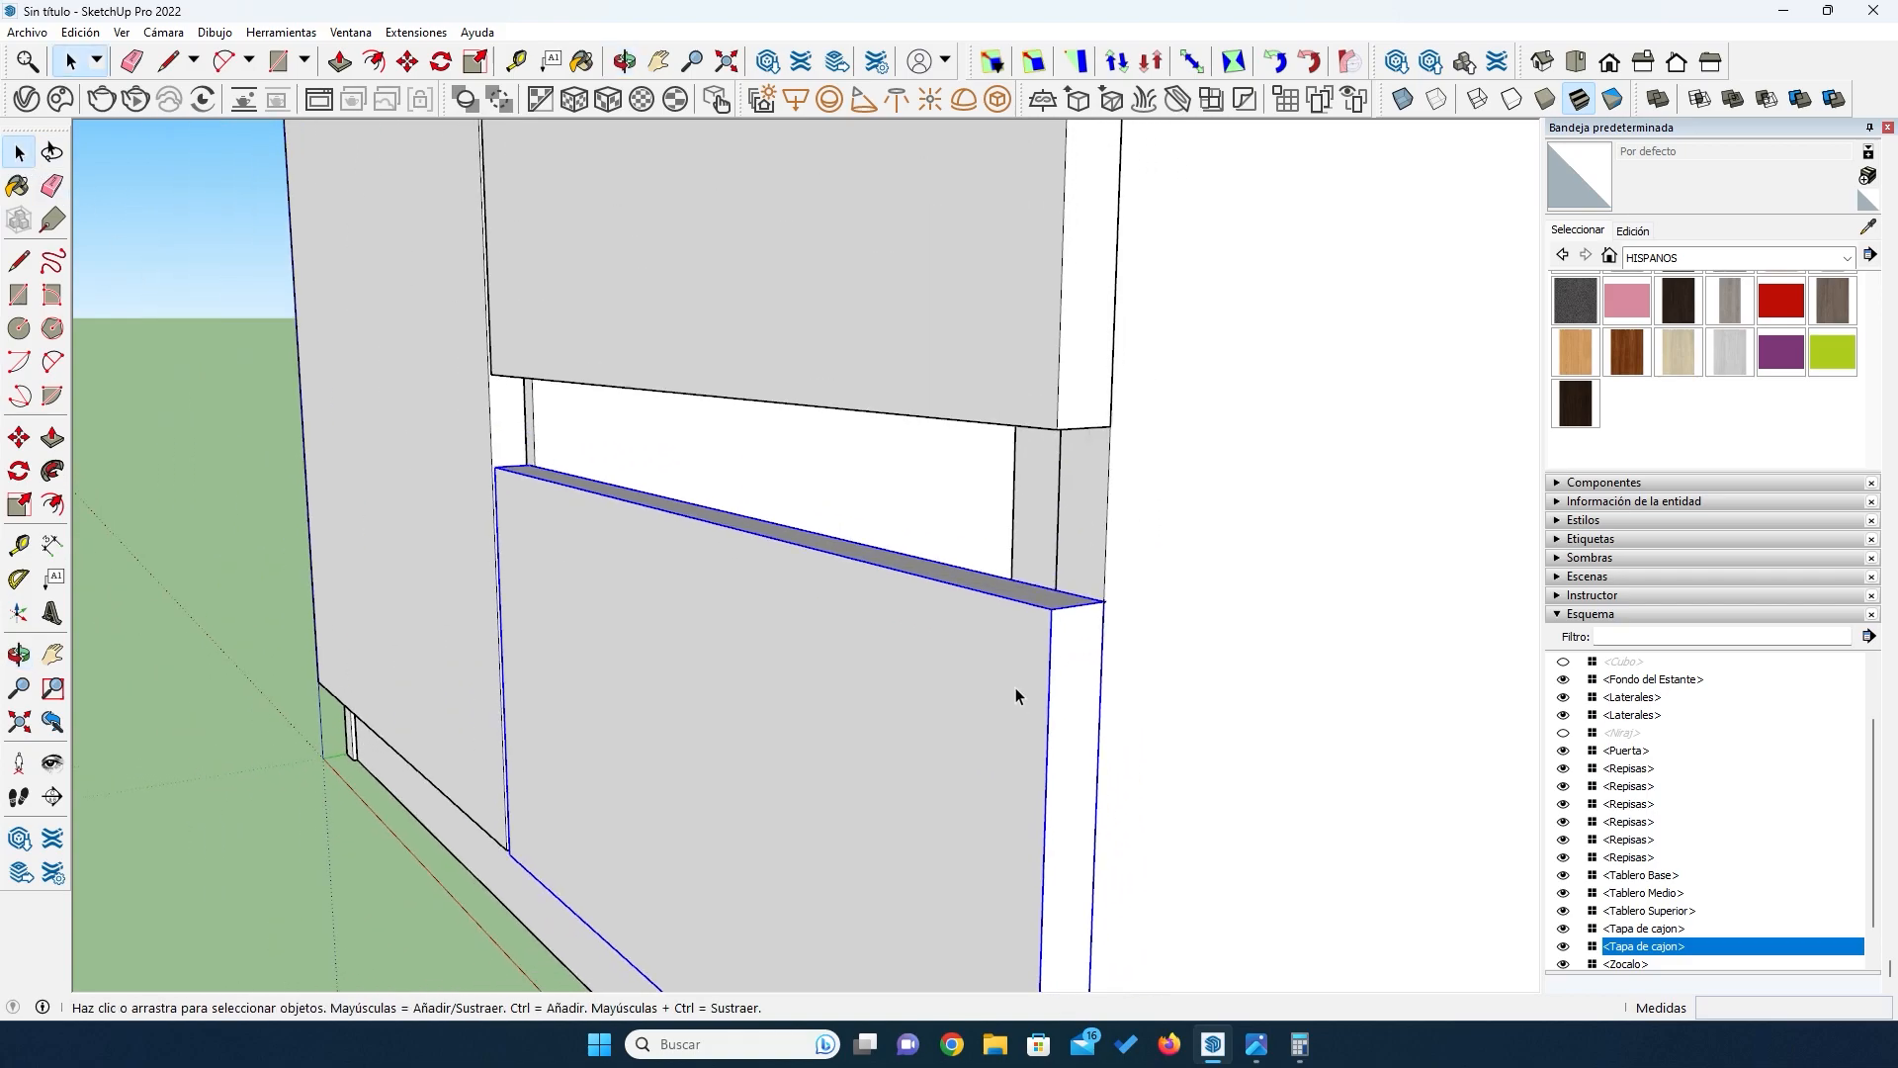
click(52, 545)
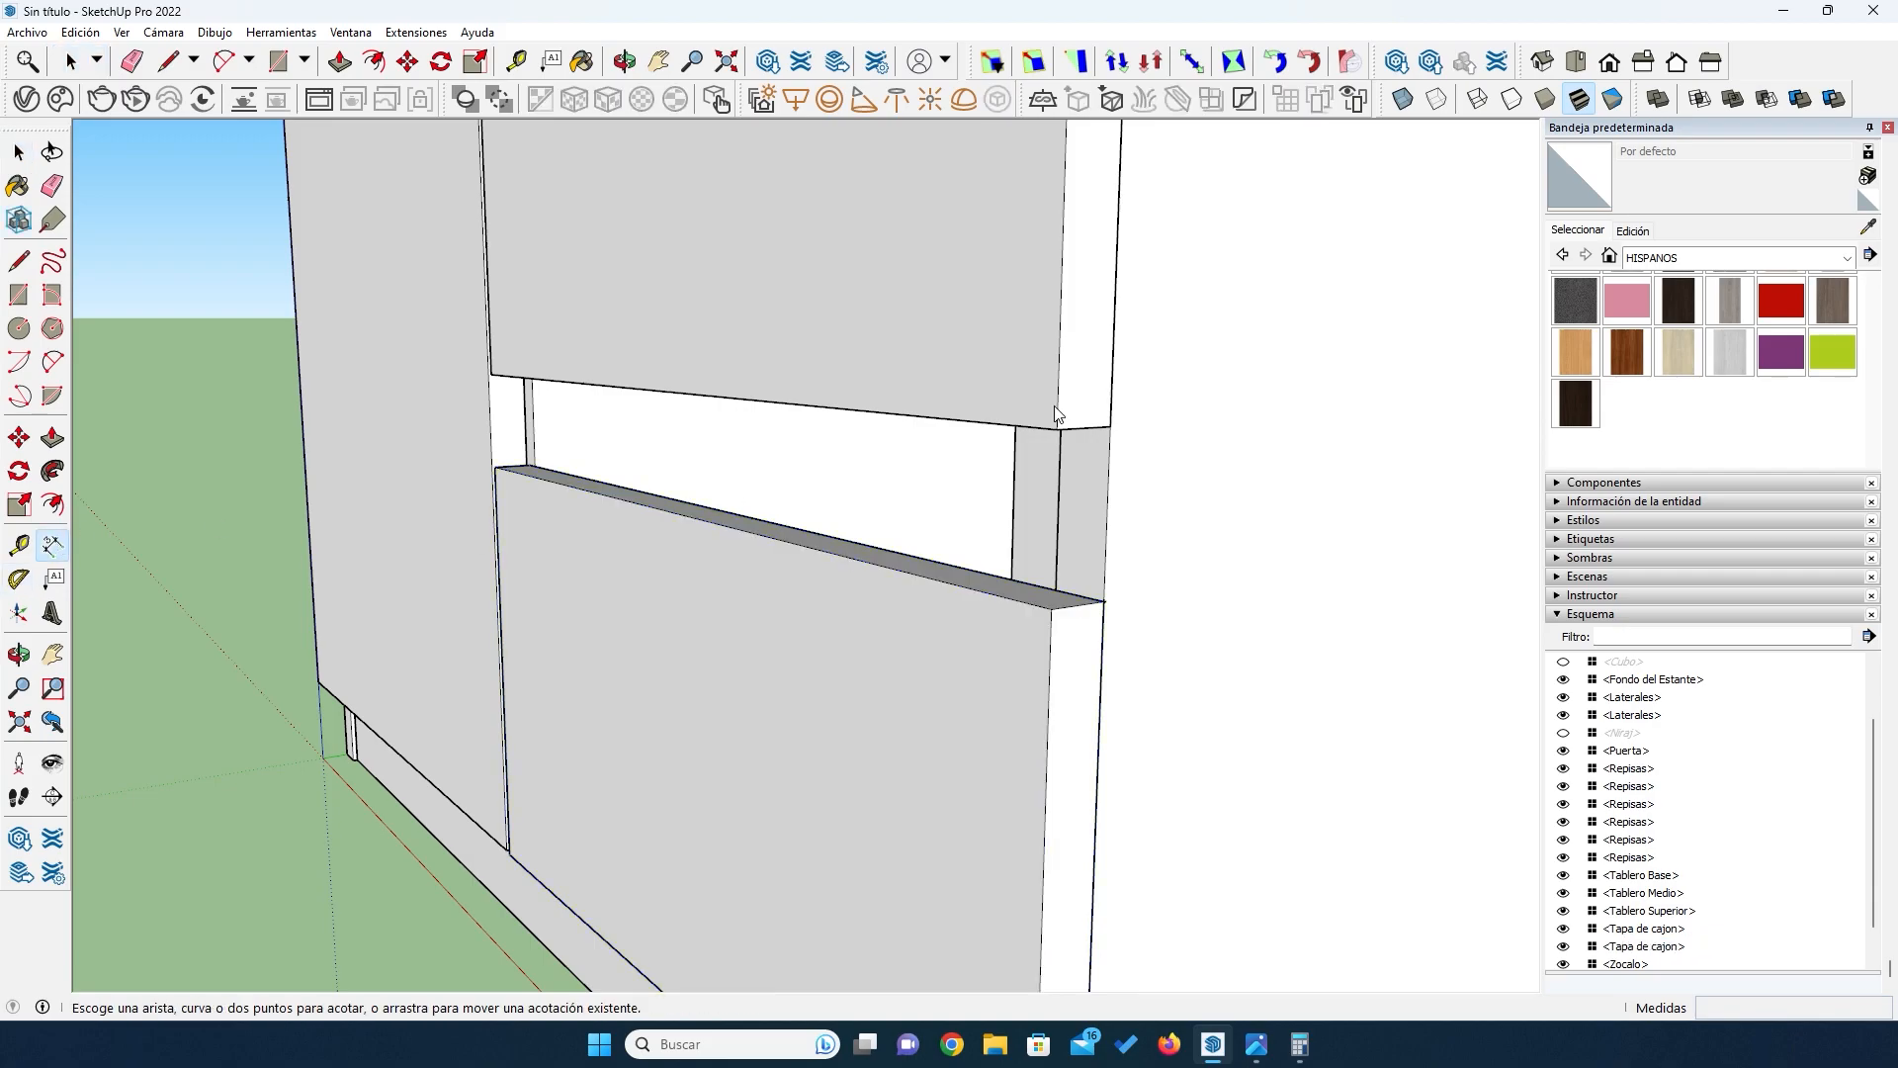
click(1108, 429)
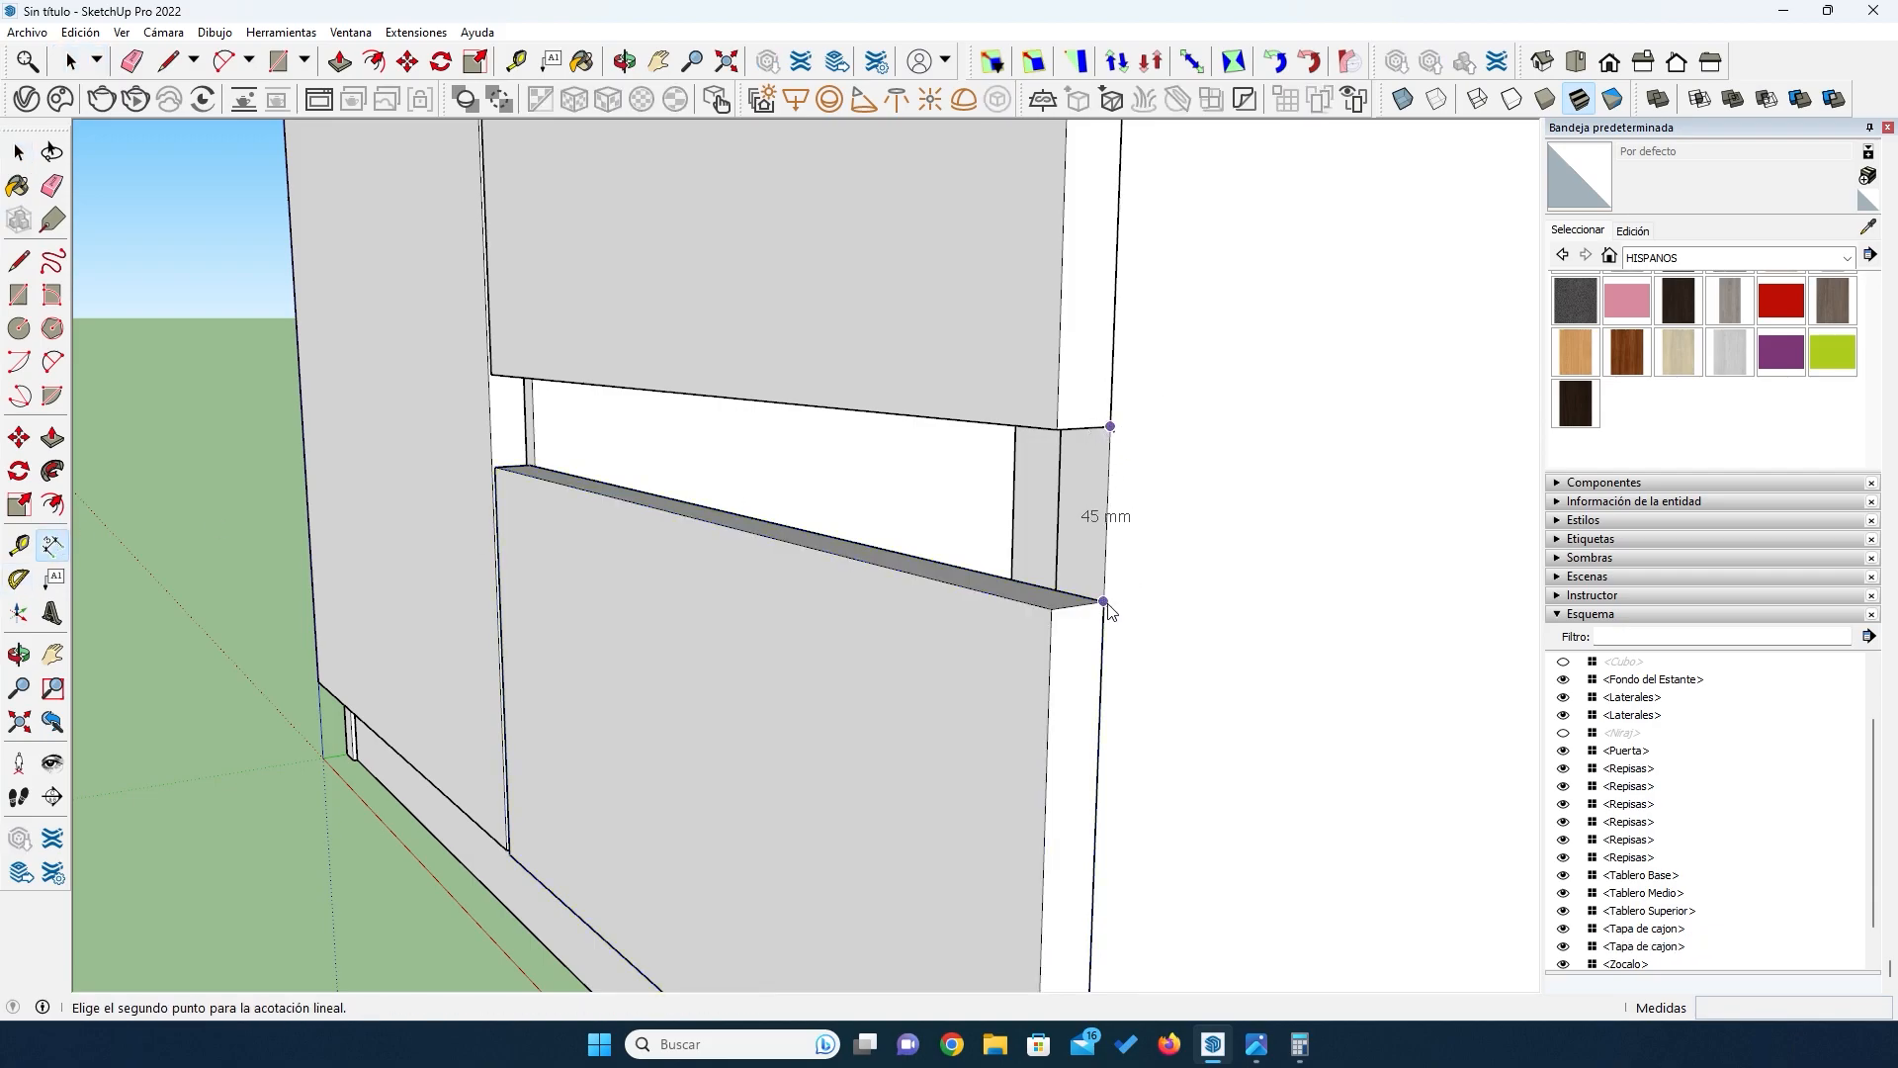
scroll(1107, 581, down, 4)
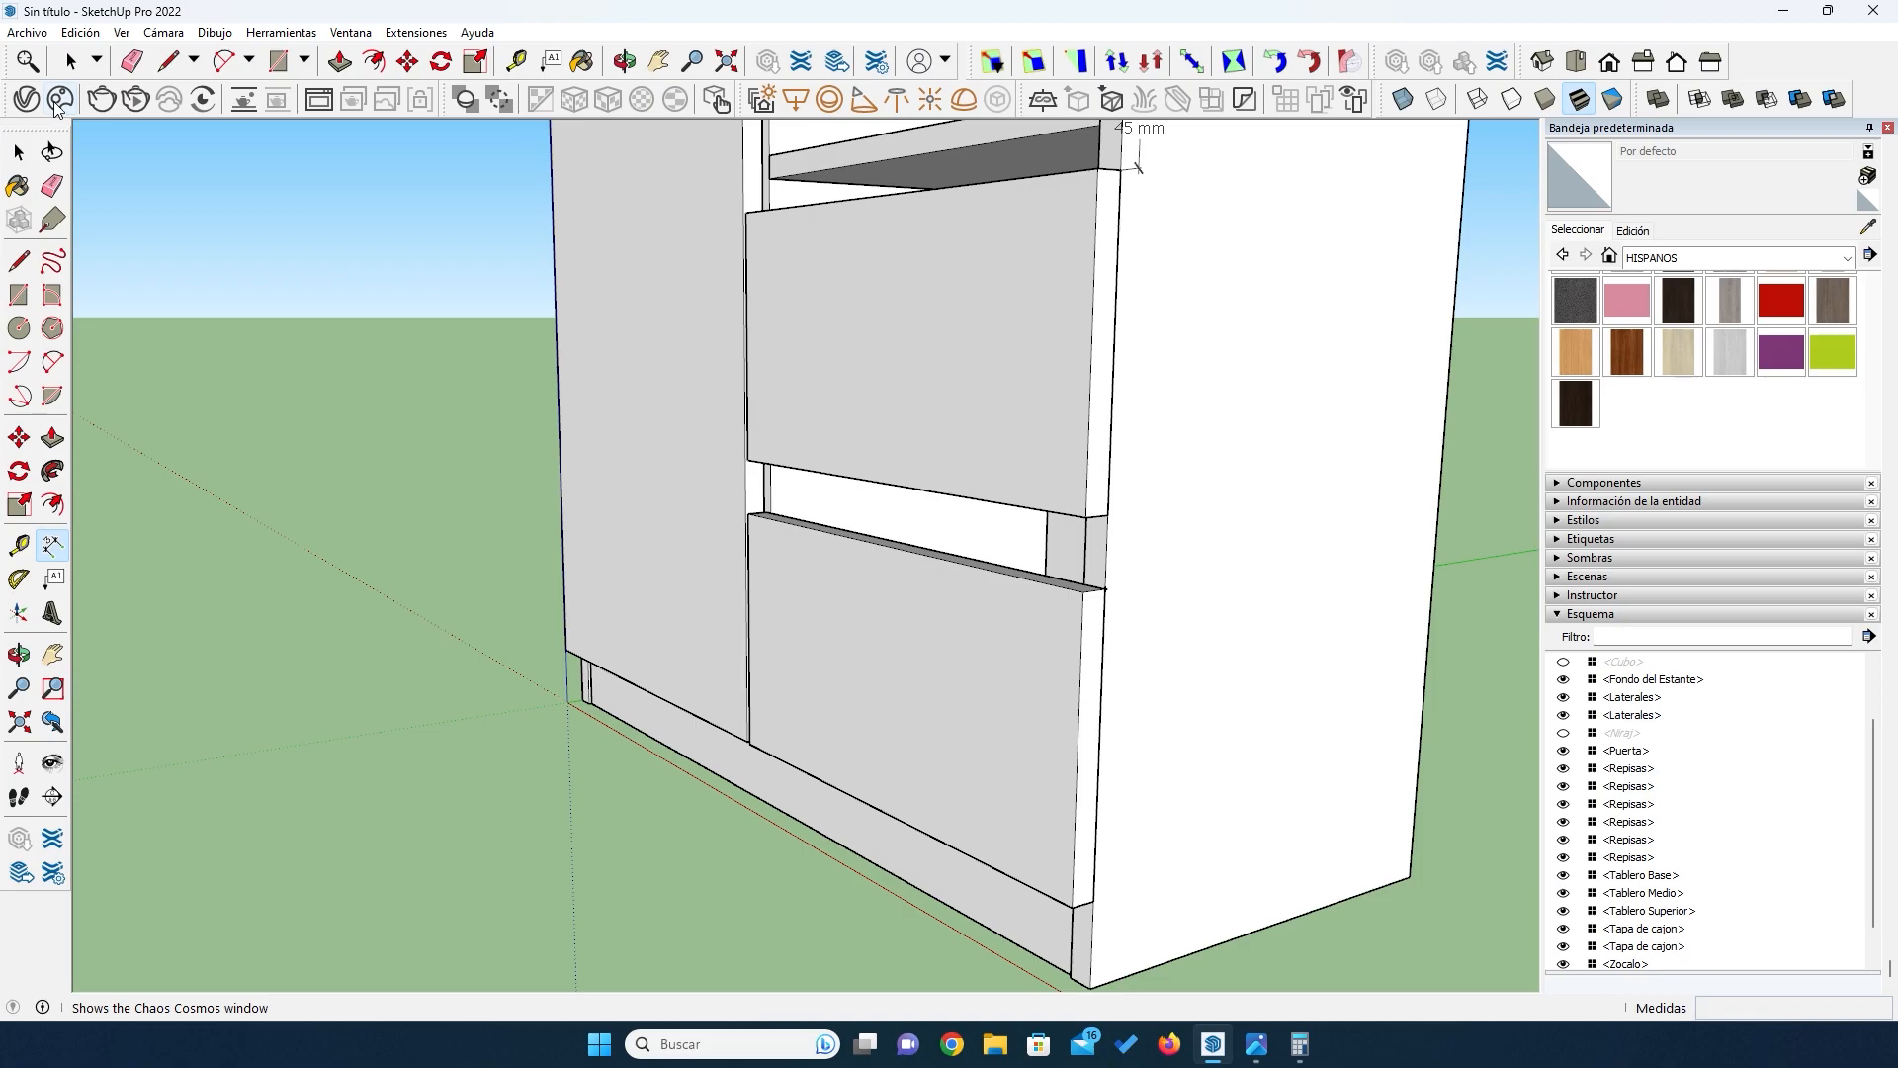
click(20, 151)
Step: Raise the lower drawer front 1 mm so its bottom edge lines up with the door's bottom edge
key(o)
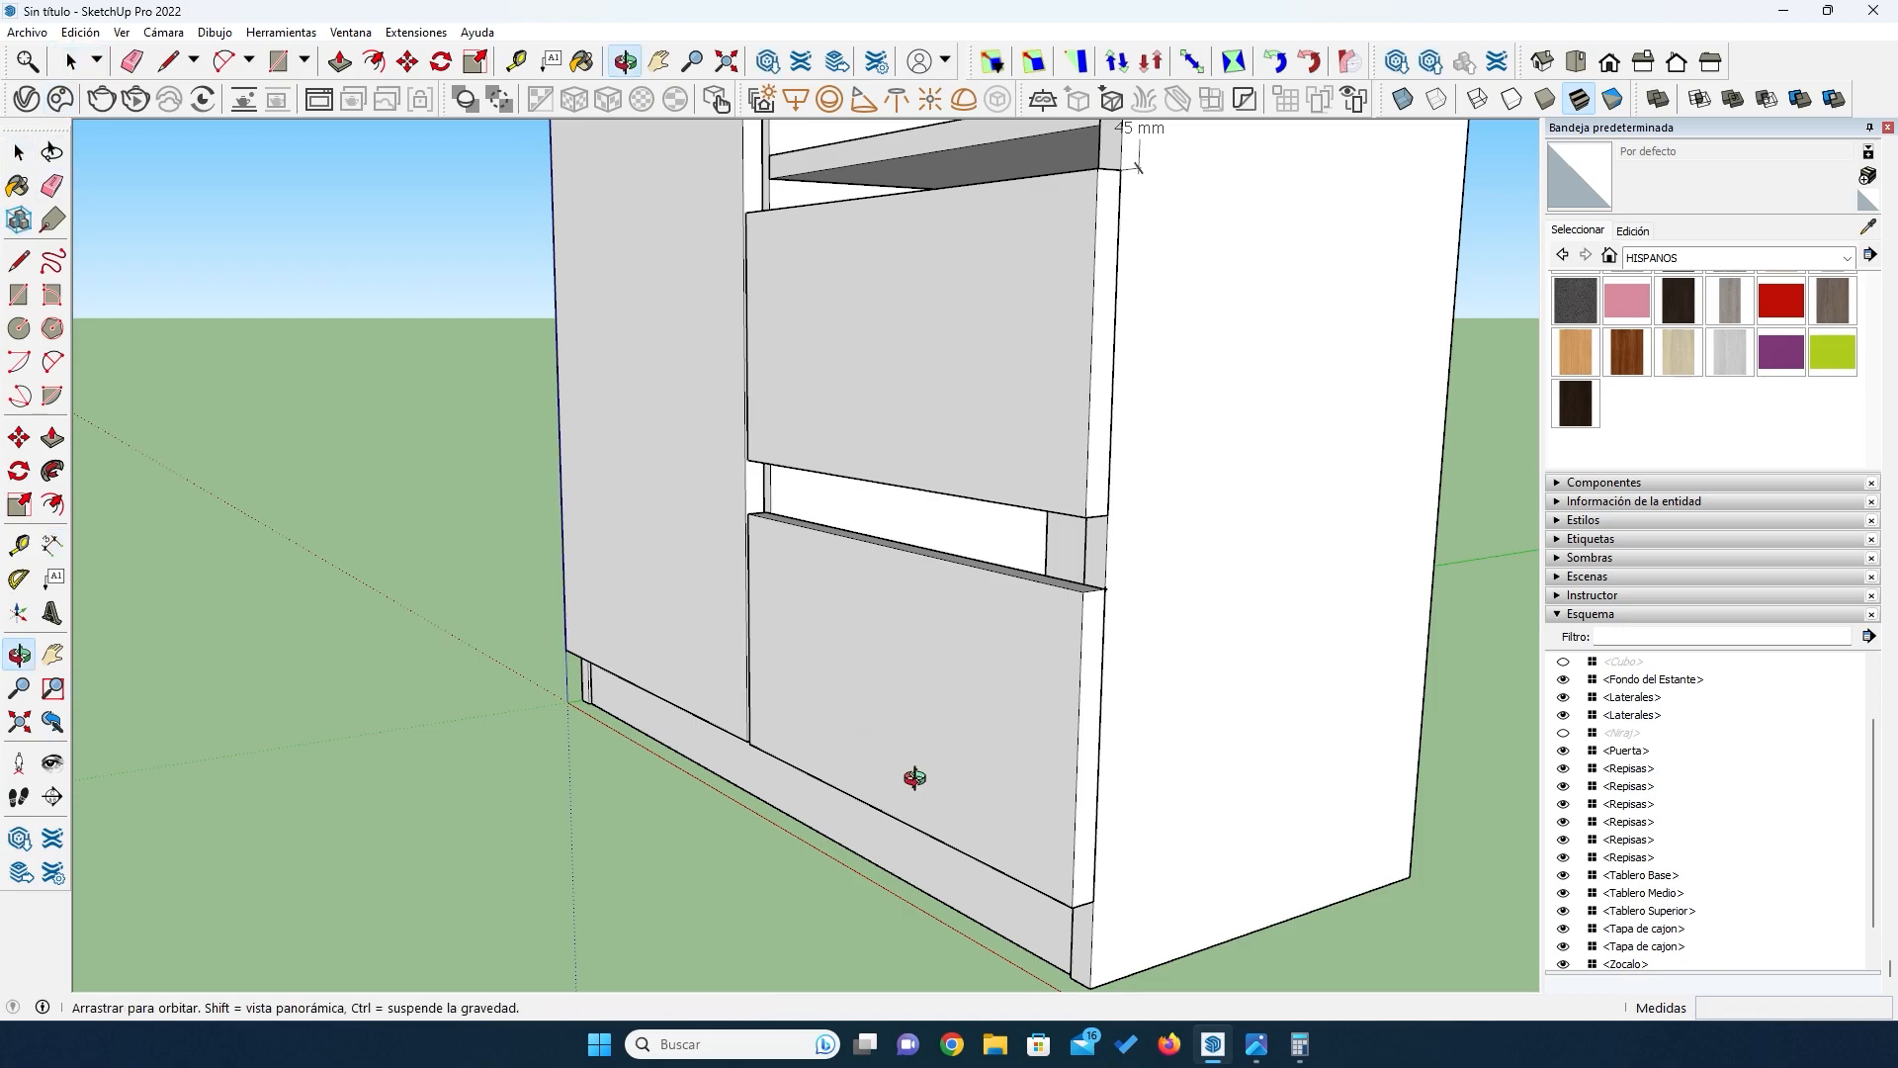
drag(1017, 903, 1025, 633)
drag(819, 685, 1240, 703)
scroll(819, 703, up, 4)
drag(664, 743, 965, 637)
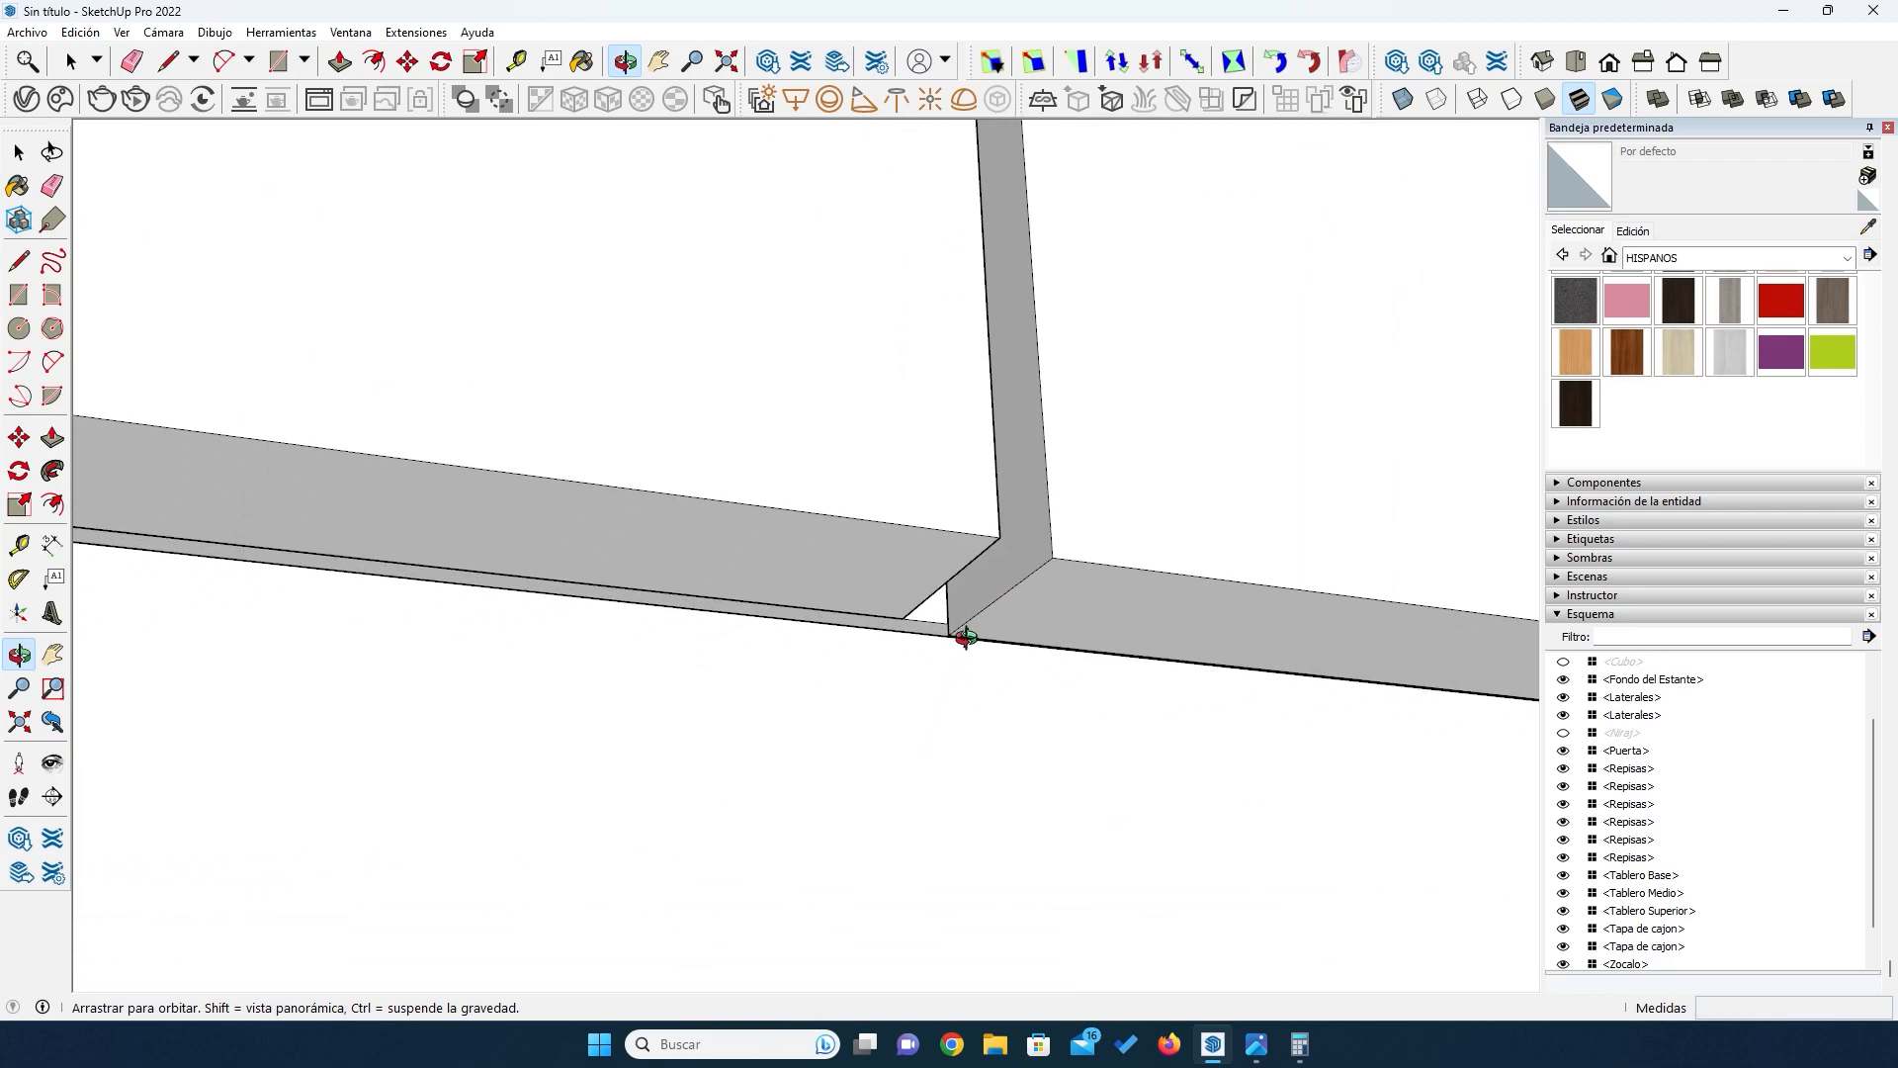
key(space)
click(1055, 583)
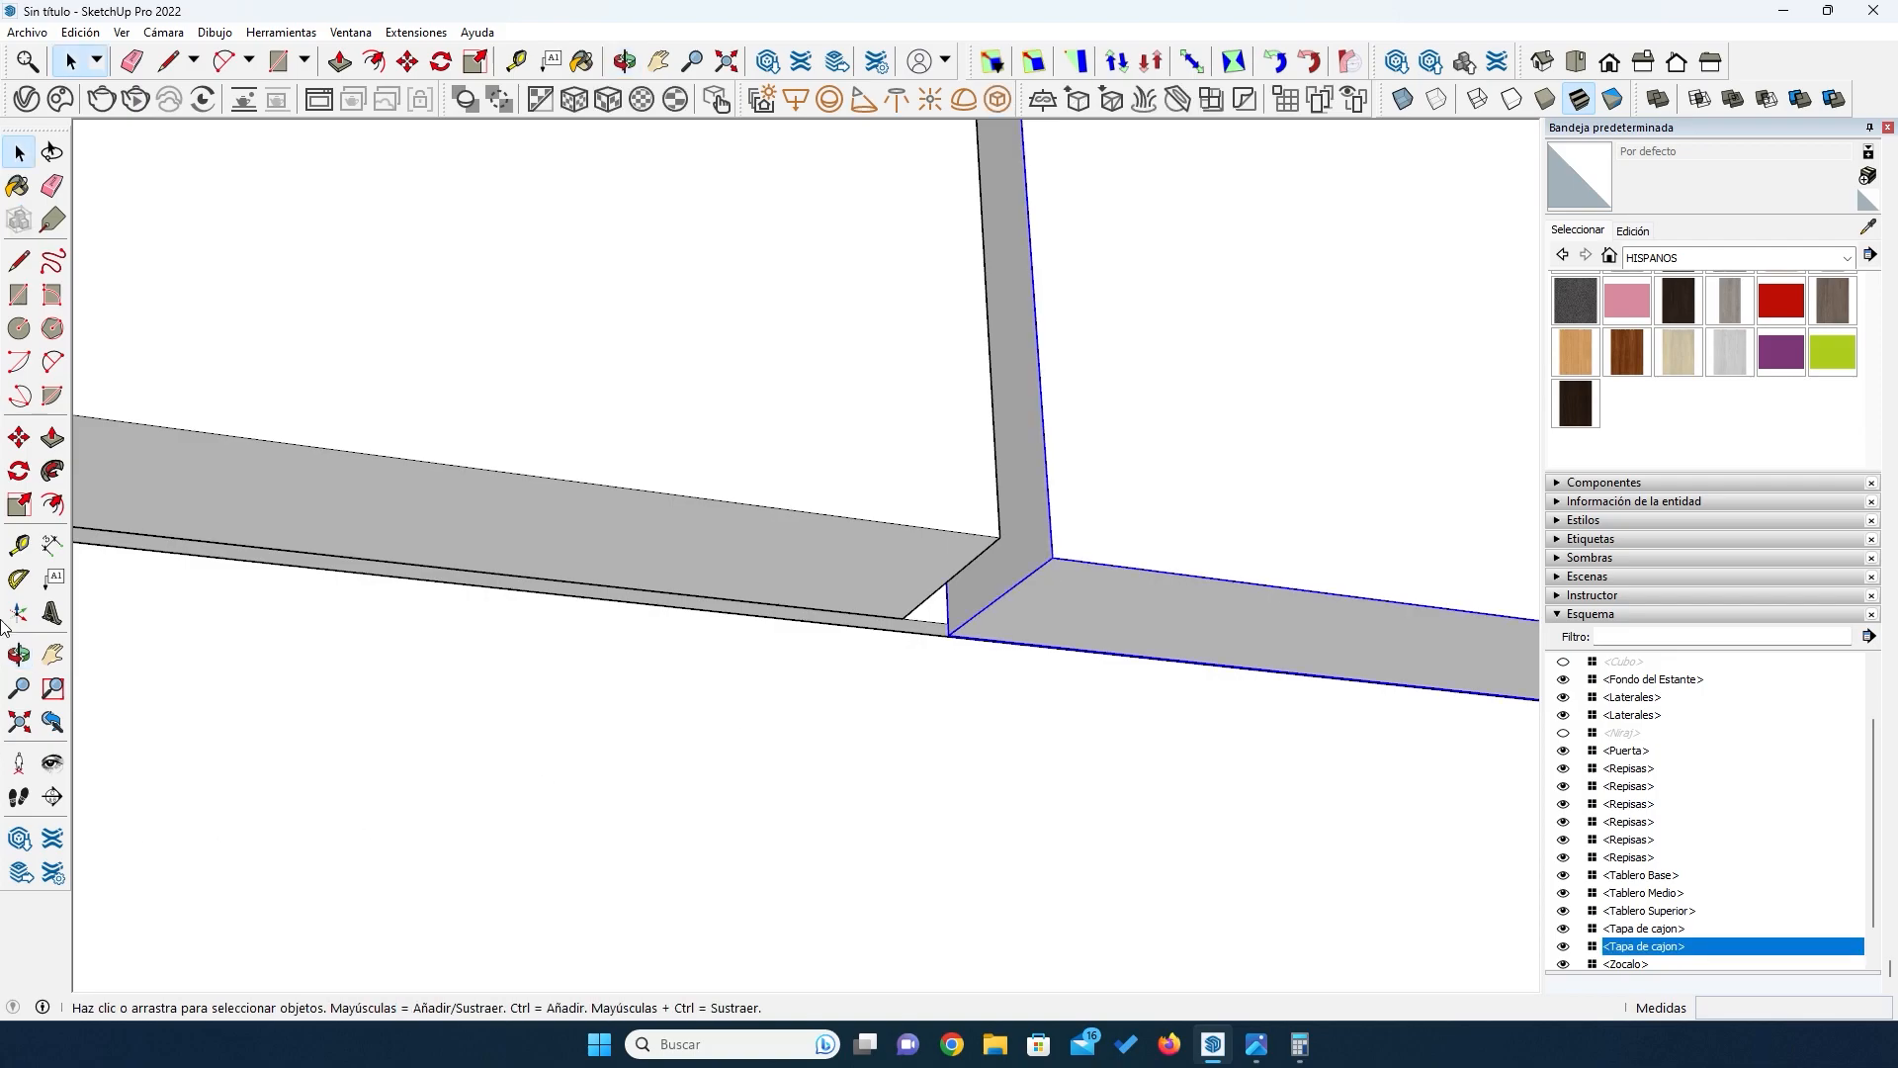
click(19, 437)
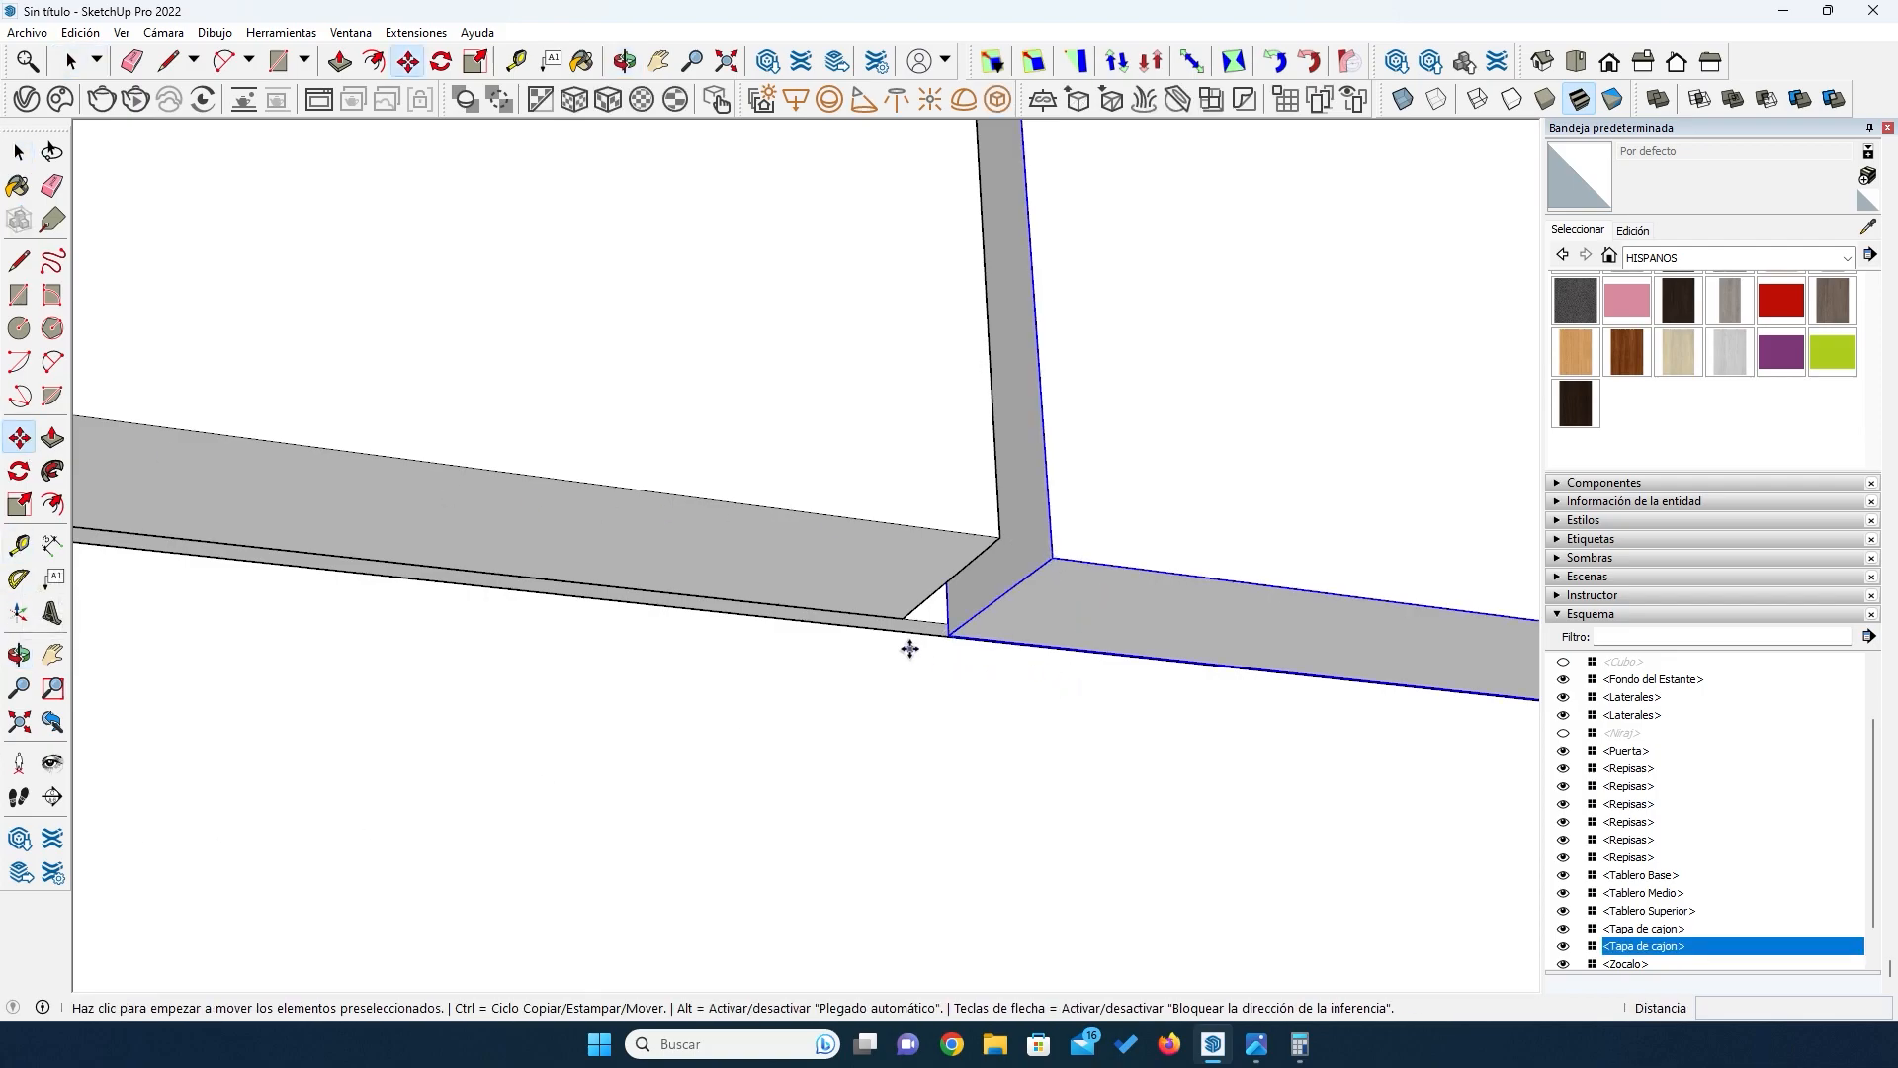
click(947, 641)
click(947, 627)
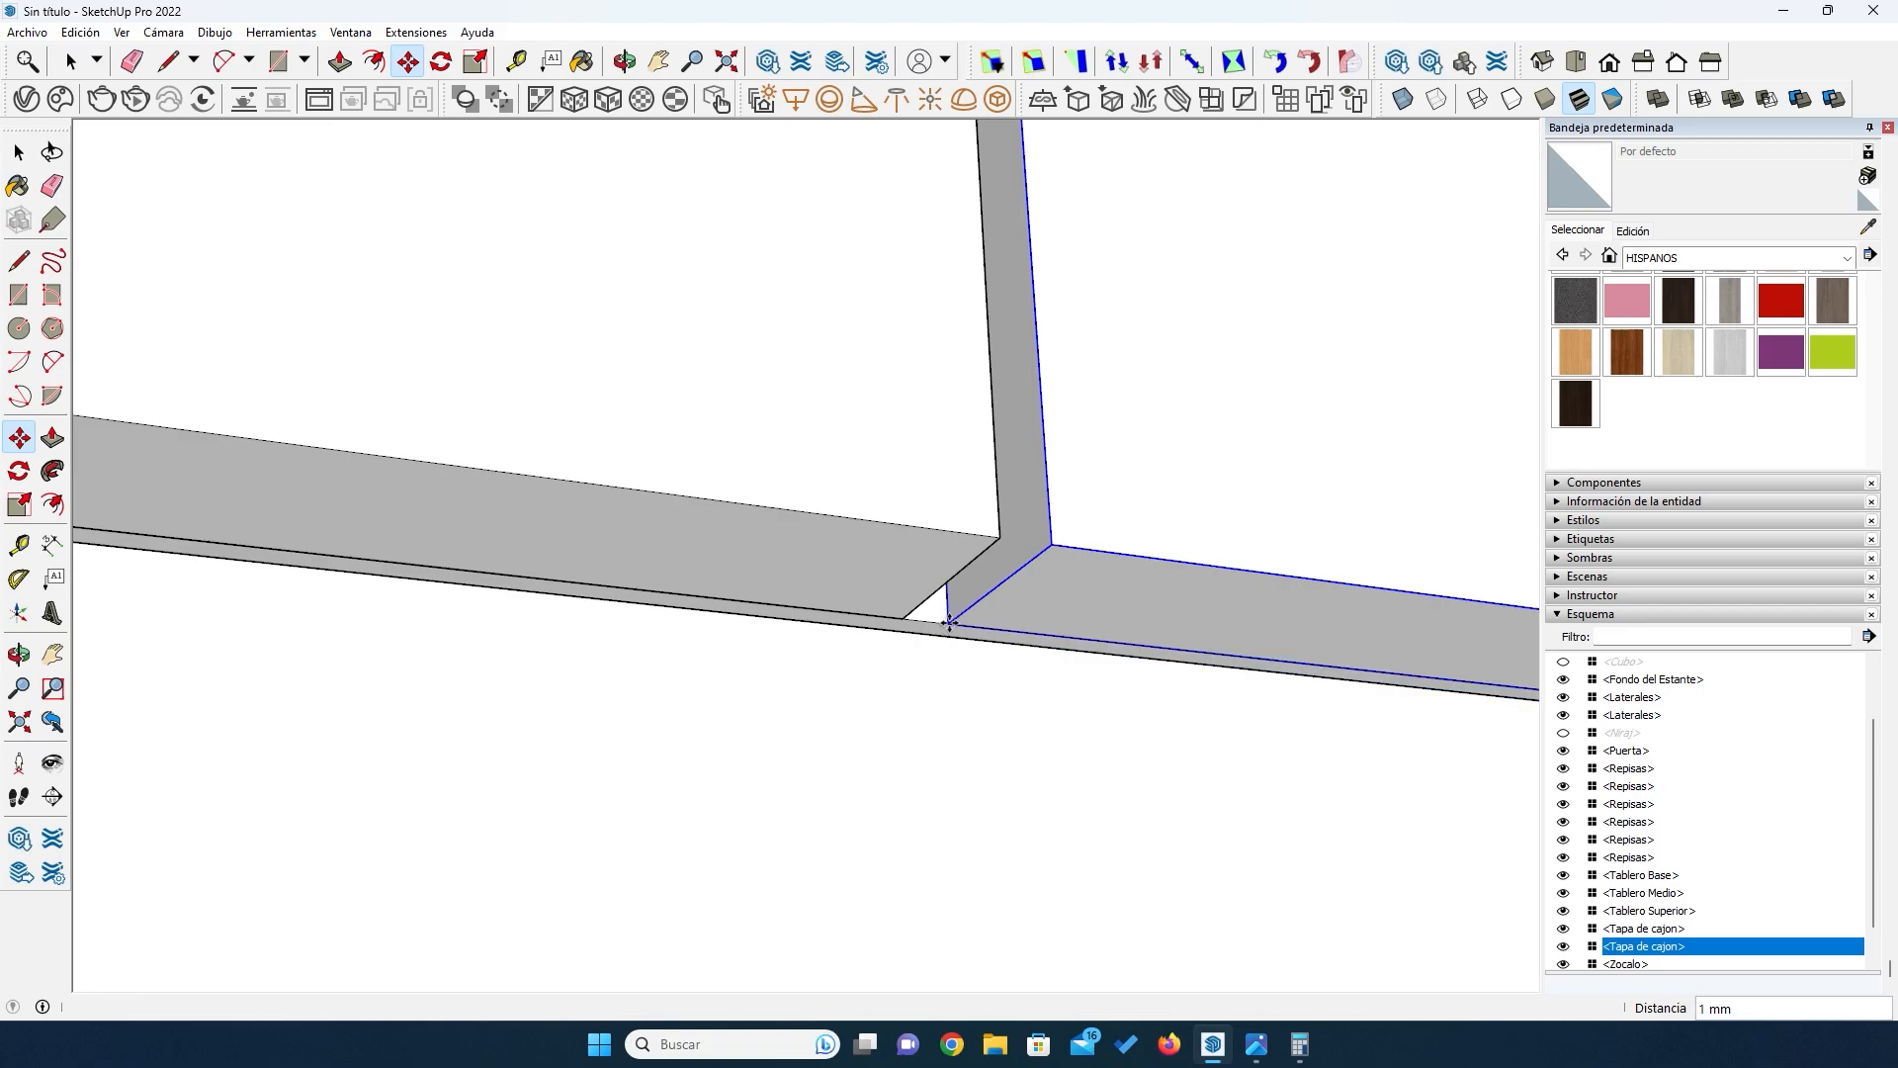
Step: Delete the vertical dimension between the shelf and the upper drawer front
scroll(700, 712, down, 9)
scroll(869, 584, down, 3)
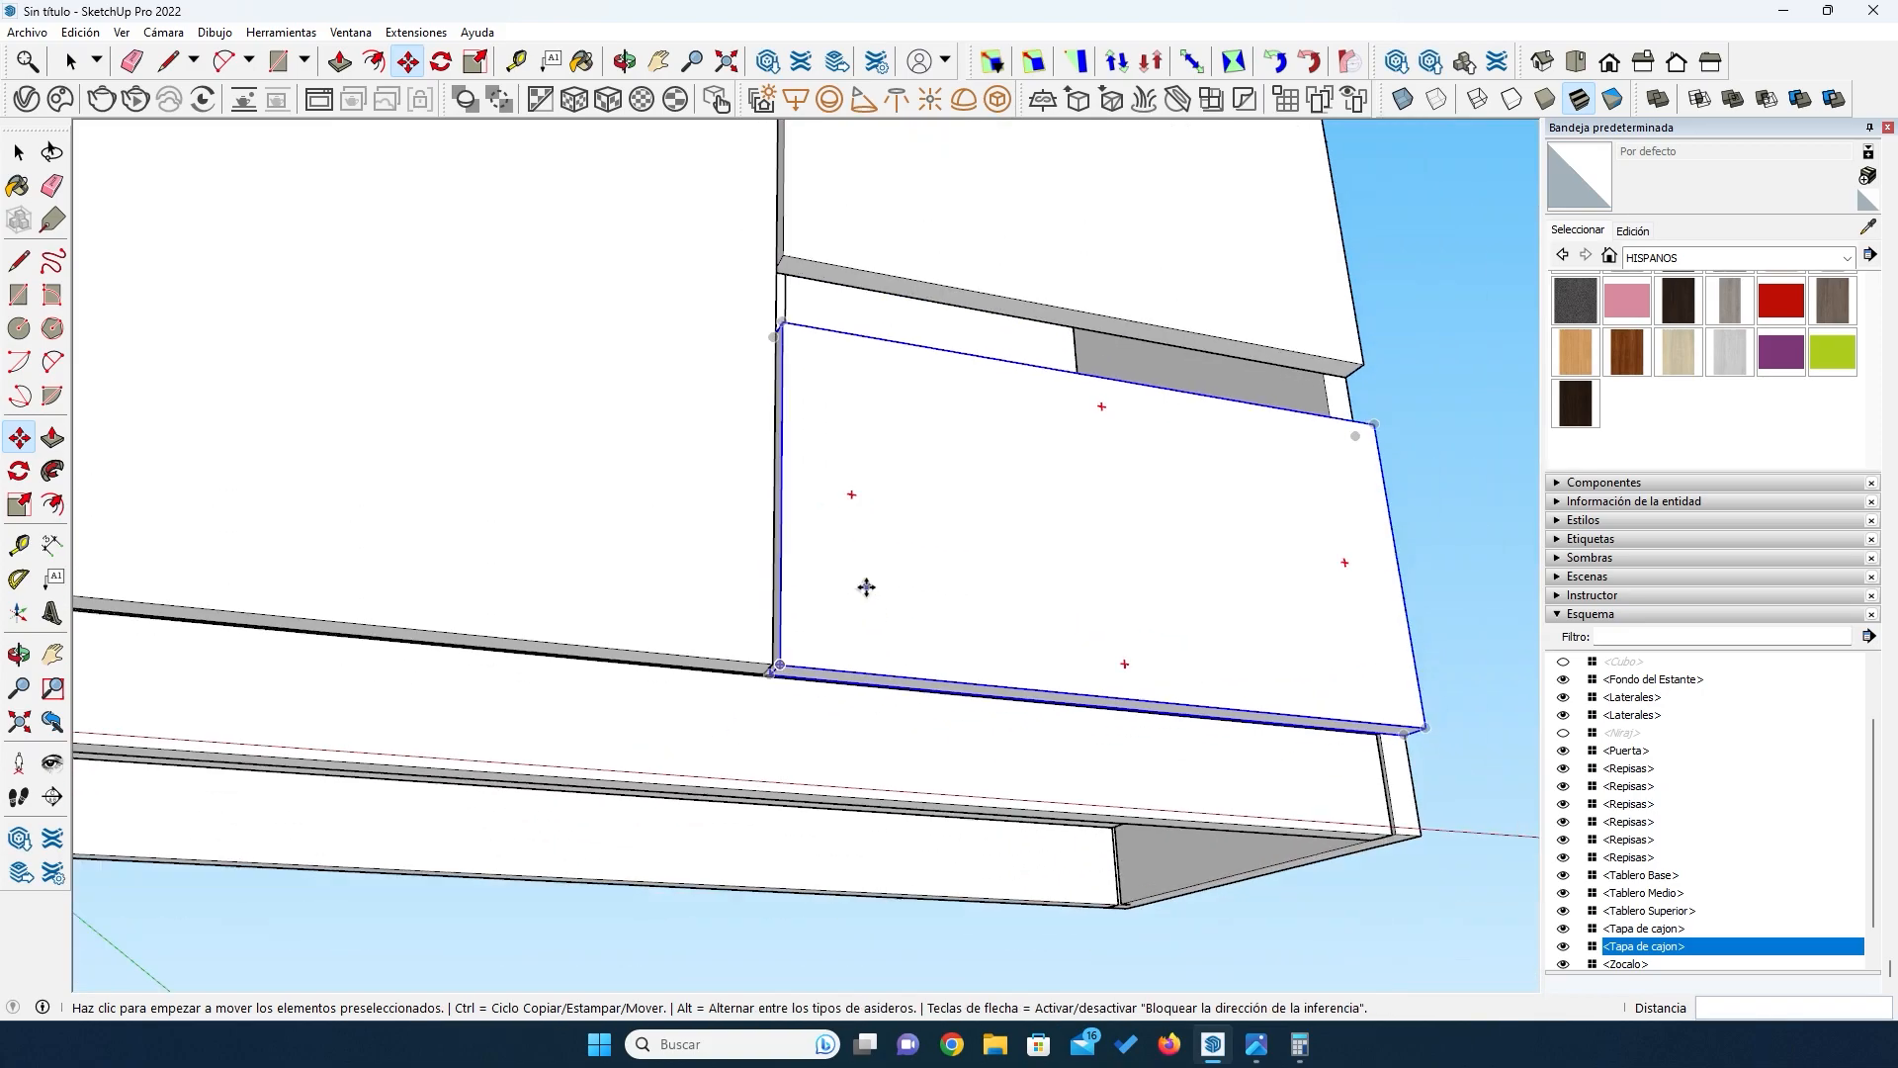
middle_drag(781, 534, 619, 721)
scroll(1102, 567, up, 3)
scroll(970, 560, up, 2)
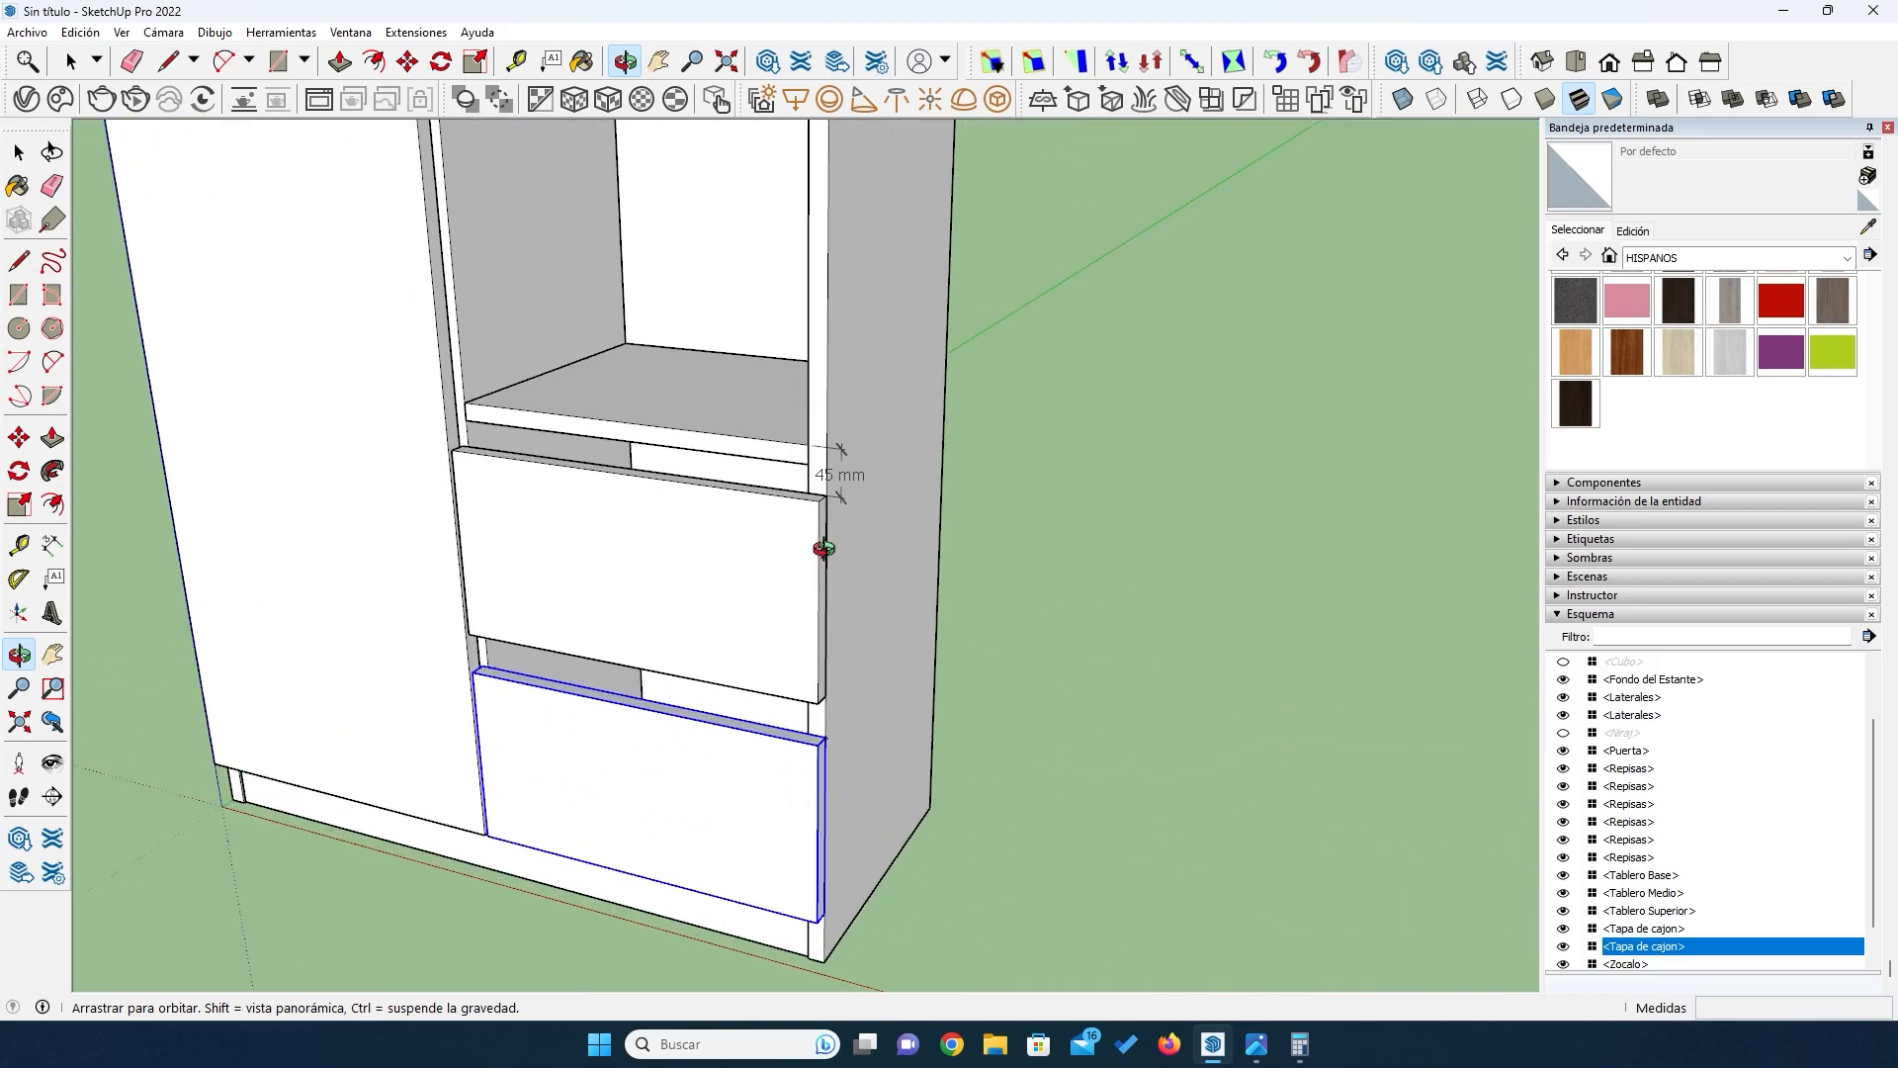
click(11, 144)
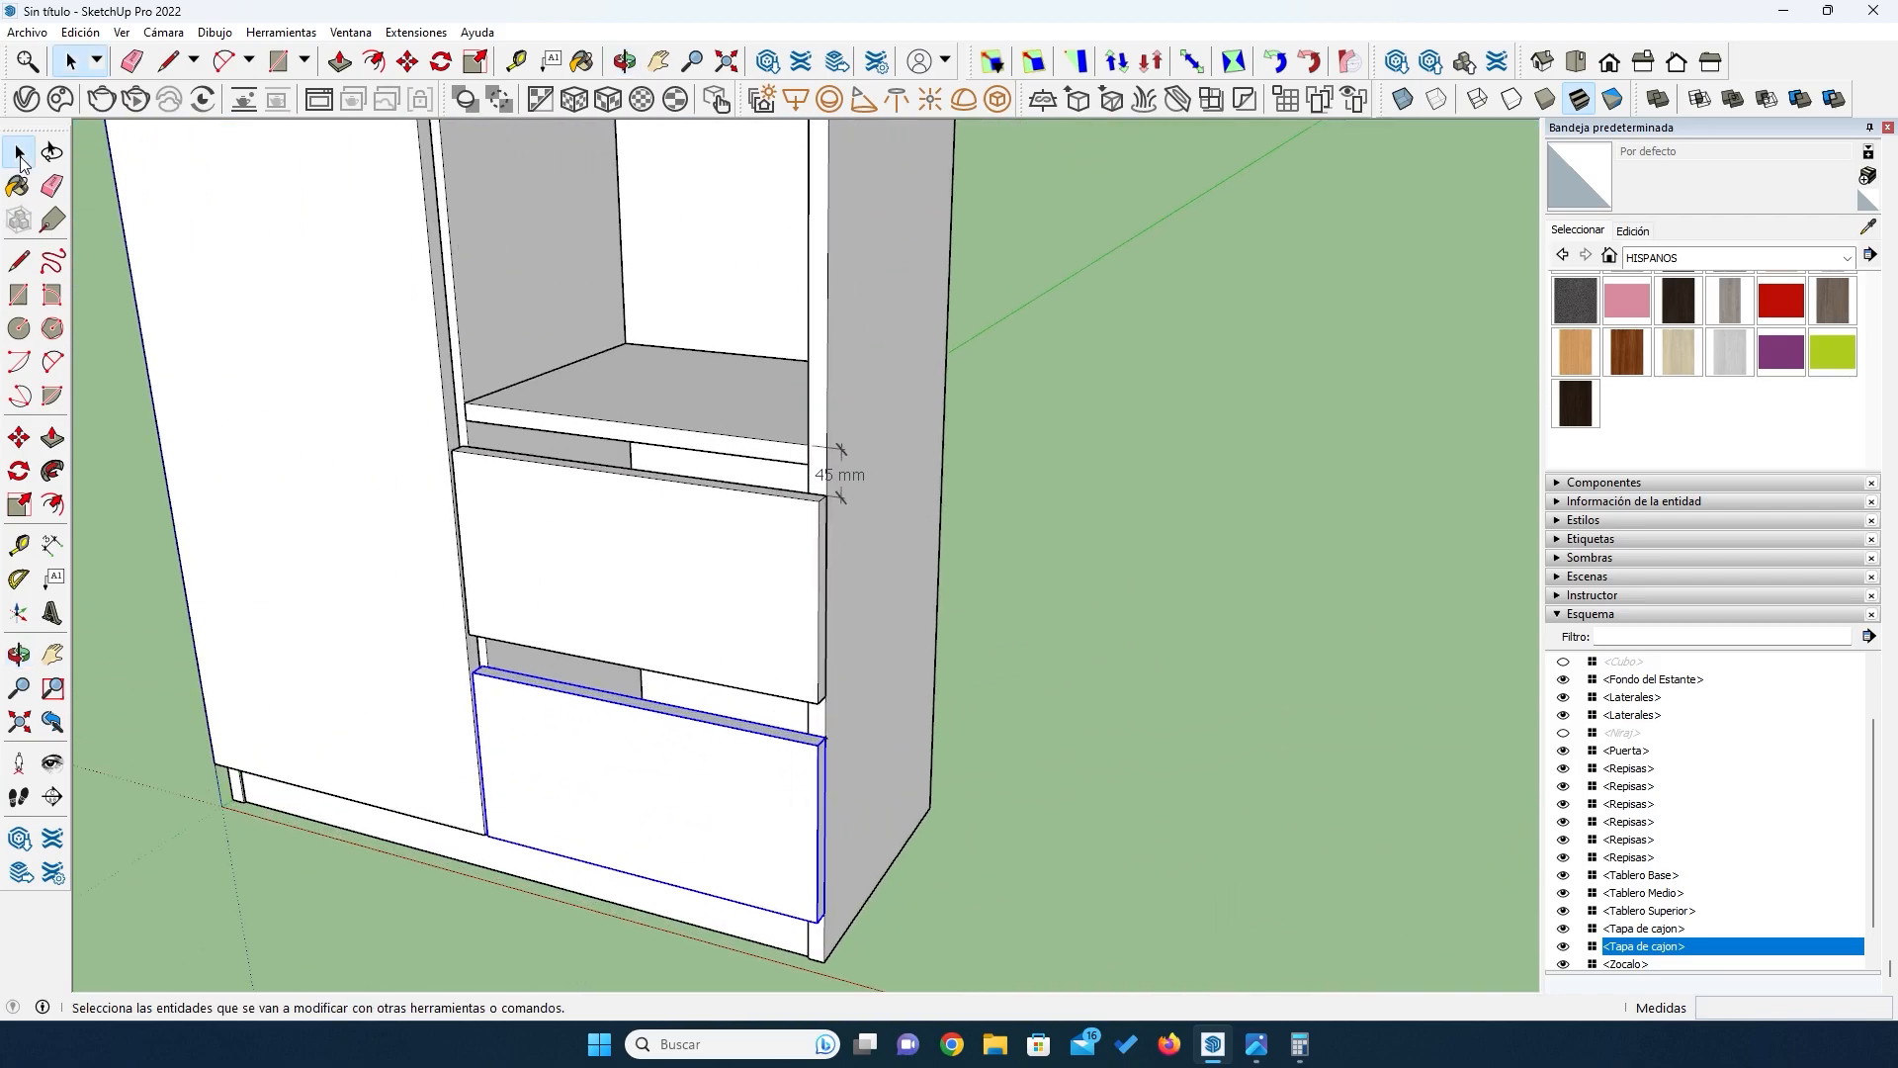
click(846, 485)
key(Delete)
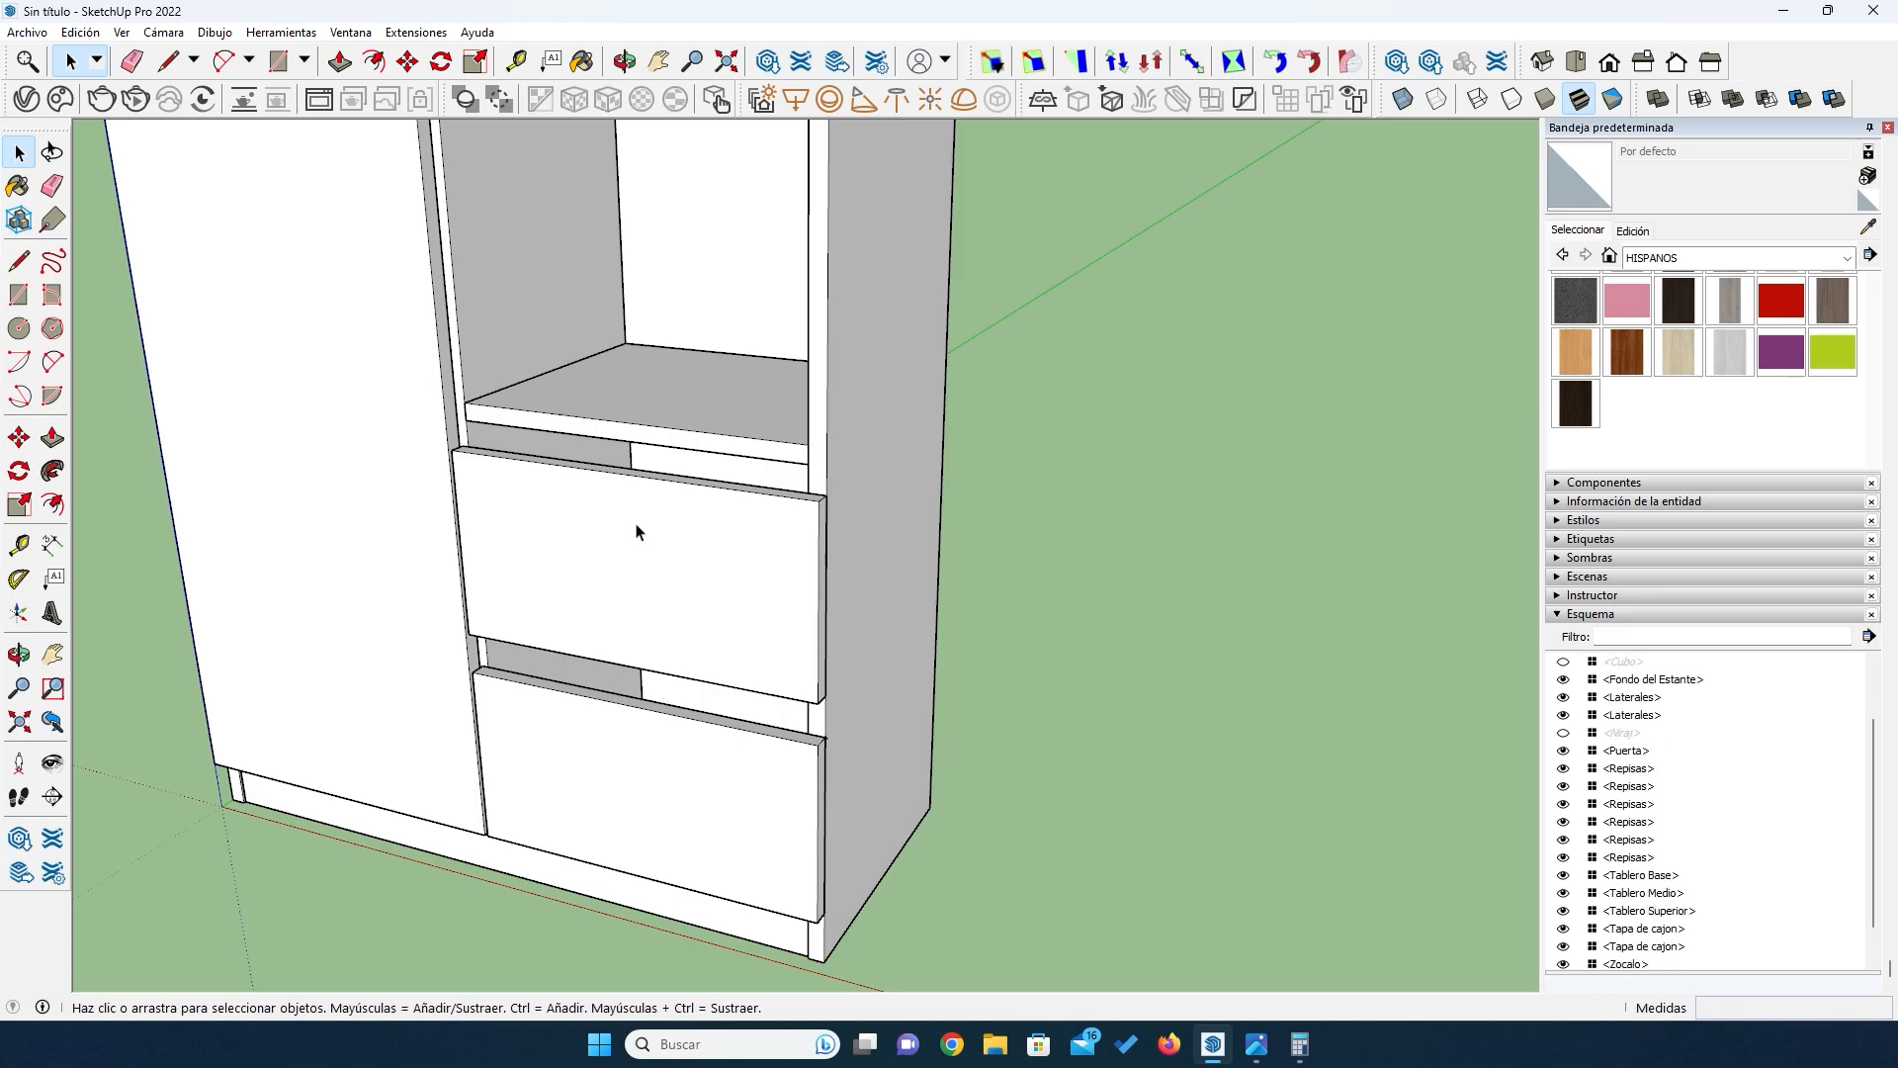
Step: Compare the two drawer fronts with the cabinet's reference image, and inspect the gap above the upper front back in SketchUp
middle_drag(472, 556, 760, 575)
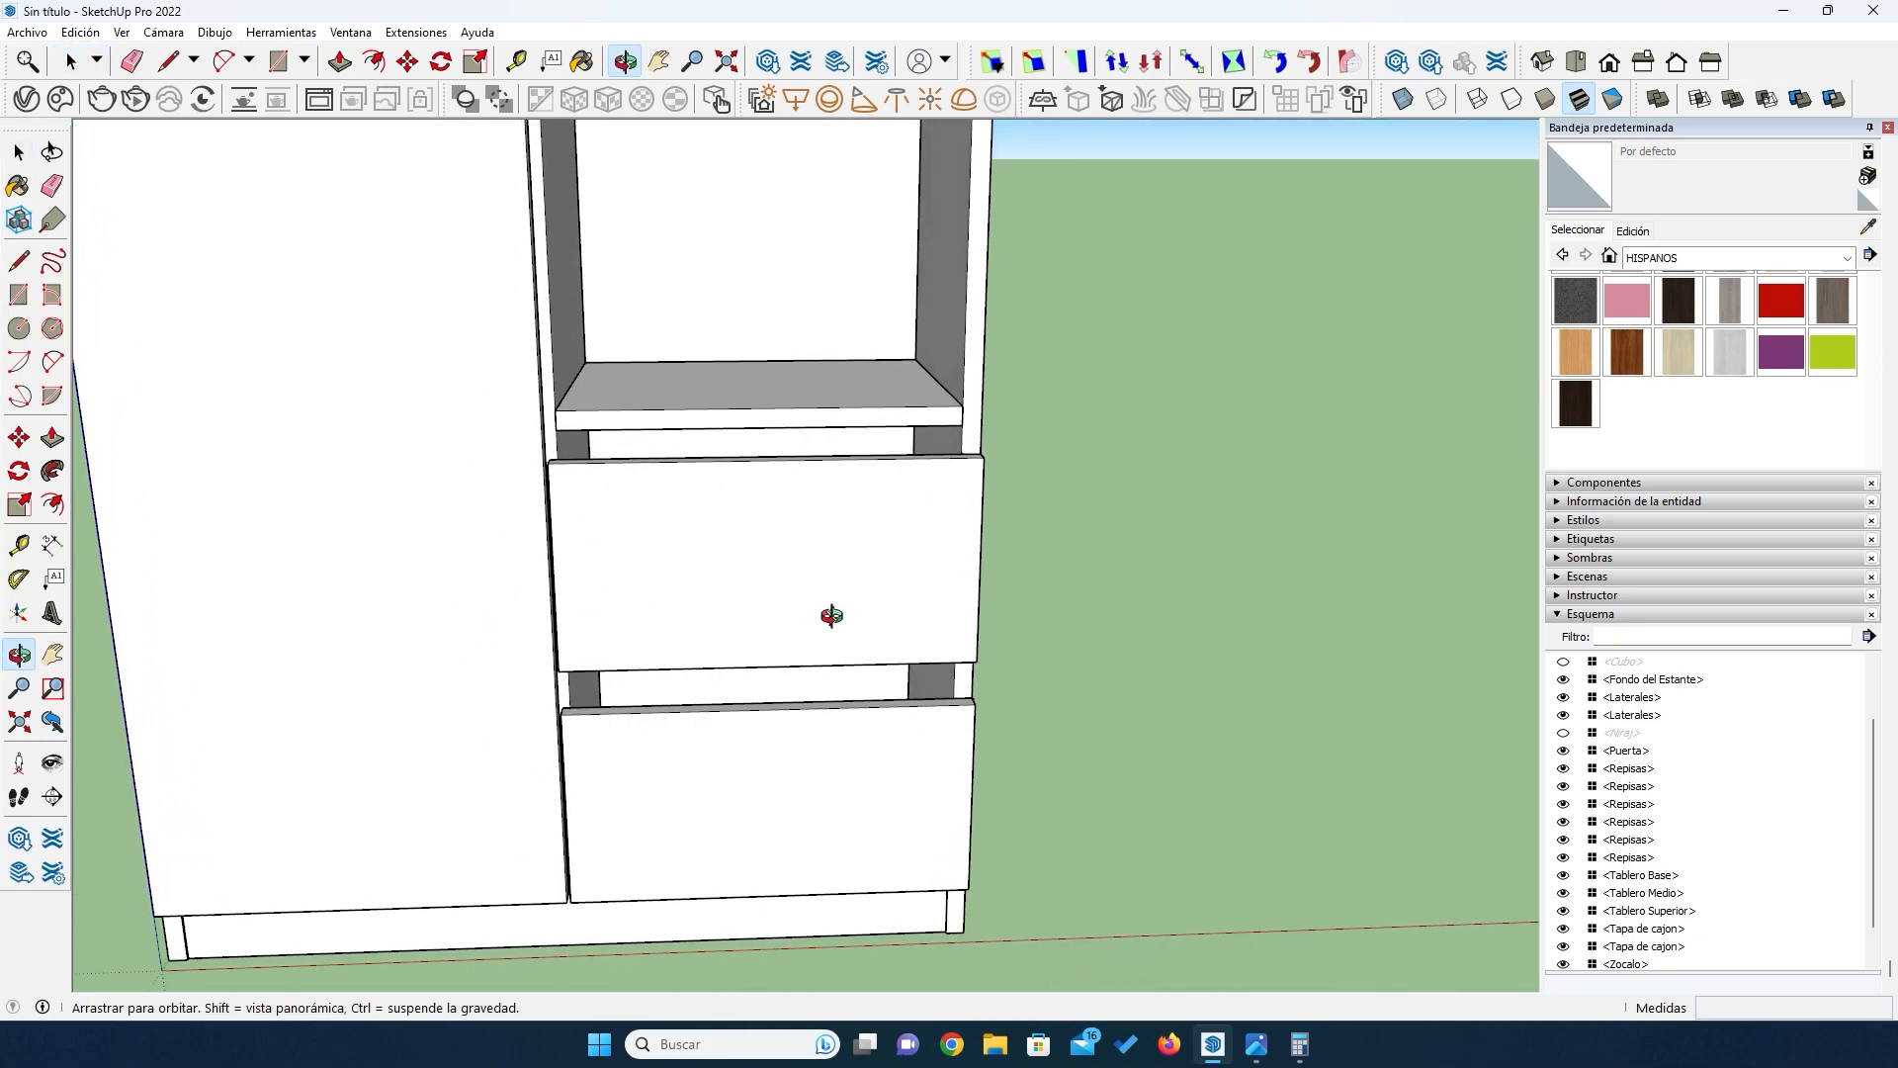
middle_drag(938, 609, 635, 579)
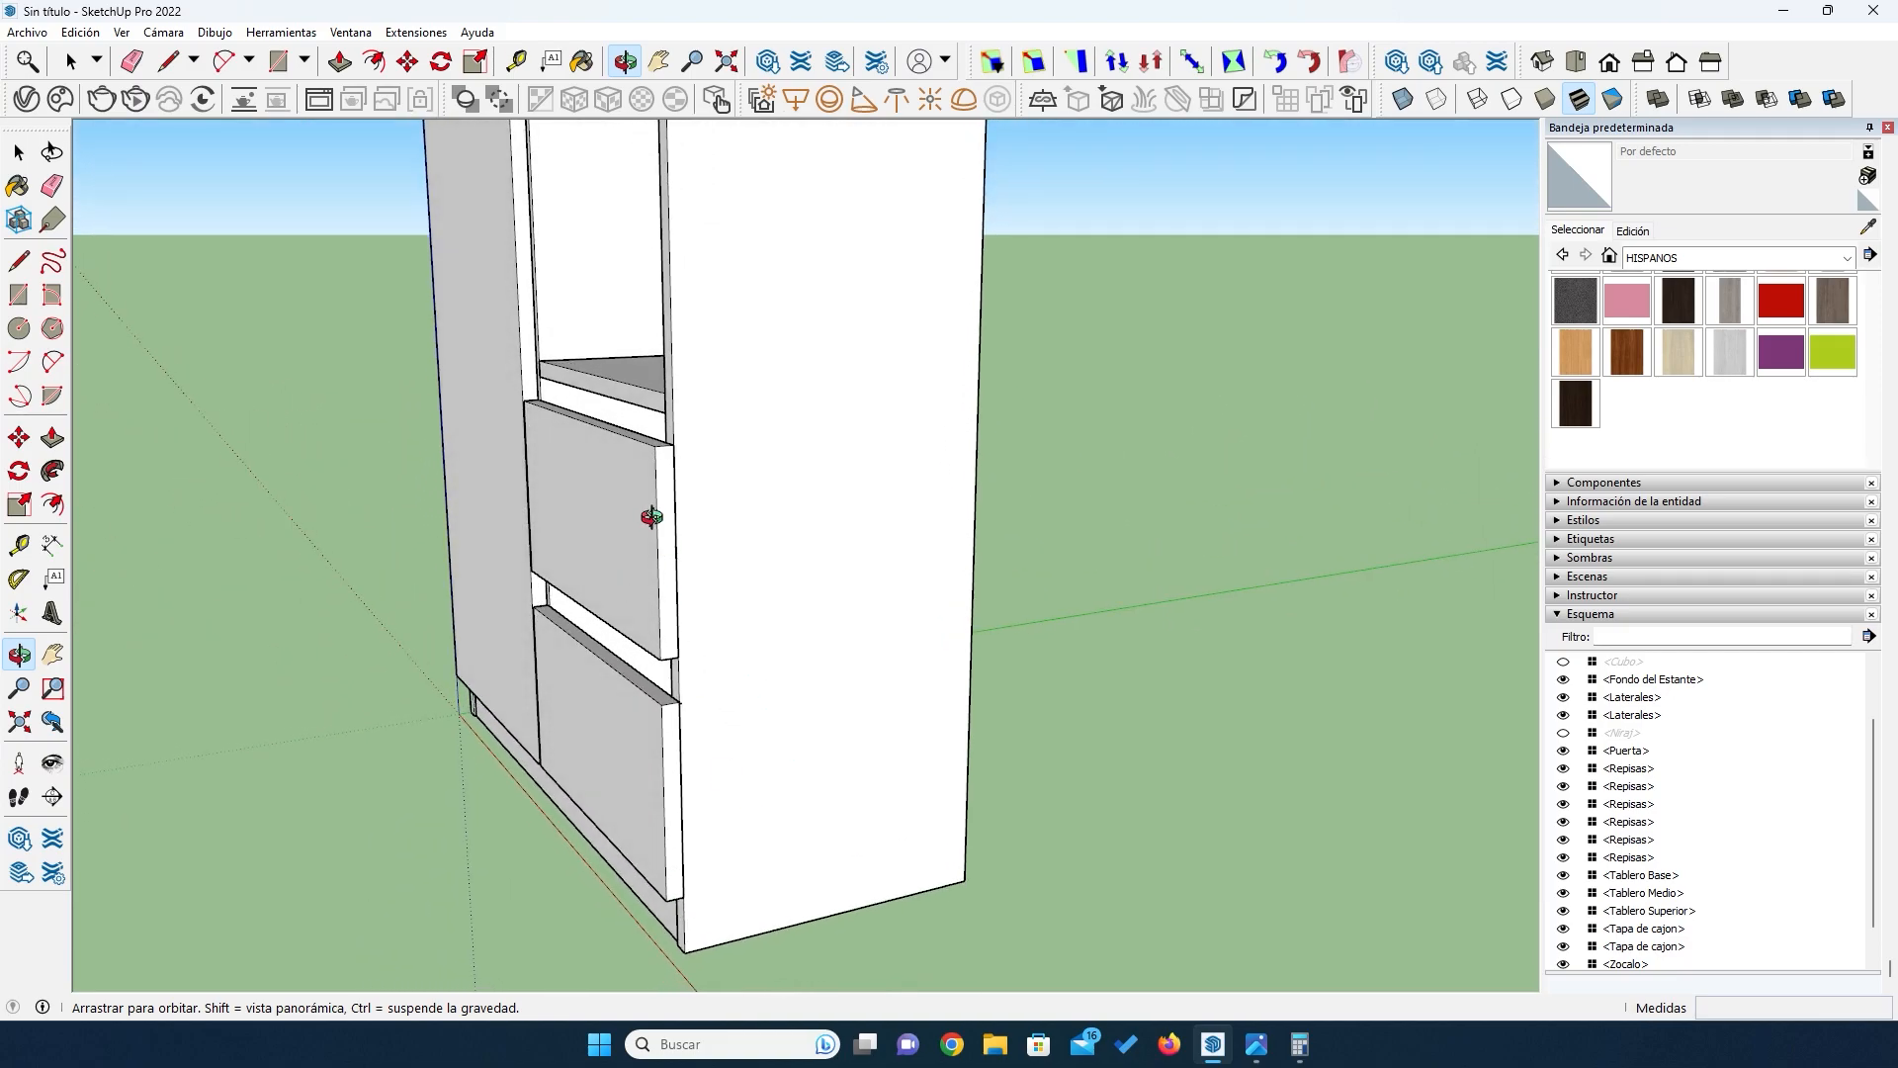
middle_drag(630, 514, 836, 414)
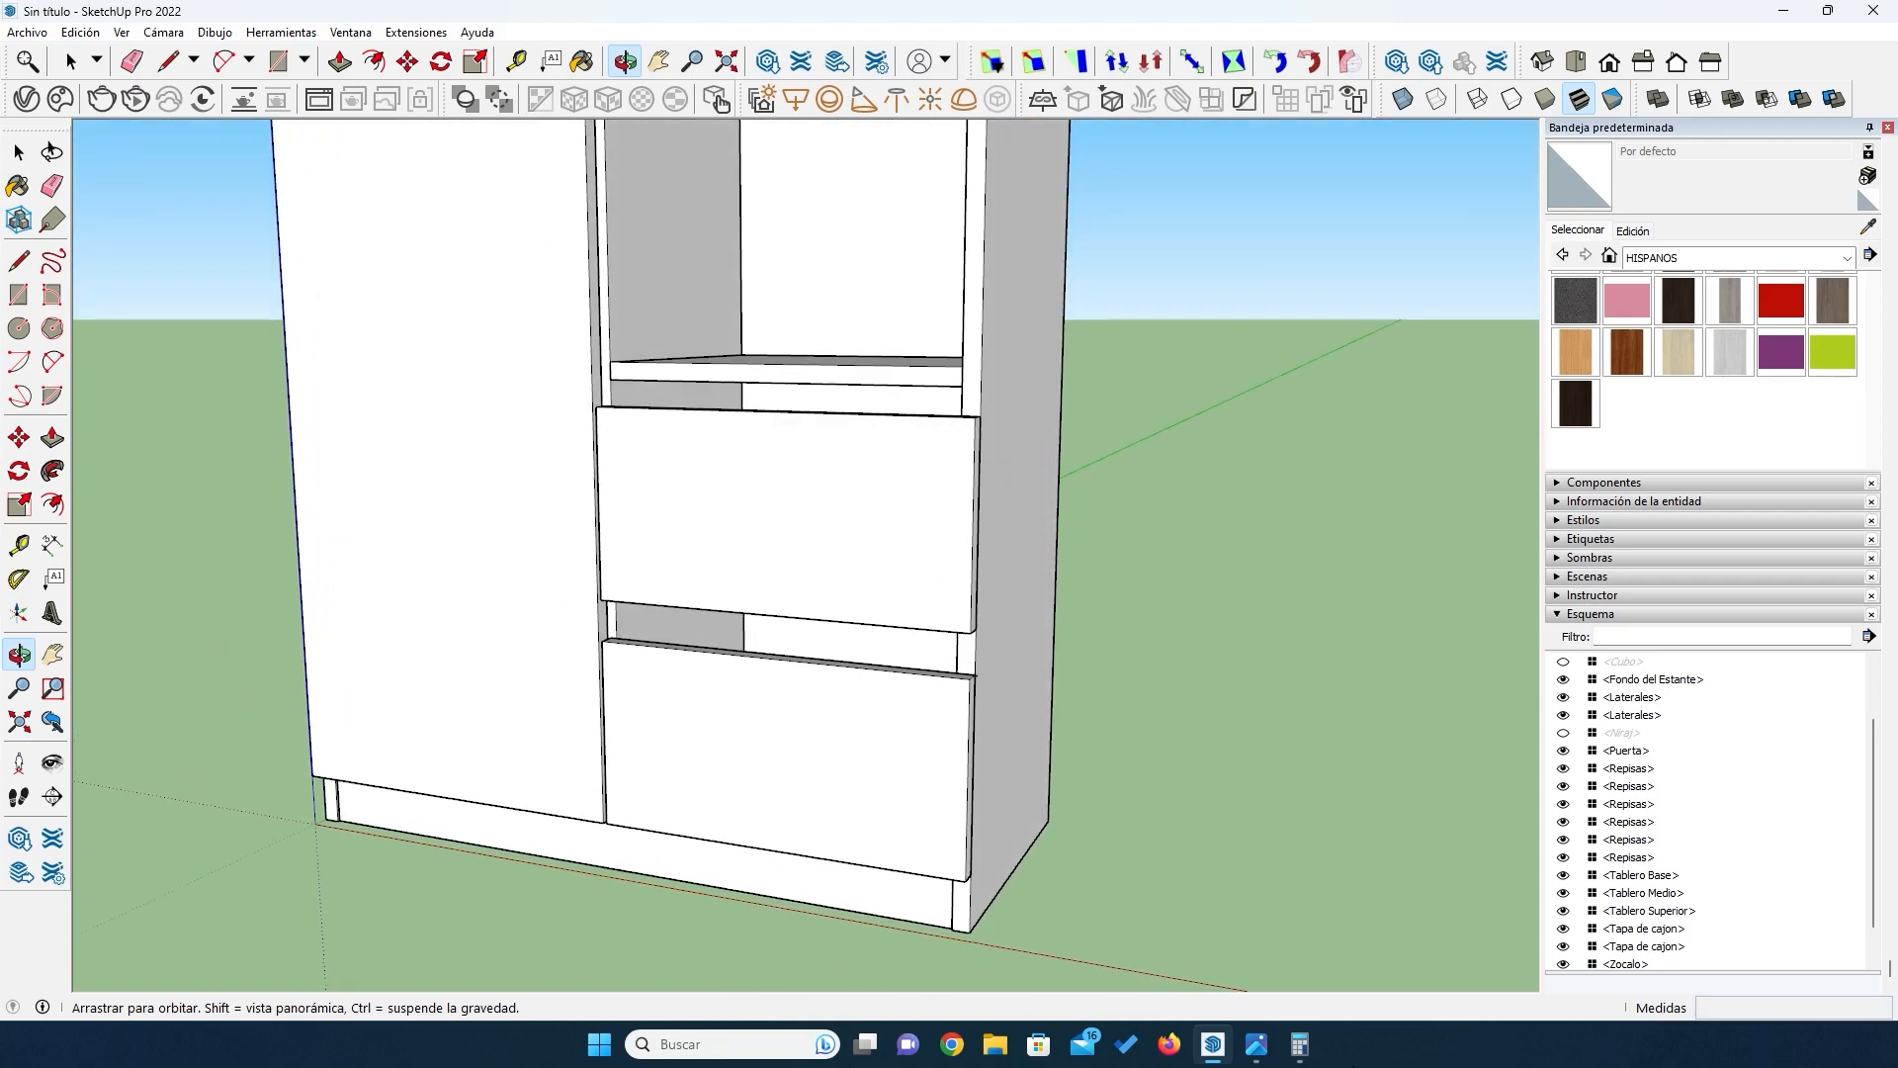
click(1256, 1044)
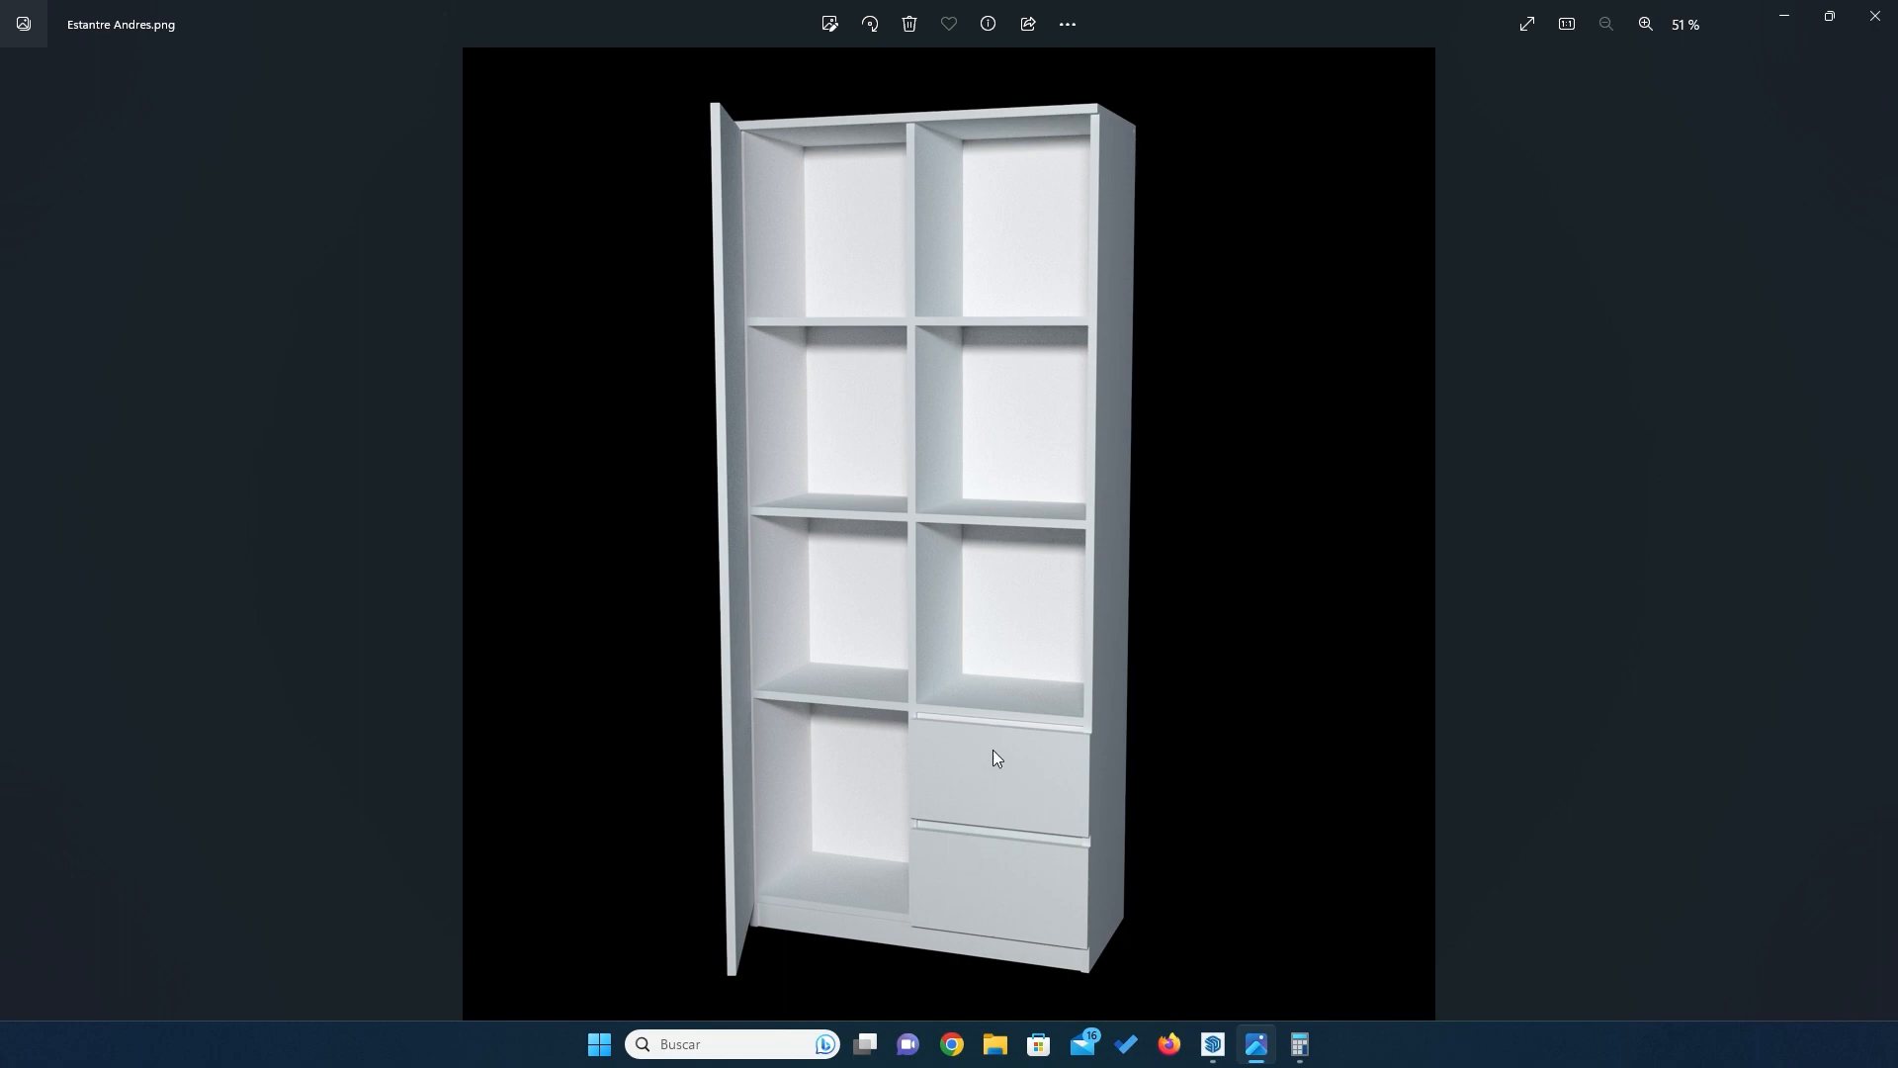
mouse_move(1214, 1057)
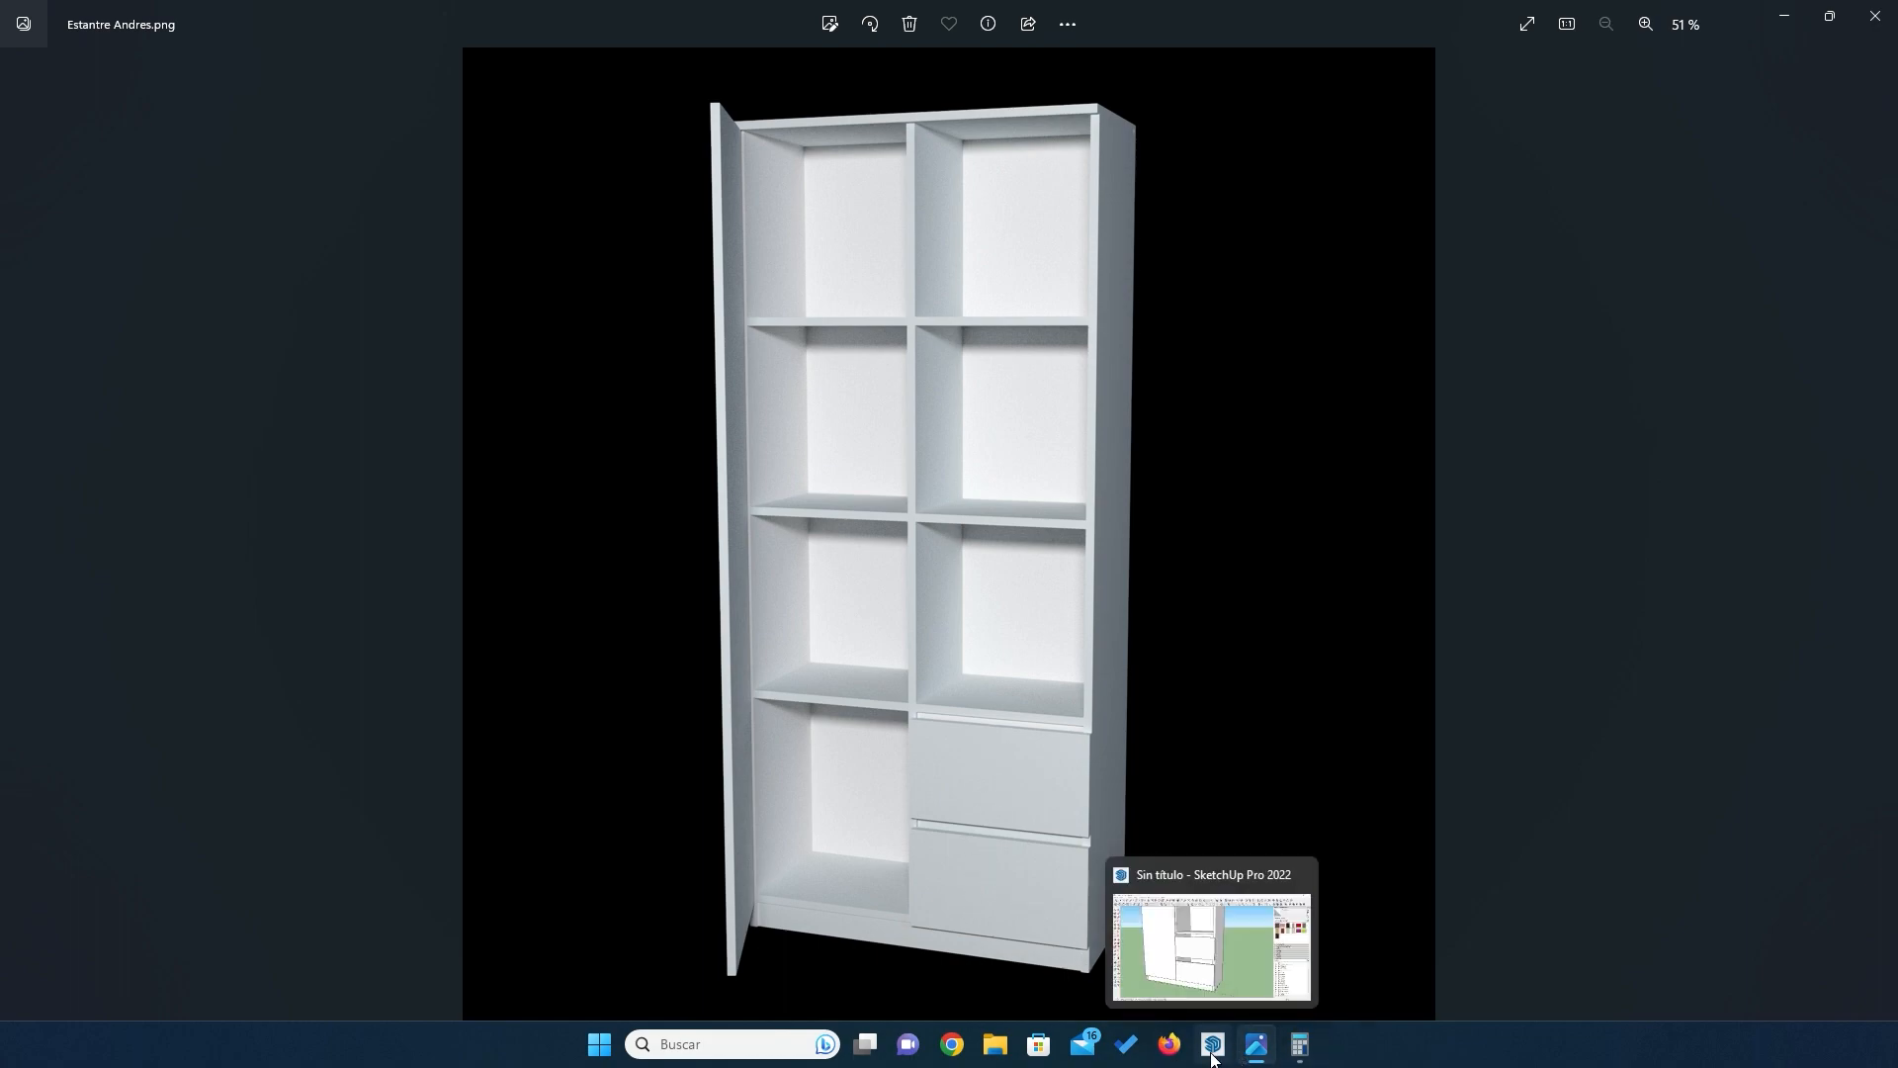
click(1214, 1056)
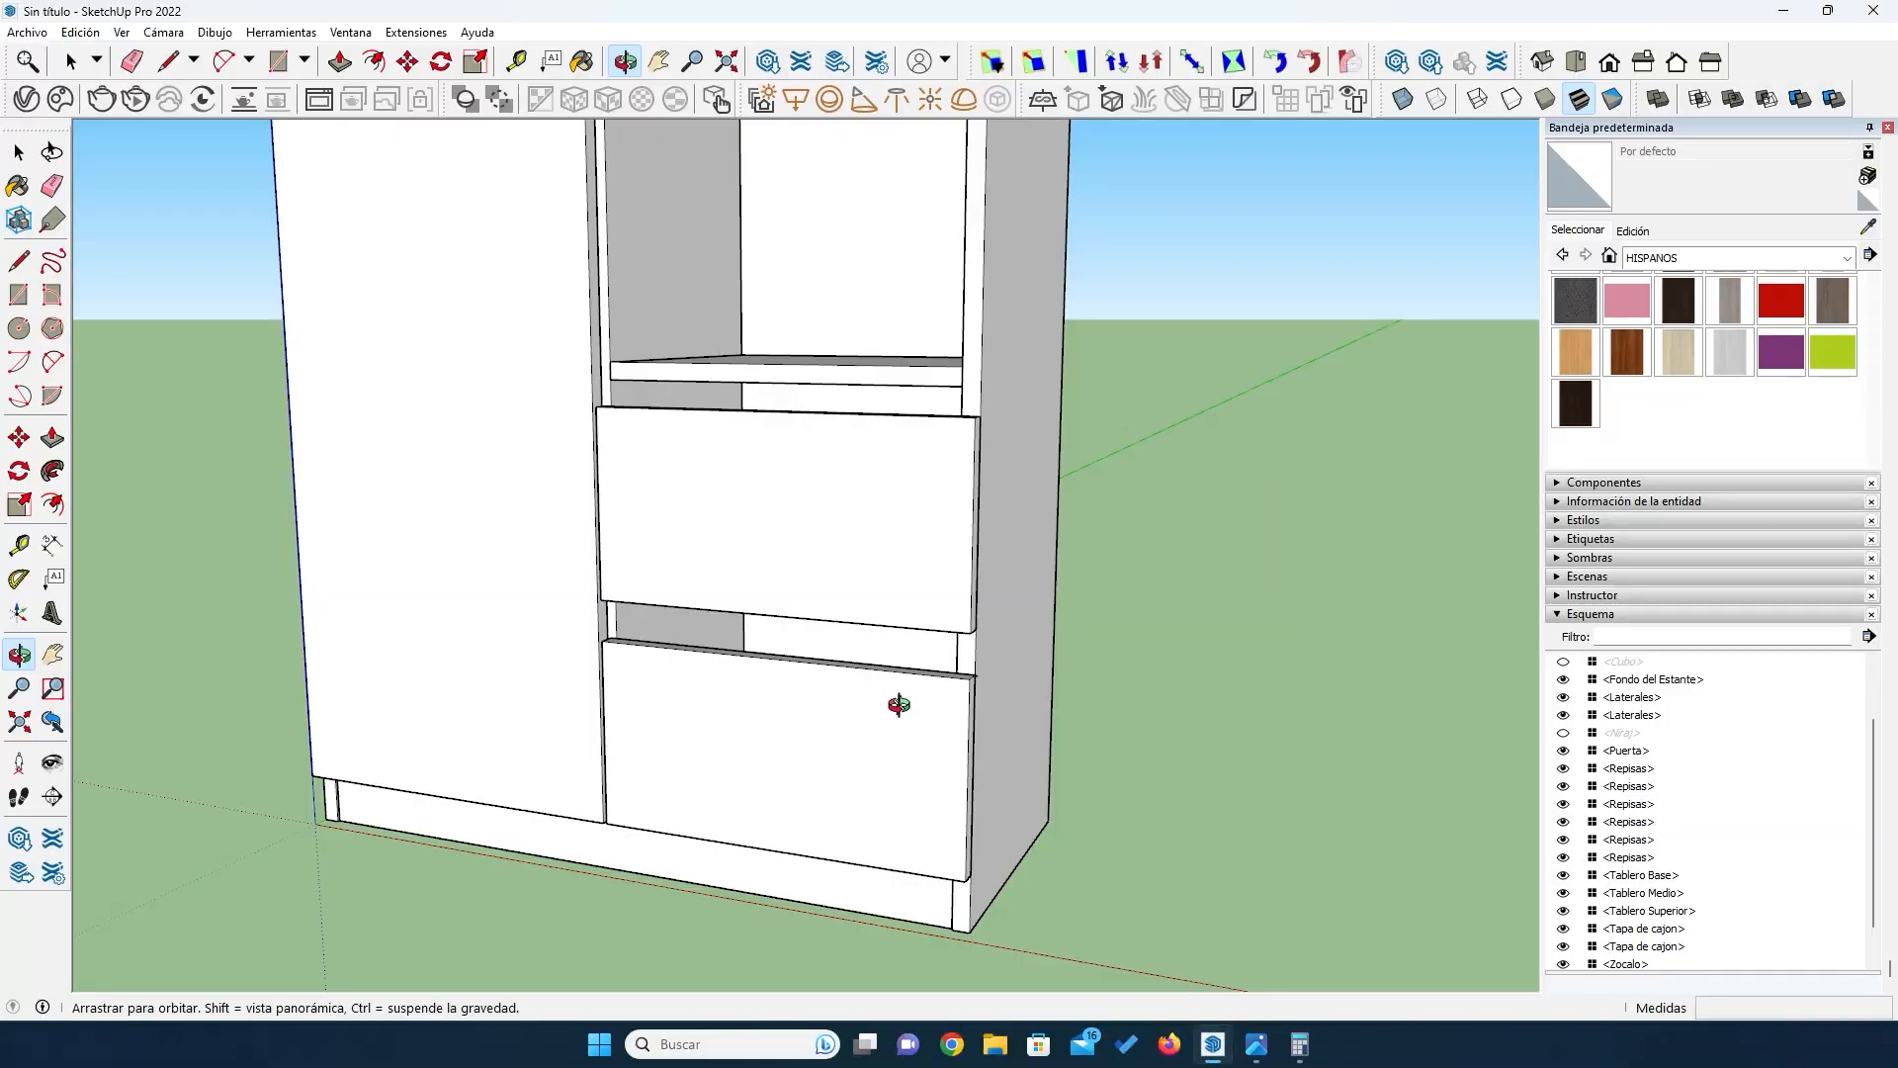
scroll(697, 532, down, 3)
scroll(582, 248, up, 3)
scroll(513, 475, down, 3)
scroll(564, 174, up, 6)
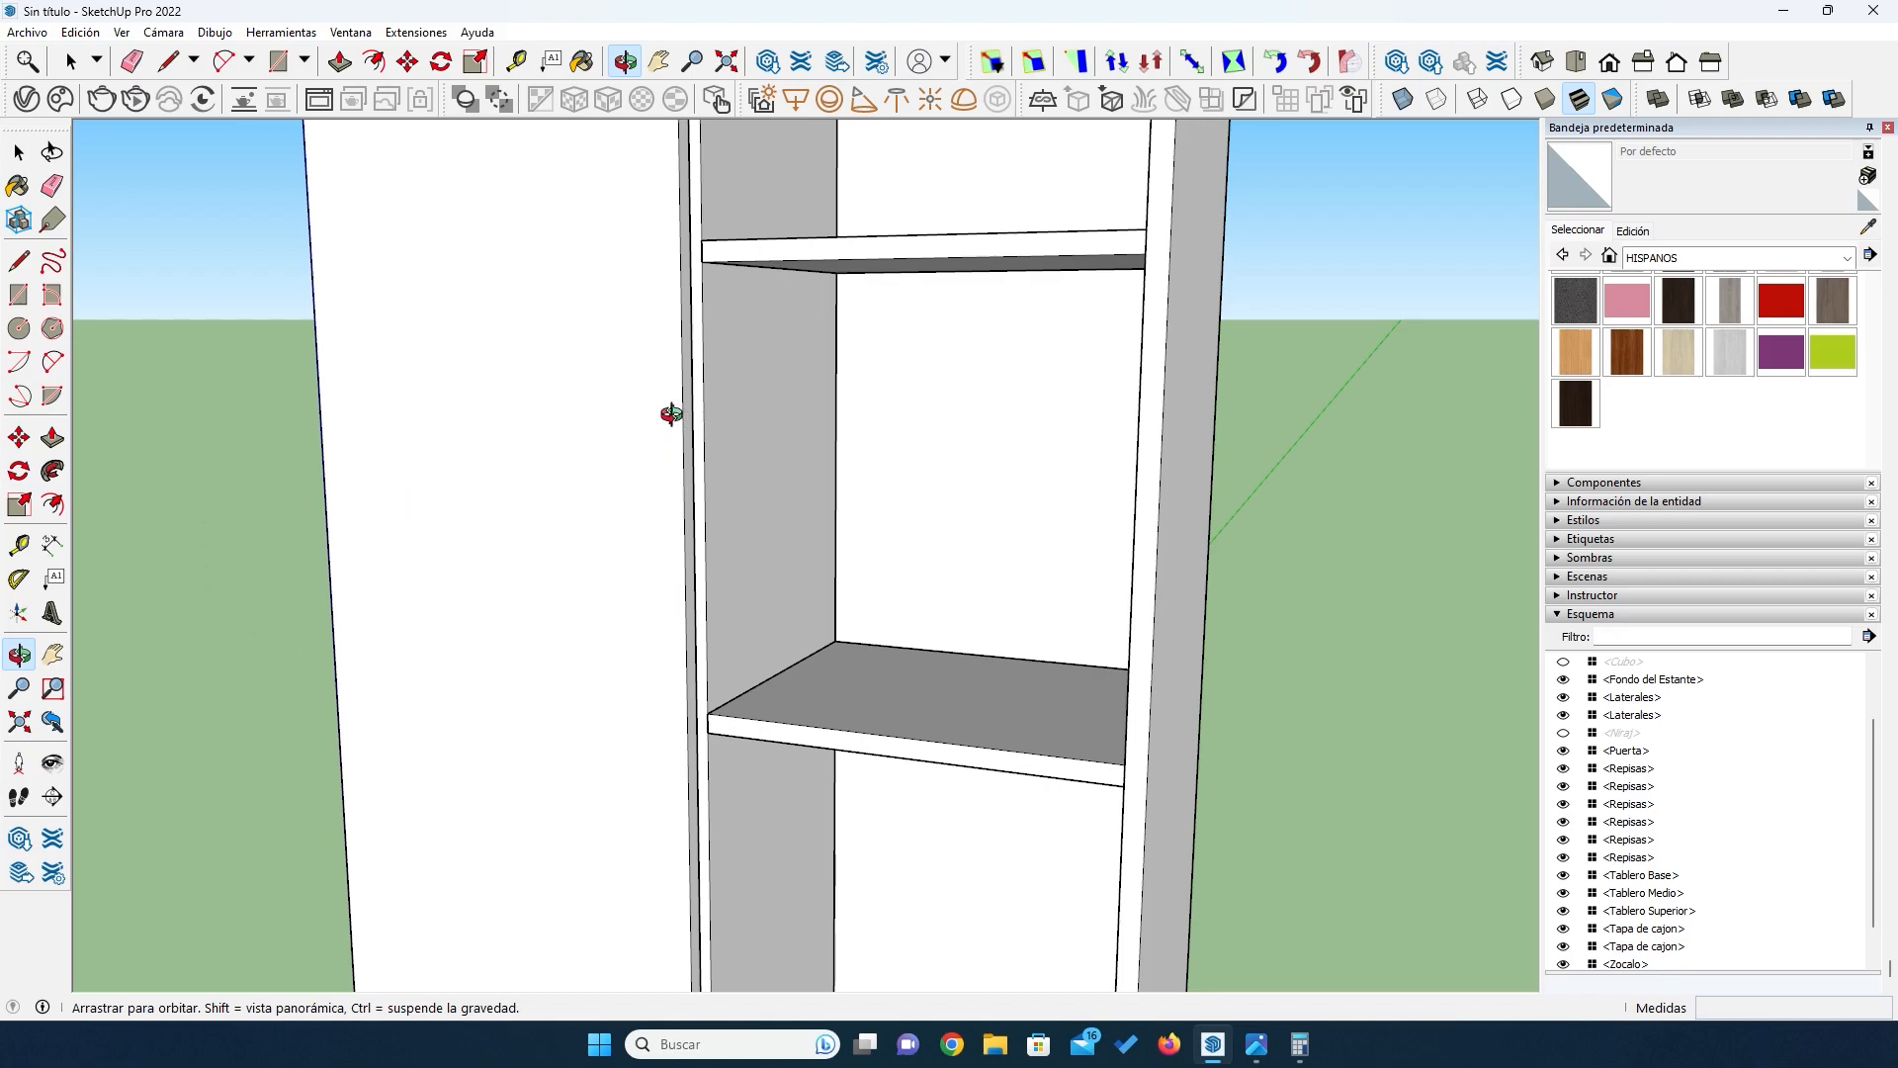
scroll(754, 843, down, 3)
scroll(771, 870, up, 4)
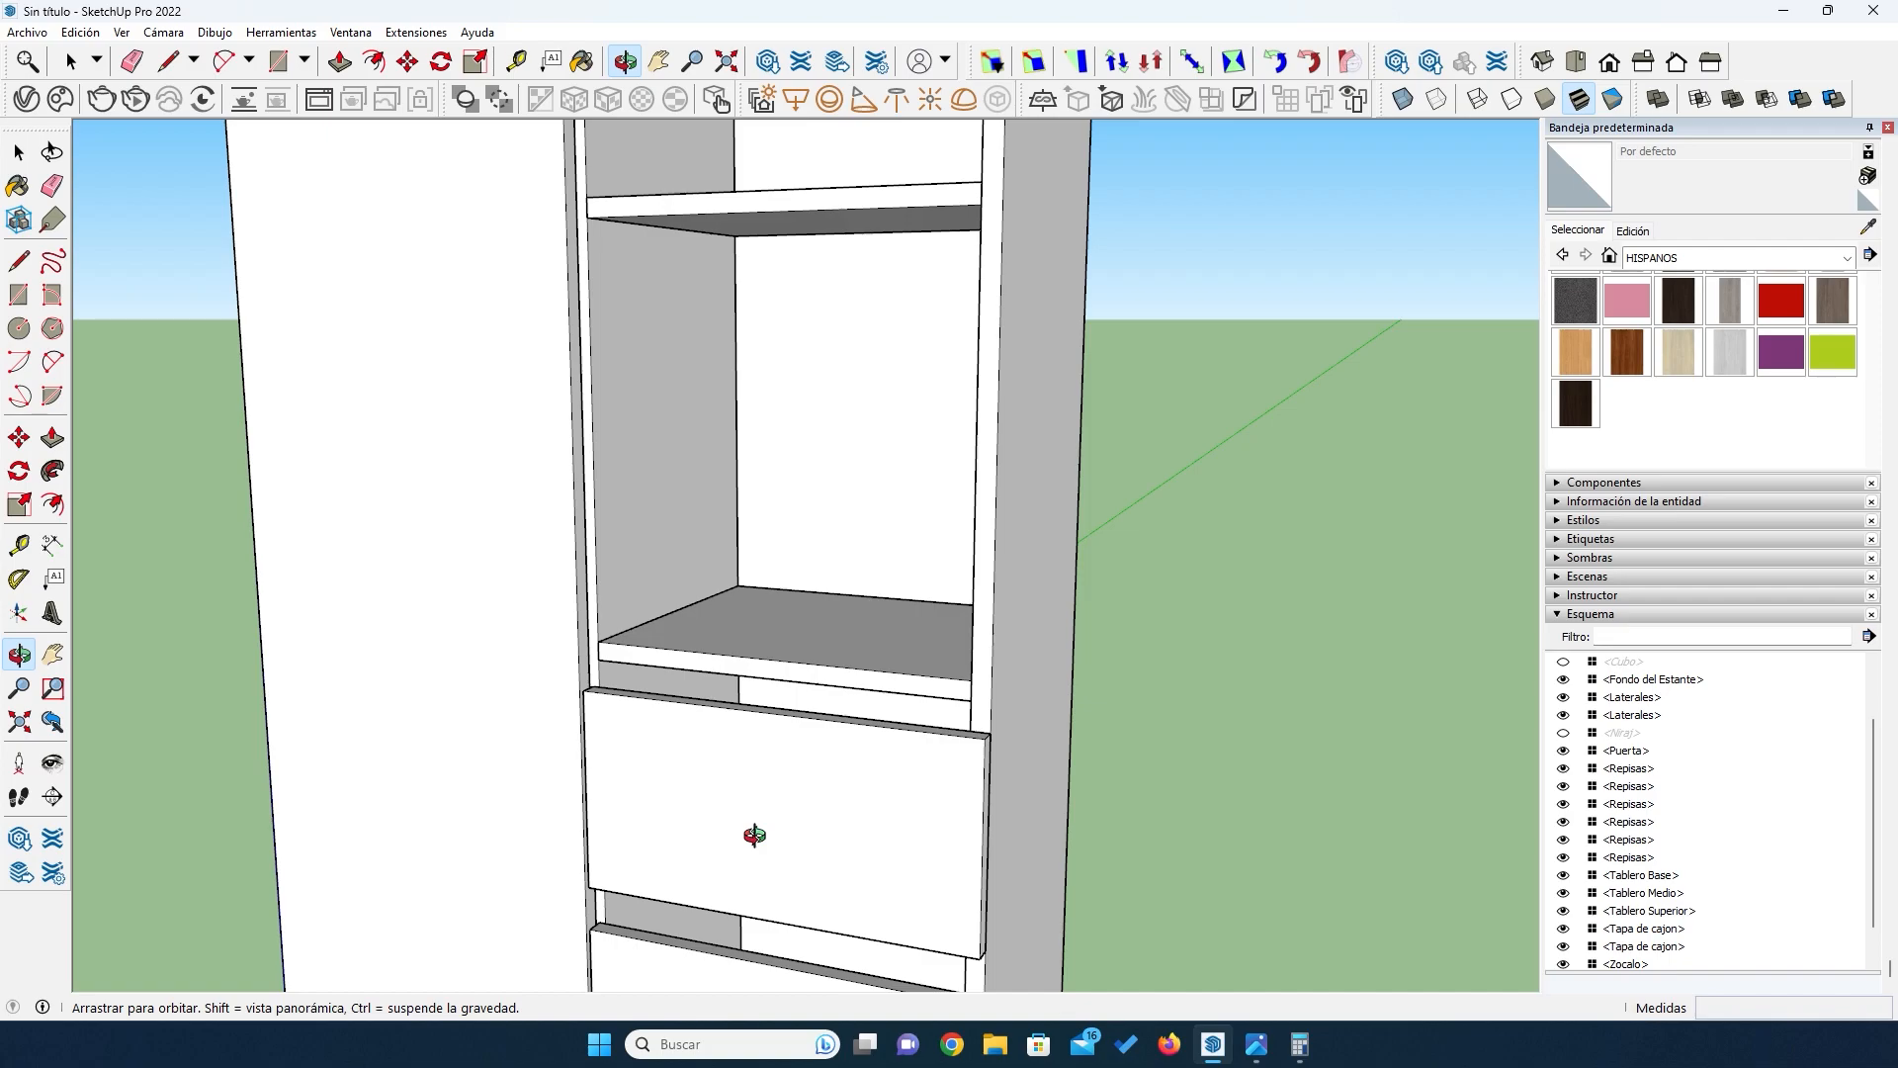
scroll(754, 830, up, 3)
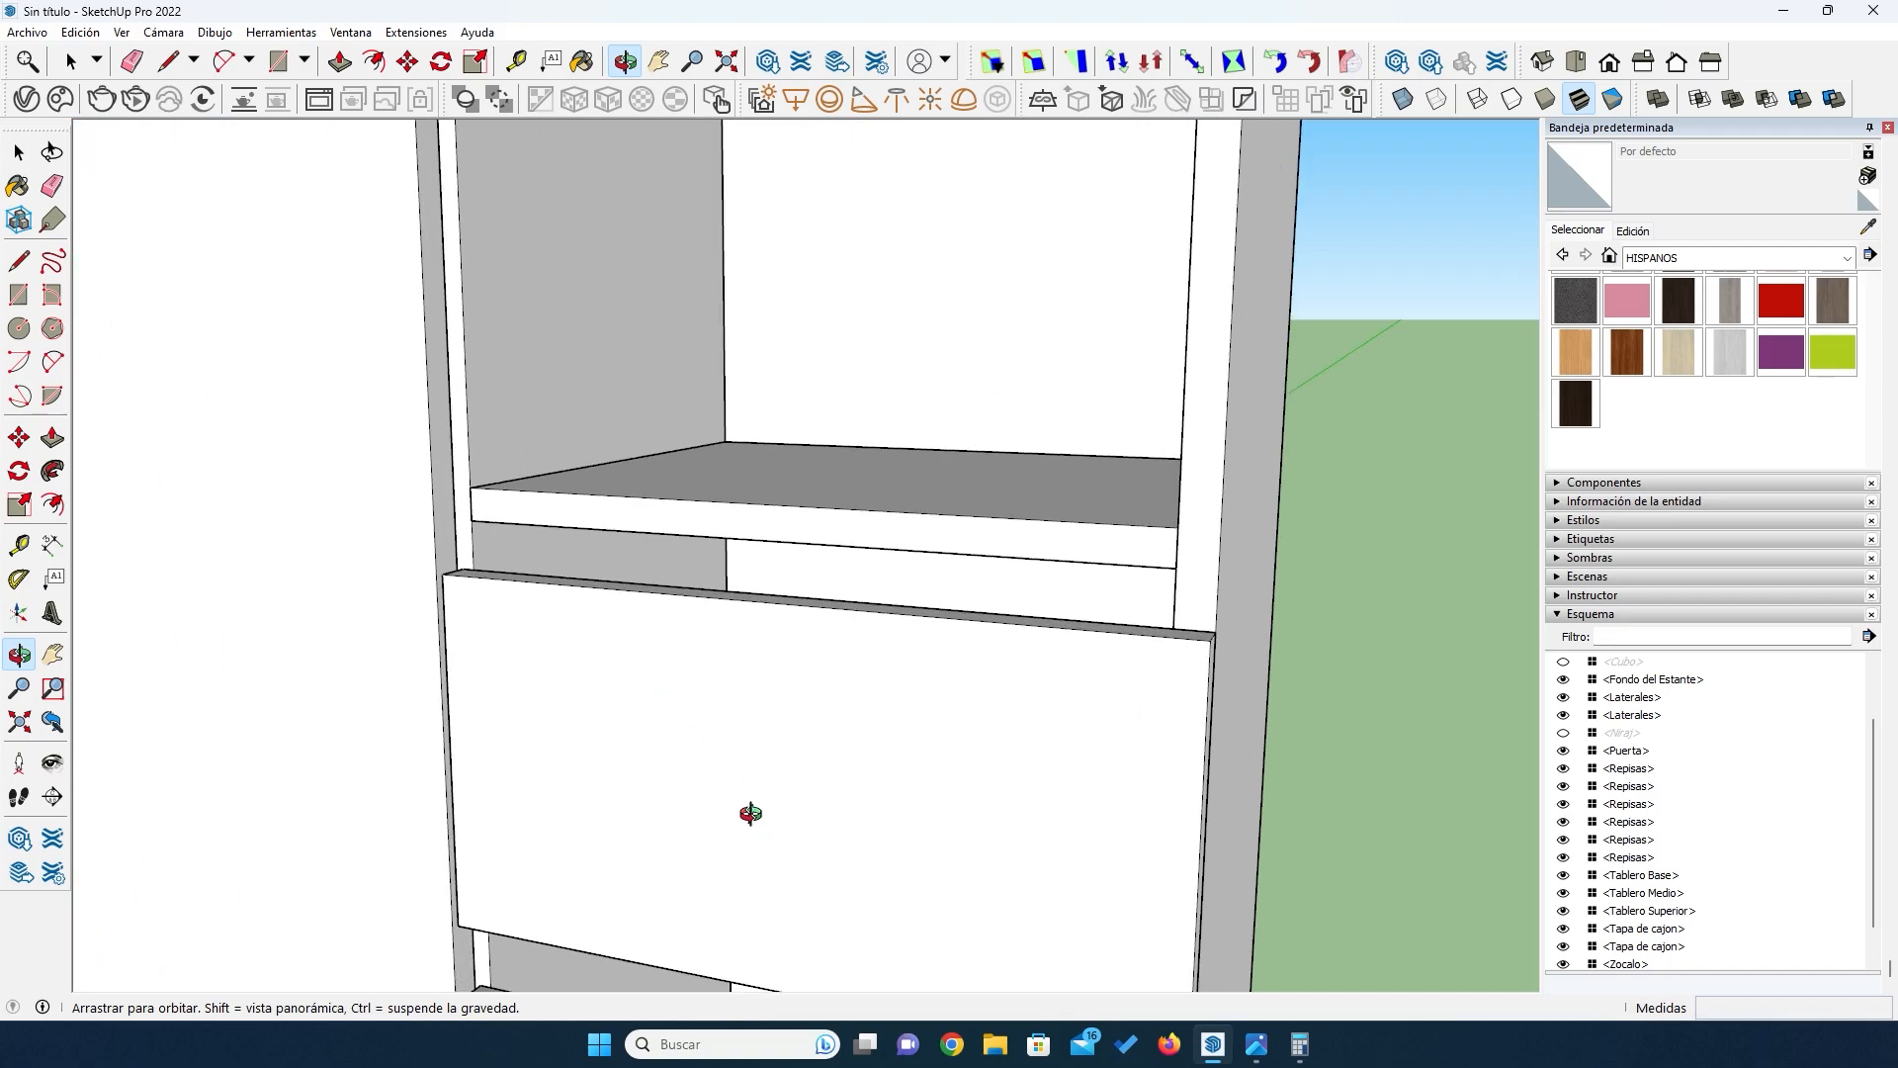
Step: Hide the cabinet's outer side panel next to the drawer fronts to expose the open section's interior
scroll(772, 796, down, 3)
scroll(774, 801, up, 1)
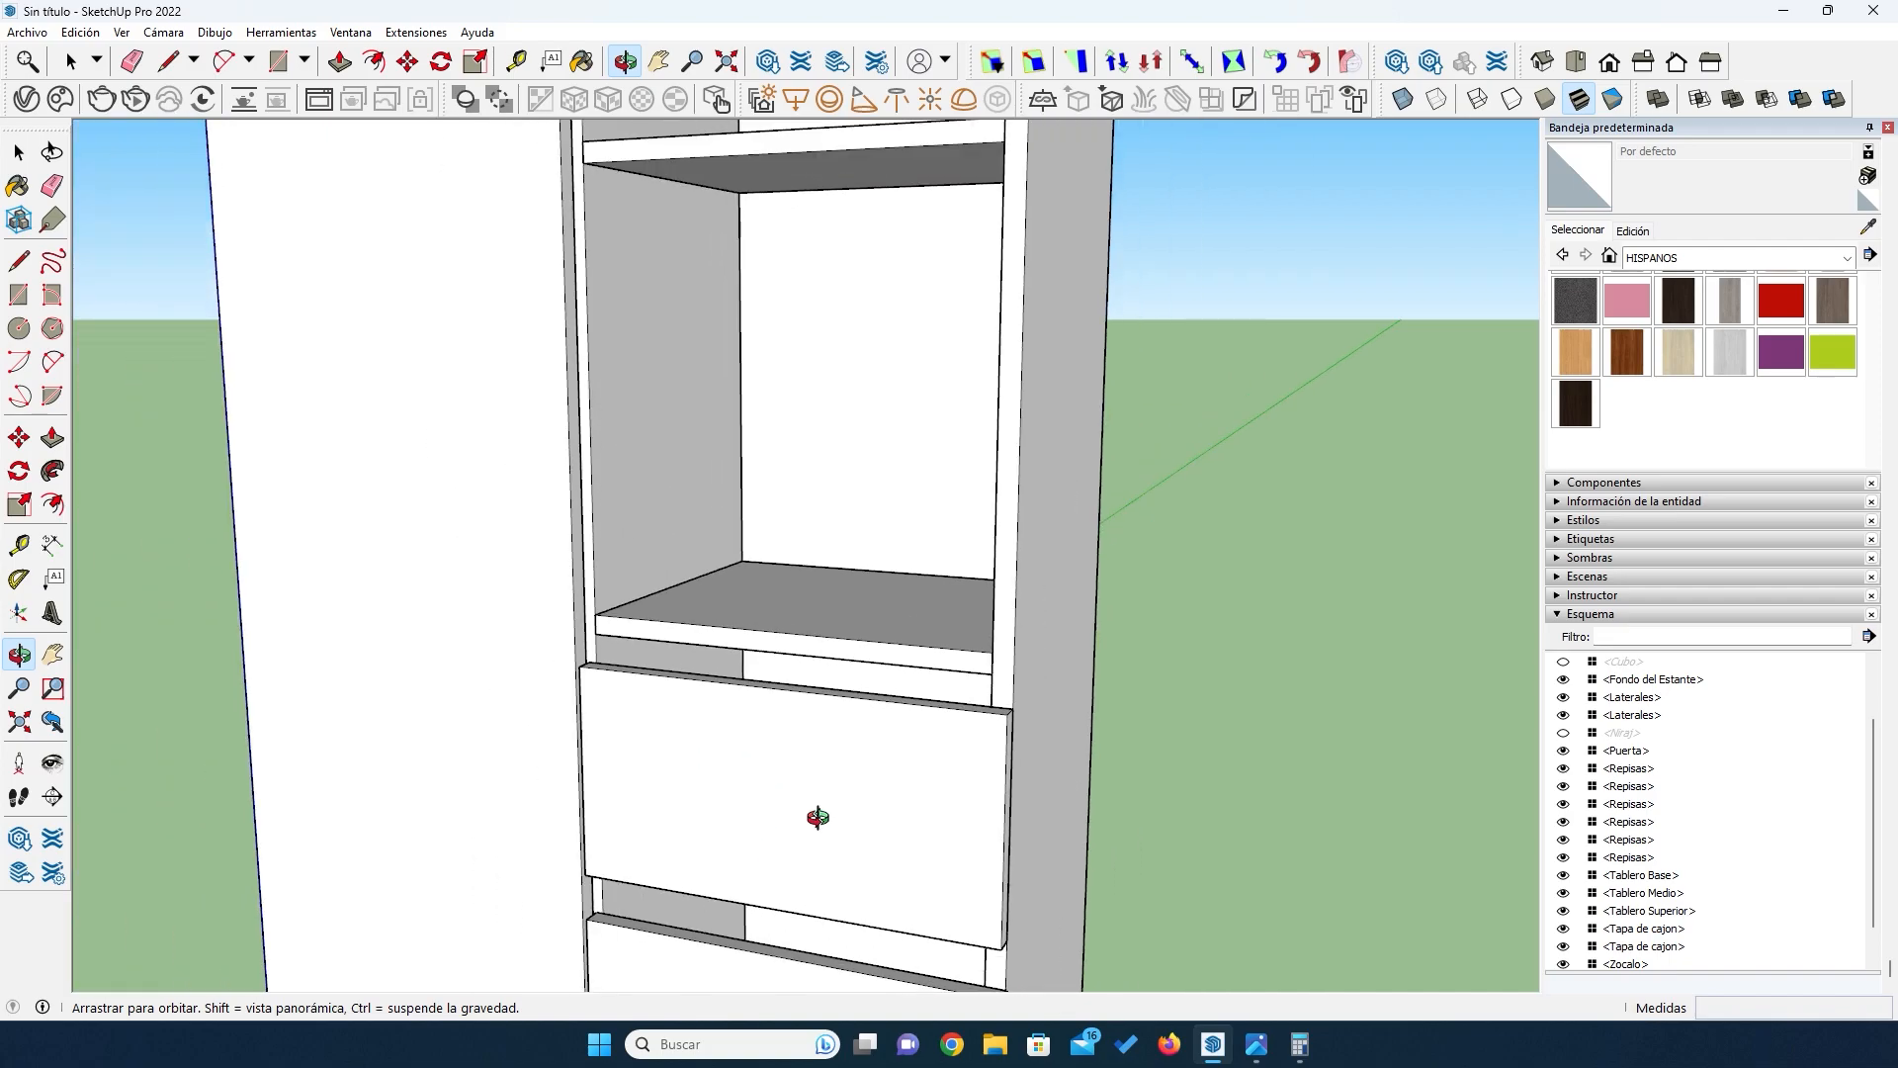
drag(668, 798, 873, 721)
drag(837, 791, 843, 770)
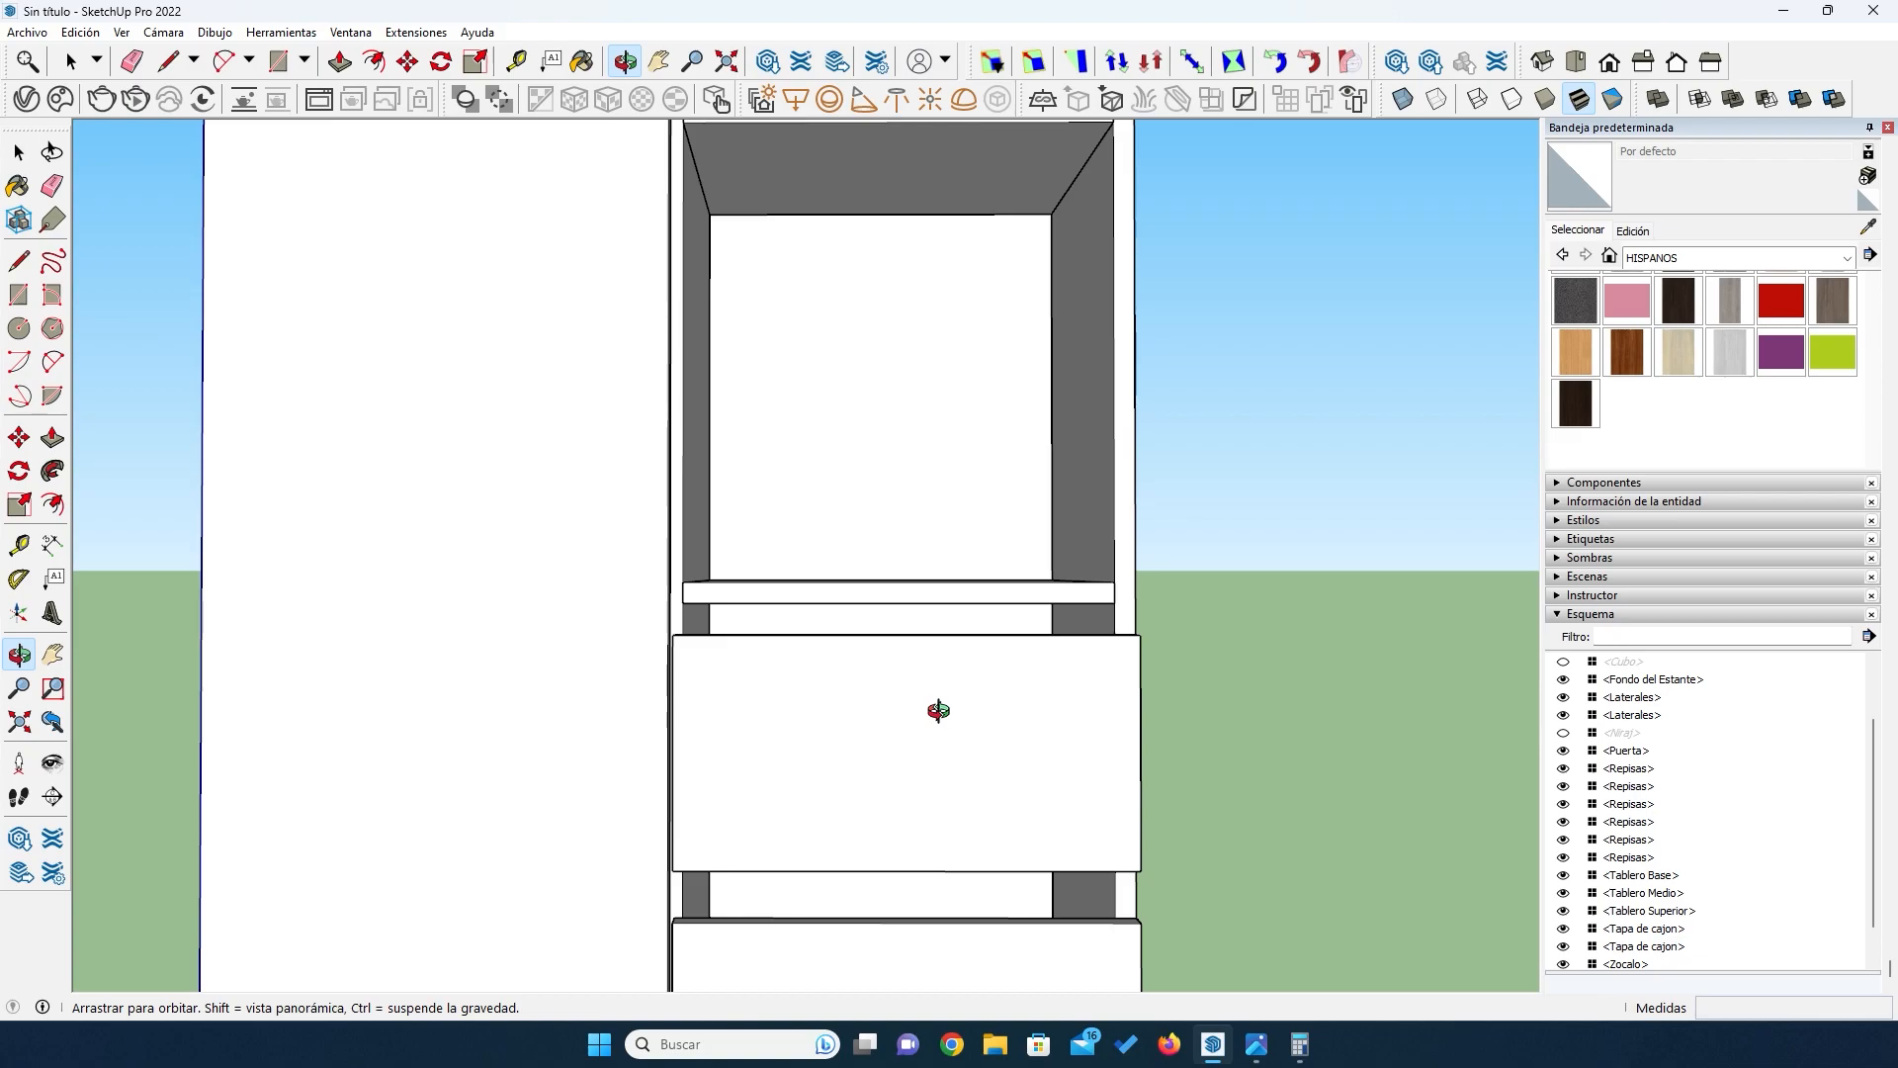
scroll(925, 712, down, 3)
drag(920, 711, 649, 712)
drag(831, 729, 831, 678)
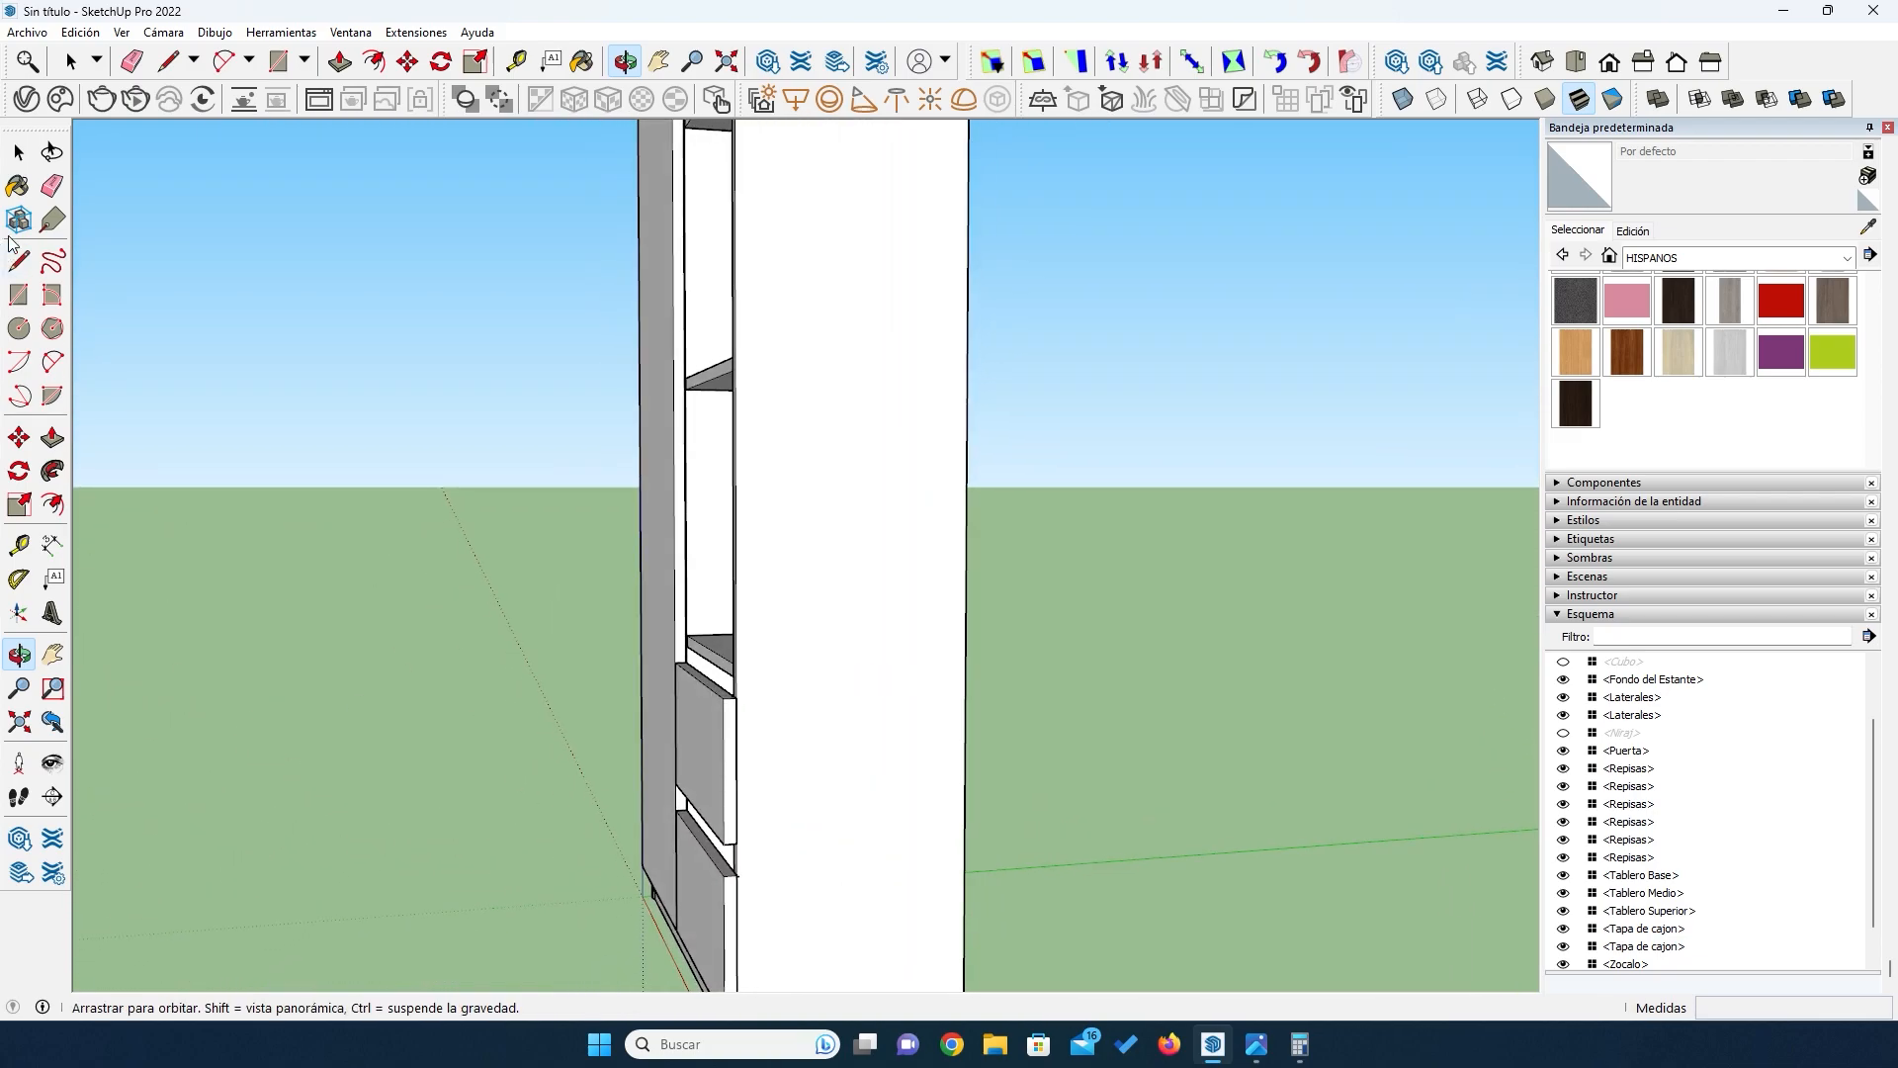
click(18, 151)
click(770, 457)
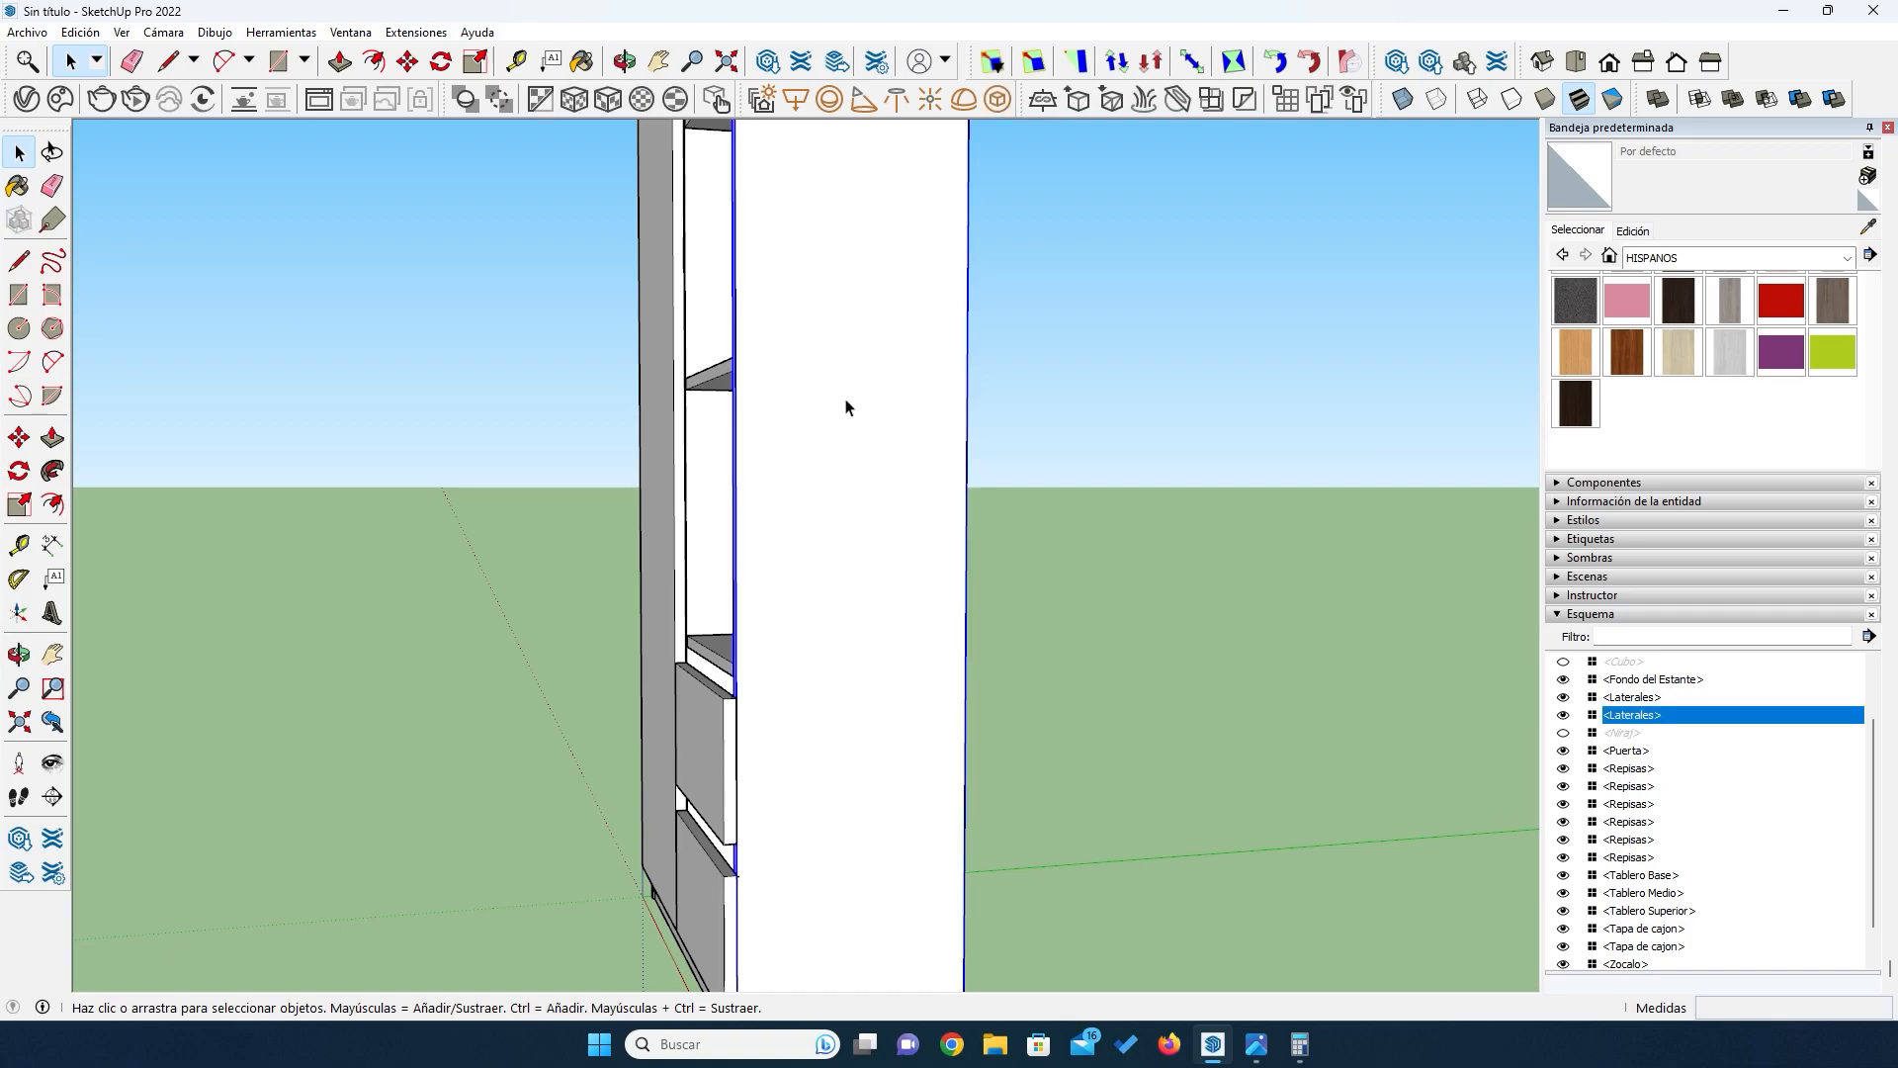
click(1563, 715)
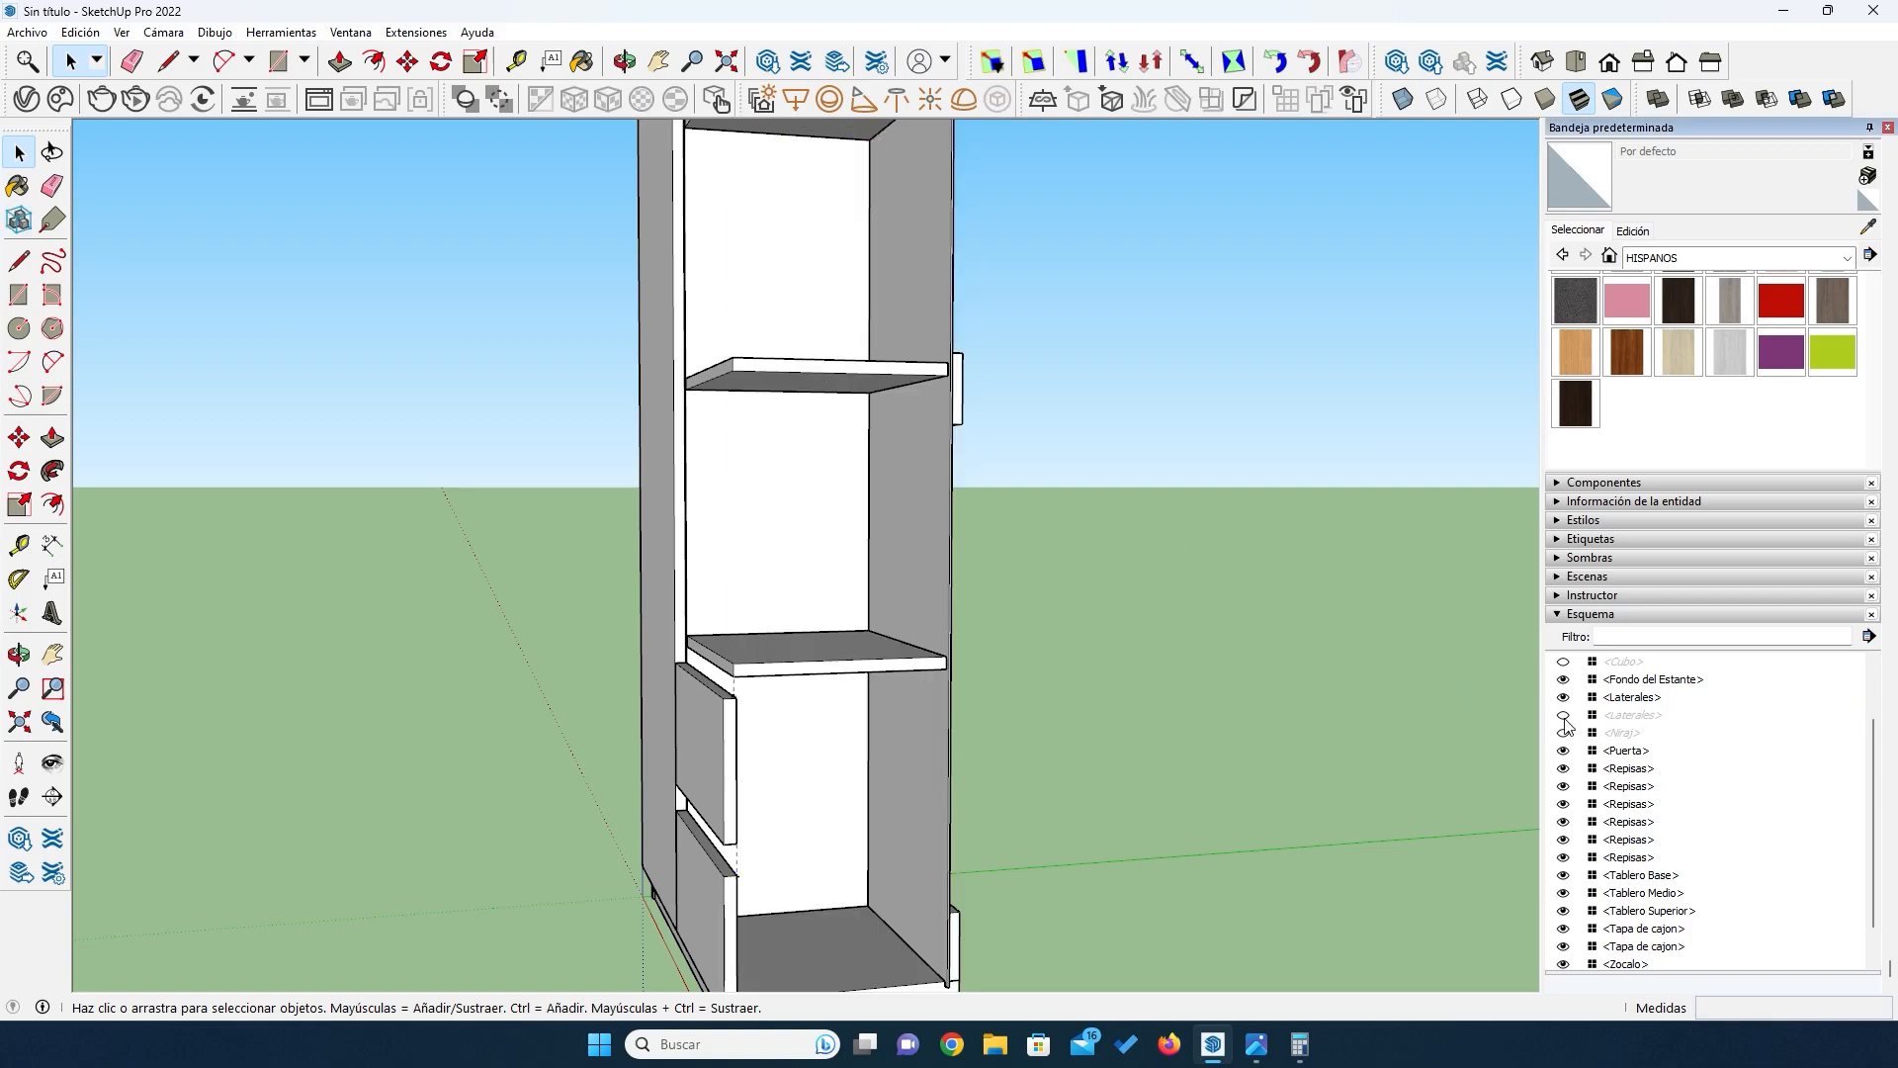
scroll(929, 797, up, 3)
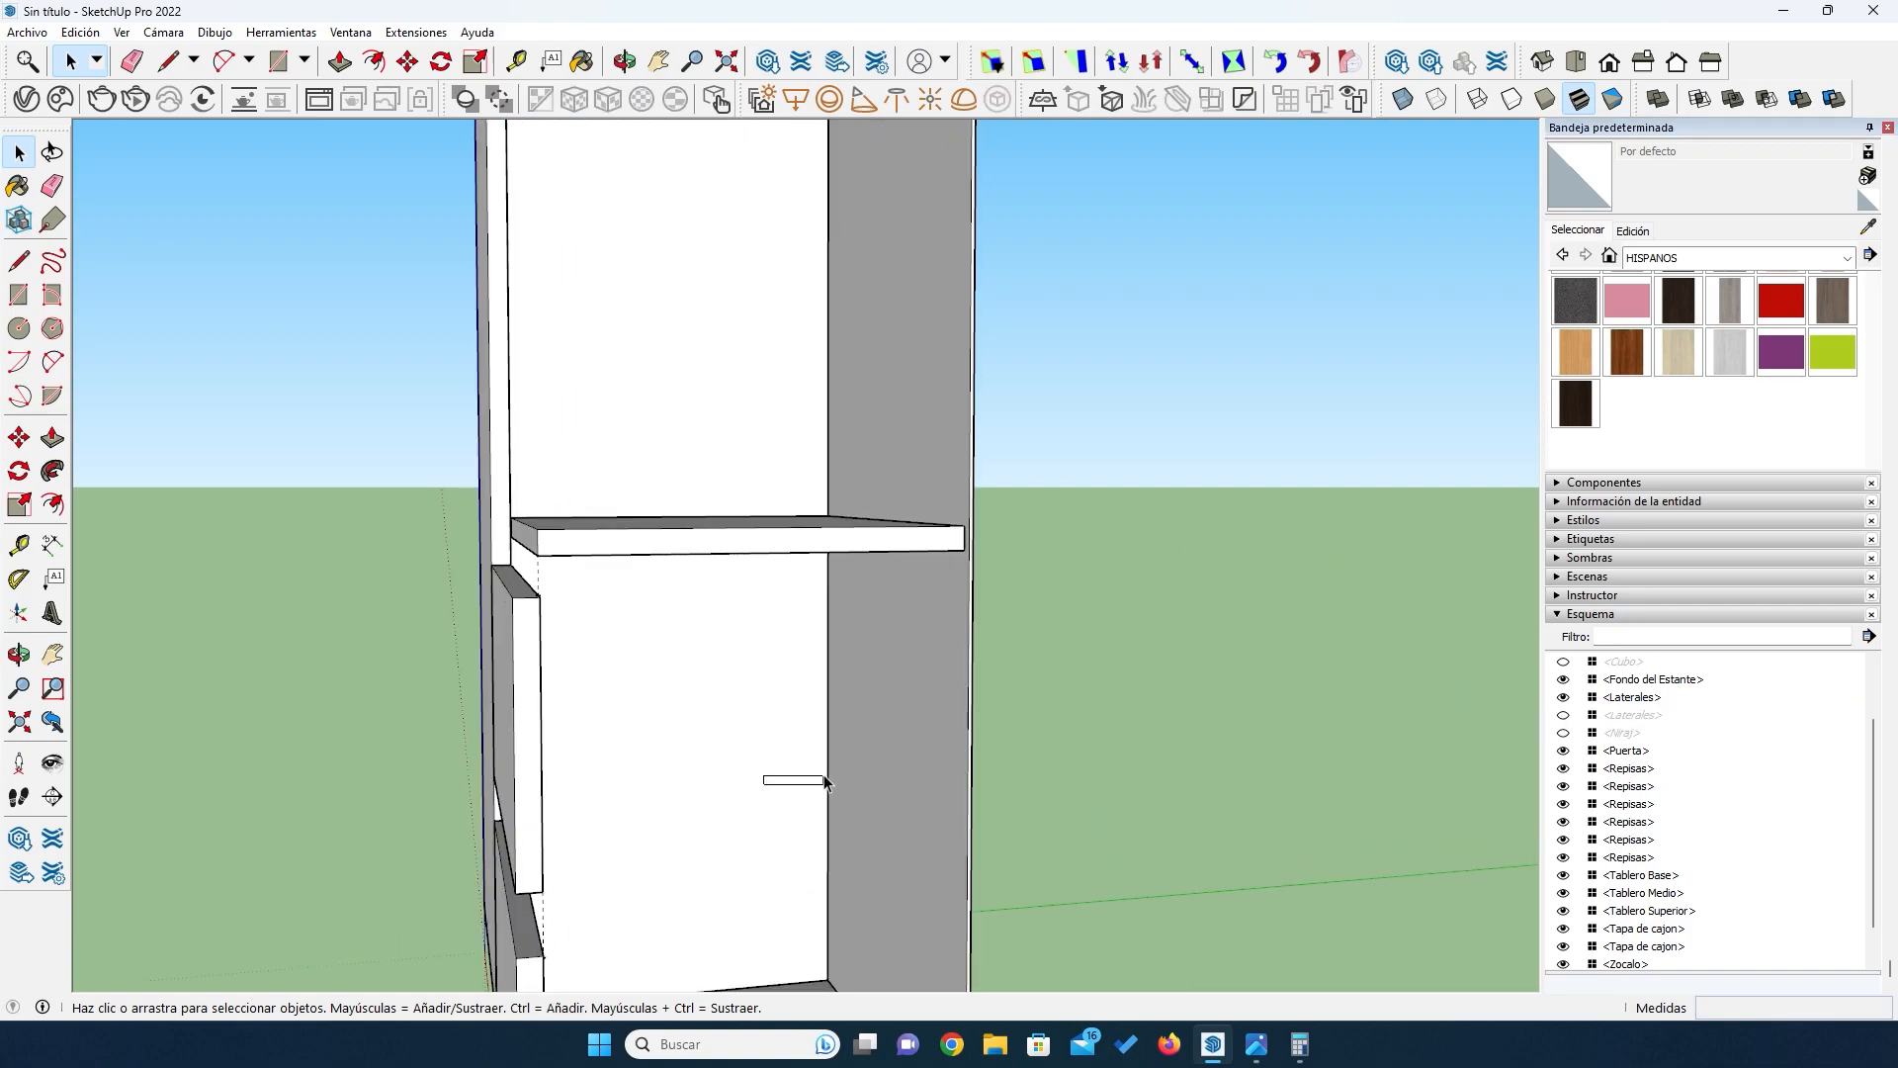
middle_drag(682, 813, 1239, 899)
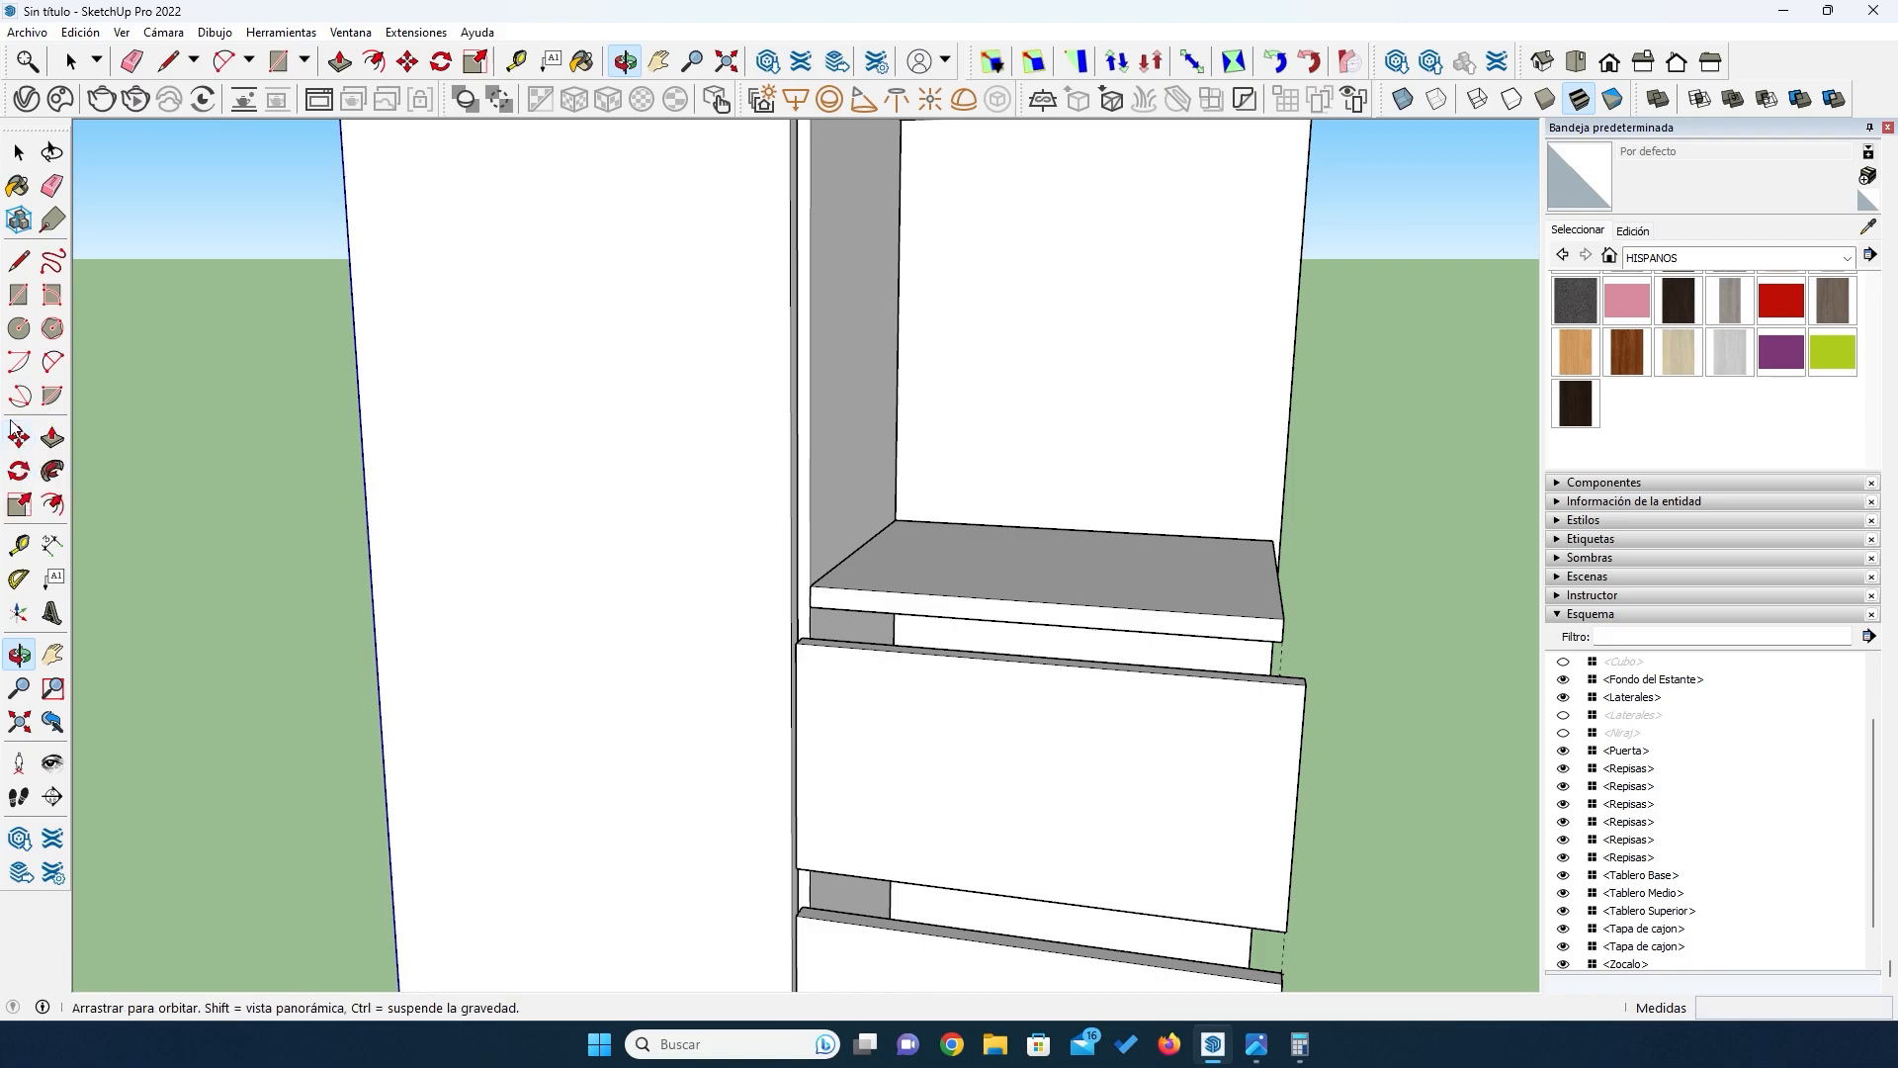
click(18, 294)
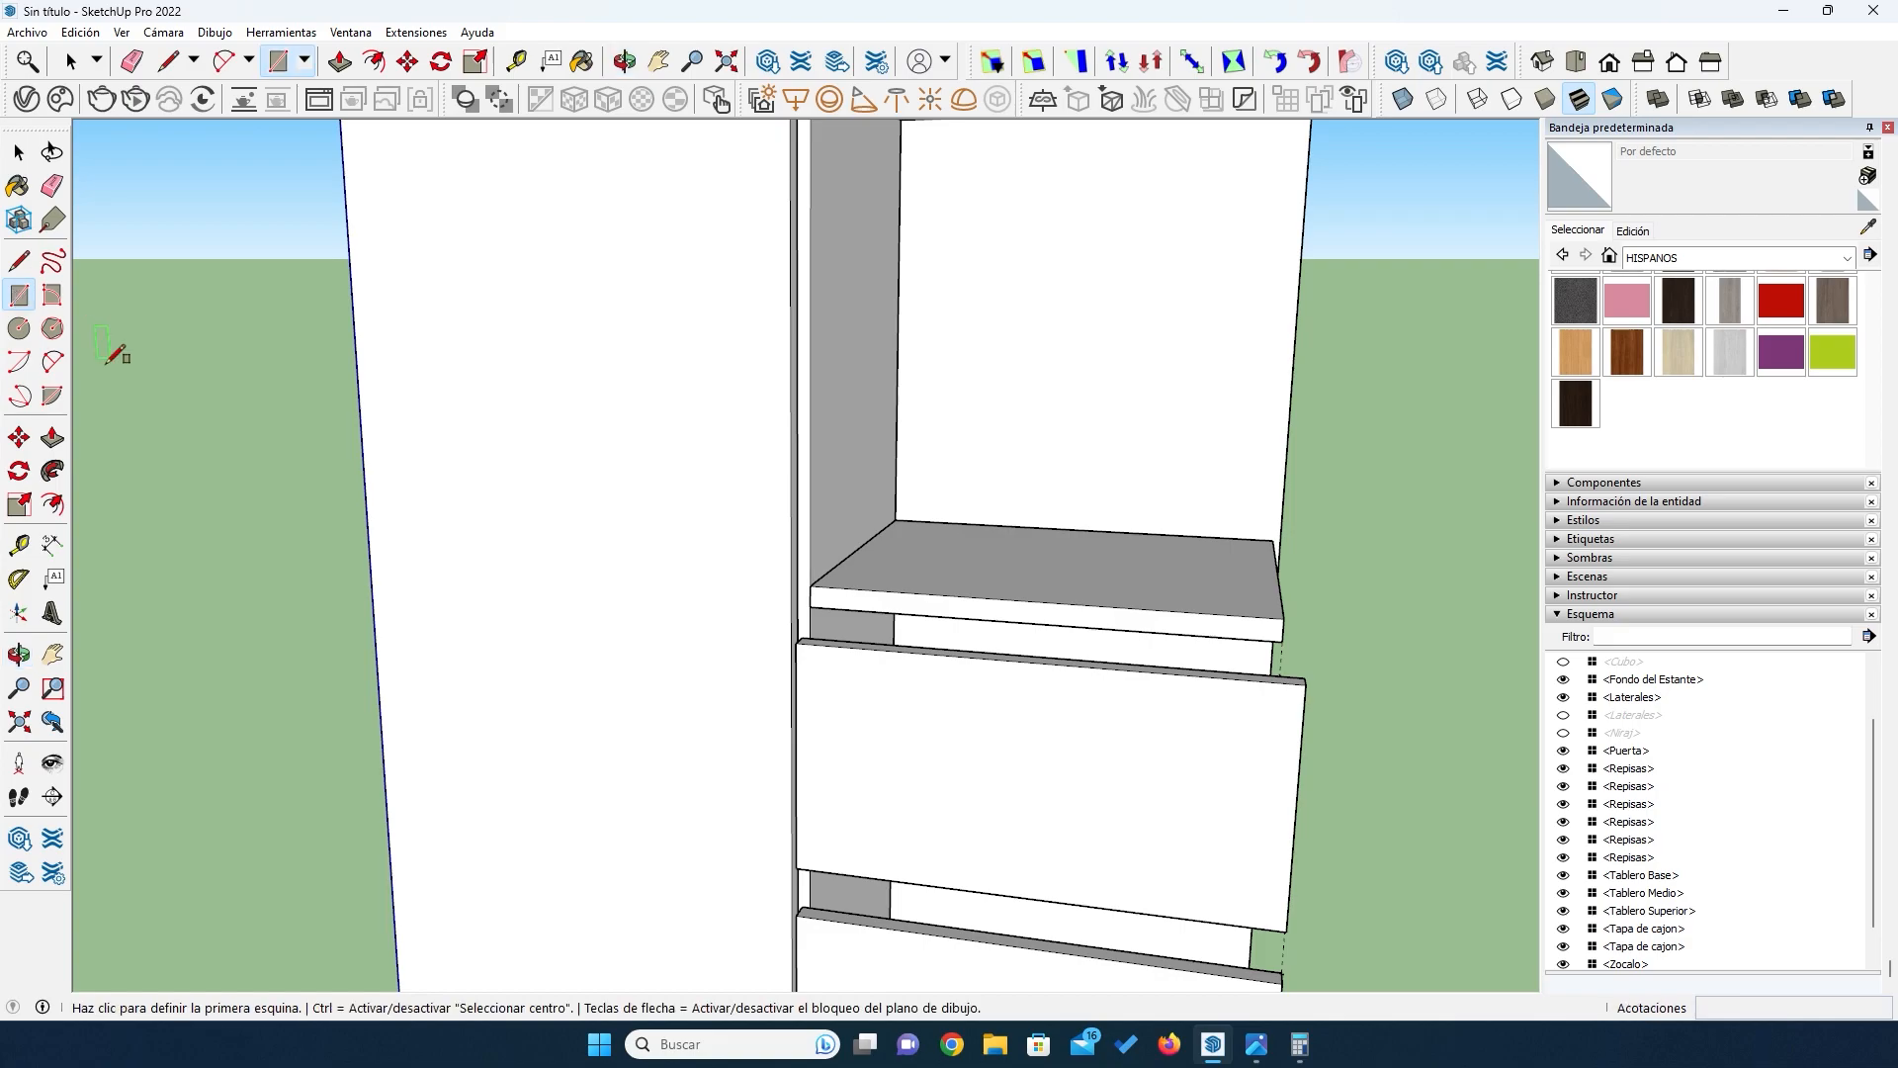
click(811, 583)
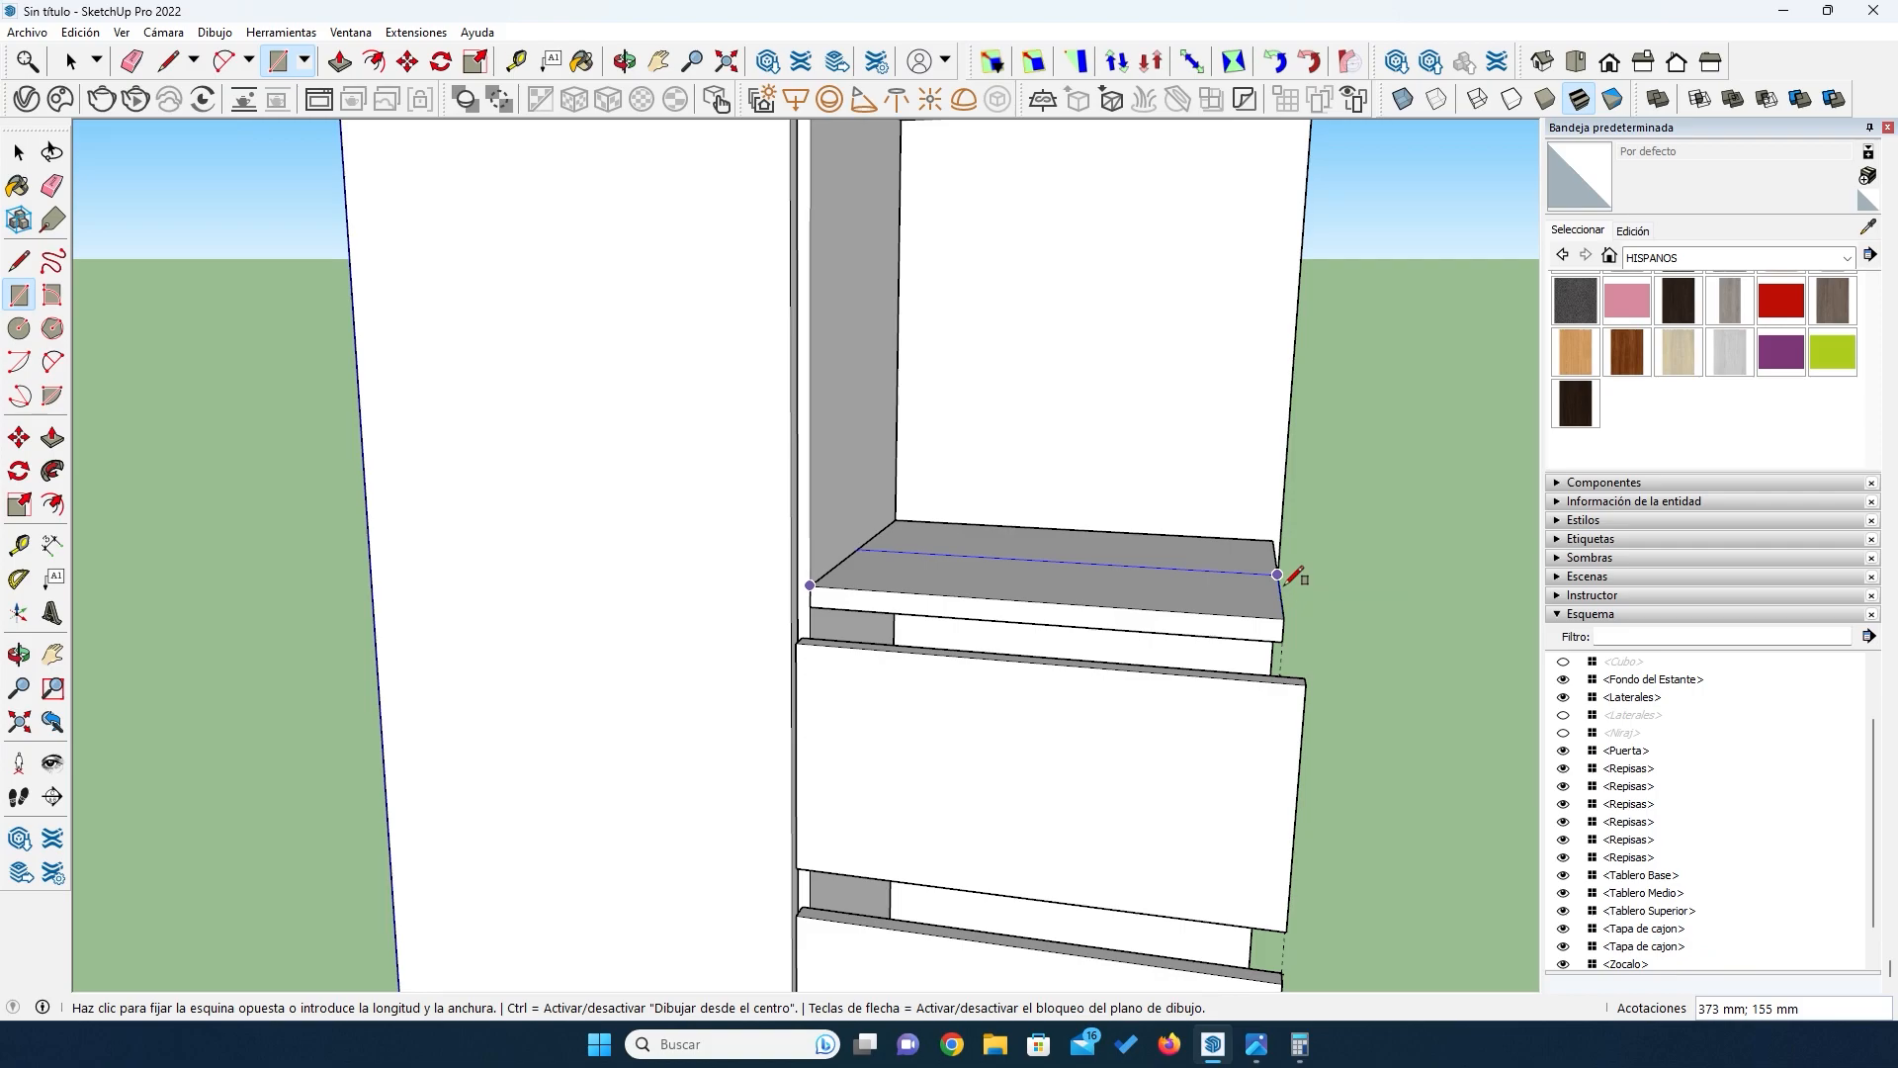
key(Escape)
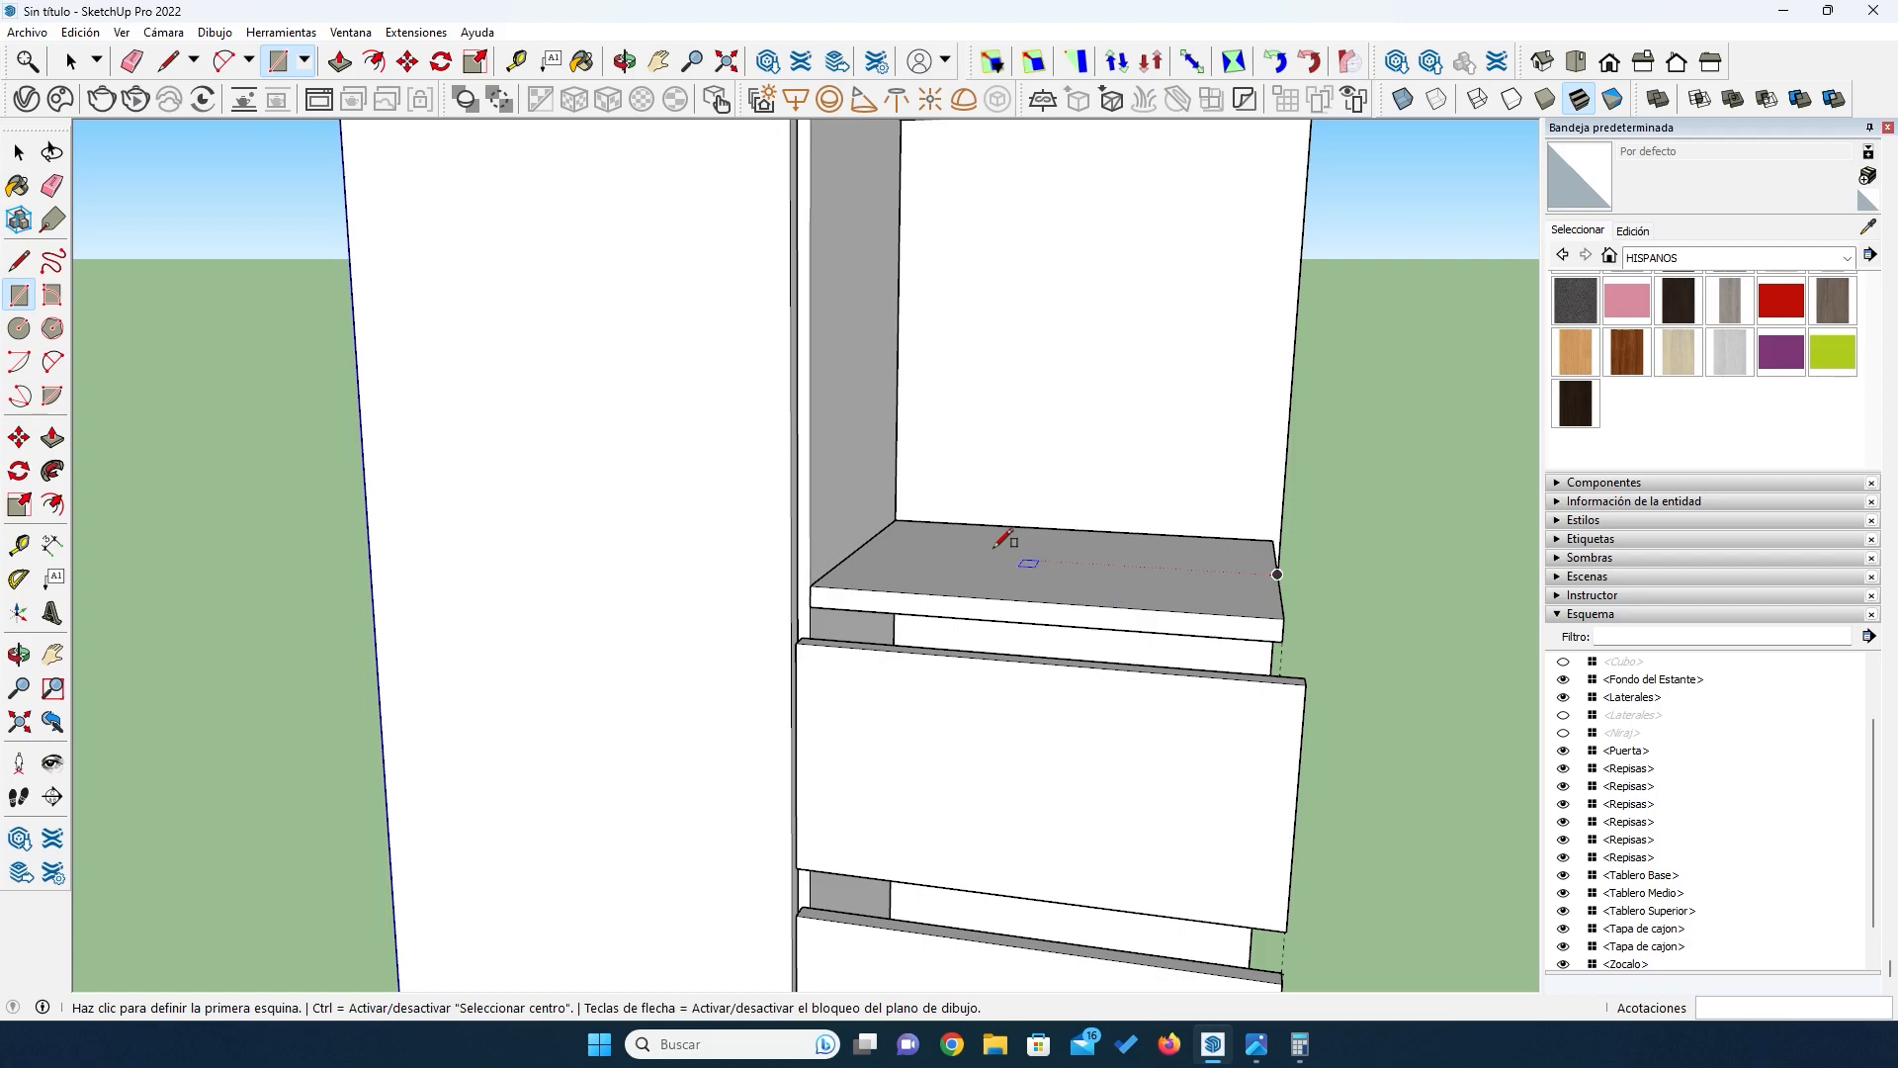
click(810, 606)
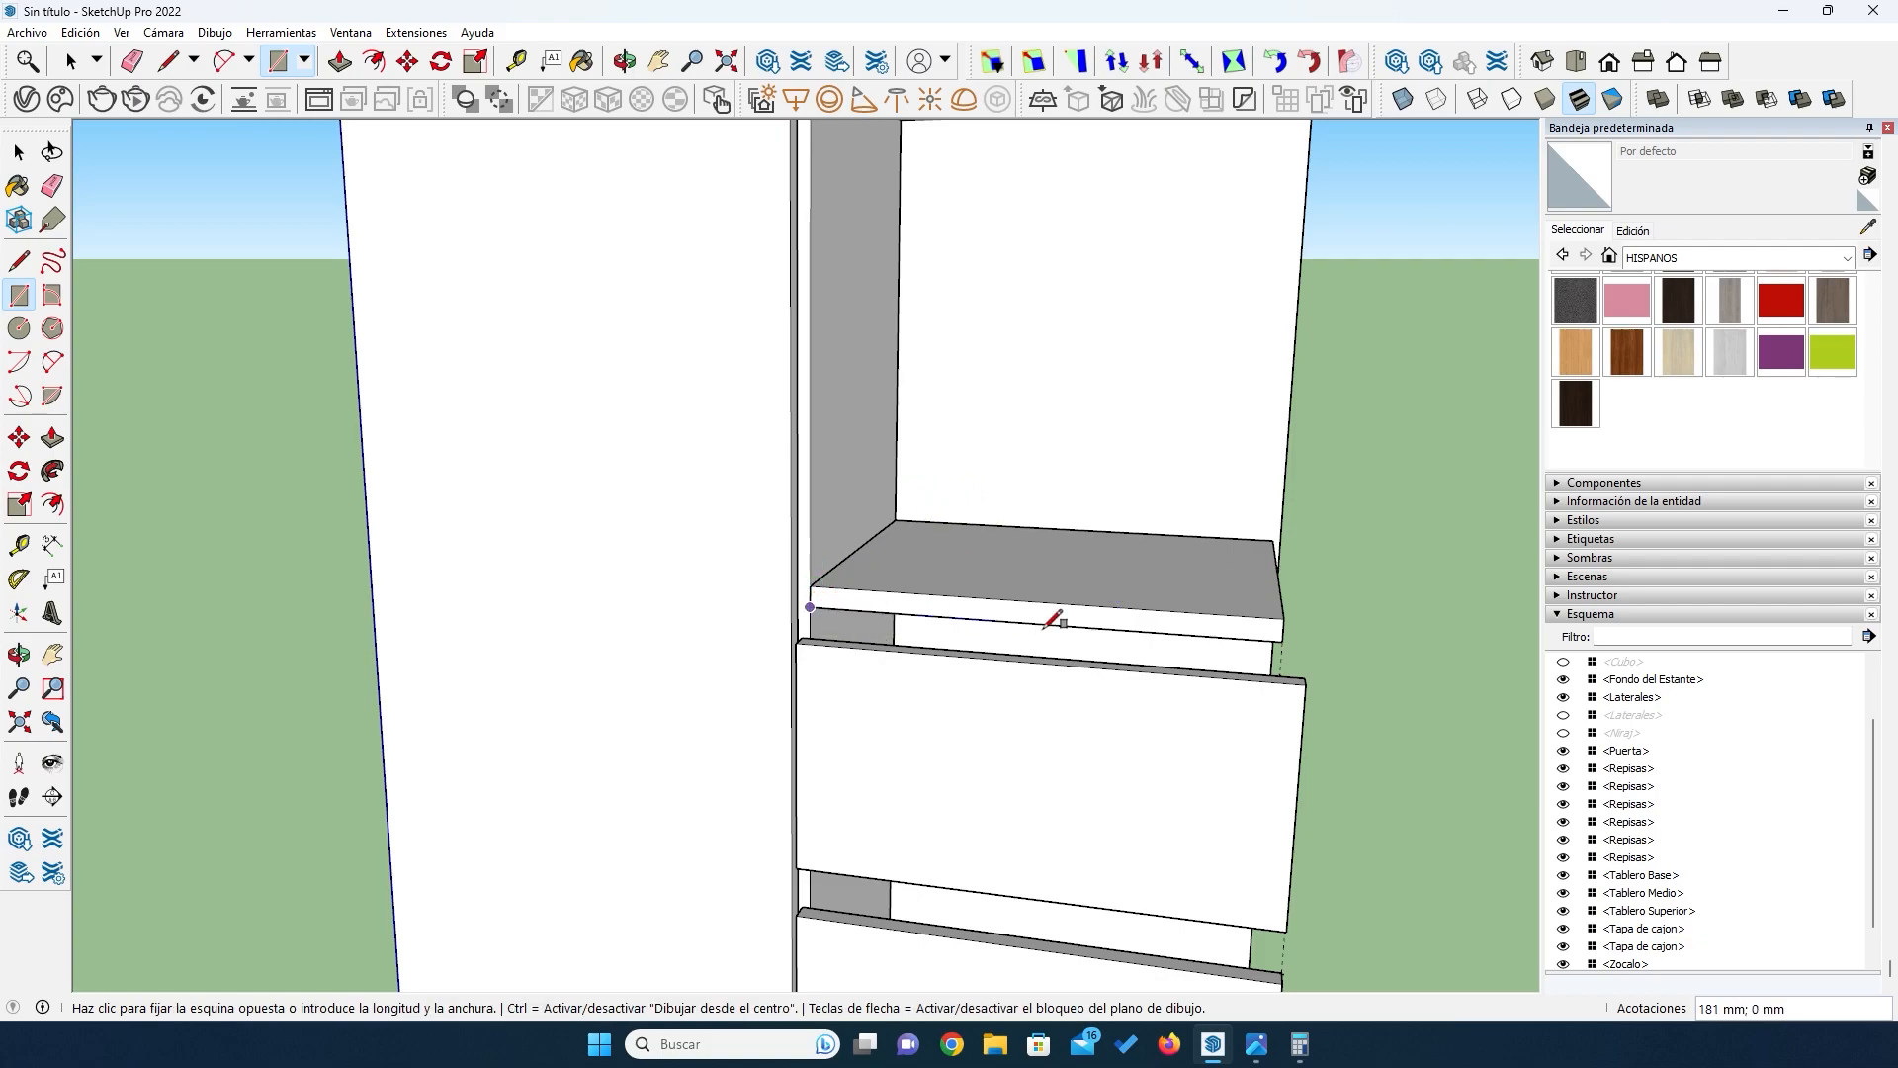
click(1282, 641)
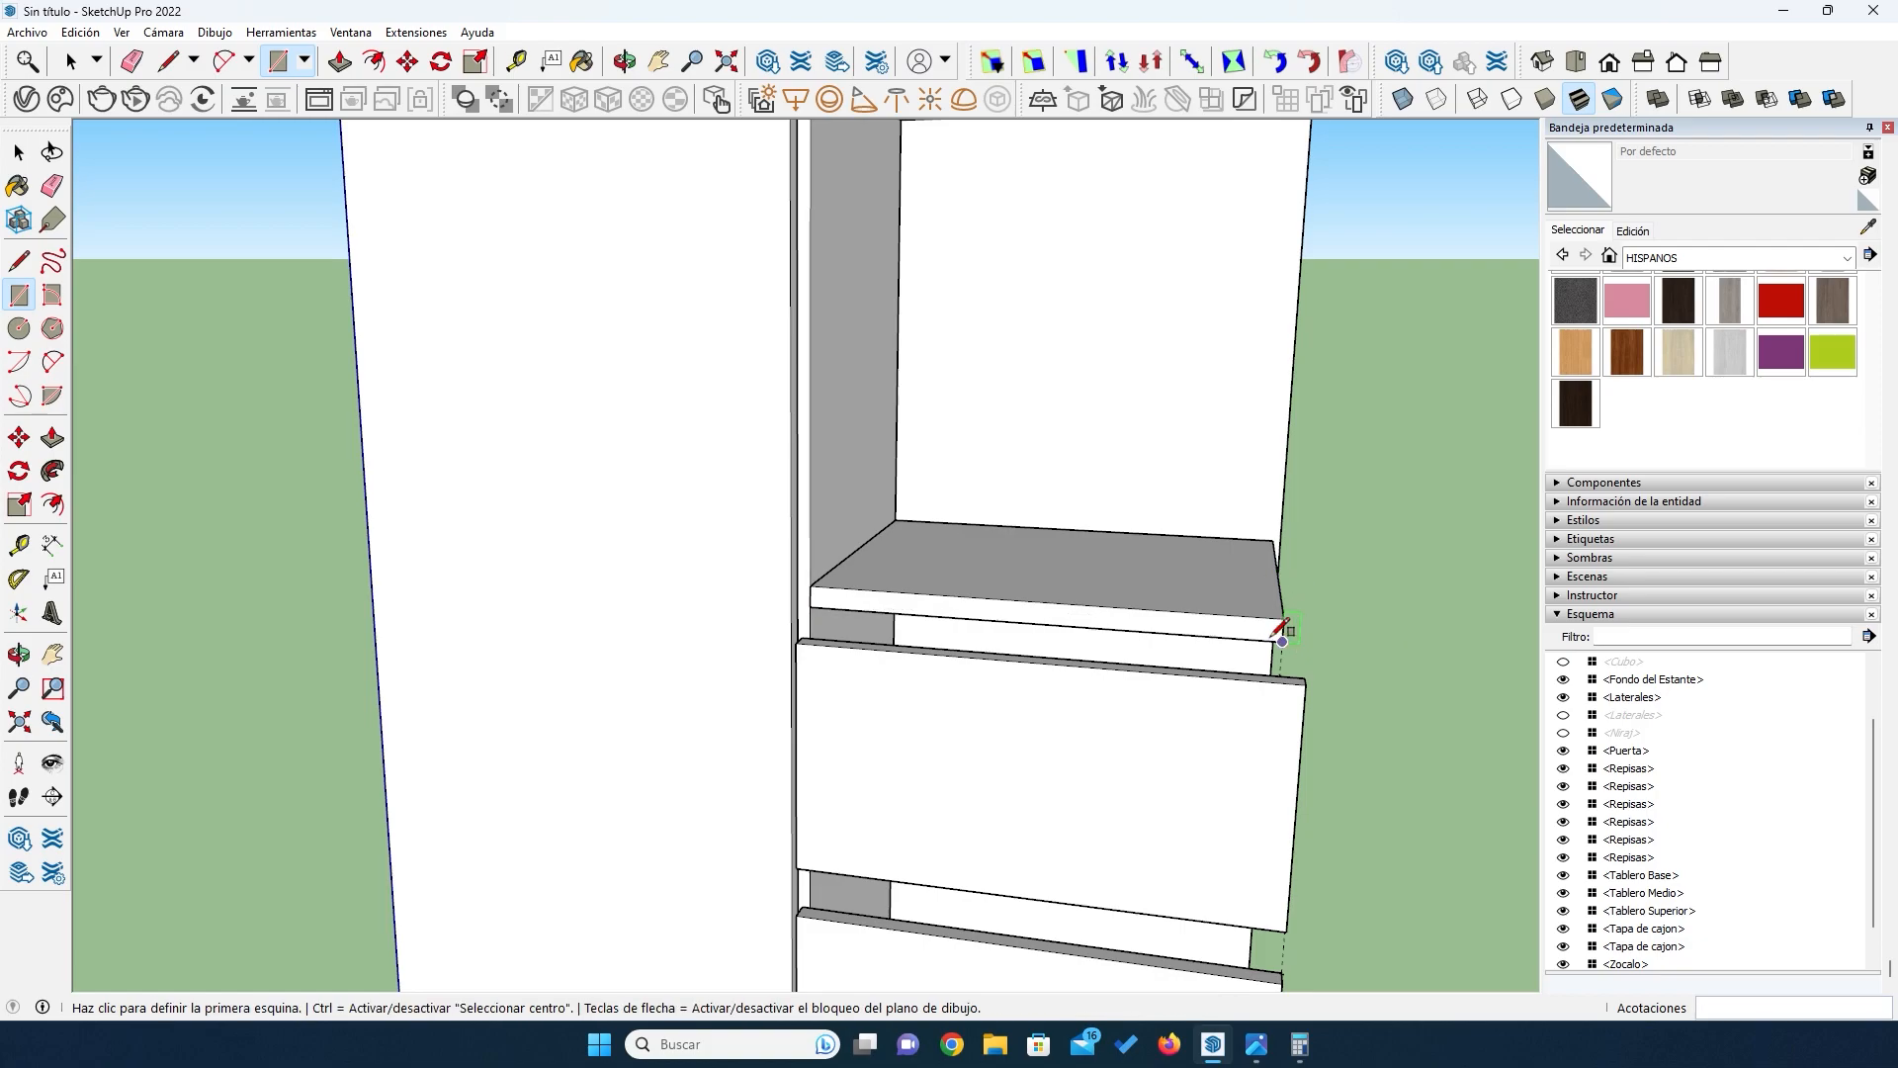
Step: Draw a vertical 373 × 65 mm rectangle across the front of the shelf above the drawers and extrude it into a thin board
click(810, 538)
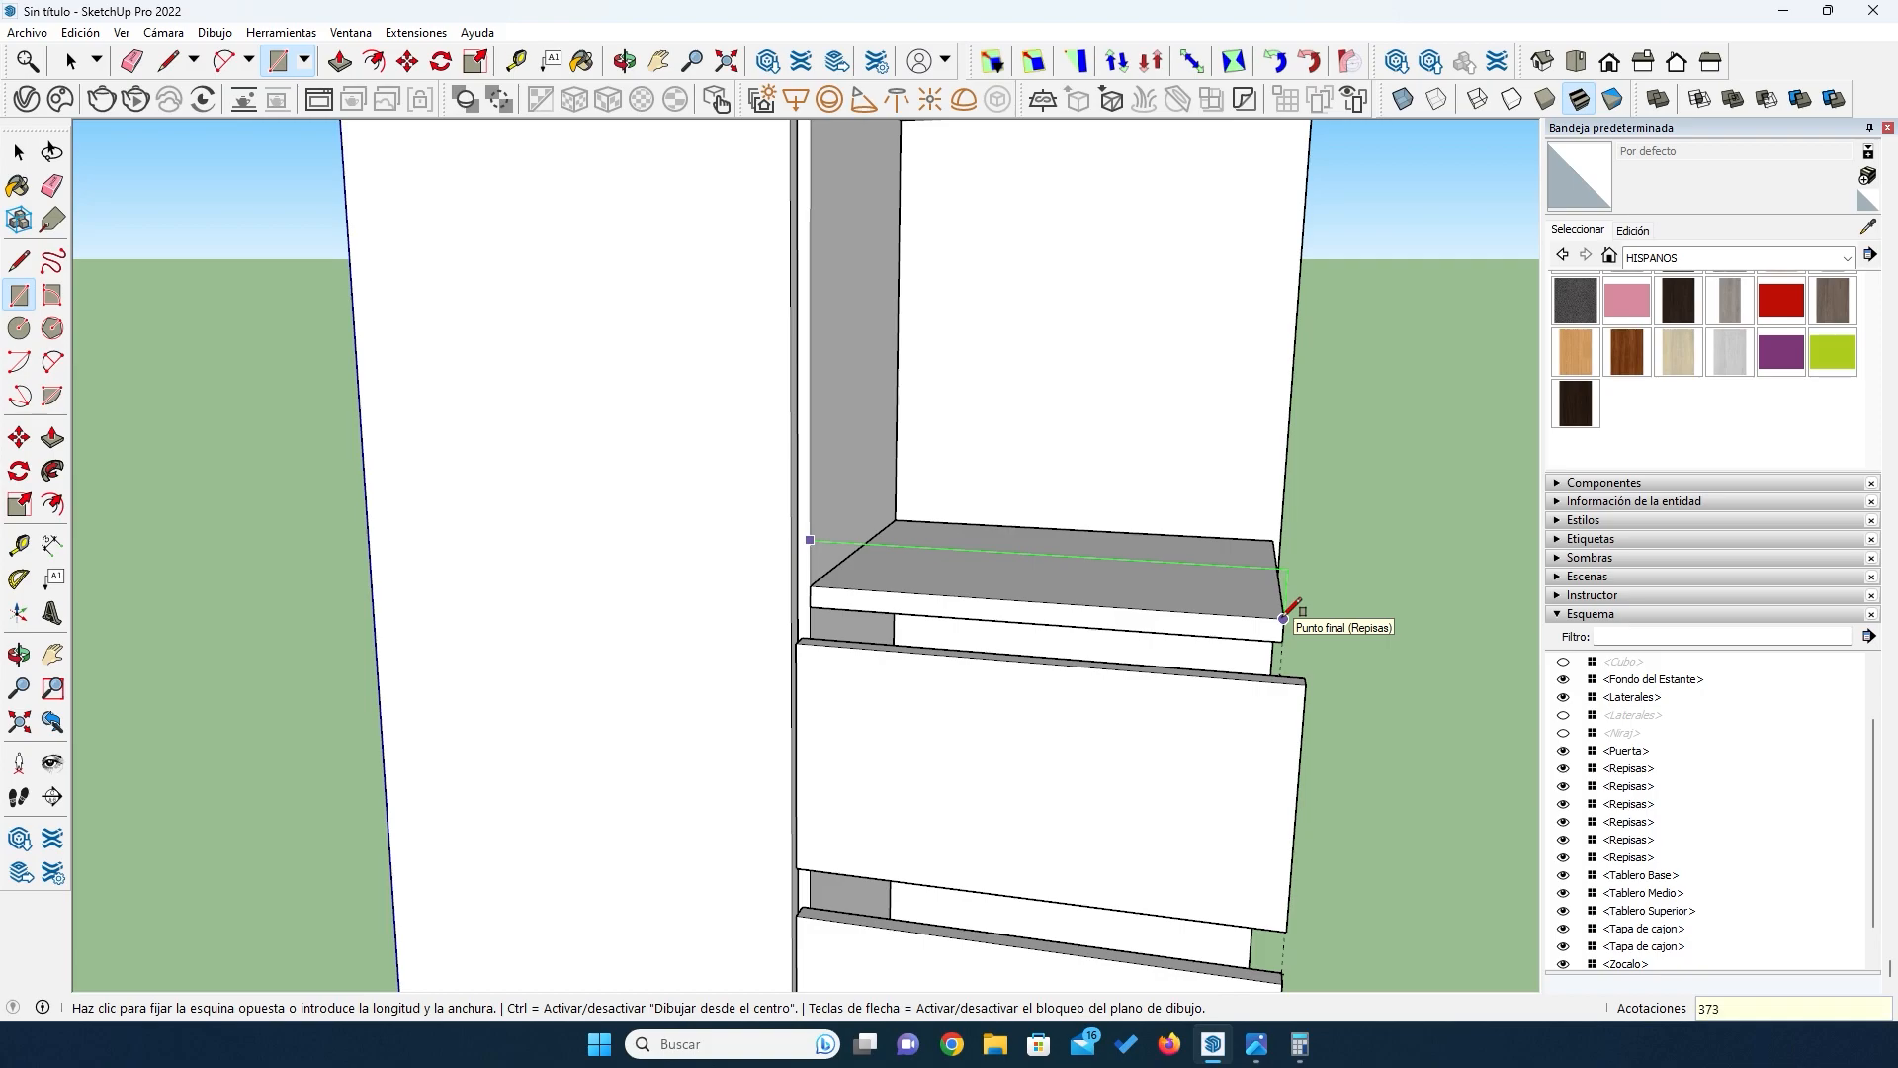
key(shift)
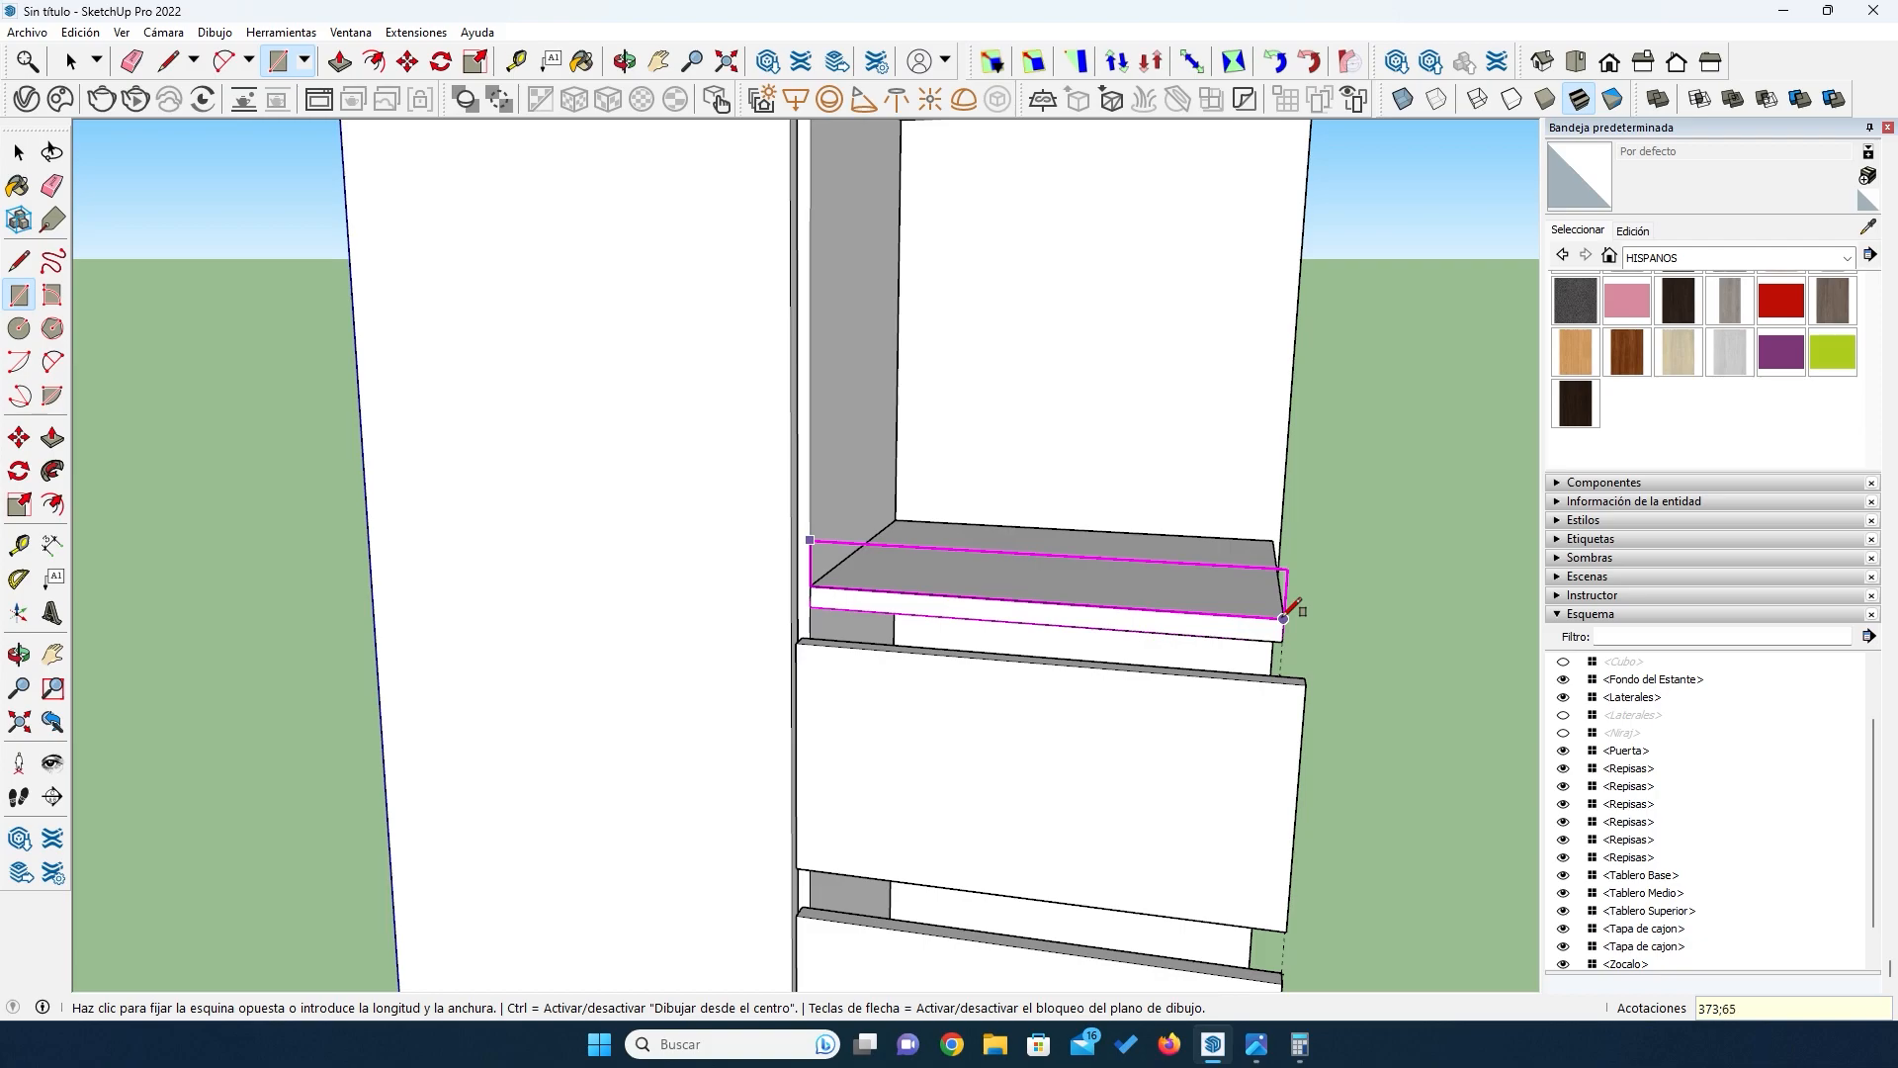
text(5)
key(Return)
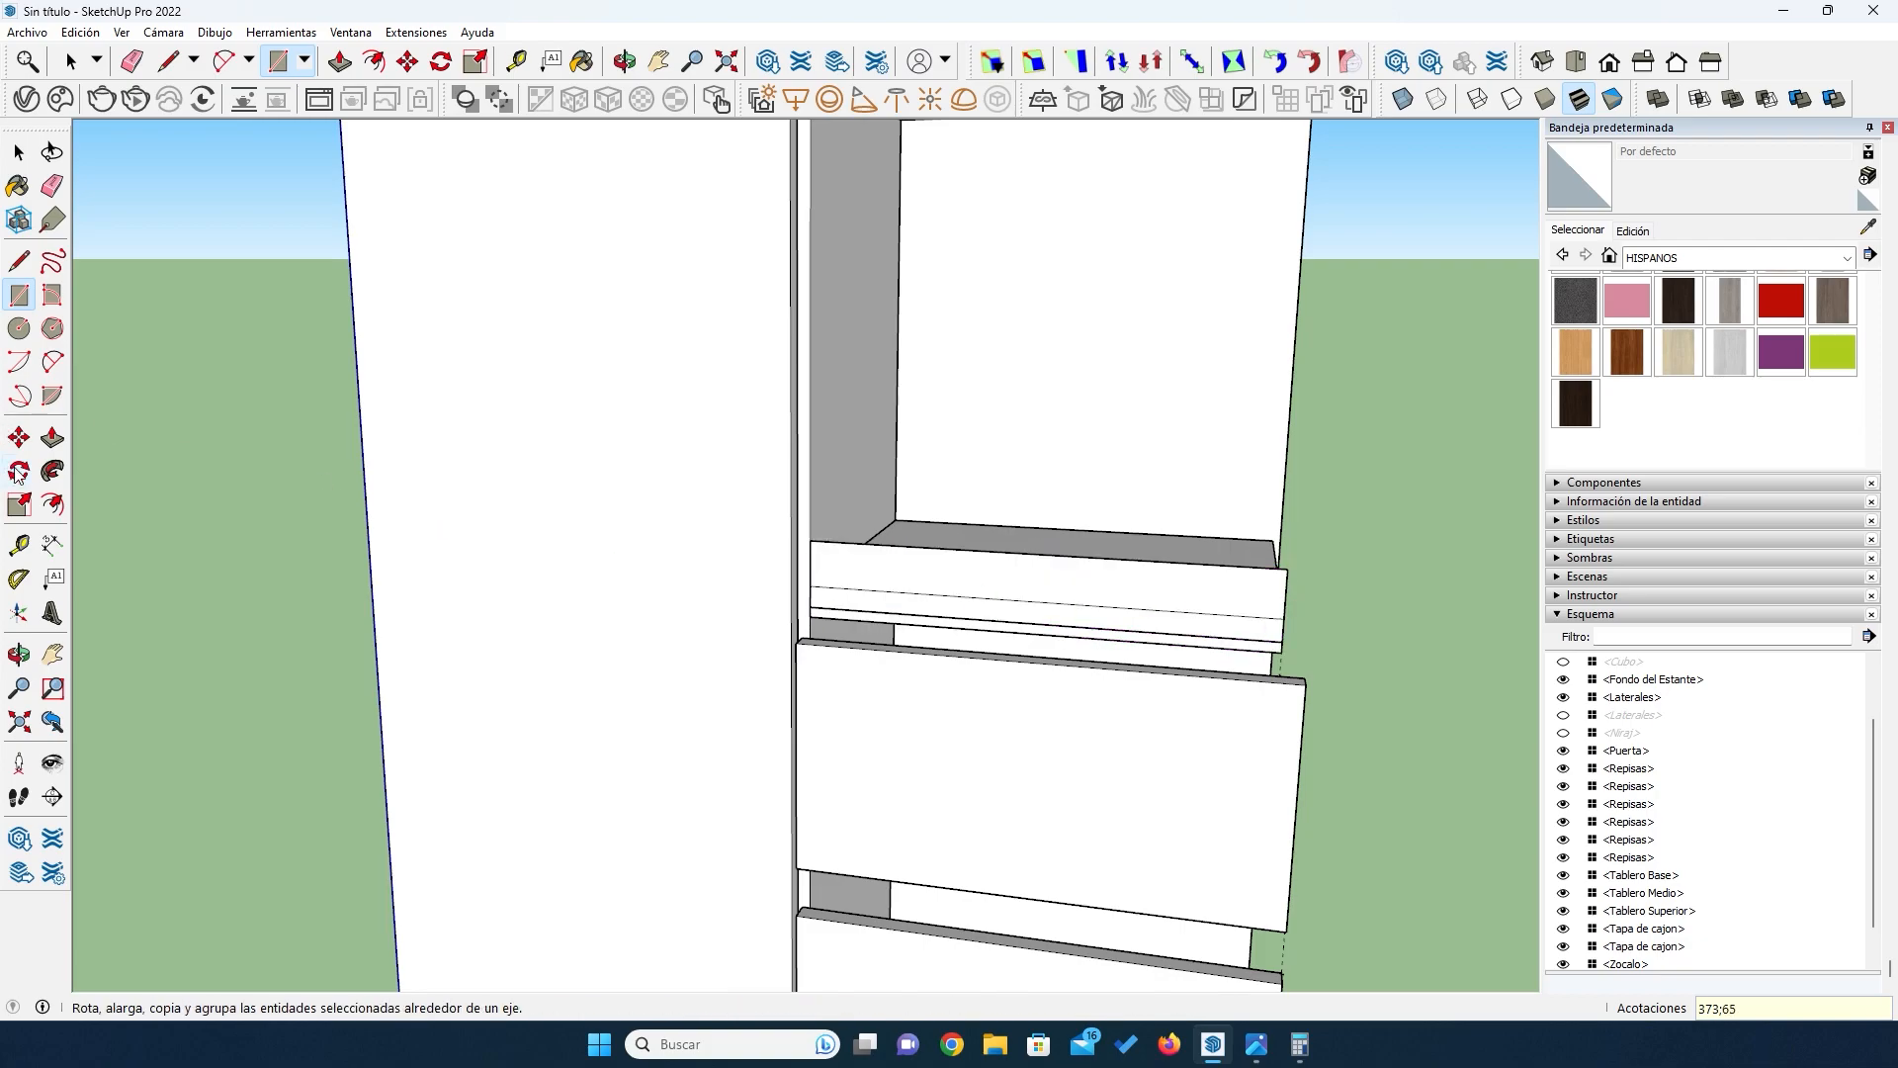
click(47, 444)
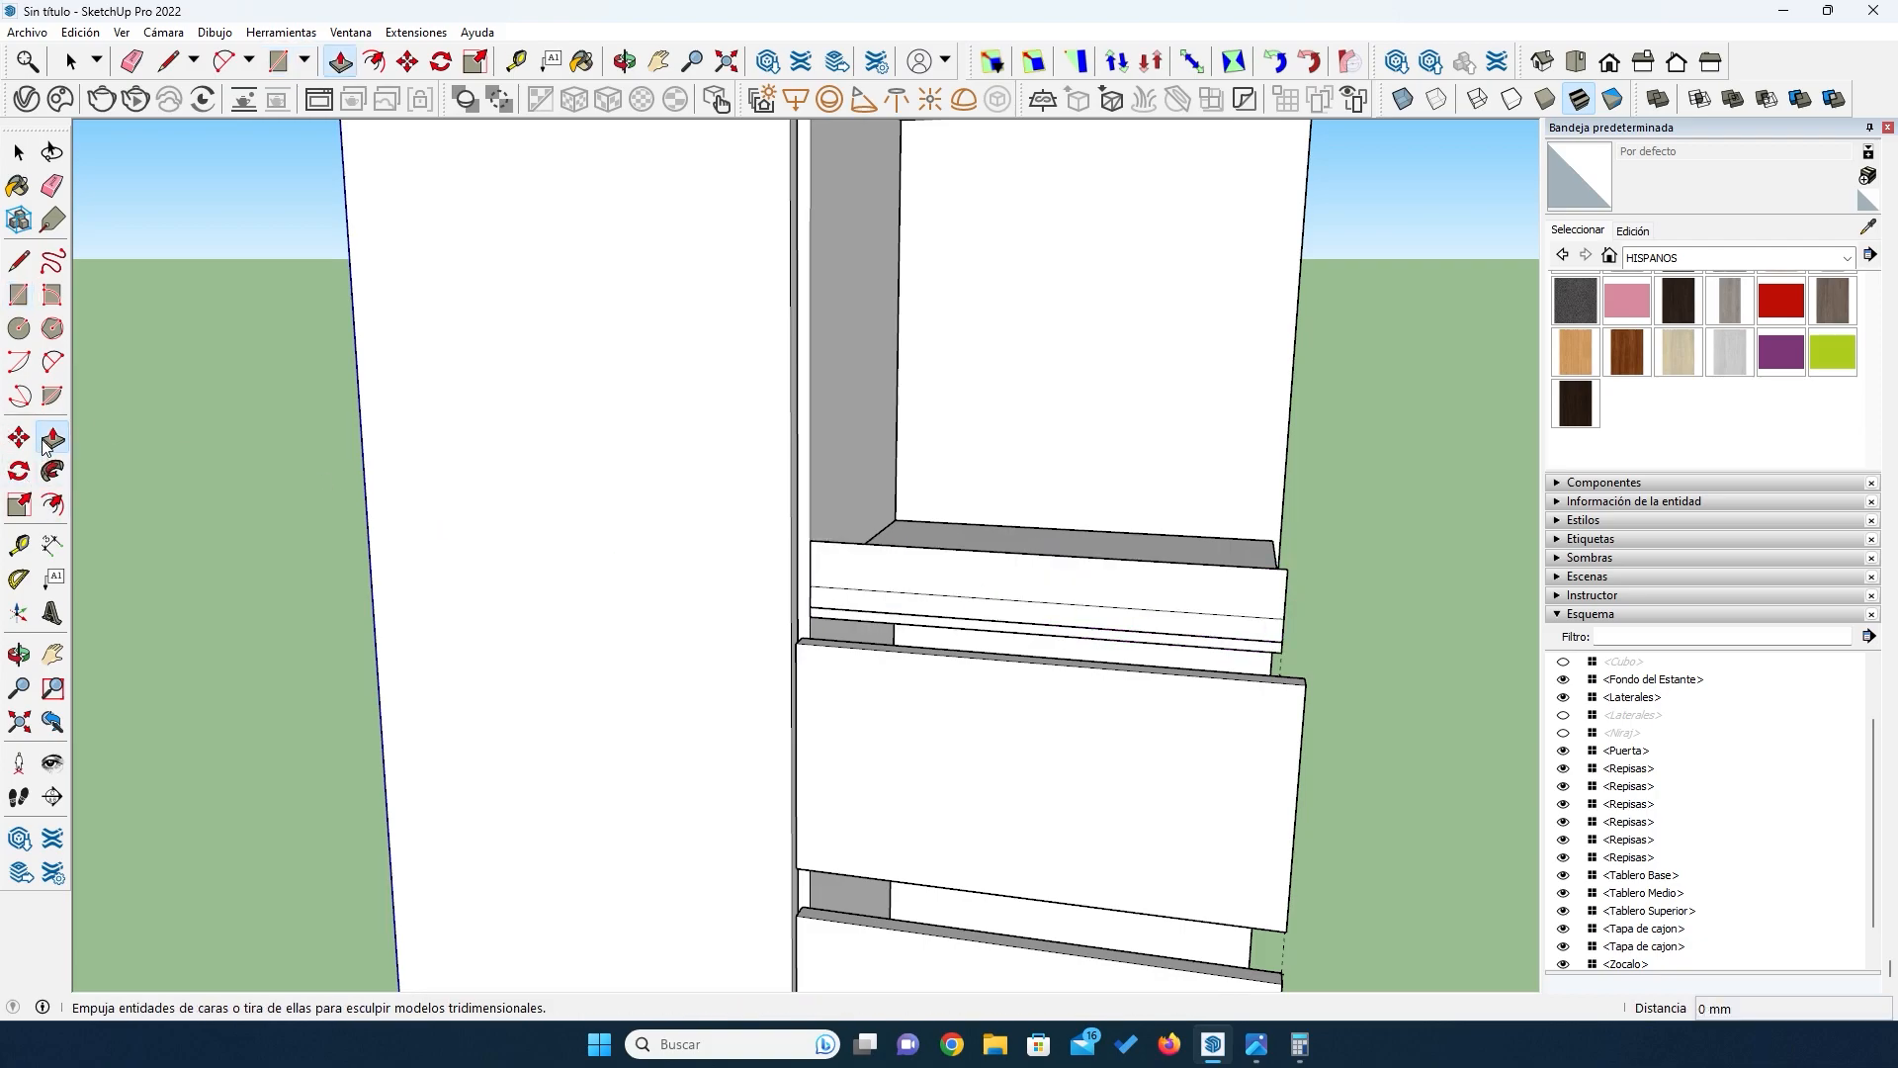
click(891, 558)
click(905, 553)
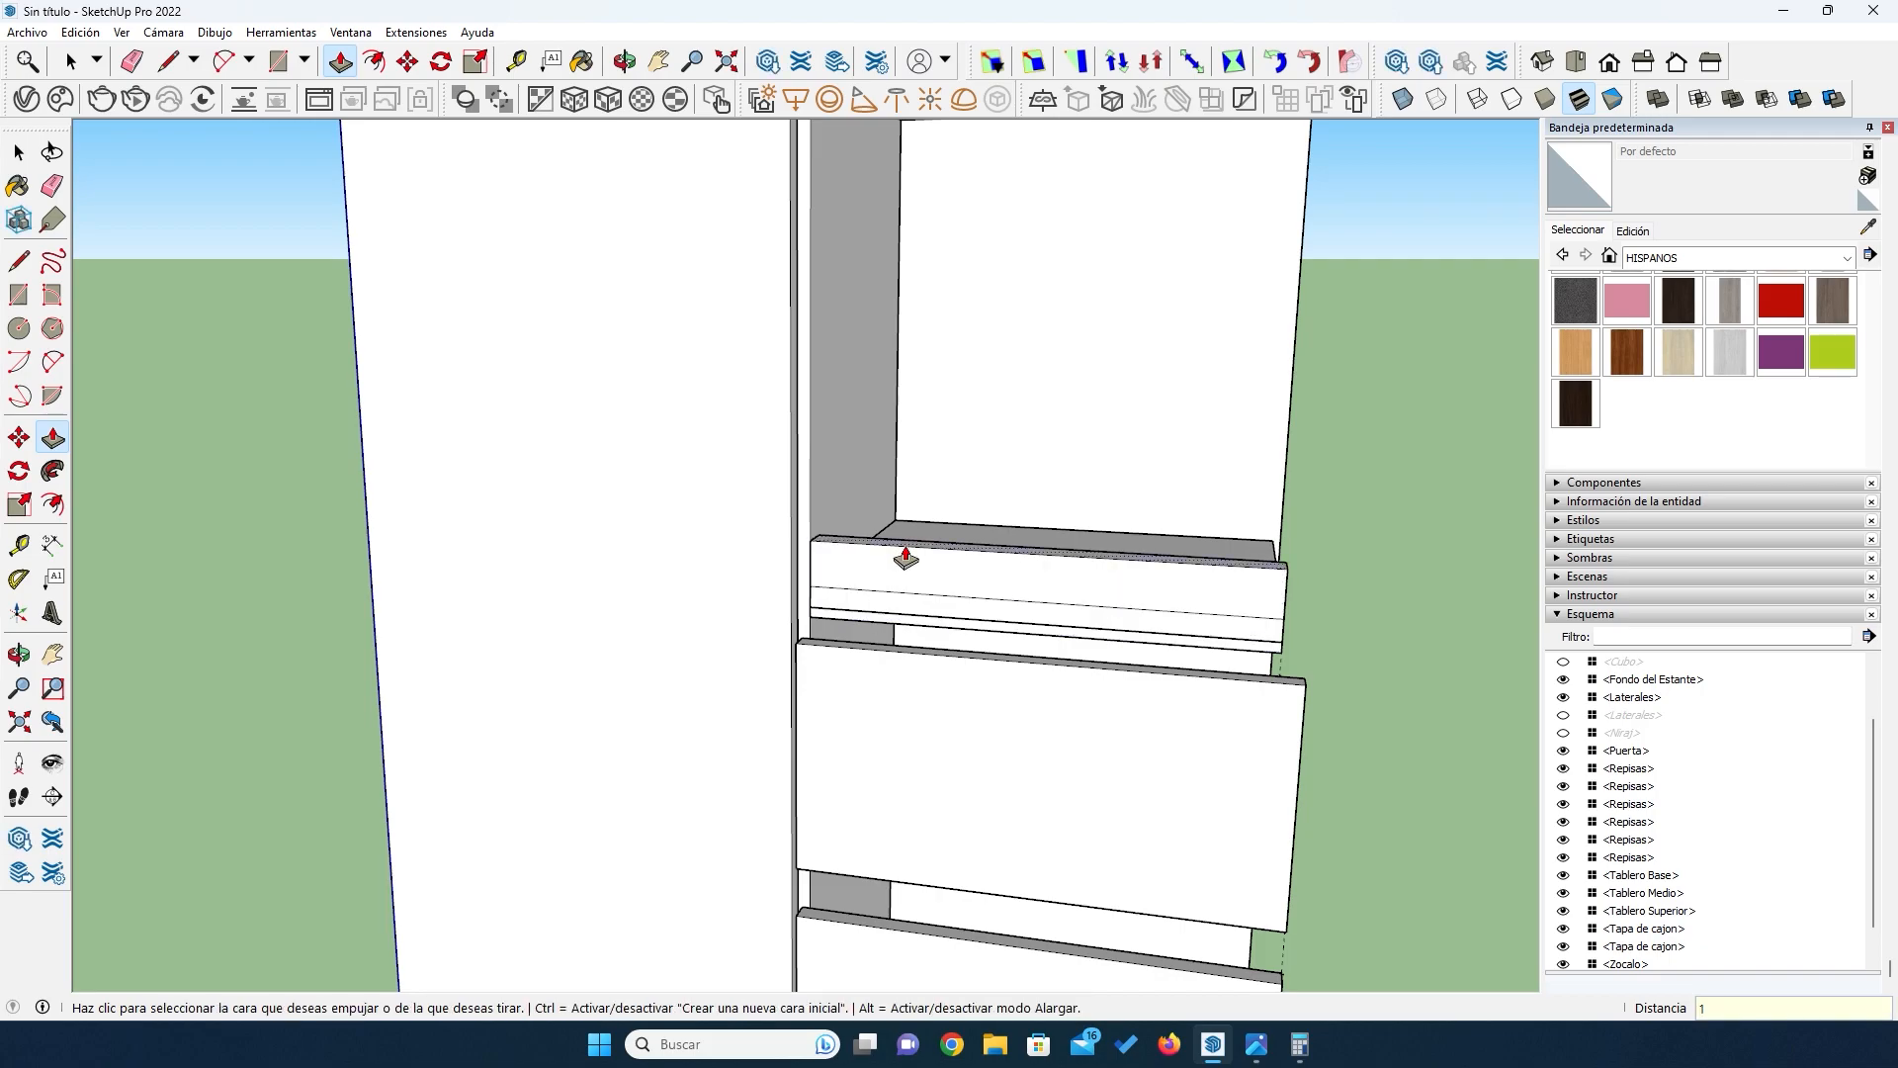
Step: Turn the new board into a component with the definition name Separador
key(space)
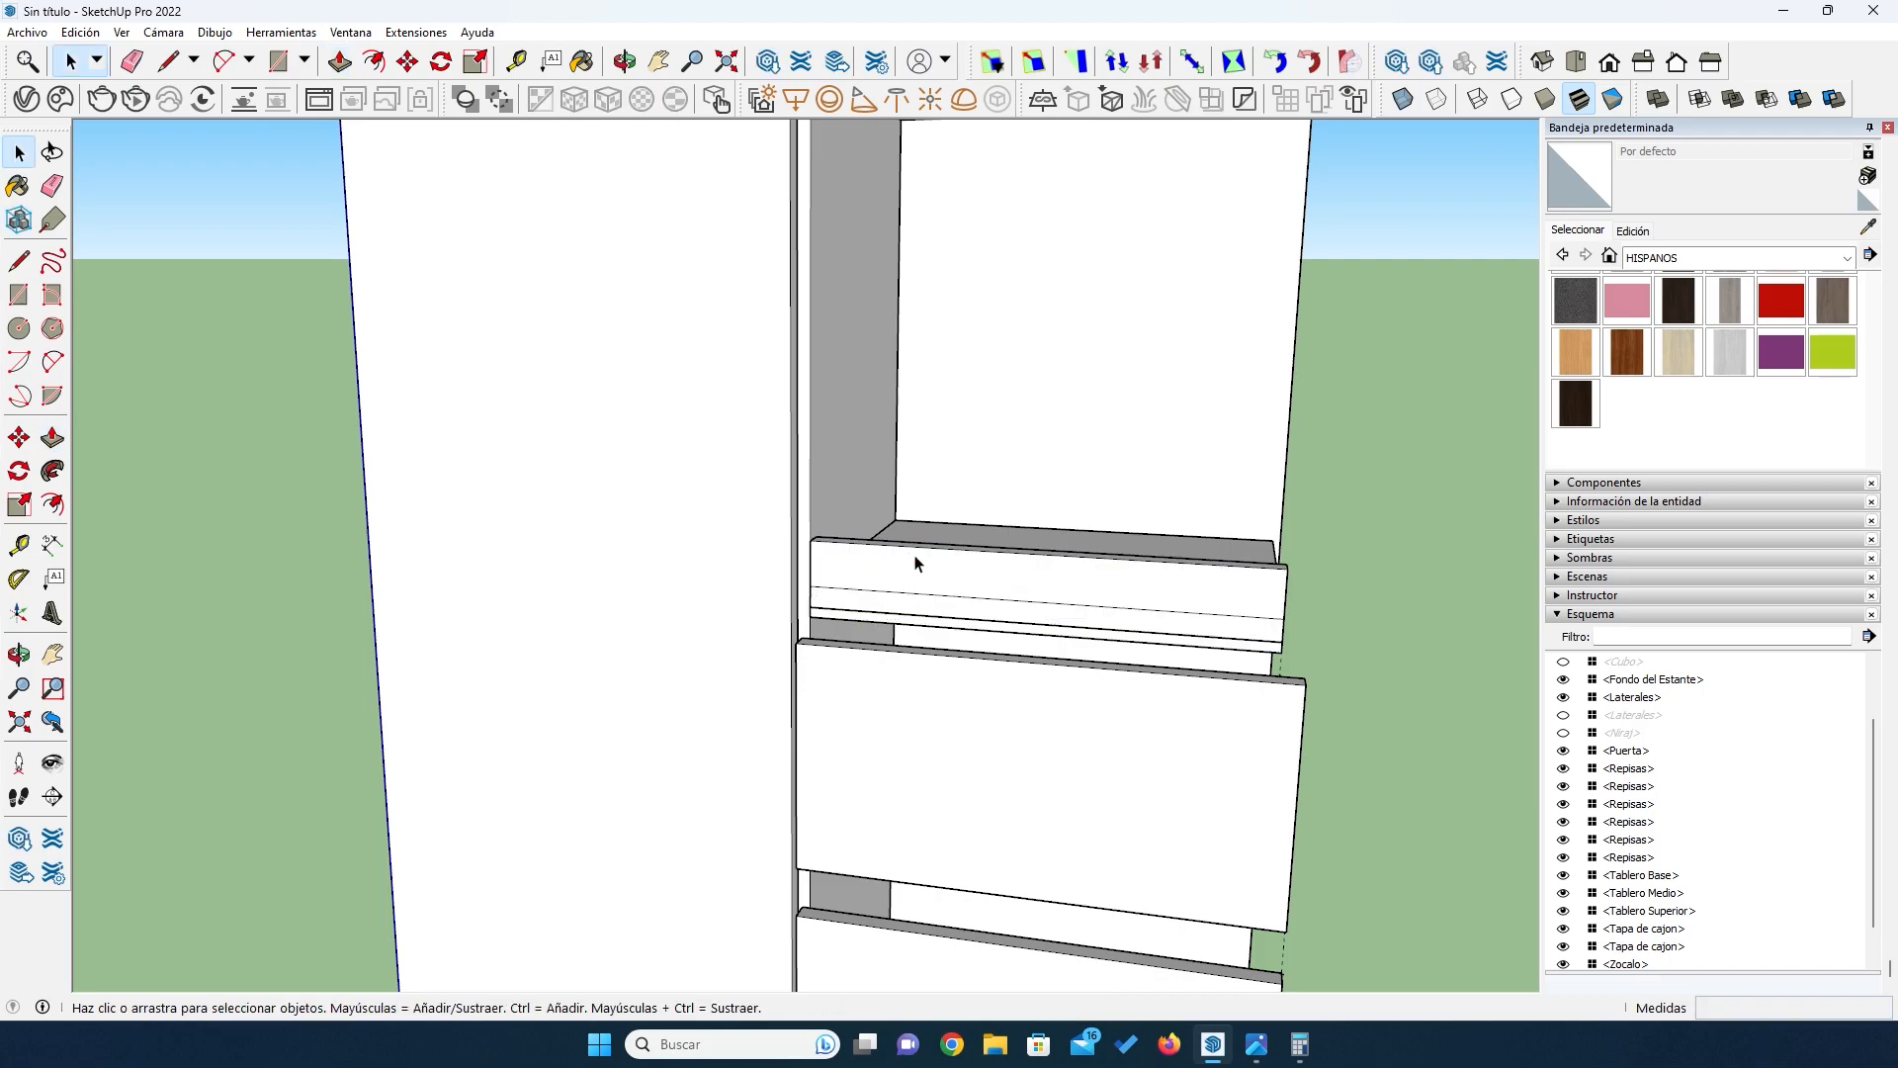
click(914, 562)
right_click(914, 565)
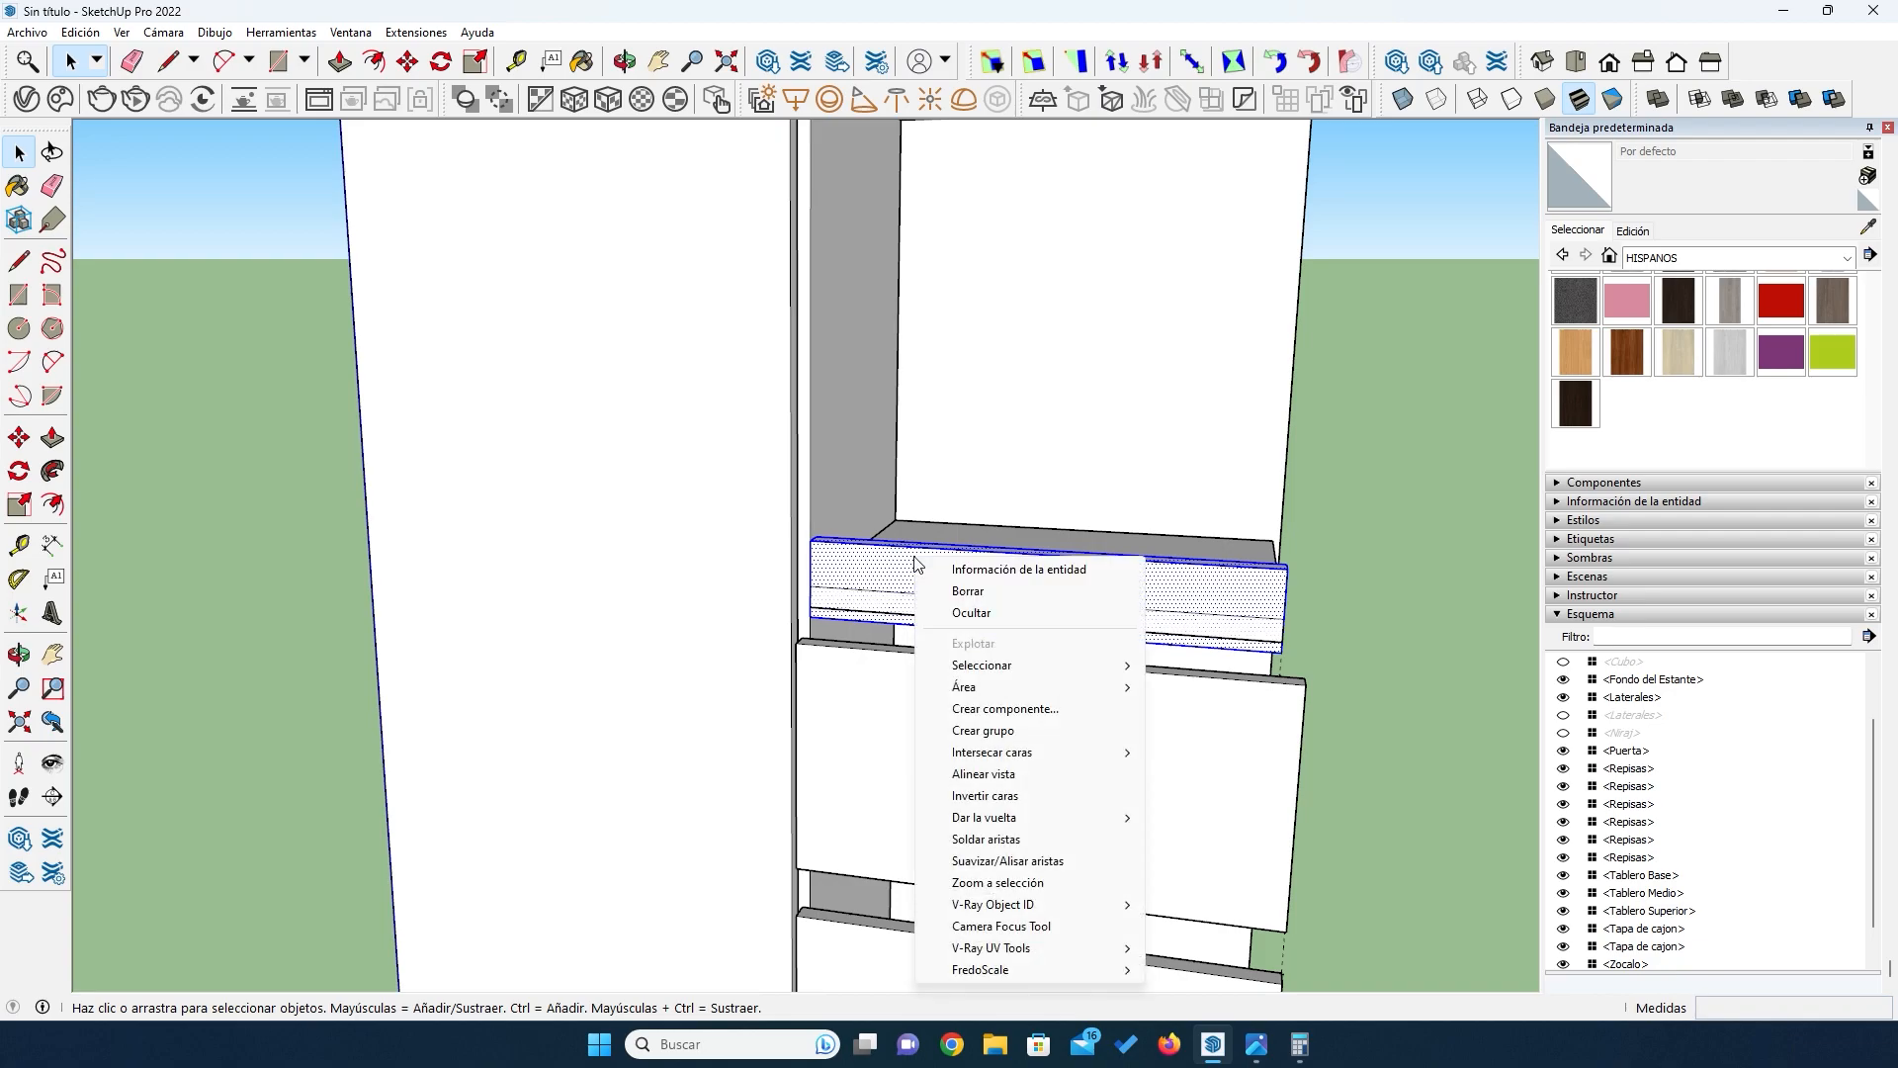
click(973, 709)
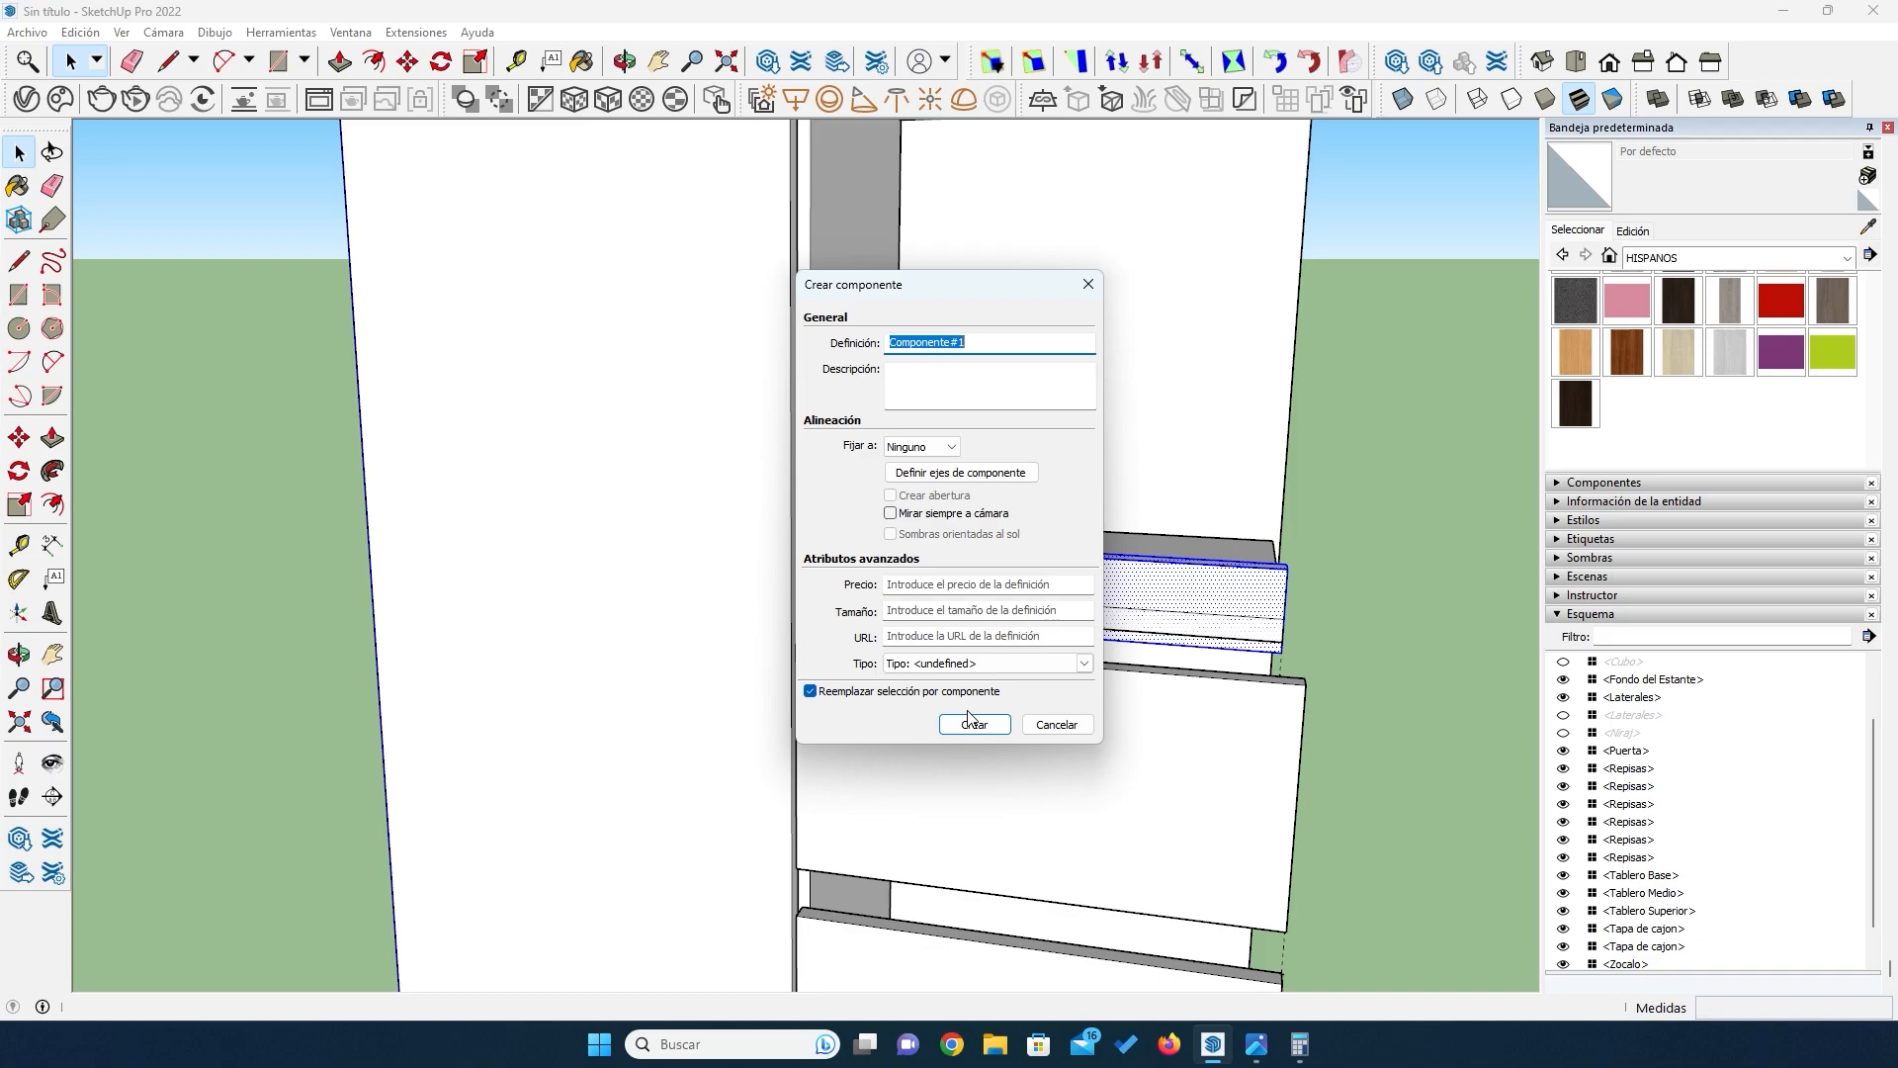
text(Separador)
click(964, 726)
Step: Lower the Separador so its upper front corner meets the lower front corner of the shelf above the drawers
middle_drag(900, 786, 499, 563)
middle_drag(863, 758, 743, 716)
middle_drag(535, 561, 784, 602)
click(18, 438)
click(696, 517)
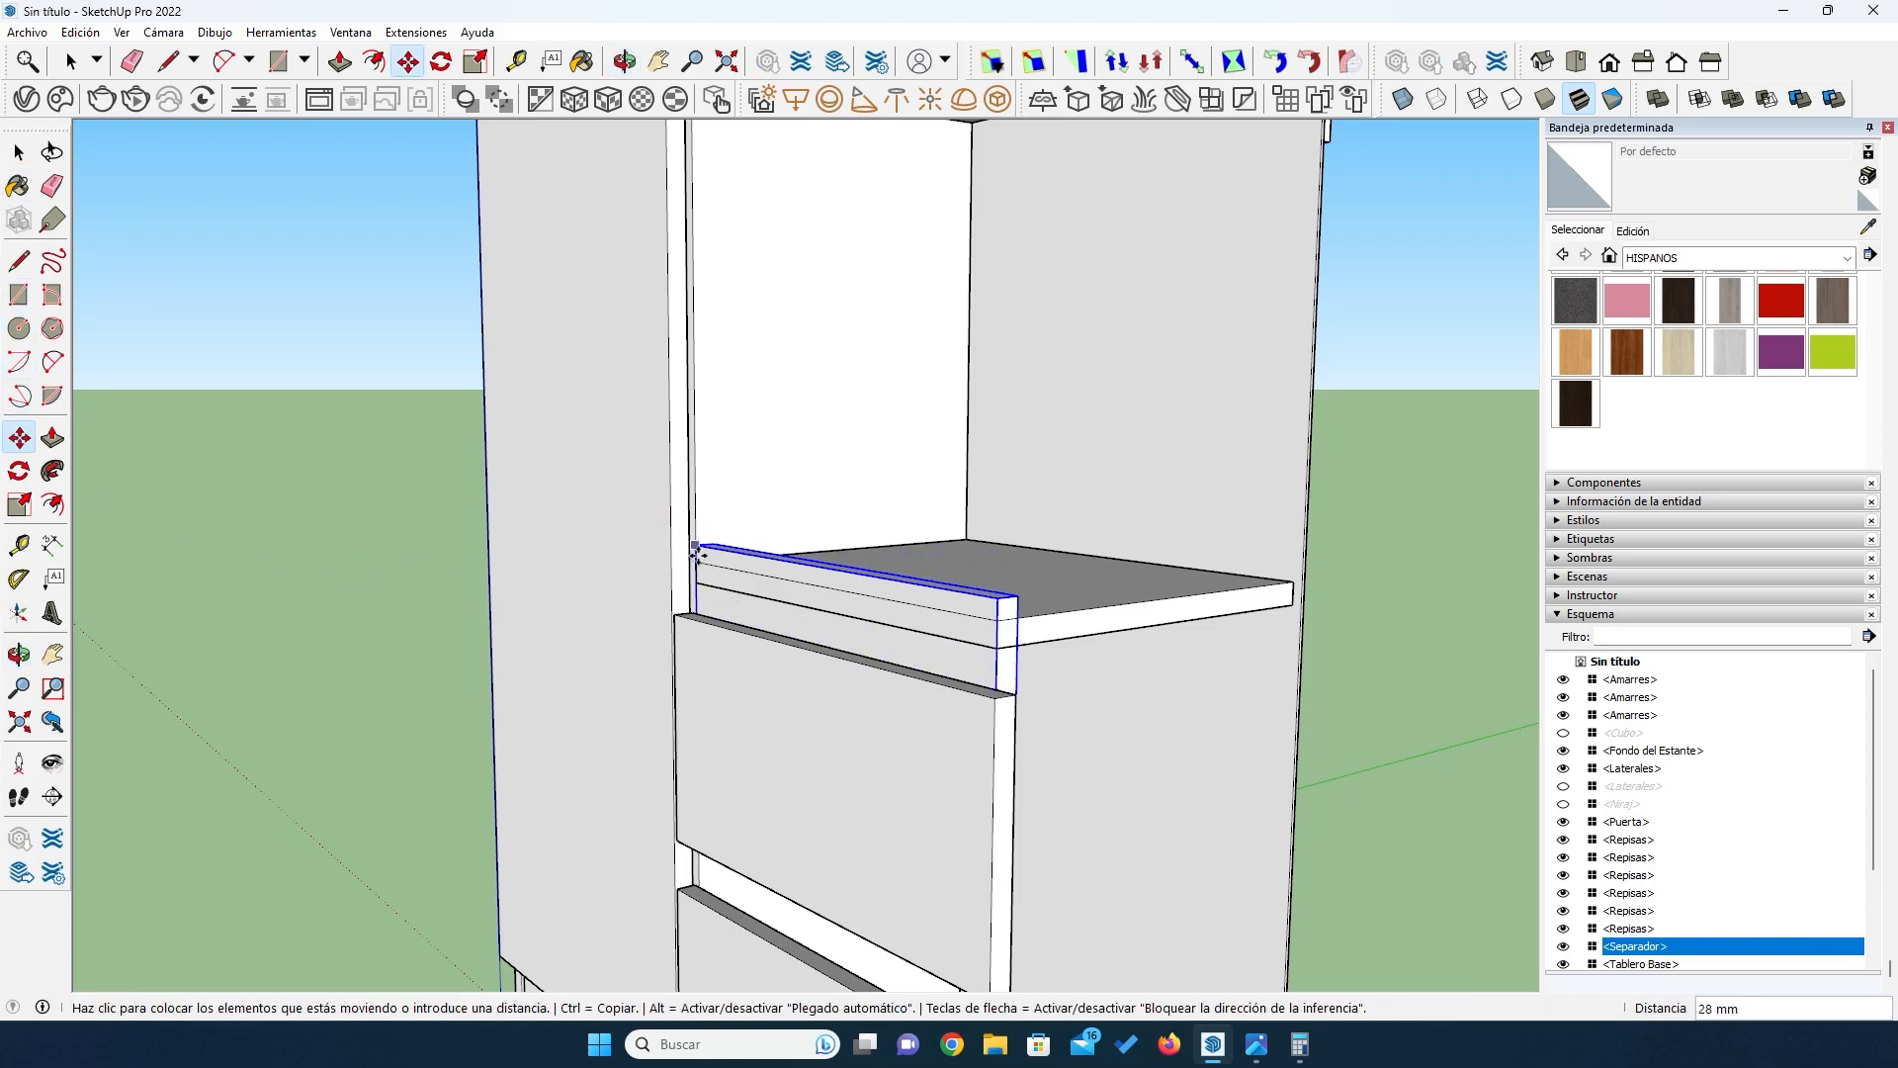
click(701, 589)
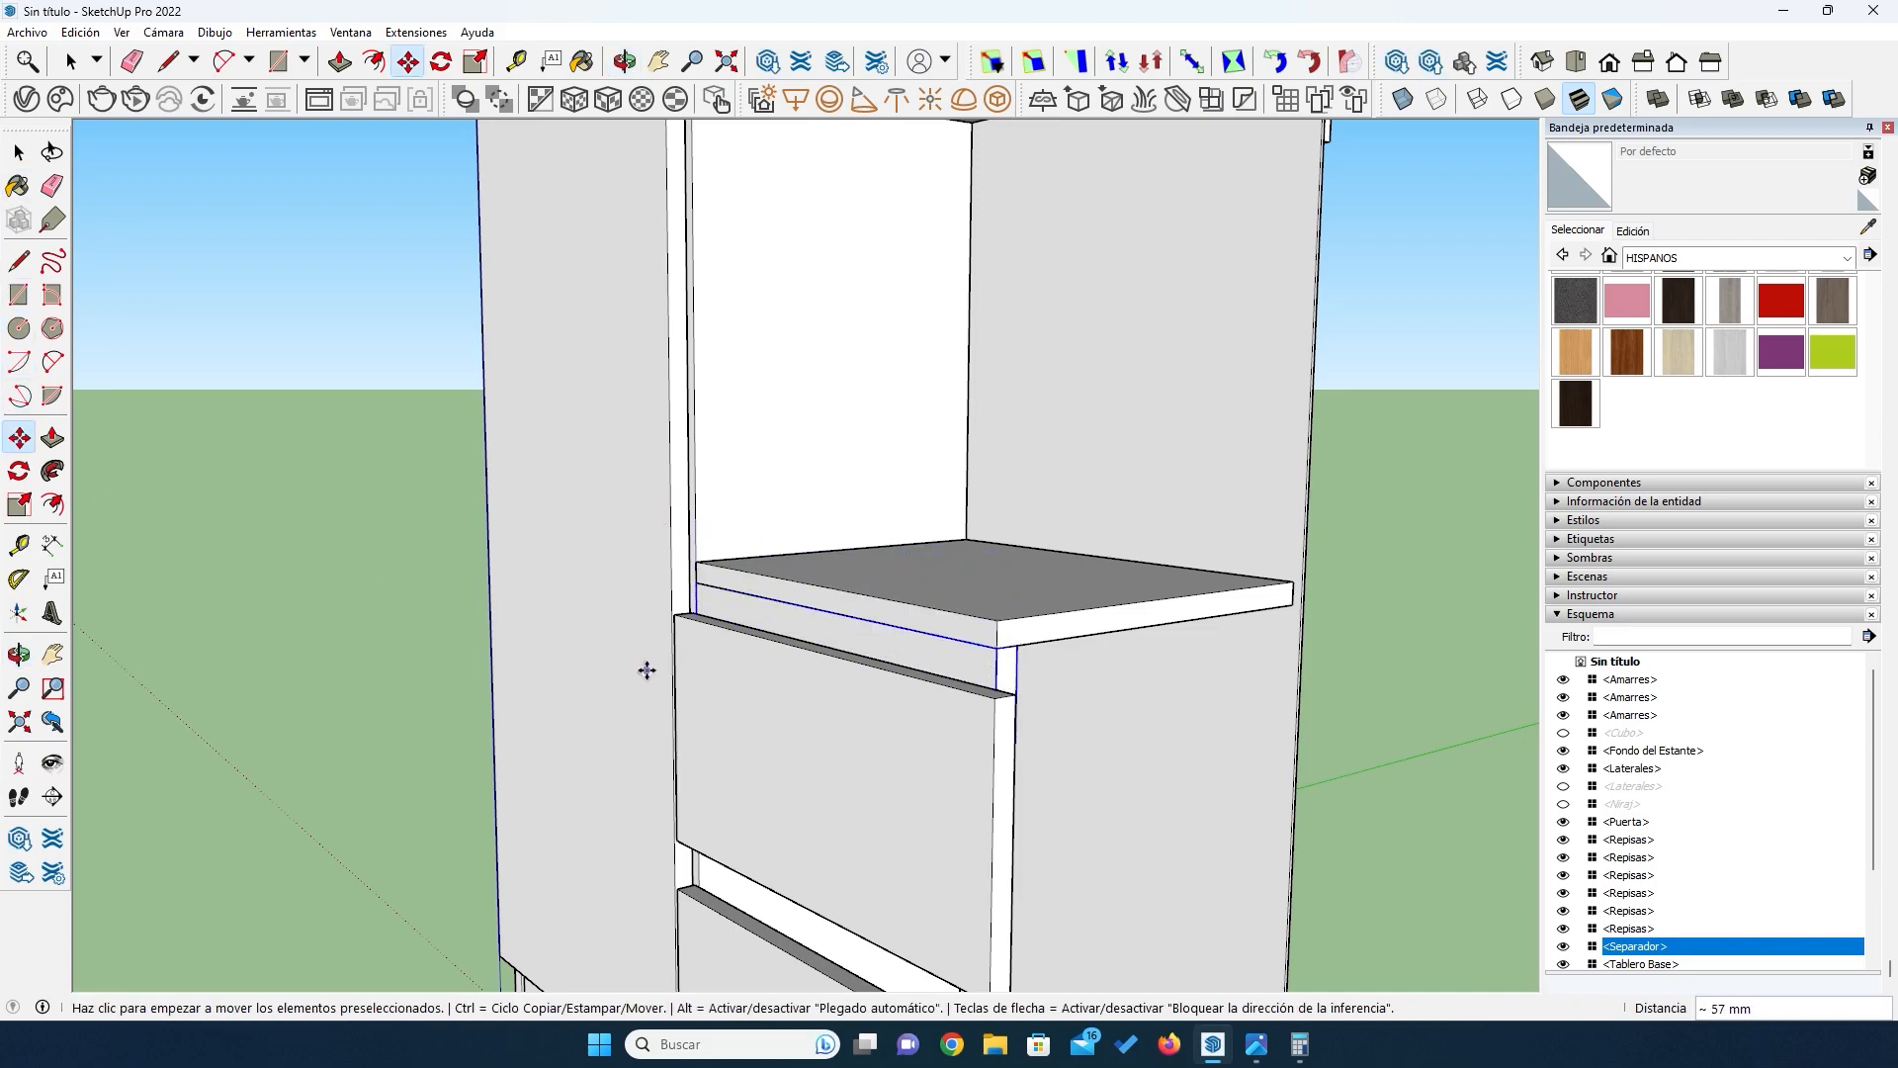
Step: Move the Separador 10 mm into the cabinet, setting it back from the shelf's front edge
middle_drag(701, 854, 1127, 756)
scroll(1038, 597, up, 2)
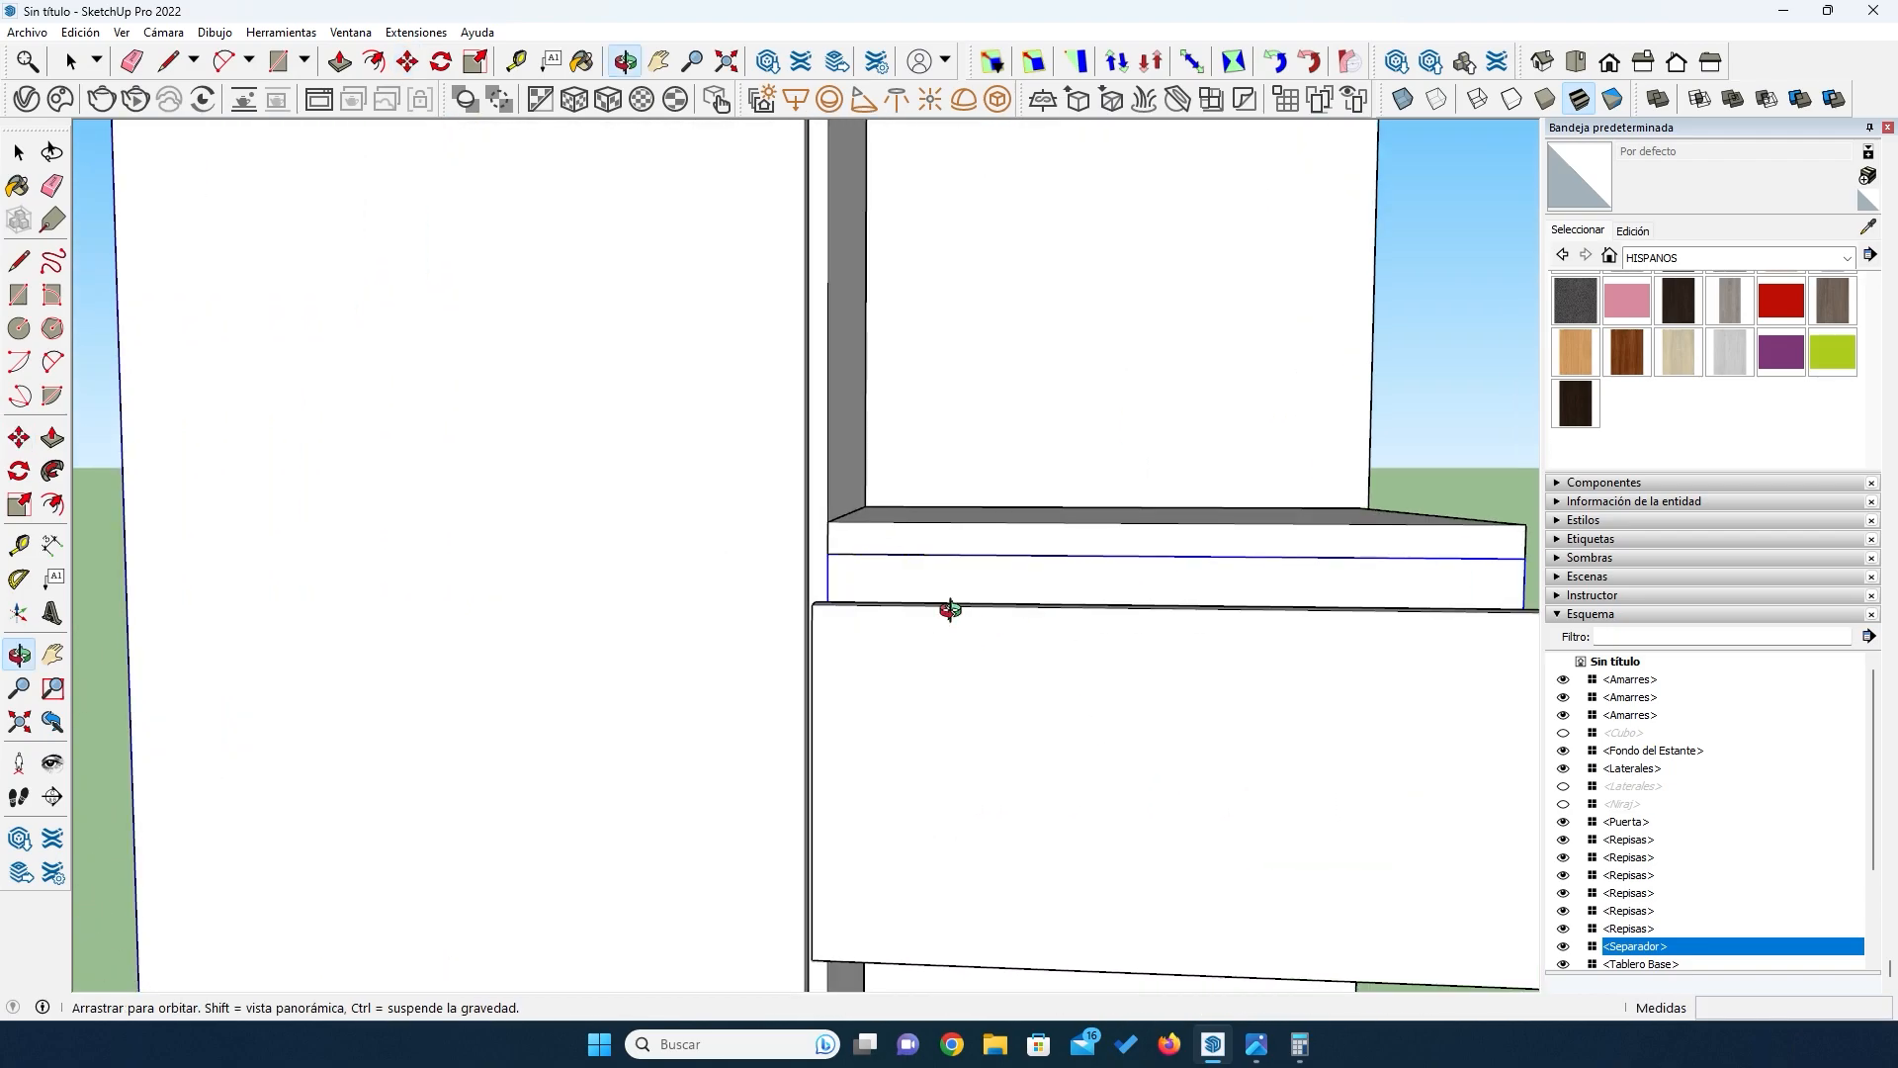
scroll(1148, 537, down, 3)
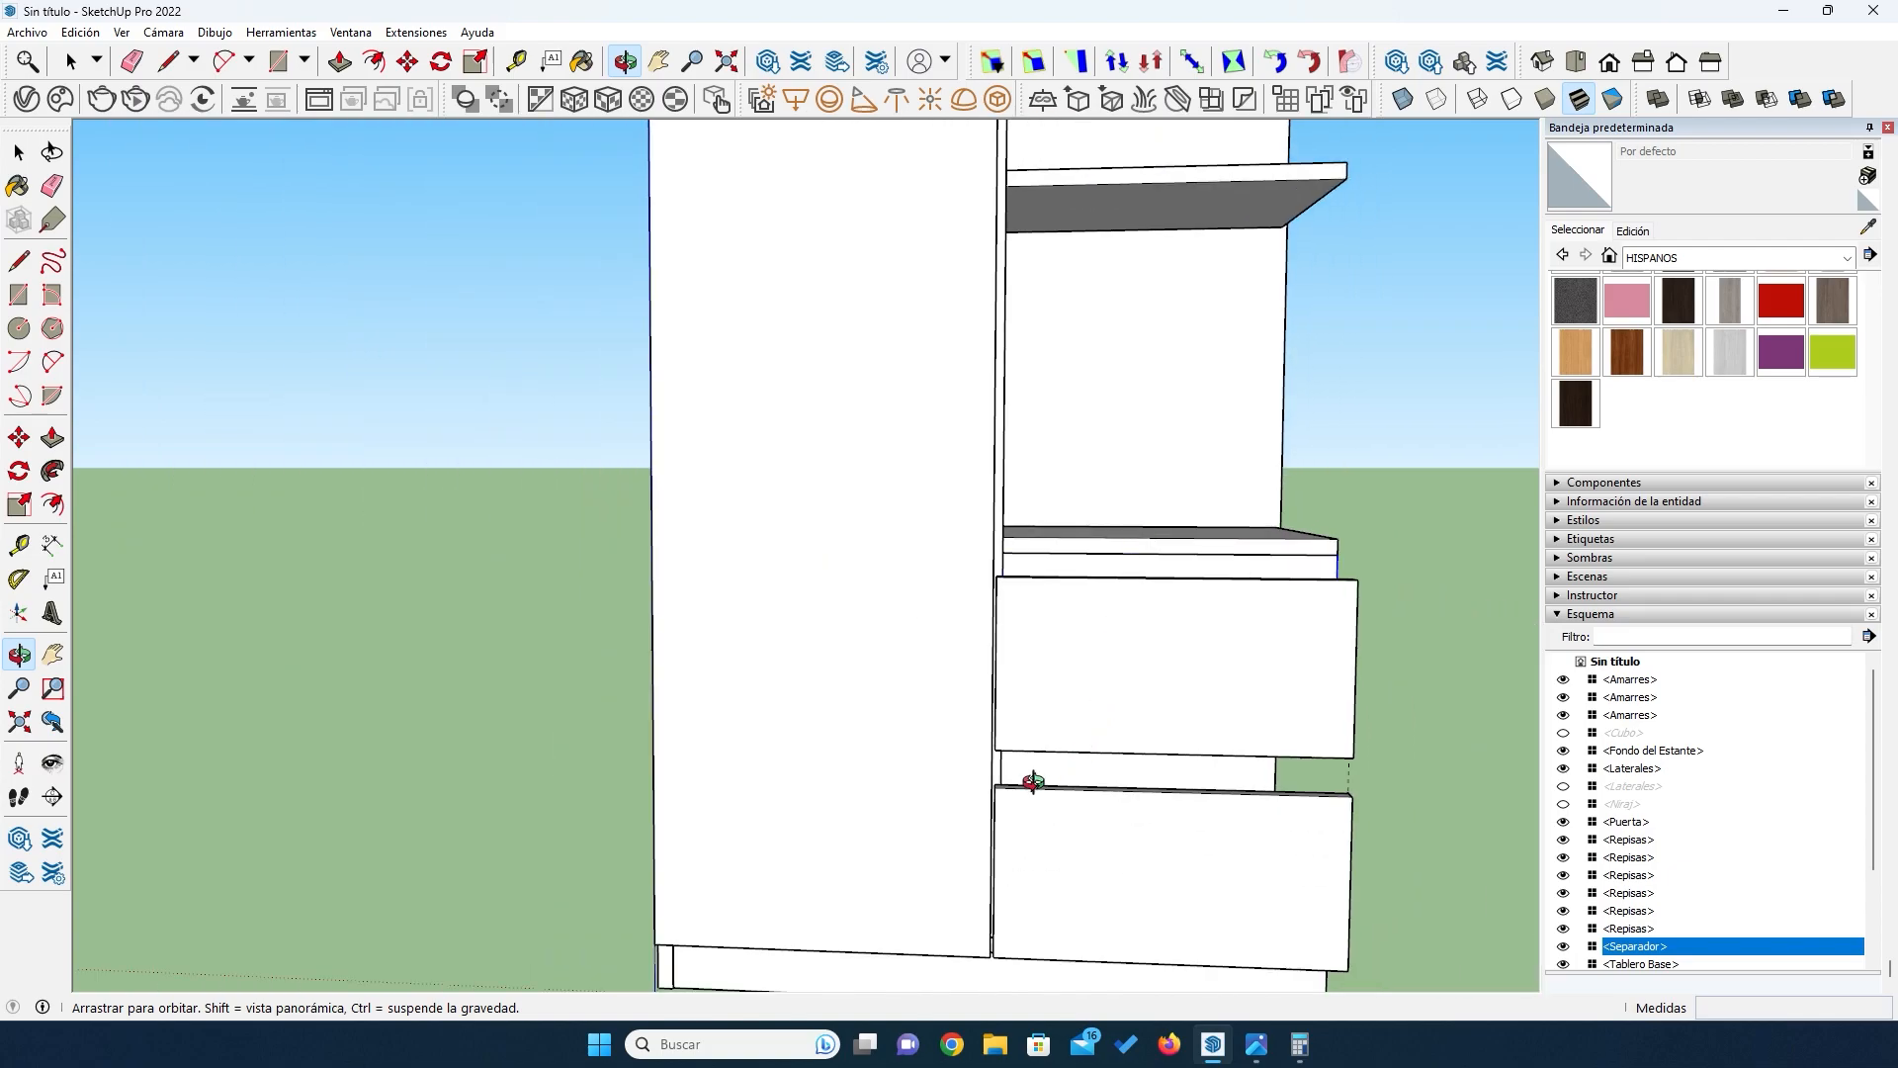
drag(1152, 648, 786, 723)
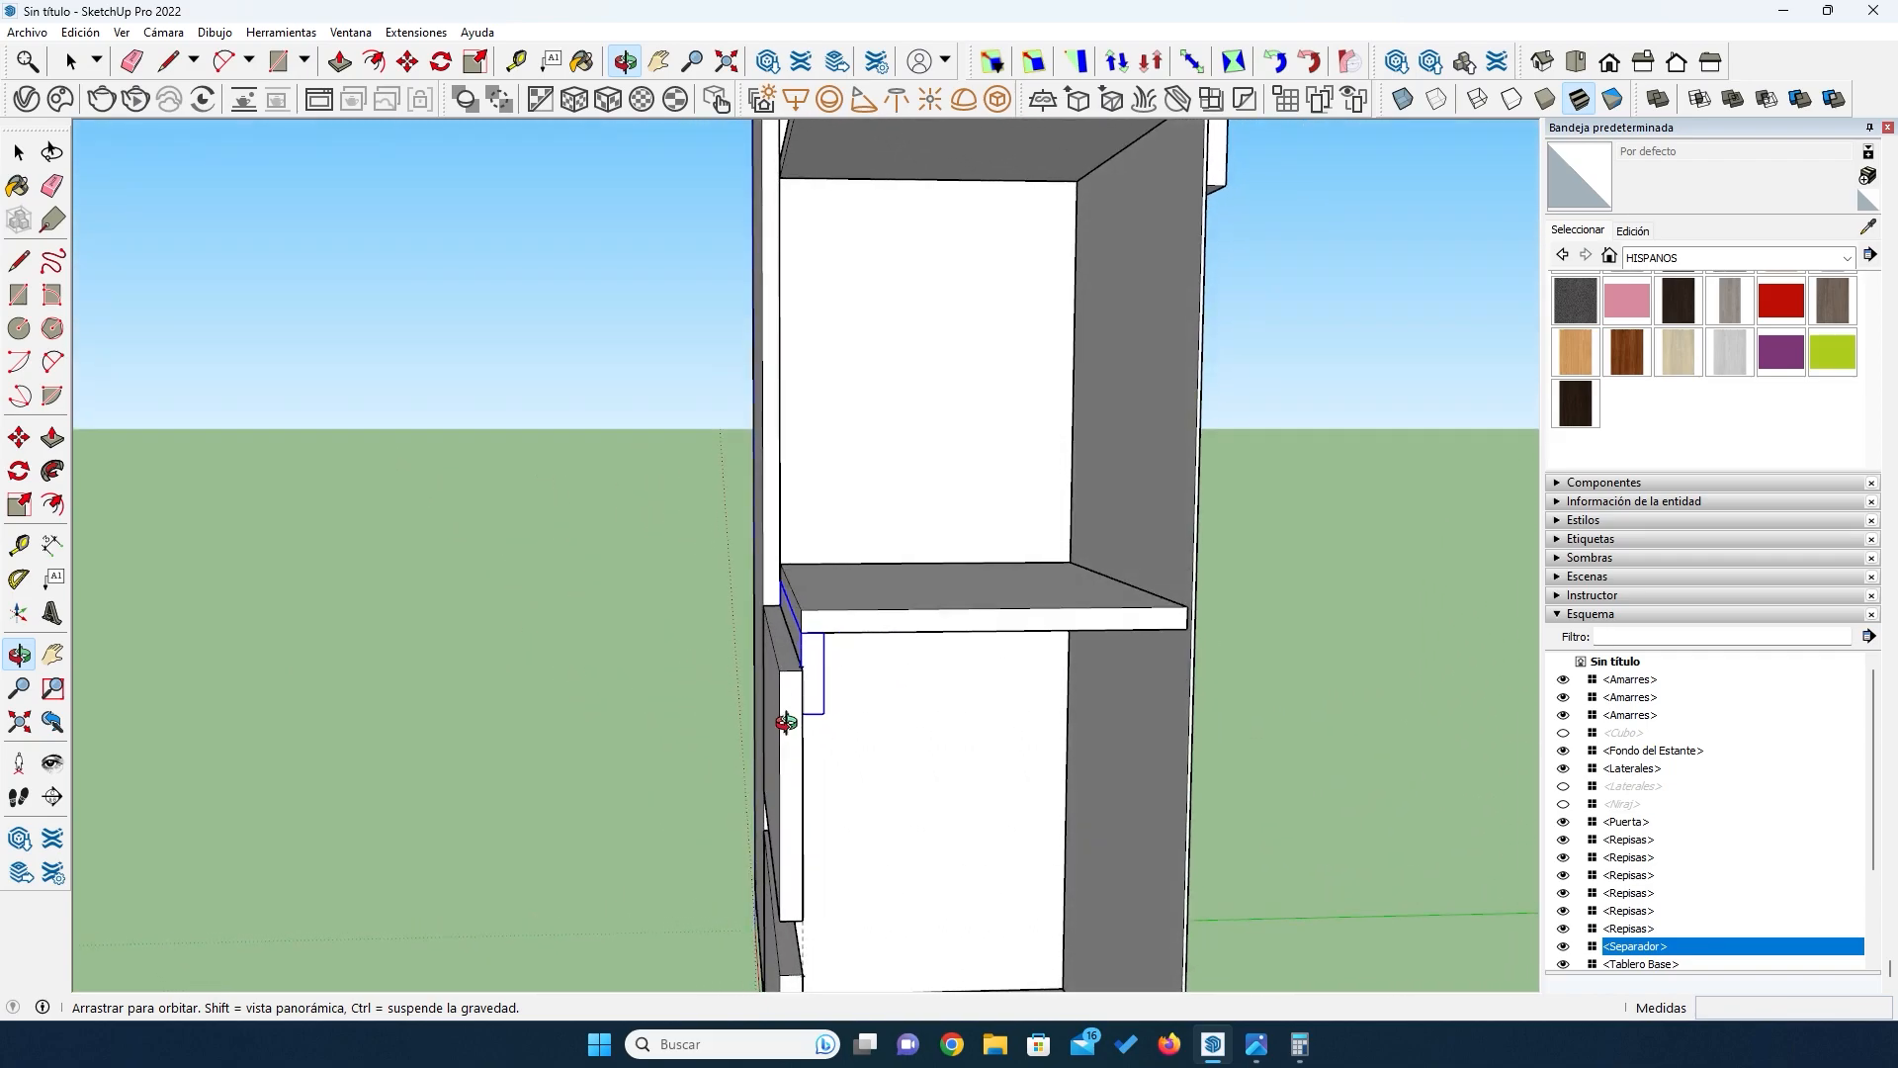
key(m)
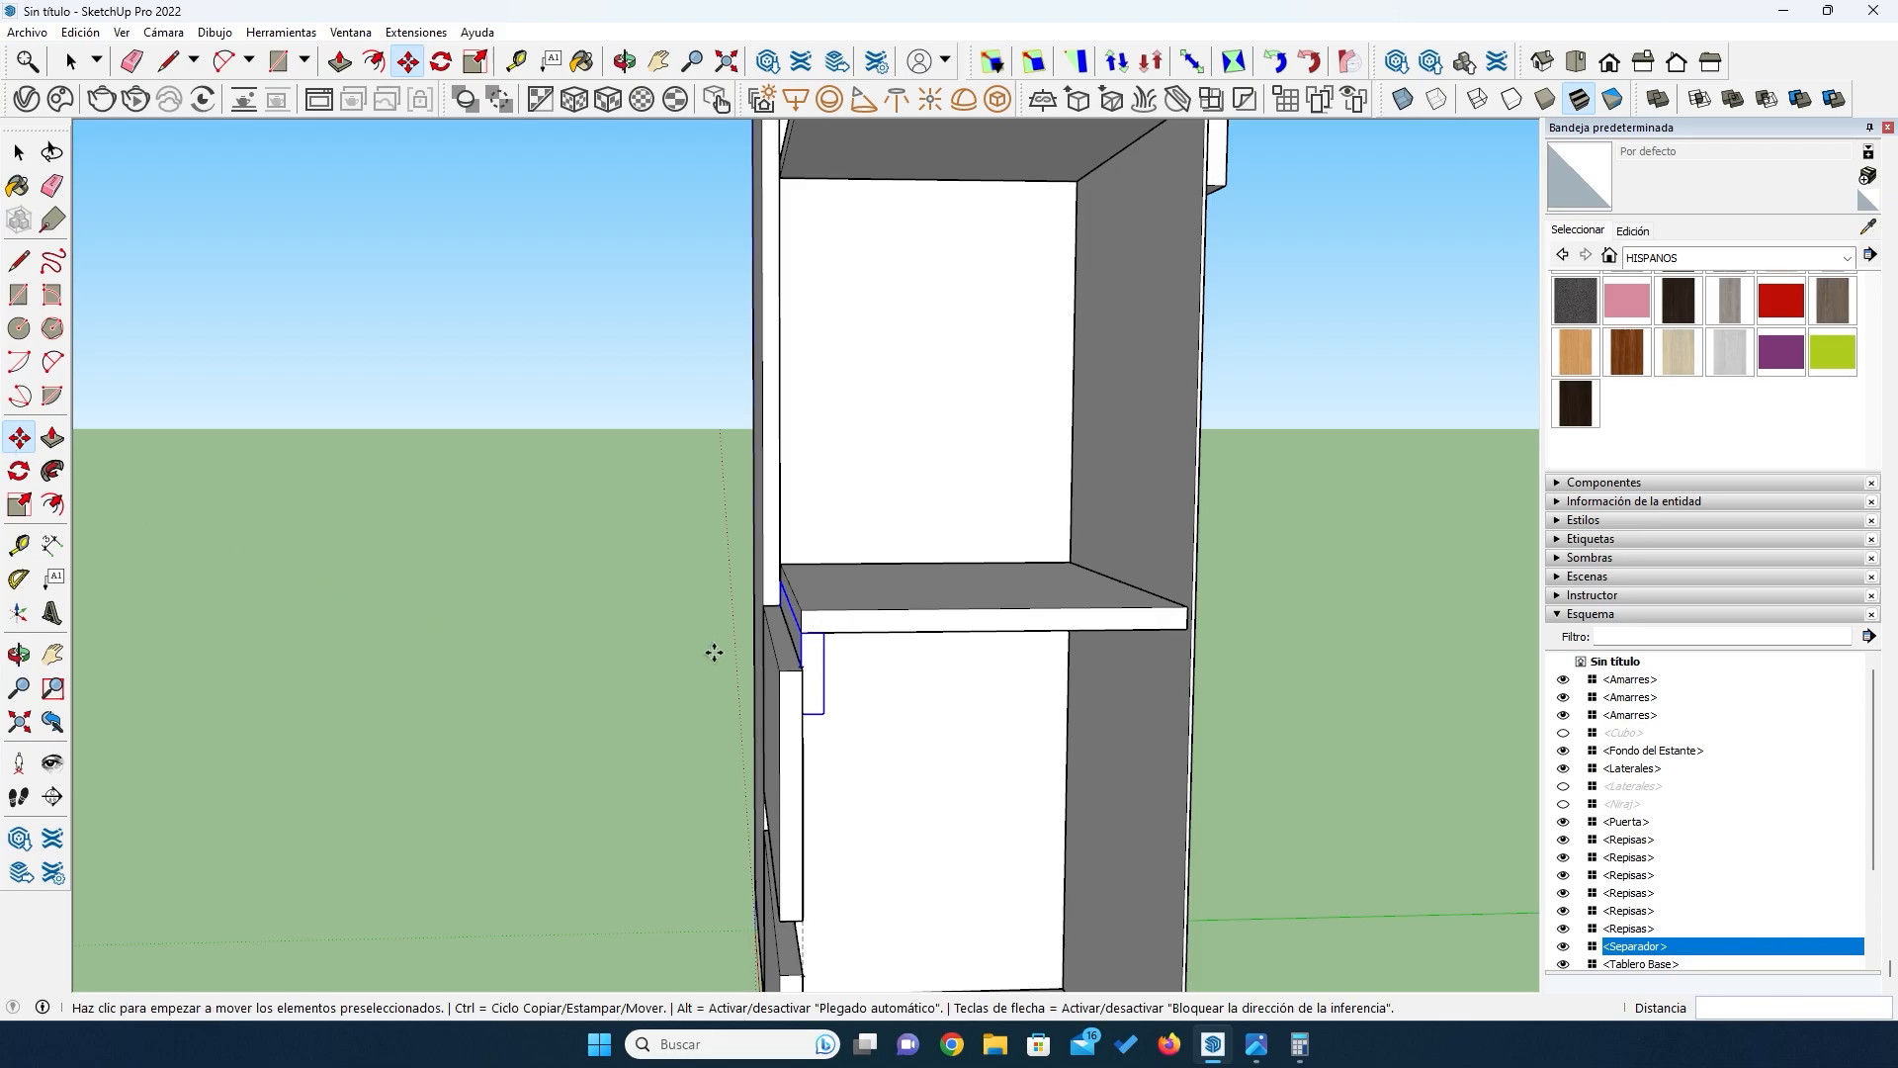
scroll(805, 653, up, 5)
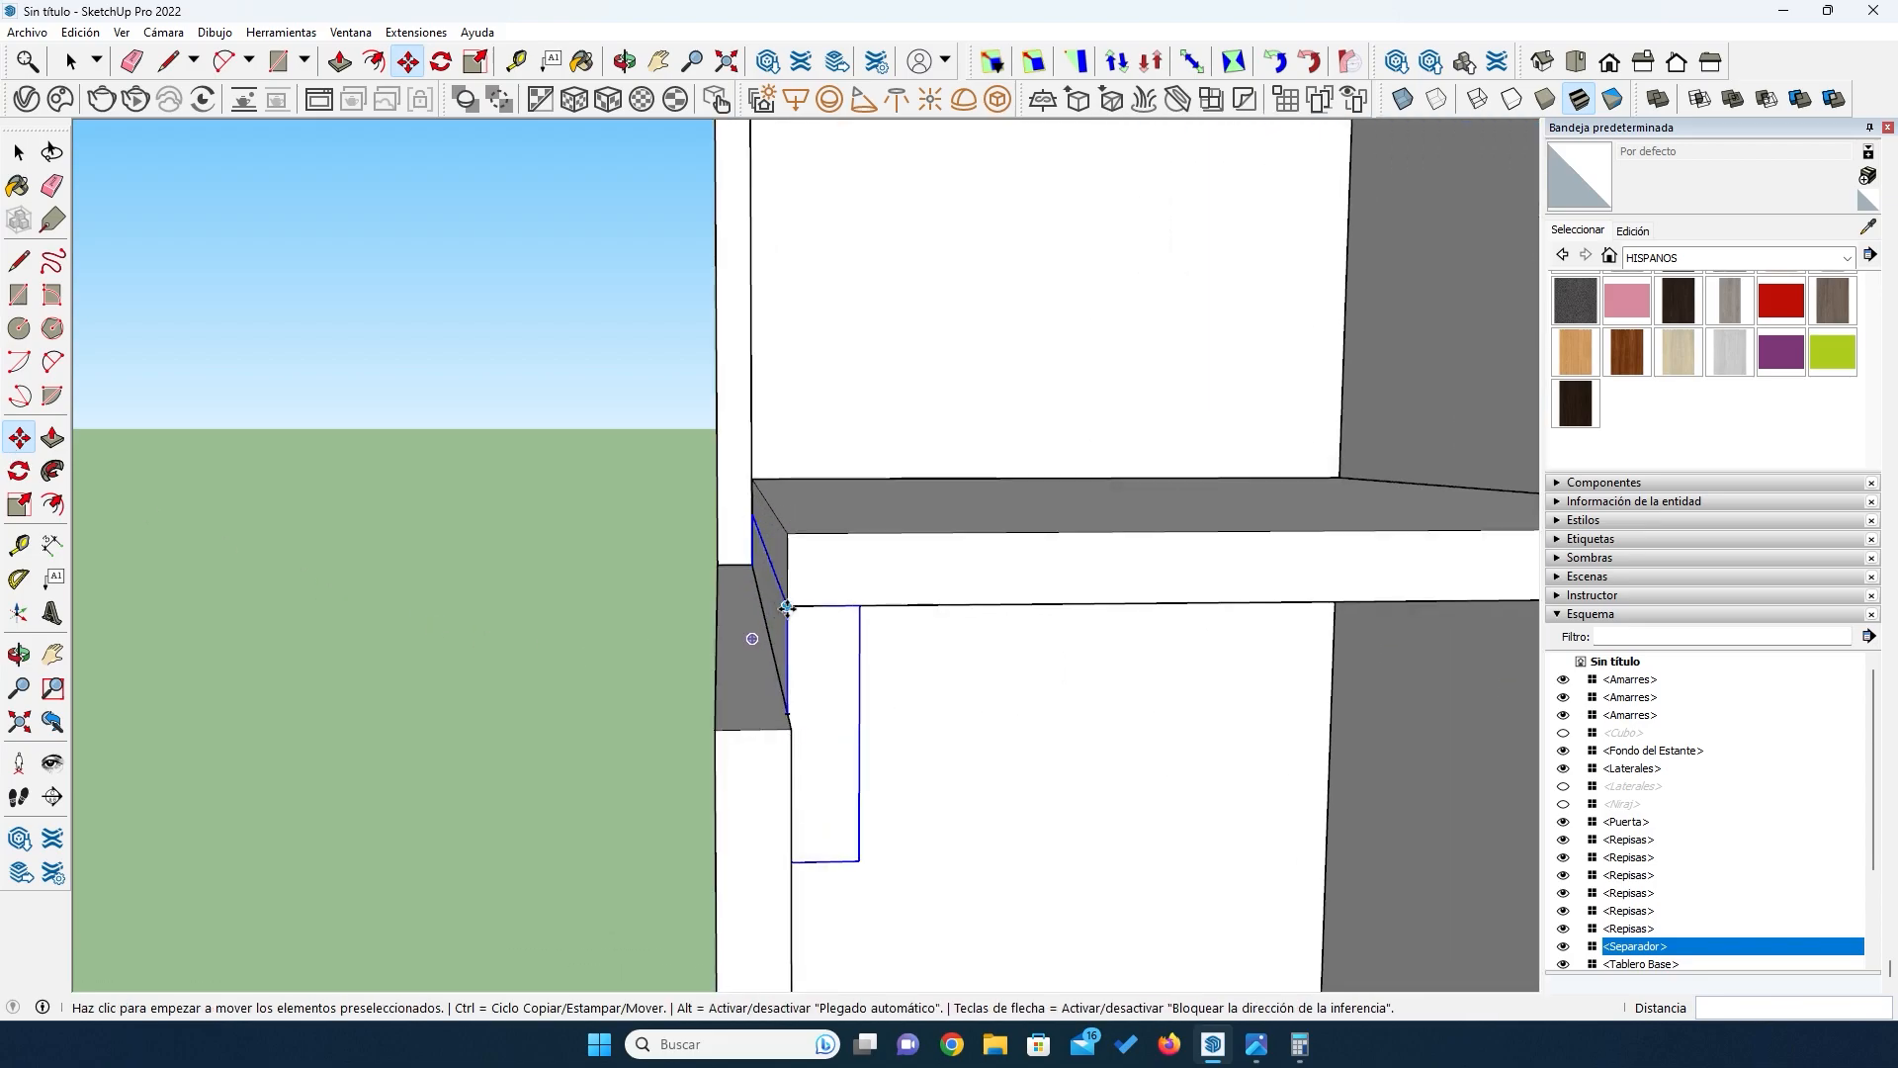
click(787, 608)
click(815, 609)
text(10)
key(Return)
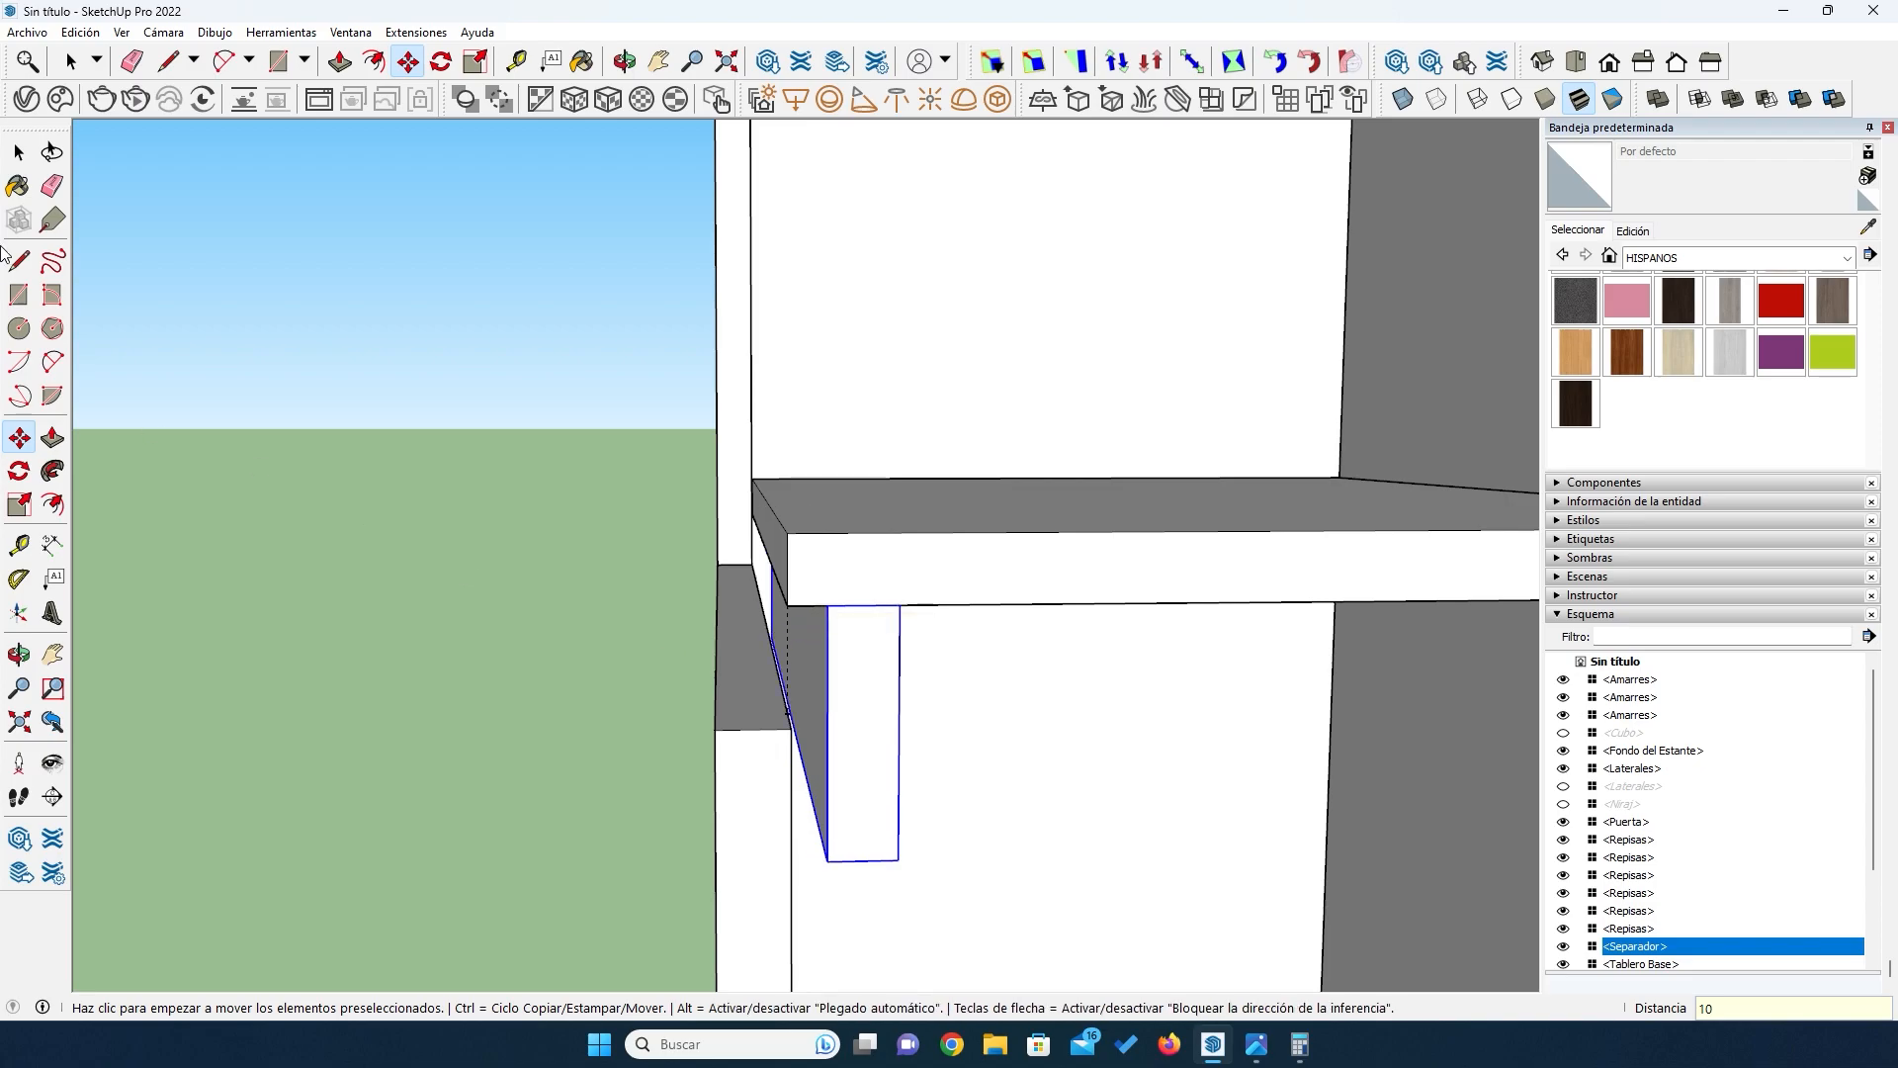
Step: Examine the recessed Separador behind the gap above the upper drawer front, from the front, the side and below
middle_drag(448, 611, 638, 754)
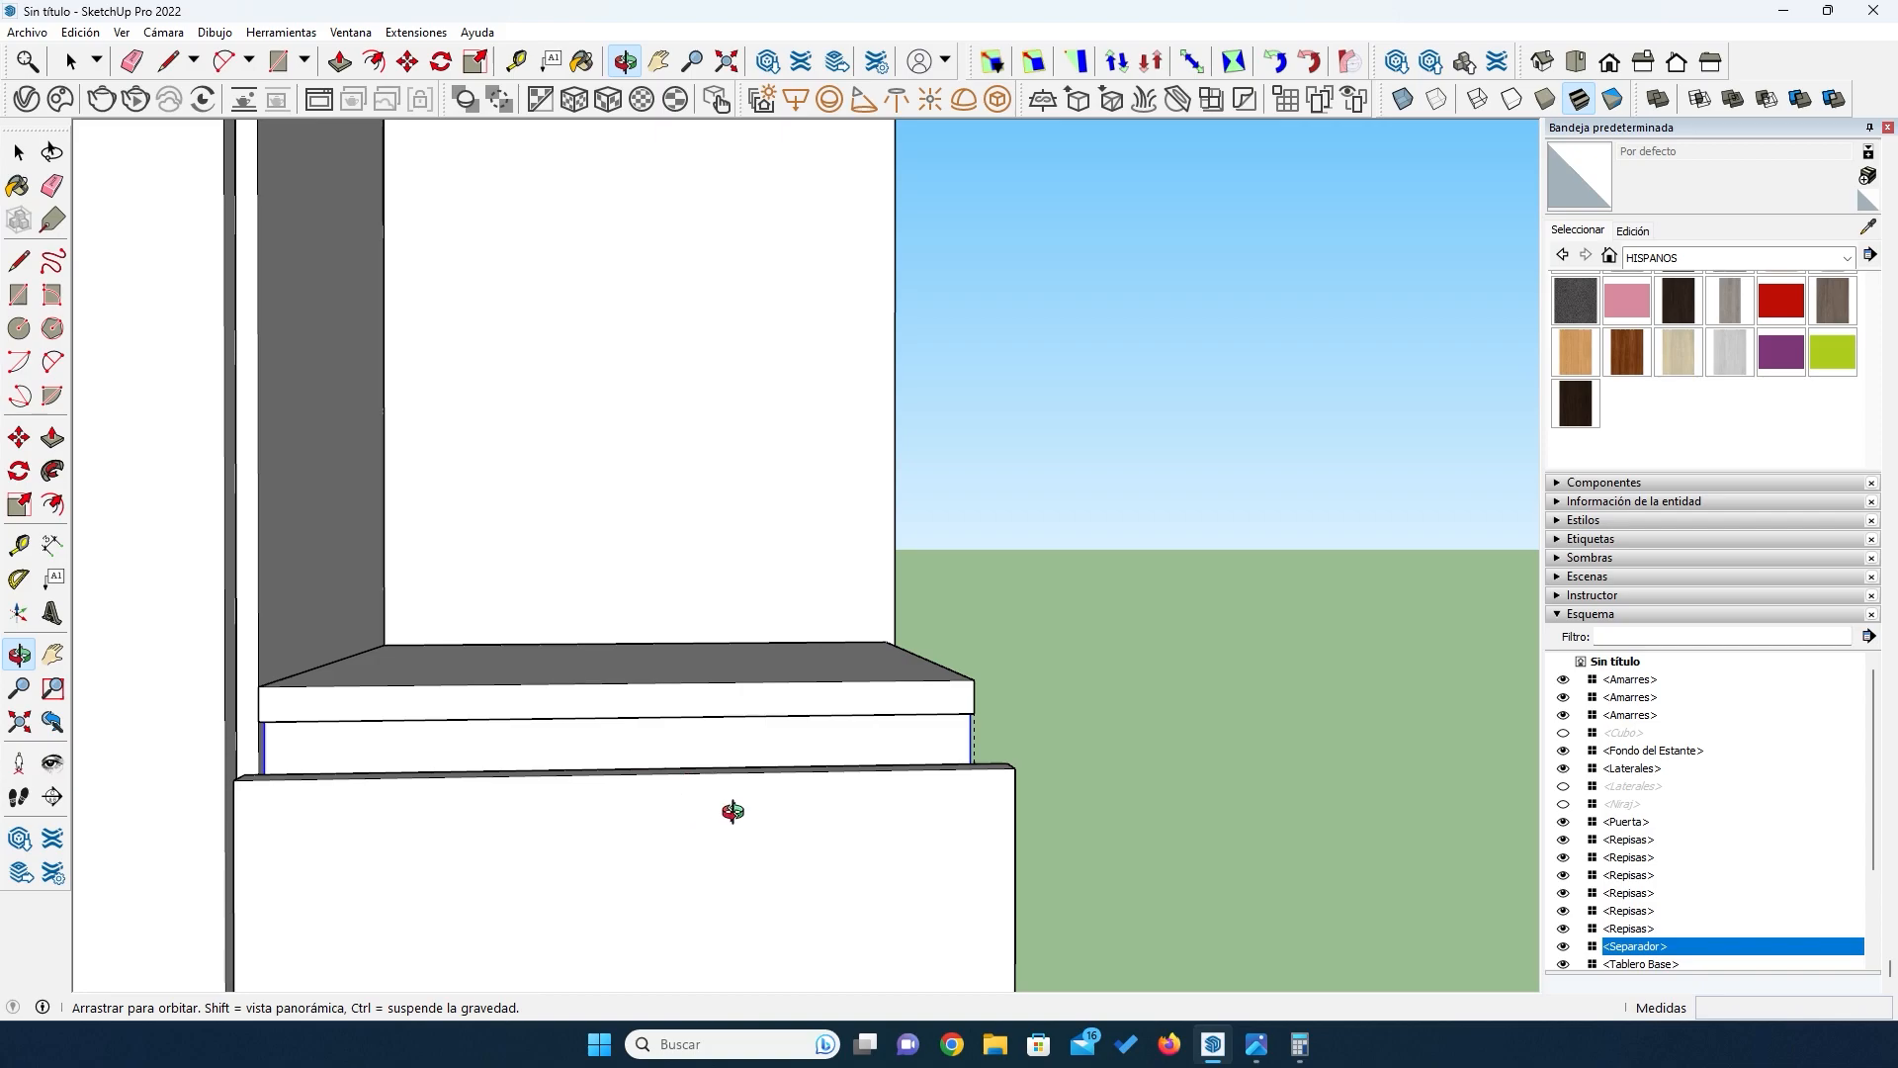
drag(727, 789, 537, 741)
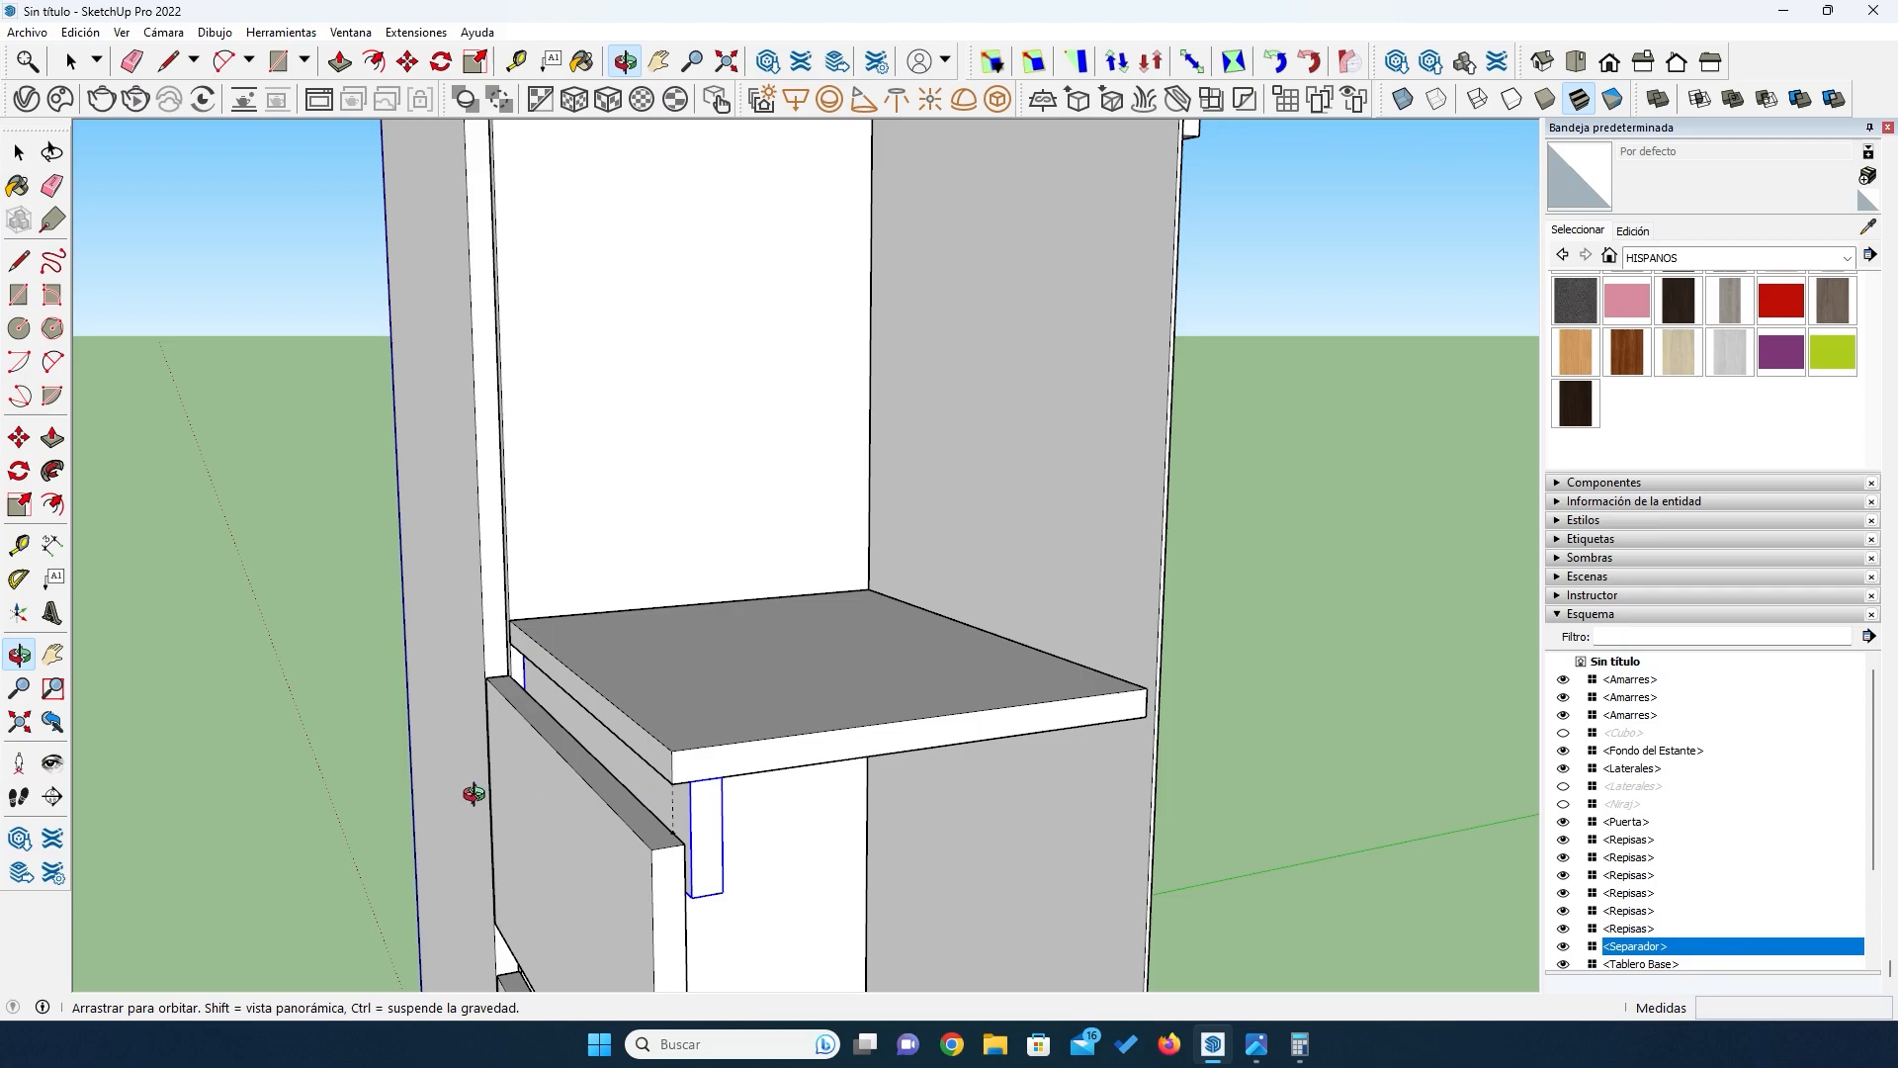
drag(543, 846, 401, 724)
drag(508, 763, 547, 725)
drag(339, 865, 916, 888)
scroll(505, 894, up, 4)
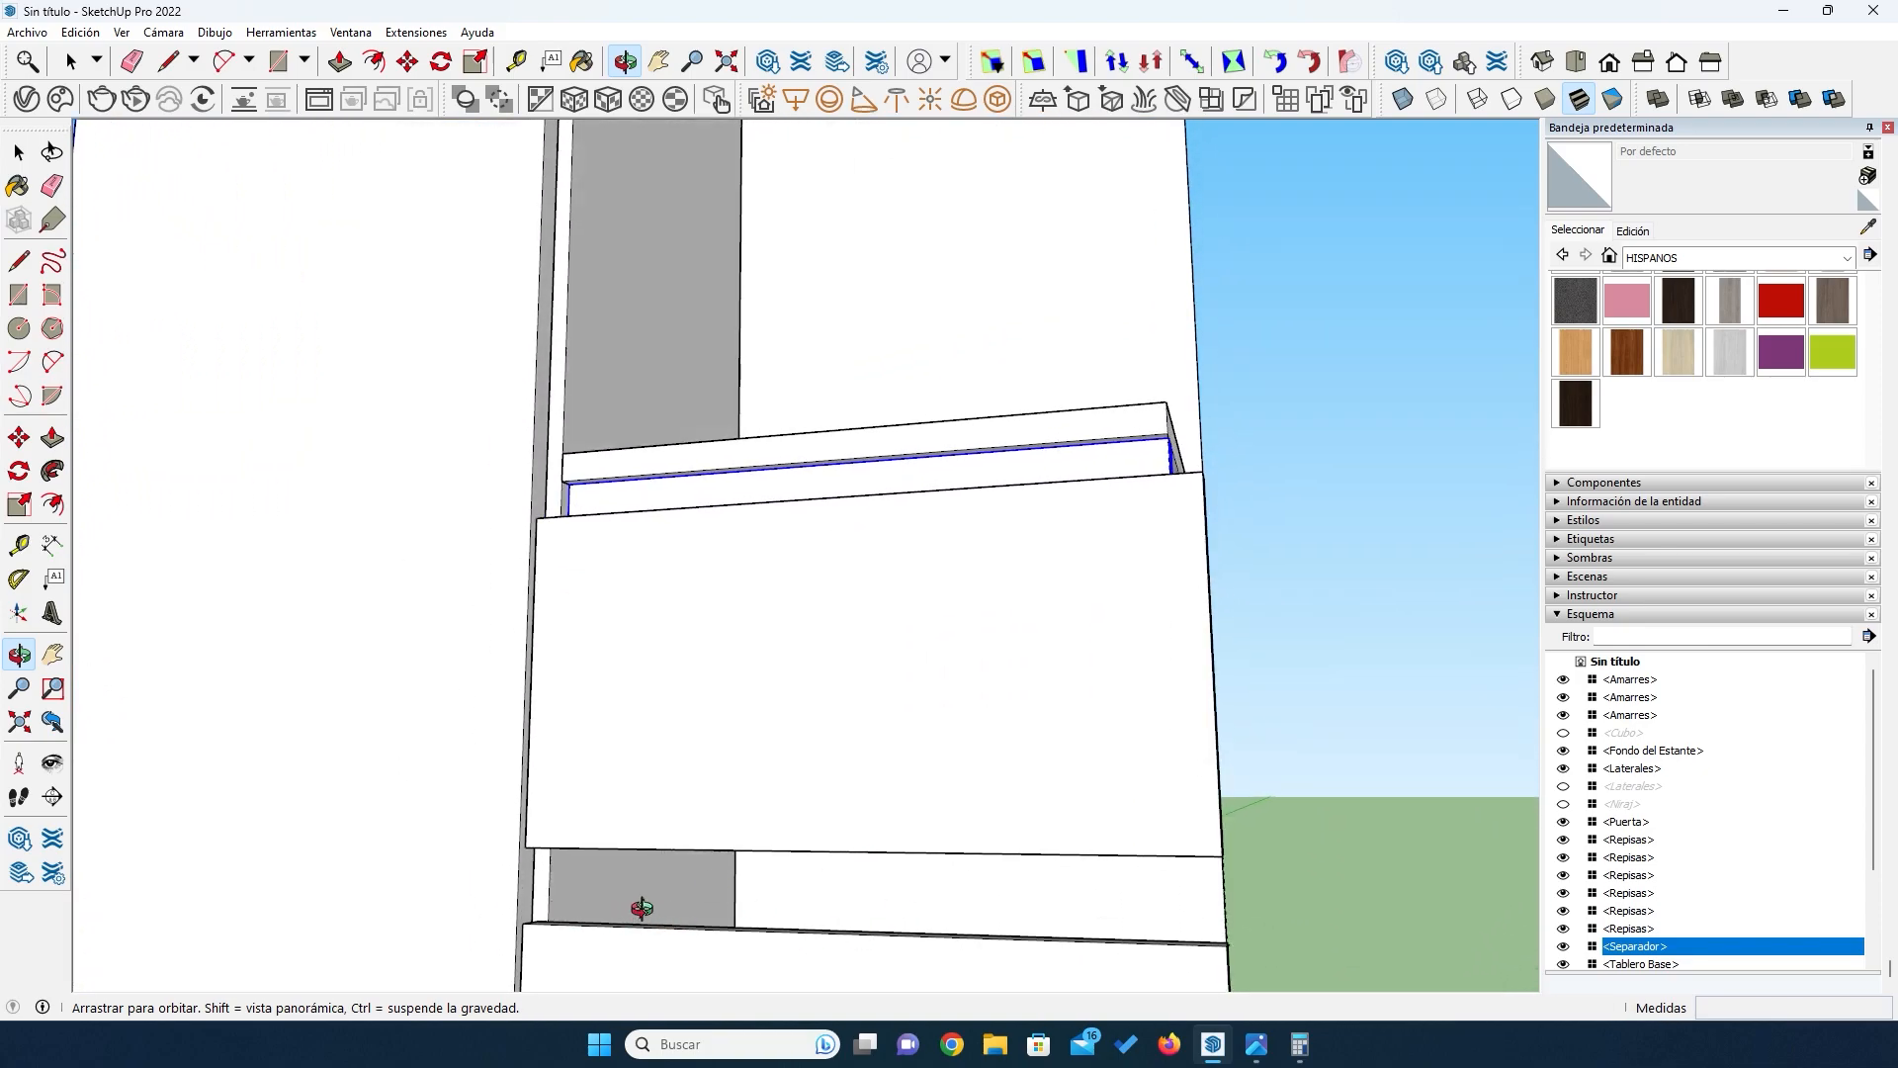
drag(921, 808, 254, 780)
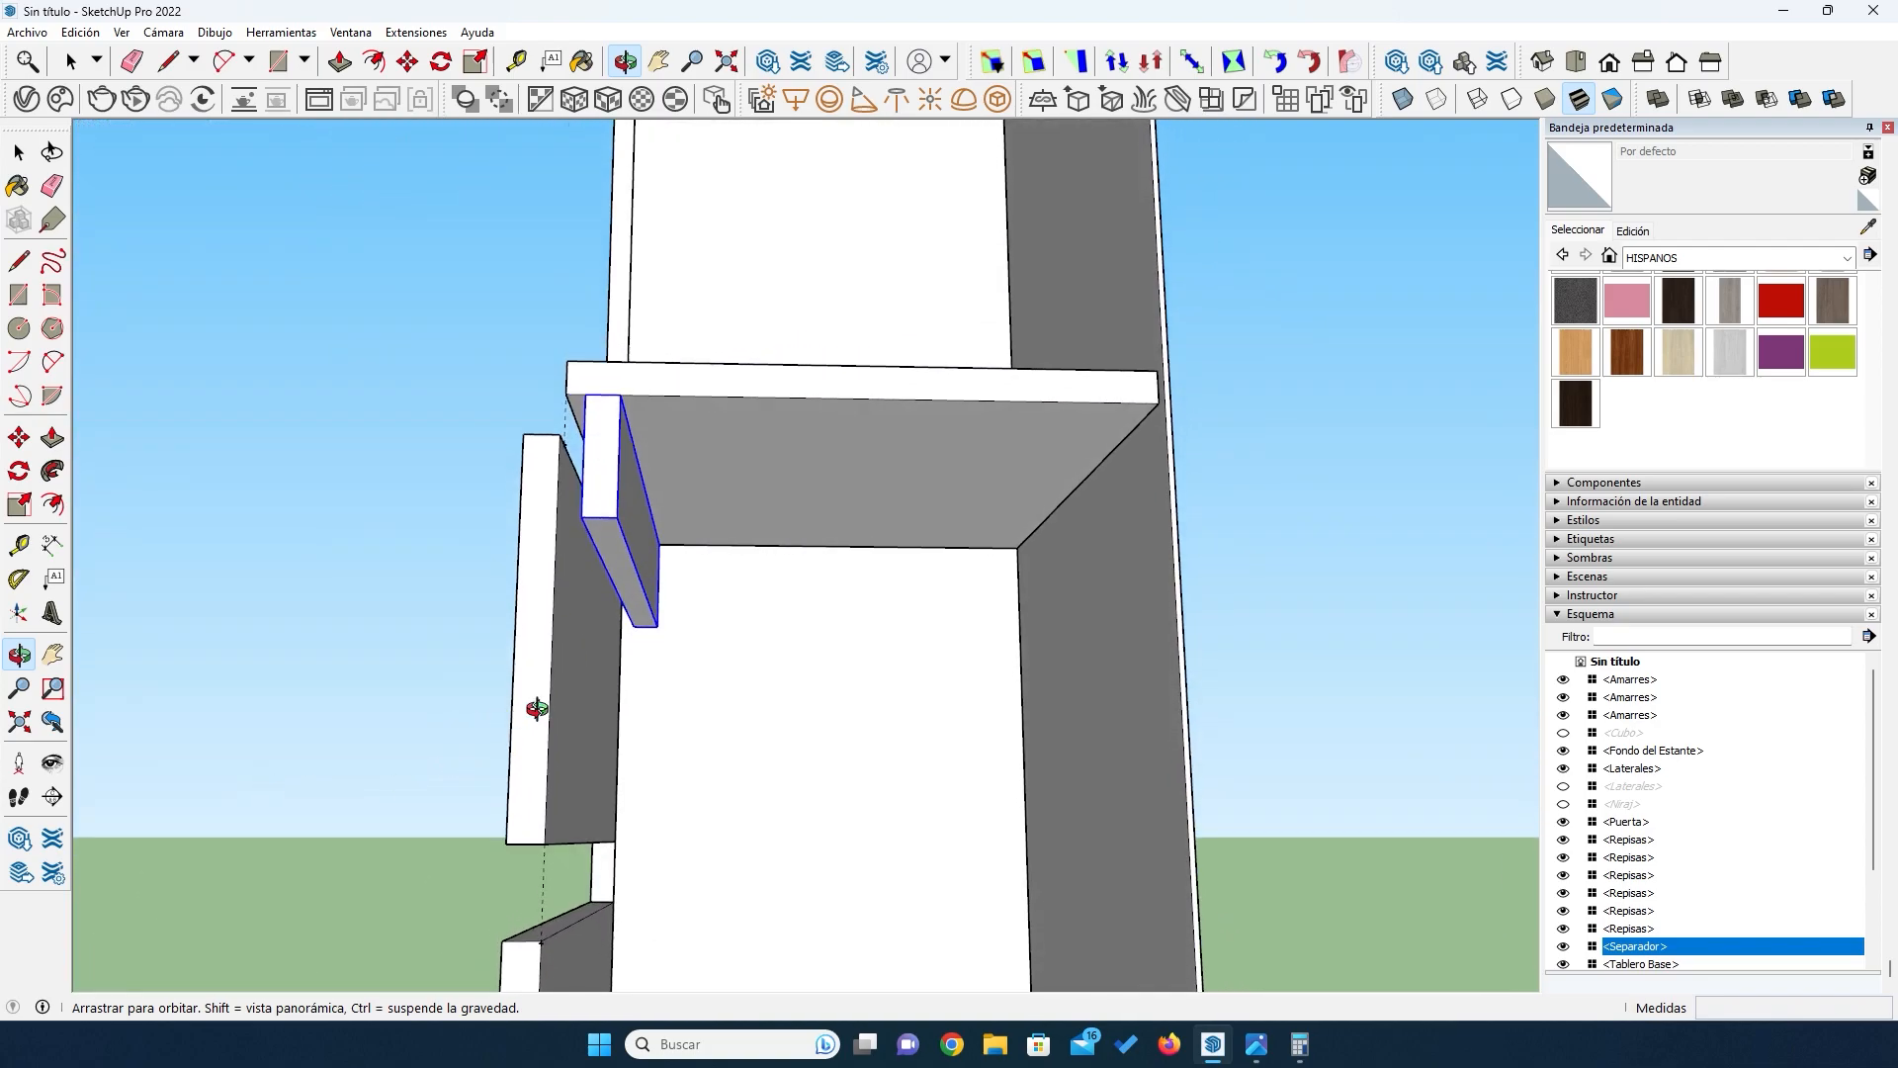
Step: Copy the Separador 215 mm straight down so the copy sits behind the gap between the two drawer fronts
scroll(566, 722, down, 3)
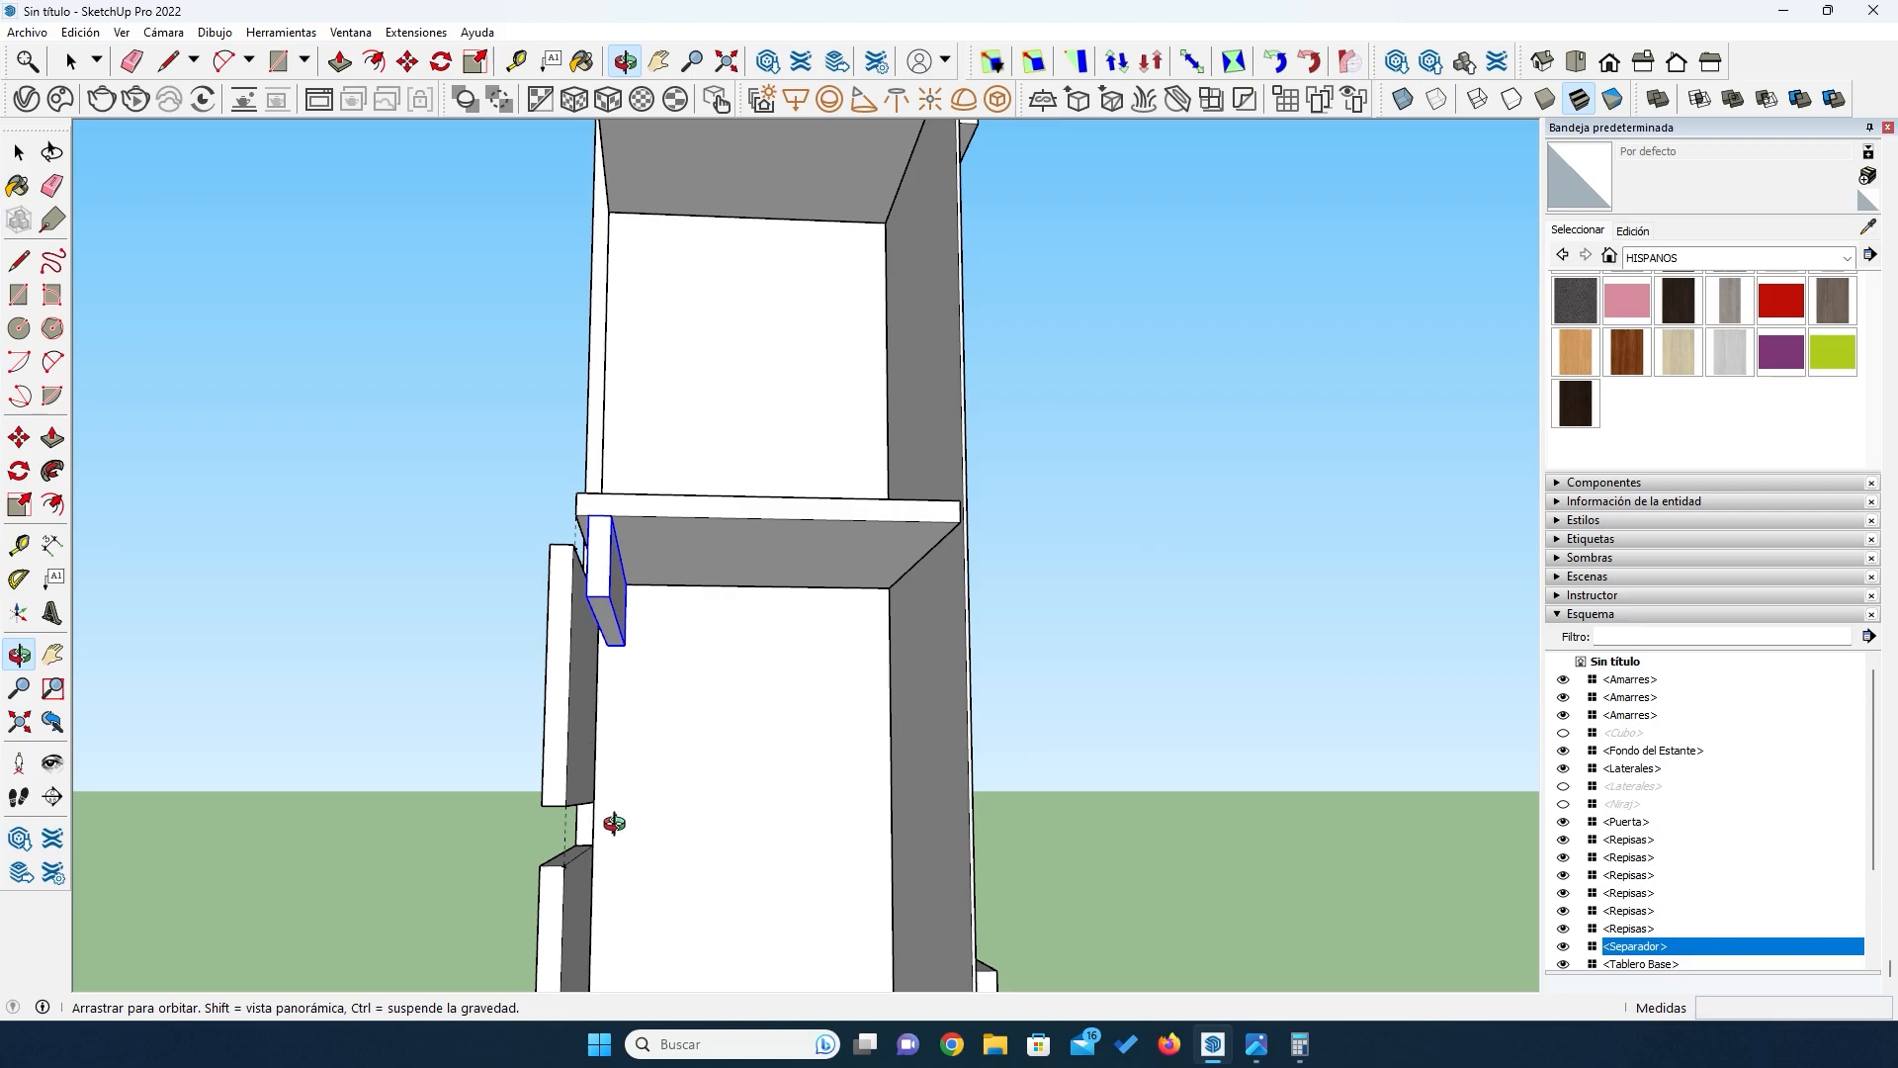
mouse_move(597, 709)
mouse_down()
mouse_move(639, 712)
mouse_move(605, 707)
mouse_up()
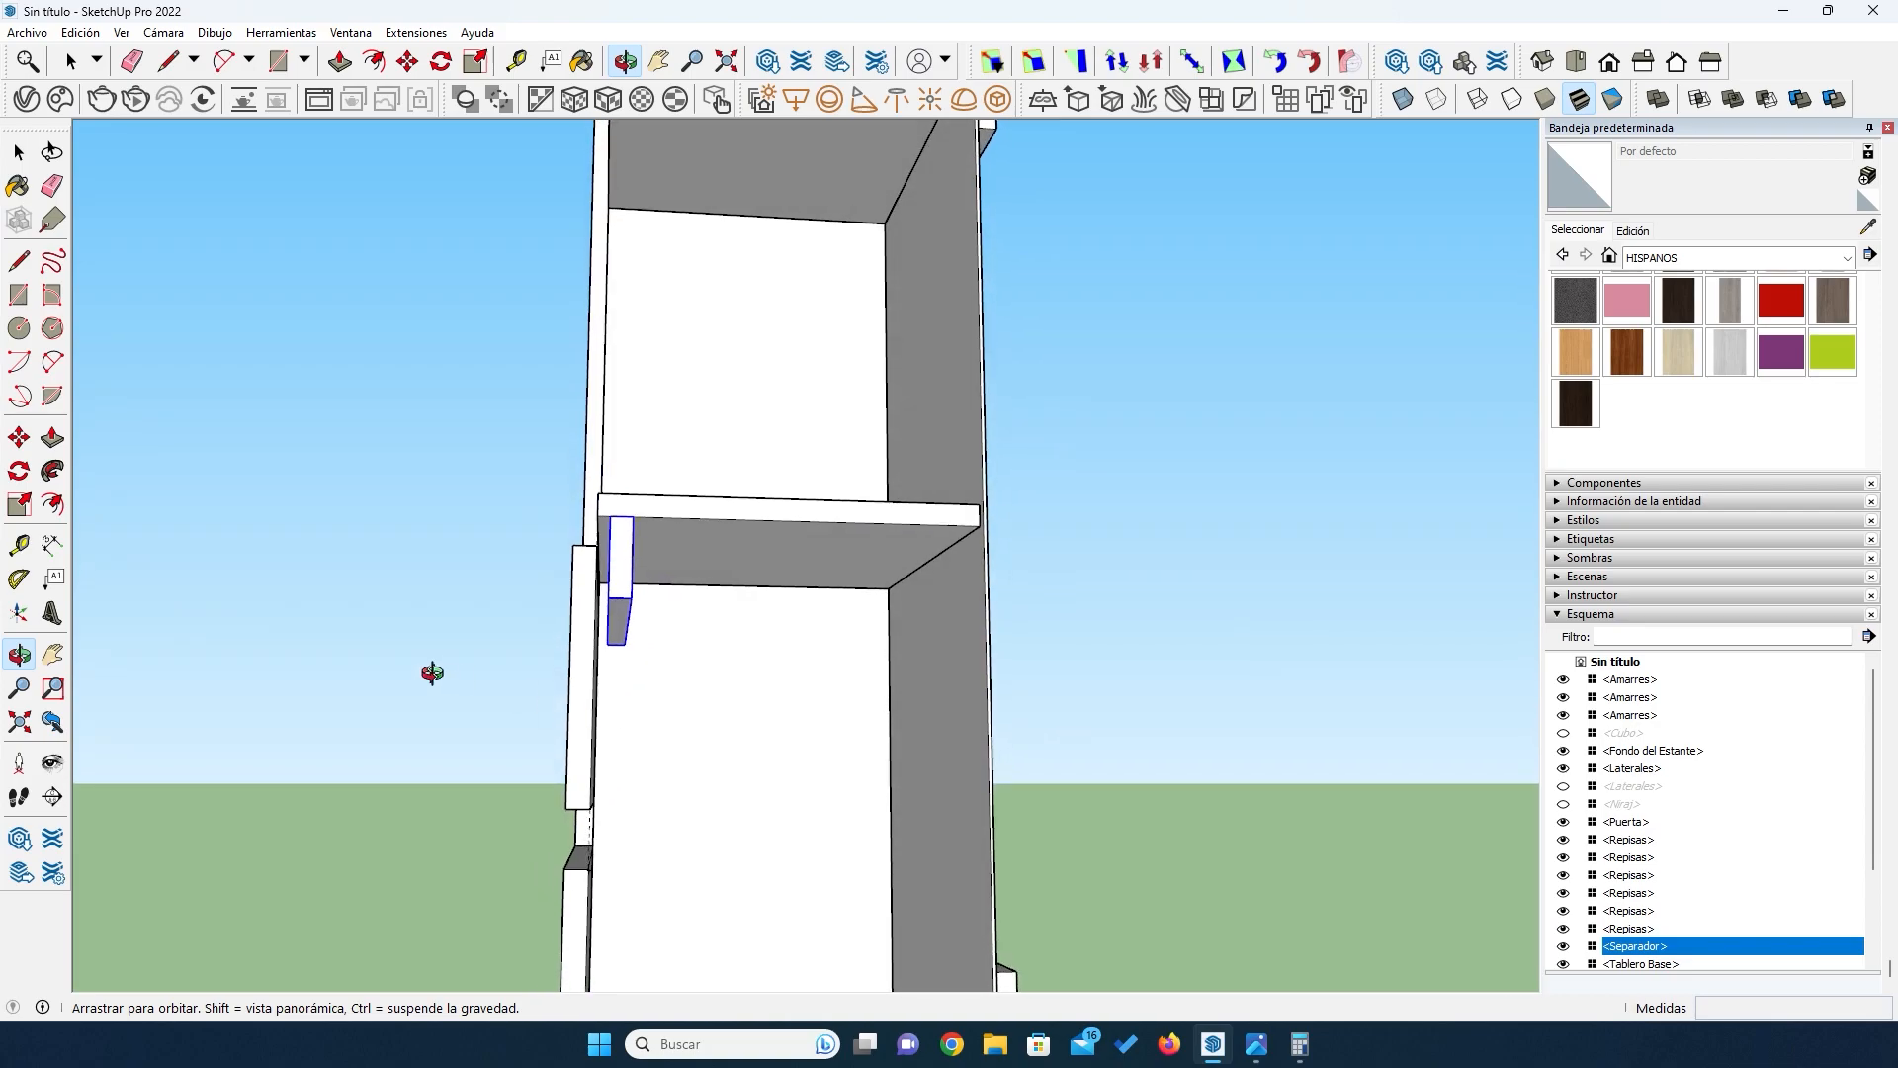
click(18, 441)
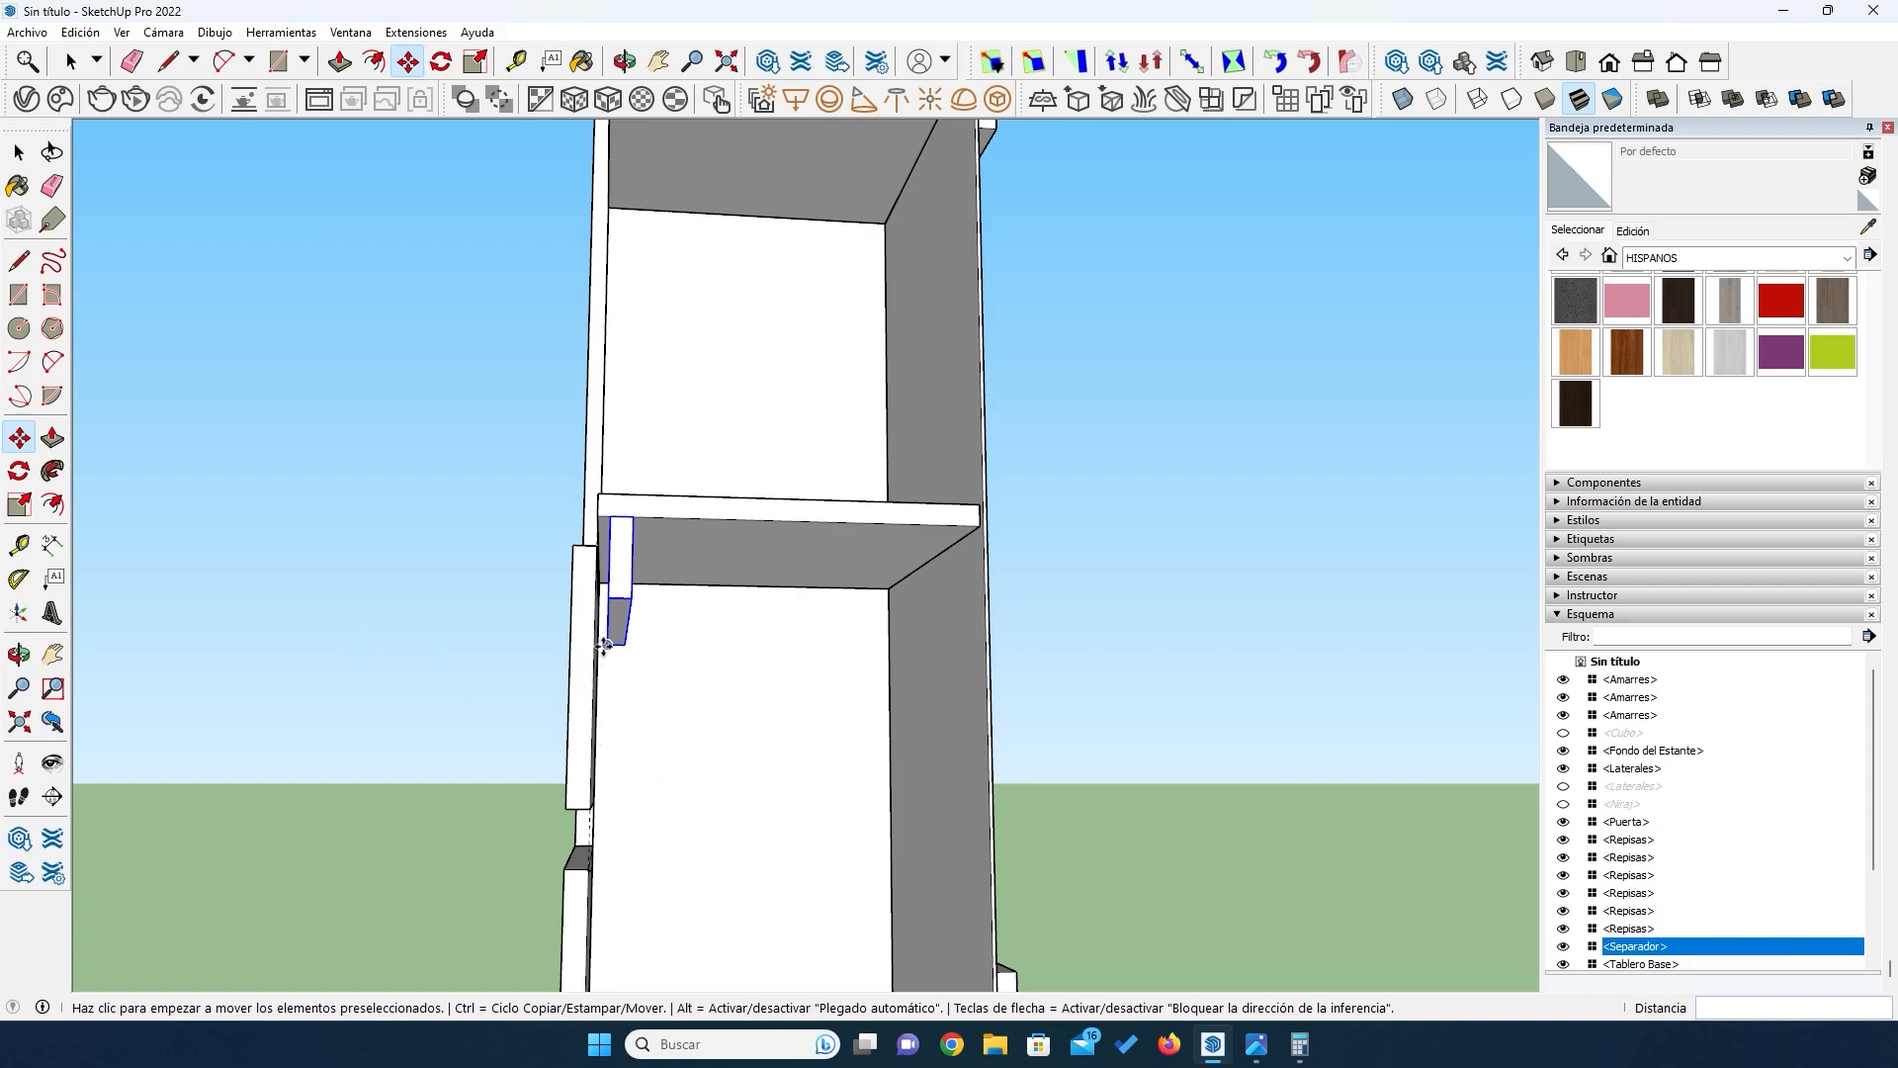
key(ctrl)
click(603, 647)
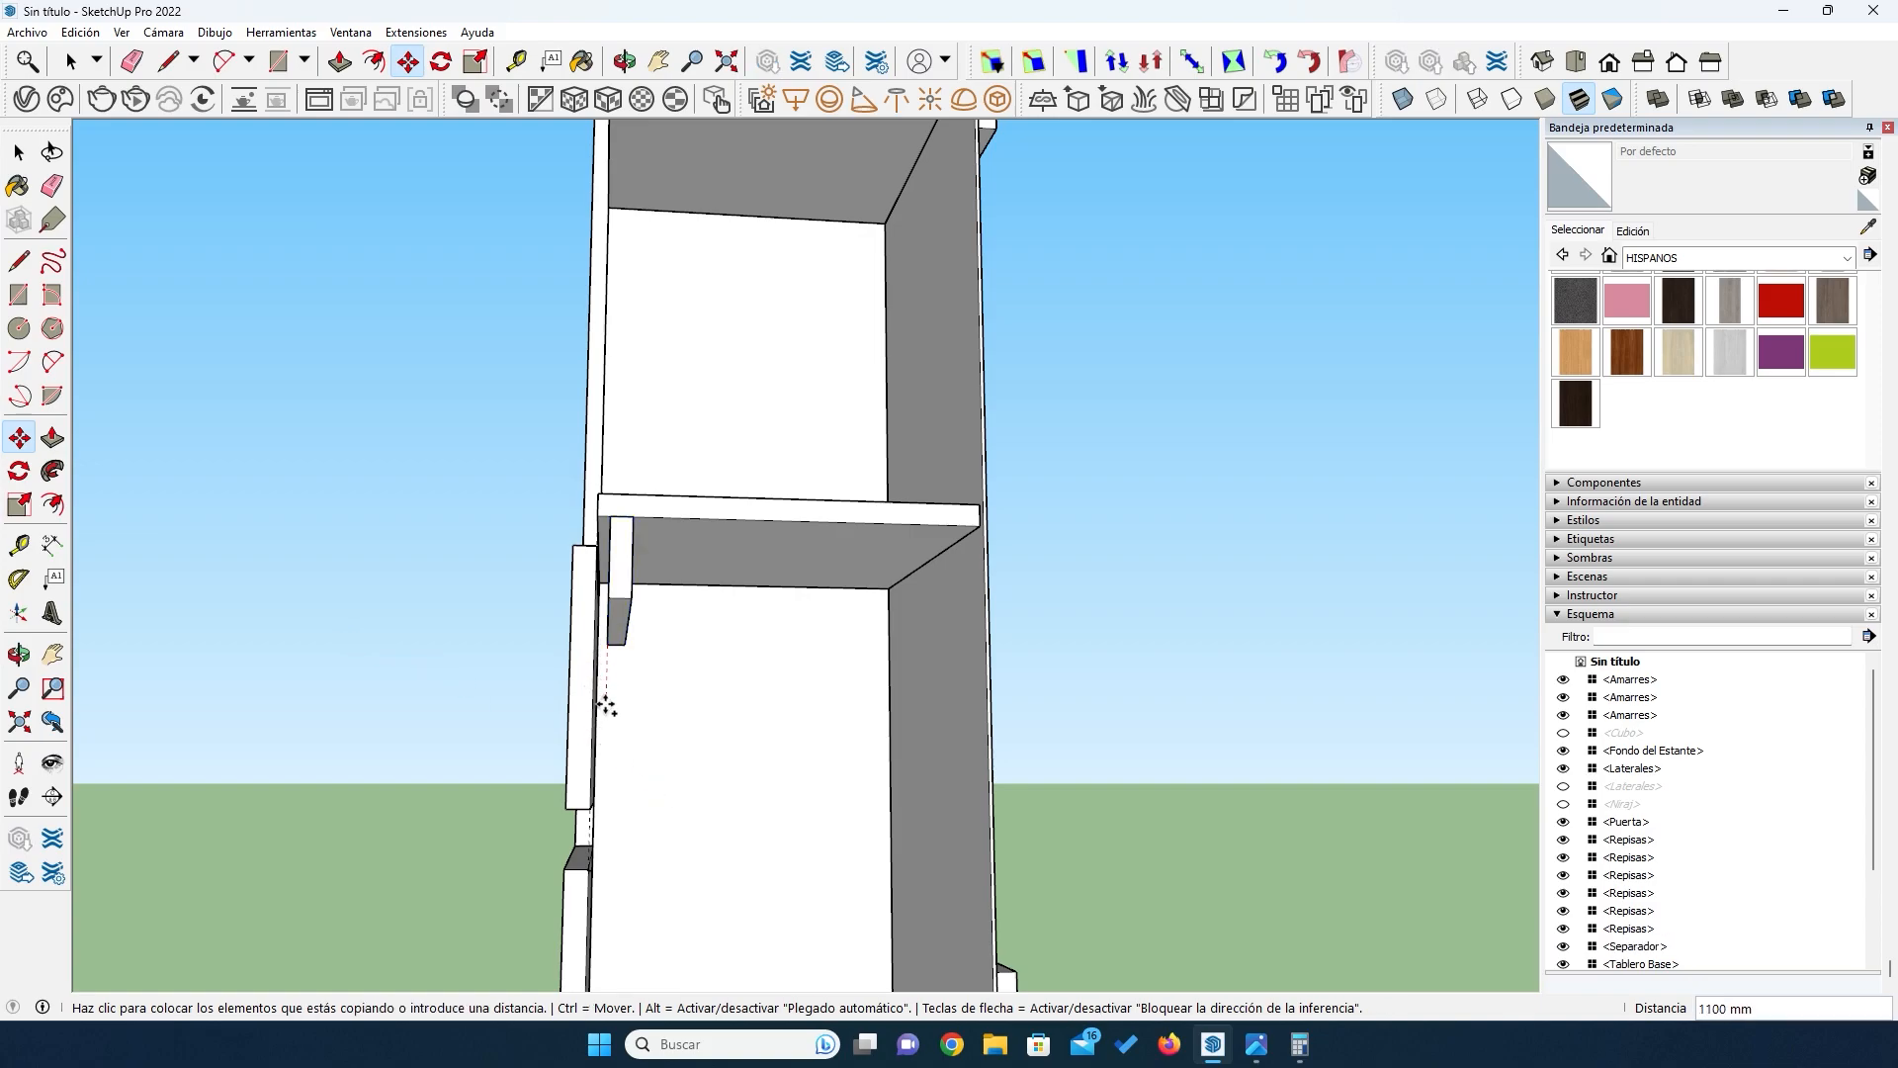
click(601, 856)
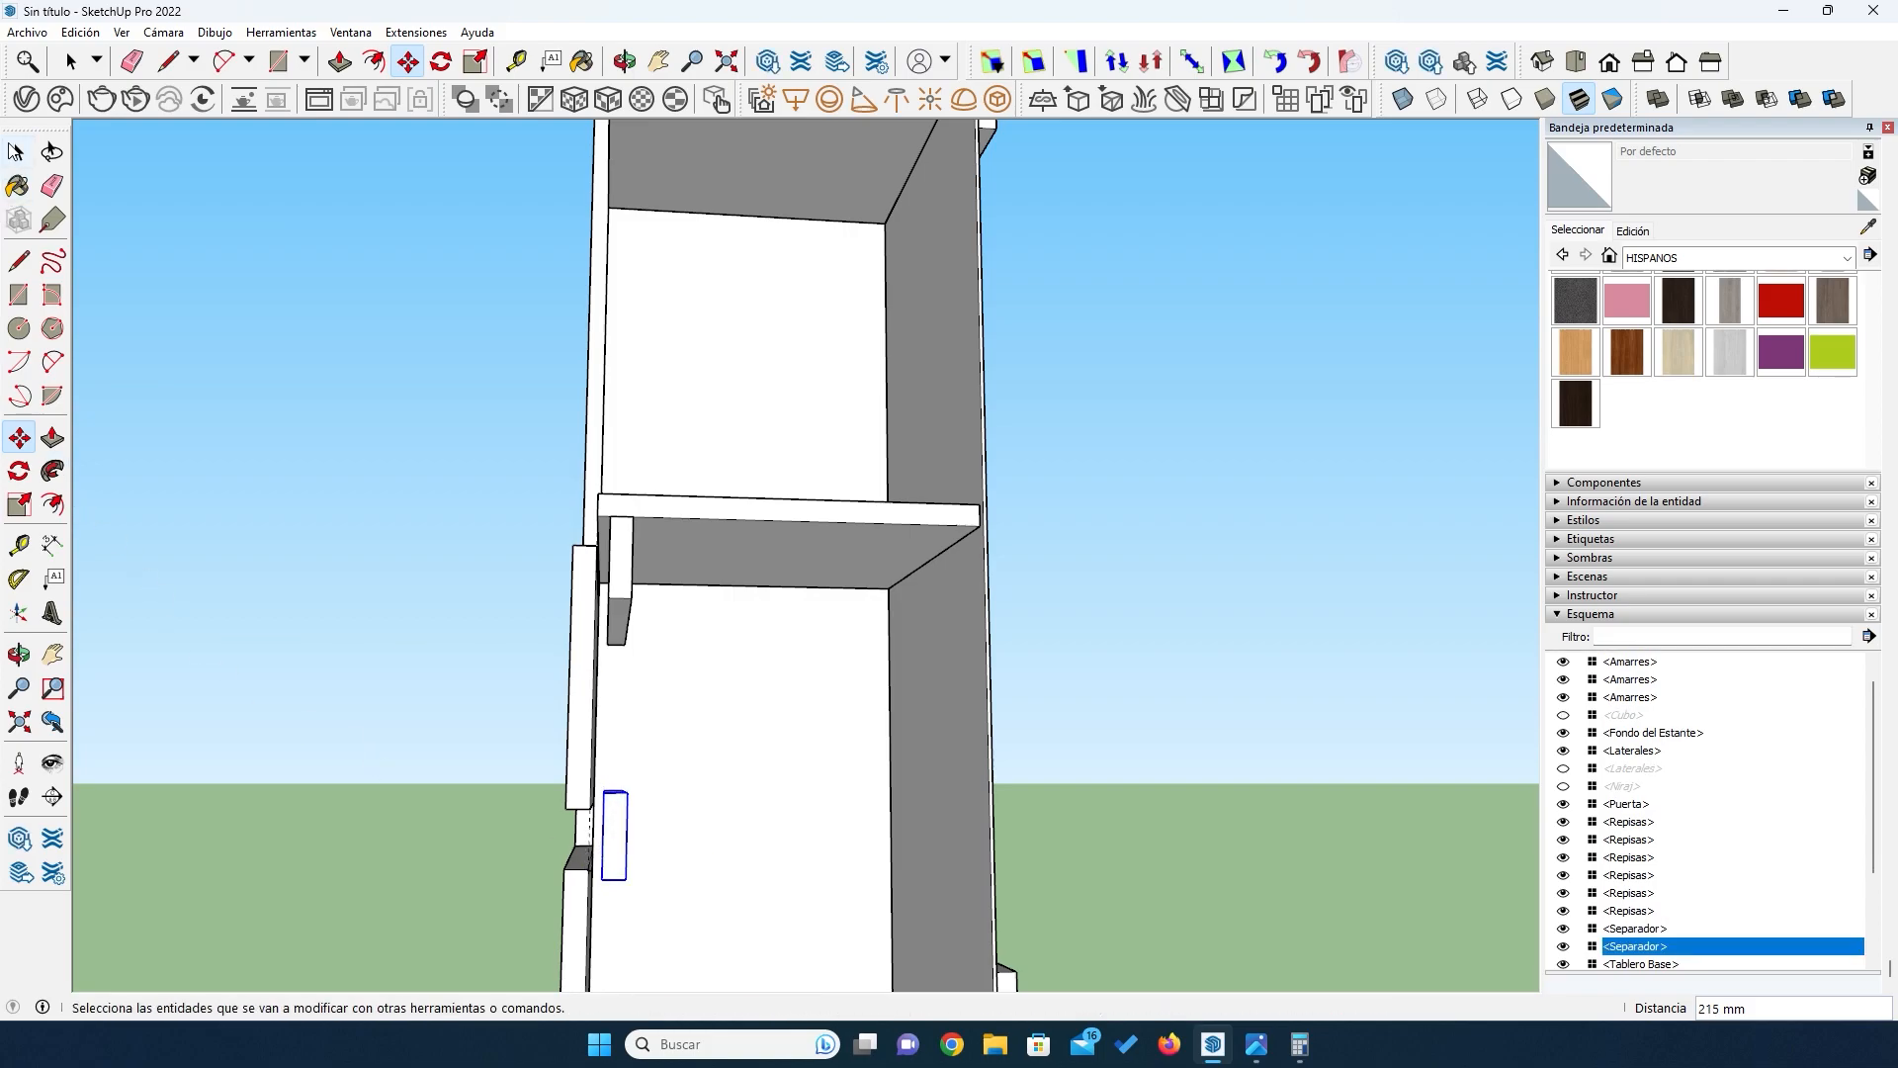
click(16, 152)
click(247, 482)
Step: Examine the copied Separador behind the gap between the drawer fronts from the front, the side and below
middle_drag(372, 865, 903, 966)
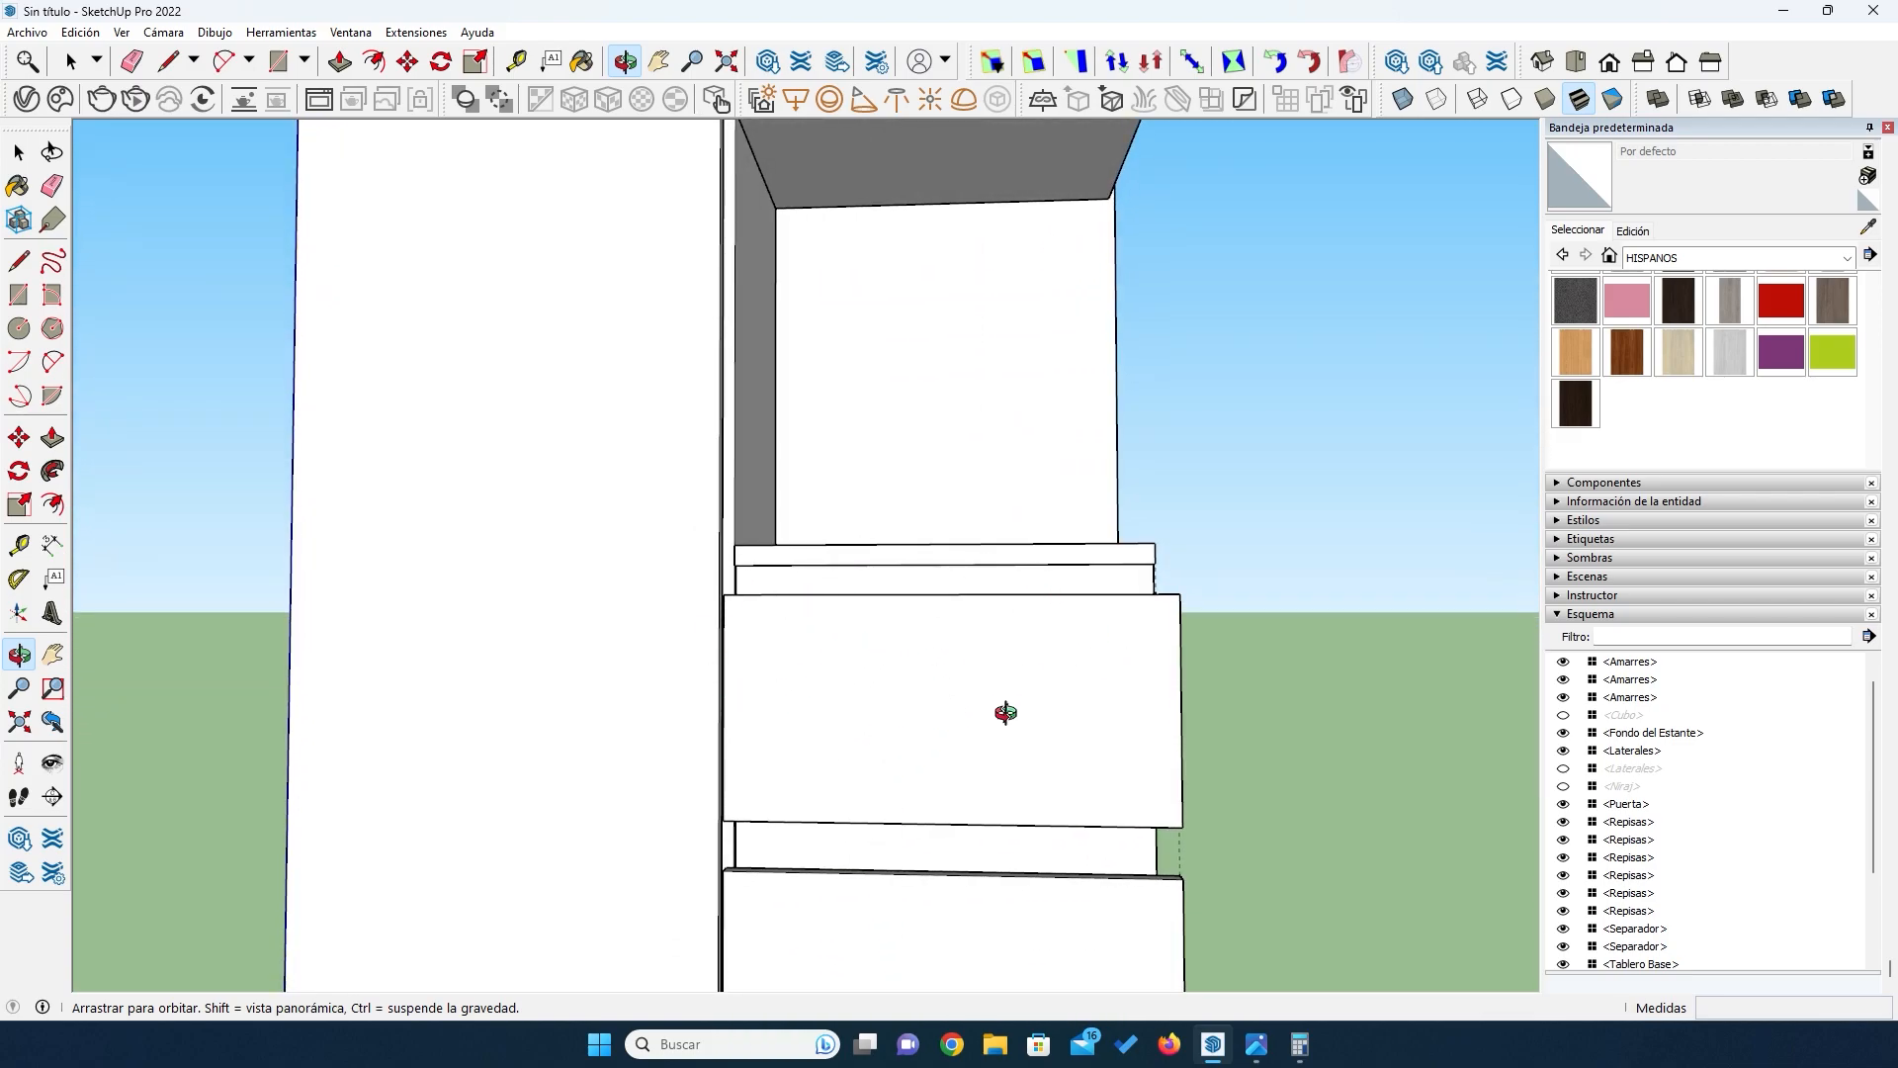
middle_drag(959, 784, 617, 736)
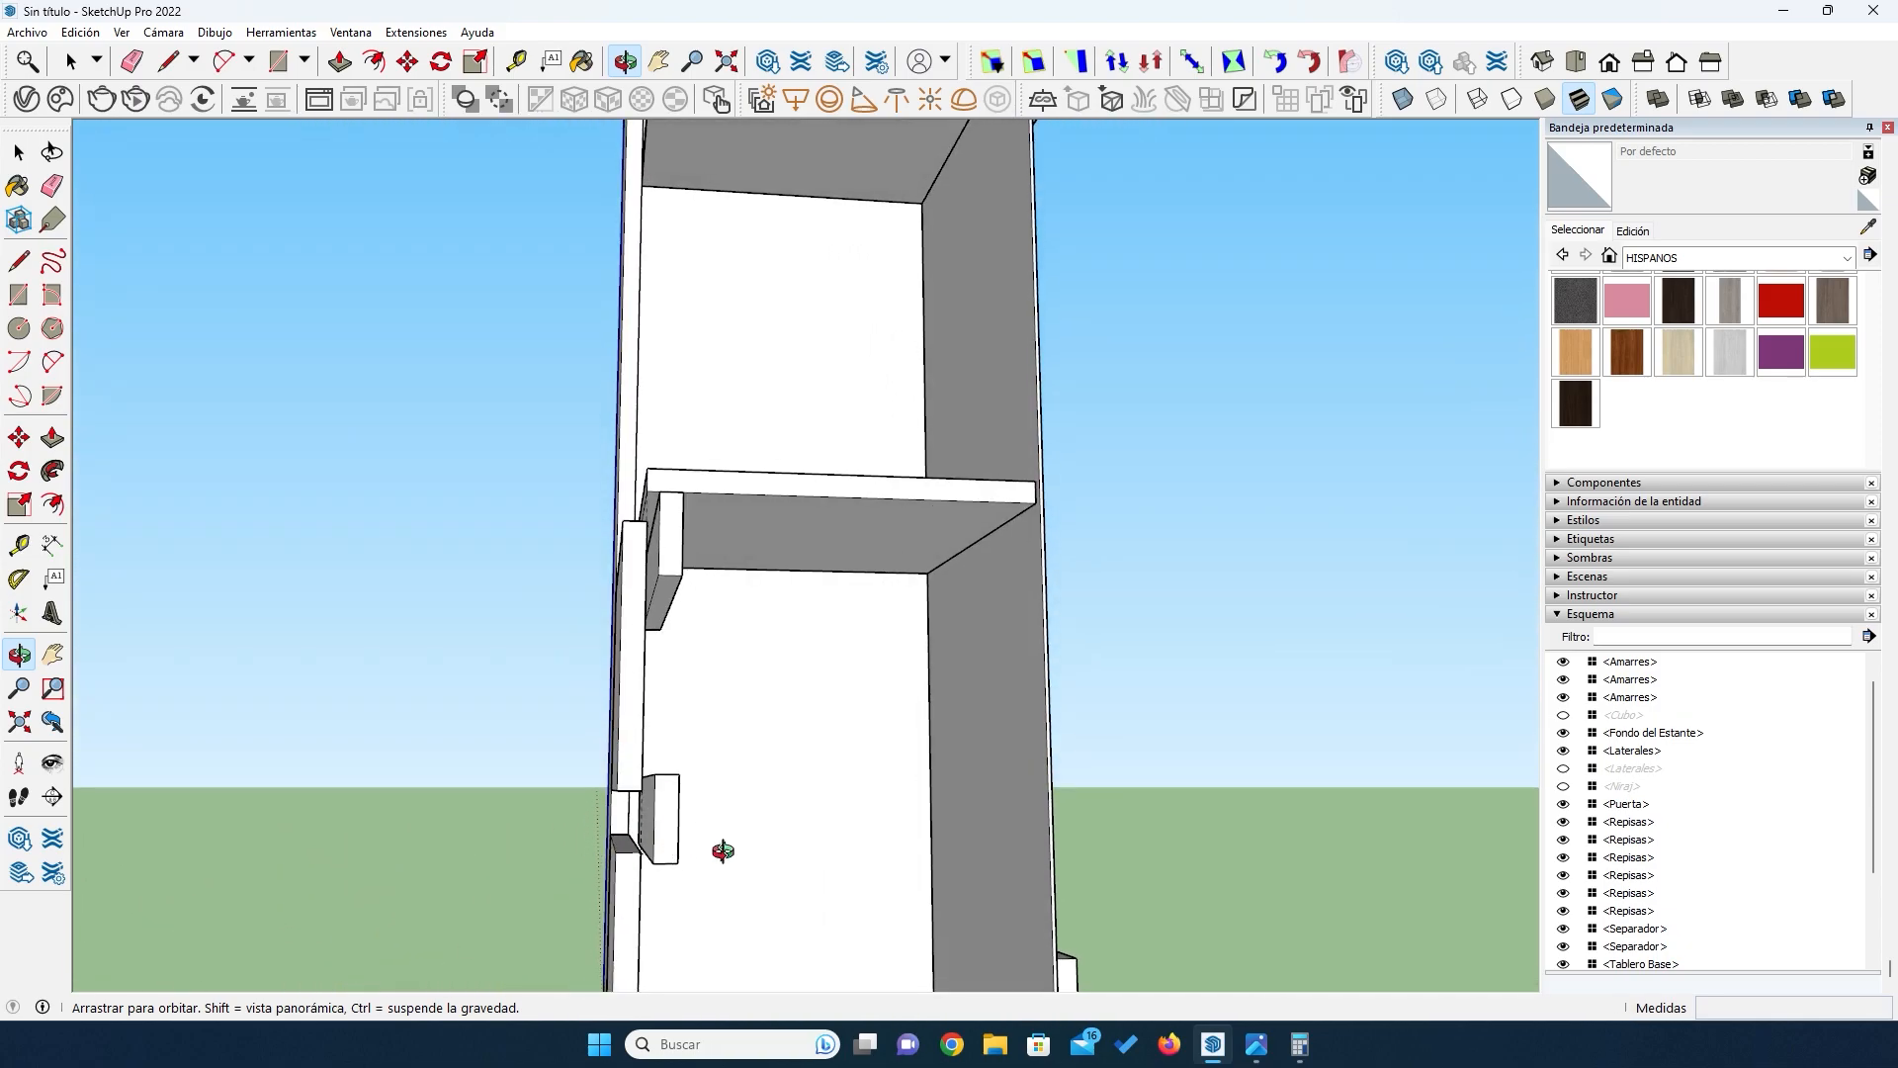
middle_drag(570, 806, 984, 874)
drag(978, 893, 389, 920)
drag(620, 883, 555, 843)
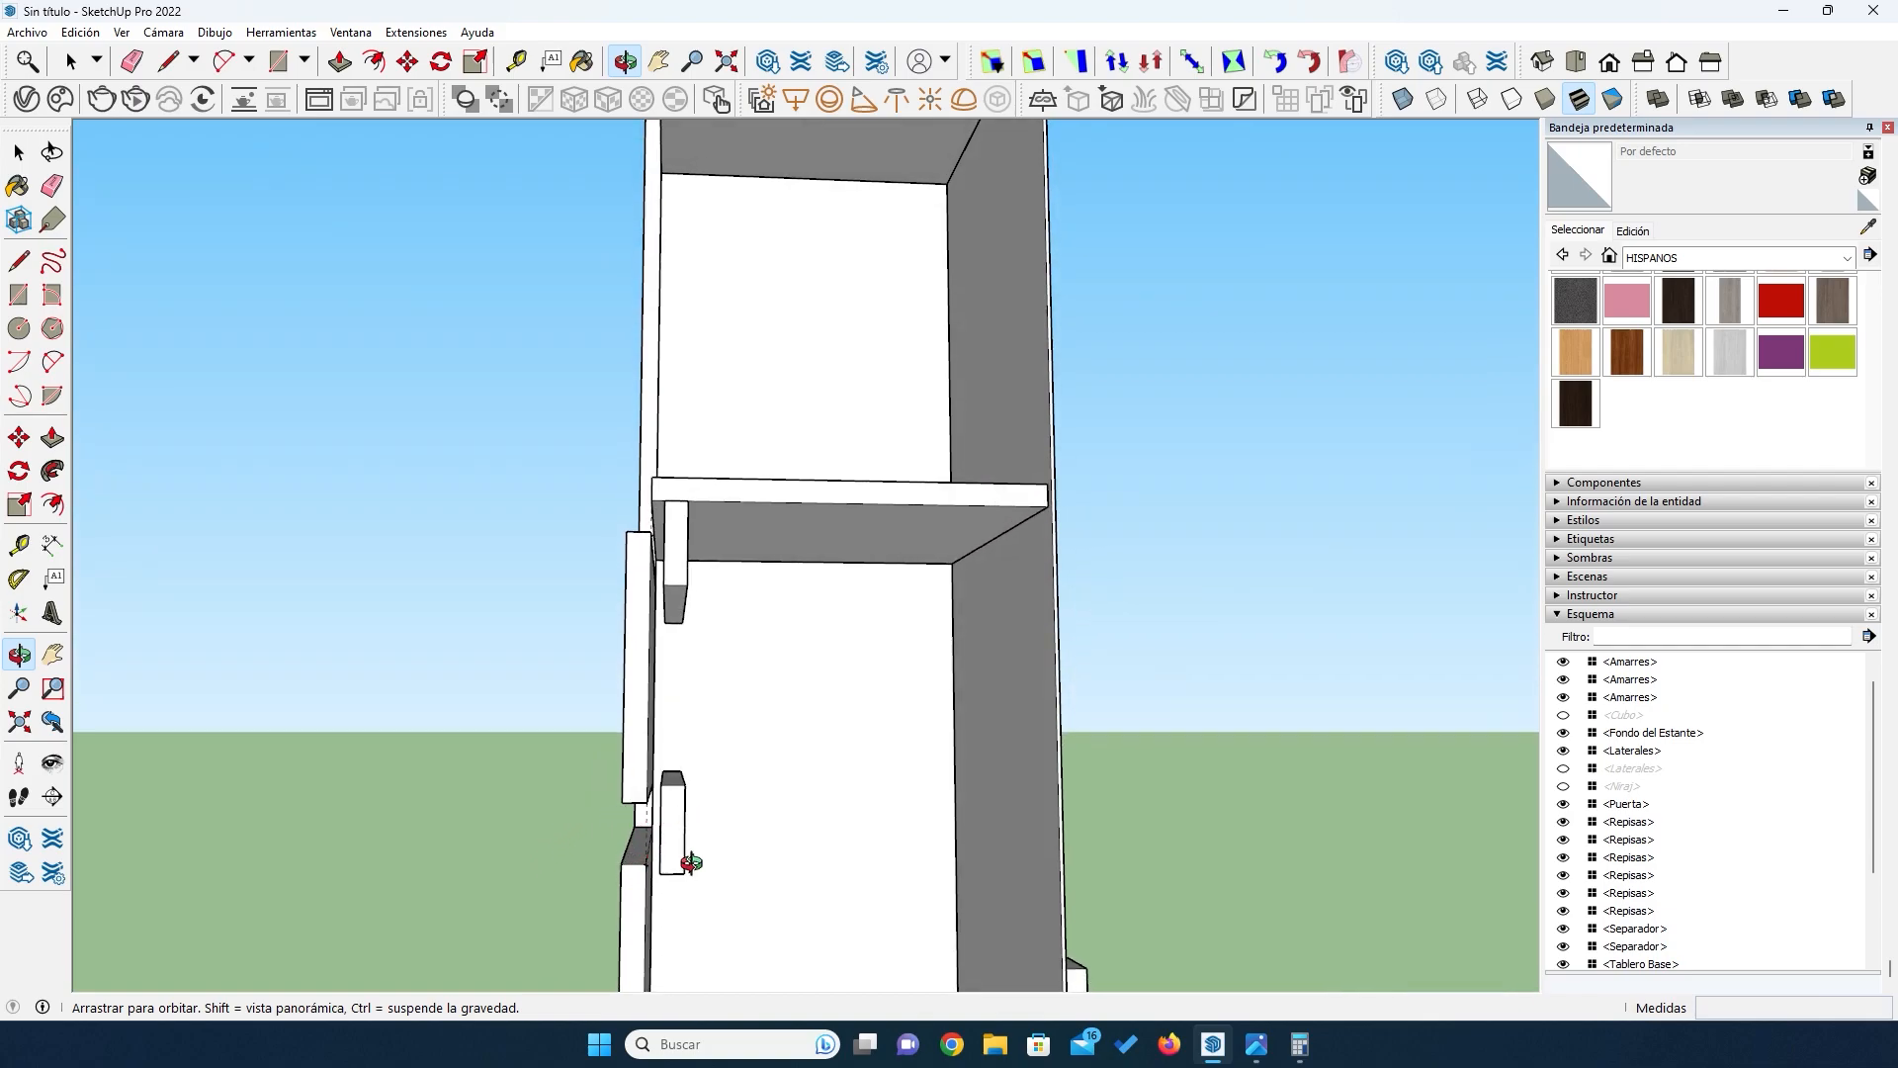
drag(591, 837, 626, 822)
Step: Move the lower Separador 10 mm forward, towards the back of the drawer fronts
scroll(626, 816, up, 5)
mouse_move(654, 746)
mouse_down()
mouse_move(585, 775)
mouse_move(597, 804)
mouse_move(627, 797)
mouse_move(590, 767)
mouse_move(491, 775)
mouse_move(890, 810)
mouse_move(407, 816)
mouse_move(784, 847)
mouse_move(852, 902)
mouse_move(801, 754)
mouse_move(842, 758)
mouse_up()
scroll(802, 751, up, 3)
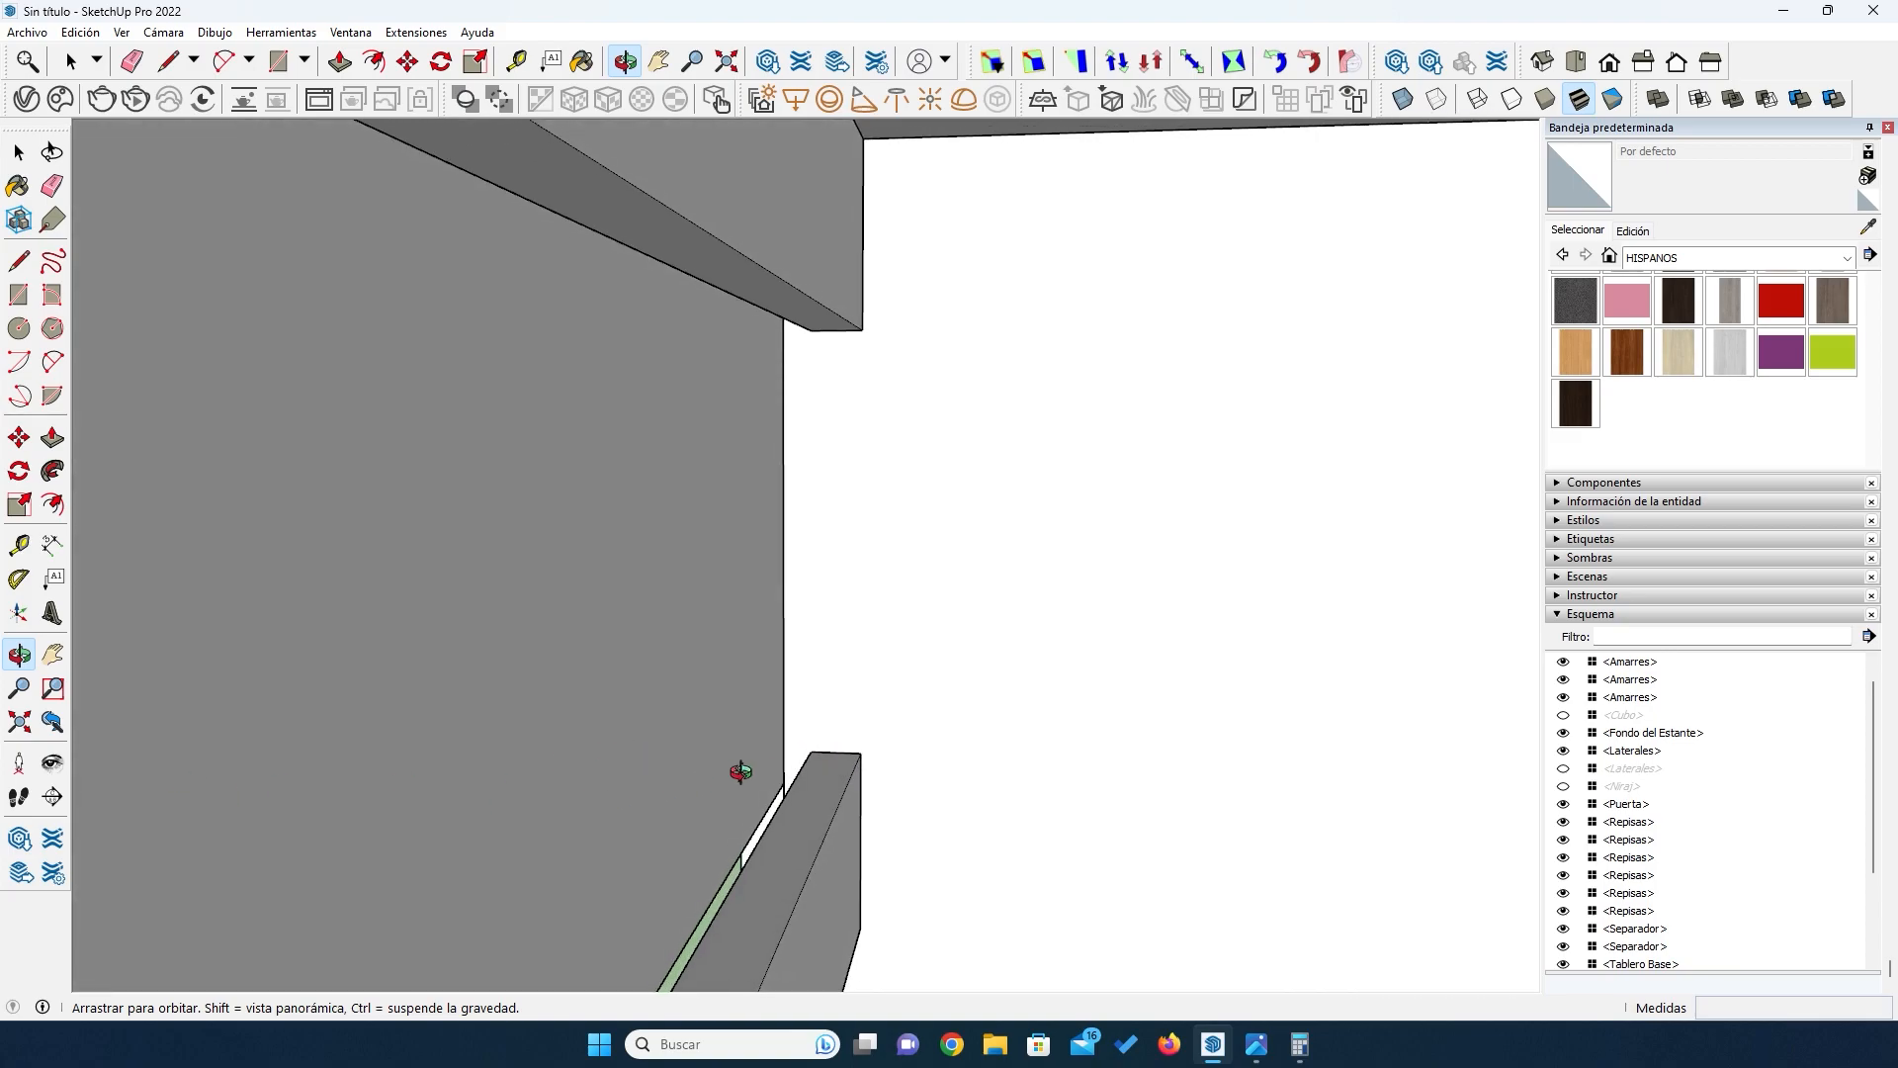
key(space)
click(806, 763)
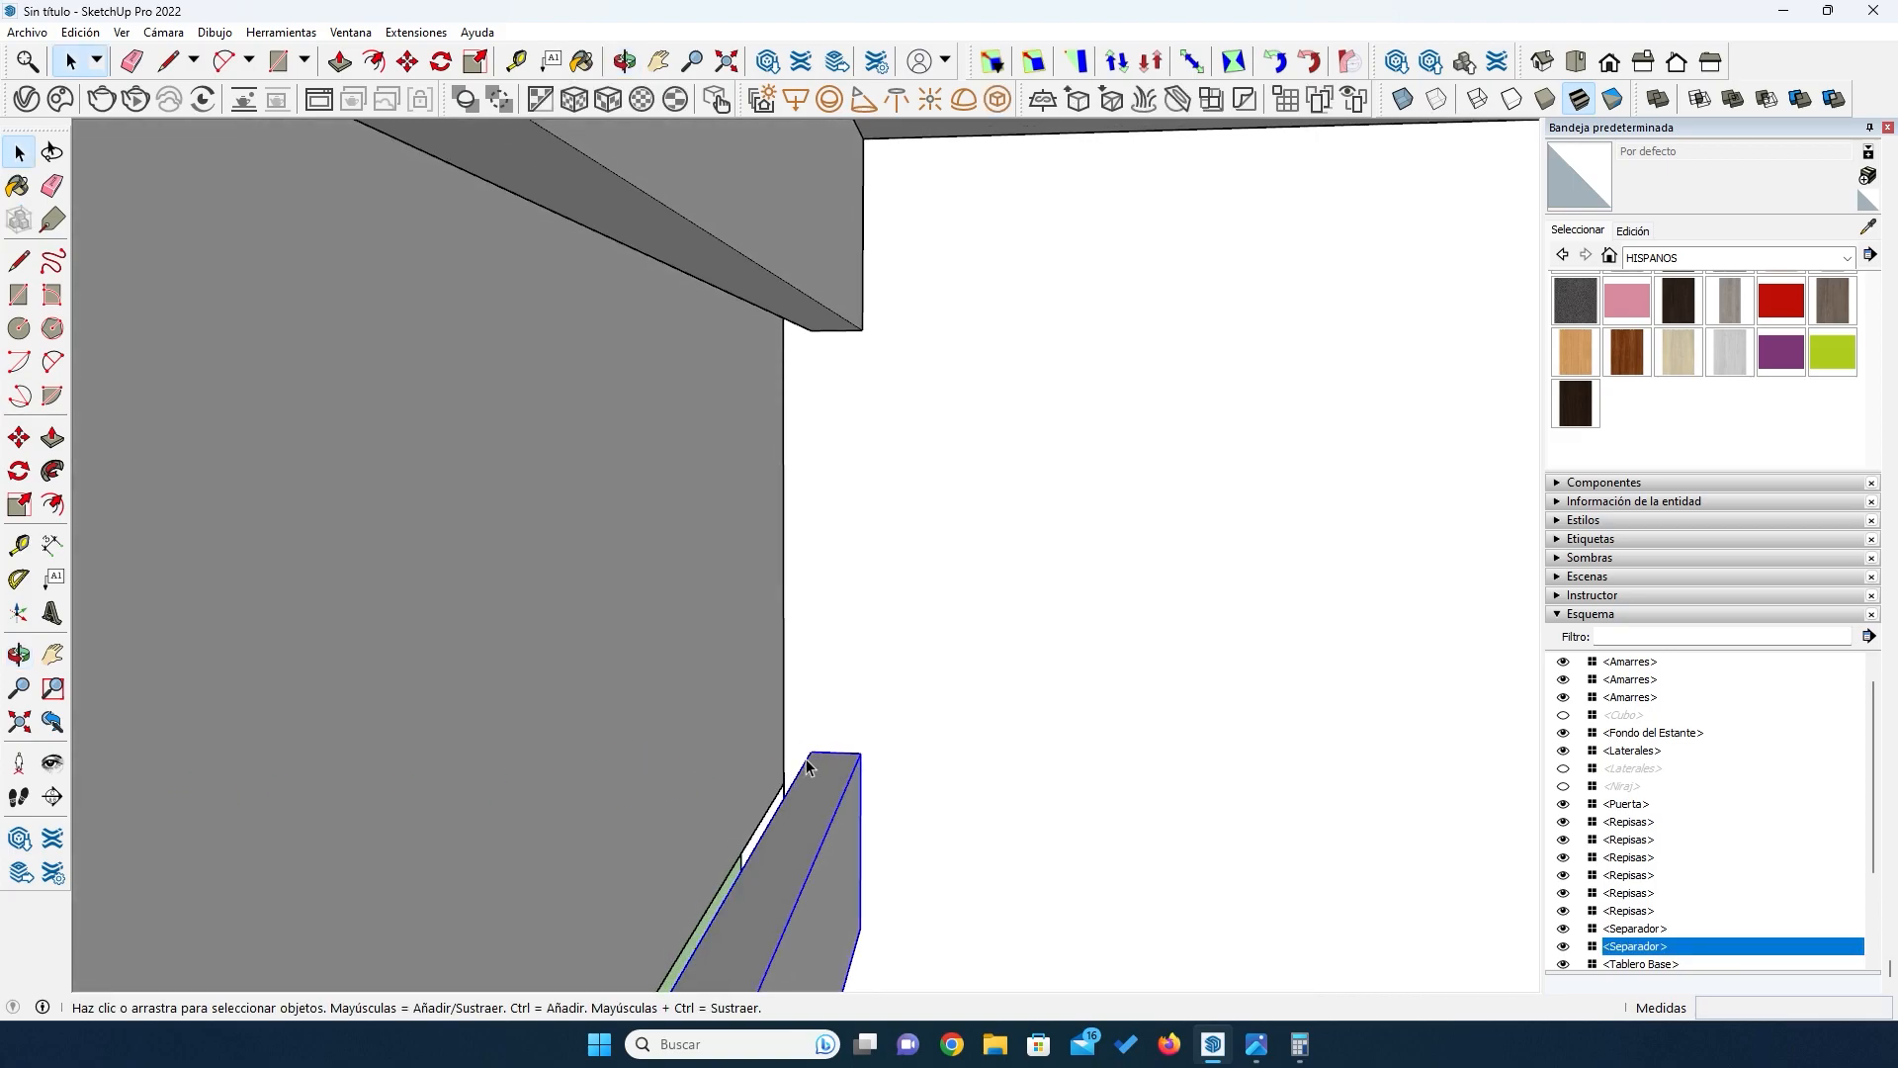
click(20, 438)
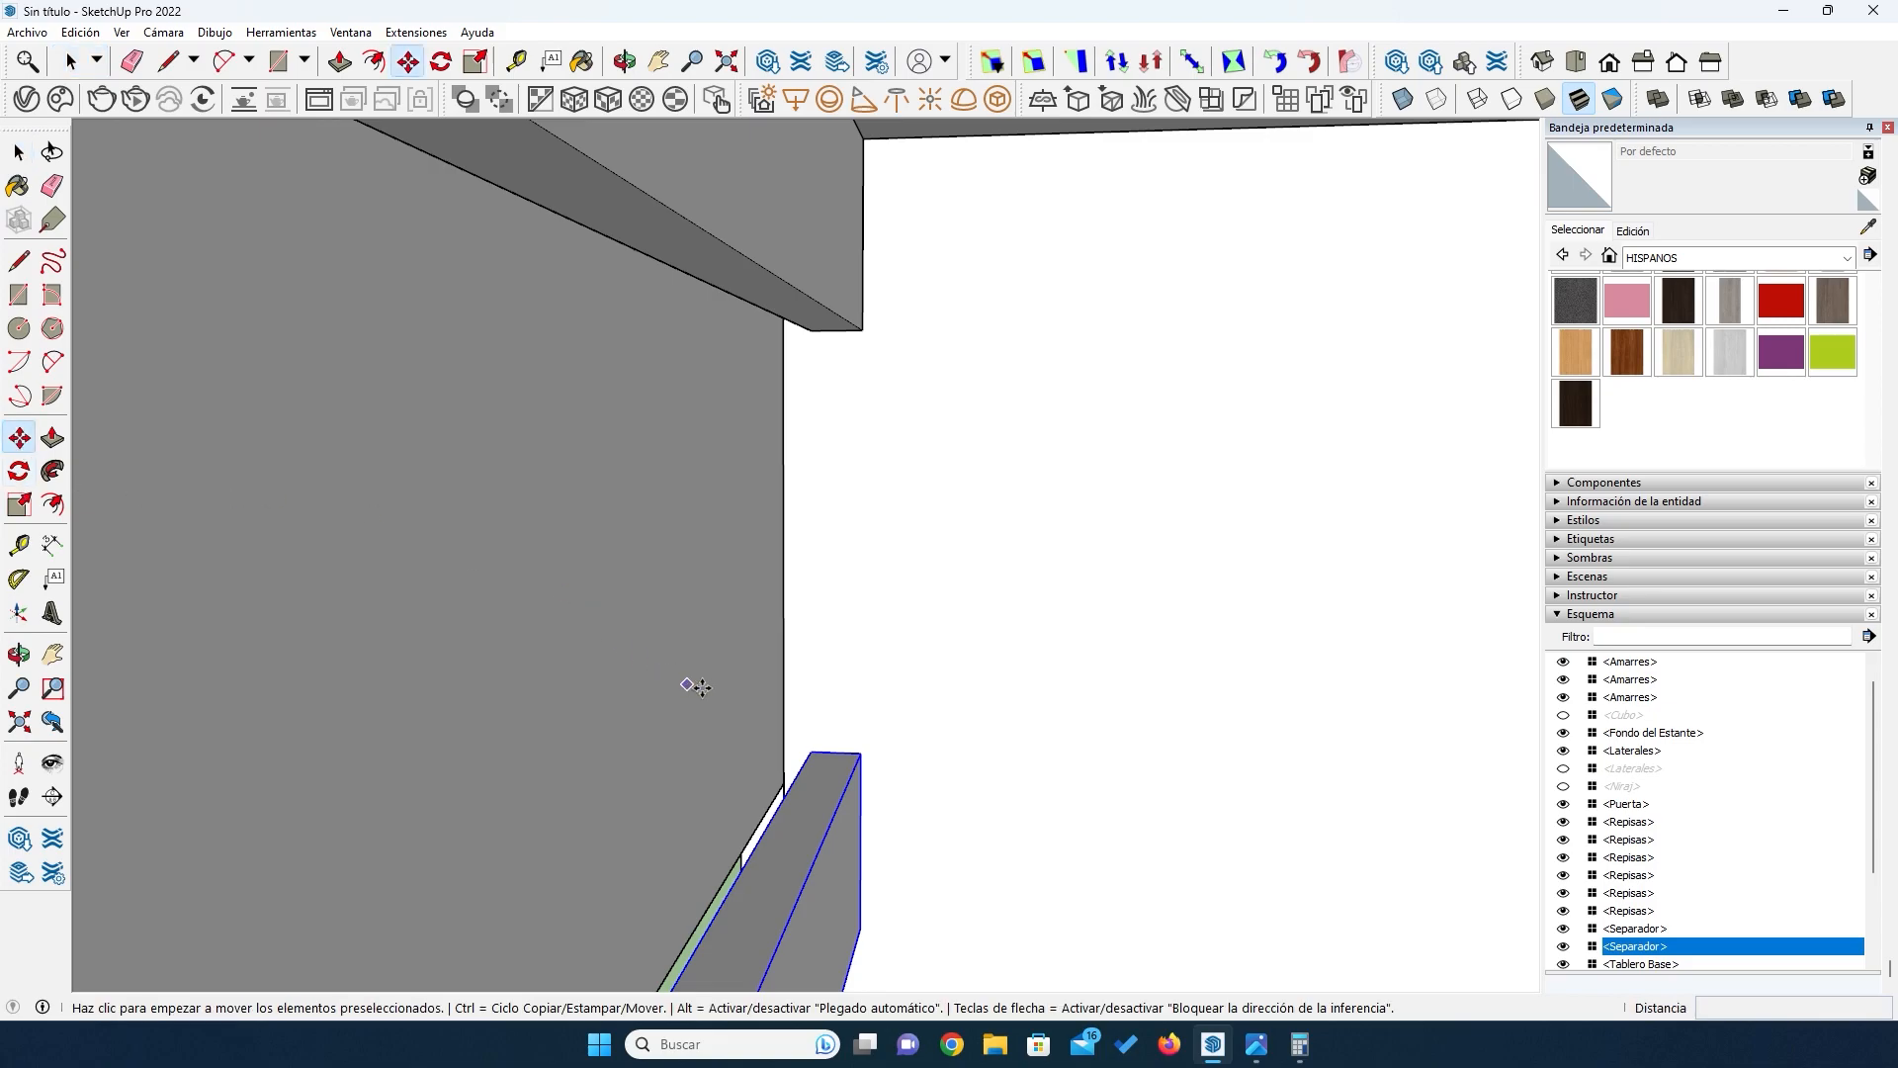
click(809, 754)
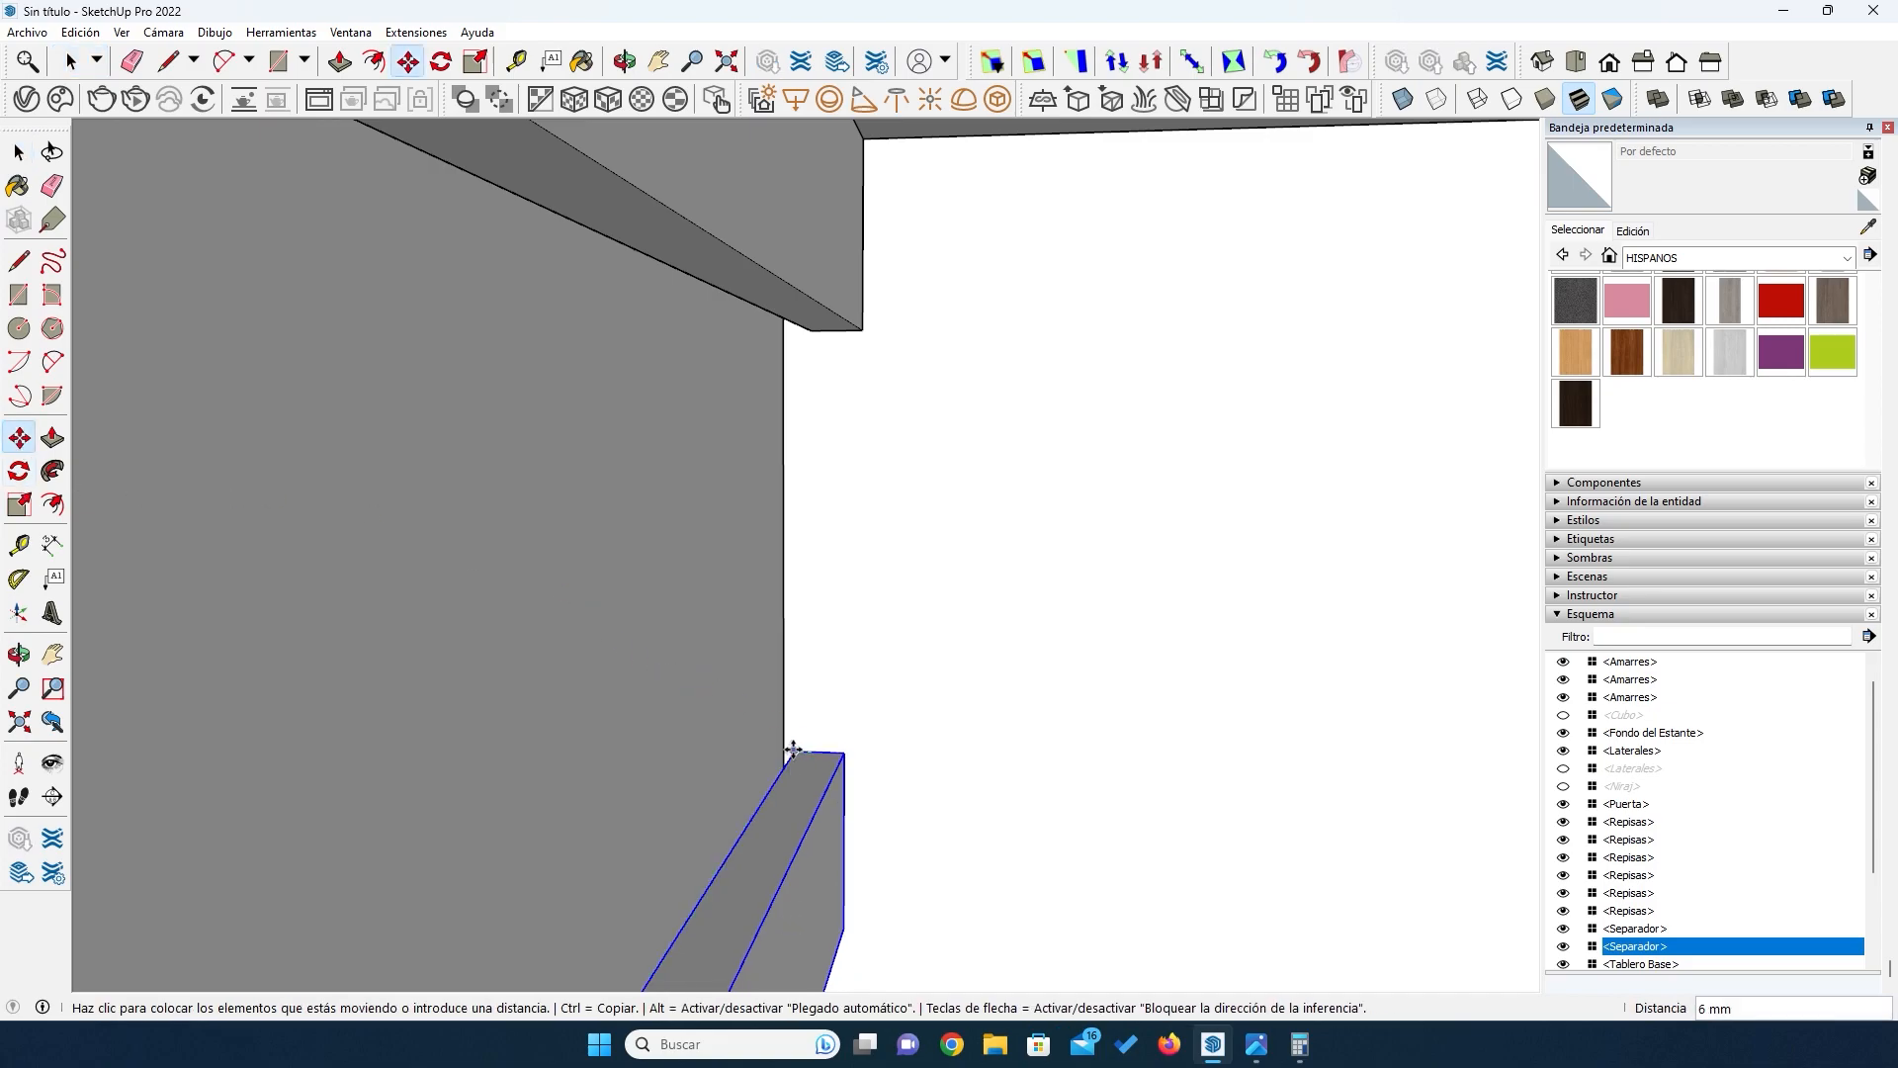
text(10)
key(Return)
scroll(783, 714, down, 6)
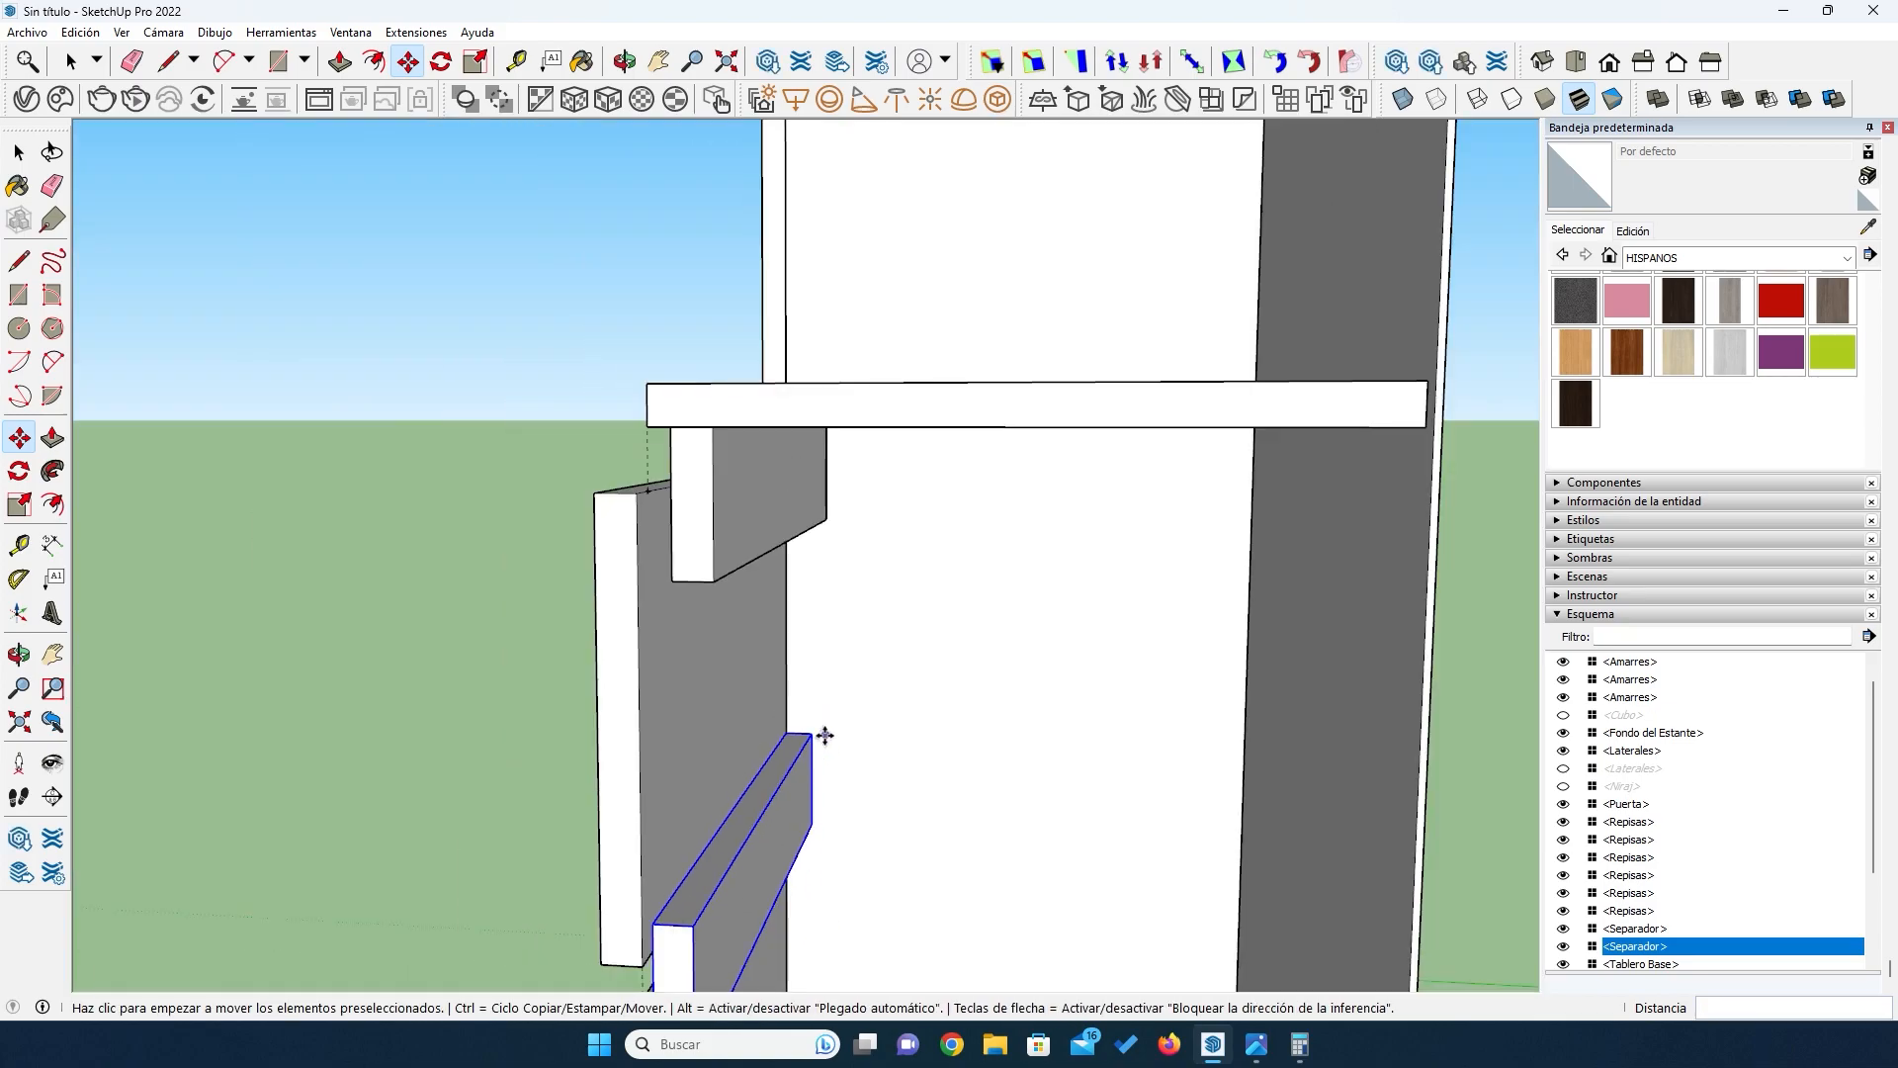
click(773, 835)
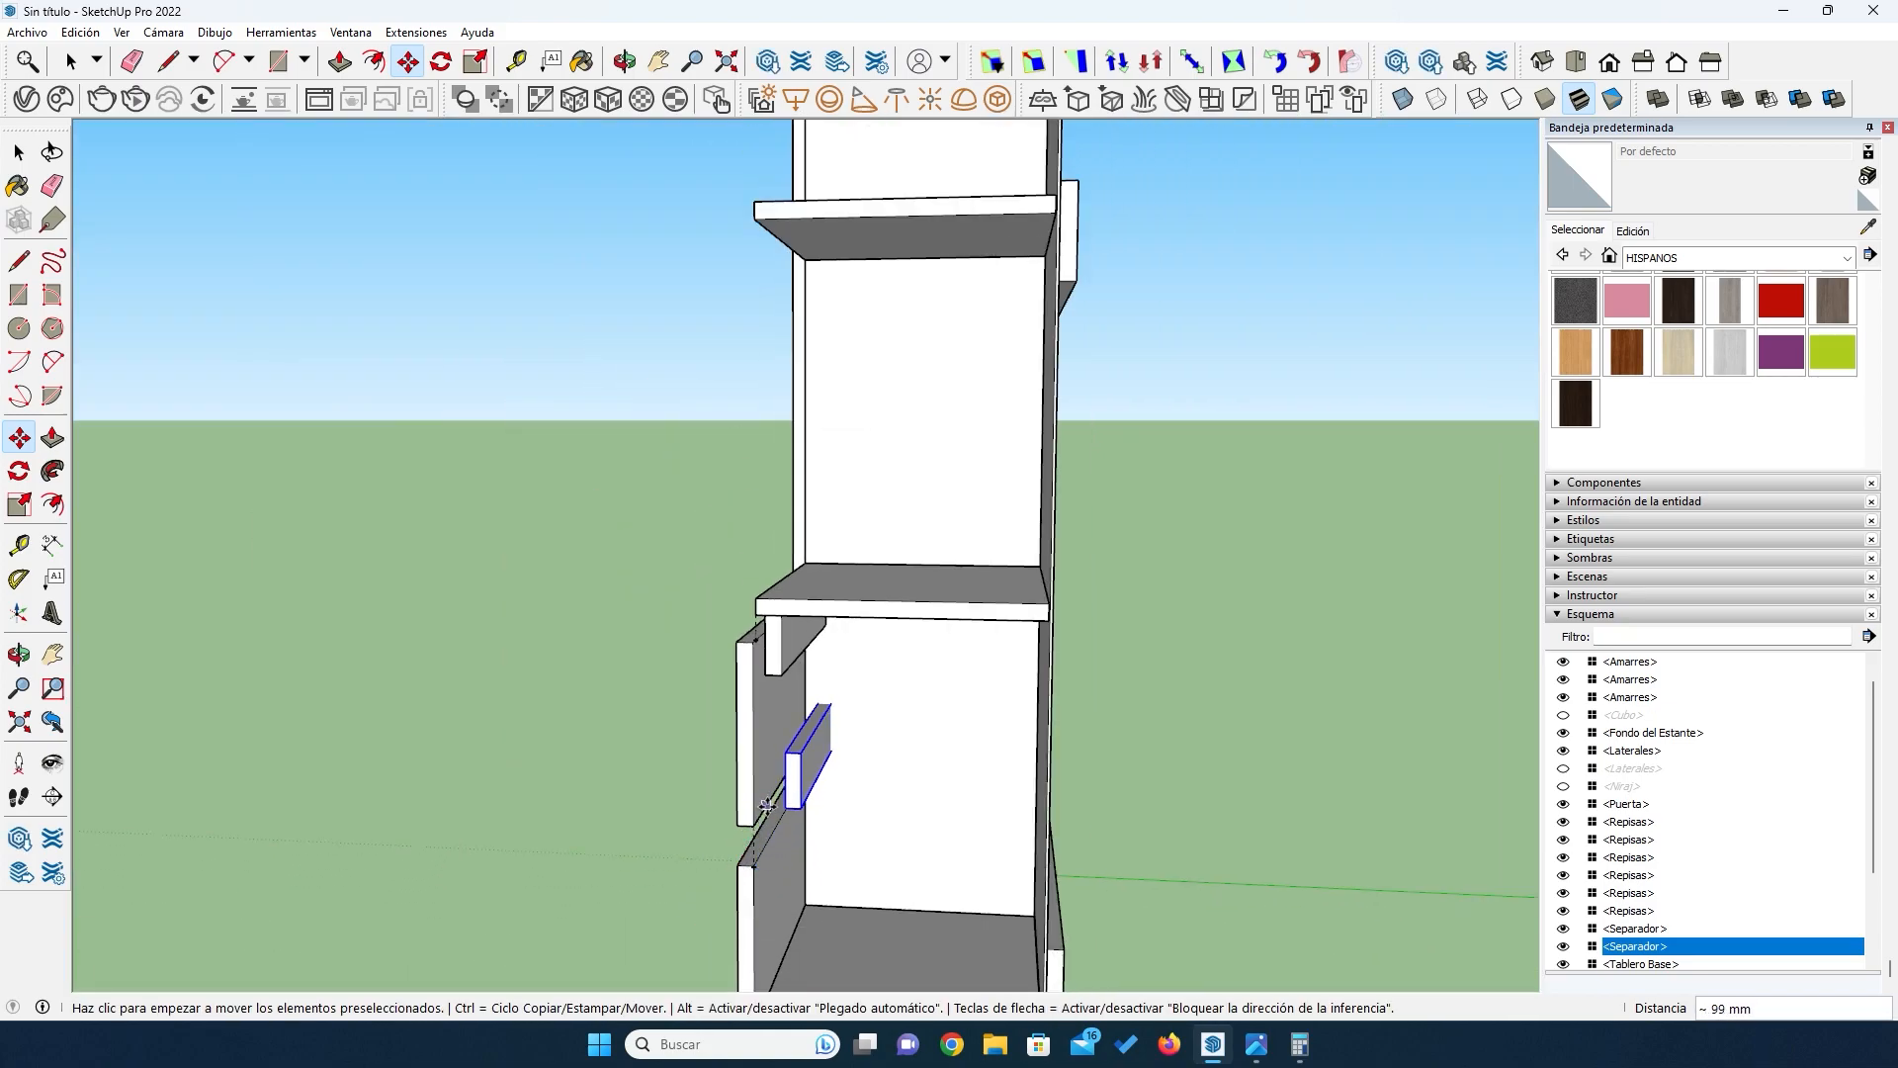
key(Escape)
Step: Measure how far the lower Separador's top edge extends above the bottom edge of the upper drawer front
middle_drag(514, 953, 782, 781)
scroll(787, 783, up, 4)
scroll(788, 783, up, 3)
middle_drag(714, 721, 602, 719)
scroll(784, 691, up, 2)
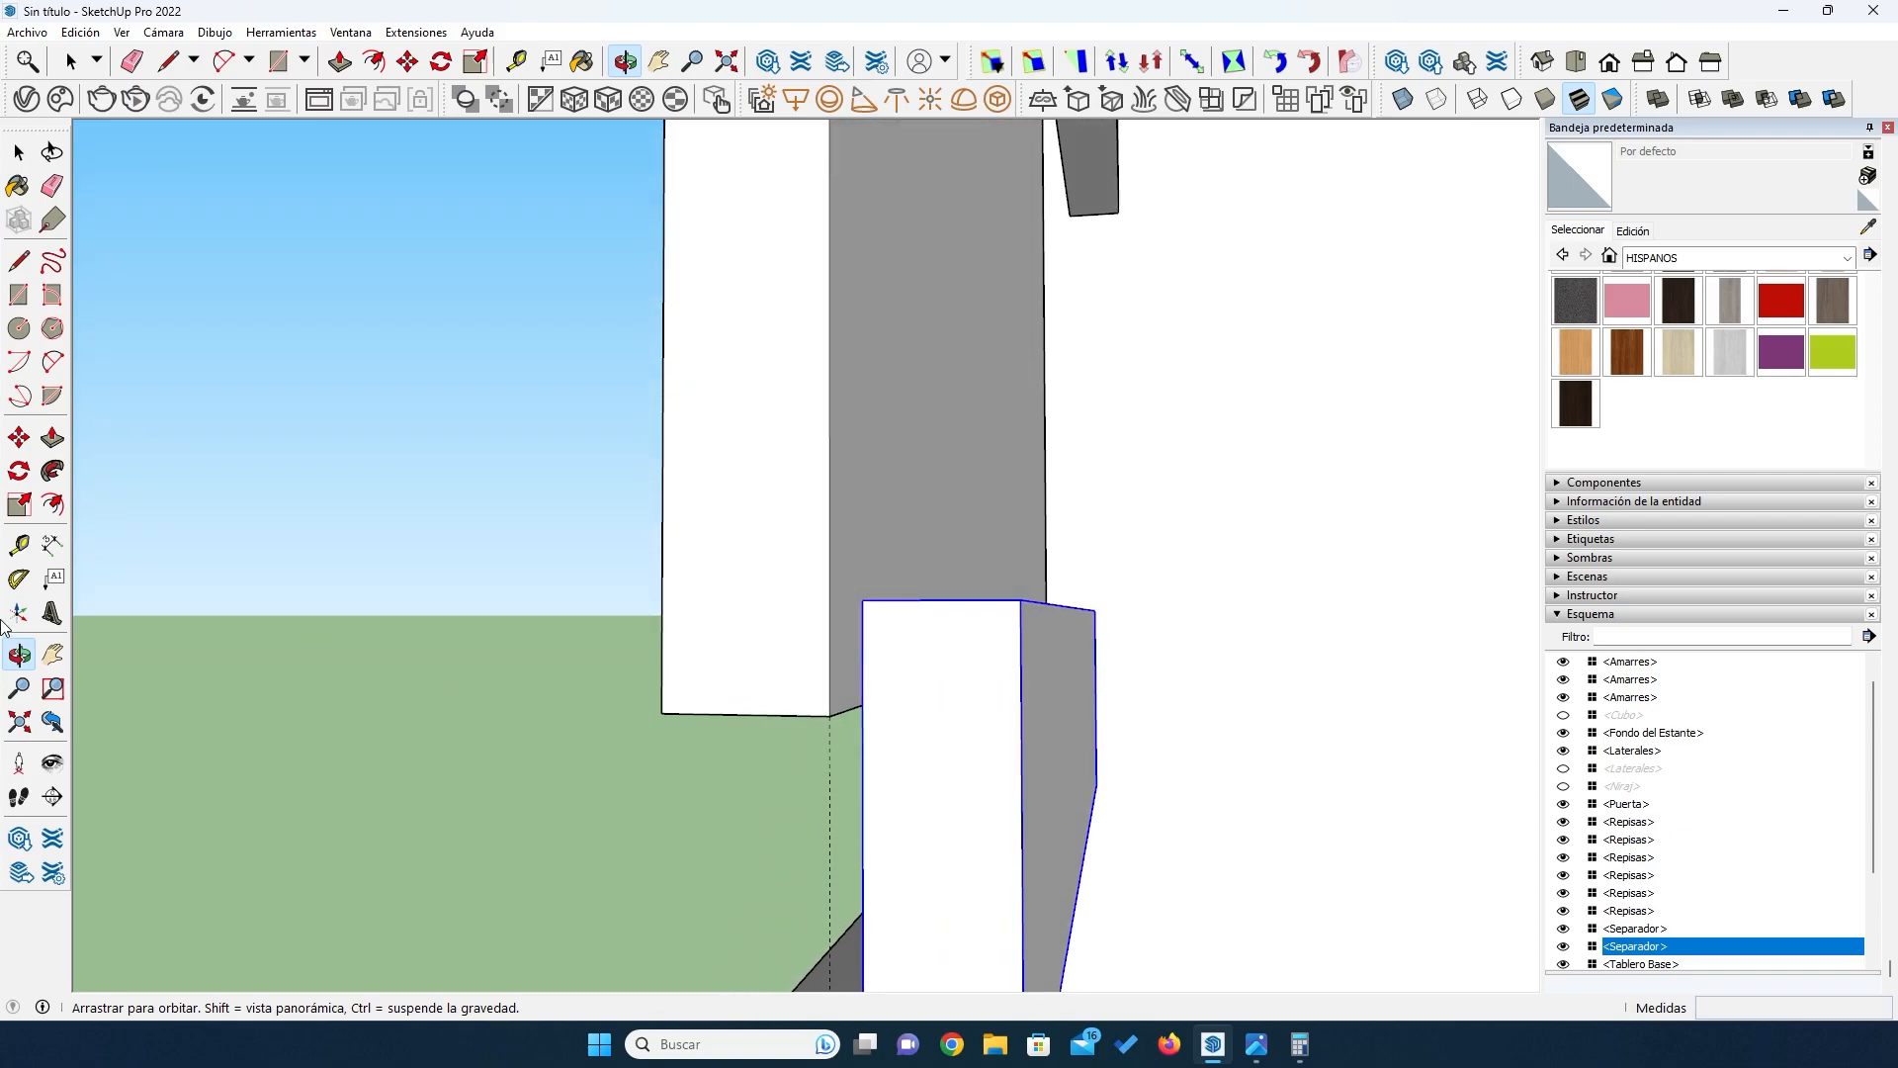
click(52, 544)
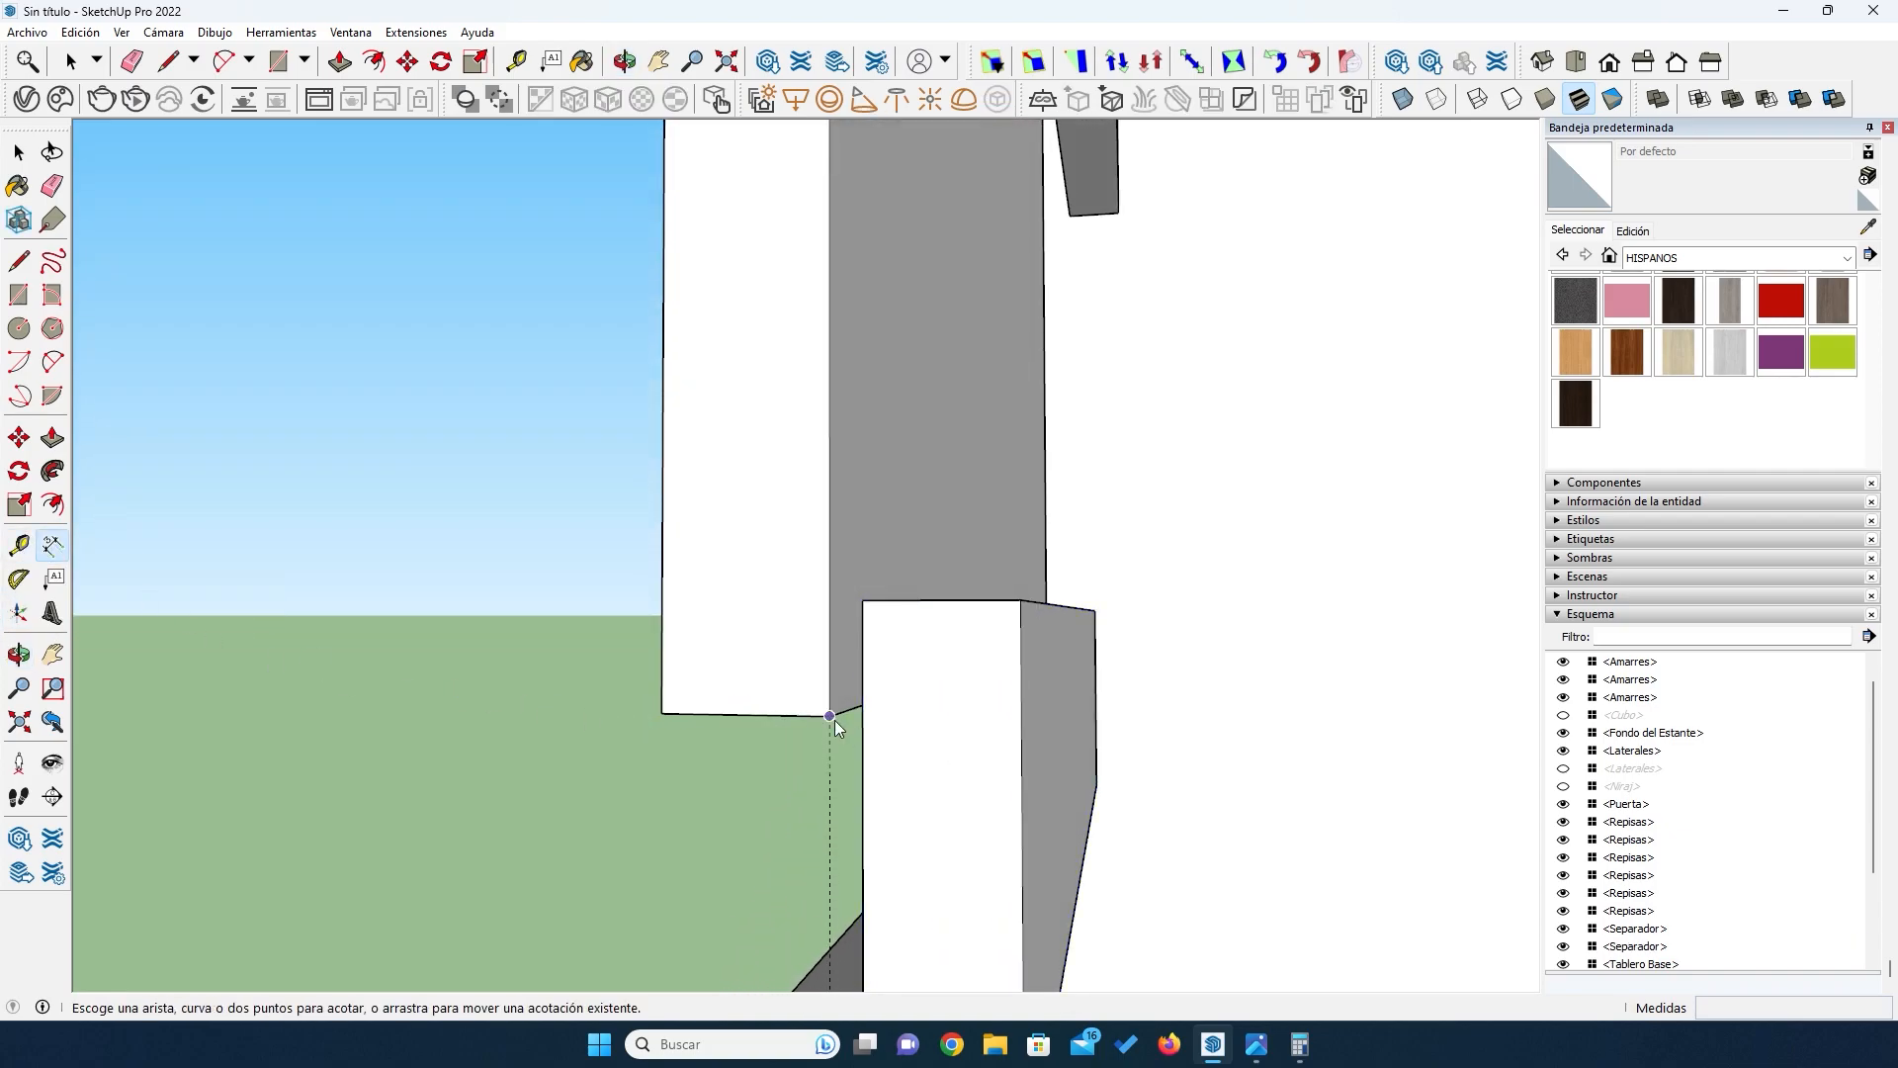
click(862, 708)
click(862, 600)
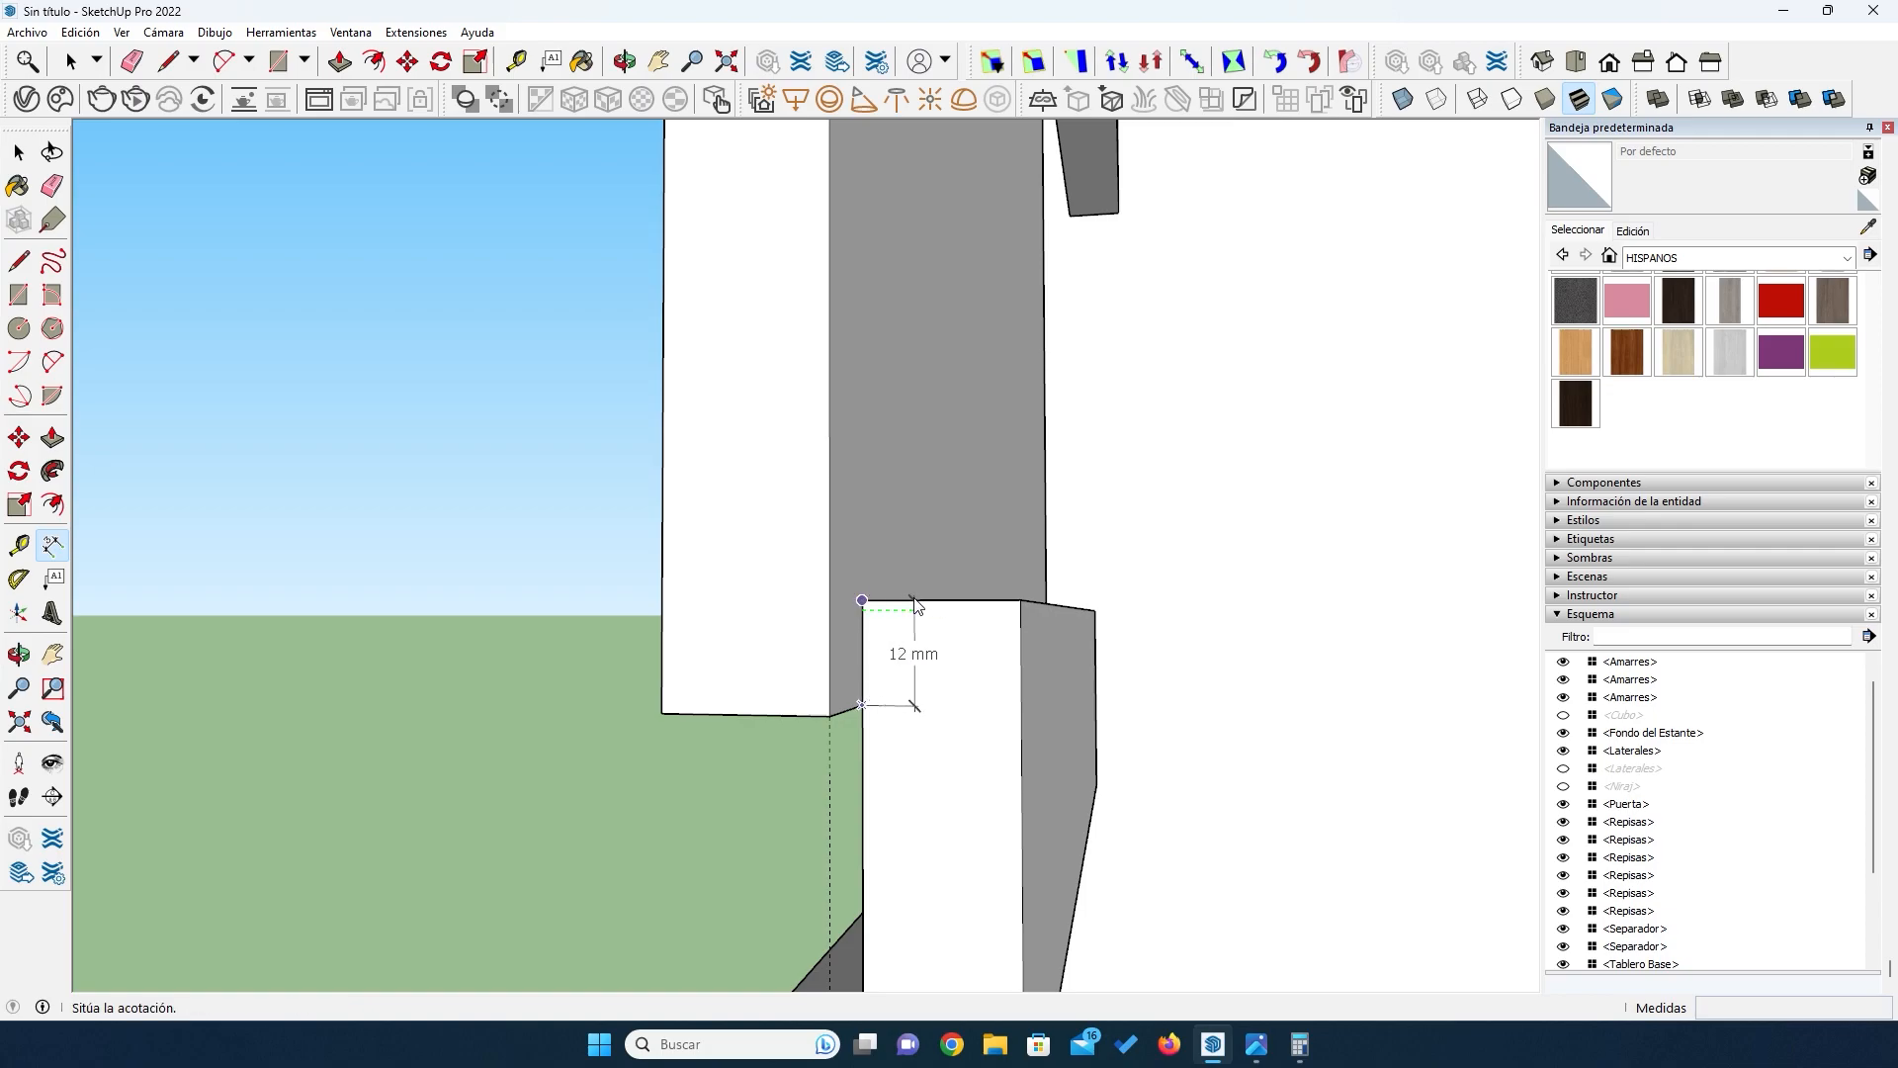
key(Escape)
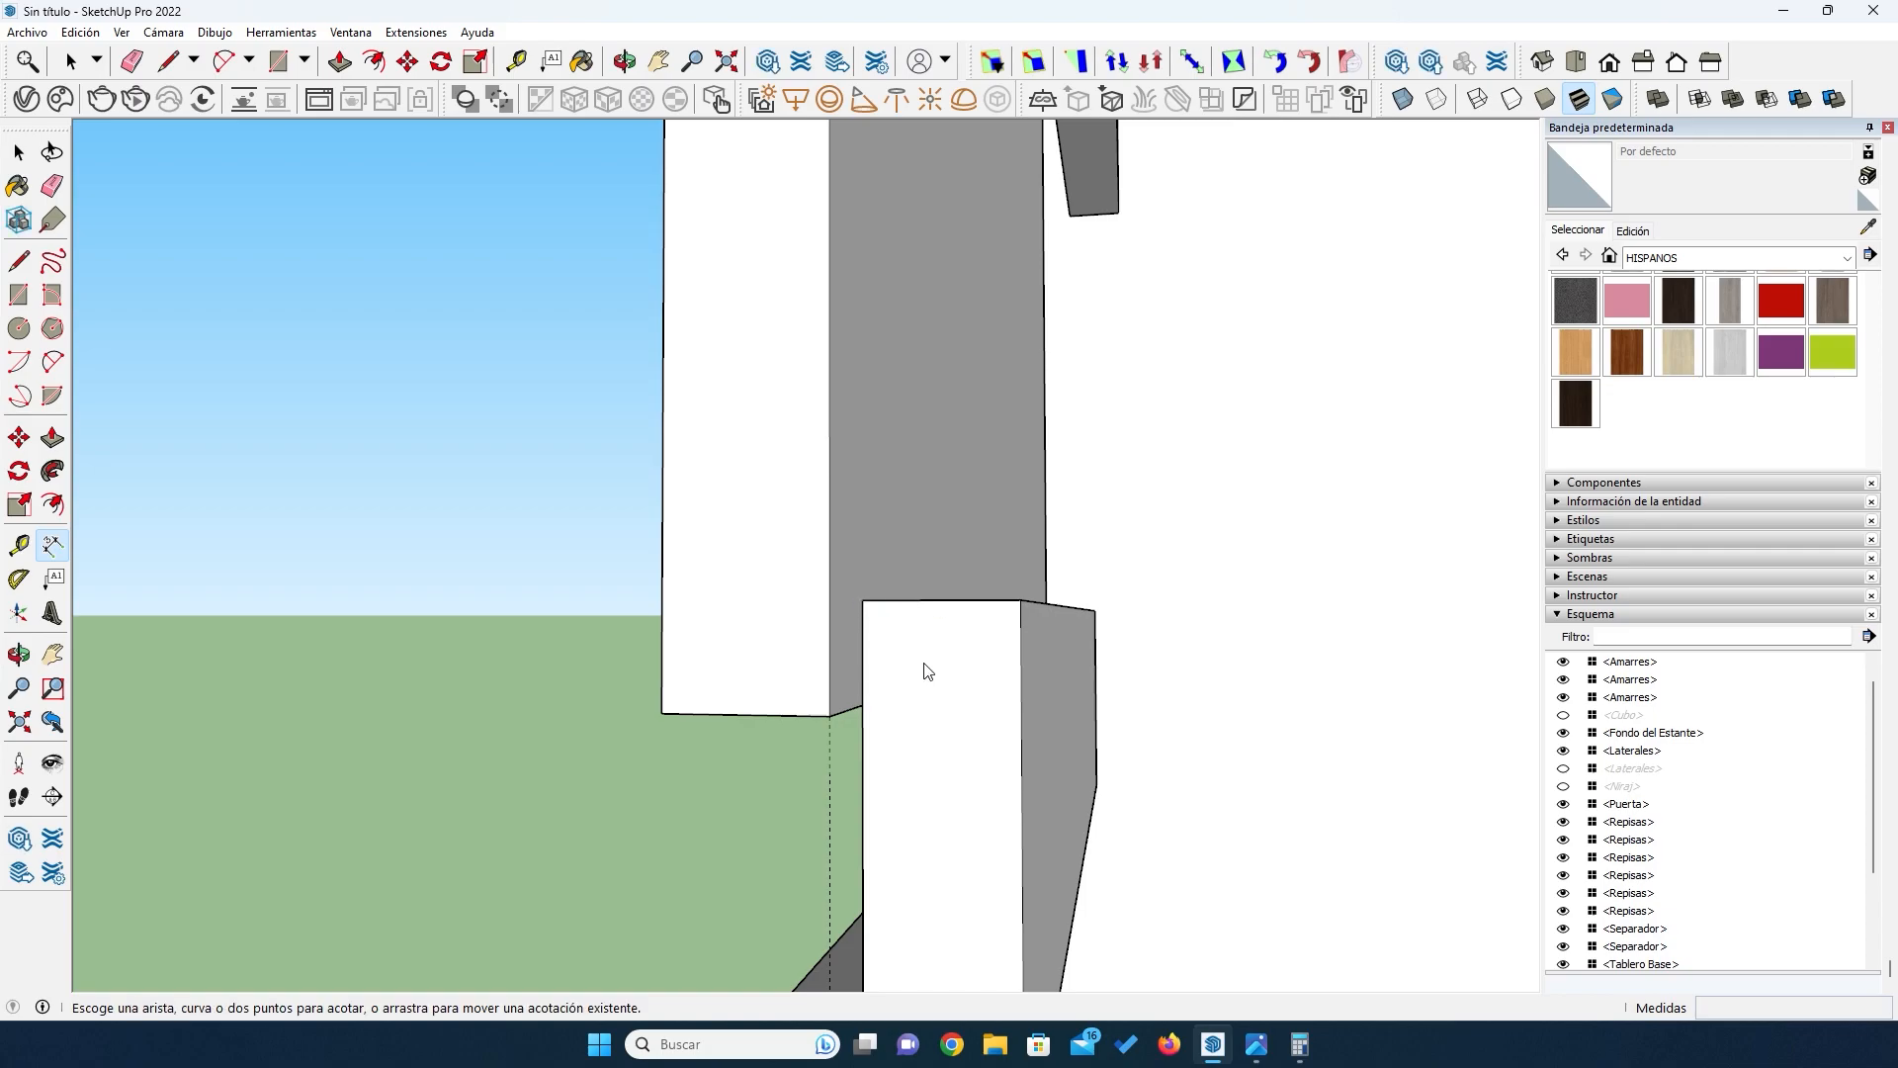
Step: Lower the Separador between the drawer fronts by 2 mm
scroll(964, 697, down, 4)
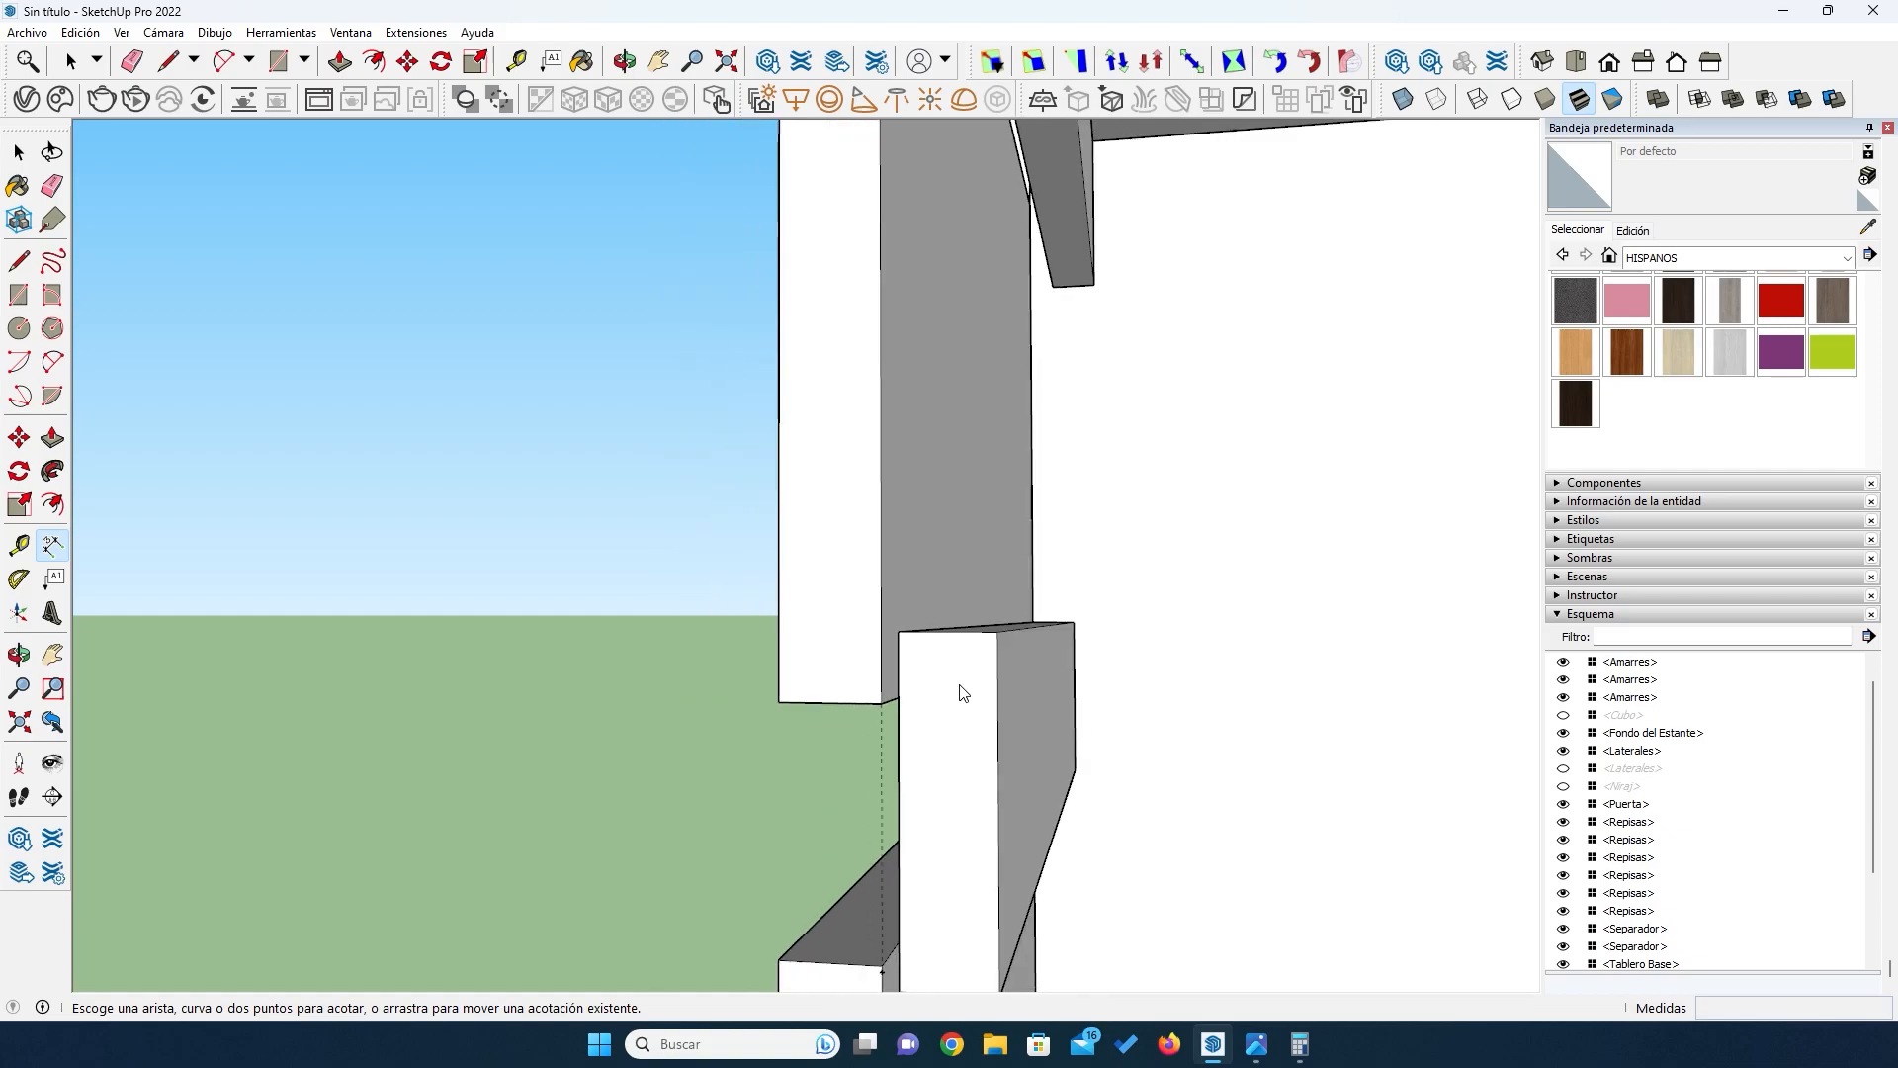
click(17, 151)
click(961, 718)
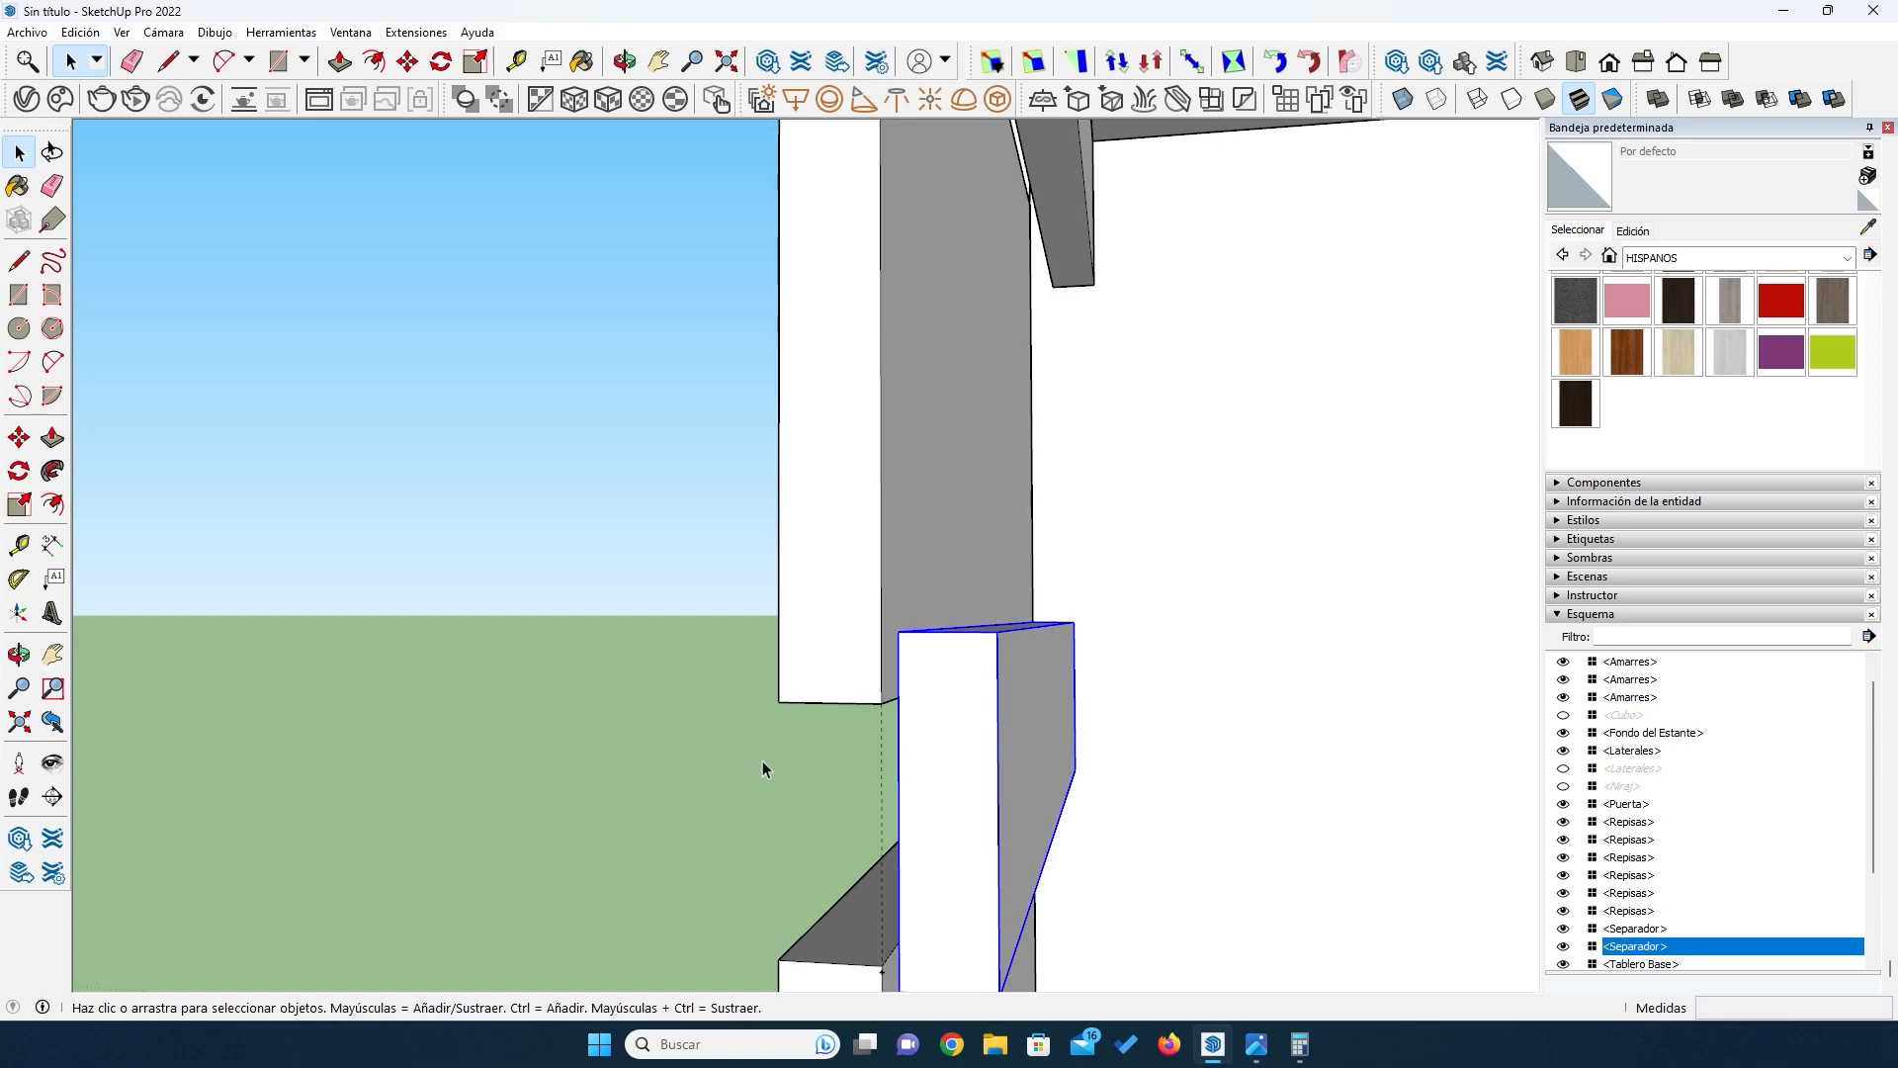
middle_drag(635, 780, 924, 719)
click(18, 437)
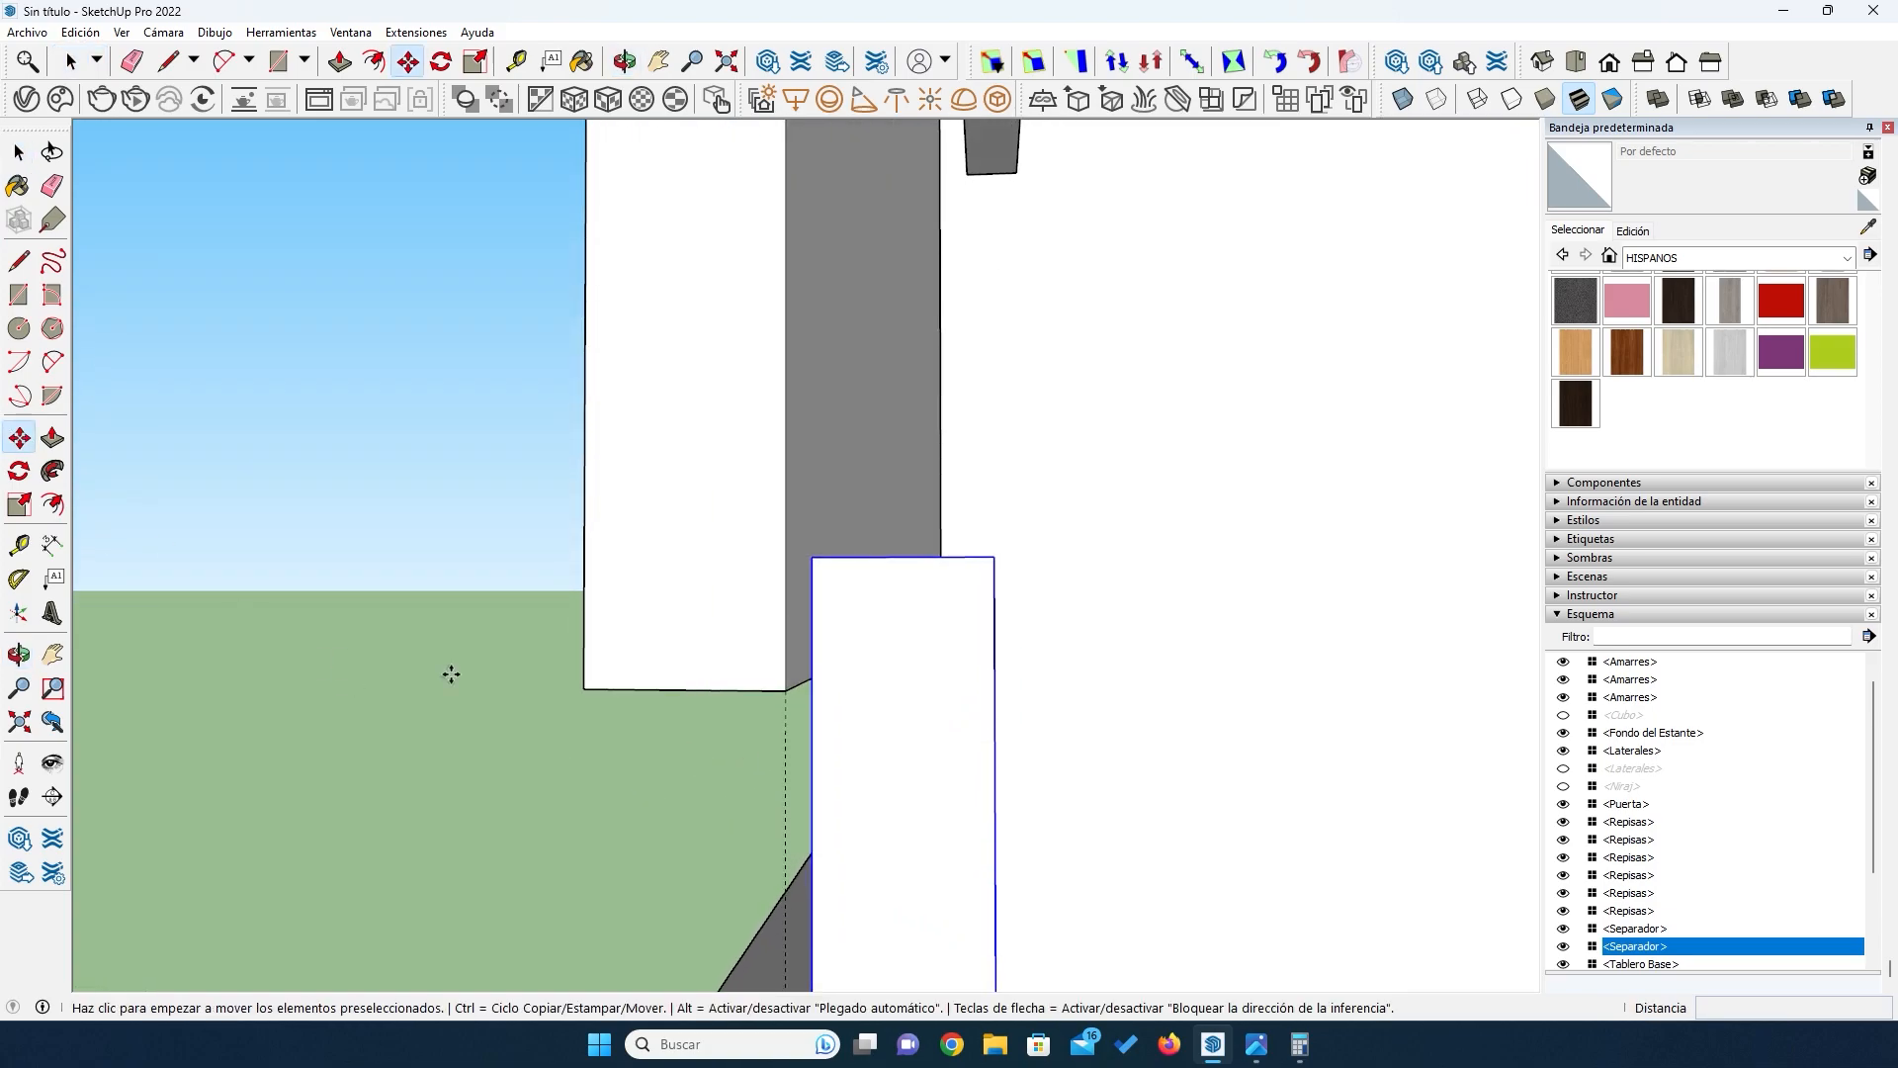
click(808, 556)
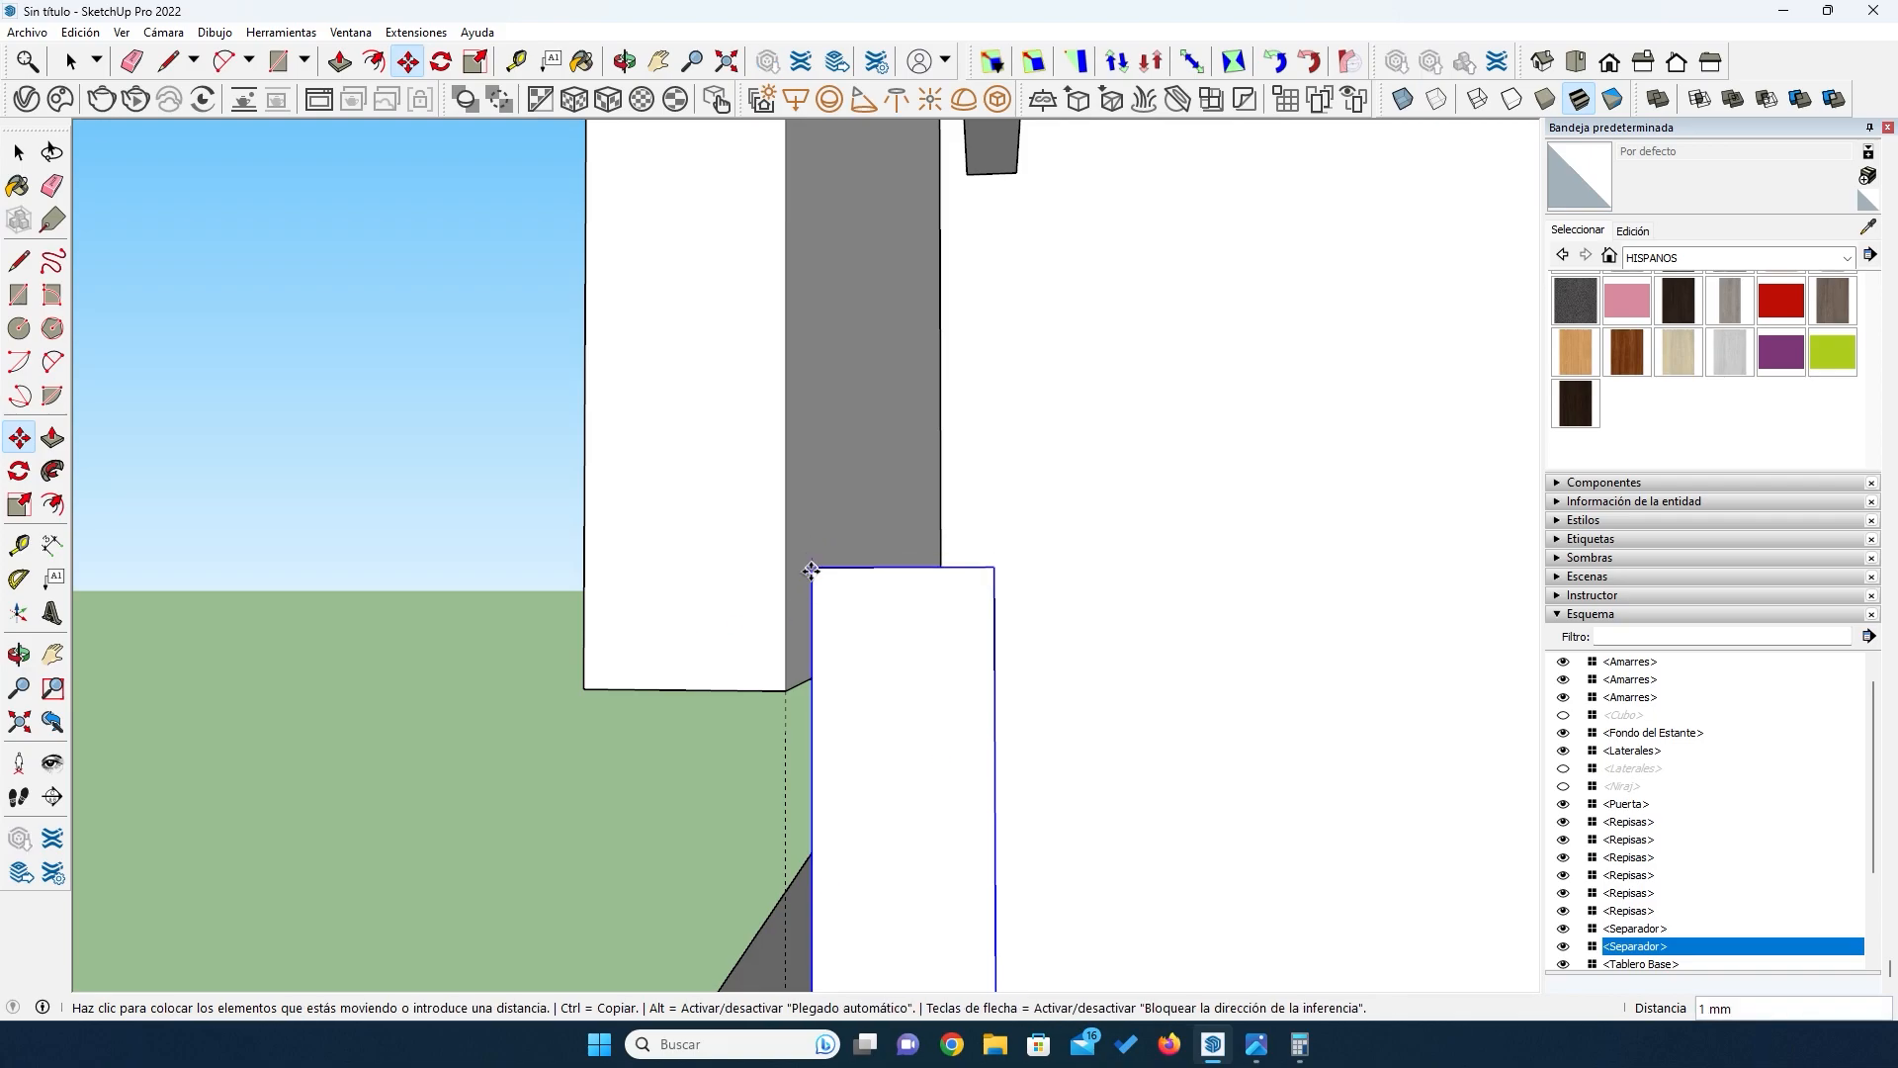
click(811, 575)
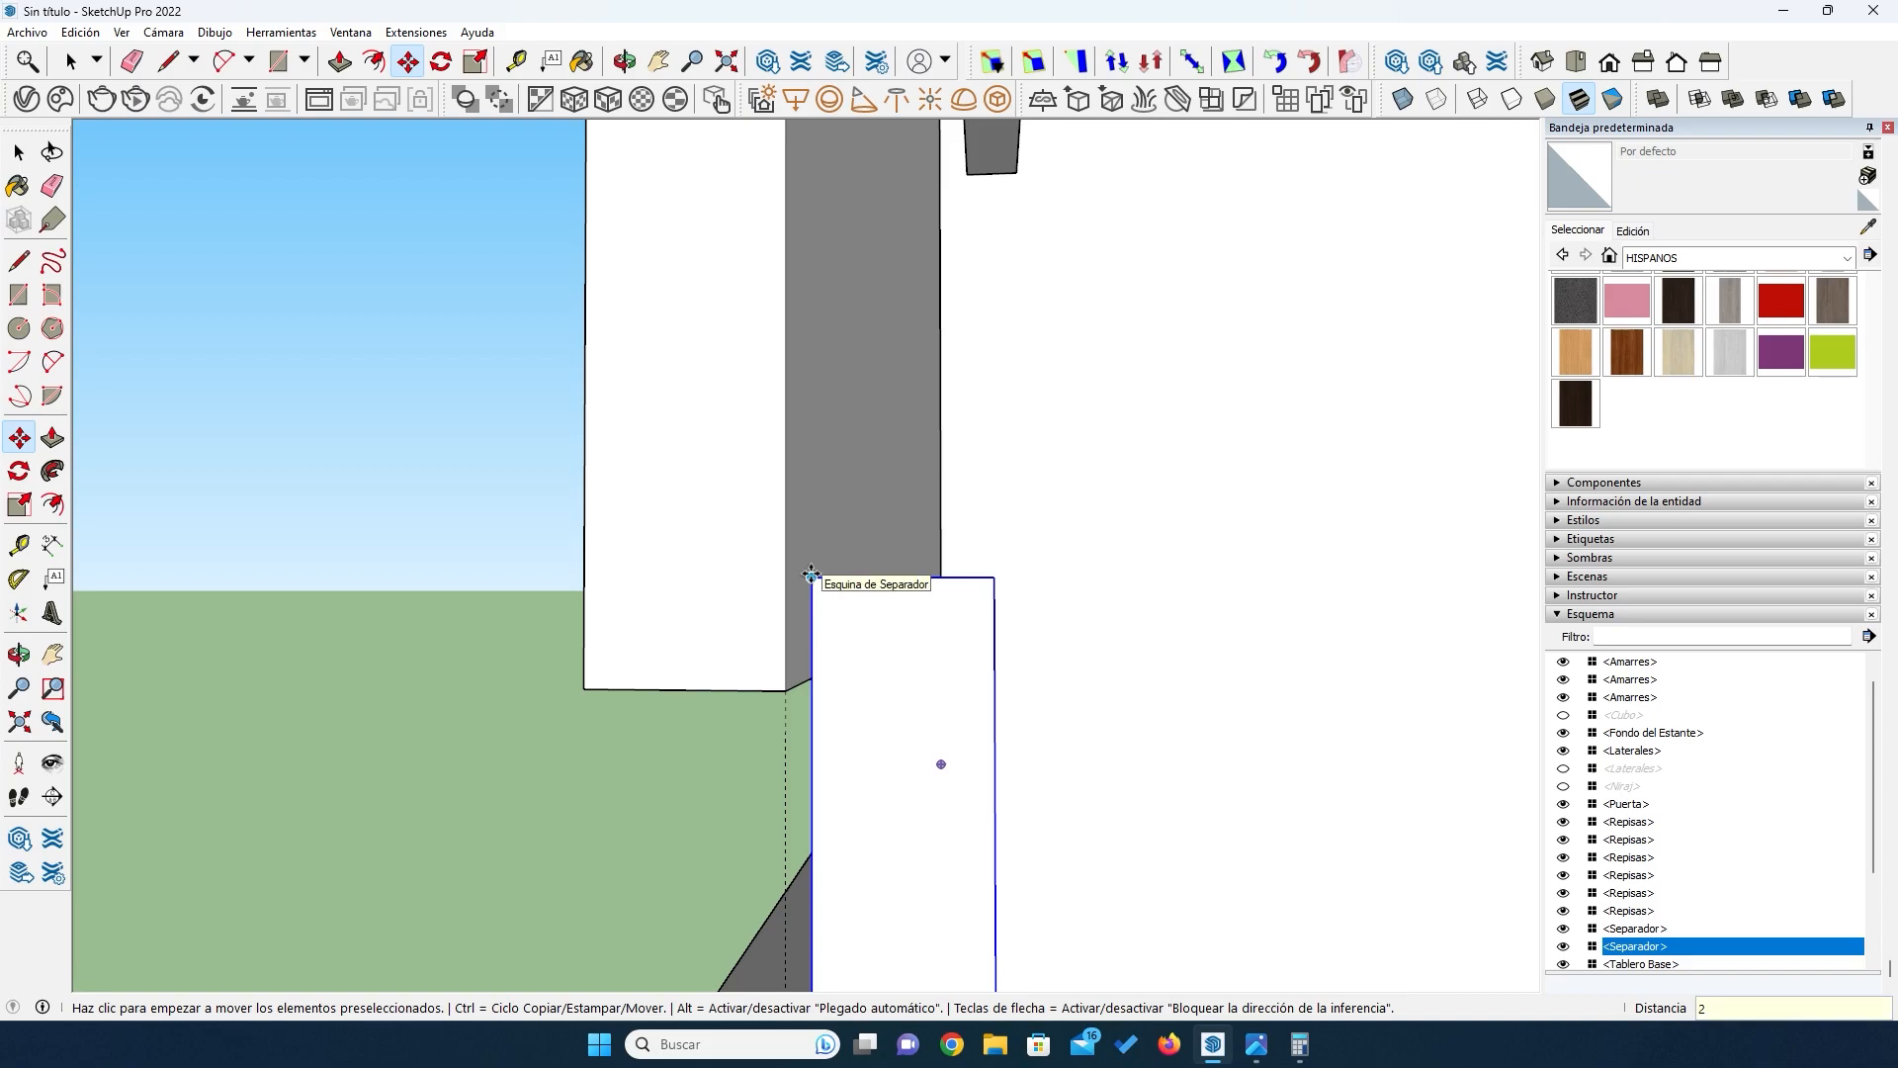
Step: Check the lowered Separador's overlap with the upper drawer front by measuring between their corners again
middle_drag(843, 582, 736, 626)
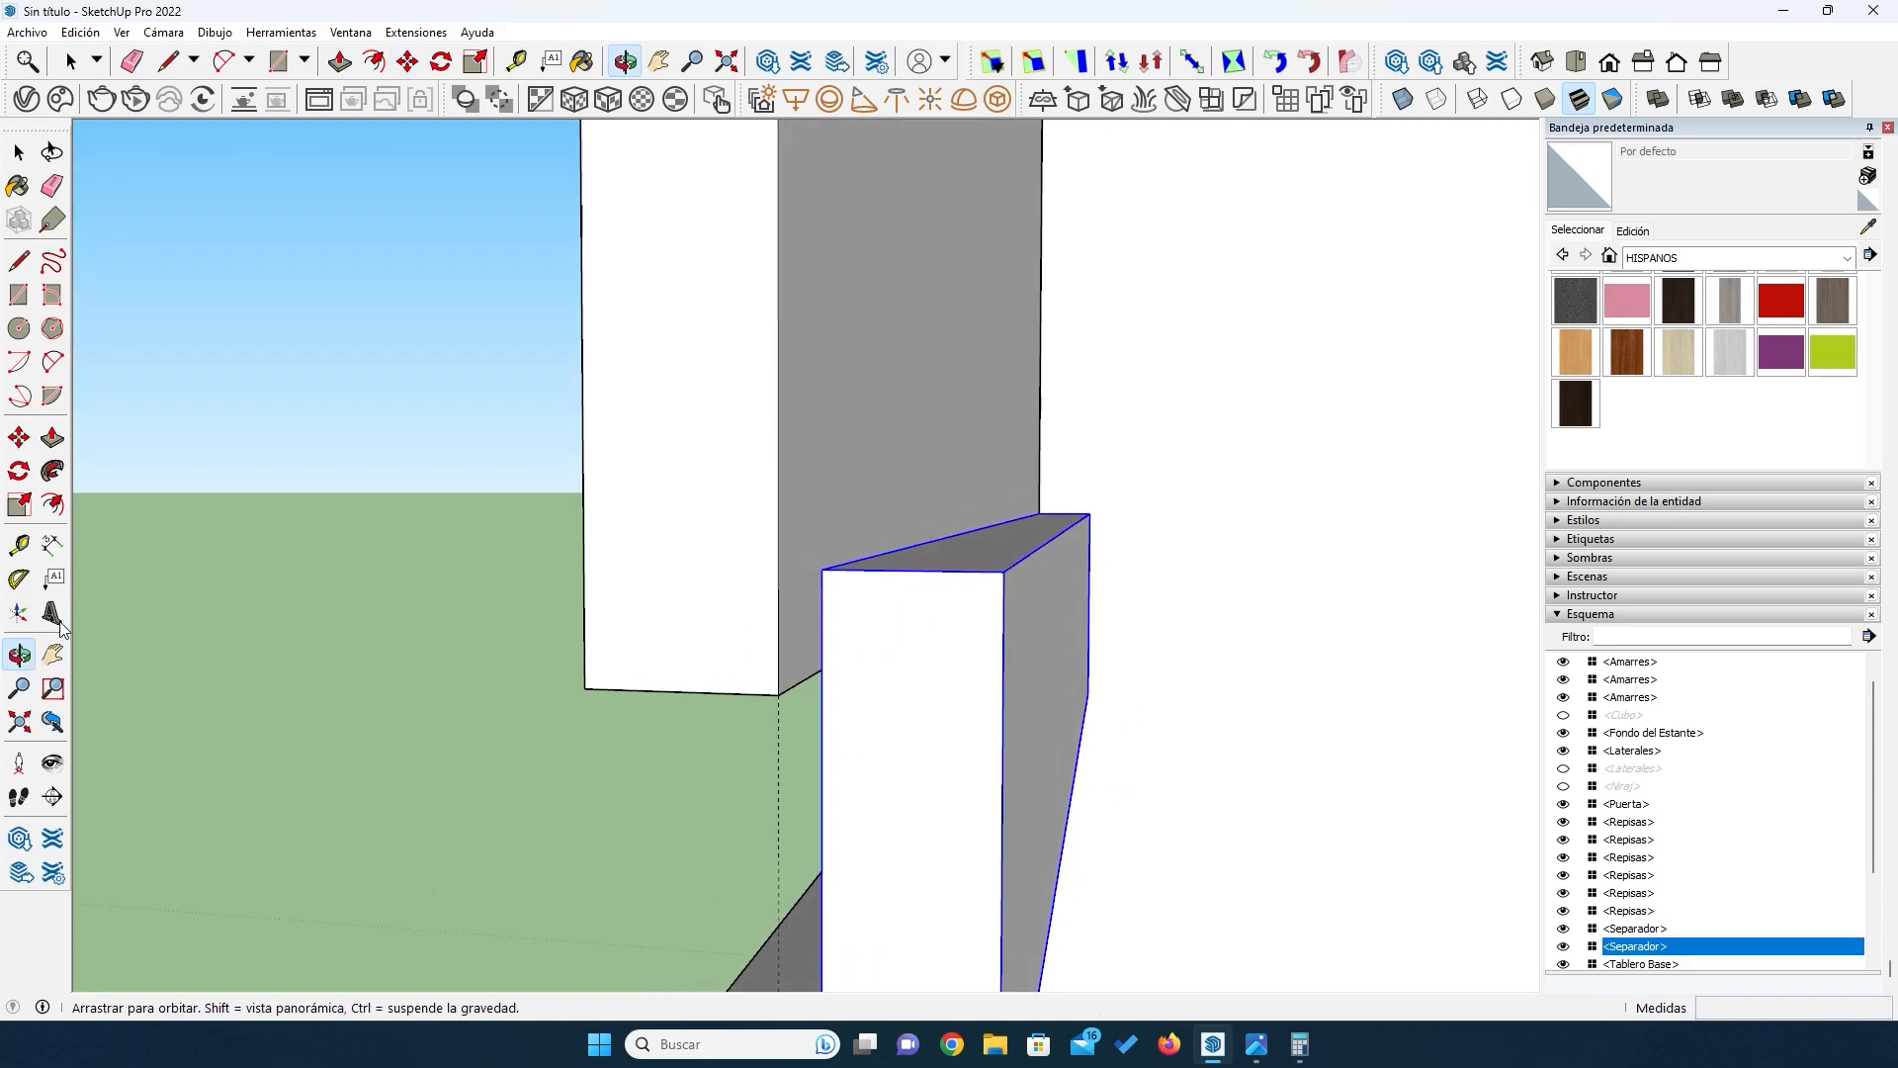
click(53, 543)
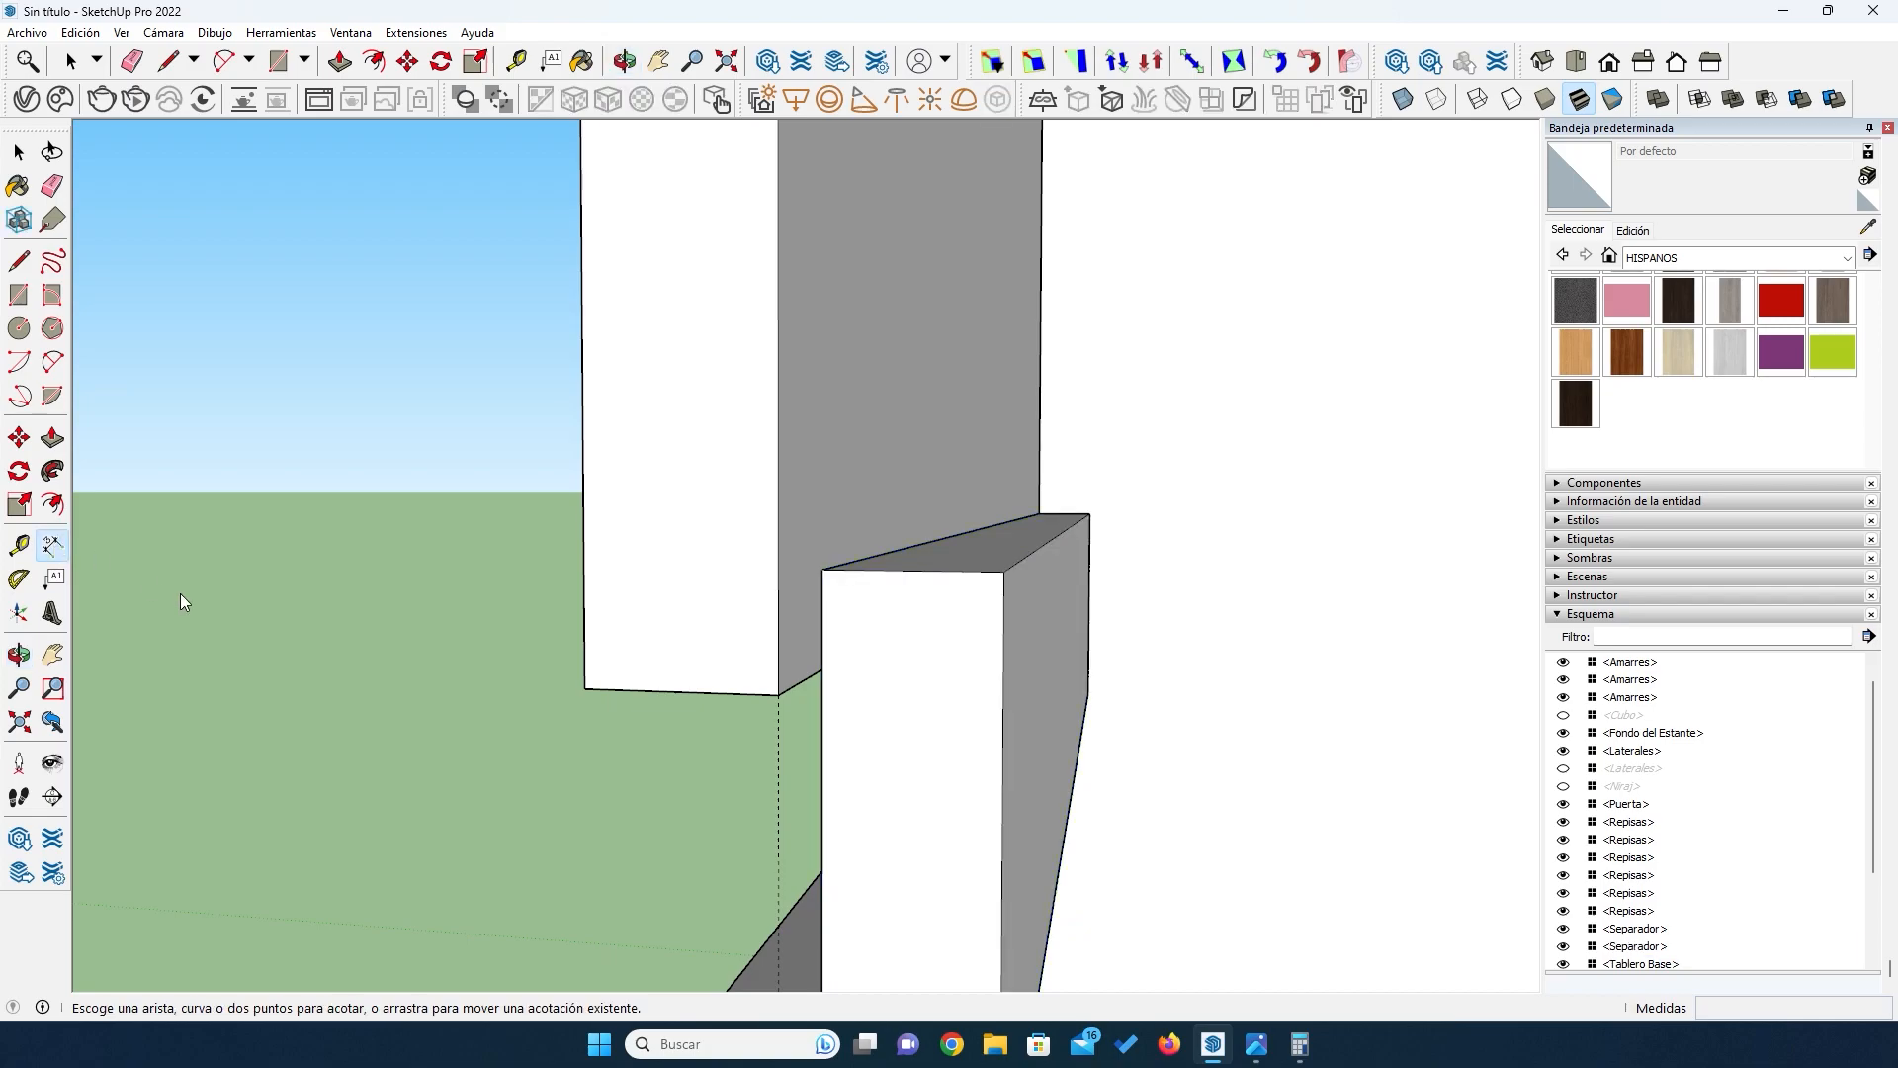
click(820, 671)
click(821, 571)
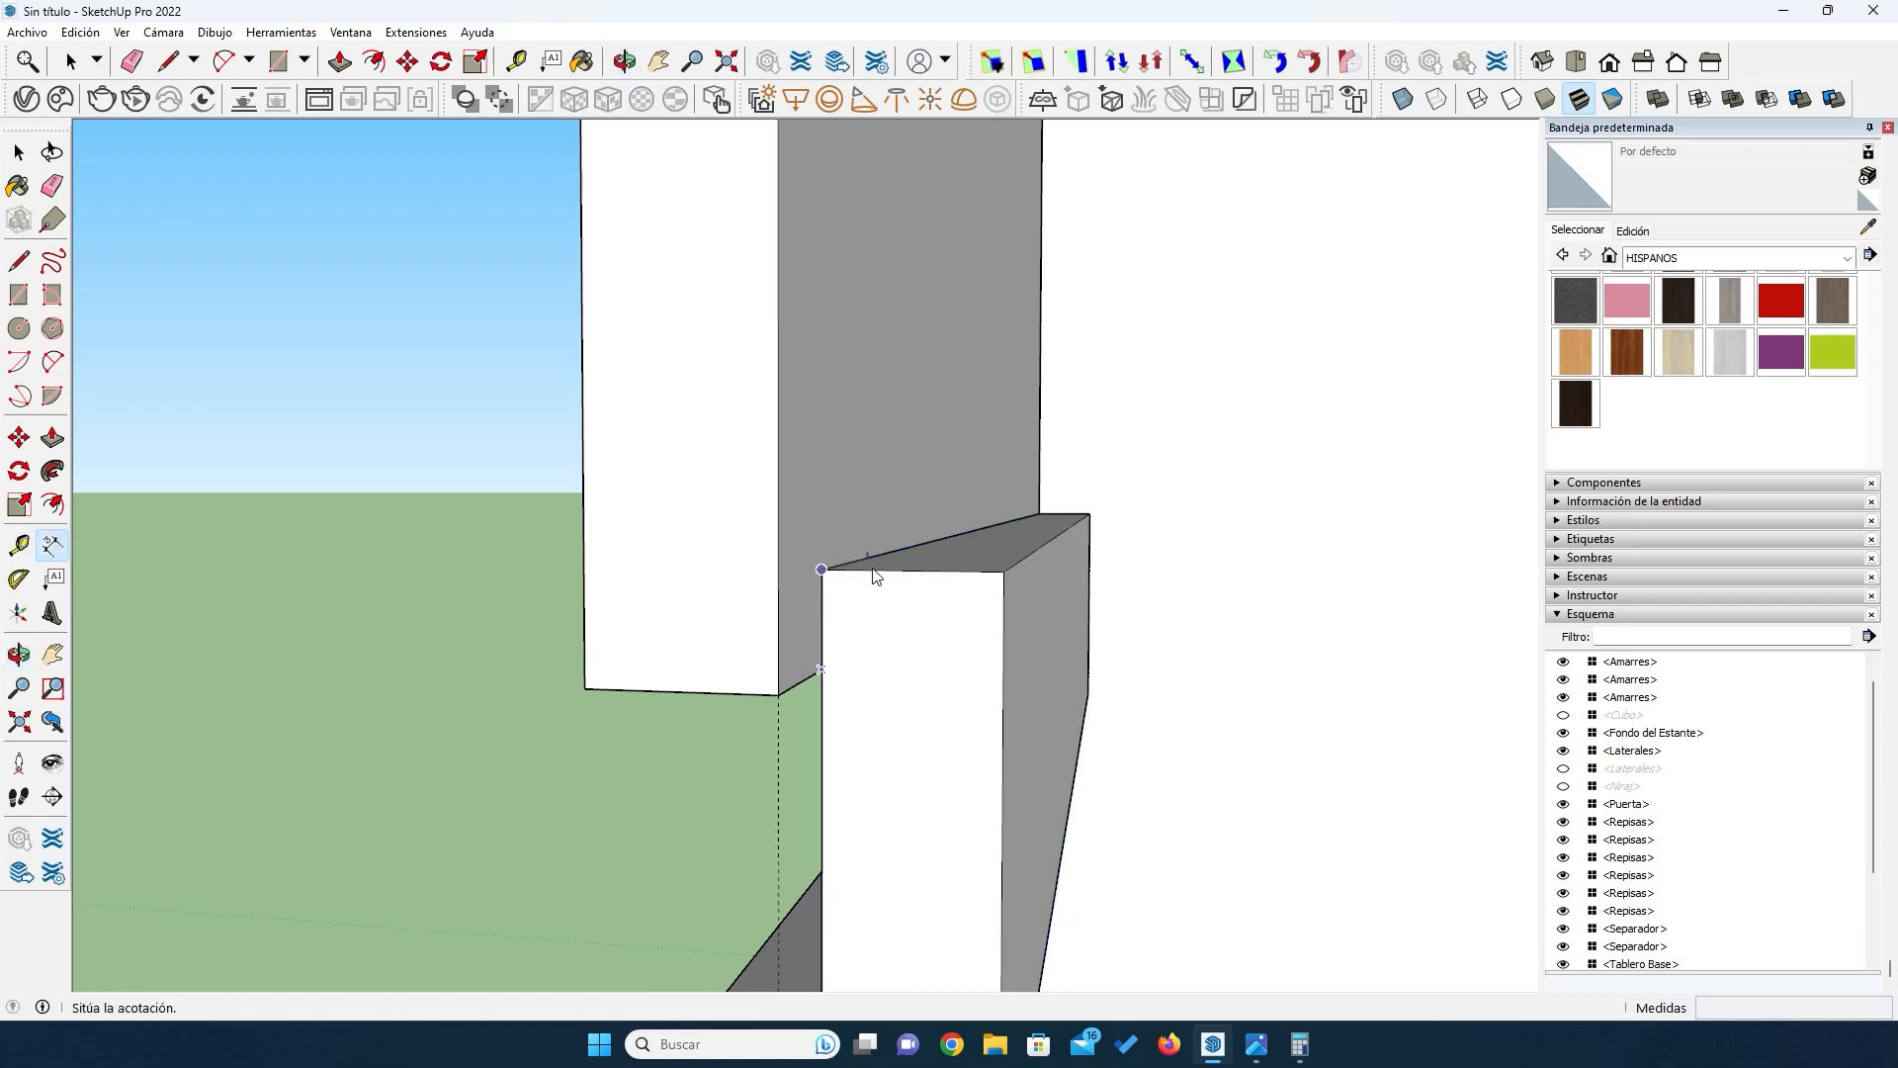
key(Escape)
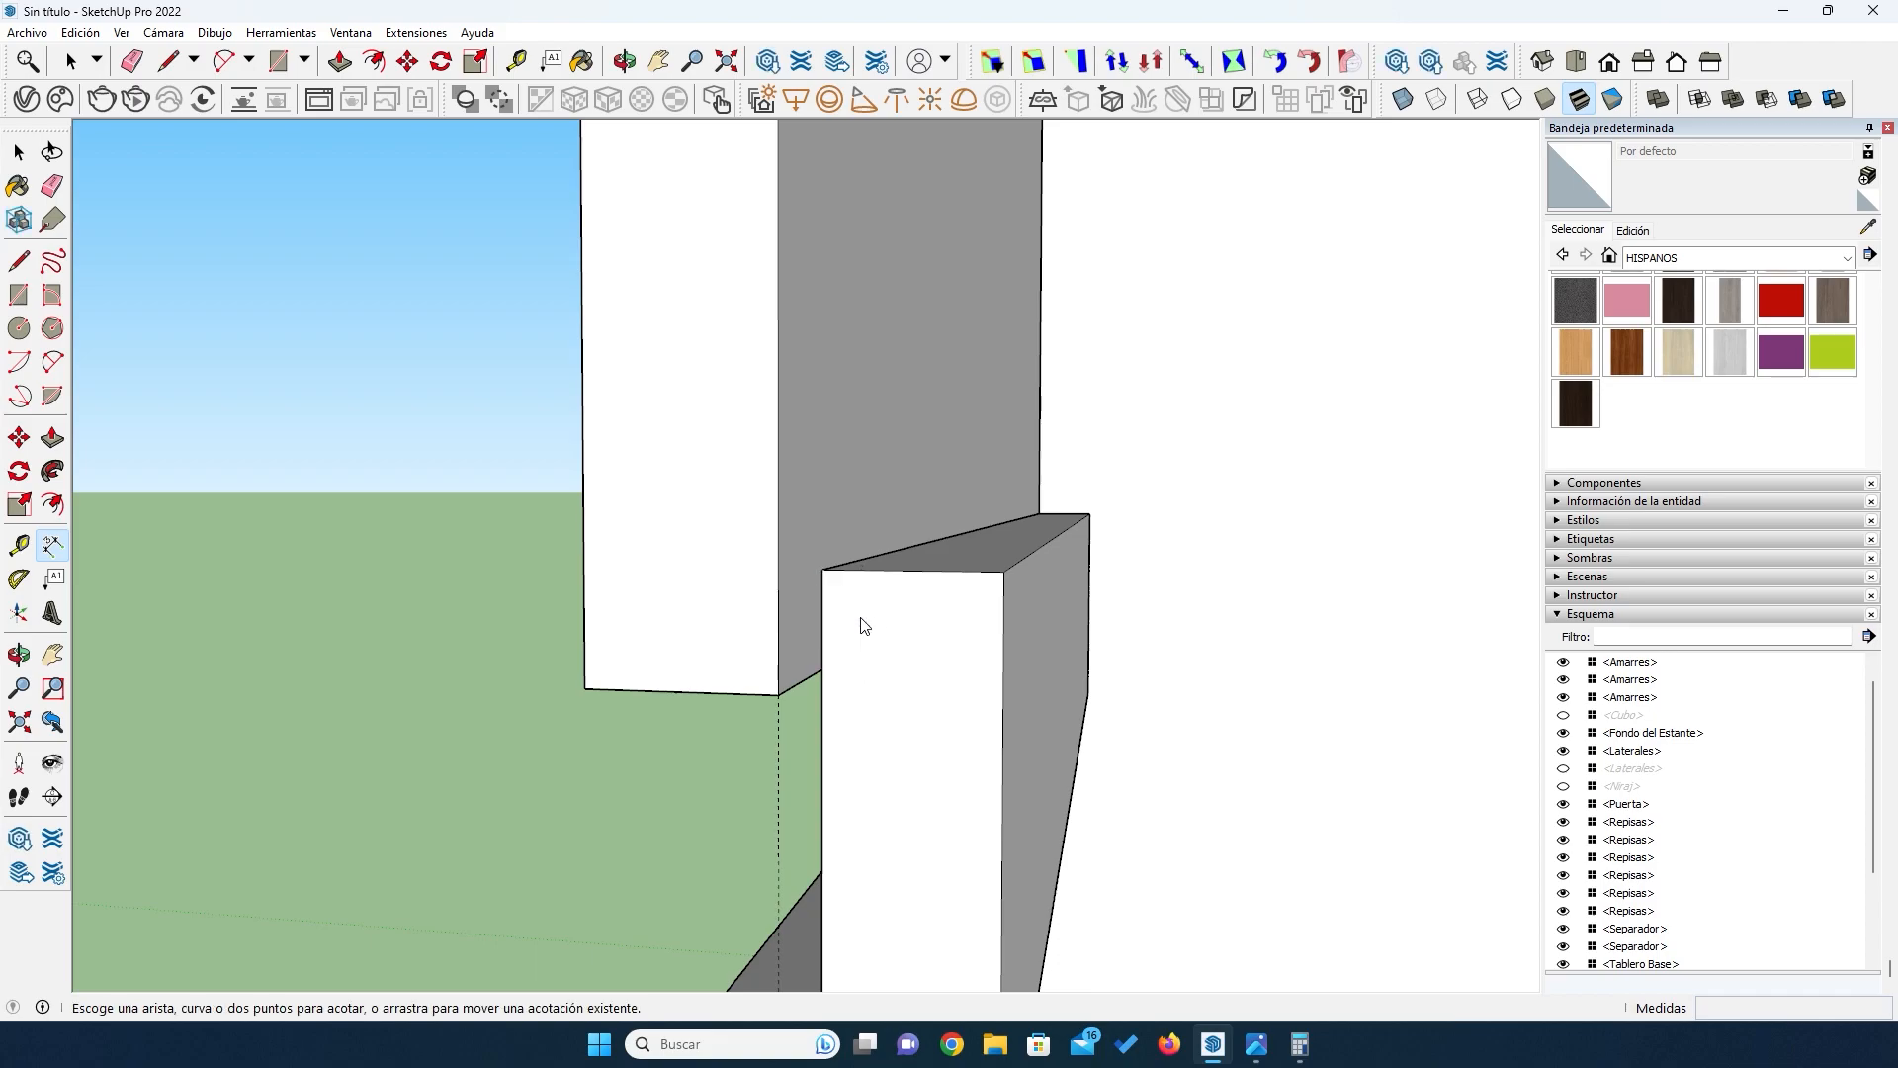
Step: Dimension the Separador's overlap with the lower drawer front, and delete that temporary dimension
middle_drag(861, 623, 867, 607)
mouse_move(826, 921)
middle_down()
mouse_move(788, 911)
mouse_move(805, 827)
mouse_move(883, 916)
mouse_move(830, 918)
middle_up()
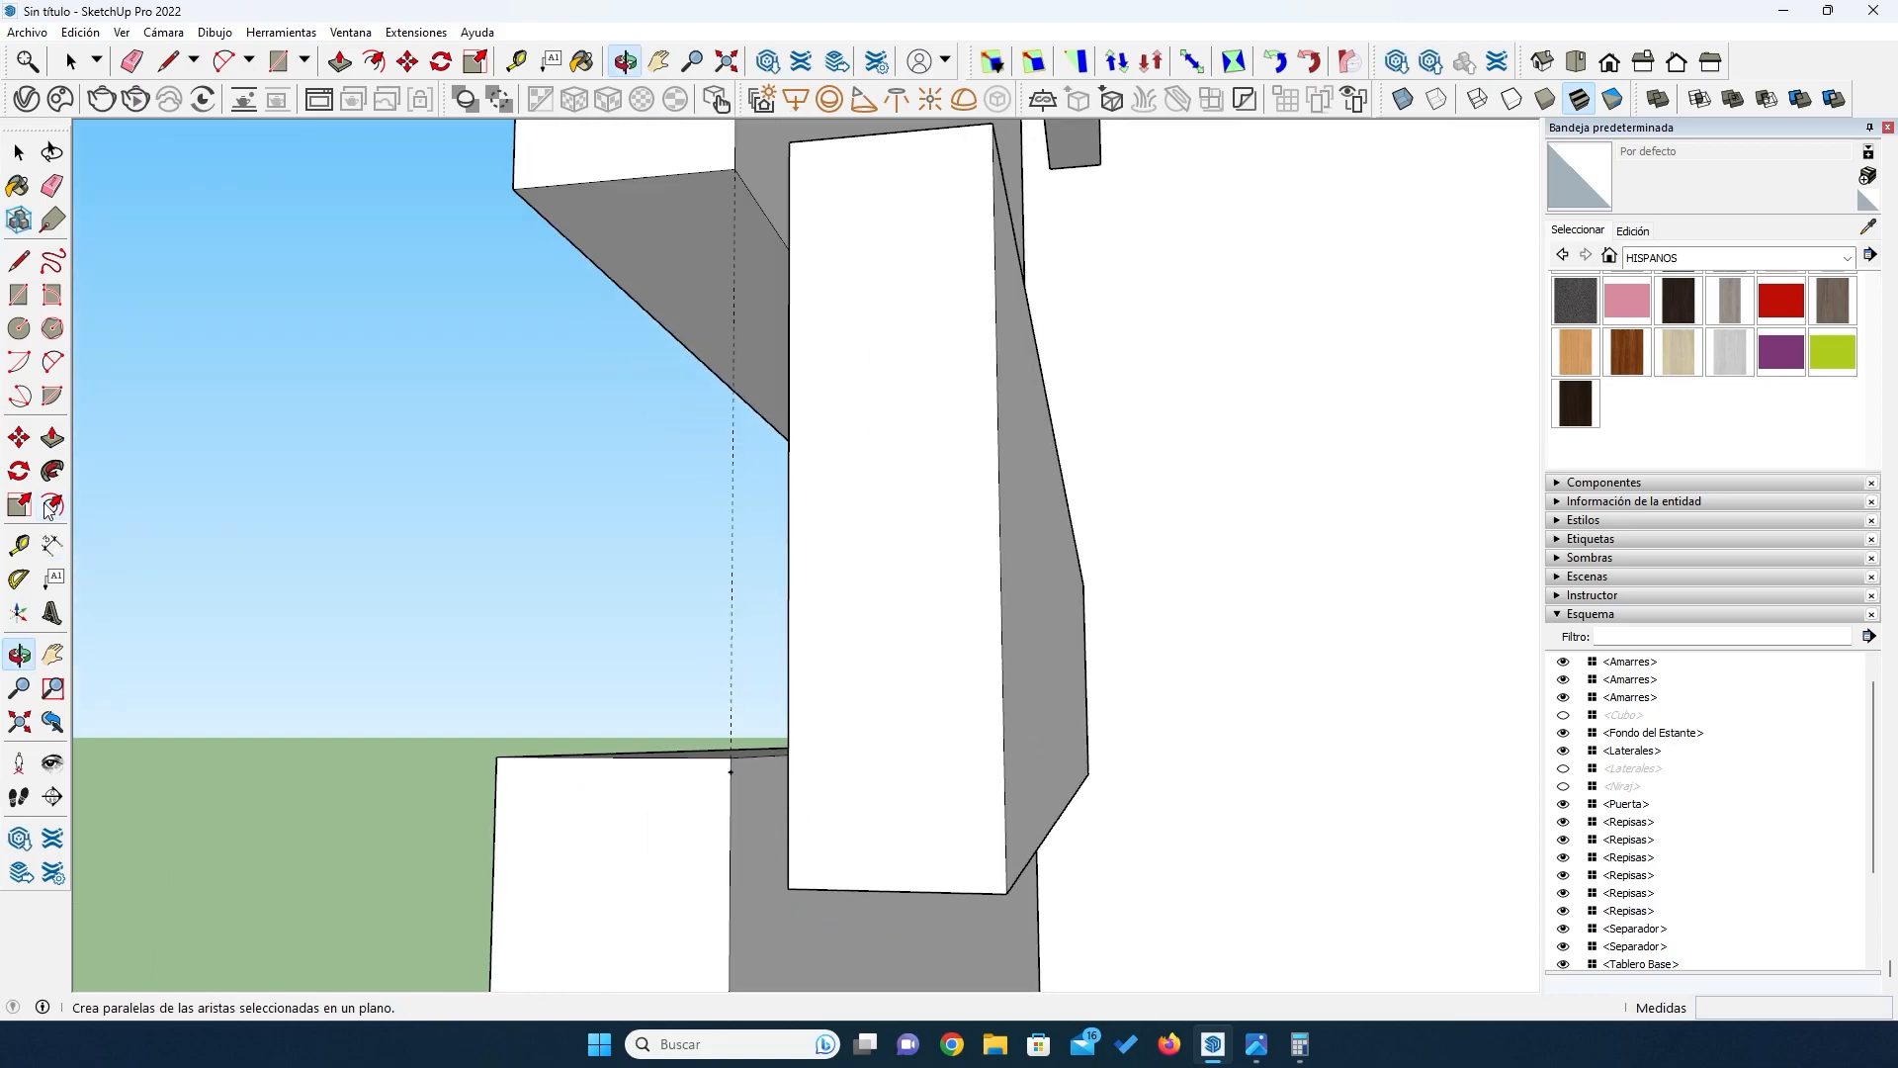
click(51, 546)
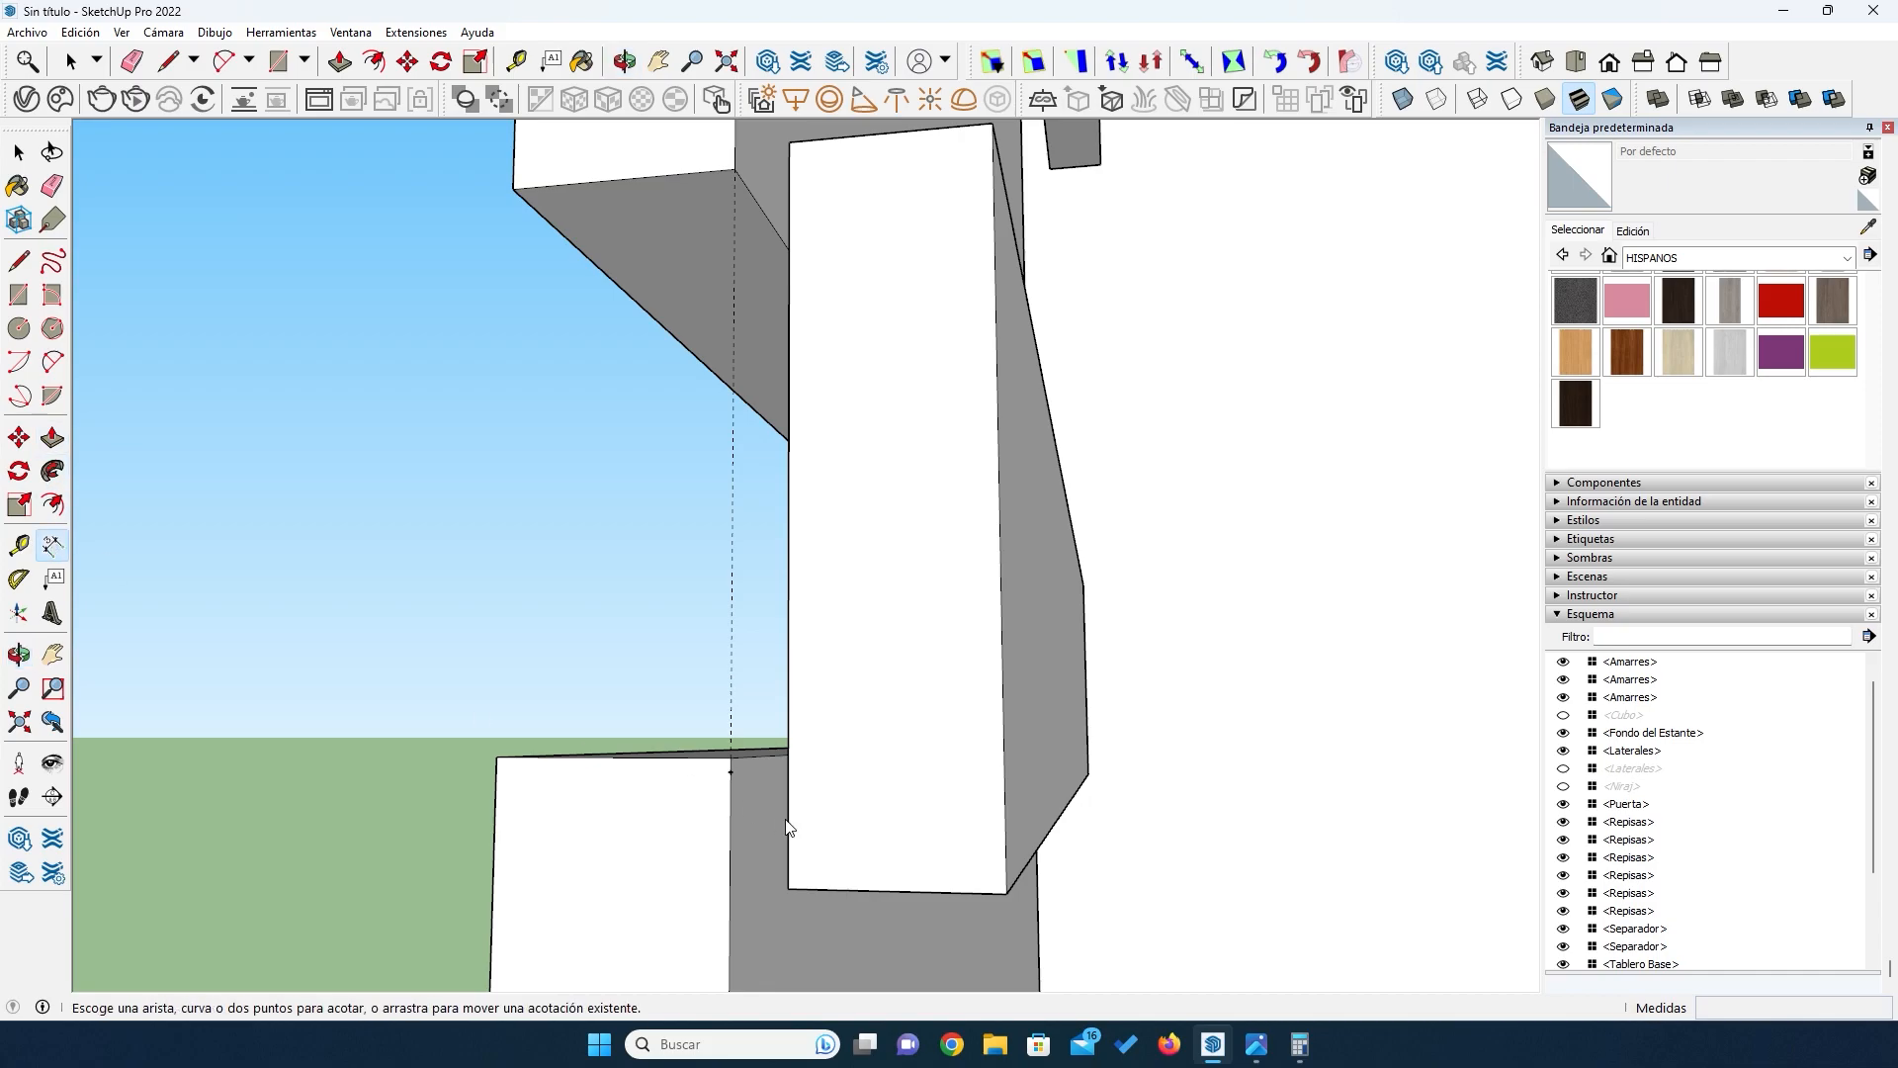
click(787, 756)
click(788, 888)
click(861, 884)
click(858, 823)
click(858, 826)
click(13, 153)
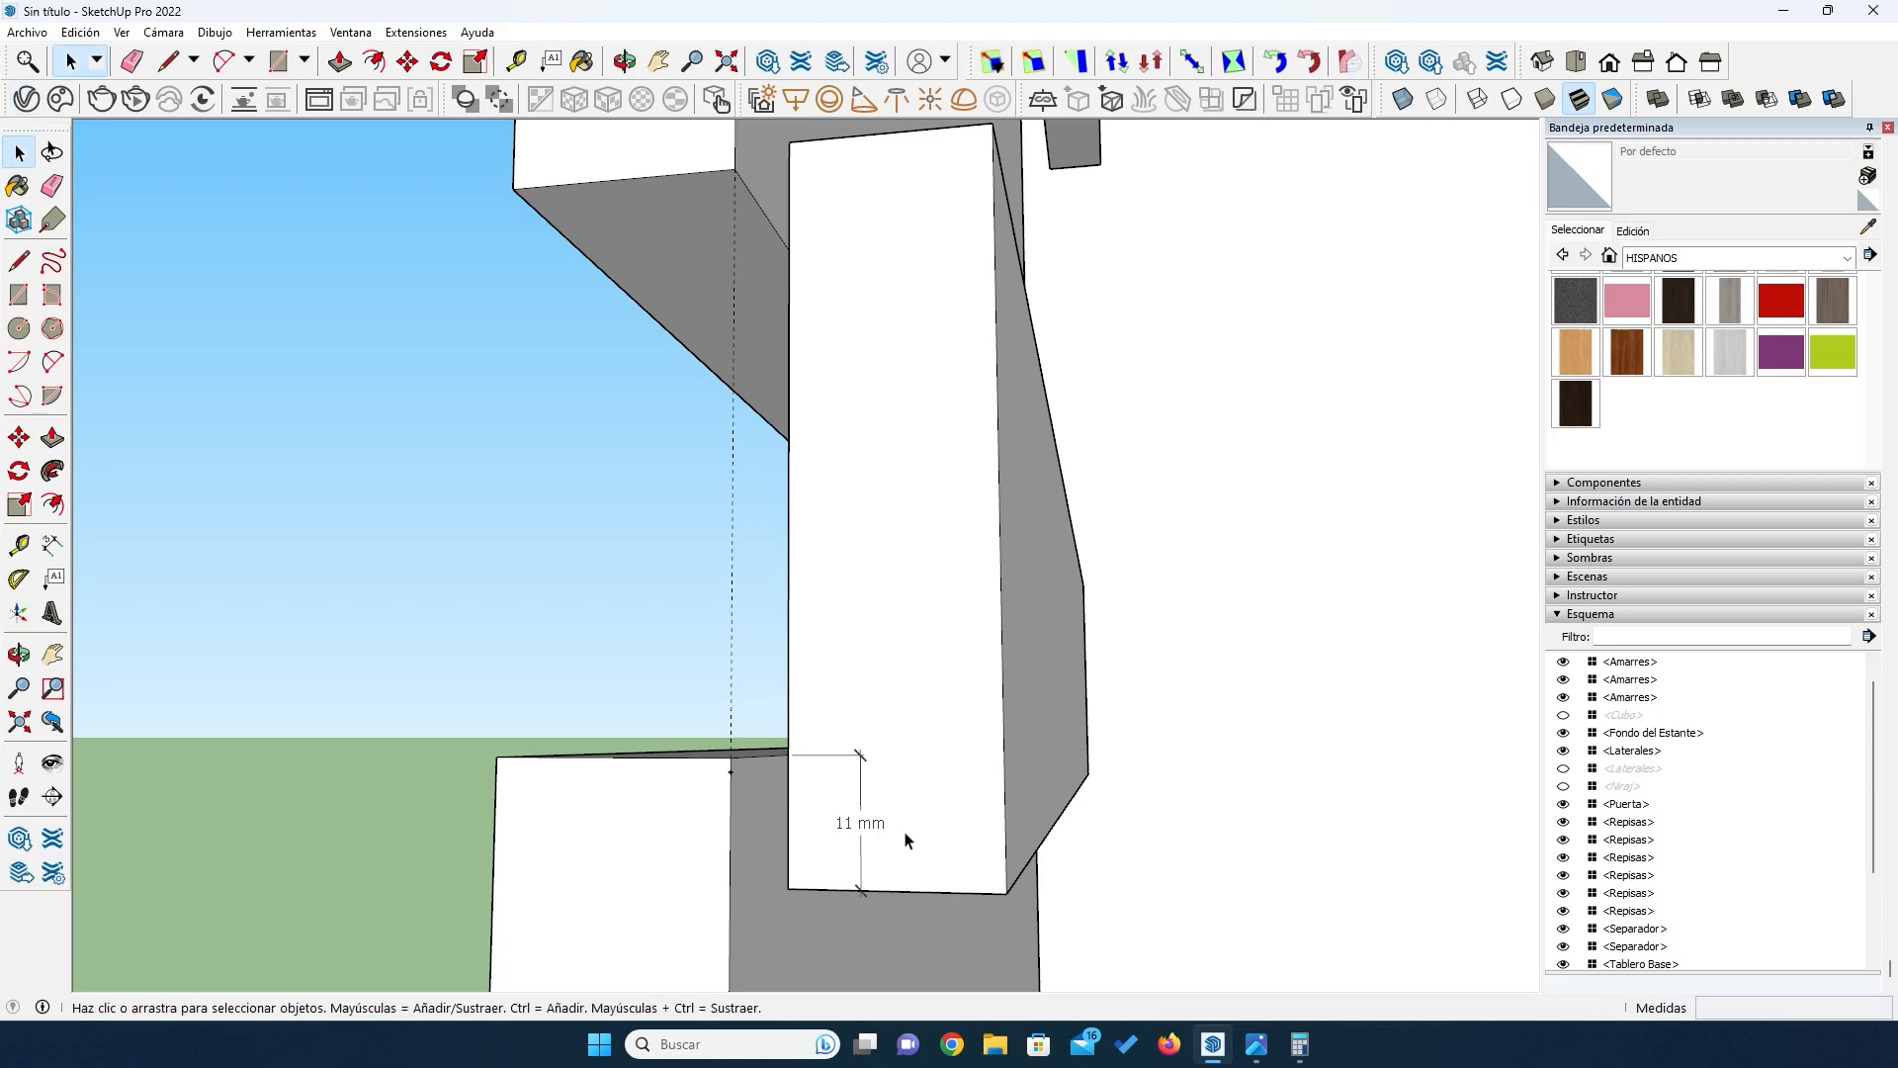
click(858, 836)
key(Delete)
Step: Move the lower Separador 10 mm into the cabinet, away from the backs of the drawer fronts
key(o)
drag(523, 625, 732, 553)
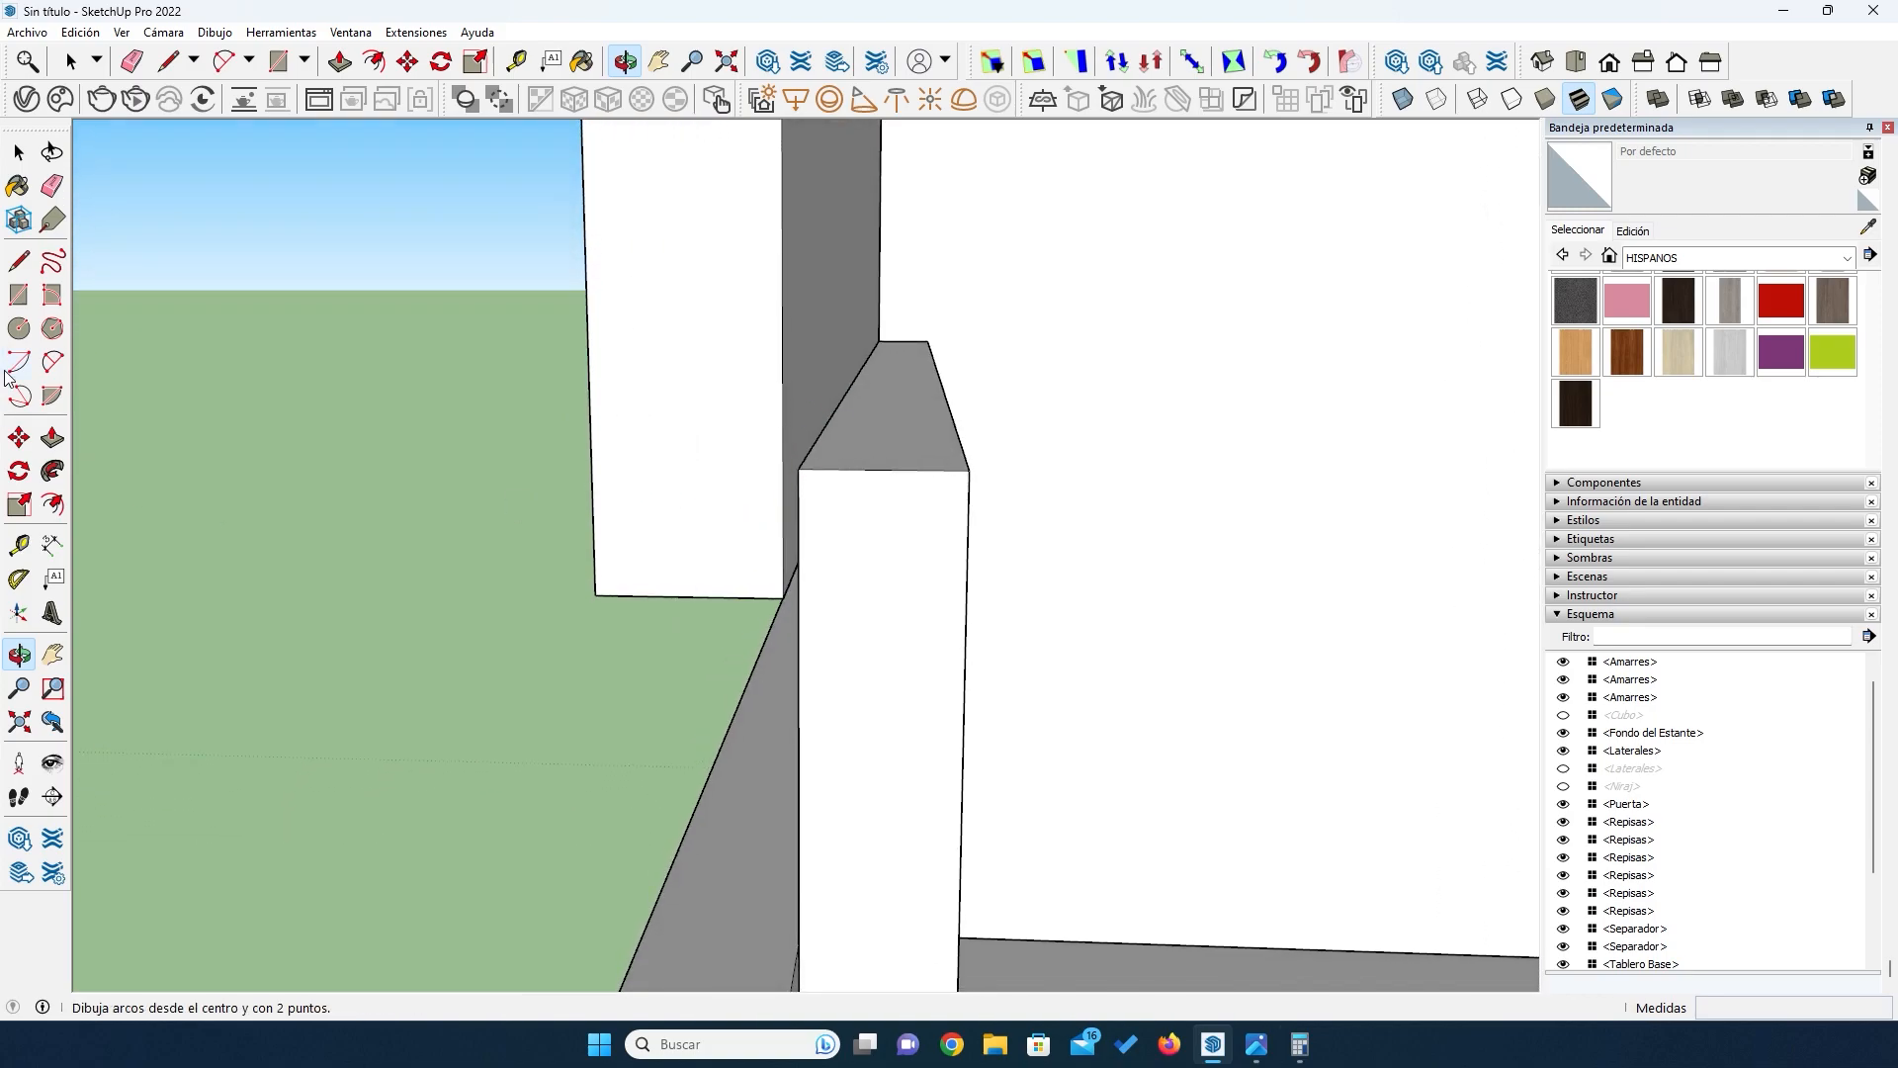
key(space)
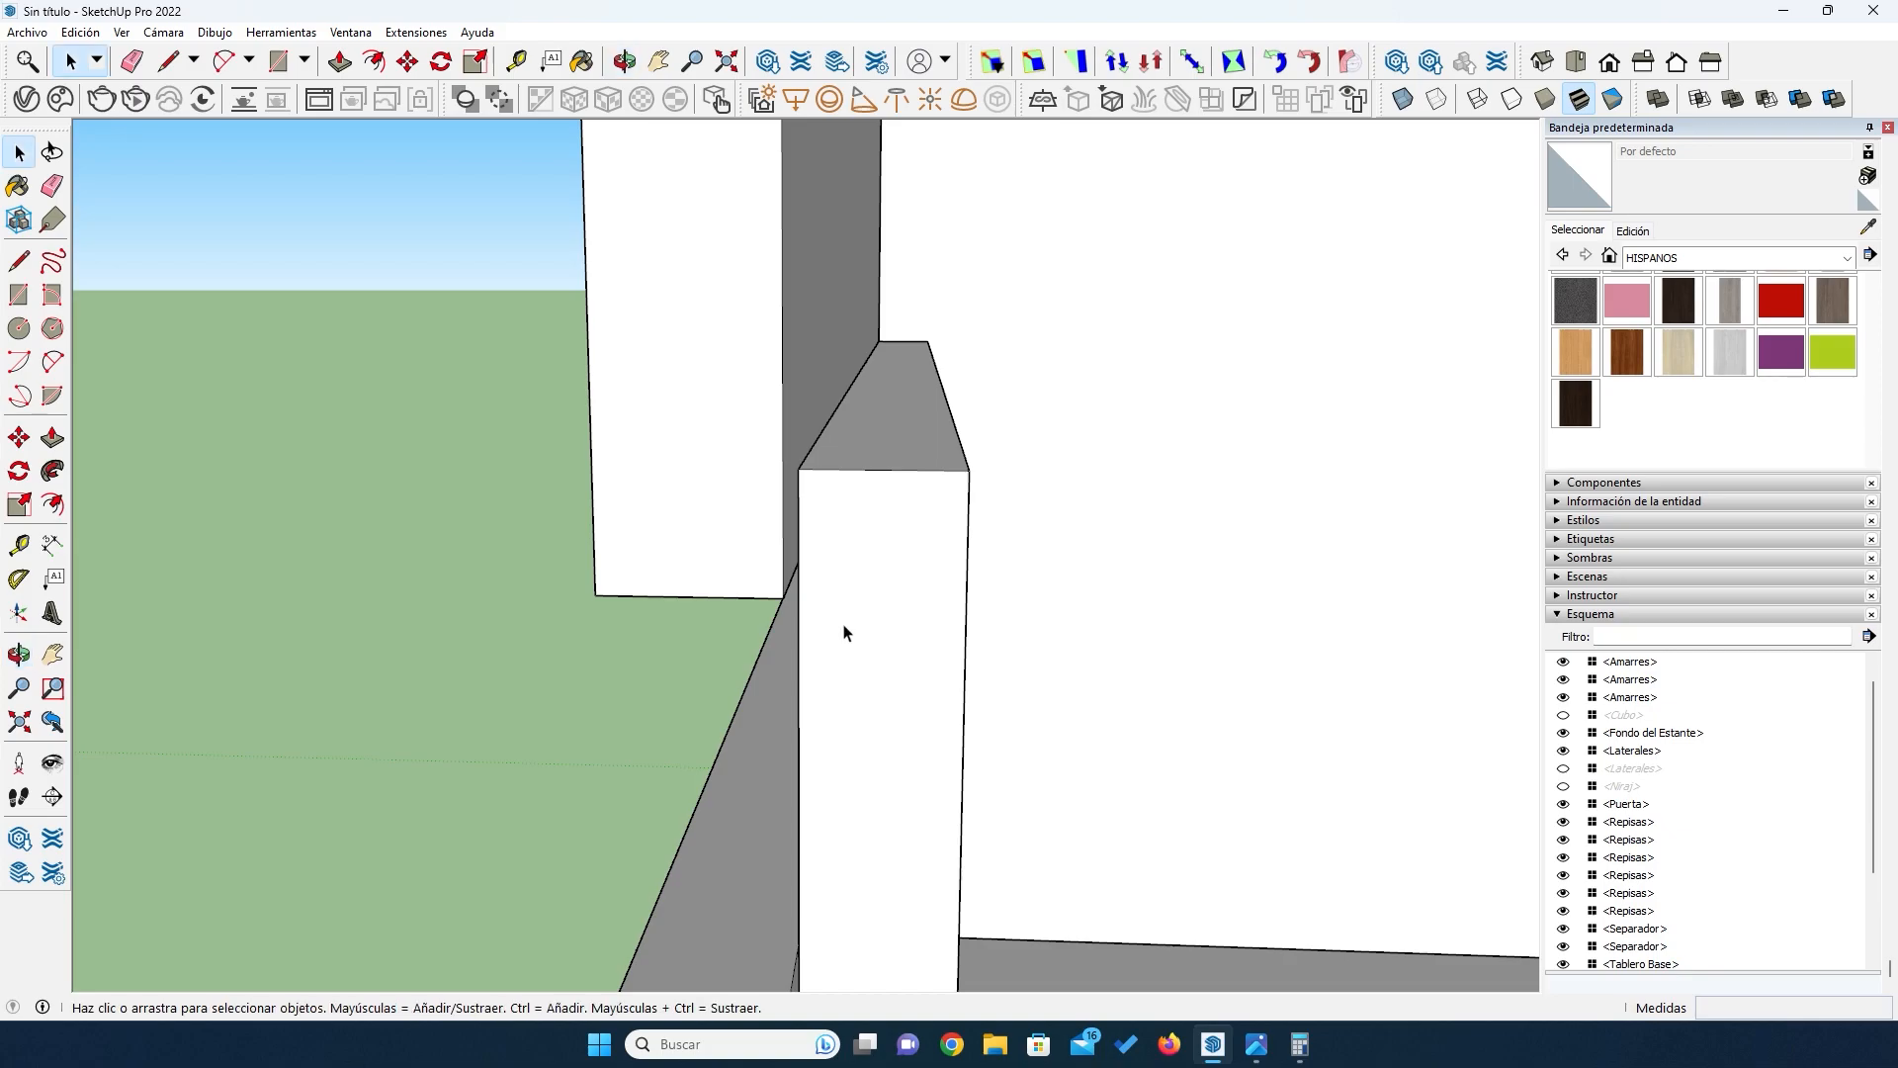
click(844, 626)
click(19, 436)
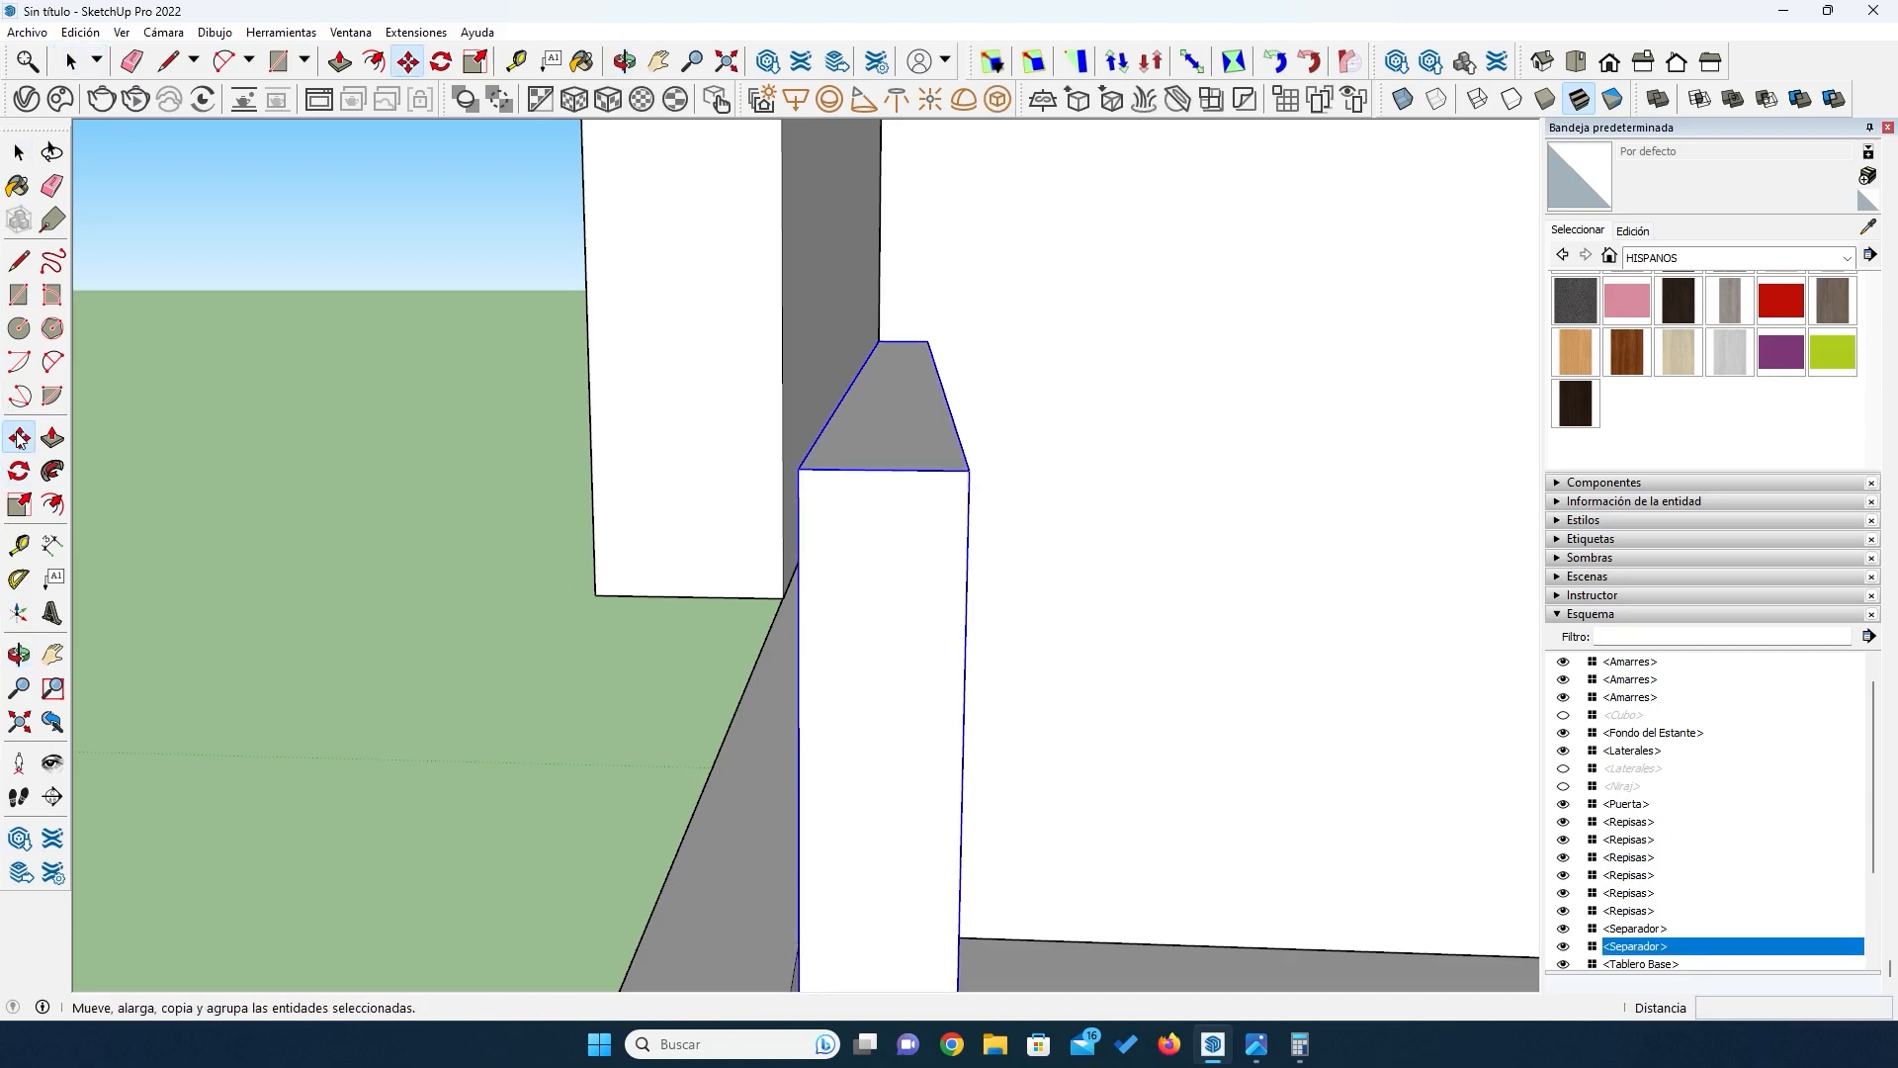
click(801, 468)
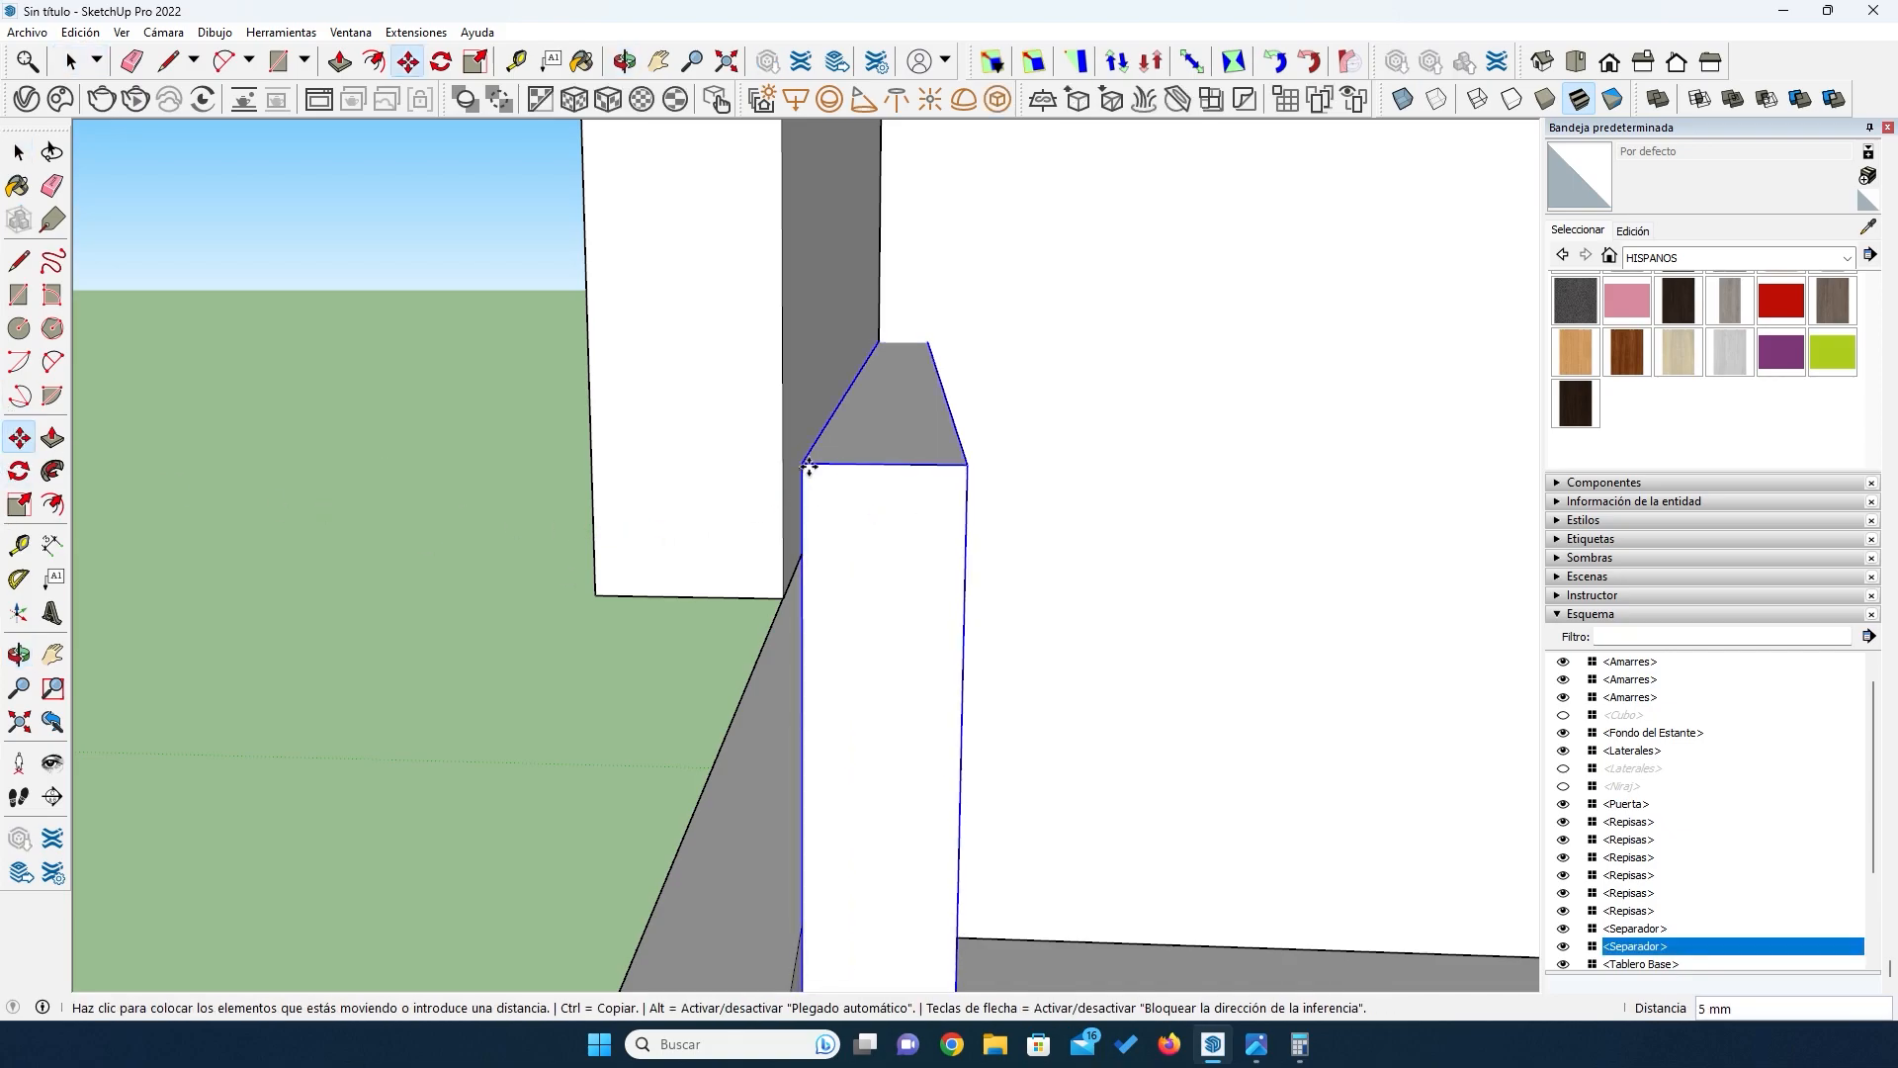
click(823, 471)
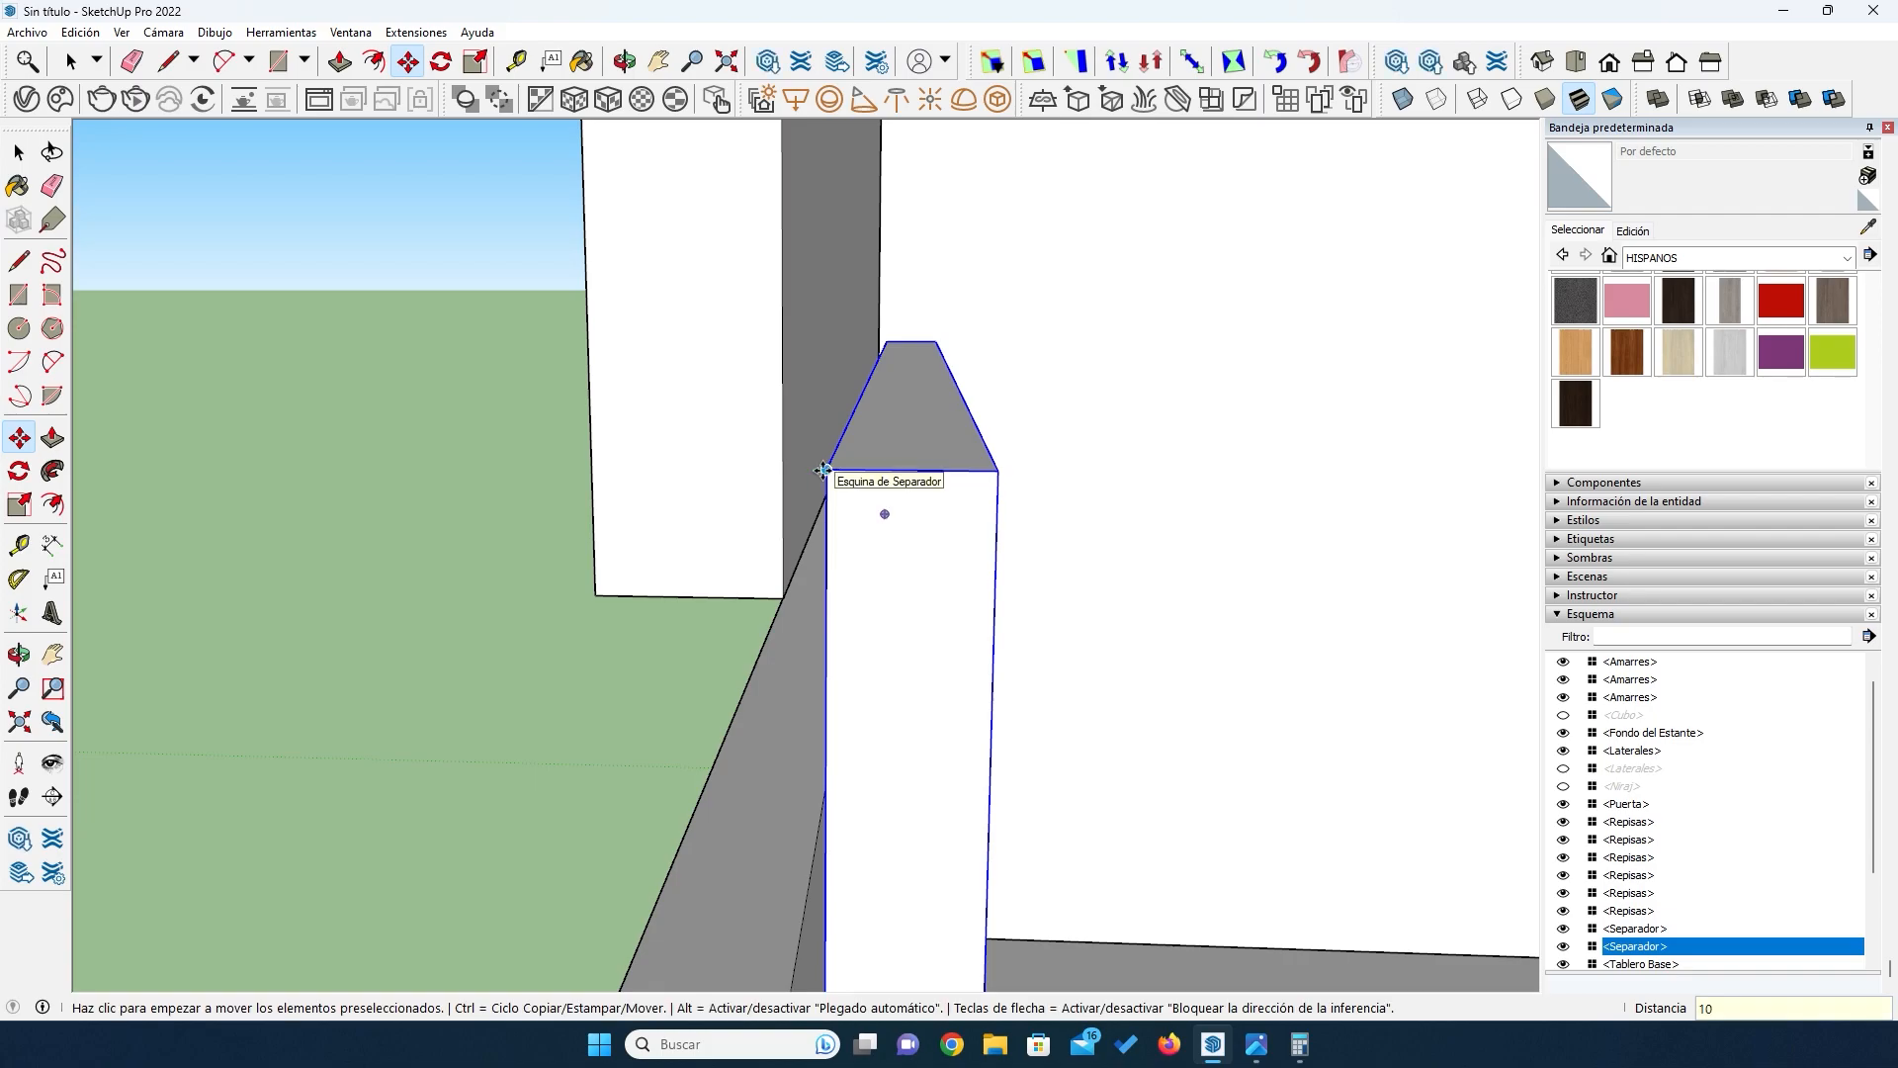
Step: Set the lower Separador's inward move distance behind the drawer fronts to 10 mm
text(10)
key(Return)
key(o)
drag(1023, 620, 966, 586)
scroll(986, 710, up, 3)
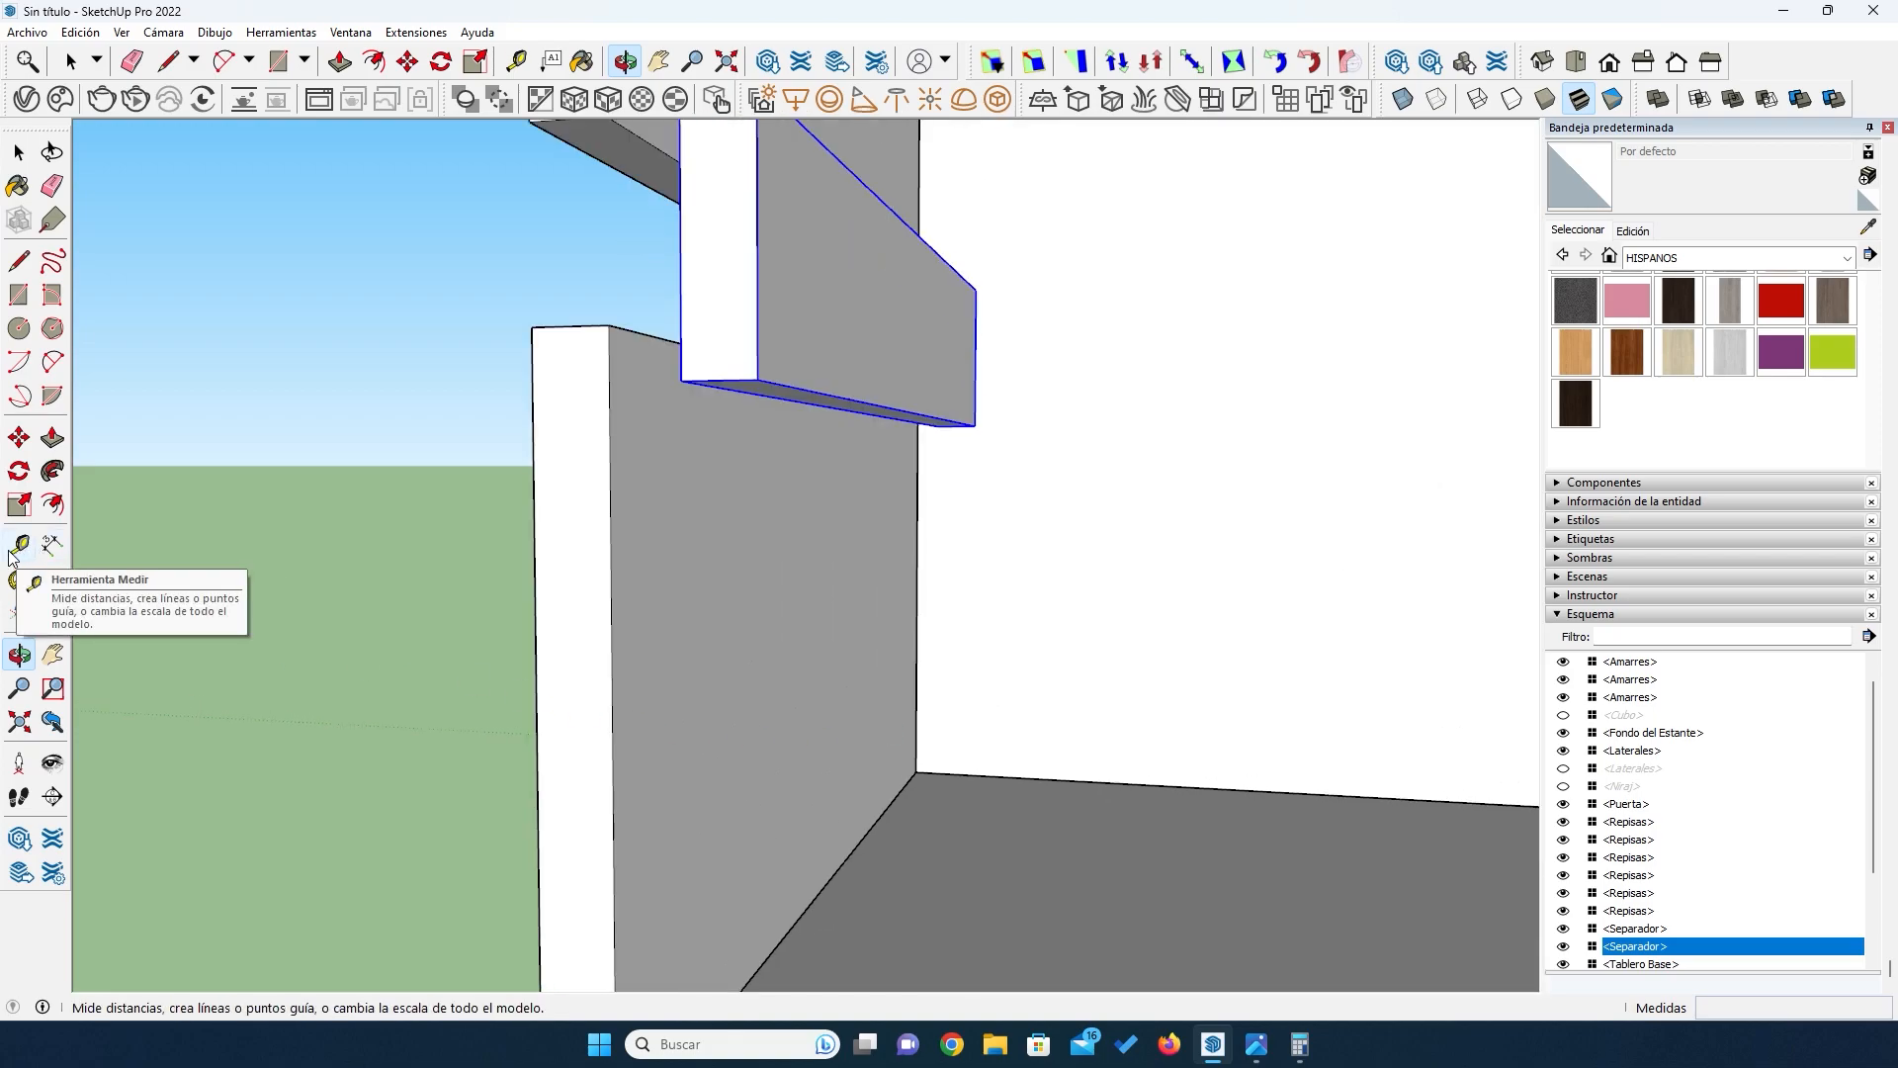
click(52, 545)
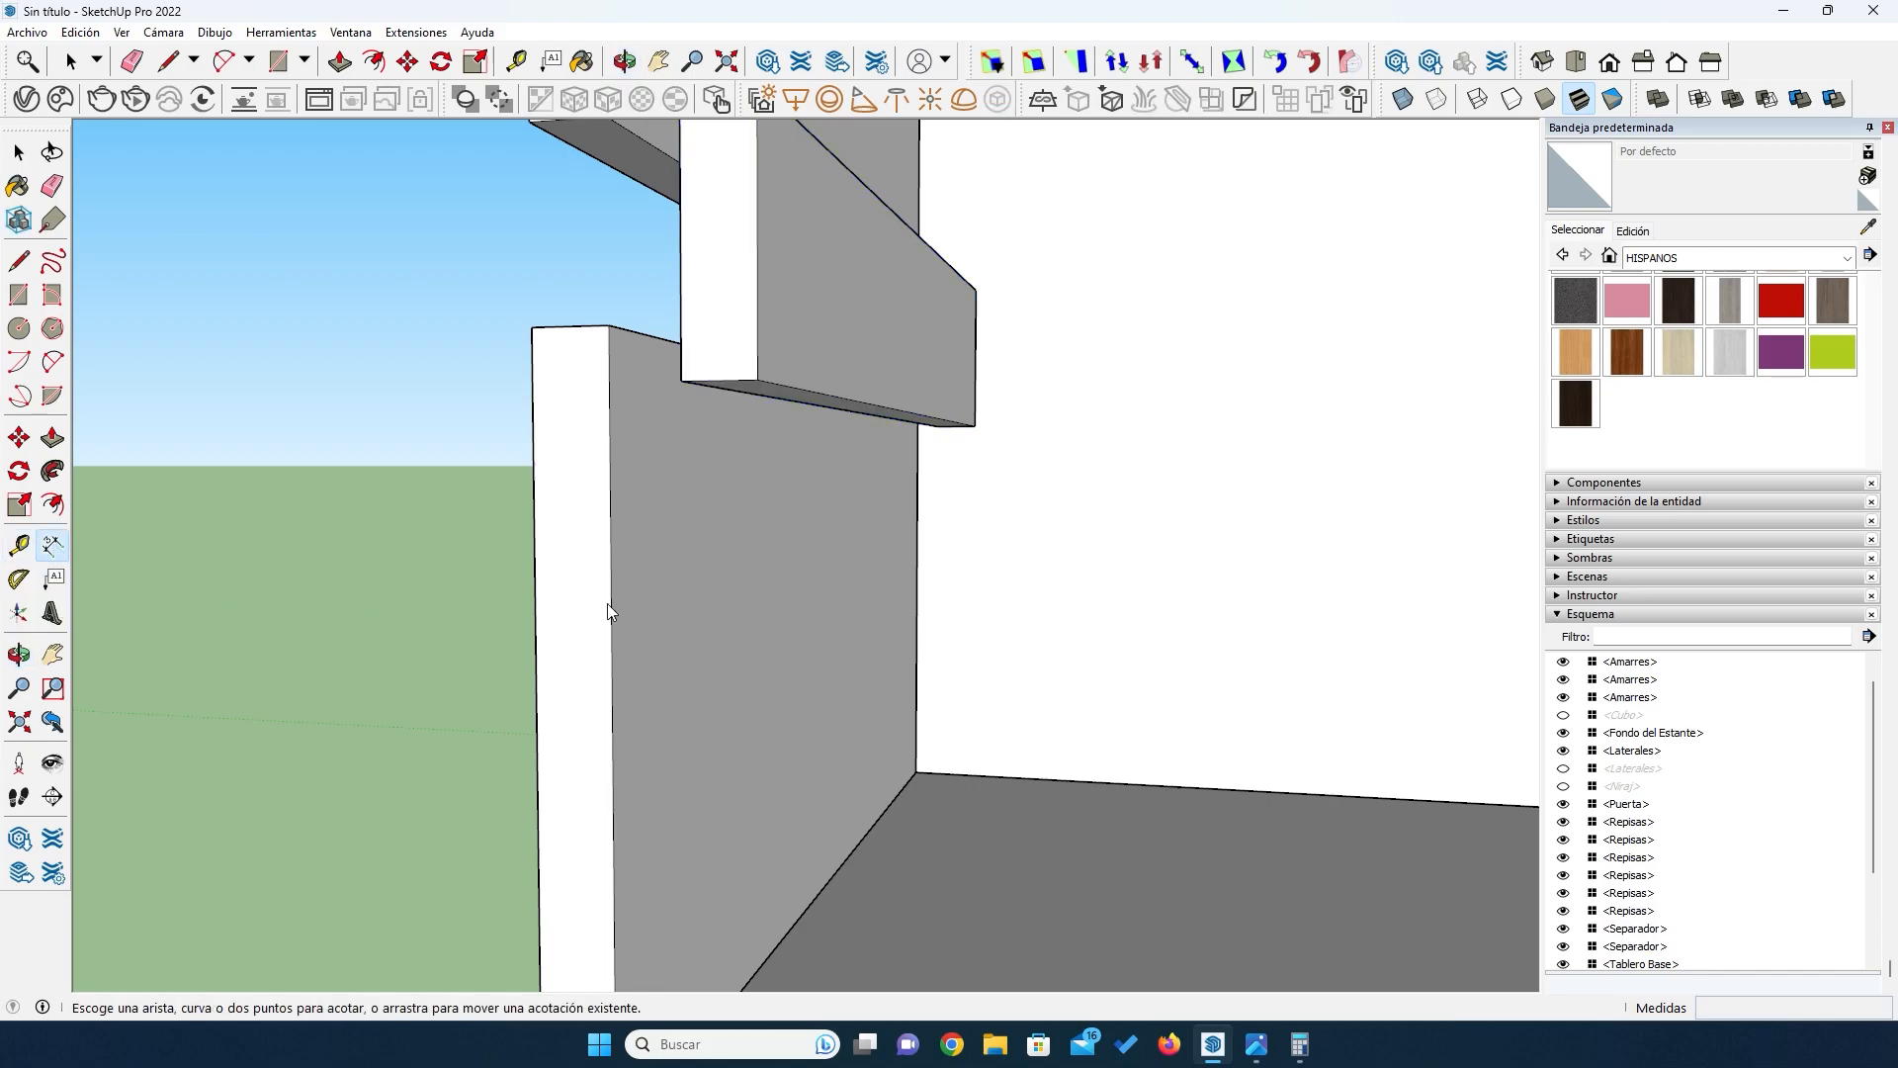
click(975, 427)
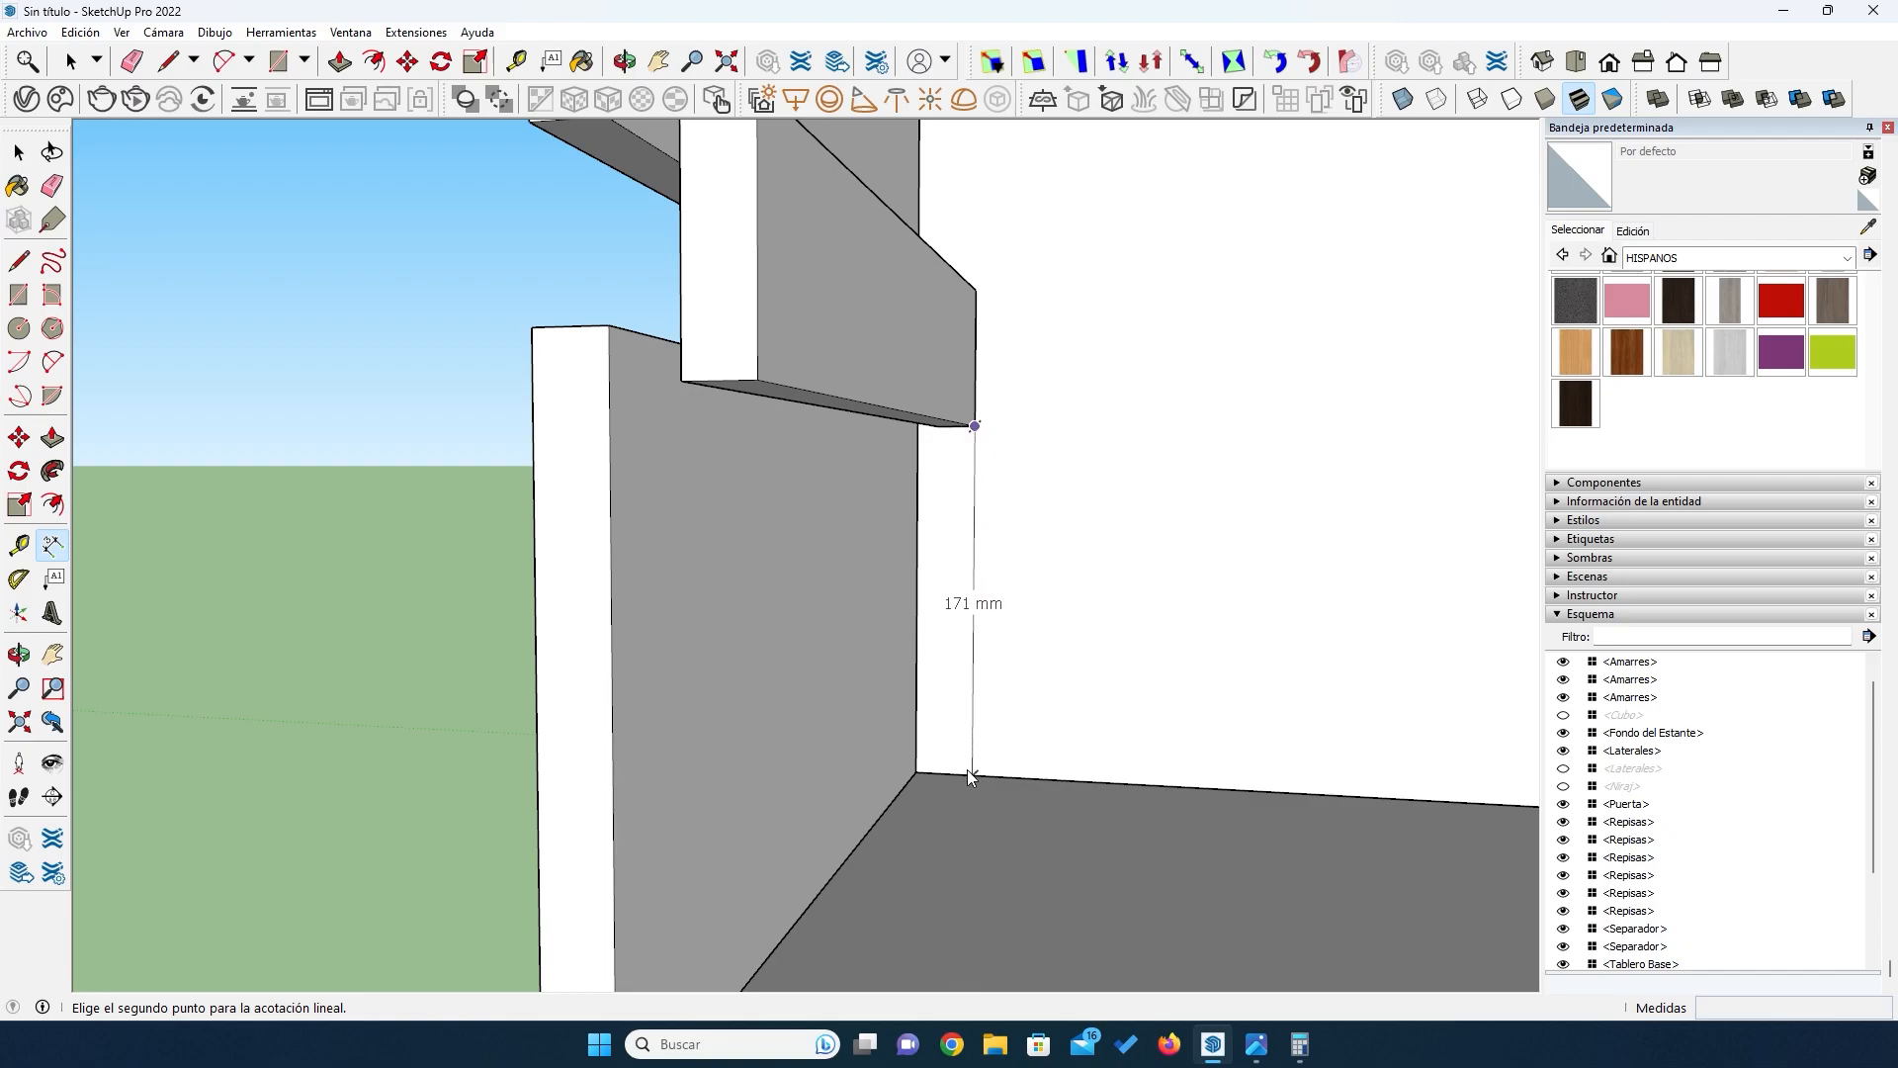
key(Escape)
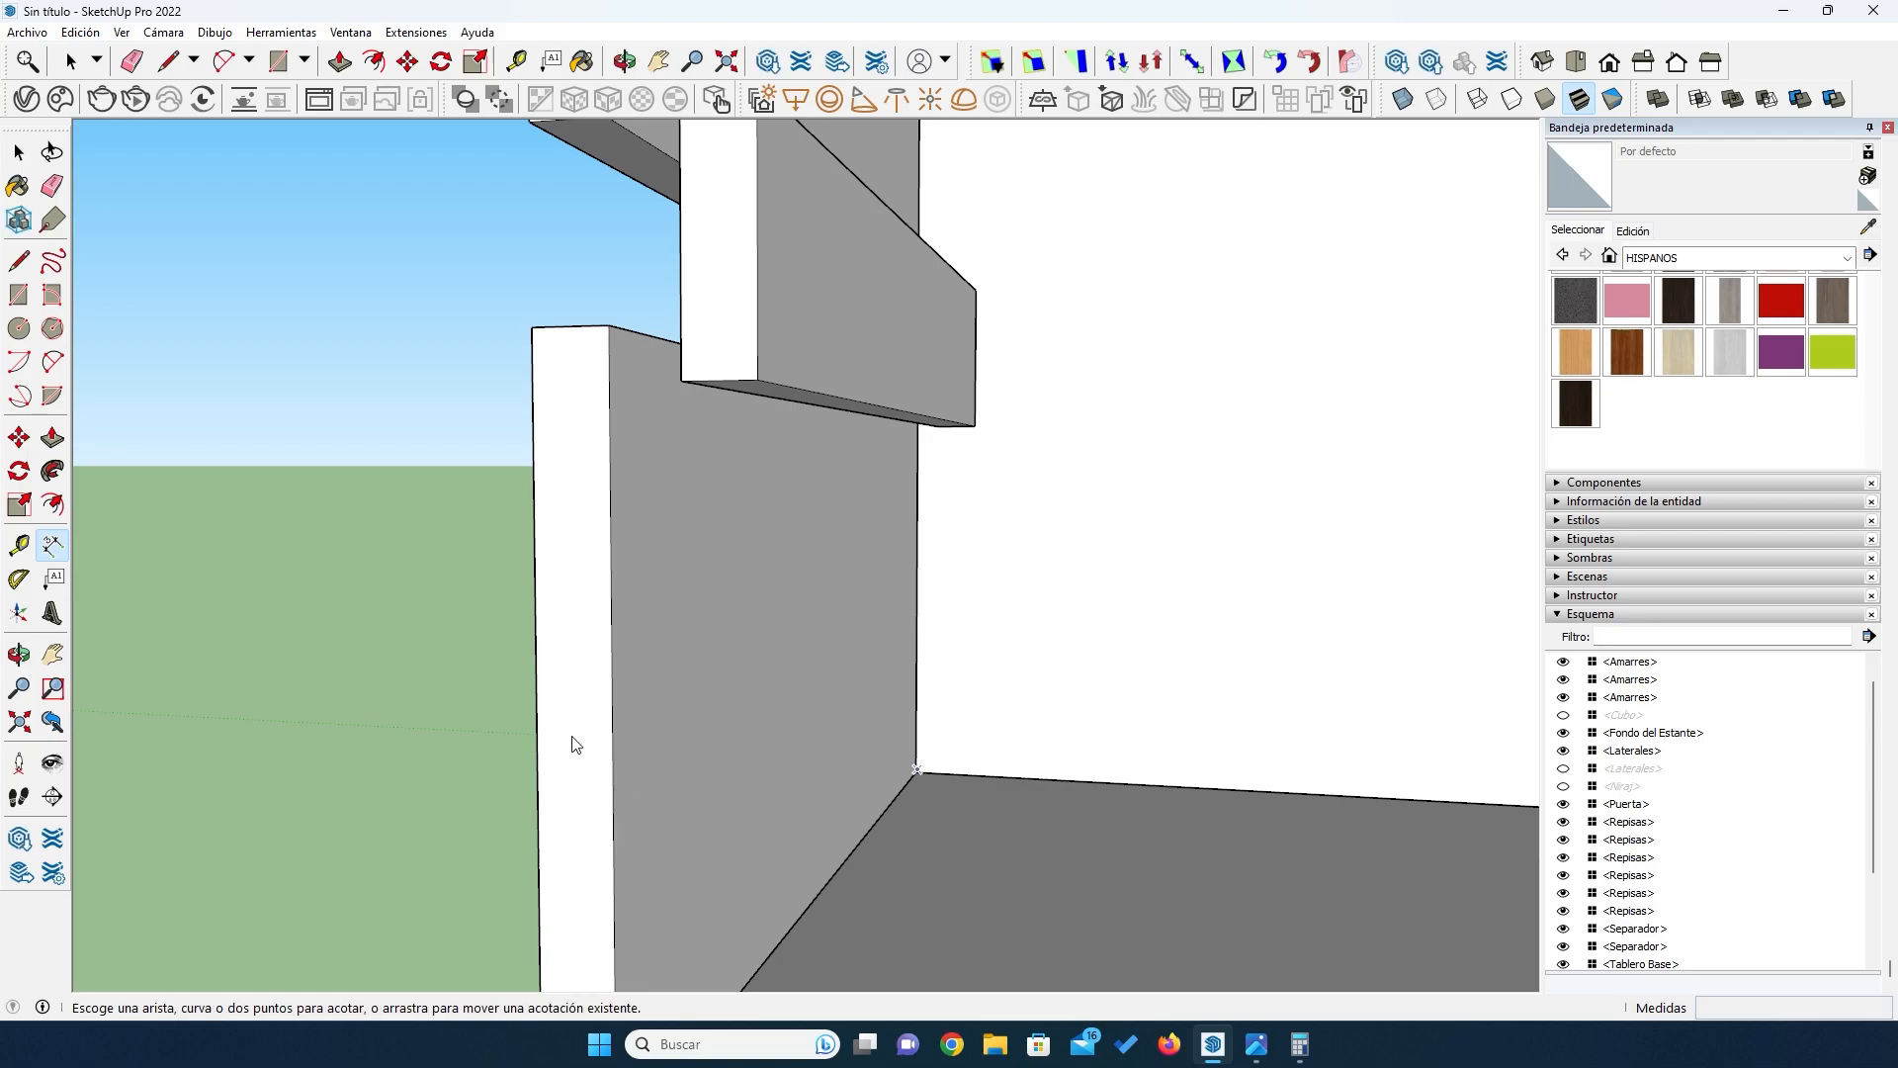
Step: Place a guide point 10 mm from the lower drawer front's back corner along the base board's far edge
click(18, 546)
click(915, 771)
text(10)
key(Return)
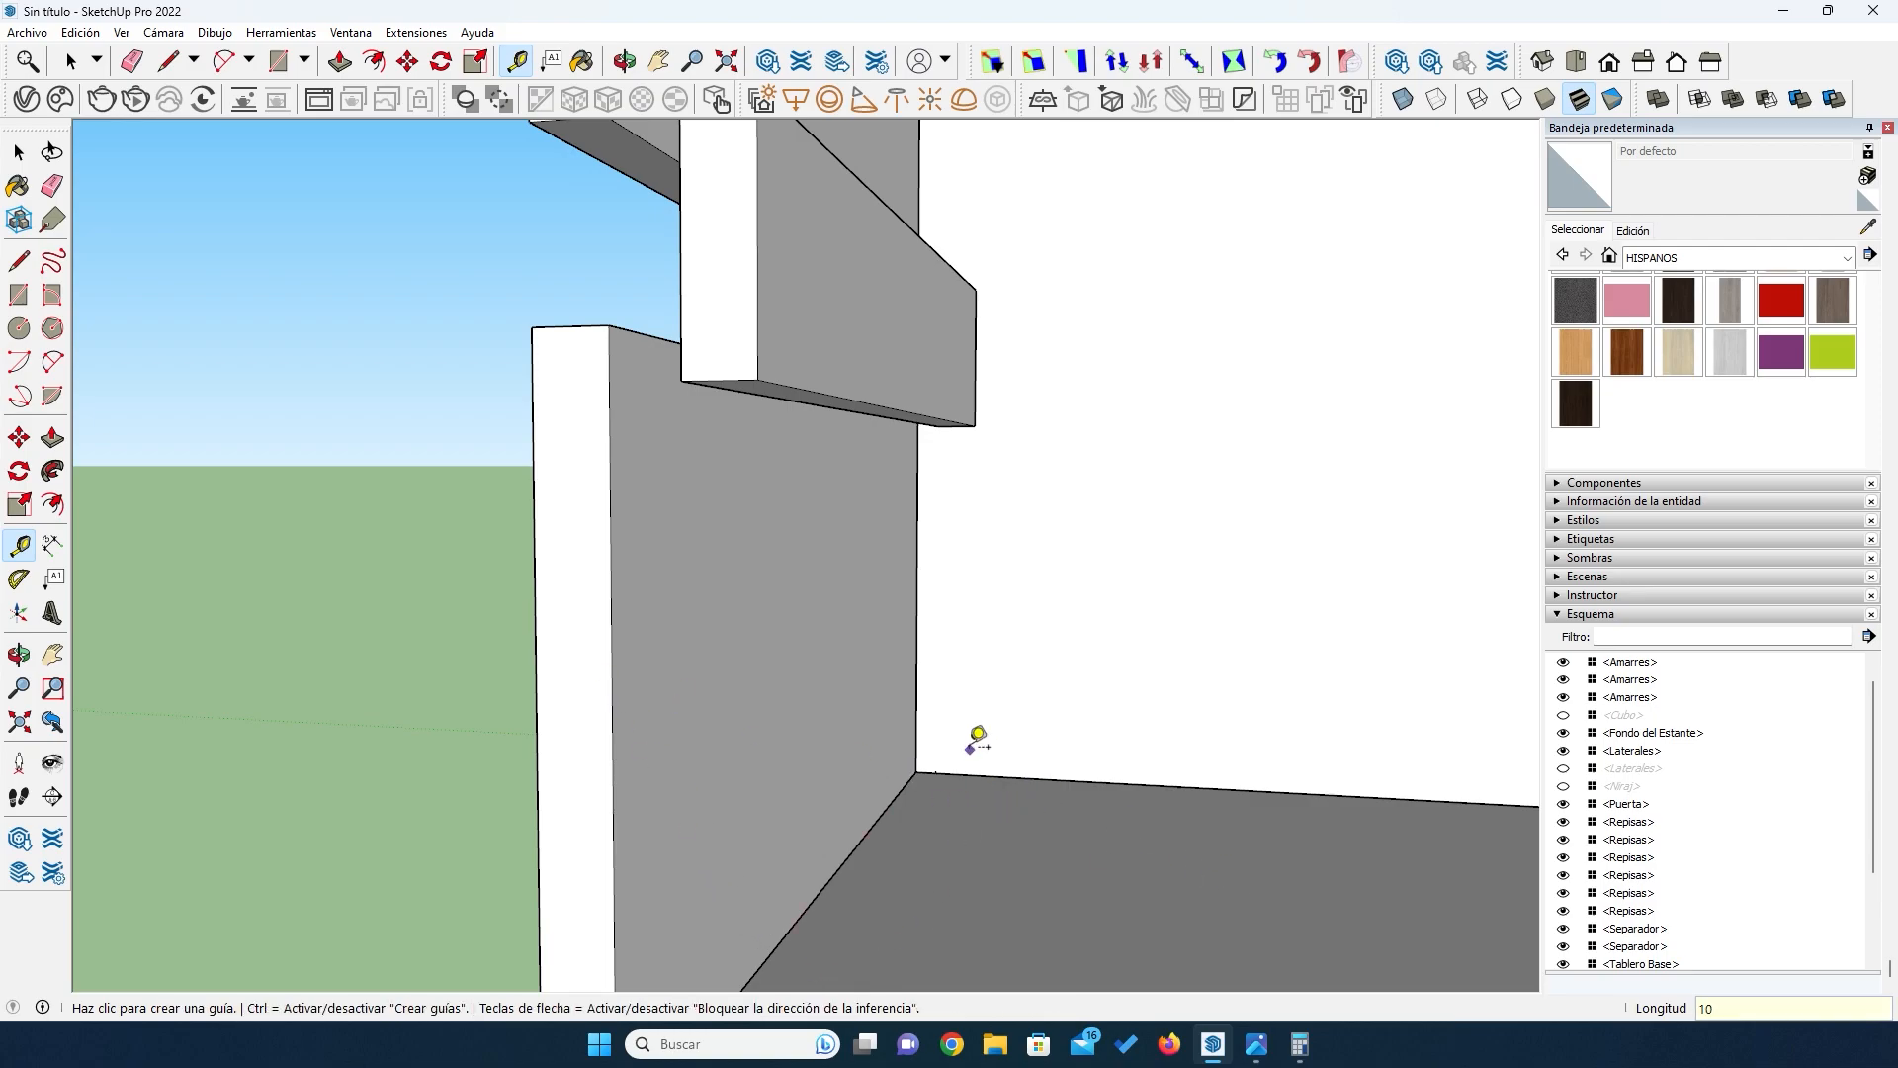
Step: Place a second guide point 28 mm from the same corner along the base board's far edge
key(o)
drag(795, 697, 929, 668)
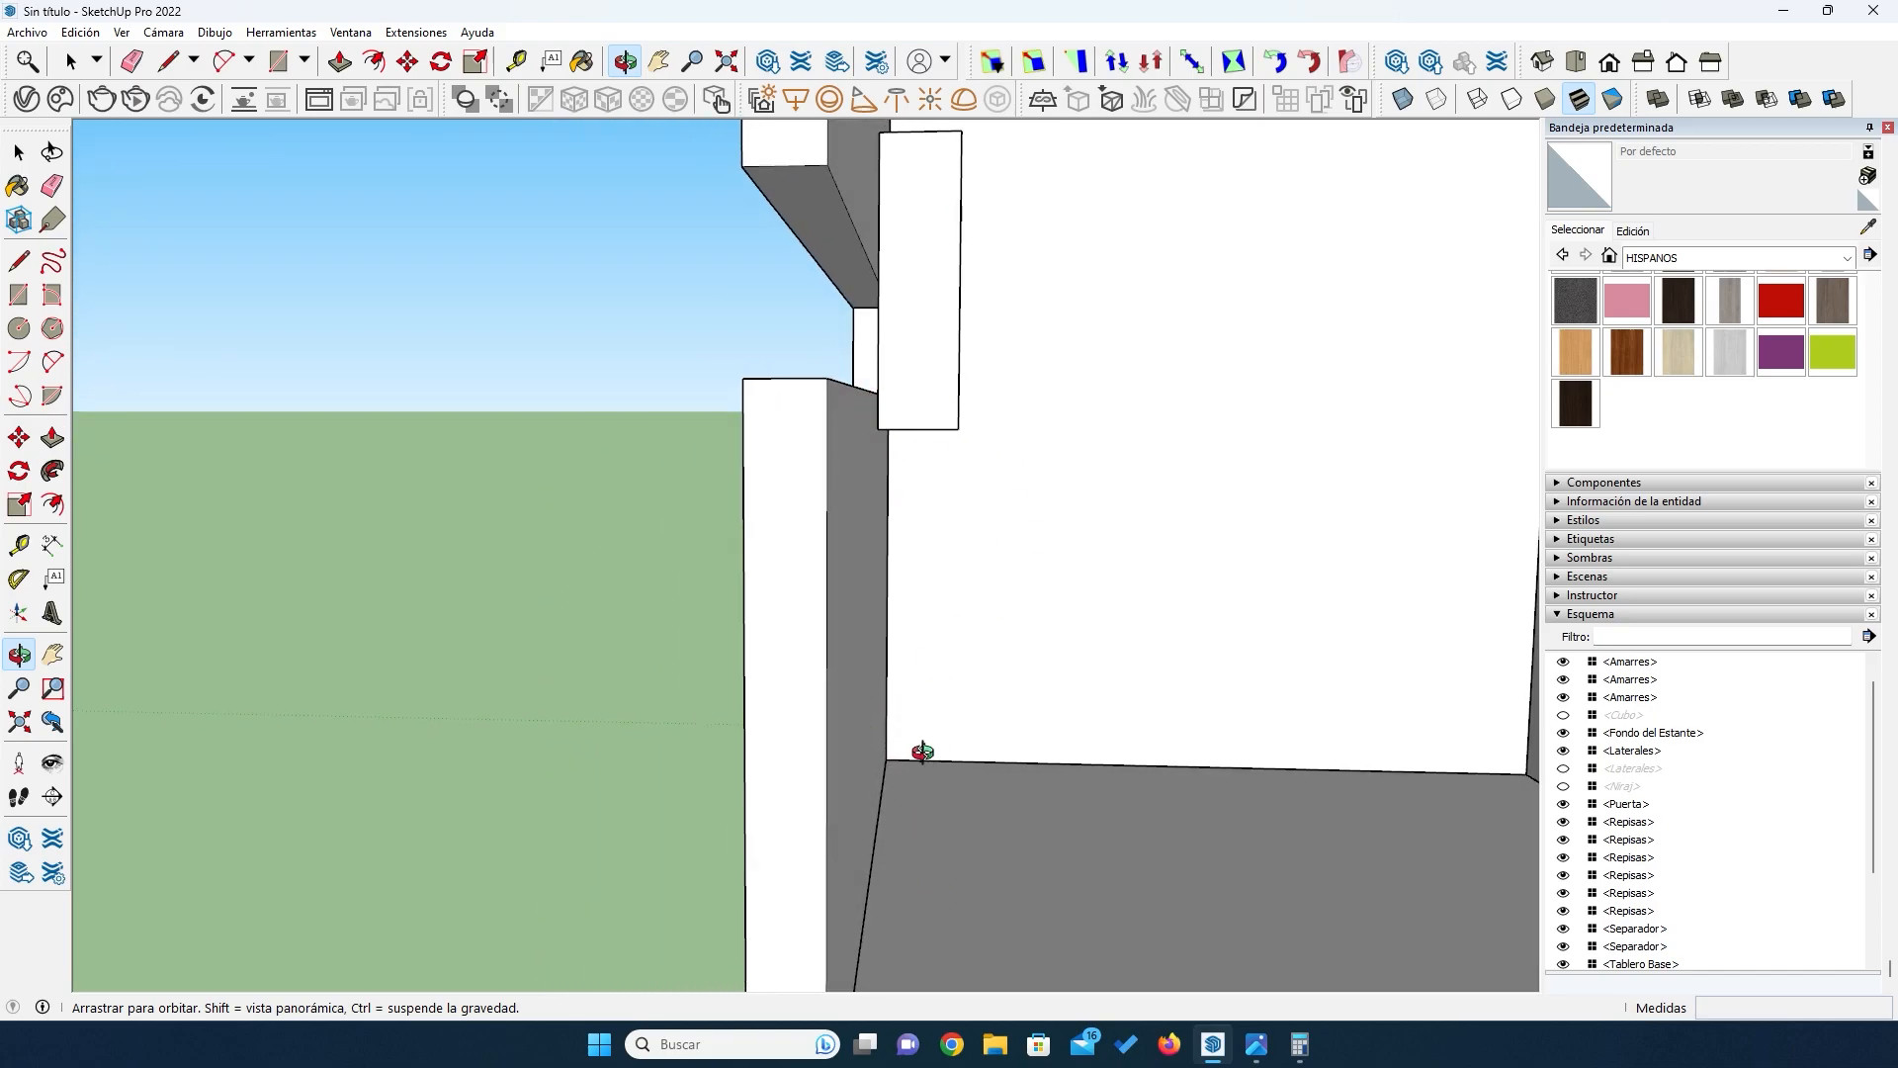
scroll(1004, 796, up, 3)
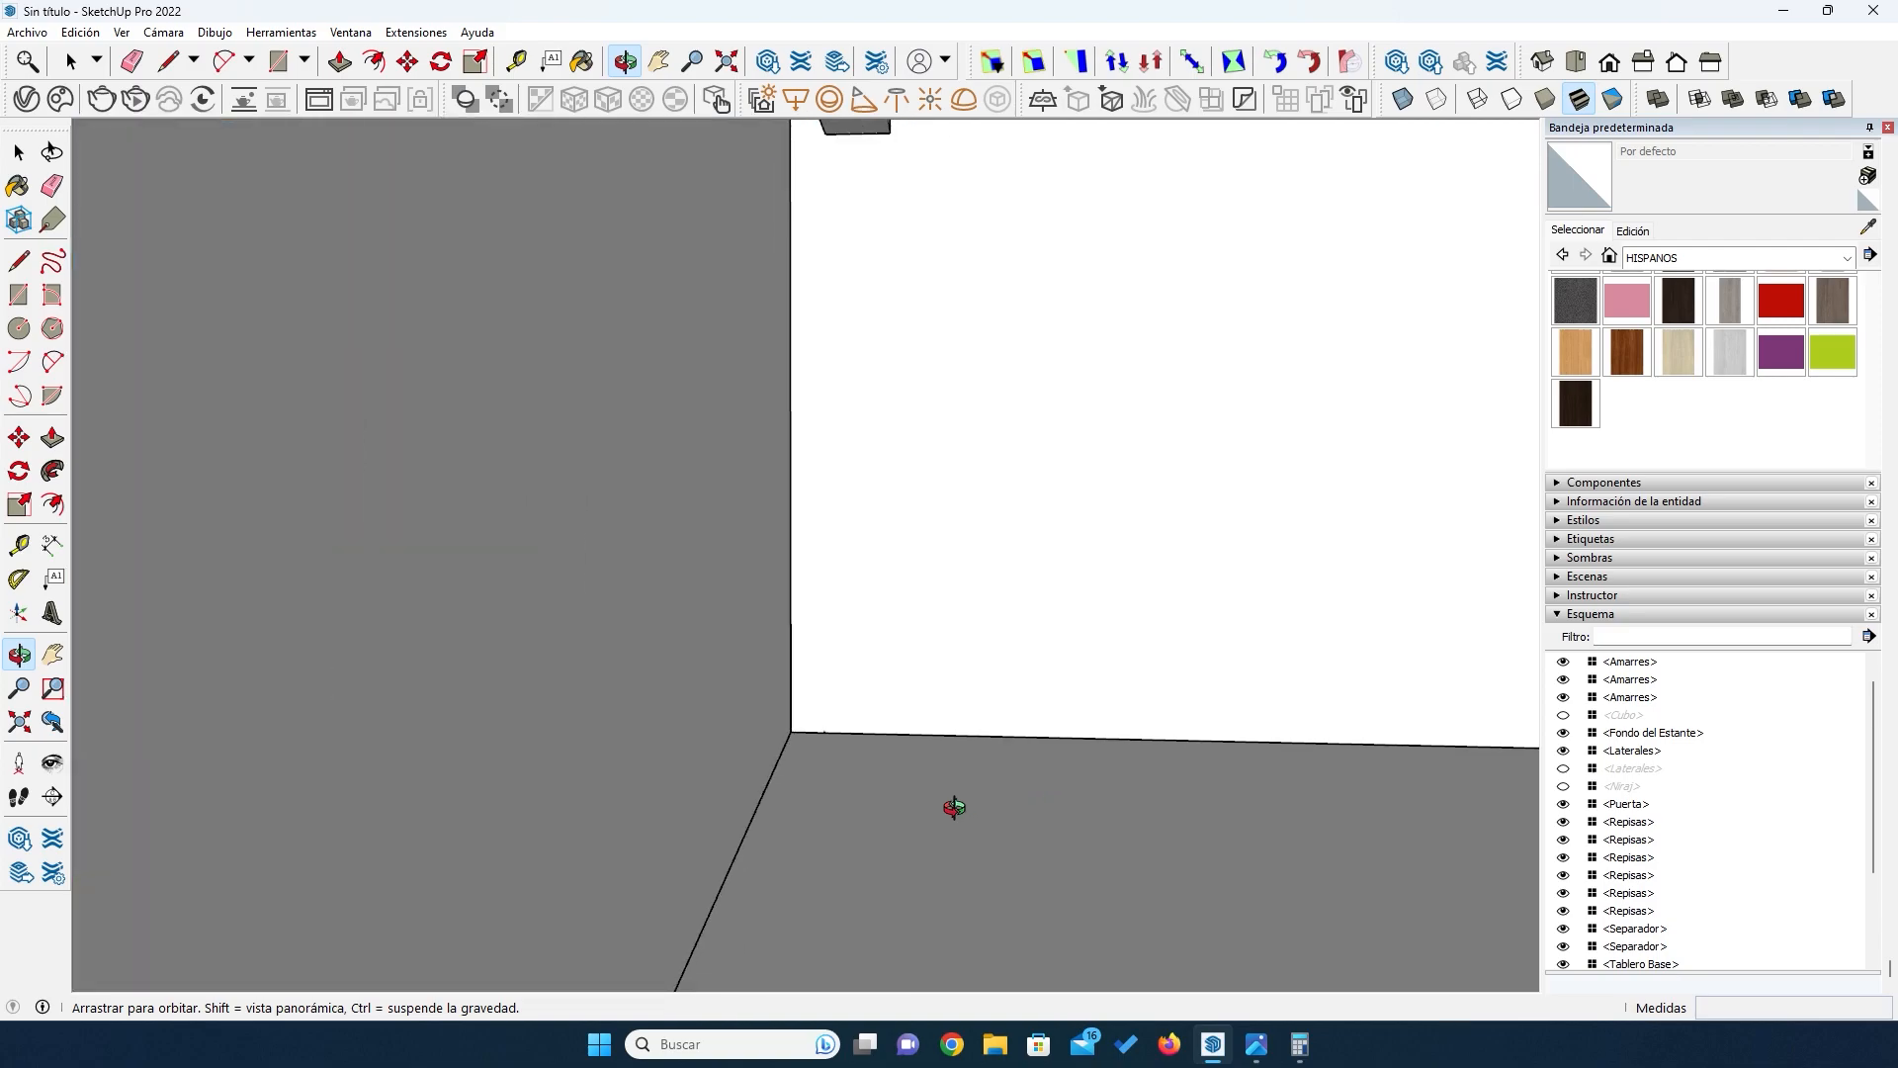
click(19, 544)
click(791, 732)
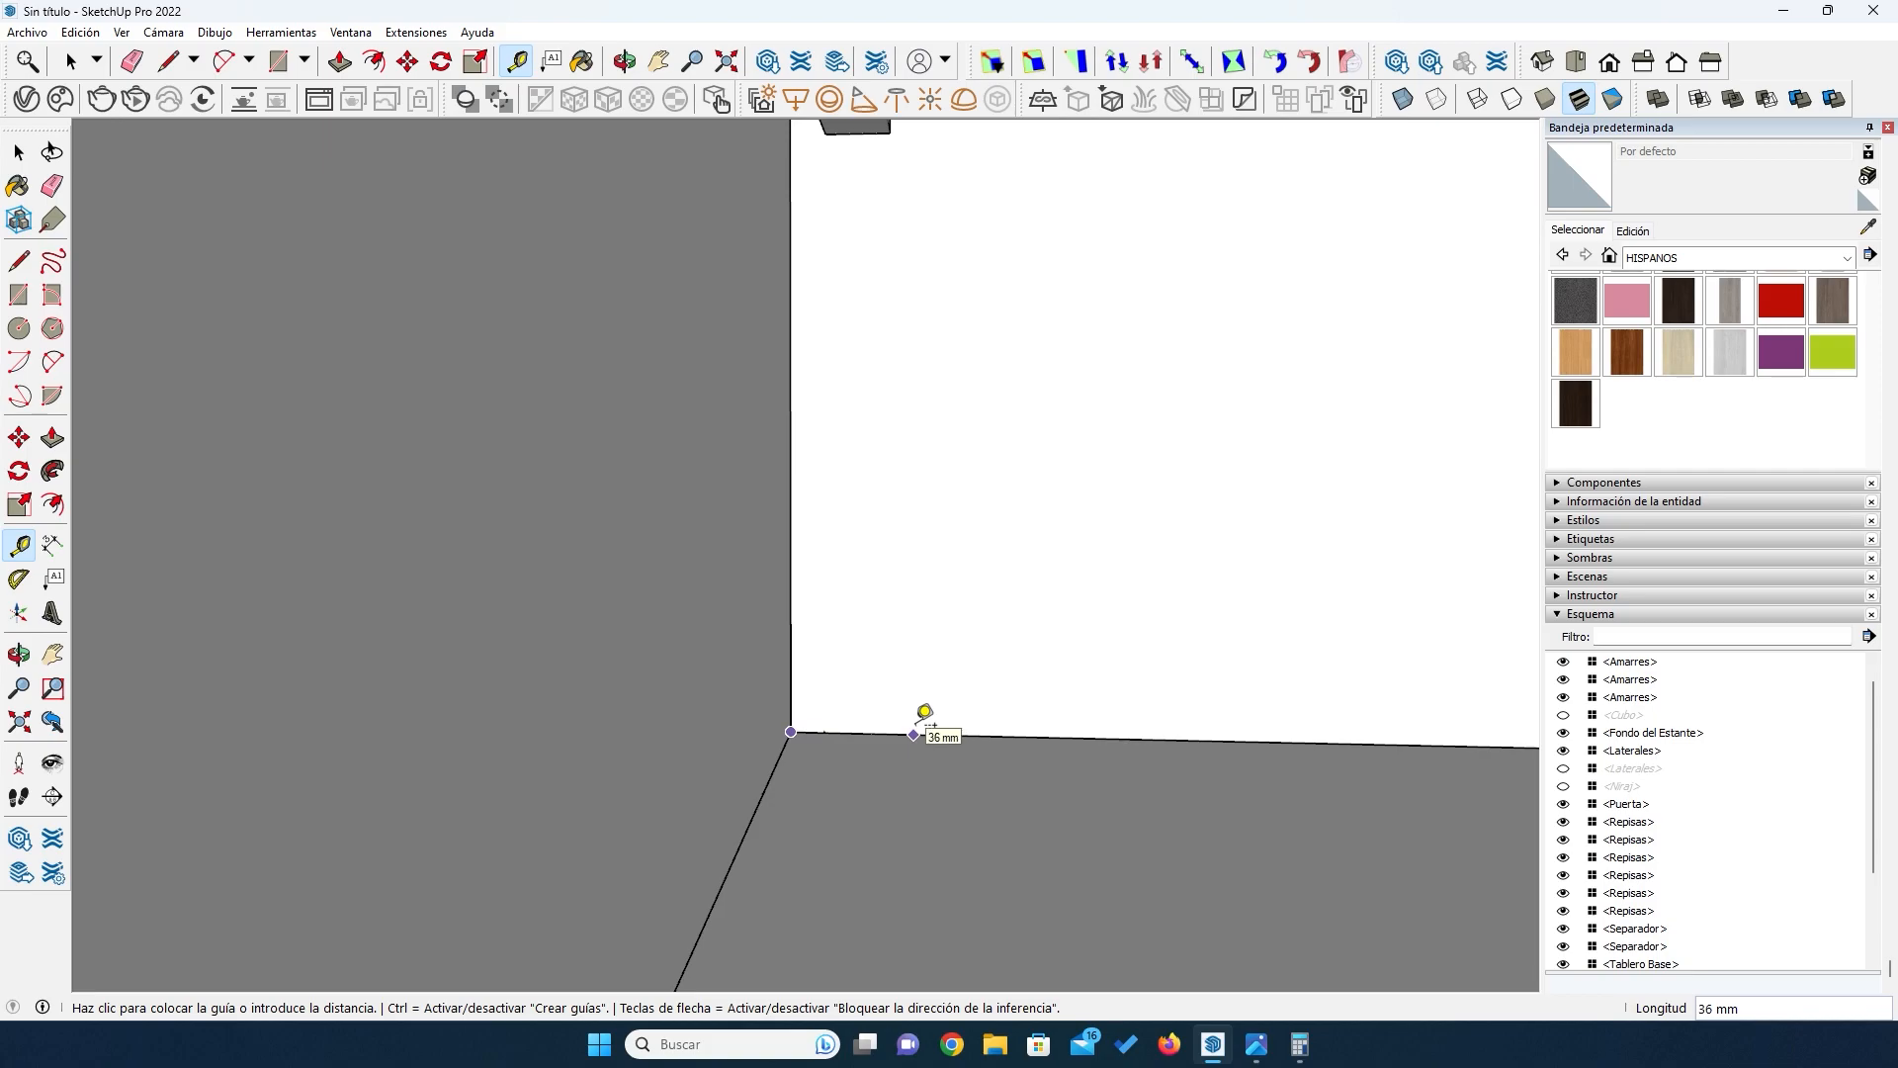
click(915, 733)
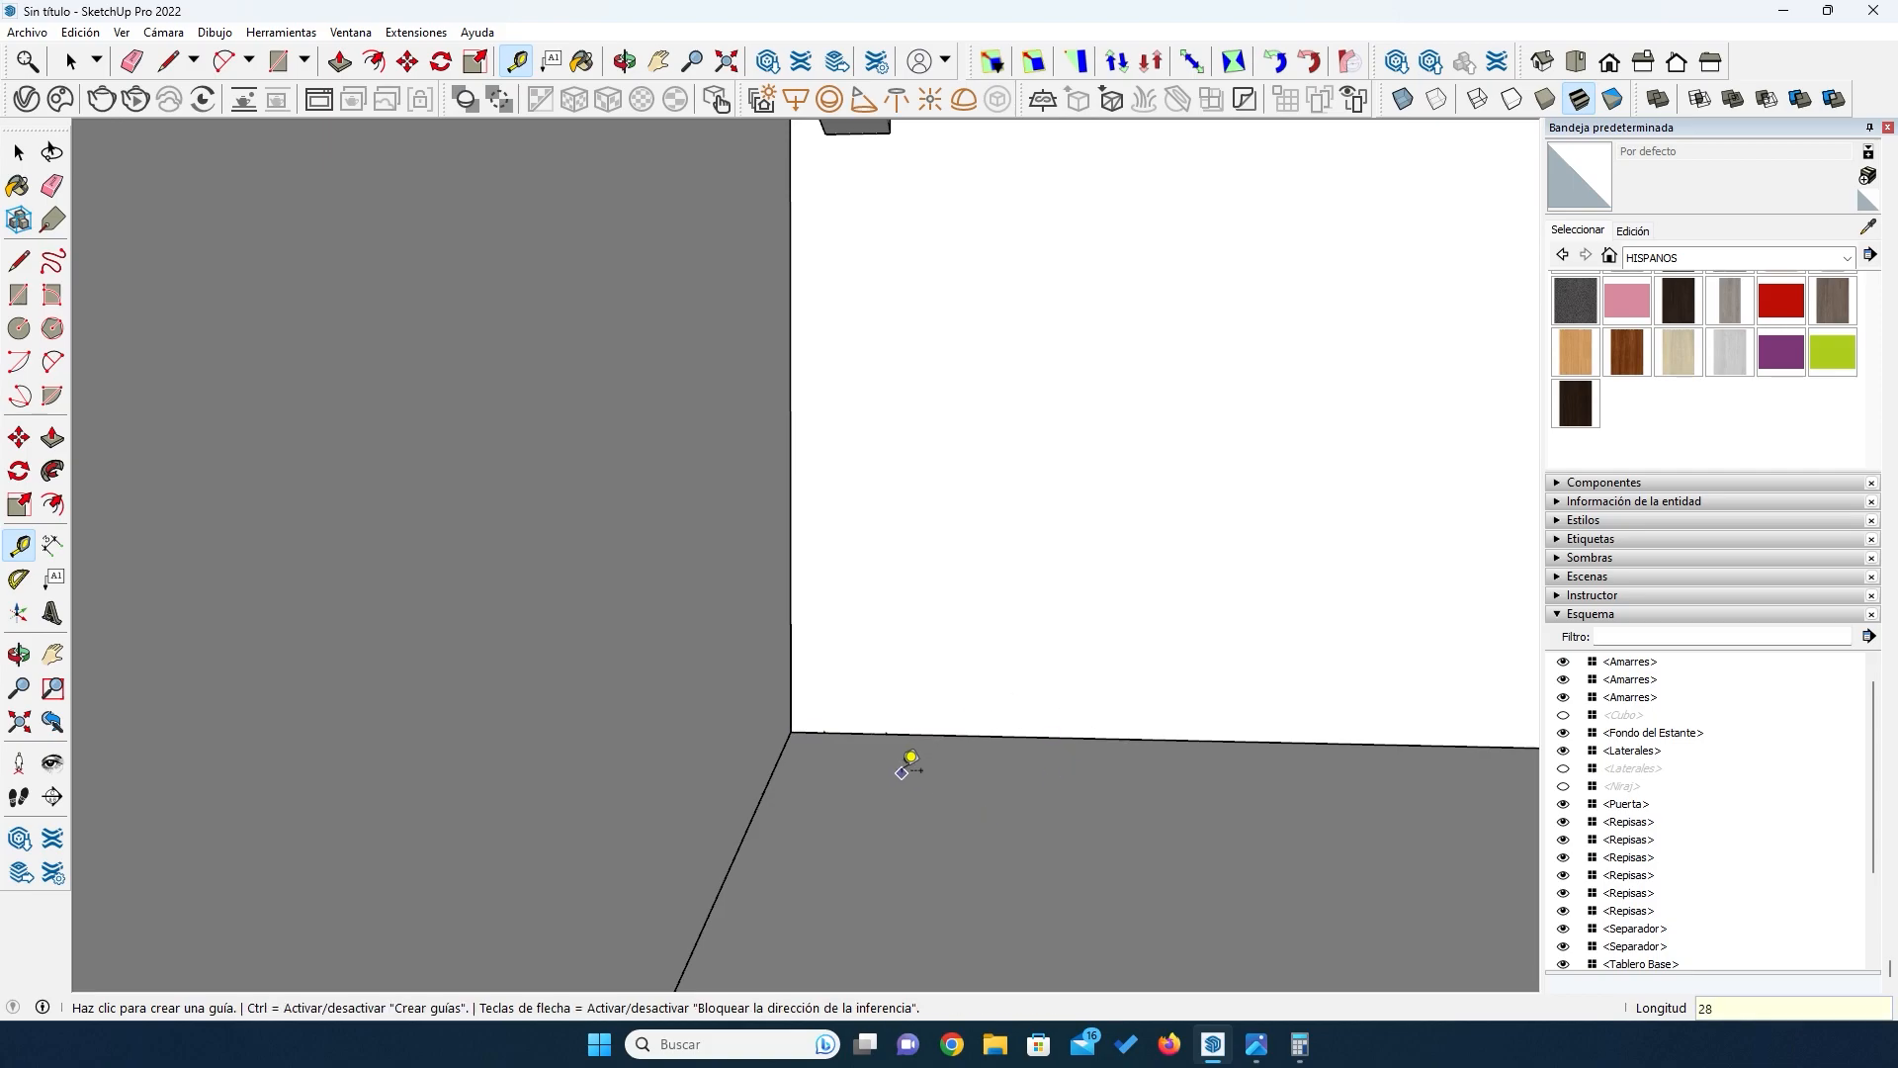
Step: Dimension the vertical distance from the lower Separador's inner bottom corner to the 28 mm guide point on the base board
click(53, 544)
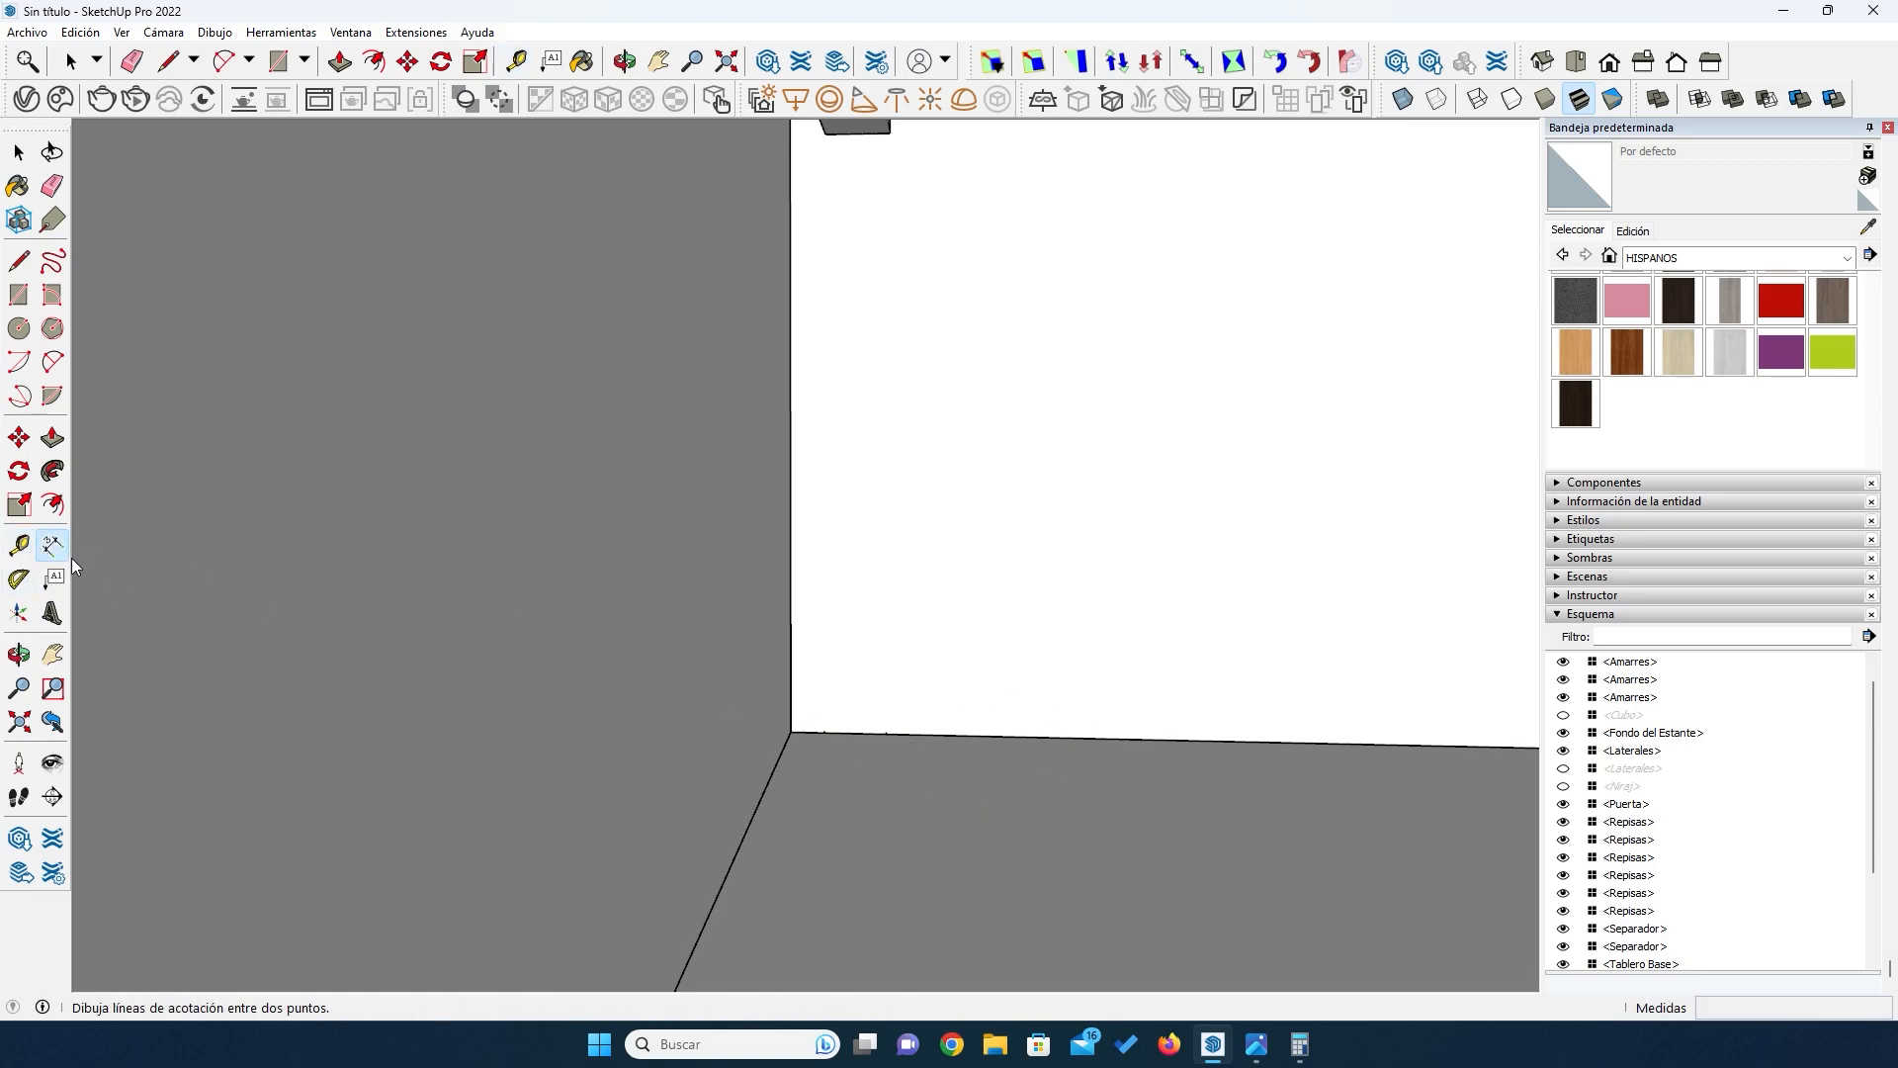
click(890, 132)
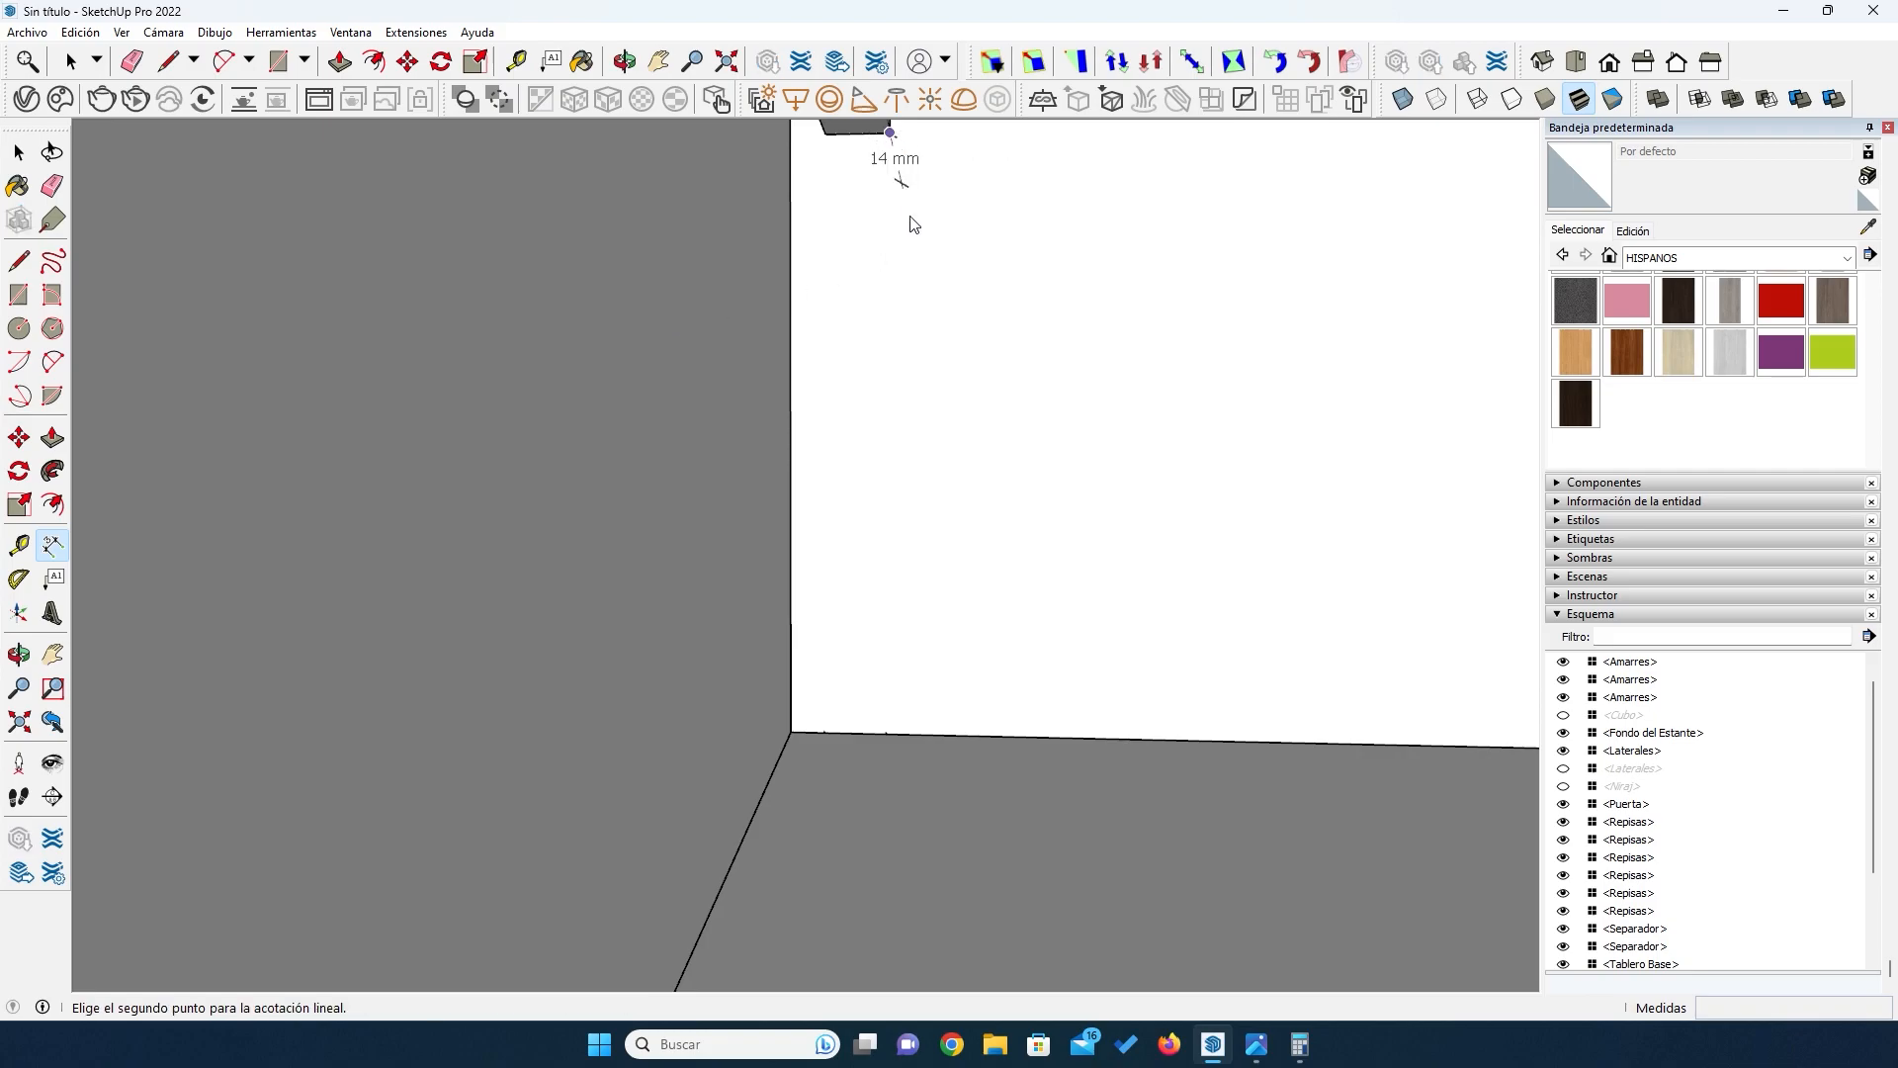
click(887, 734)
click(960, 743)
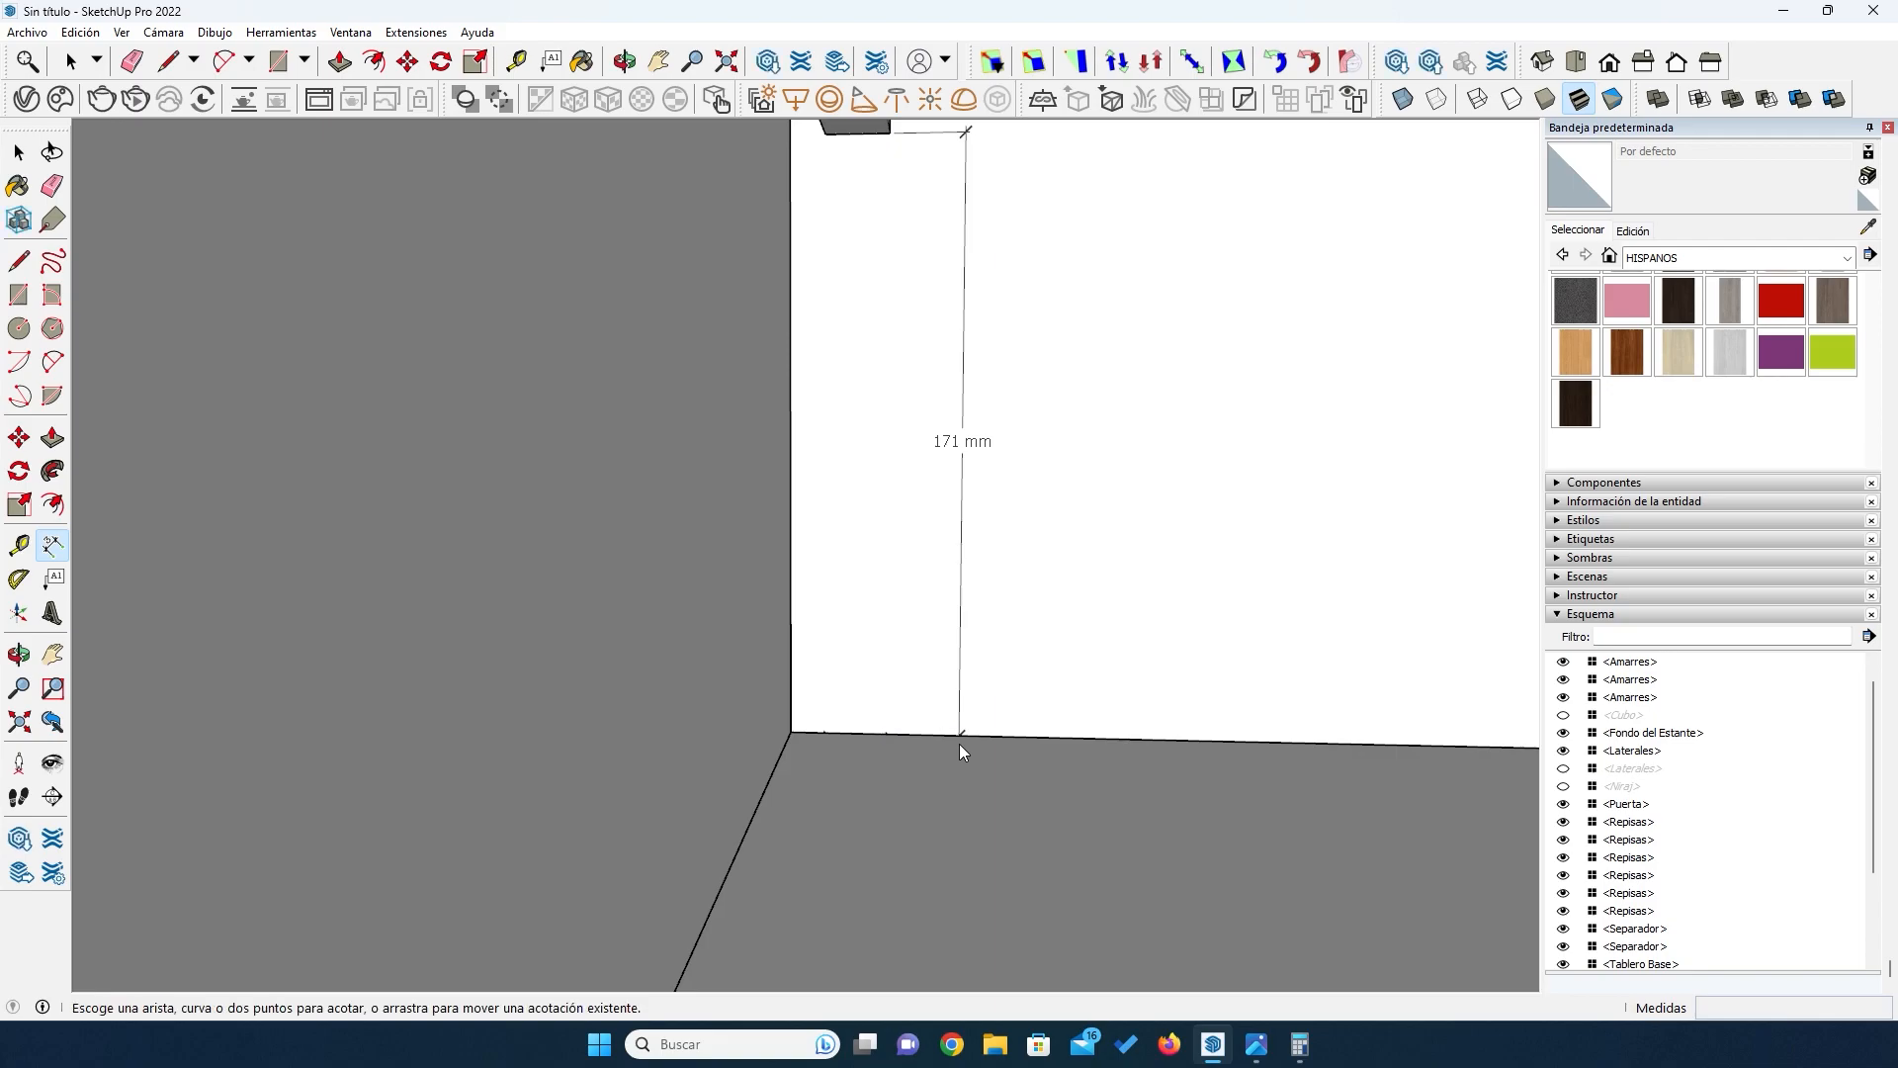
scroll(959, 743, down, 3)
scroll(957, 744, down, 1)
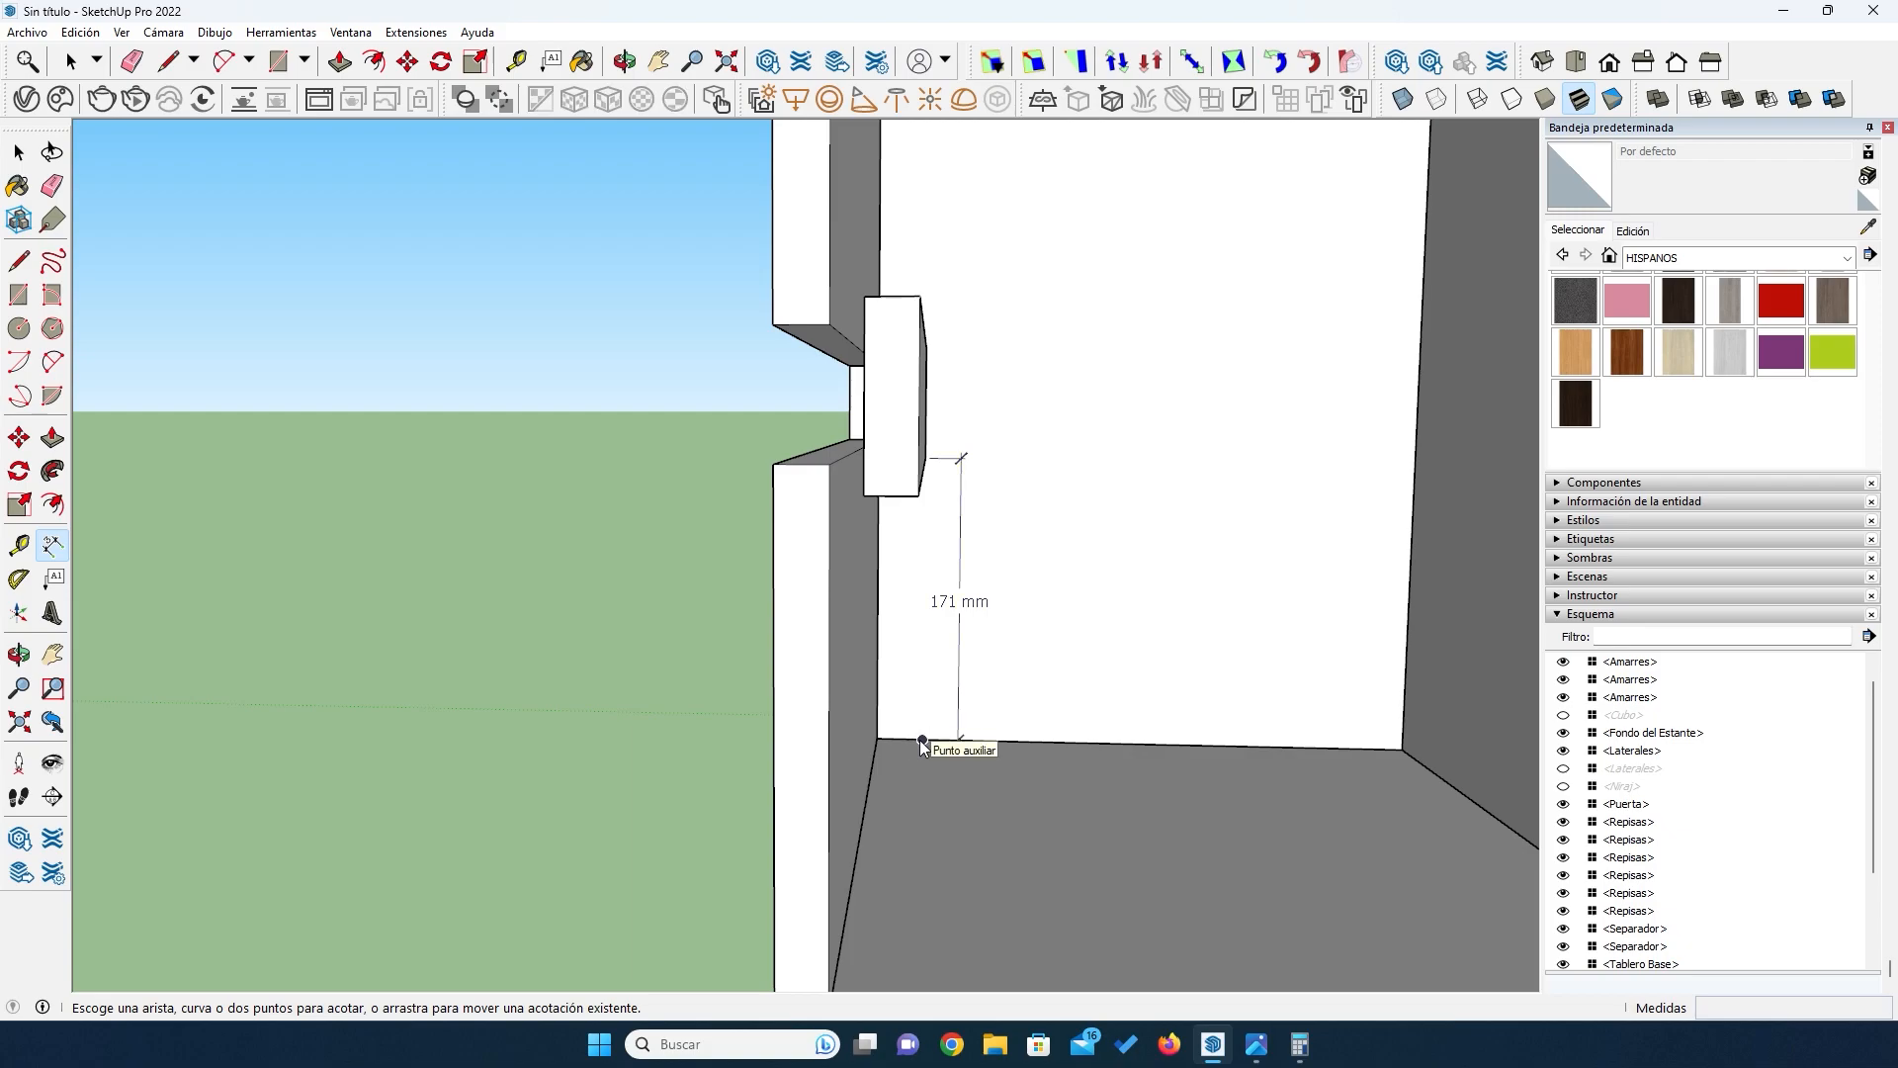
Step: Measure the gap between the back of the drawer fronts and the lower Separador, without keeping a guide
middle_drag(936, 499, 959, 578)
mouse_move(902, 442)
middle_down()
mouse_move(801, 441)
mouse_move(876, 463)
mouse_move(867, 382)
mouse_move(877, 435)
middle_up()
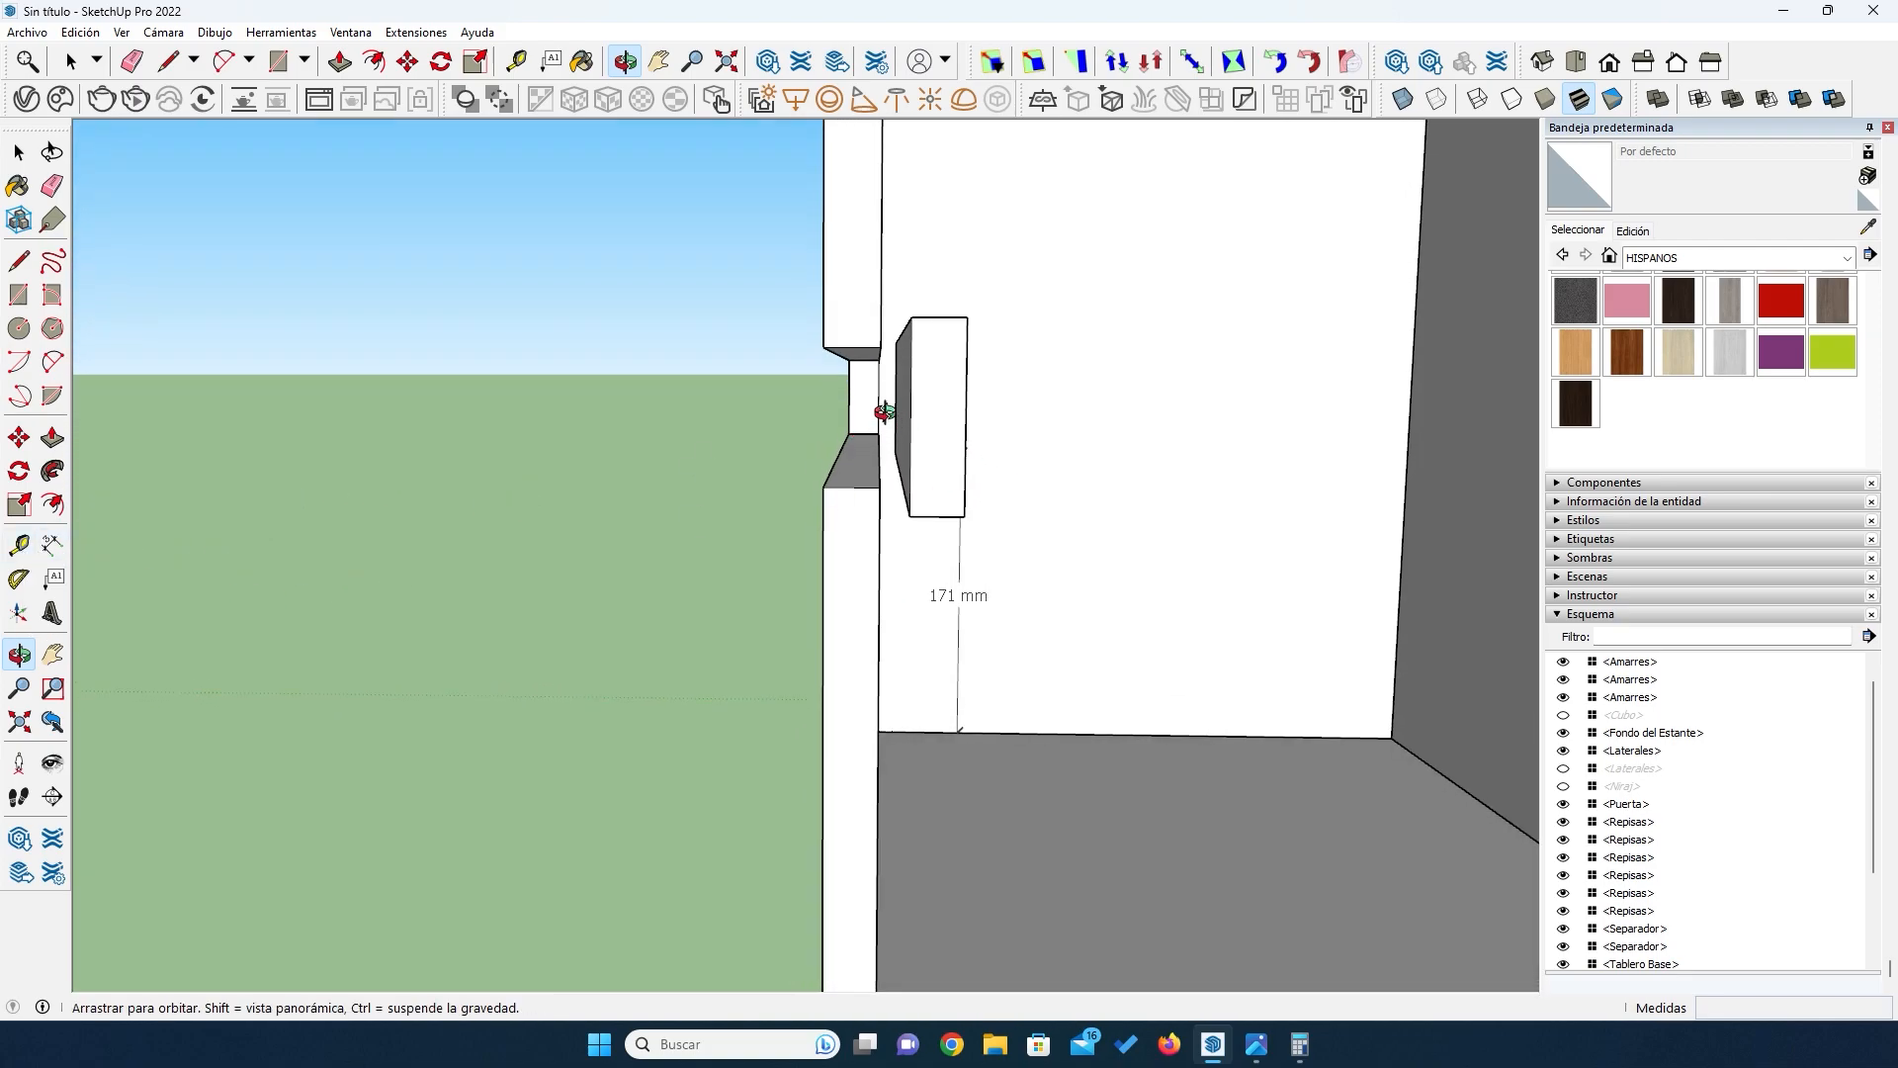
key(t)
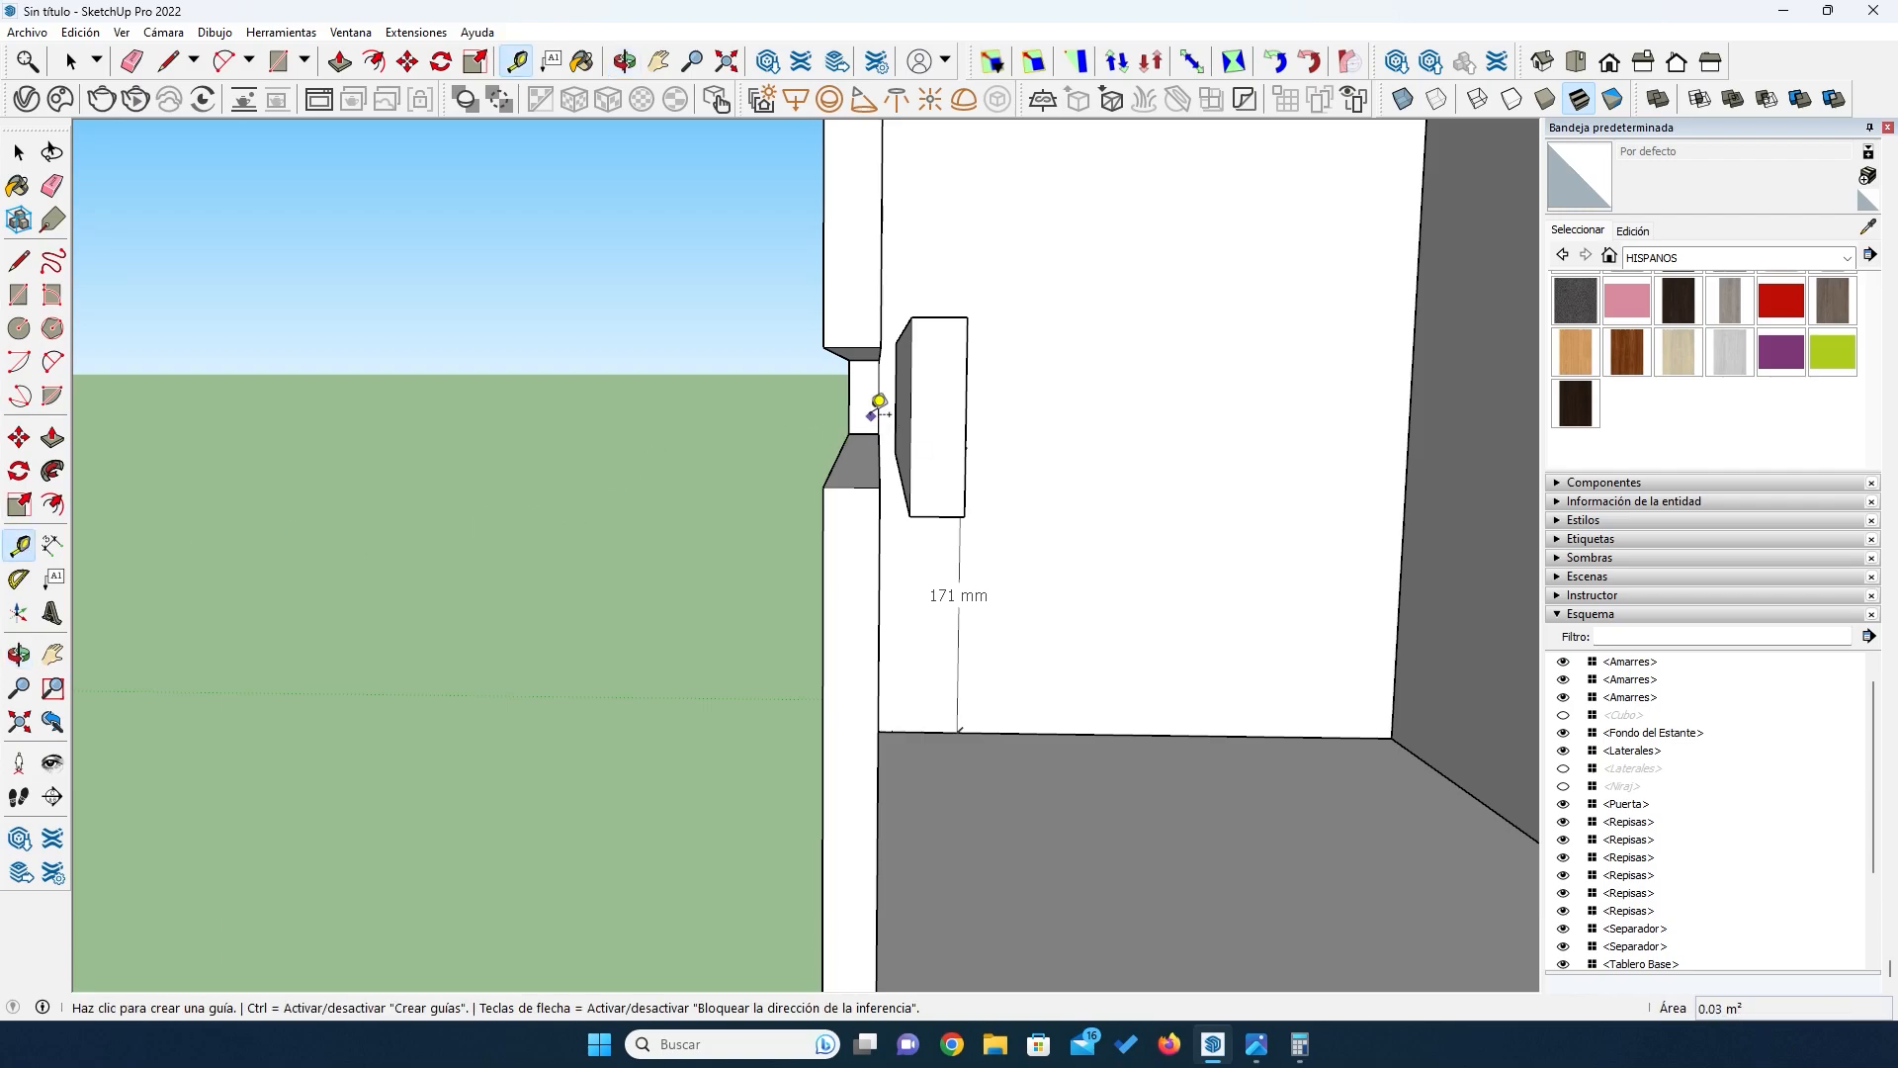
click(879, 407)
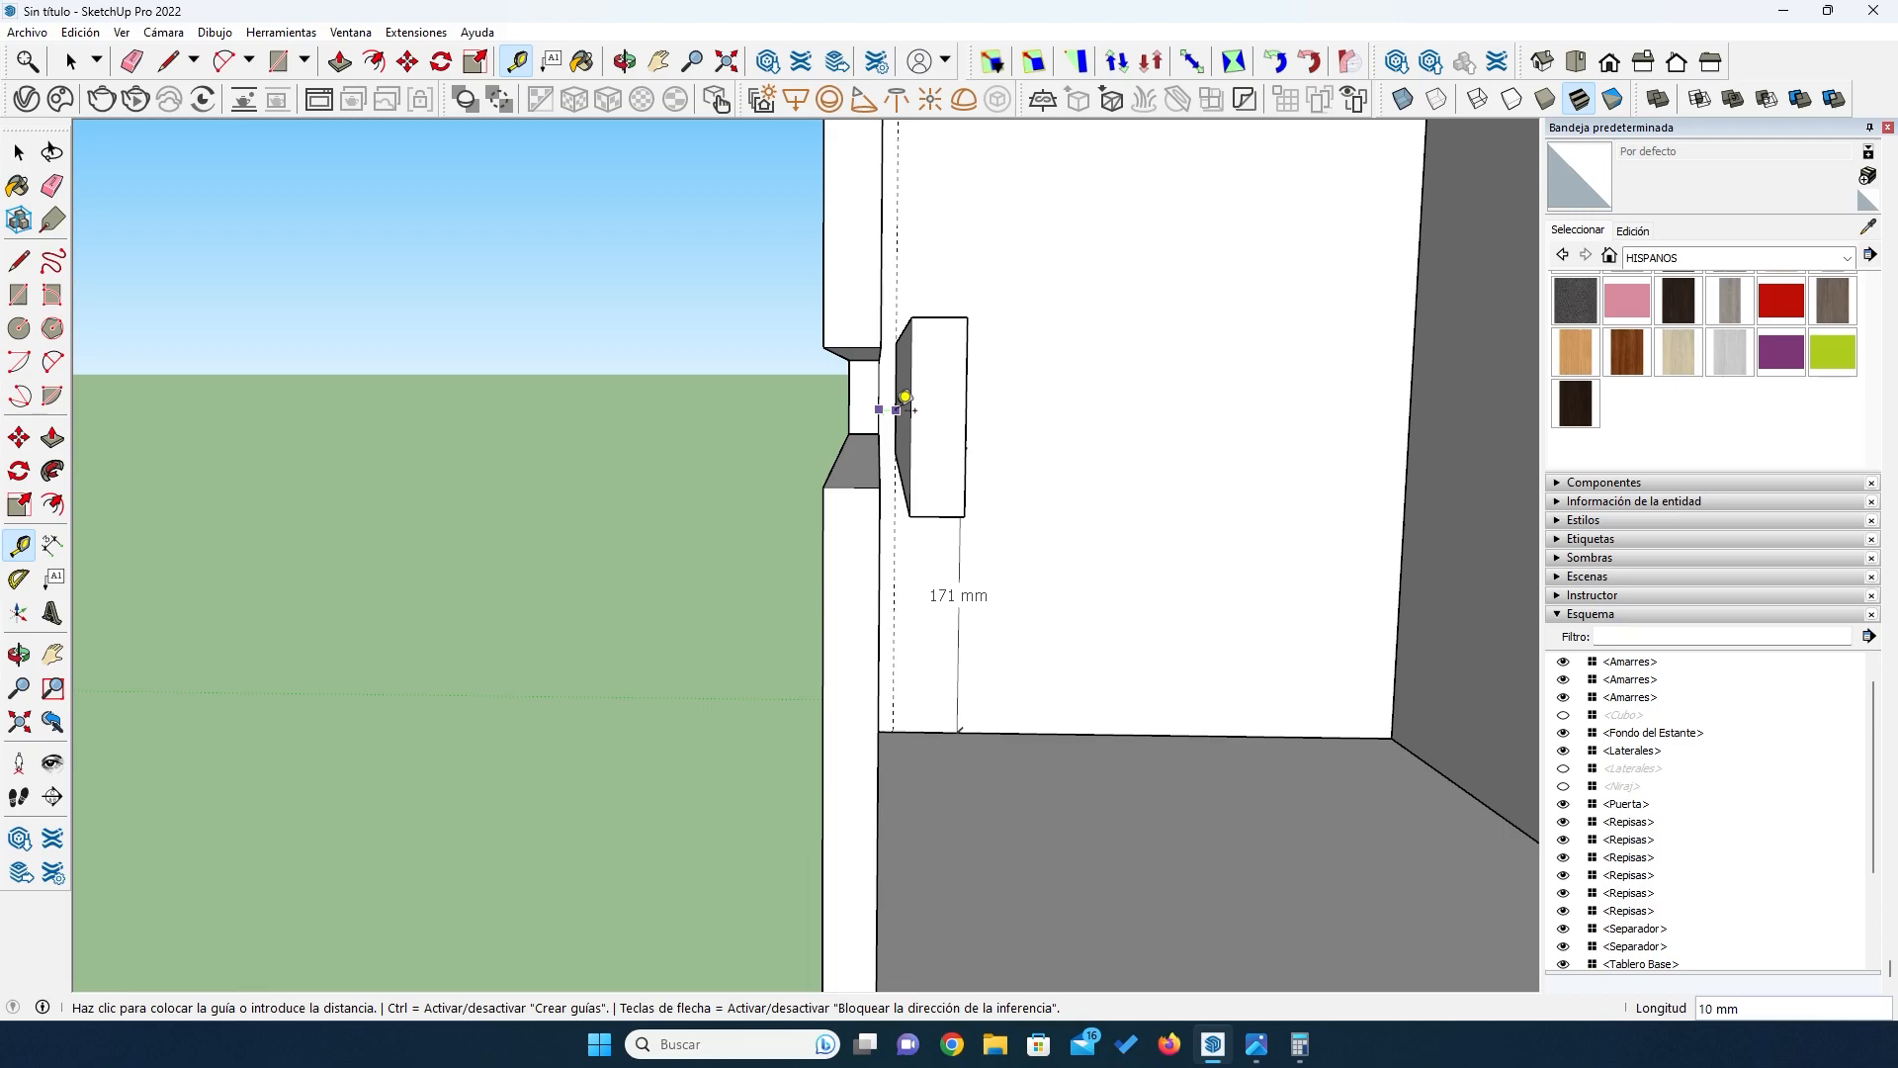
key(Escape)
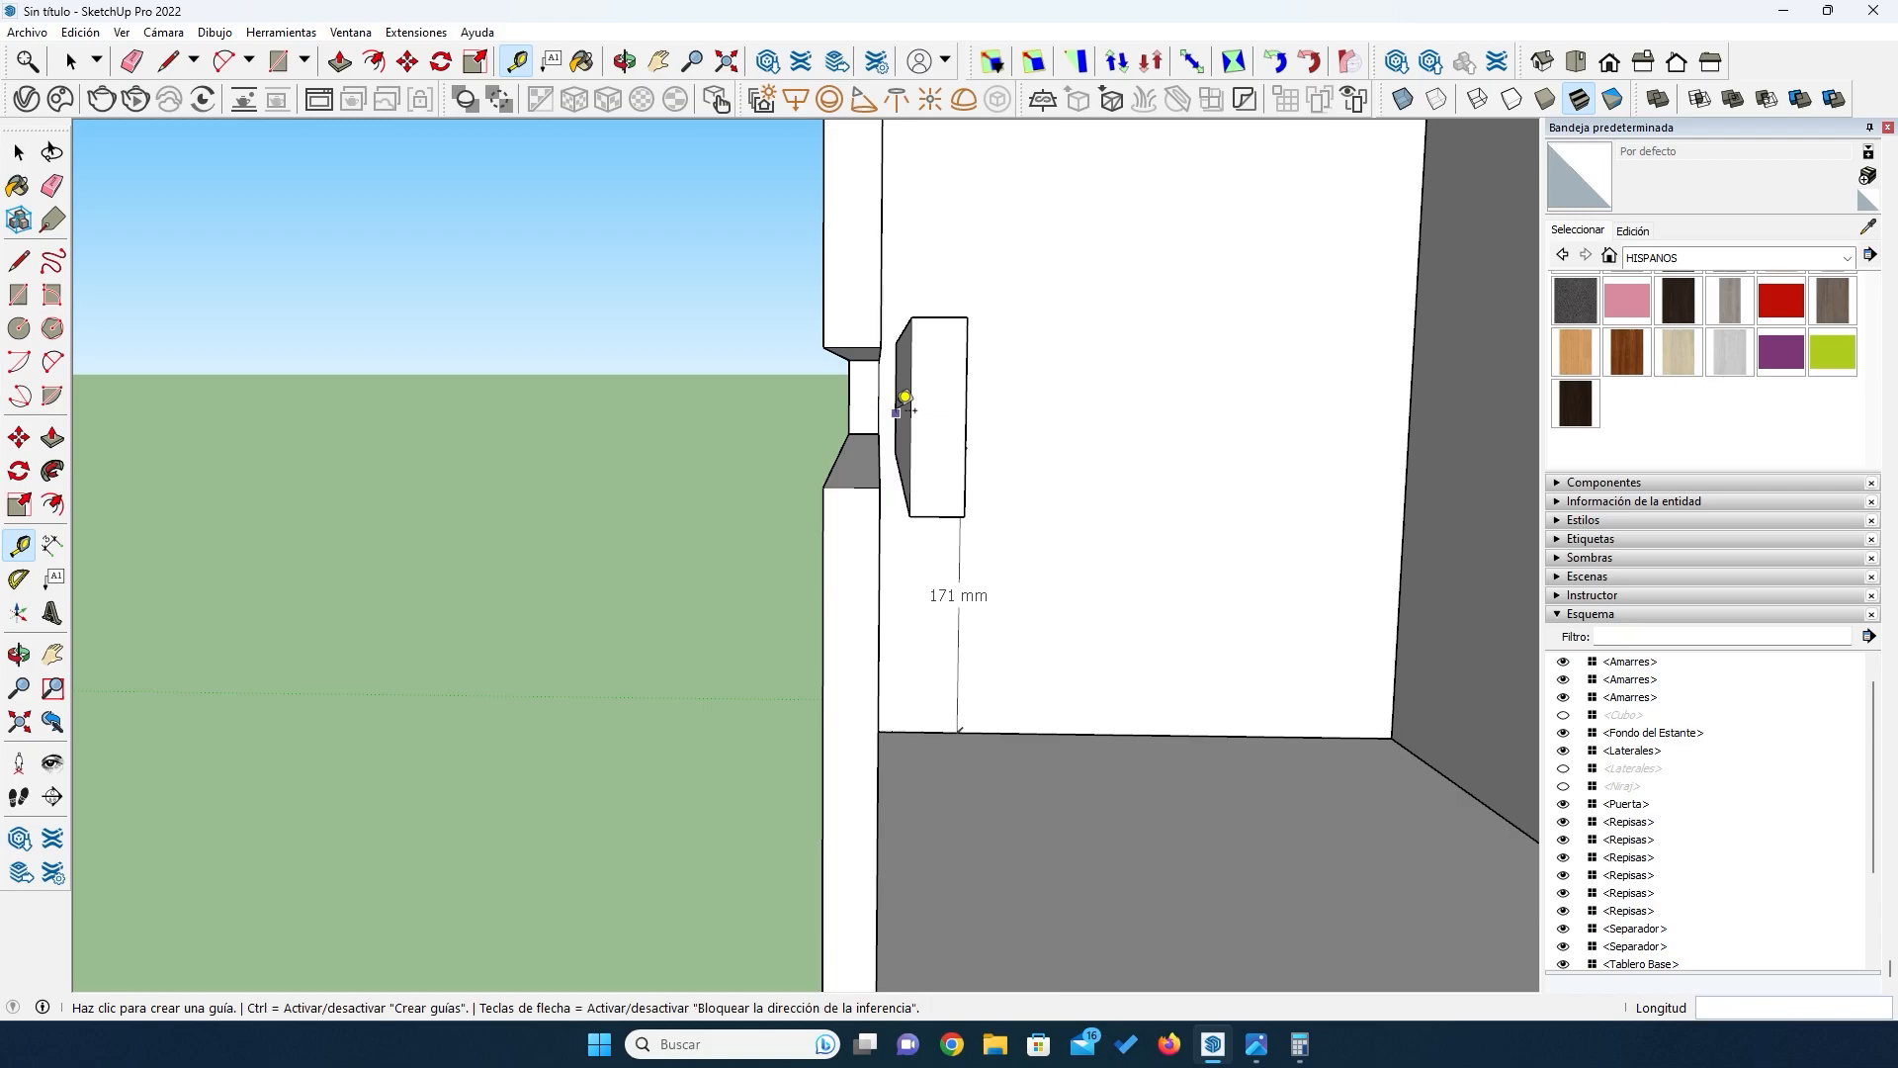
Step: Delete the temporary height dimension below the lower Separador
click(19, 151)
click(937, 598)
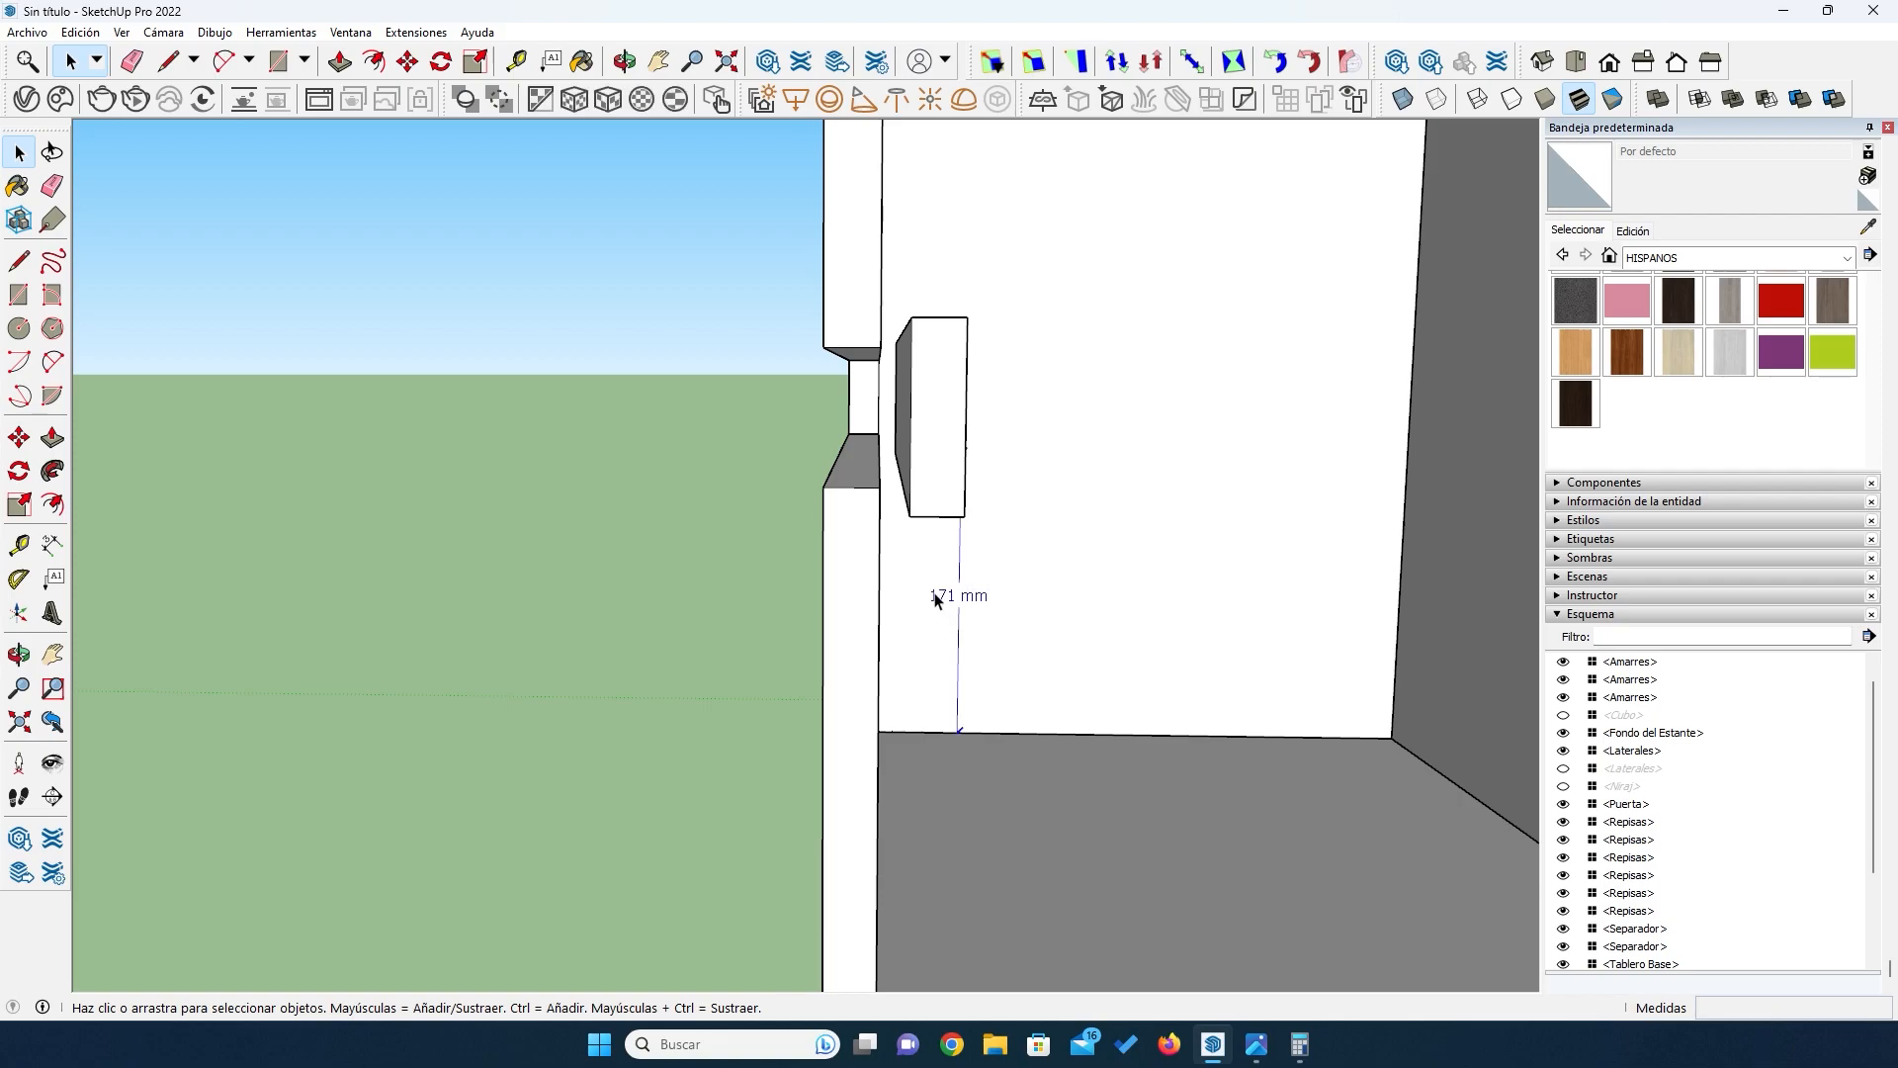
key(Delete)
Step: Unhide the Laterales side panel that closes the drawer section
scroll(940, 608, down, 5)
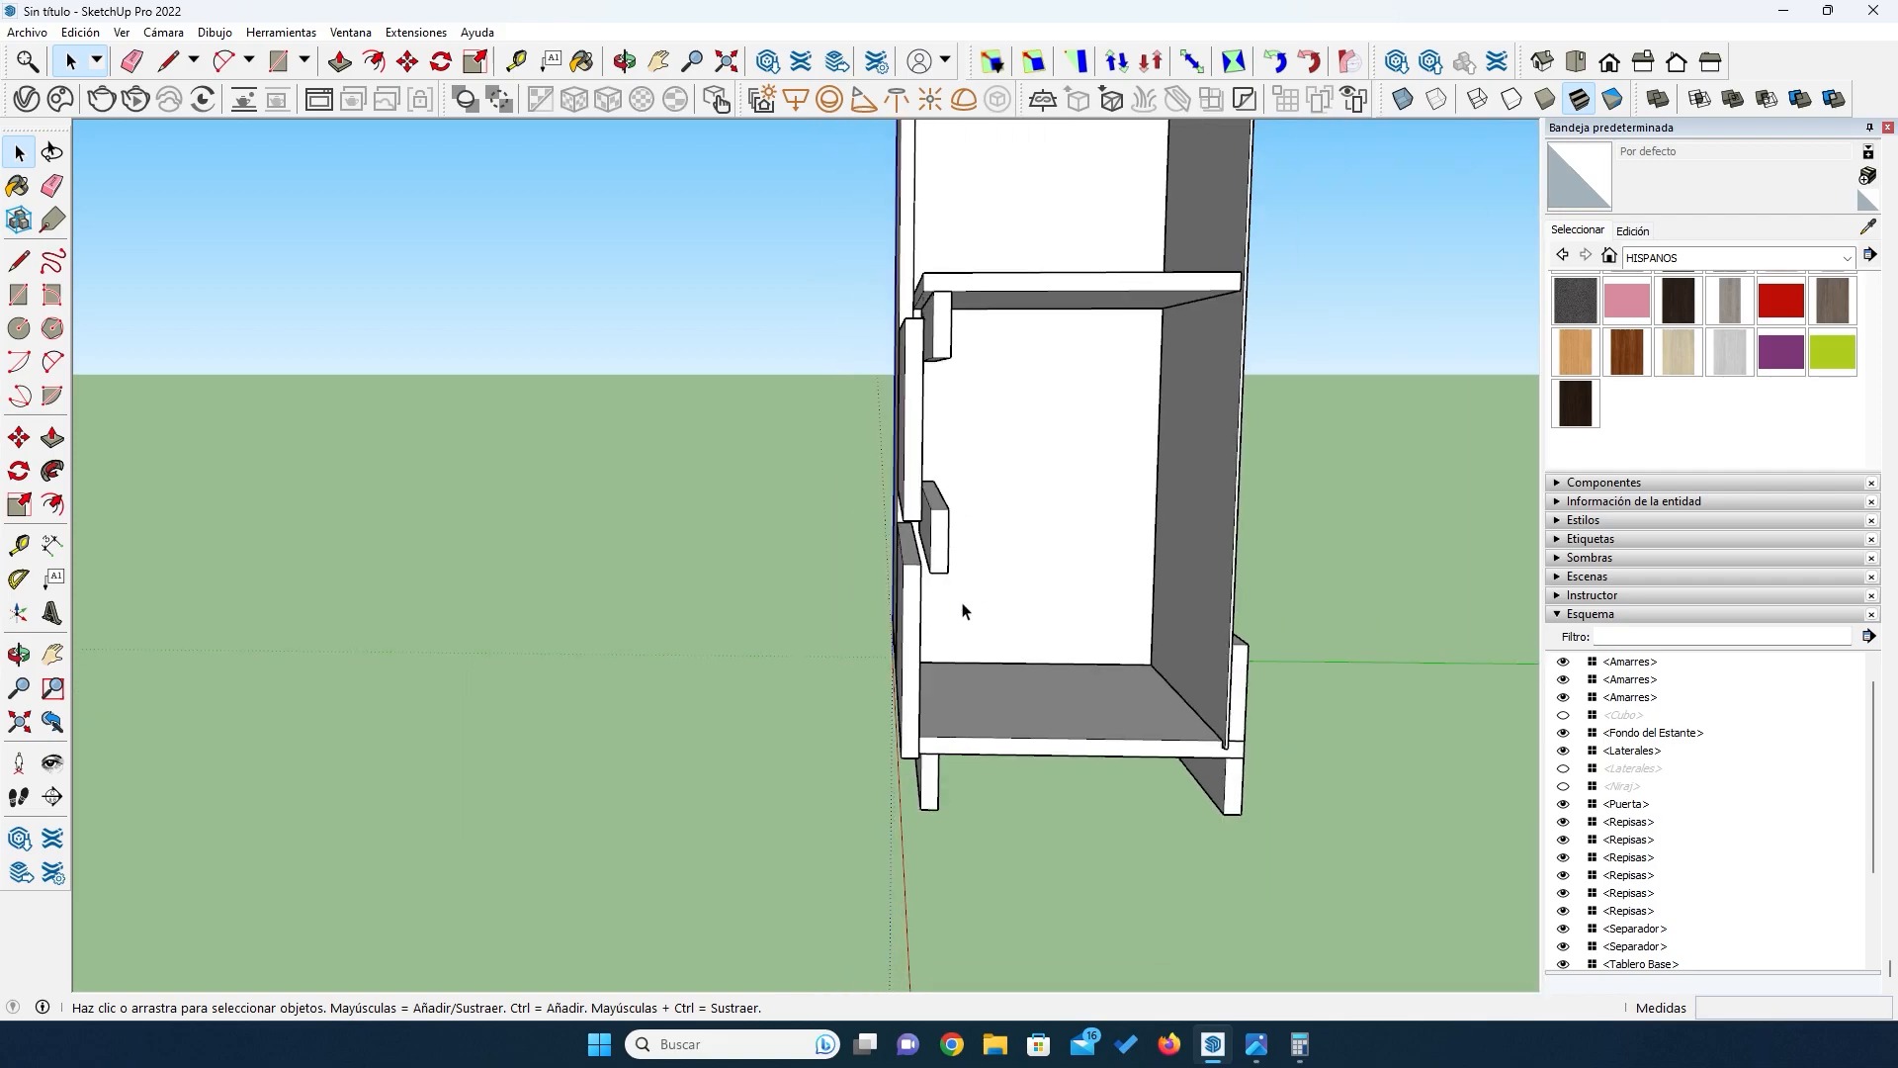
middle_drag(959, 654, 917, 710)
scroll(1090, 704, up, 3)
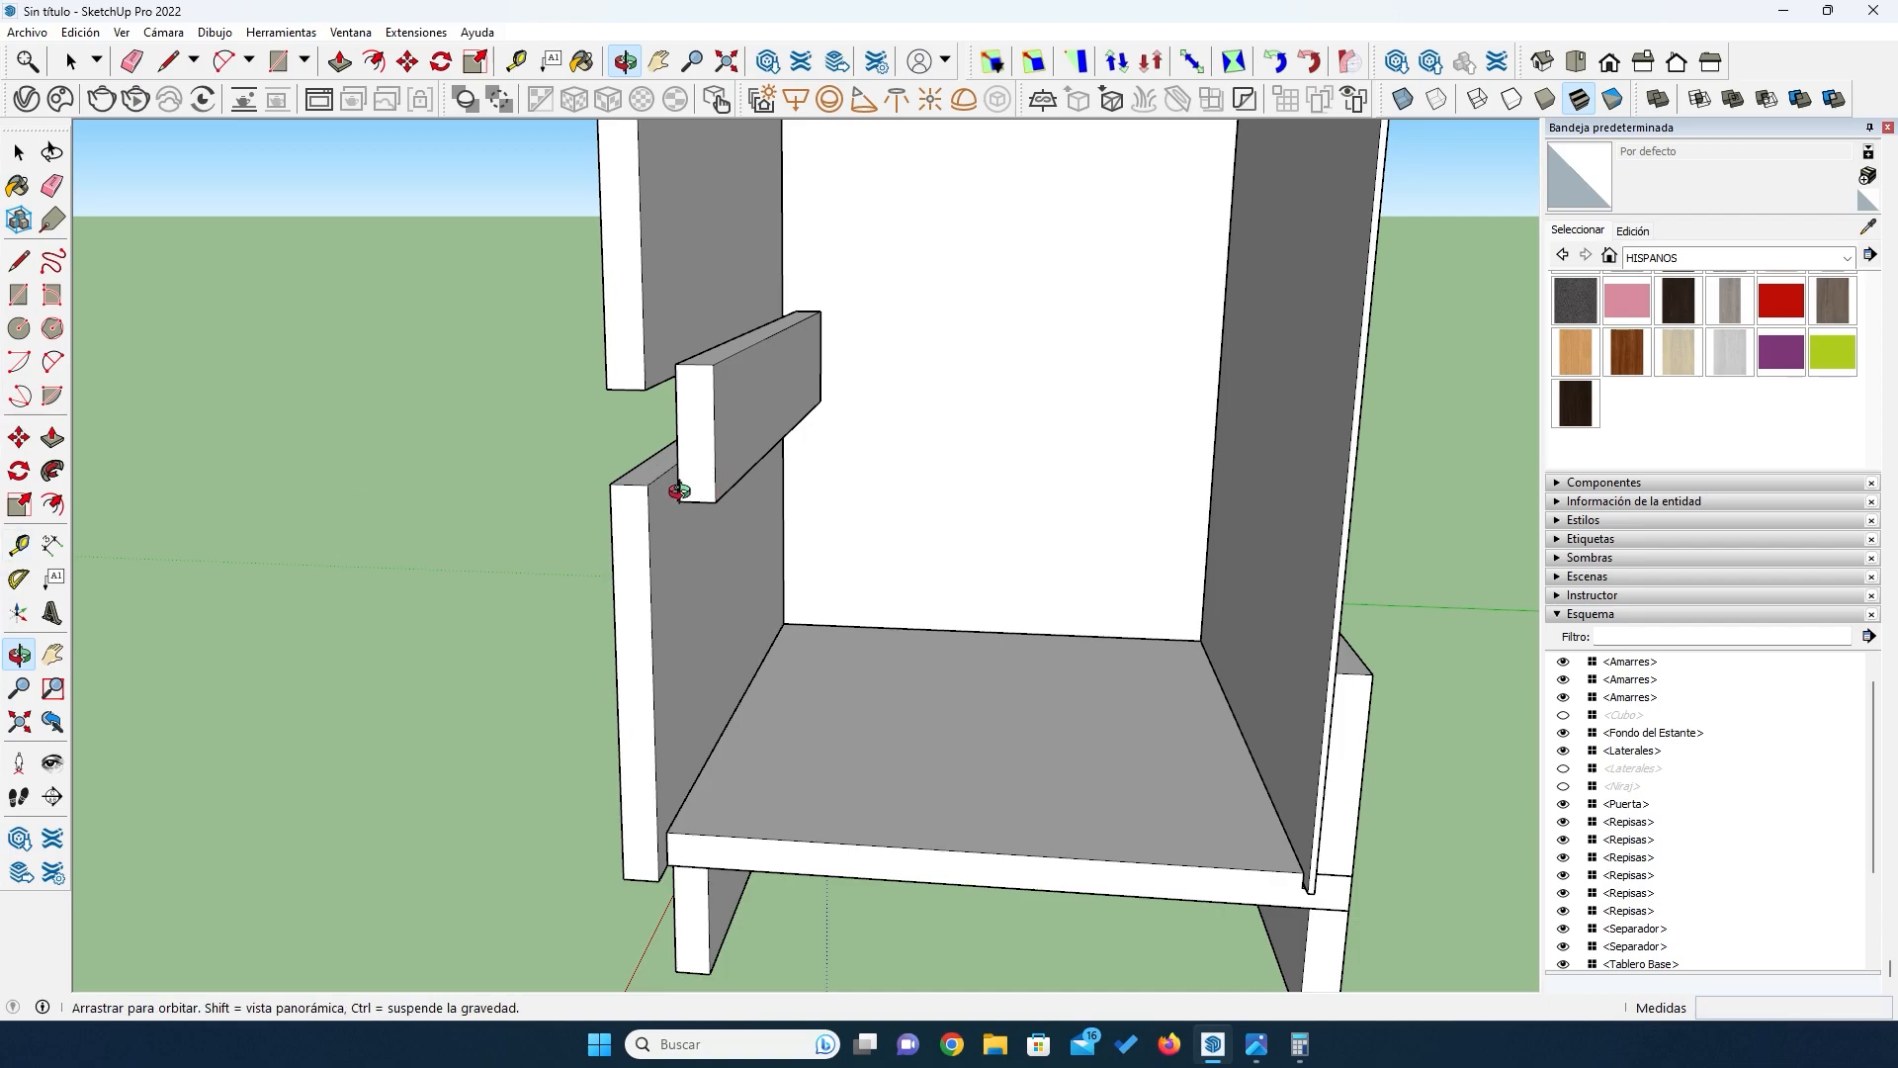
drag(513, 573, 1190, 581)
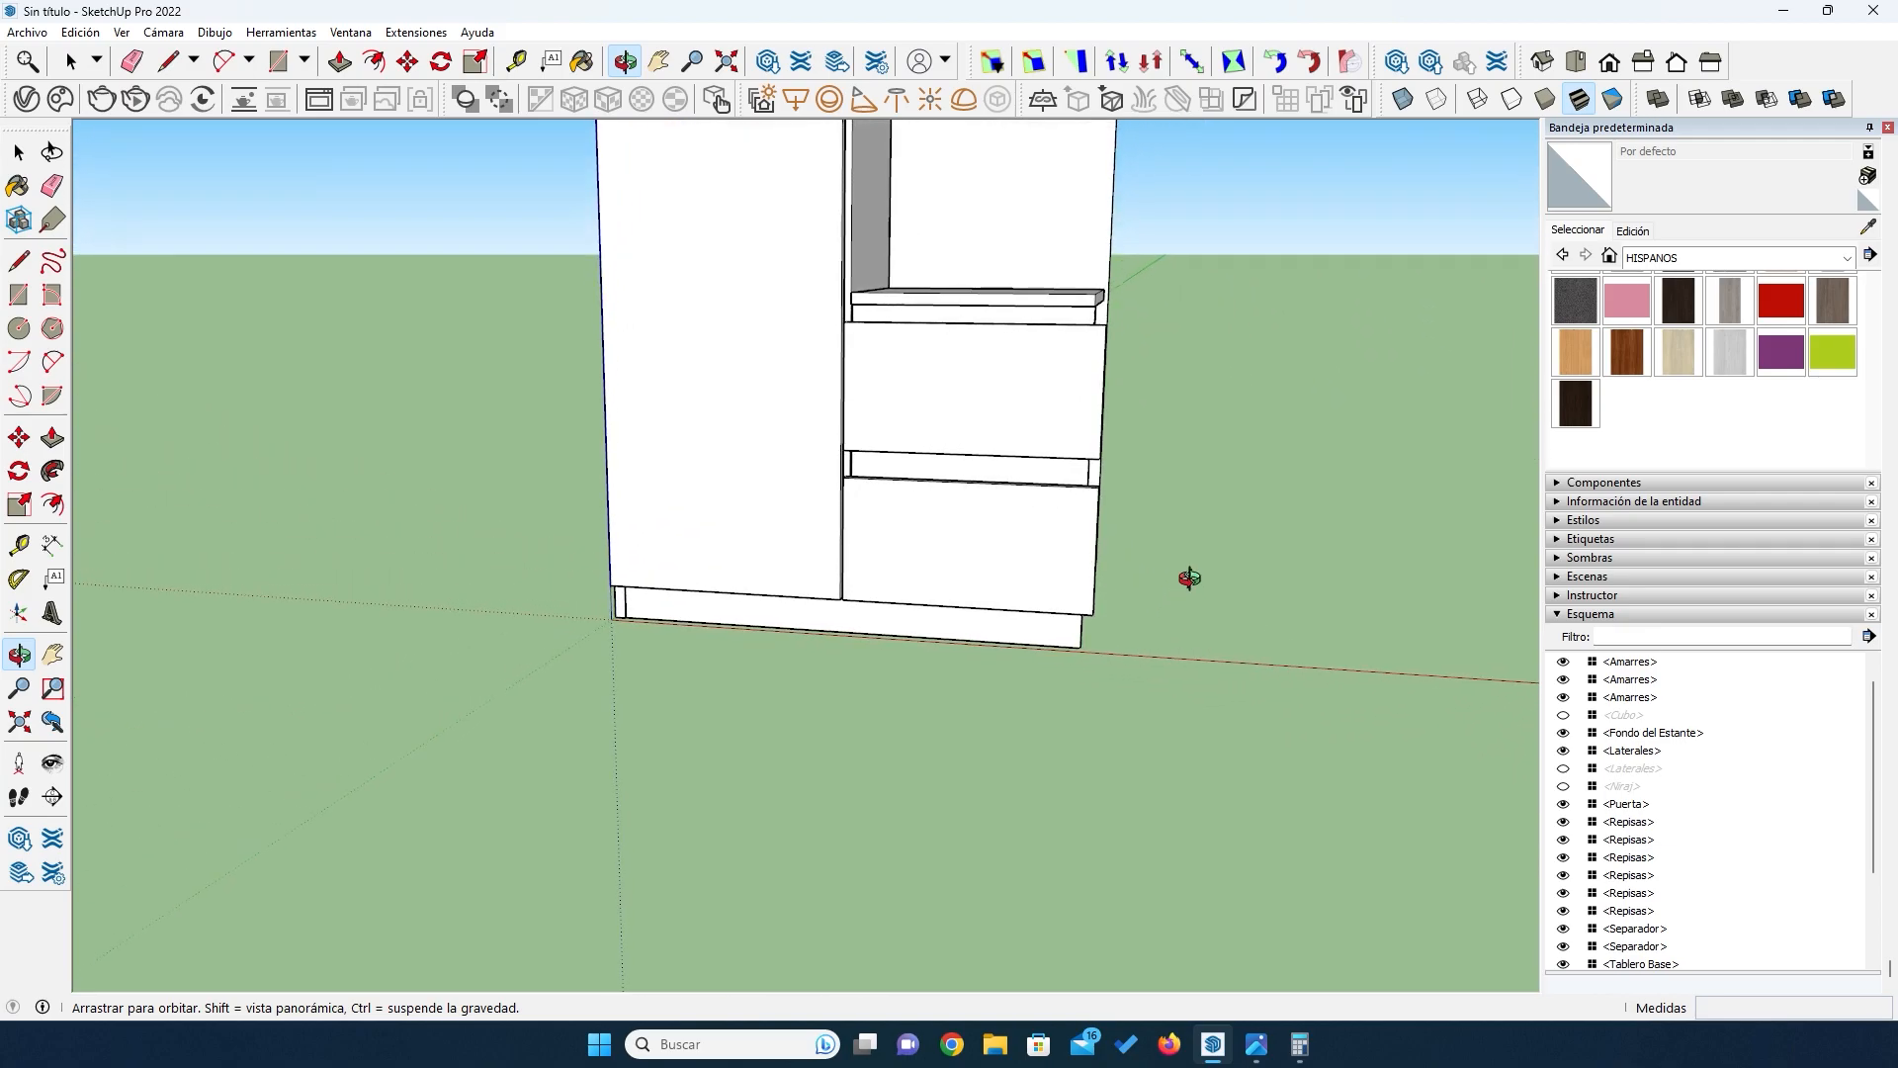
click(1563, 772)
Step: Examine the whole cabinet from the front, checking the door, shelves and gaps around the drawer fronts
drag(1124, 633, 905, 446)
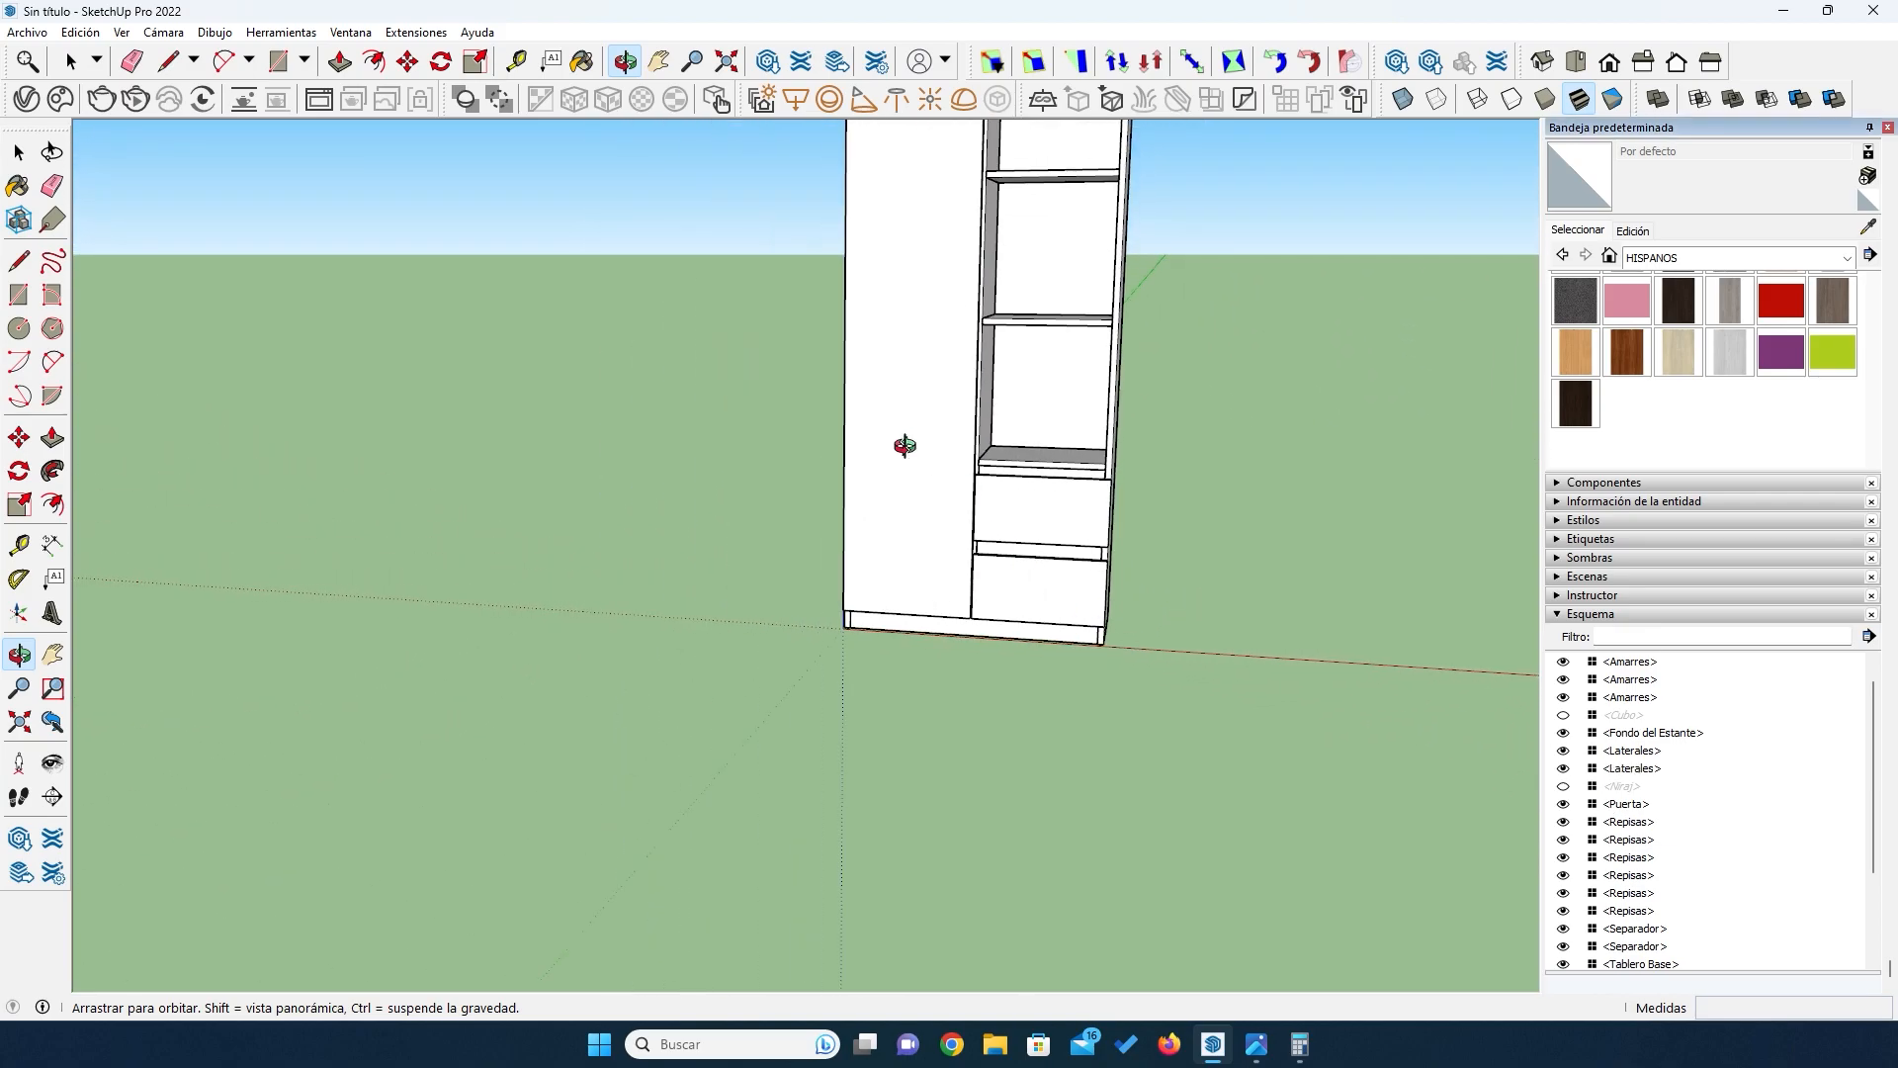
scroll(902, 445, down, 3)
scroll(899, 212, up, 1)
scroll(902, 360, up, 4)
drag(927, 529, 992, 515)
scroll(918, 590, down, 4)
drag(894, 640, 1050, 620)
scroll(952, 676, up, 4)
scroll(922, 624, down, 4)
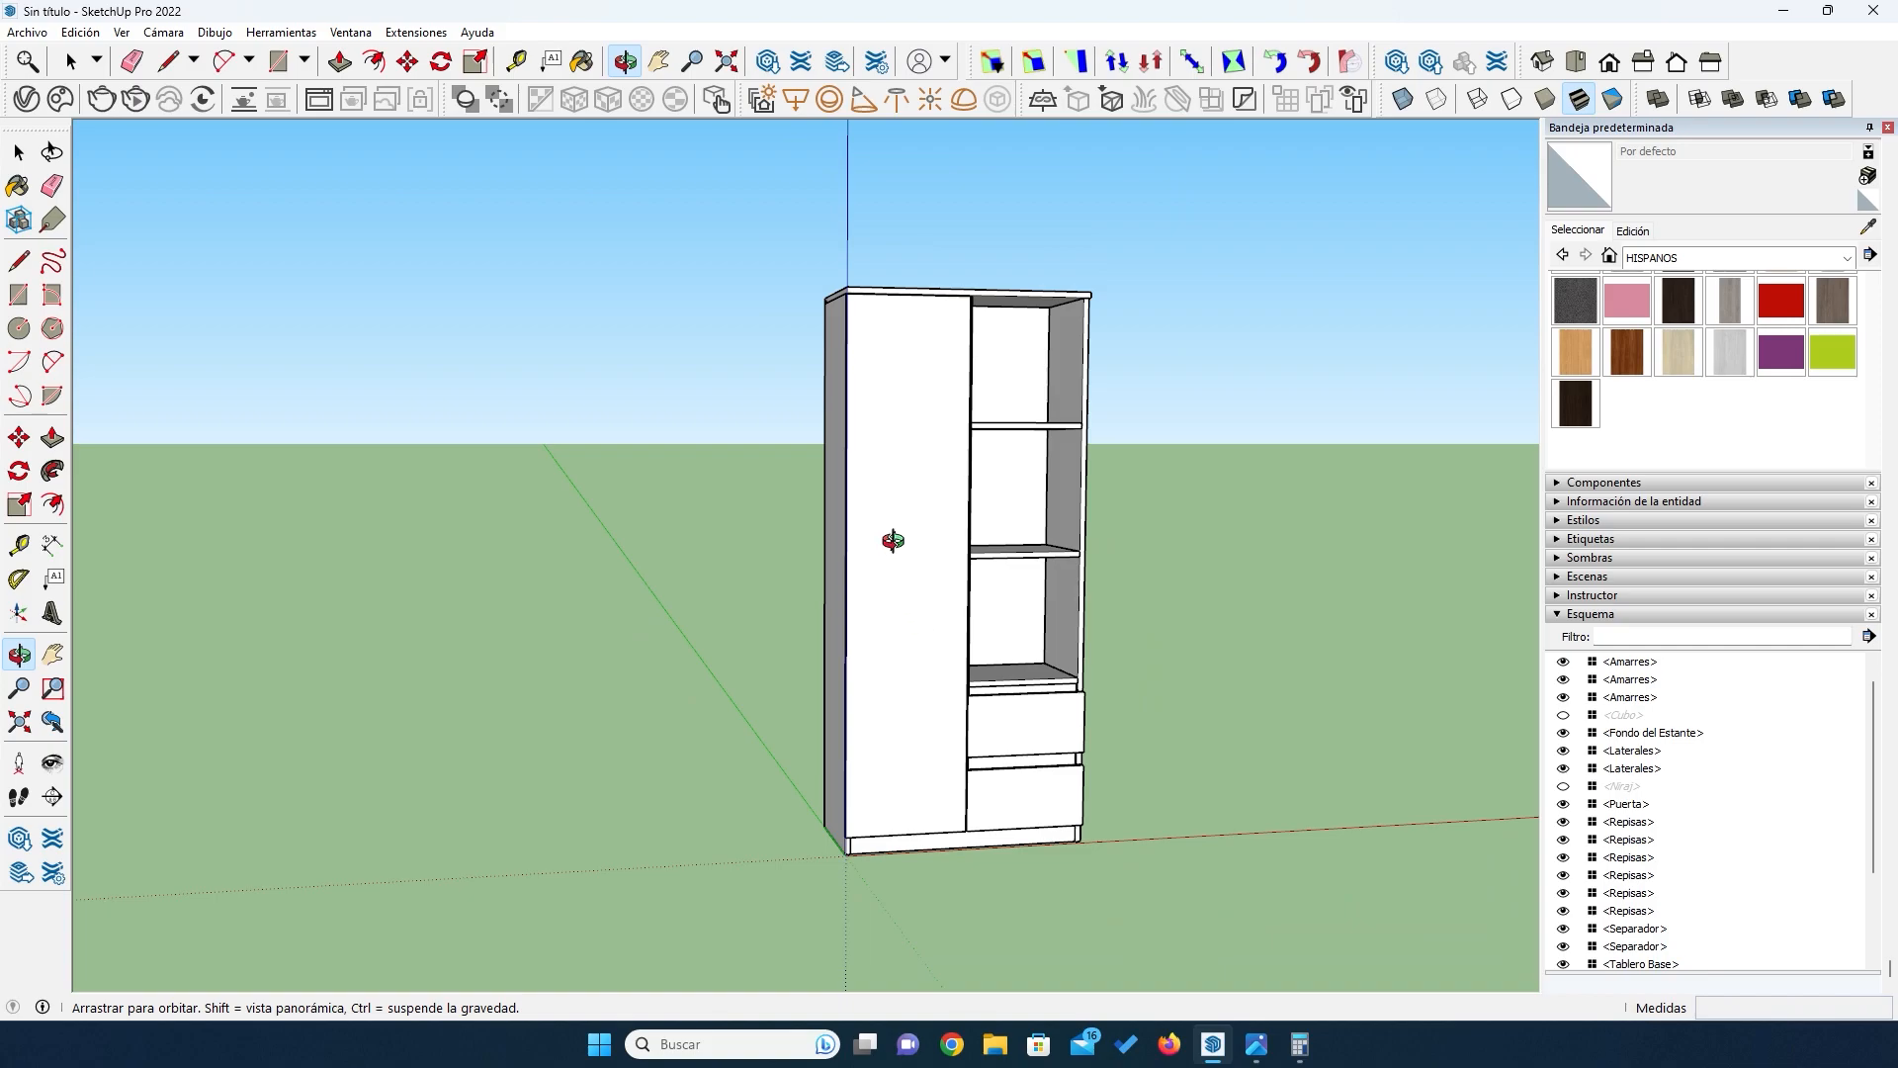
drag(893, 540, 923, 621)
scroll(950, 563, up, 4)
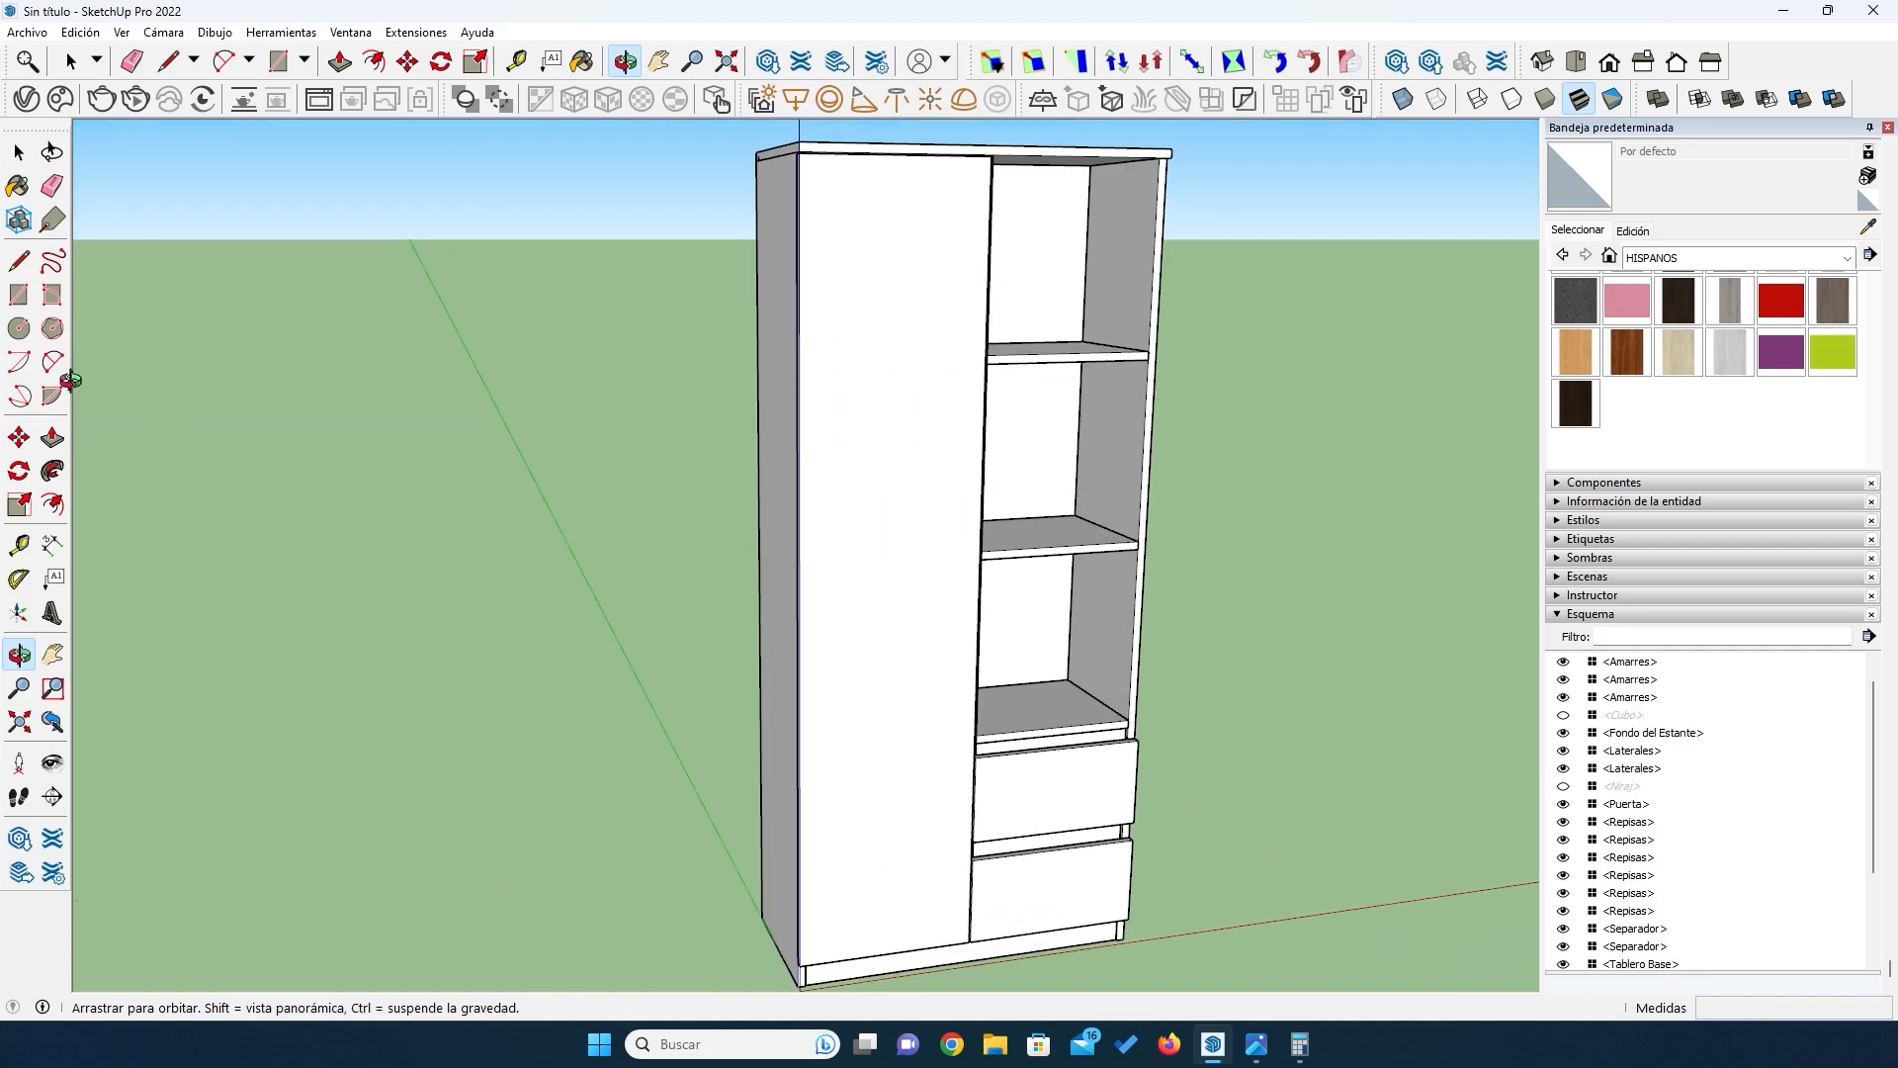
Step: Apply the SO - Sonoma HISPANOS material to the tall door and both drawer fronts, and clear the selection
click(18, 153)
click(816, 411)
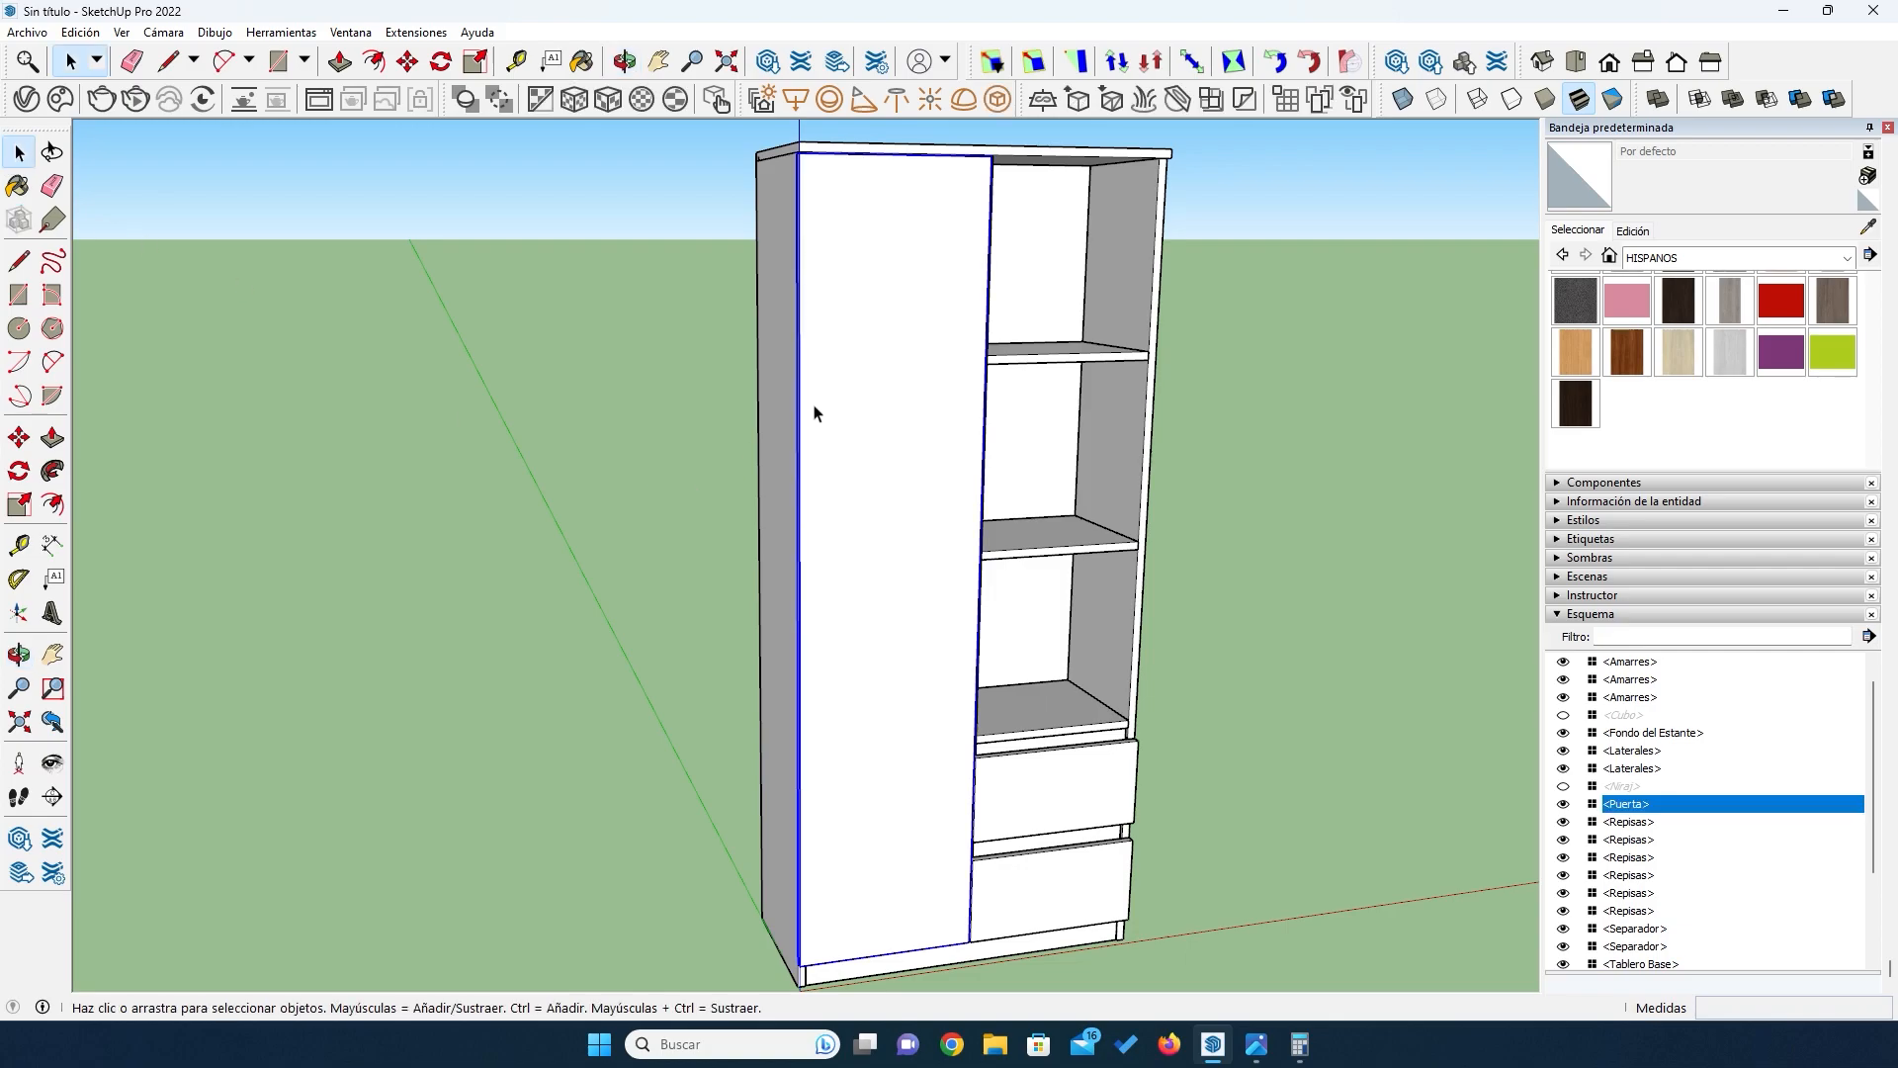
click(1681, 341)
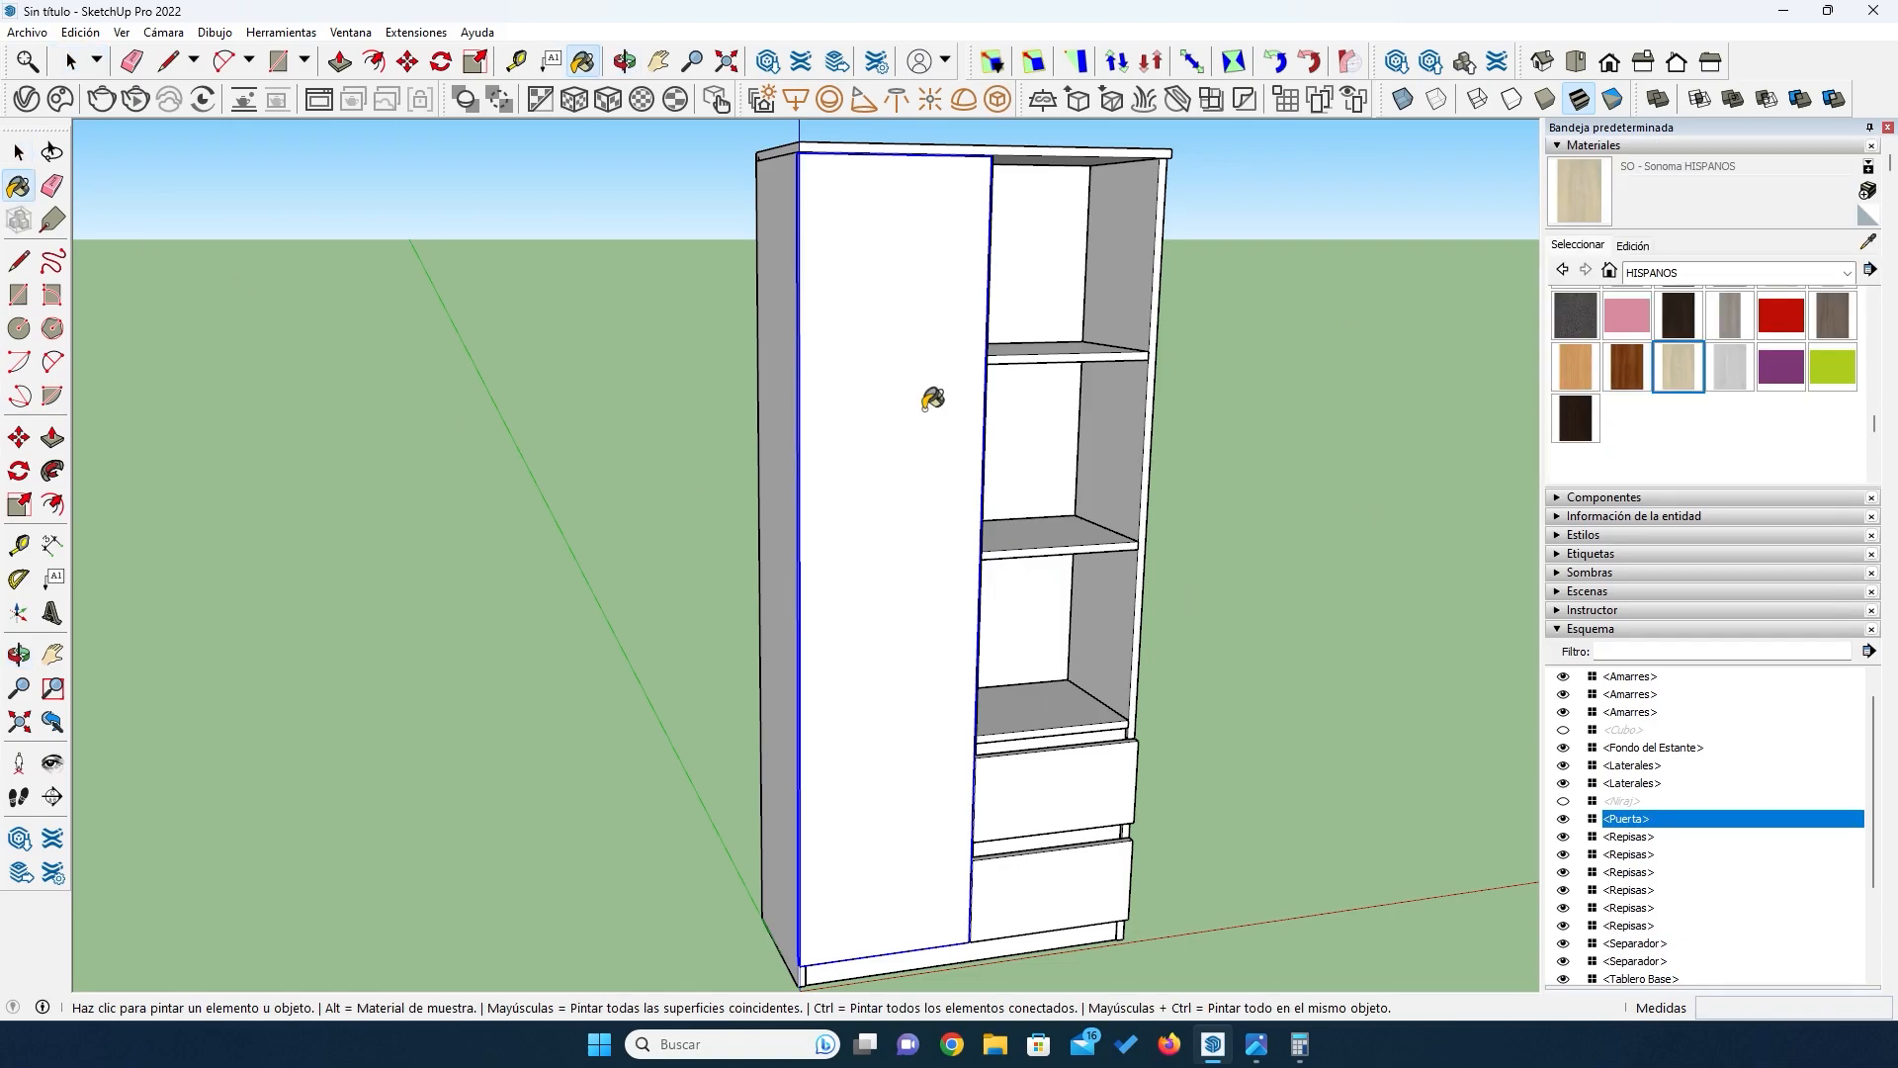
click(885, 325)
click(1034, 796)
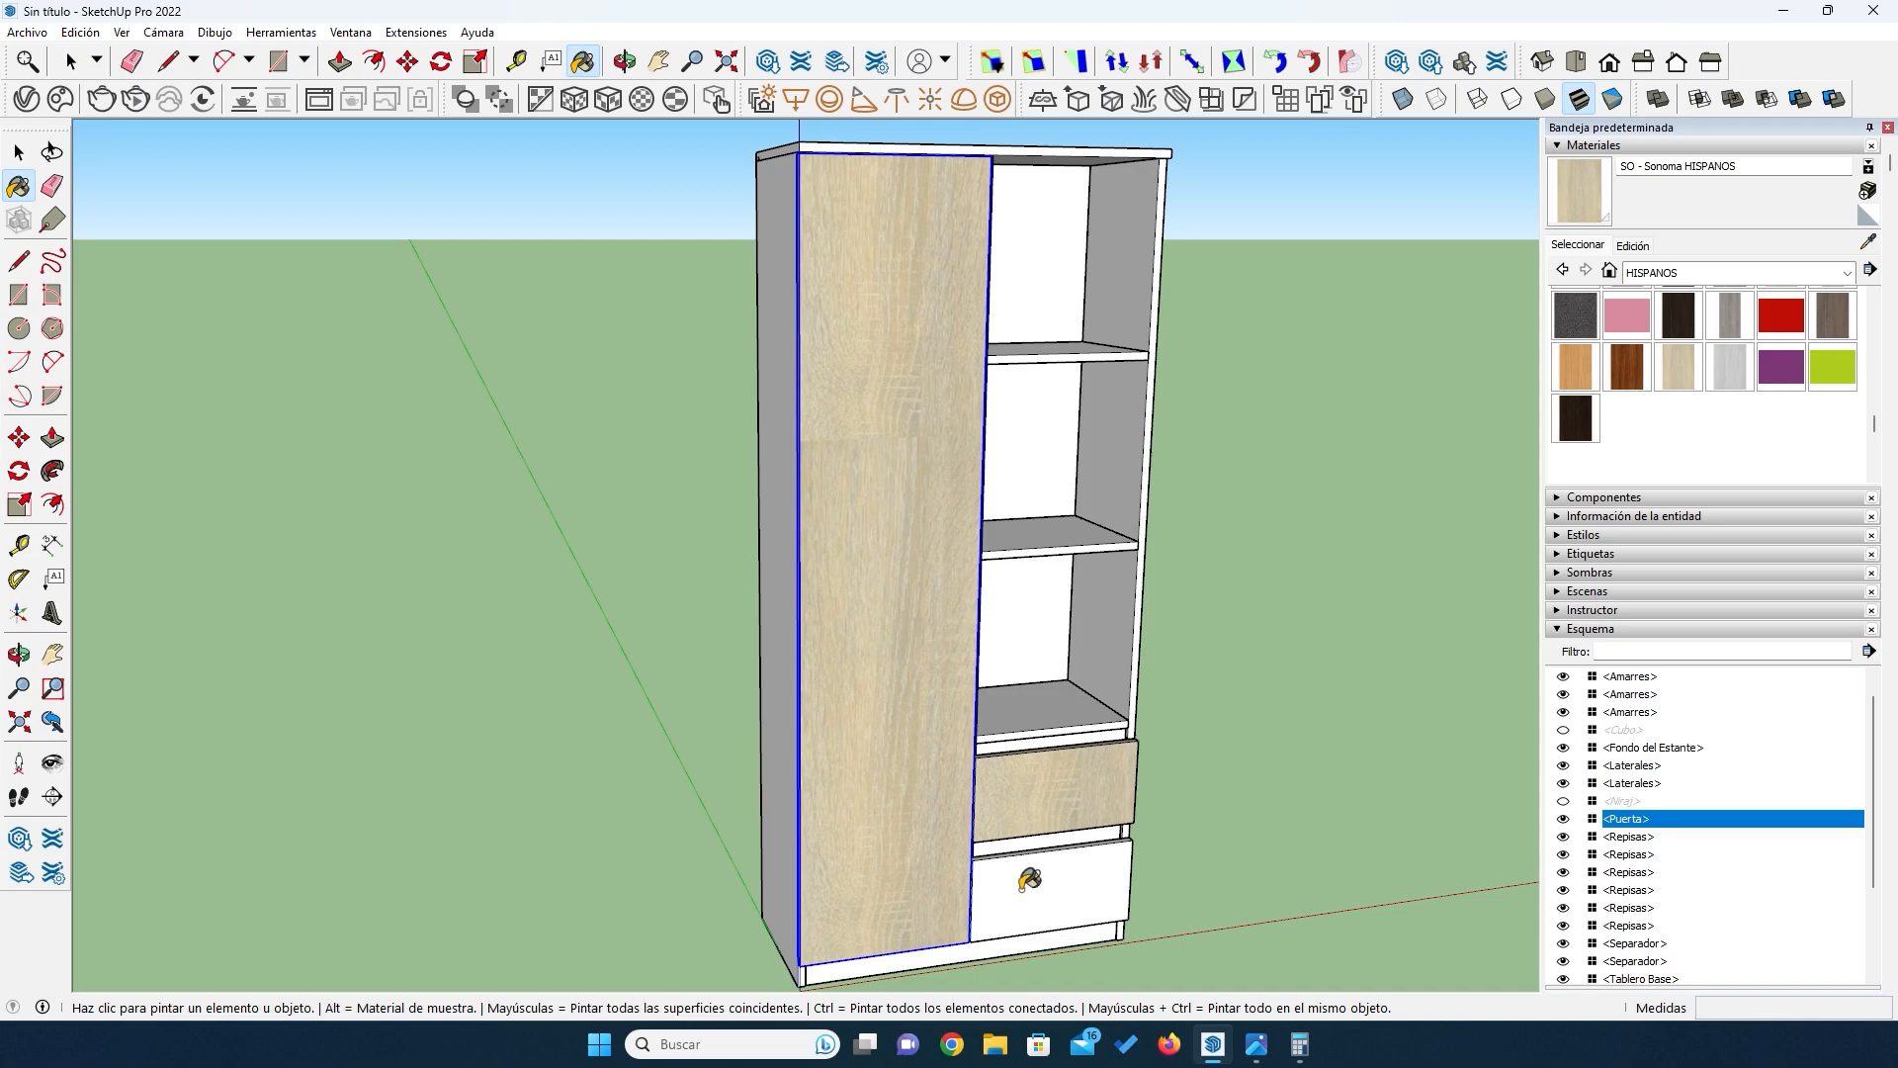
click(1028, 878)
click(18, 154)
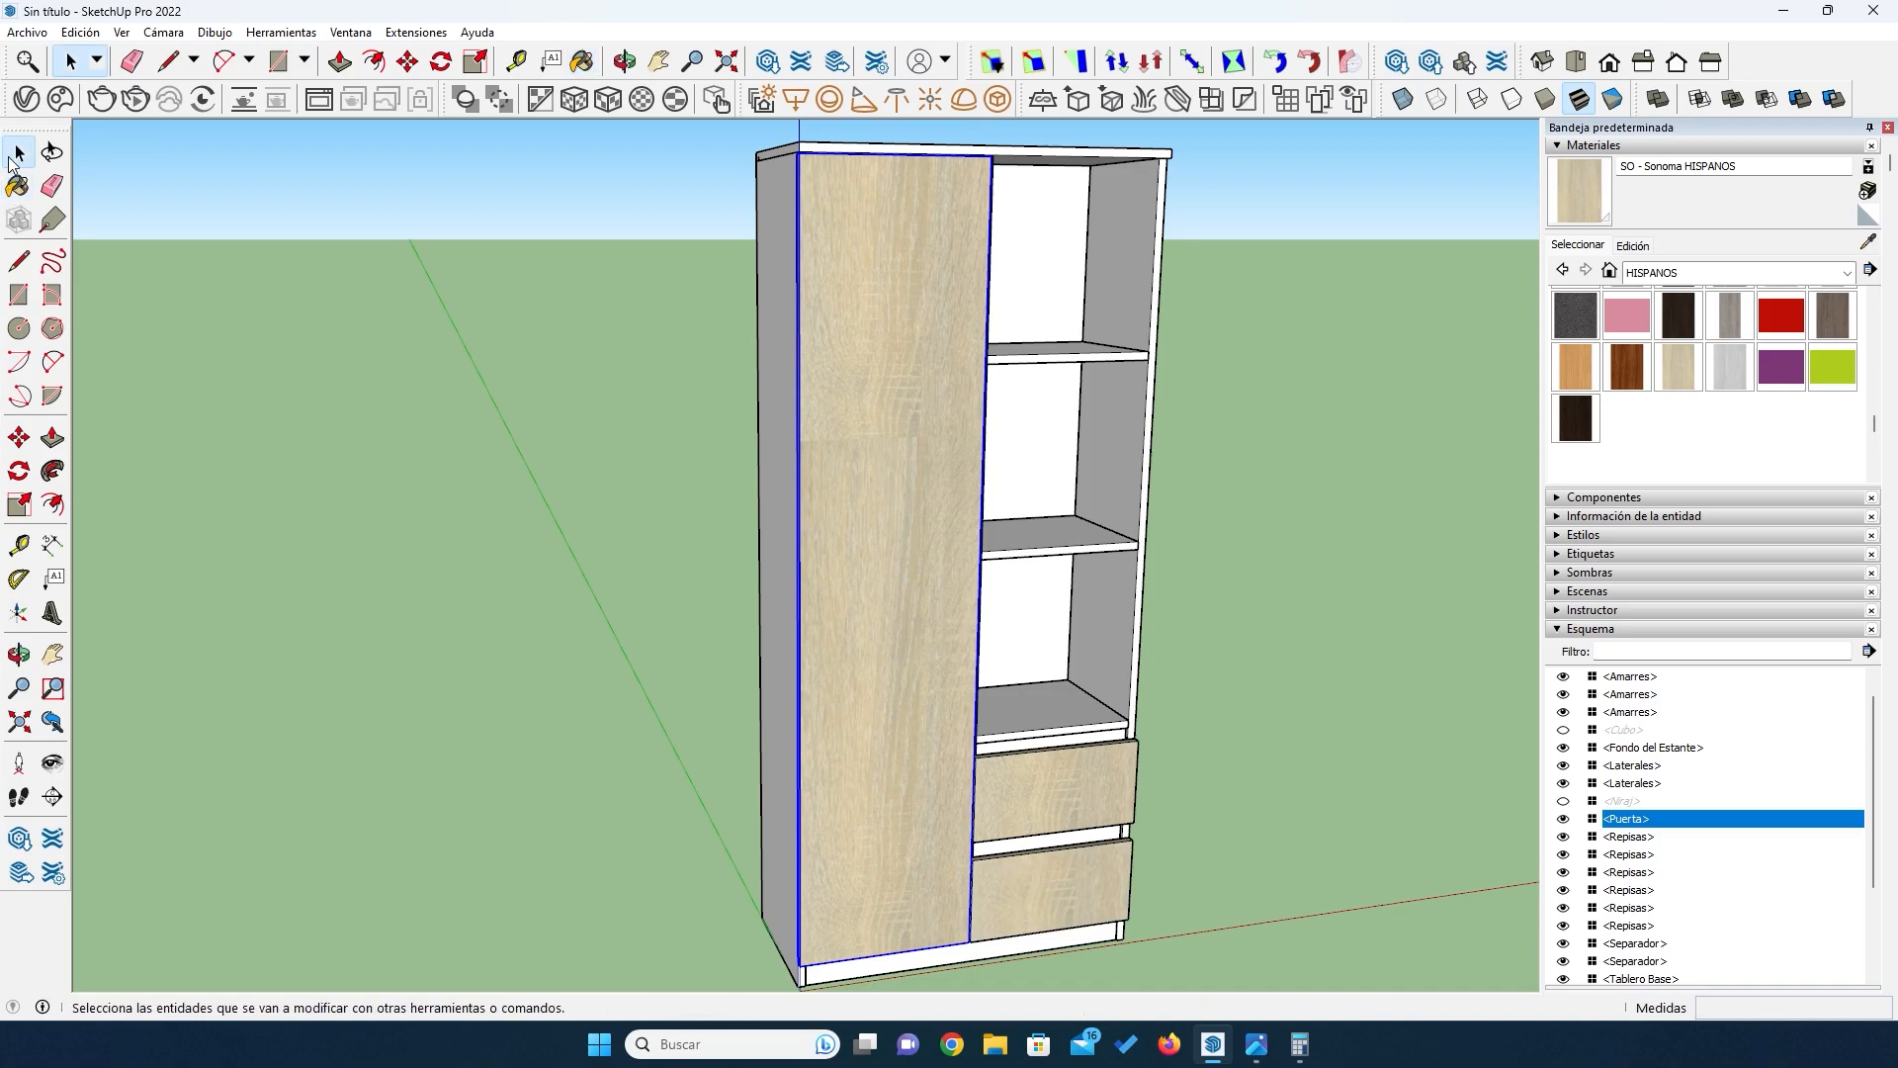
click(605, 438)
Step: Examine the wood finish on the door and drawer fronts from several angles
middle_drag(936, 670, 643, 499)
scroll(970, 839, up, 3)
scroll(644, 803, down, 6)
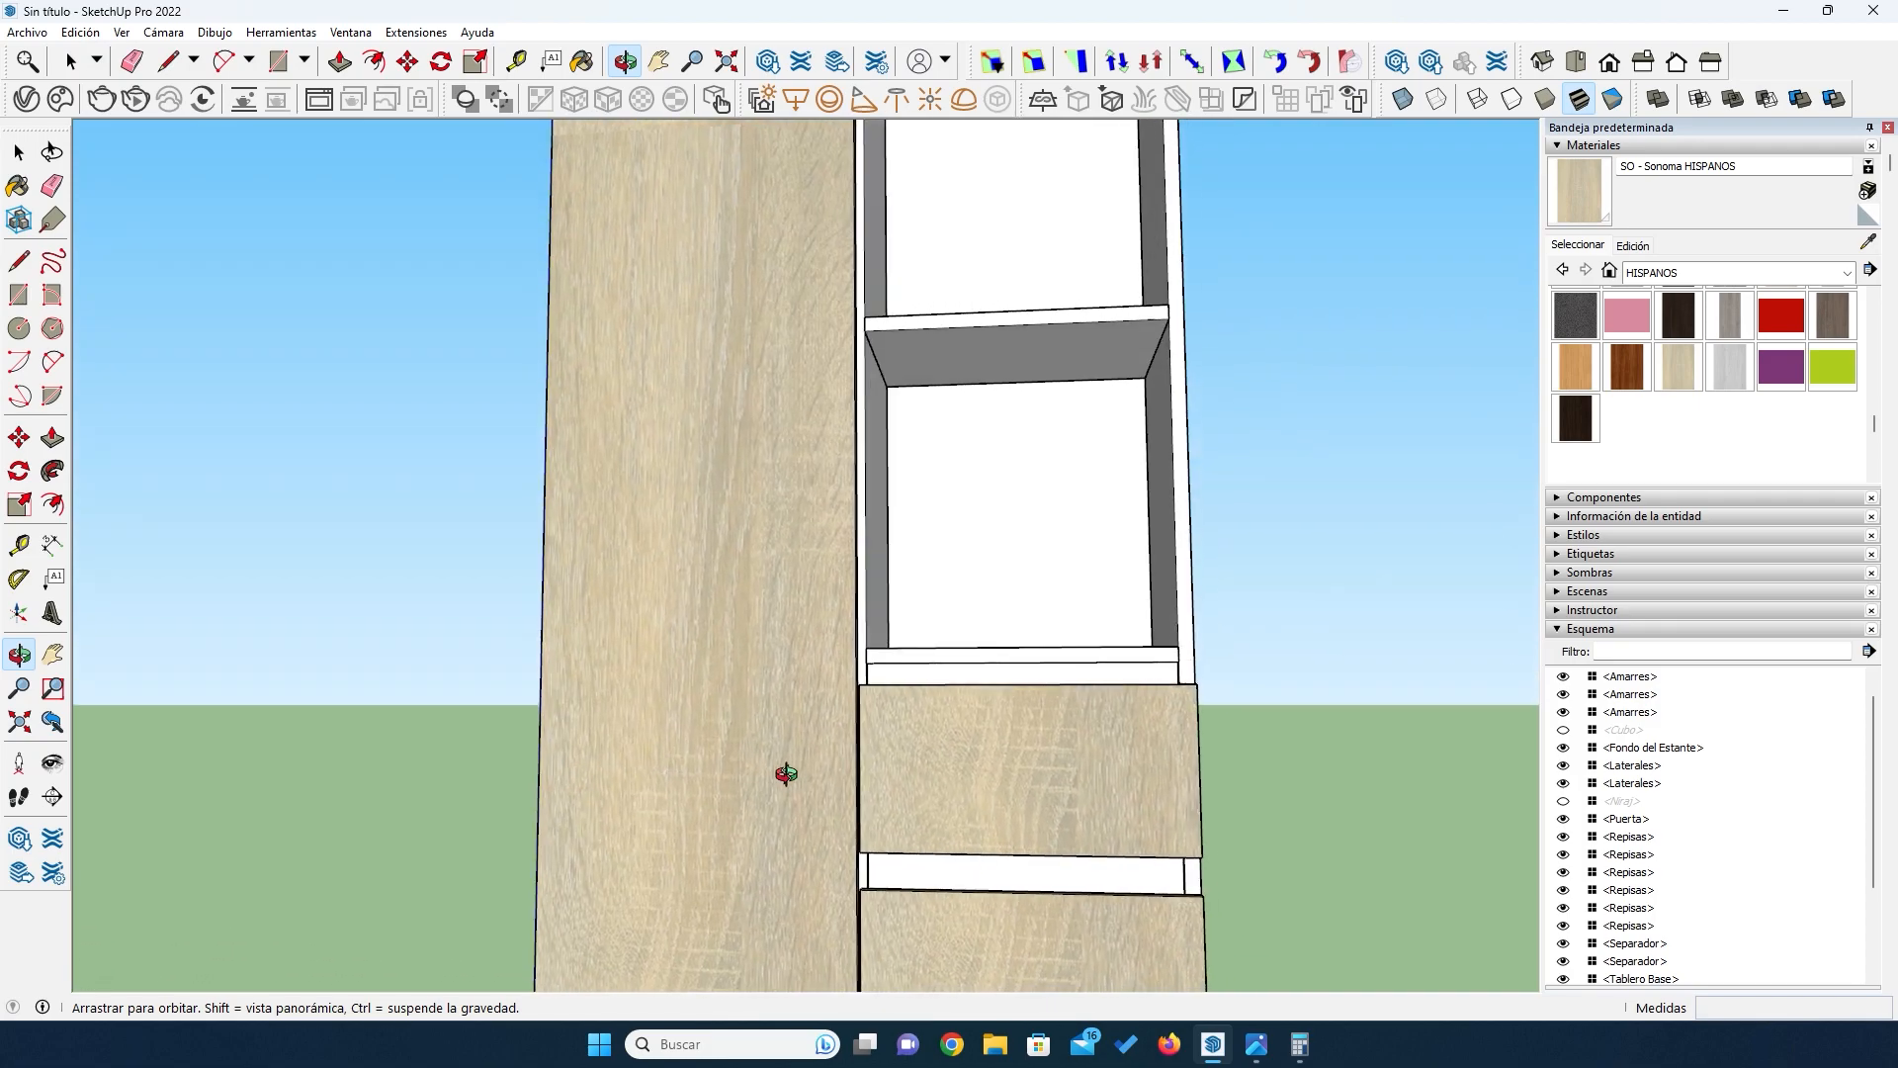
scroll(768, 671, down, 2)
middle_drag(743, 601, 855, 707)
scroll(855, 704, up, 3)
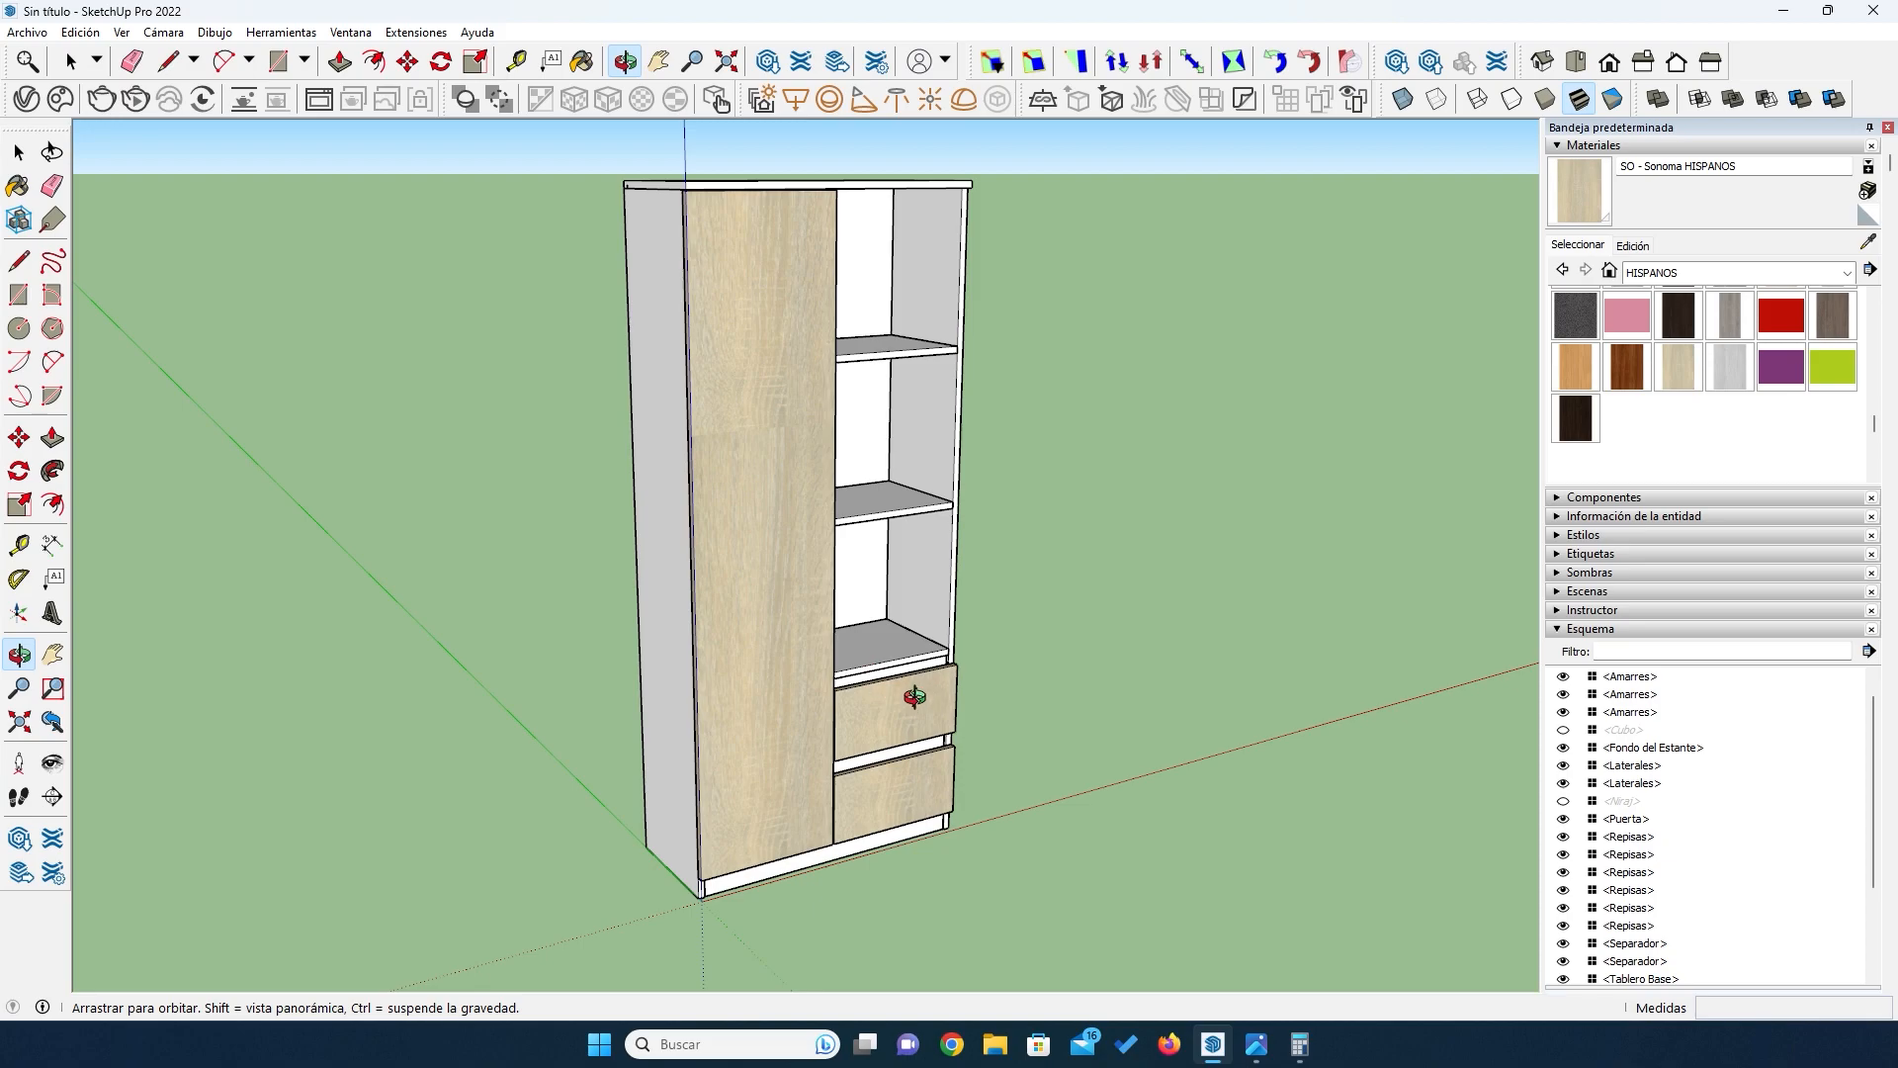
drag(883, 731, 694, 751)
scroll(885, 834, up, 5)
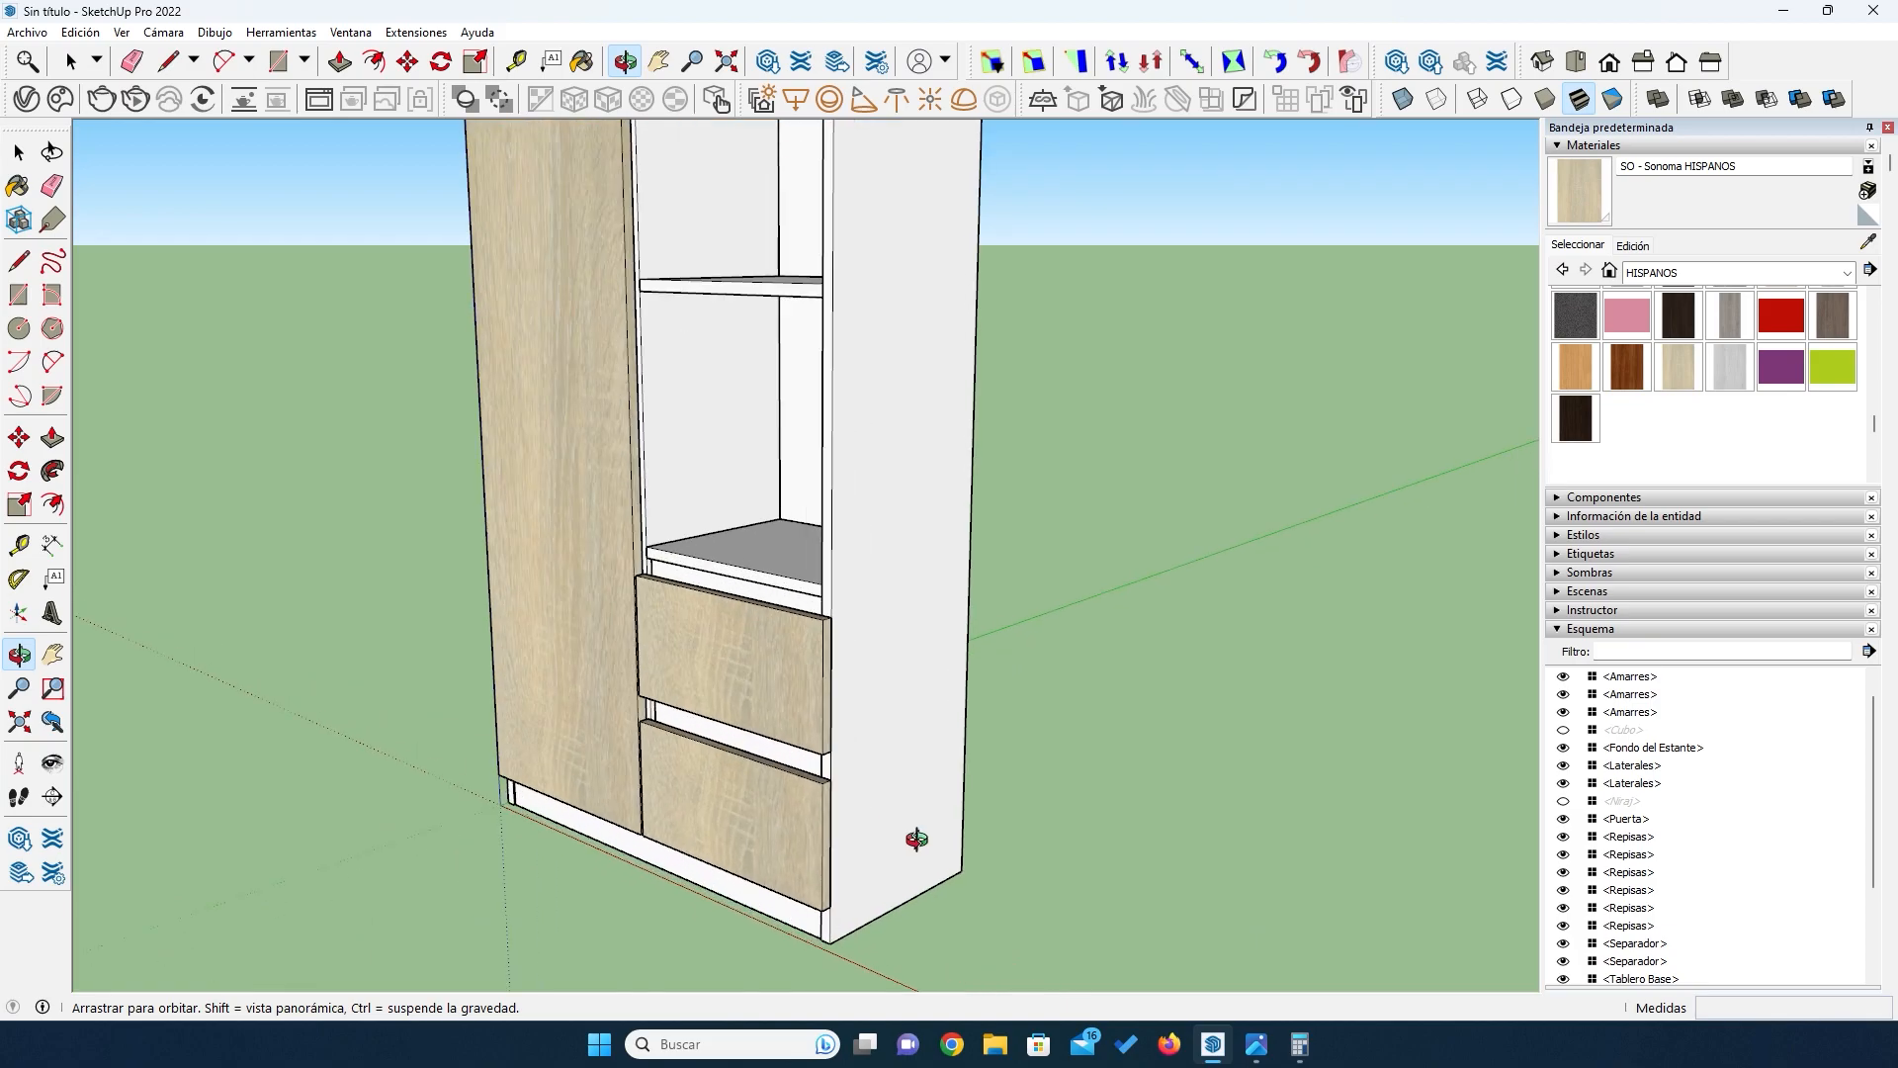
Step: Hide the Laterales side panel next to the drawers to expose the drawer compartment
key(space)
click(816, 776)
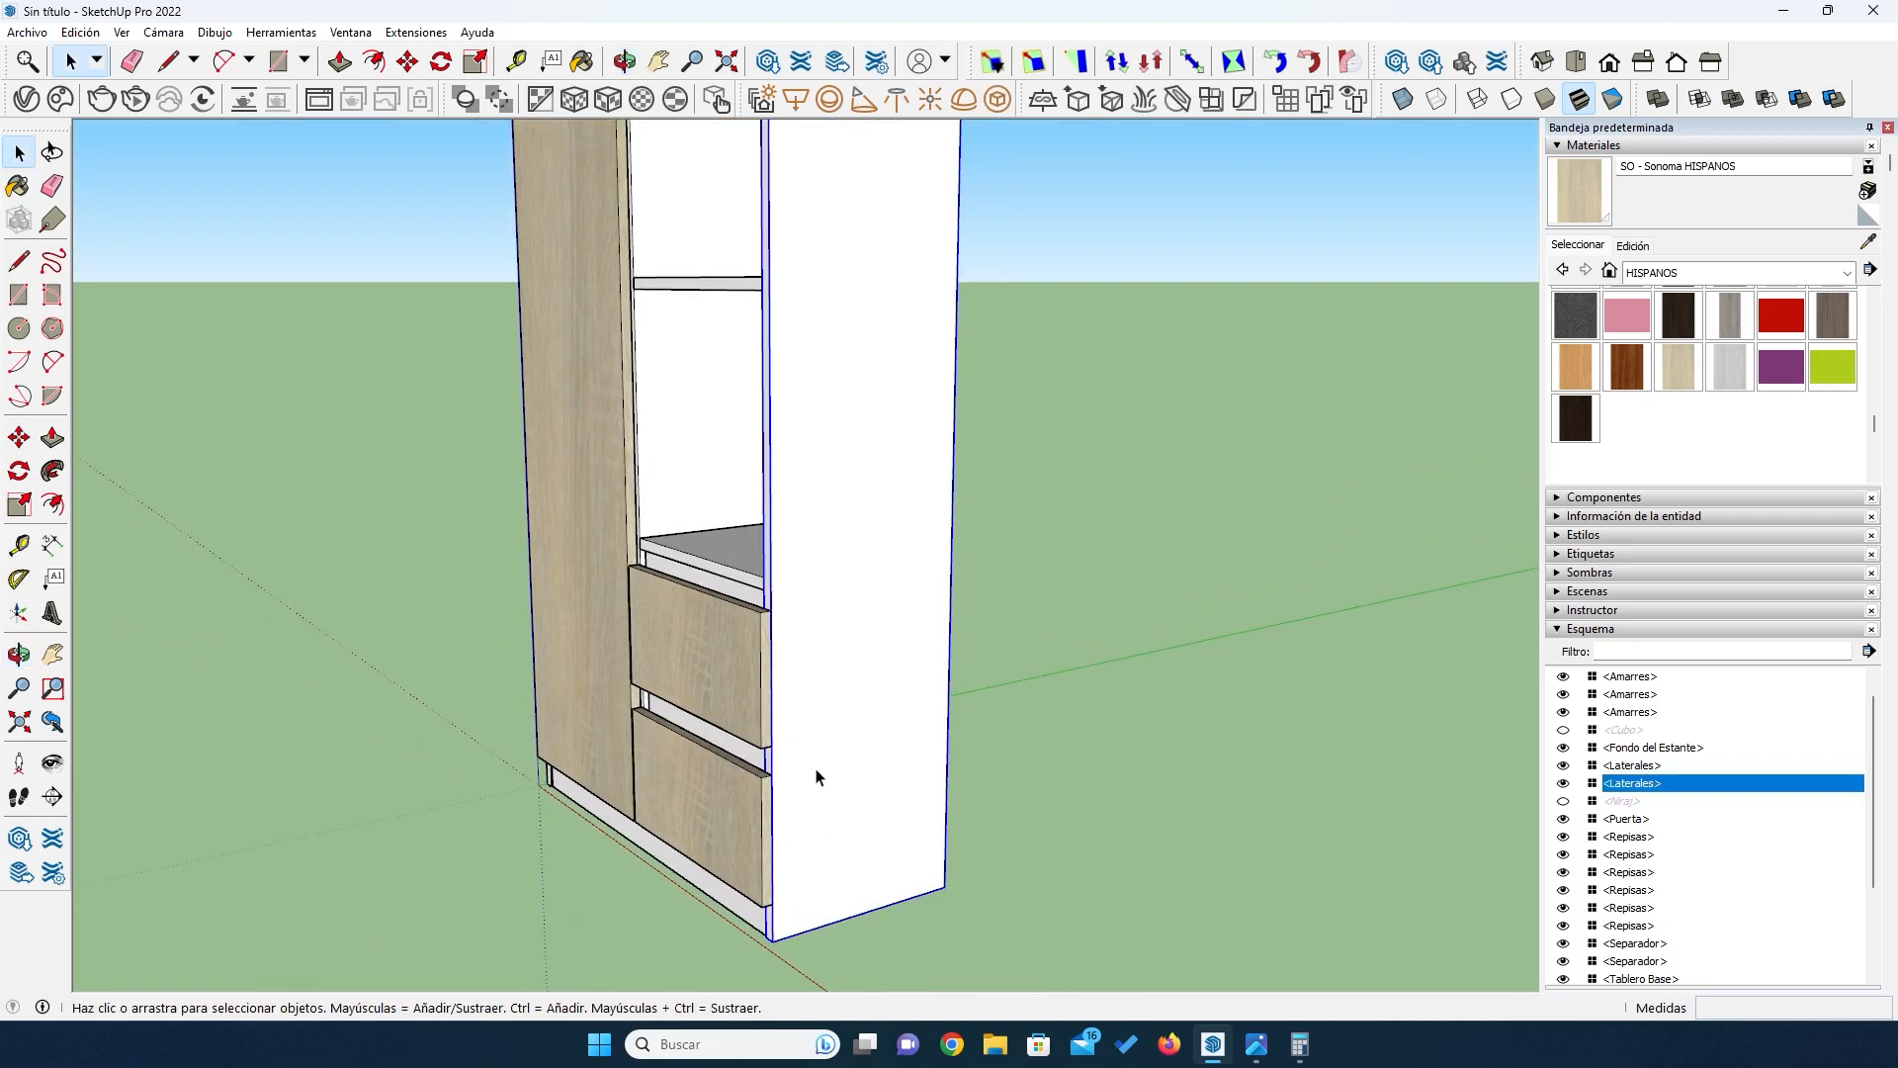
click(1563, 783)
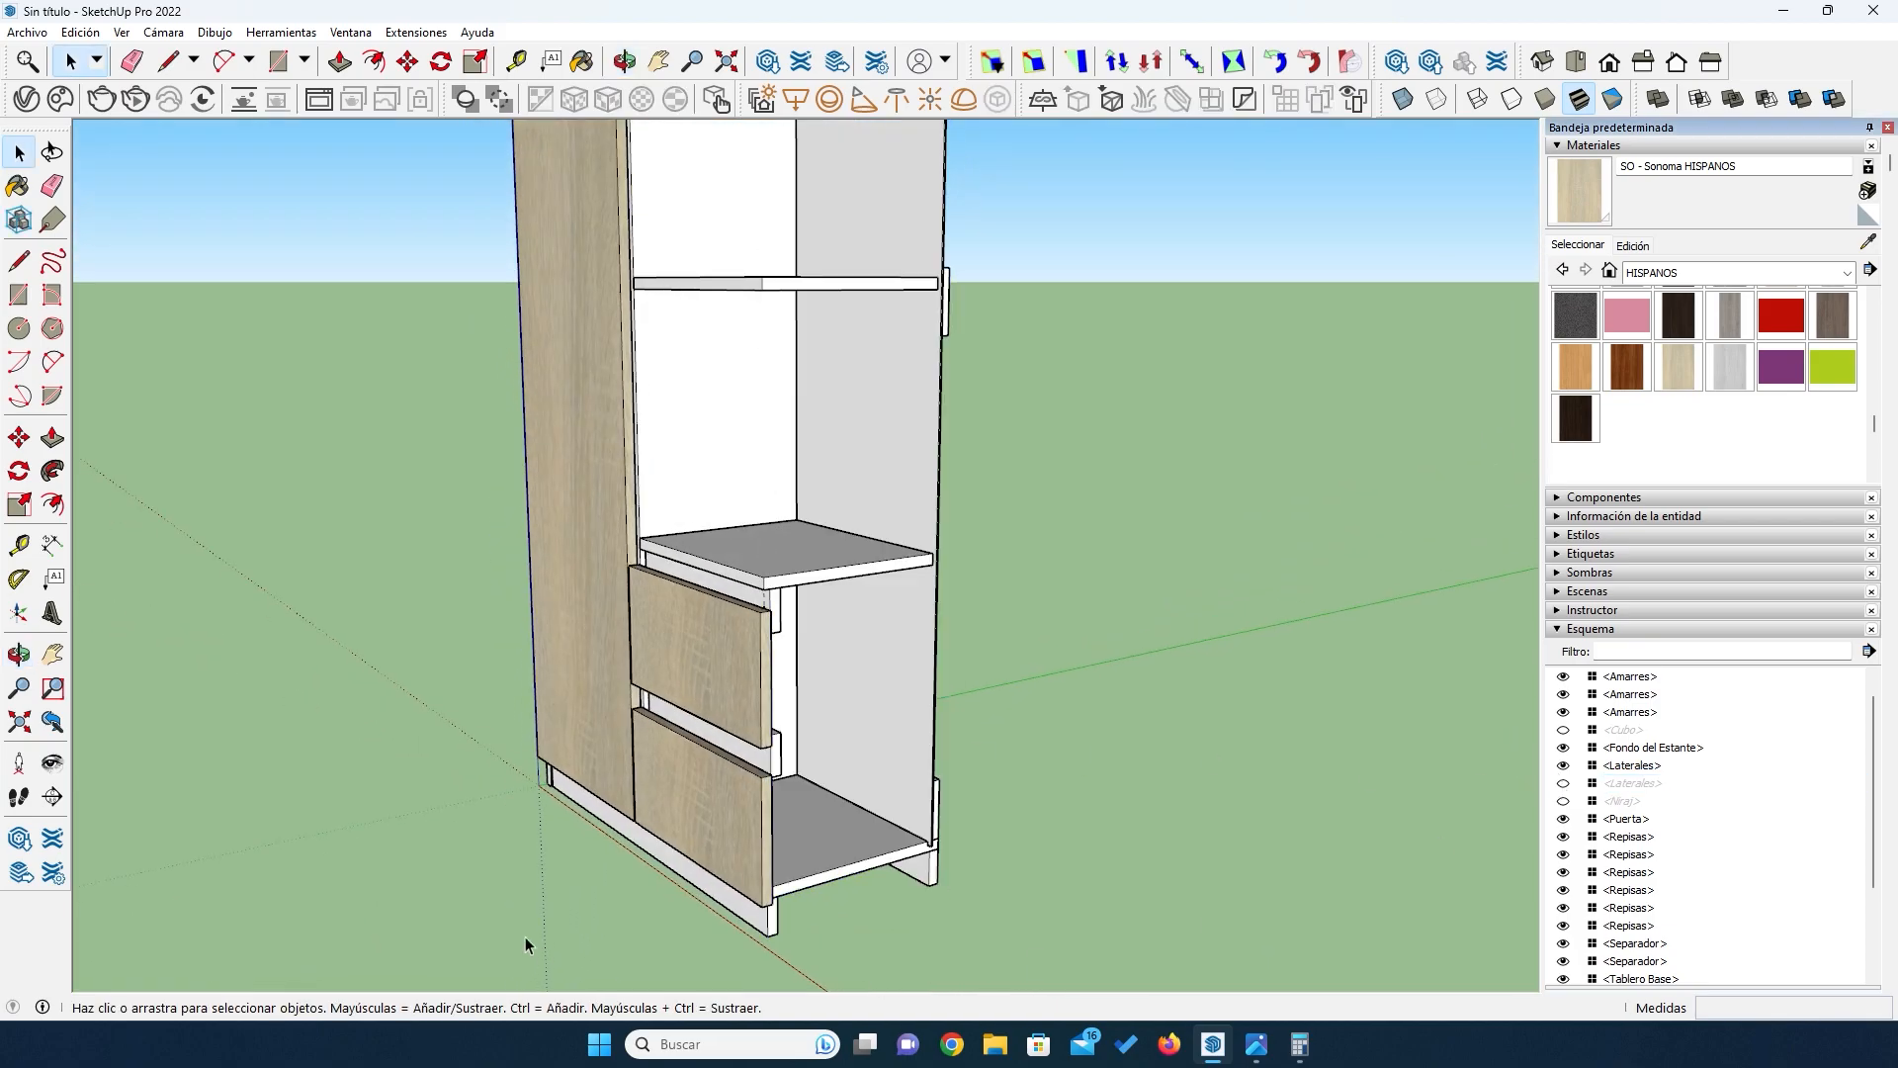
Step: Draw a rectangle about 373 by 310 mm covering the base board inside the lower drawer compartment
key(o)
drag(817, 816, 535, 837)
drag(861, 870, 619, 815)
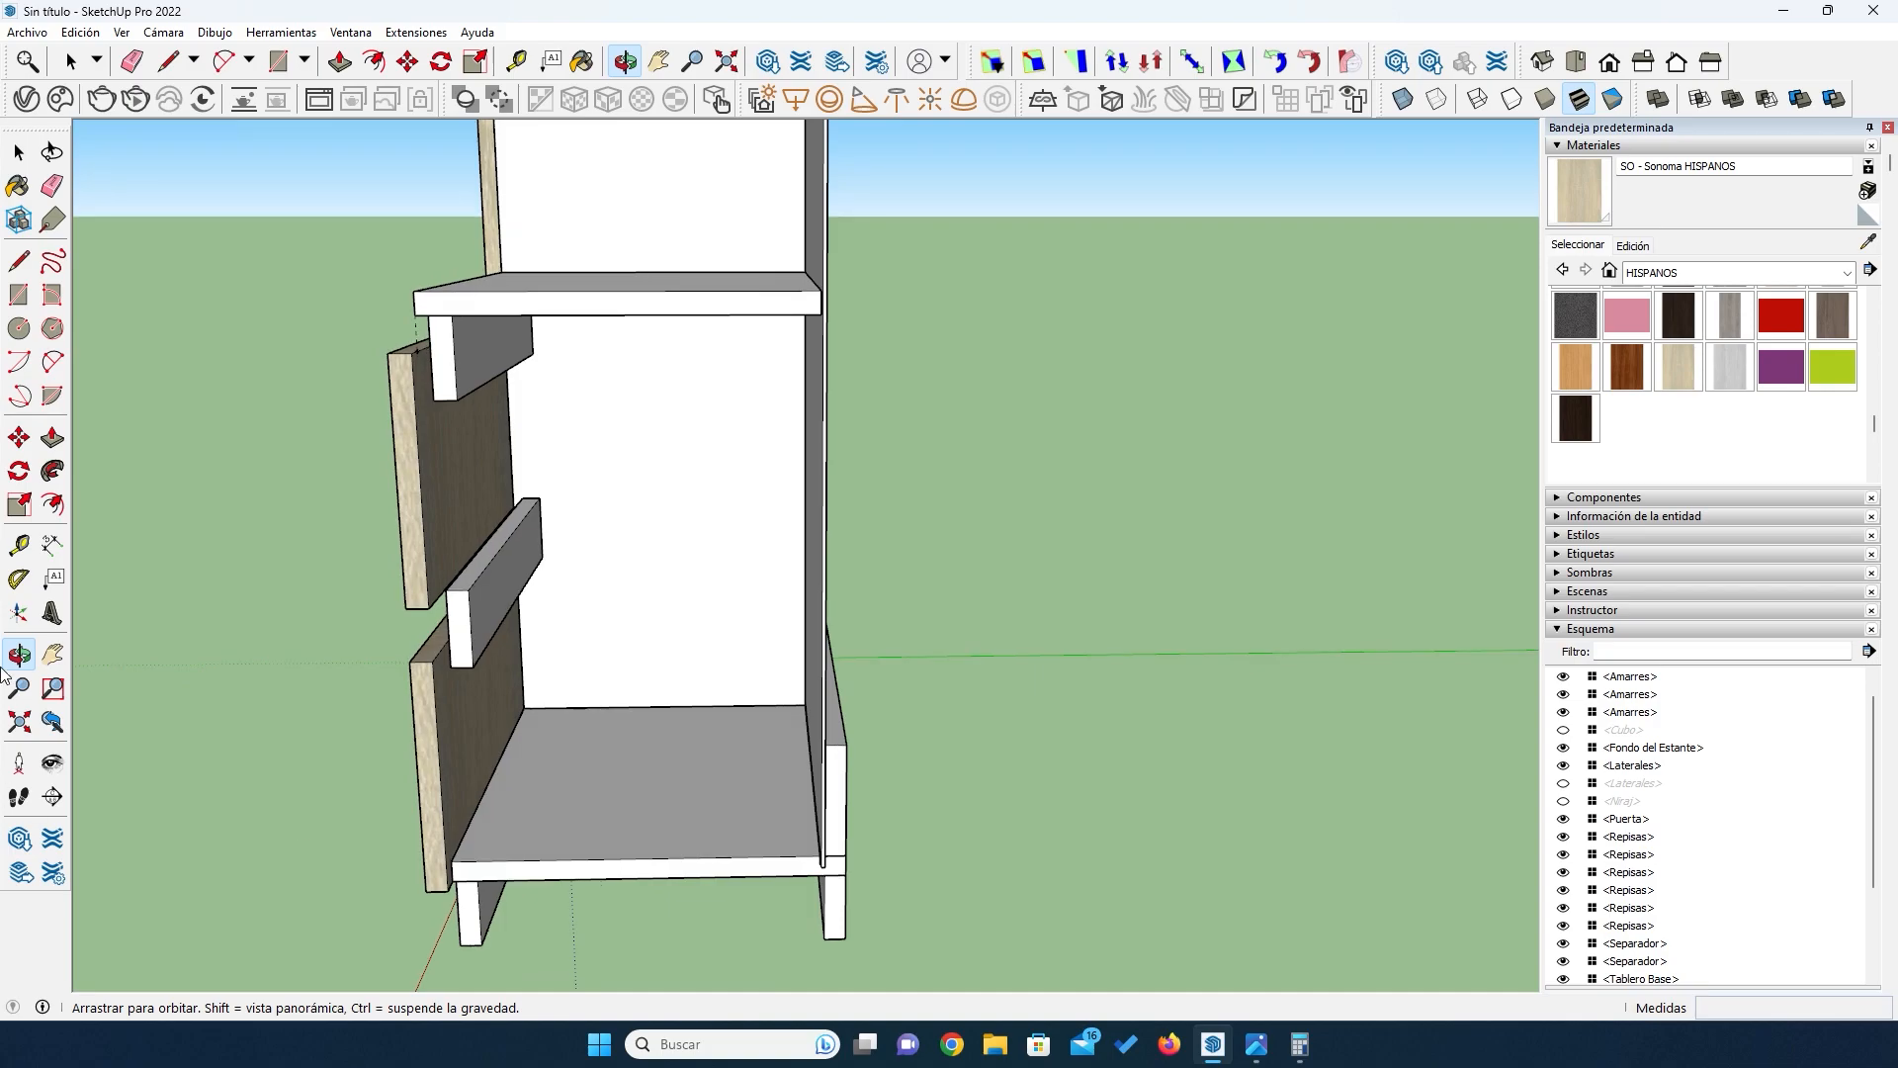
click(19, 294)
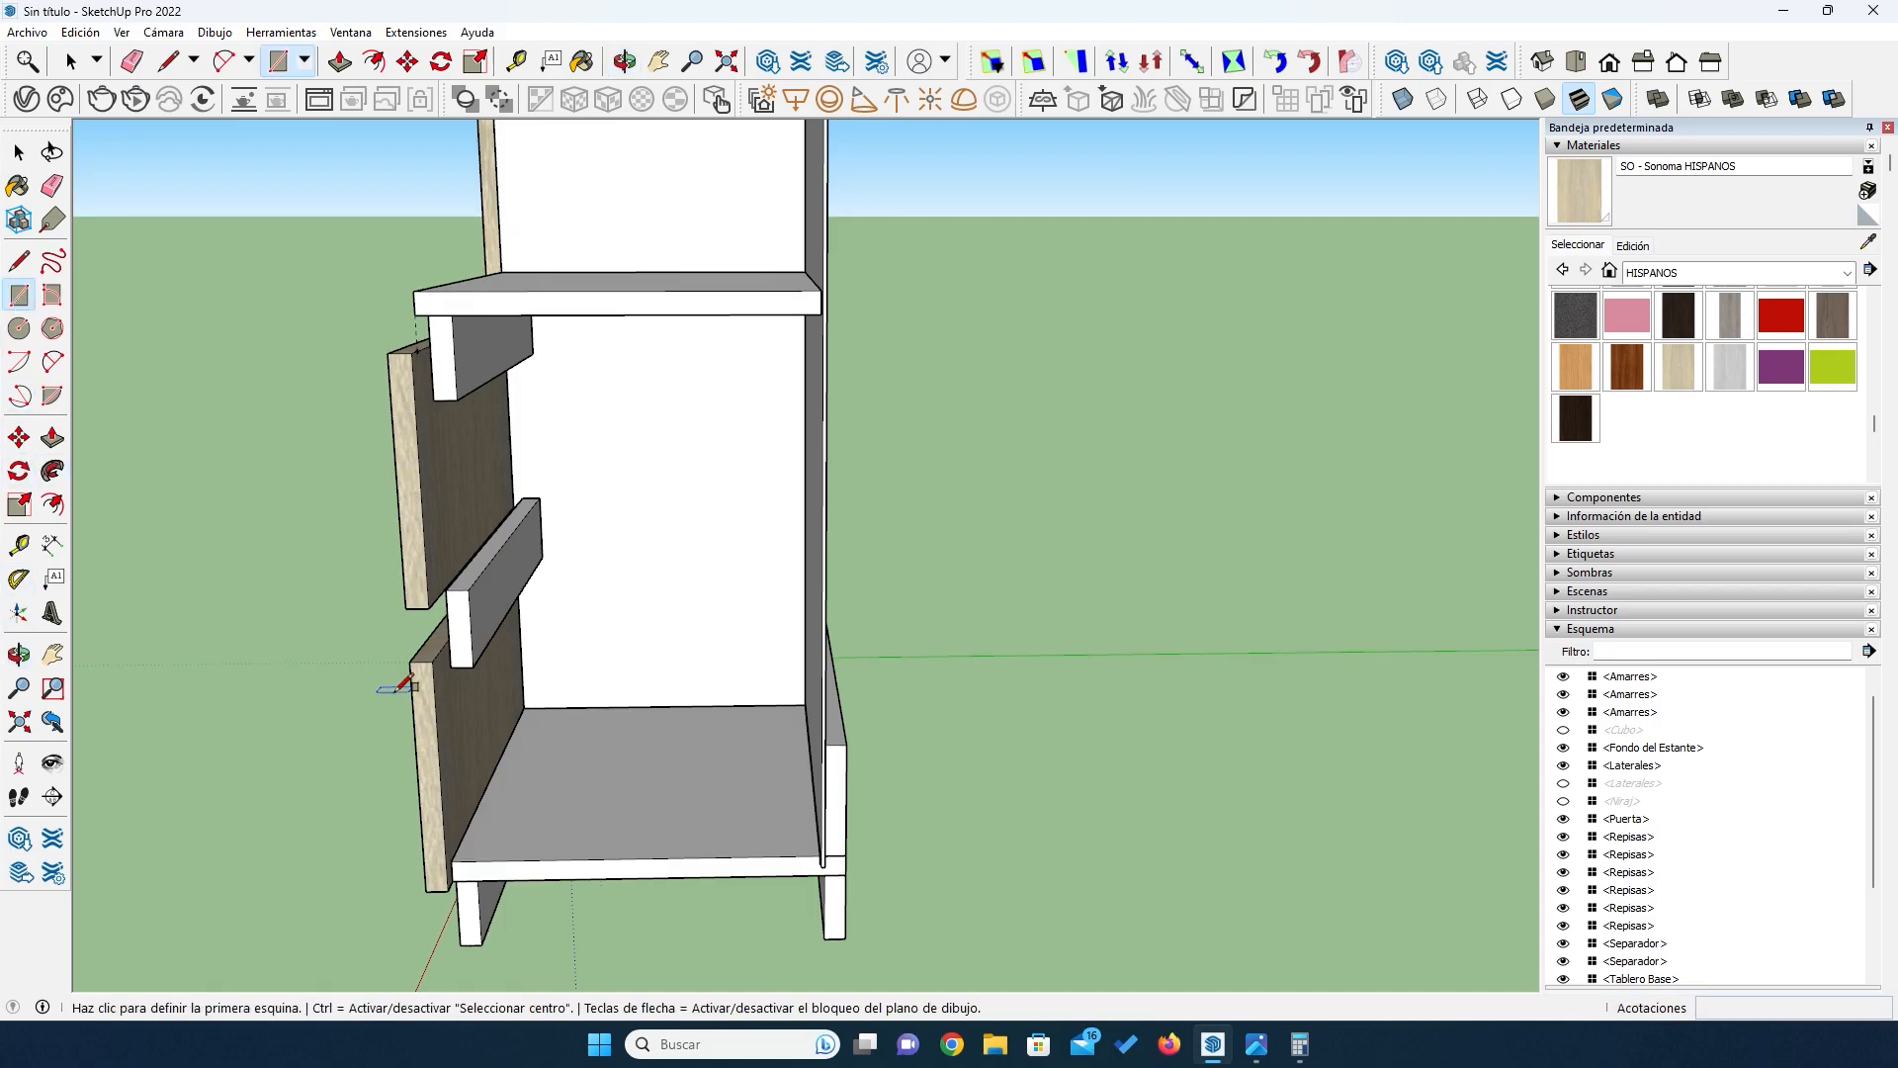
click(524, 708)
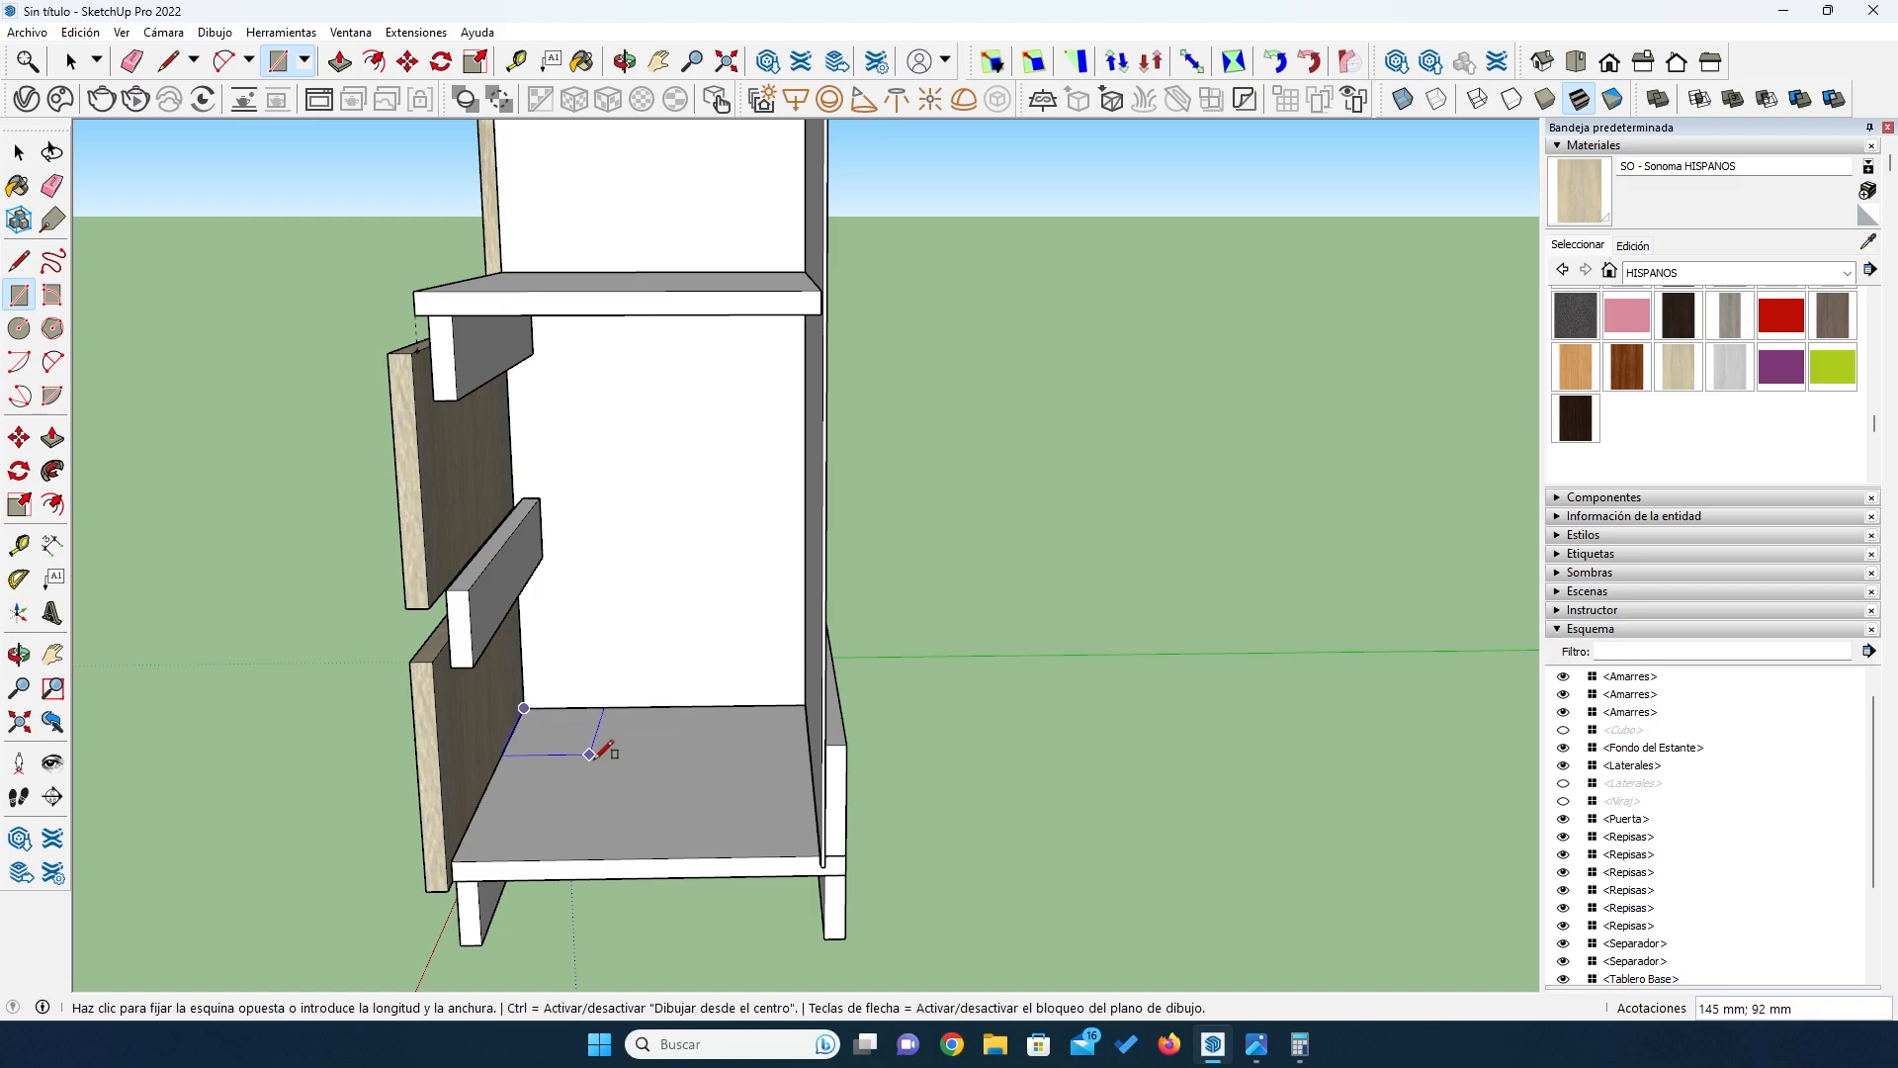
click(821, 854)
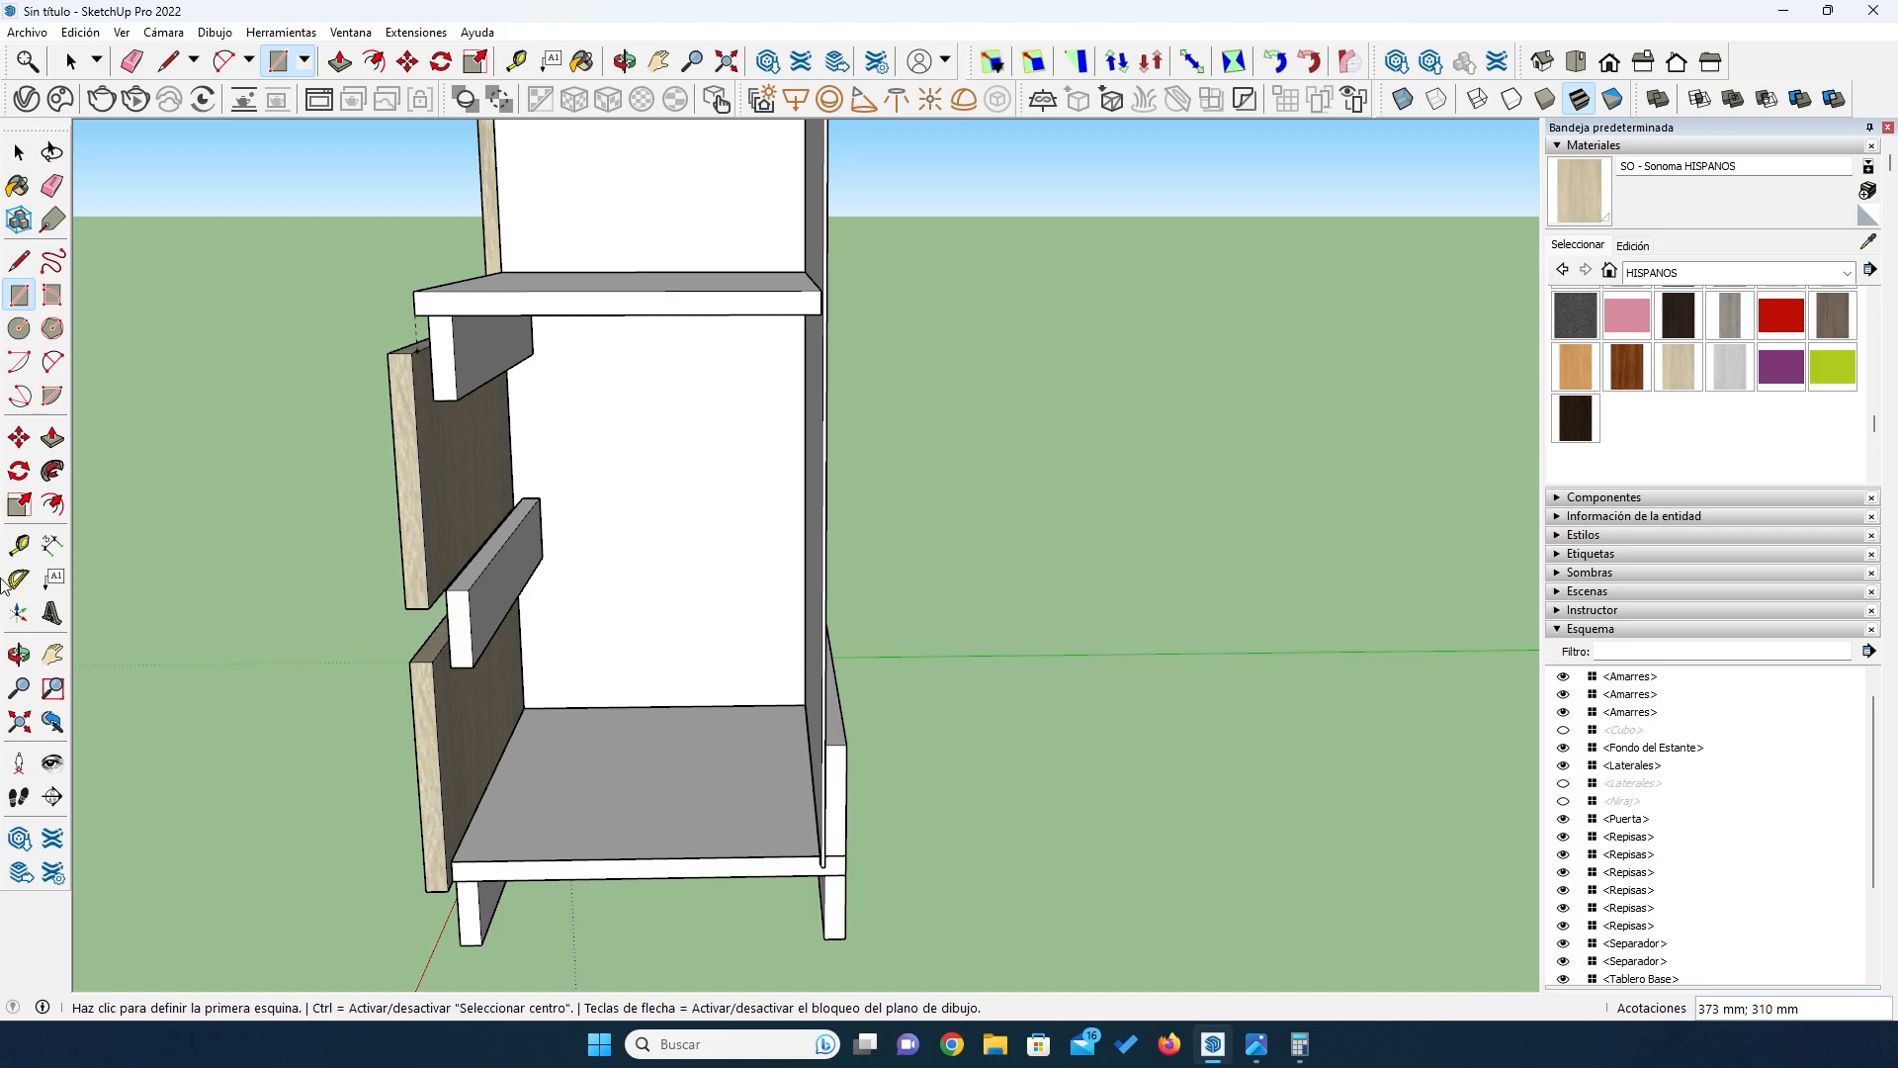
Step: Push/Pull the new rectangle up about 159 mm to form the lower drawer's solid block
click(53, 438)
click(601, 788)
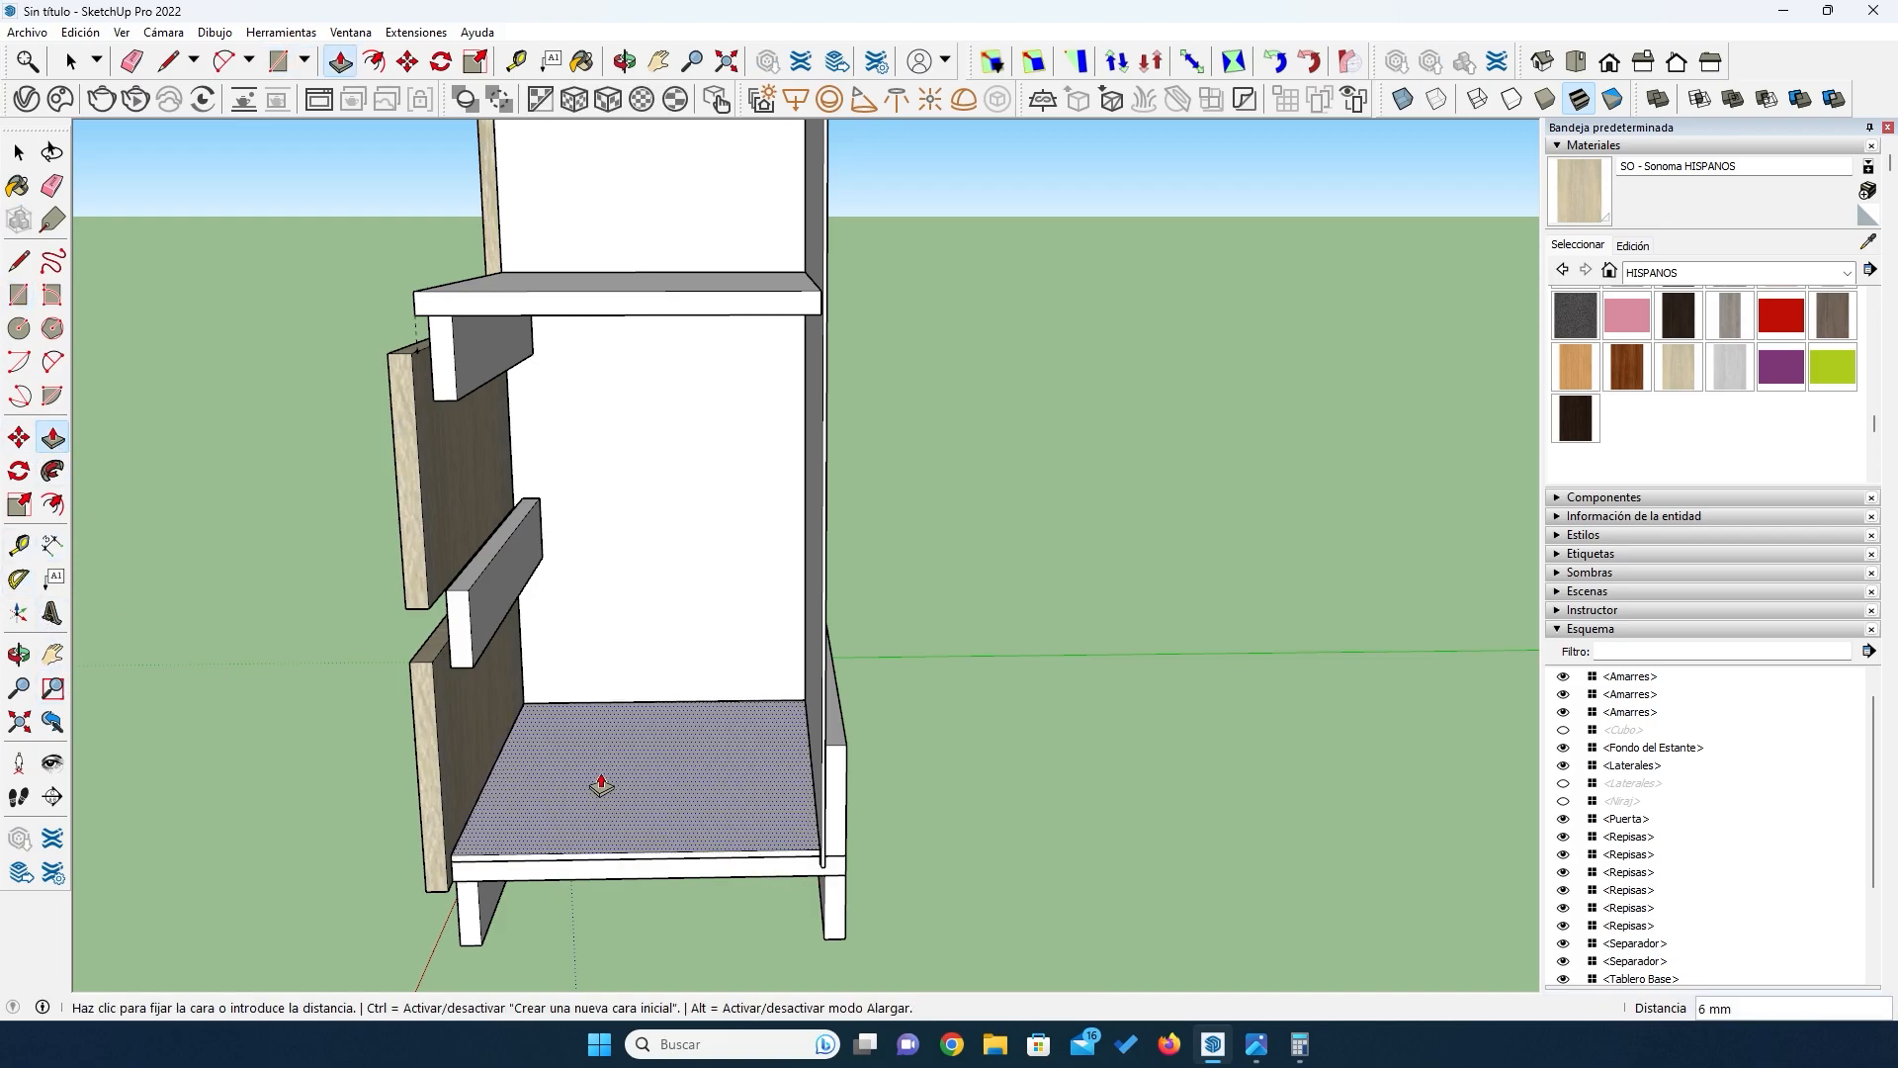
scroll(596, 709, up, 2)
middle_drag(596, 705, 614, 590)
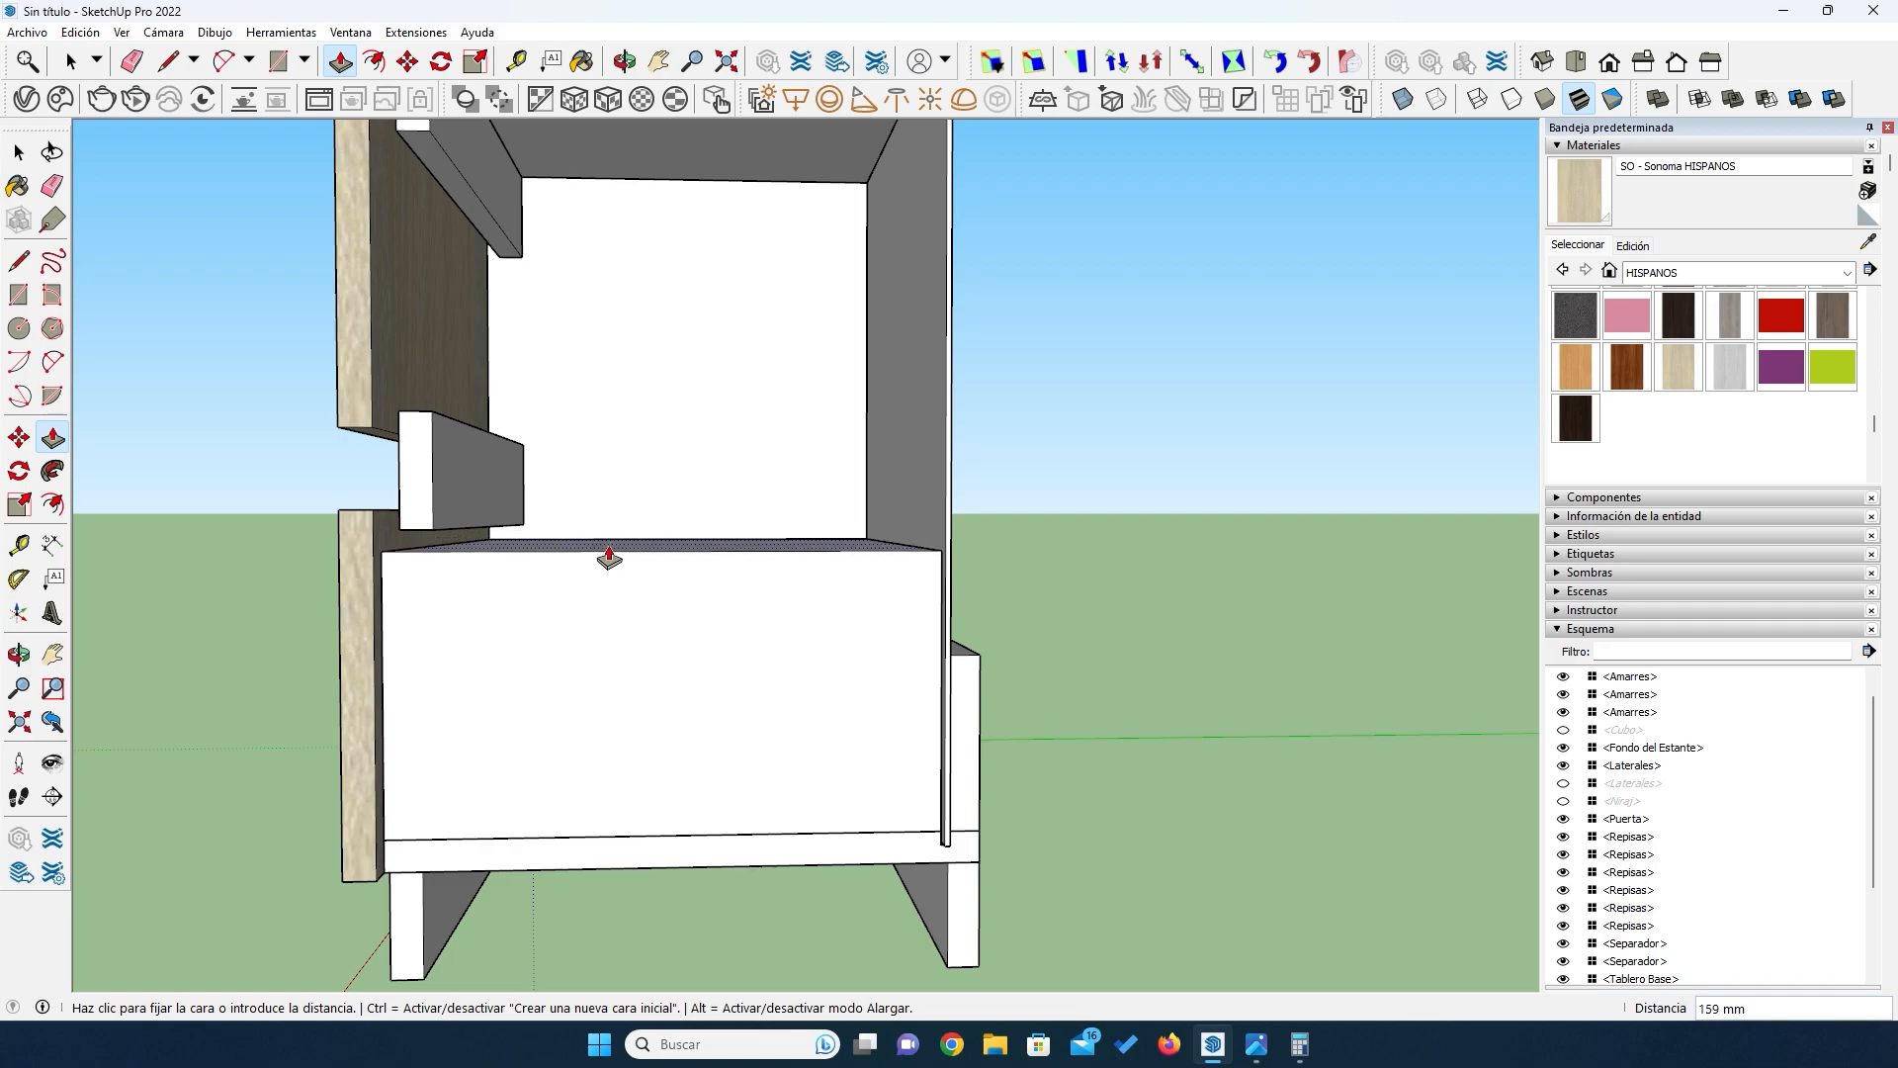
click(609, 559)
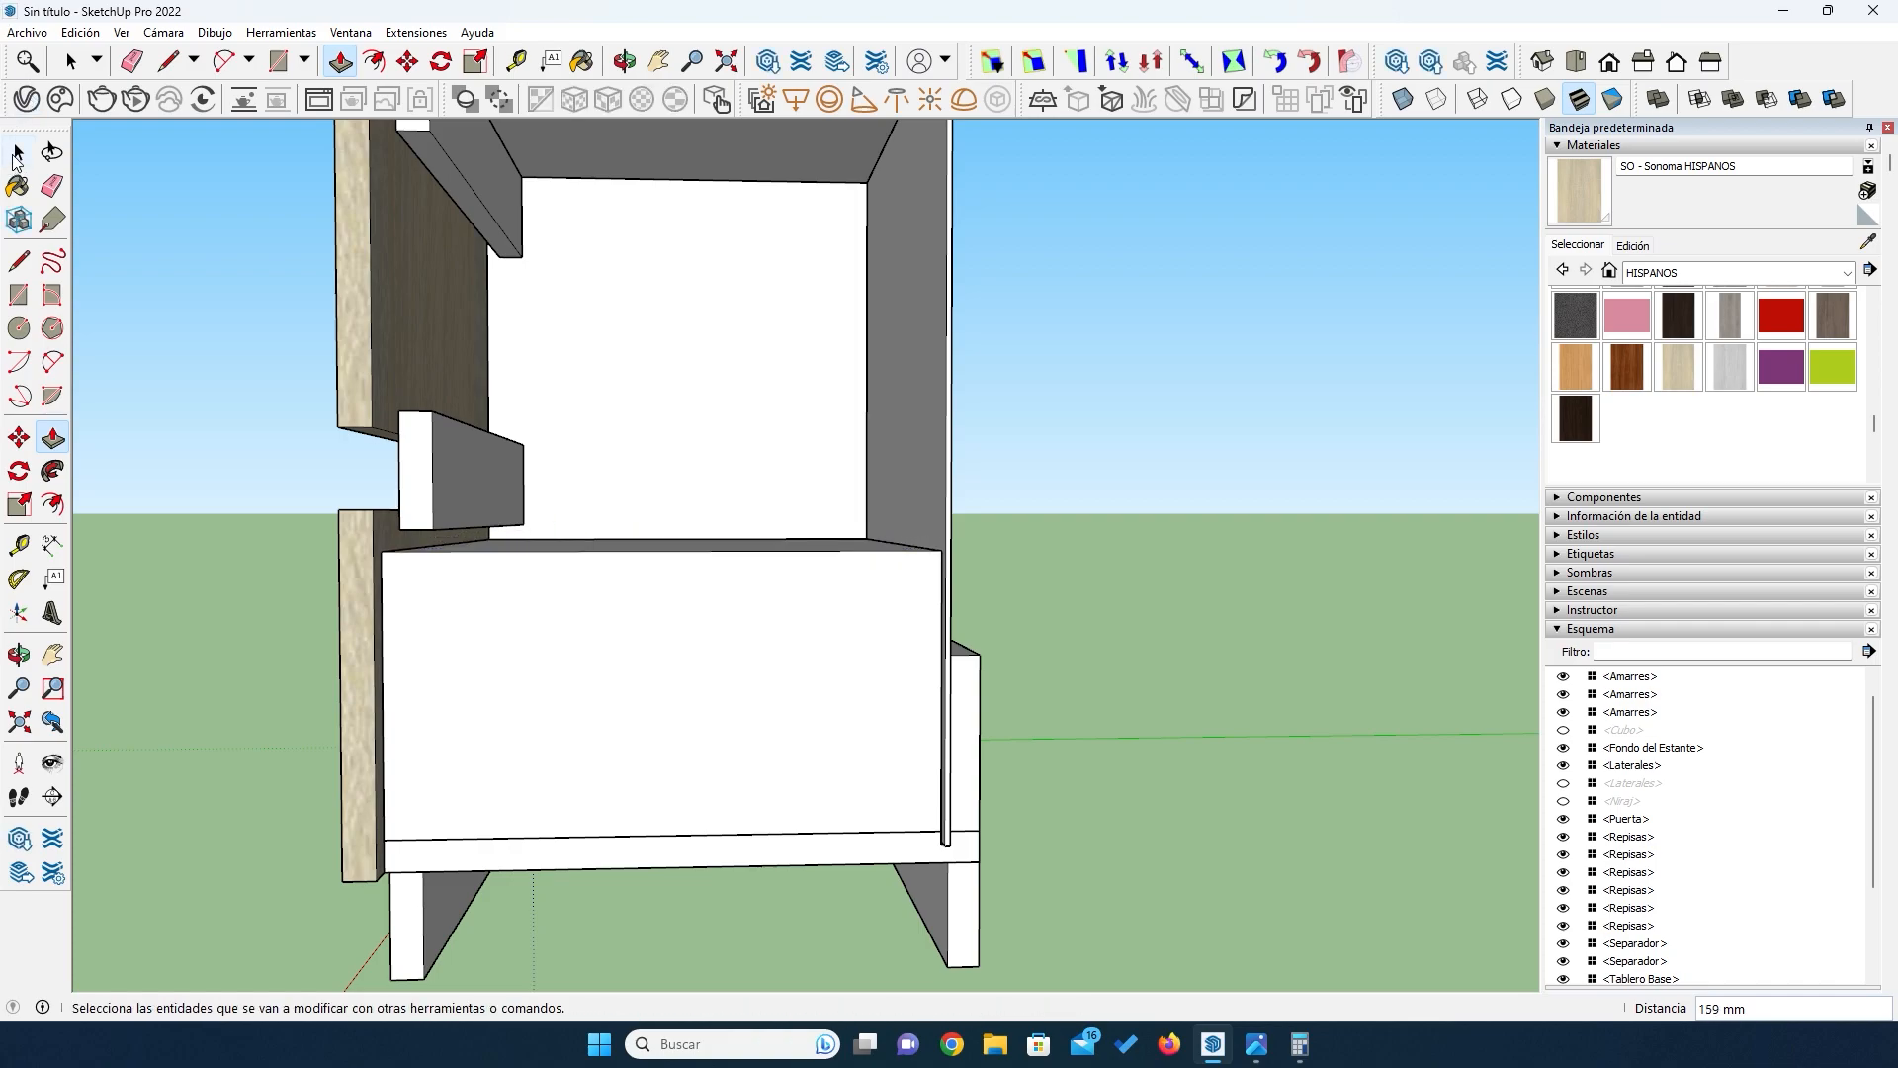
Step: Select the whole drawer block and make it a component named Cubo del Cajon
click(18, 152)
click(536, 610)
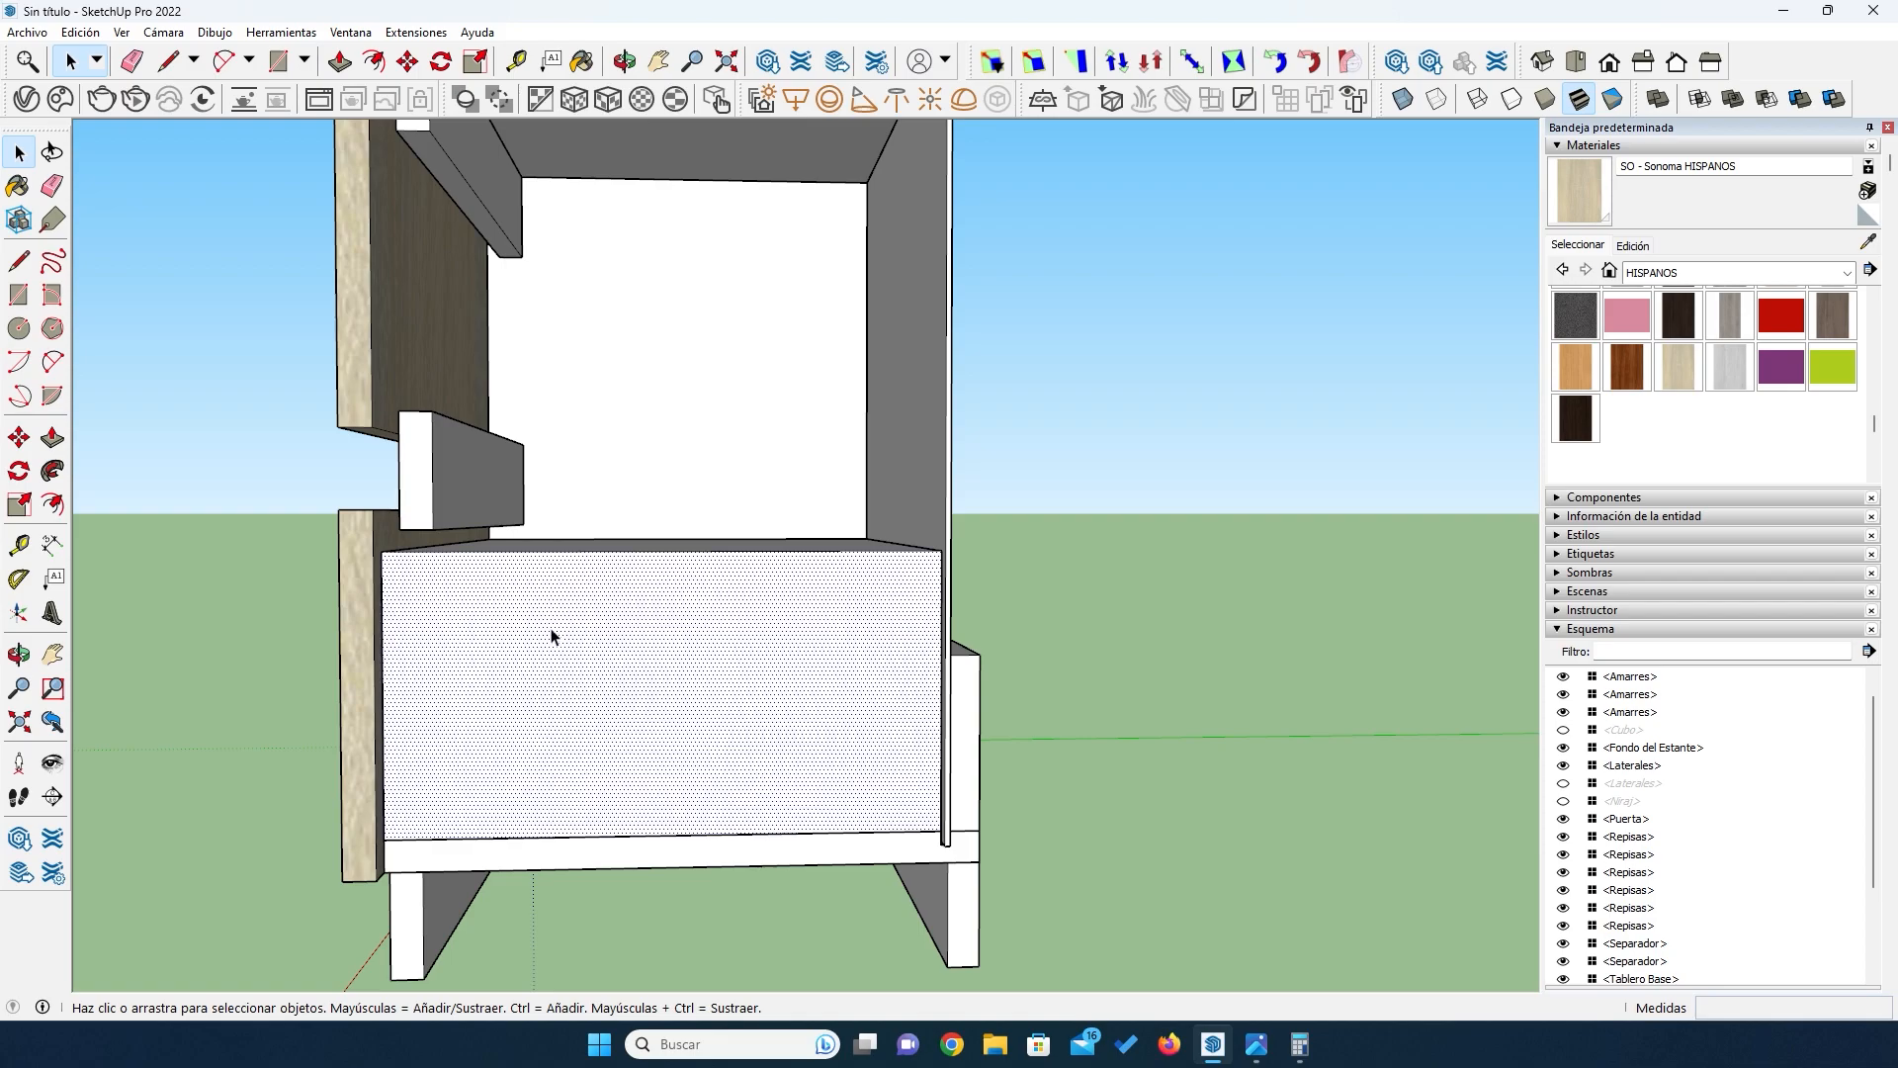
double_click(552, 634)
right_click(552, 630)
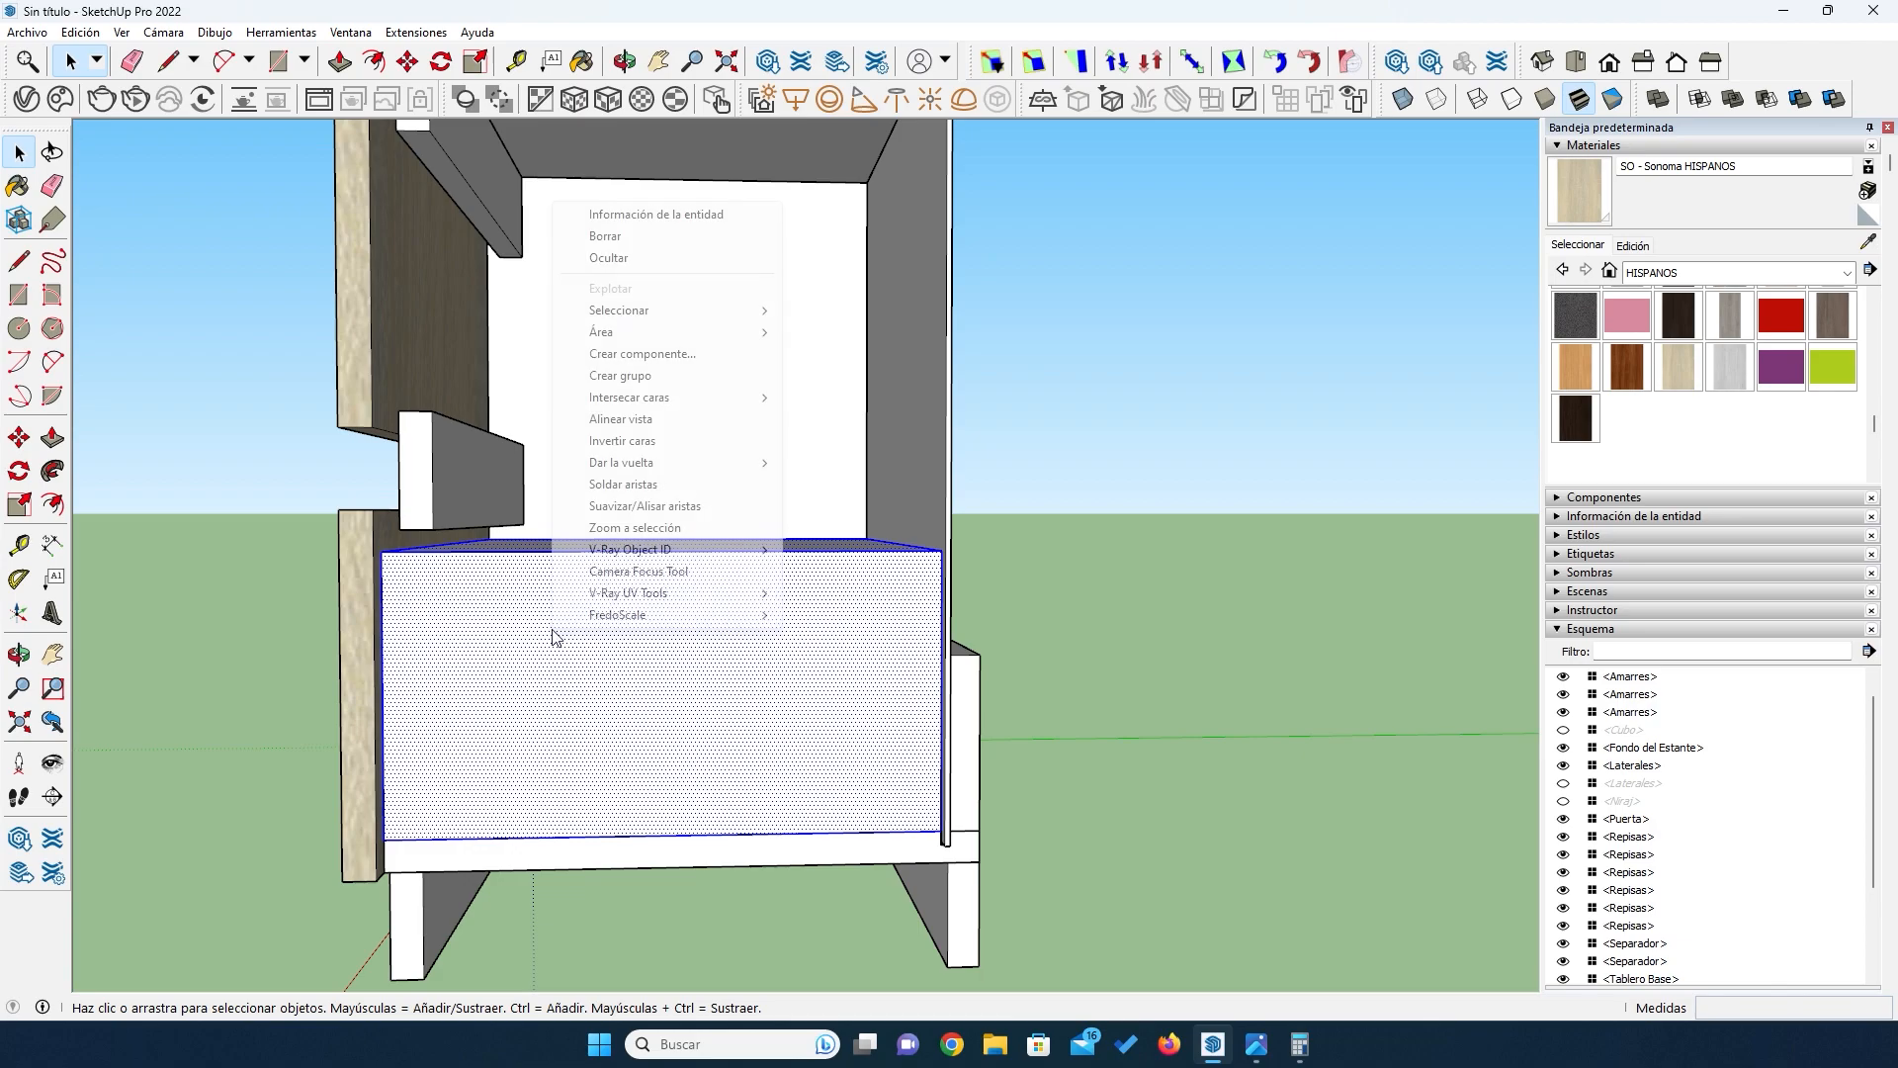
mouse_move(630, 388)
click(621, 354)
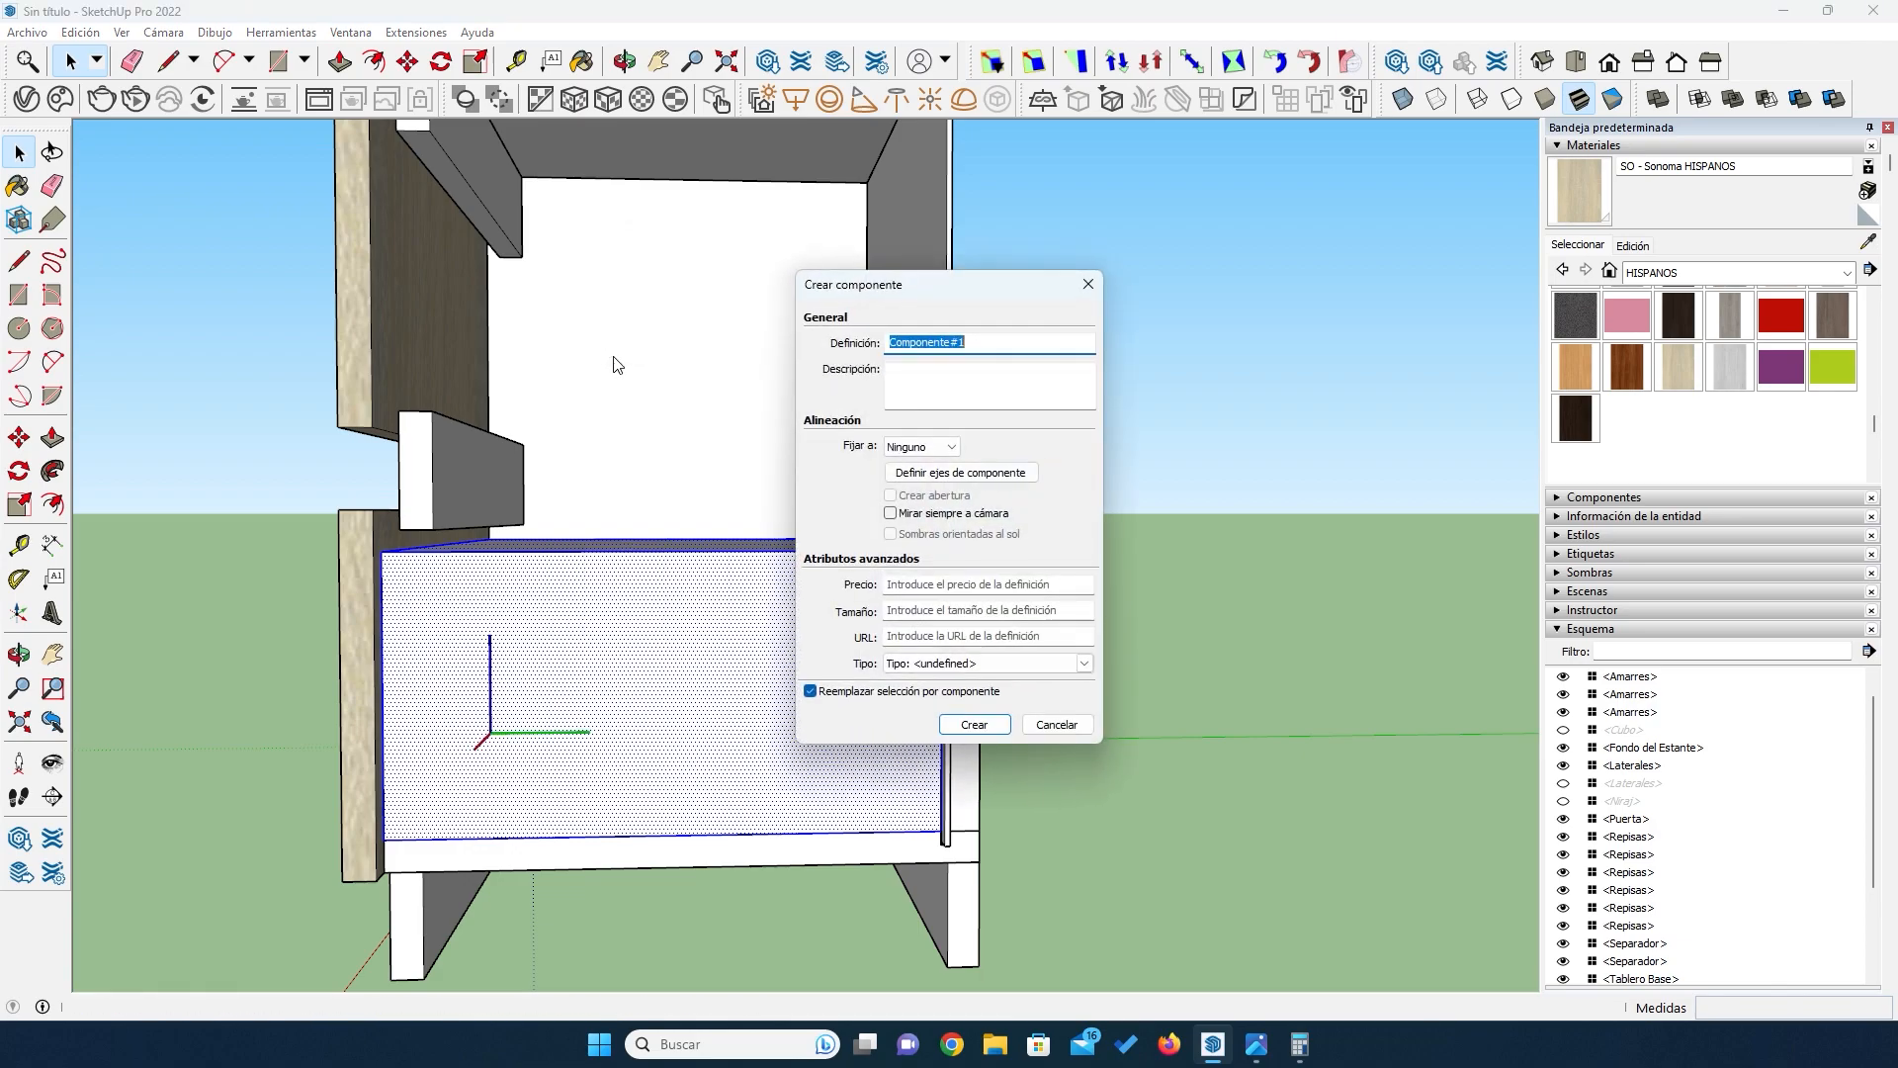
text(Cubo del Cajon)
click(972, 724)
Step: Copy the Cubo del Cajon block up about 244 mm along the blue axis, behind the upper drawer front
mouse_move(488, 650)
middle_down()
mouse_move(470, 669)
mouse_move(513, 686)
mouse_move(557, 657)
mouse_move(479, 644)
mouse_move(425, 726)
mouse_move(487, 648)
mouse_move(465, 651)
middle_up()
scroll(534, 666, down, 3)
scroll(410, 742, up, 5)
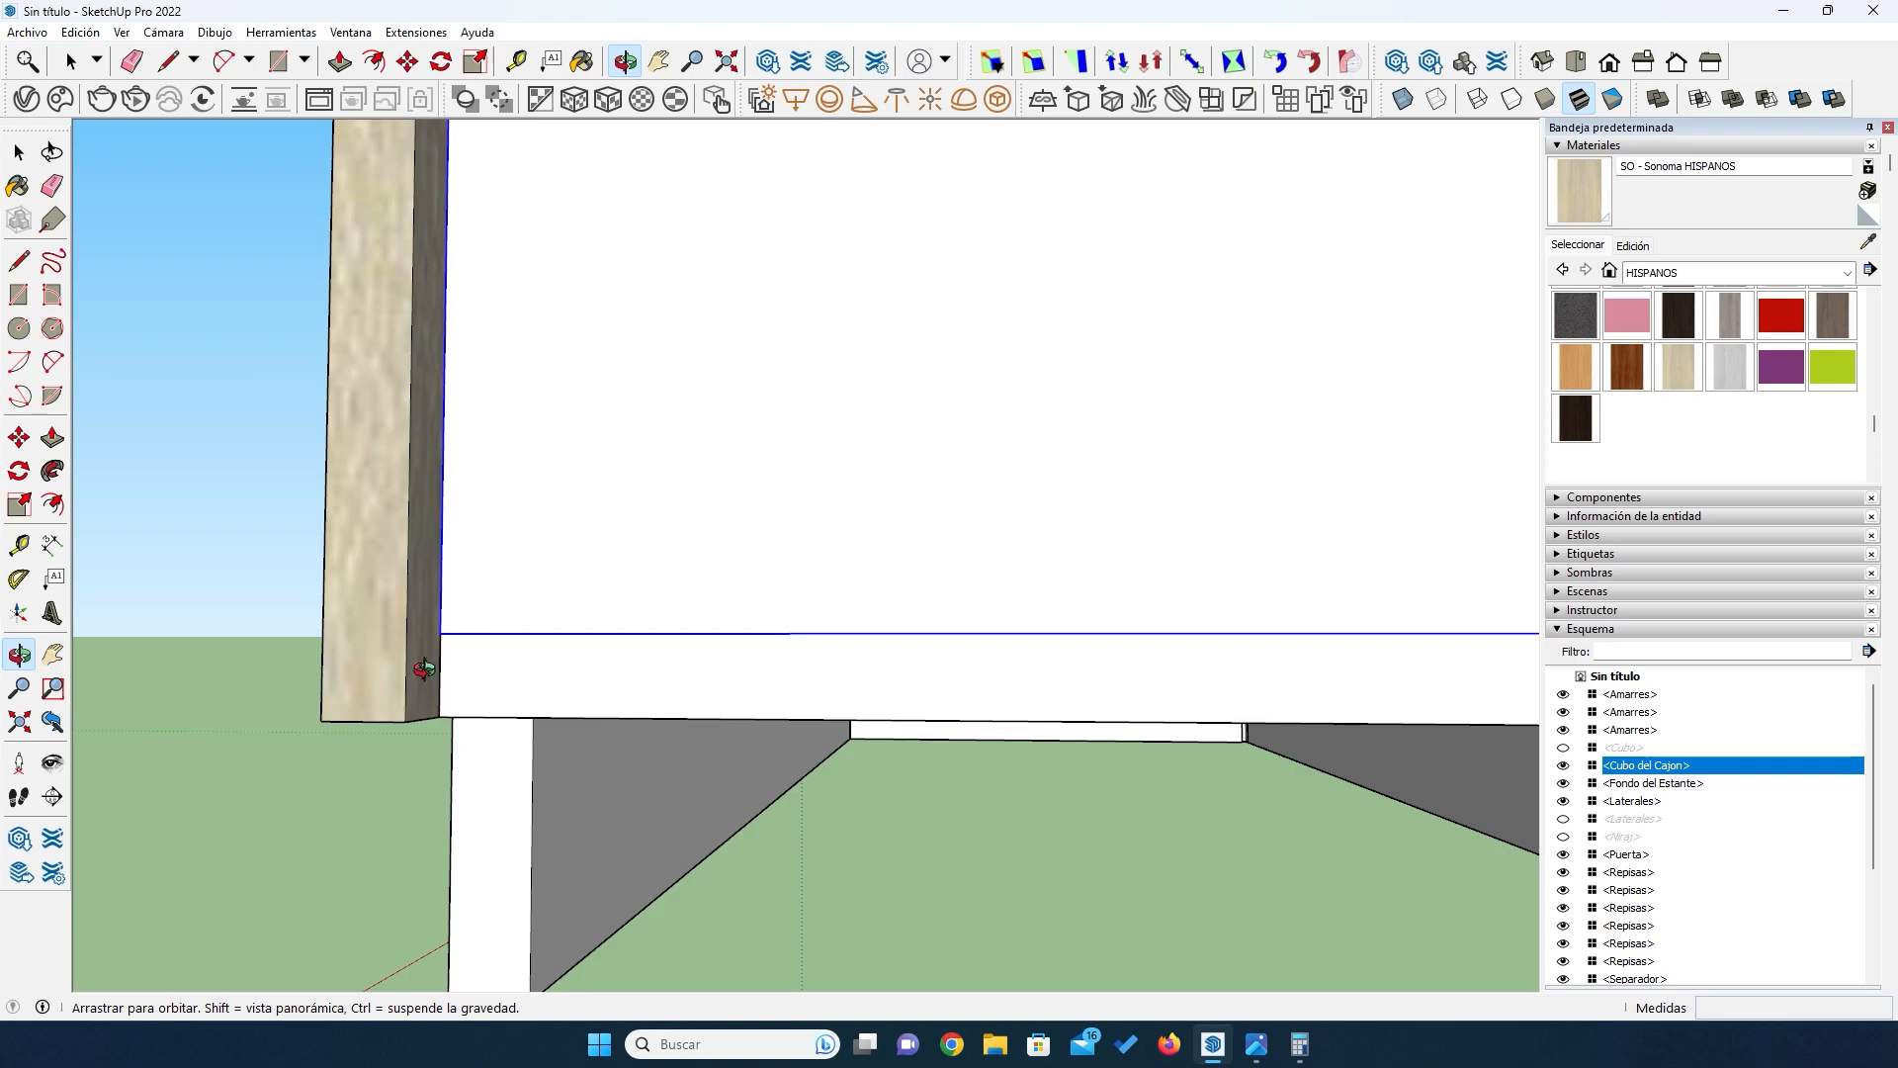
scroll(404, 618, down, 5)
middle_drag(445, 585, 672, 639)
scroll(671, 667, down, 4)
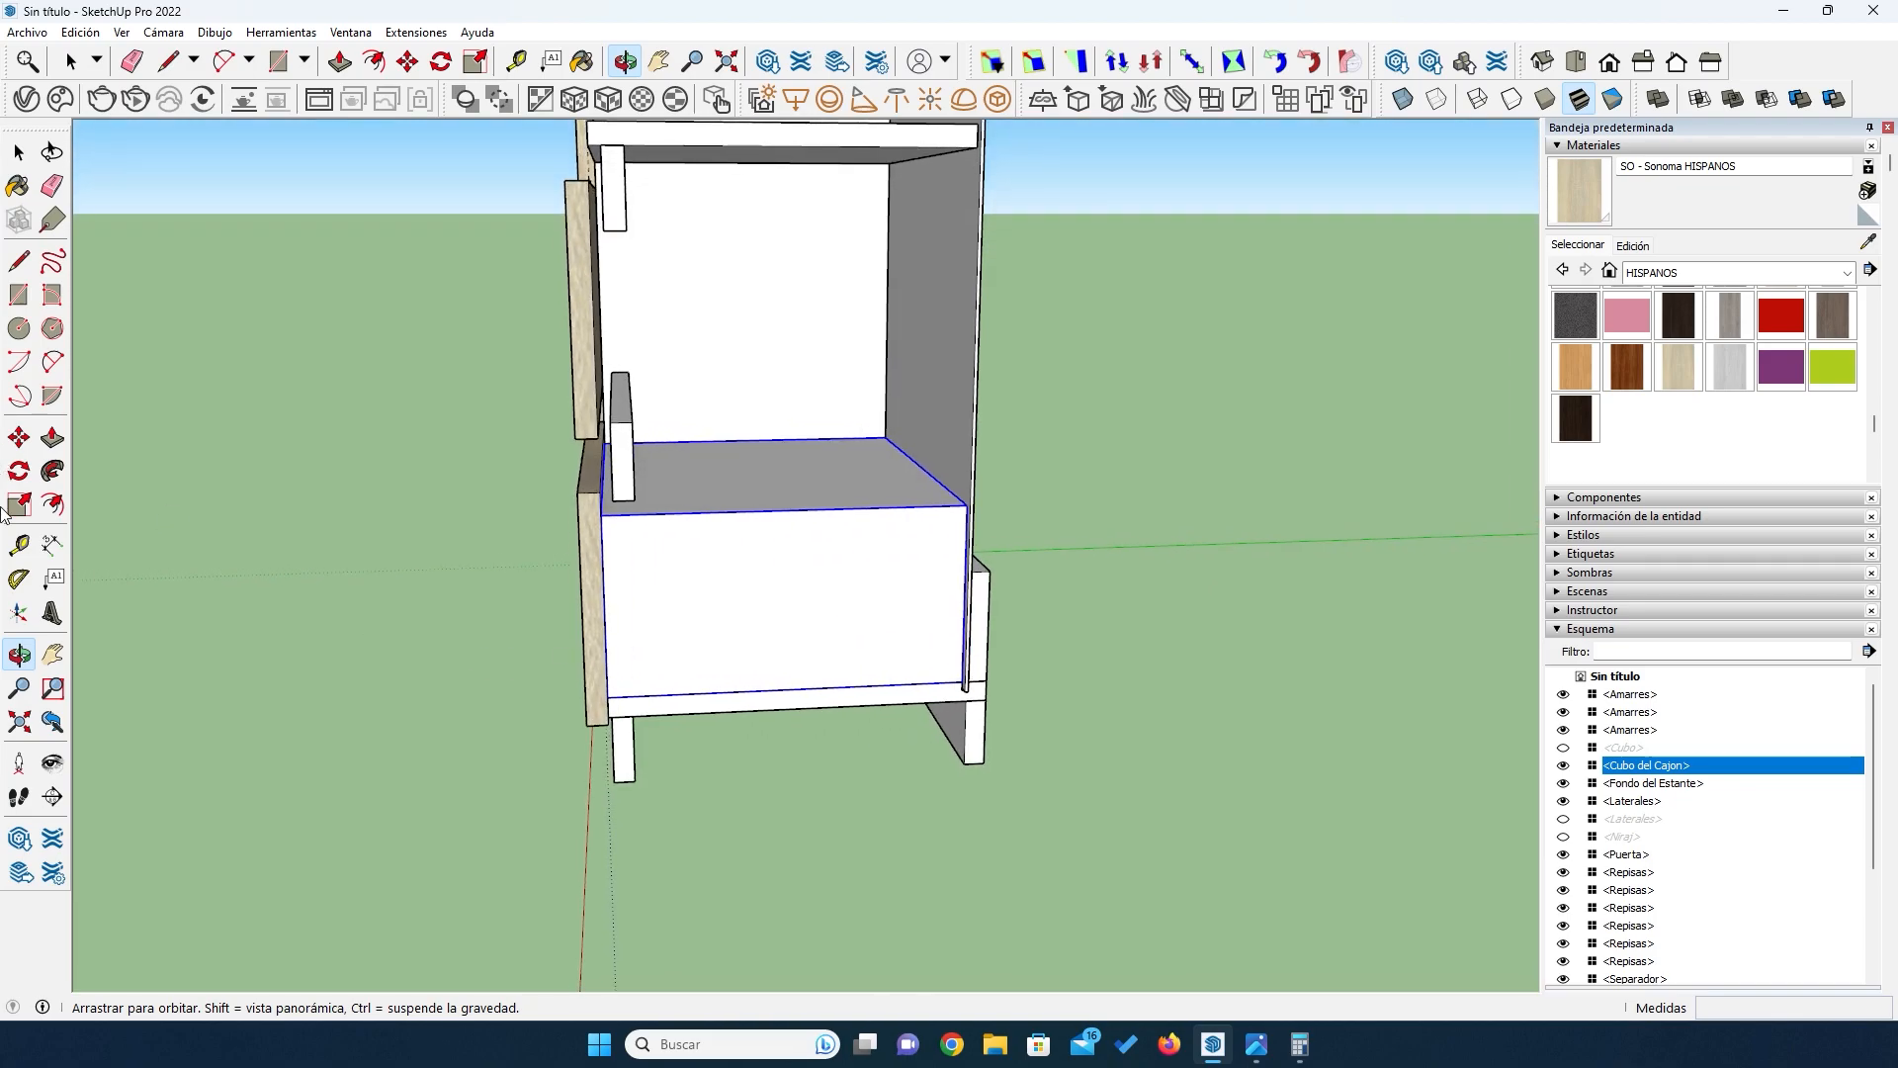
click(19, 437)
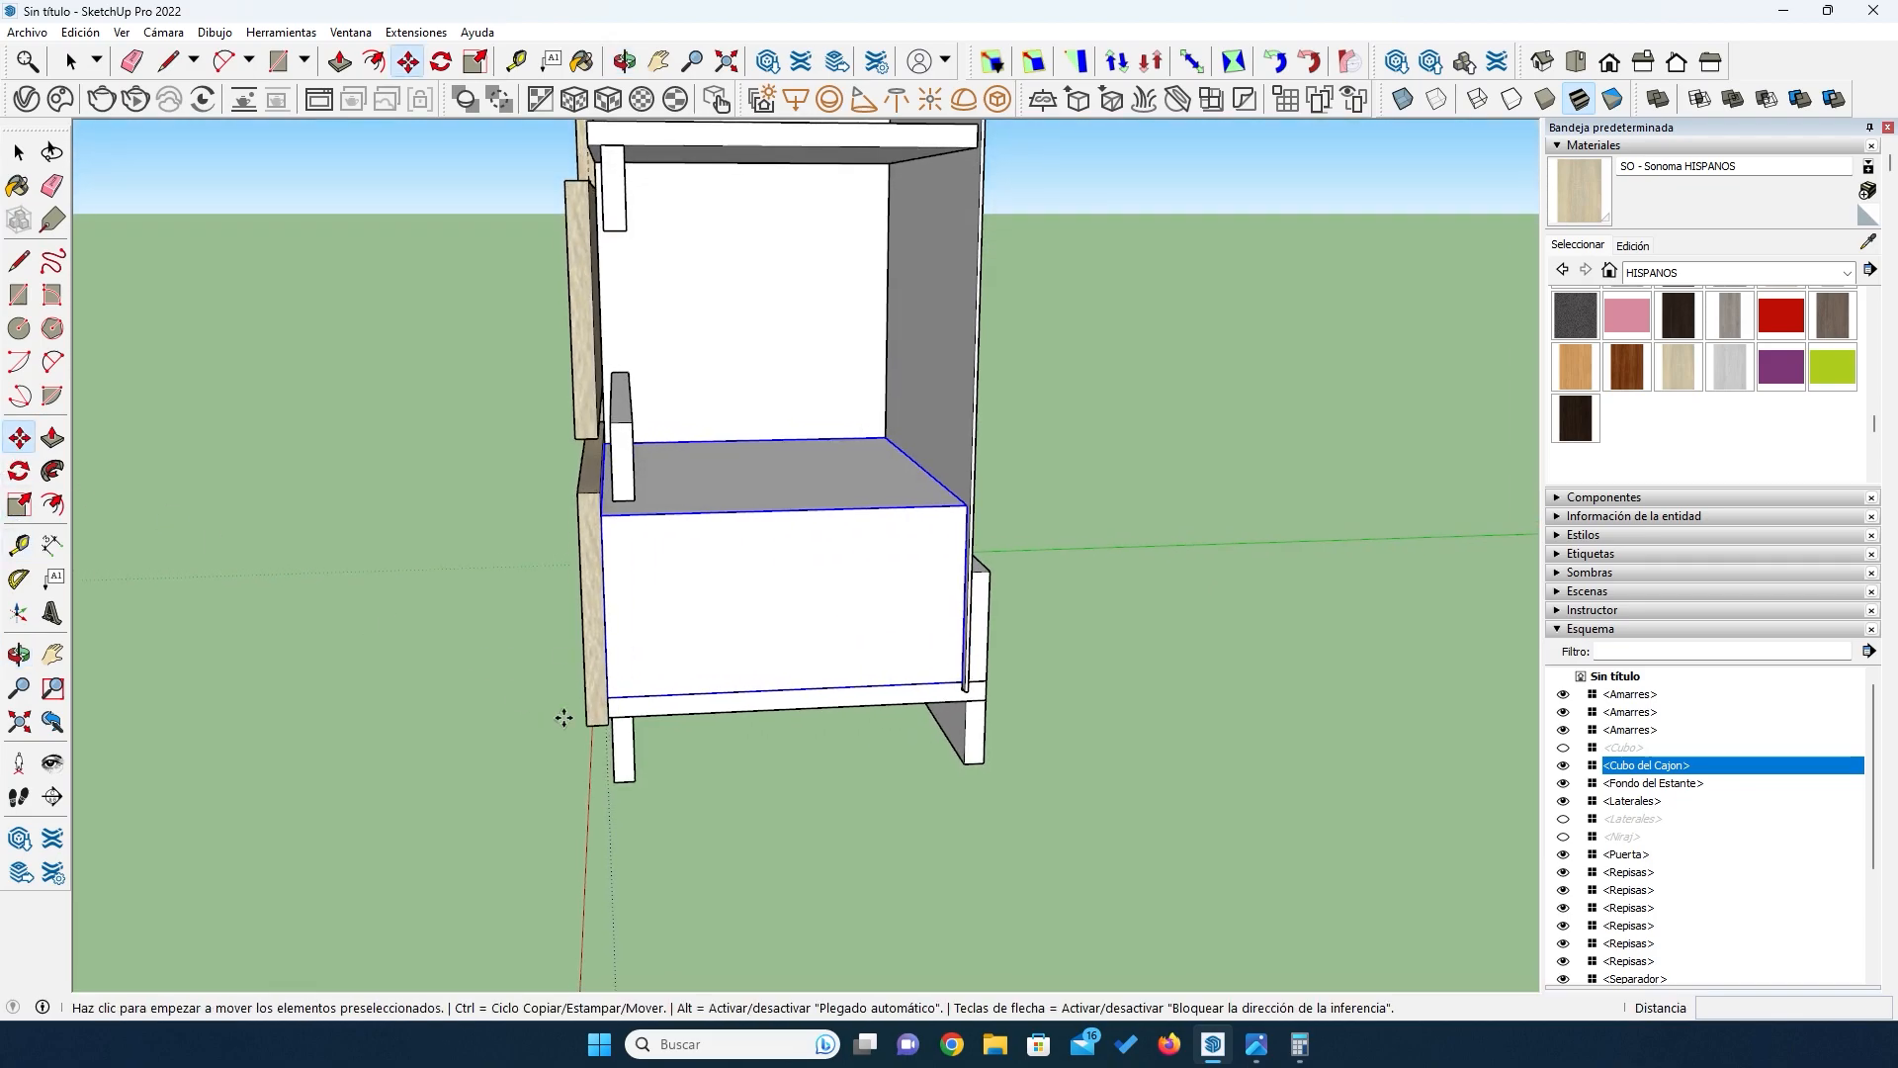
click(608, 696)
key(ctrl)
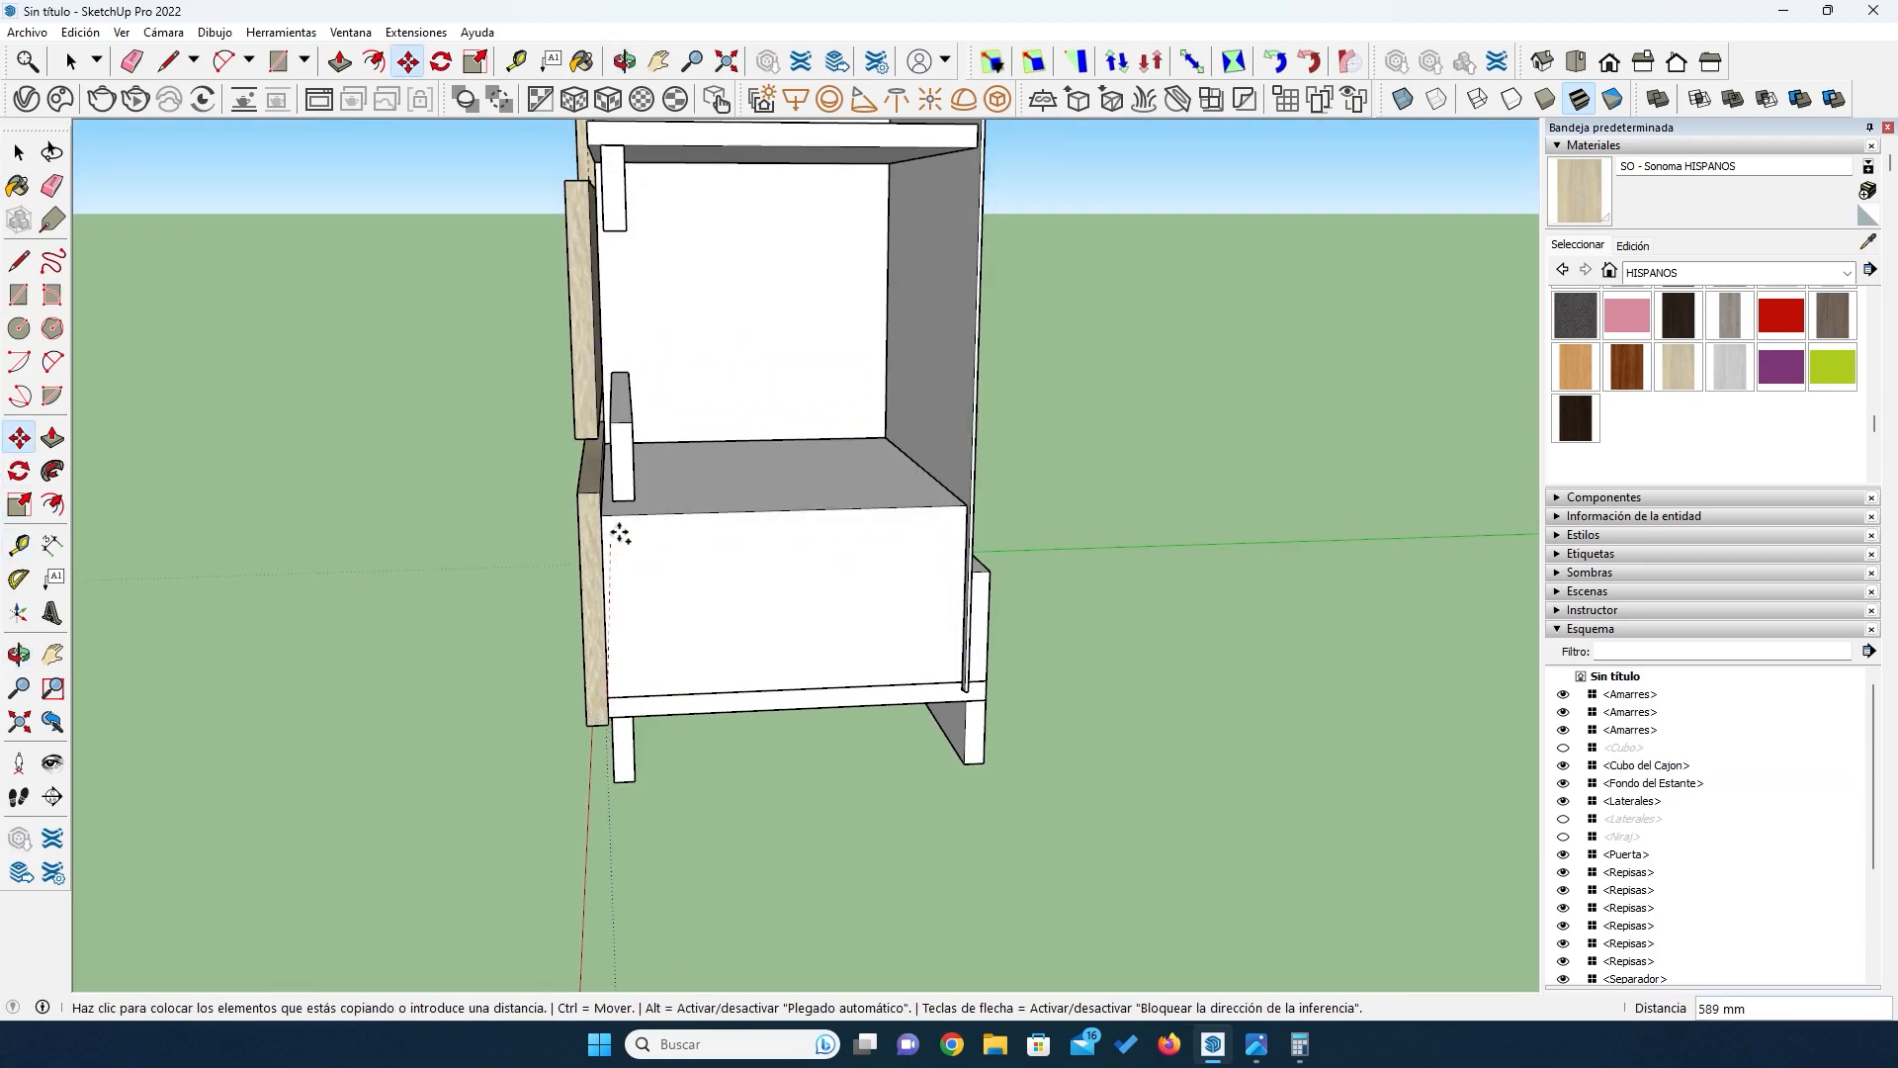
scroll(600, 413, up, 2)
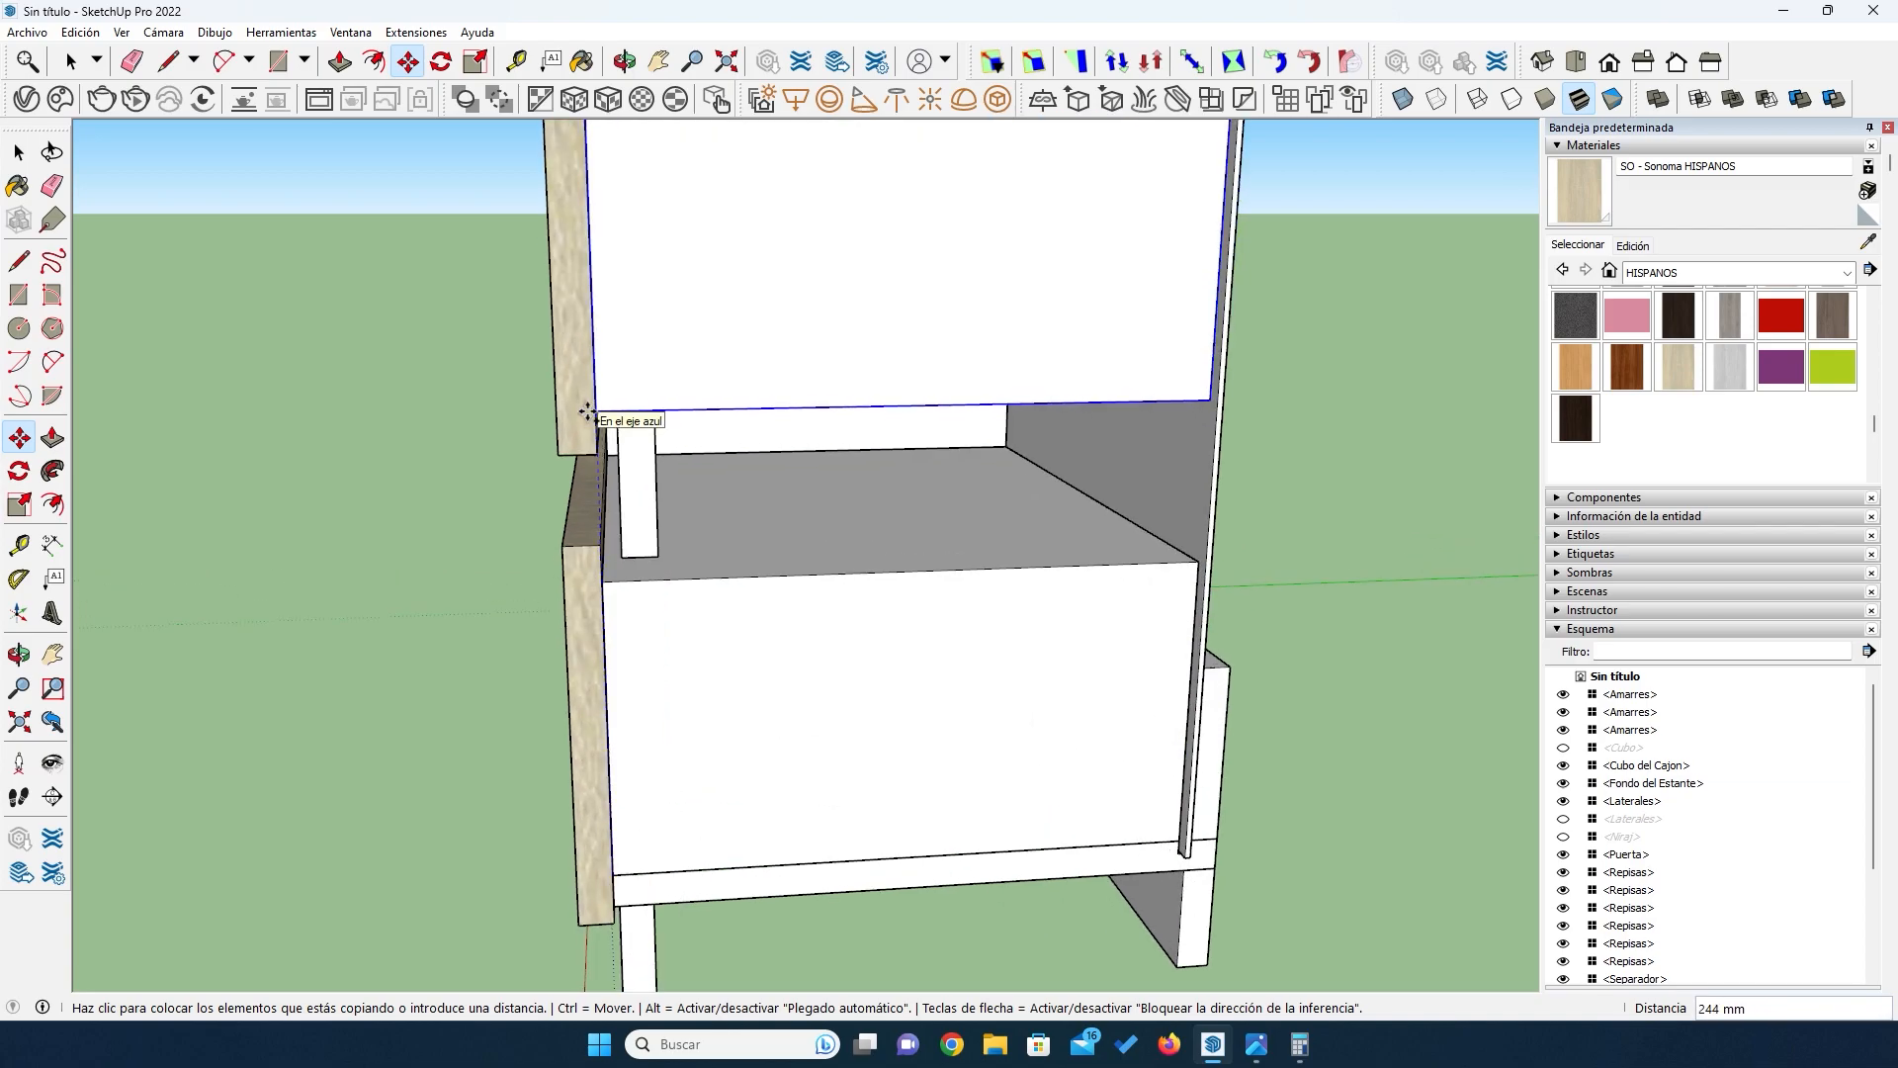
click(598, 416)
scroll(598, 454, up, 3)
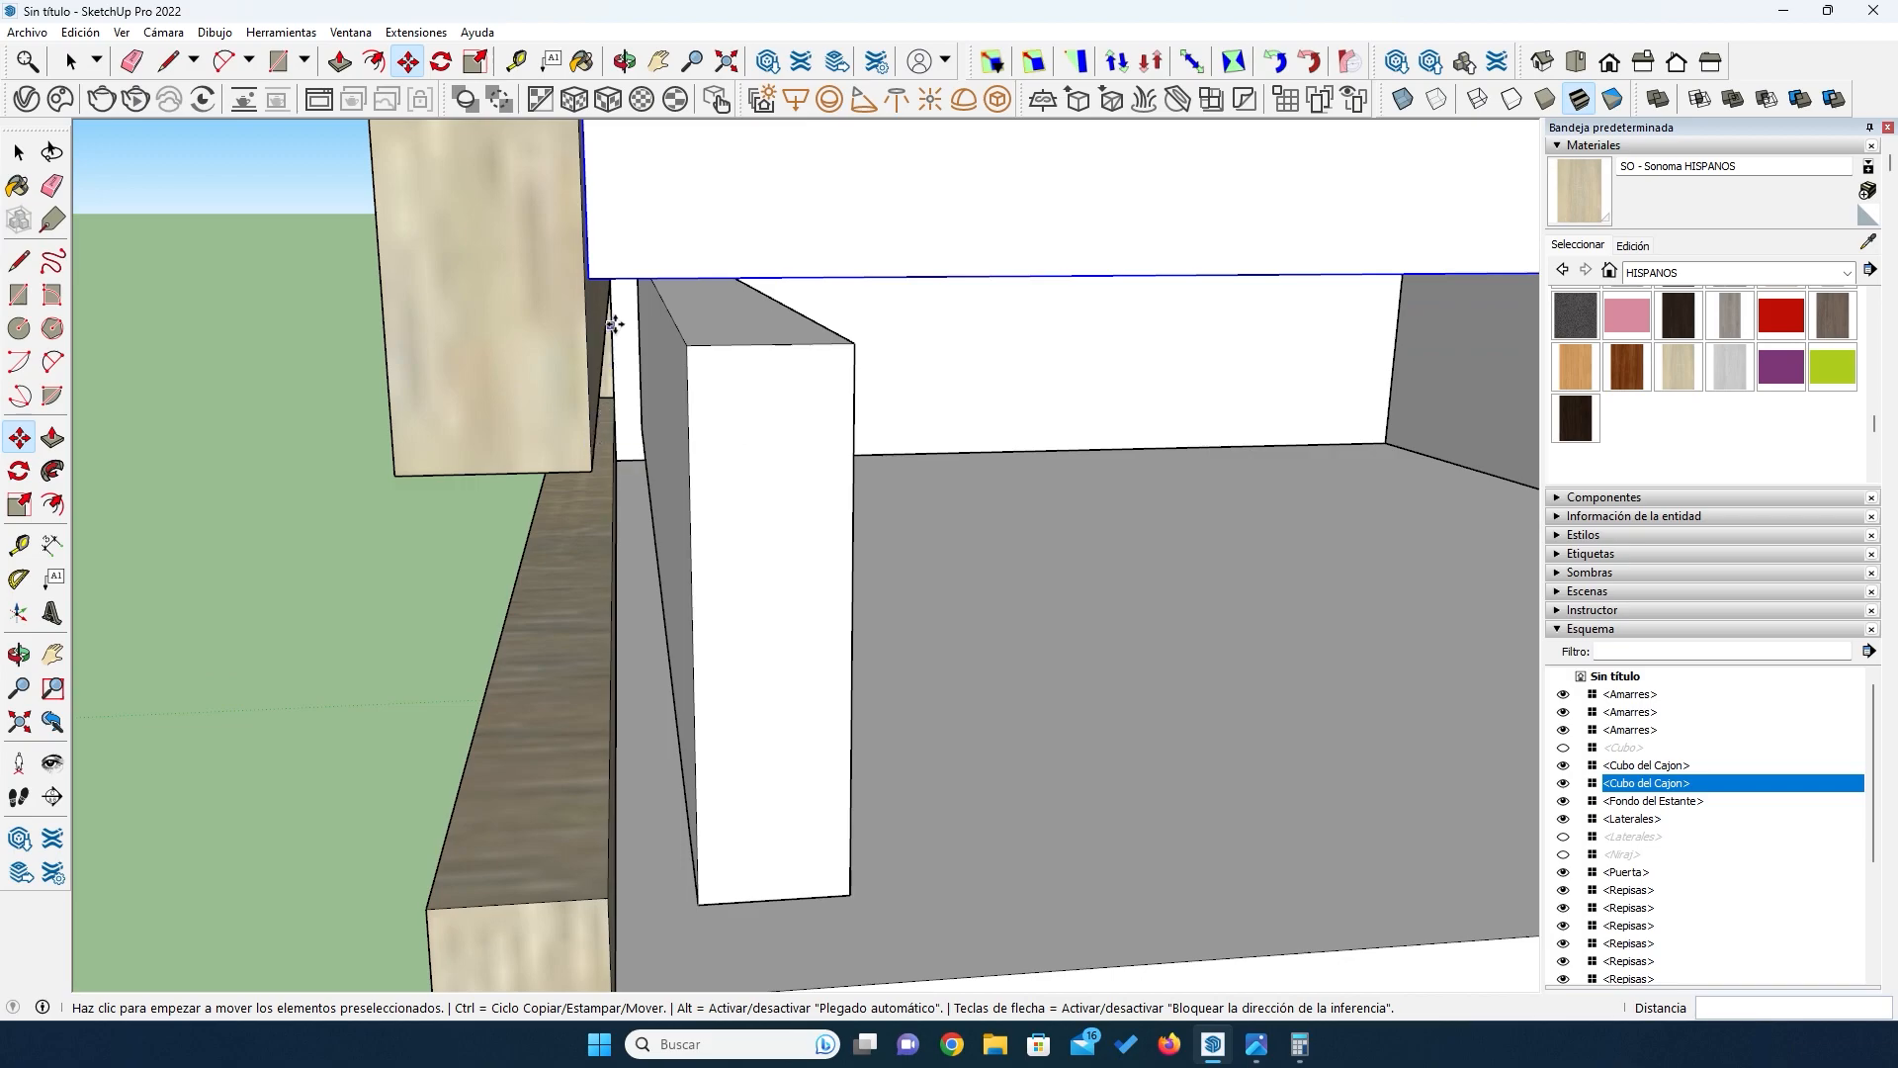
middle_drag(790, 595, 406, 533)
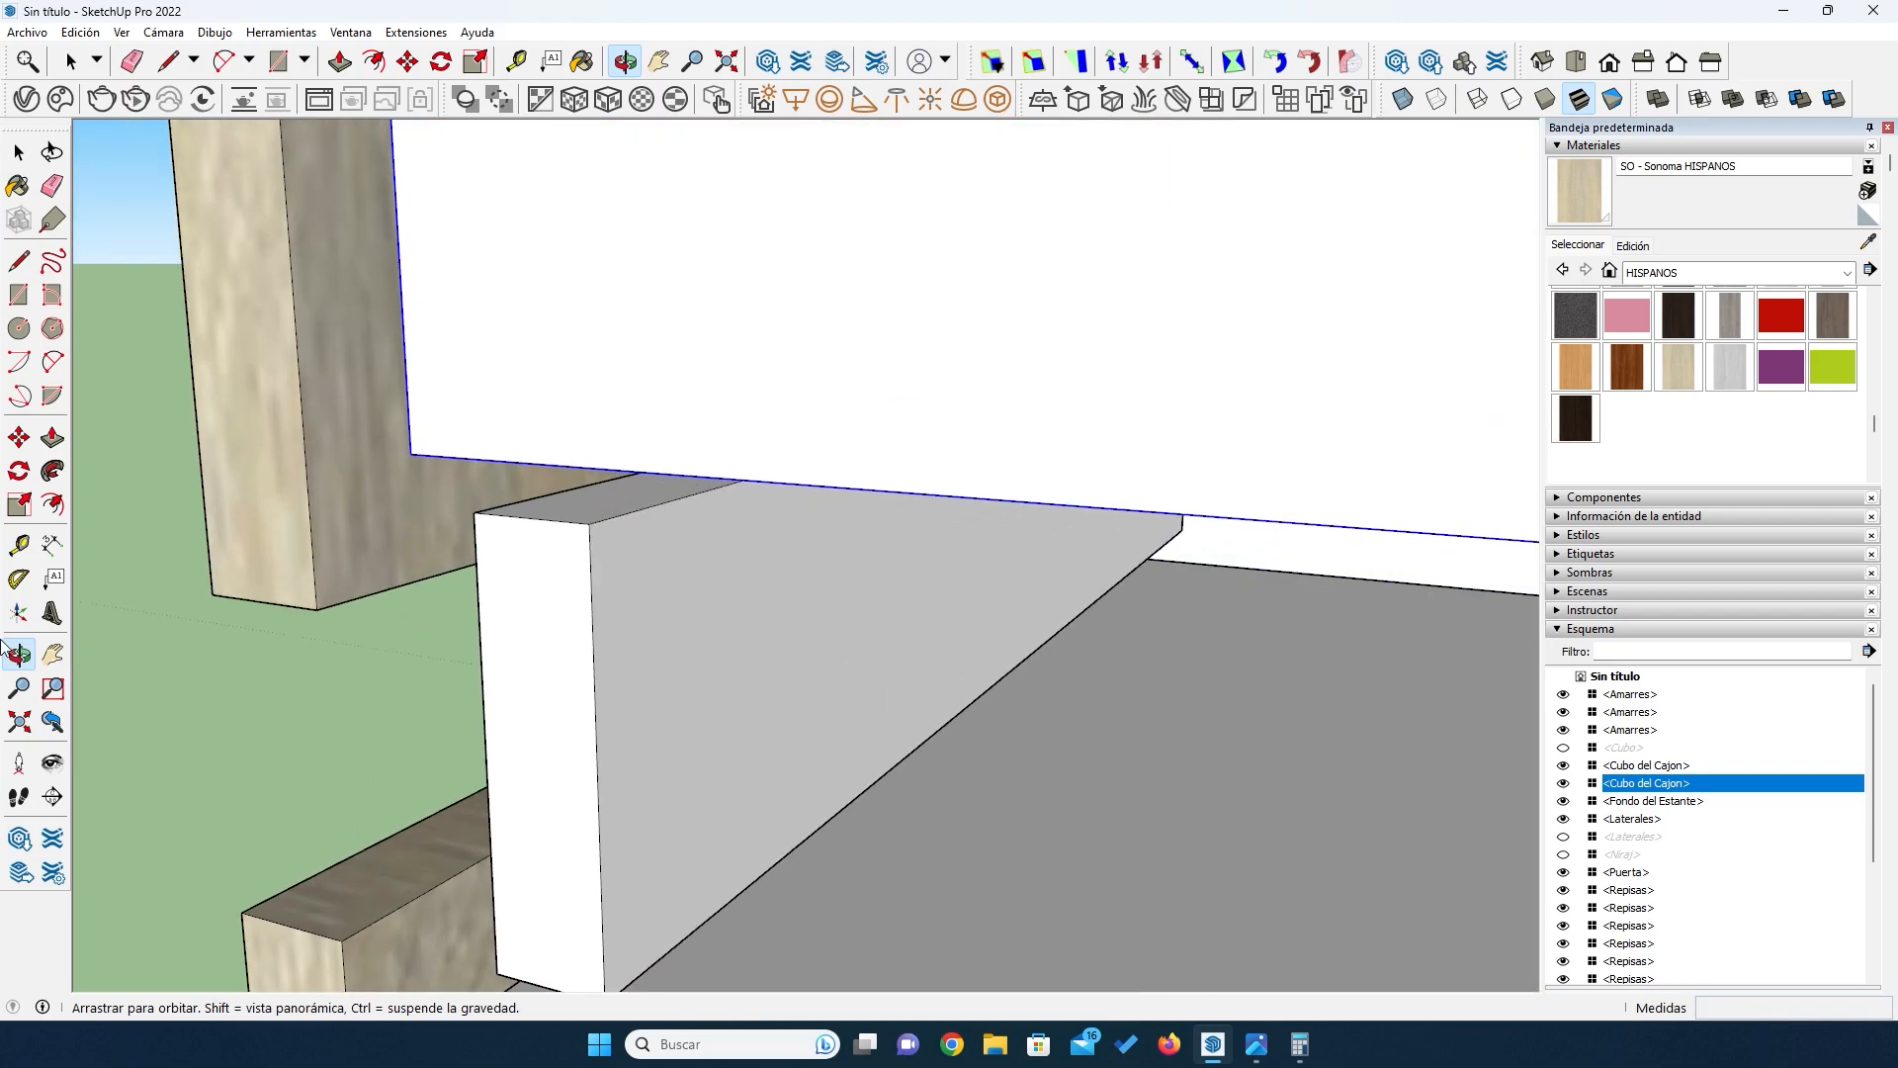
click(20, 547)
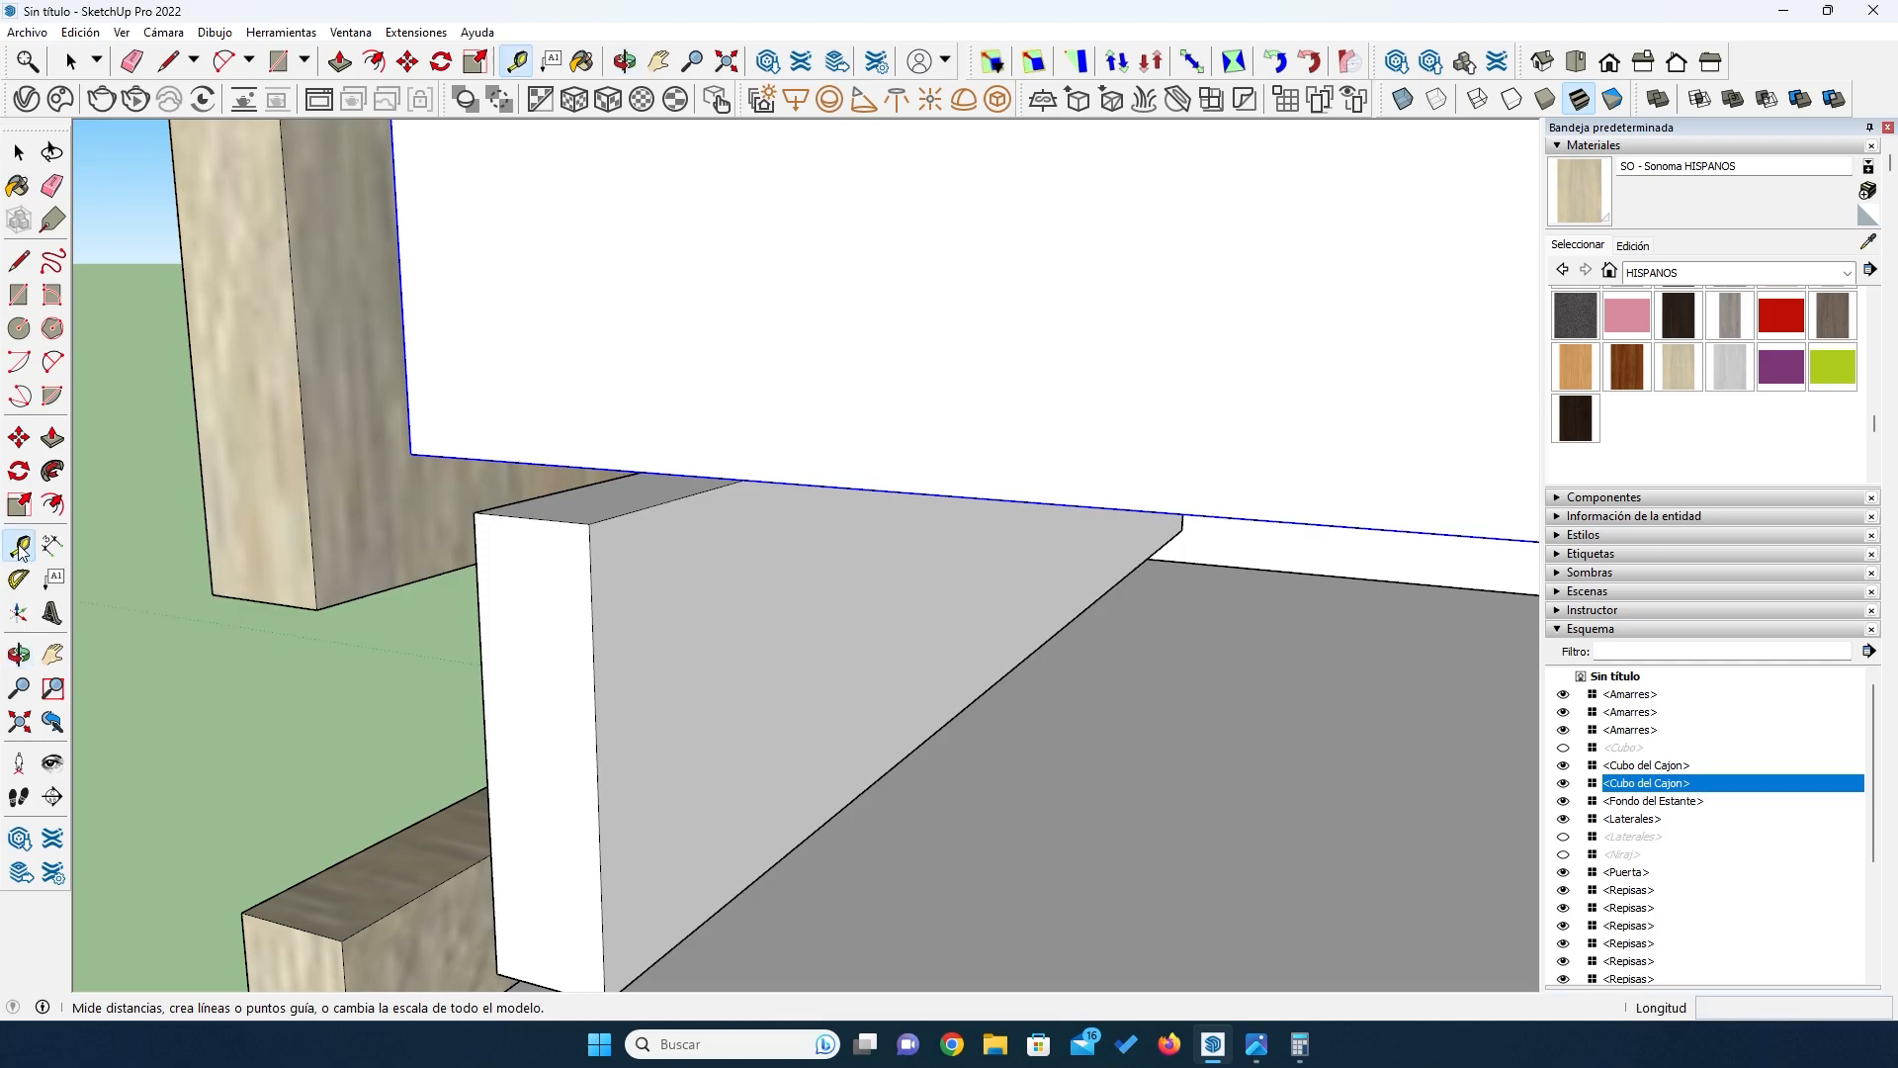
click(411, 453)
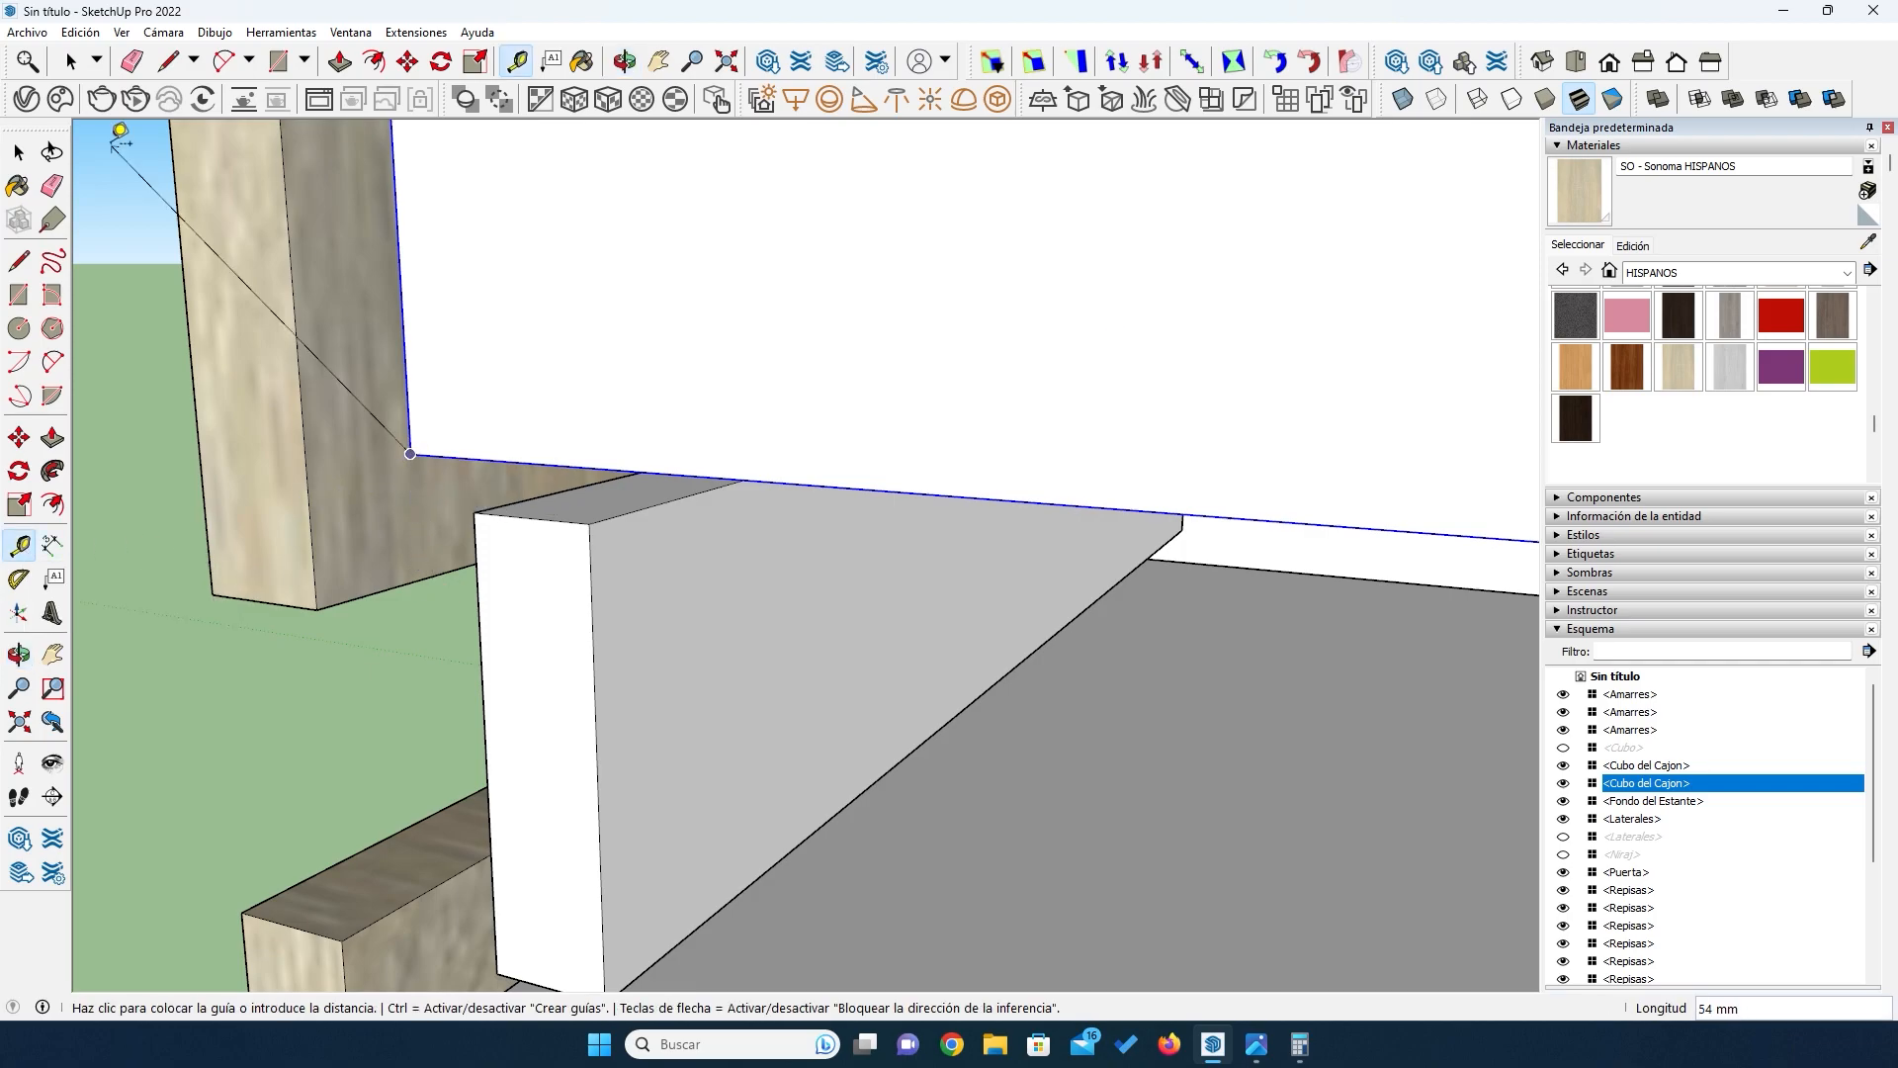
key(space)
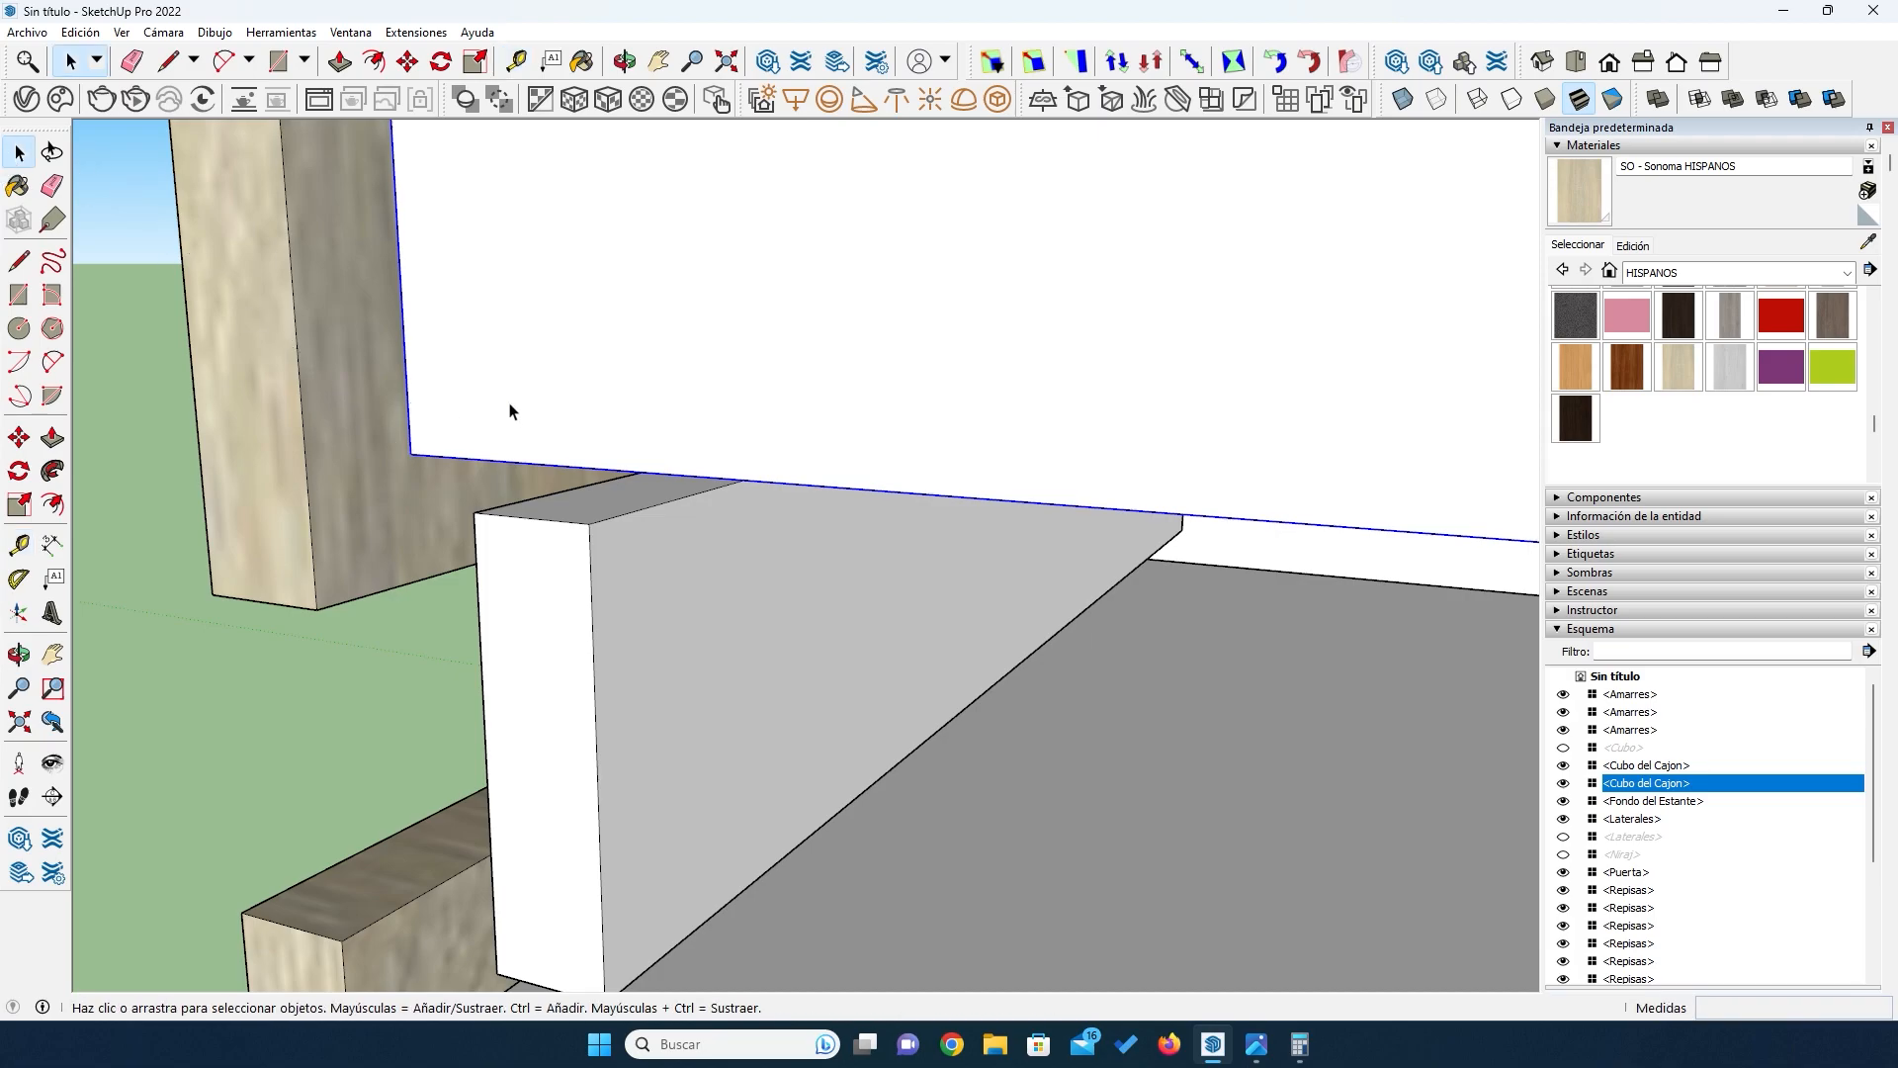
Step: Move the upper Cubo del Cajon block up 1 mm along the blue axis
click(19, 437)
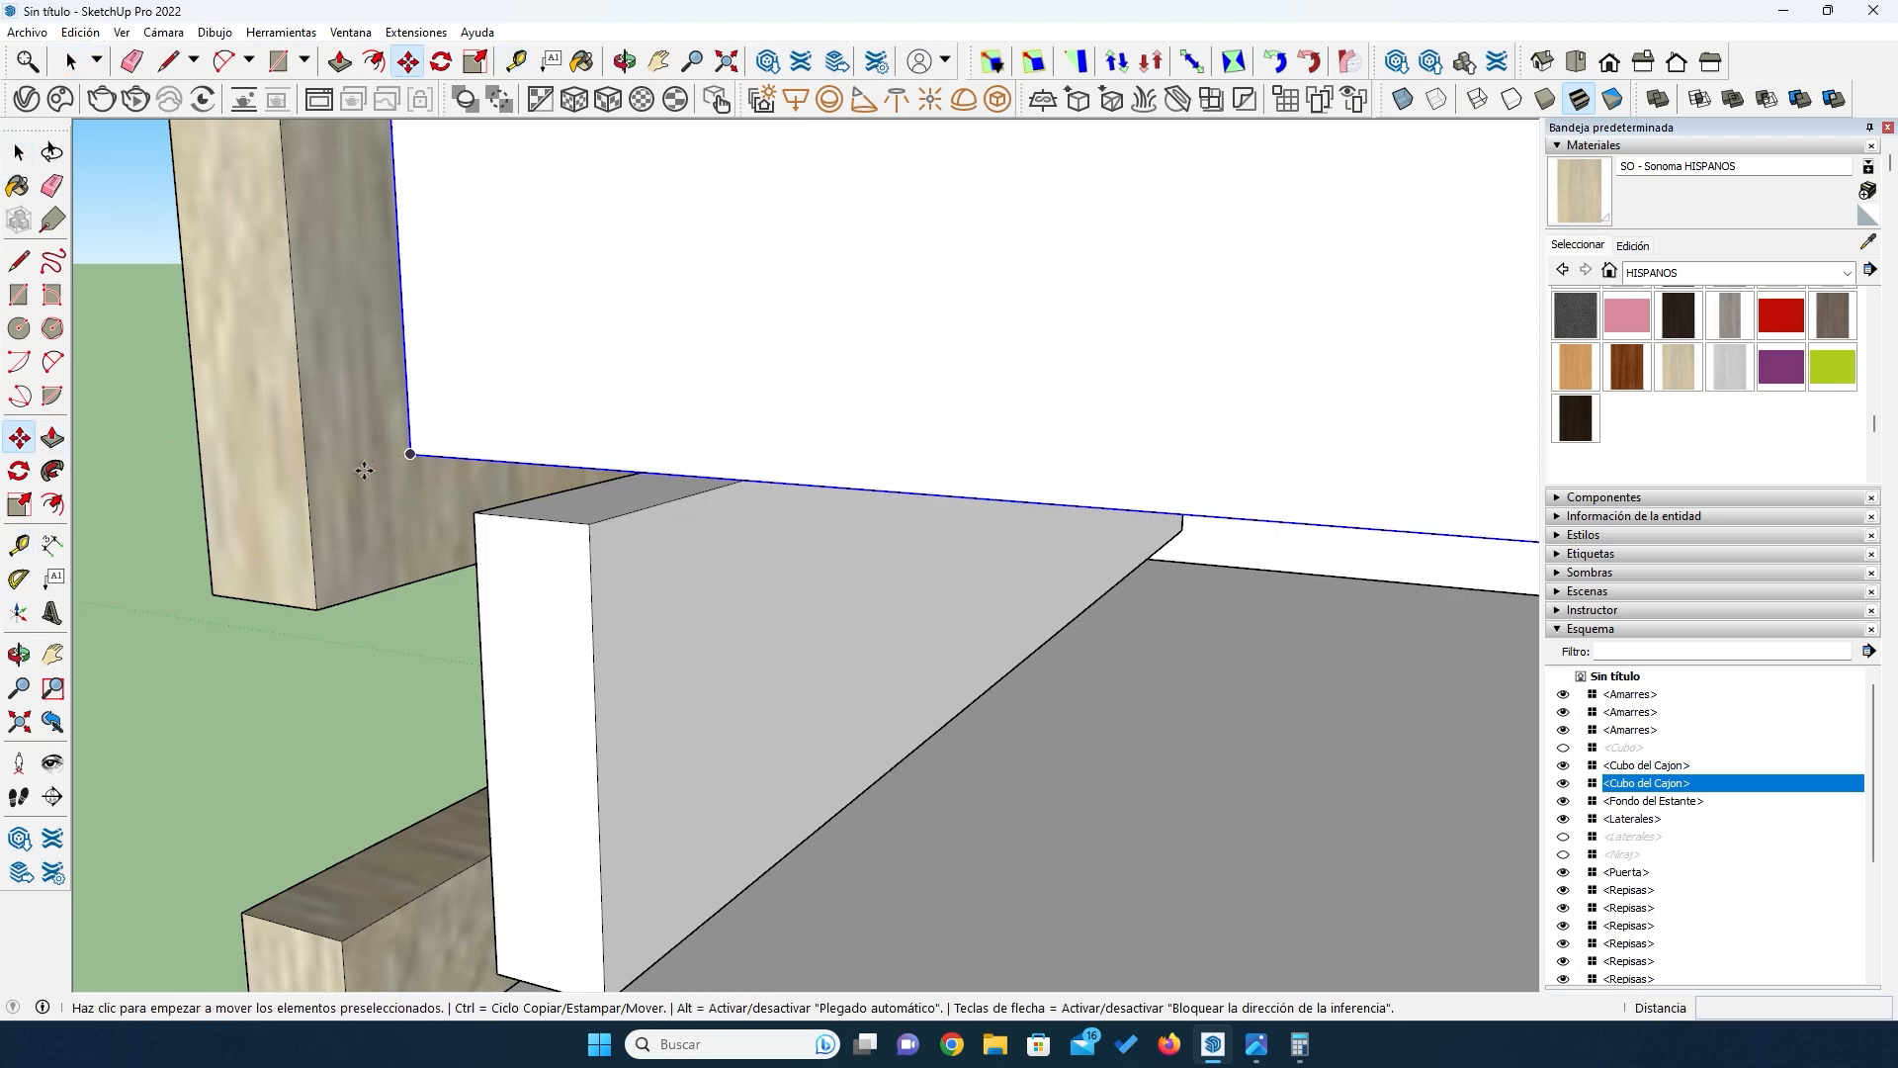
click(410, 453)
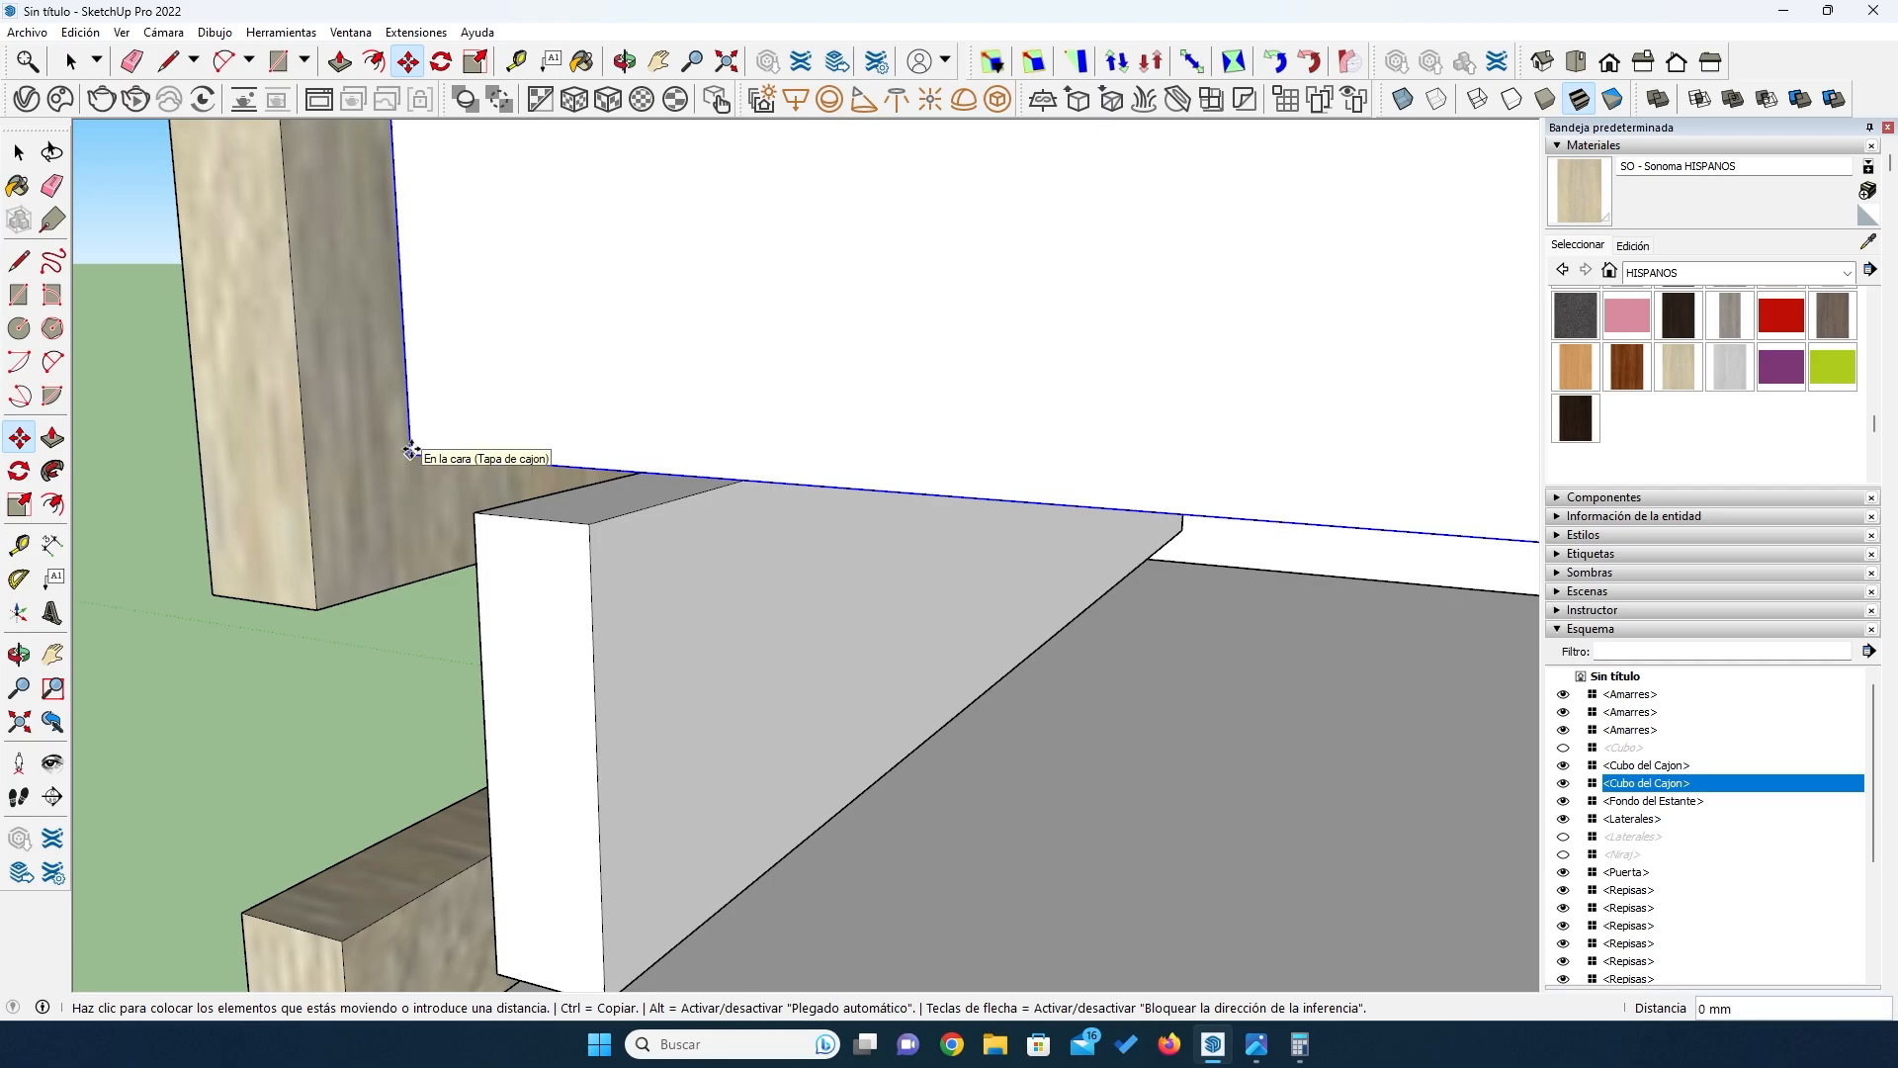
click(411, 438)
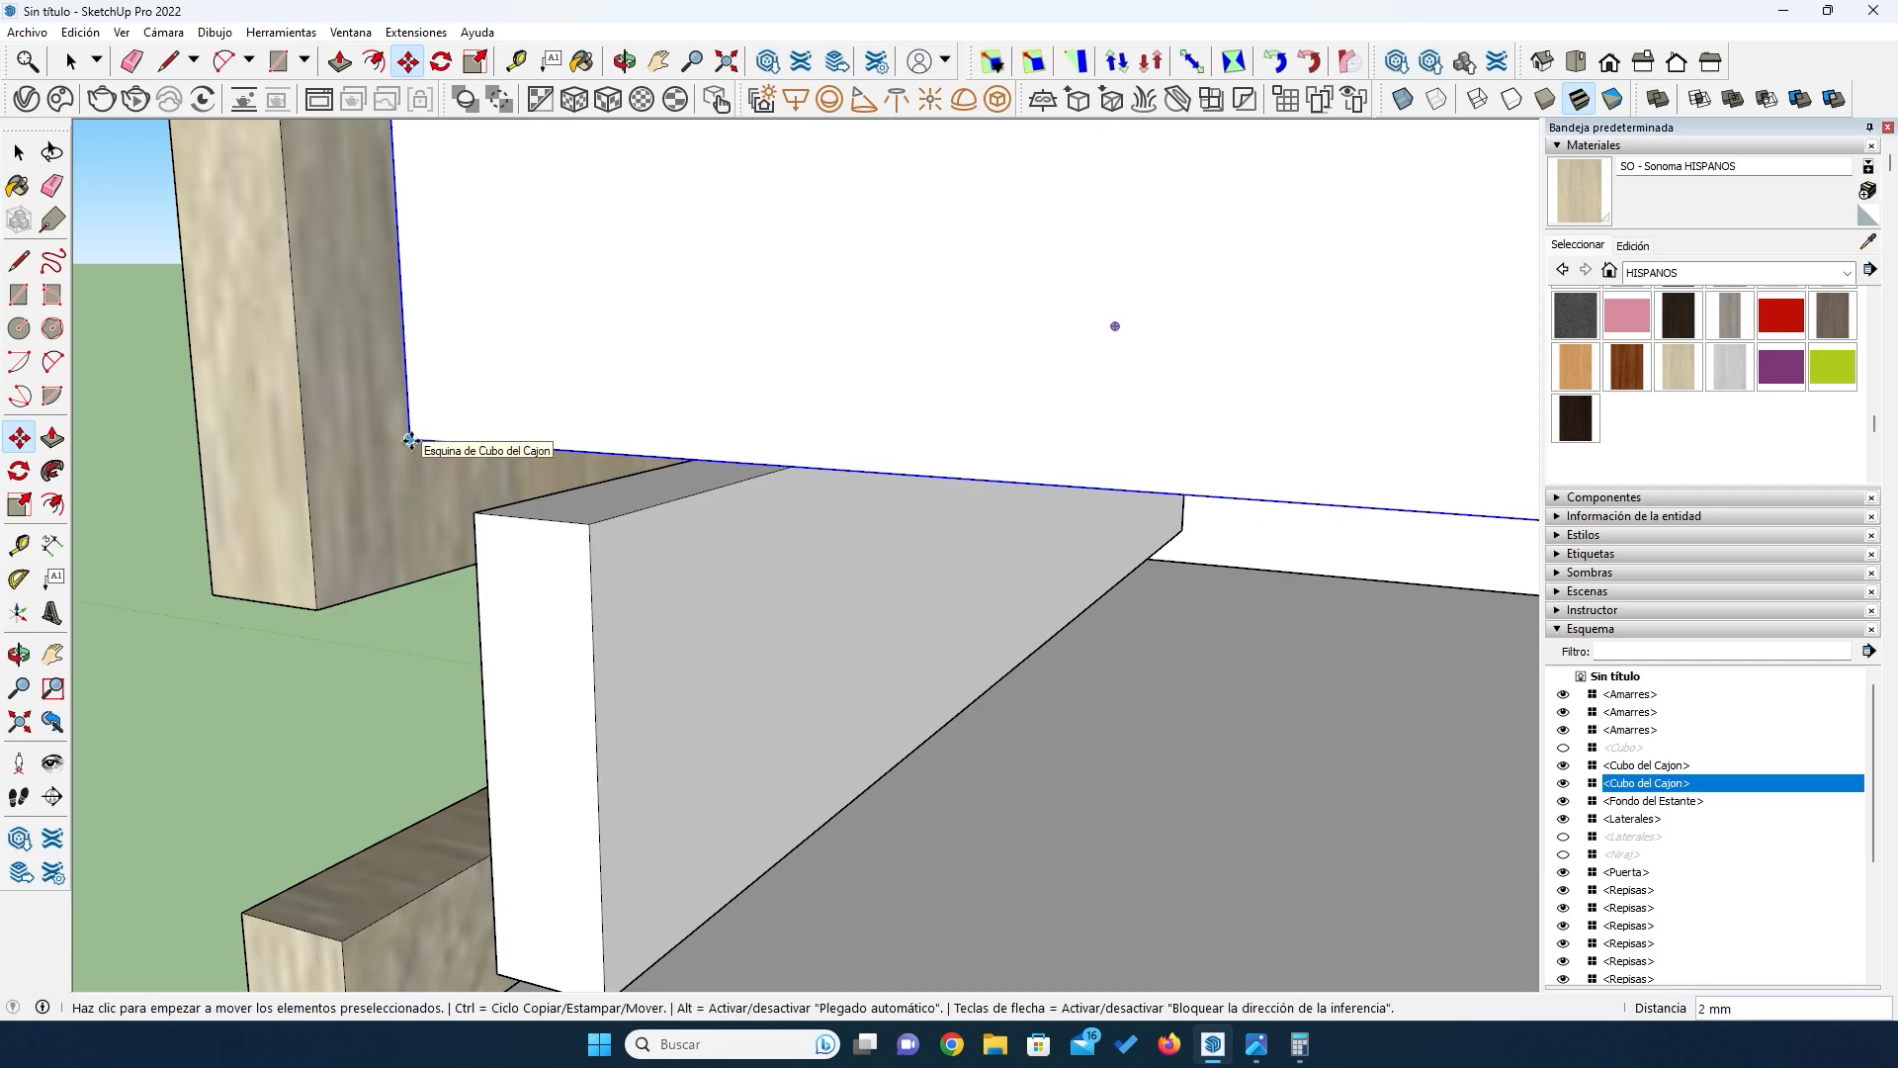
key(Return)
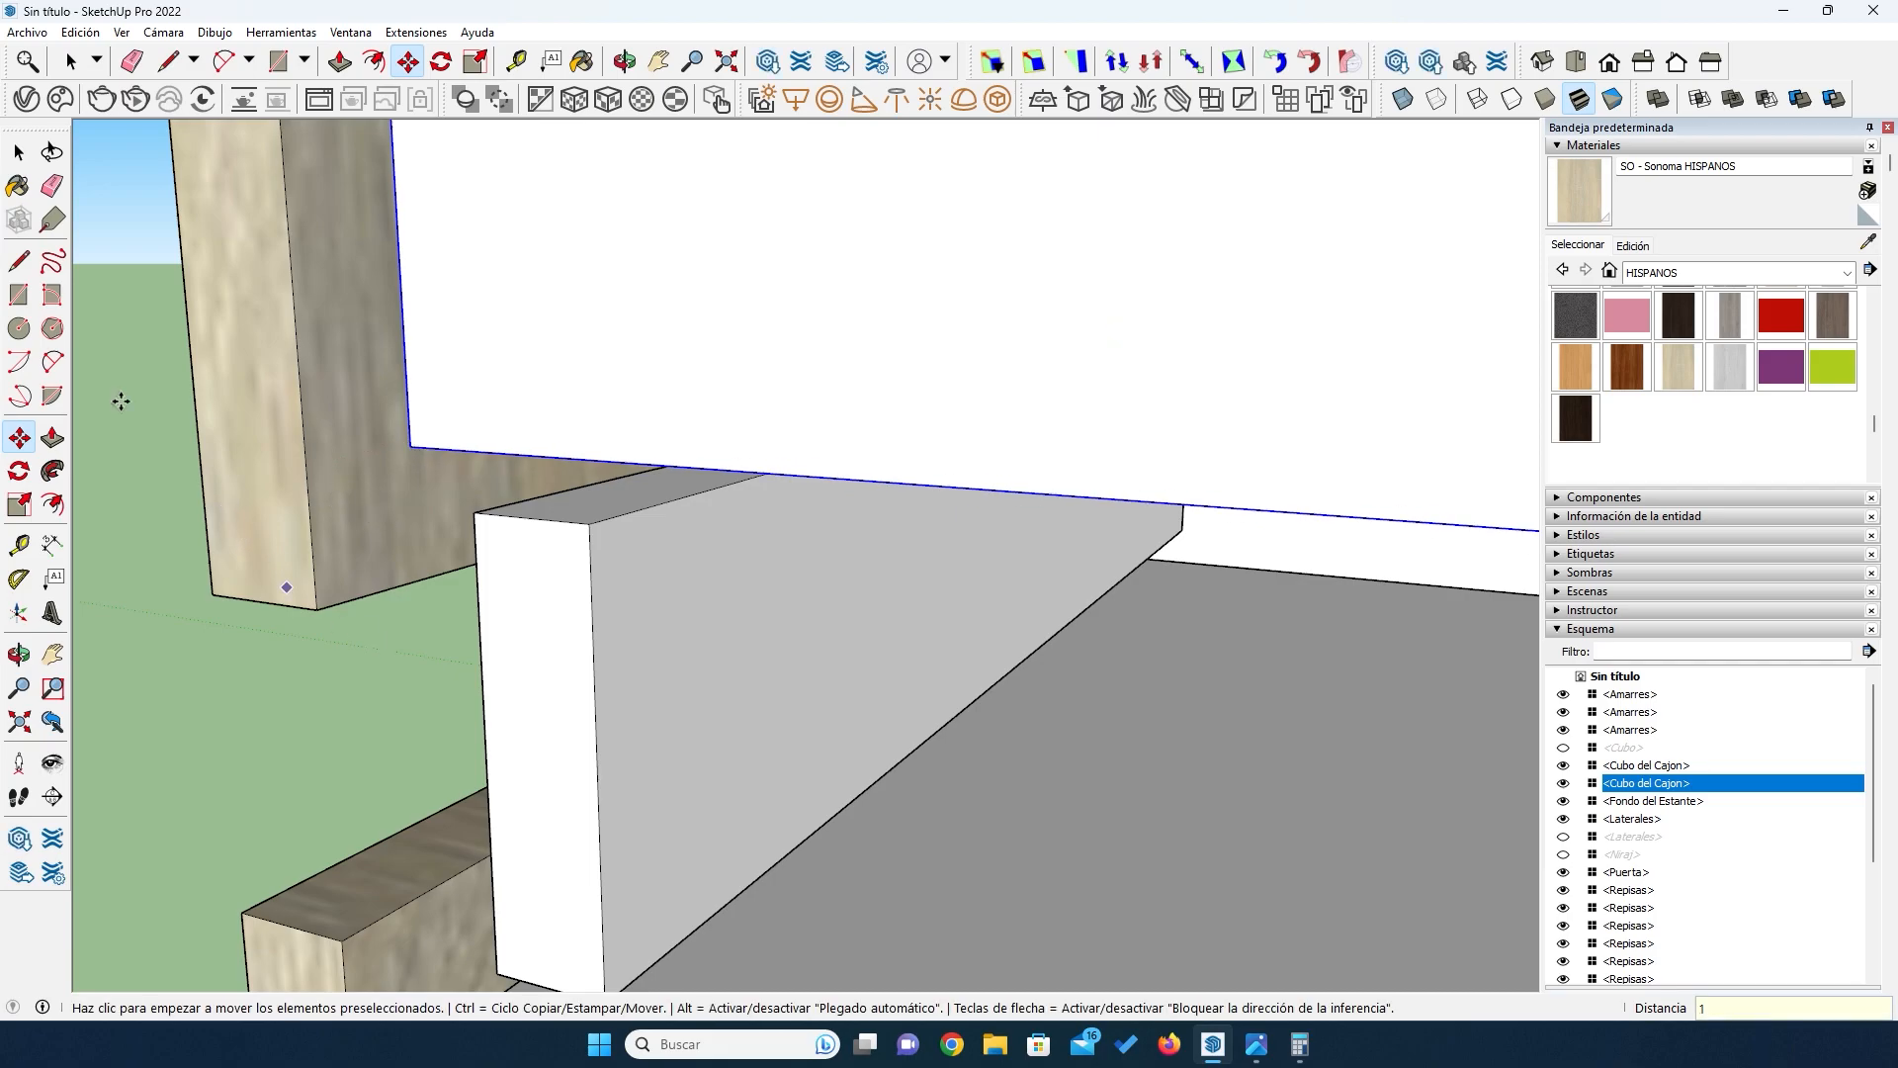
Step: Hide the Repisas shelf directly above the upper drawer block to expose the block's top face
click(18, 152)
middle_drag(277, 439, 705, 382)
scroll(599, 433, down, 7)
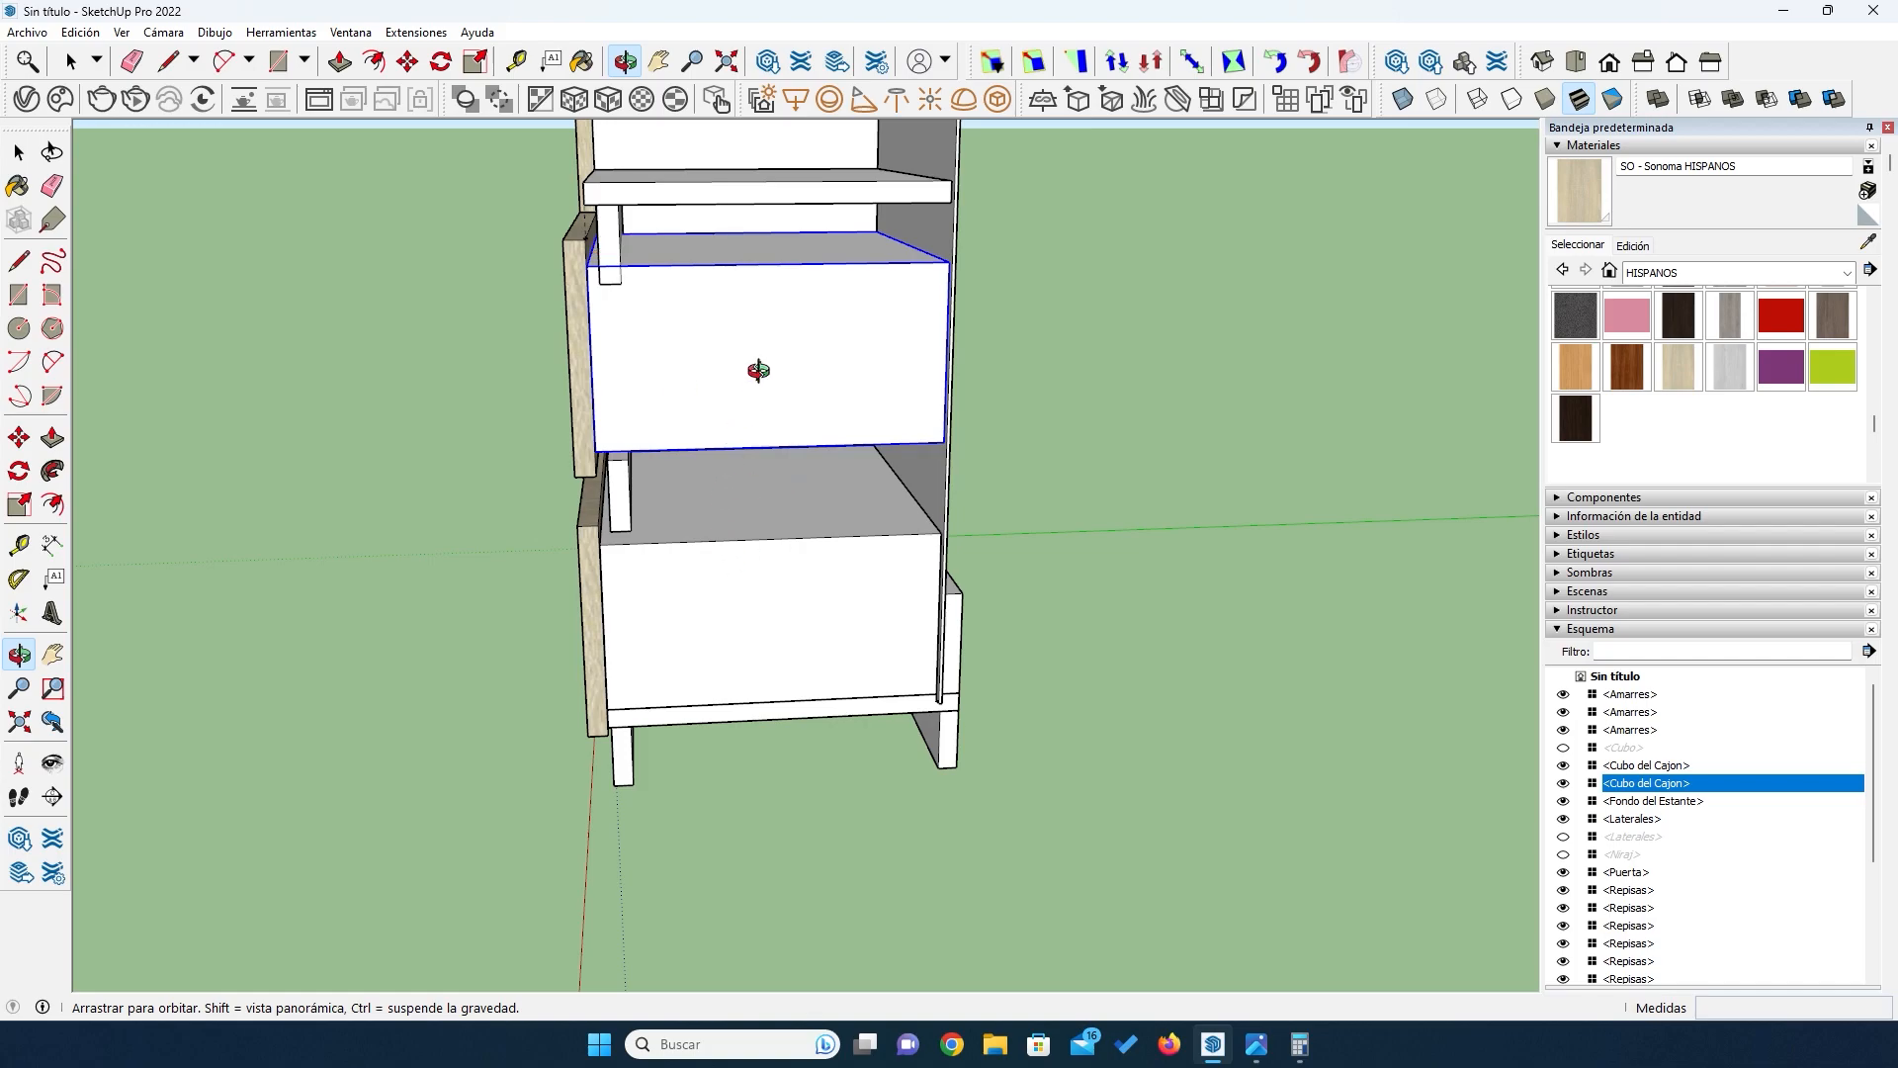
scroll(653, 310, up, 3)
scroll(654, 305, down, 4)
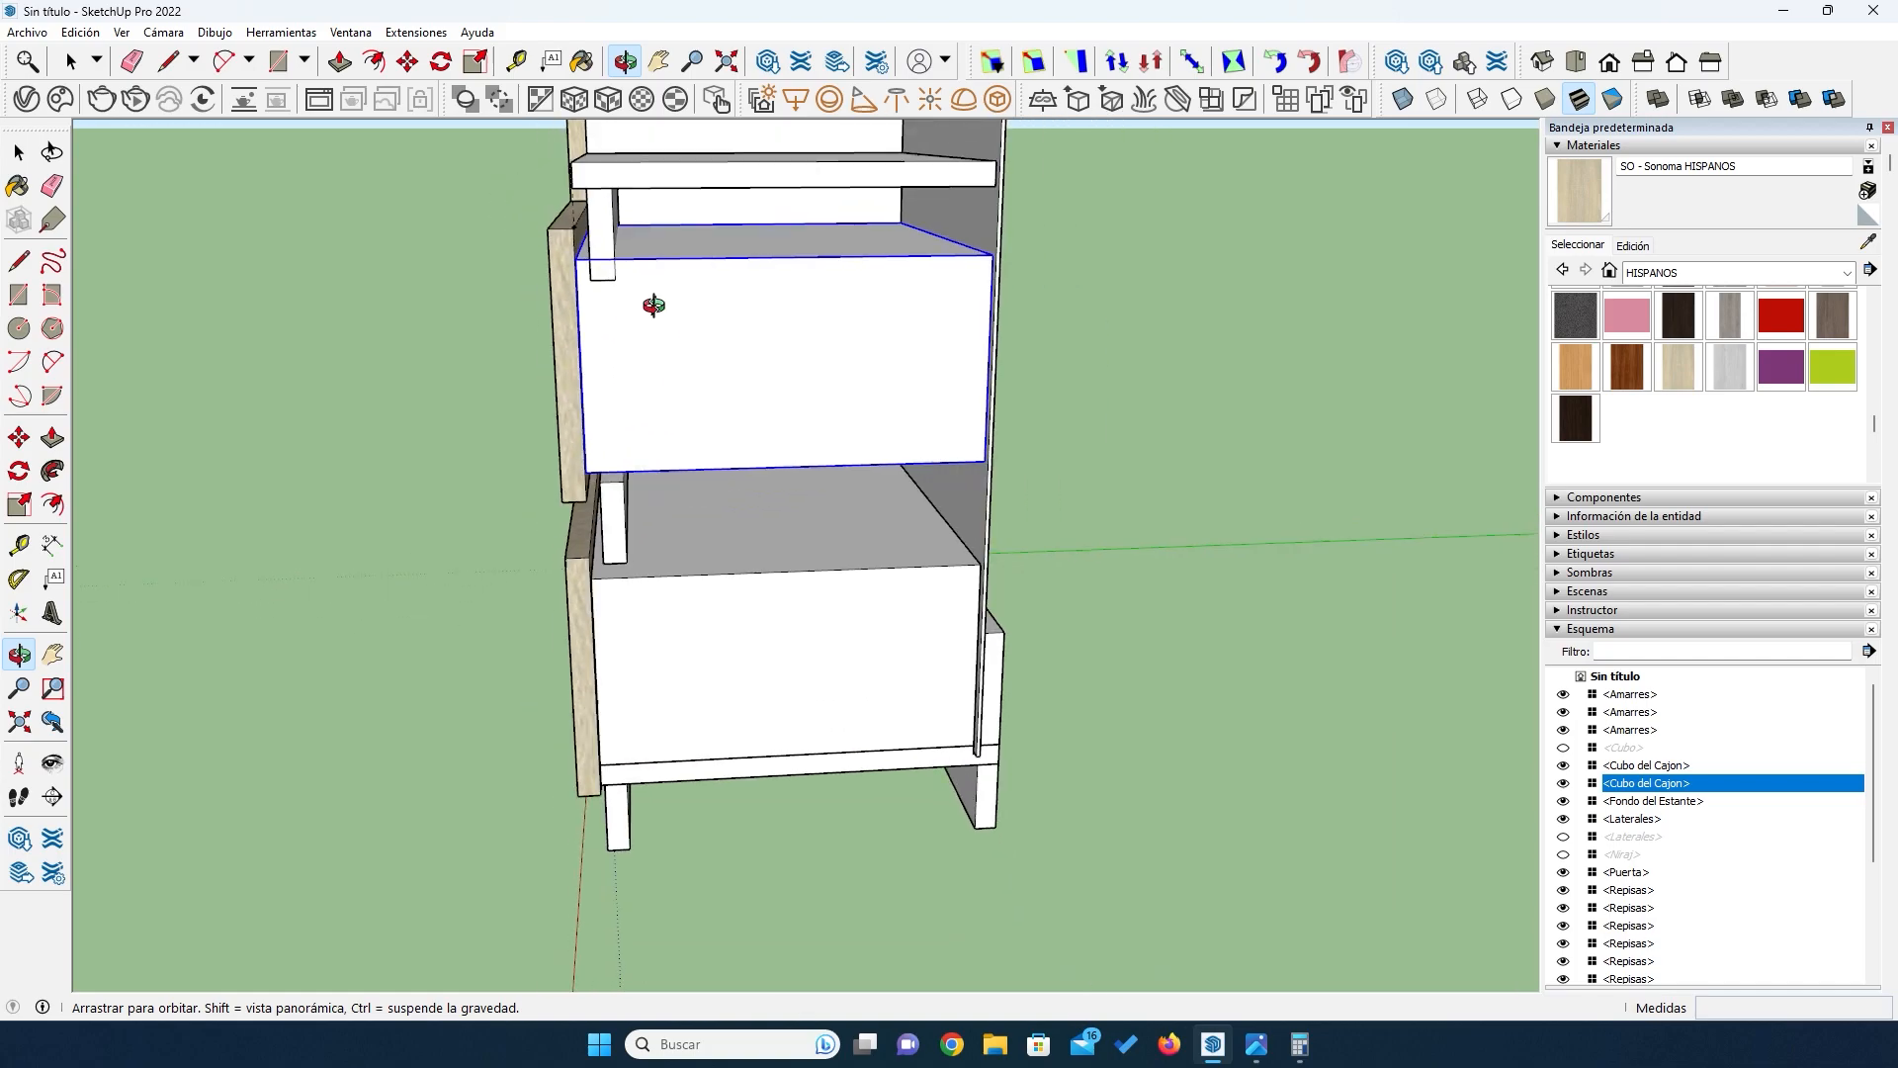
drag(669, 392, 667, 301)
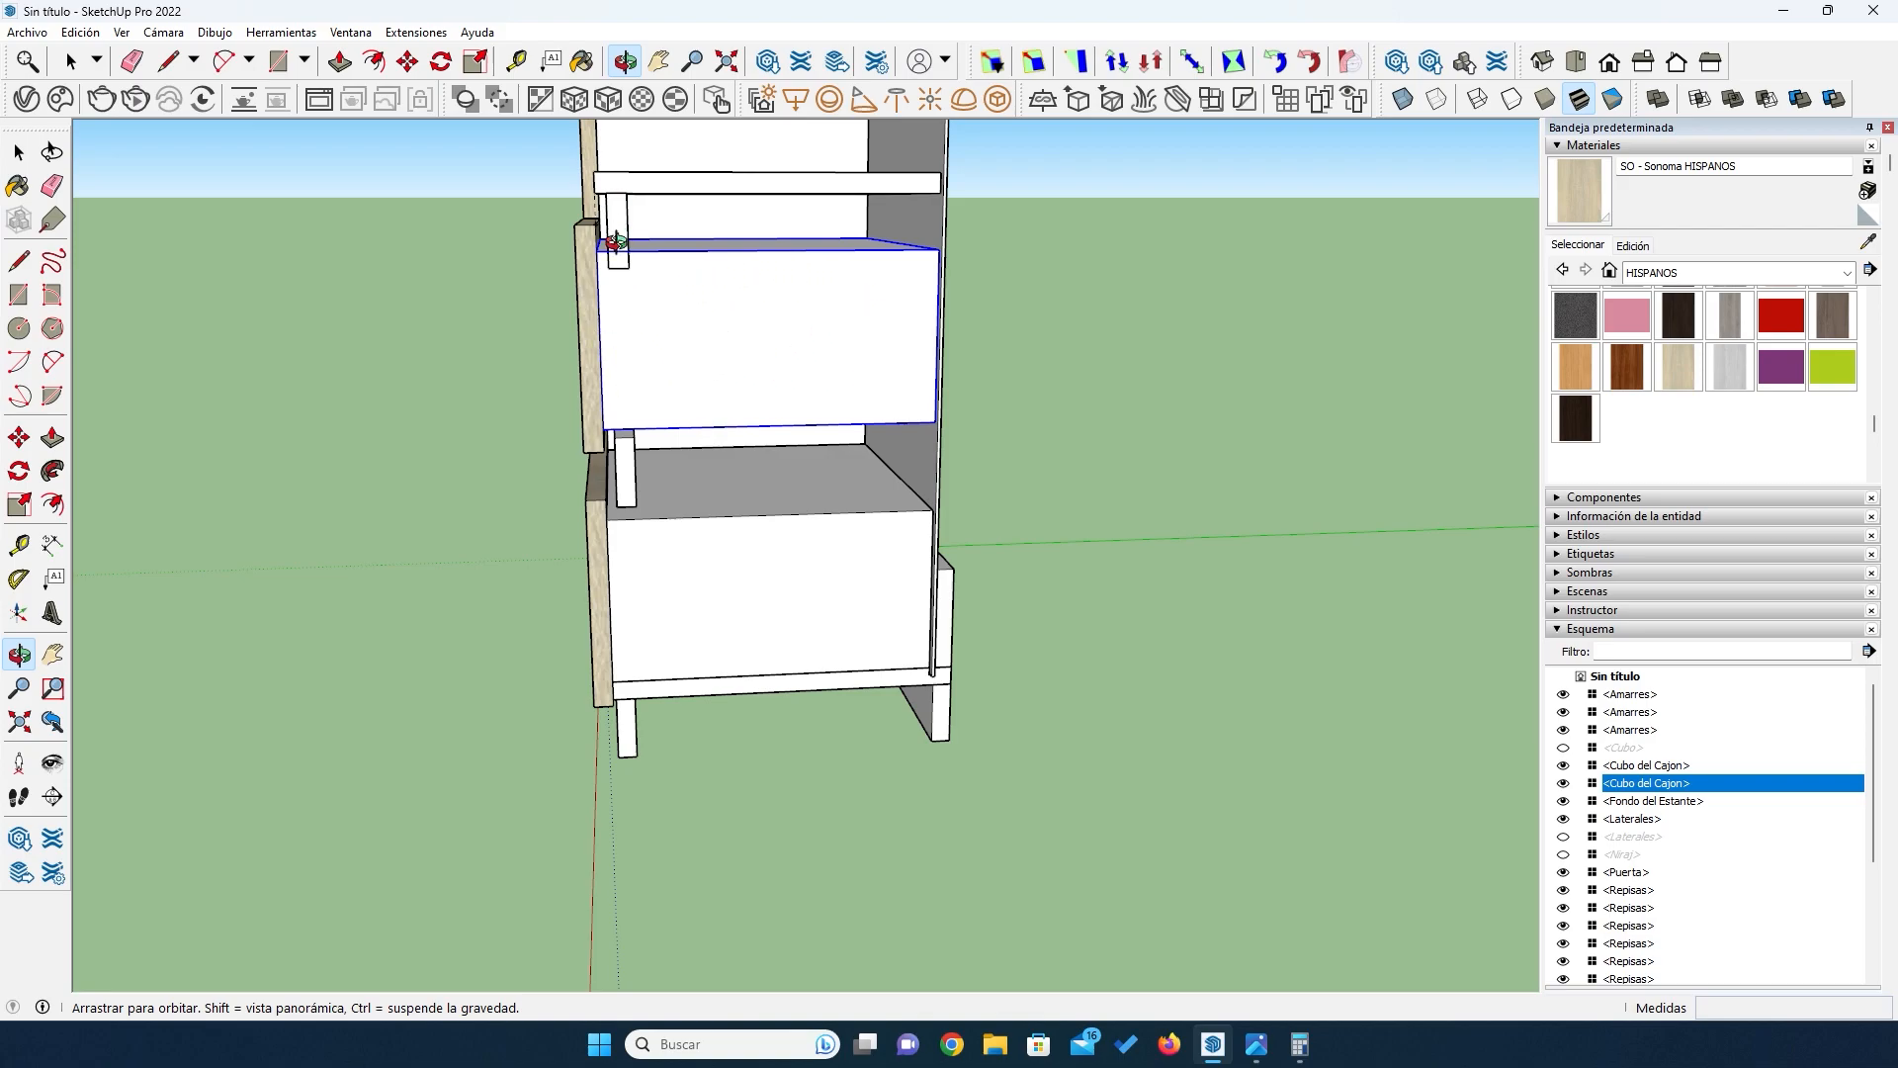
drag(647, 311, 667, 385)
click(19, 151)
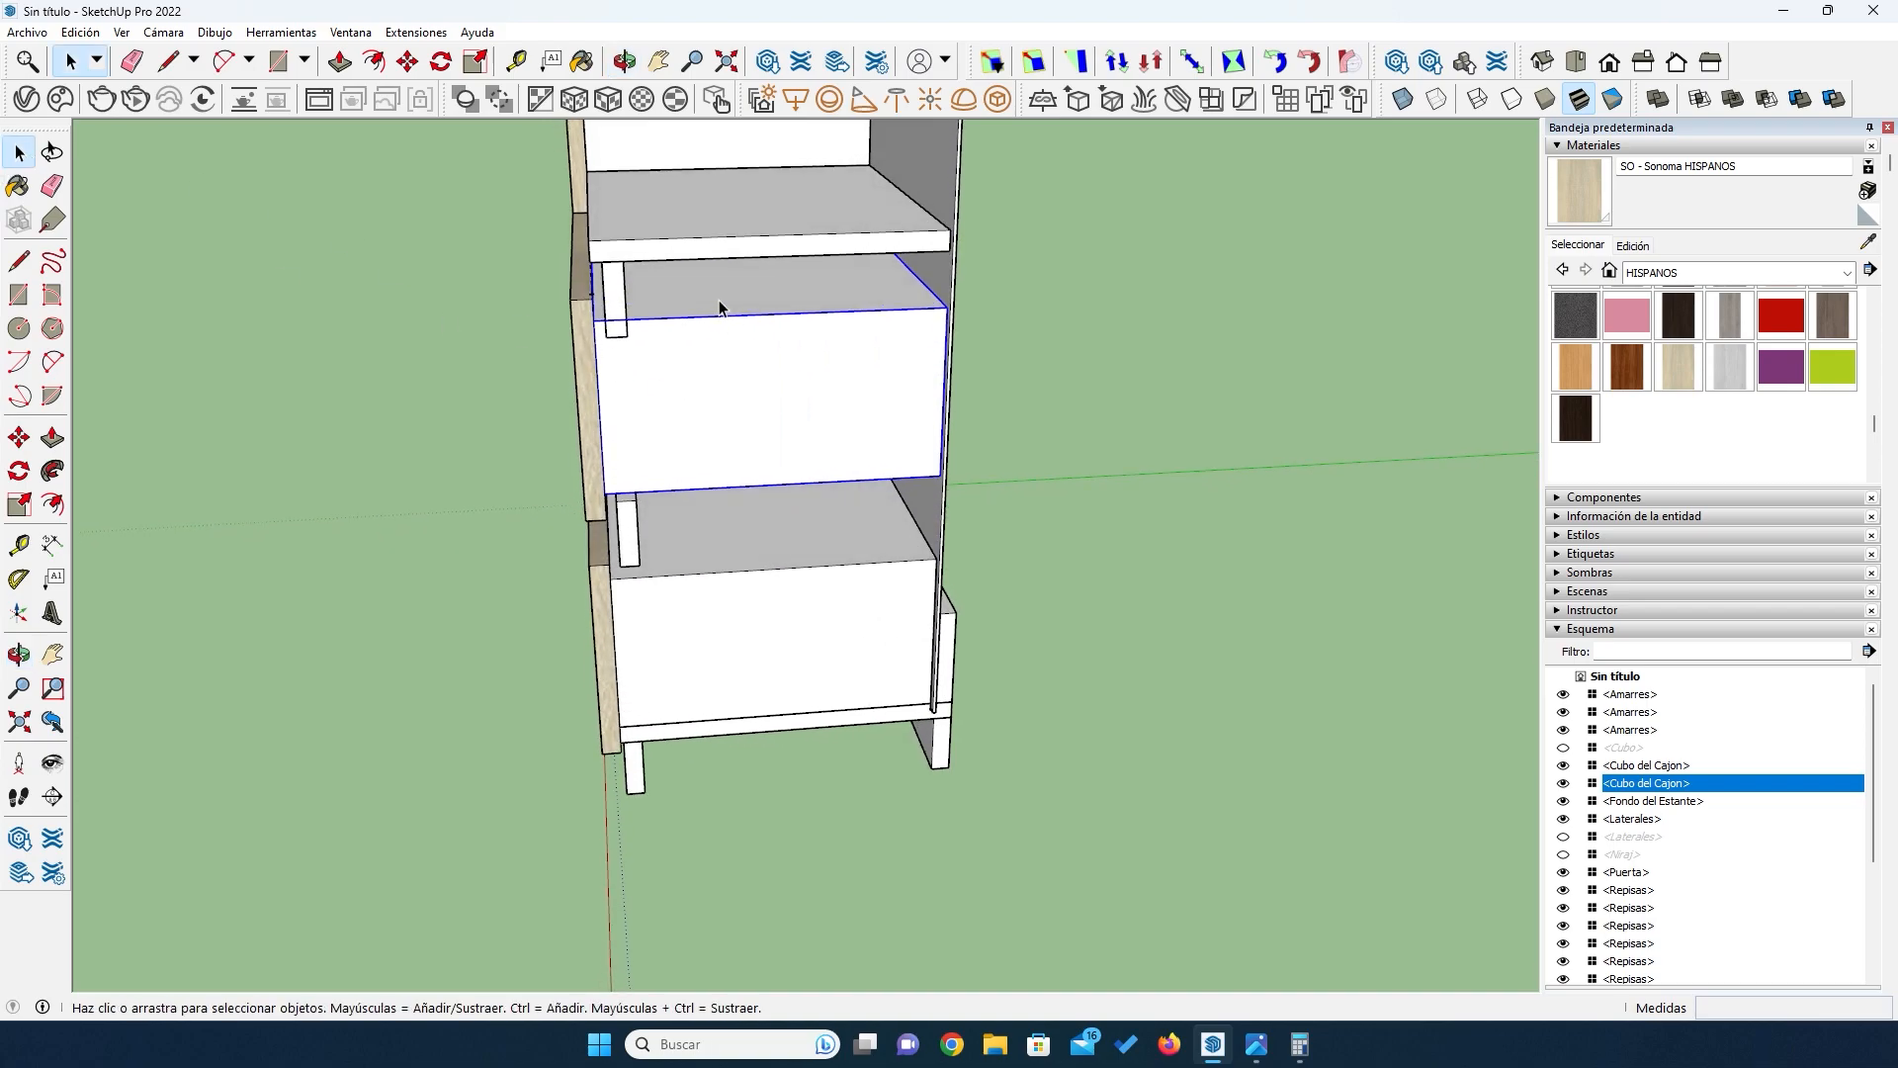
click(738, 204)
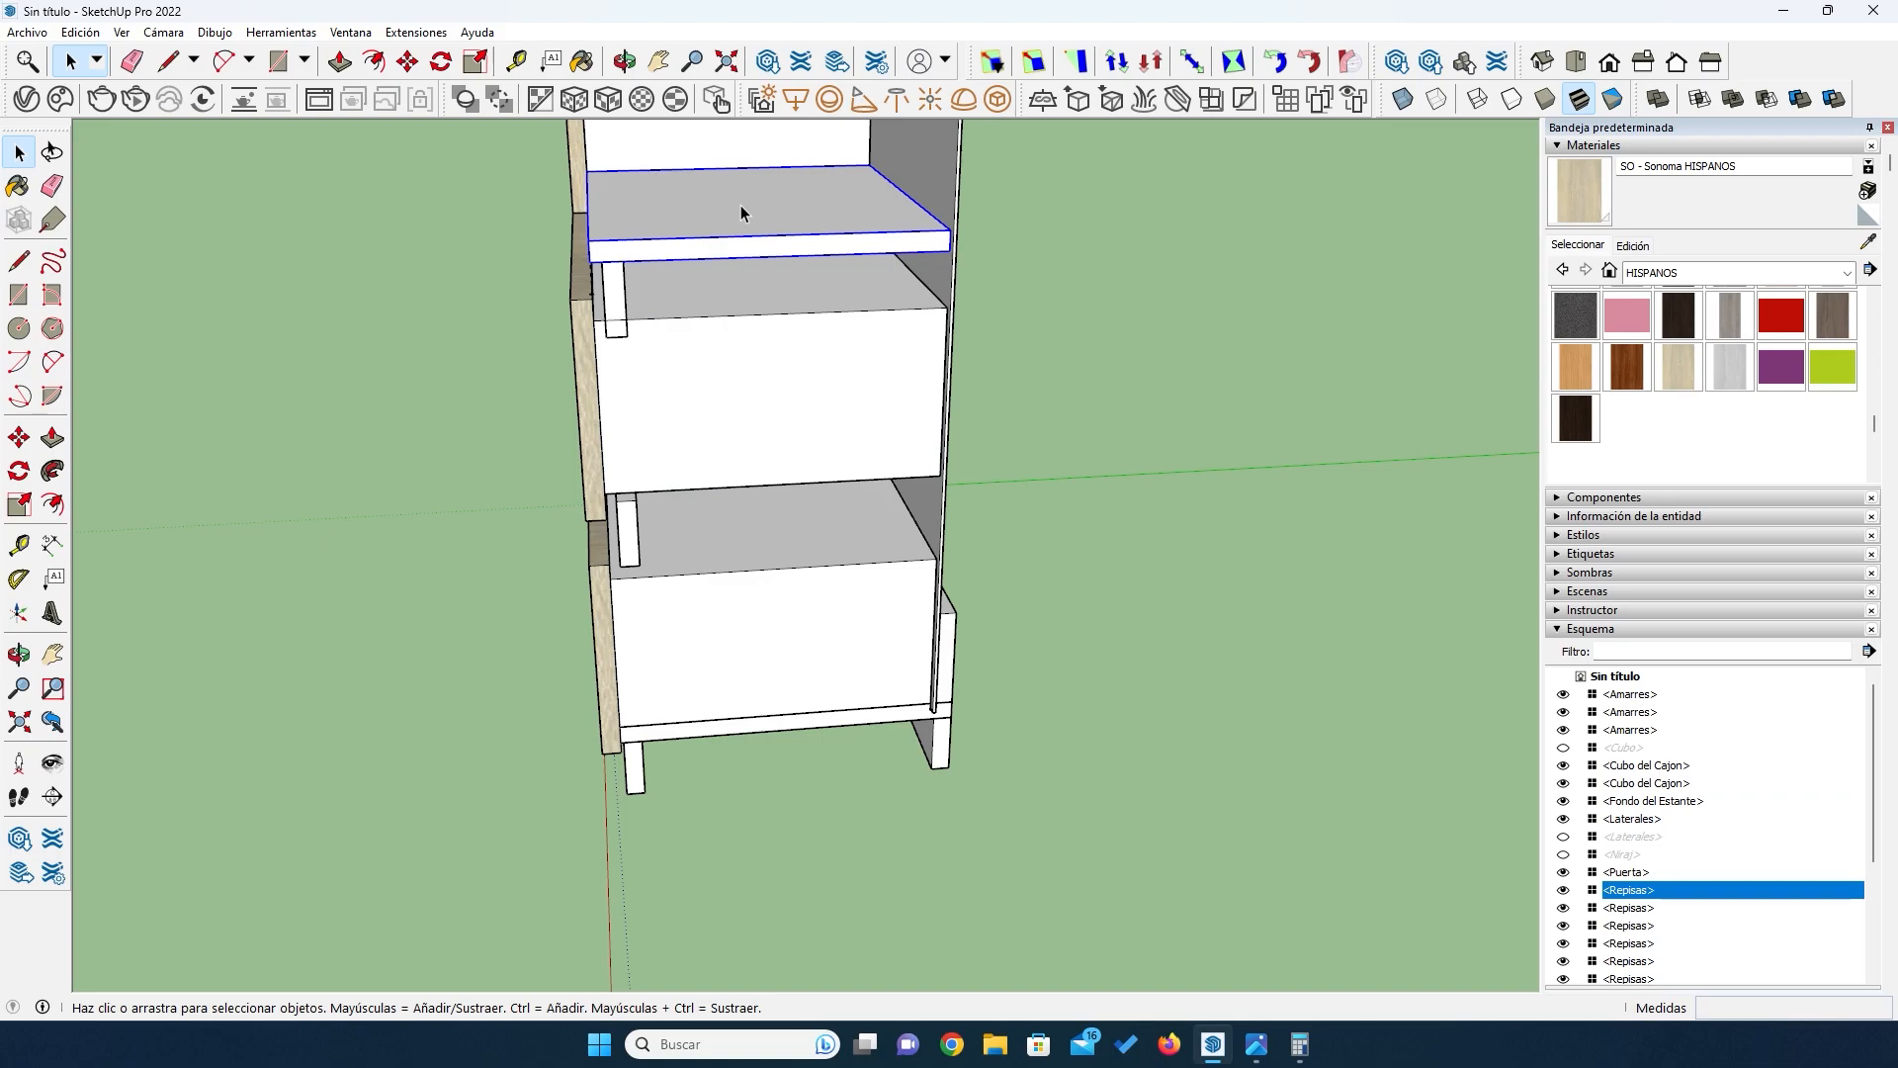
click(1562, 890)
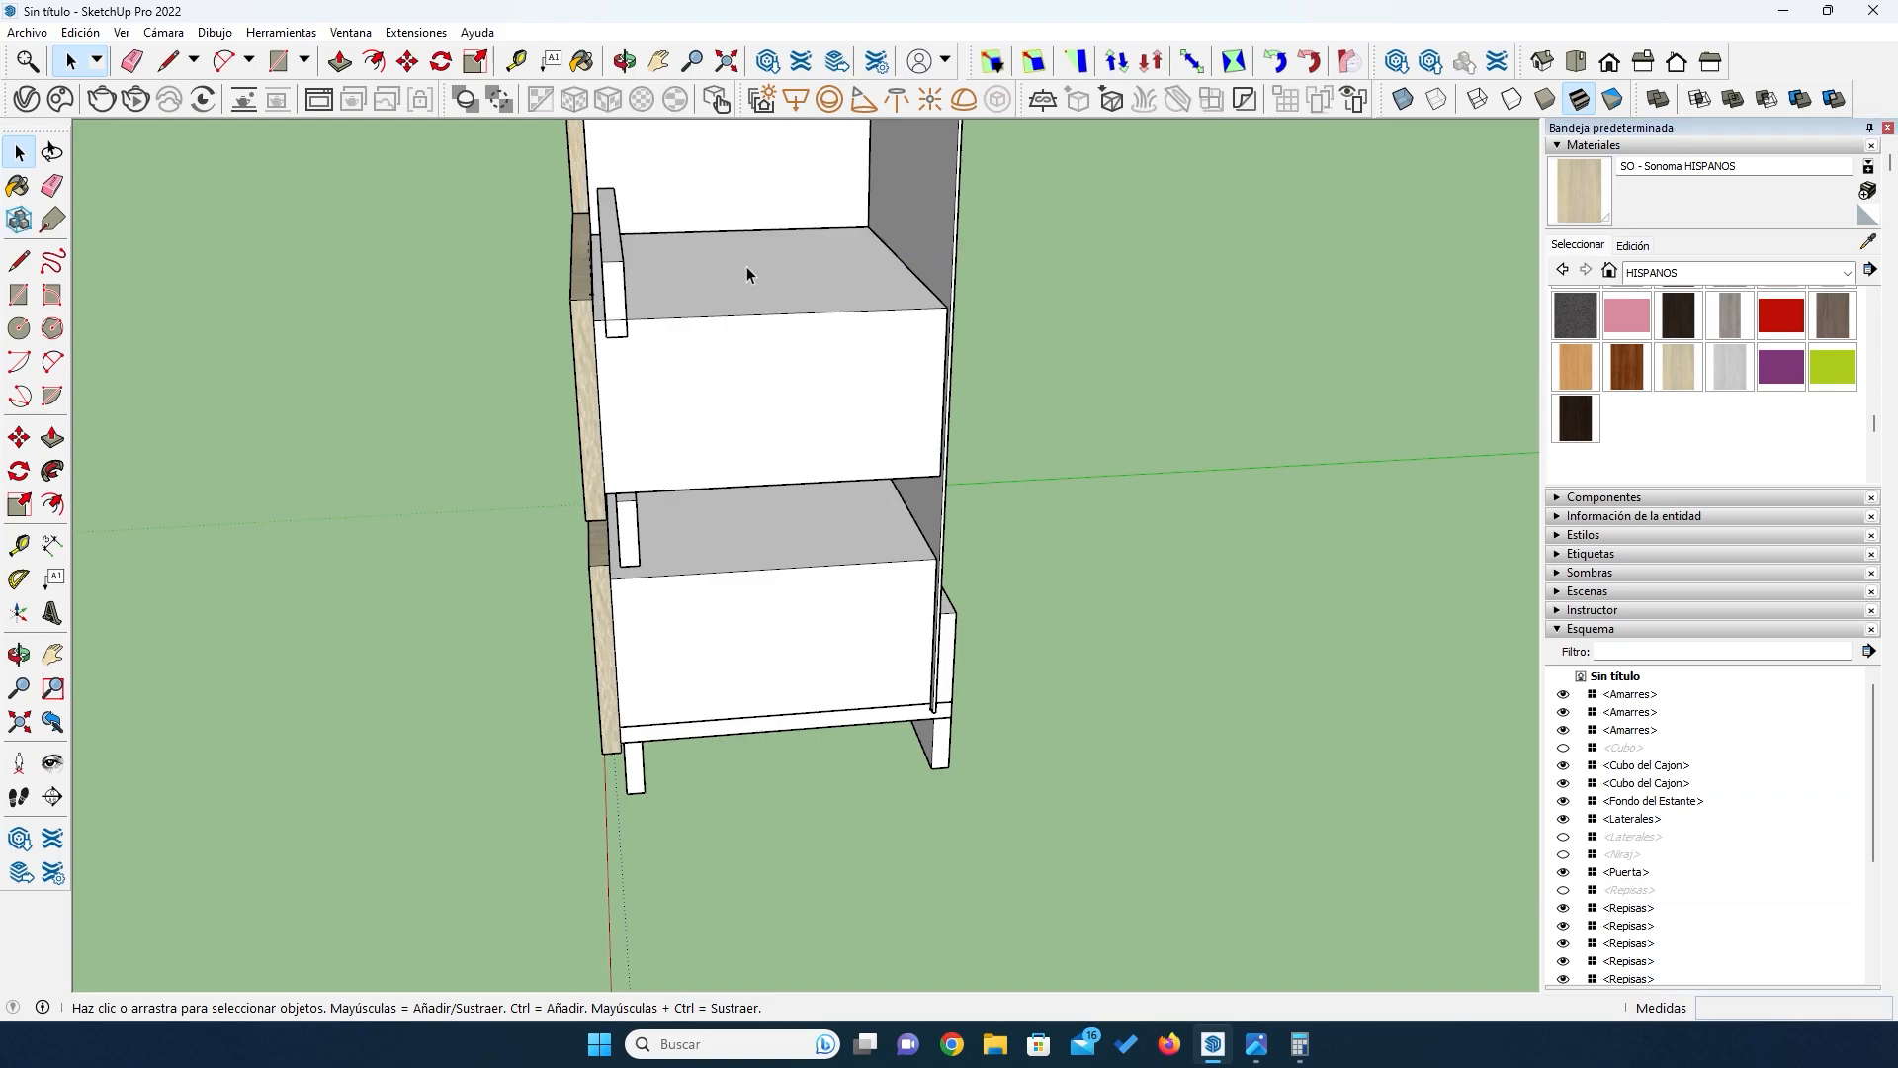
click(809, 269)
click(1034, 65)
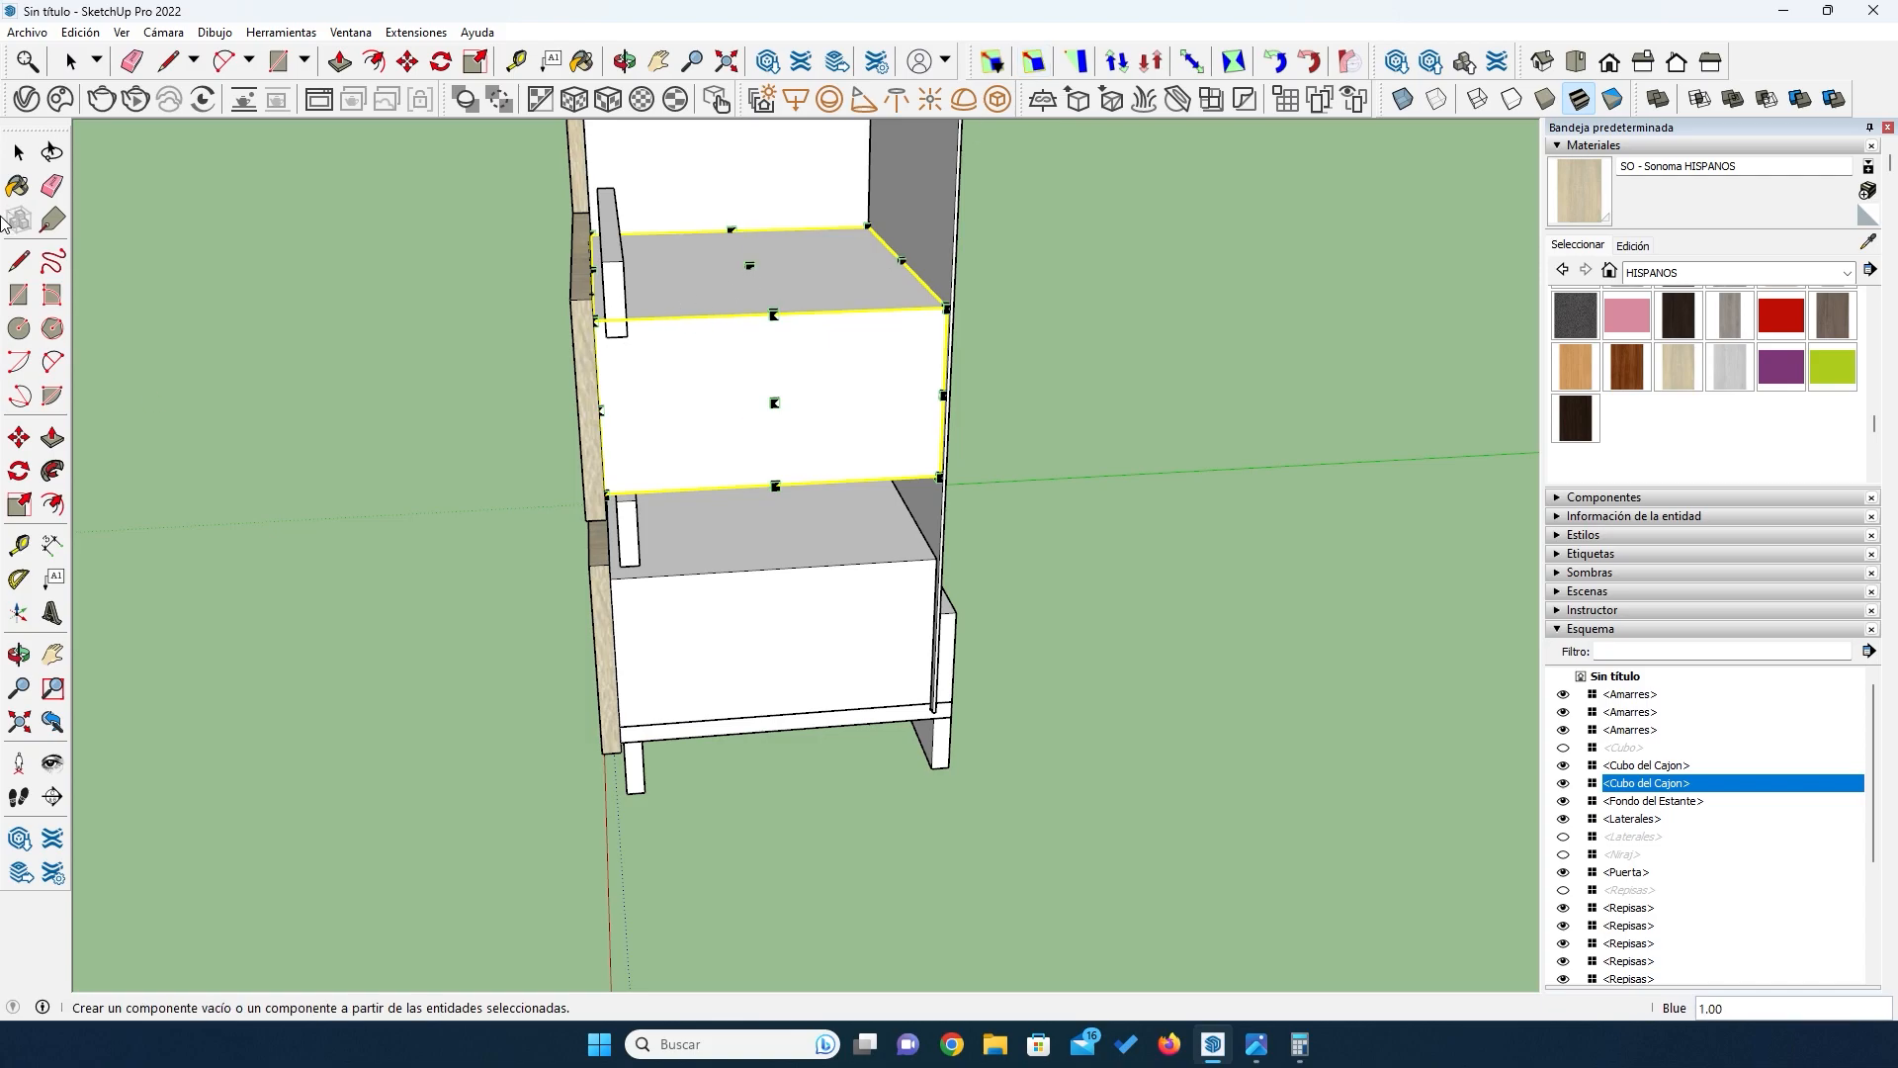
click(17, 153)
click(277, 348)
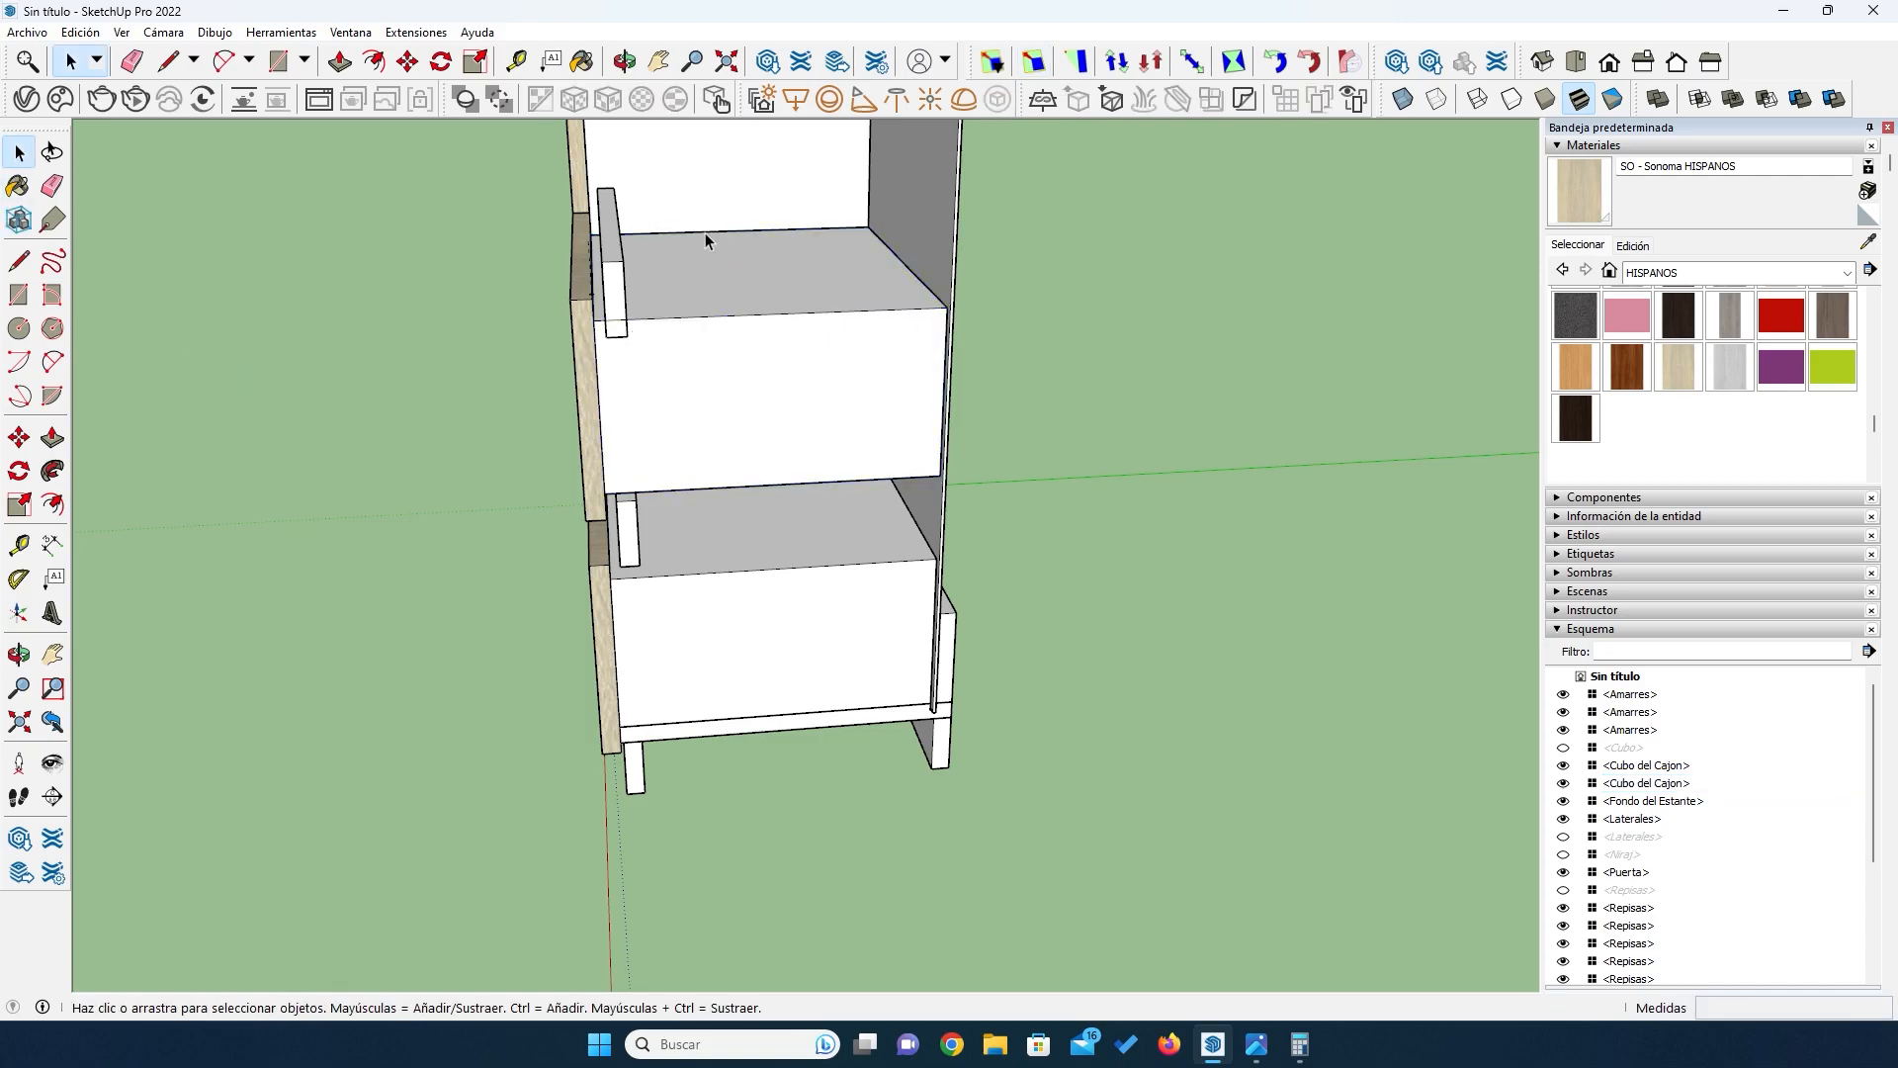
Step: Reduce the height of the Cubo del Cajon component by 20 mm from its top face with box scaling
double_click(732, 280)
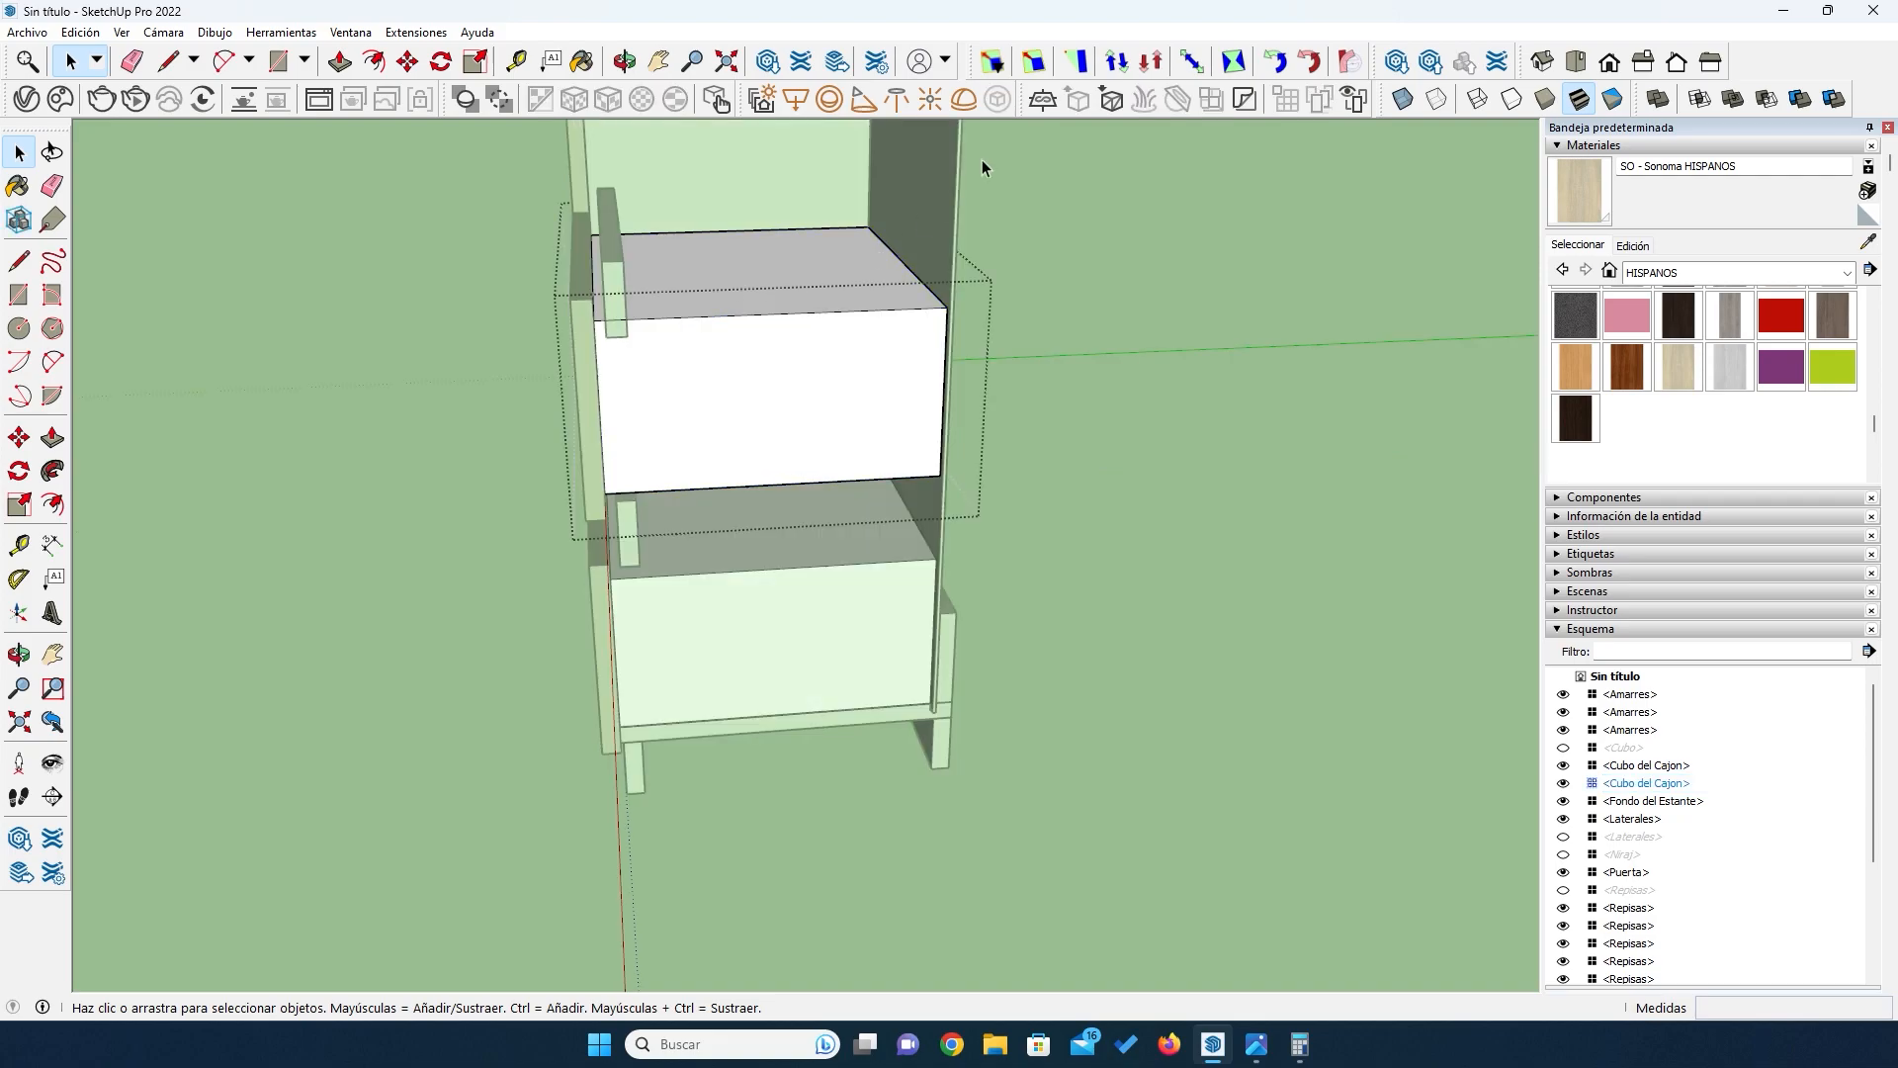
click(1034, 66)
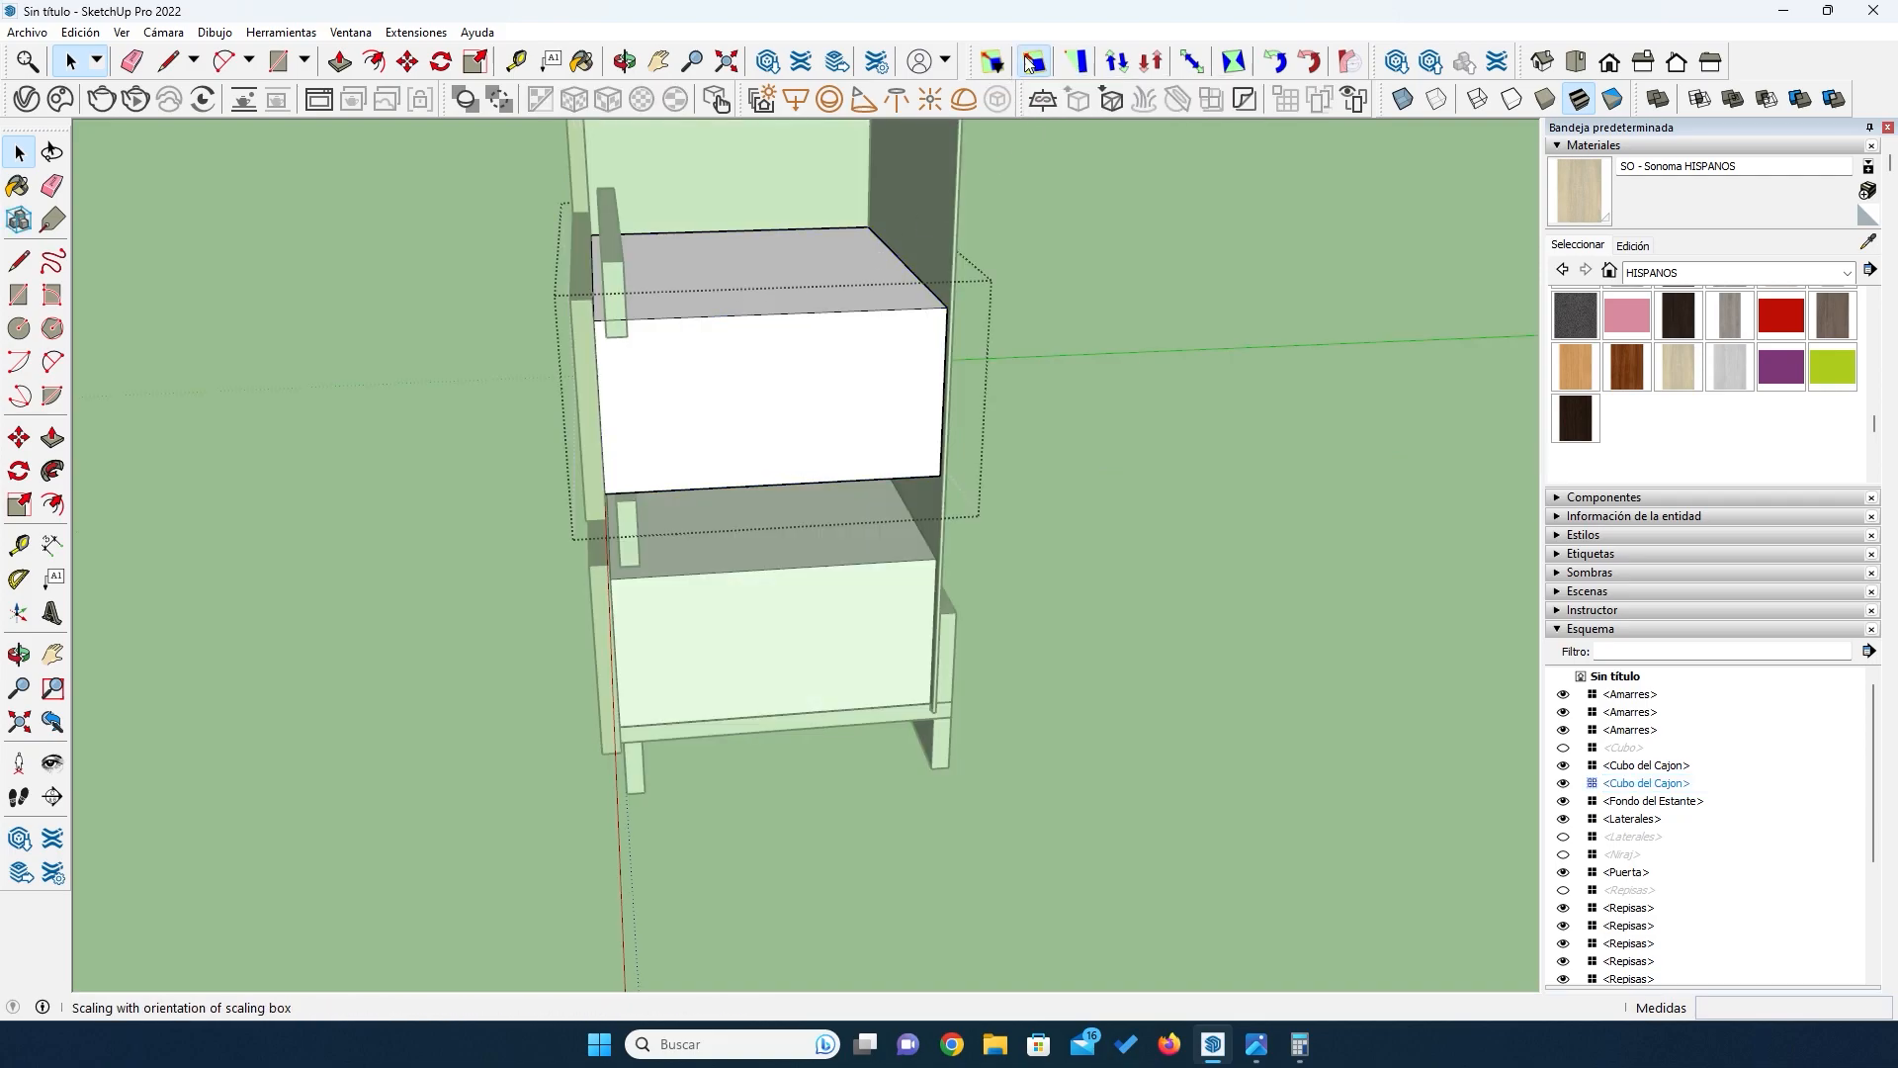
click(727, 280)
click(749, 265)
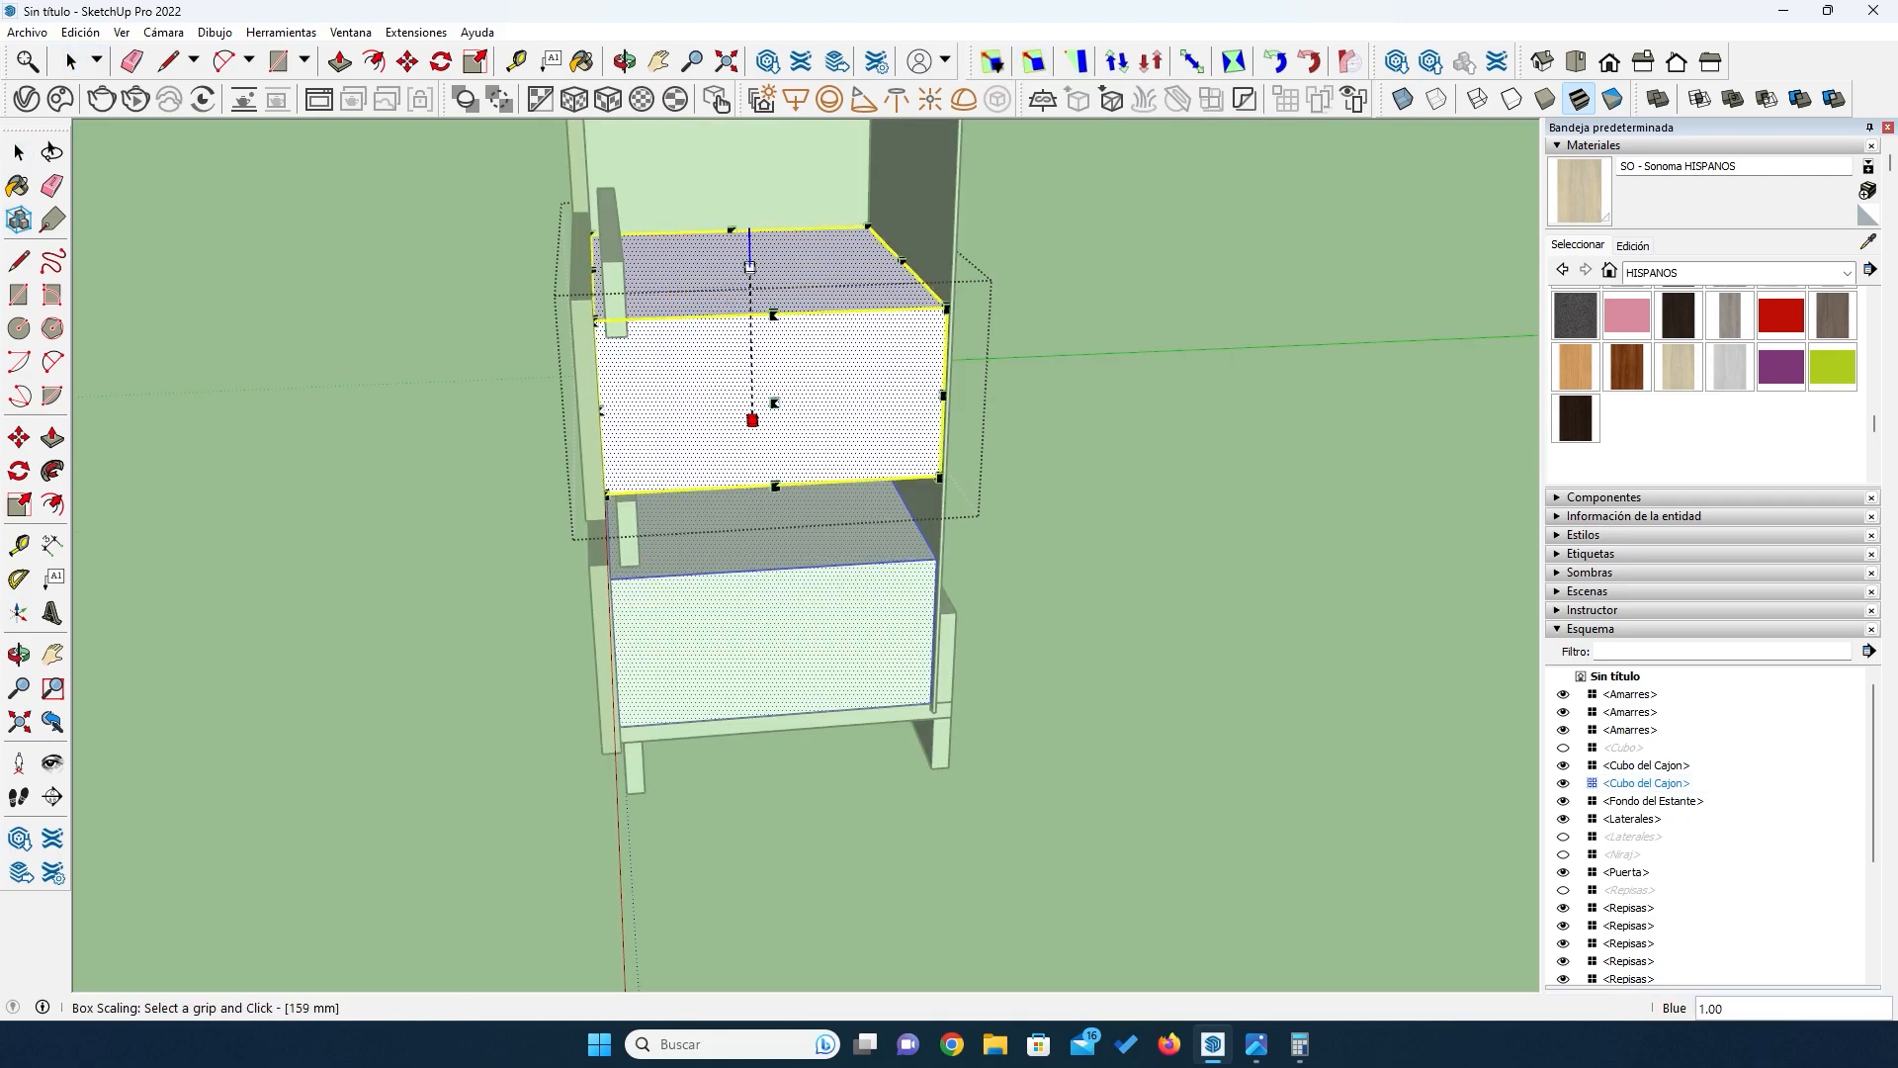
click(749, 267)
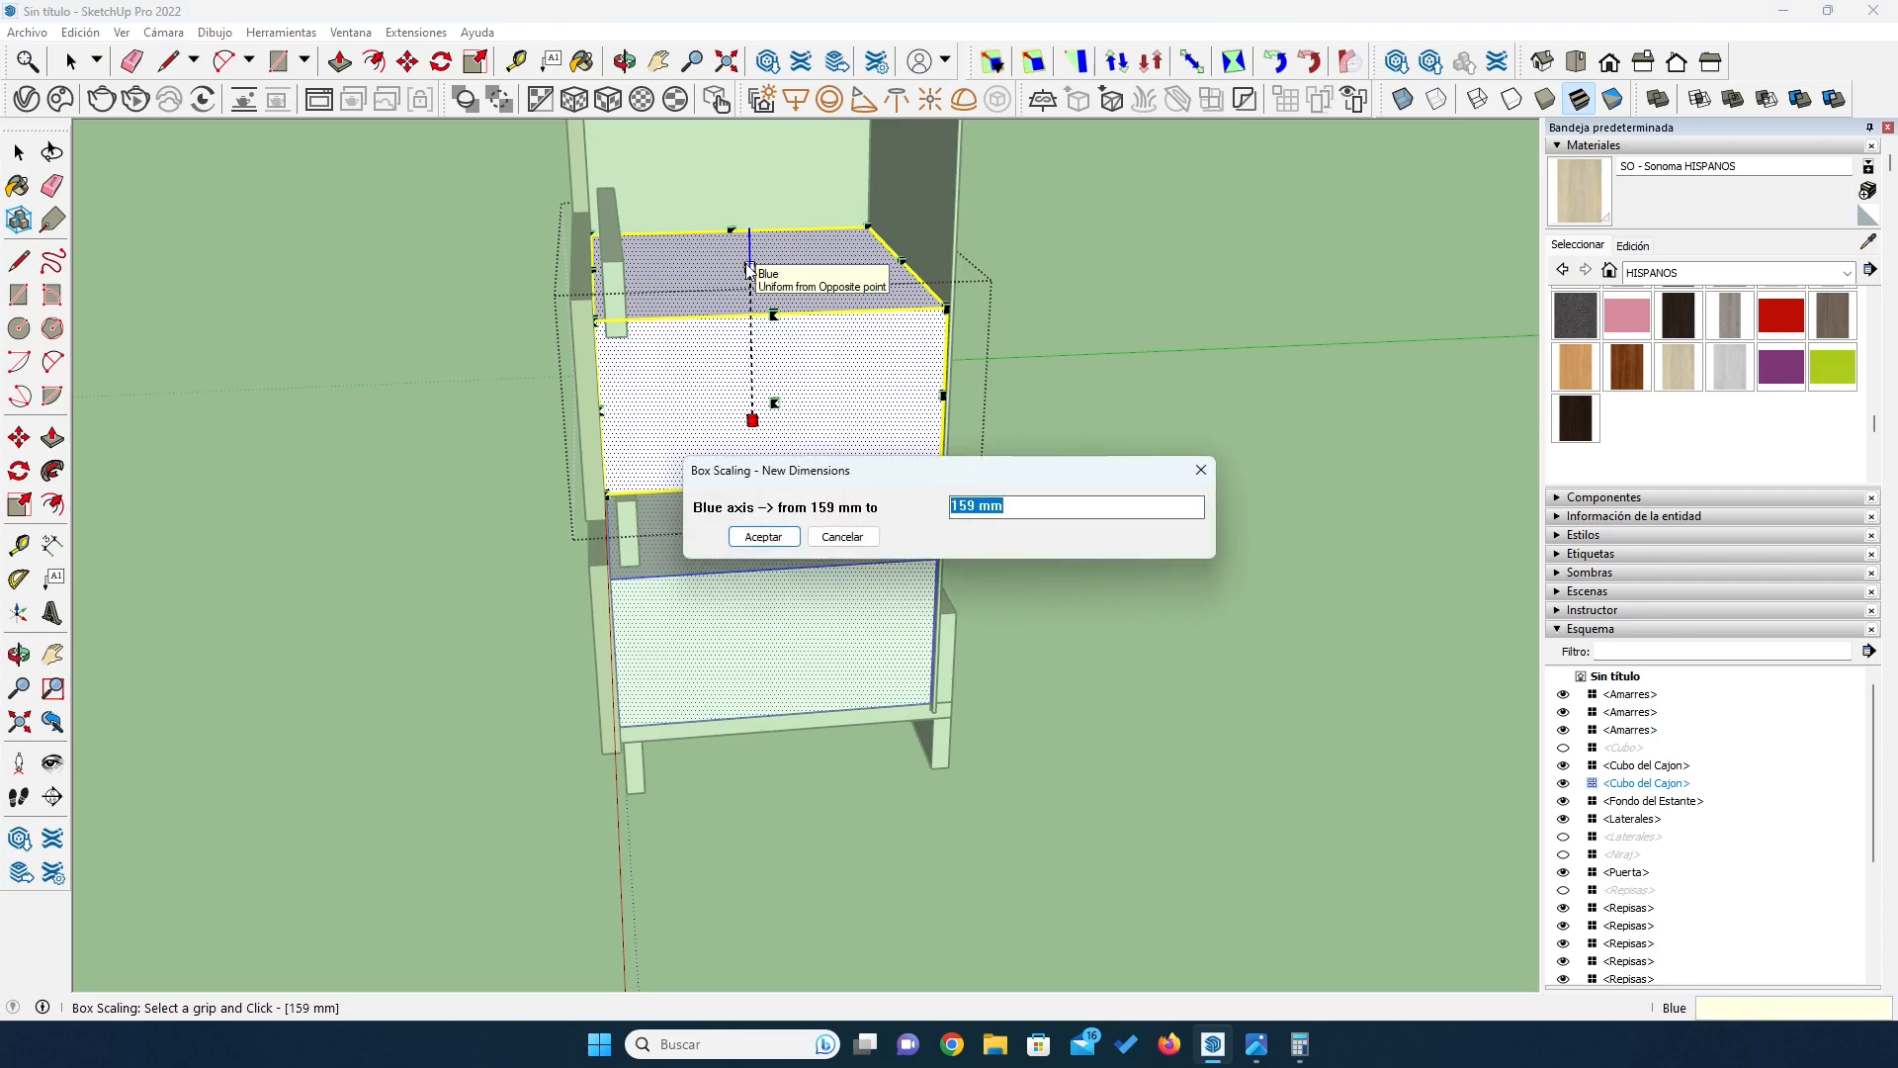
key(Right)
text(-20)
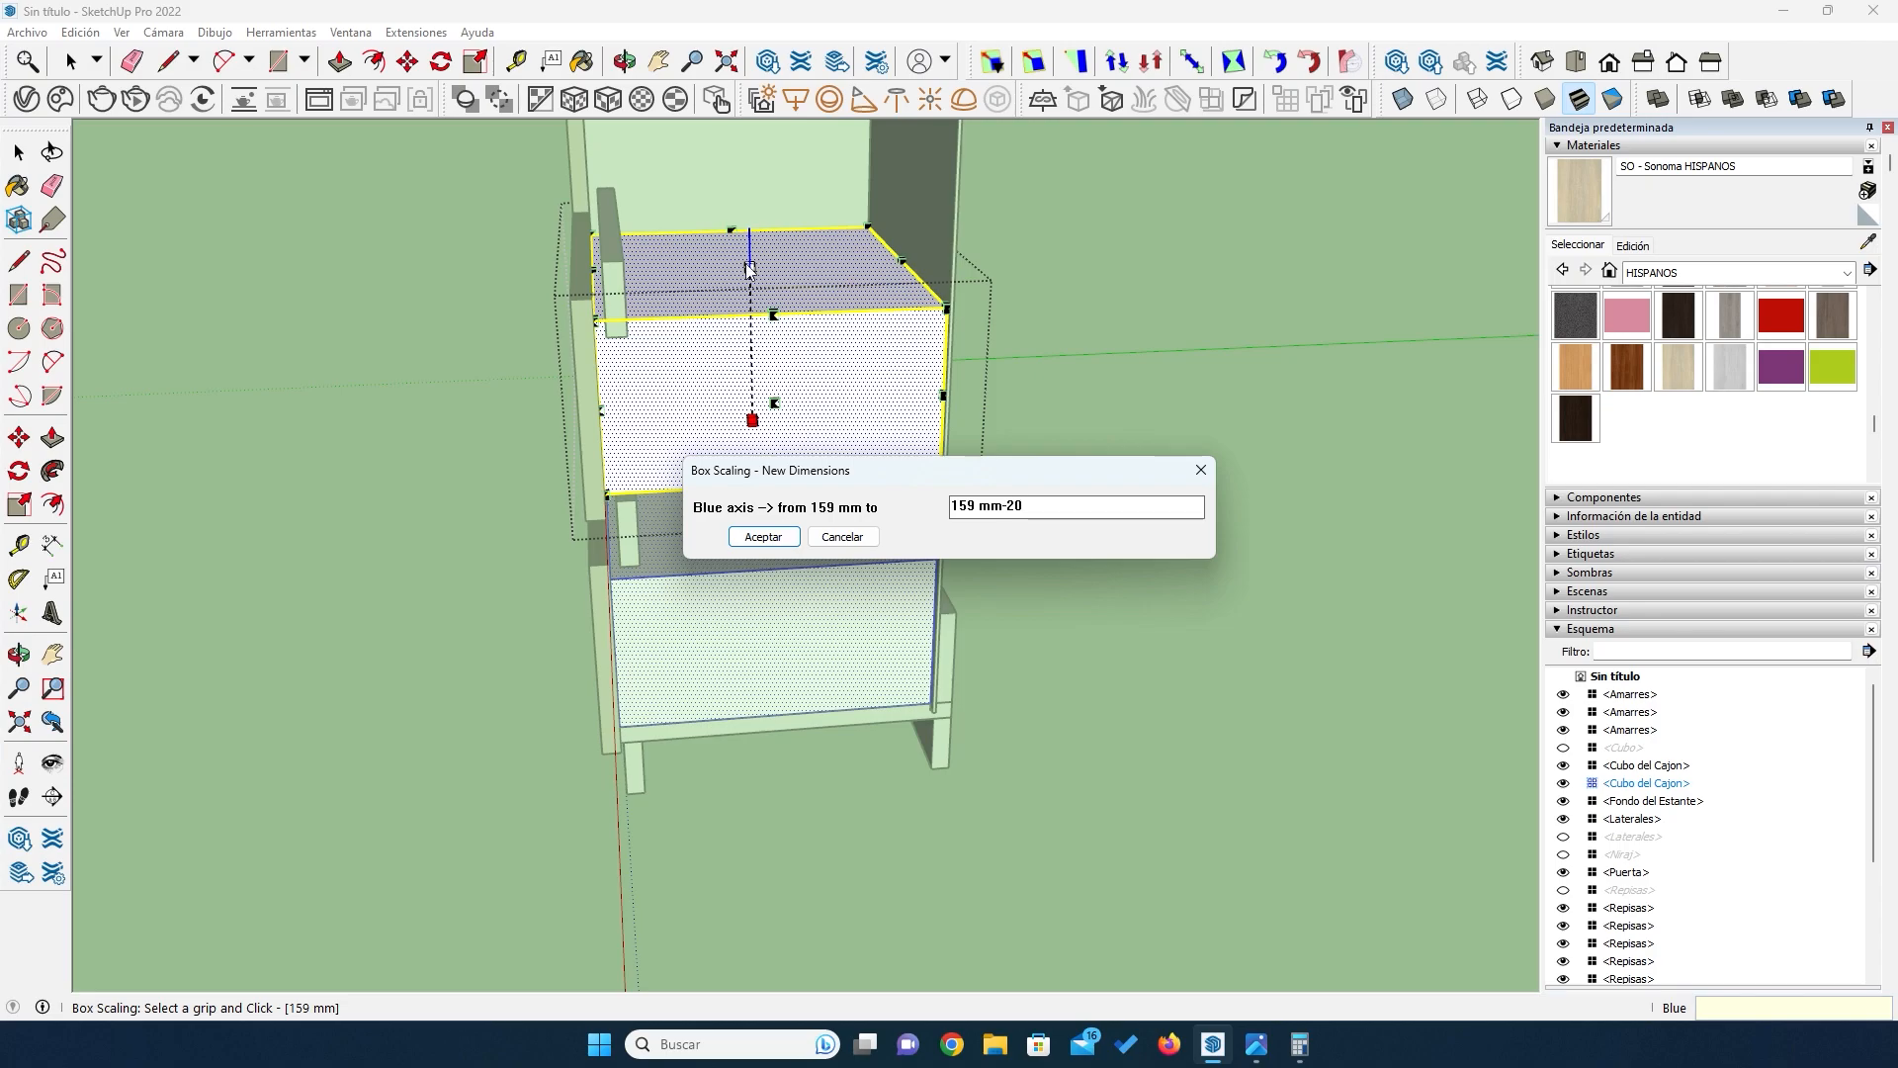
click(764, 538)
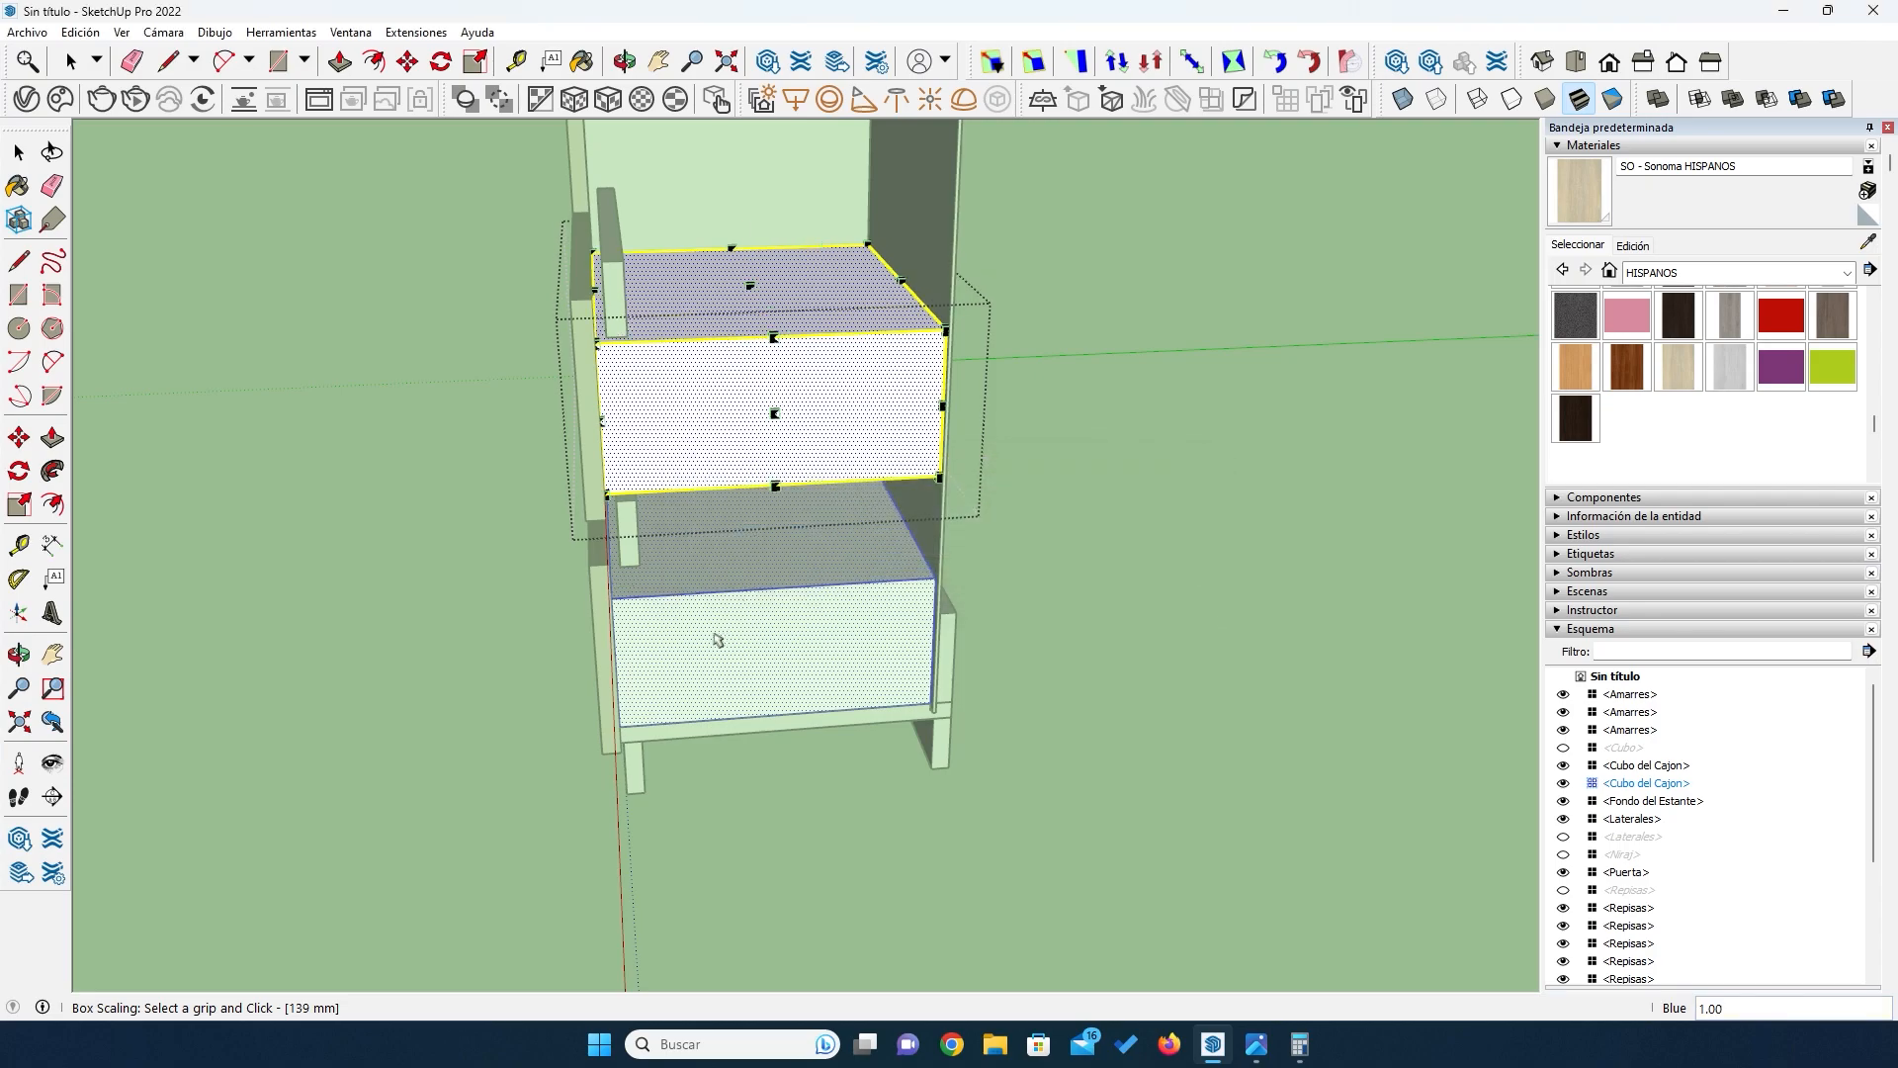
key(o)
click(19, 153)
click(432, 635)
Step: Measure the vertical gap between the upper front rail's lower edge and the top of the upper drawer block
key(o)
mouse_move(638, 707)
mouse_down()
mouse_move(678, 515)
mouse_move(661, 530)
mouse_move(652, 316)
mouse_move(665, 352)
mouse_move(651, 341)
mouse_up()
scroll(638, 317, up, 4)
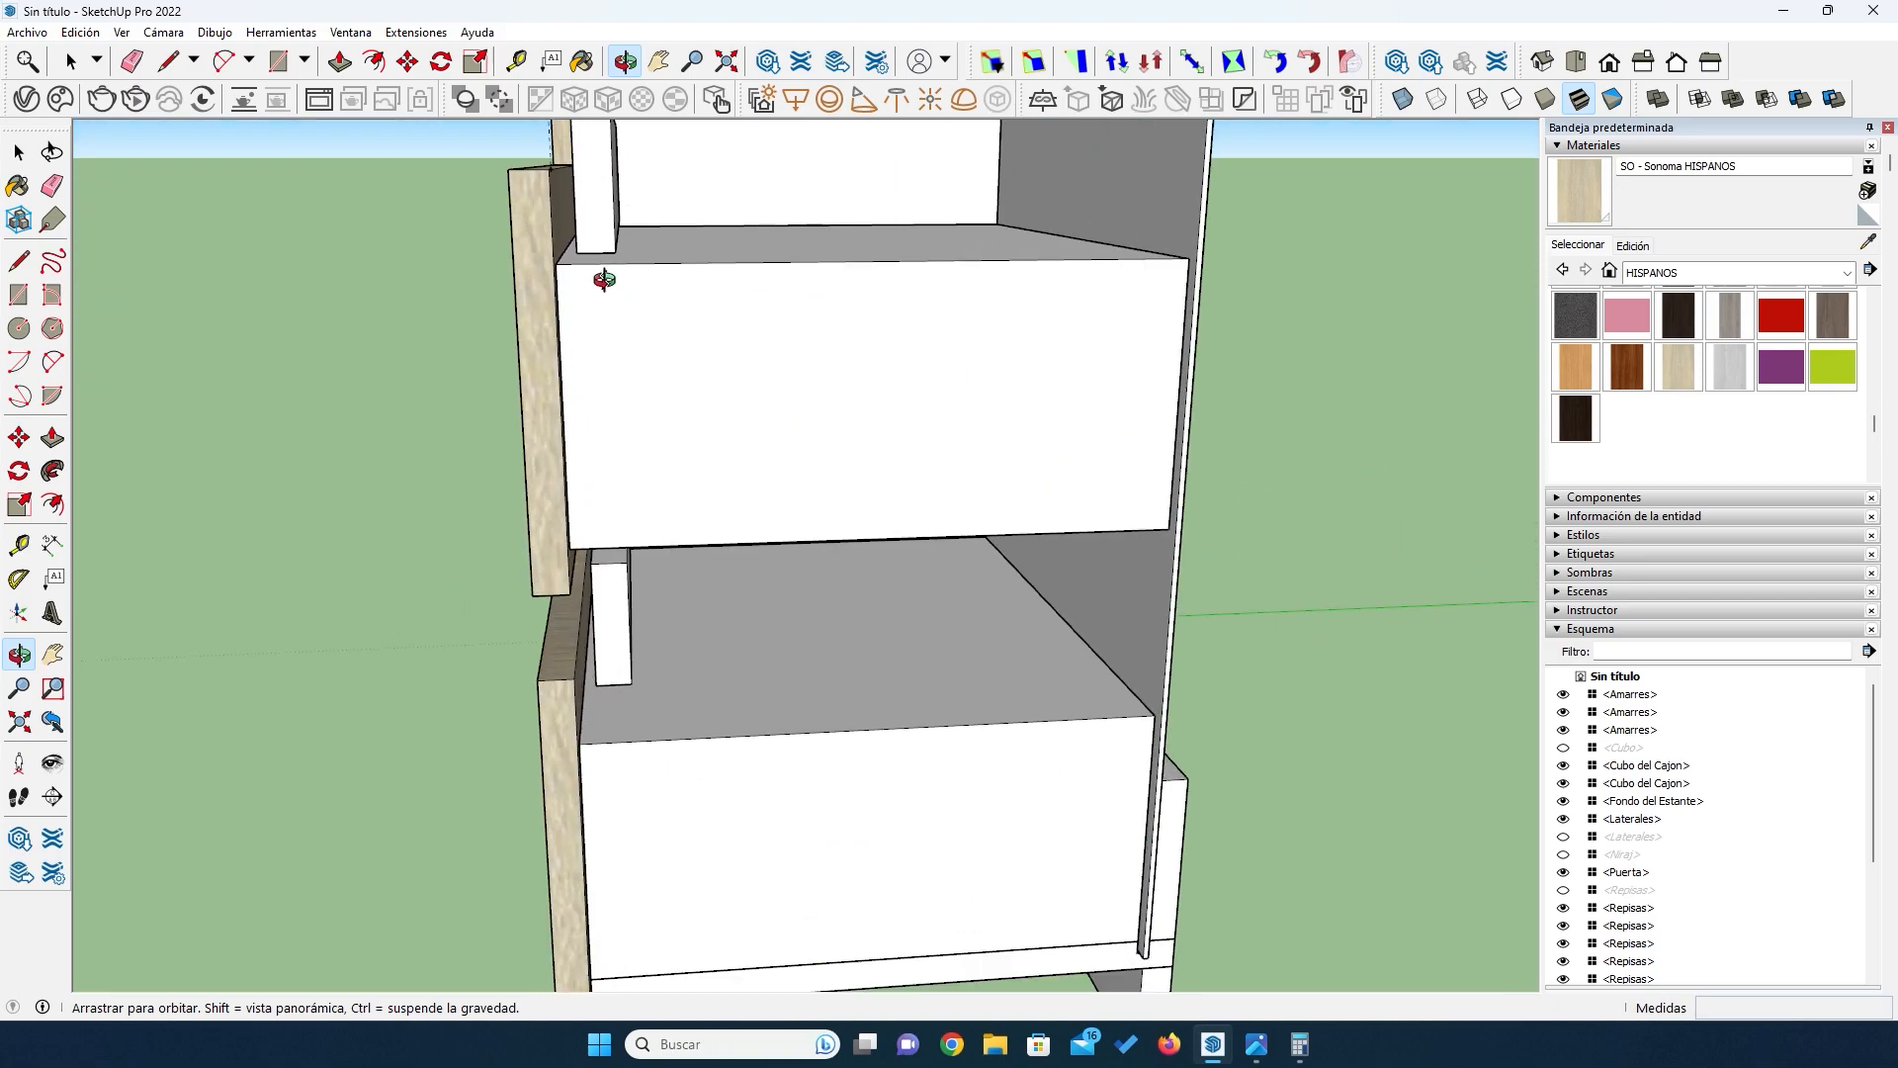
scroll(604, 280, up, 5)
drag(632, 285, 586, 181)
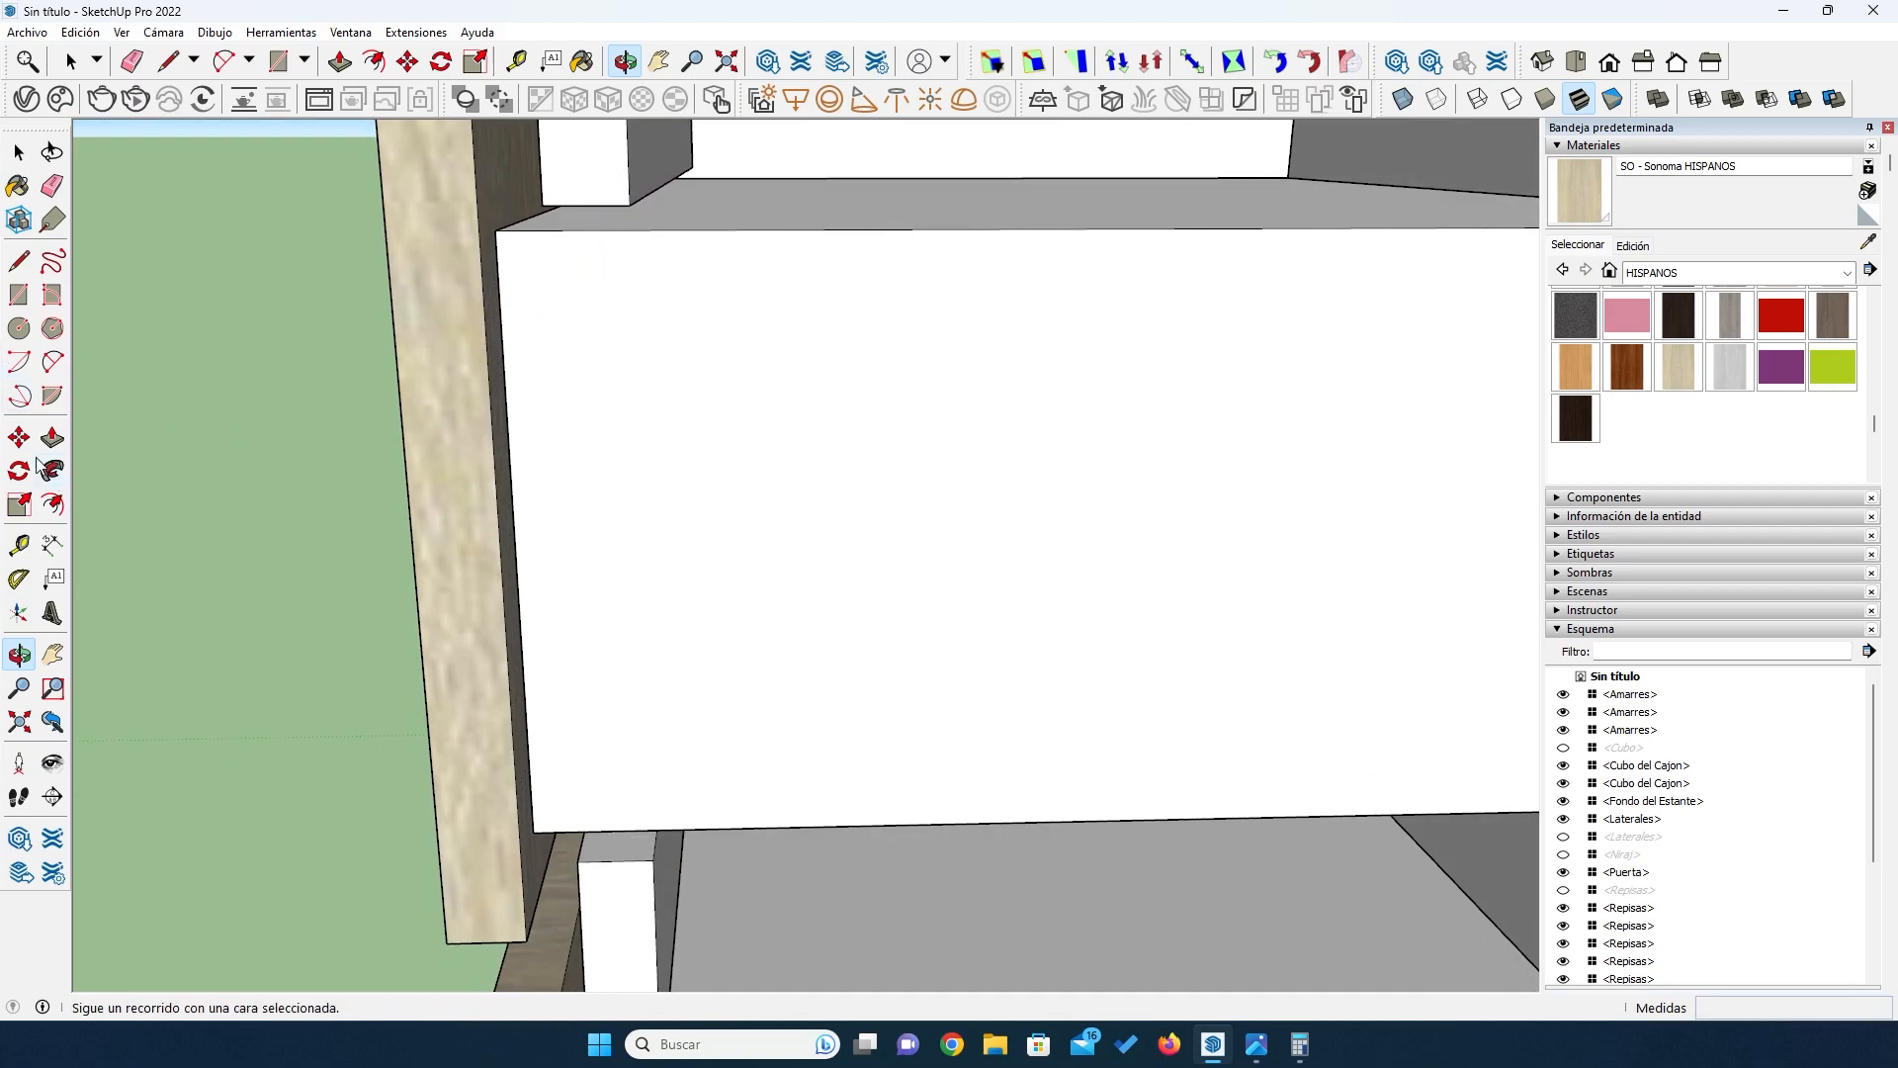
click(19, 545)
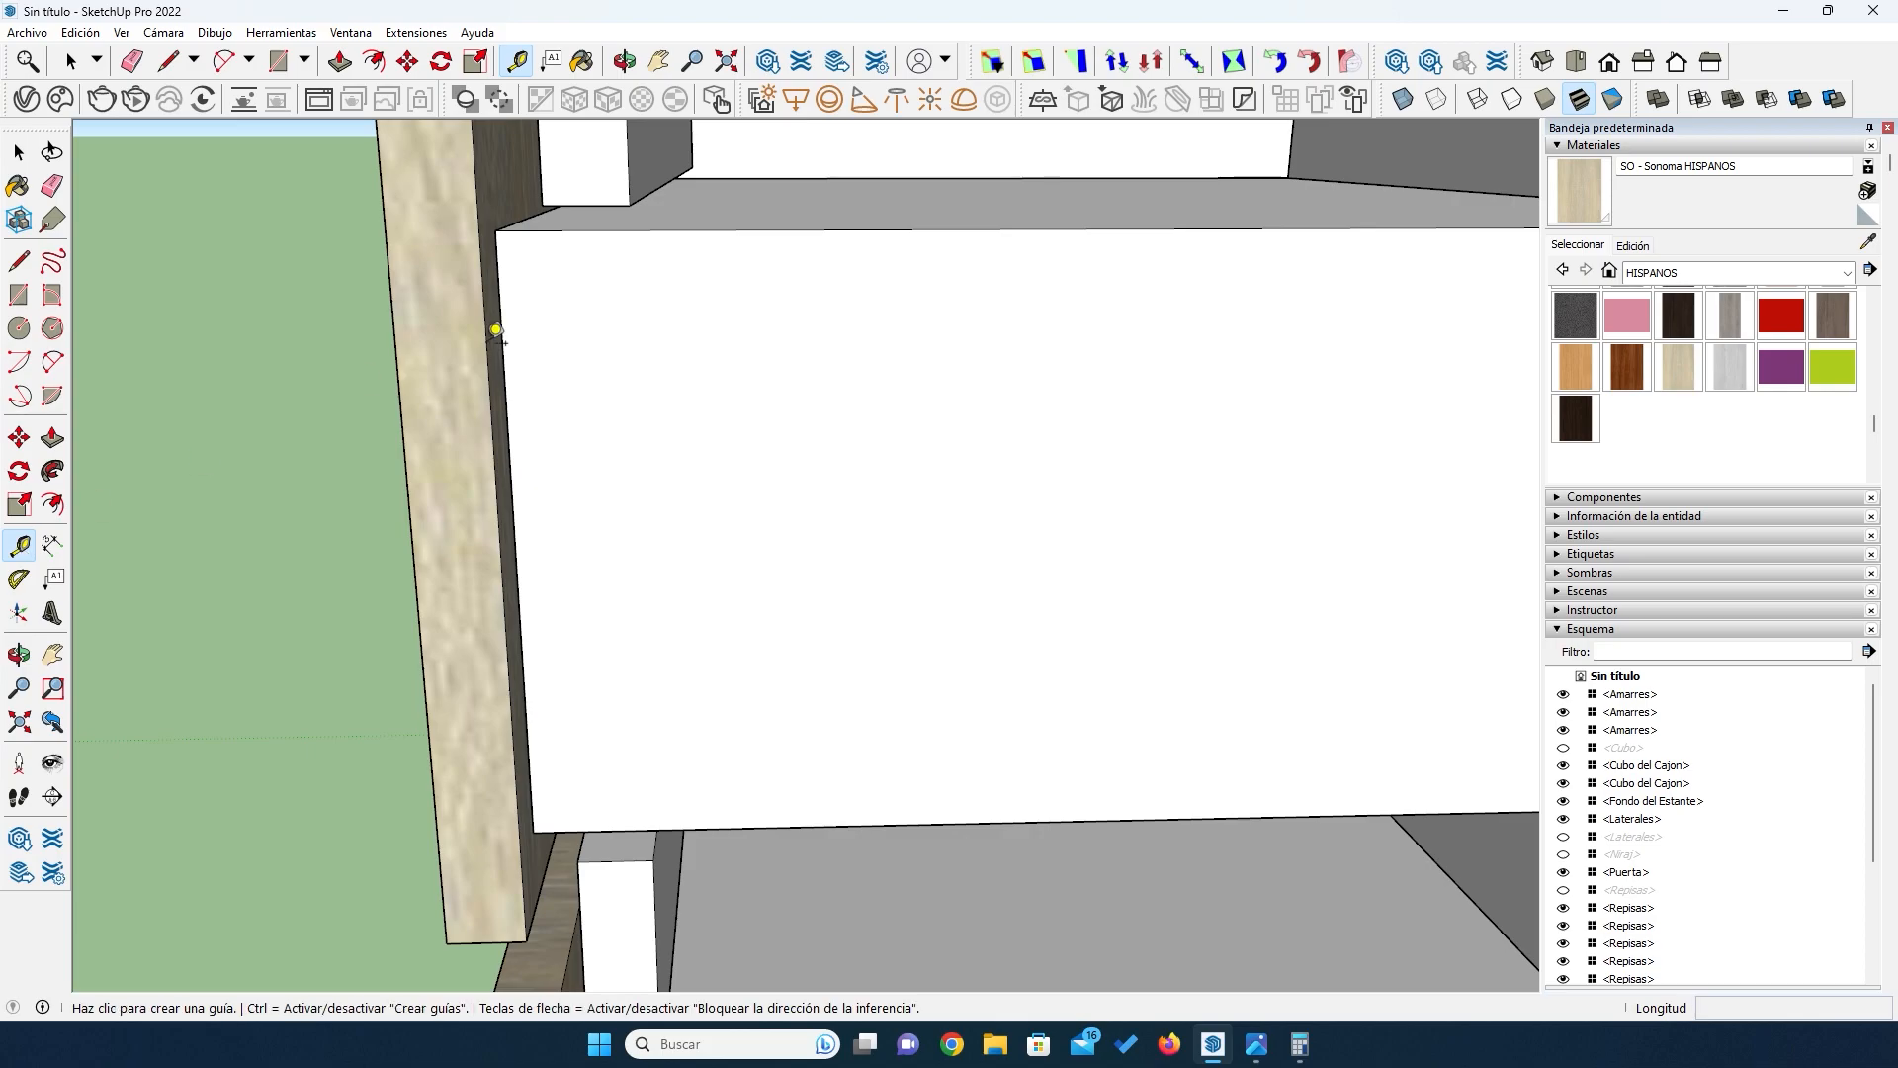
click(628, 187)
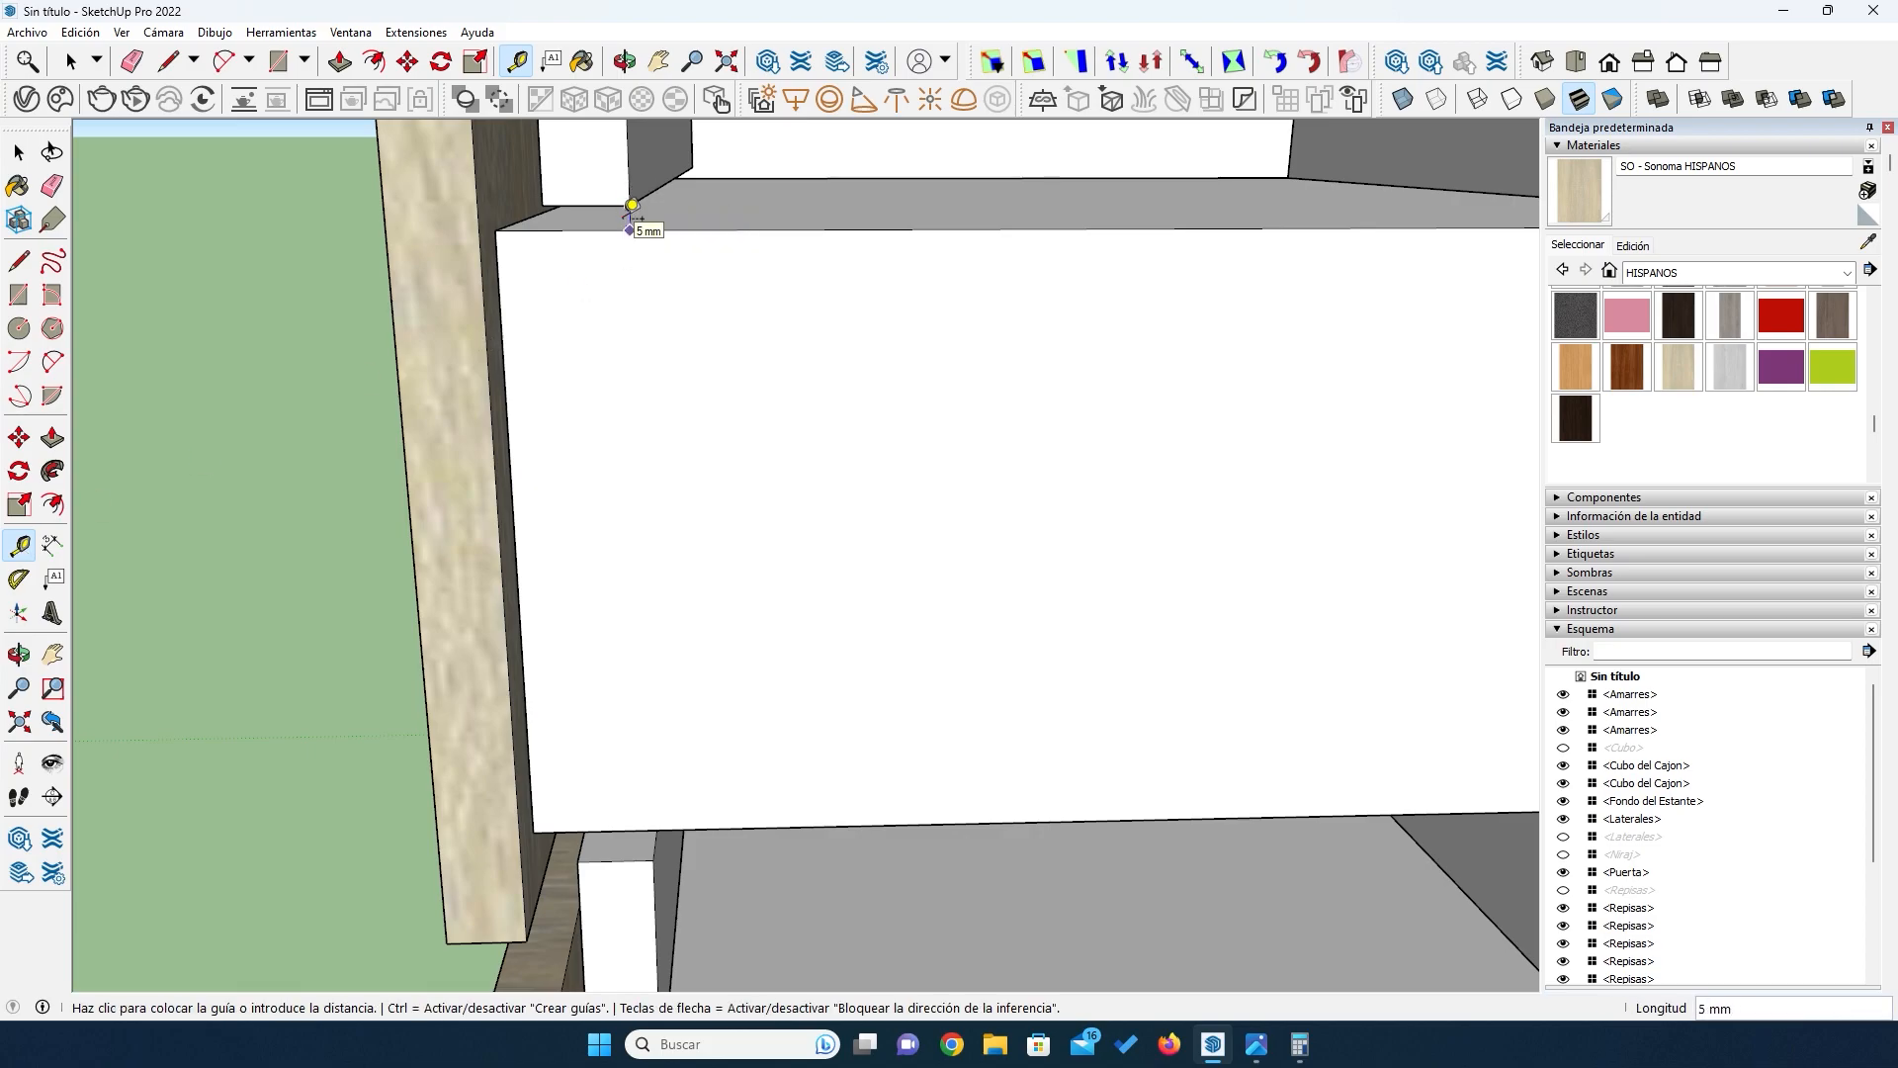
Step: Lower the top face of the Cubo del Cajon component by another 15 mm along the blue axis with box scaling
key(o)
drag(614, 220, 1025, 305)
drag(659, 544, 960, 465)
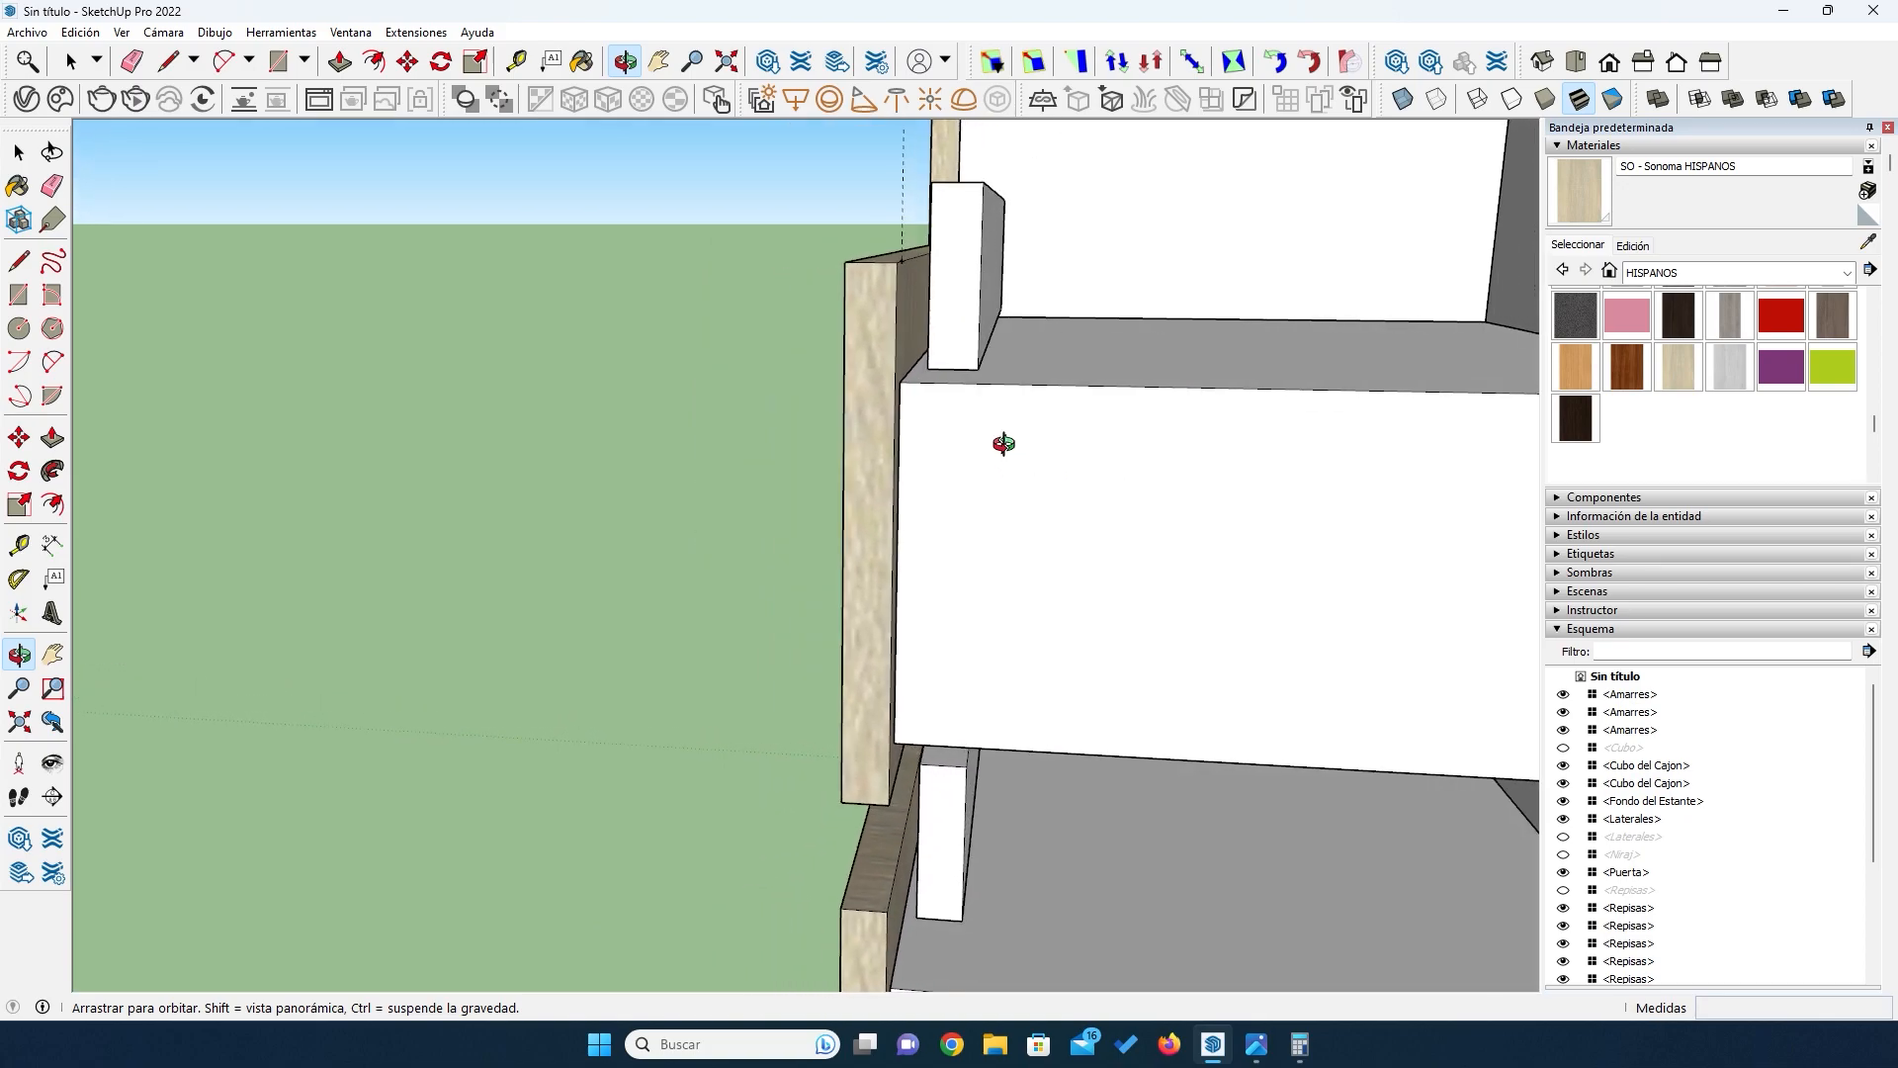
drag(906, 432, 984, 533)
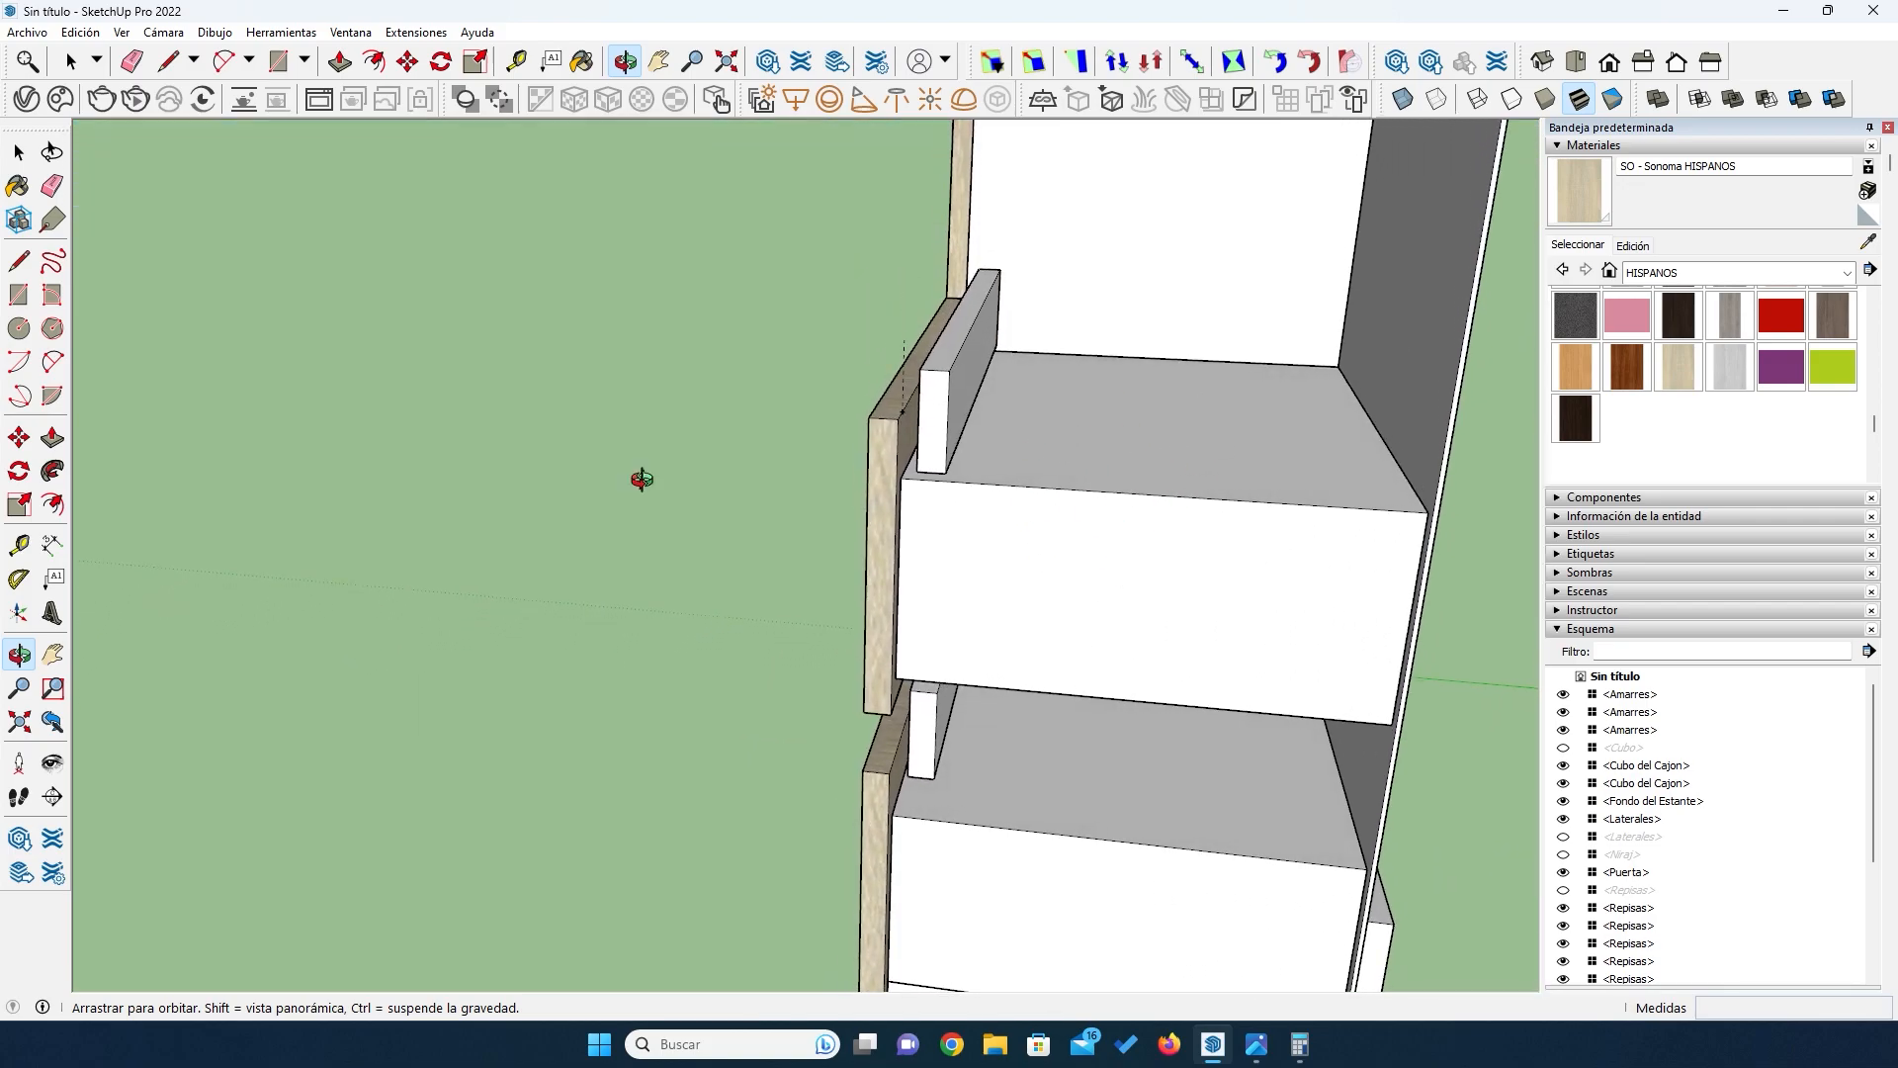
click(19, 151)
click(1225, 501)
double_click(1165, 450)
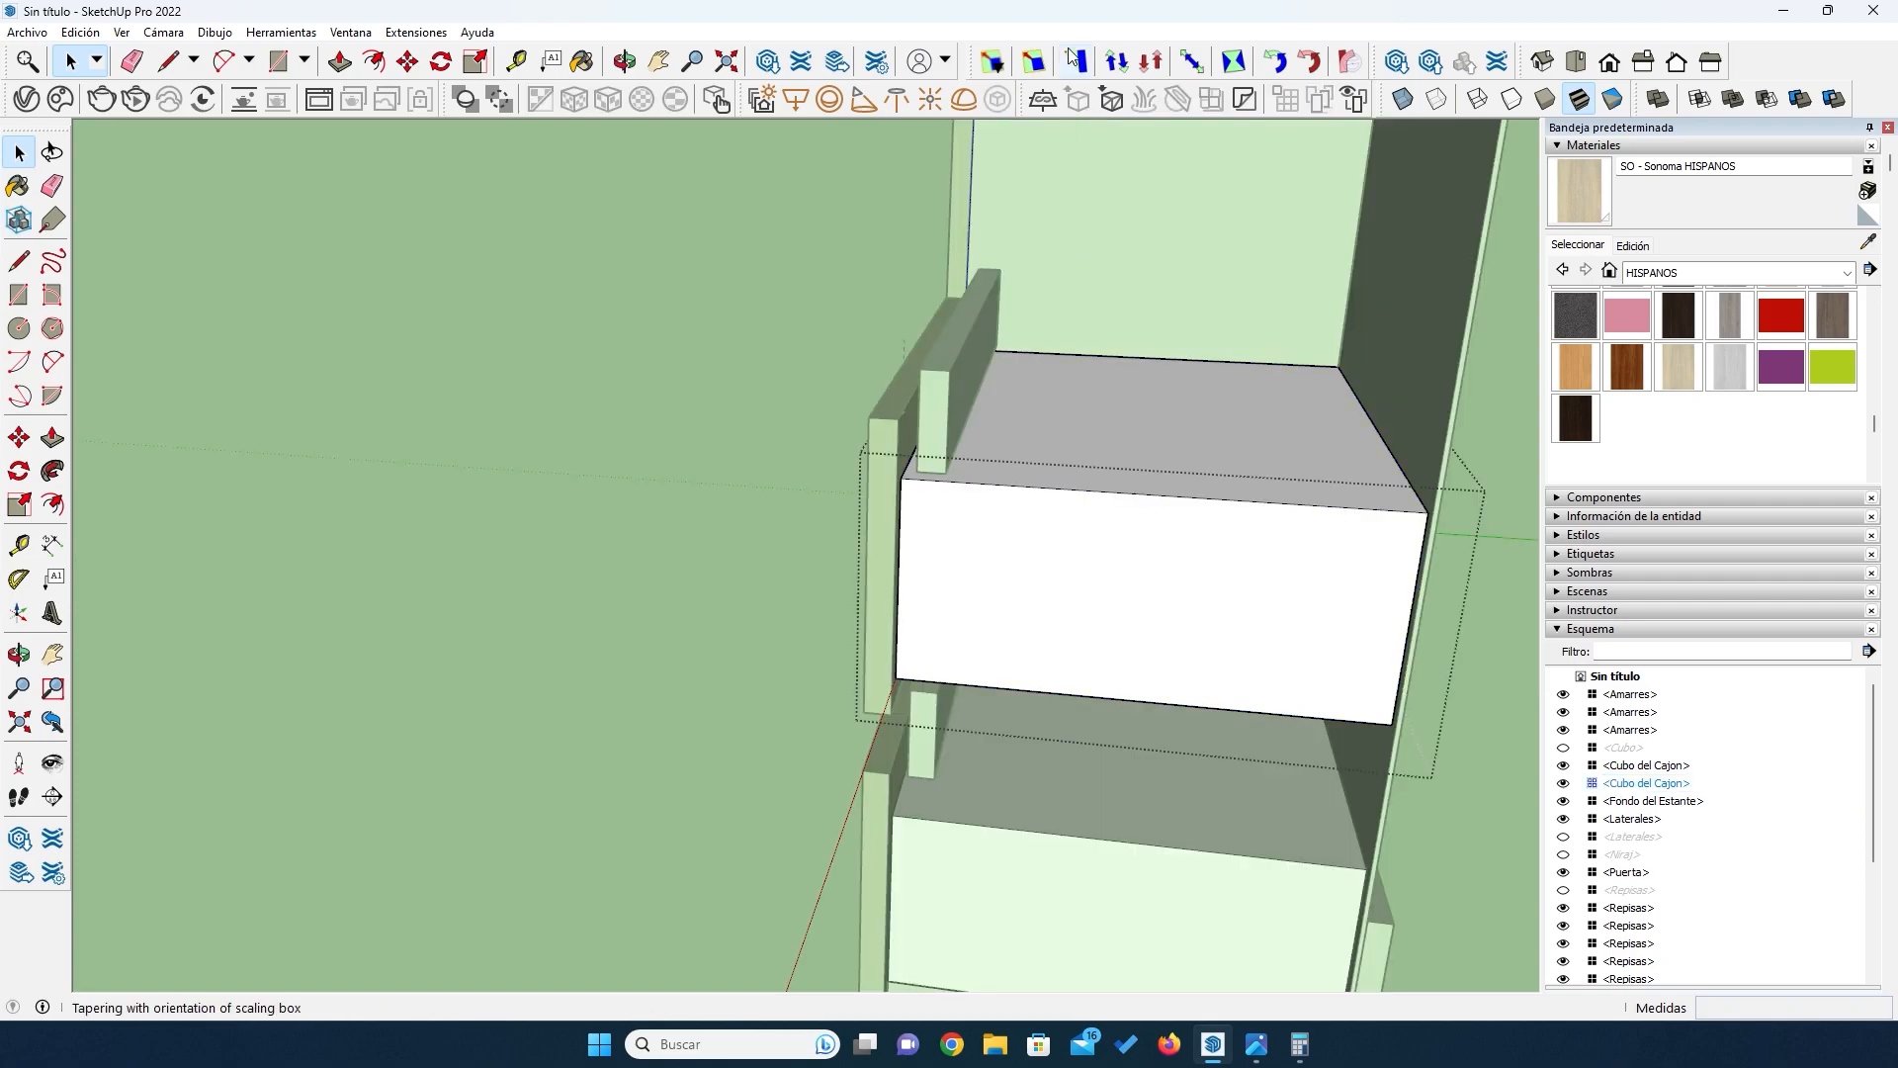
click(1034, 62)
click(1132, 416)
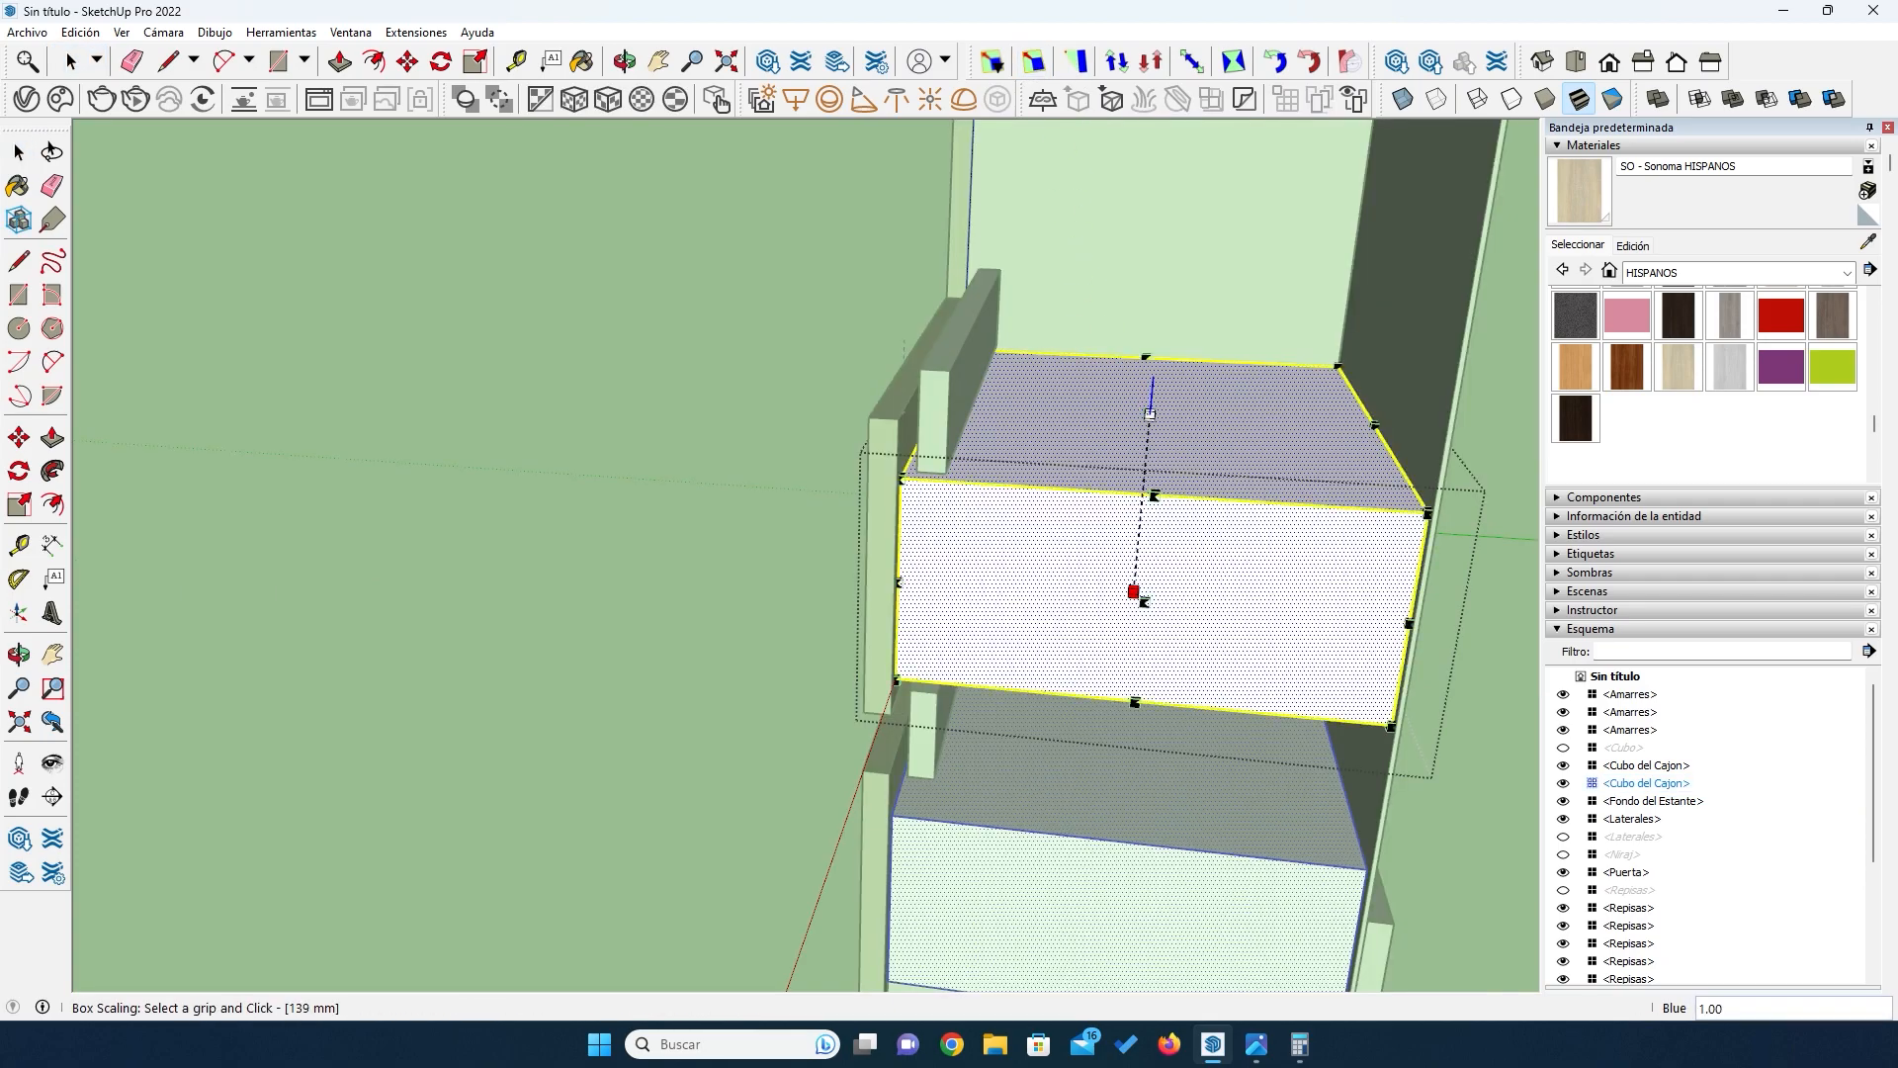
double_click(1150, 416)
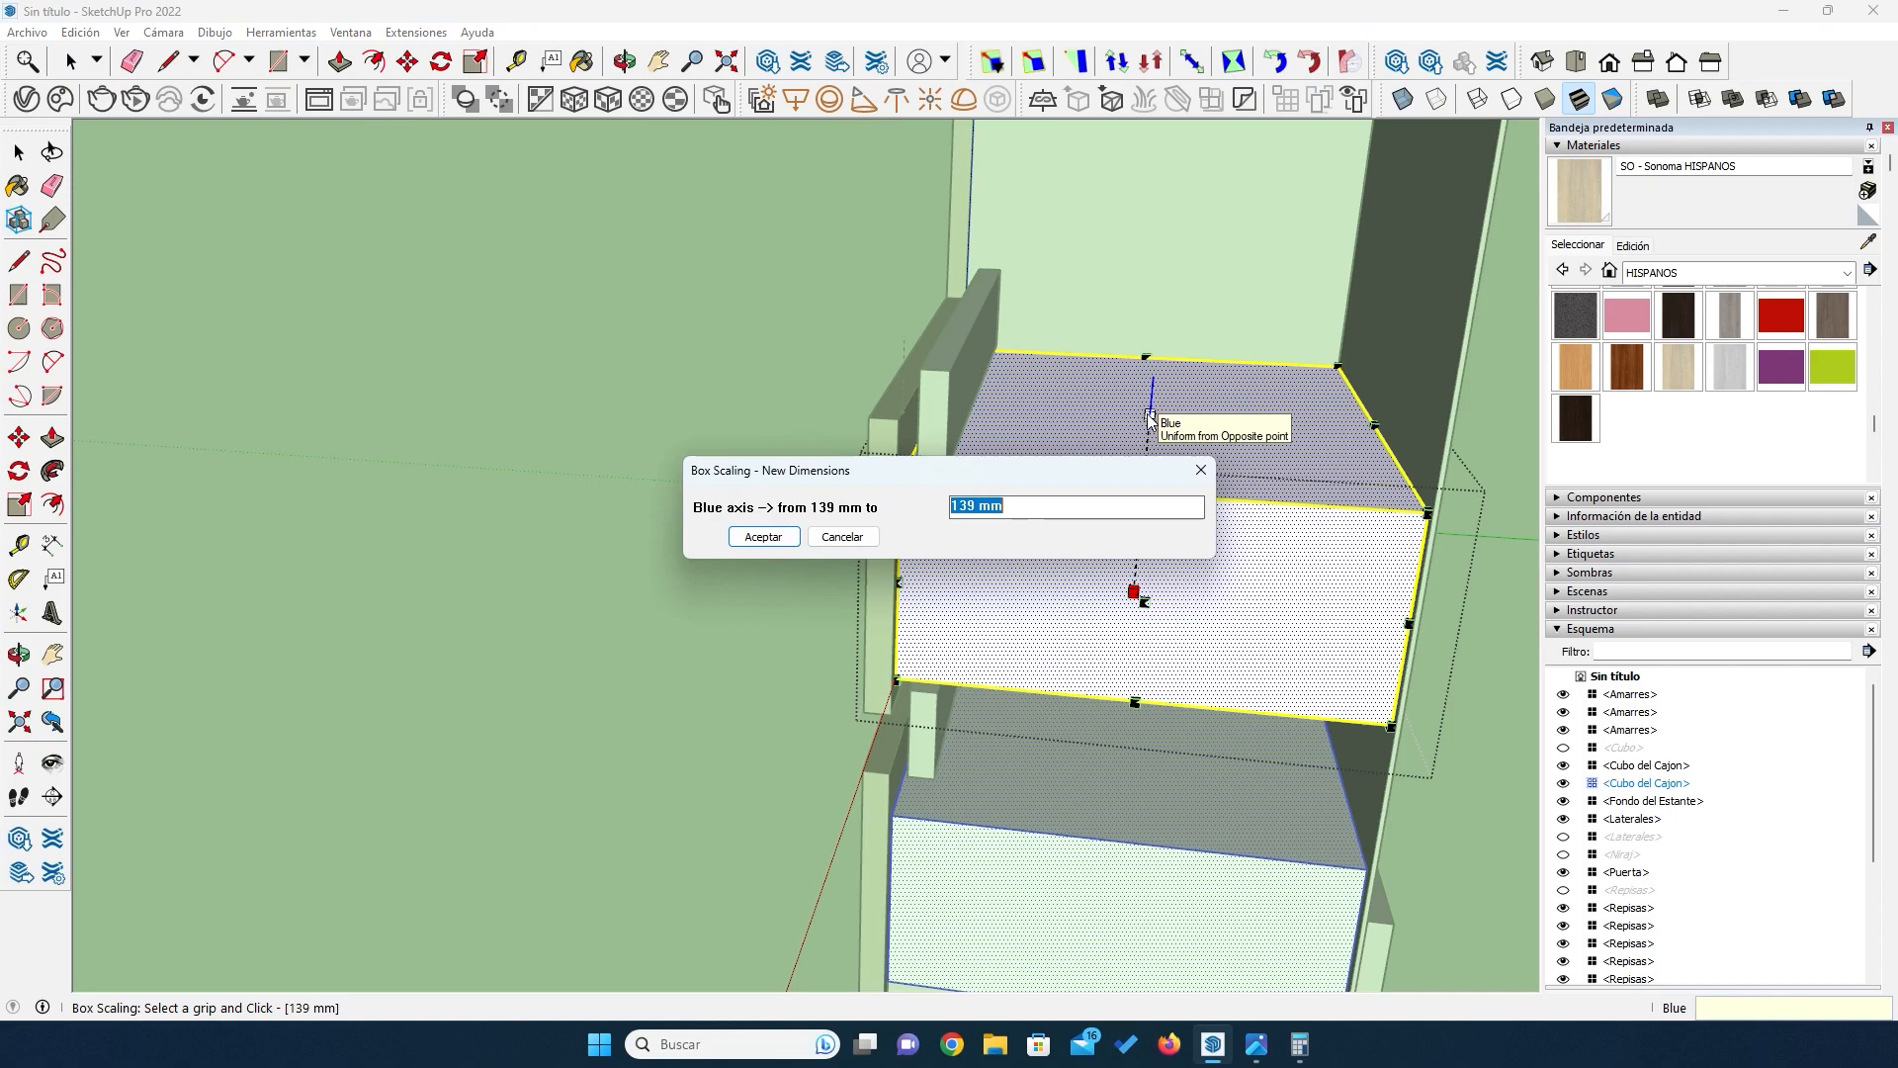
key(Right)
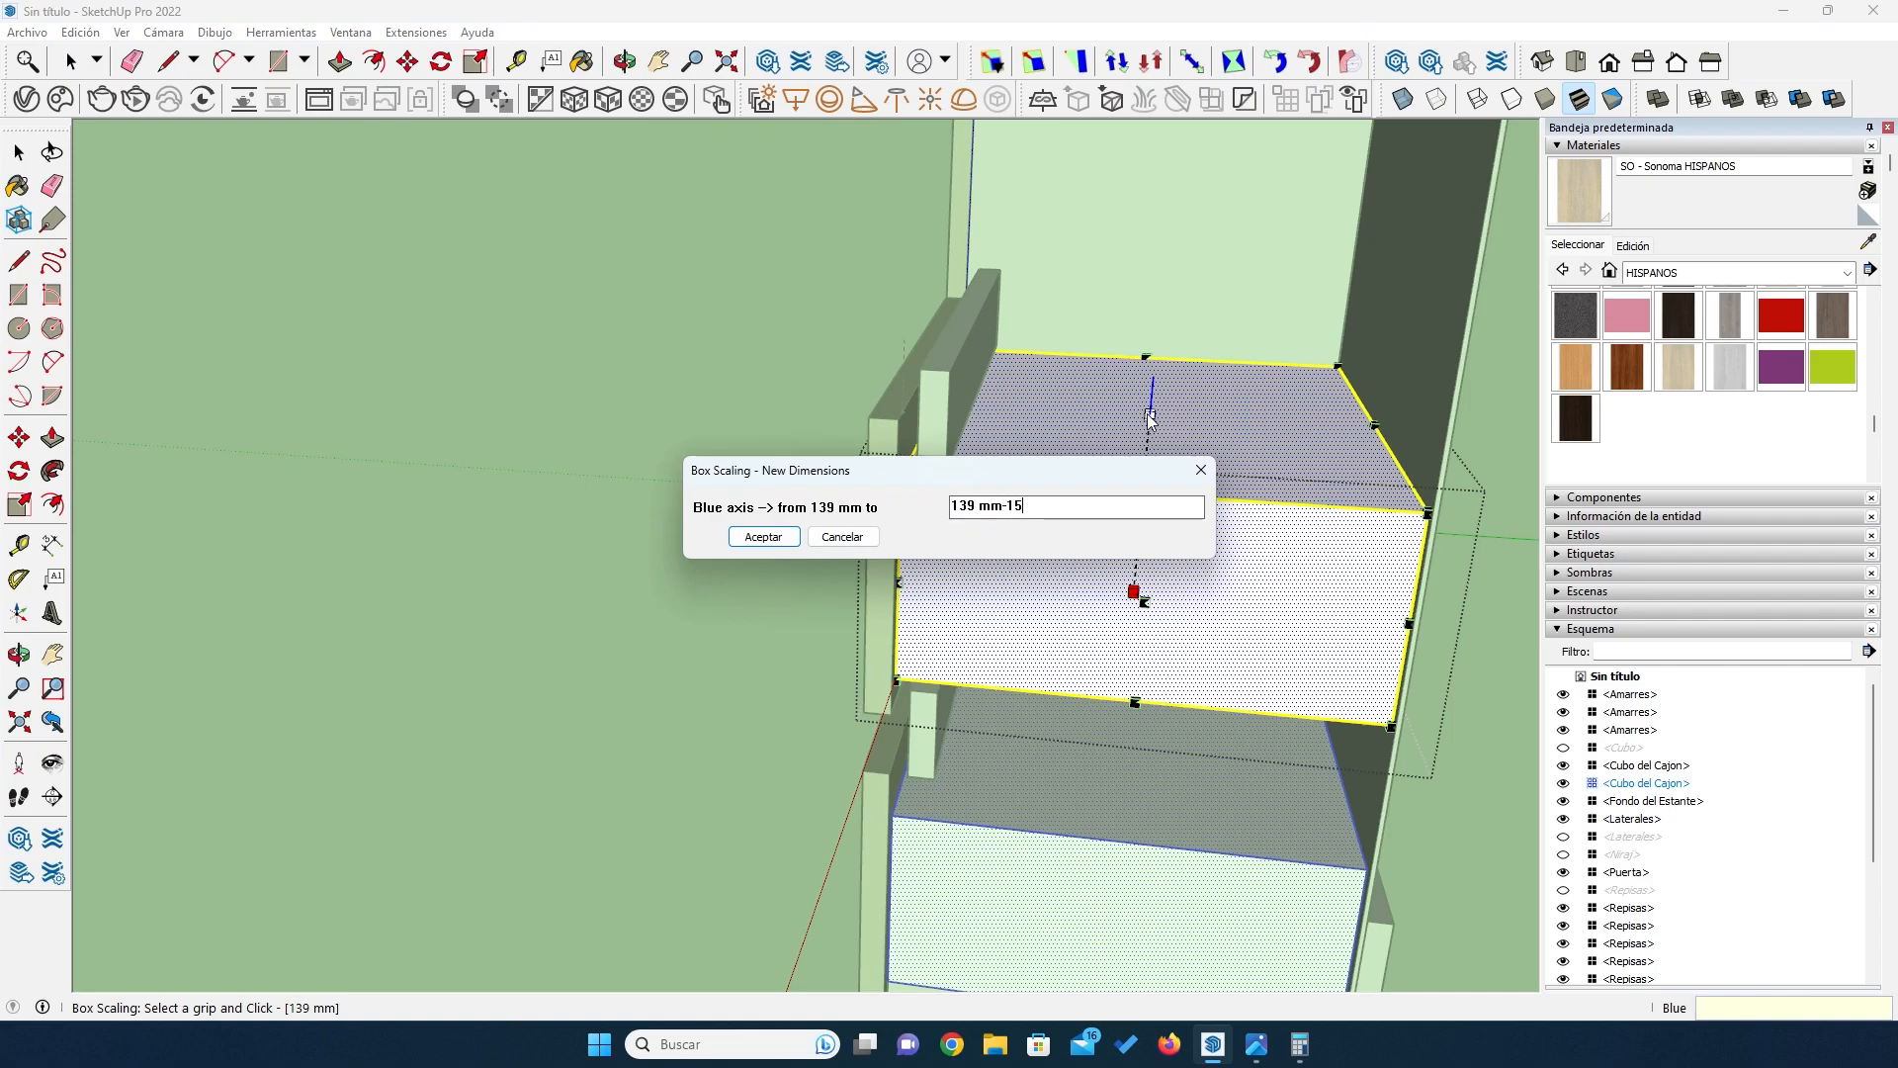
key(Return)
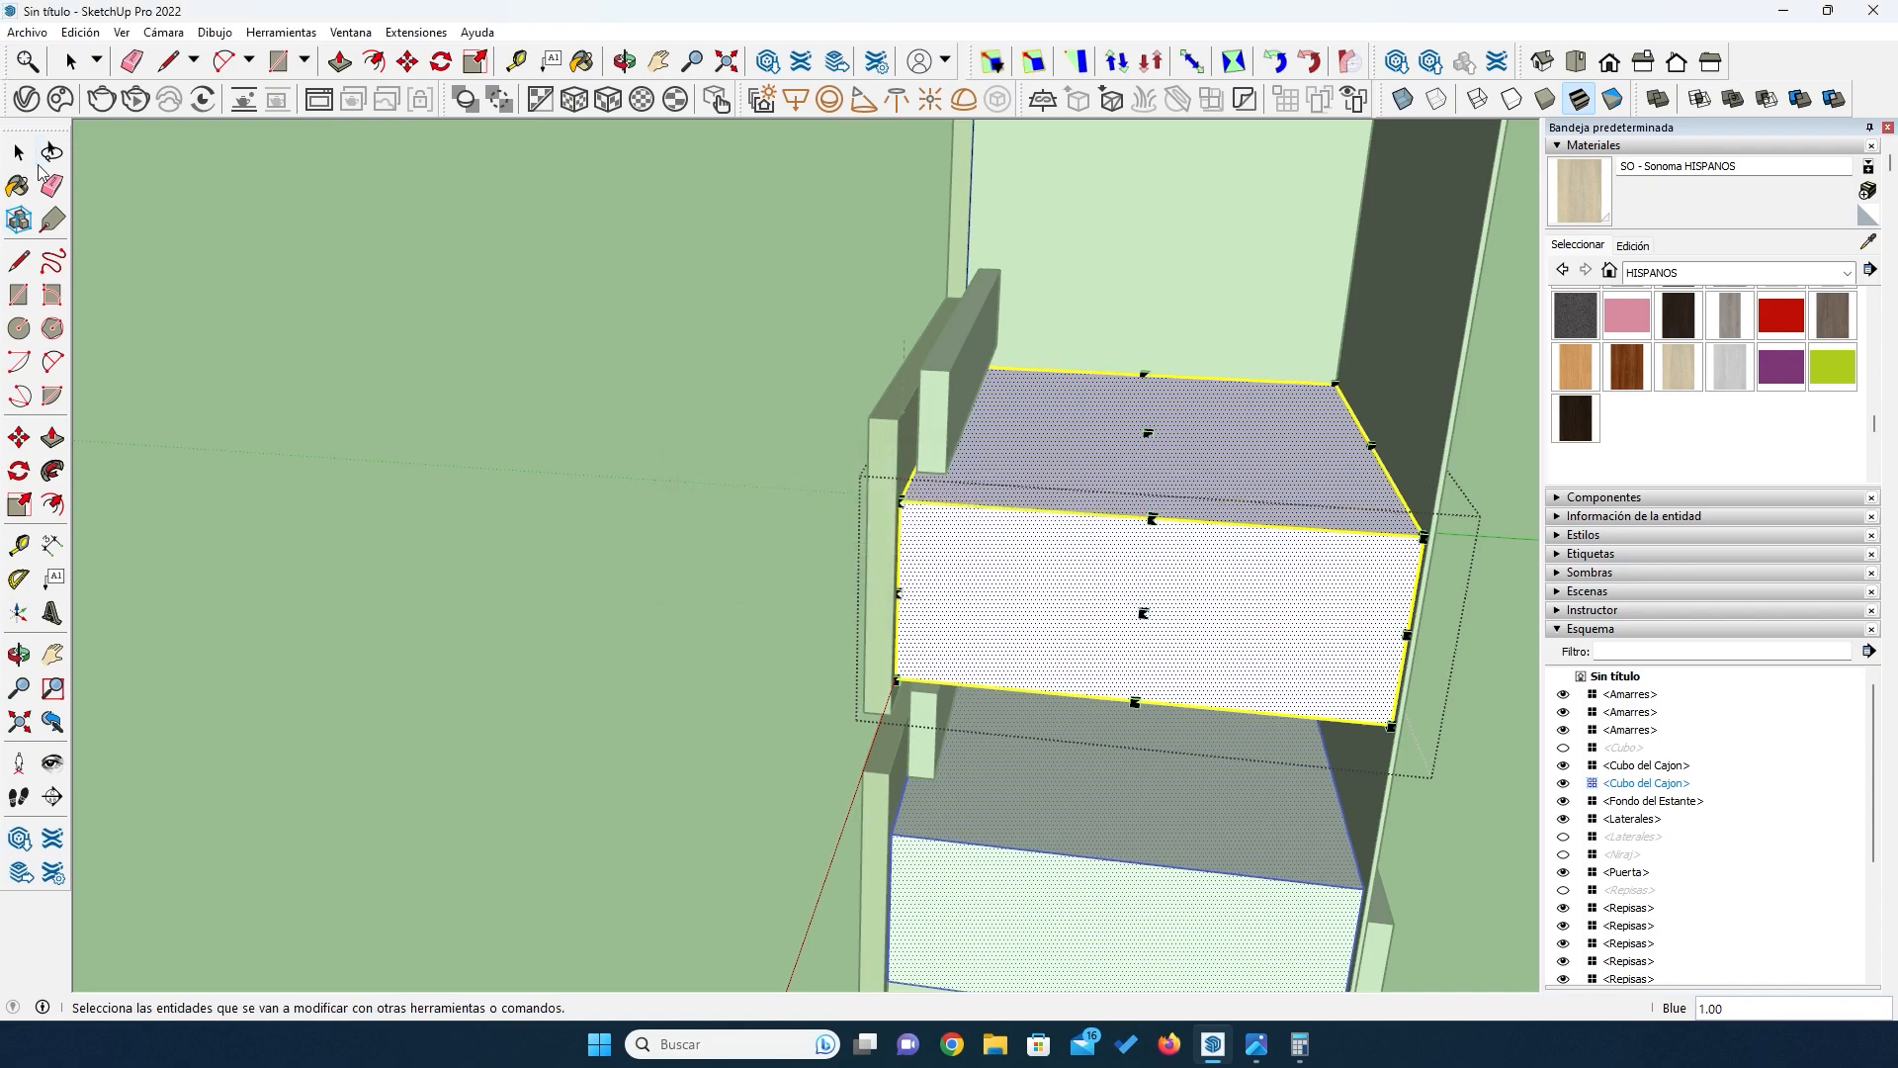
click(24, 149)
click(601, 572)
Step: Measure the clearance from the upper front rail down to the lowered top of the upper drawer block
middle_drag(679, 717, 996, 332)
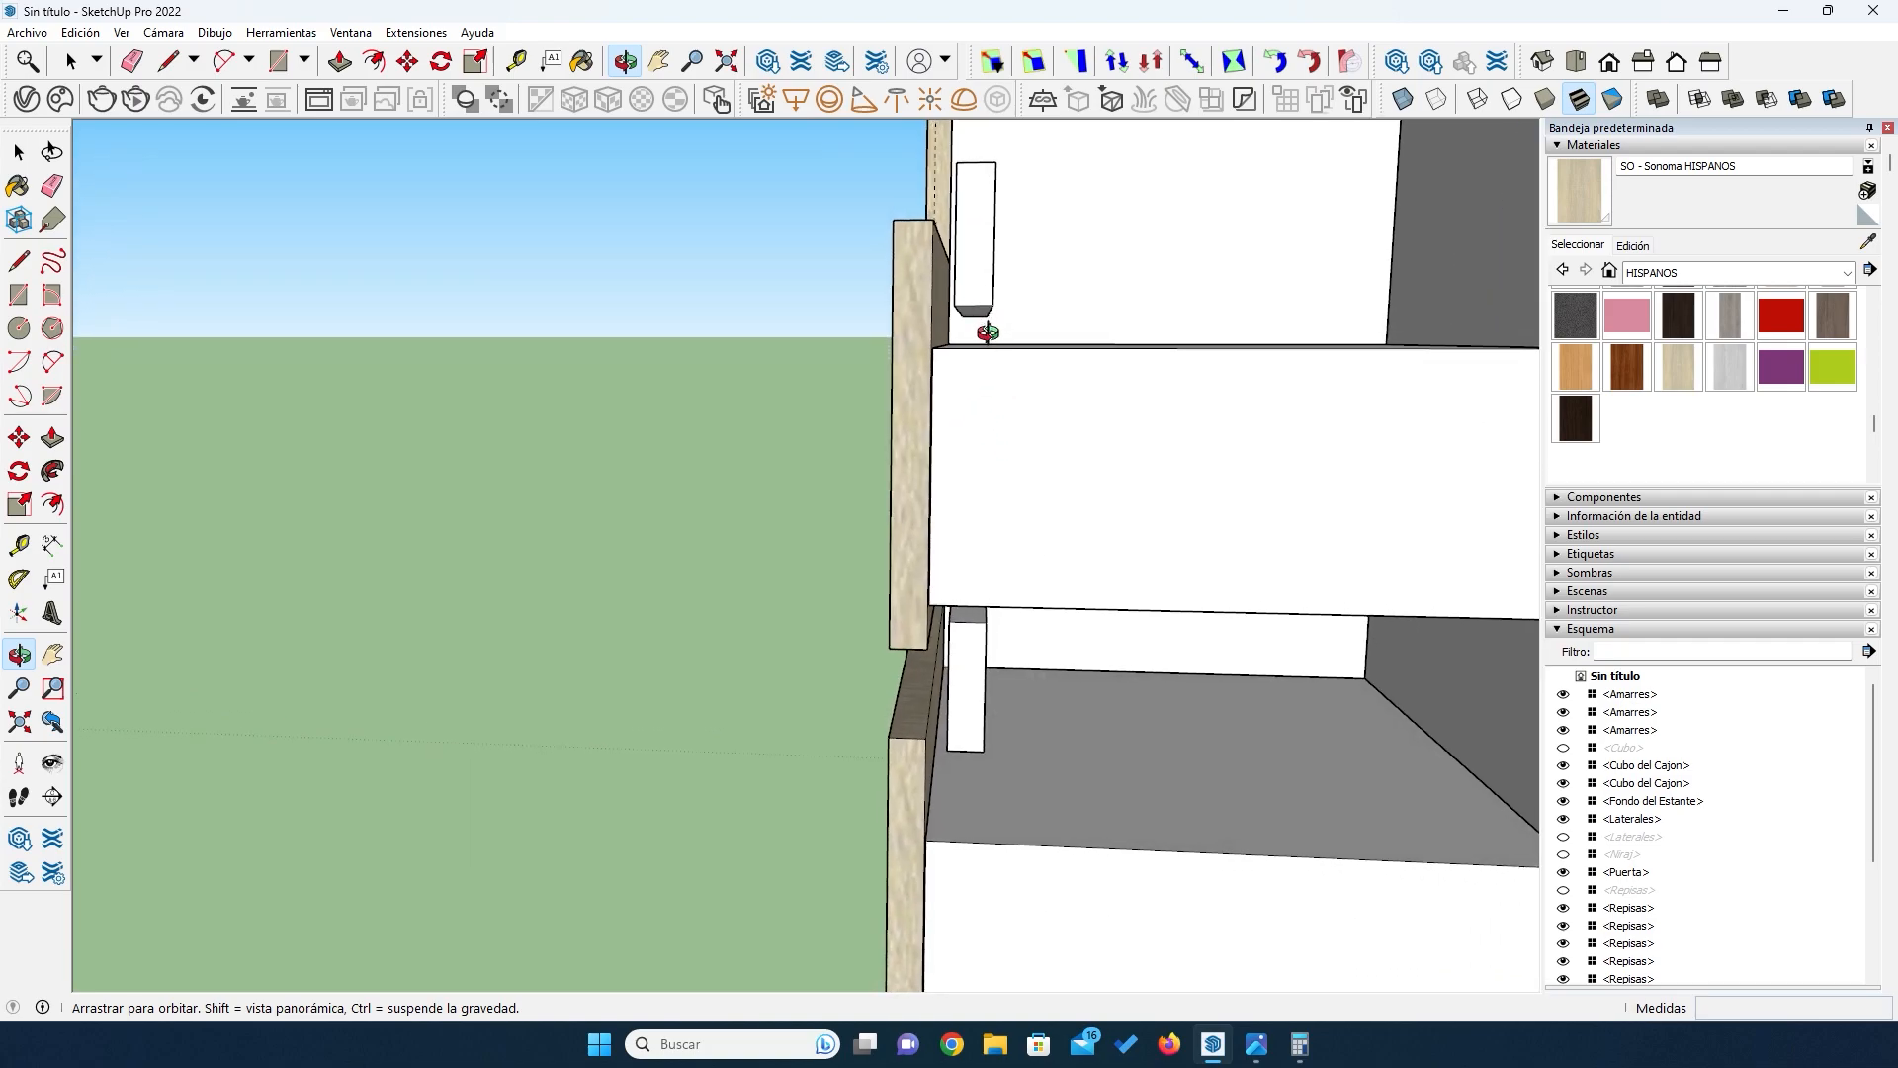
click(19, 544)
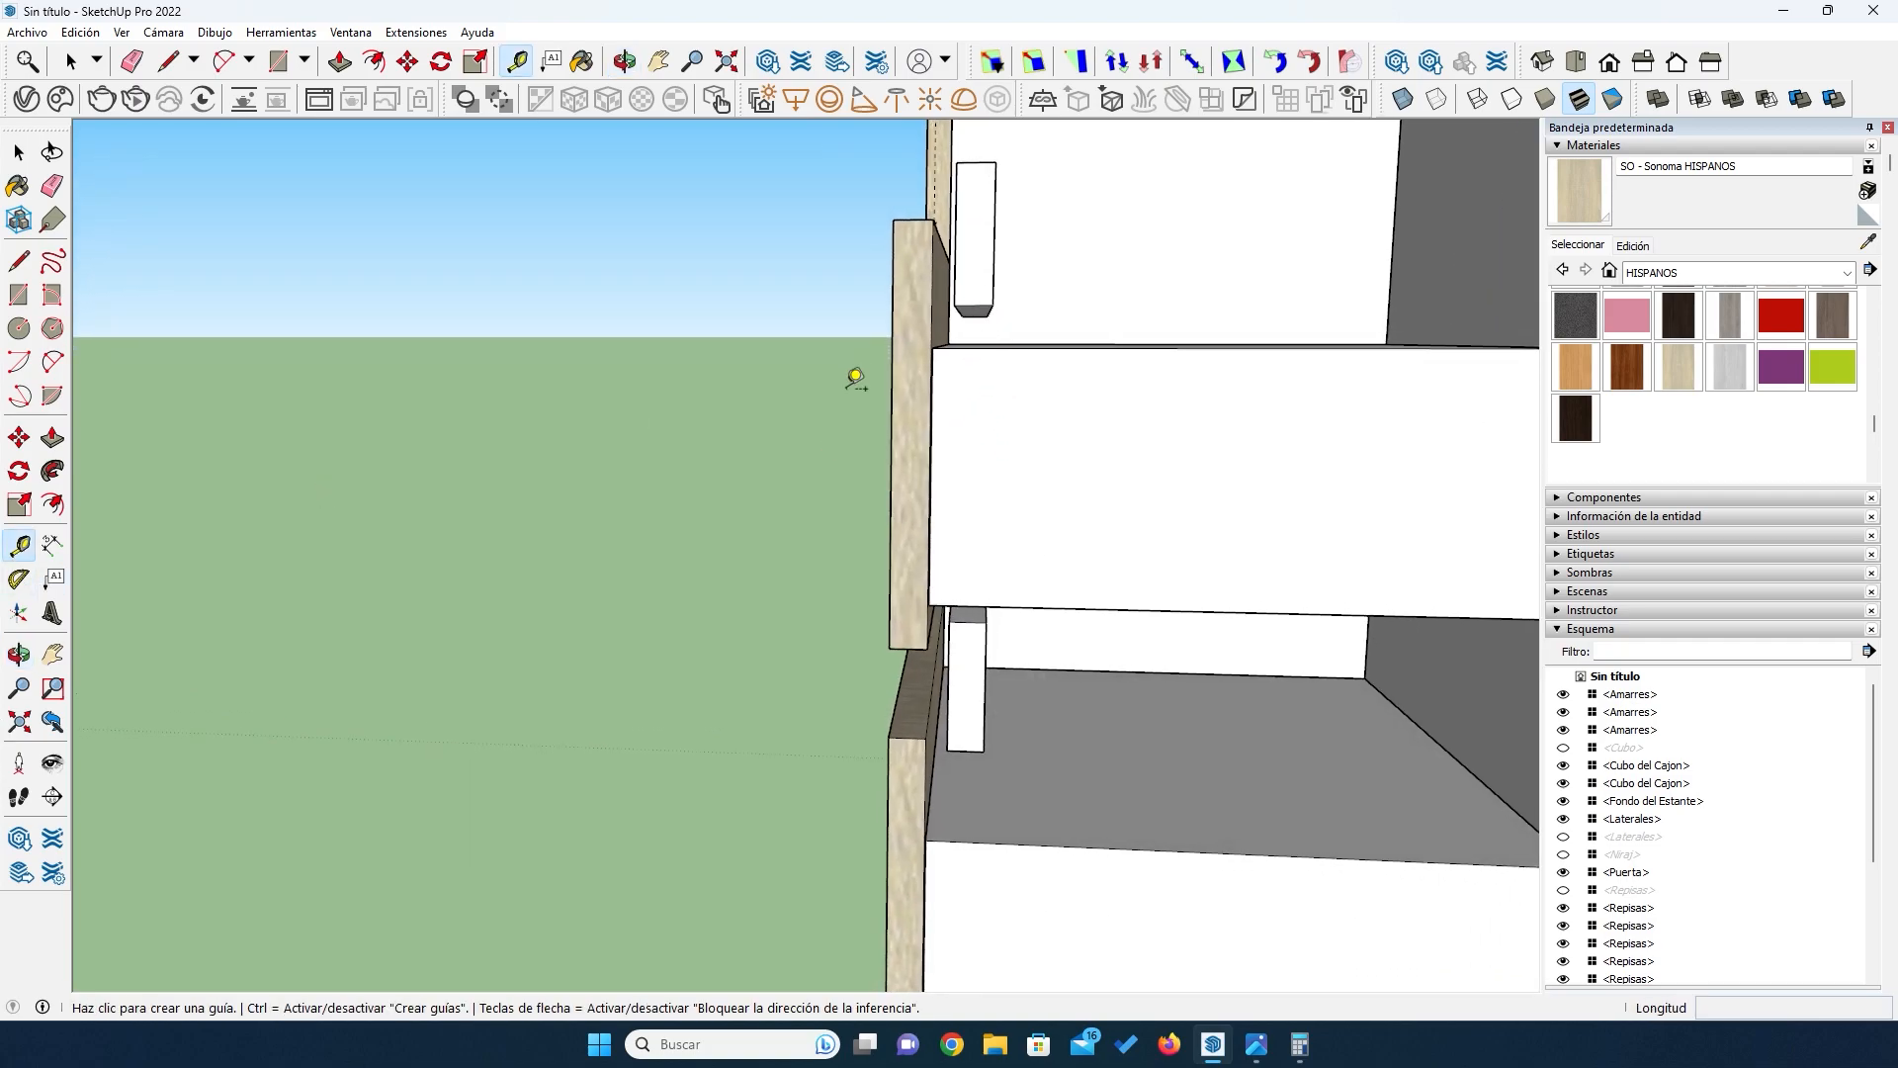
click(995, 302)
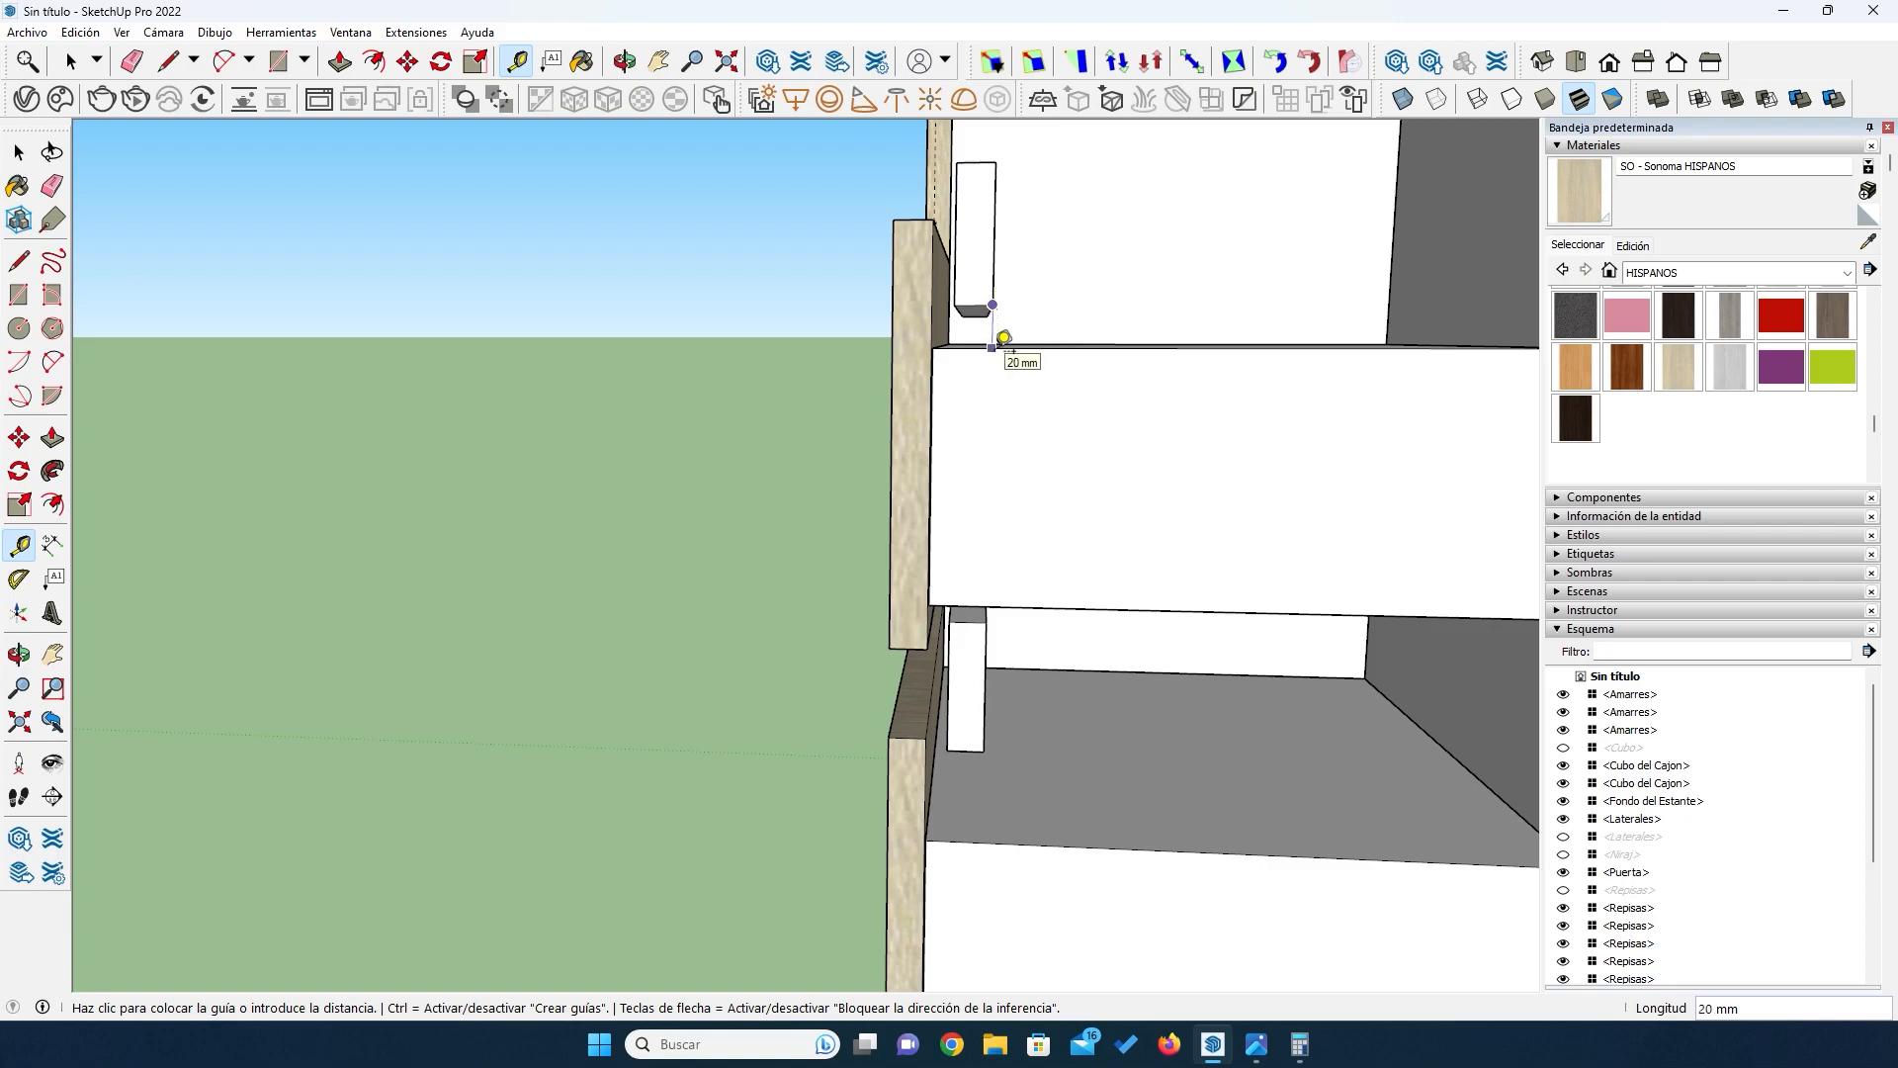
click(1004, 339)
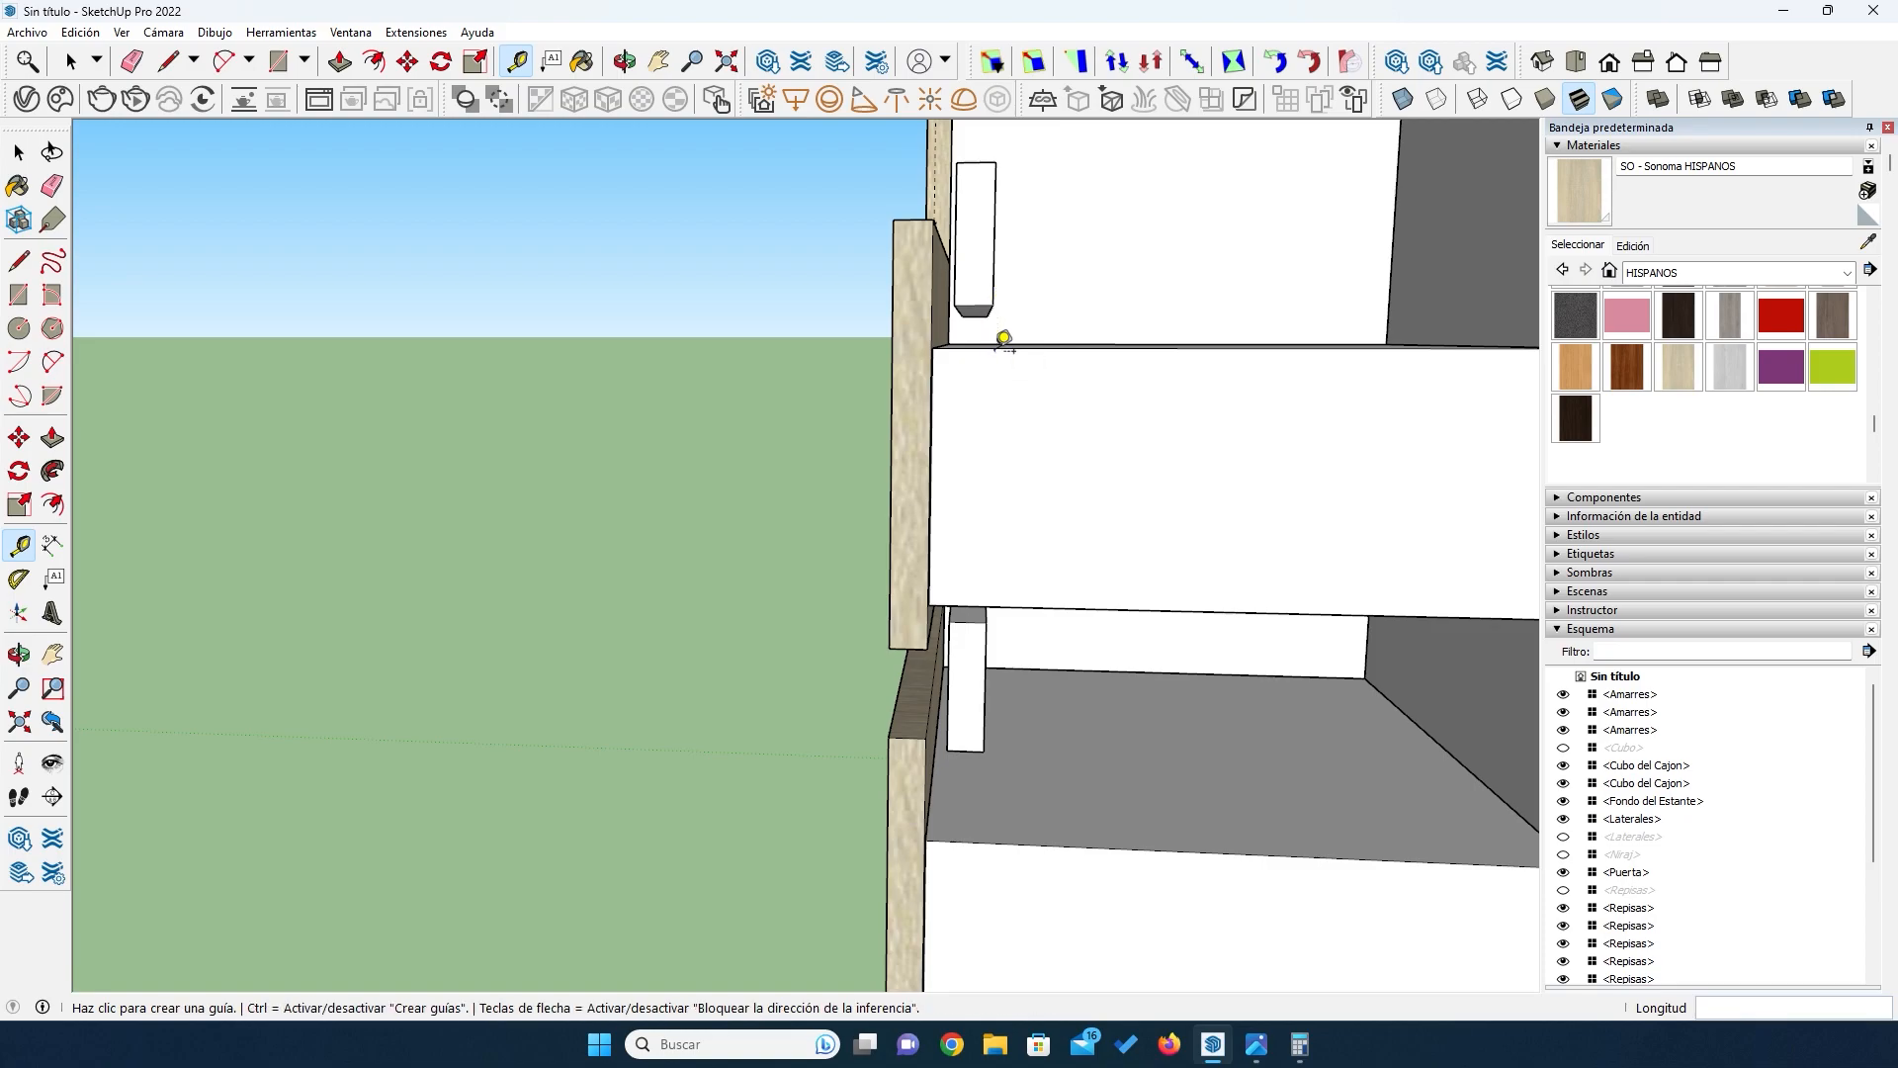
Step: Open the upper Cubo del Cajon component for editing and bring up the box-scaling height dimension from its bottom face
key(o)
drag(983, 449, 994, 555)
scroll(1064, 800, up, 4)
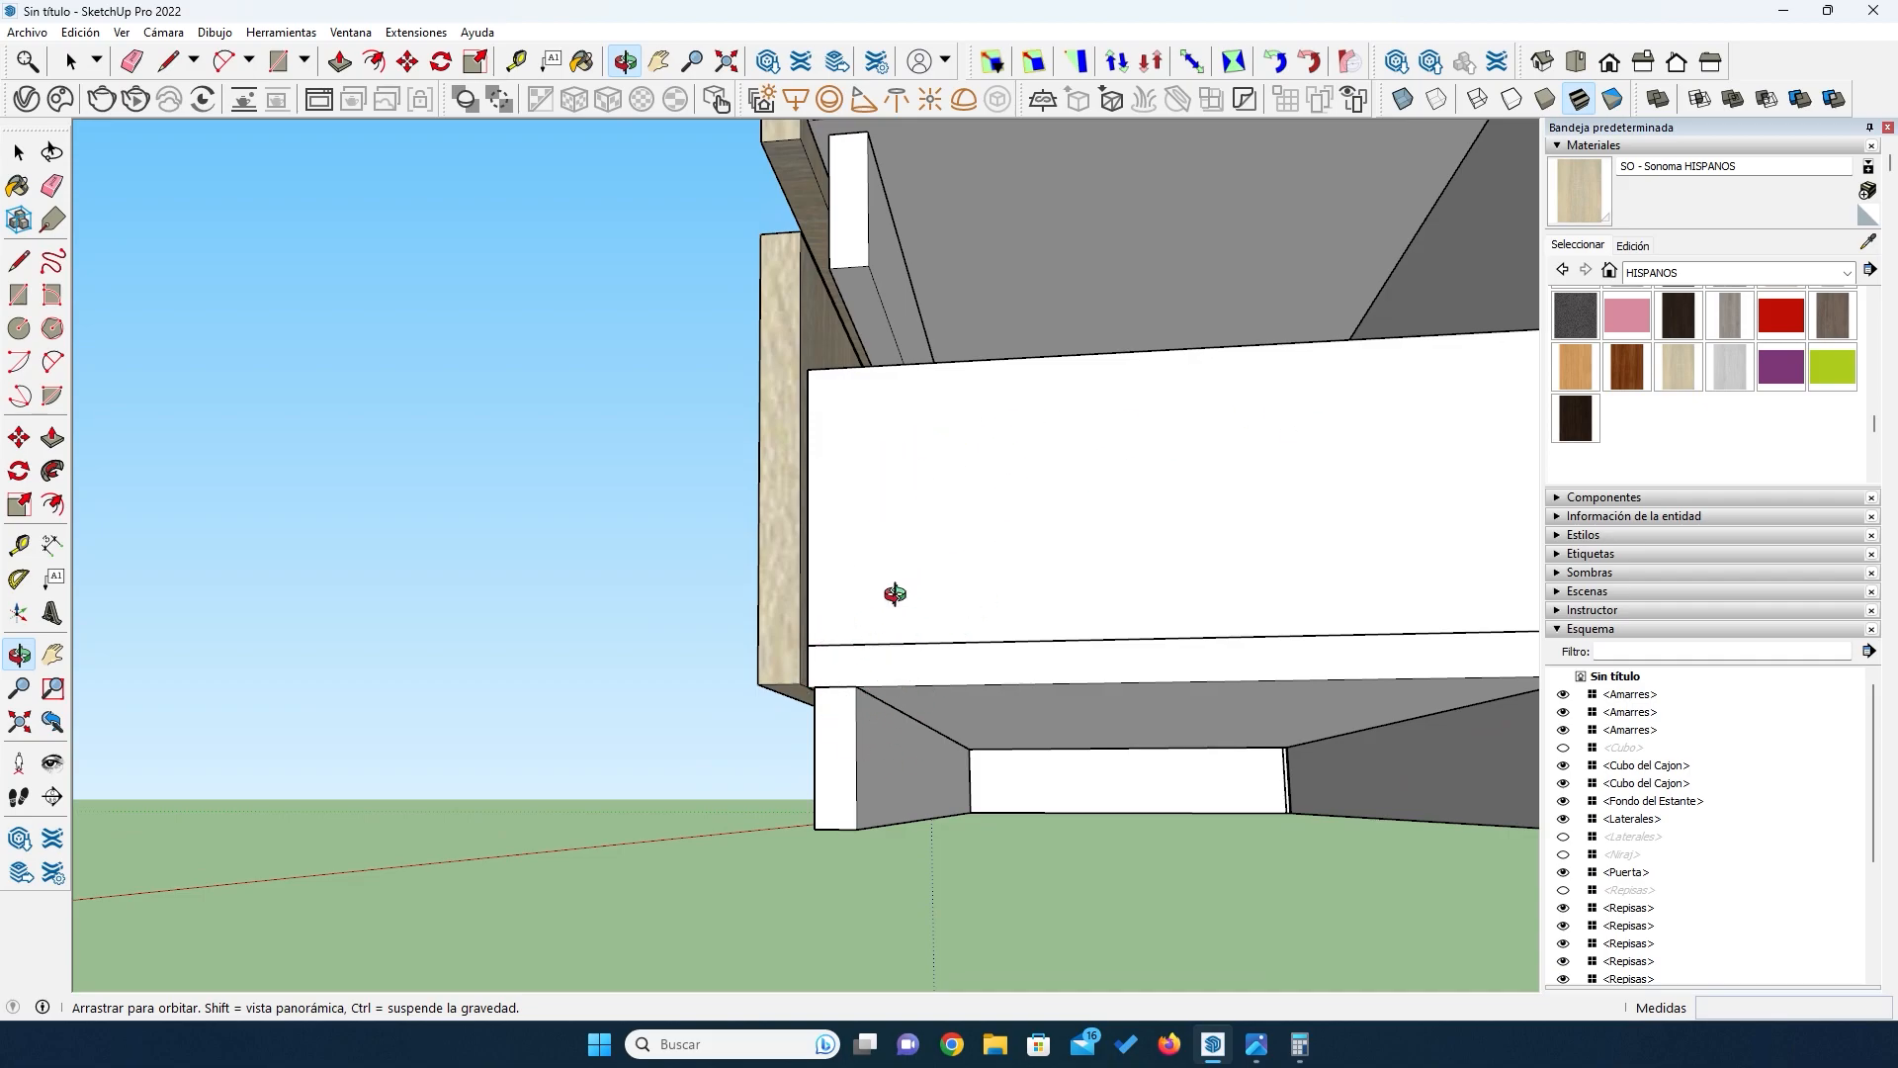
drag(907, 649, 1006, 614)
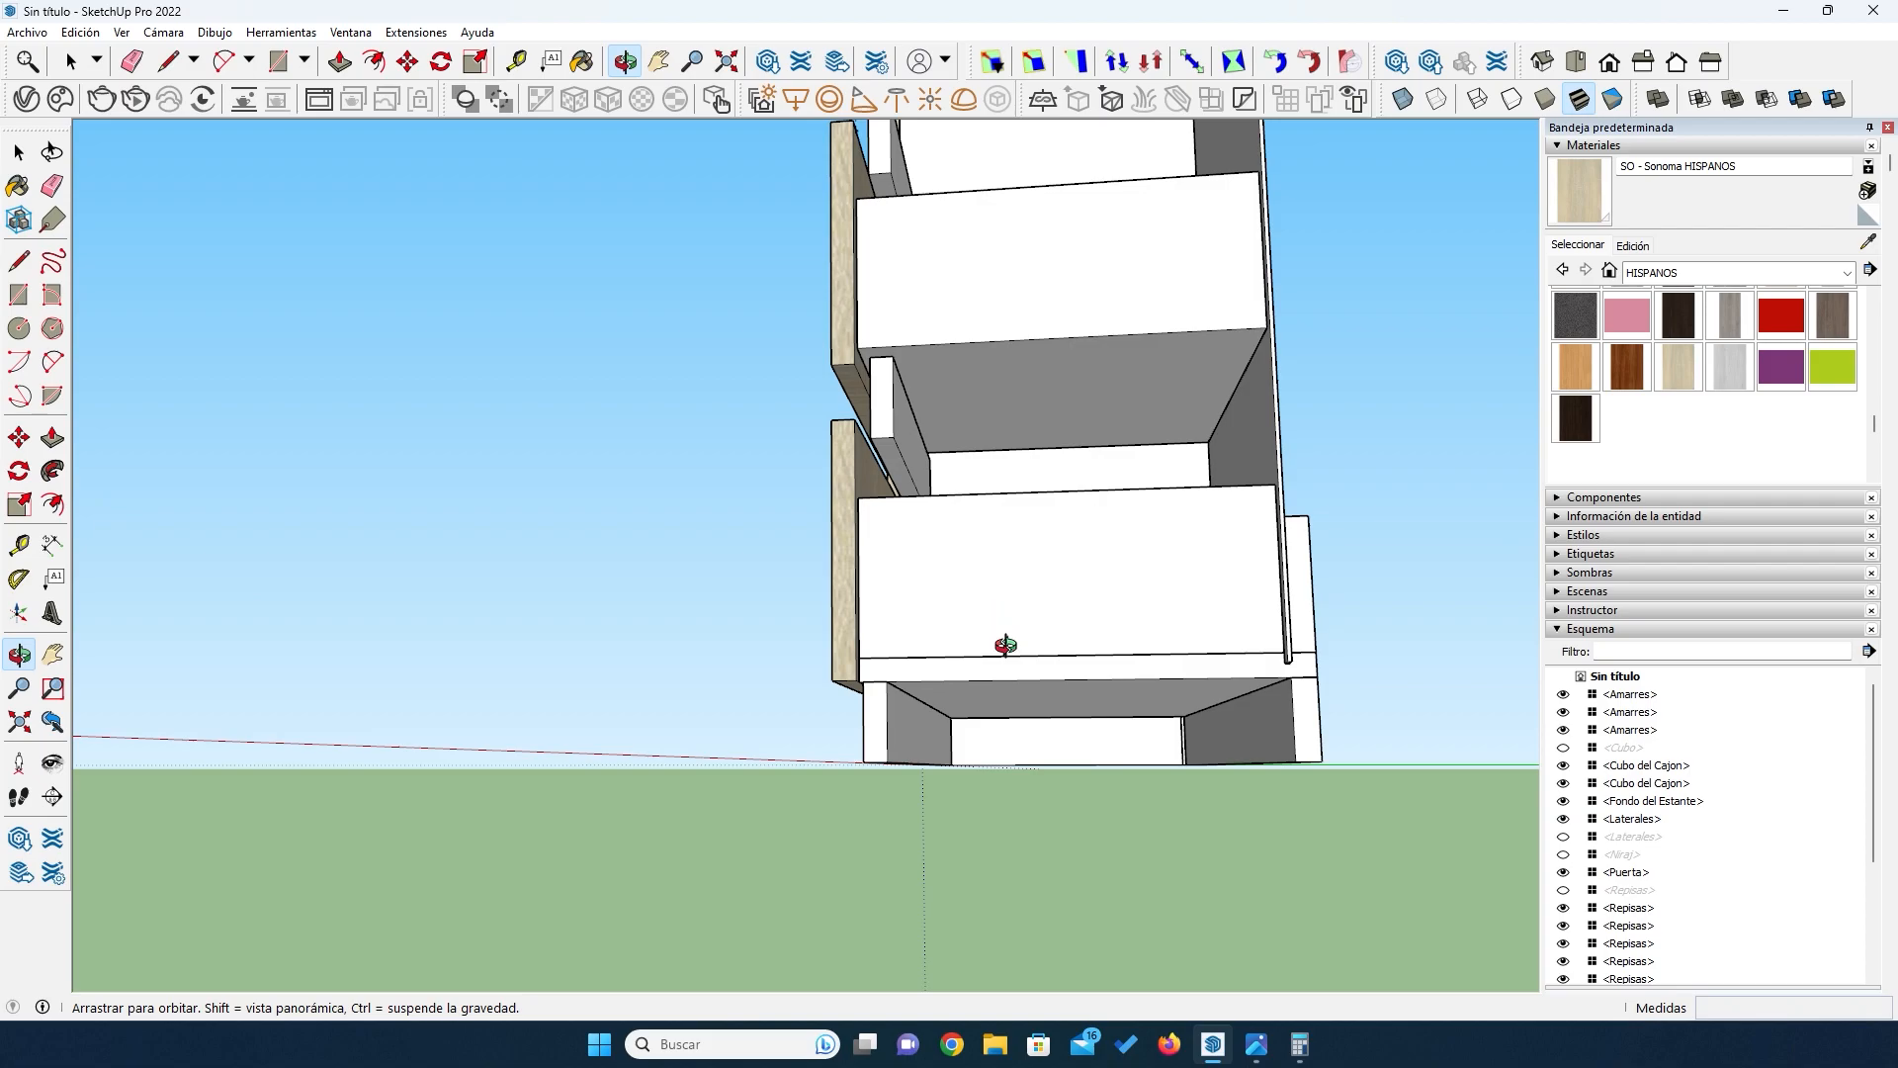
click(18, 152)
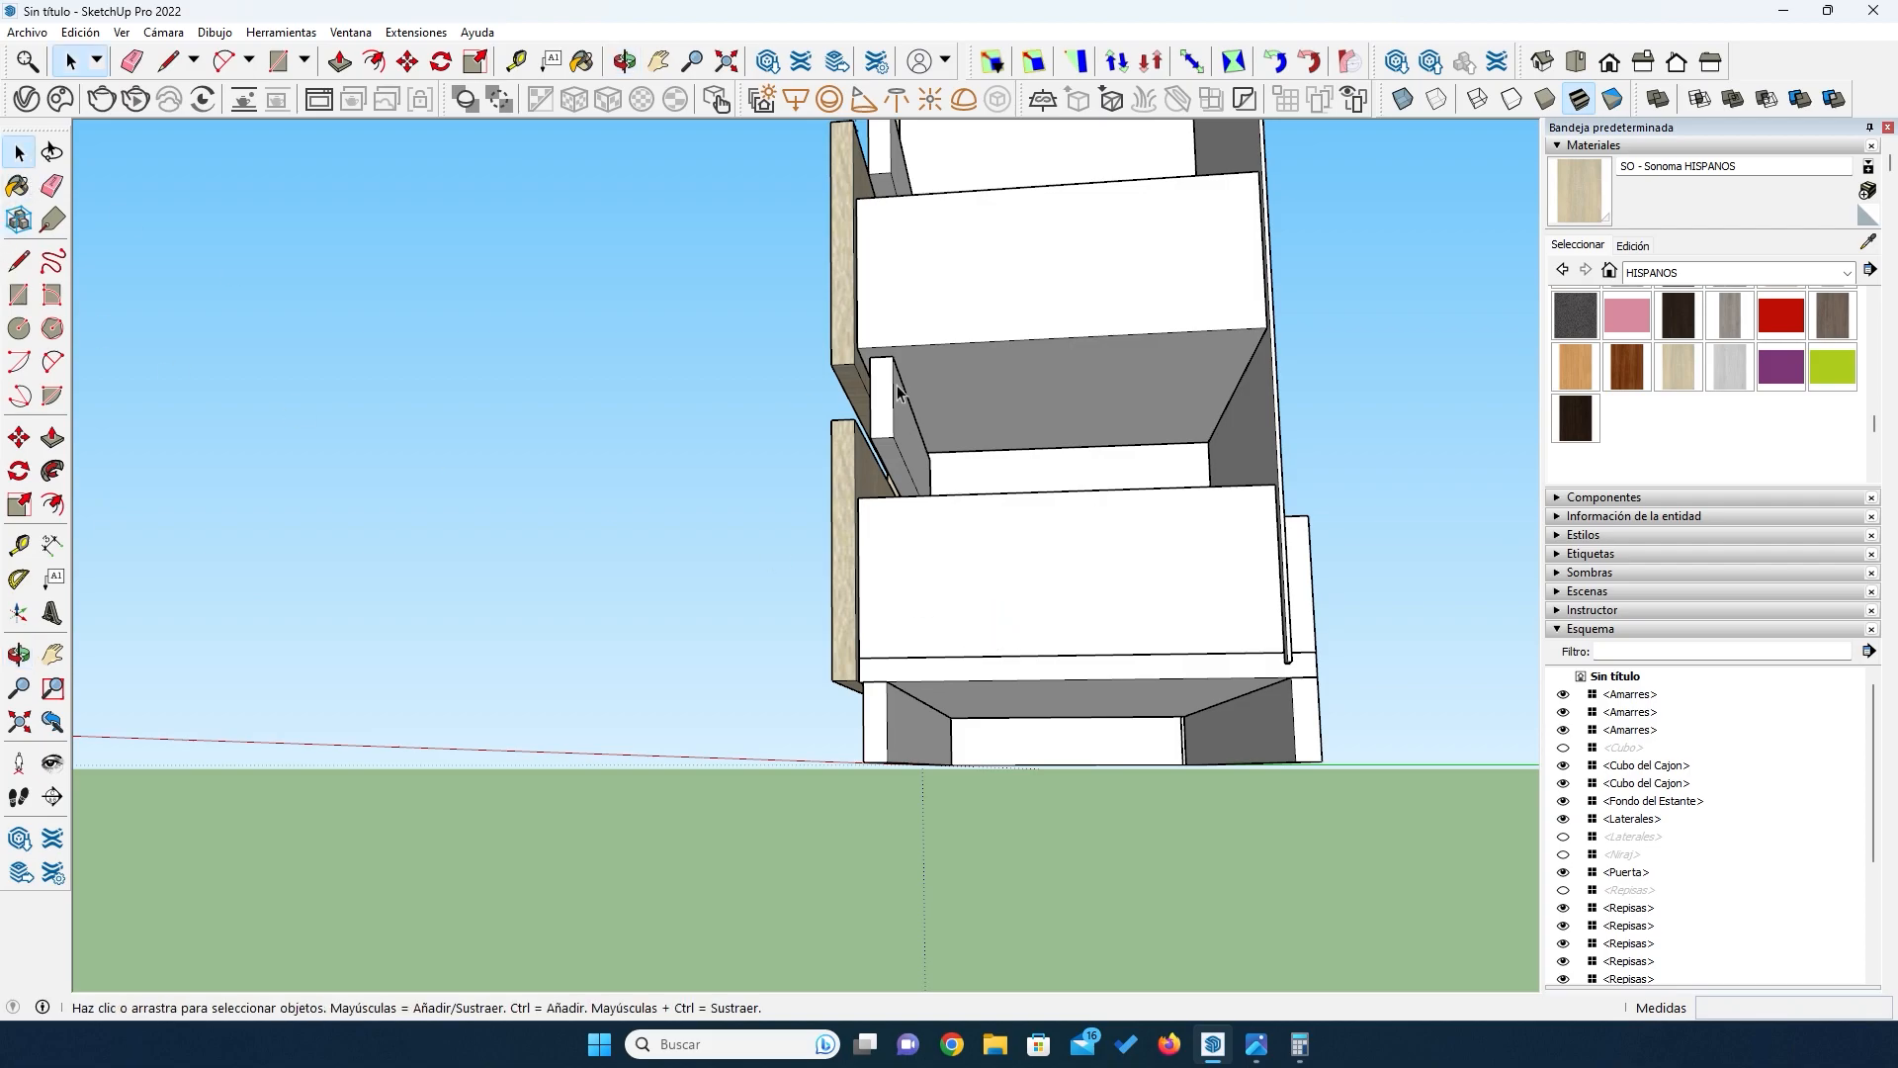
click(1003, 296)
key(o)
drag(955, 459, 958, 395)
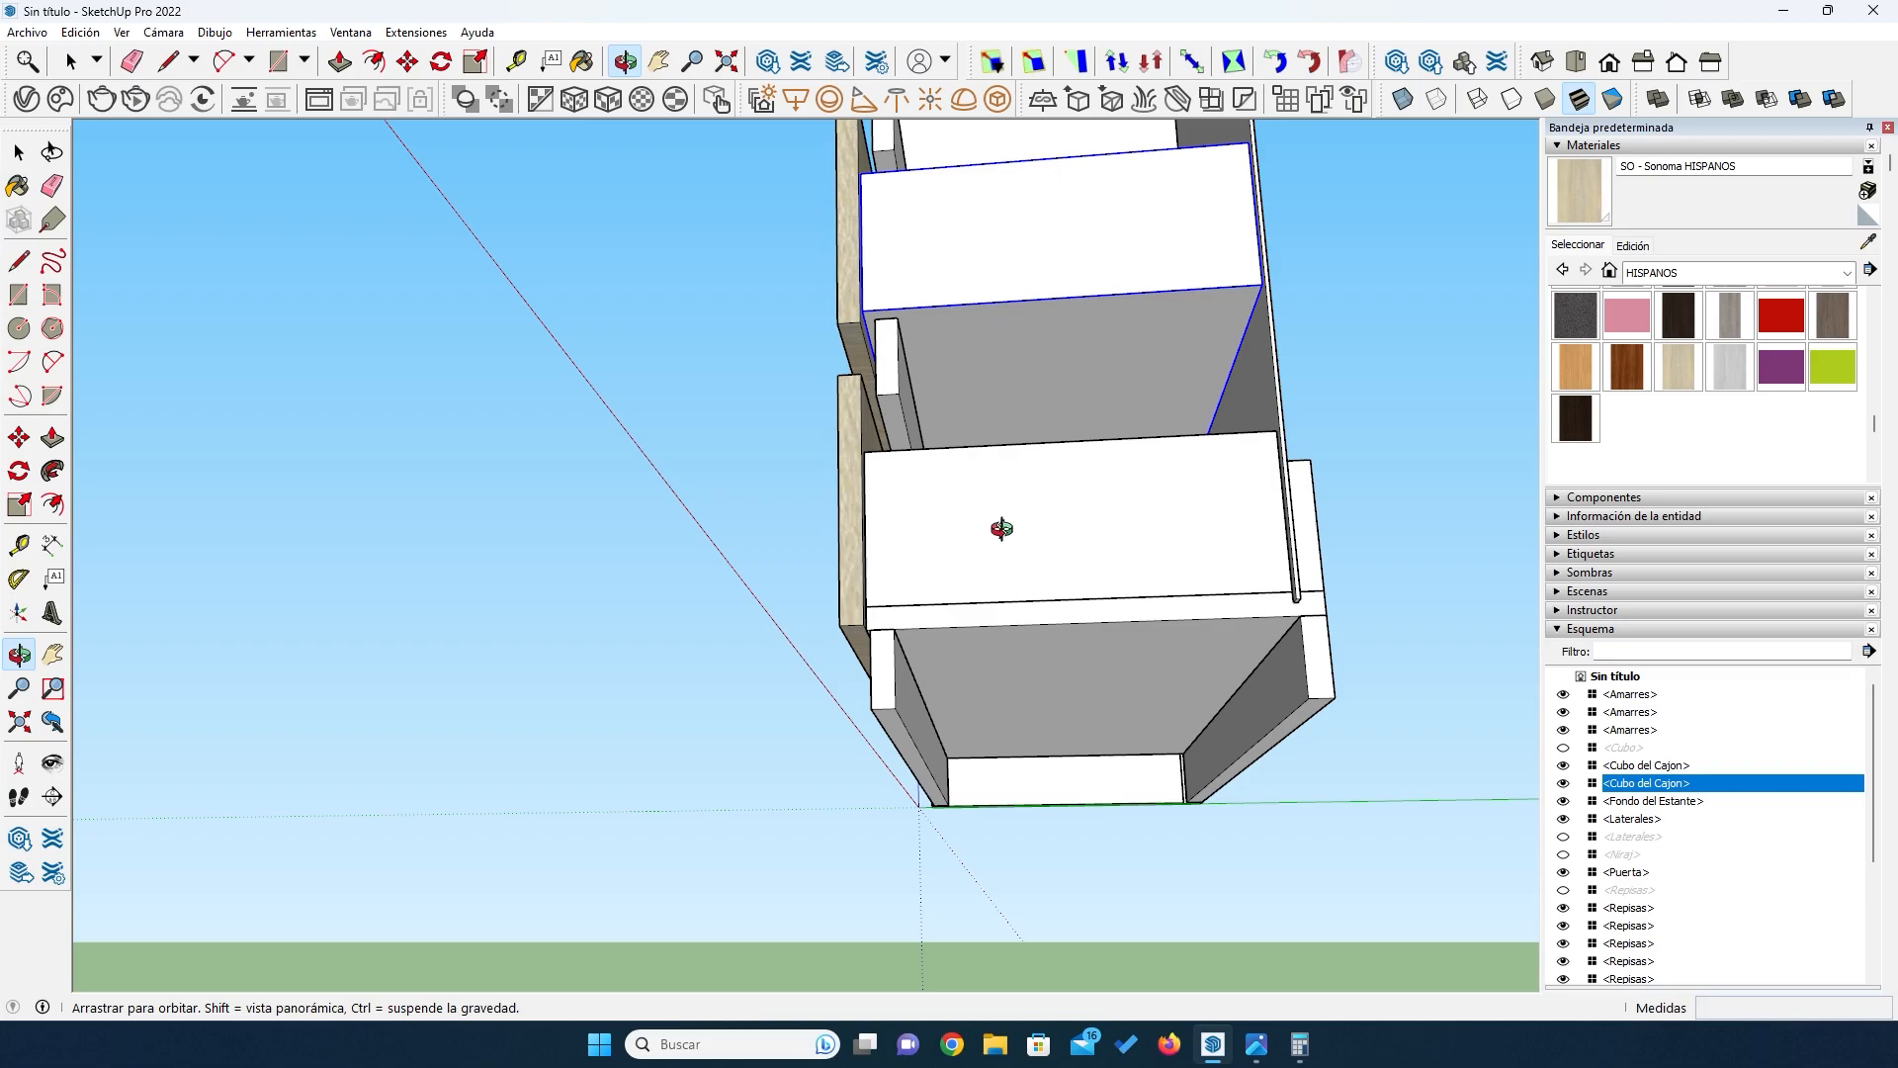
click(17, 152)
double_click(988, 236)
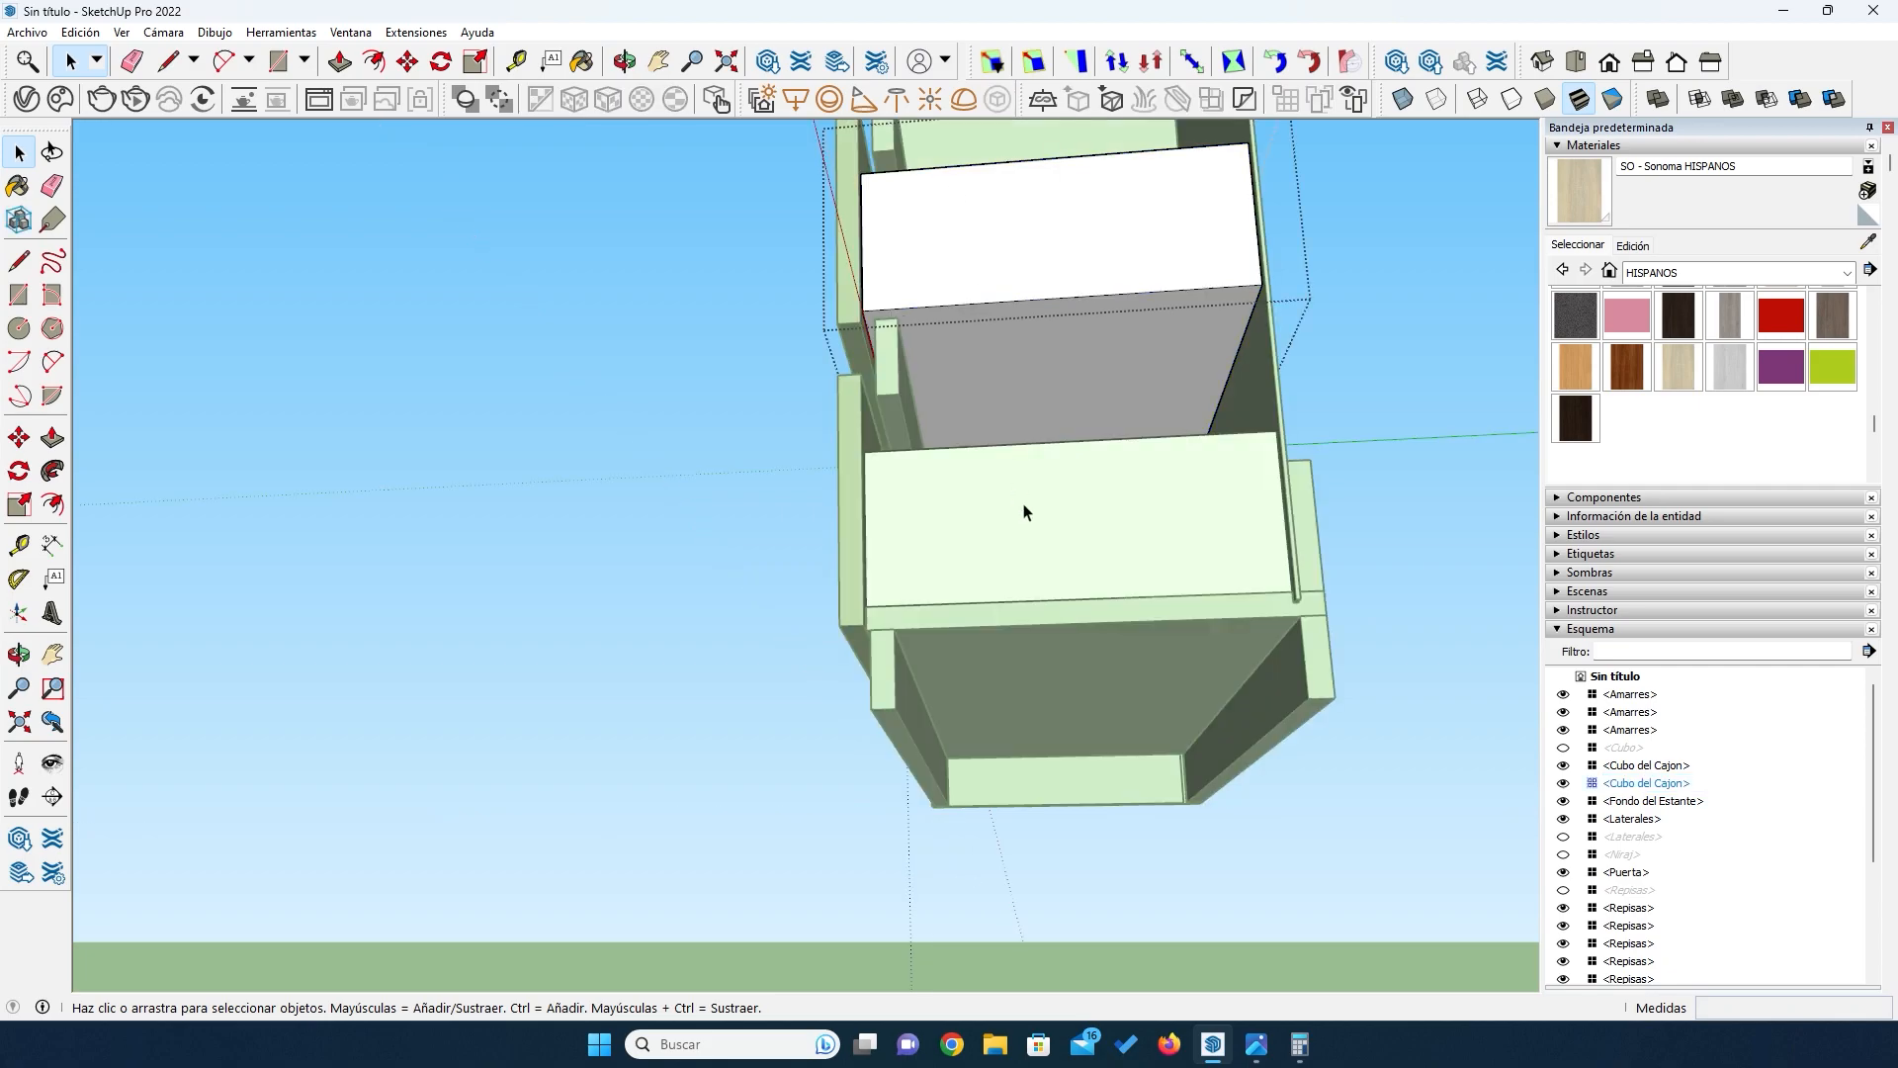
click(1035, 63)
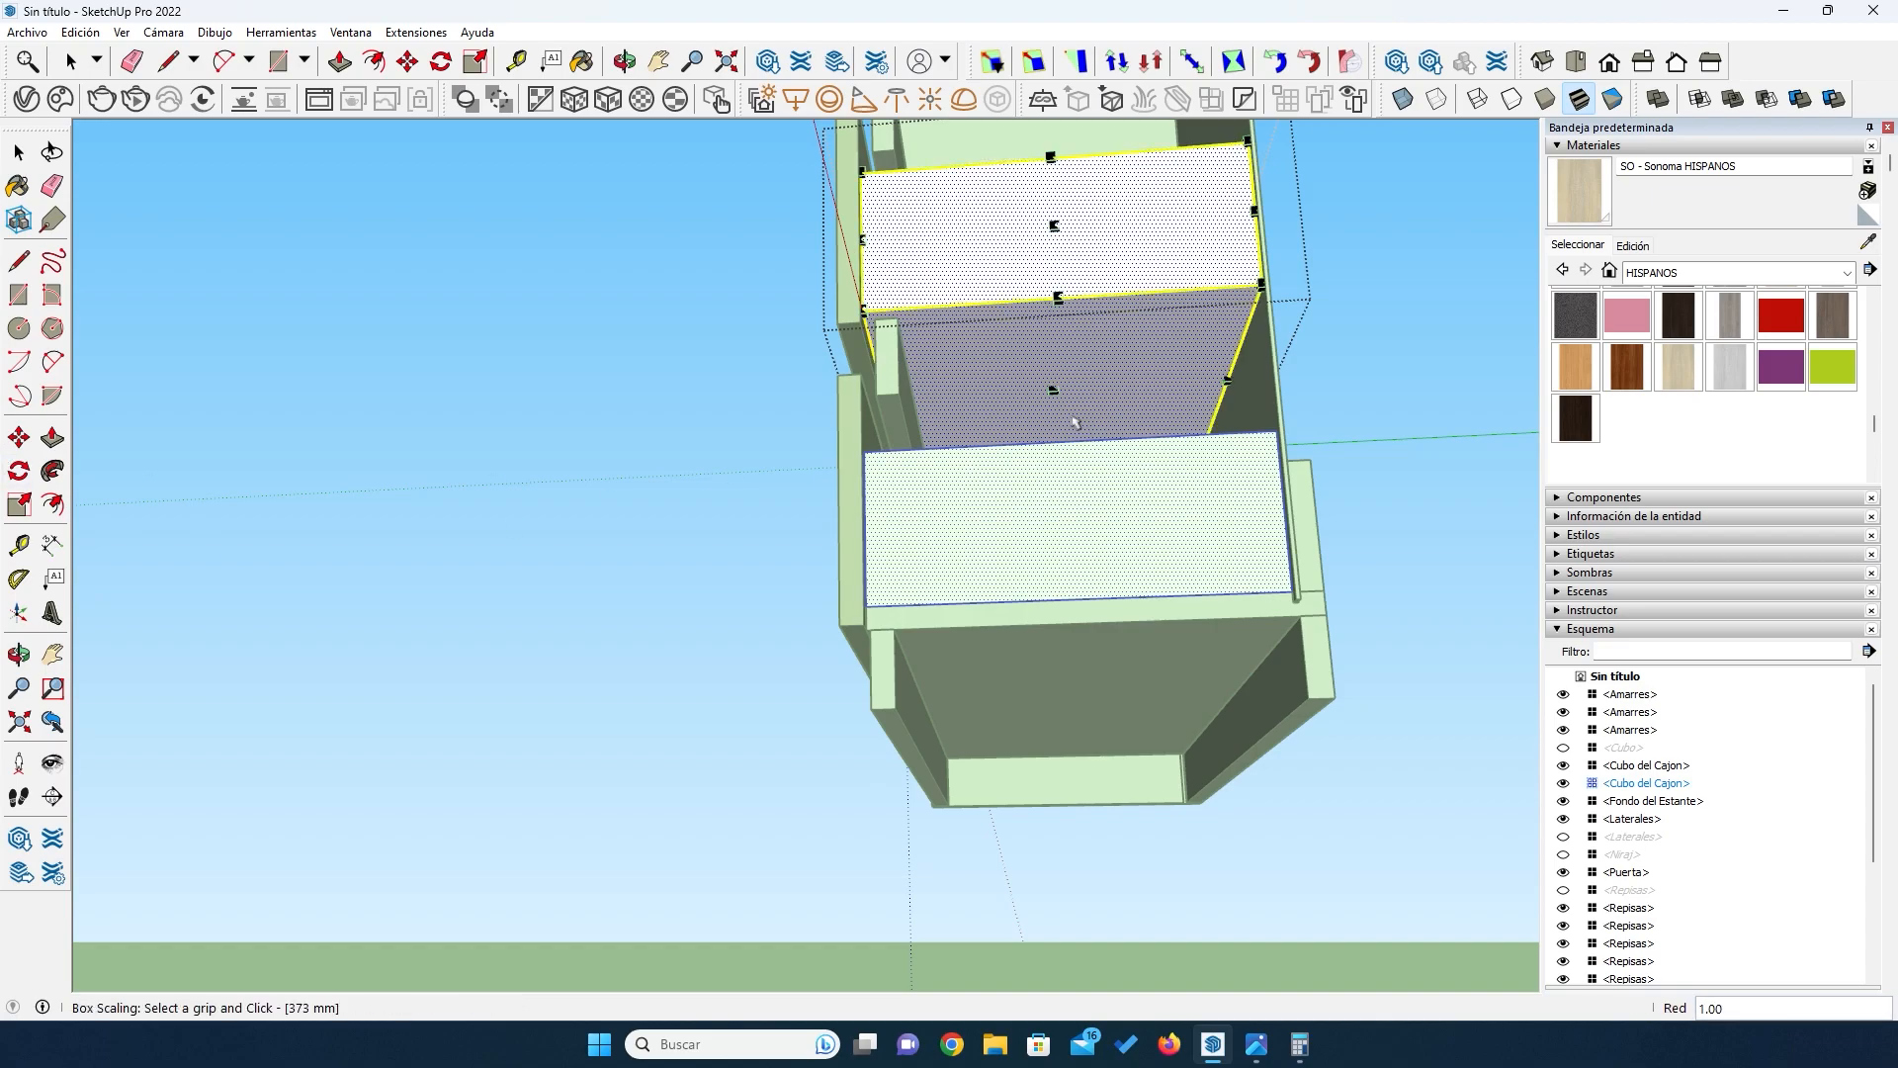
click(1054, 389)
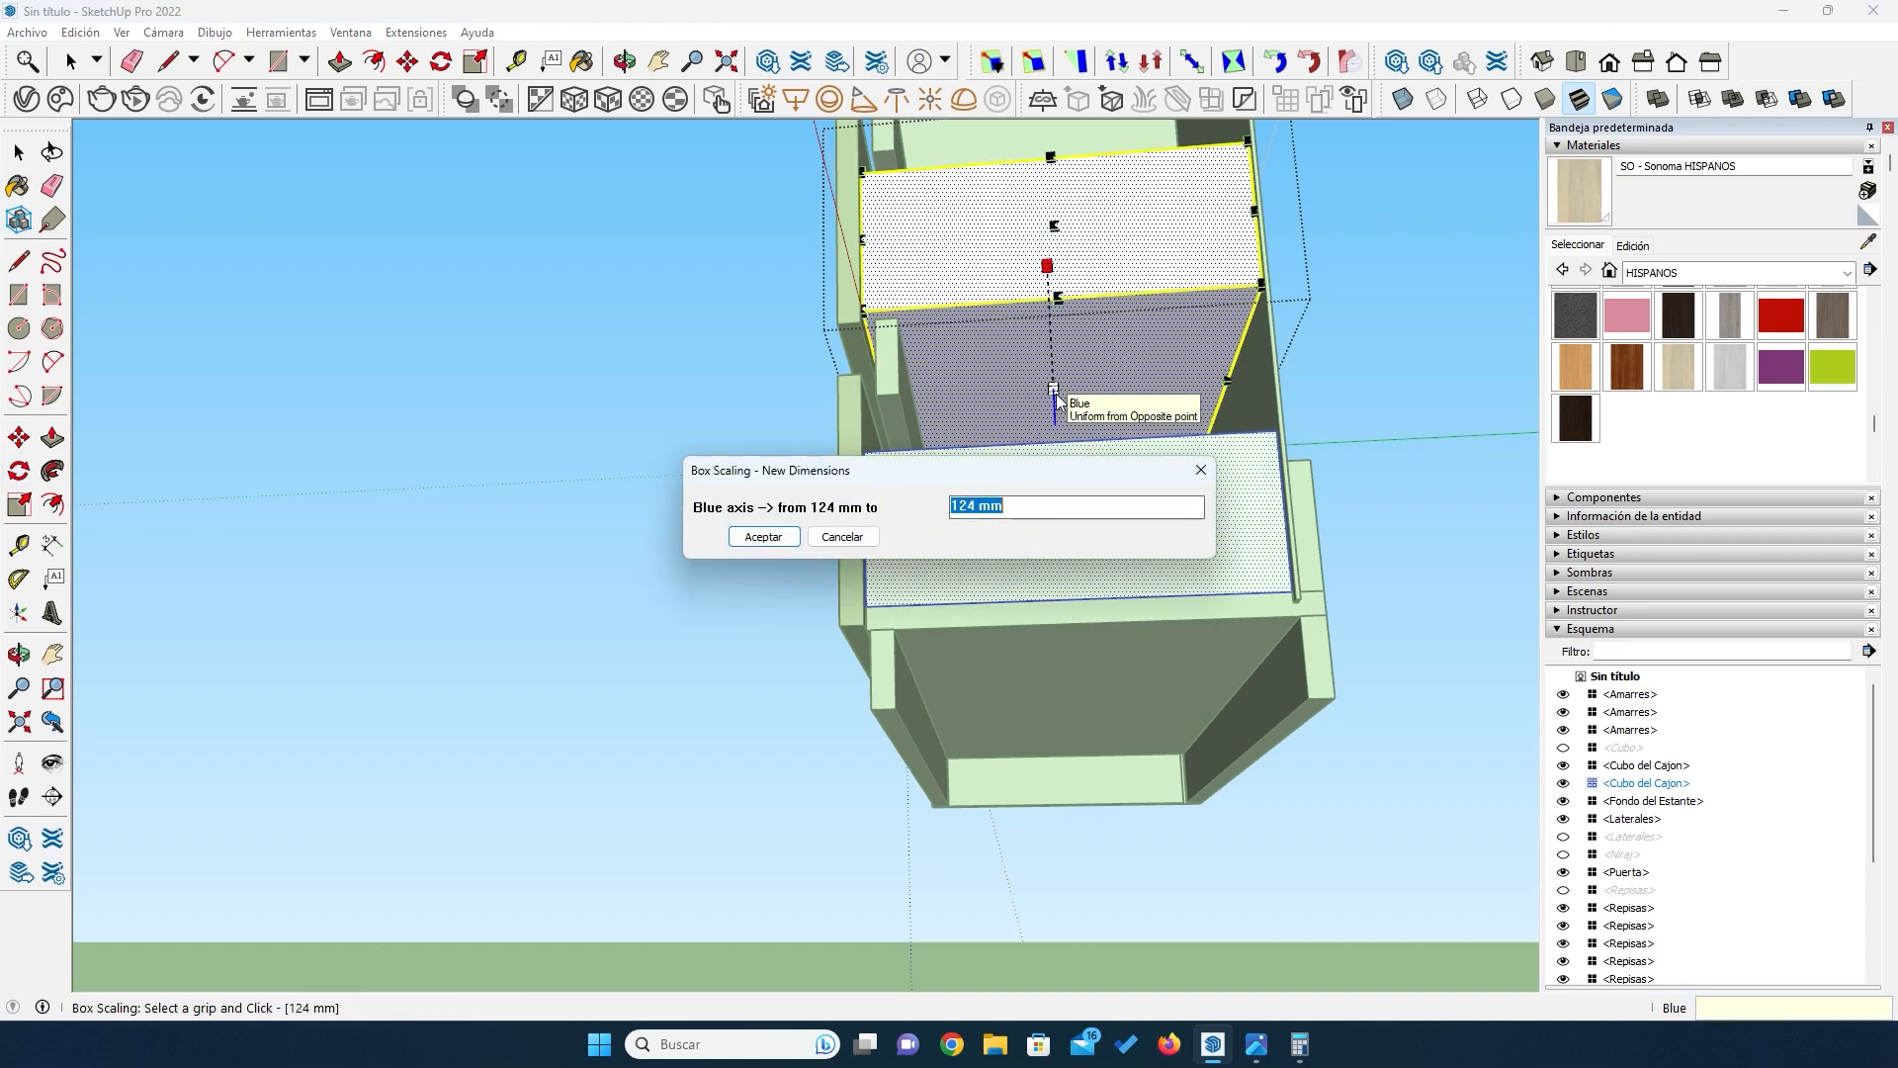
Step: Reduce the drawer box's height along the blue axis with Box Scaling and close the component
key(Right)
key(Return)
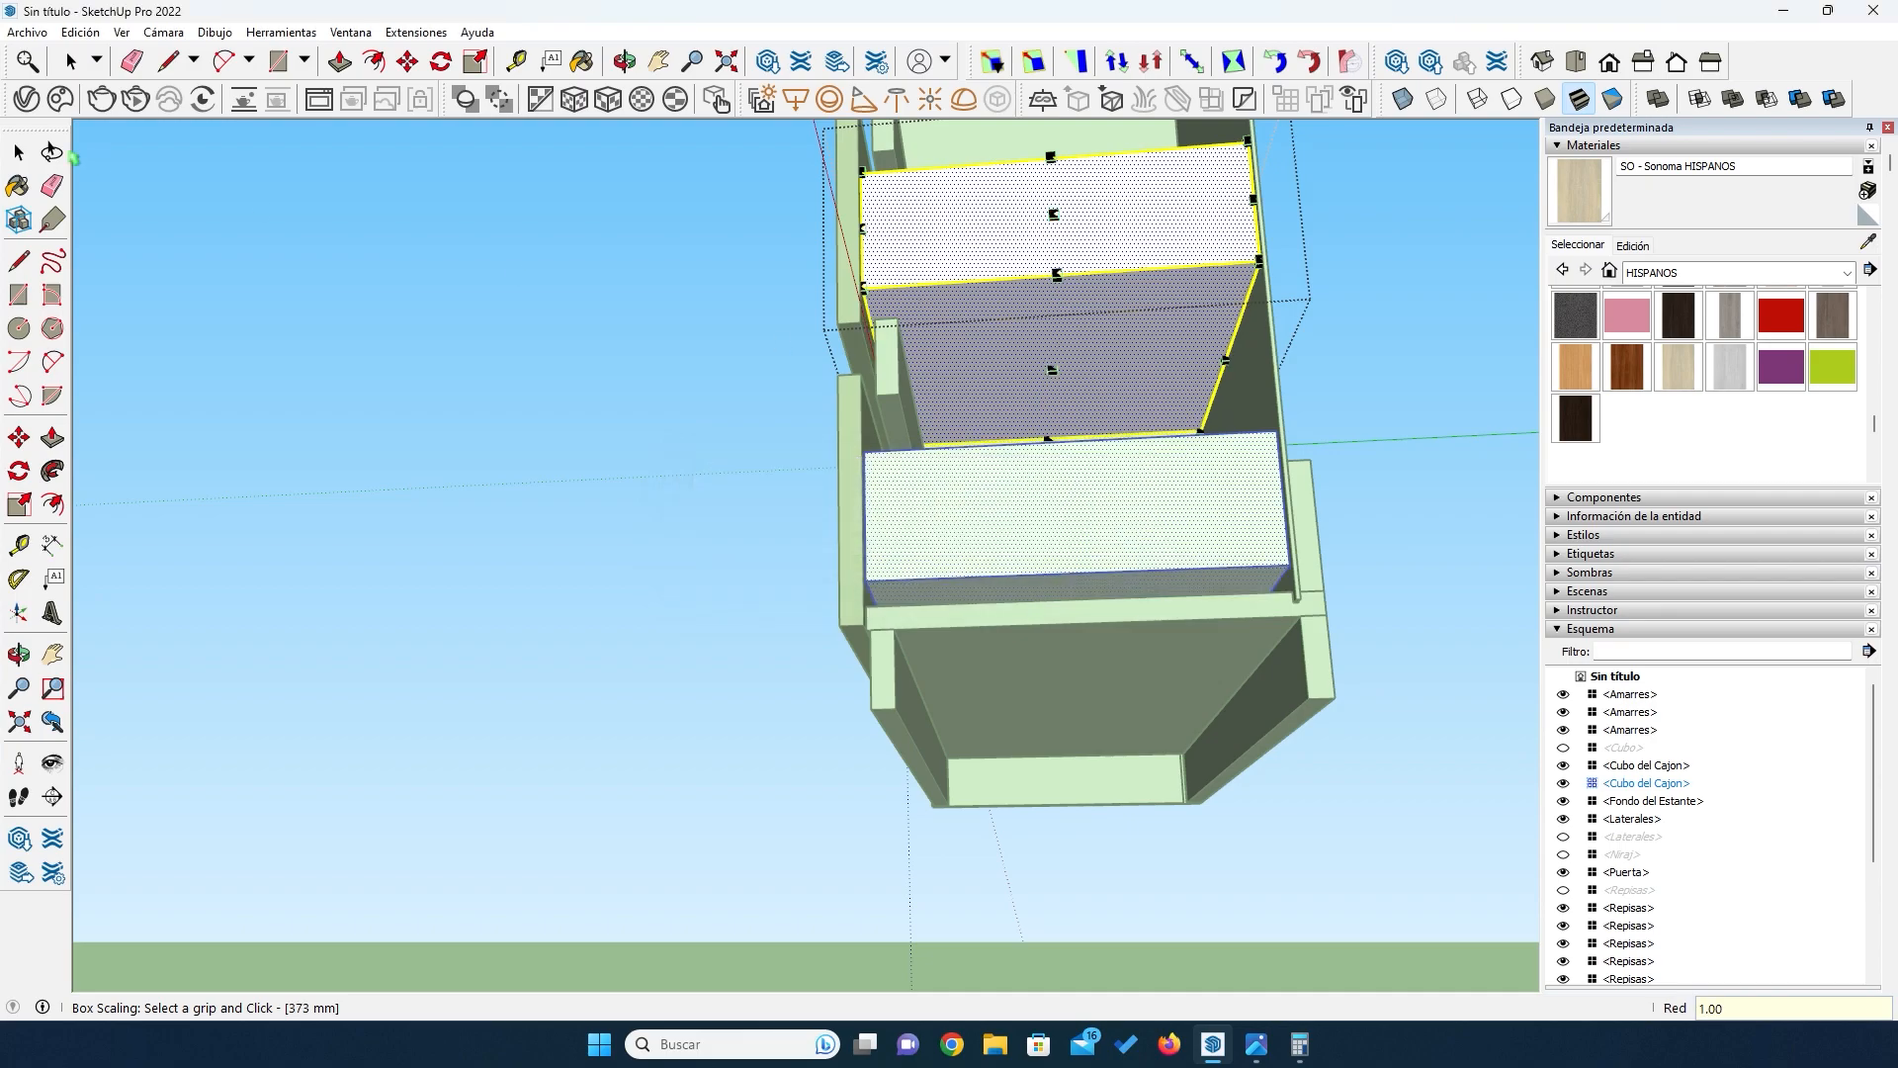
click(17, 153)
click(529, 441)
Step: Examine the clearances above, below and behind both drawer boxes and their position against the drawer fronts
middle_drag(647, 404, 704, 558)
scroll(940, 717, up, 4)
middle_drag(941, 716, 924, 674)
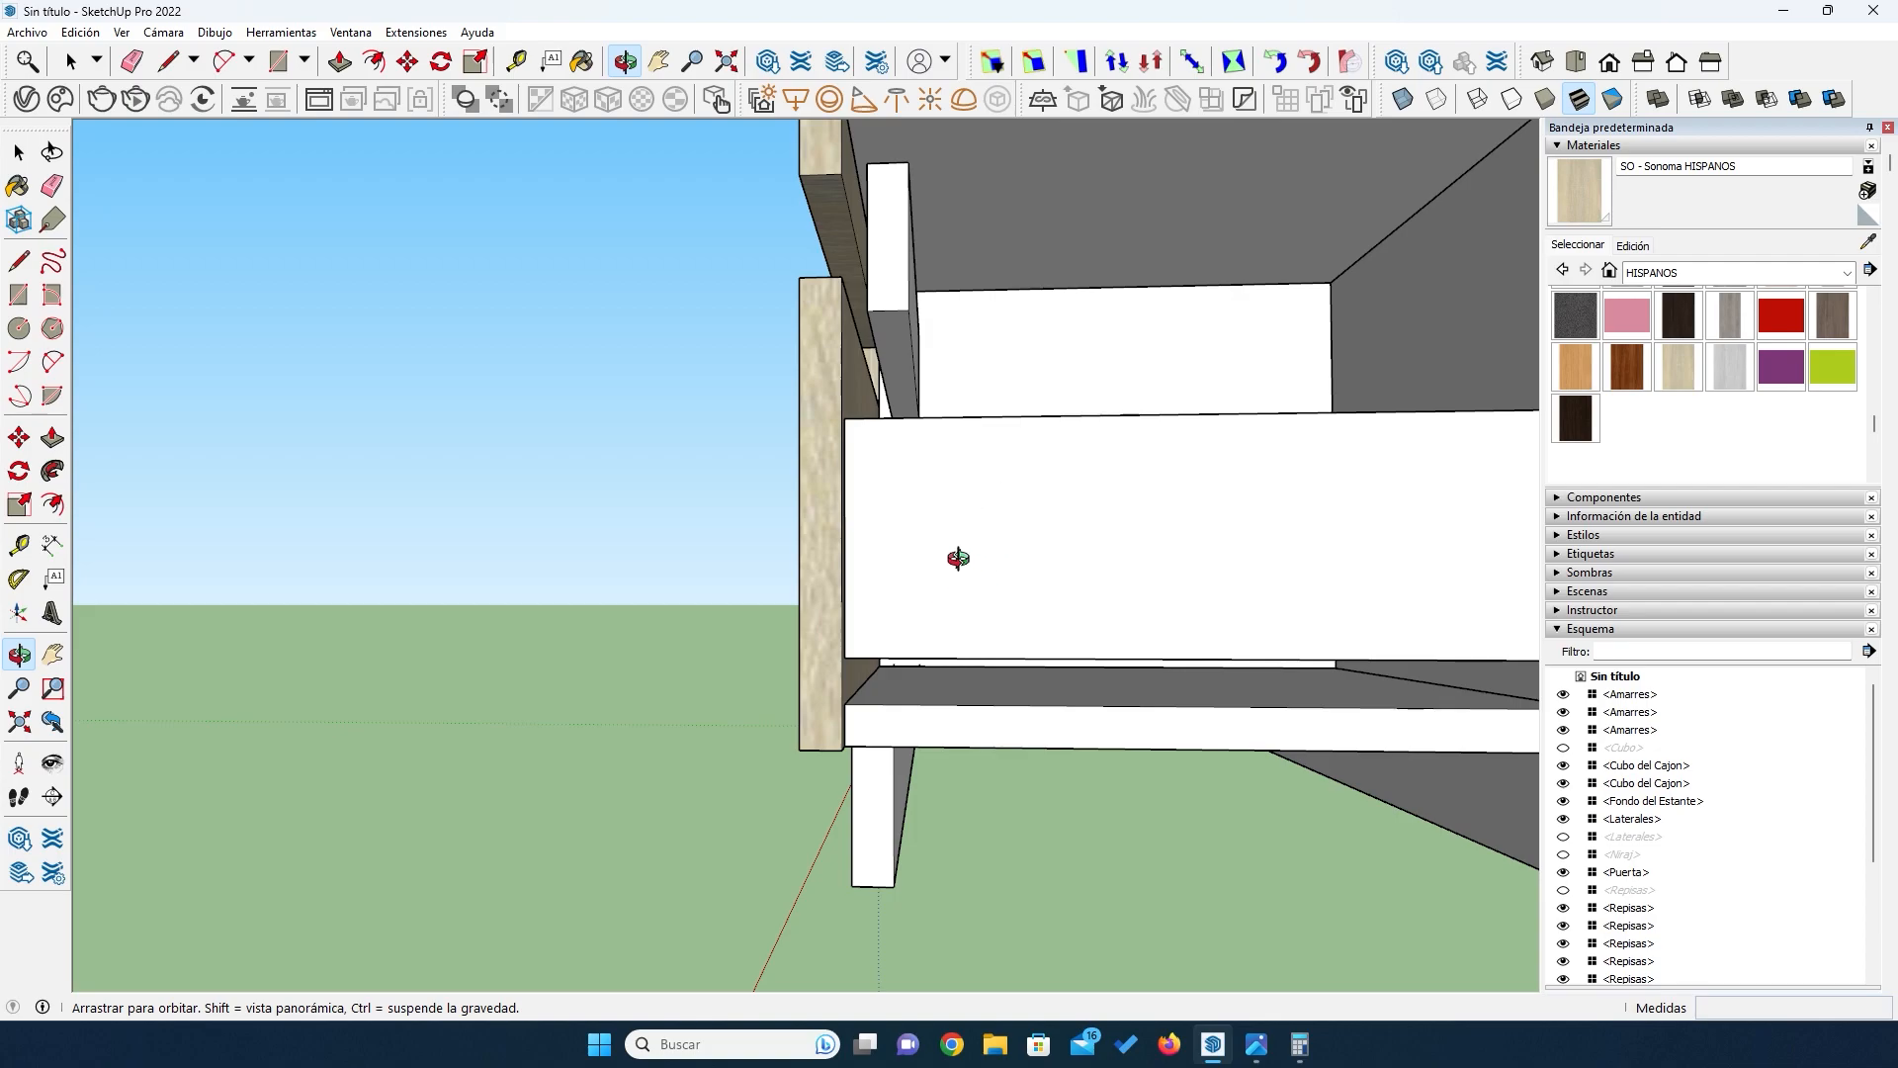
drag(869, 742, 860, 546)
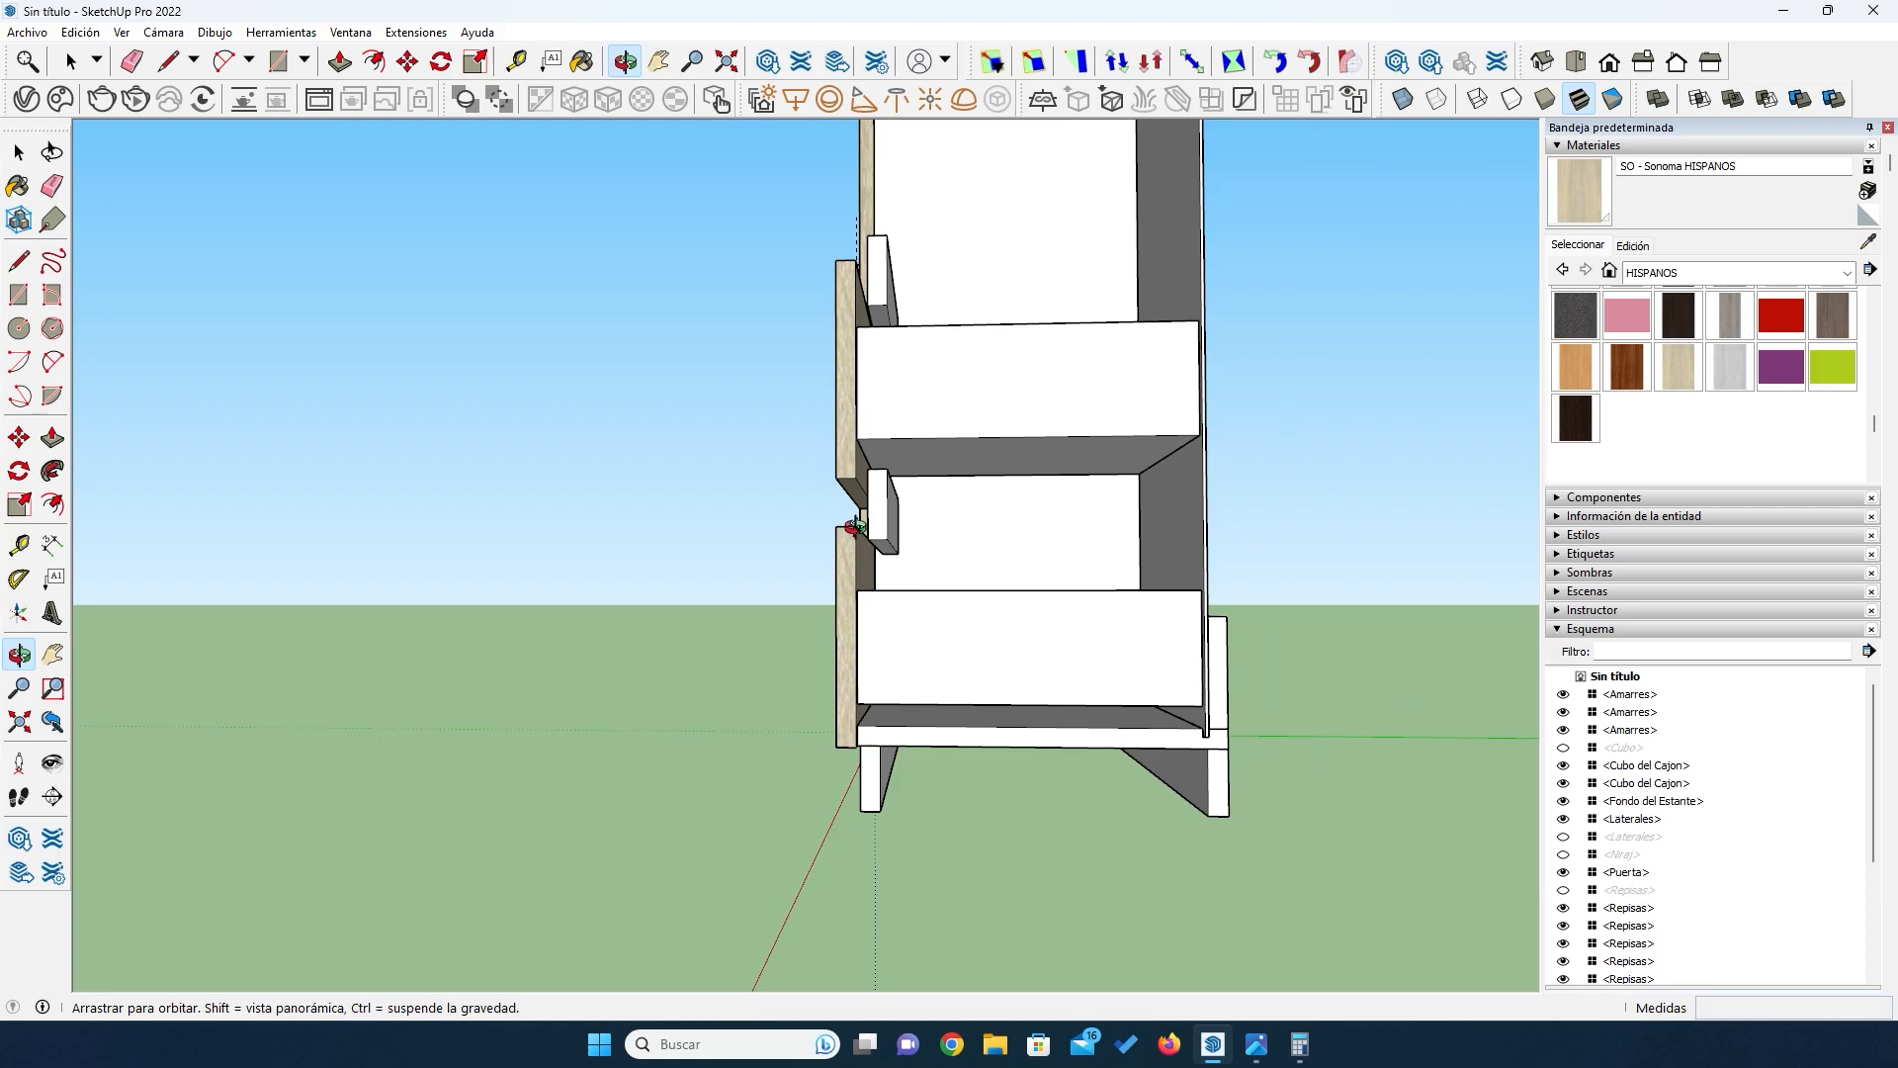
drag(904, 384, 903, 458)
scroll(900, 422, up, 4)
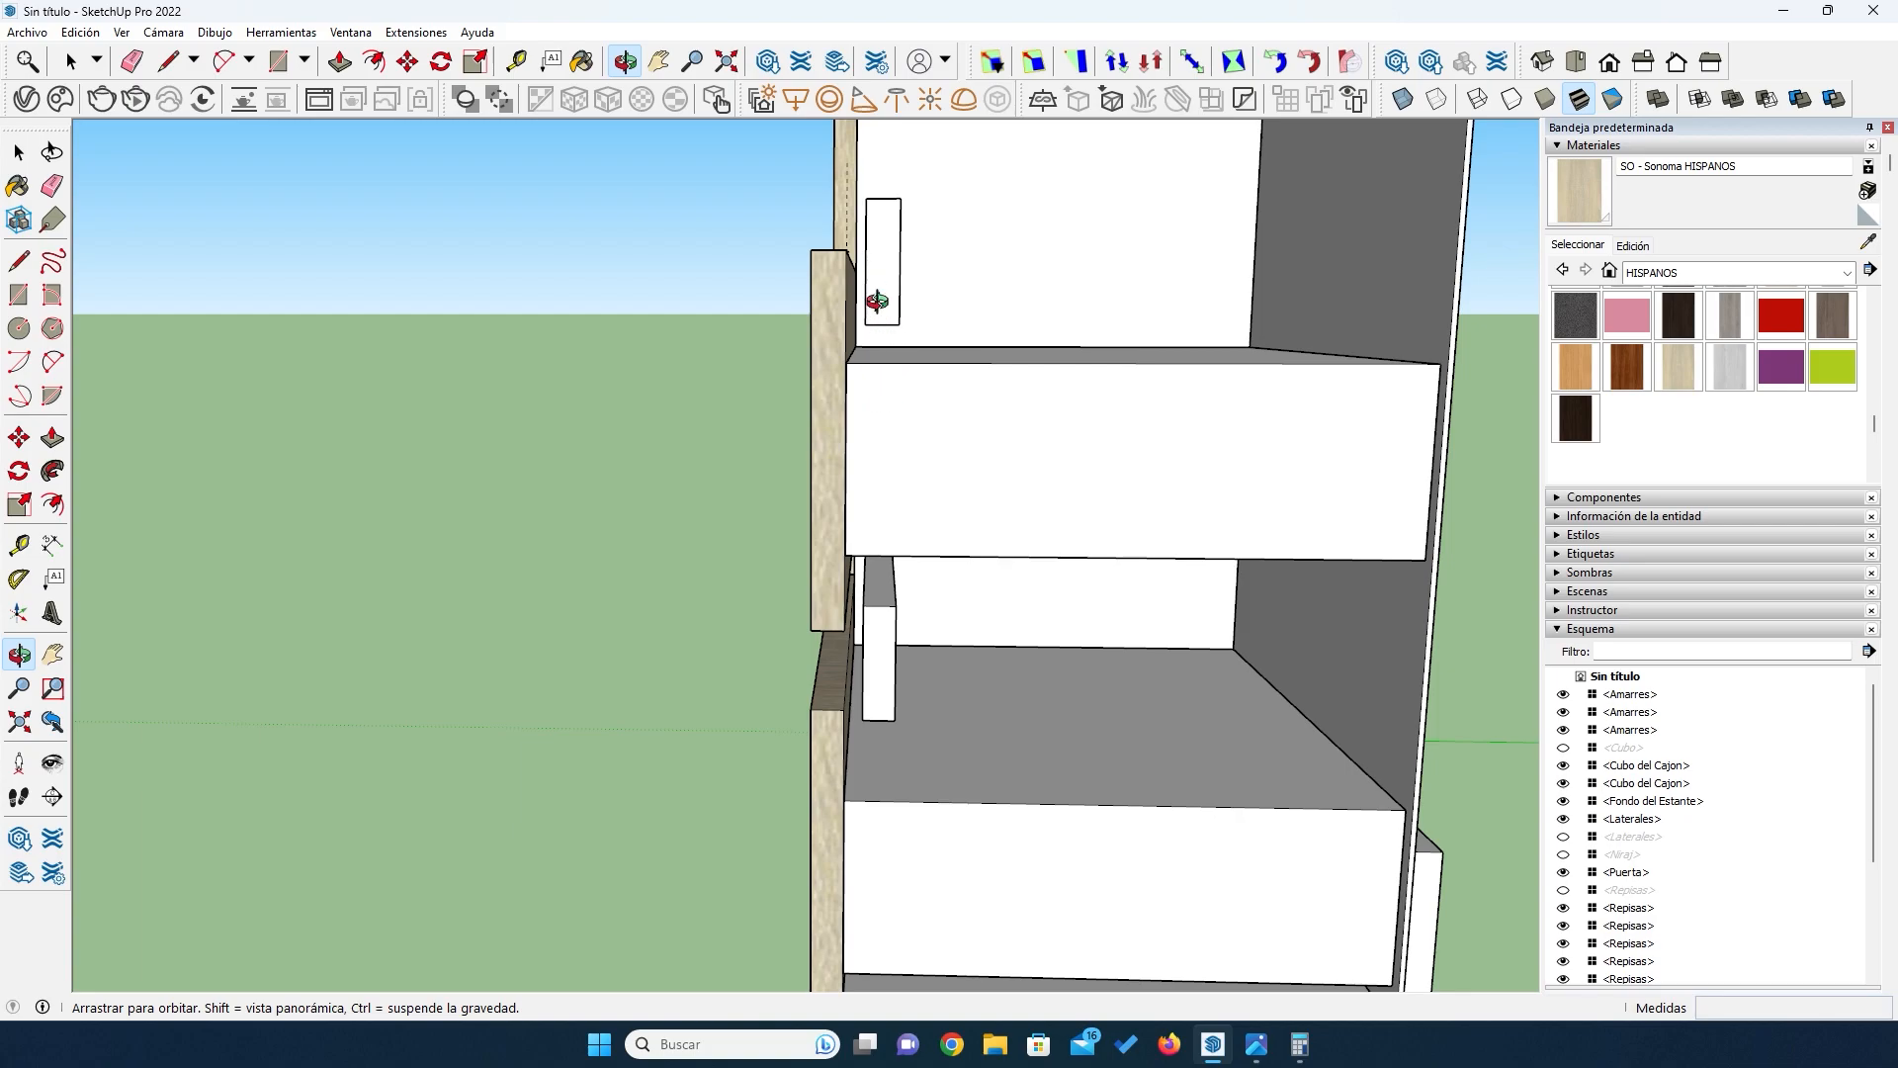
drag(1008, 432, 956, 452)
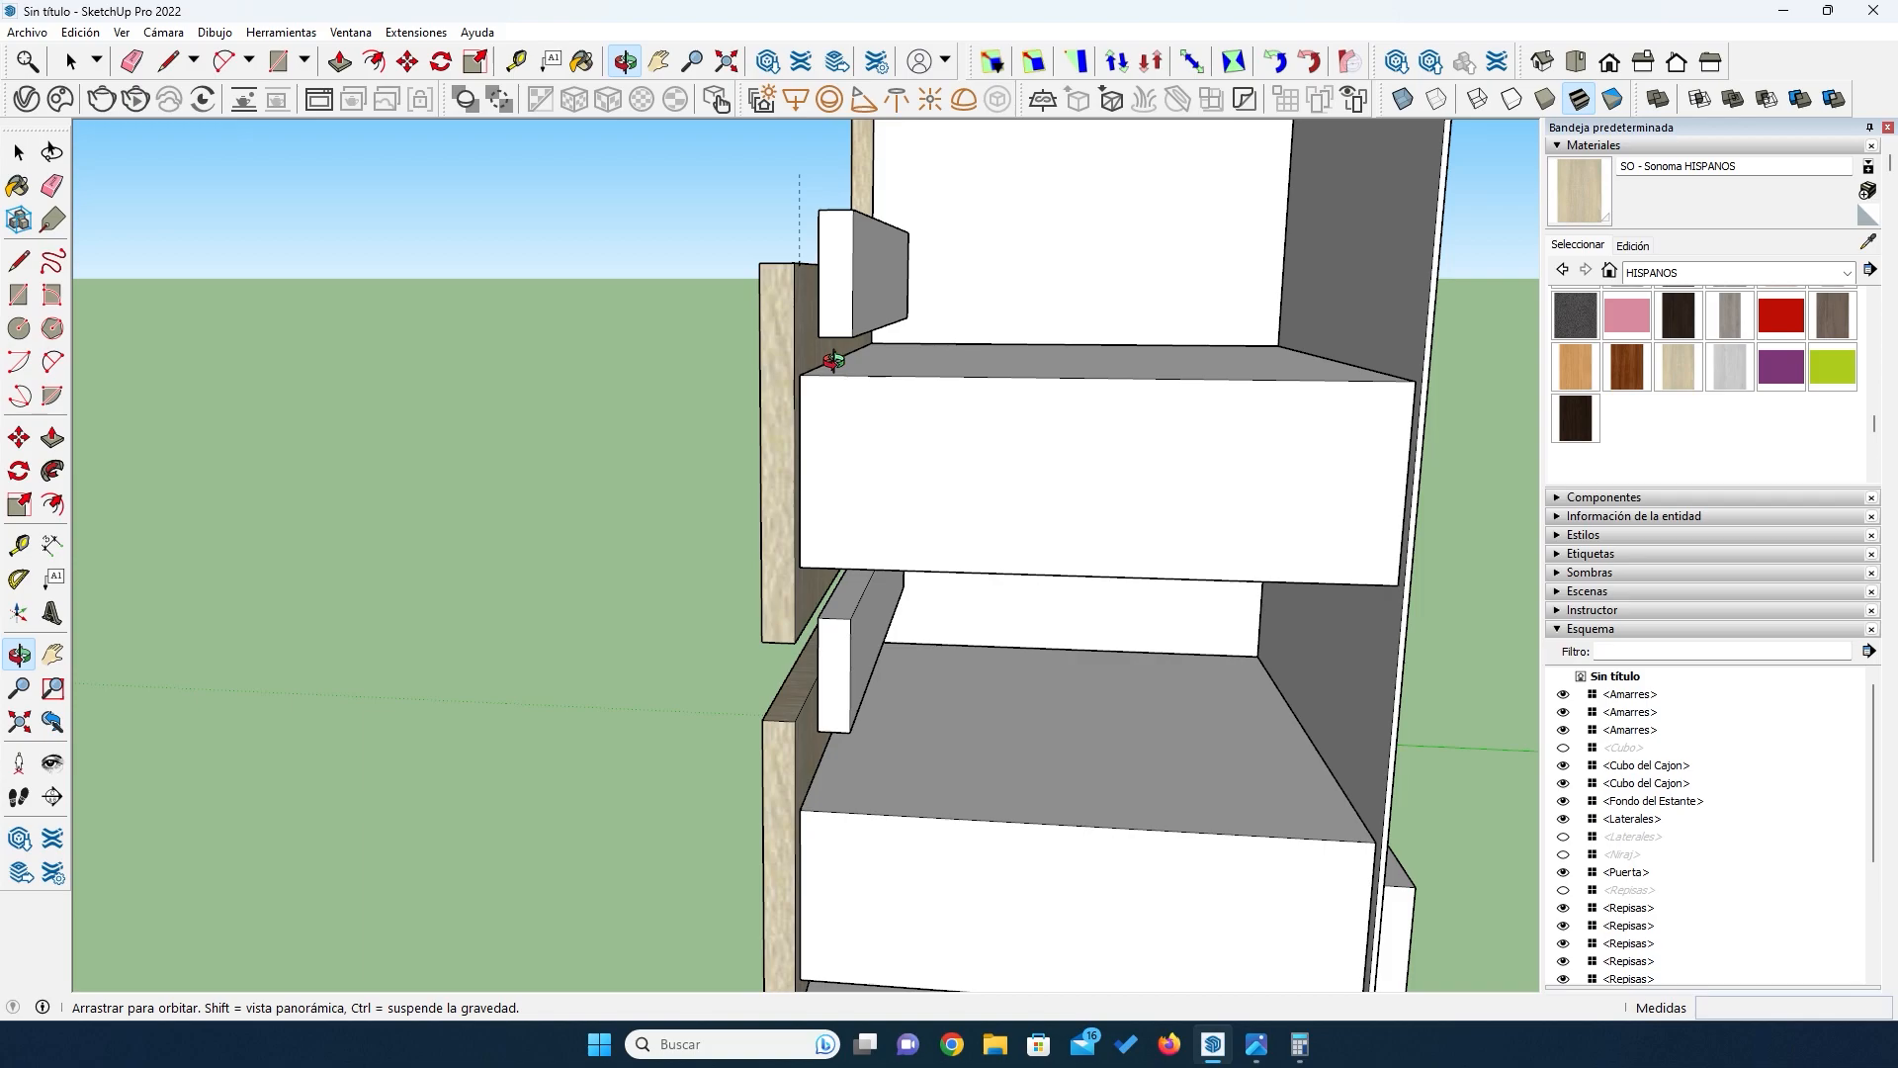
drag(865, 479, 903, 411)
drag(1033, 591, 1005, 426)
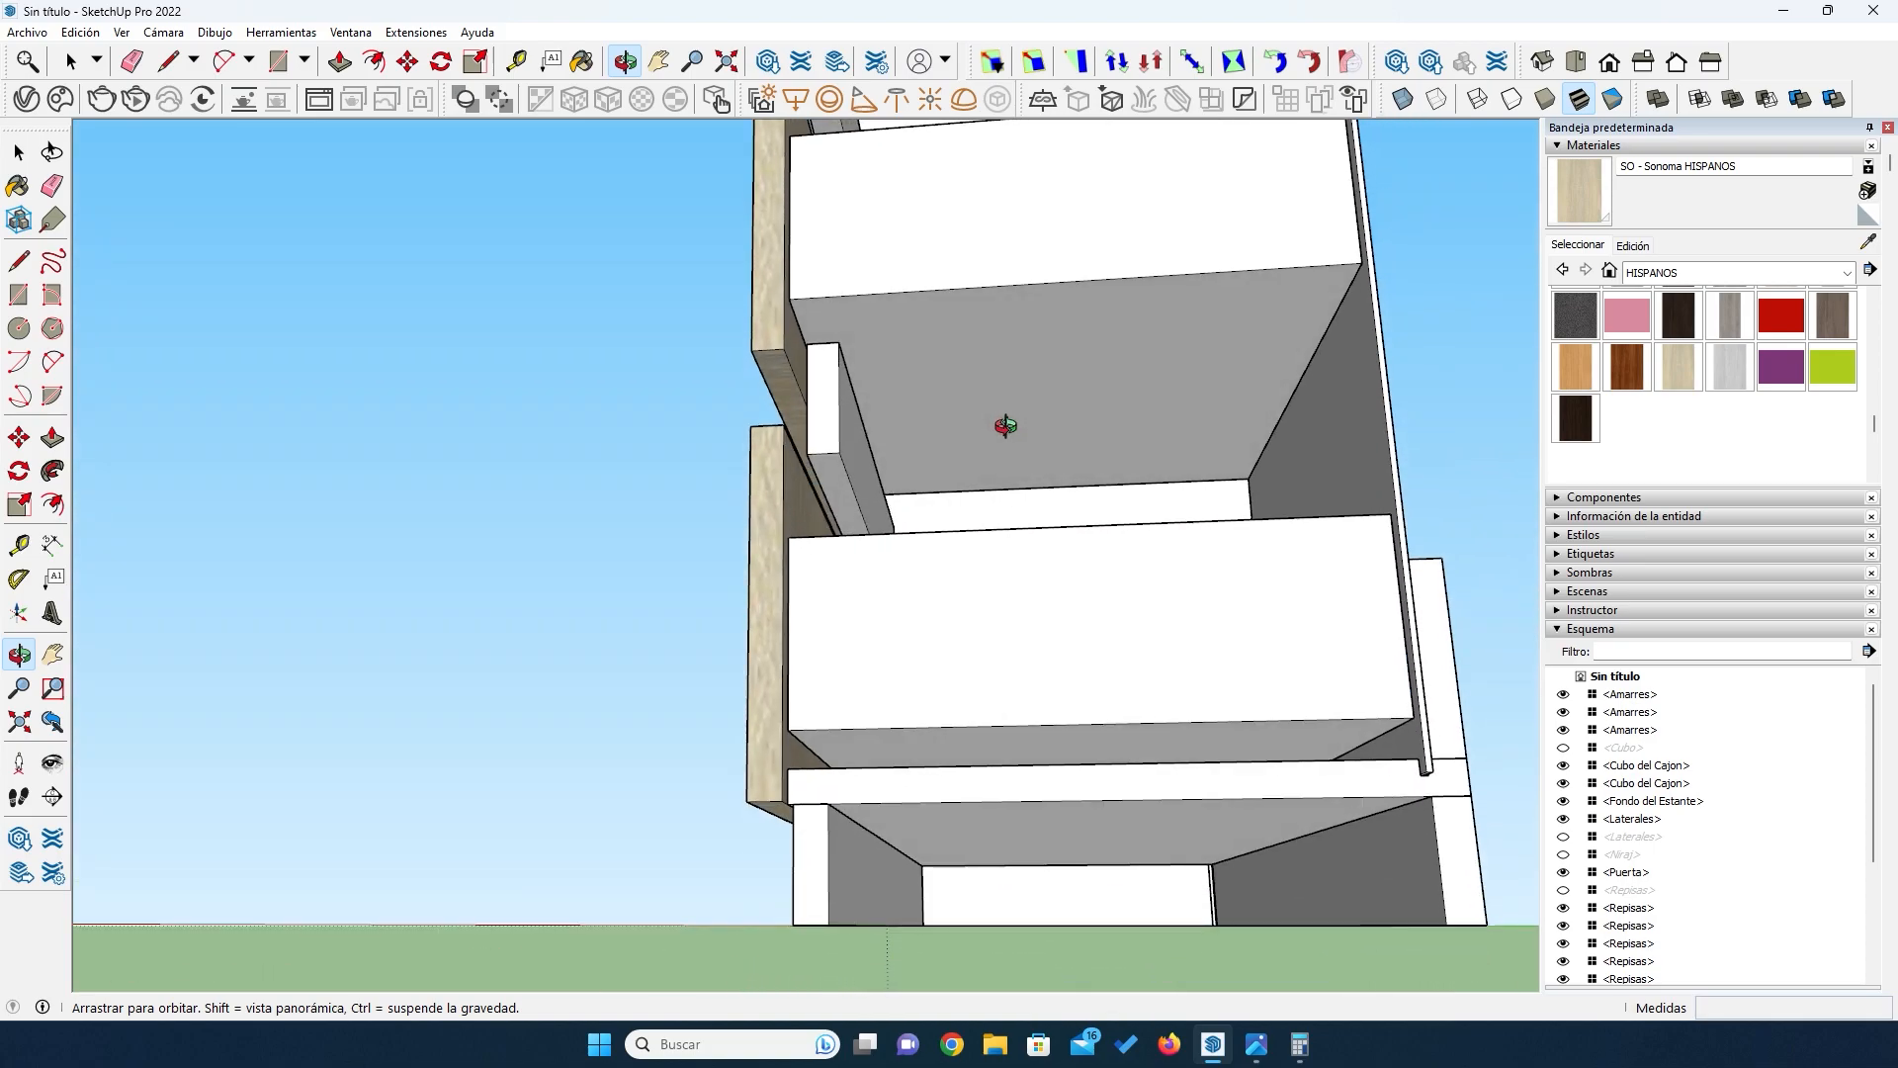
drag(867, 603, 896, 658)
scroll(855, 836, up, 3)
scroll(853, 837, up, 1)
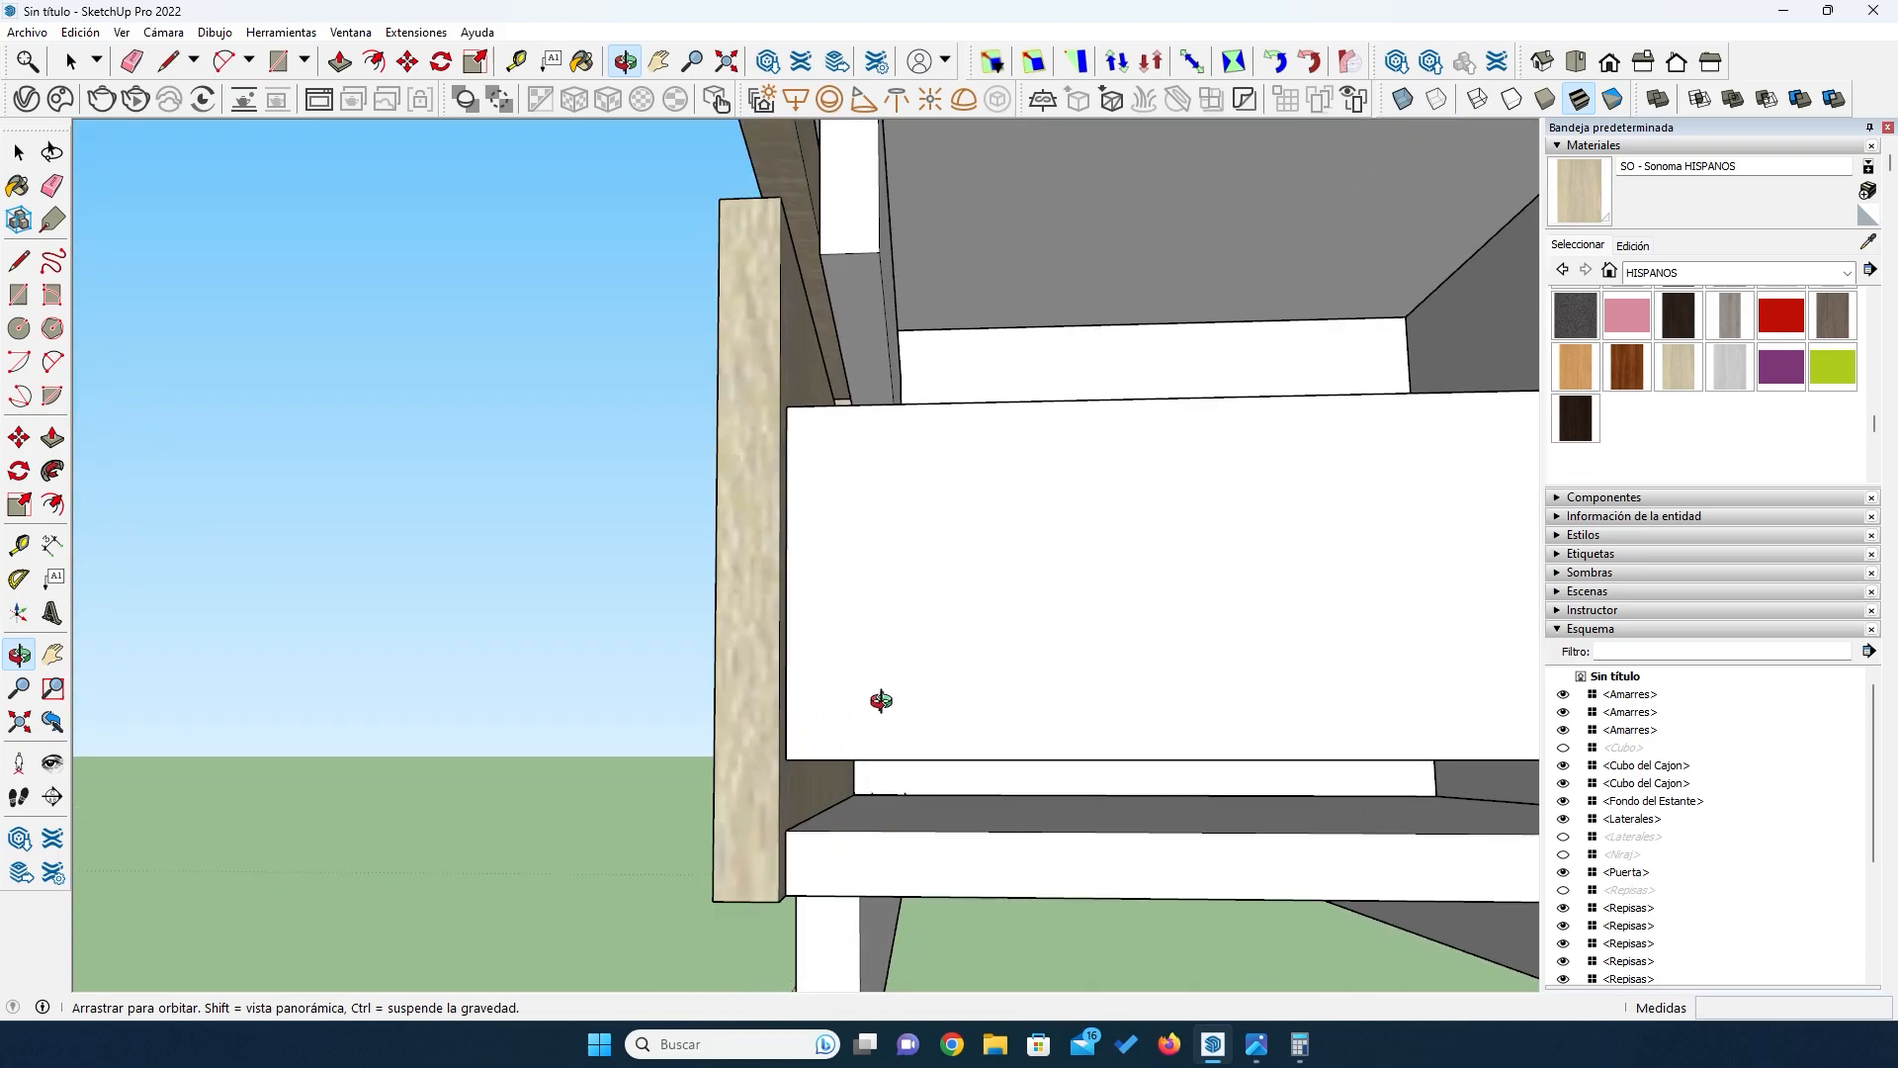
scroll(874, 691, down, 5)
drag(890, 670, 943, 796)
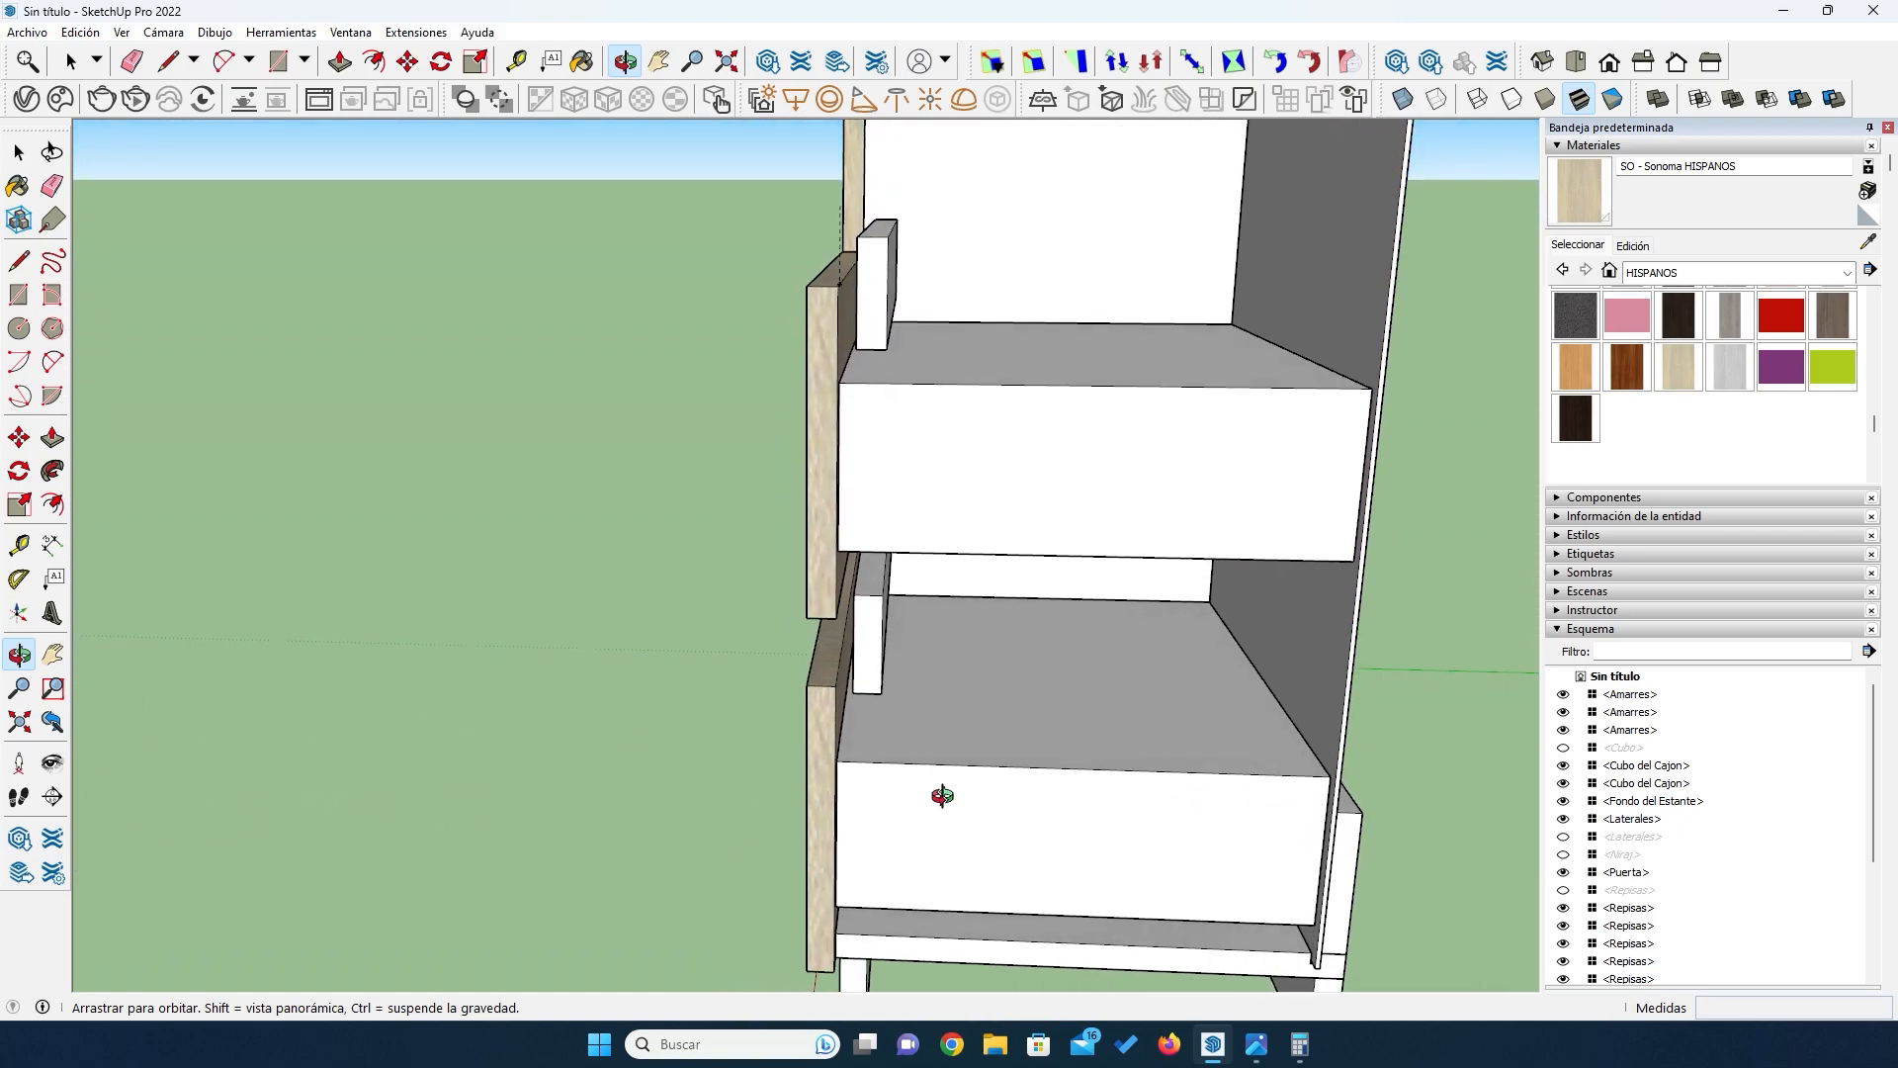
drag(1004, 506, 913, 507)
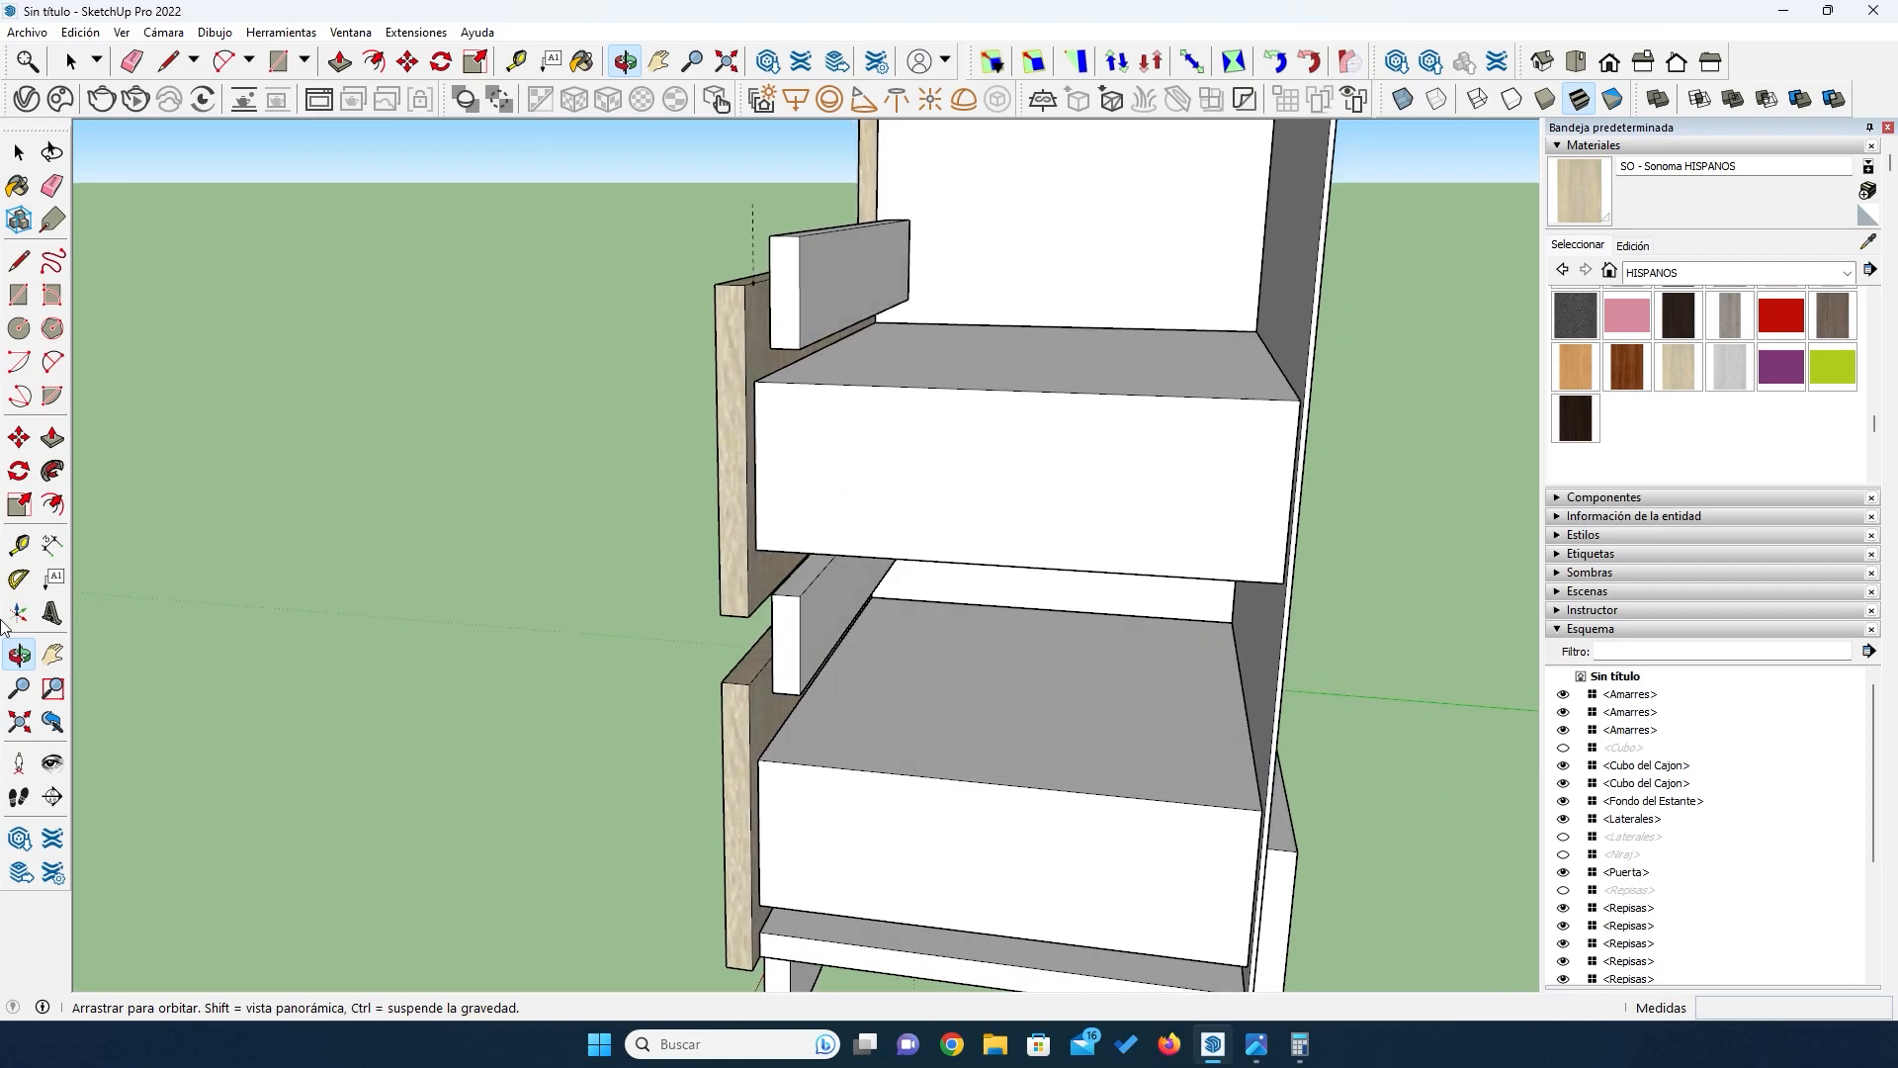
Step: Dimension the upper drawer box's depth along its top side edge, and delete that dimension after reading it
click(19, 549)
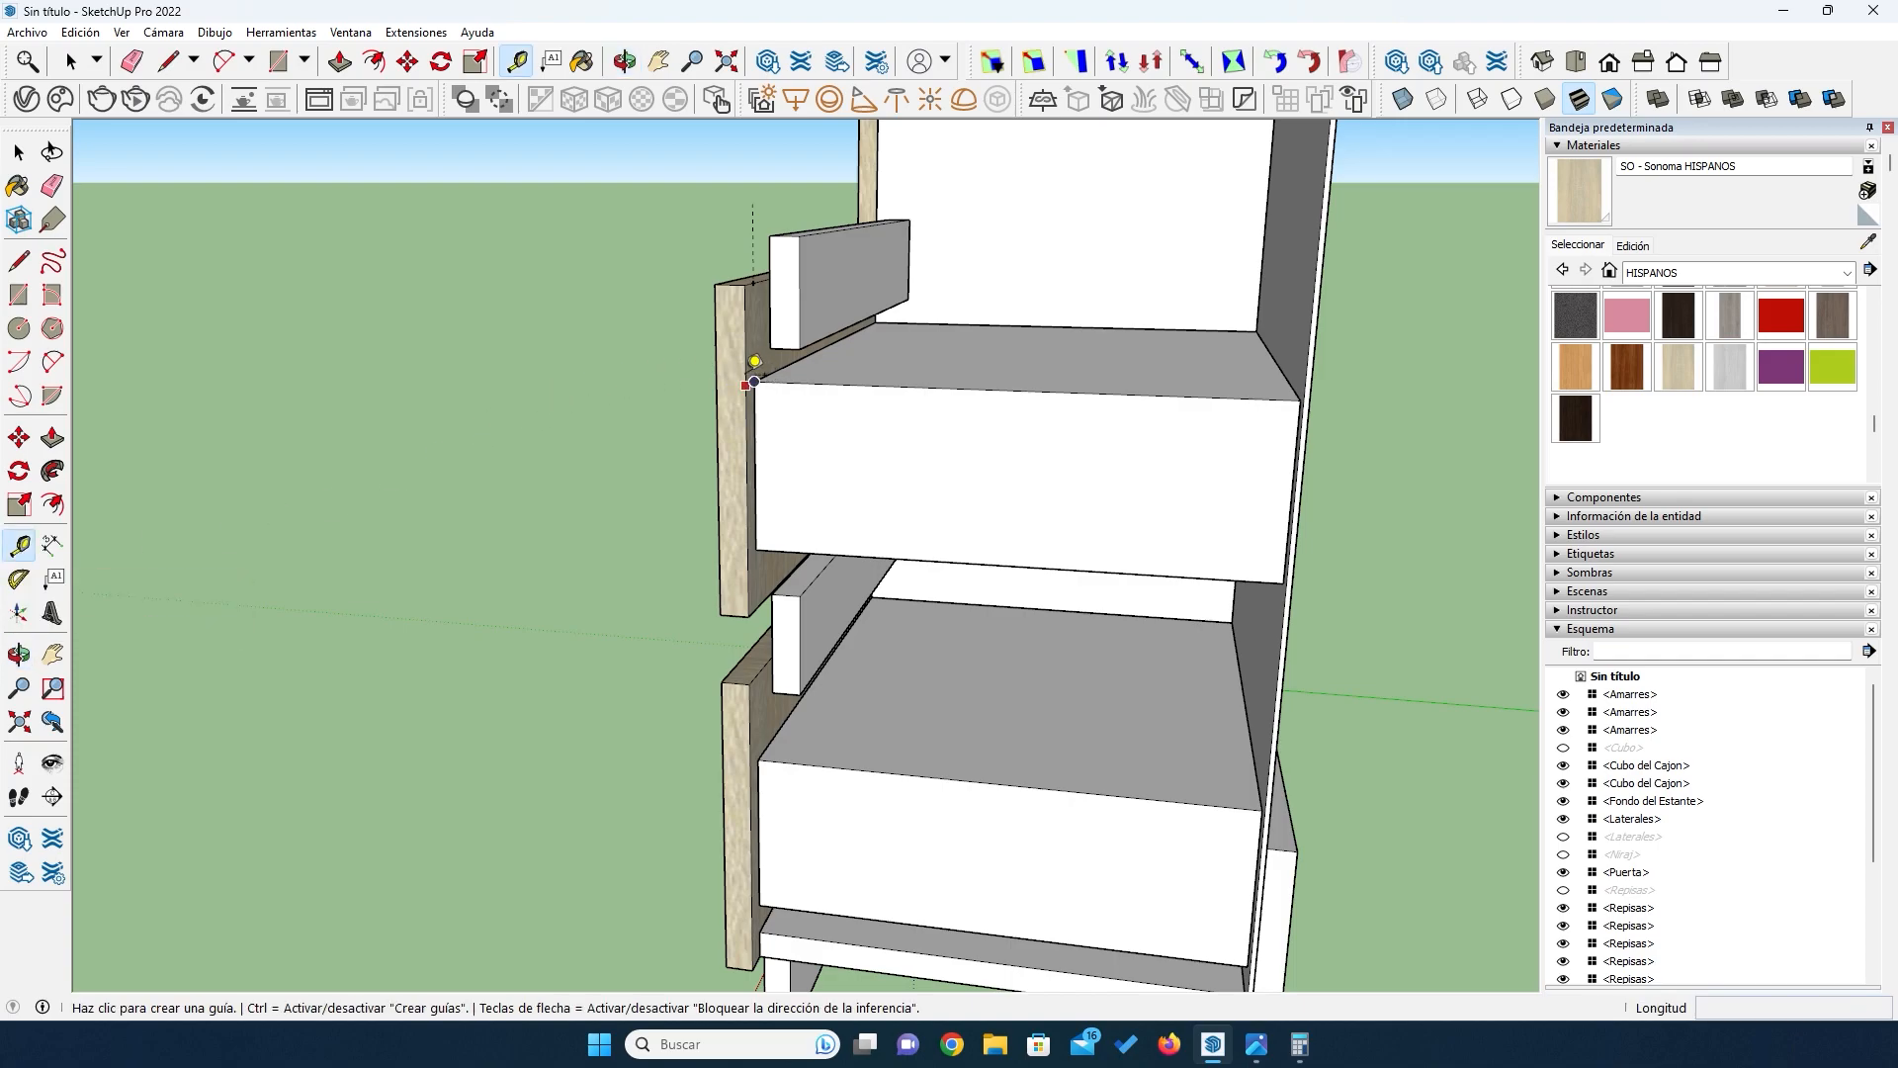
click(55, 550)
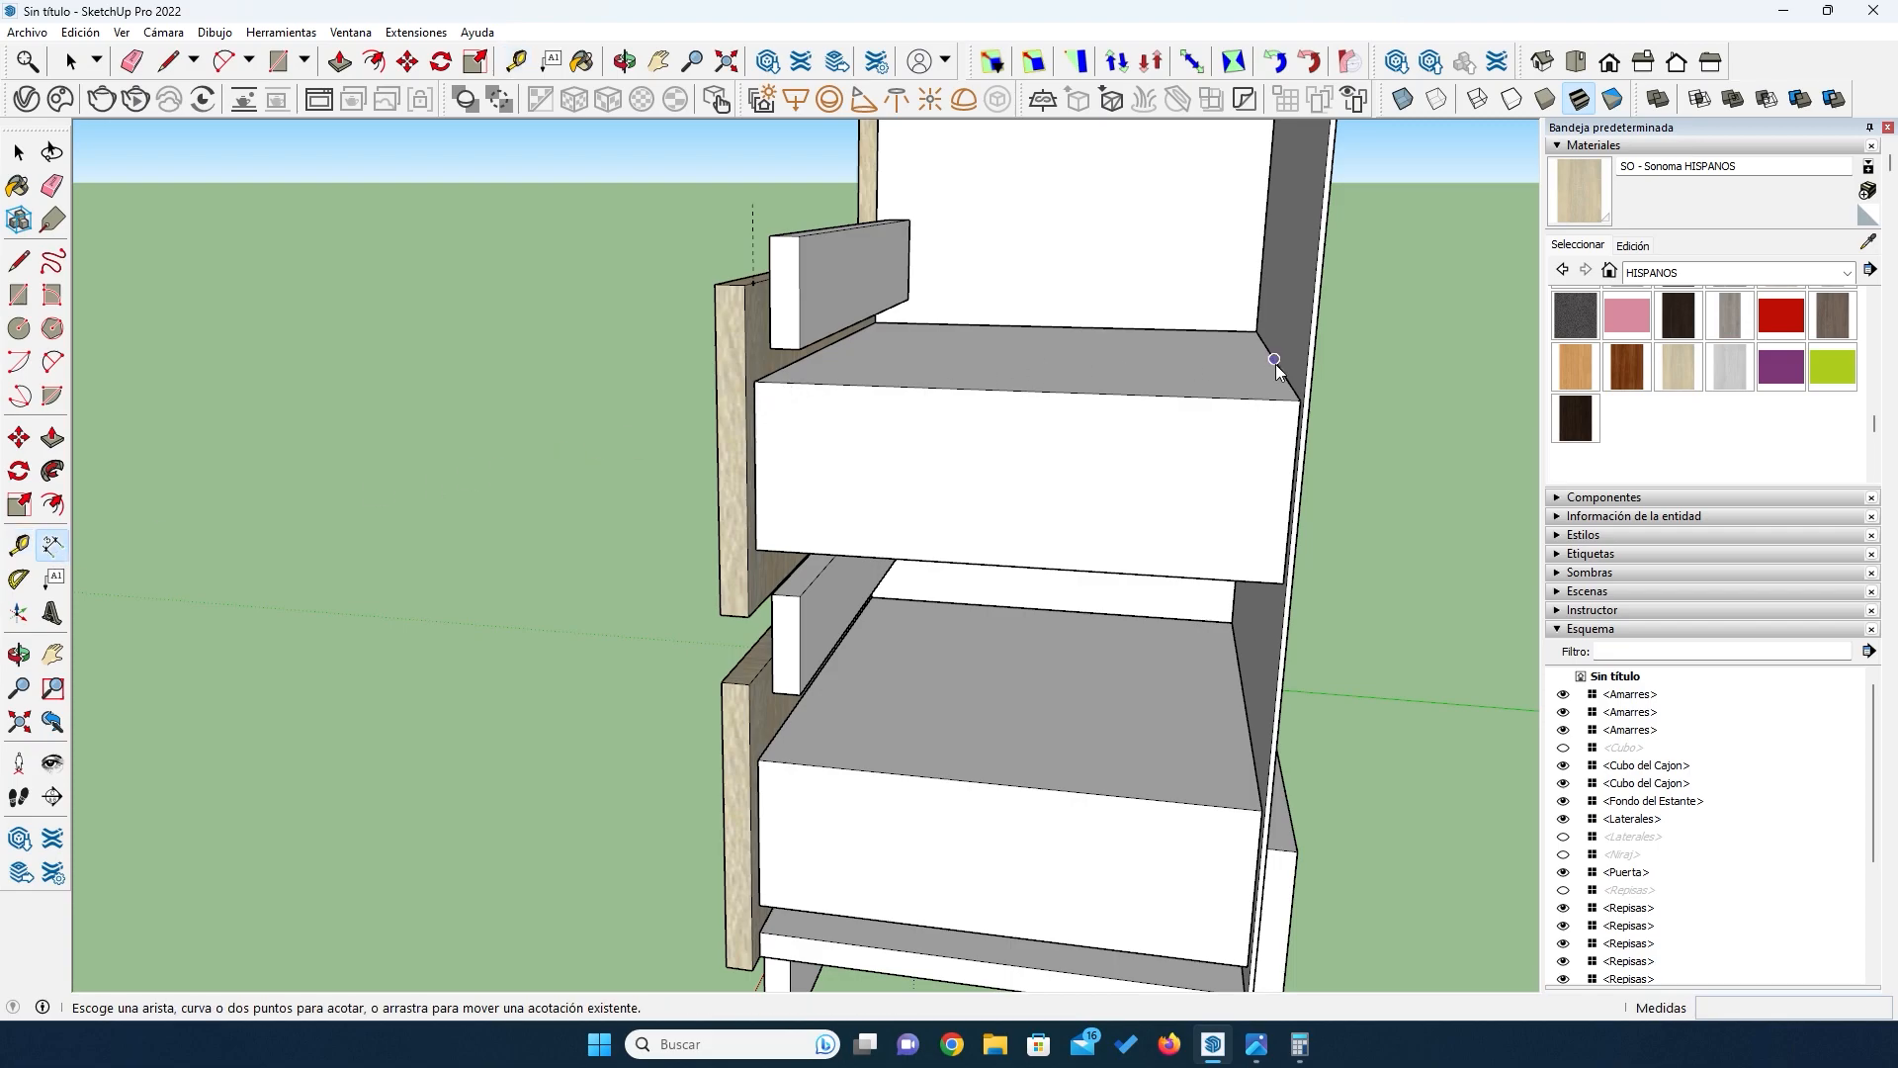
click(1300, 400)
click(754, 382)
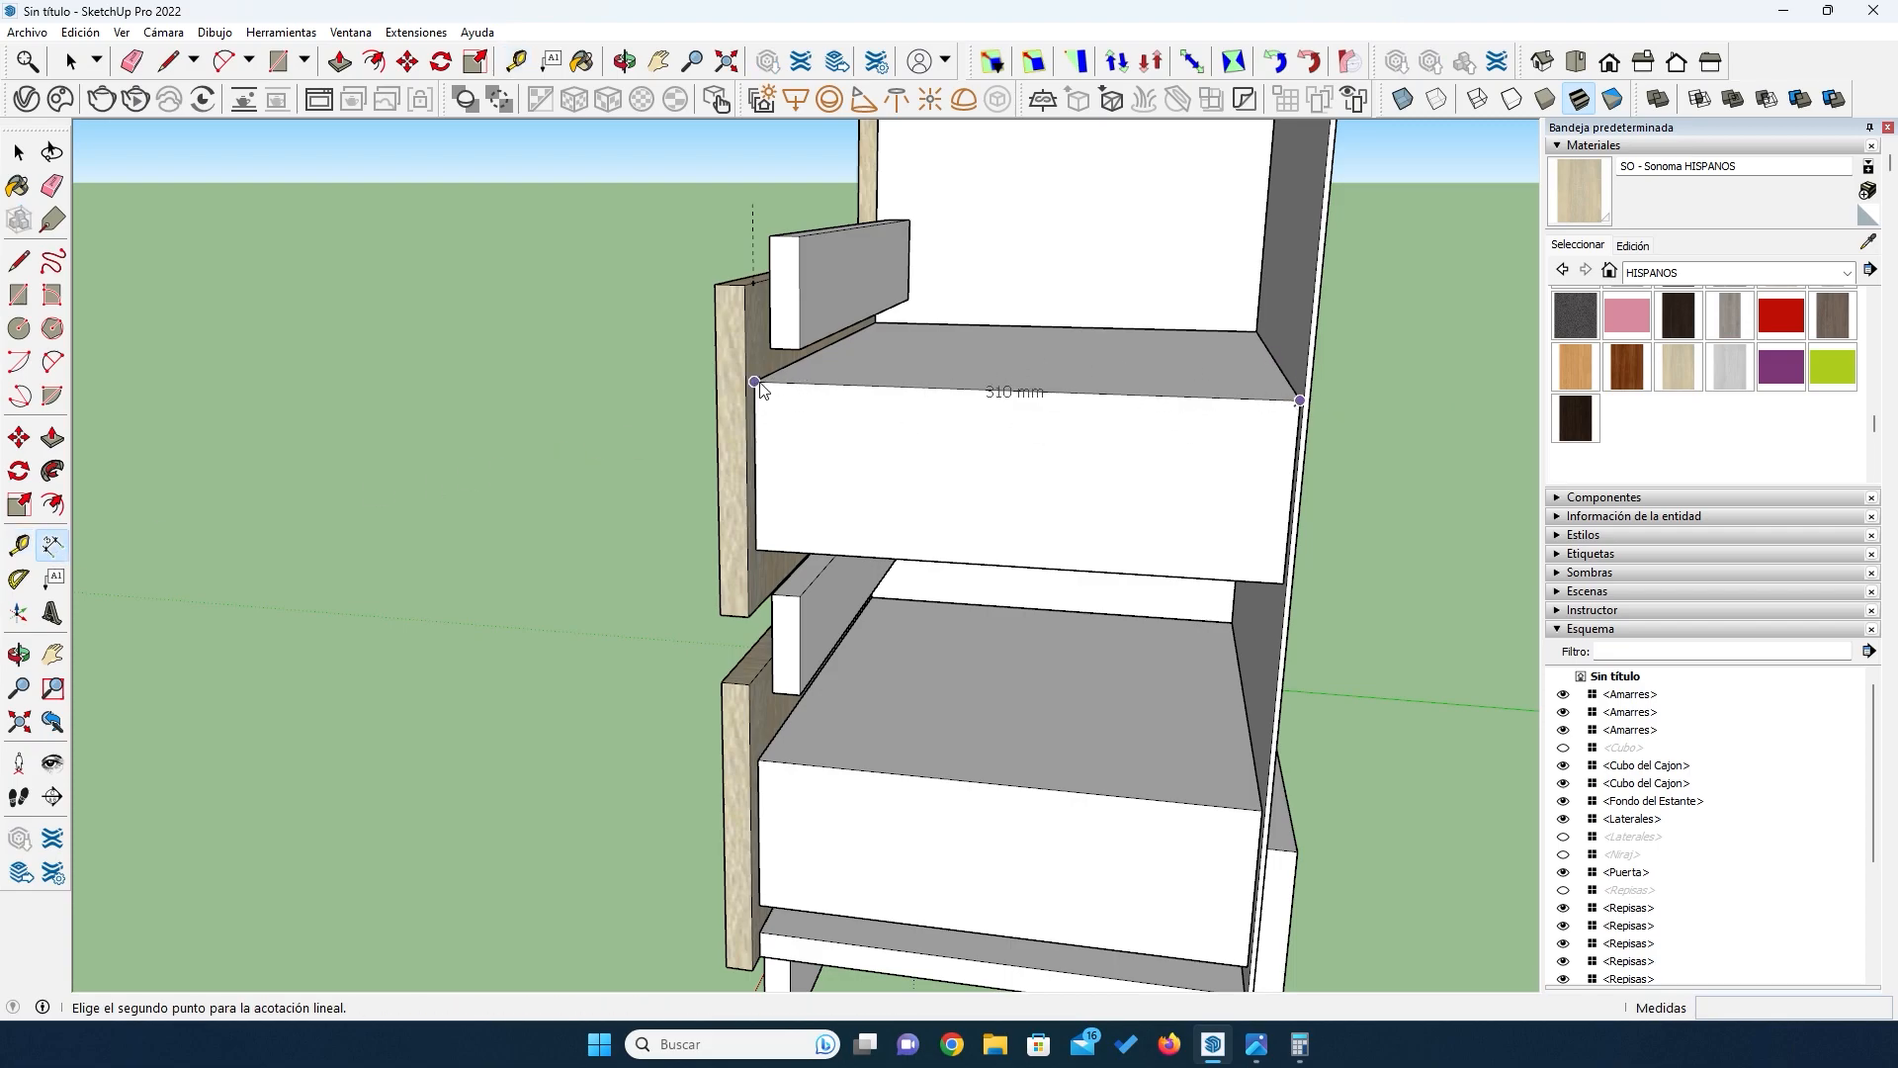
click(762, 429)
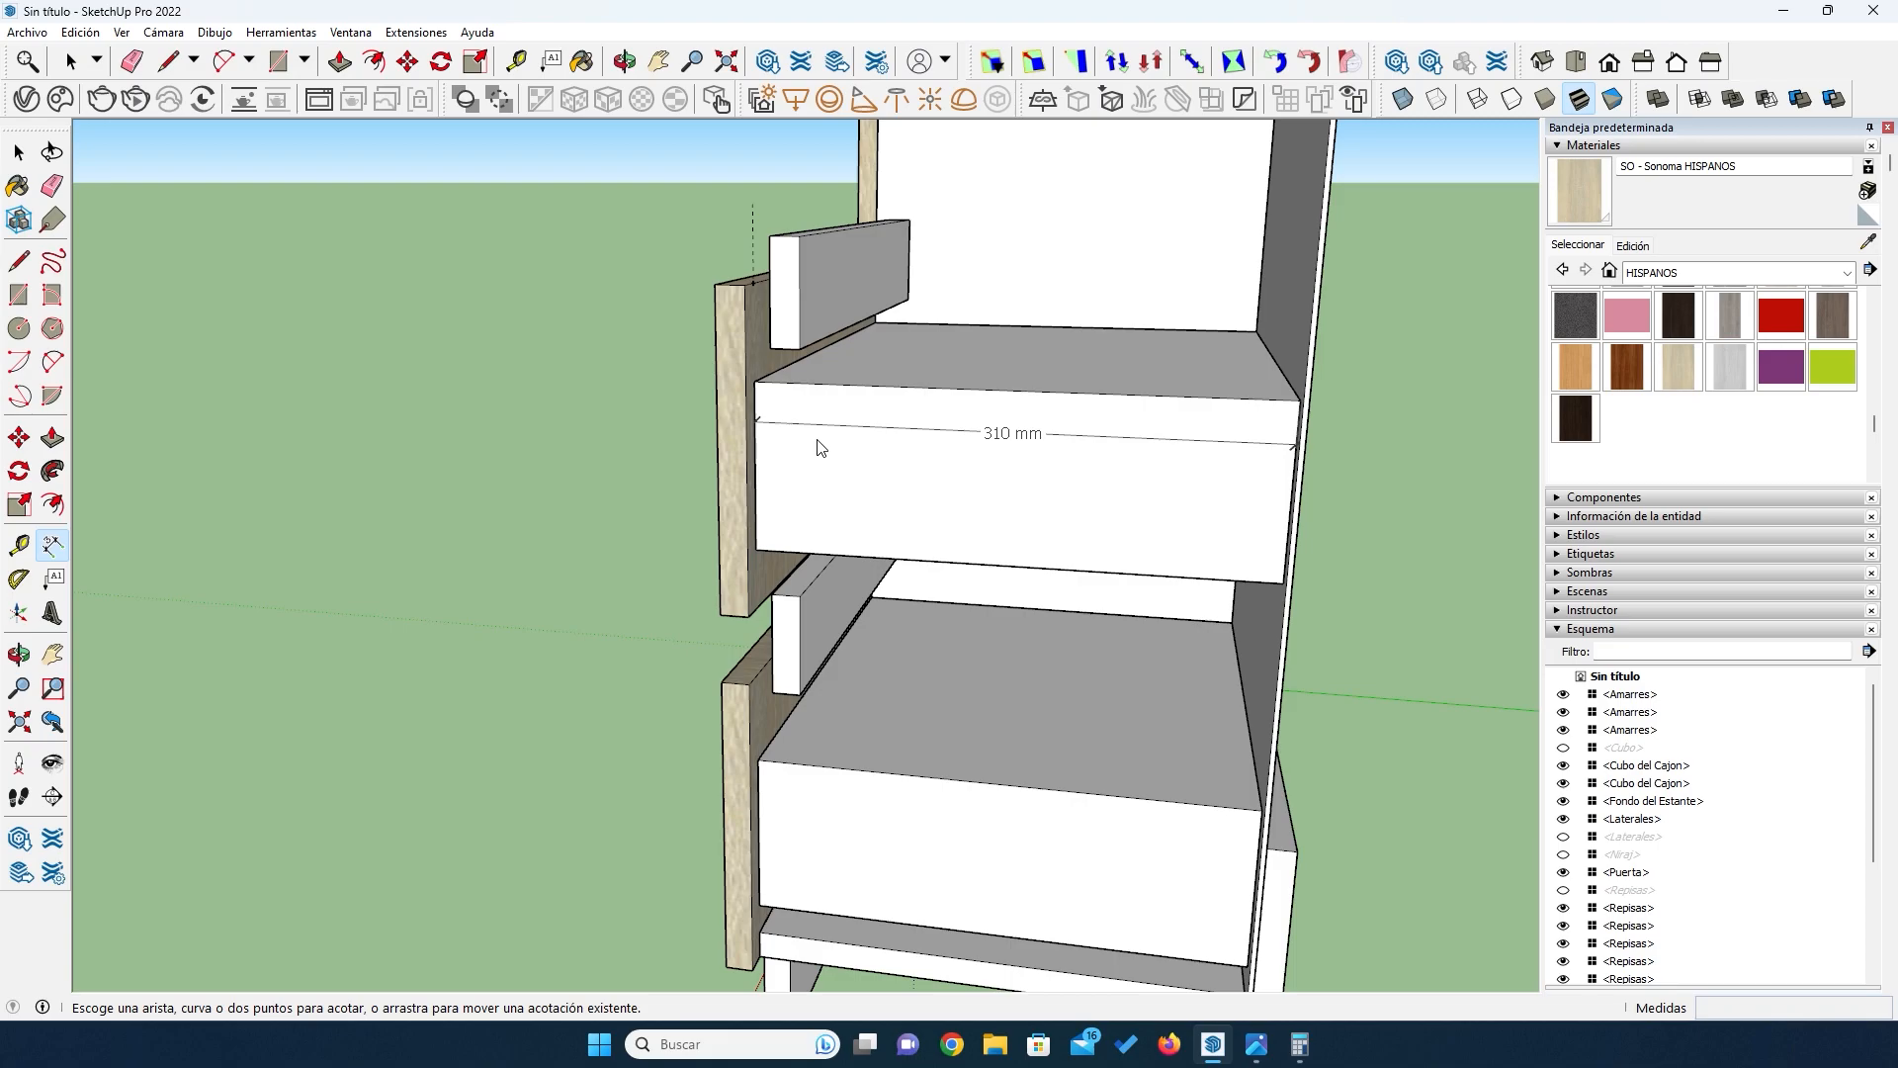
click(19, 151)
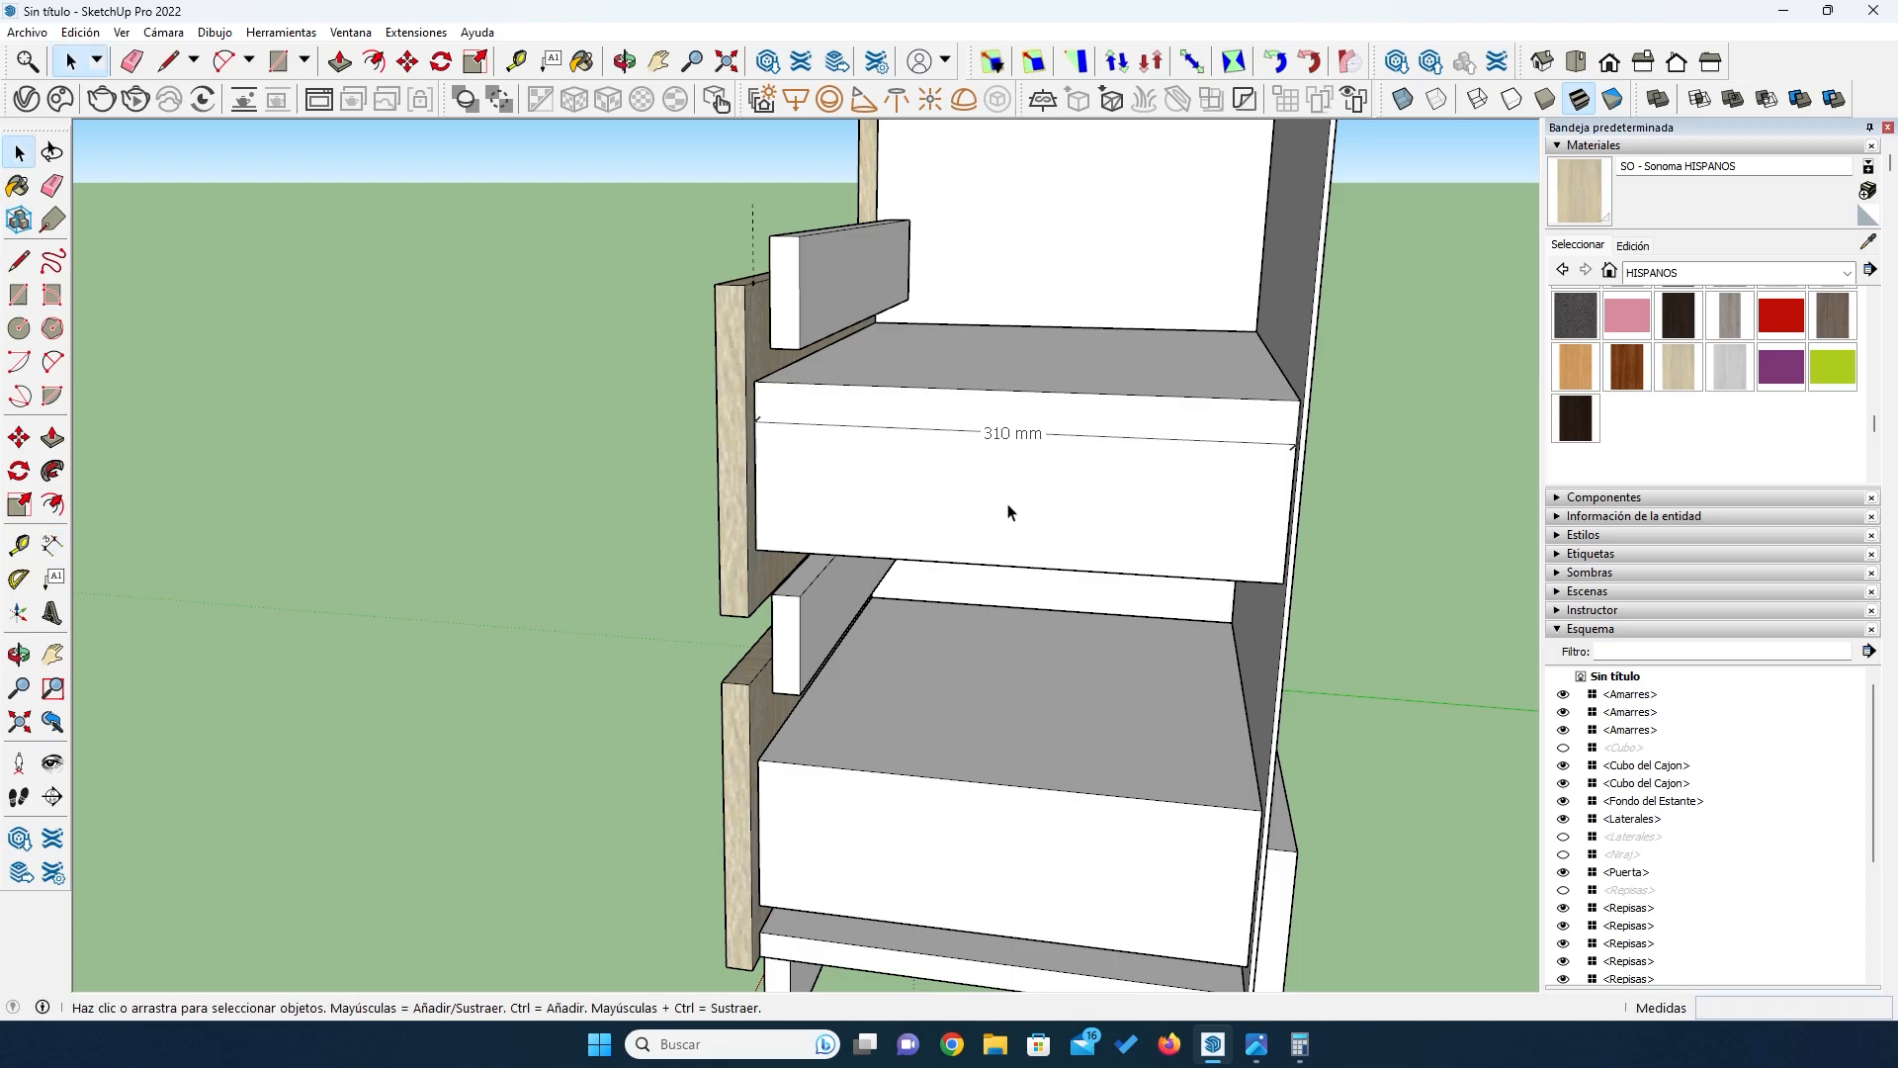
click(1004, 435)
key(Delete)
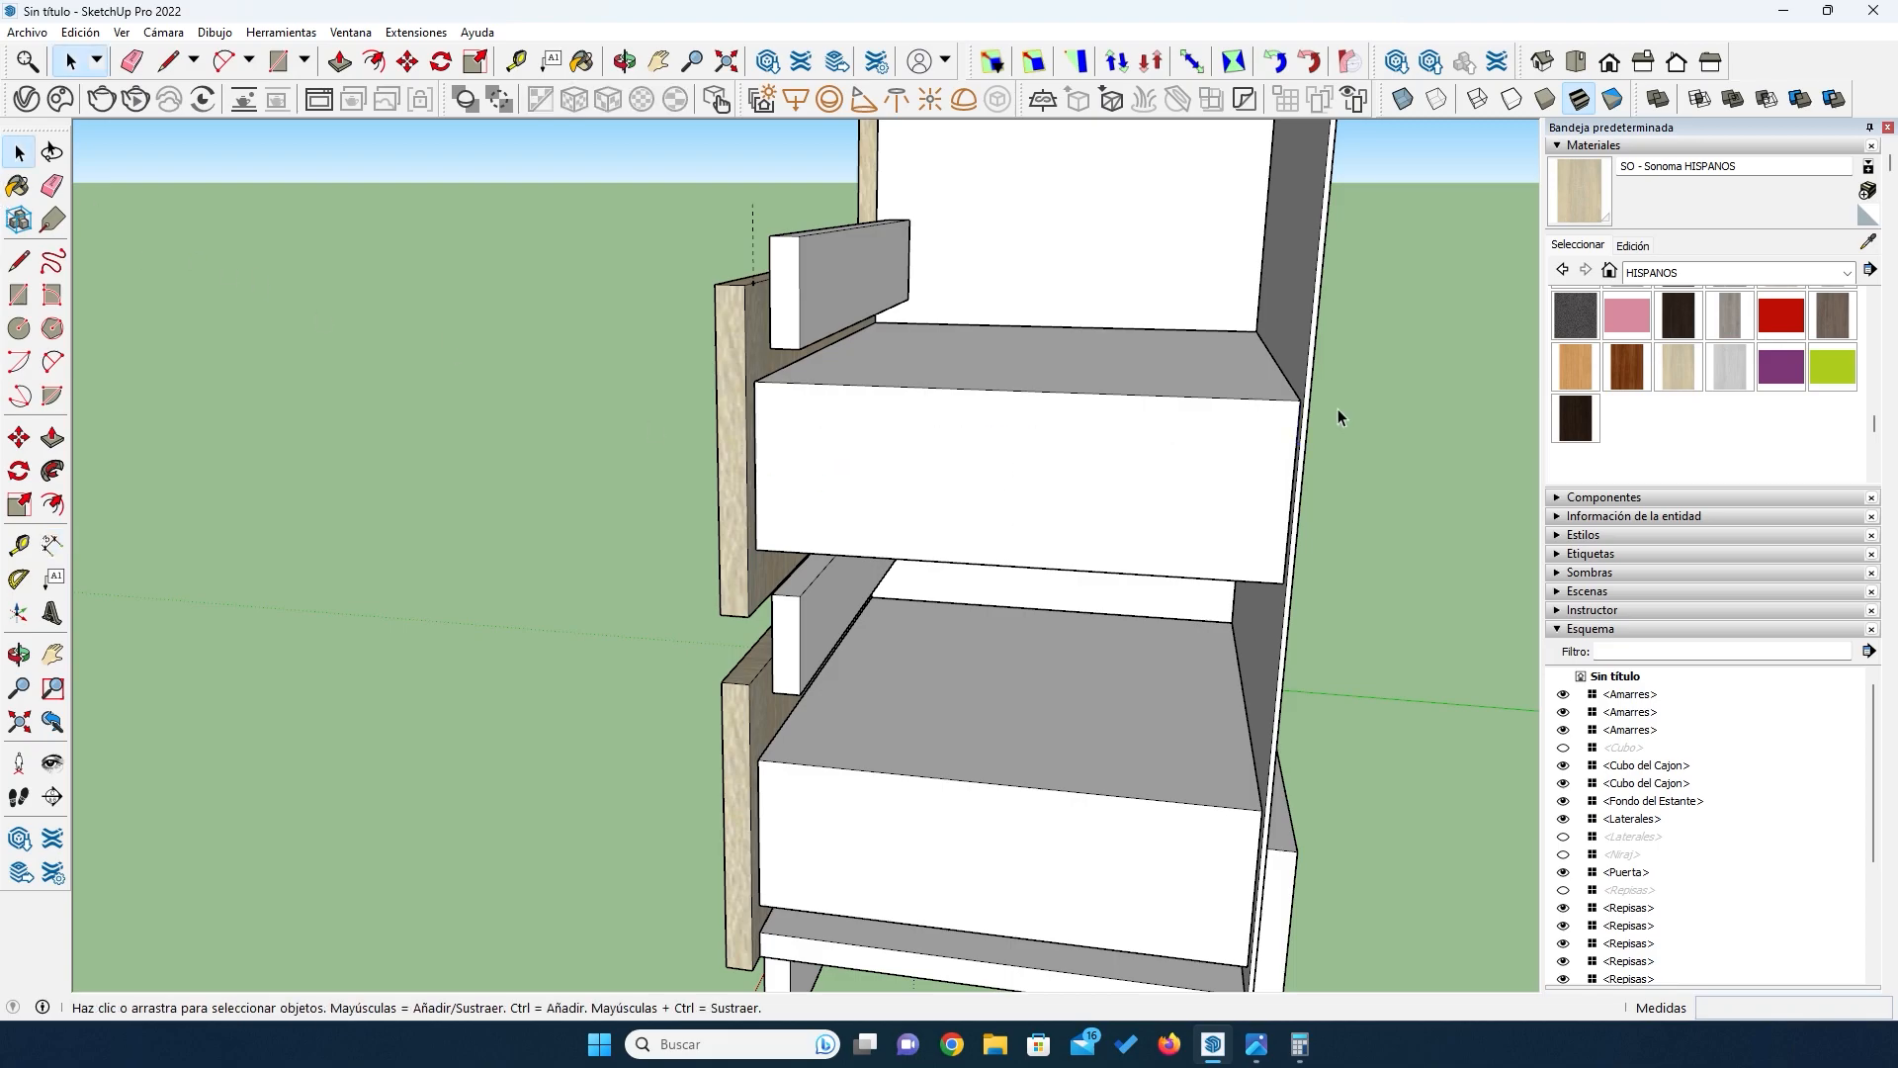
Step: Hide the cabinet's back panel, Fondo del Estante, to expose the rear of the drawer boxes
middle_drag(1221, 519, 1259, 484)
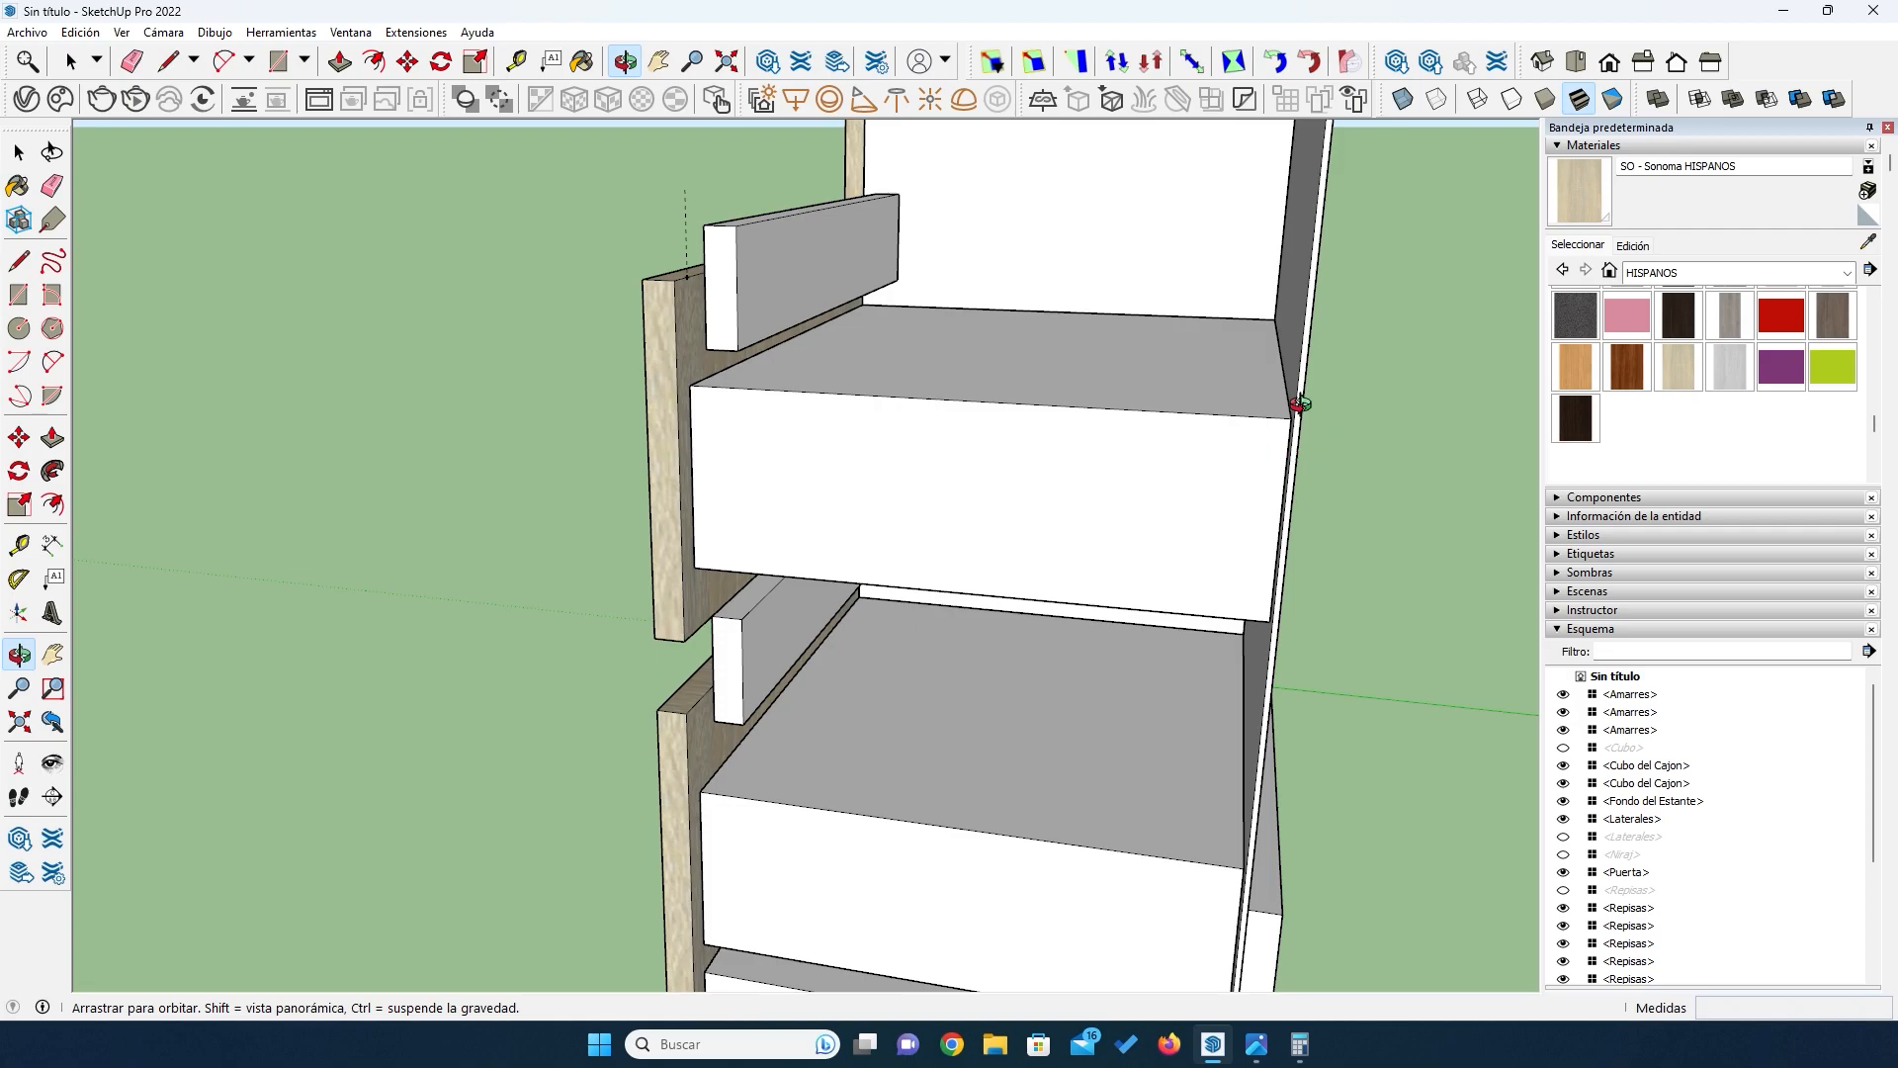
drag(1200, 465, 890, 475)
click(18, 151)
click(1059, 328)
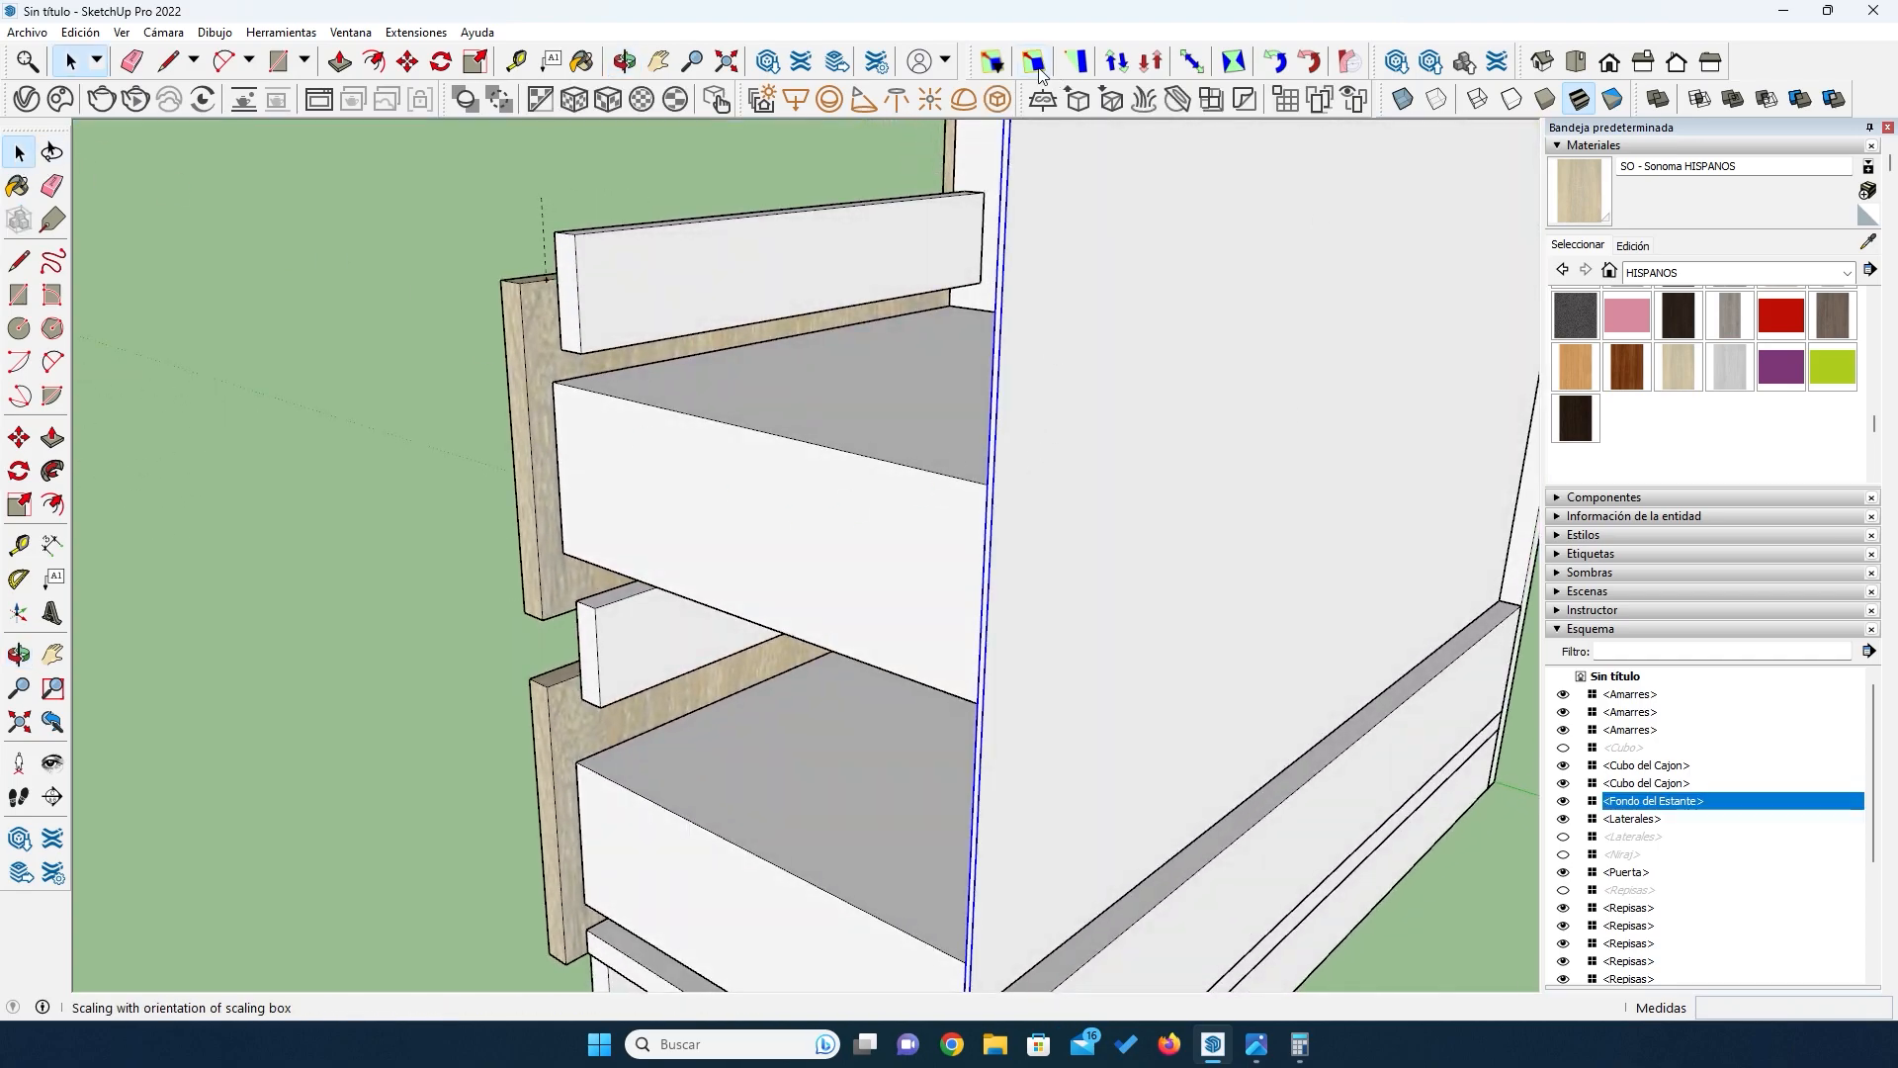
click(1563, 801)
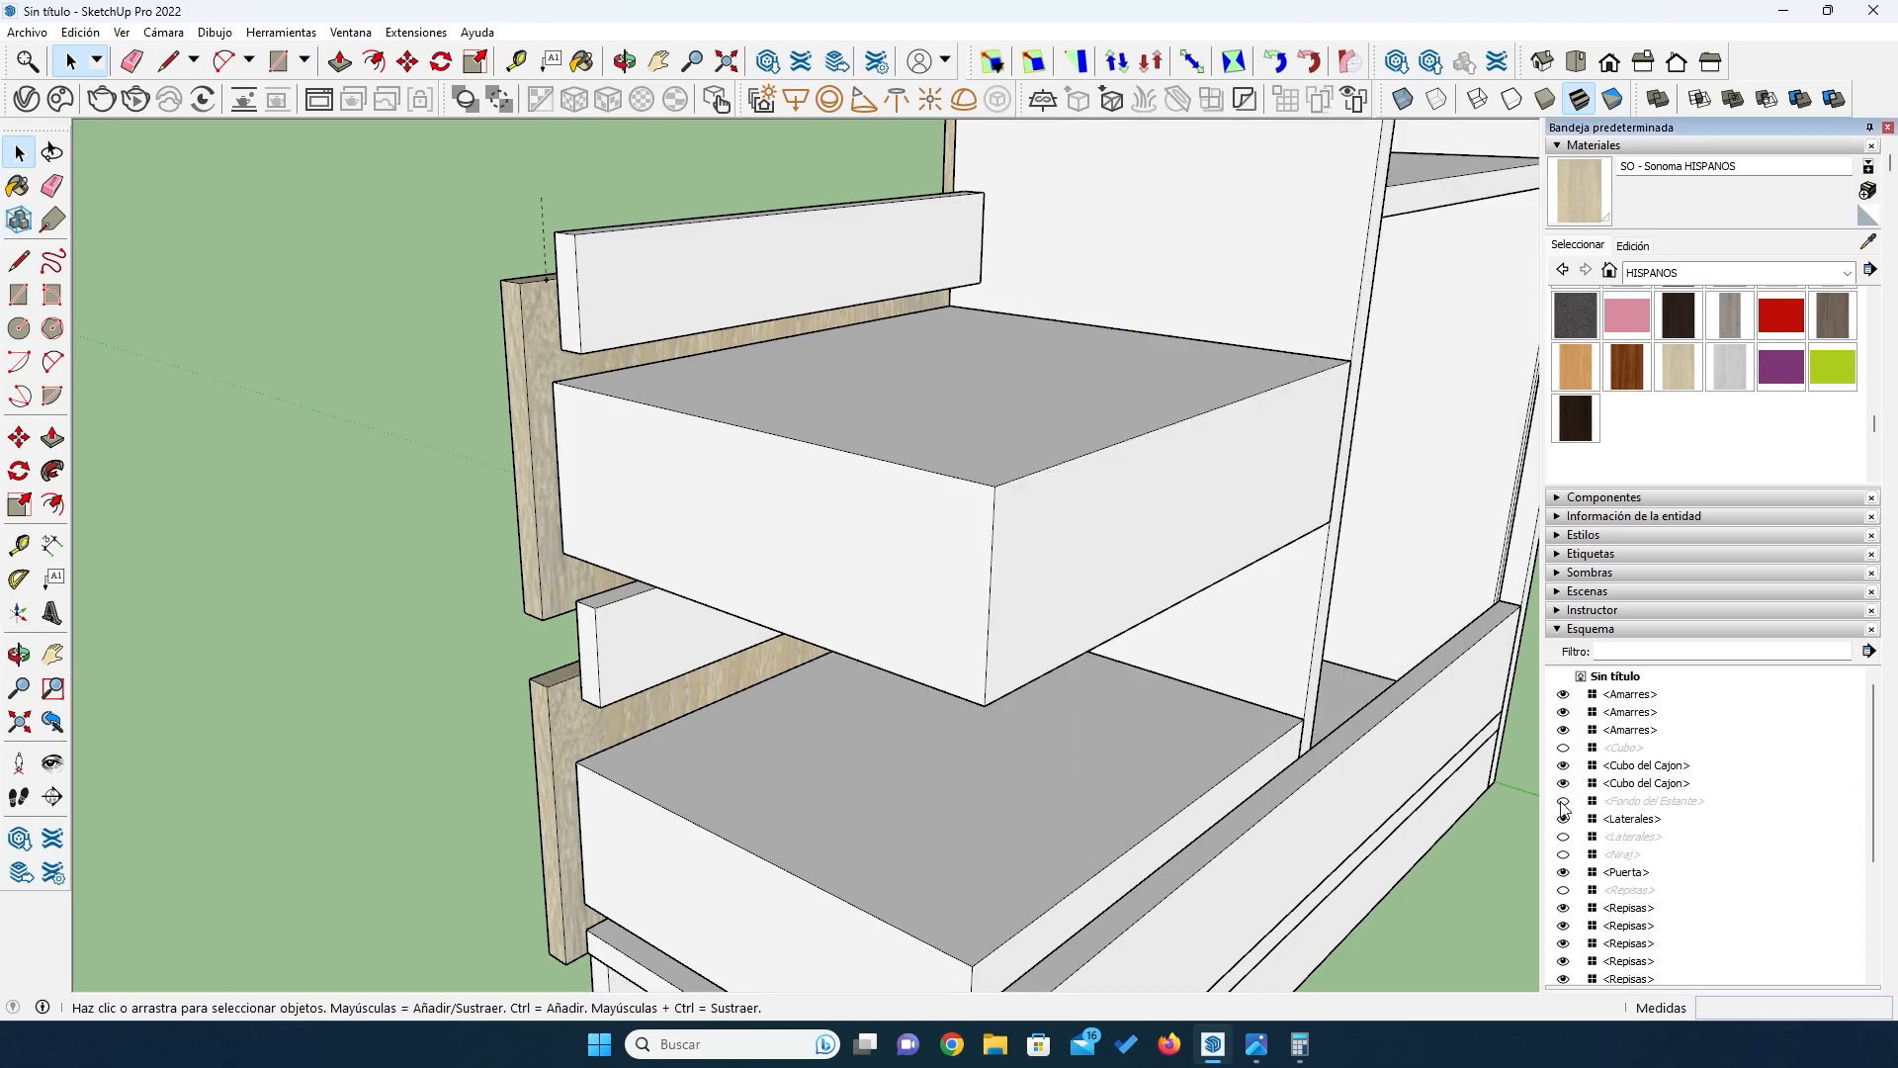
Step: Set the drawer box component's depth to 300 mm along the green axis with Box Scaling and close the component
click(1170, 511)
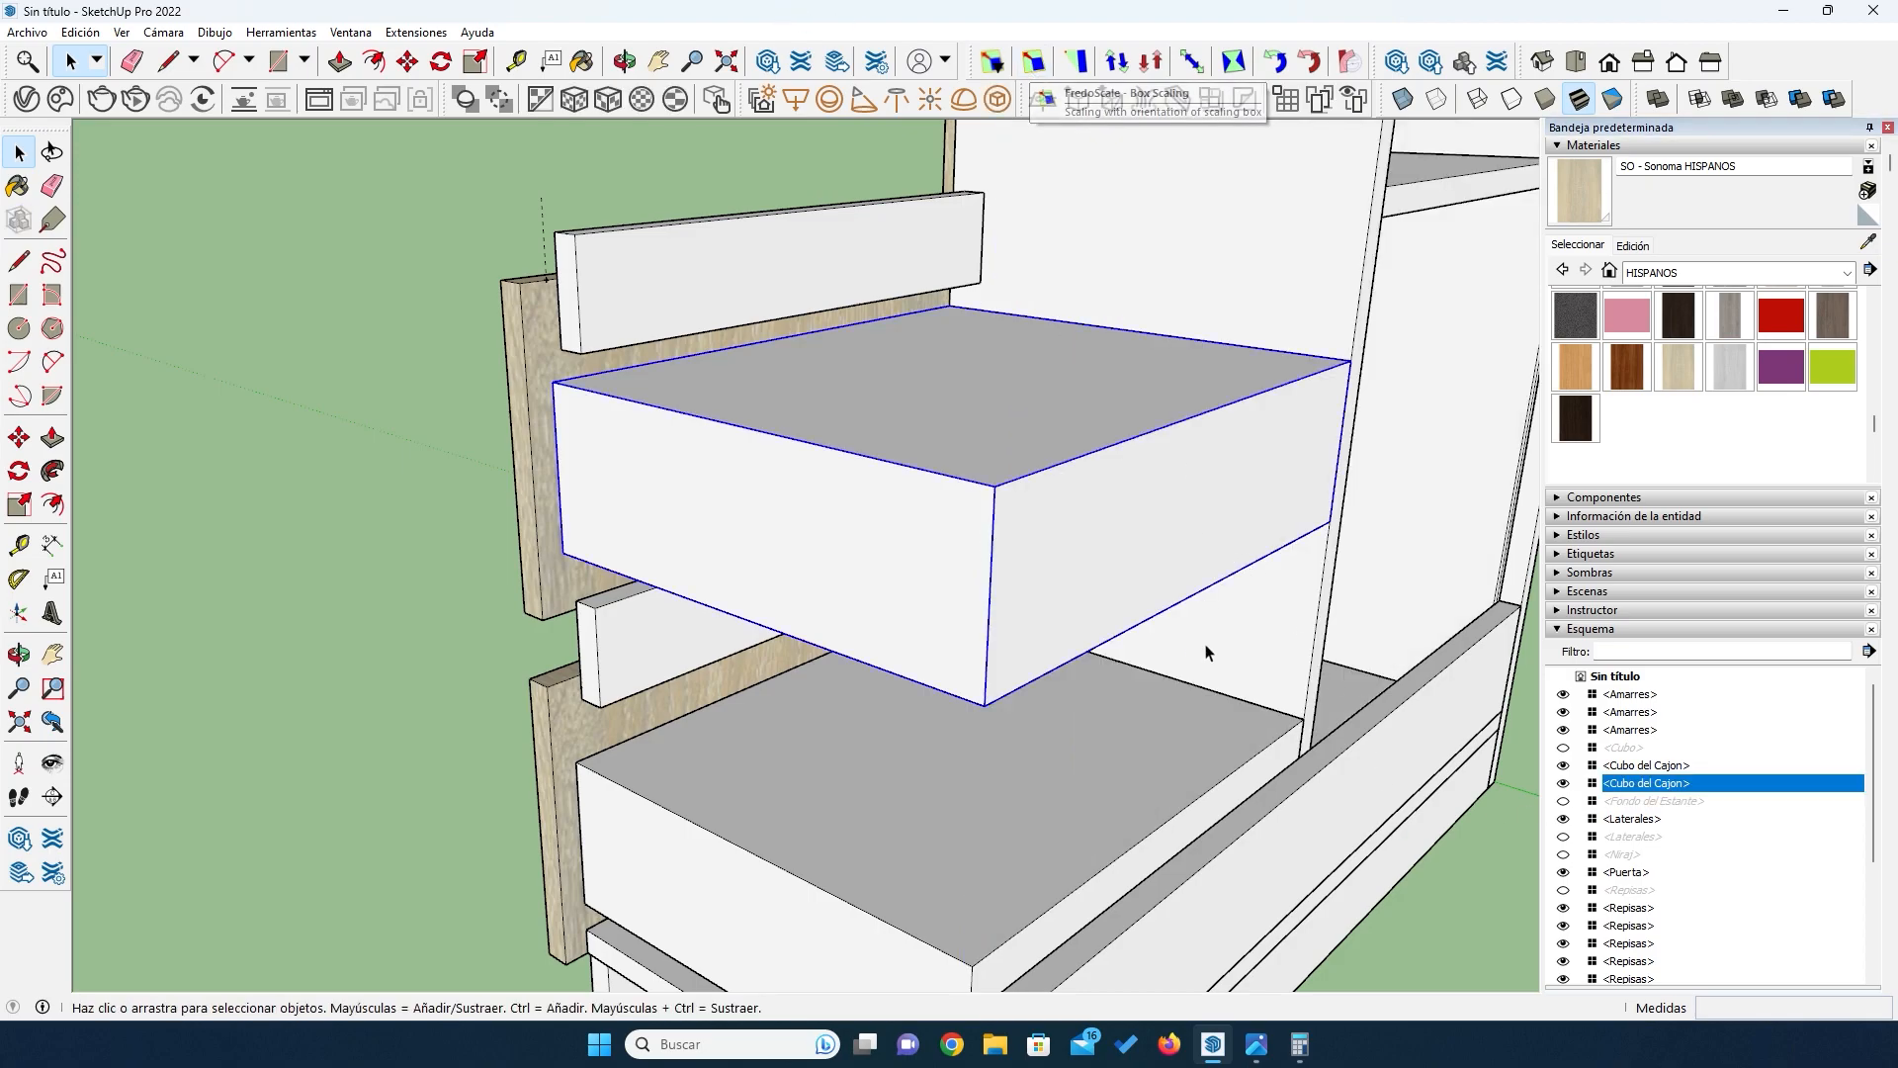
double_click(1129, 492)
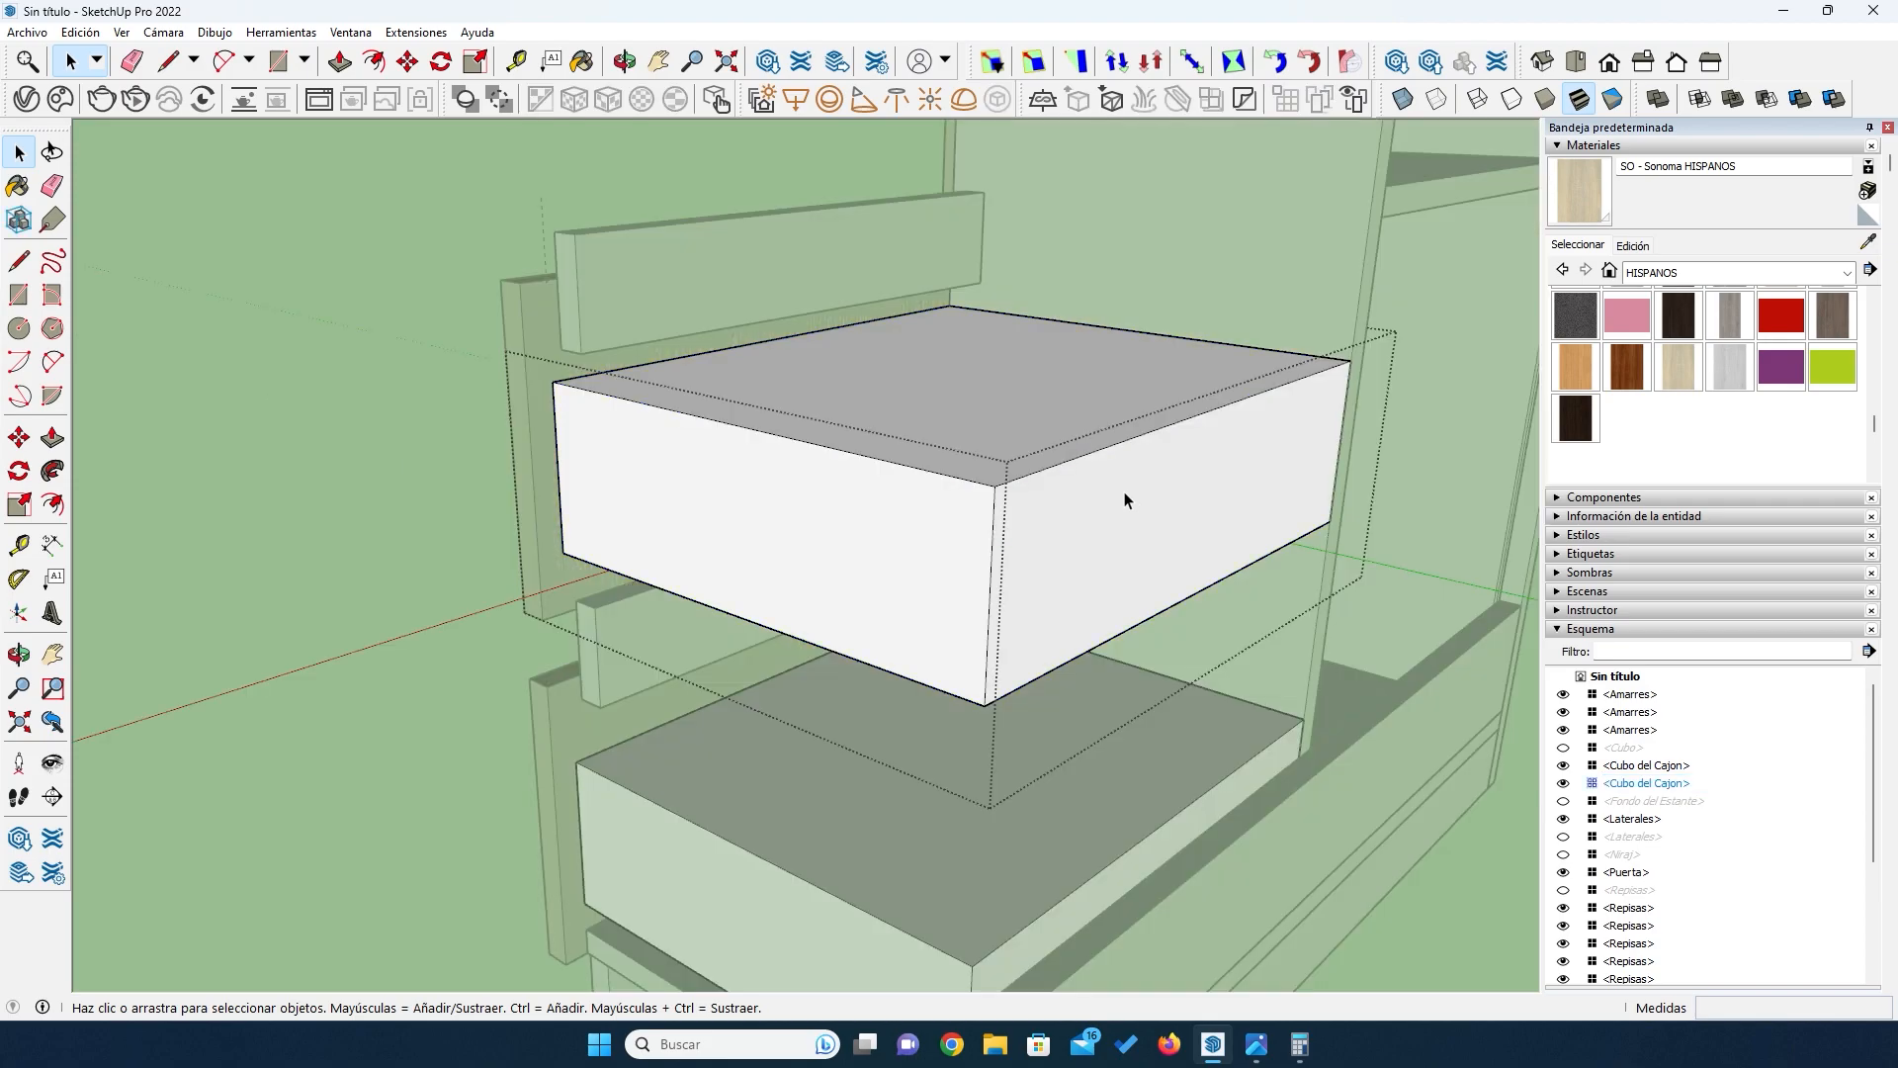
click(1035, 72)
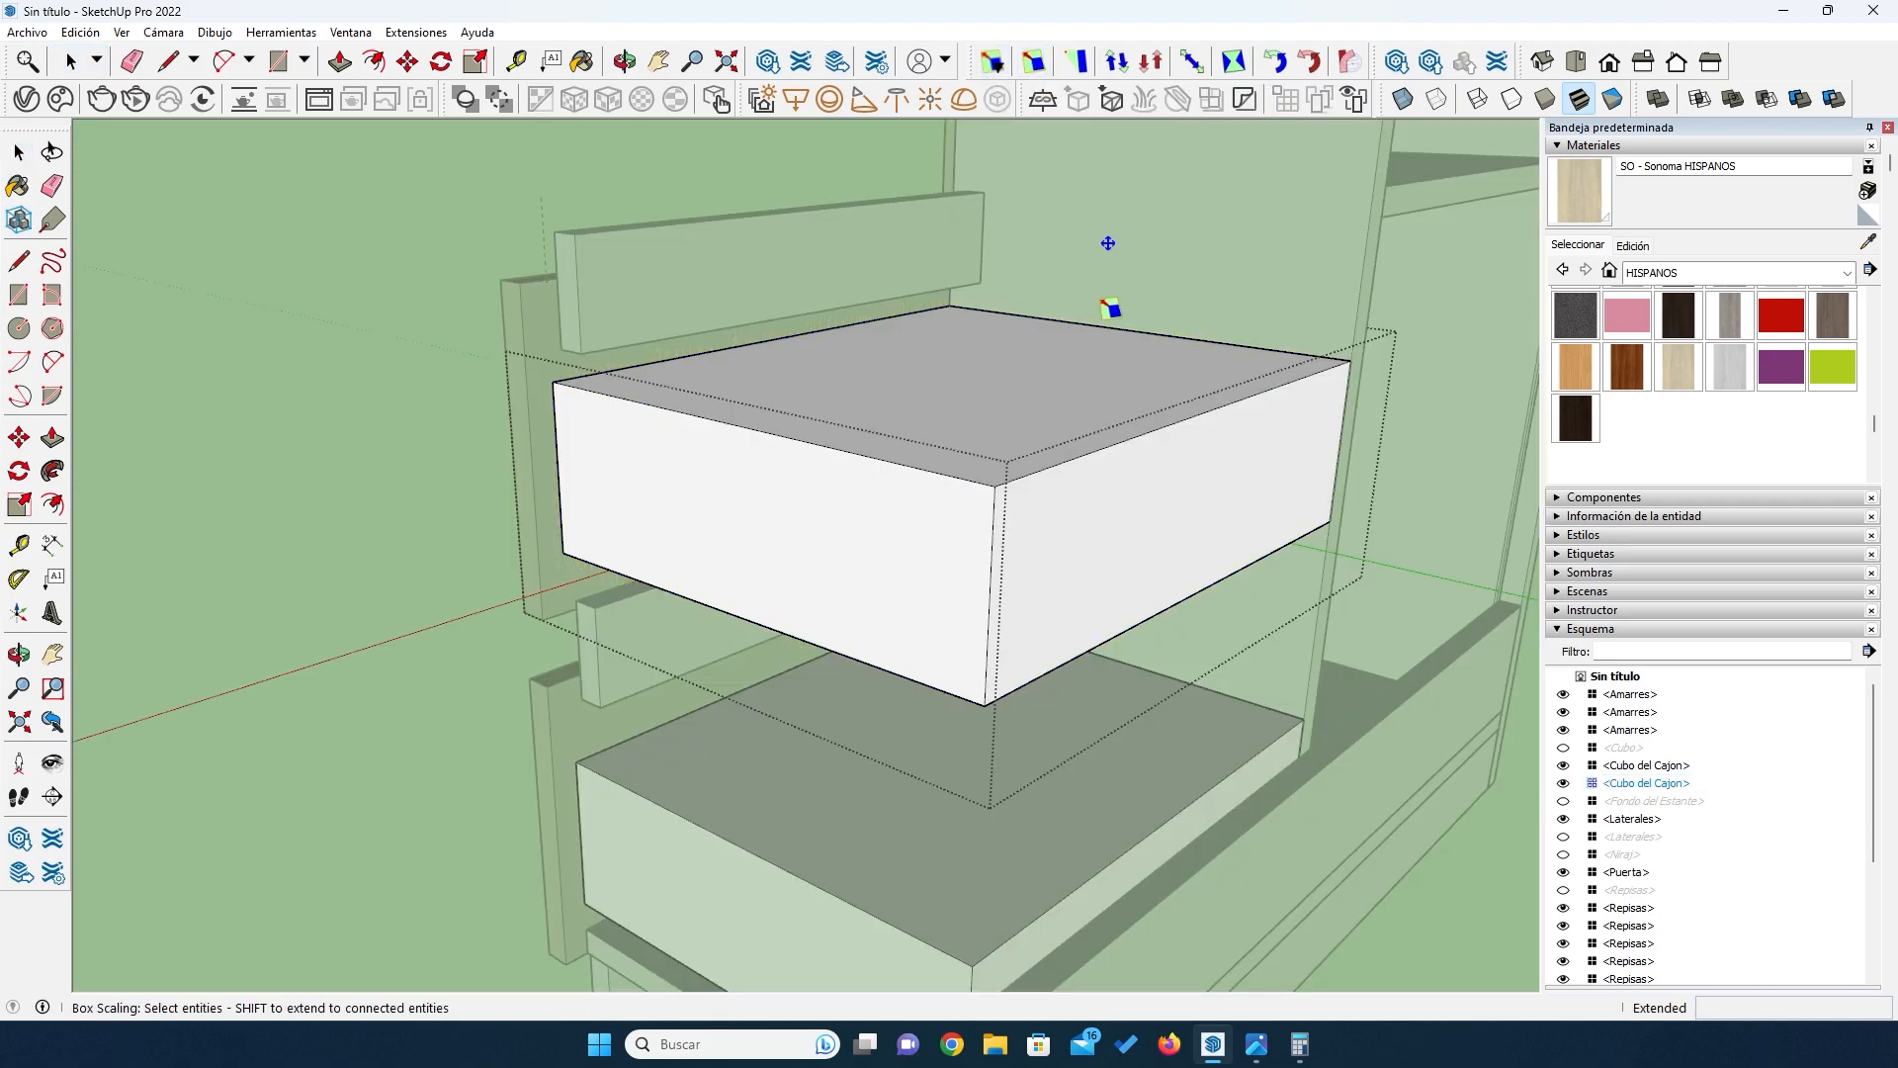
click(1177, 506)
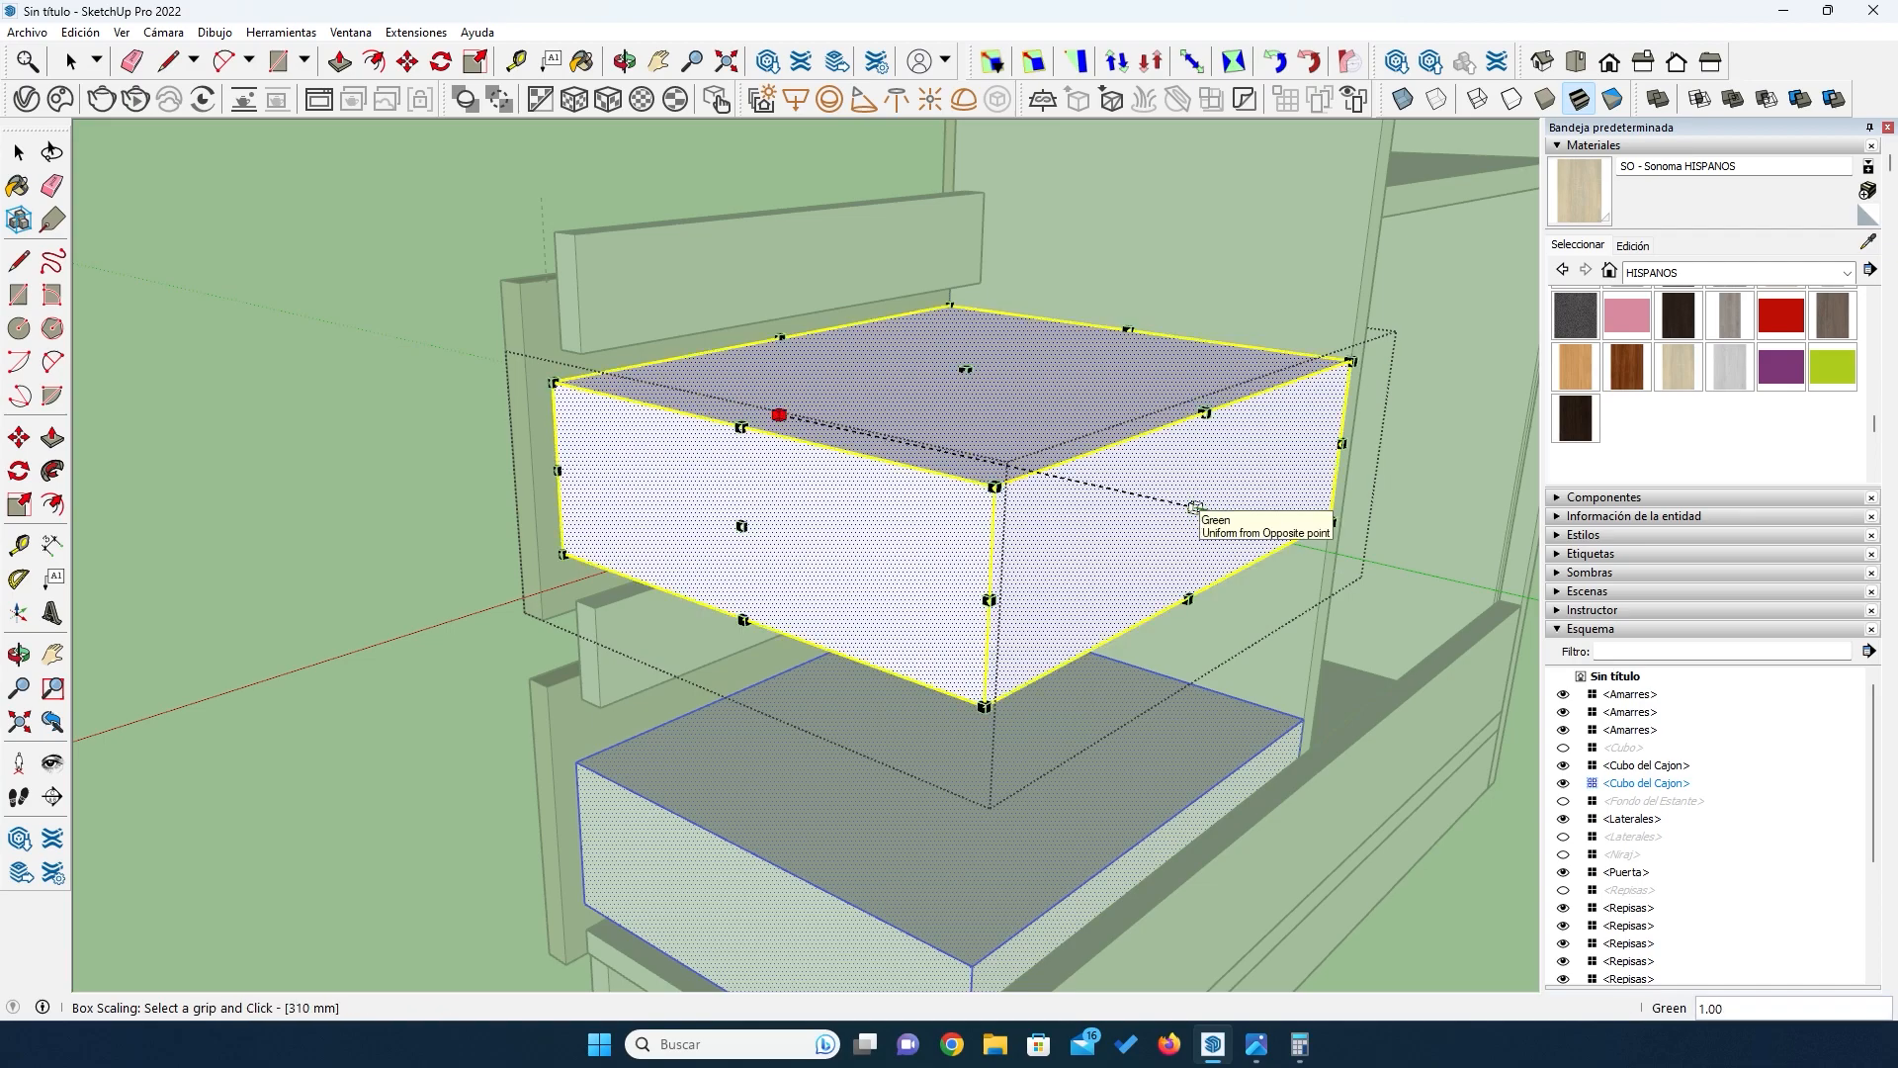
double_click(1193, 510)
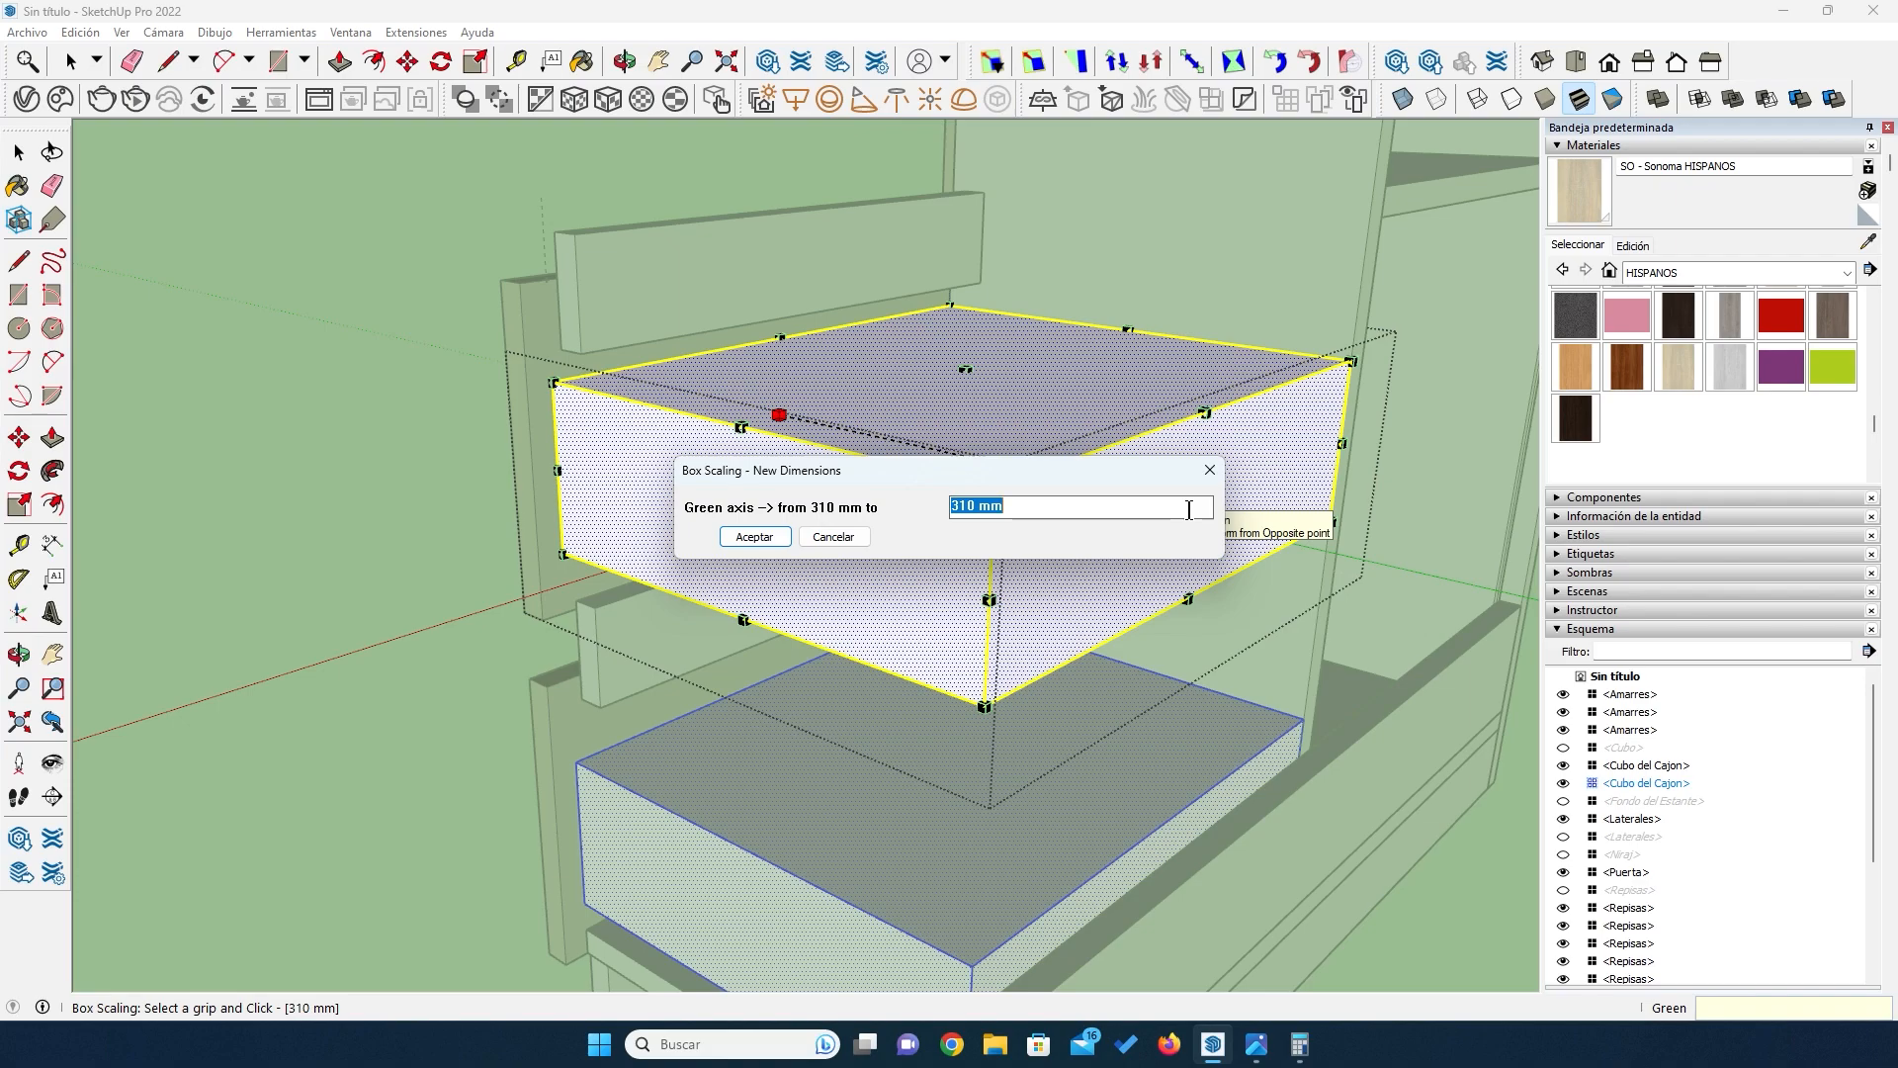
text(300)
key(Return)
click(9, 160)
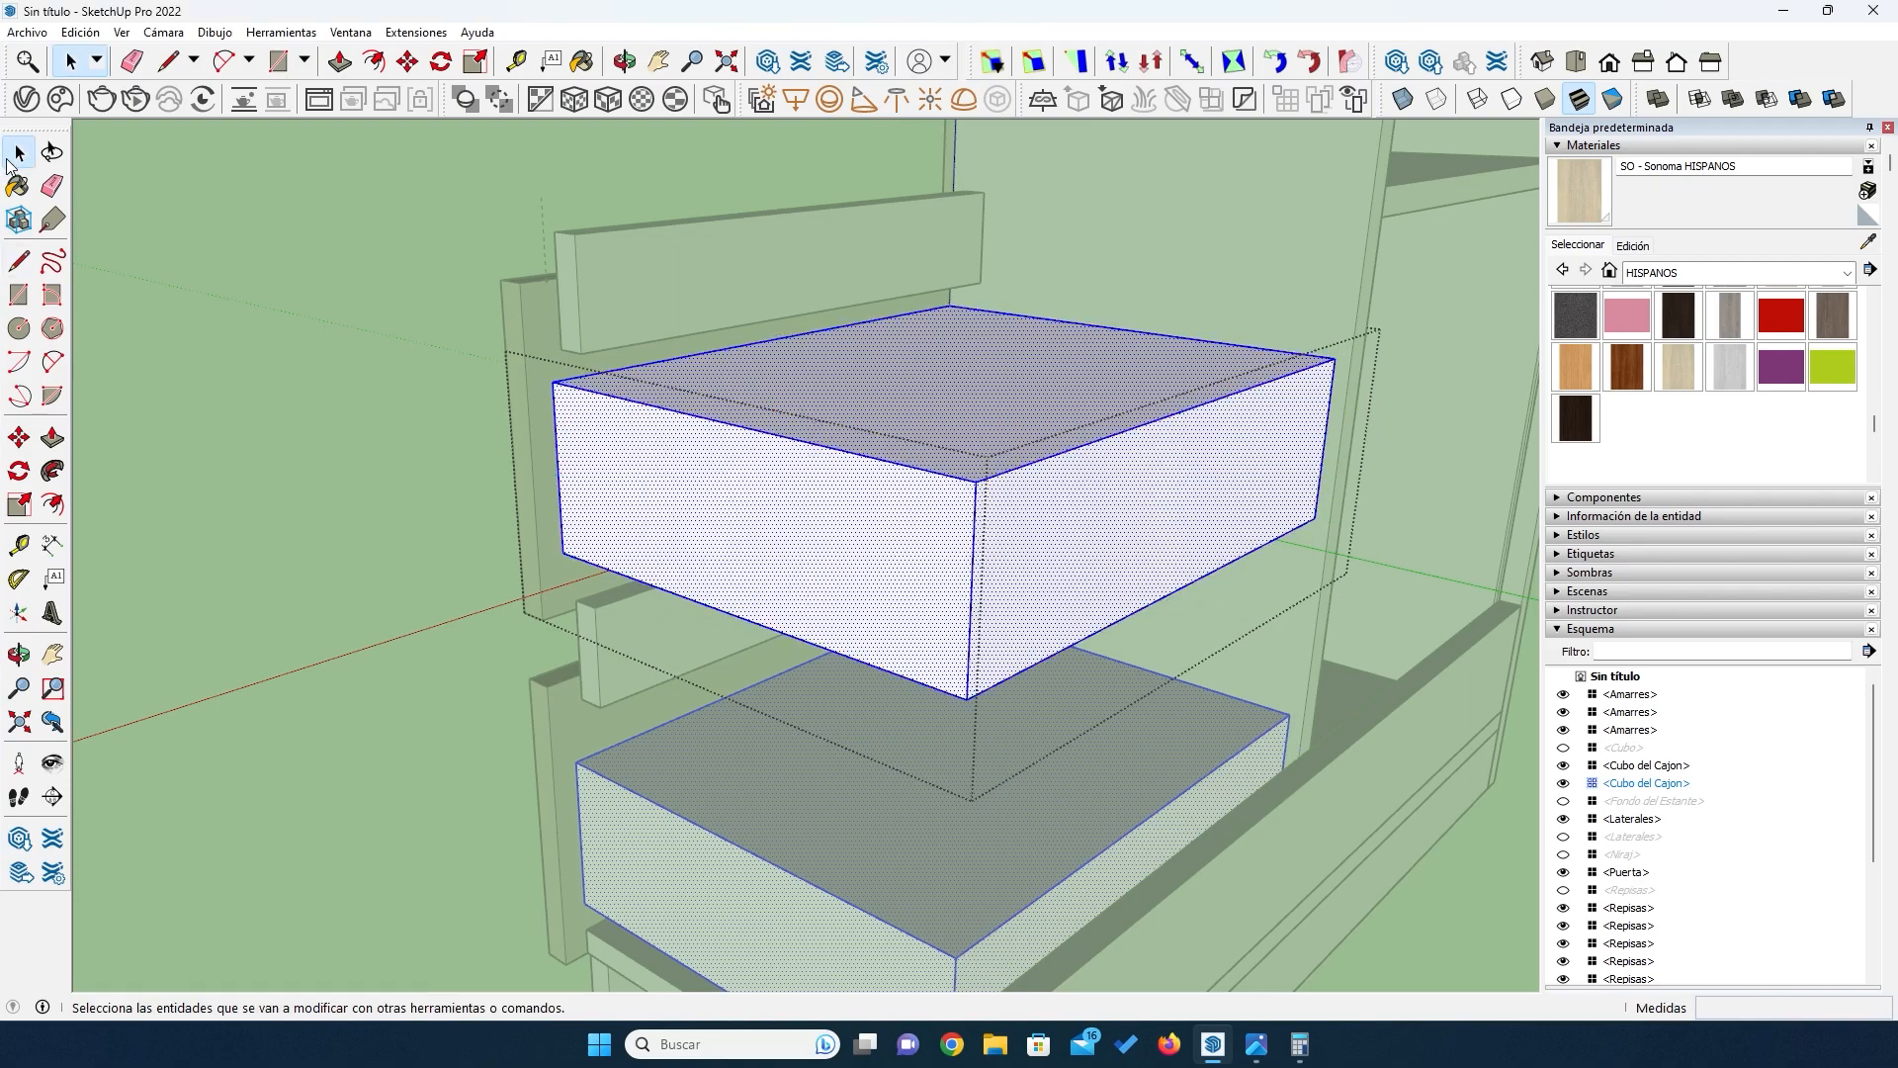
click(133, 419)
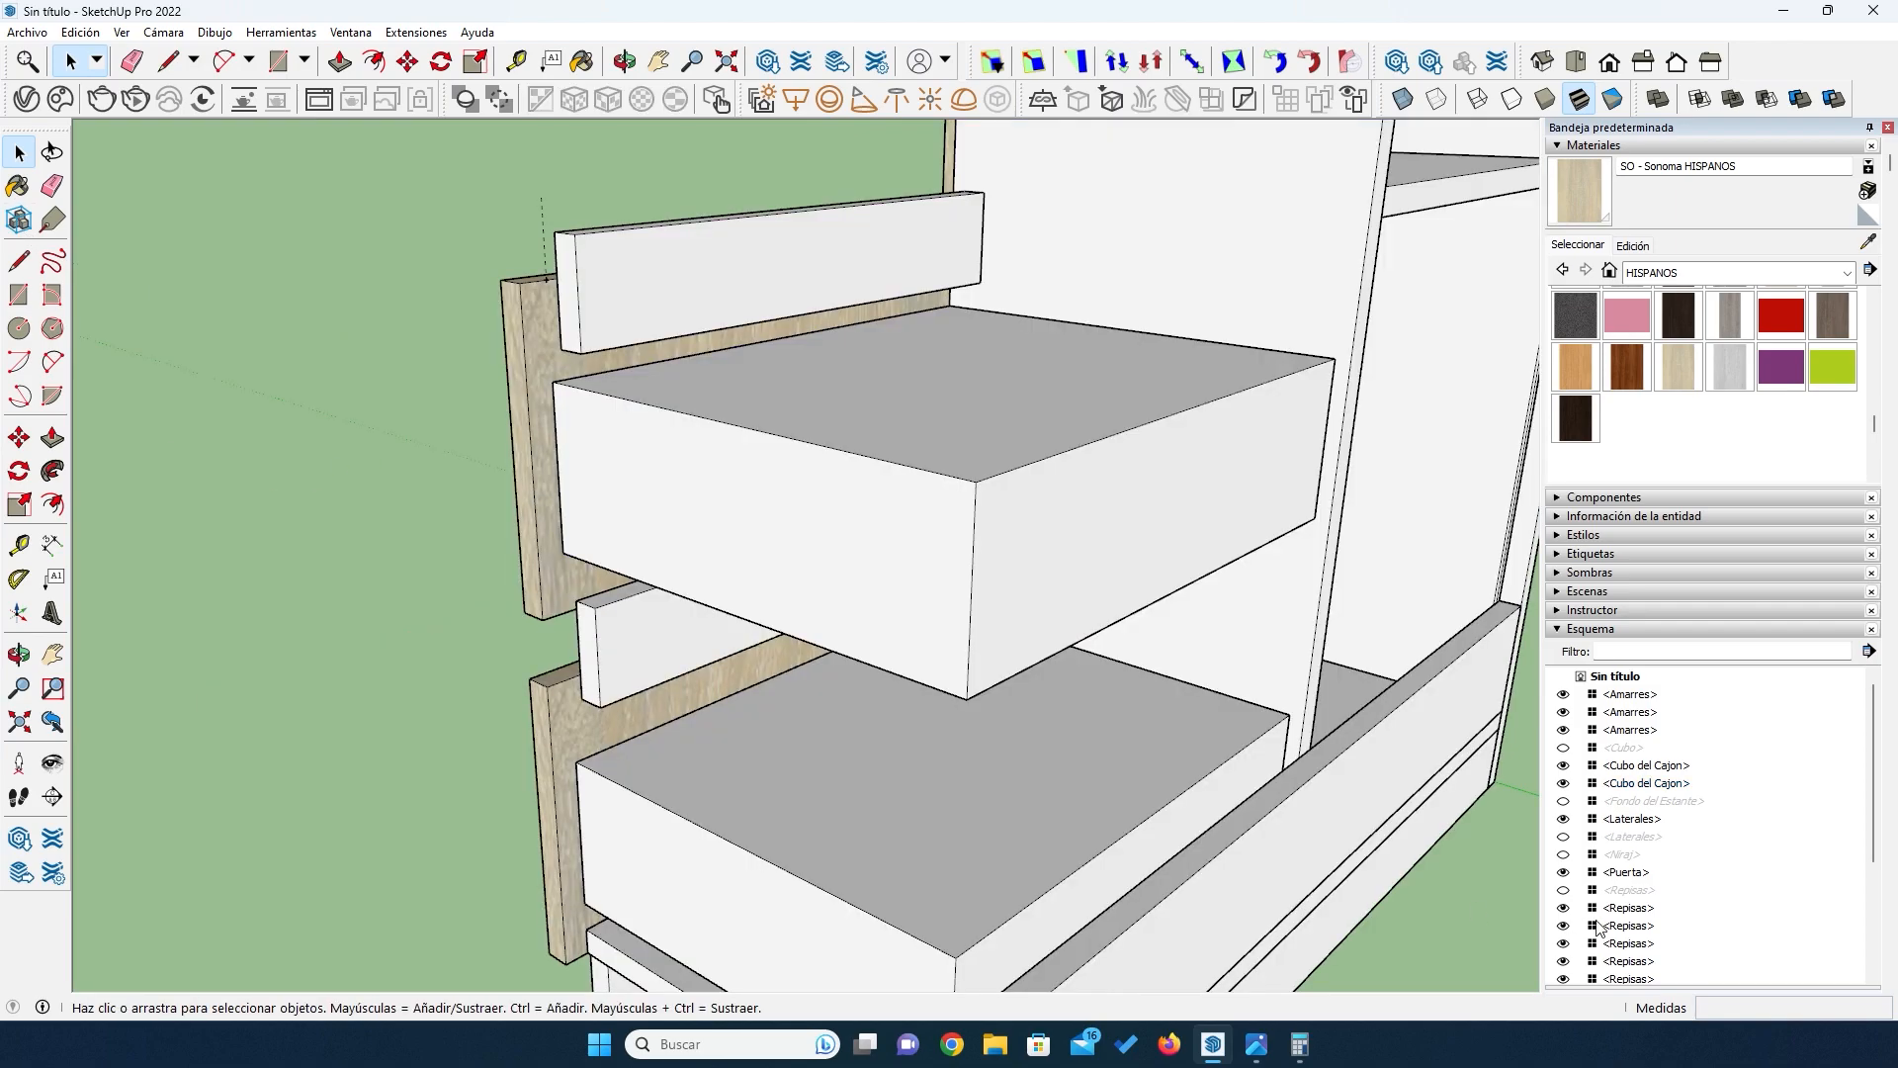
Step: Show the Fondo del Estante back panel and the hidden Laterales side panel again
click(1564, 801)
middle_drag(780, 721, 1000, 579)
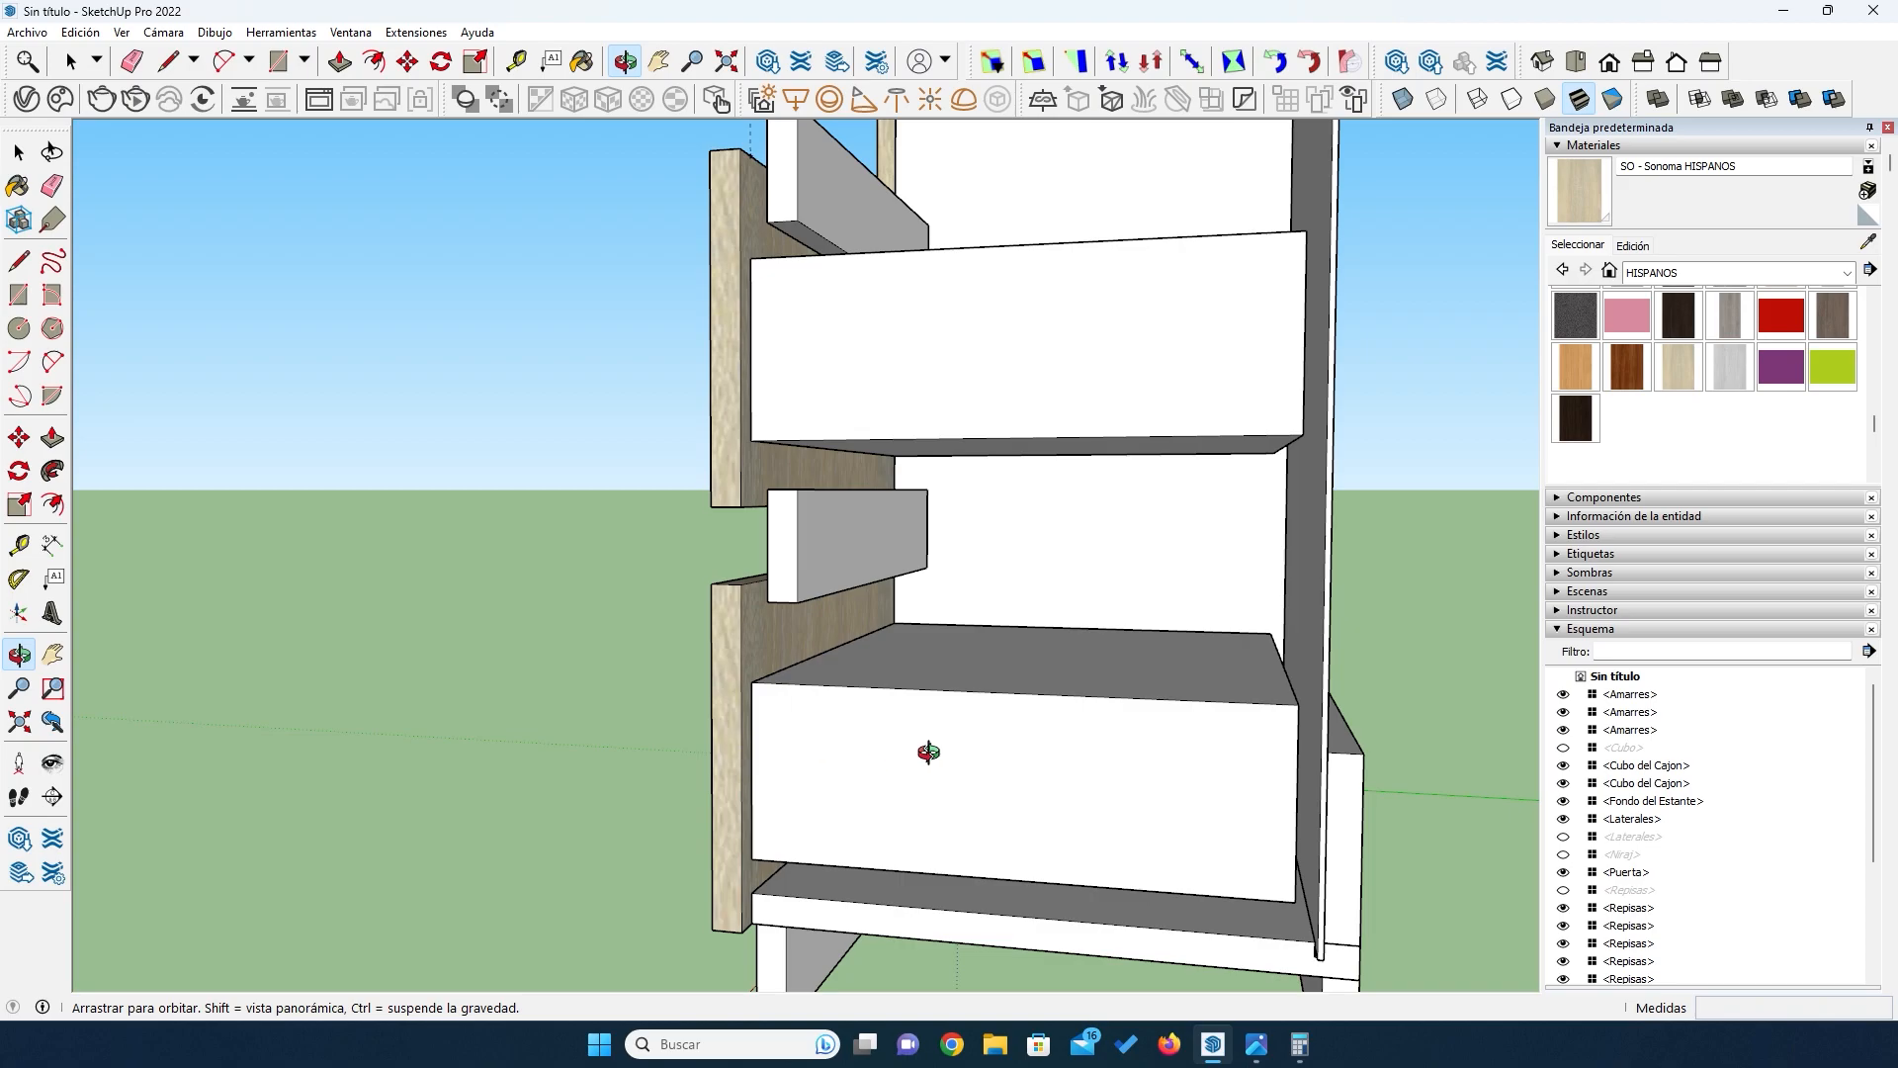
drag(932, 758, 1289, 821)
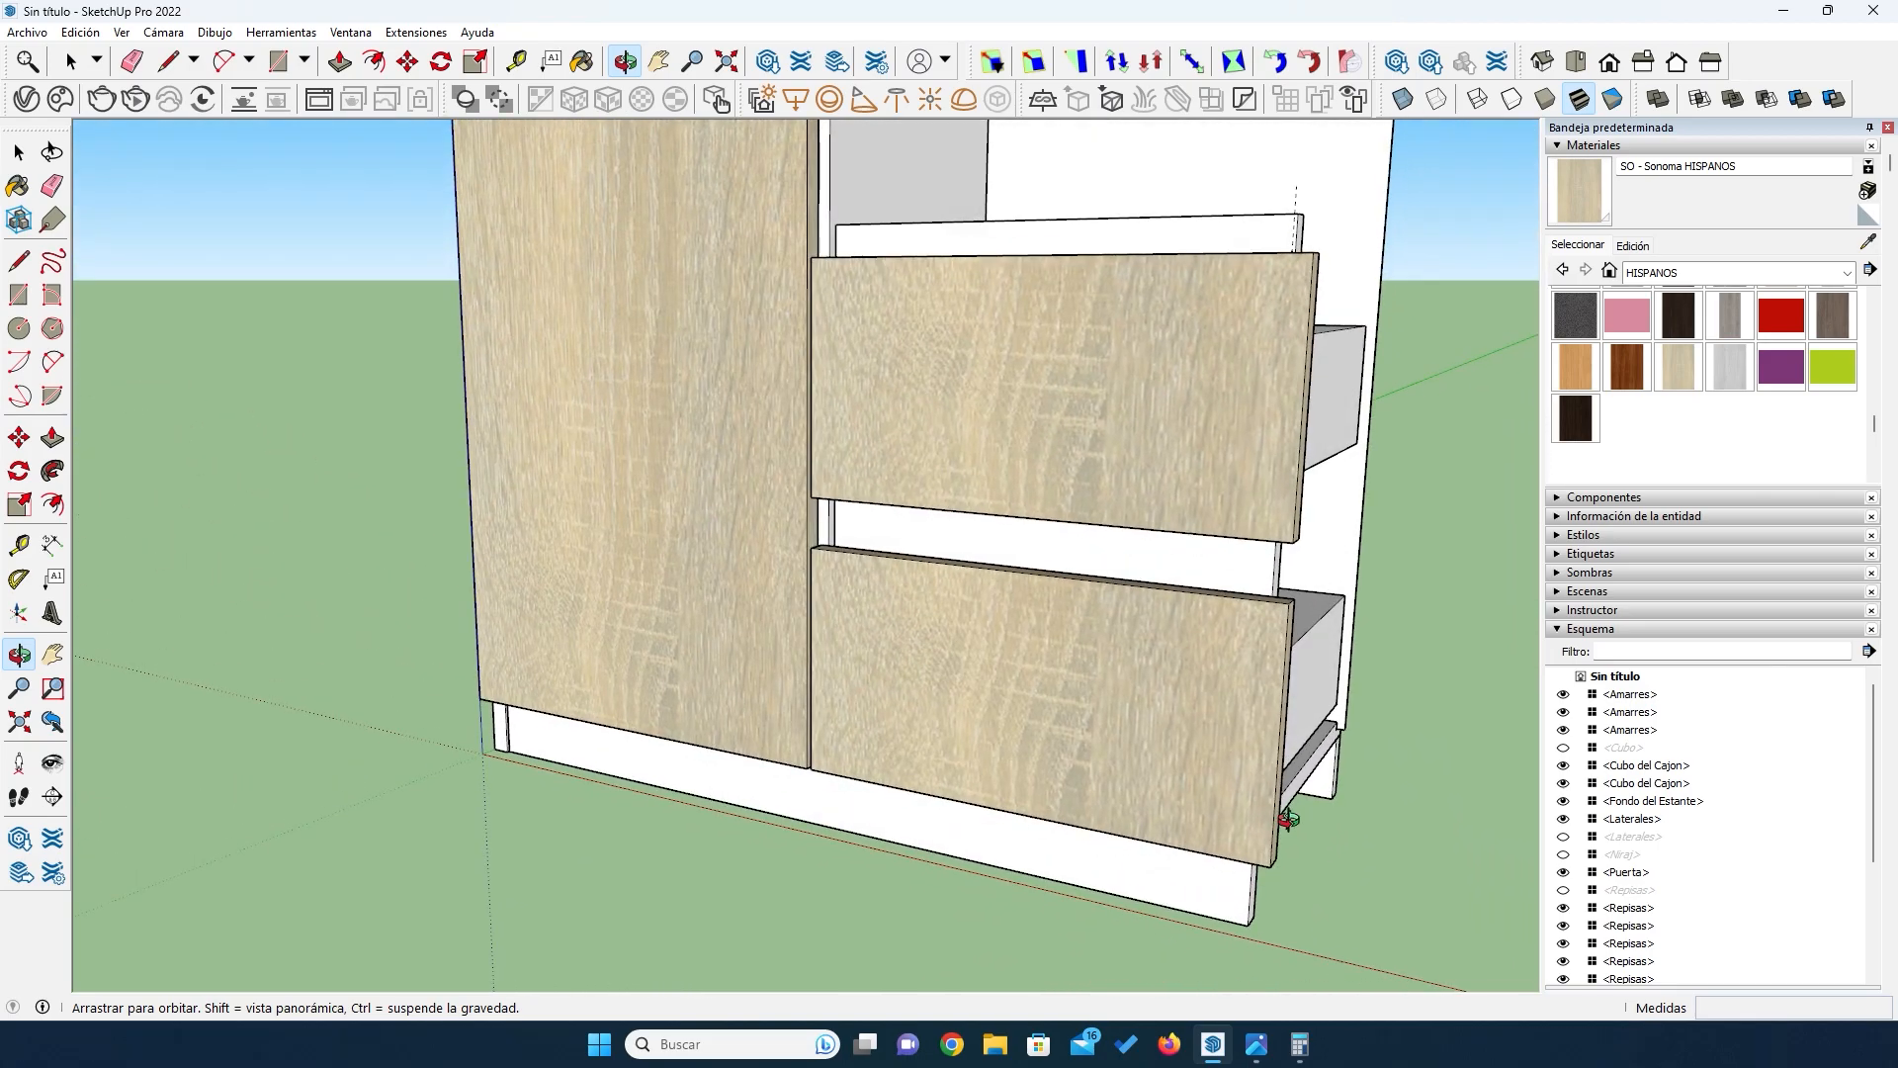
click(1563, 837)
Step: Select the back panel from behind the cabinet and hide it to reveal the drawer and shelf compartments
drag(1157, 602, 649, 682)
key(space)
click(580, 474)
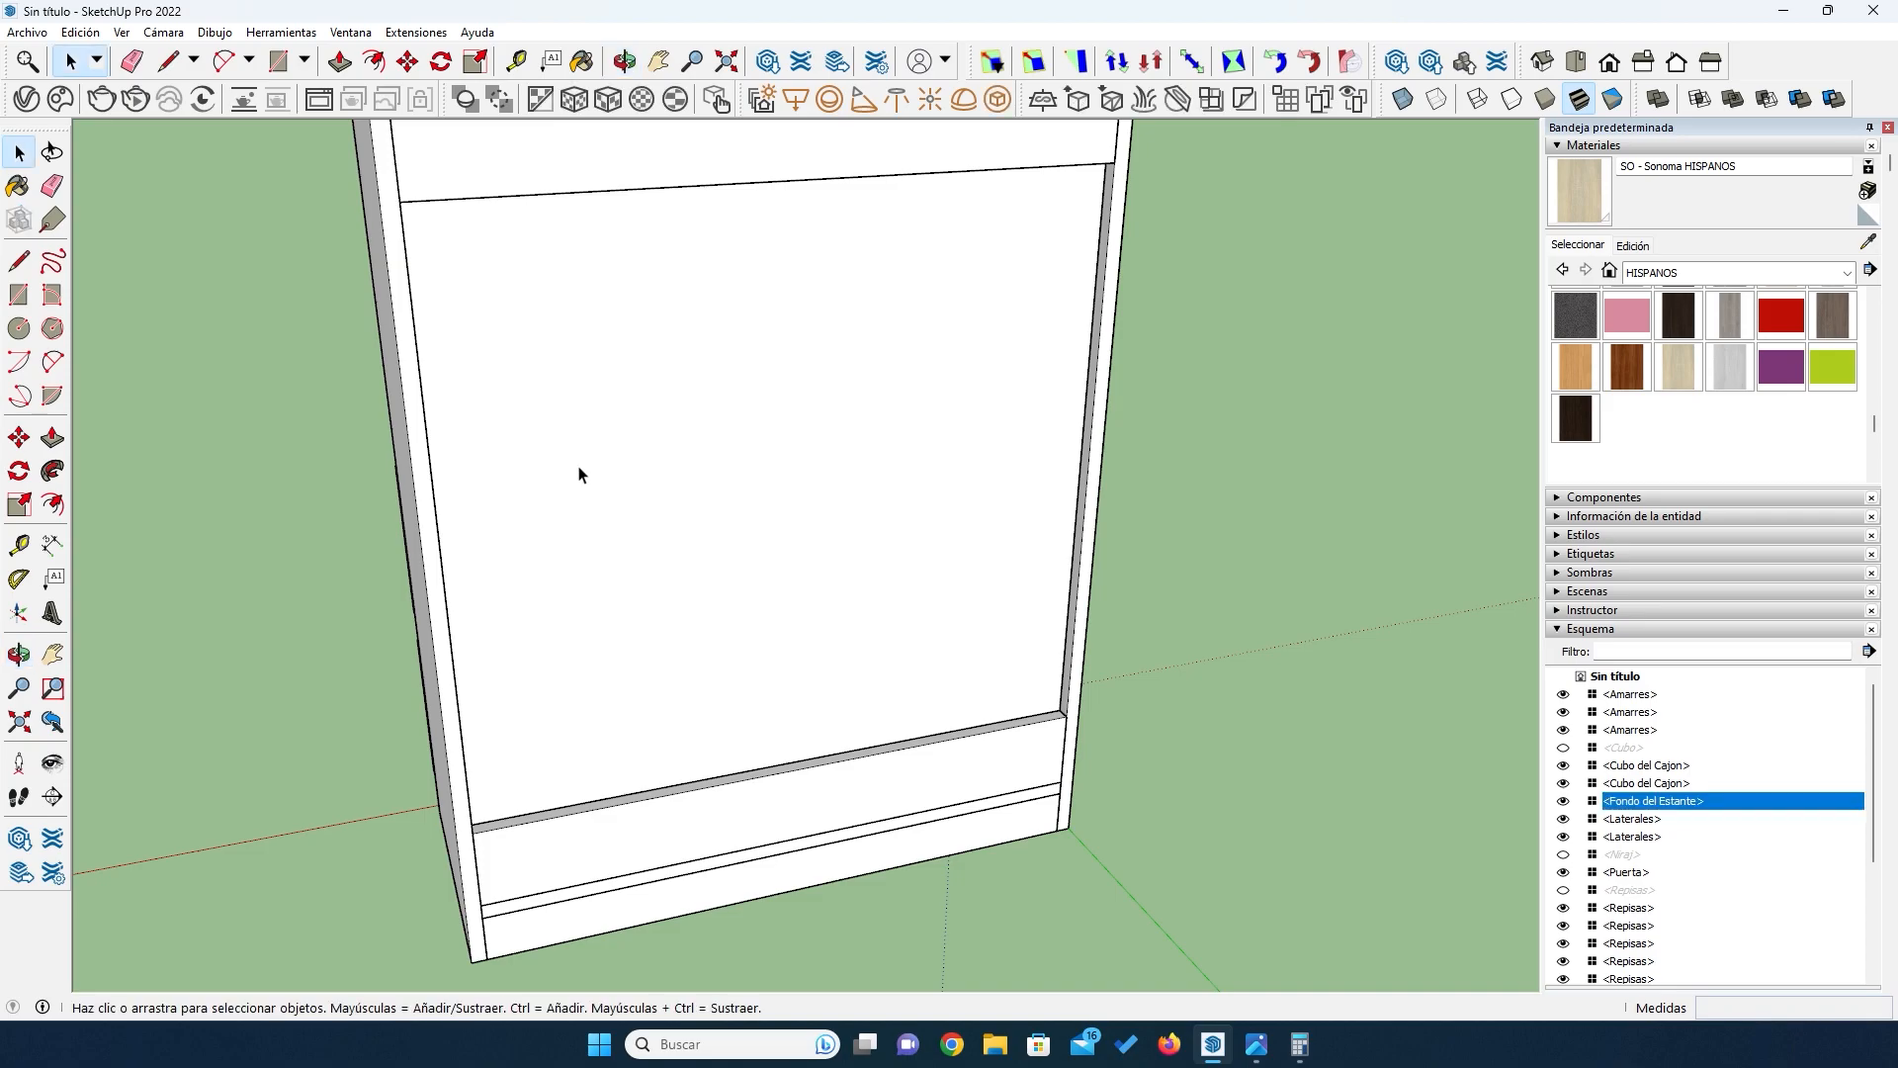
click(1563, 801)
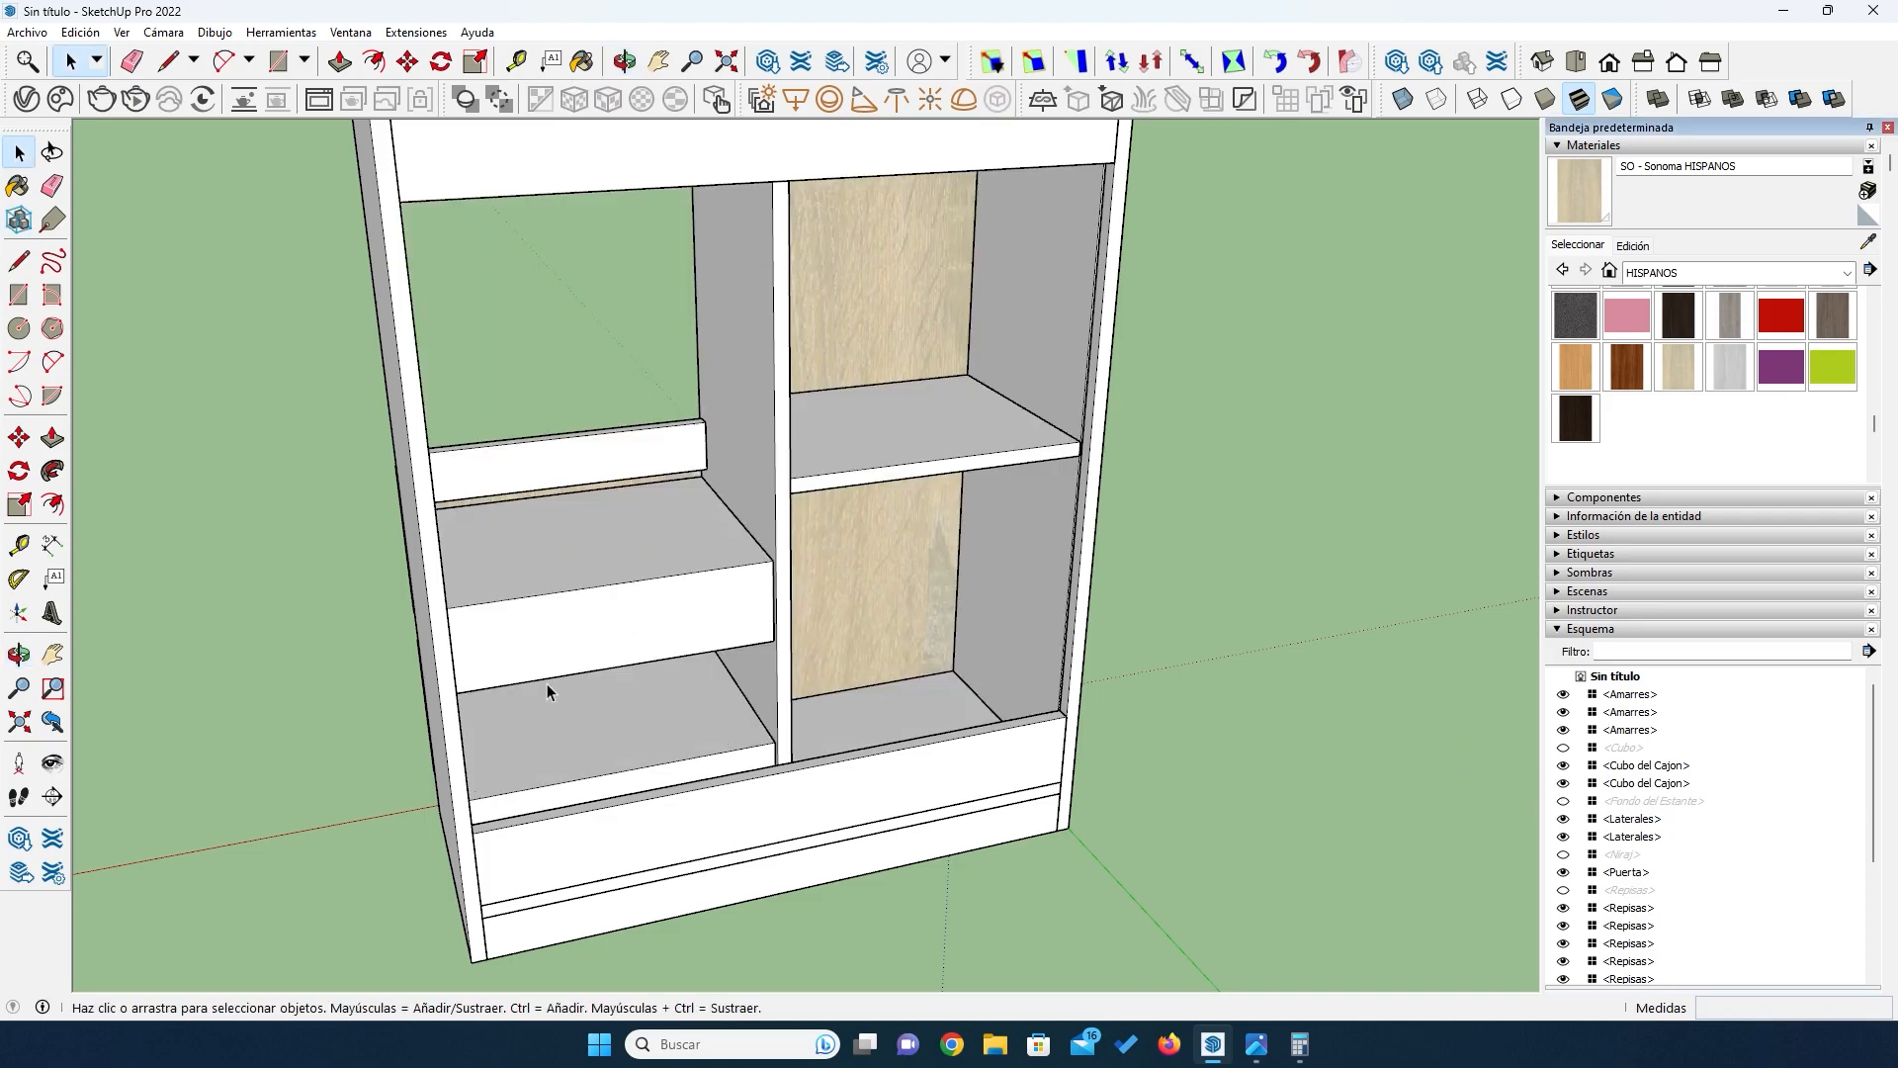
Step: Turn on X-ray display to see the drawer boxes through the cabinet's panels
key(o)
scroll(593, 633, up, 3)
scroll(651, 560, up, 3)
drag(562, 605, 567, 614)
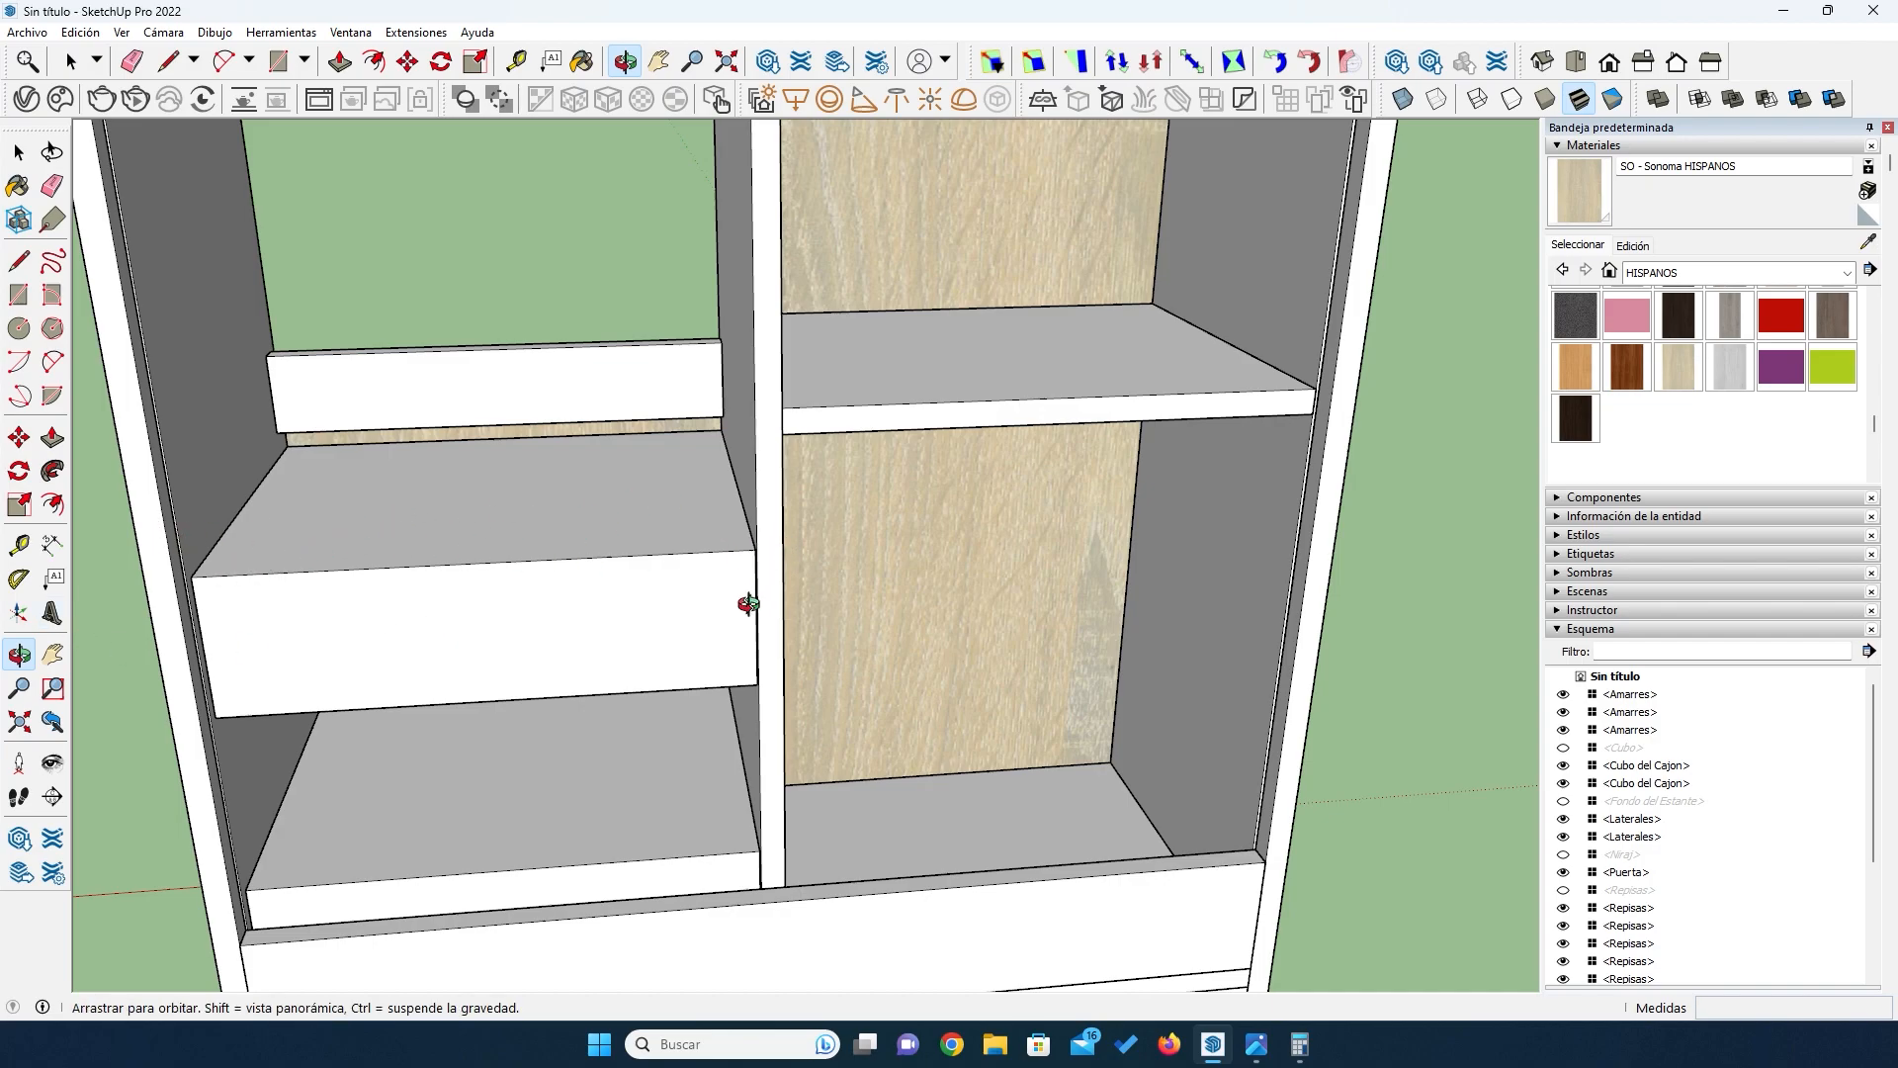
drag(712, 649, 713, 556)
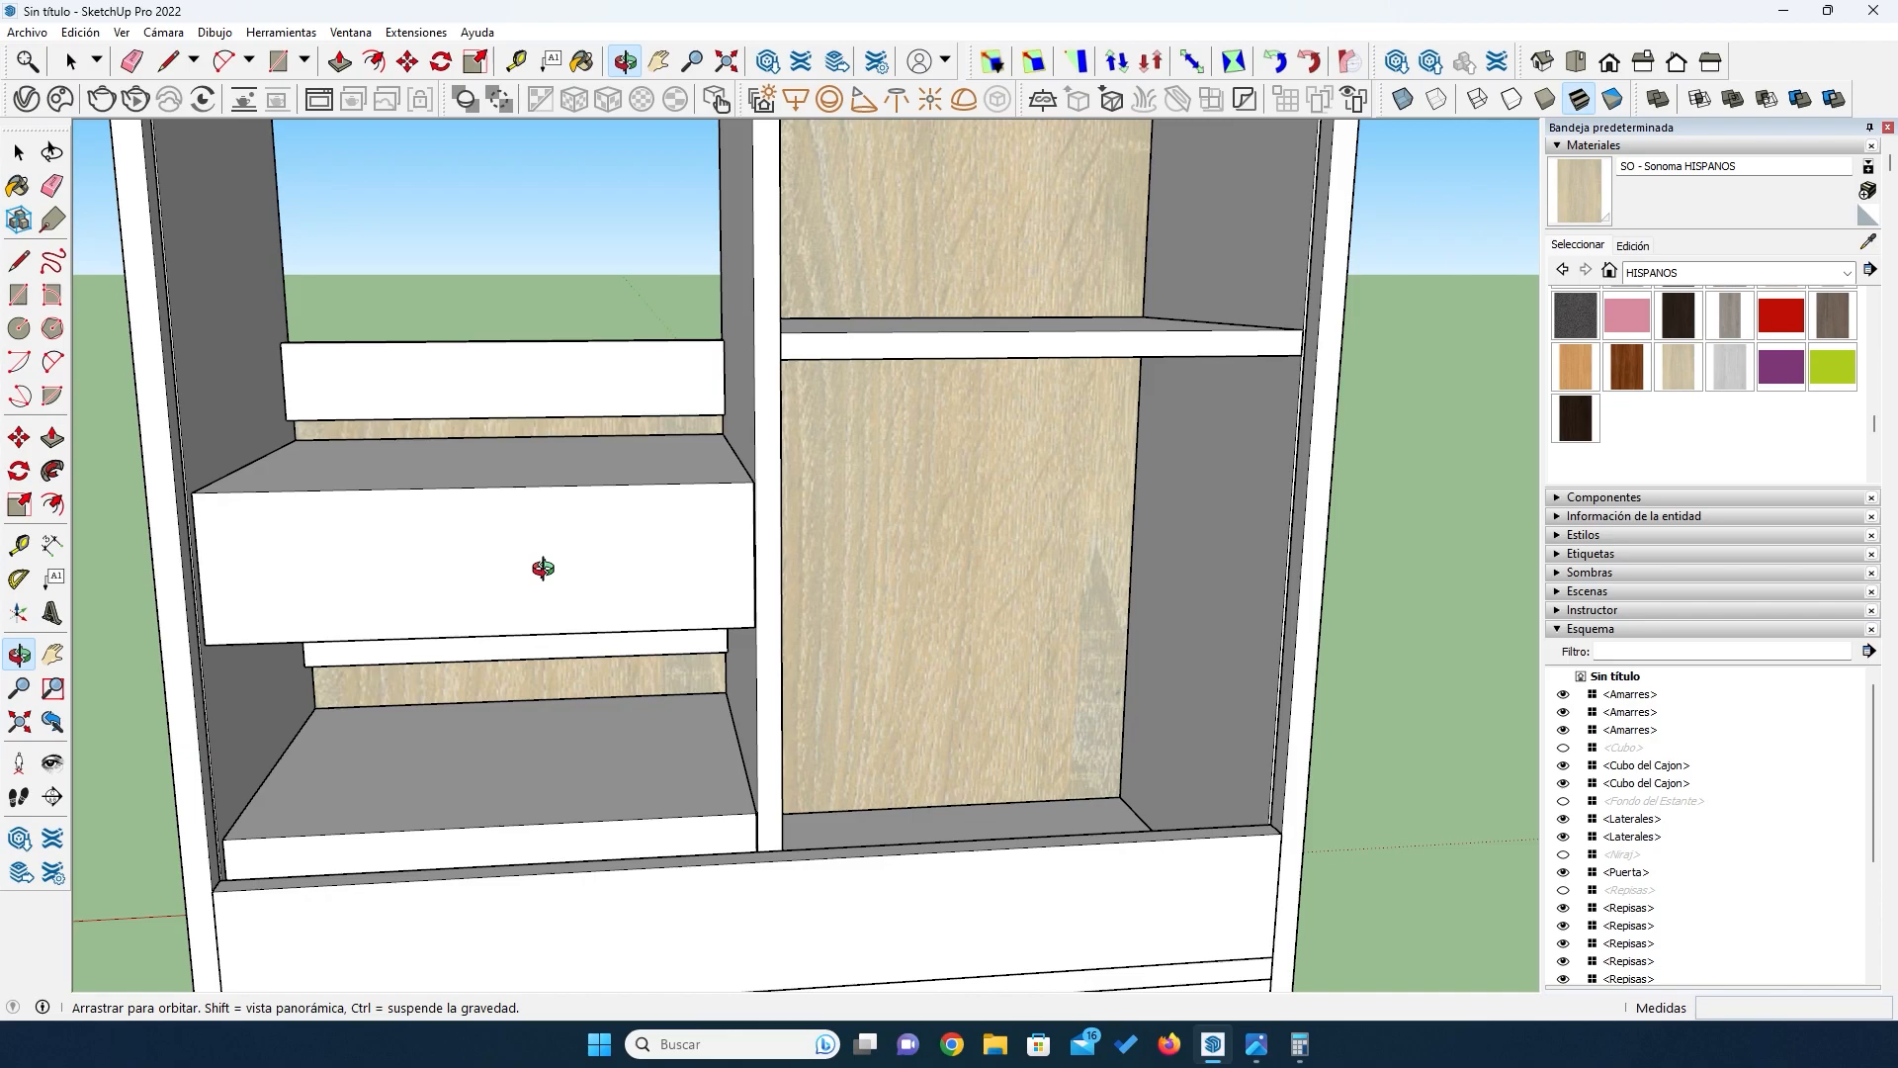
drag(288, 563, 381, 583)
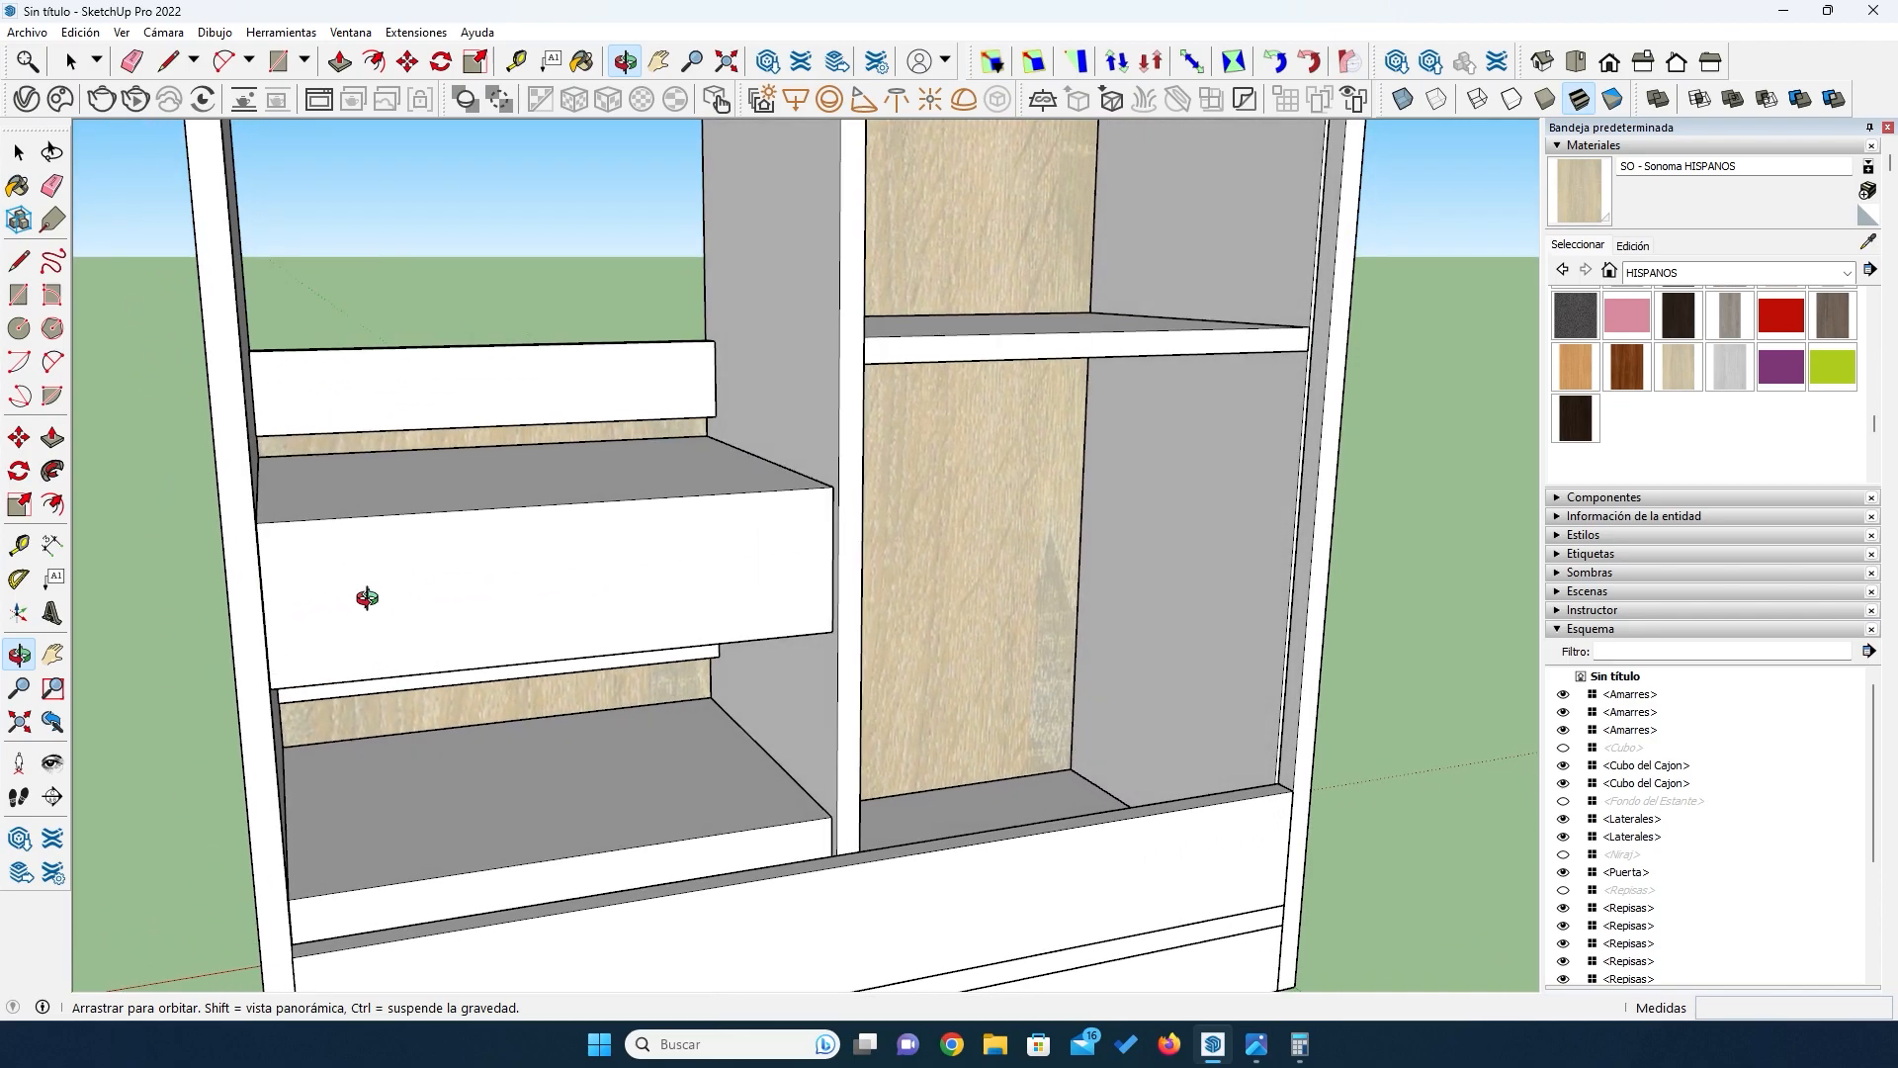
drag(690, 590, 337, 594)
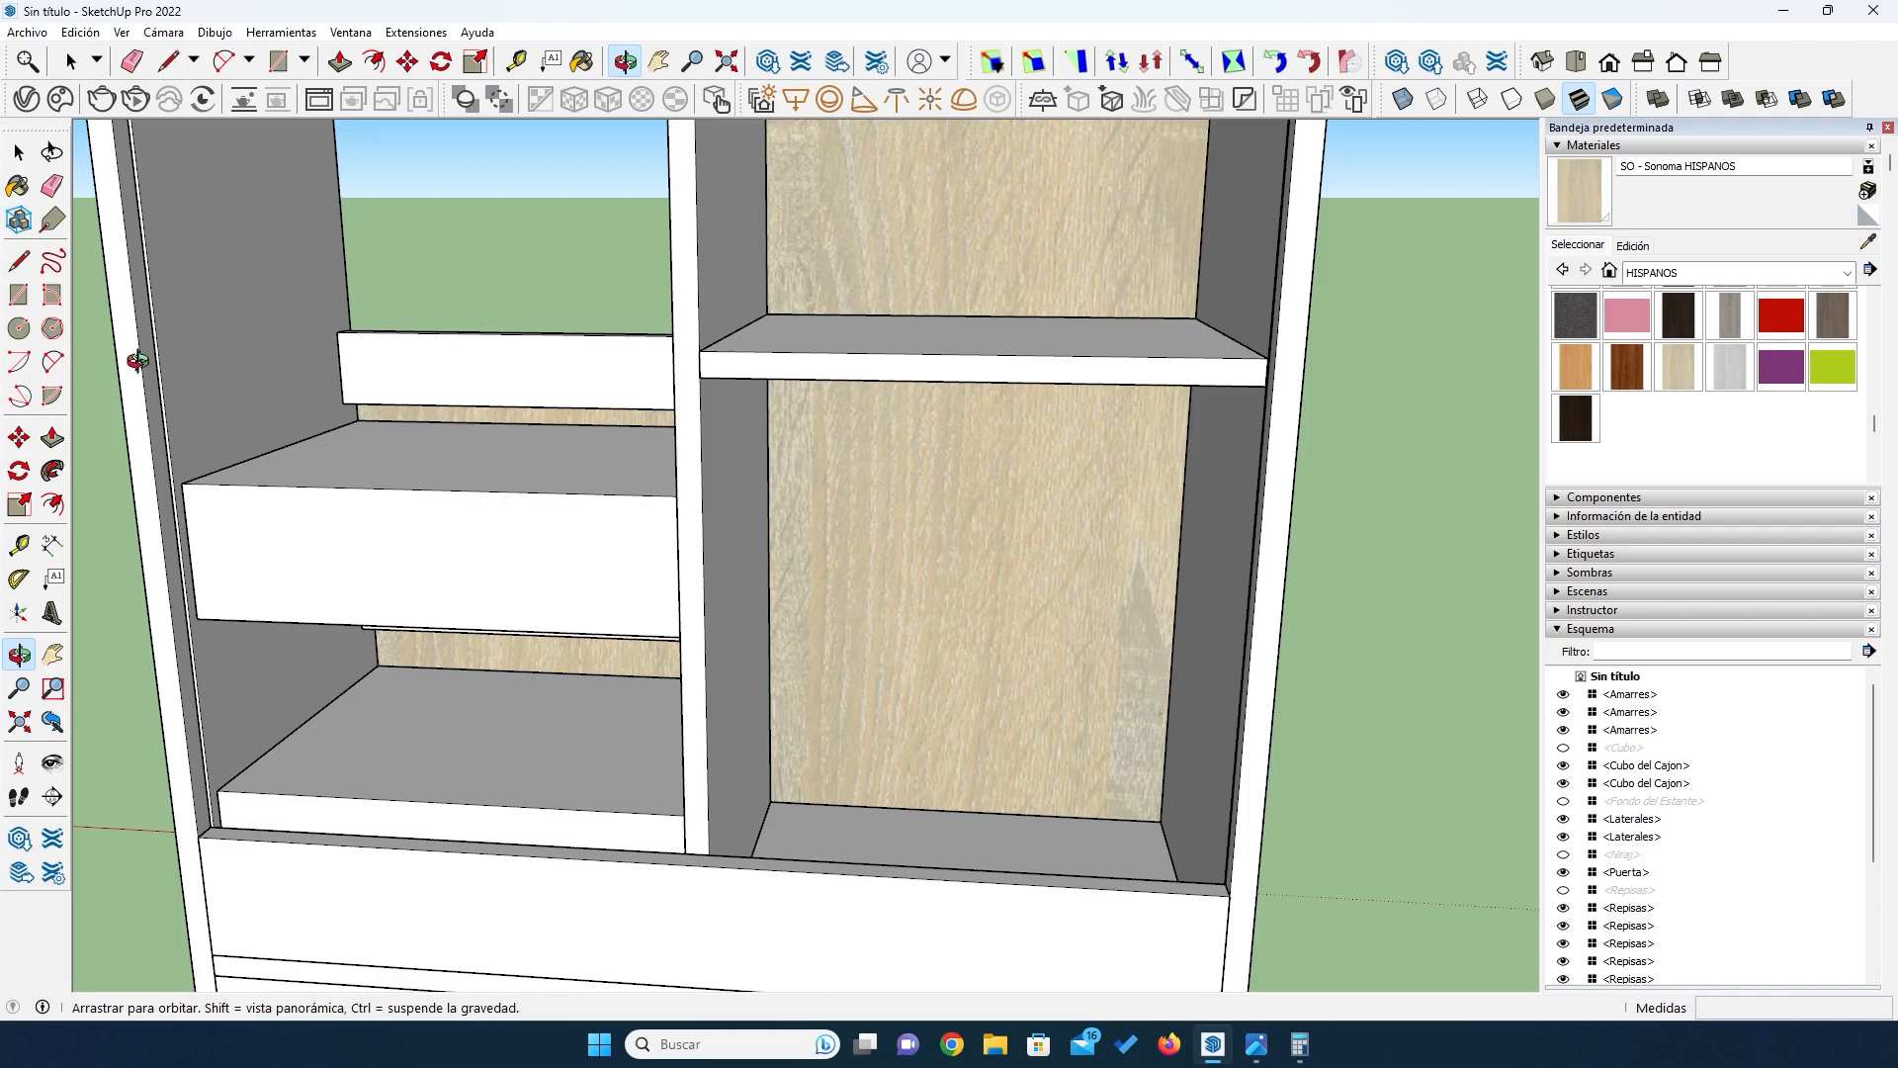
click(19, 151)
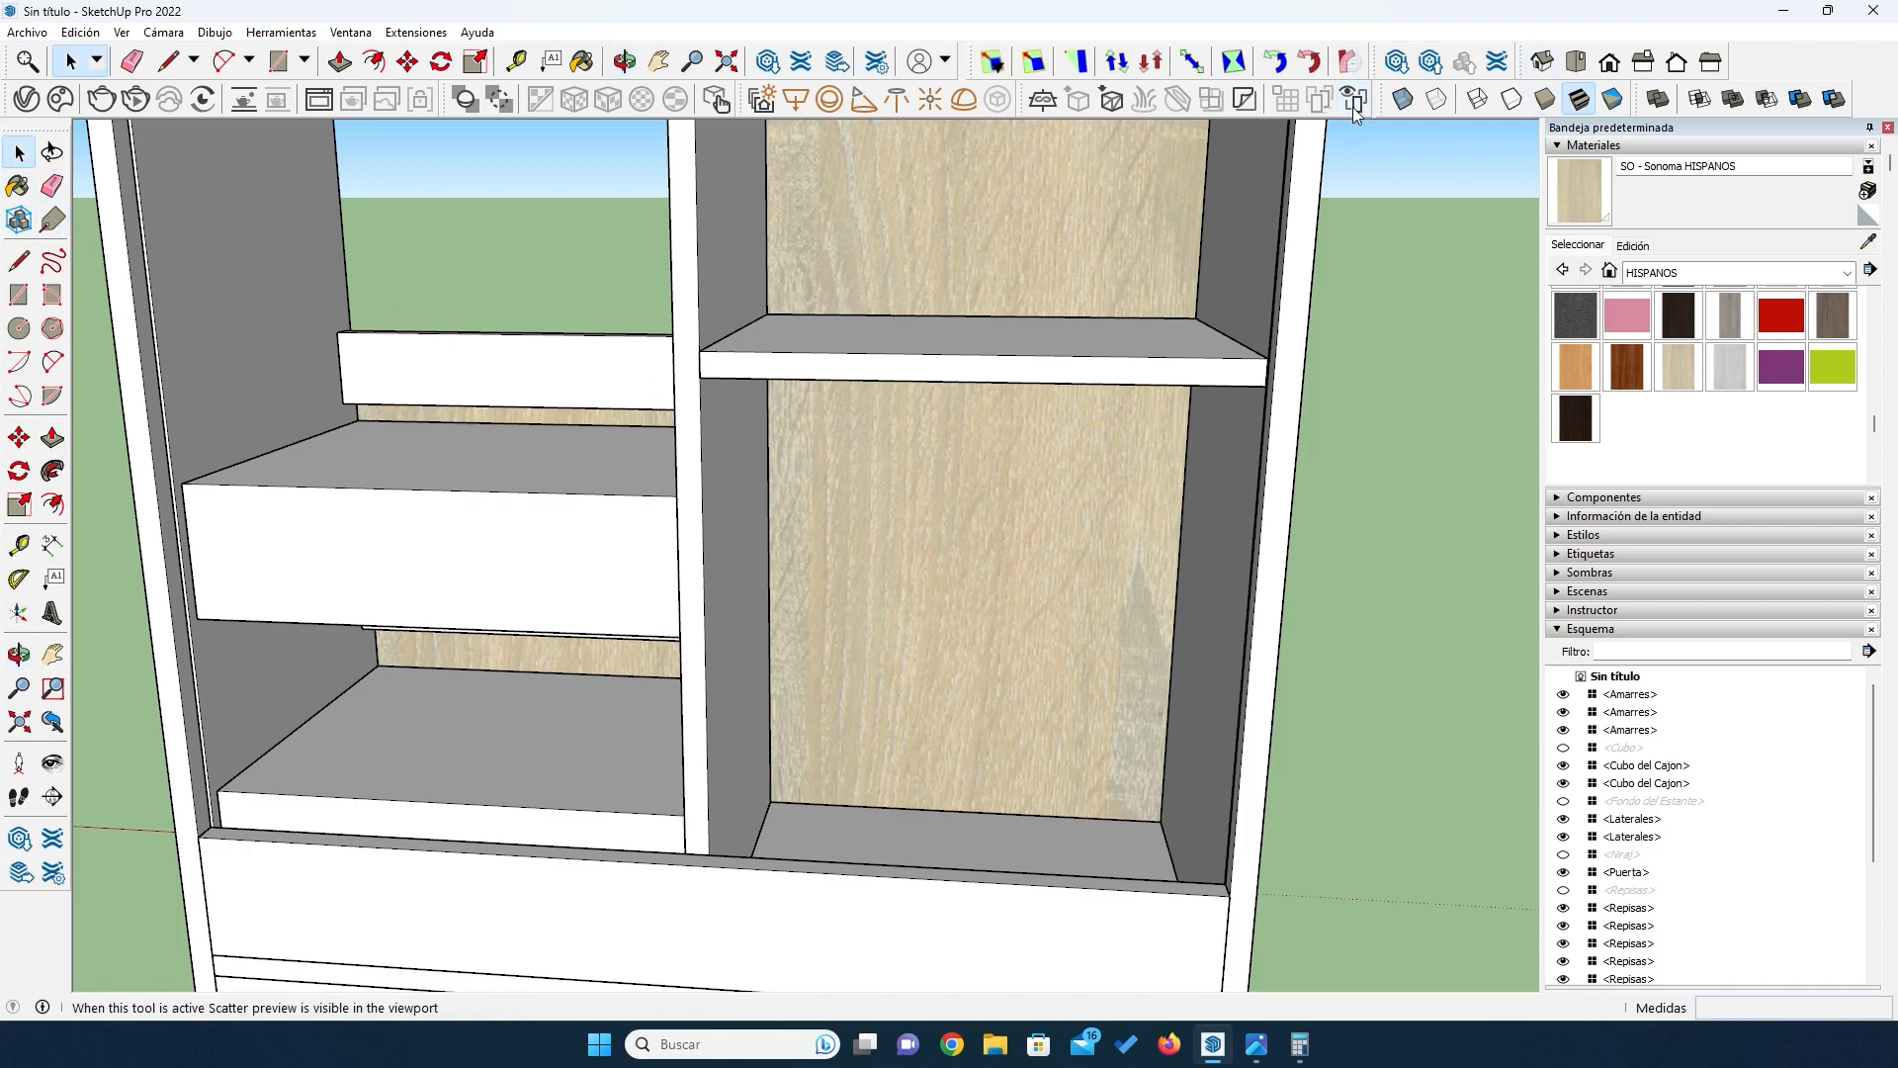
click(1401, 100)
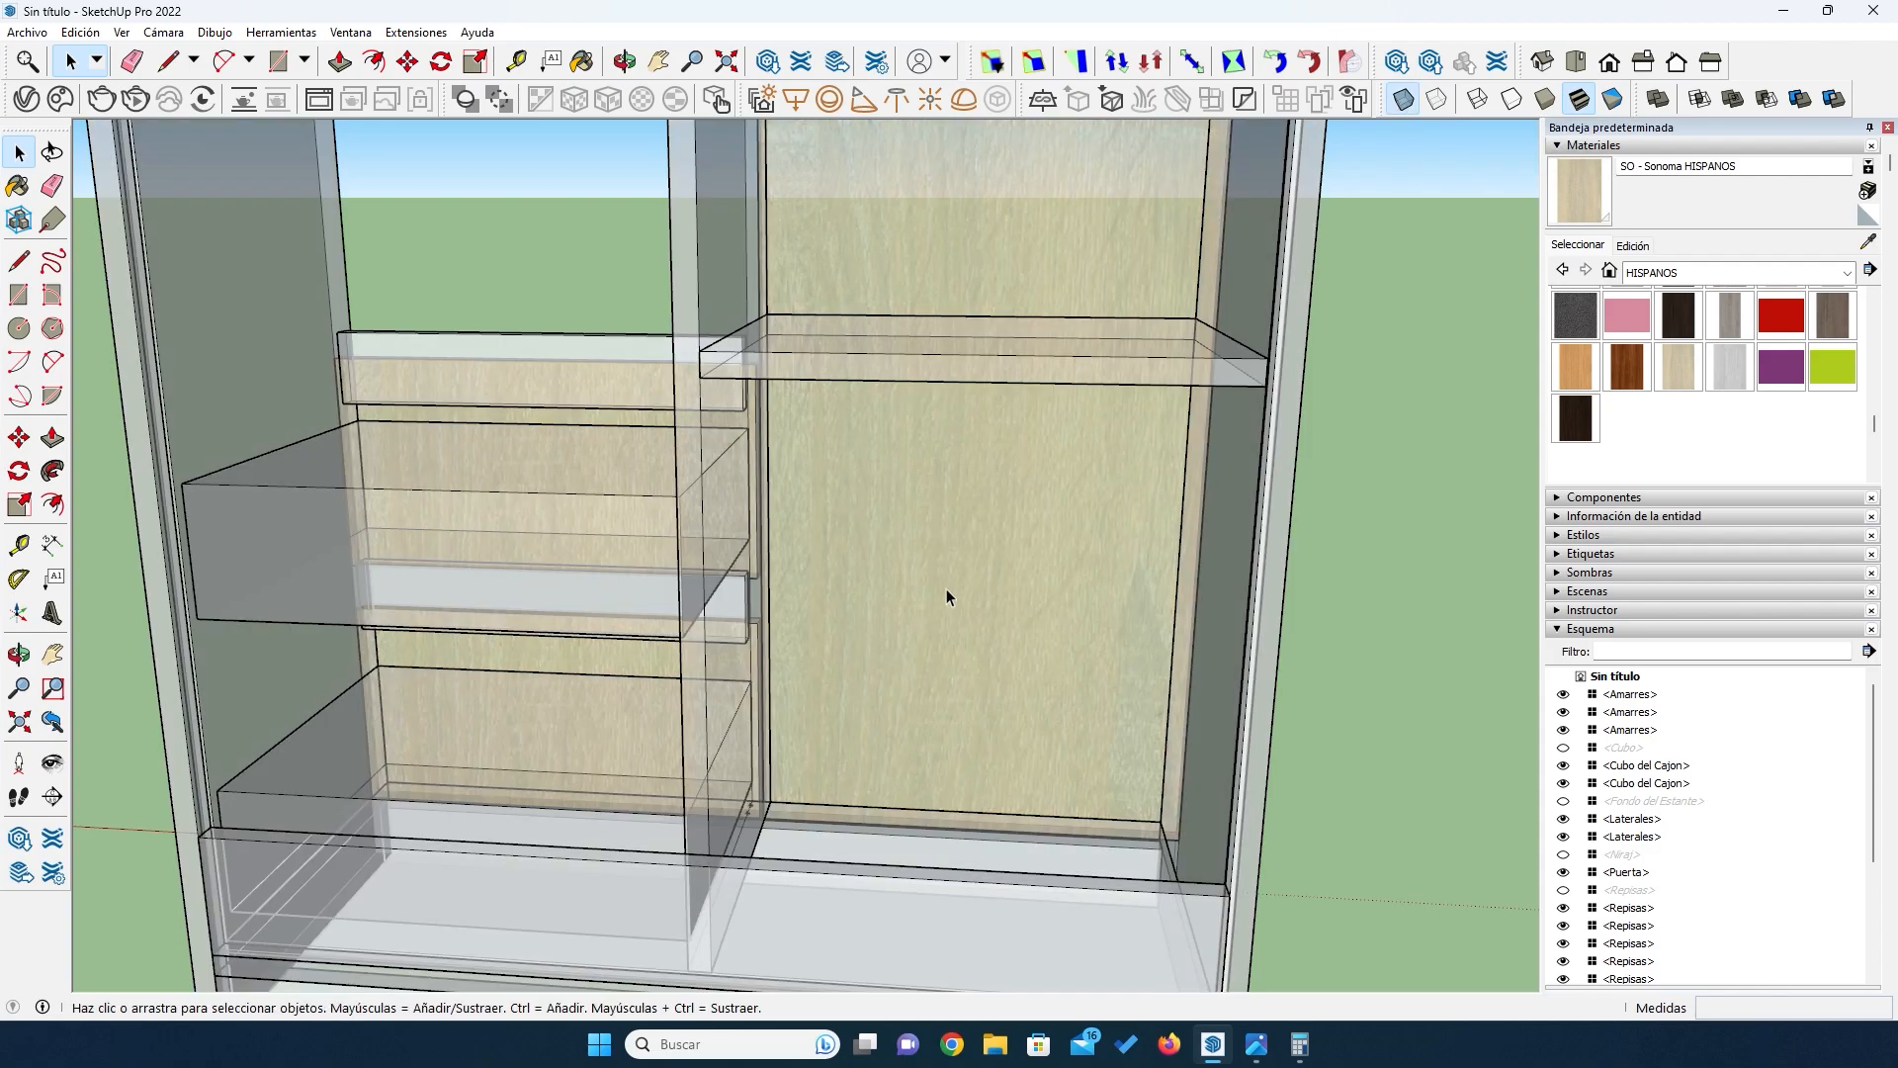
click(419, 488)
key(s)
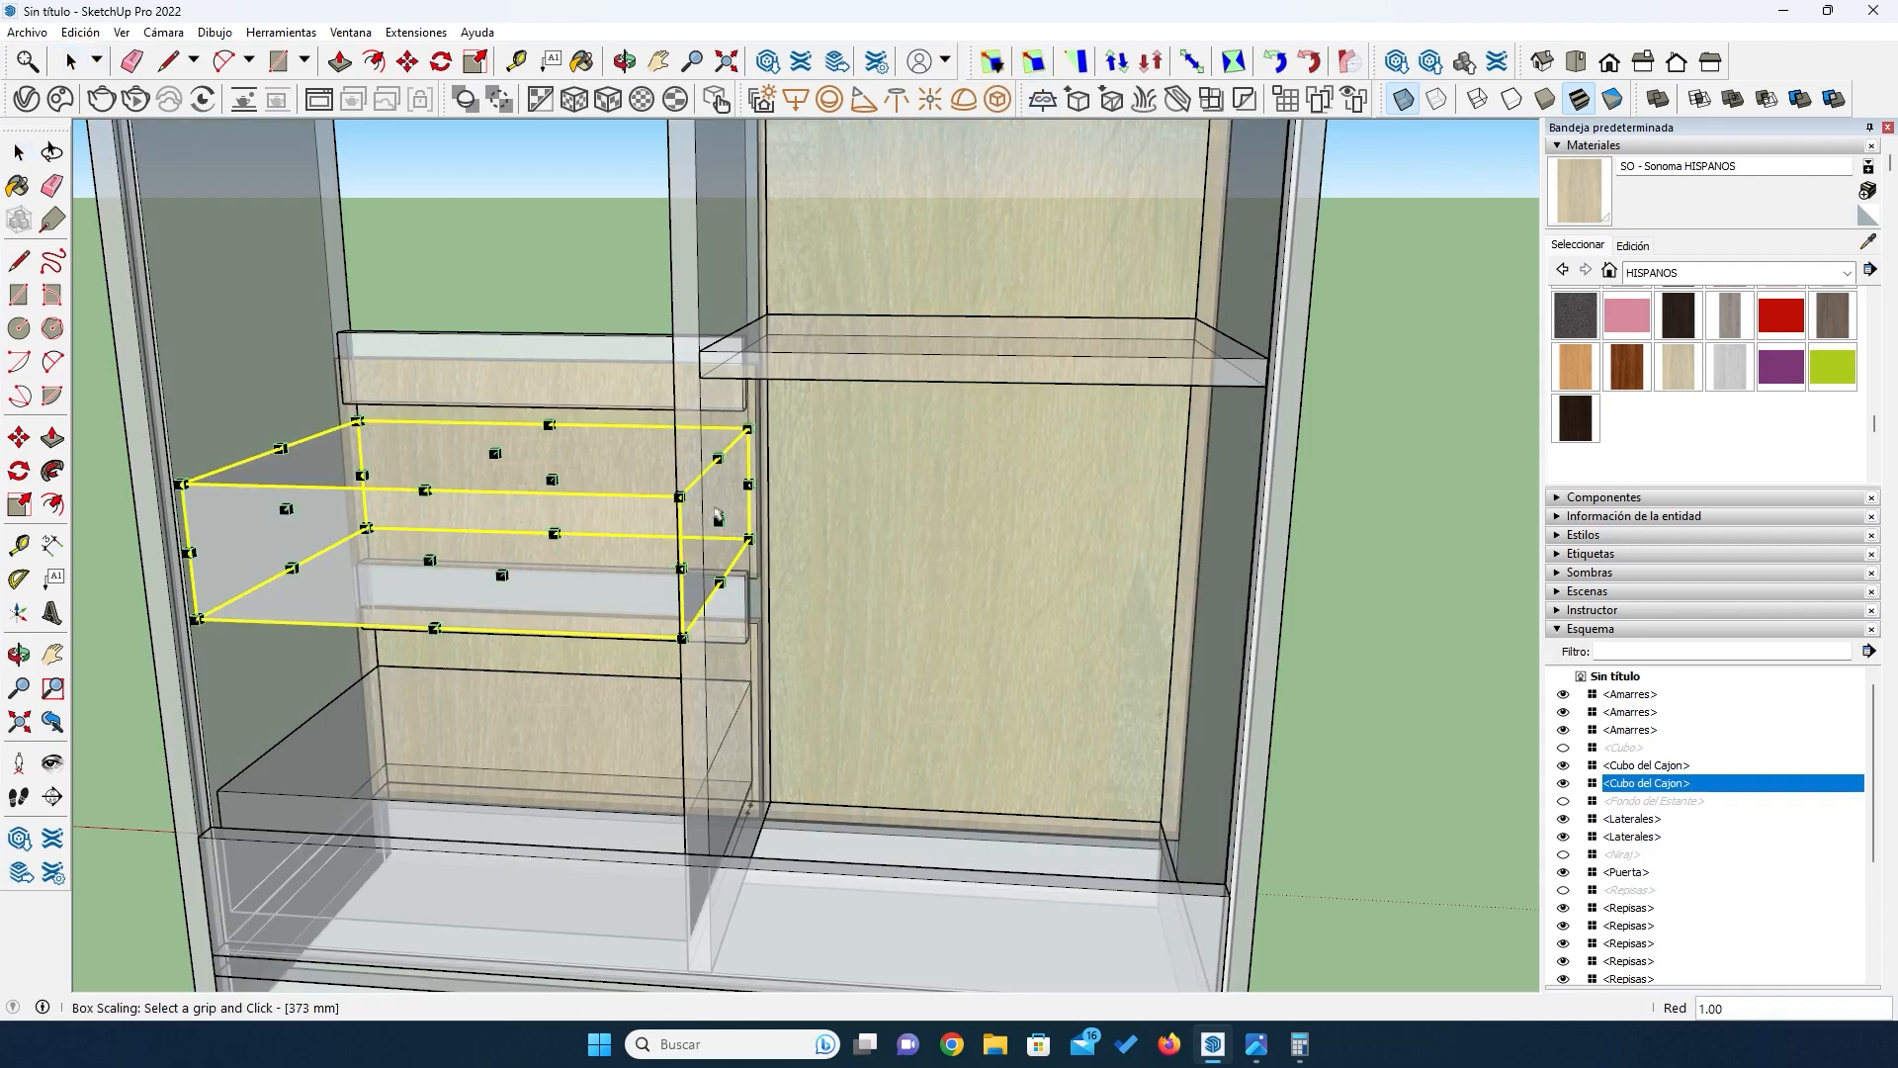
click(21, 151)
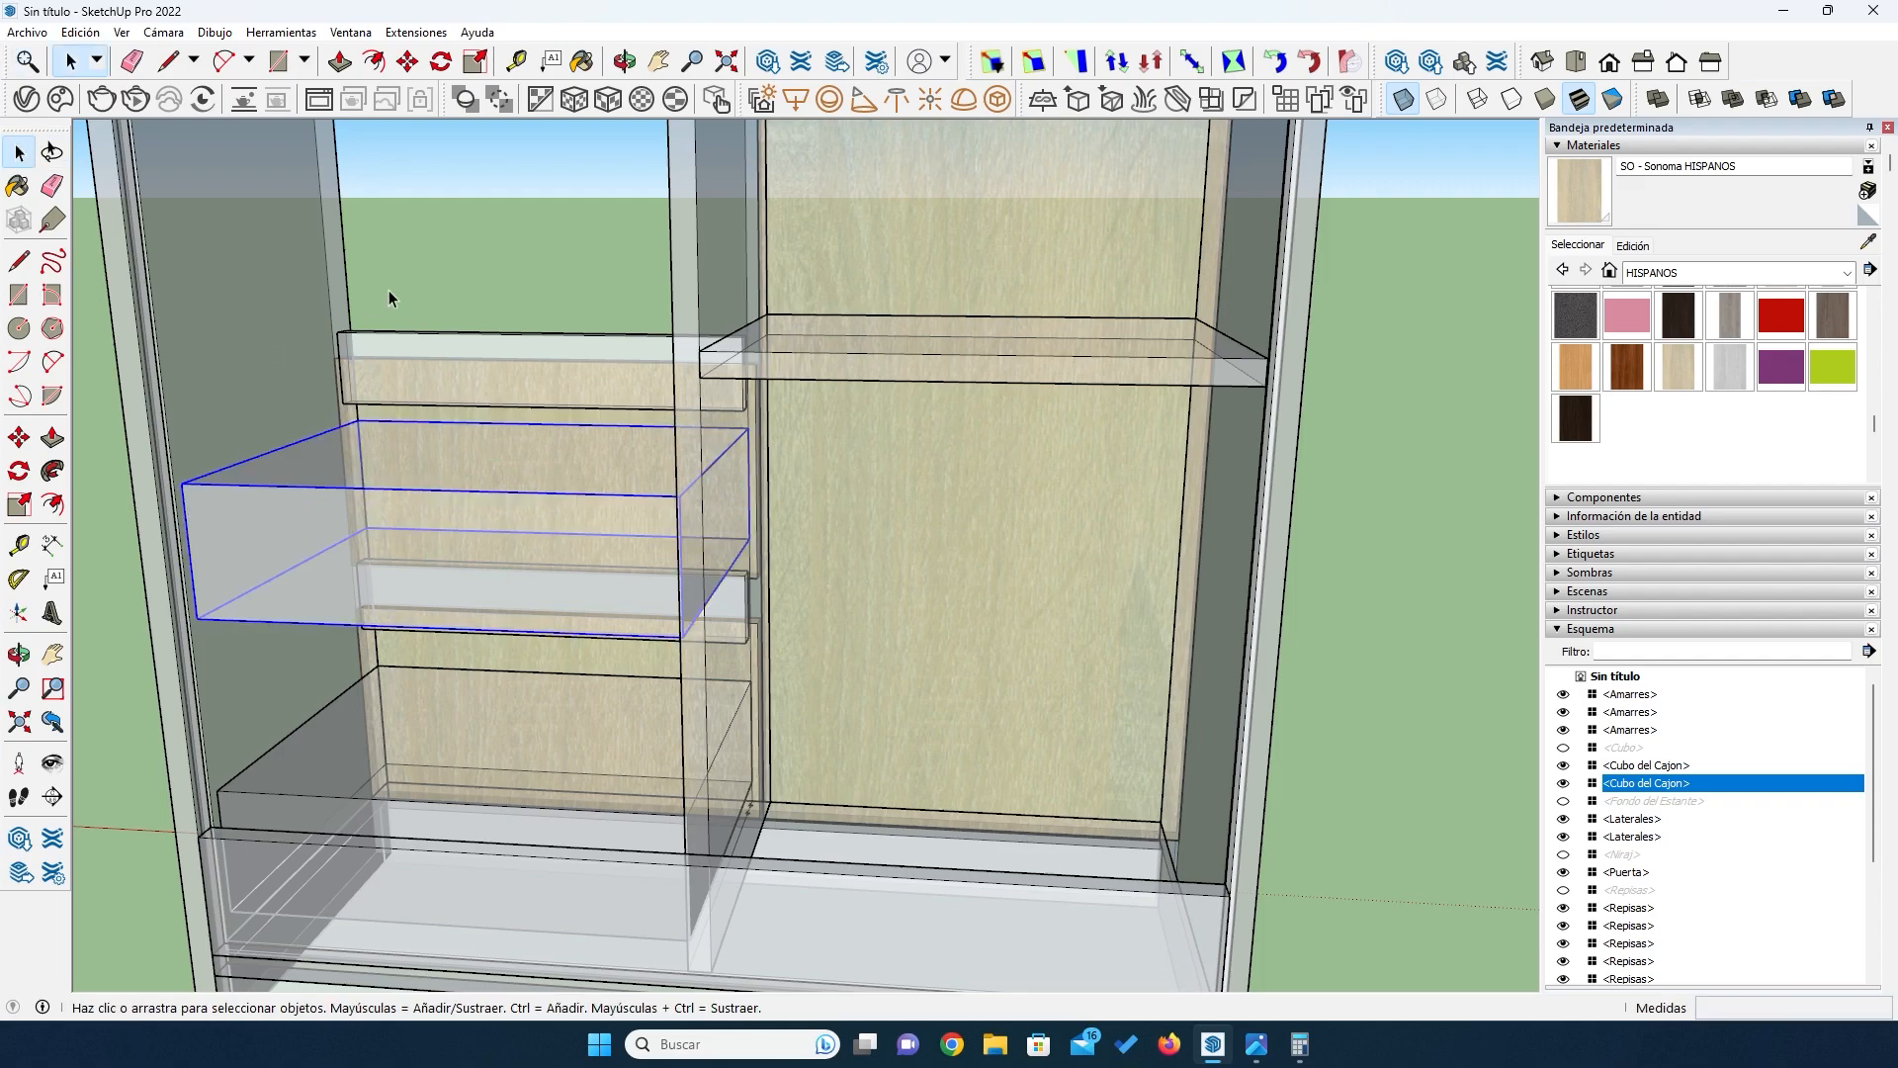
Step: Open the upper drawer box component for editing and reduce its red-axis width to 360 mm with Box Scaling
double_click(524, 466)
click(1033, 65)
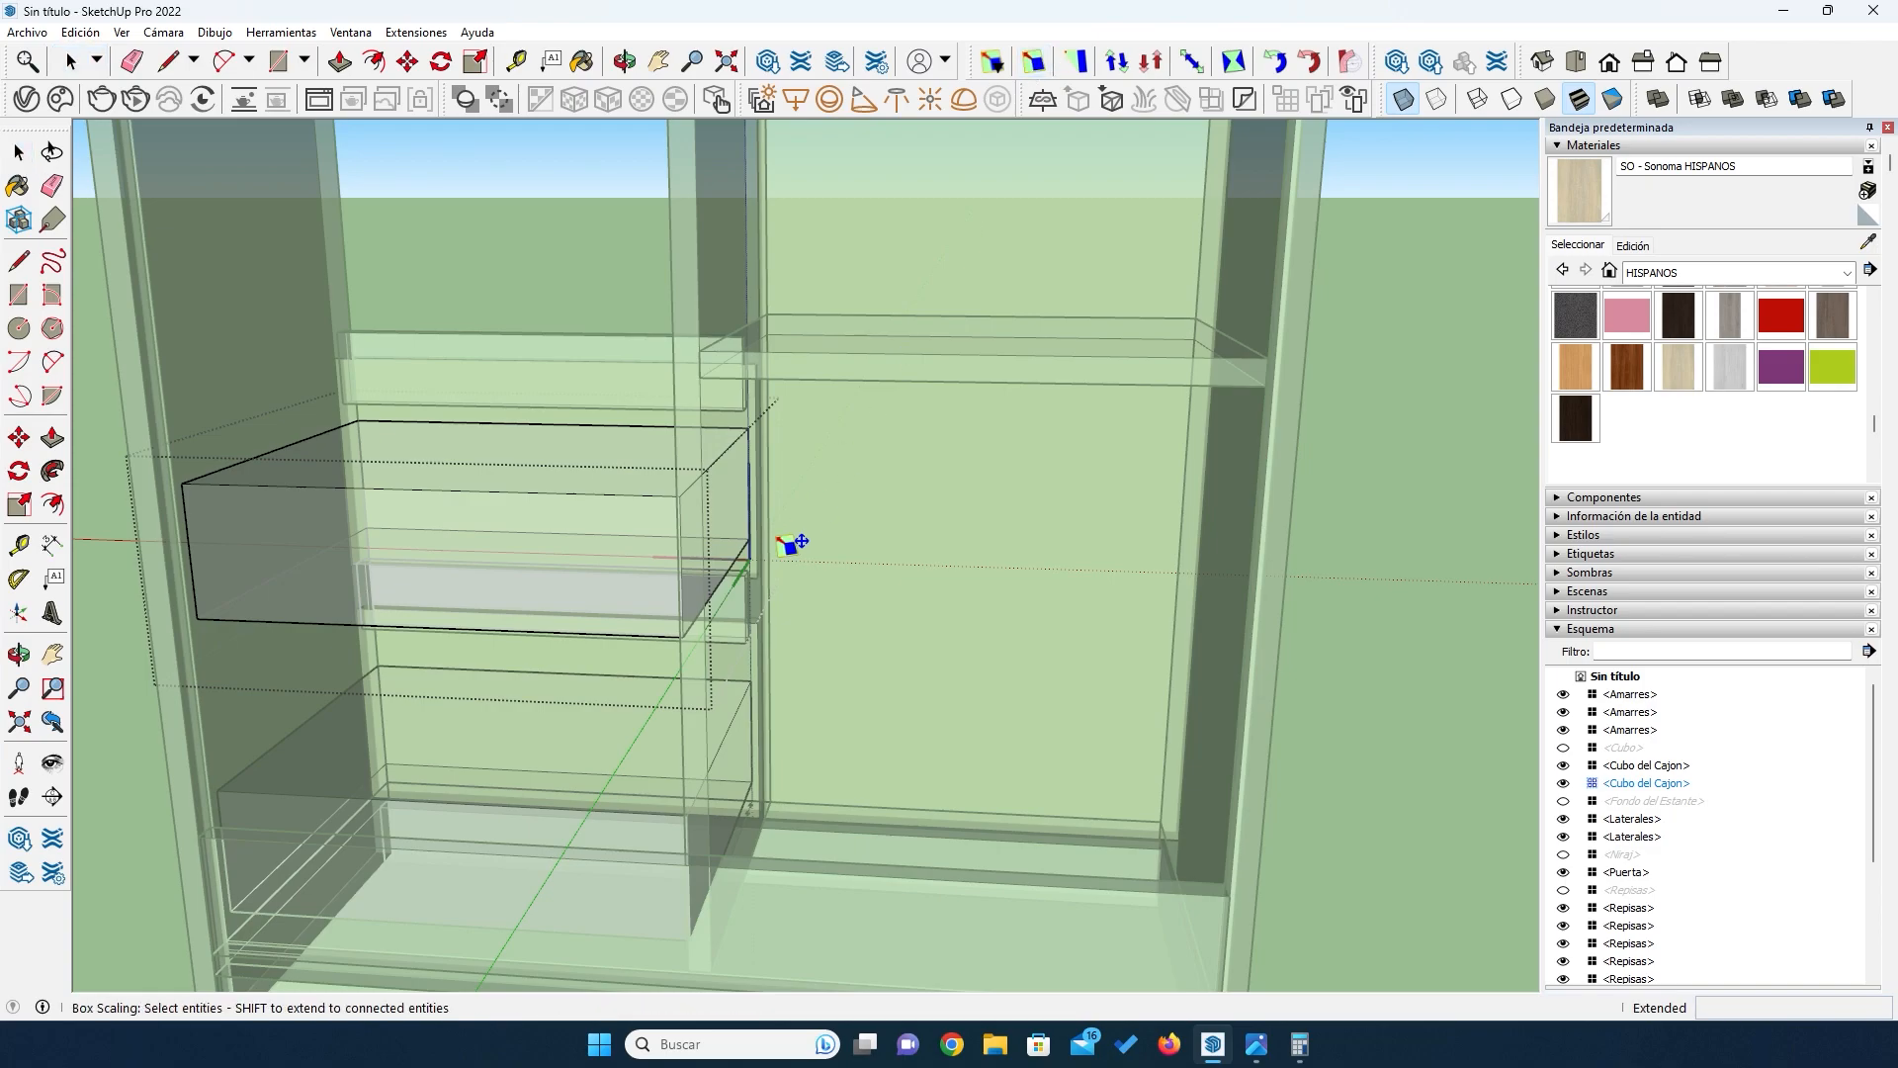
click(745, 531)
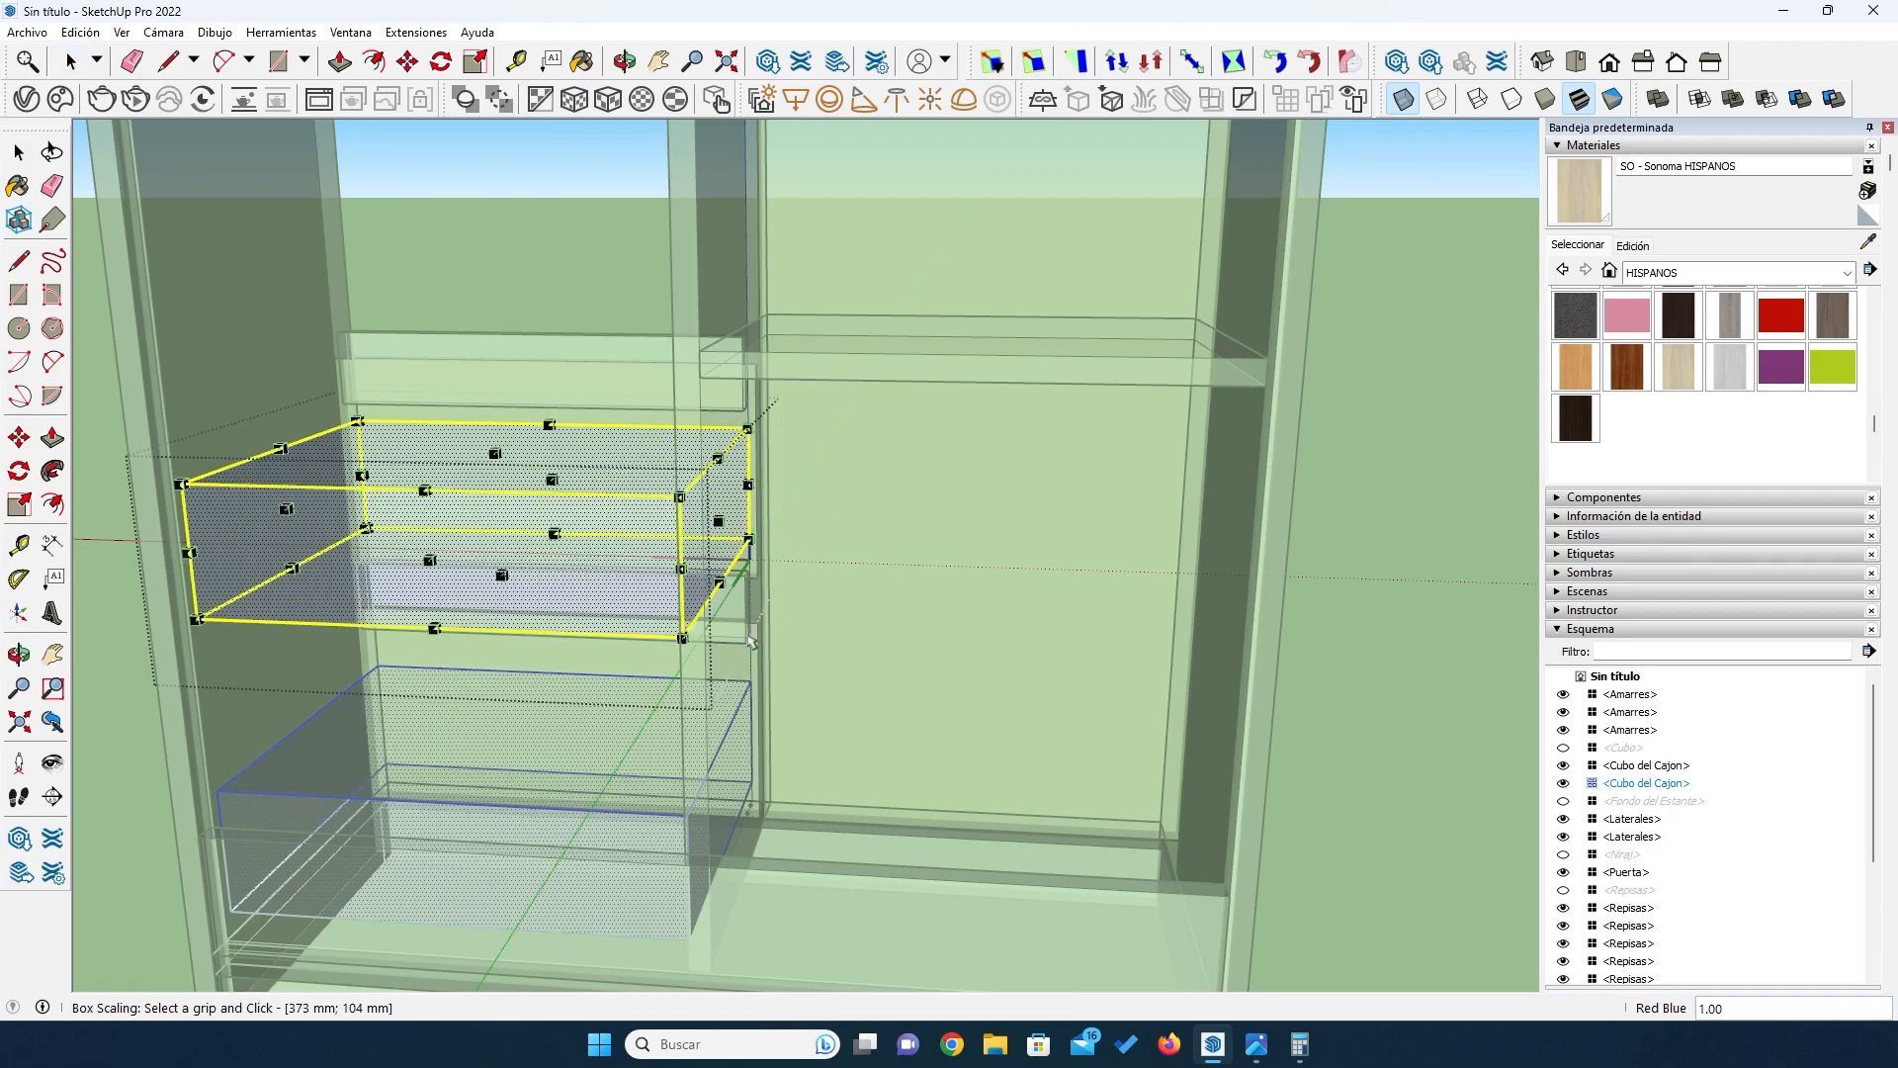
click(718, 522)
key(Right)
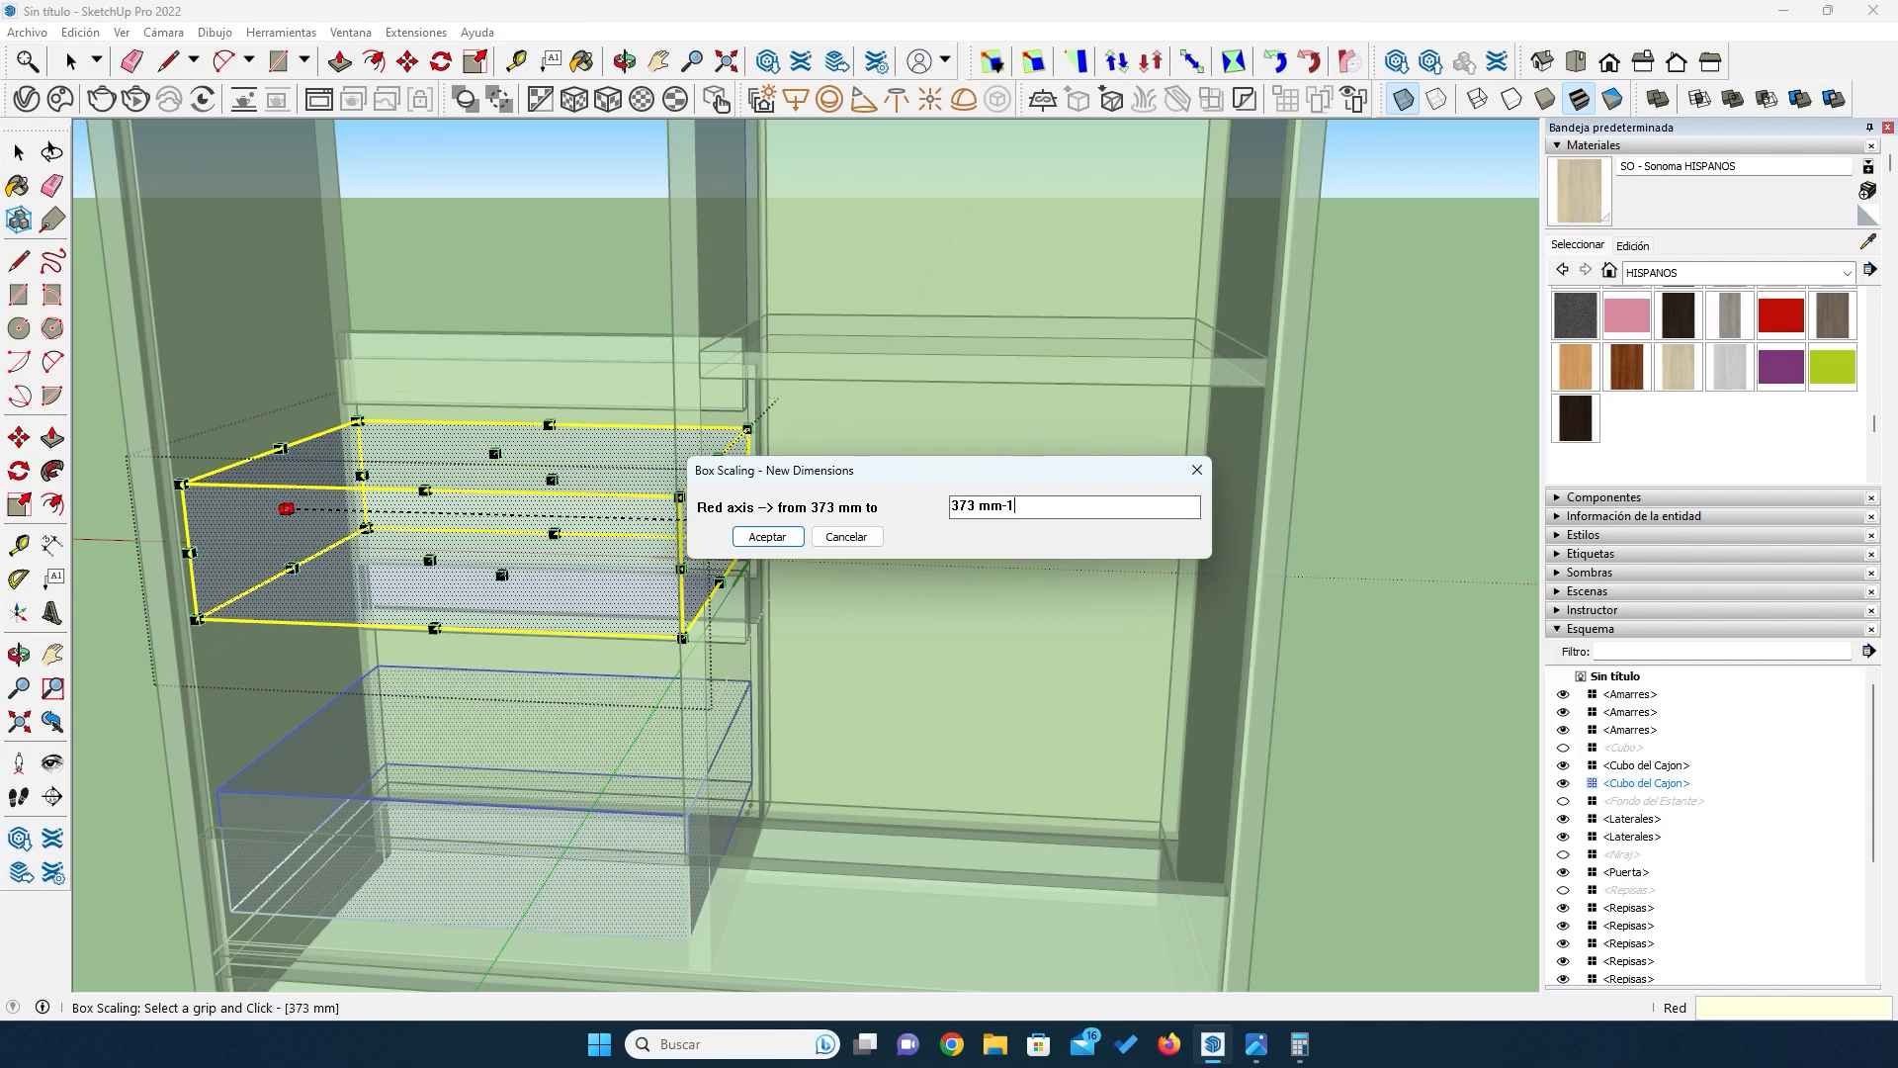
key(Return)
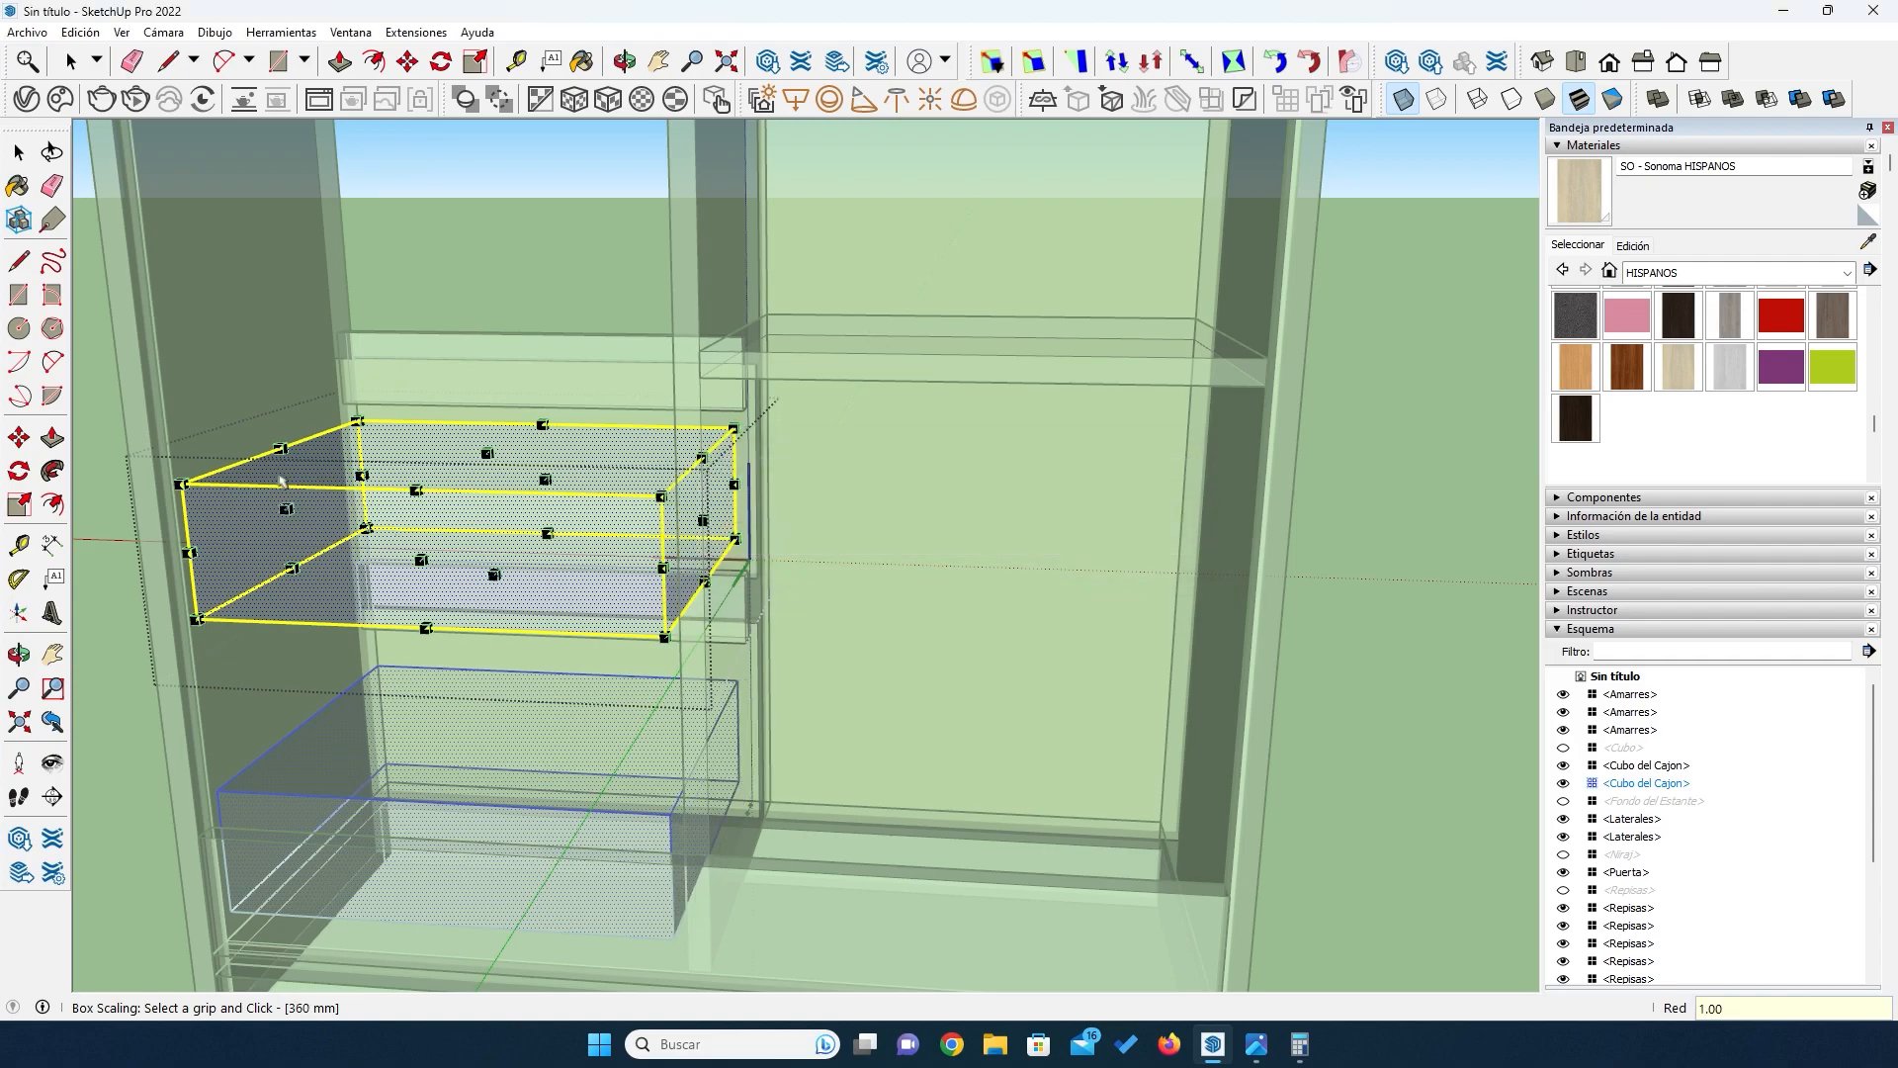
Step: Scale the drawer box from its opposite side to 347 mm along the red axis with Box Scaling and close the component
key(o)
drag(220, 495, 758, 538)
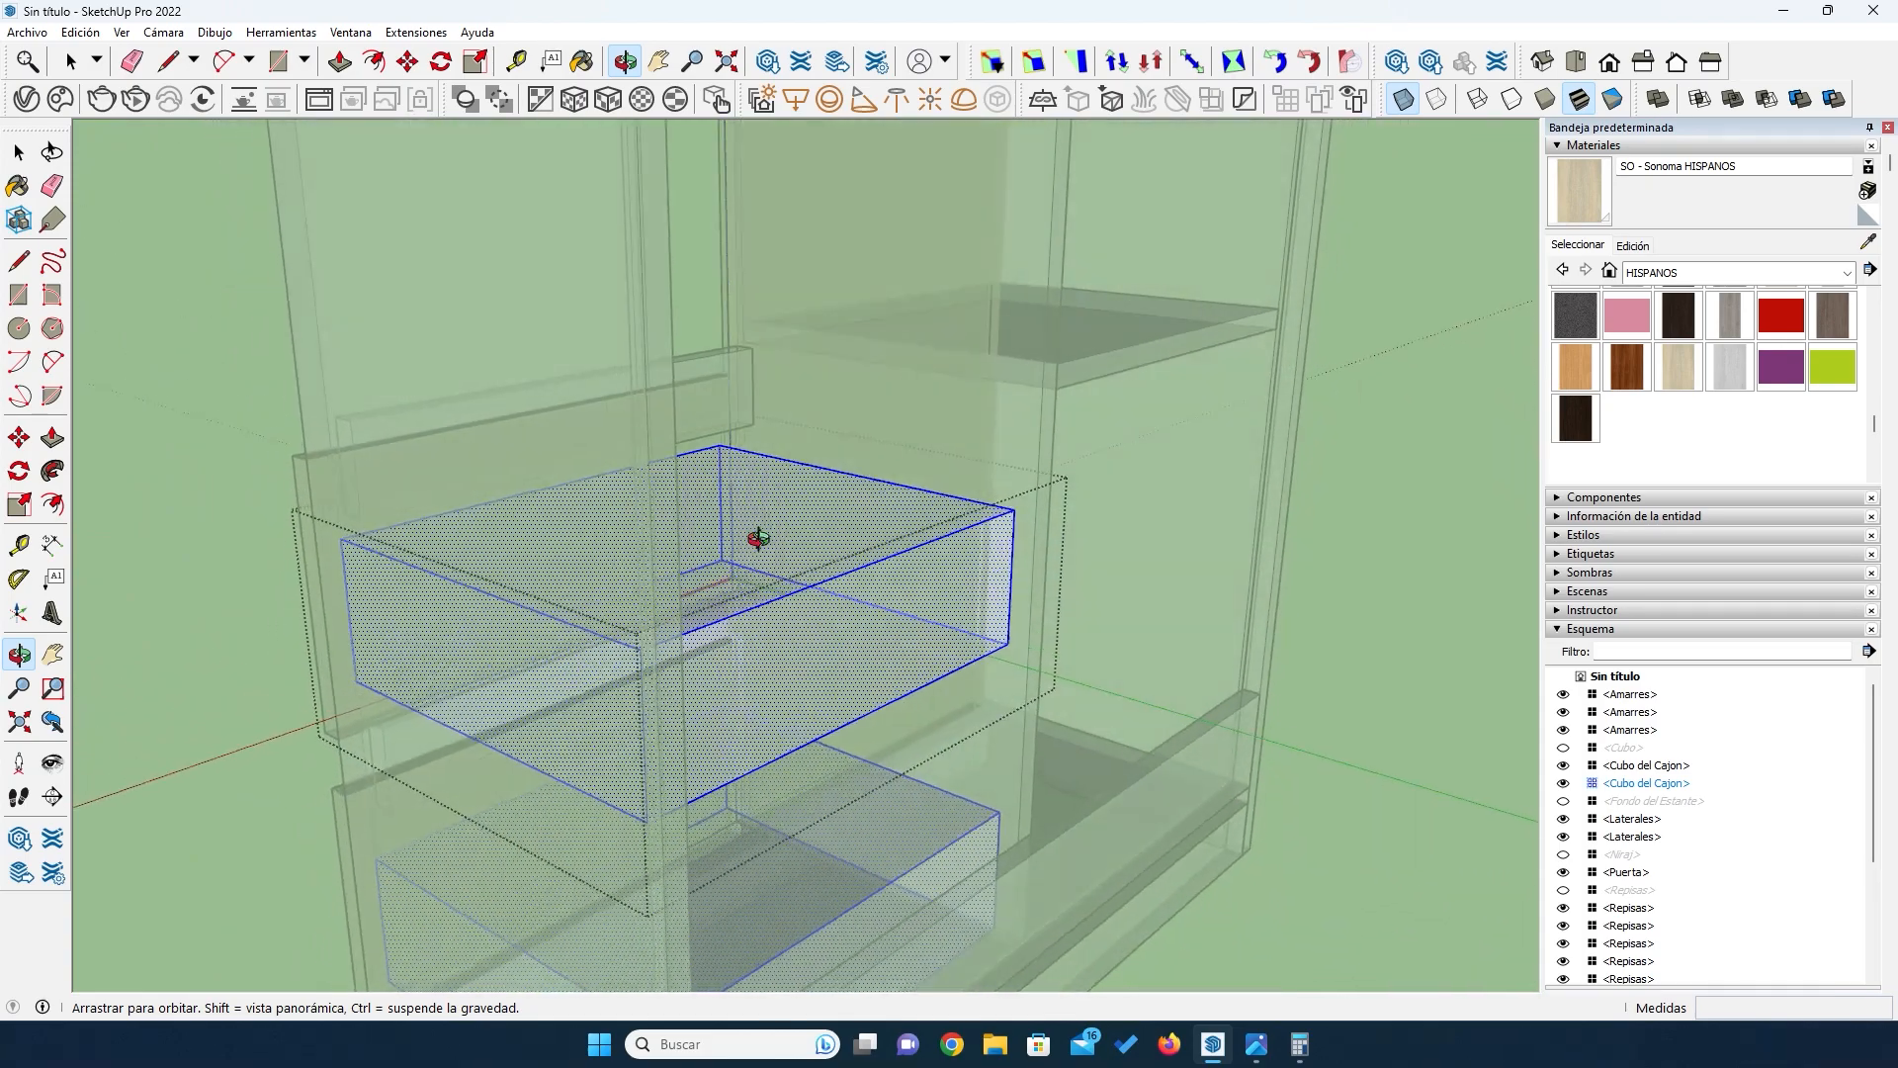
key(s)
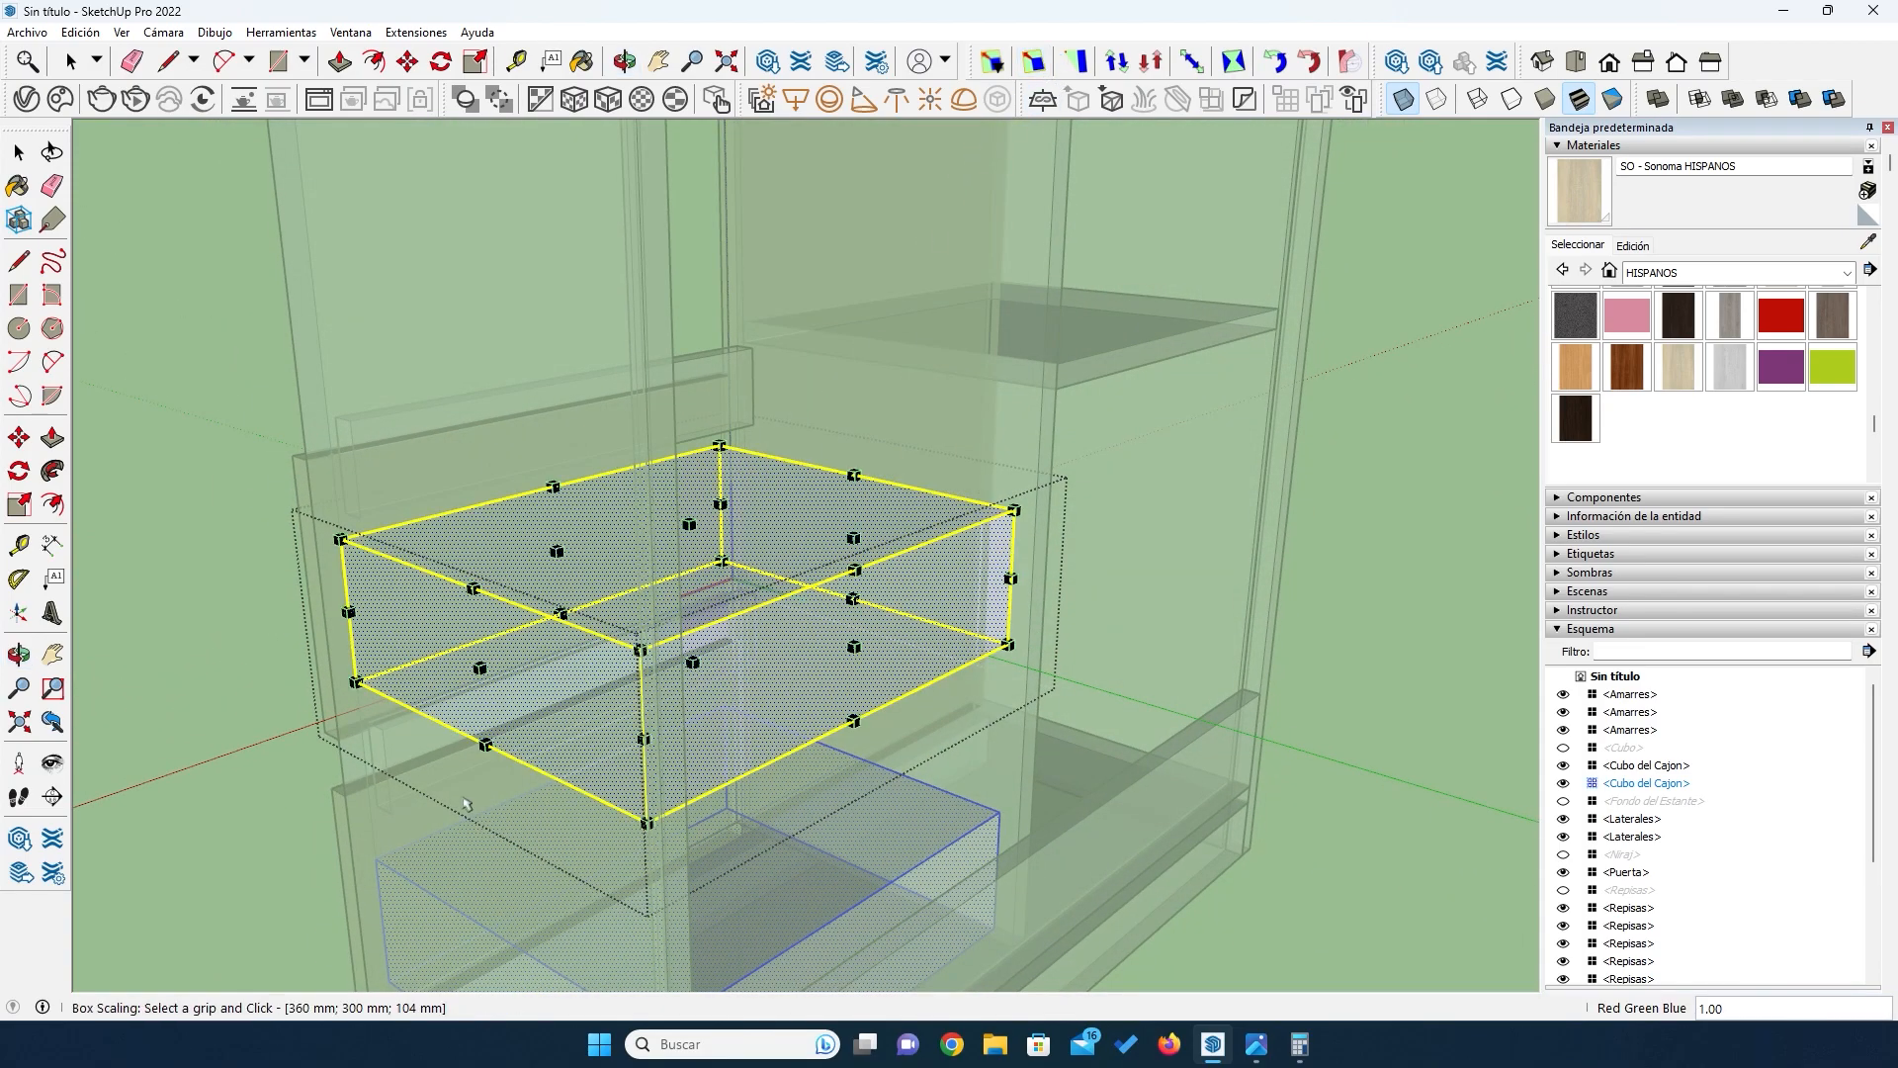
click(480, 667)
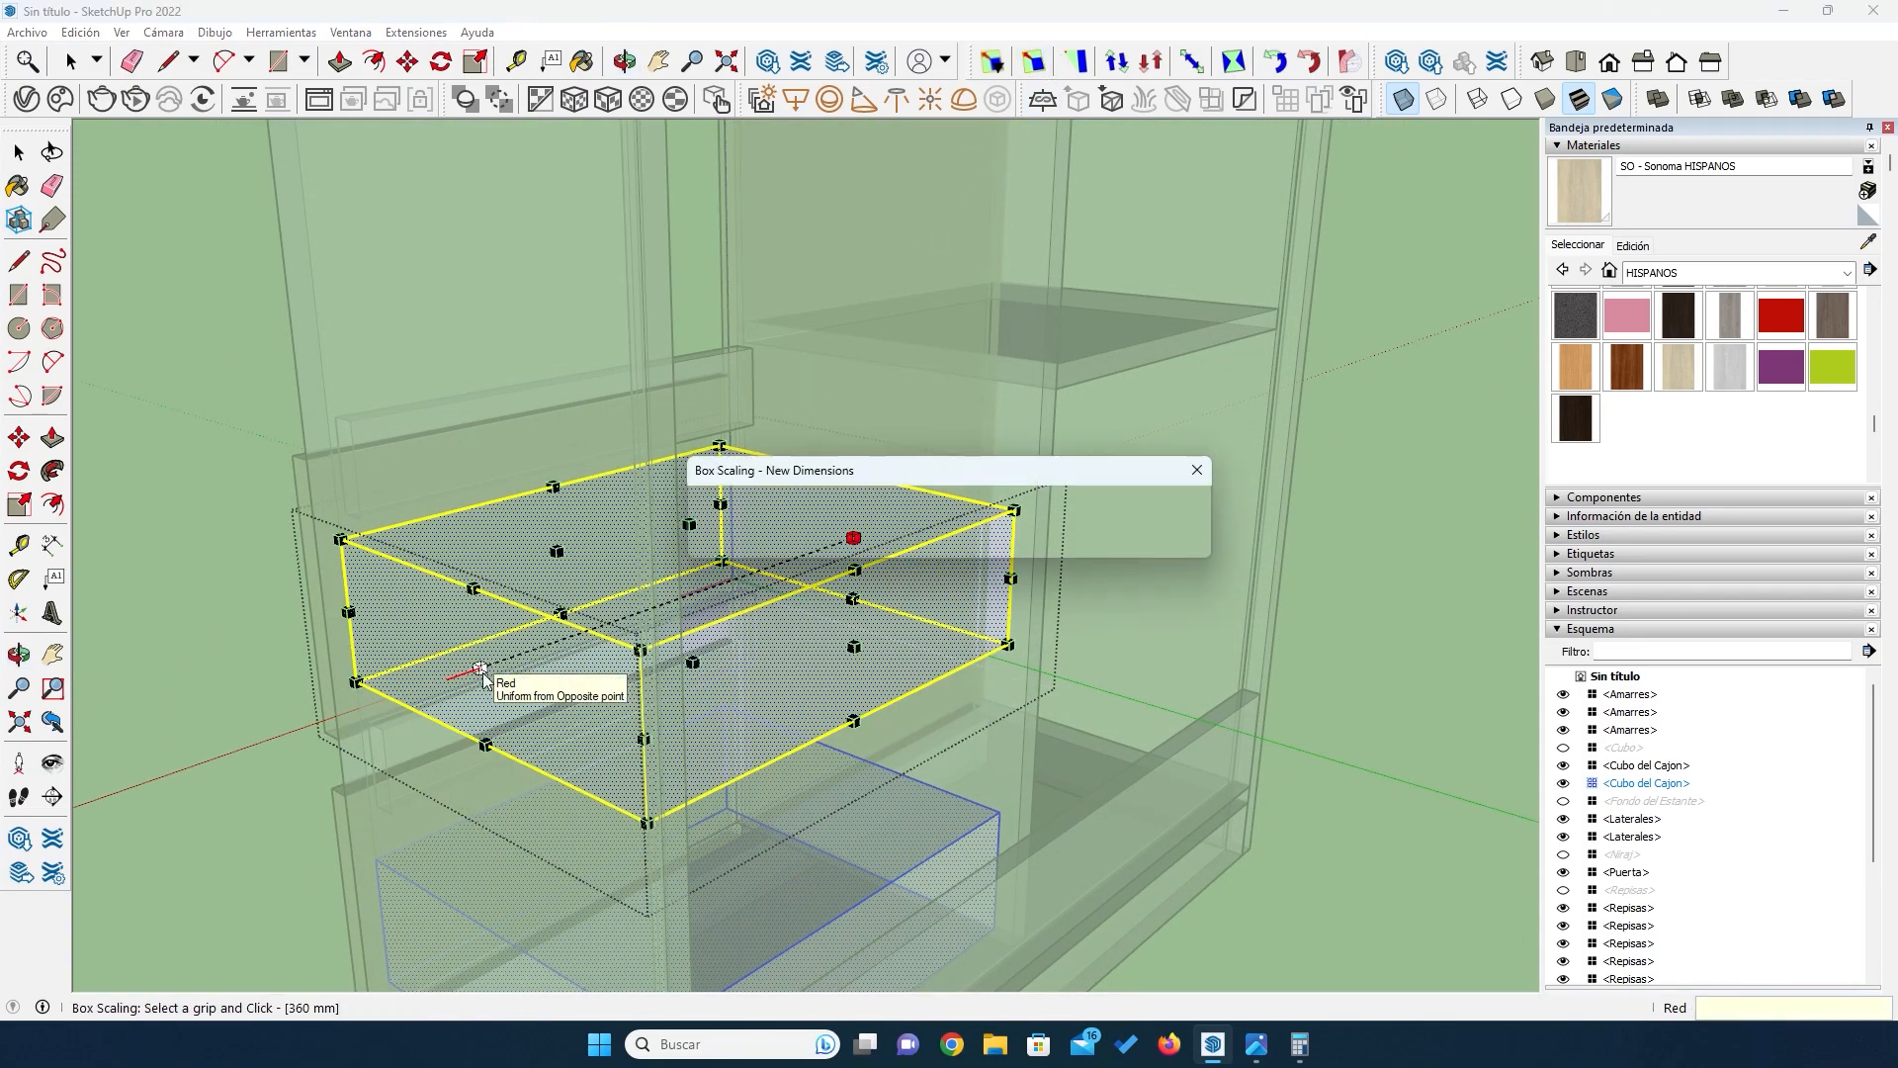
key(Right)
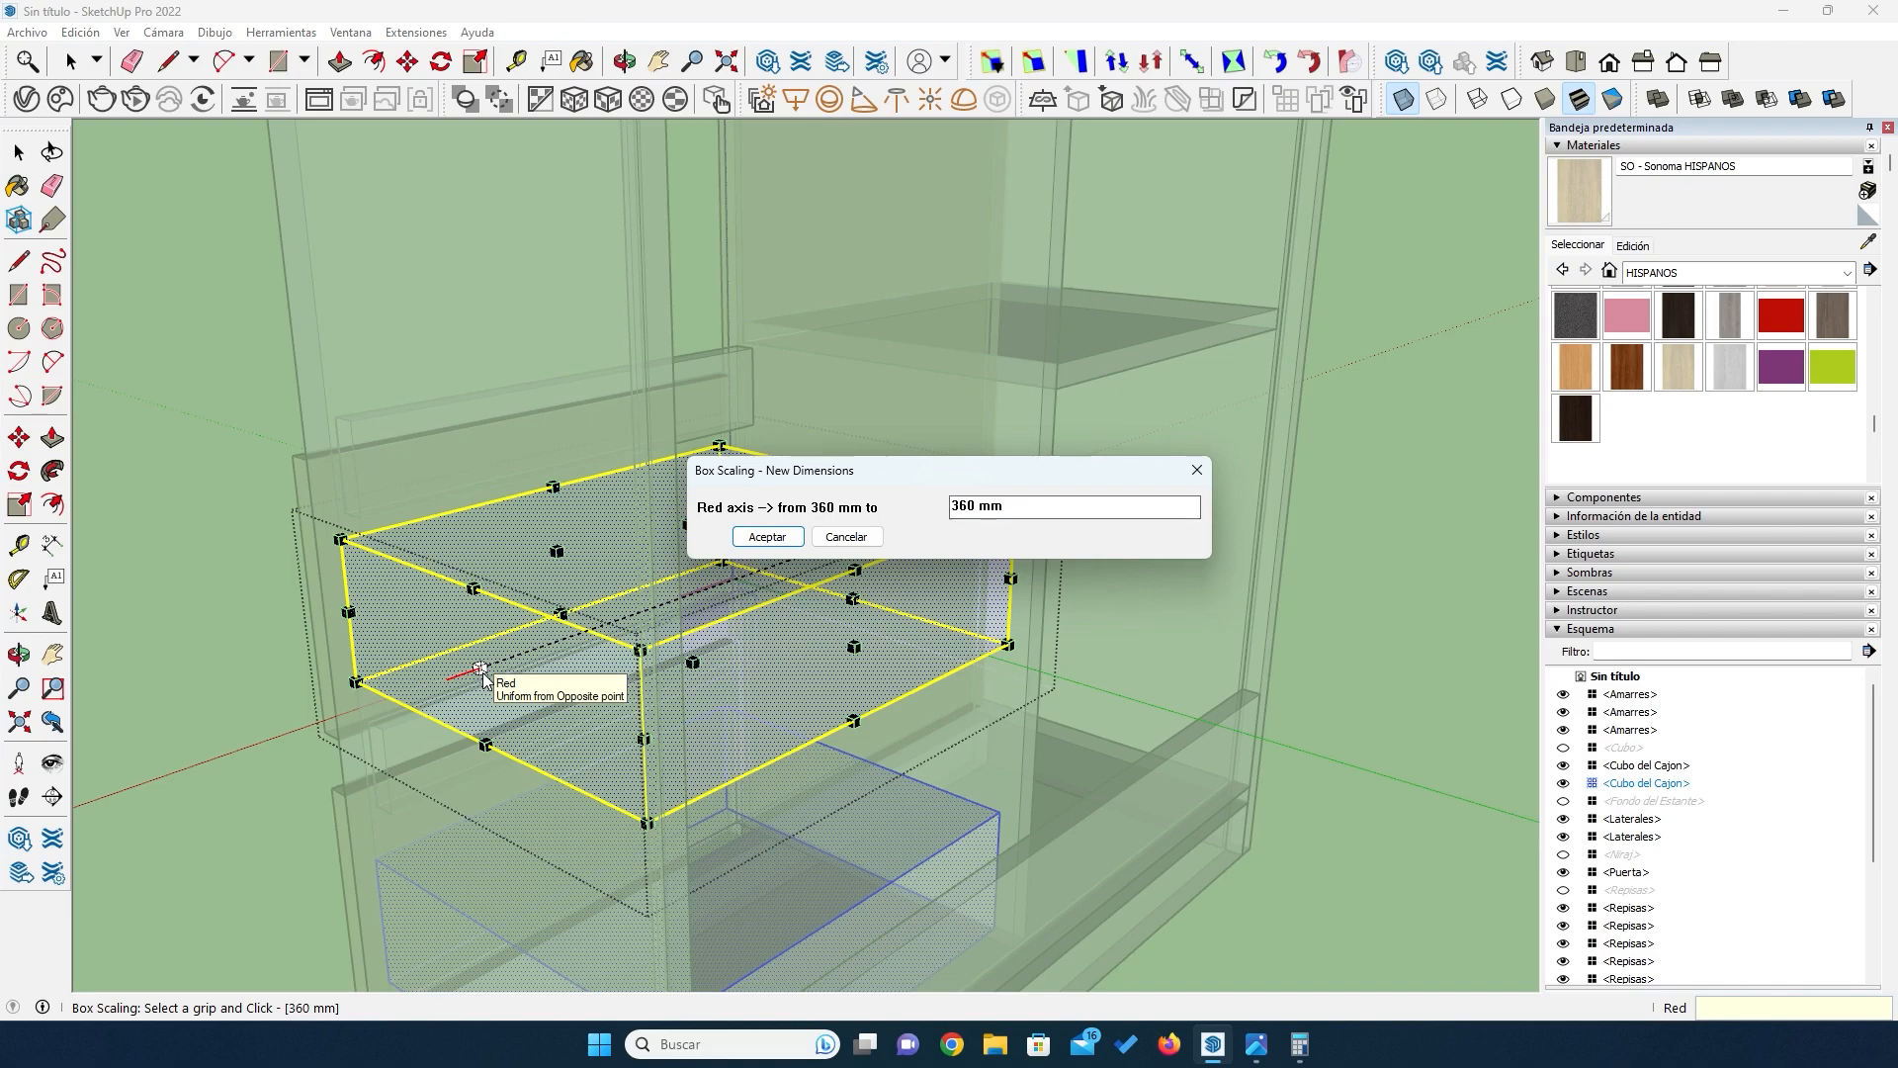
key(Return)
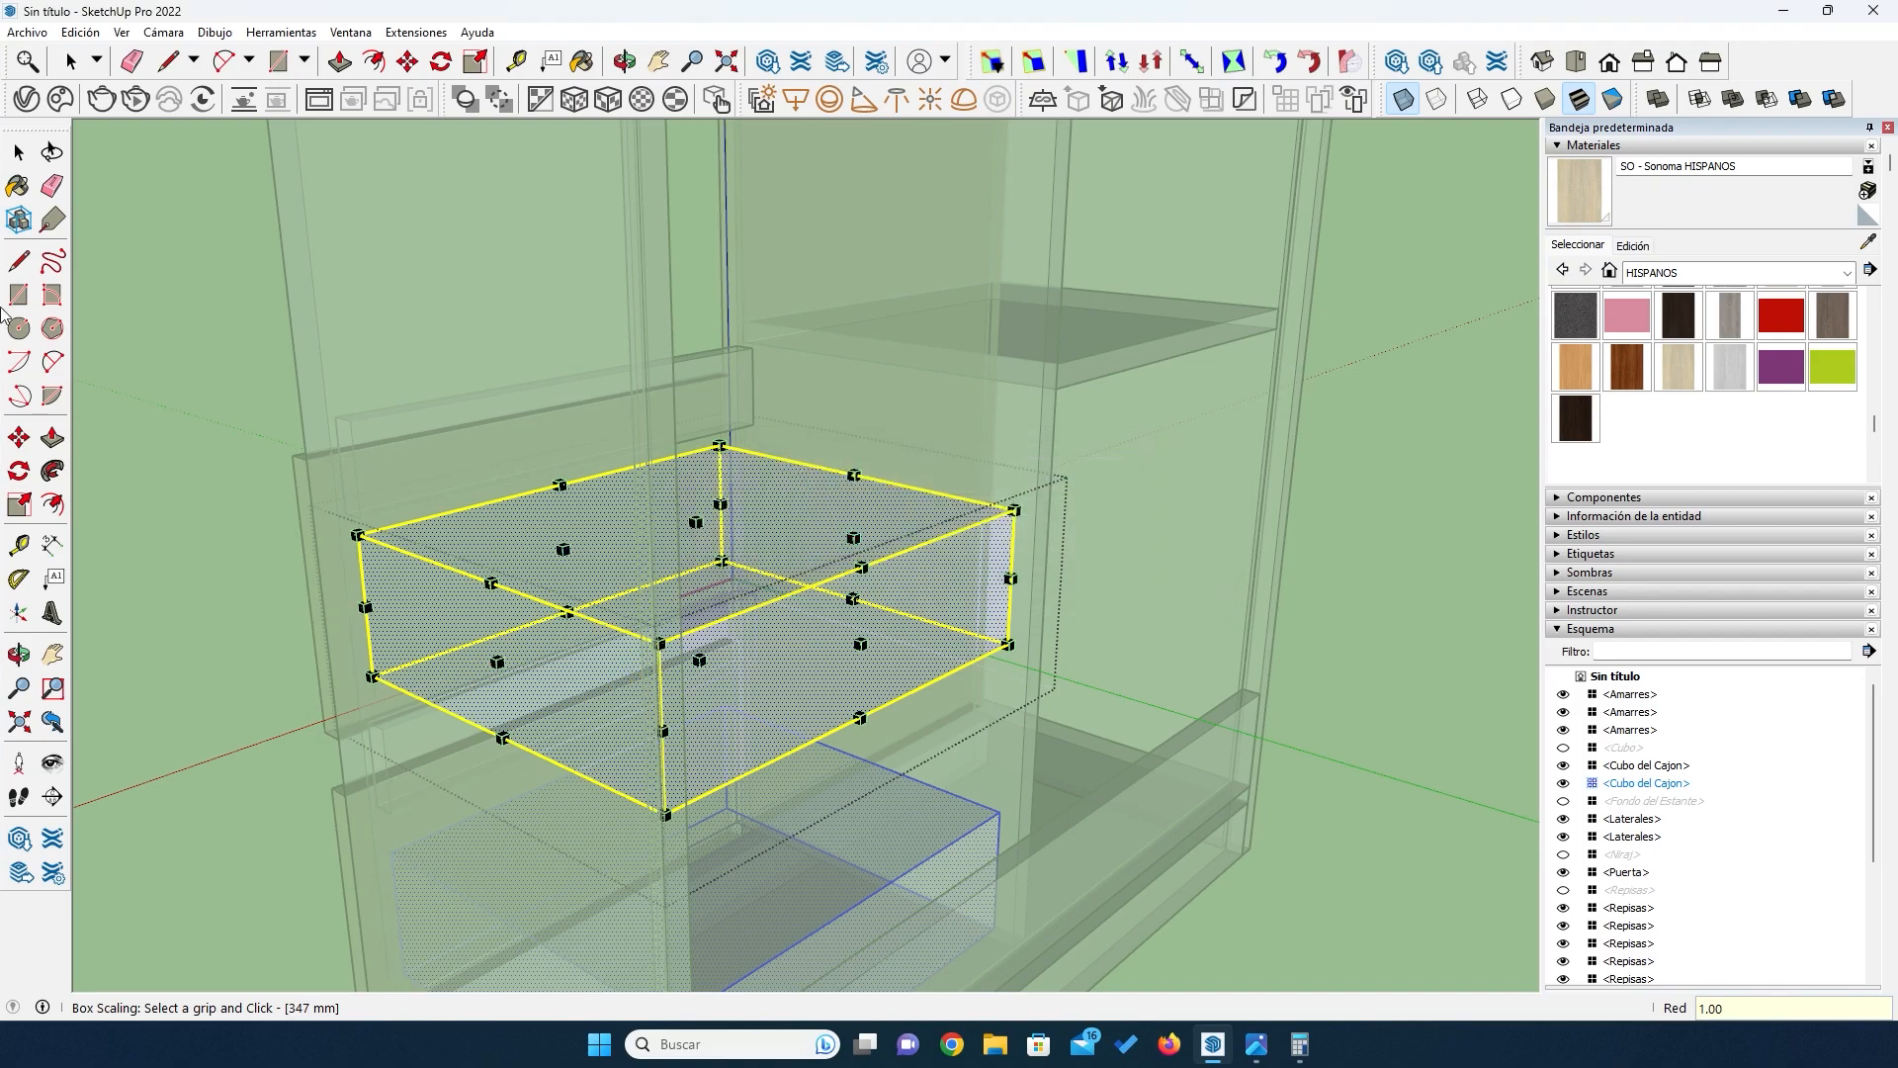
key(space)
click(138, 430)
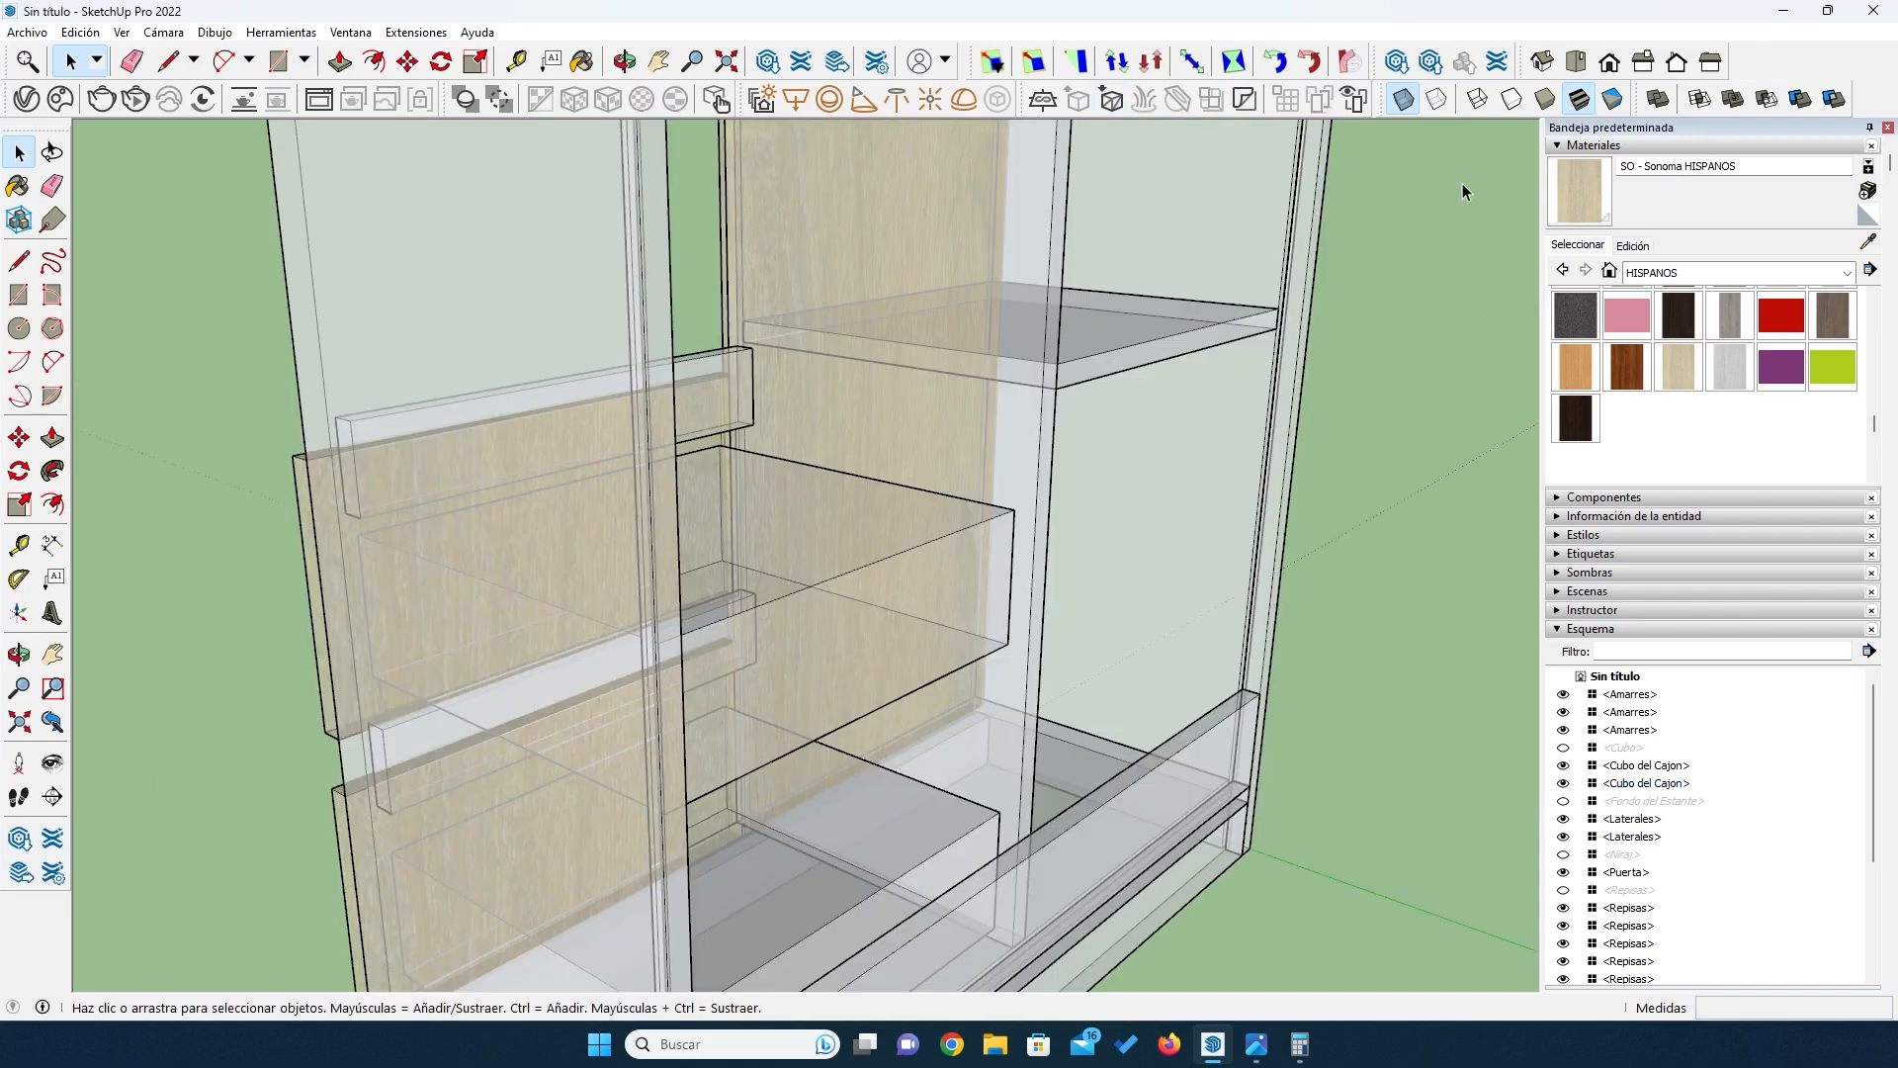
Step: Turn off the X-ray display and show the Fondo del Estante back panel again
click(1402, 99)
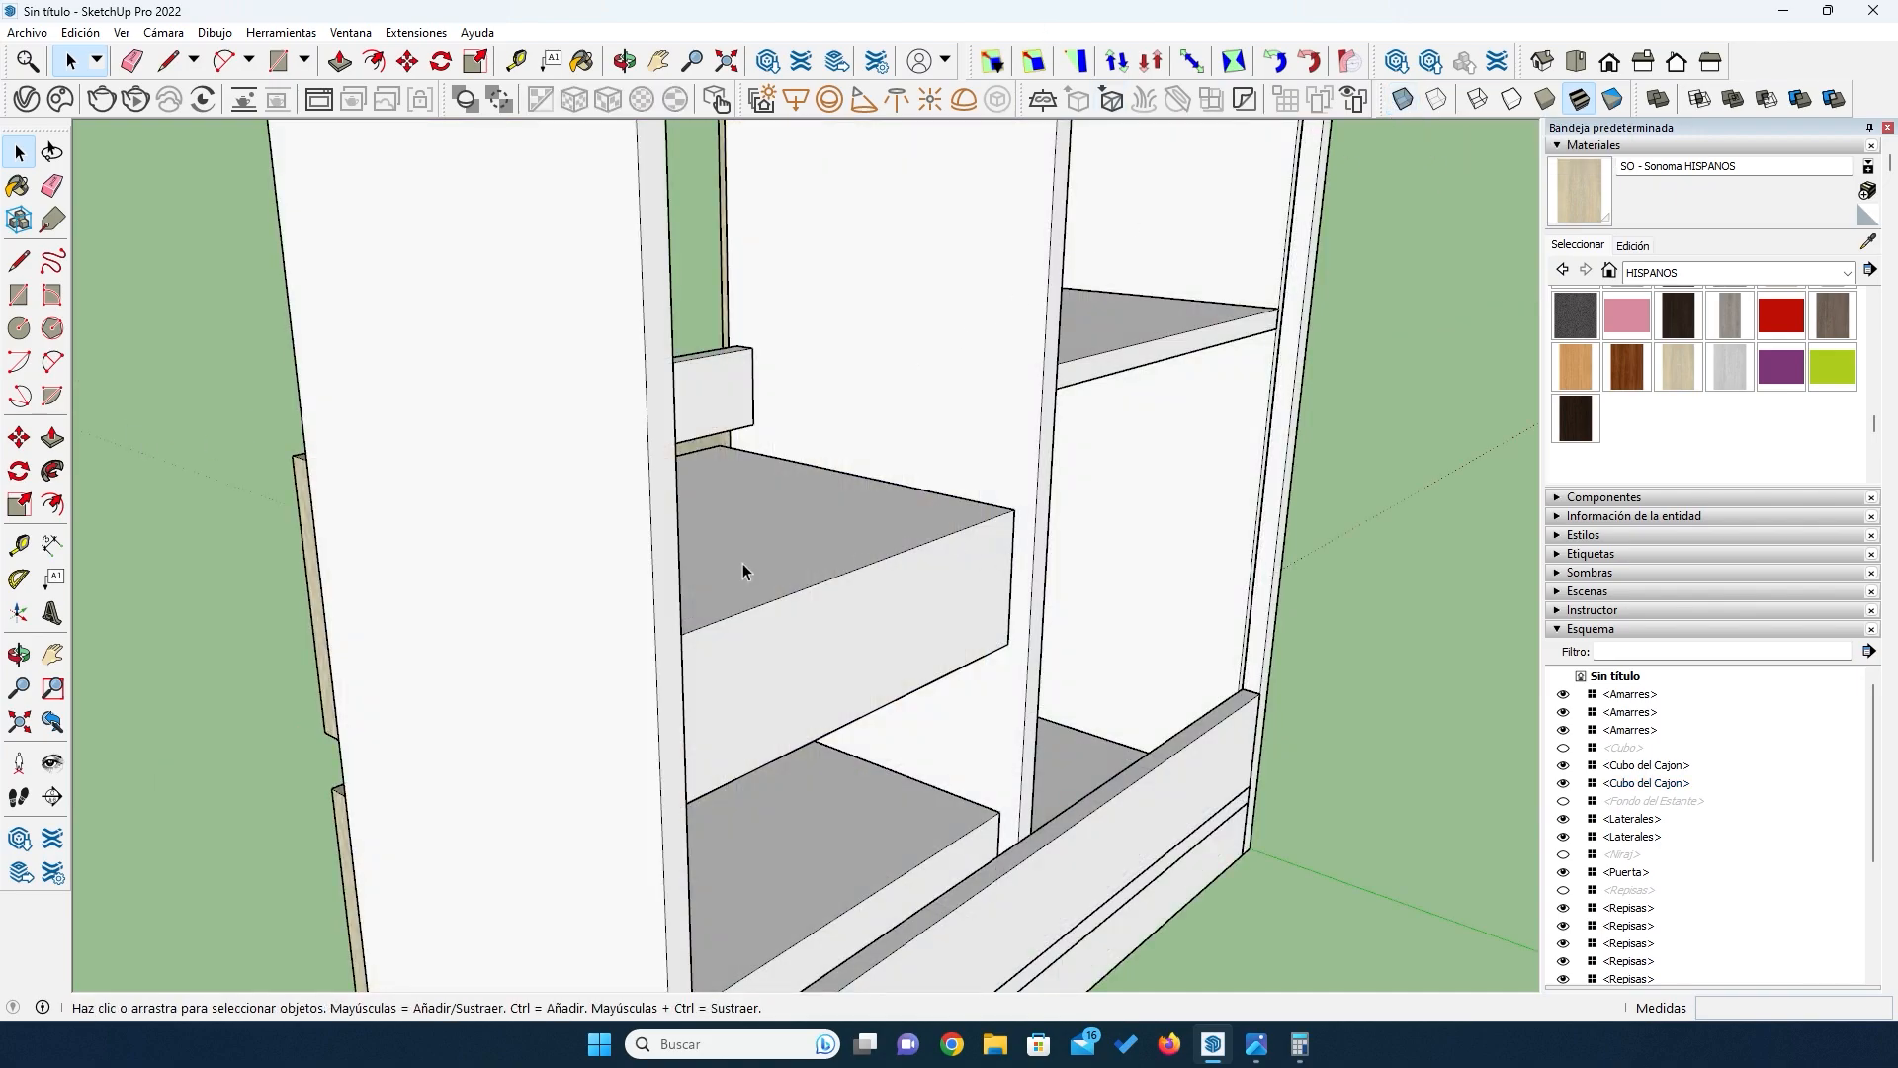
middle_drag(671, 645, 1367, 854)
click(1564, 802)
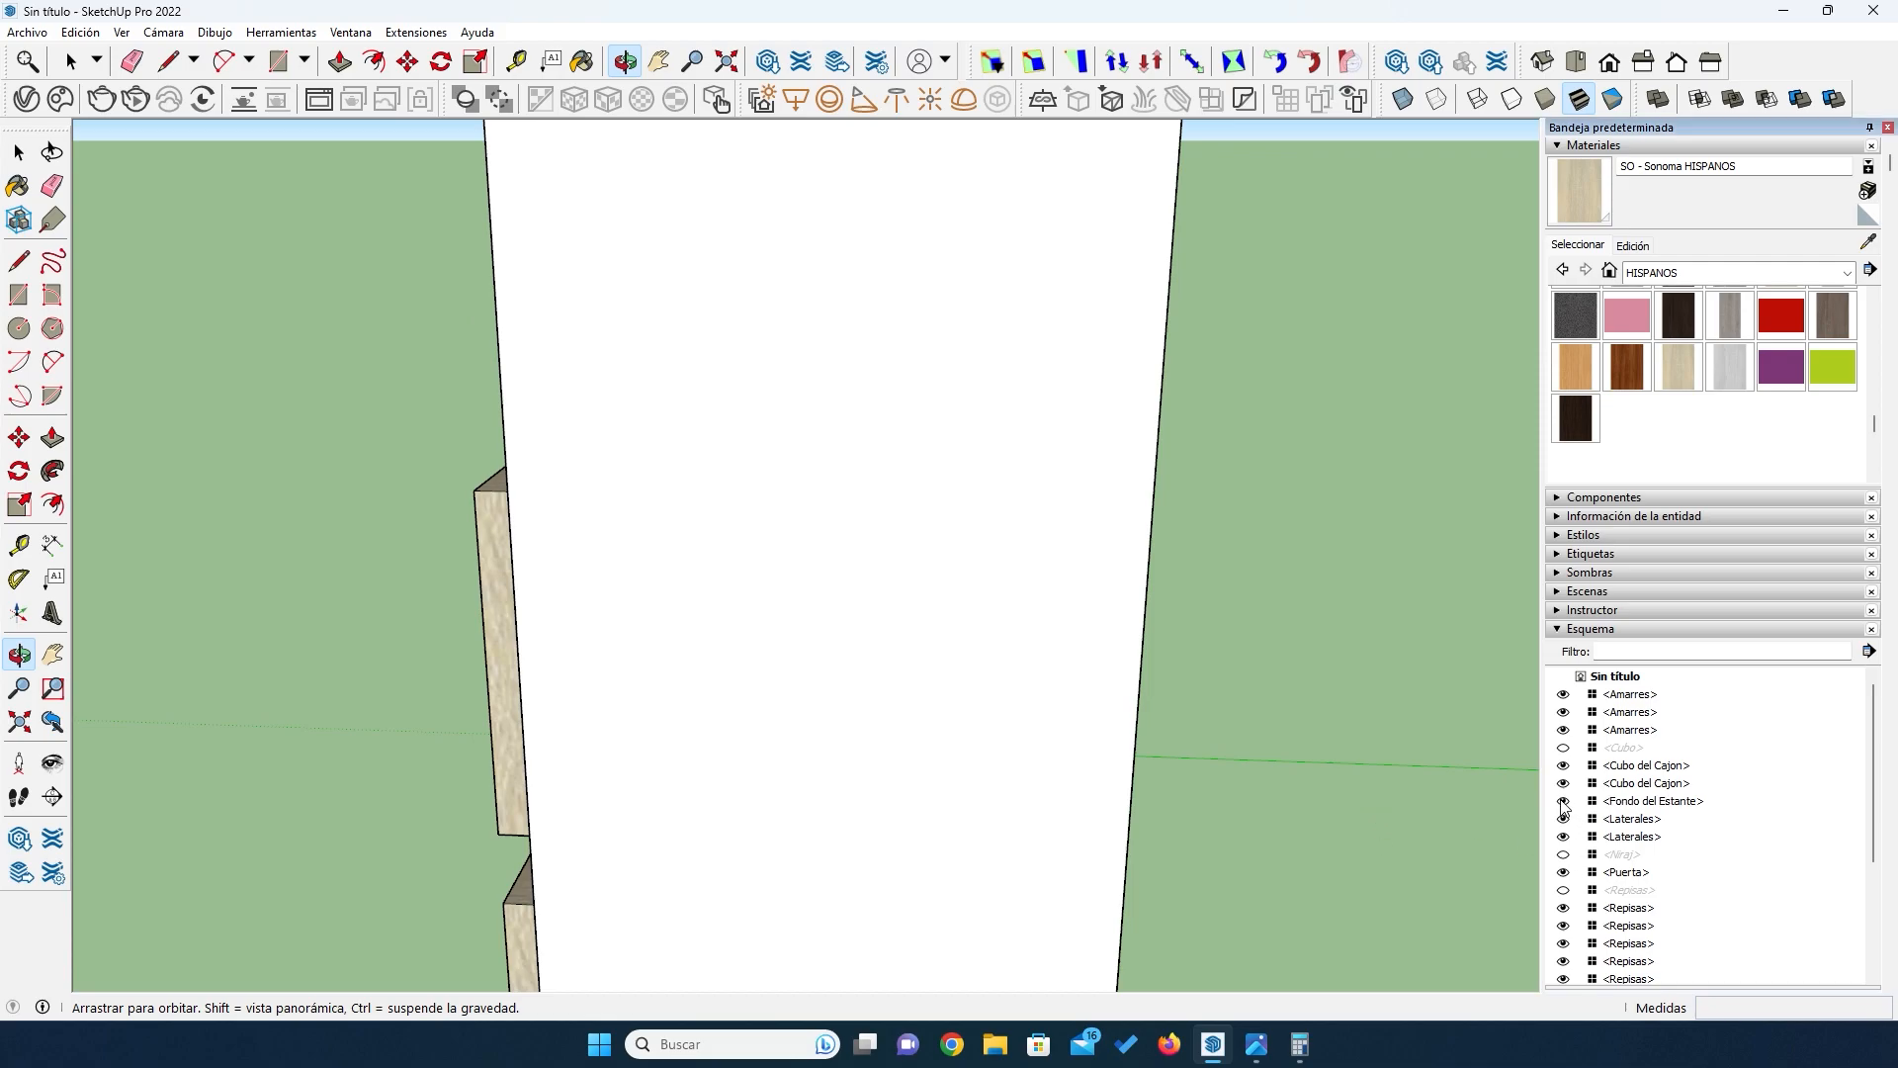
Step: Hide the Laterales side panel next to the drawers to expose the drawer boxes
middle_drag(1162, 621, 877, 608)
scroll(901, 614, down, 3)
click(18, 152)
click(976, 495)
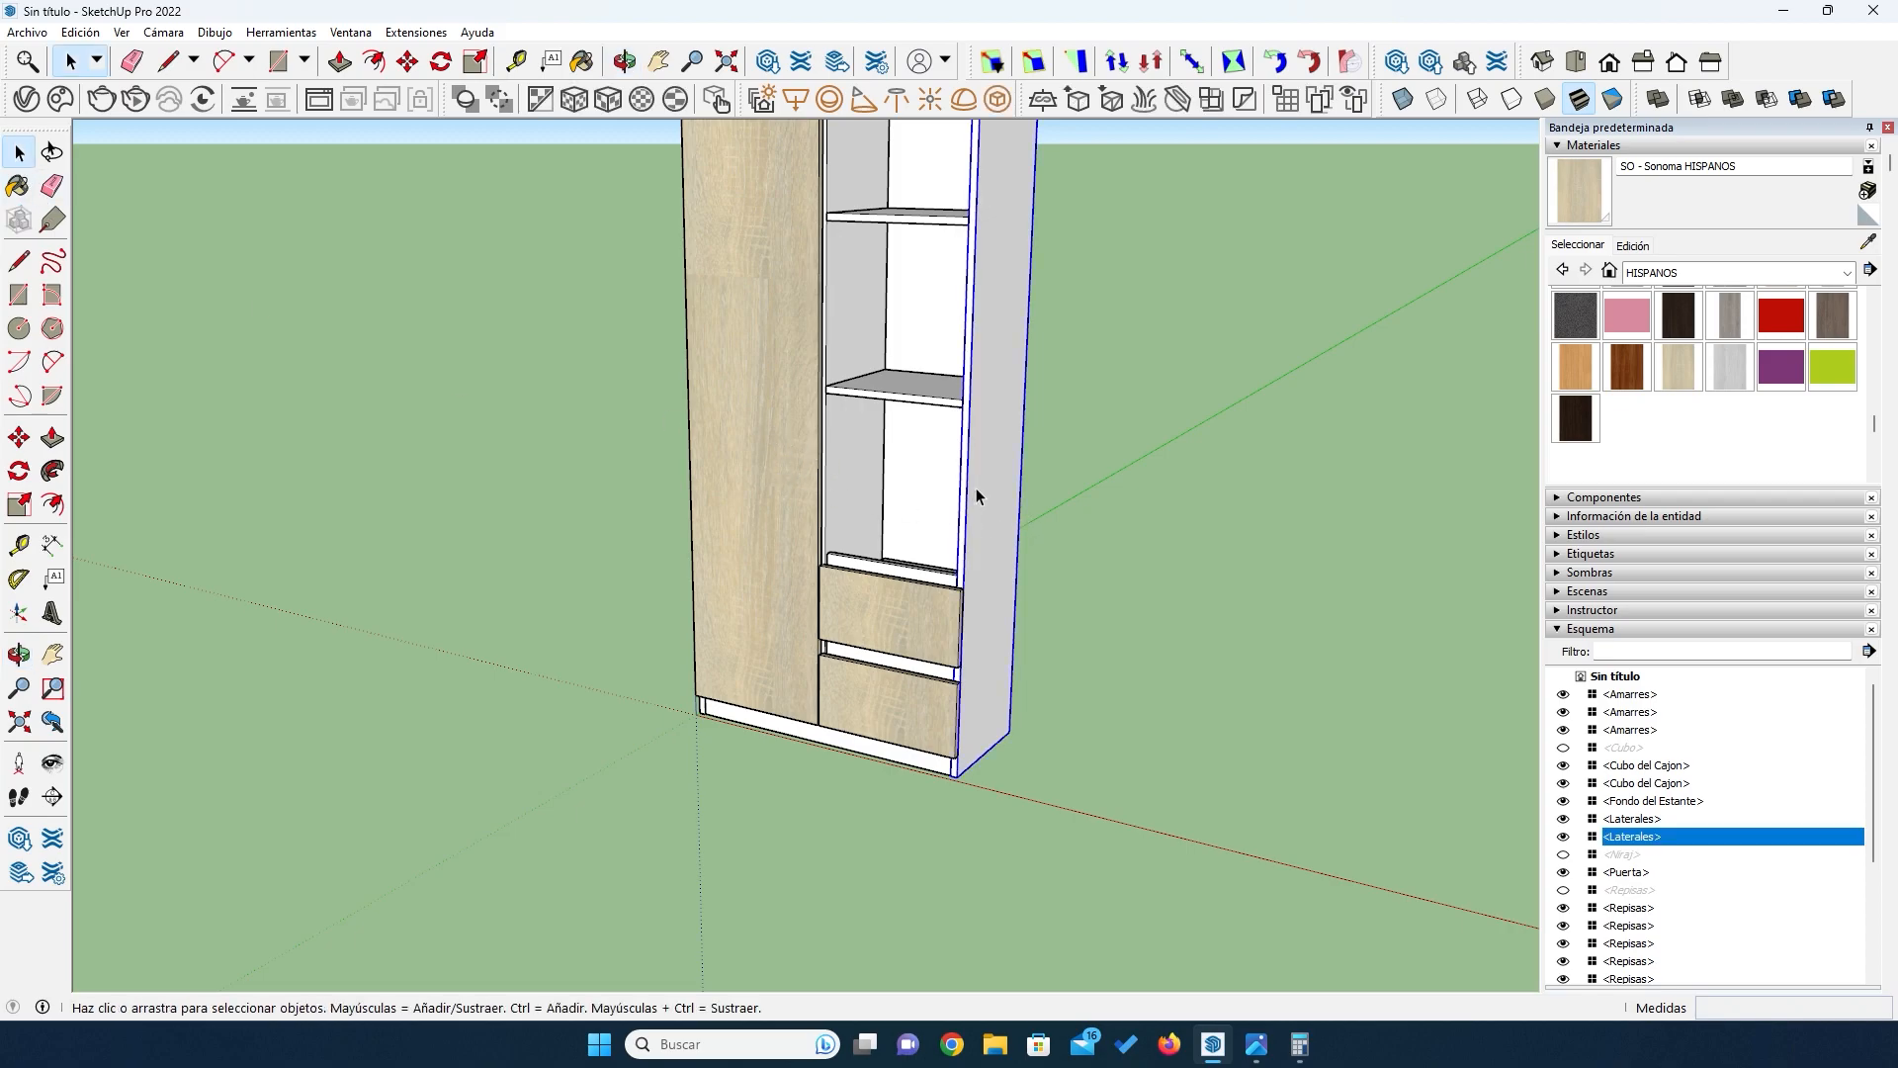
click(1563, 837)
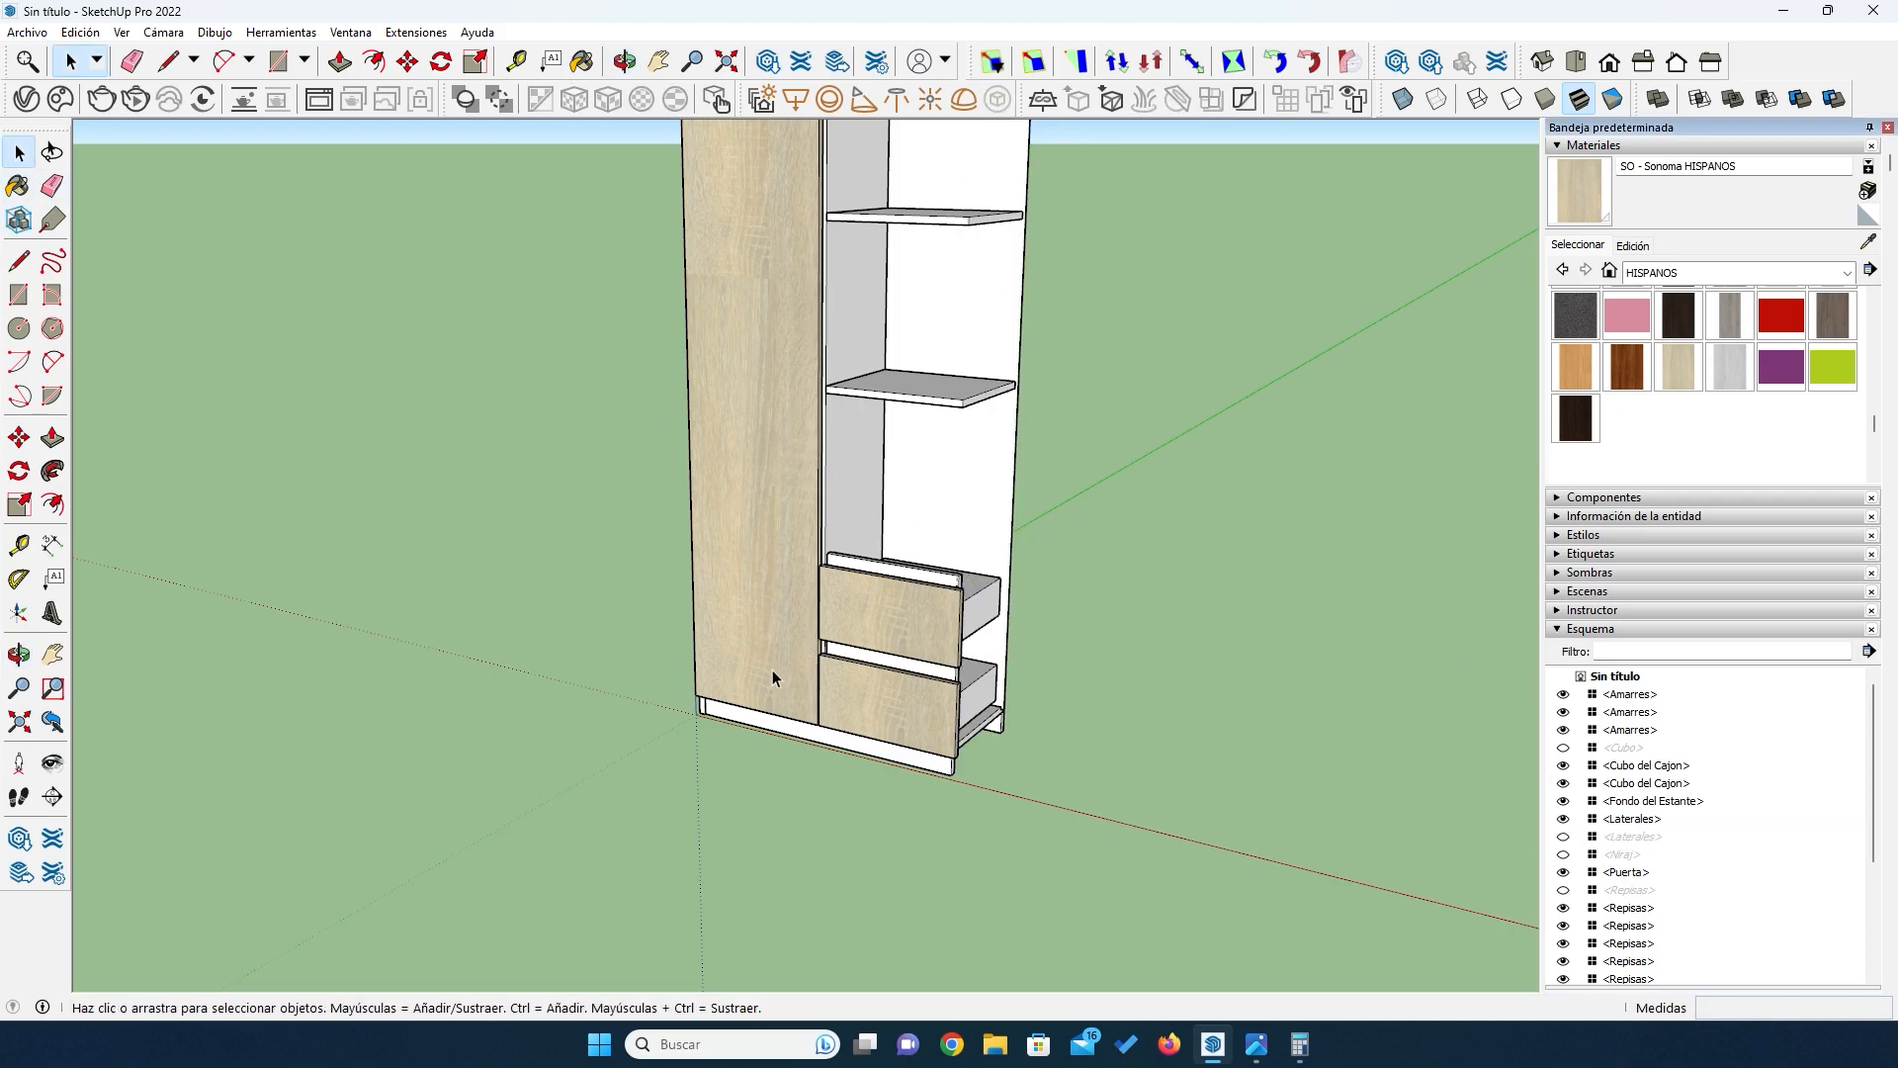
Step: Select the upper drawer's front and box together and copy them about 2980 mm along the red axis, away from the cabinet
middle_drag(839, 680, 873, 654)
scroll(873, 654, up, 3)
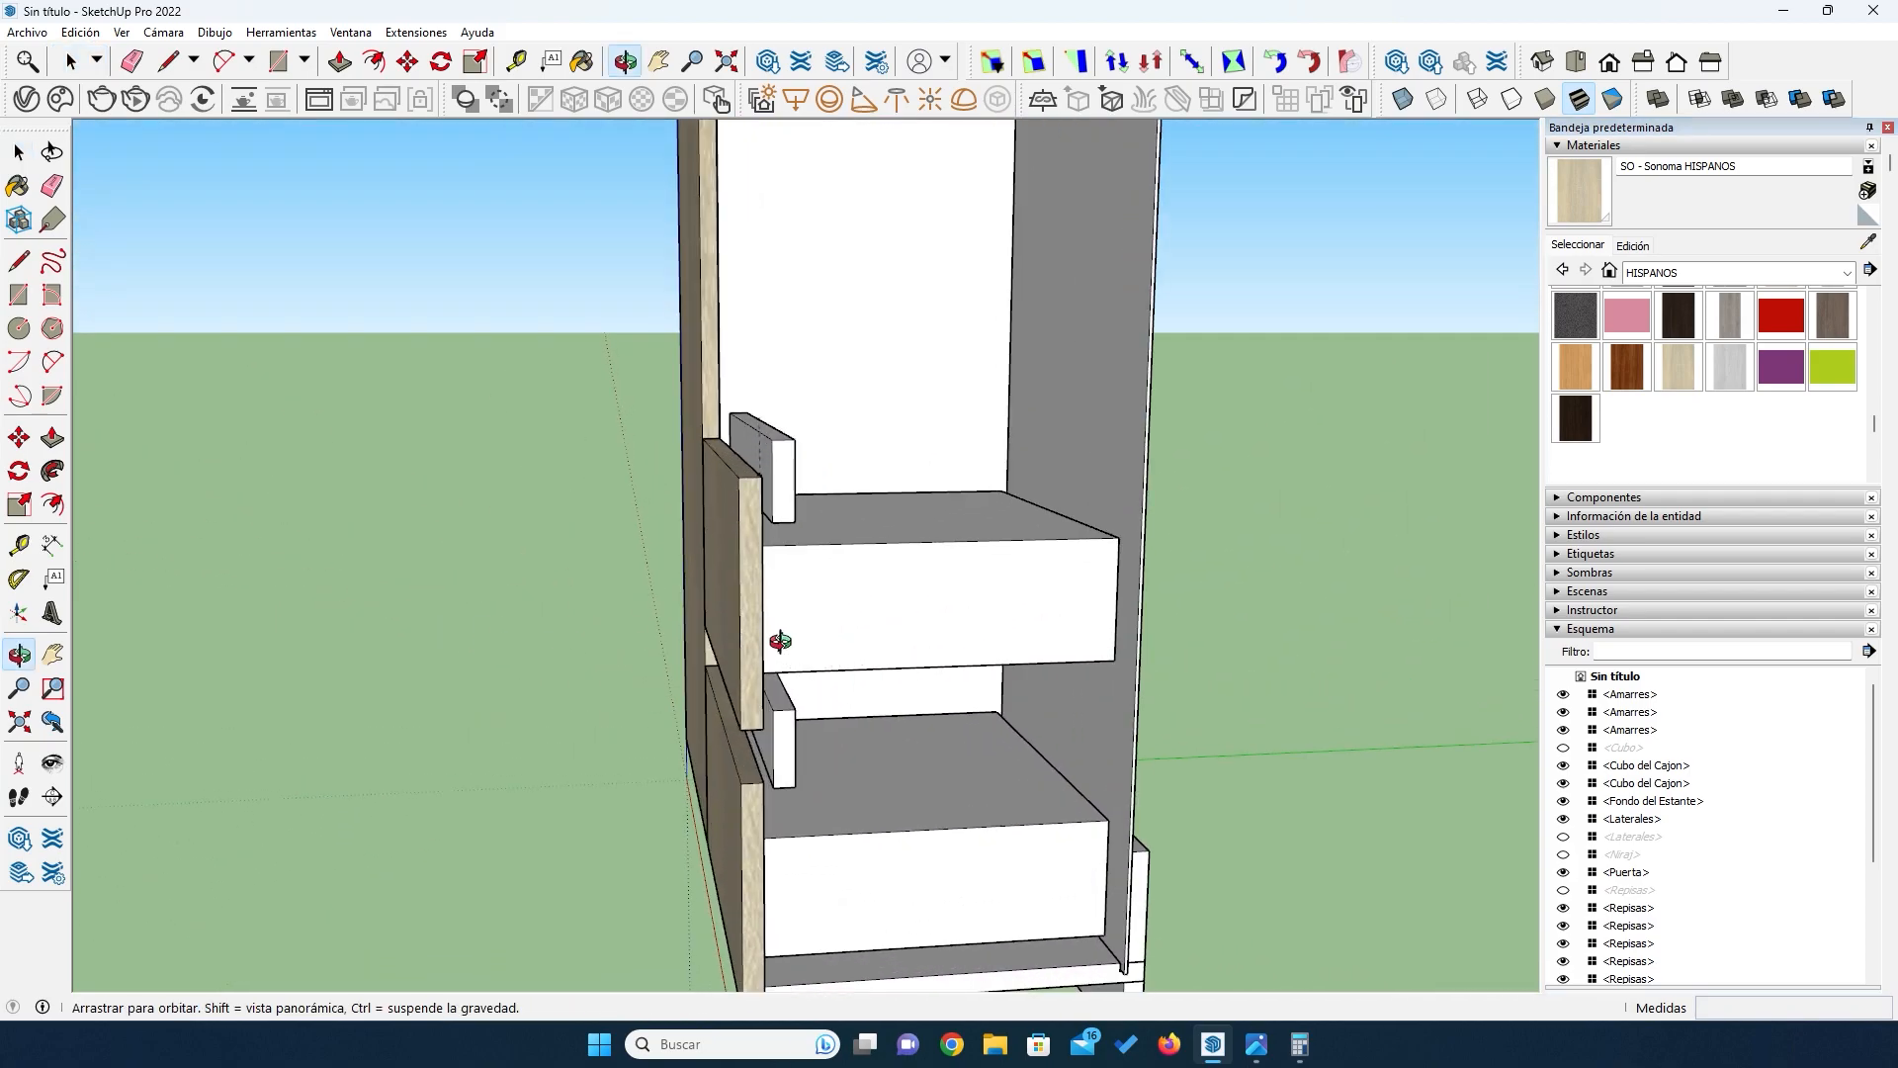
click(19, 153)
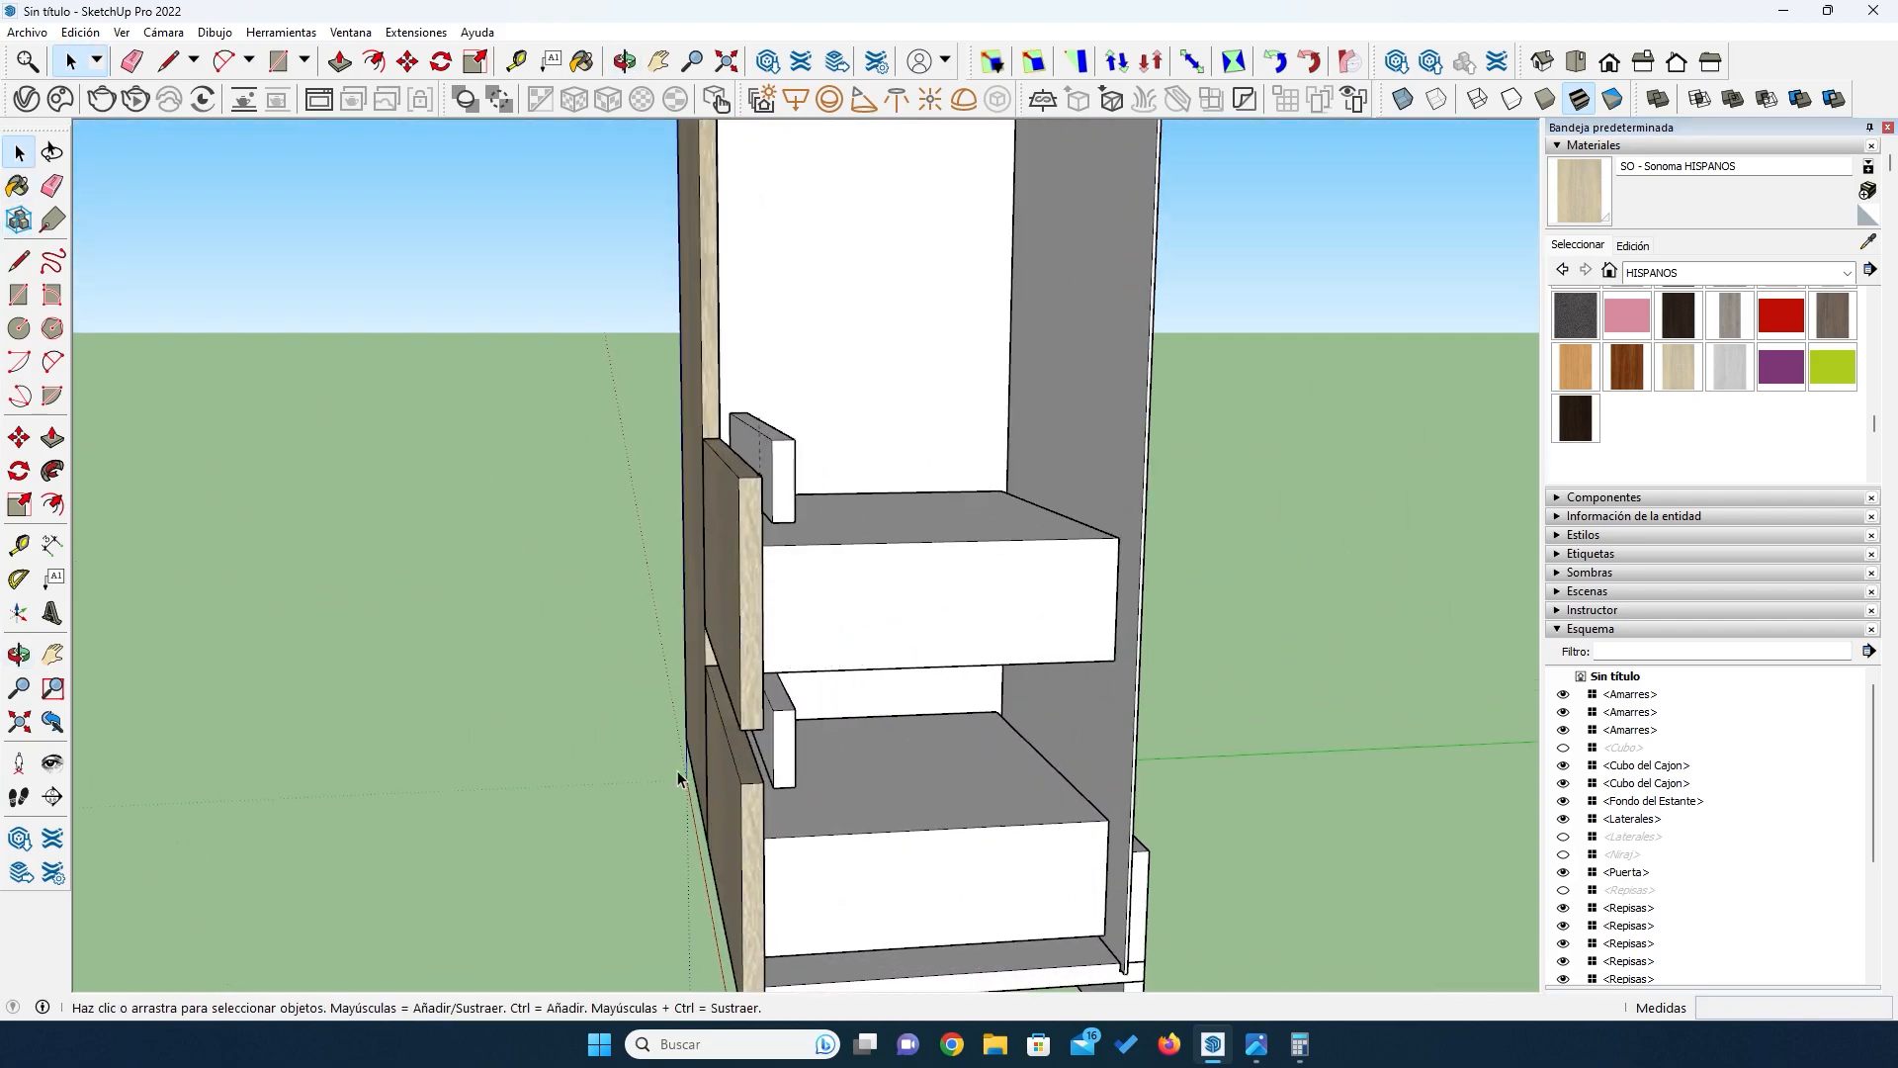
click(750, 577)
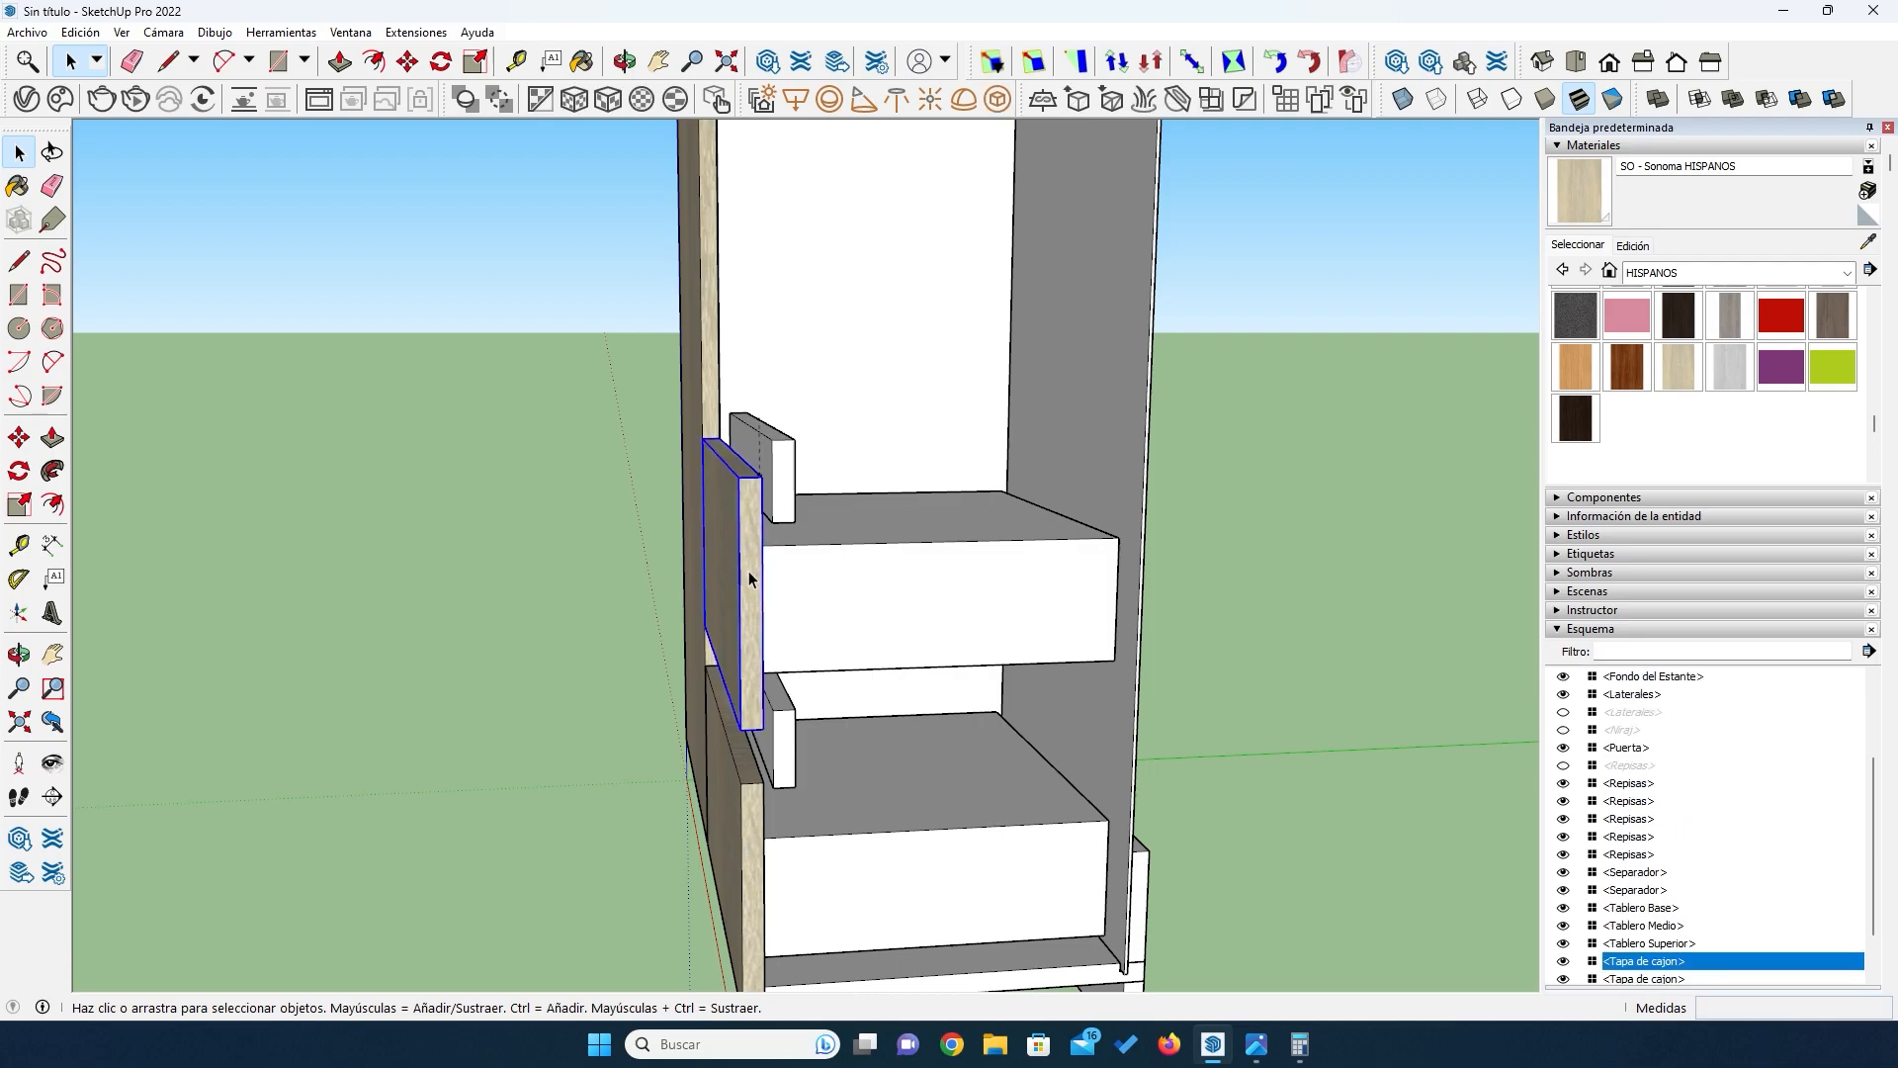
shift+click(858, 619)
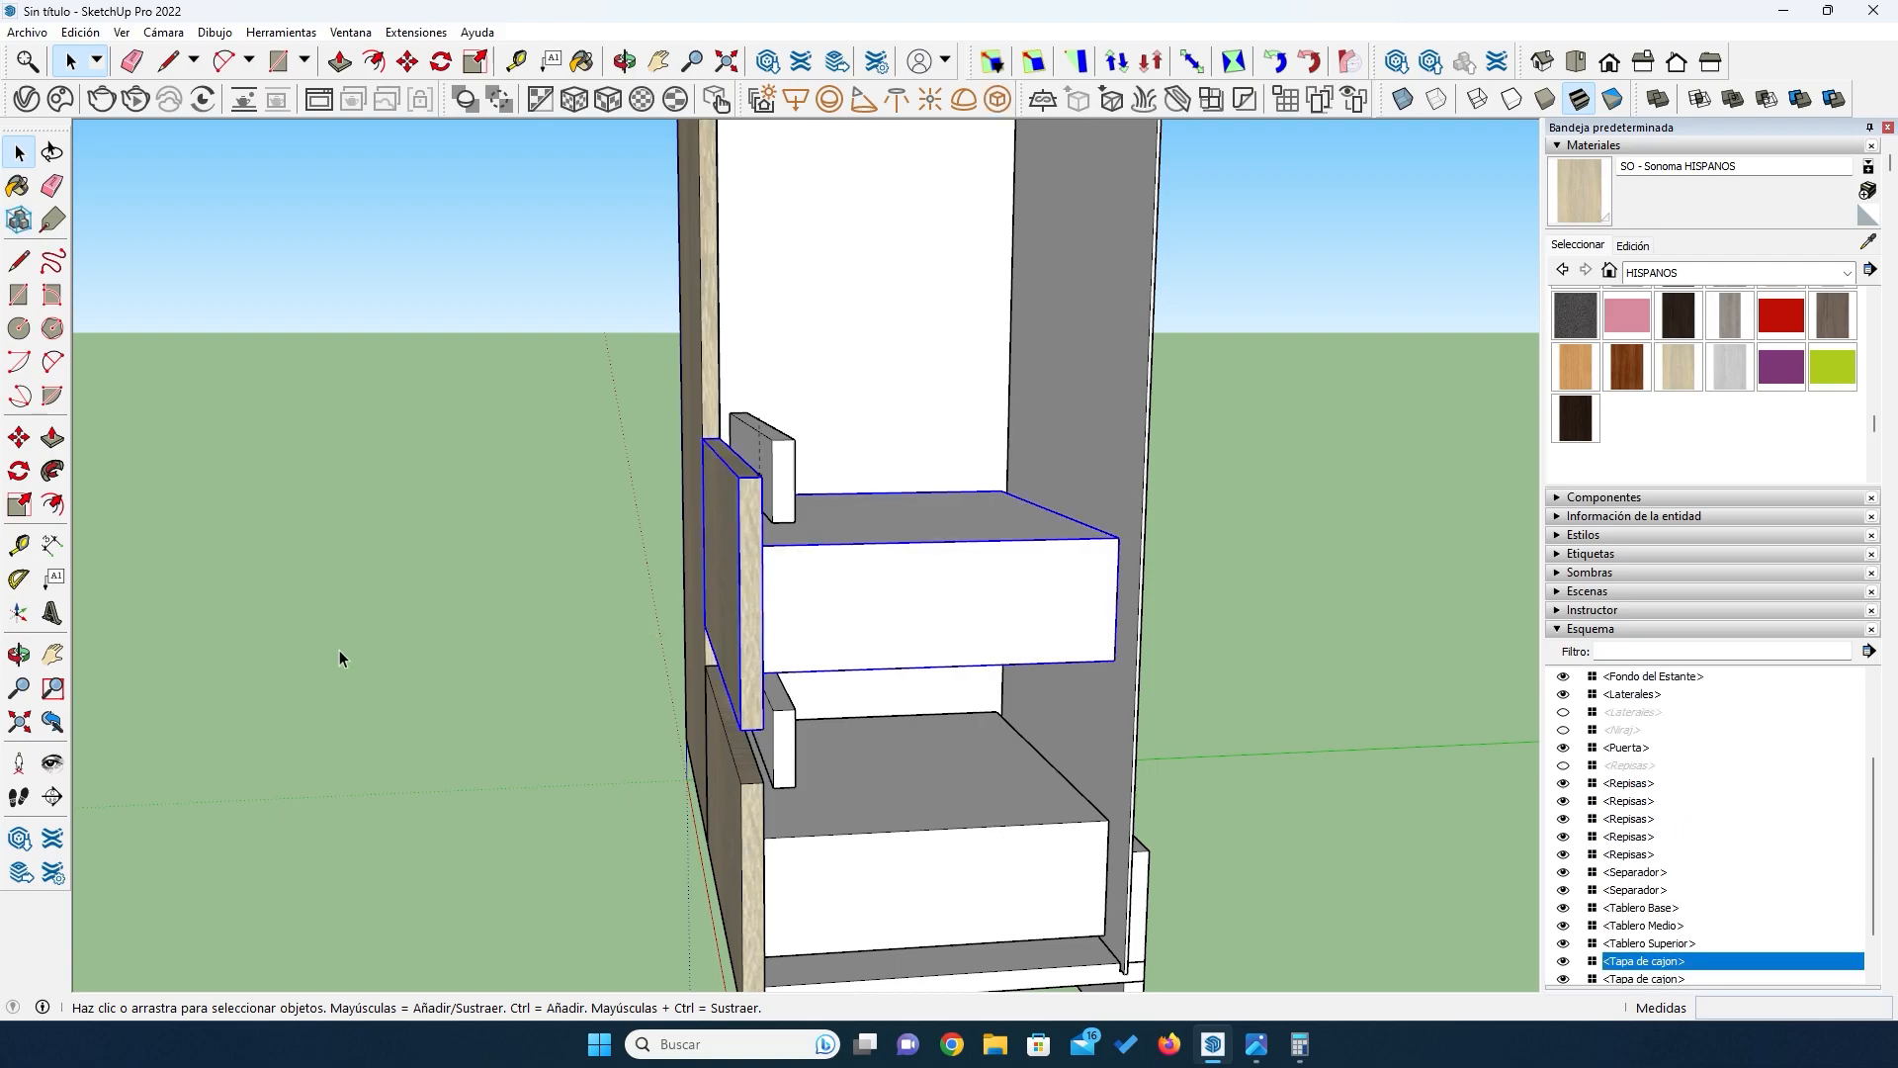
middle_drag(356, 678, 833, 752)
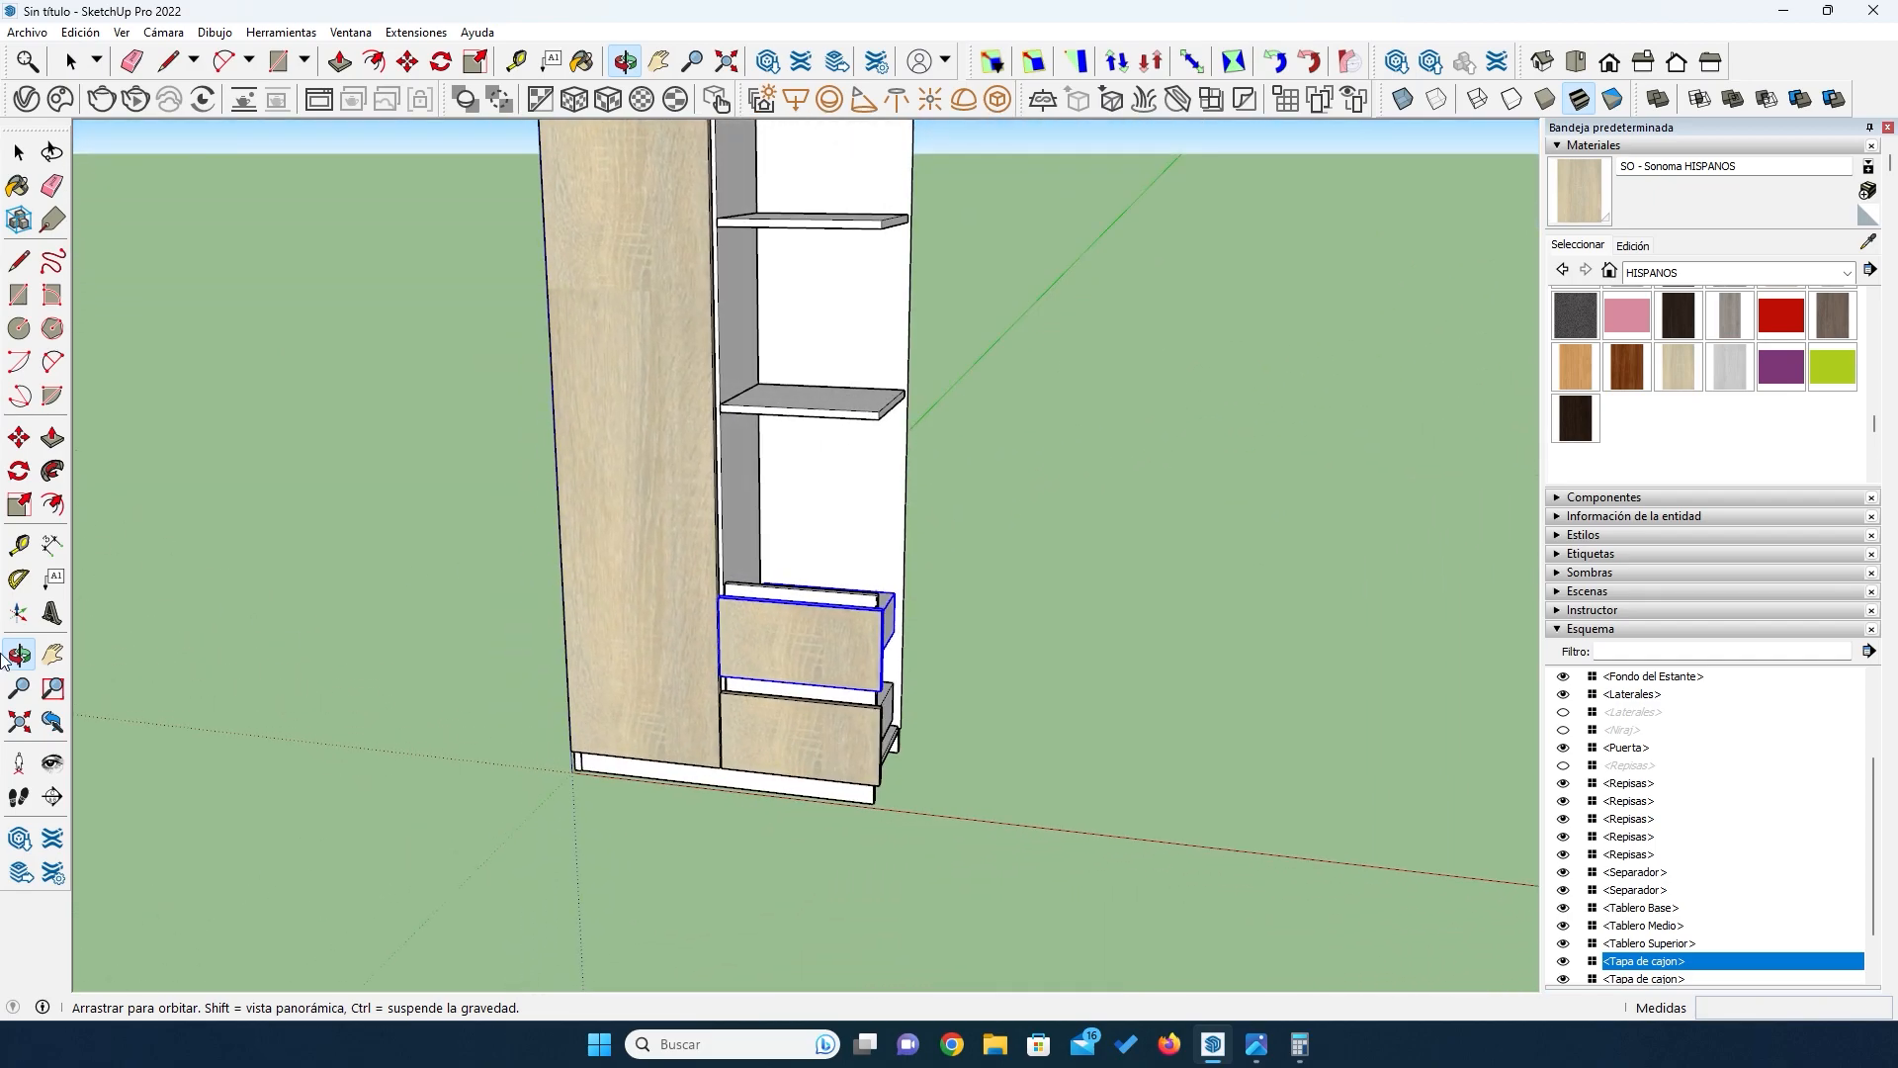
click(19, 437)
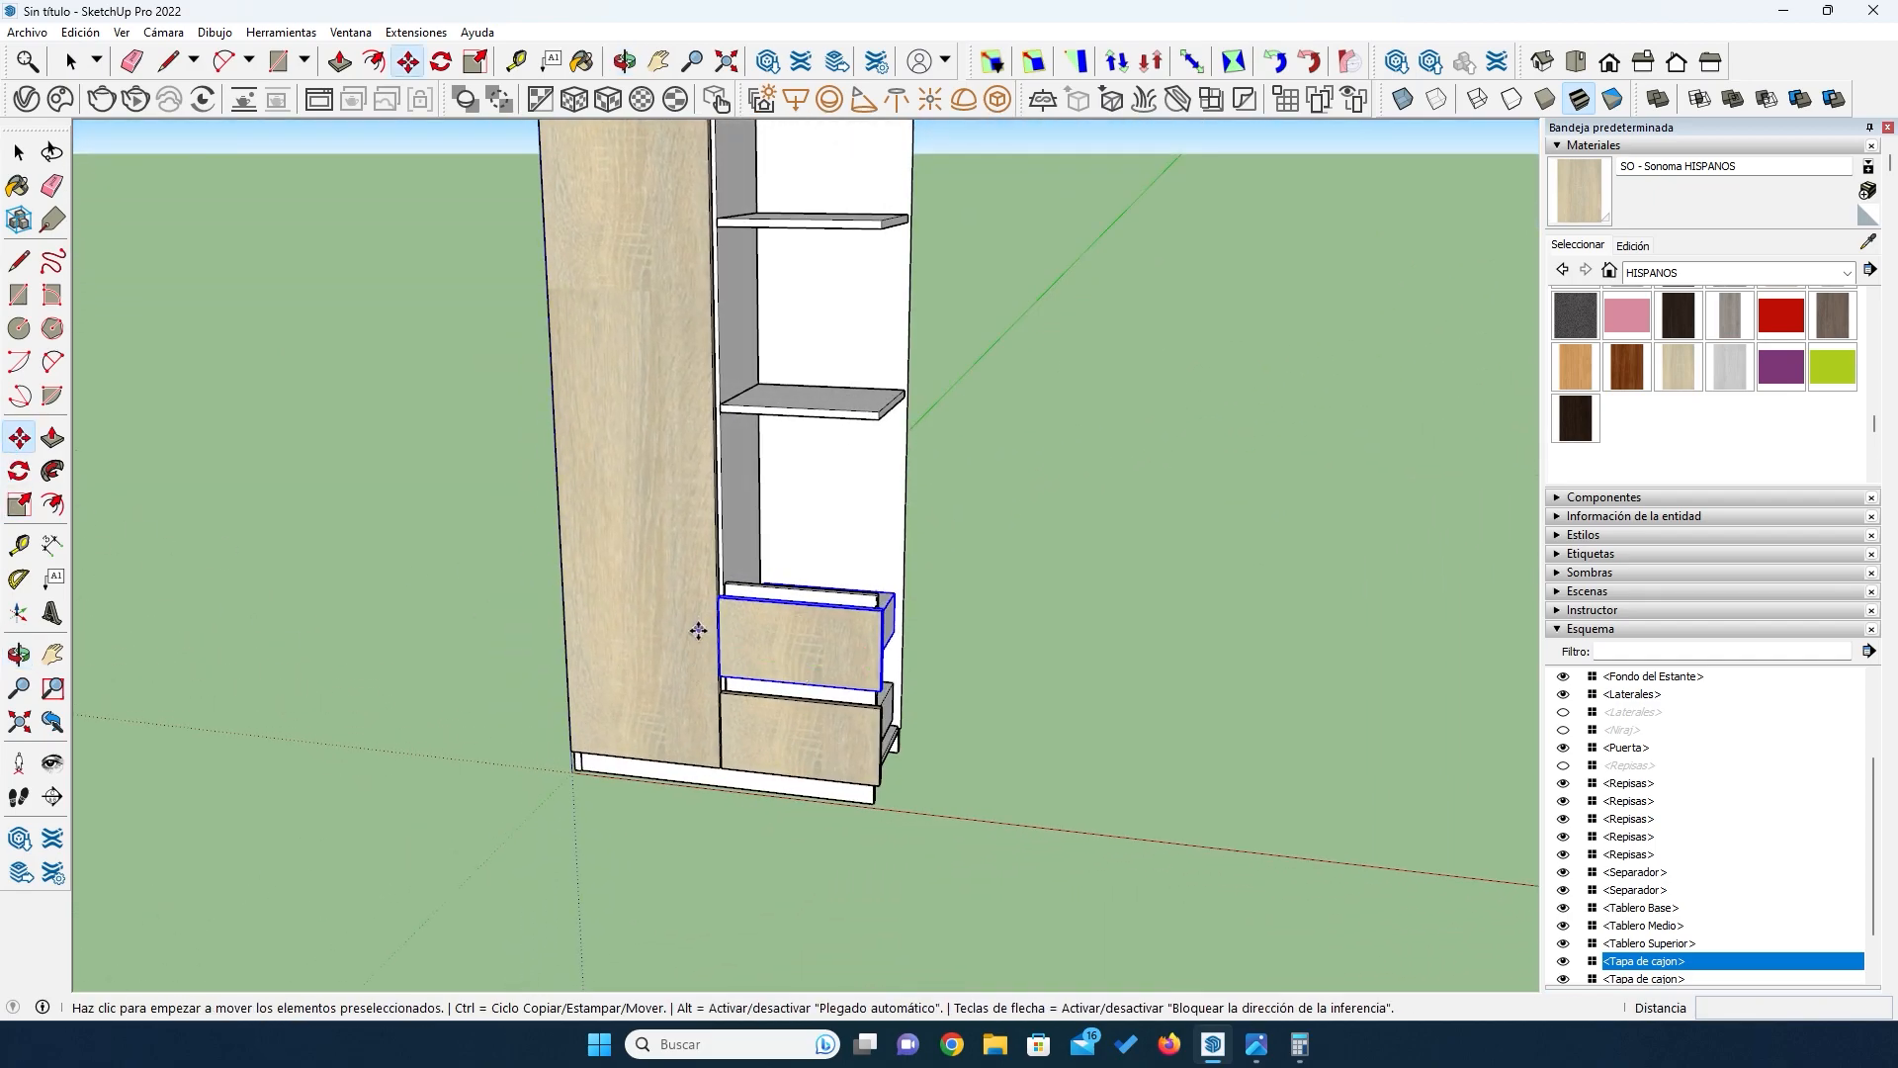
click(753, 636)
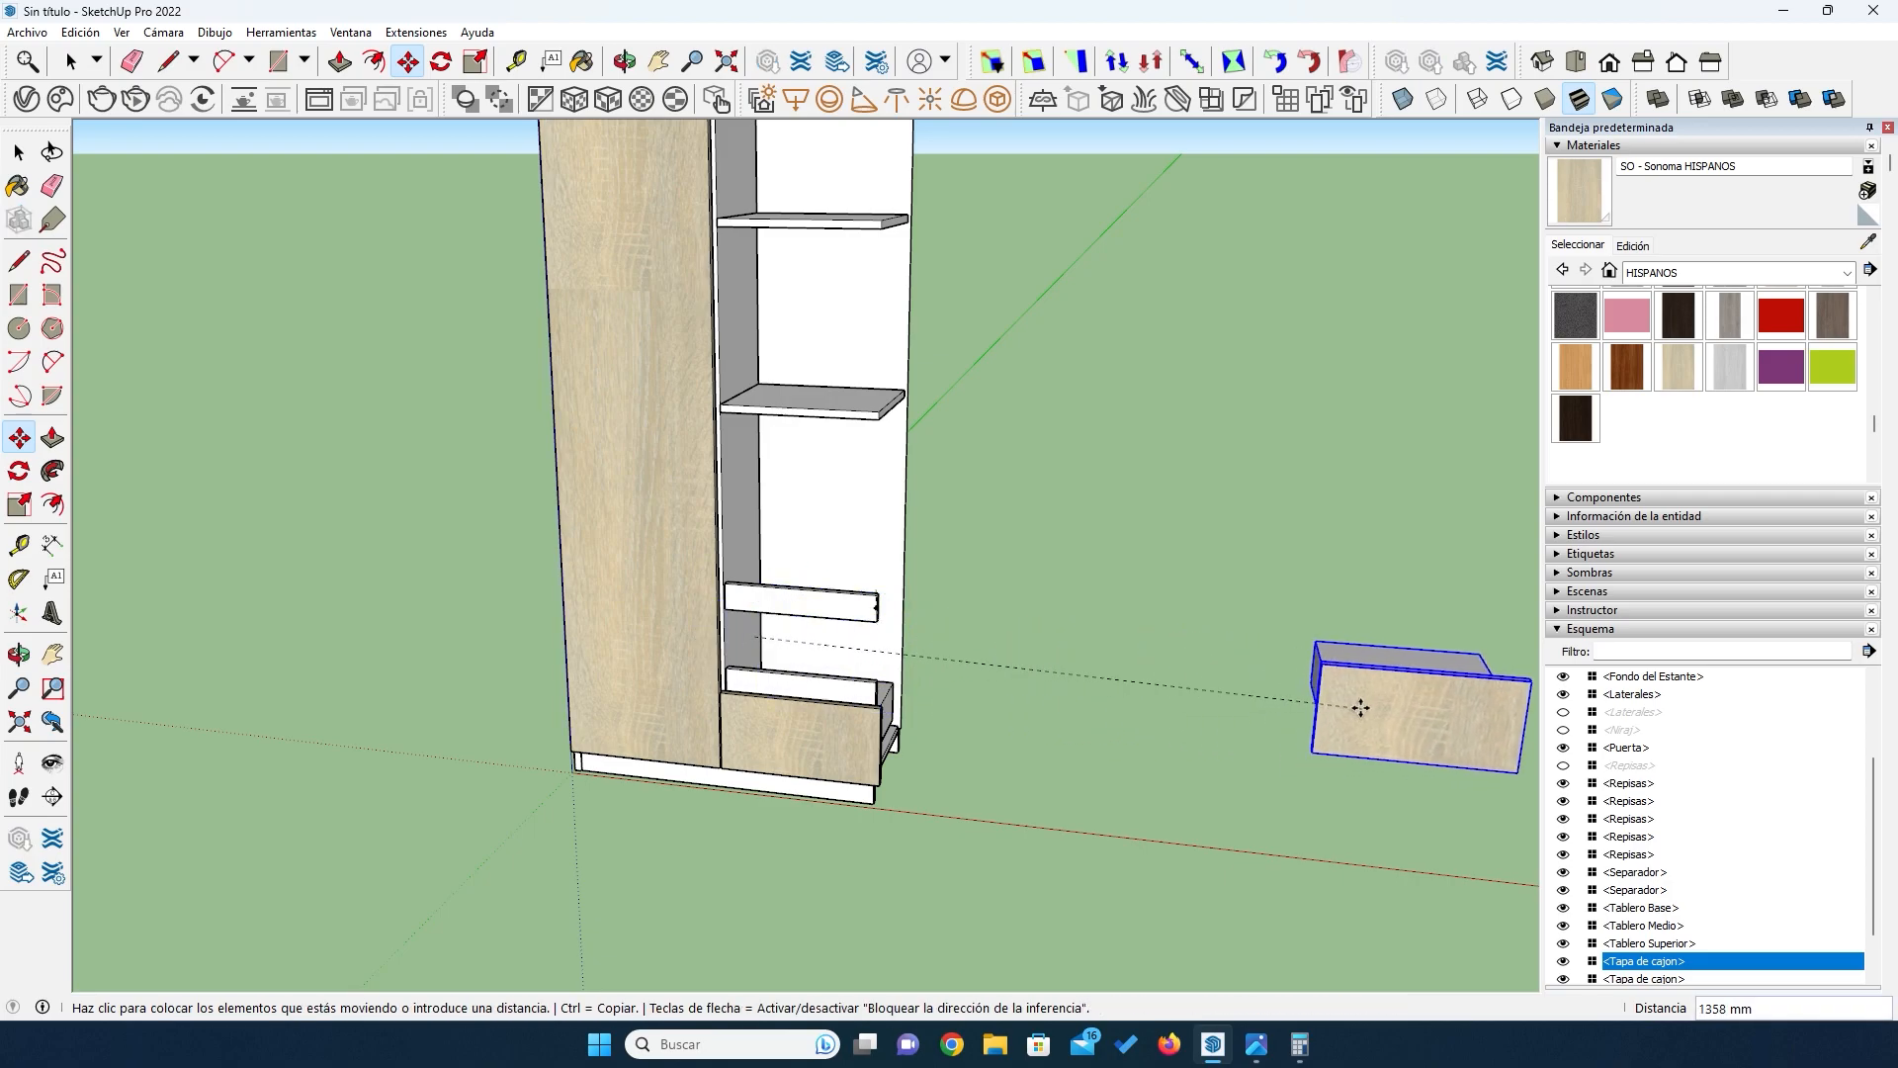
key(ctrl)
scroll(1326, 708, down, 6)
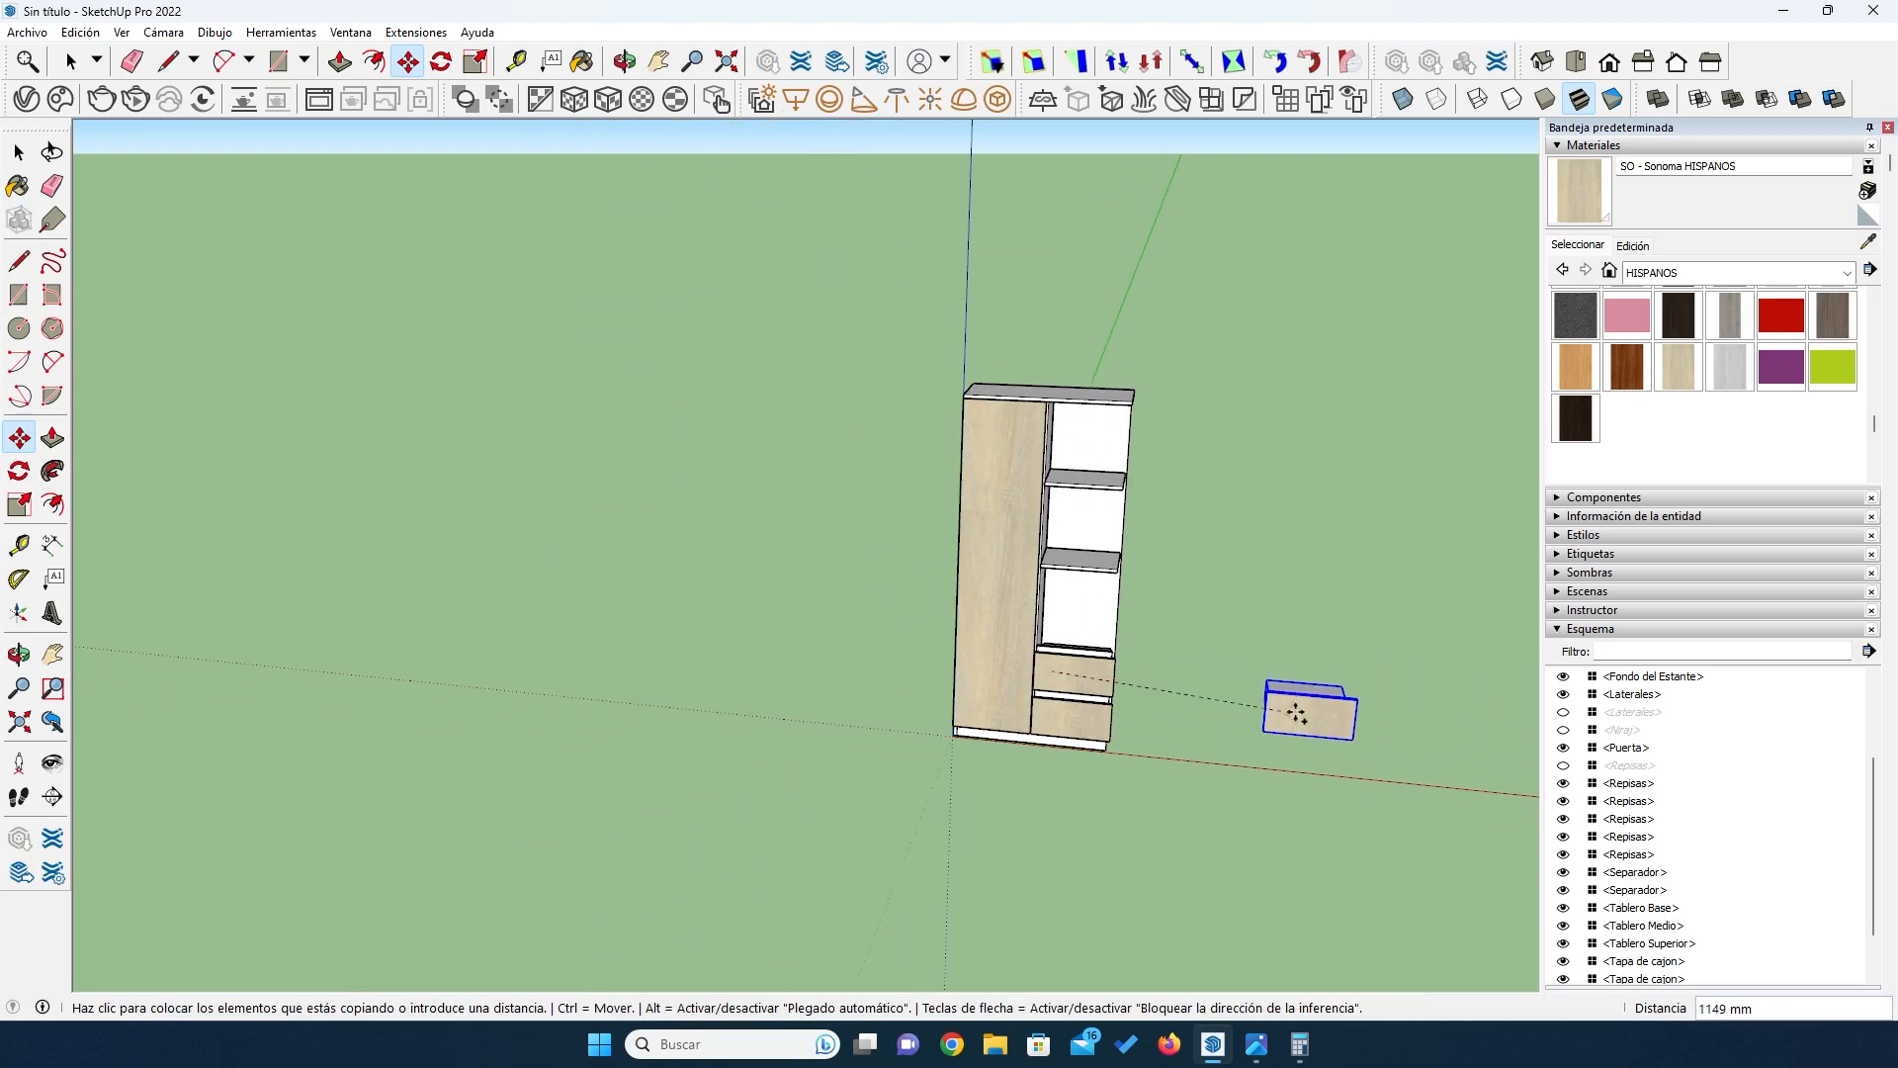
scroll(1294, 711, down, 4)
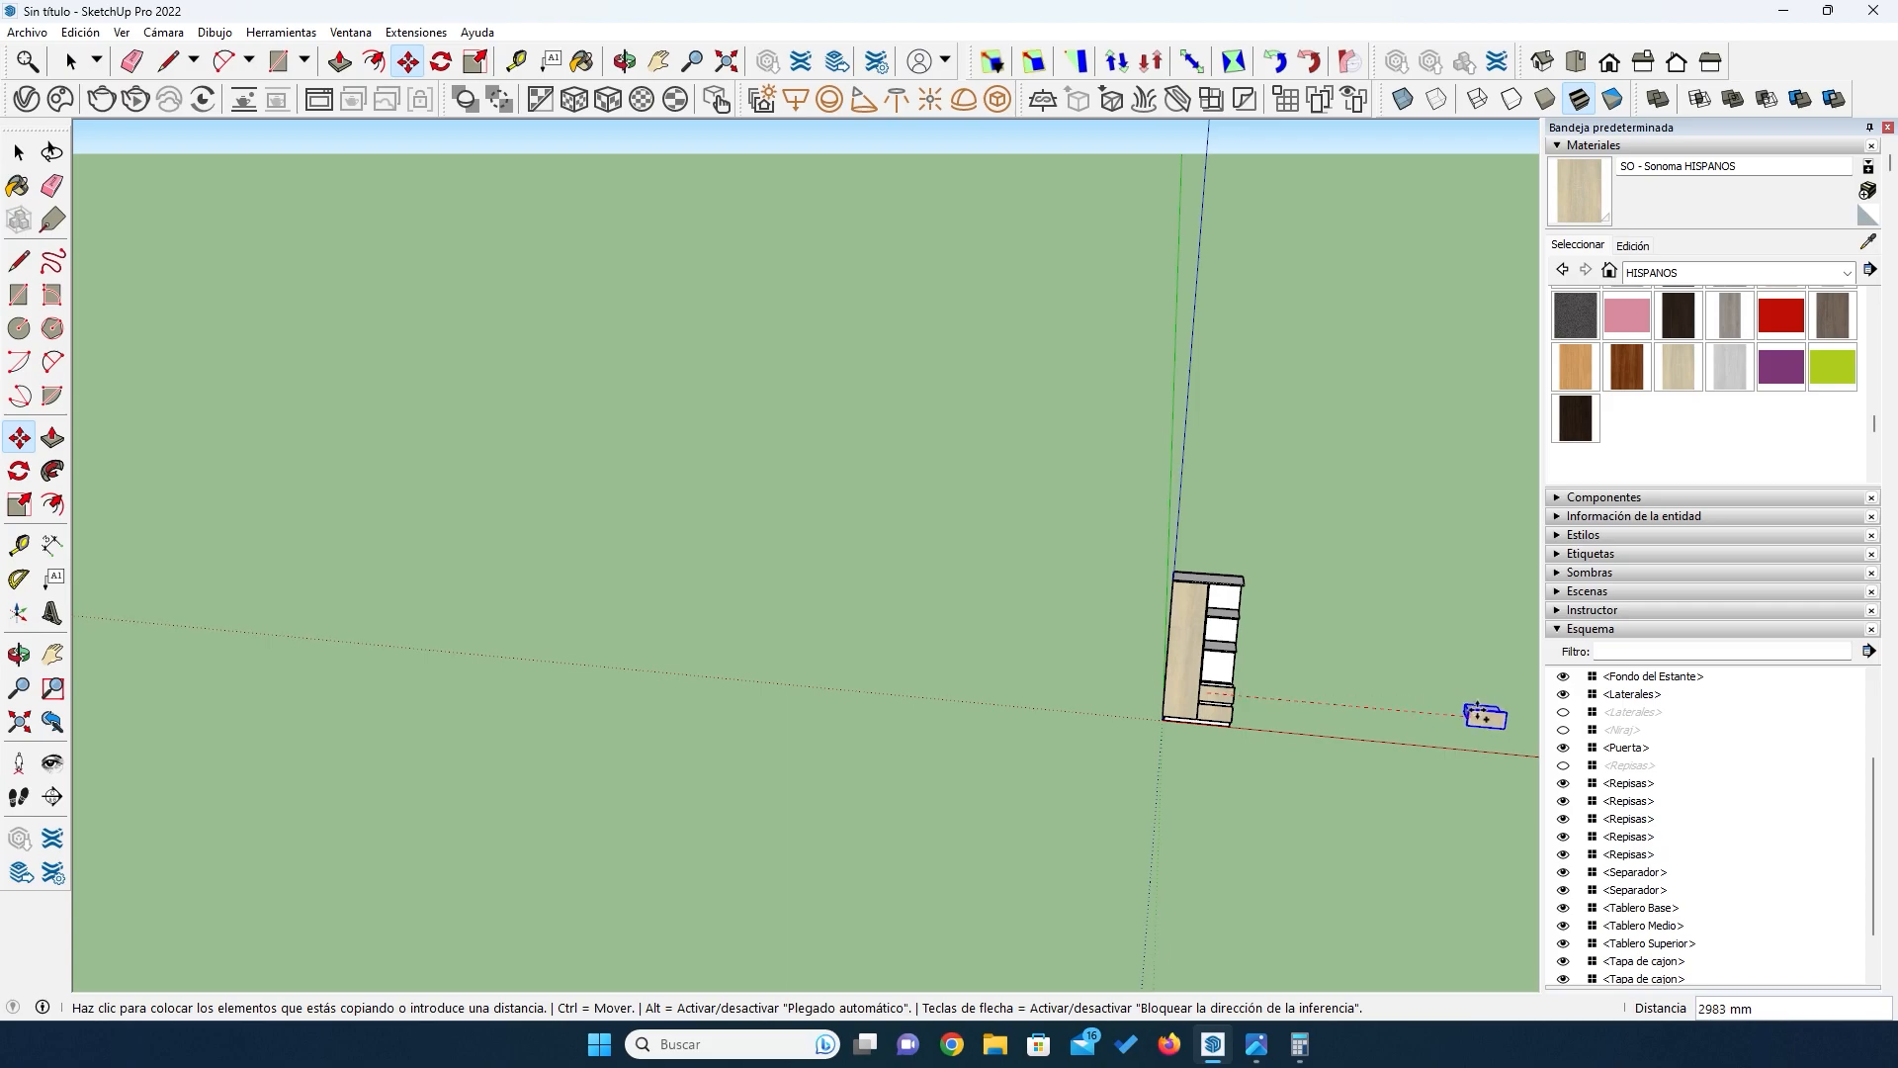
click(1483, 716)
Step: Examine the copied drawer from behind, checking how far the front extends beyond the box on each side, and clear the selection
scroll(1420, 801, up, 3)
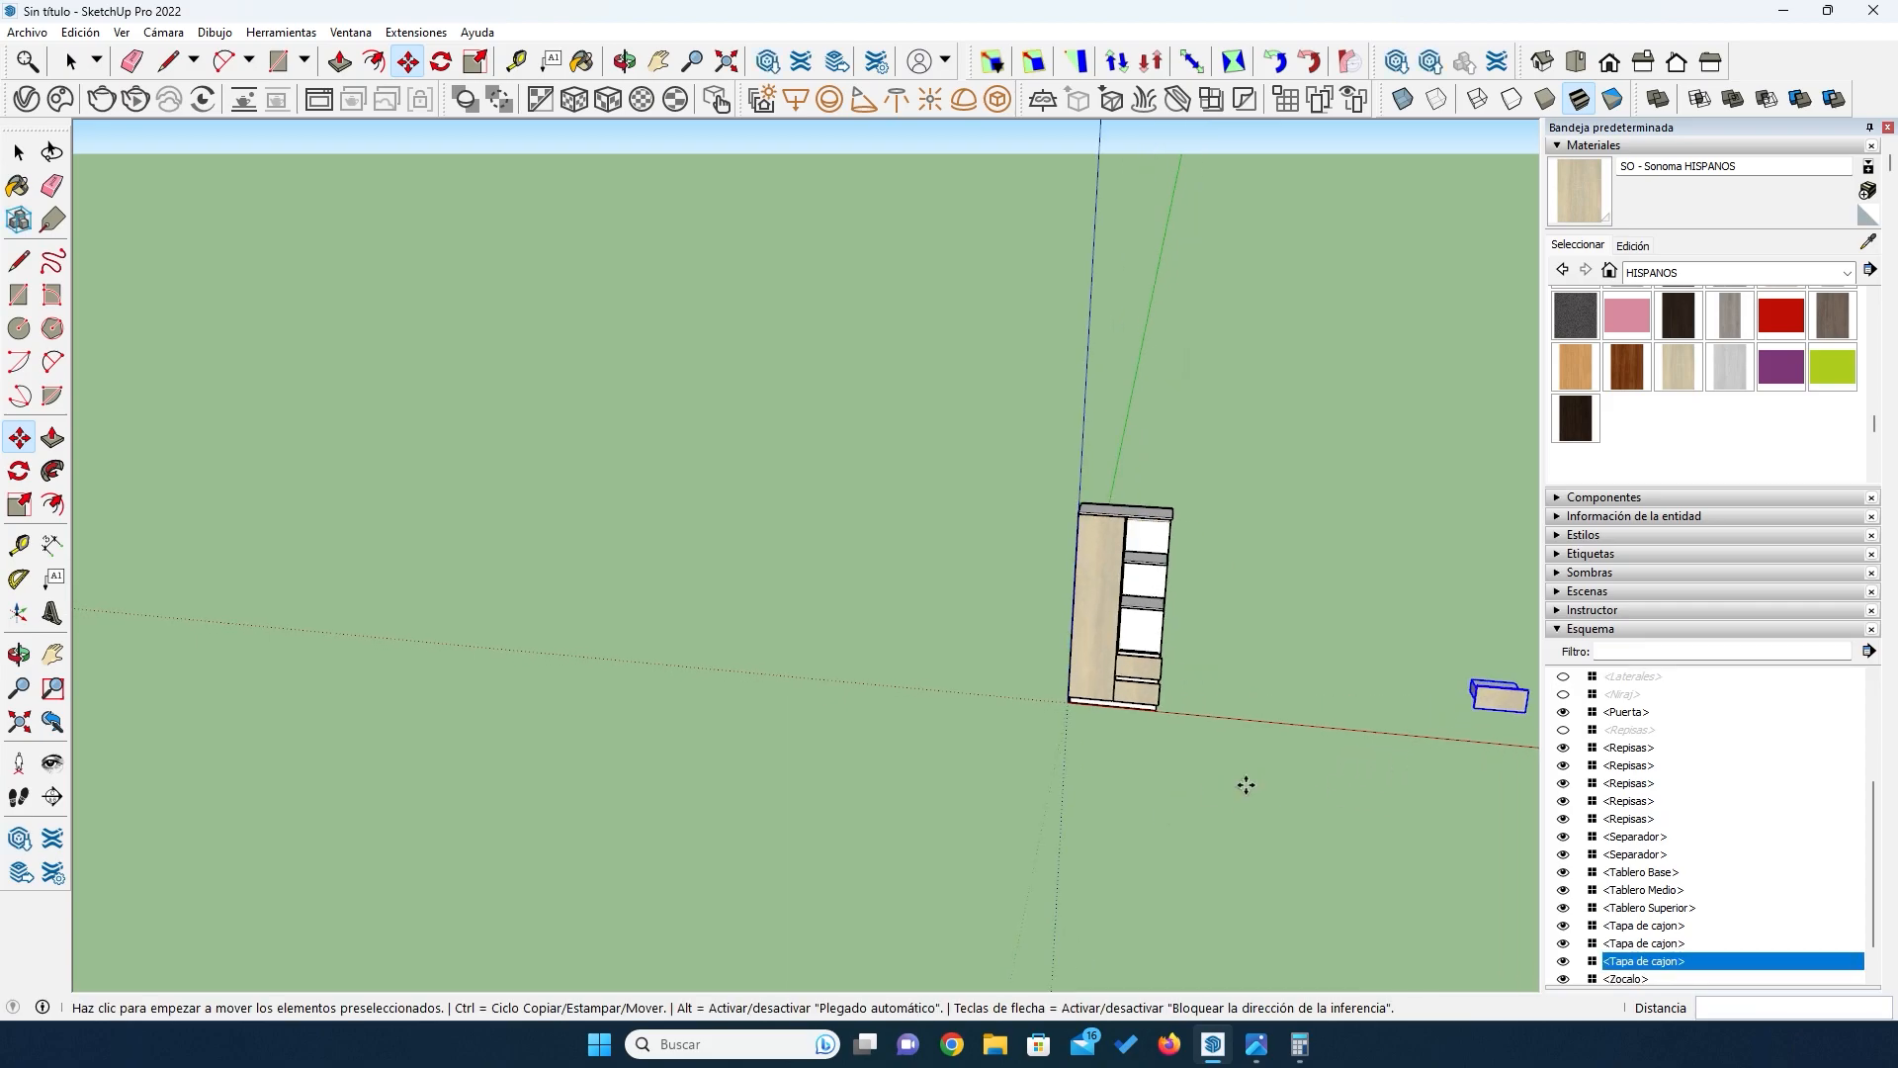
key(o)
scroll(841, 744, down, 4)
scroll(1235, 751, up, 9)
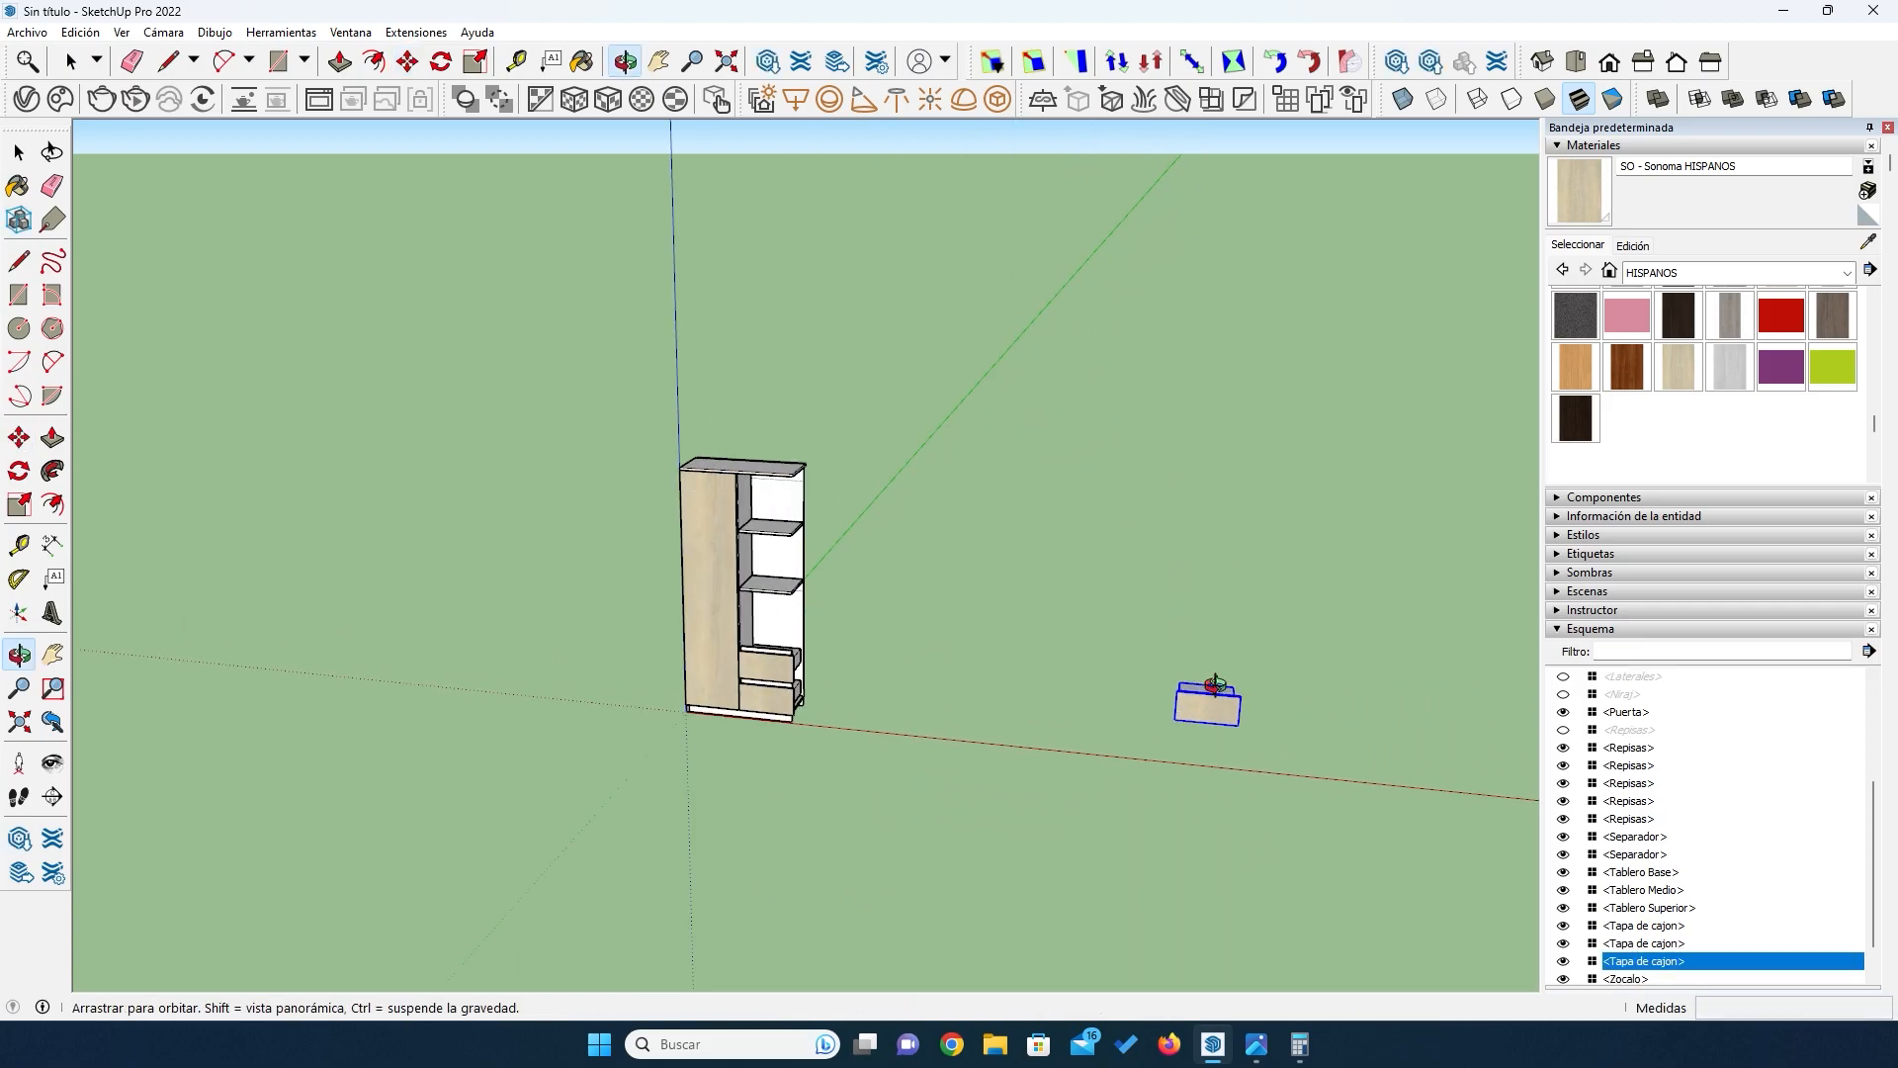
scroll(1206, 731, up, 4)
drag(1301, 614, 332, 716)
drag(735, 740, 588, 703)
scroll(751, 668, up, 3)
drag(750, 668, 755, 712)
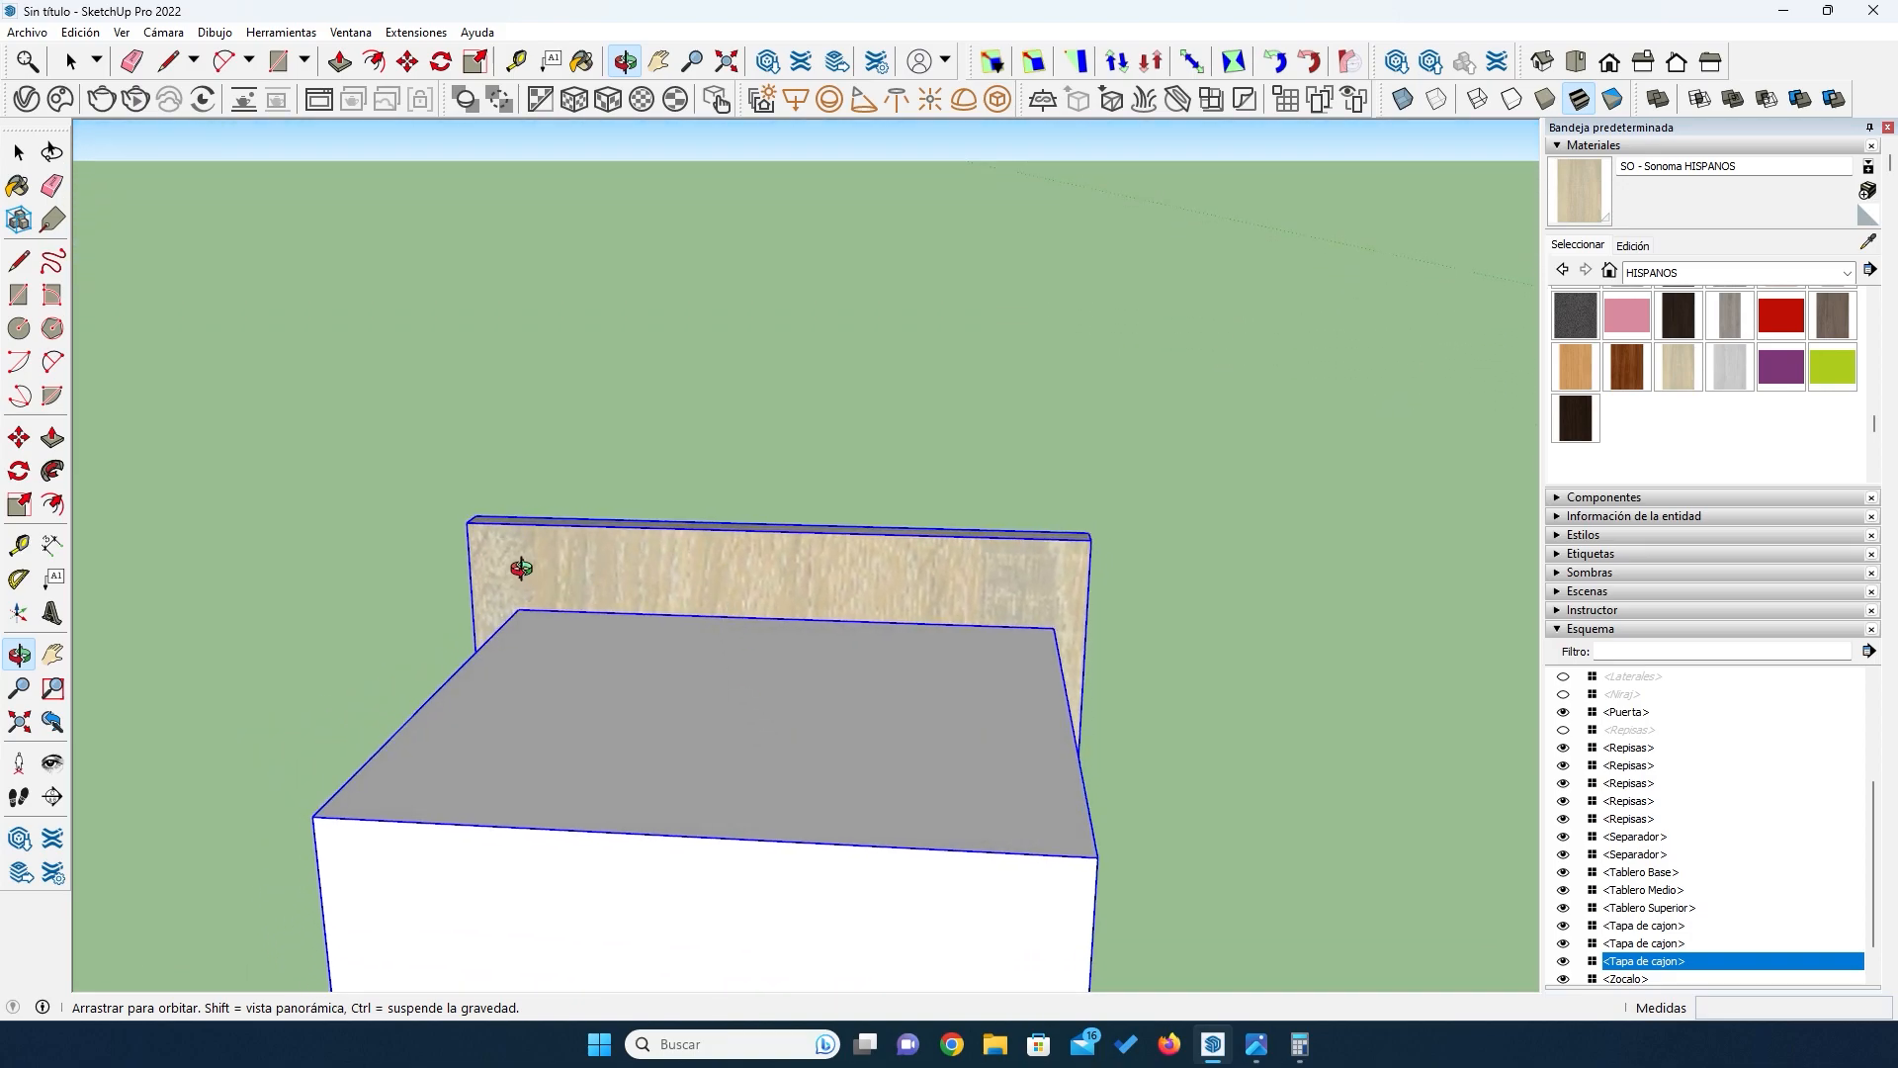
scroll(1069, 633, up, 3)
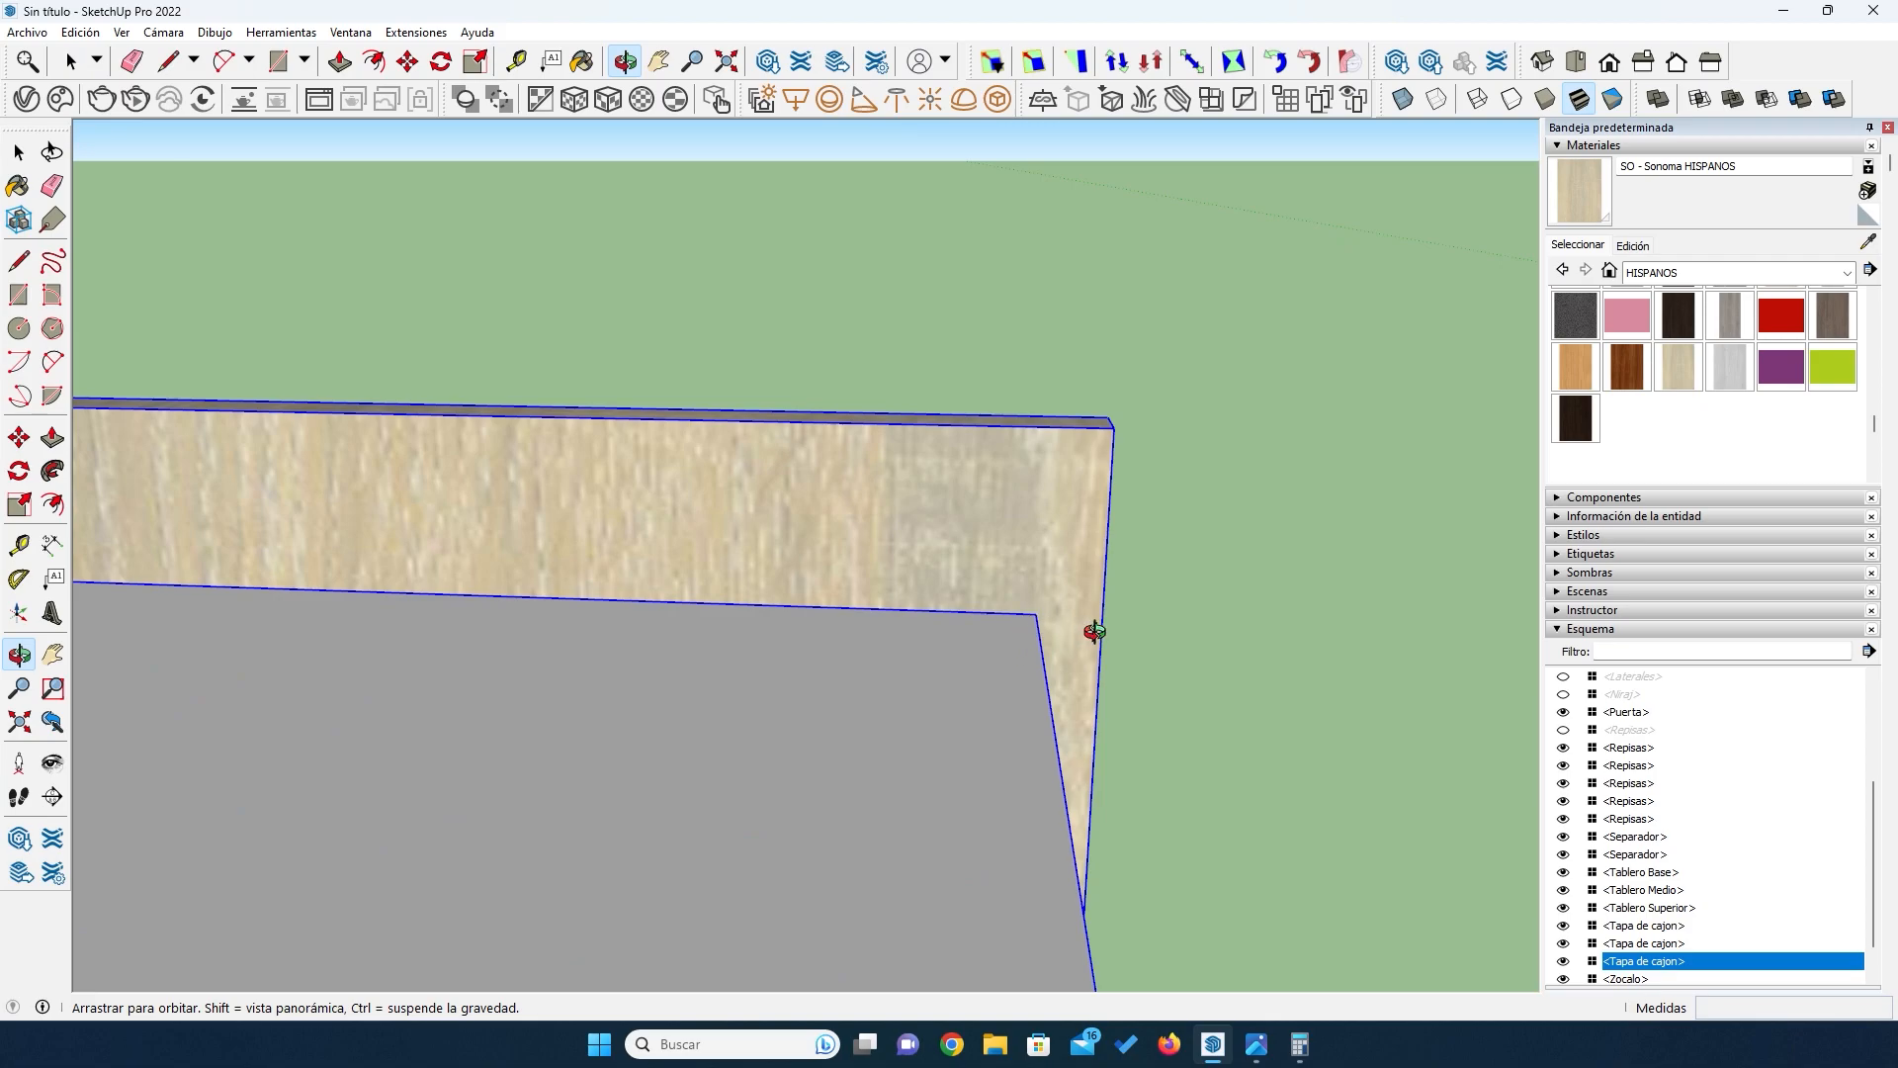
scroll(1068, 618, down, 5)
drag(475, 699, 541, 660)
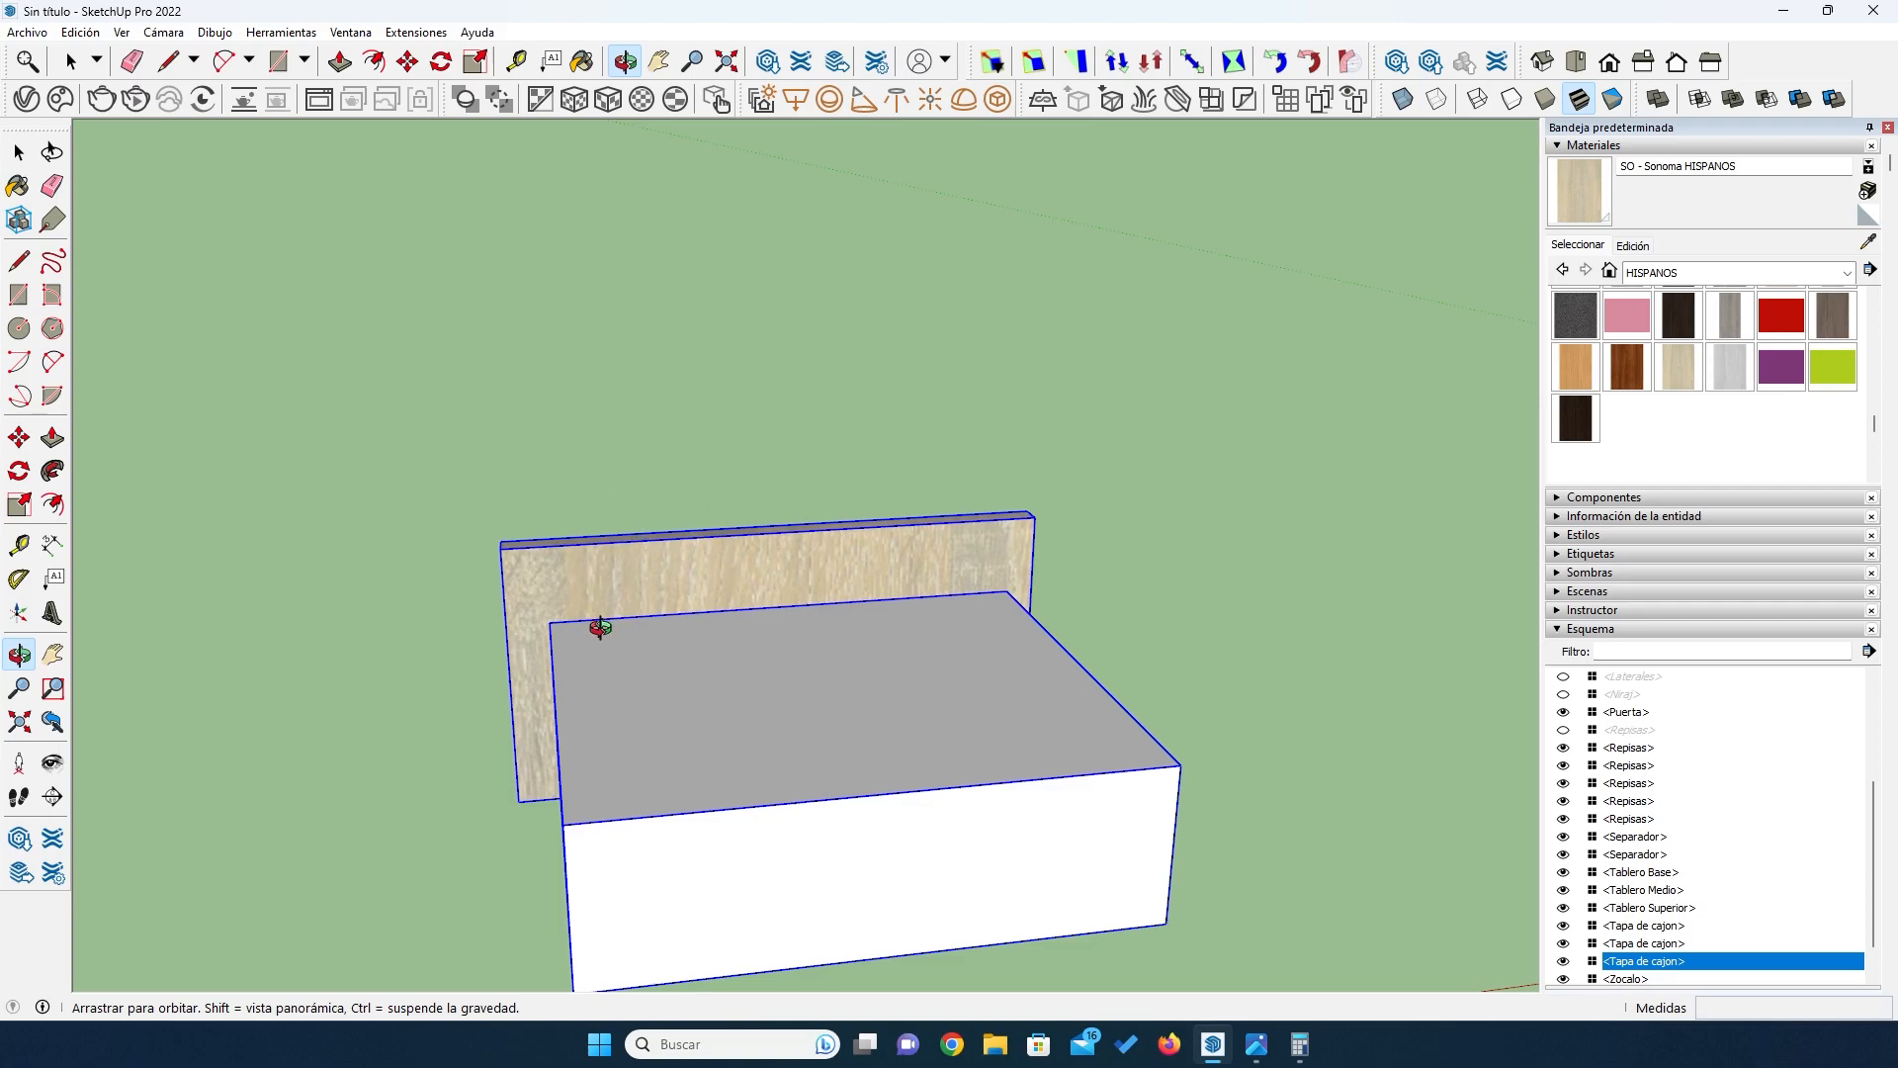
drag(733, 709, 638, 636)
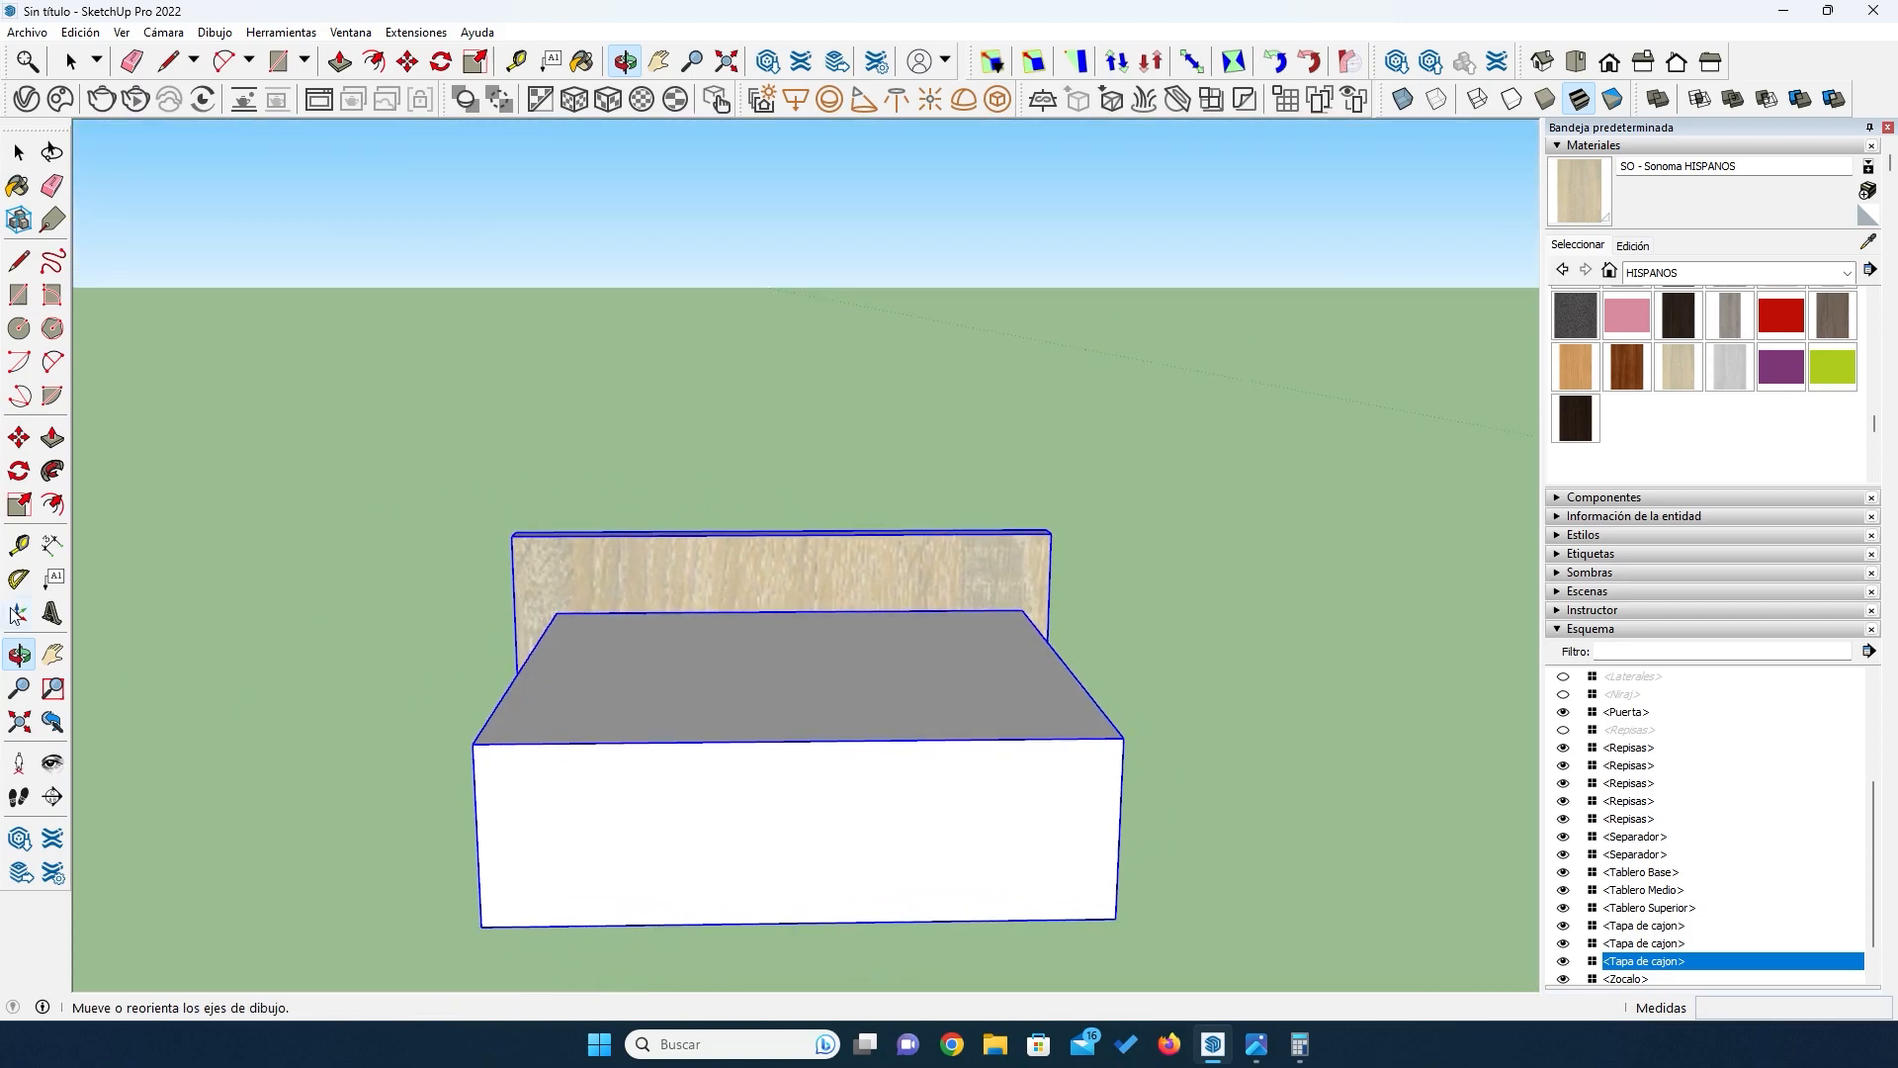
click(5, 252)
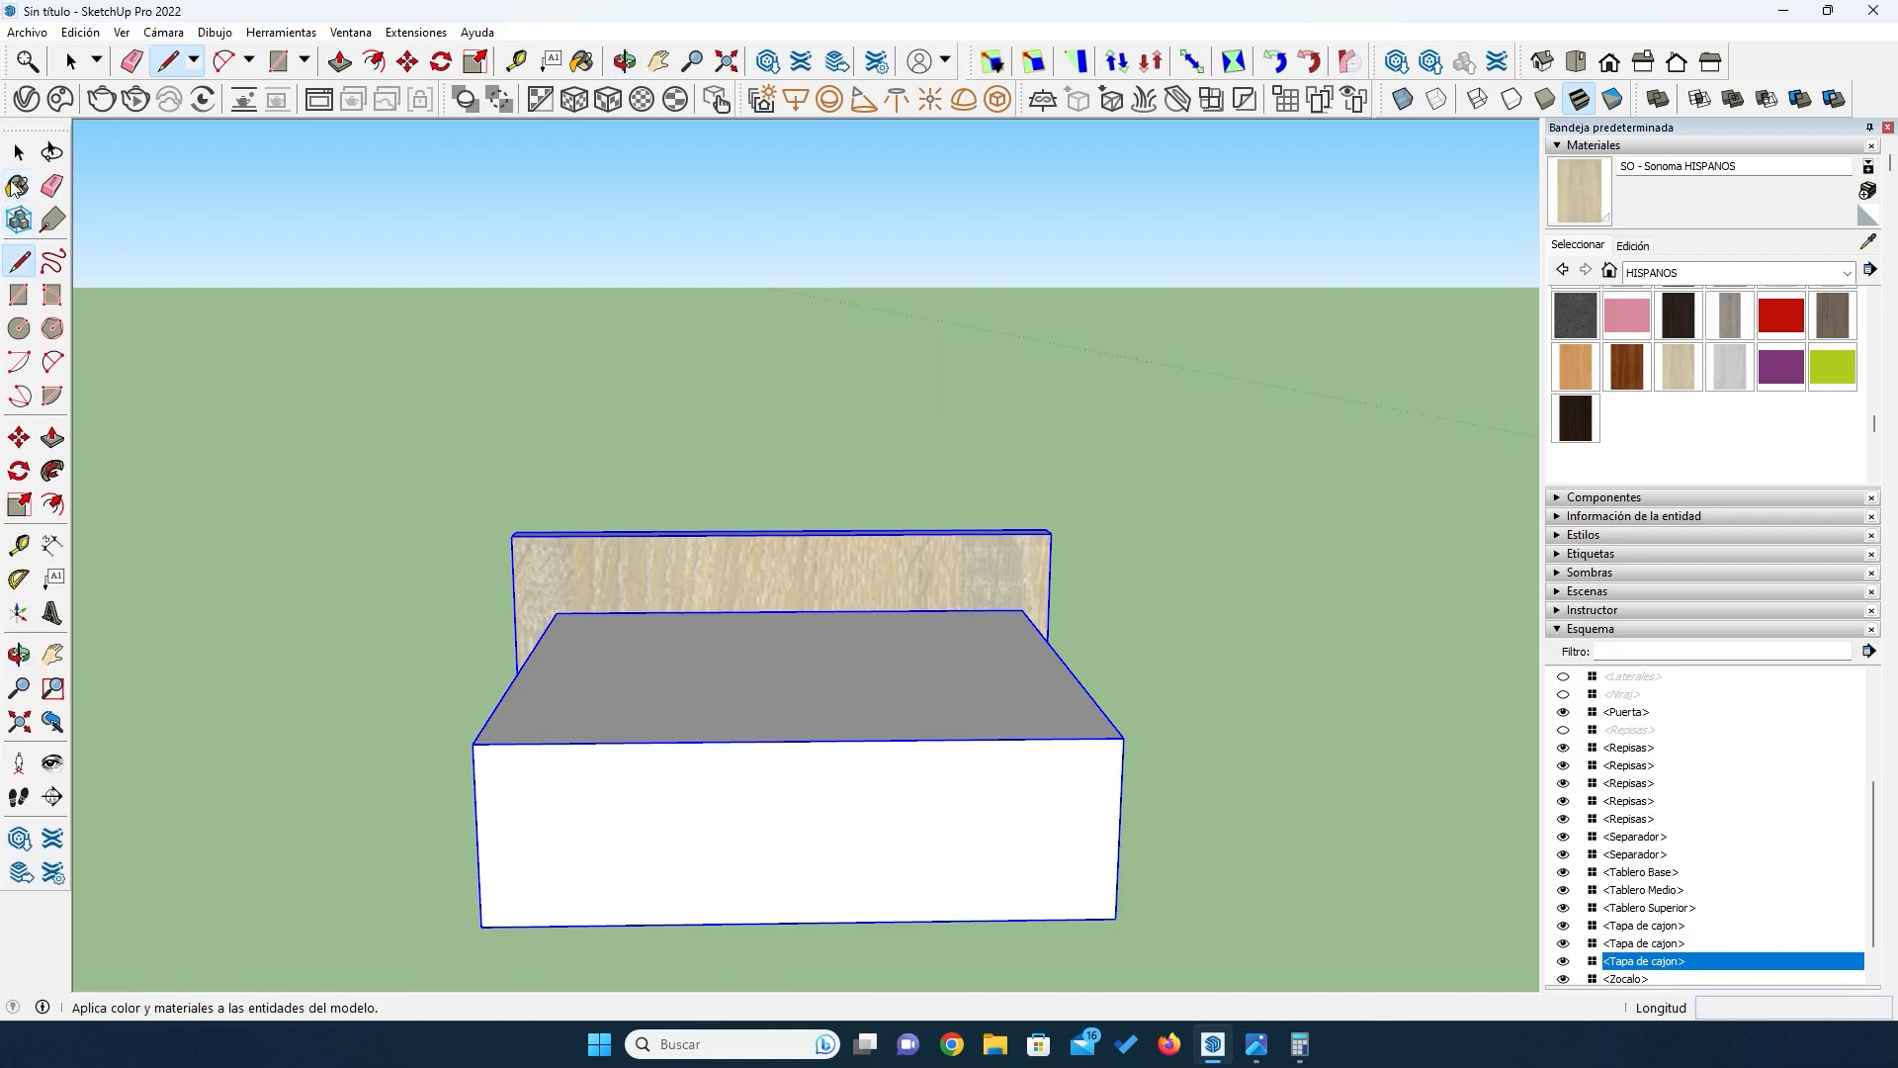
click(19, 151)
click(222, 559)
Step: Draw a 104 × 300 mm rectangle over the copied drawer box's side face and extrude it into an 18 mm thick side panel
middle_drag(270, 580, 620, 843)
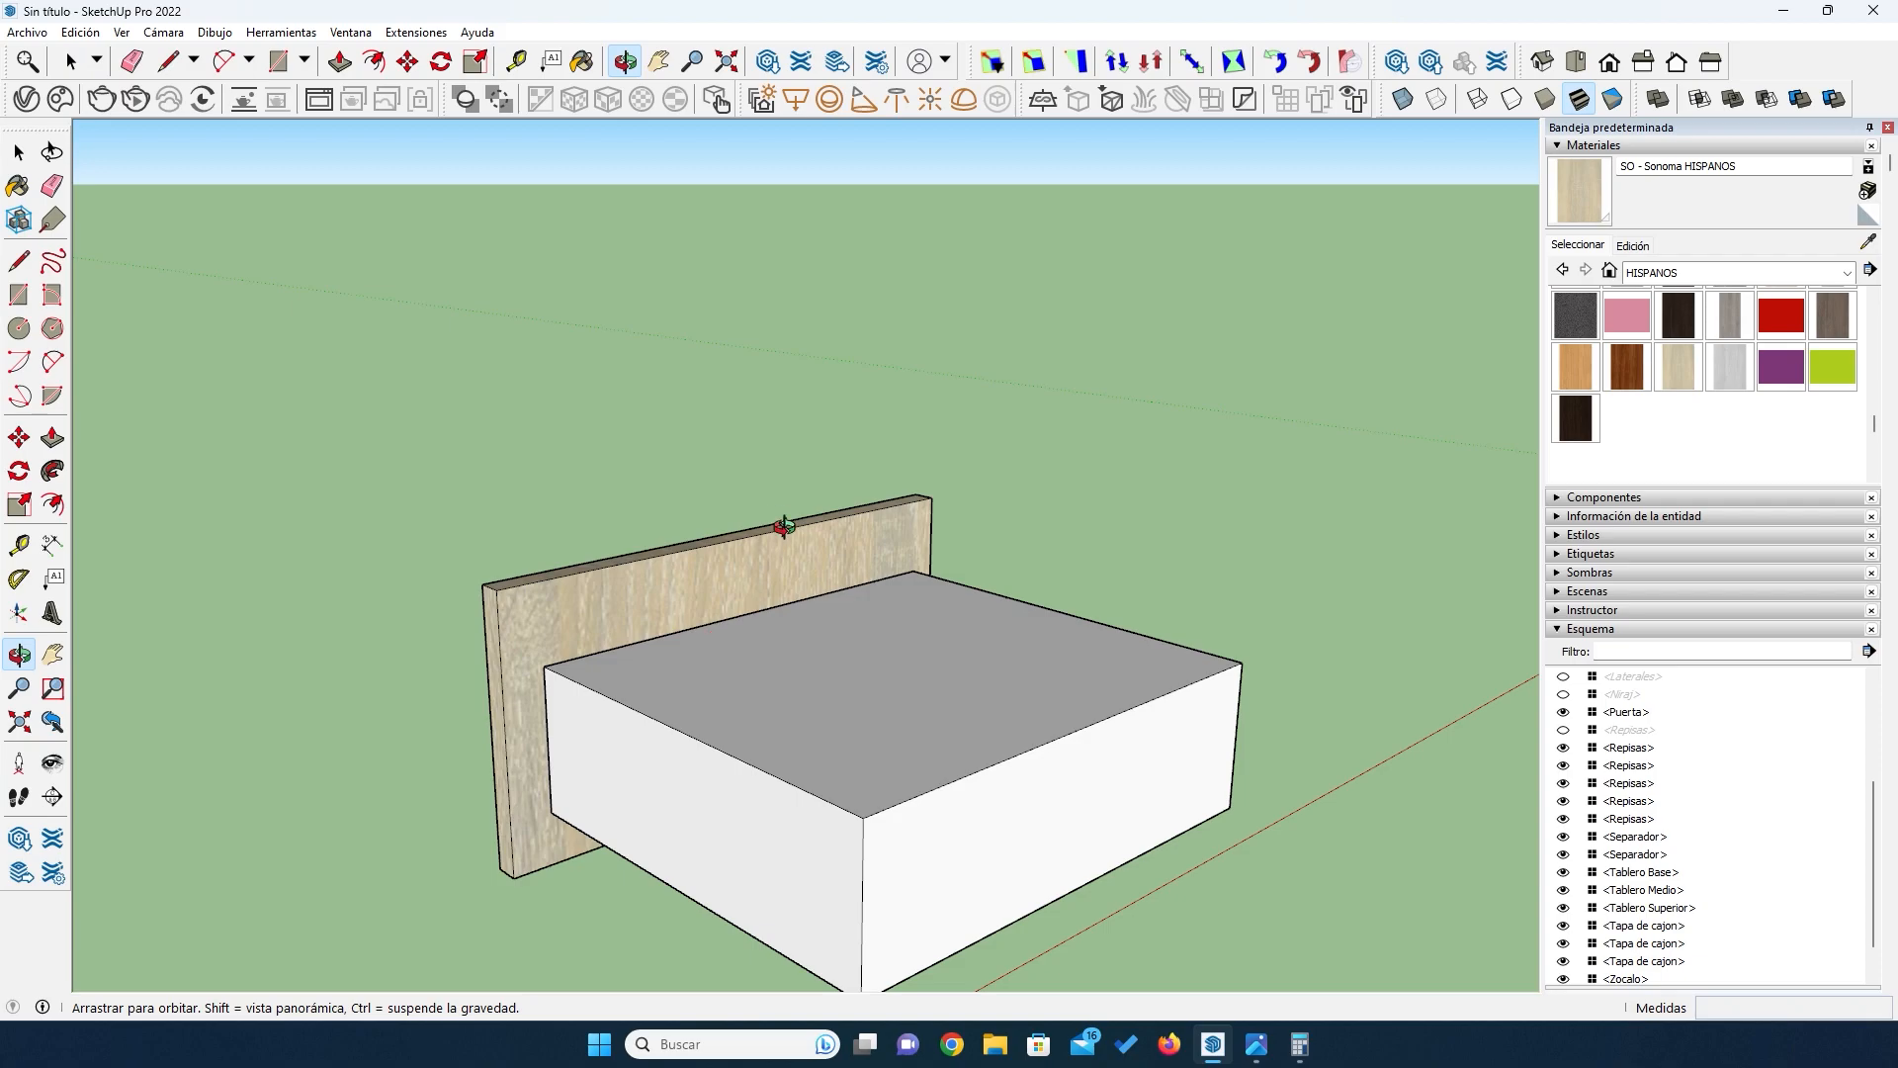
scroll(784, 530, down, 6)
scroll(762, 614, up, 3)
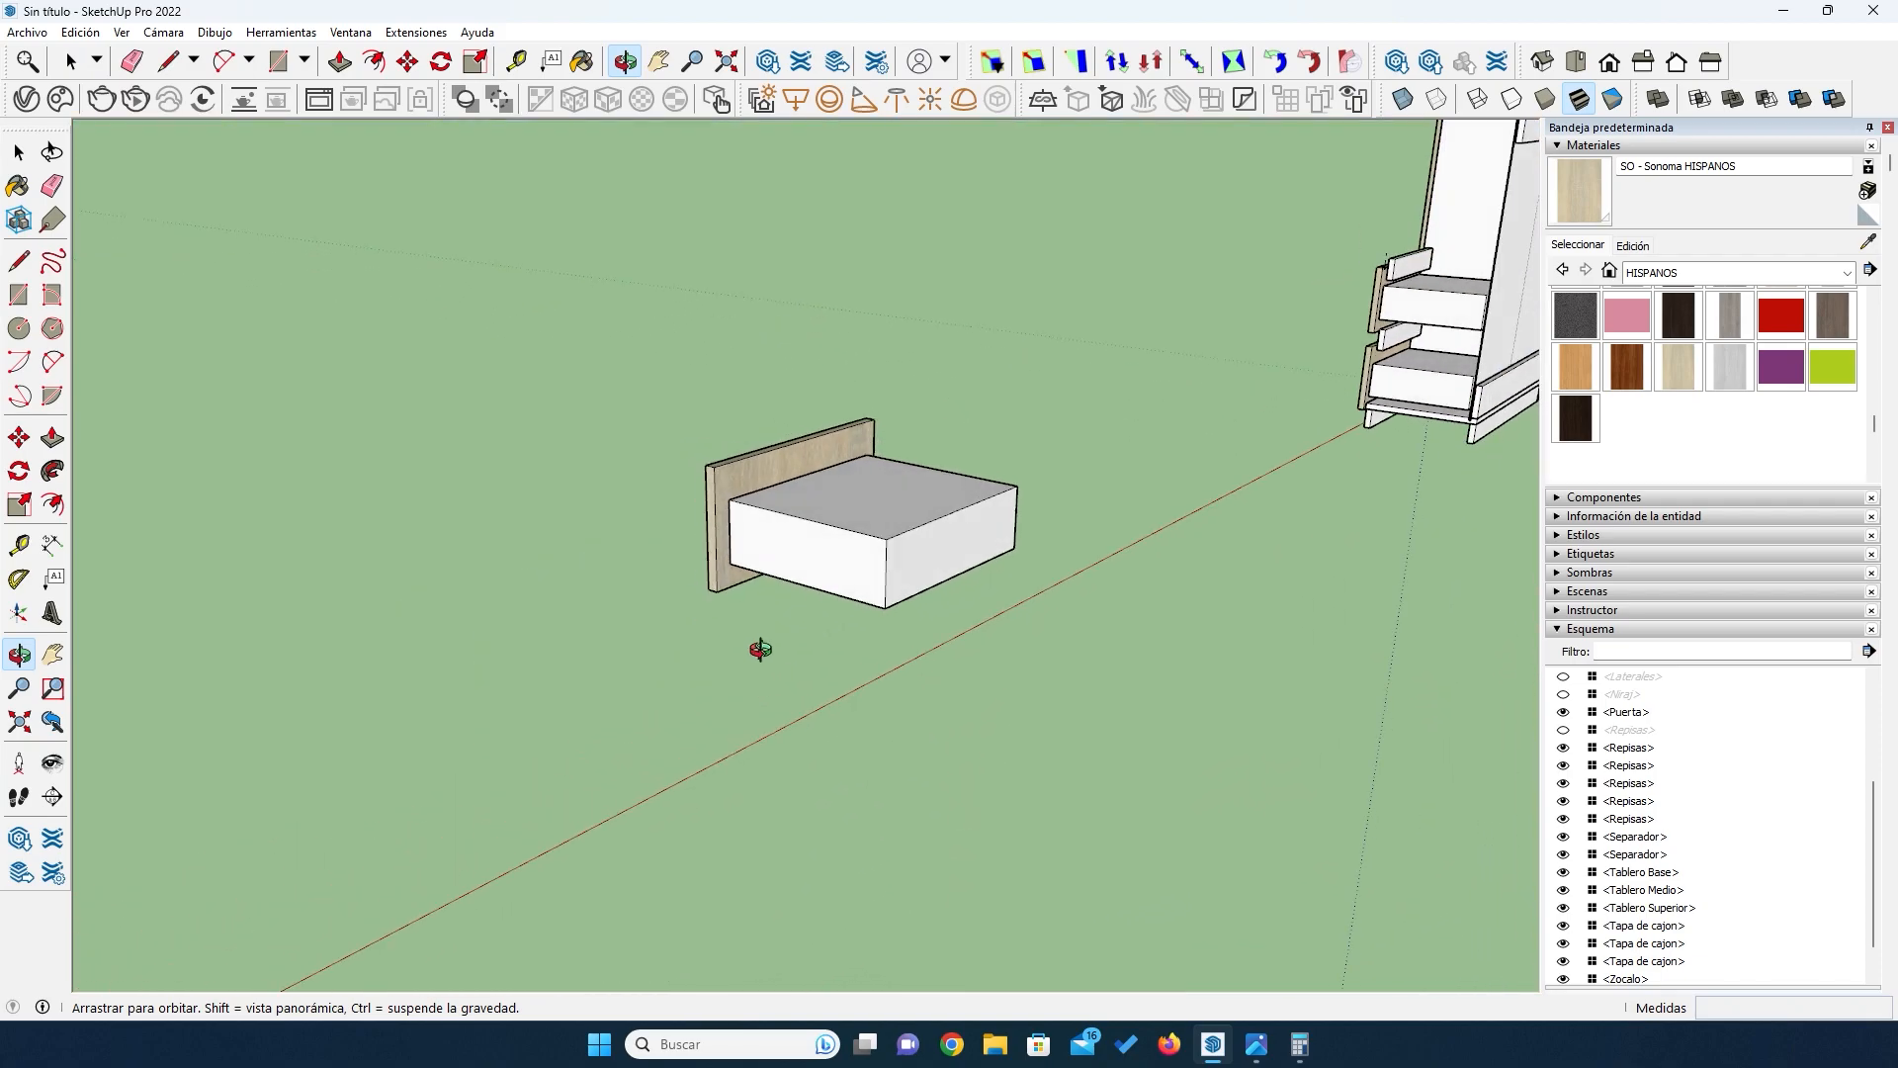
middle_drag(624, 653, 843, 609)
key(r)
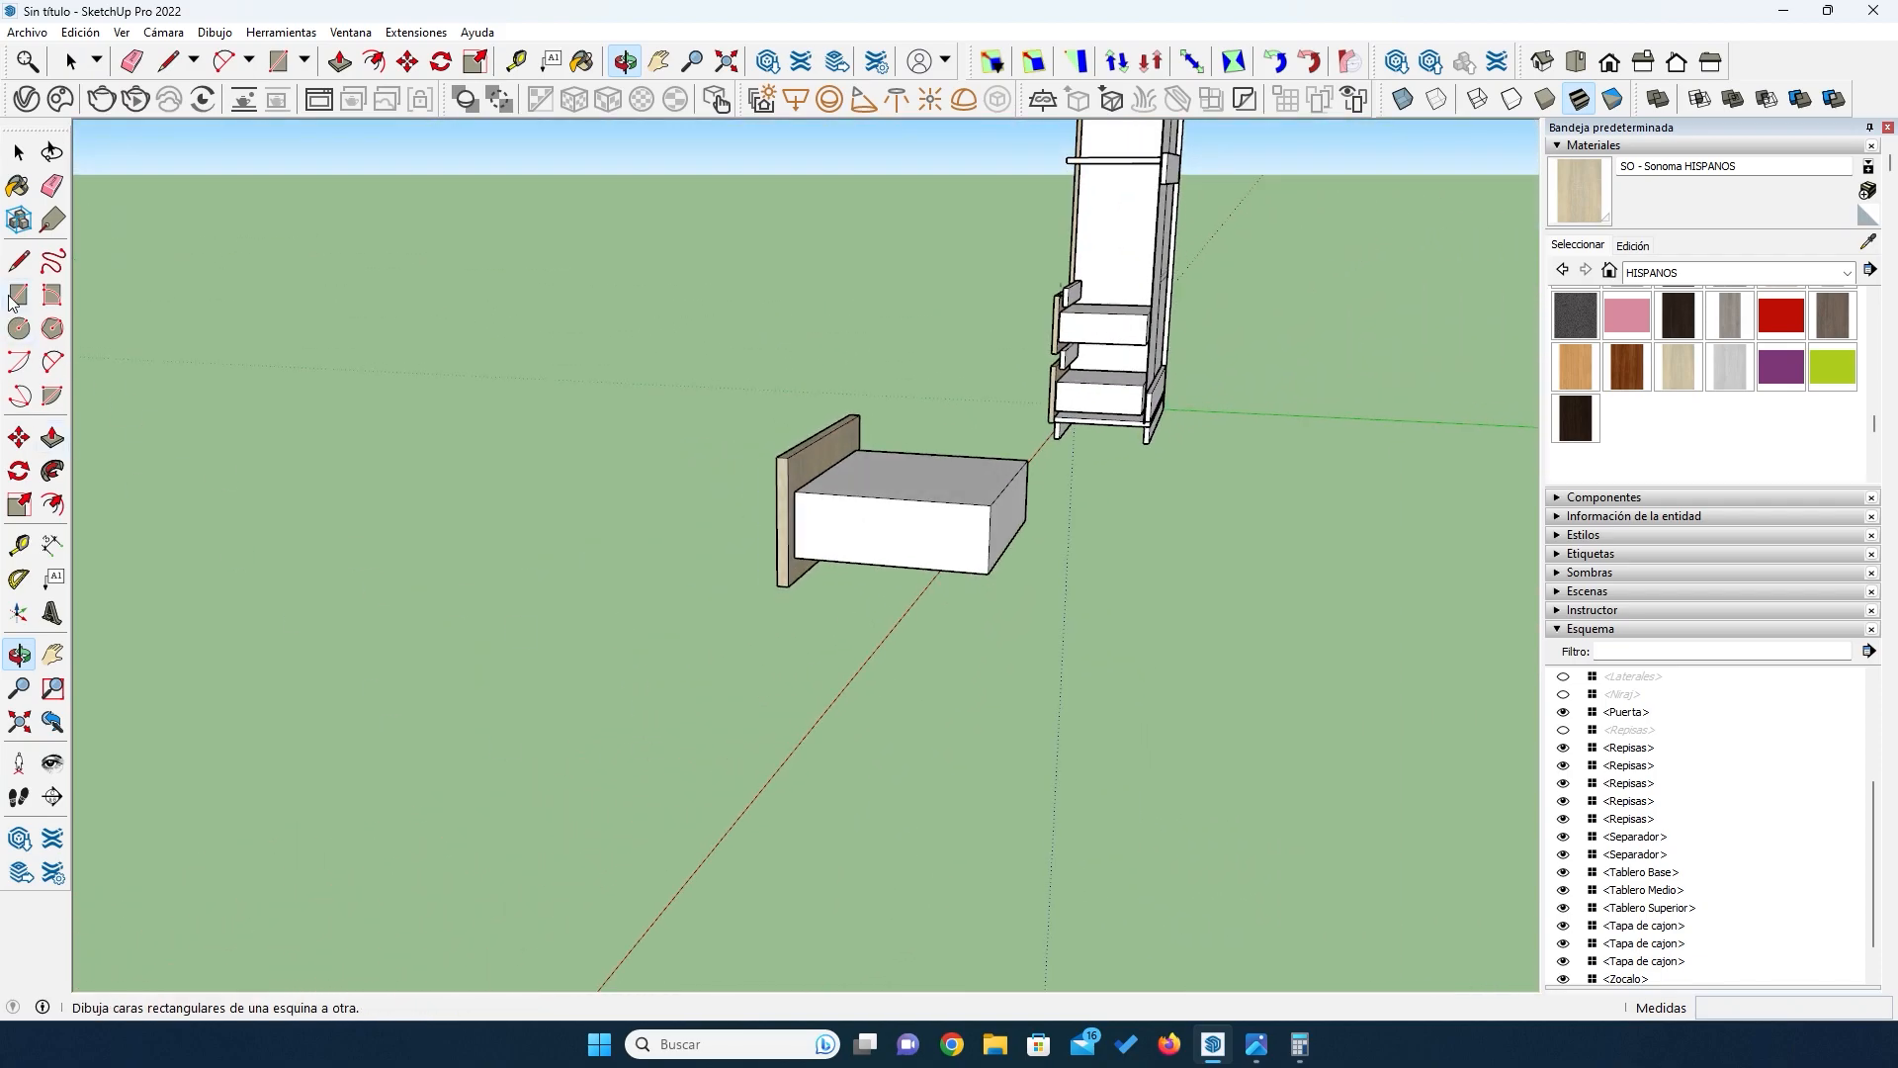
scroll(872, 563, up, 4)
click(614, 296)
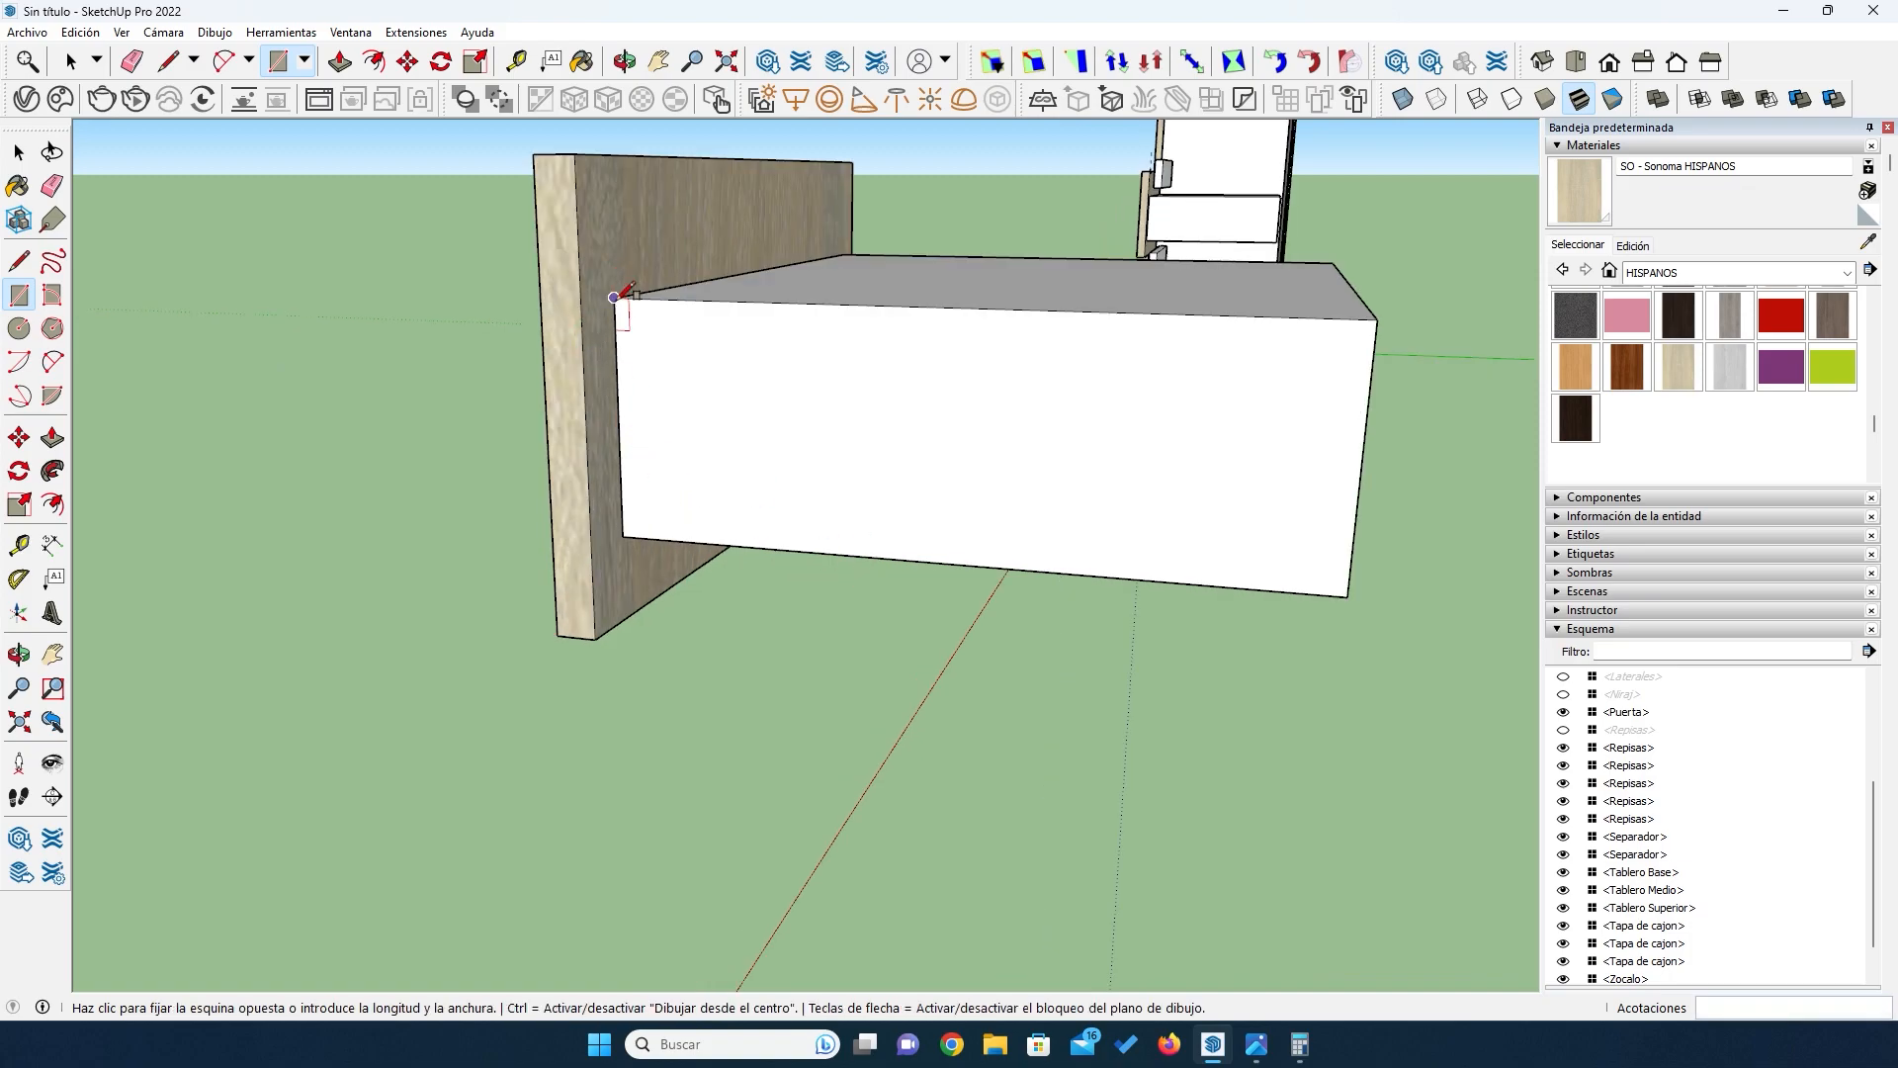
click(1346, 596)
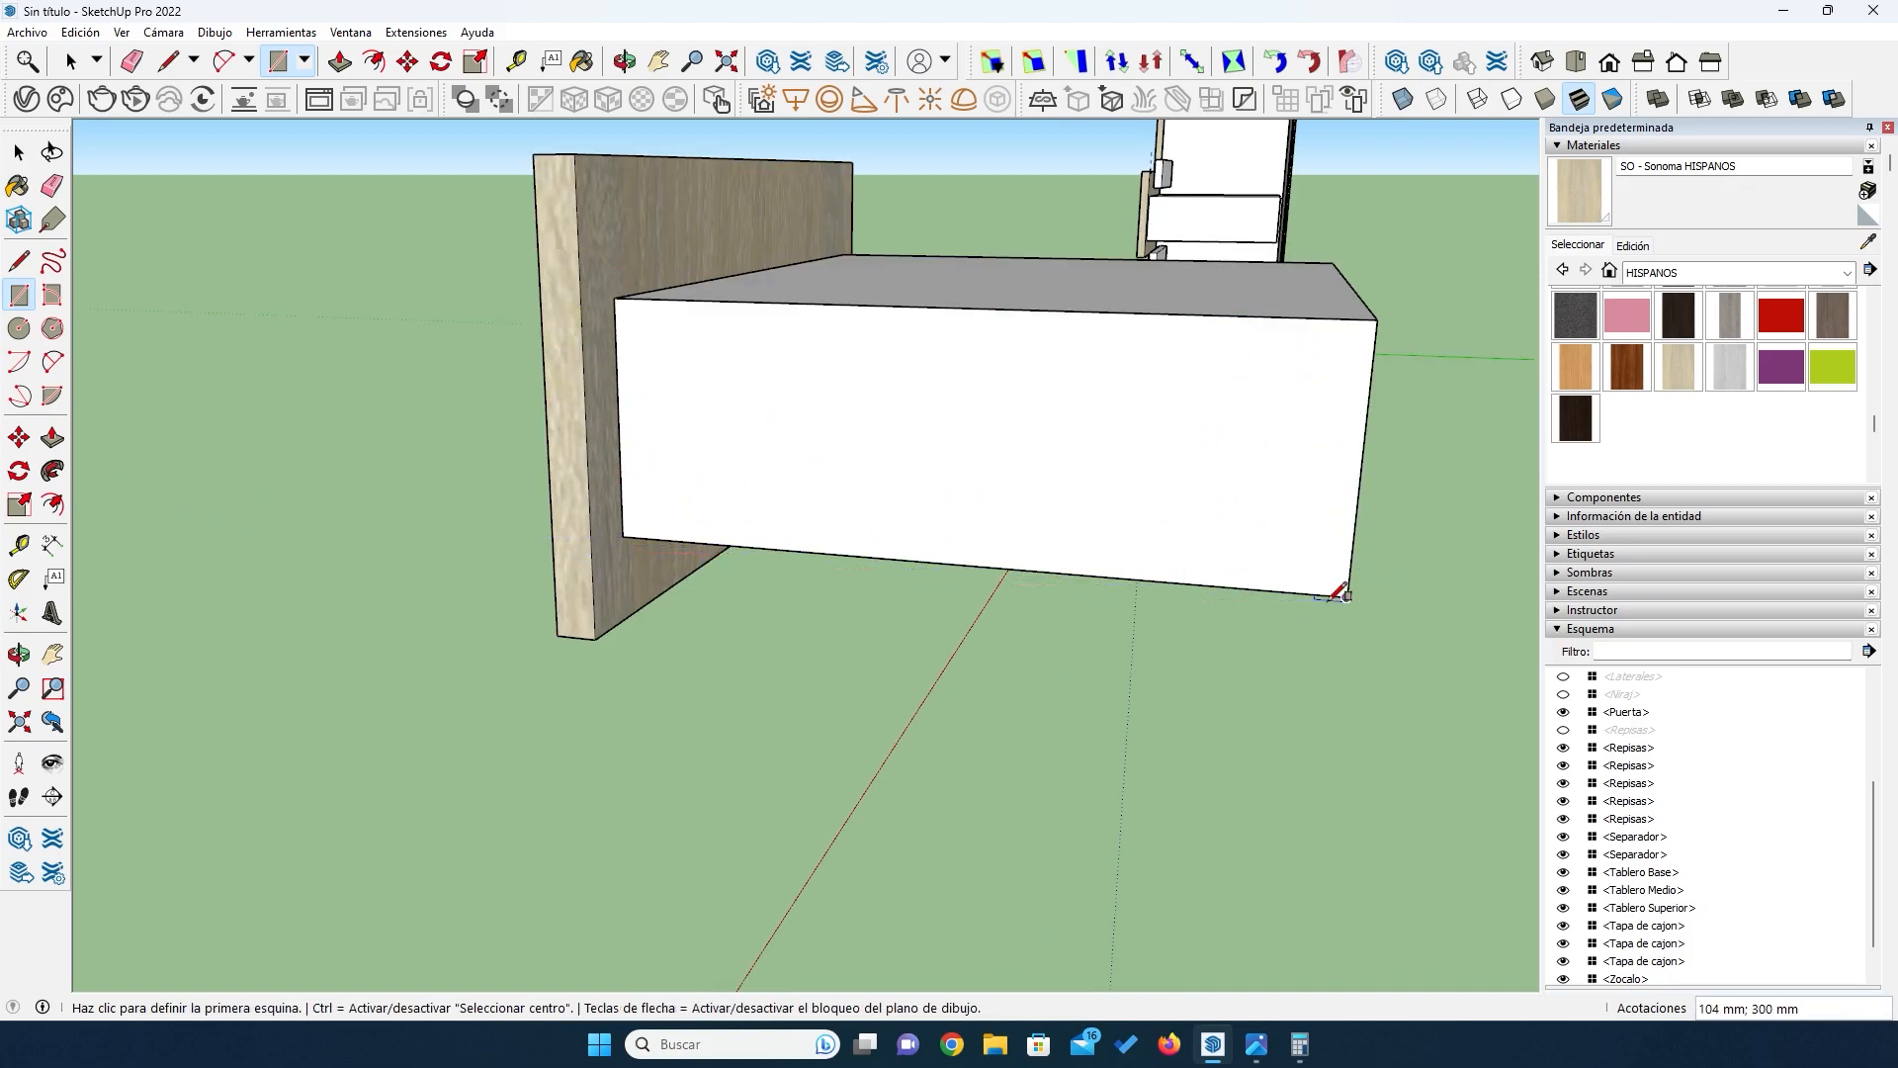
click(52, 437)
click(750, 368)
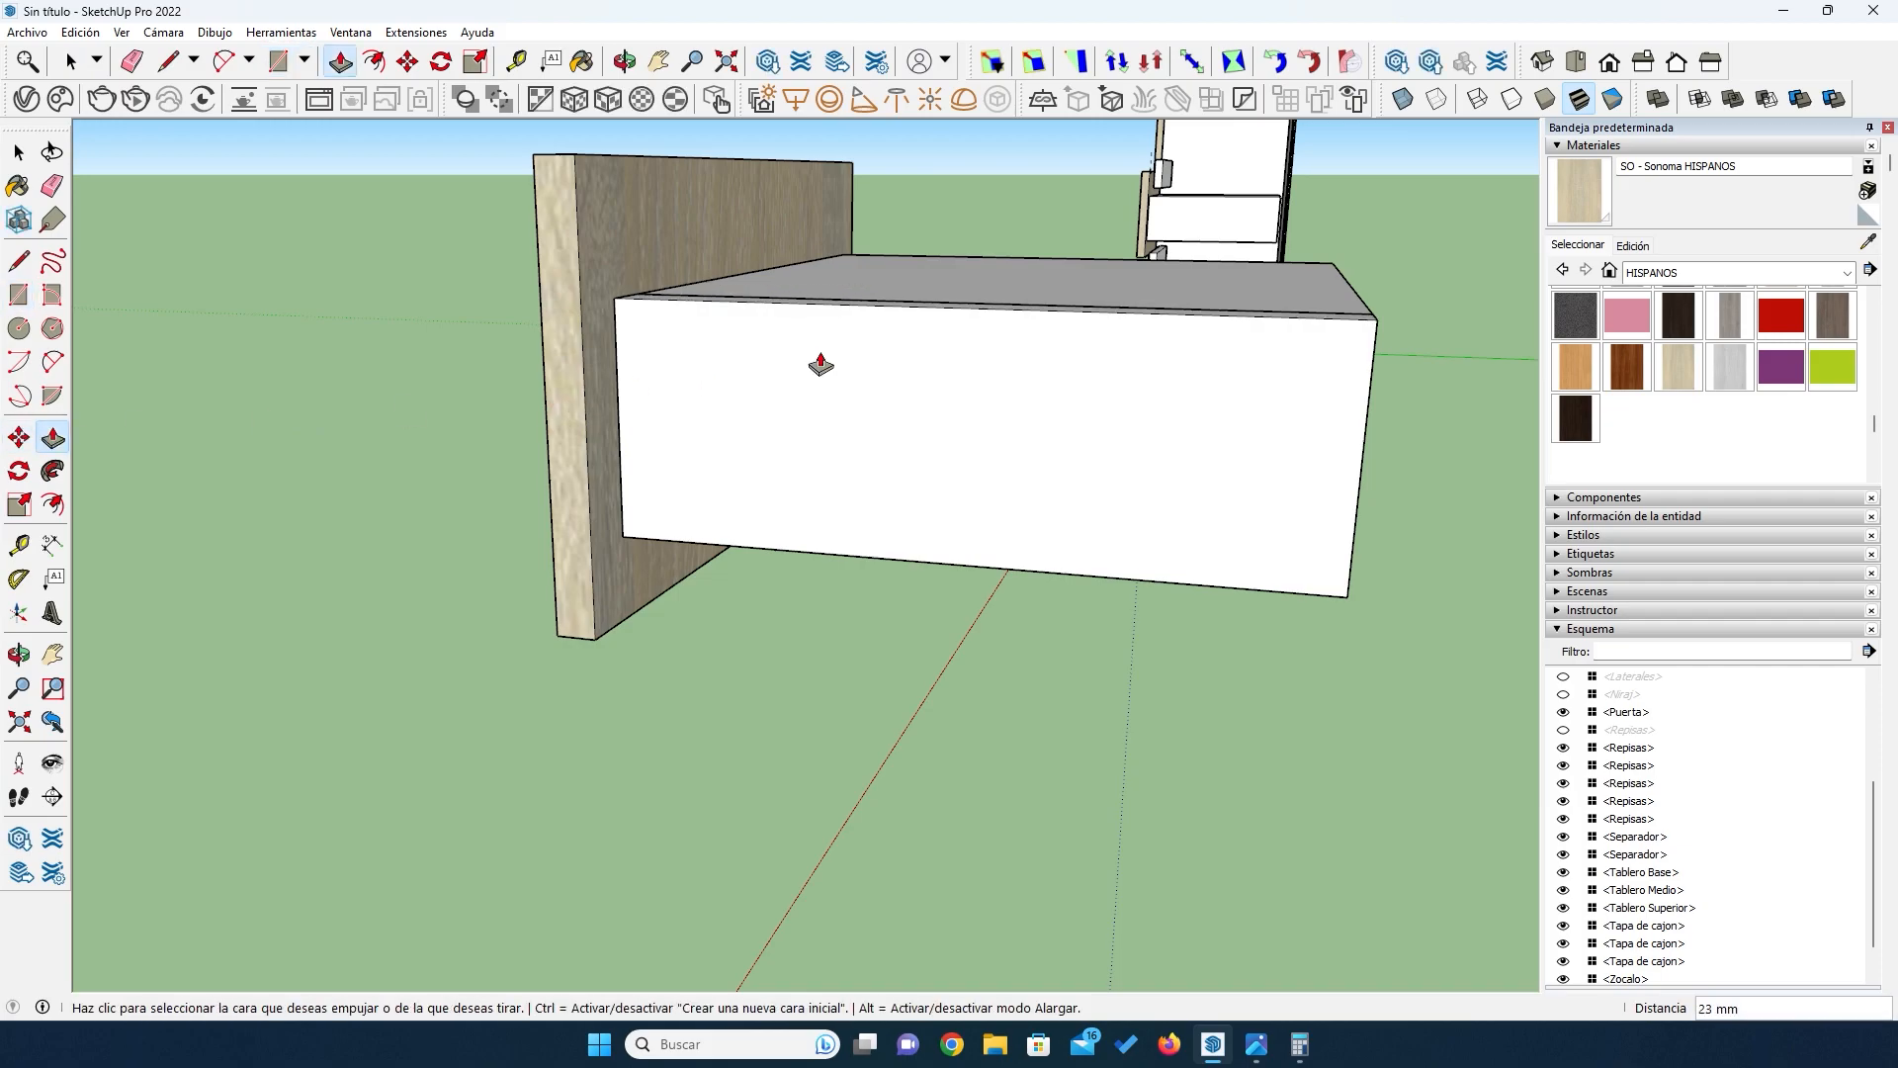
click(833, 385)
Step: Turn the extruded side panel into a component named "Lateral del cajon"
key(space)
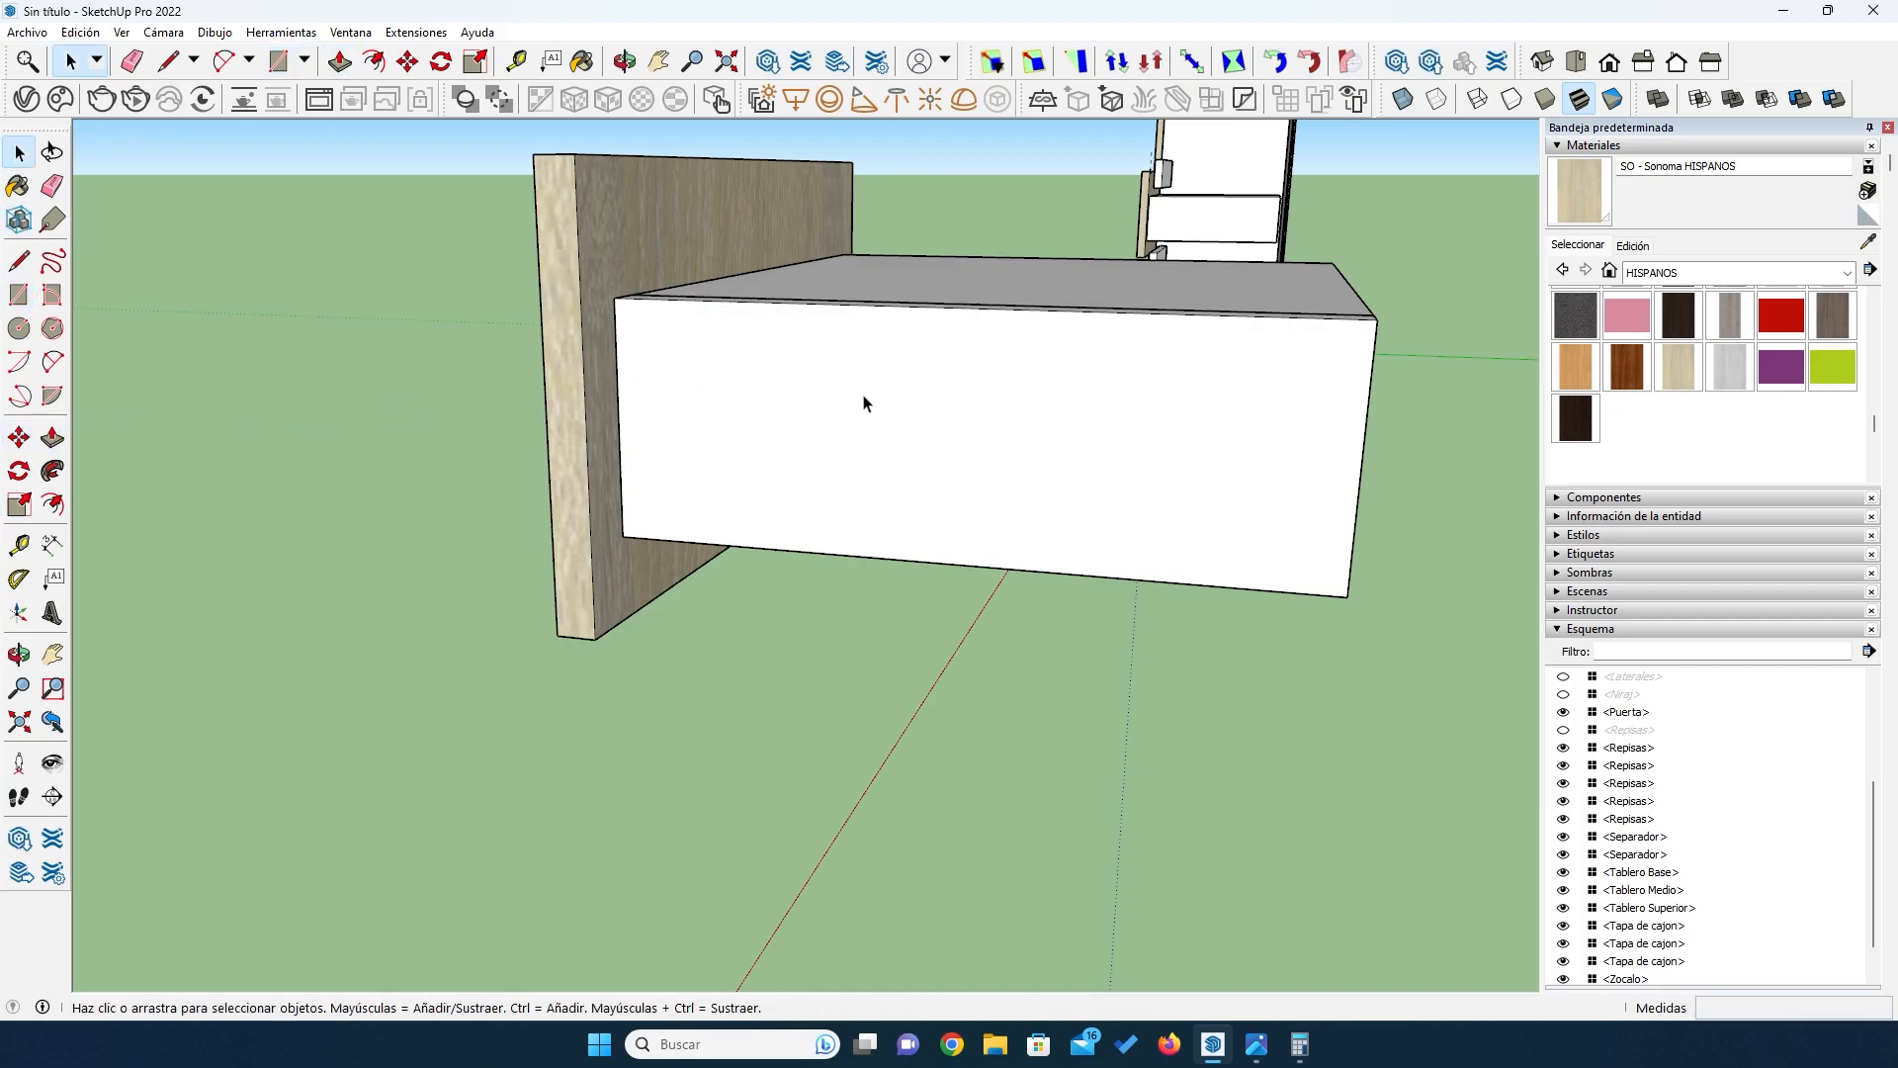
right_click(865, 397)
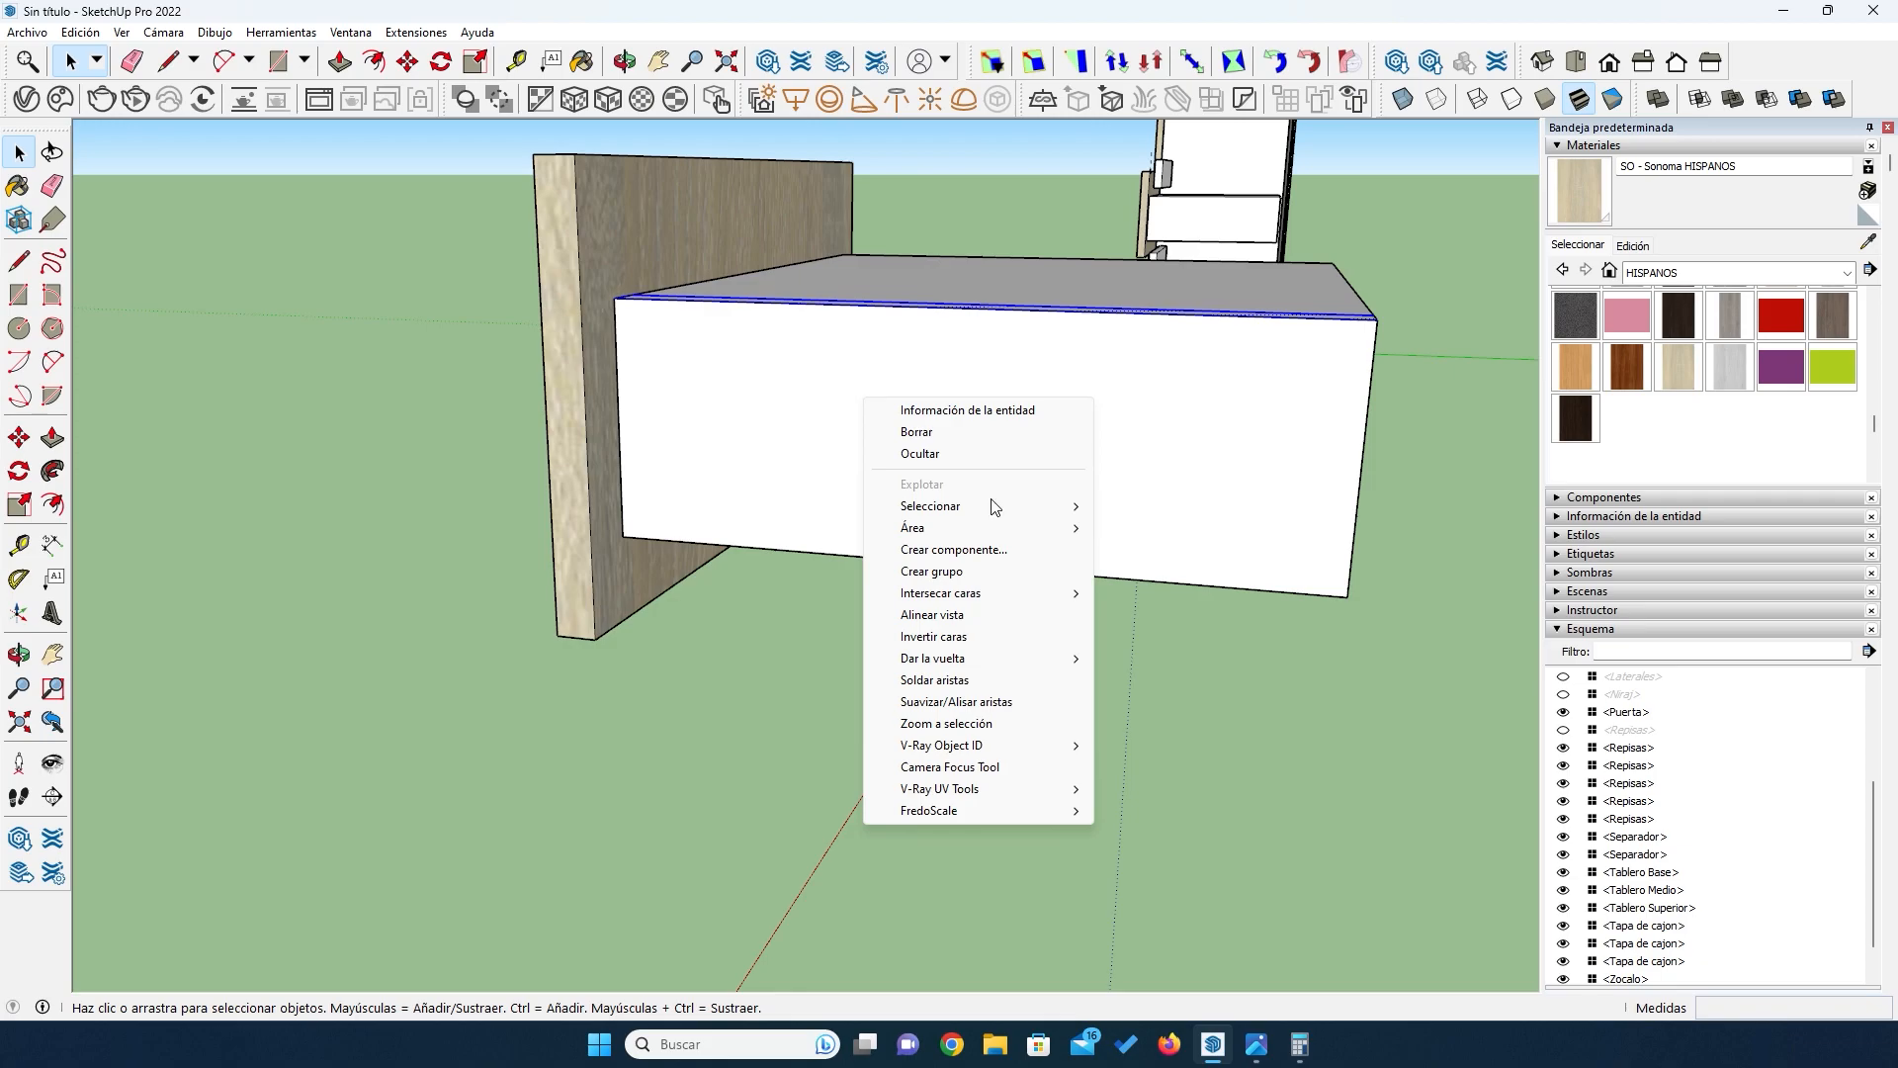
click(954, 550)
text(Lateral del cajon)
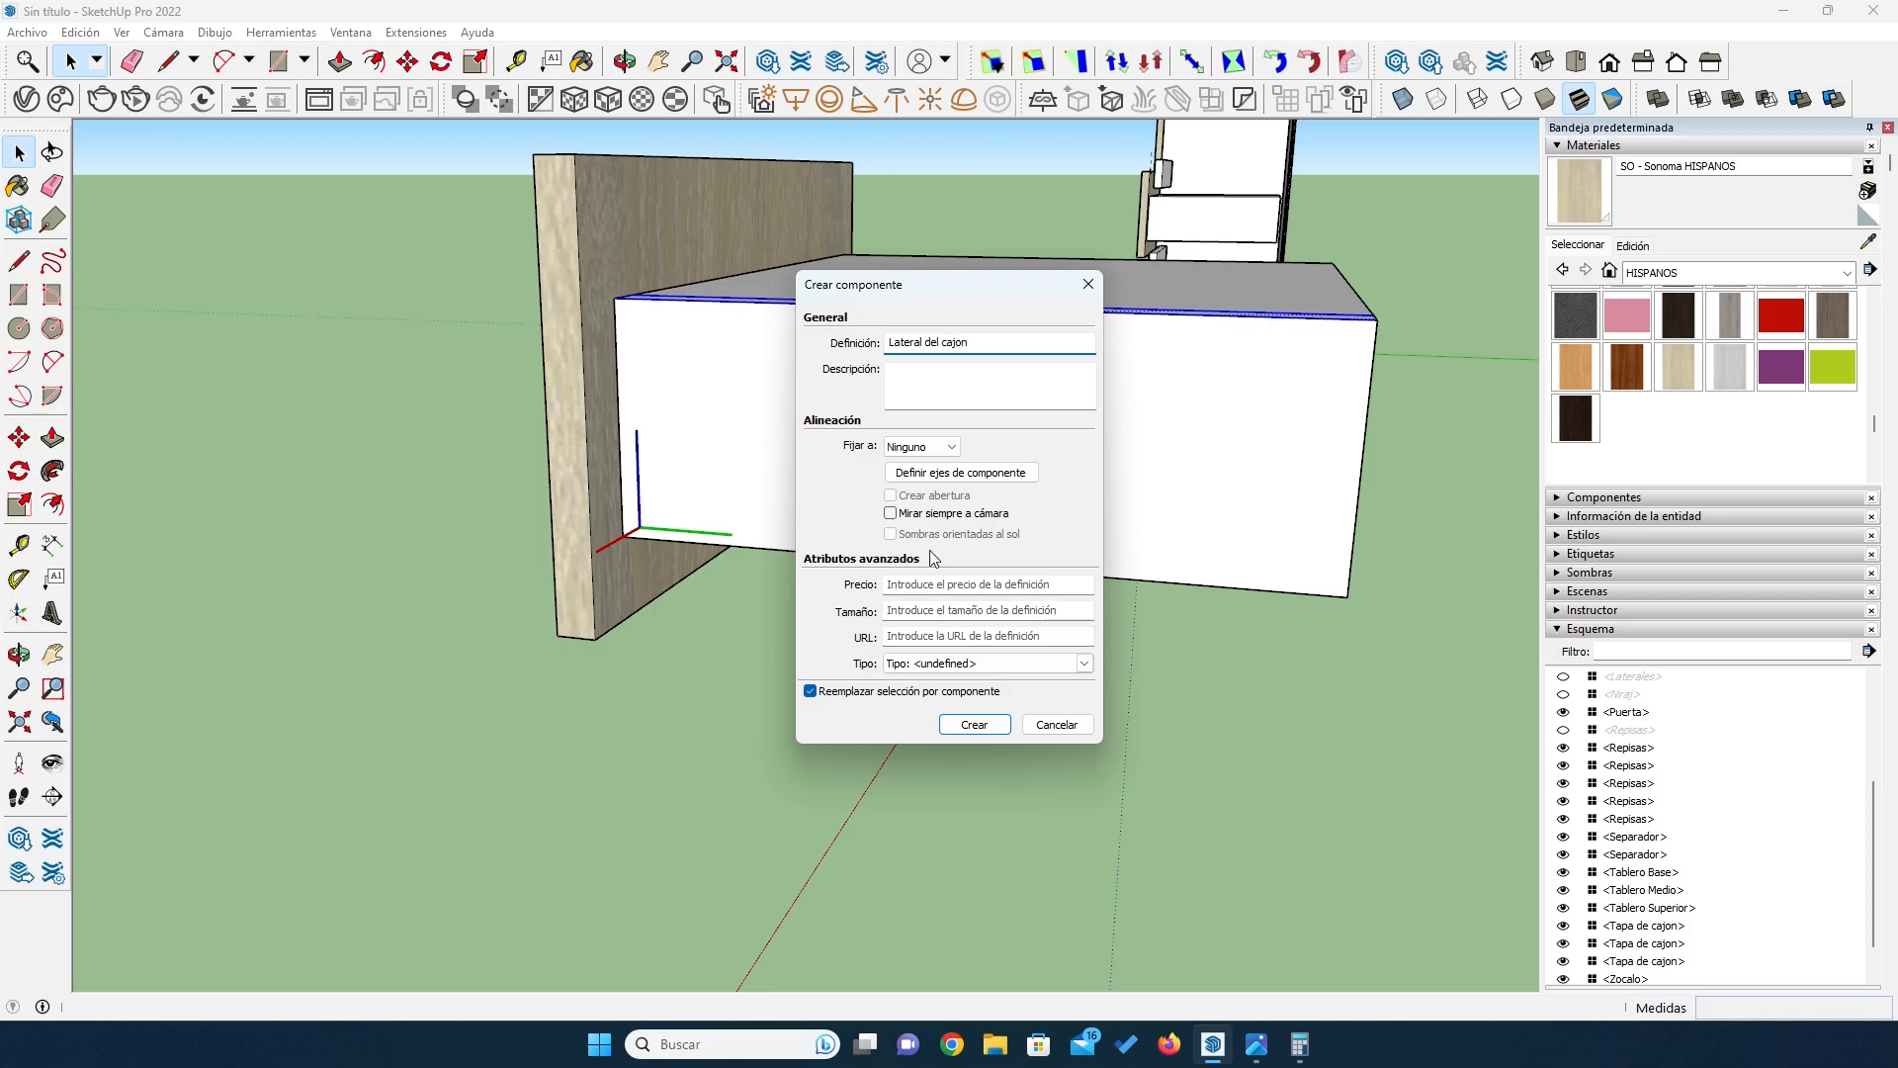
click(976, 727)
Step: Copy the Lateral del cajon panel 329 mm across to the opposite side of the drawer box
key(o)
drag(1014, 494, 613, 696)
key(m)
click(733, 377)
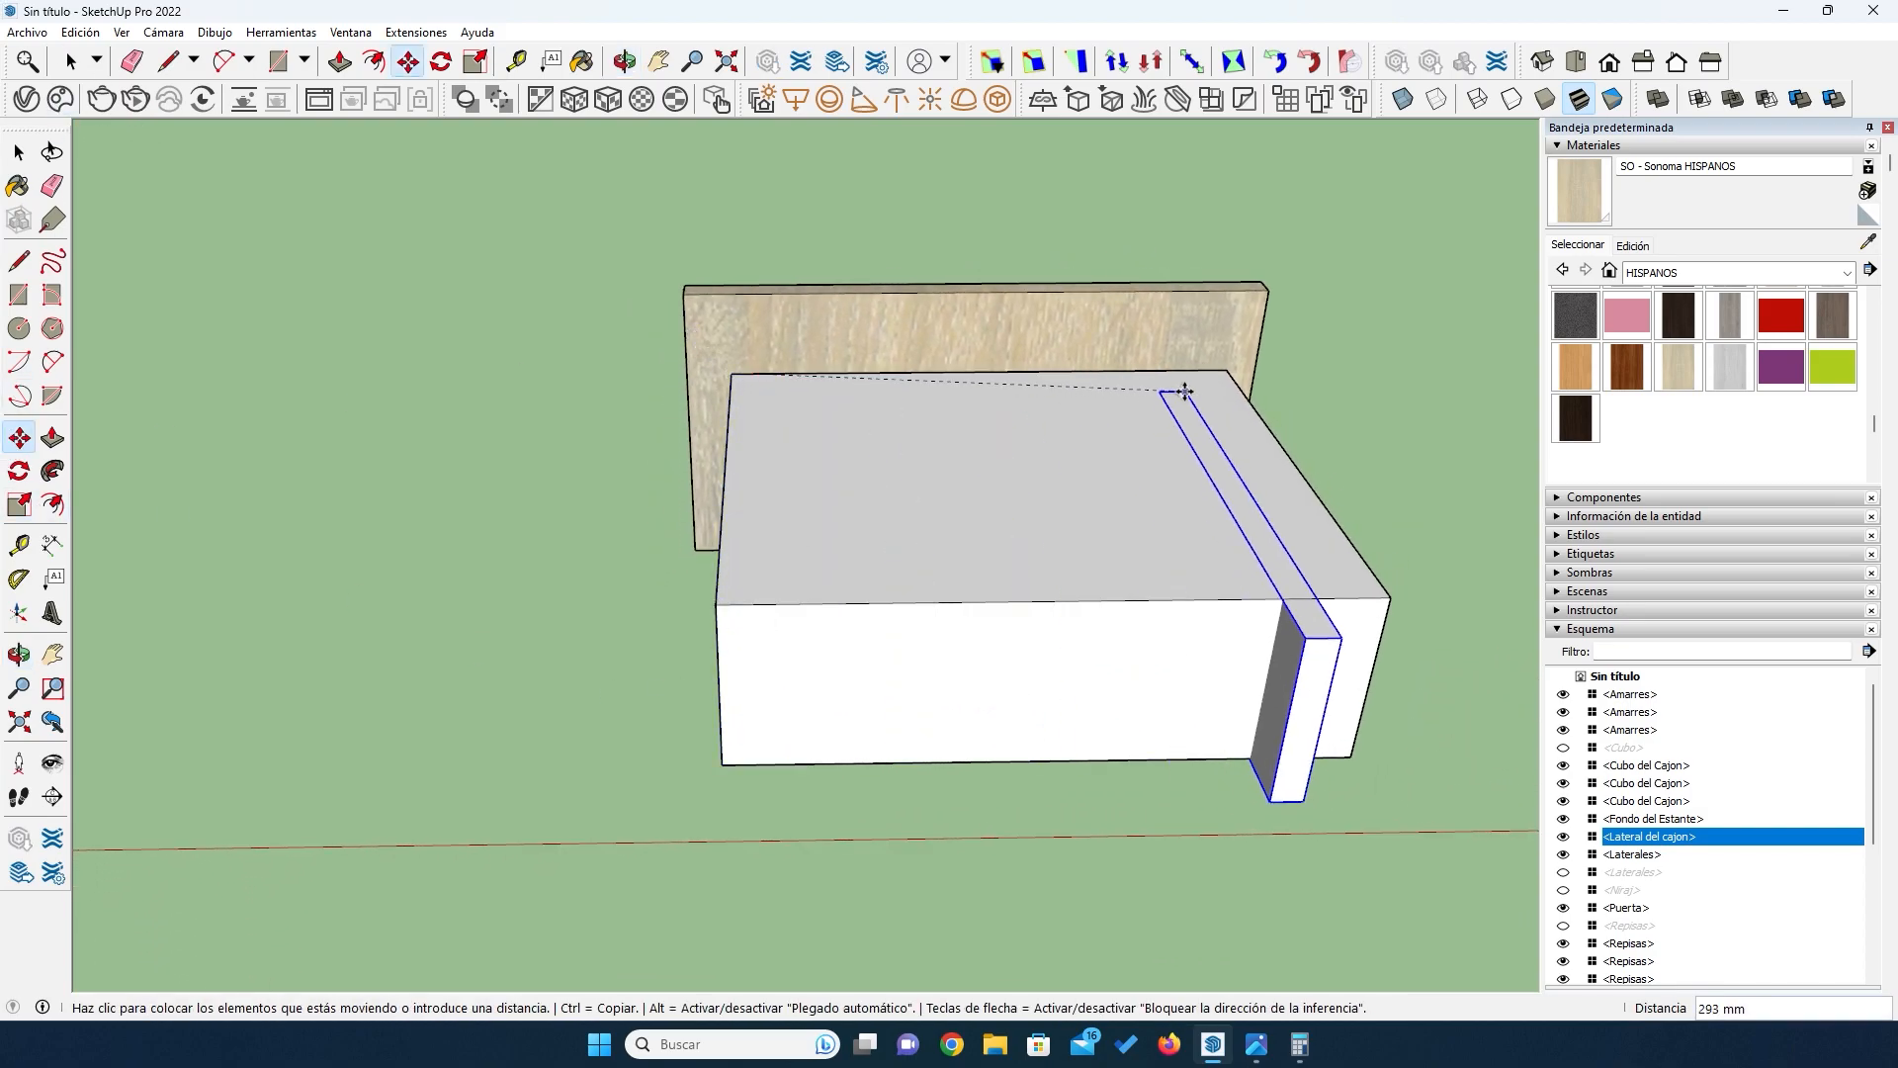
click(1225, 374)
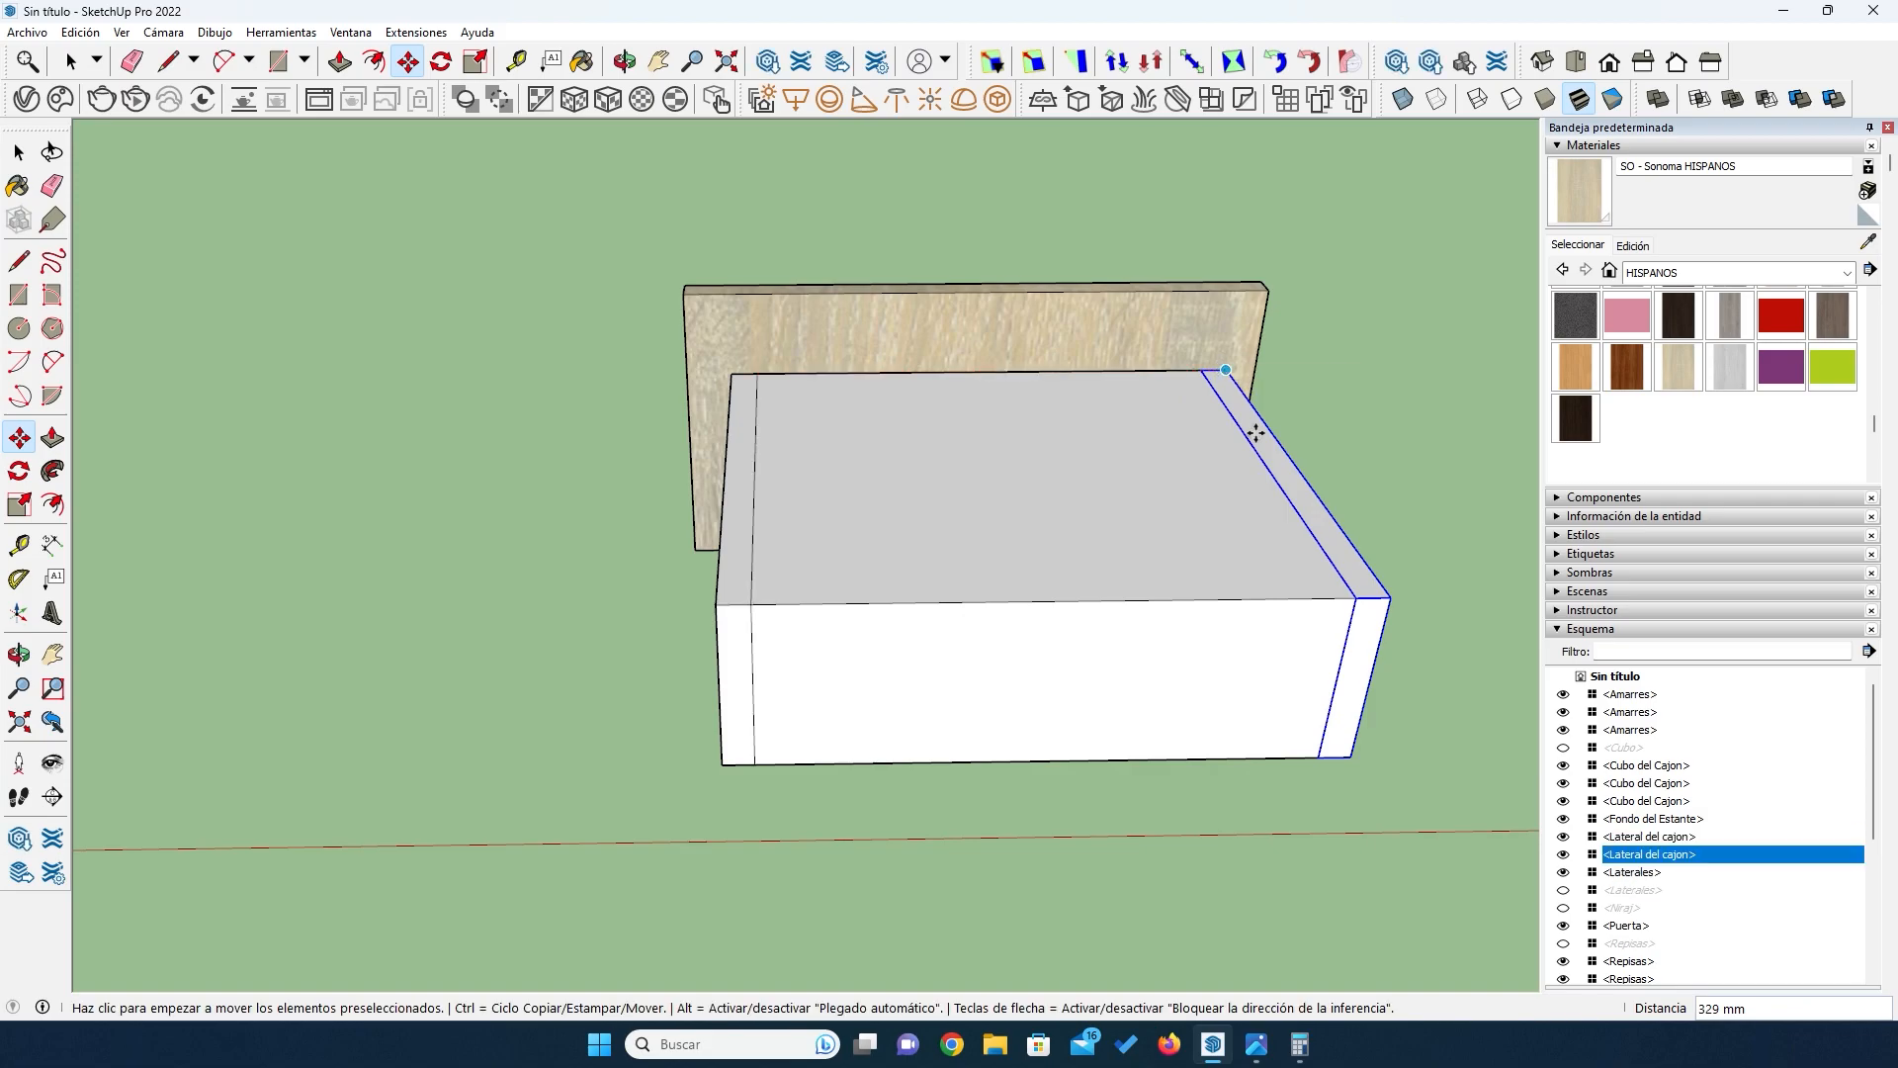
Step: Check the thickness of the copied side panel with a linear dimension, without placing the dimension
key(shift+z)
click(52, 547)
click(1343, 594)
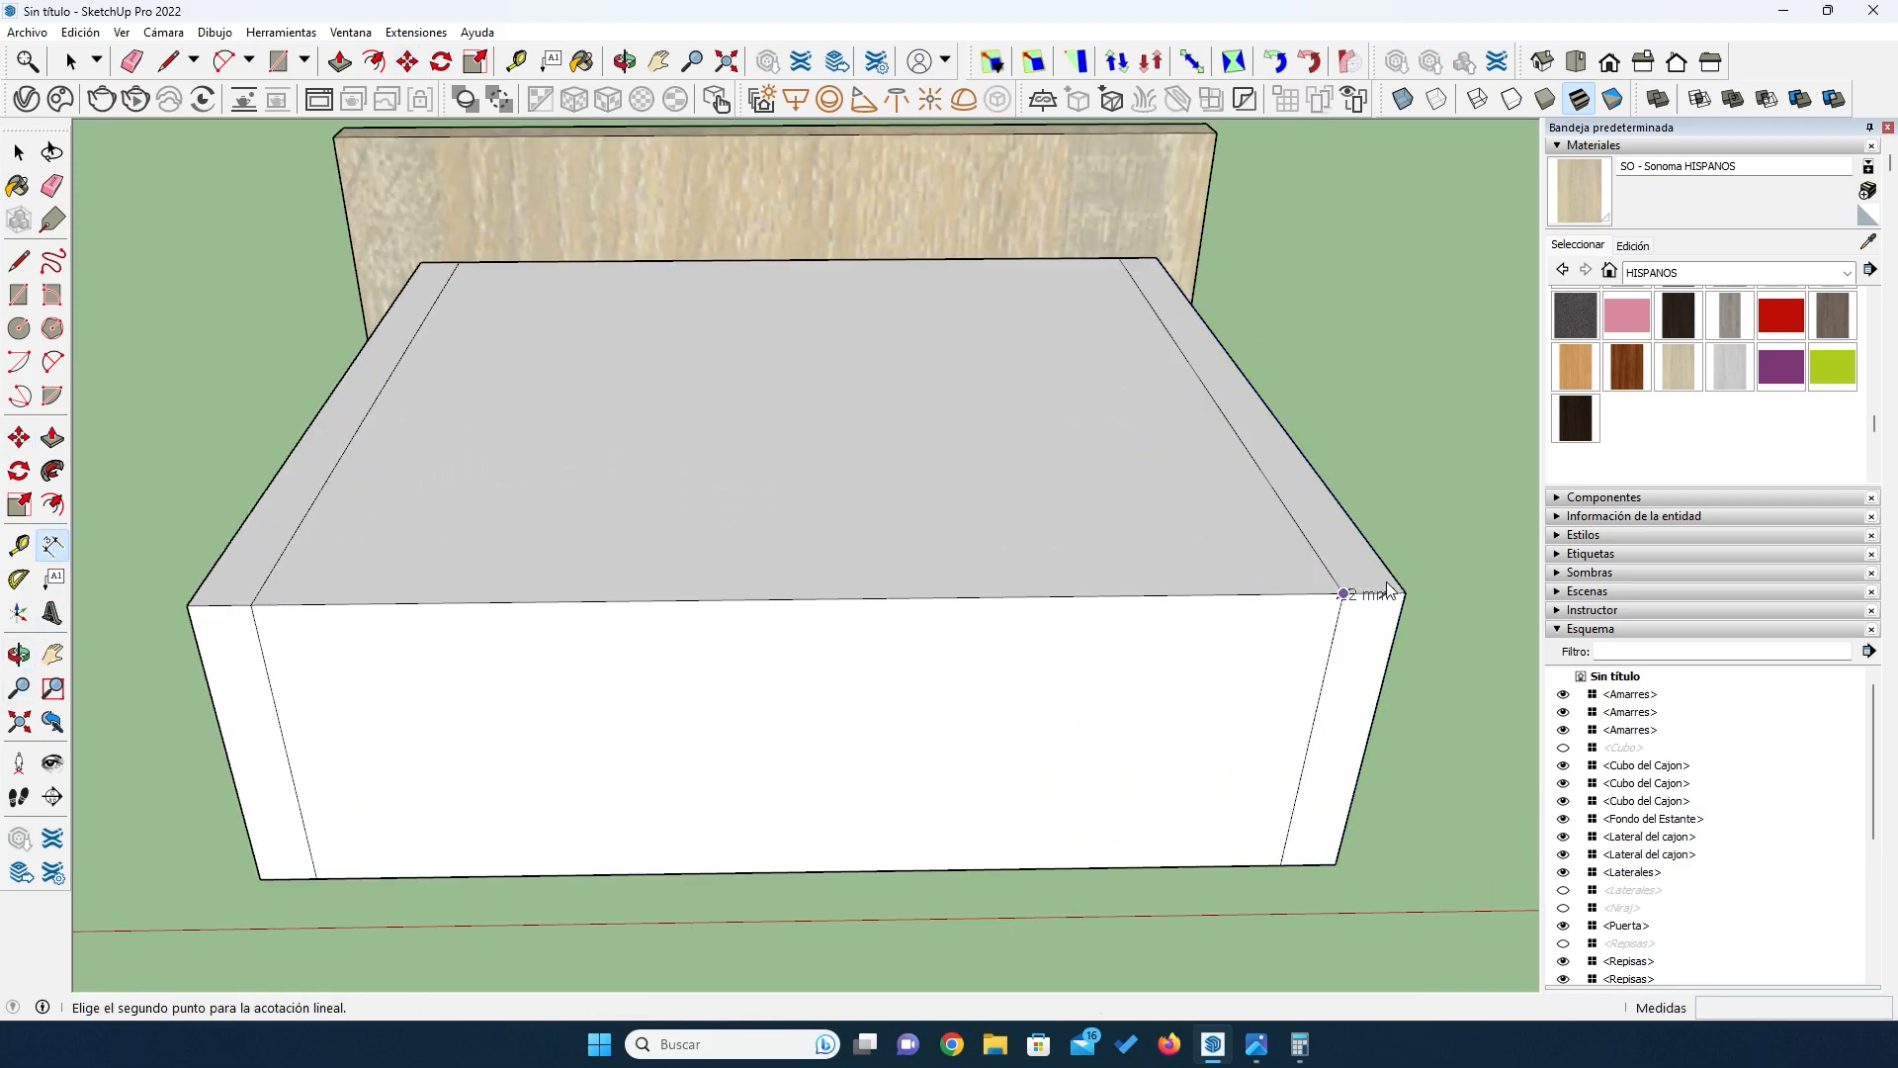
click(1403, 592)
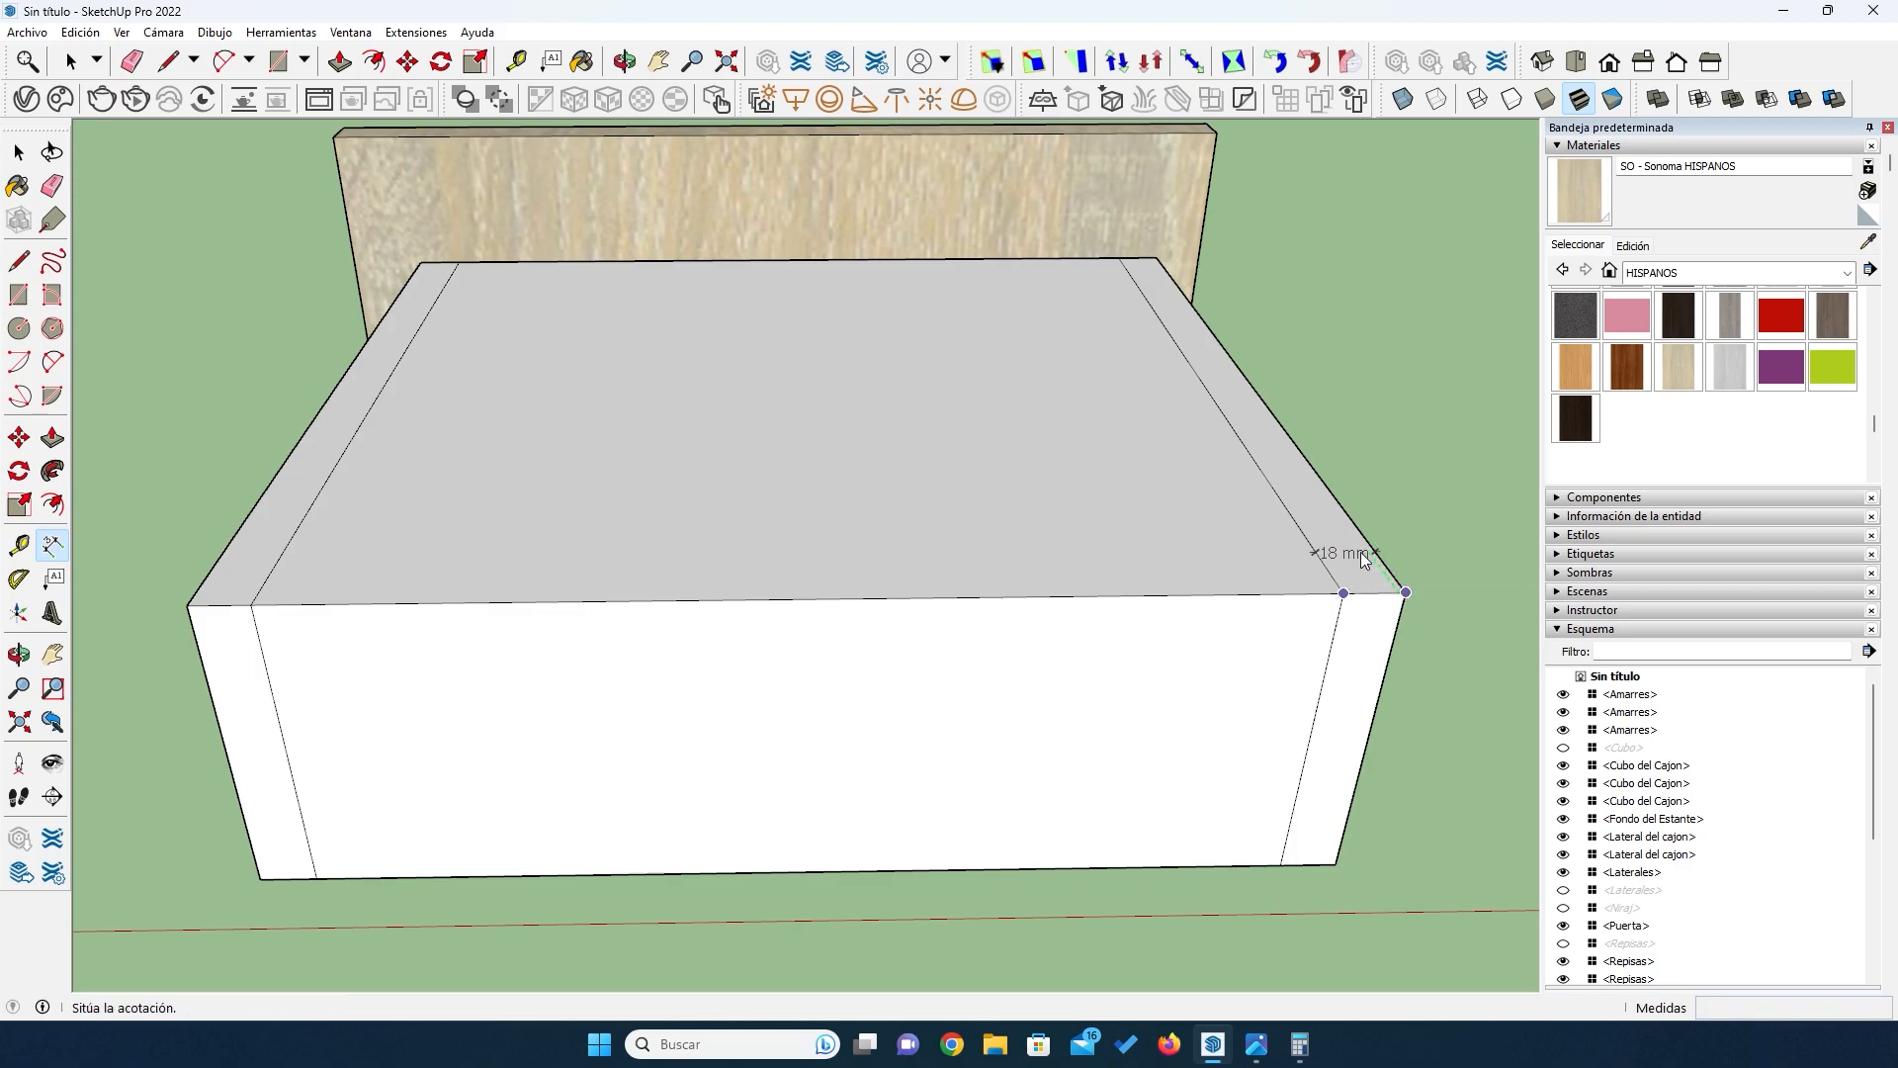
key(Escape)
Step: Draw a rectangle between the two side panels on the drawer box's rear face and extrude it 18 mm
scroll(1210, 636, down, 4)
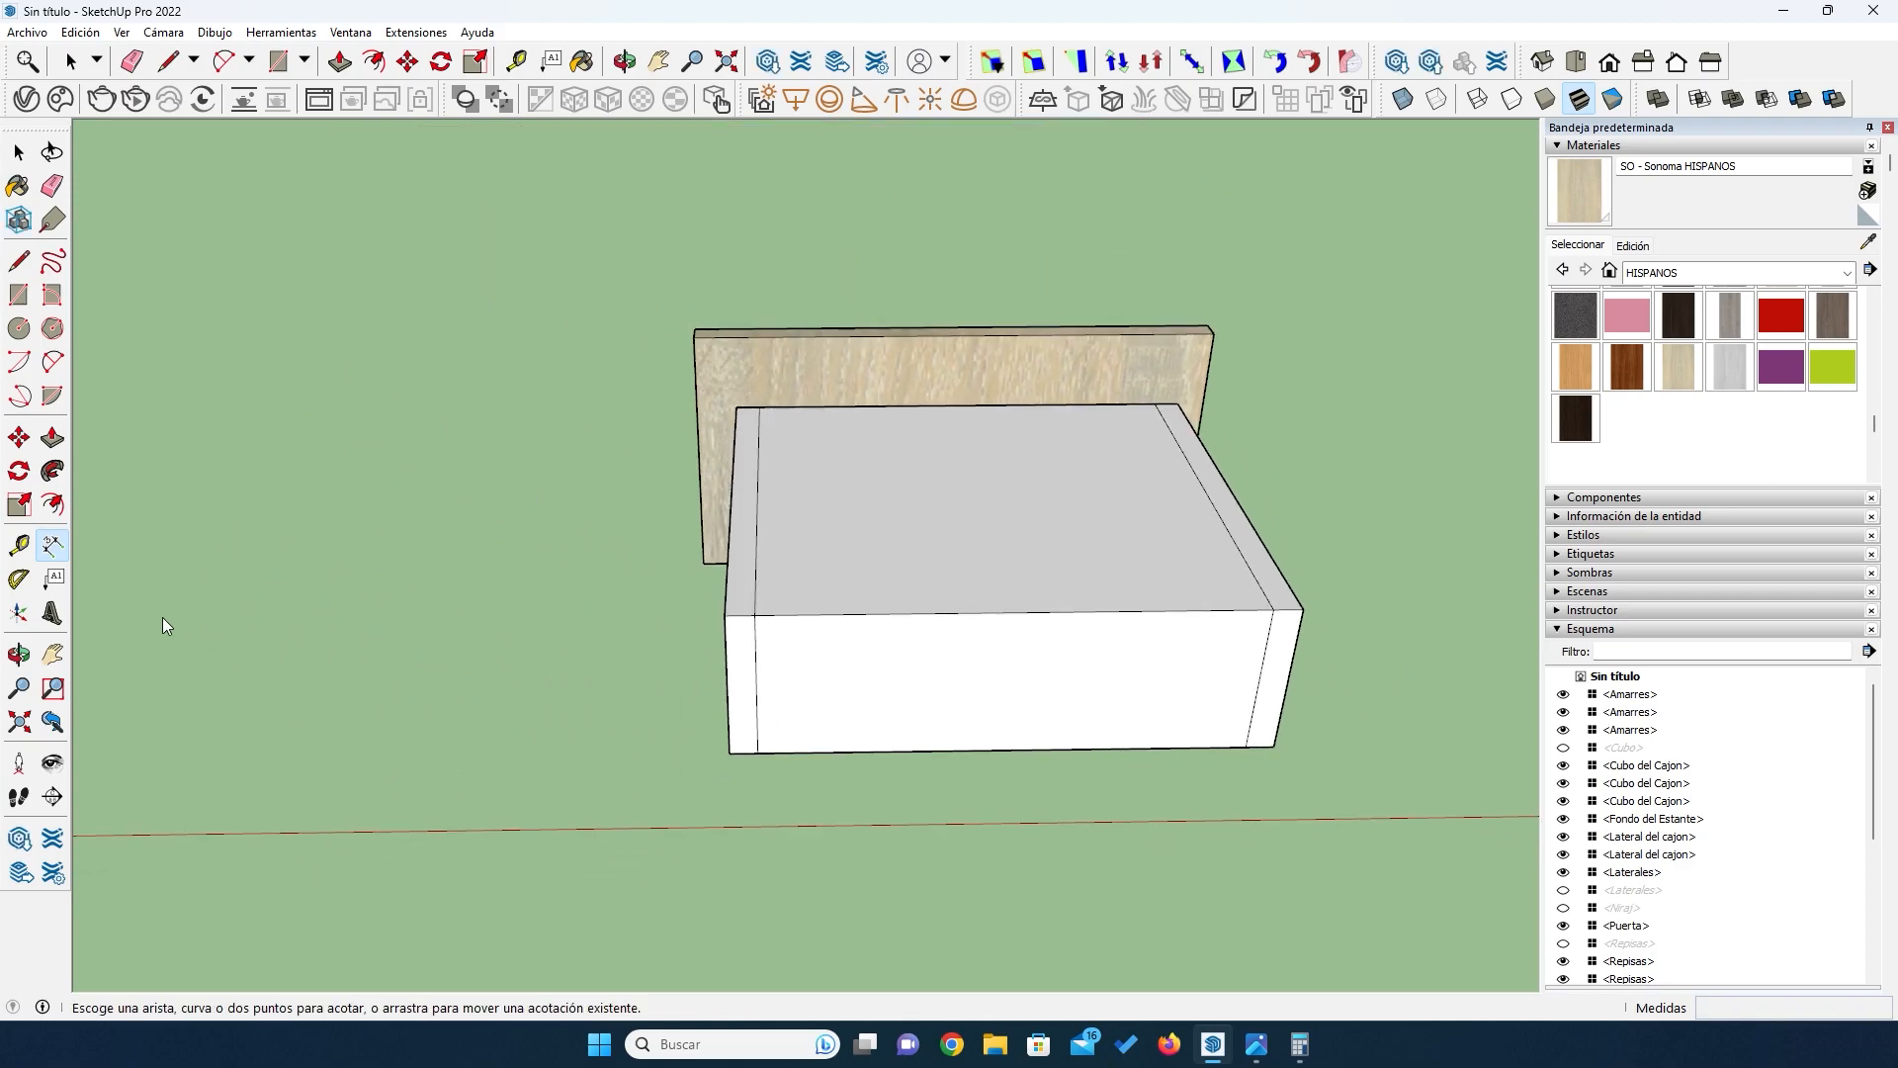
key(o)
drag(923, 781, 924, 591)
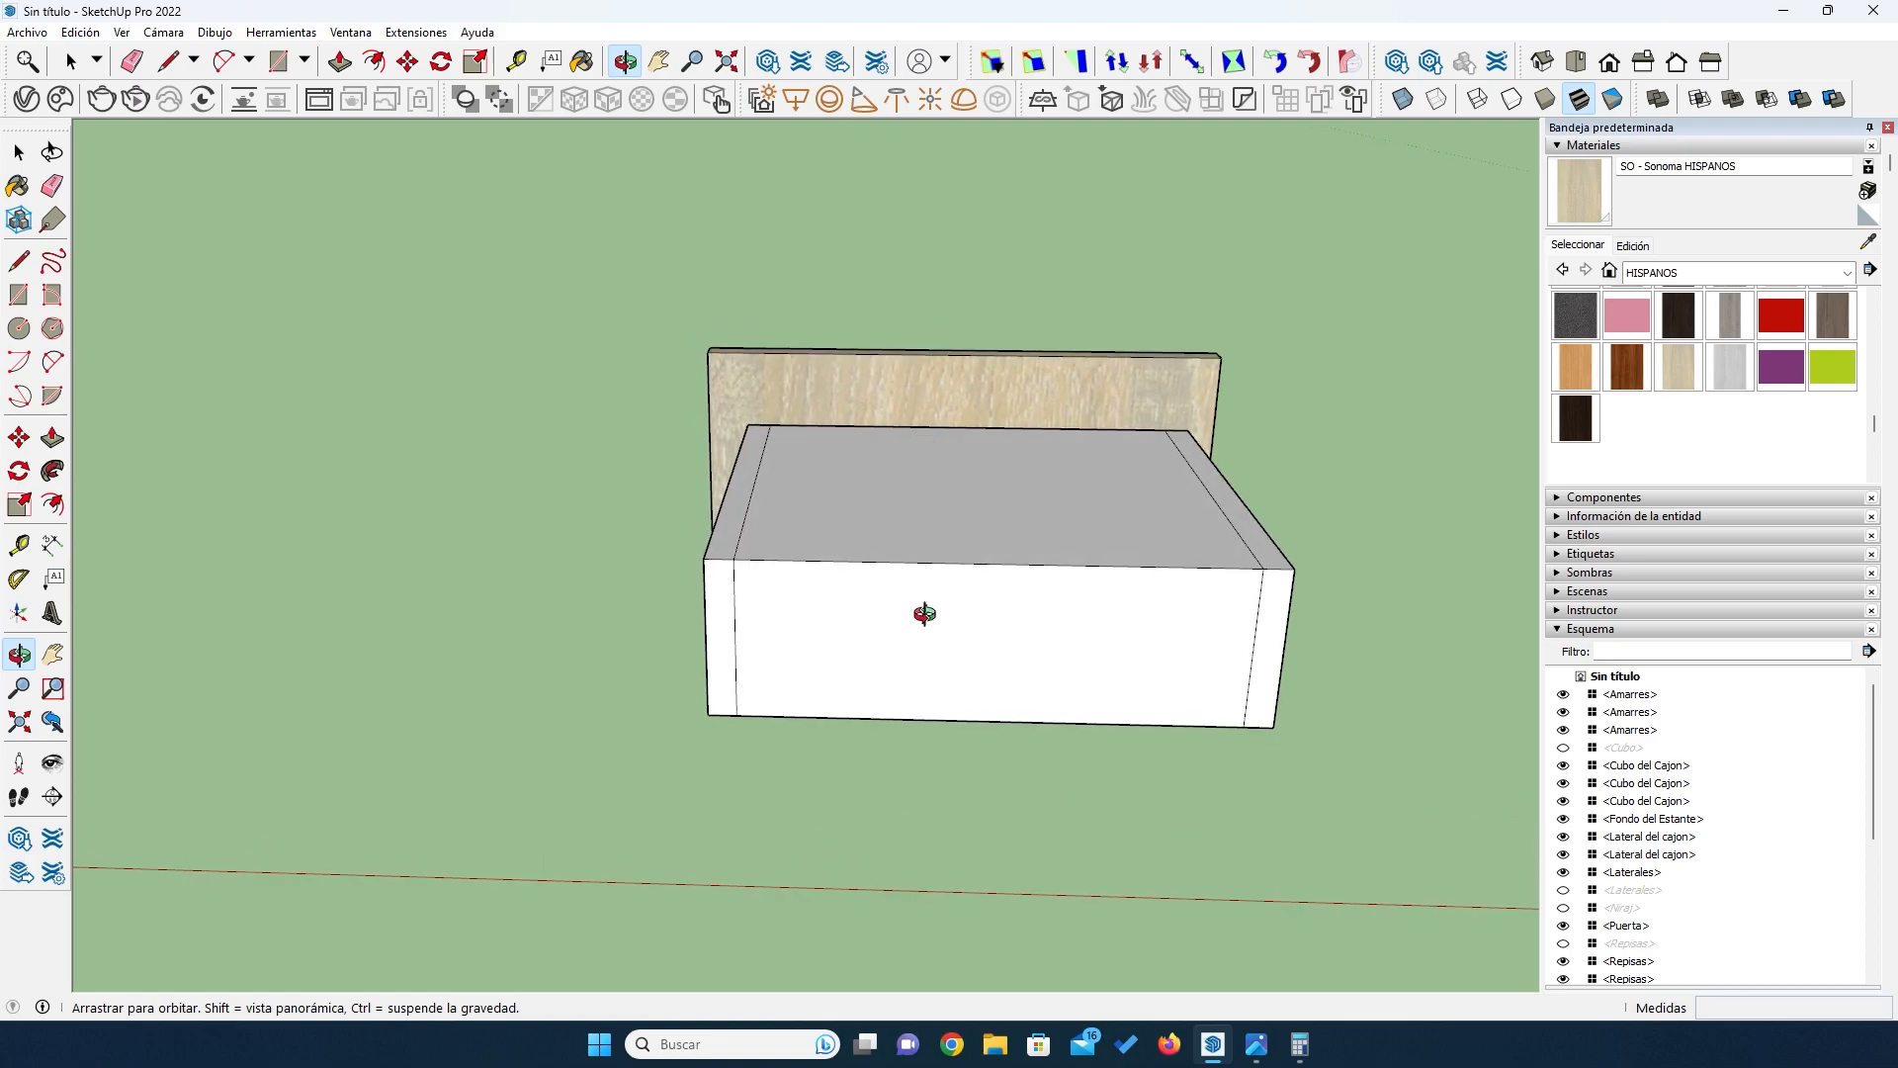
click(19, 294)
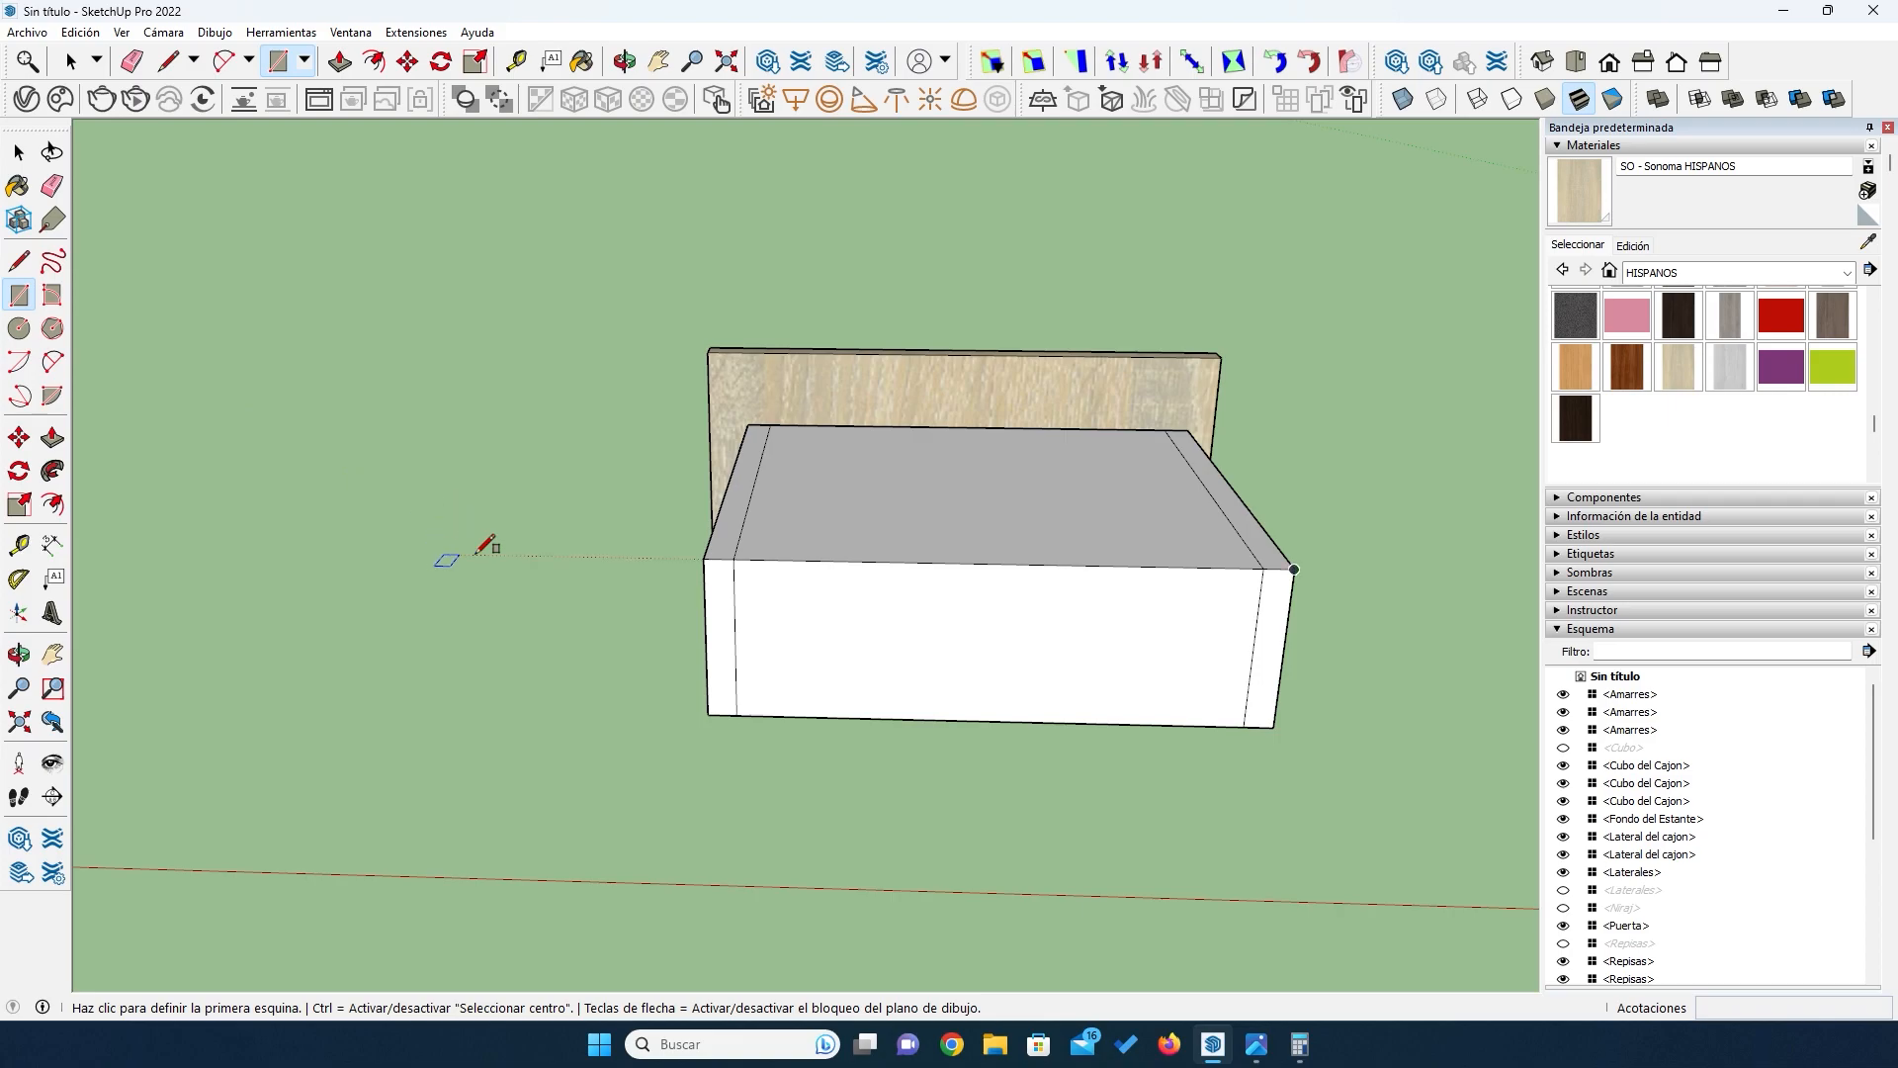
click(734, 560)
click(1244, 727)
click(52, 438)
click(870, 640)
key(Return)
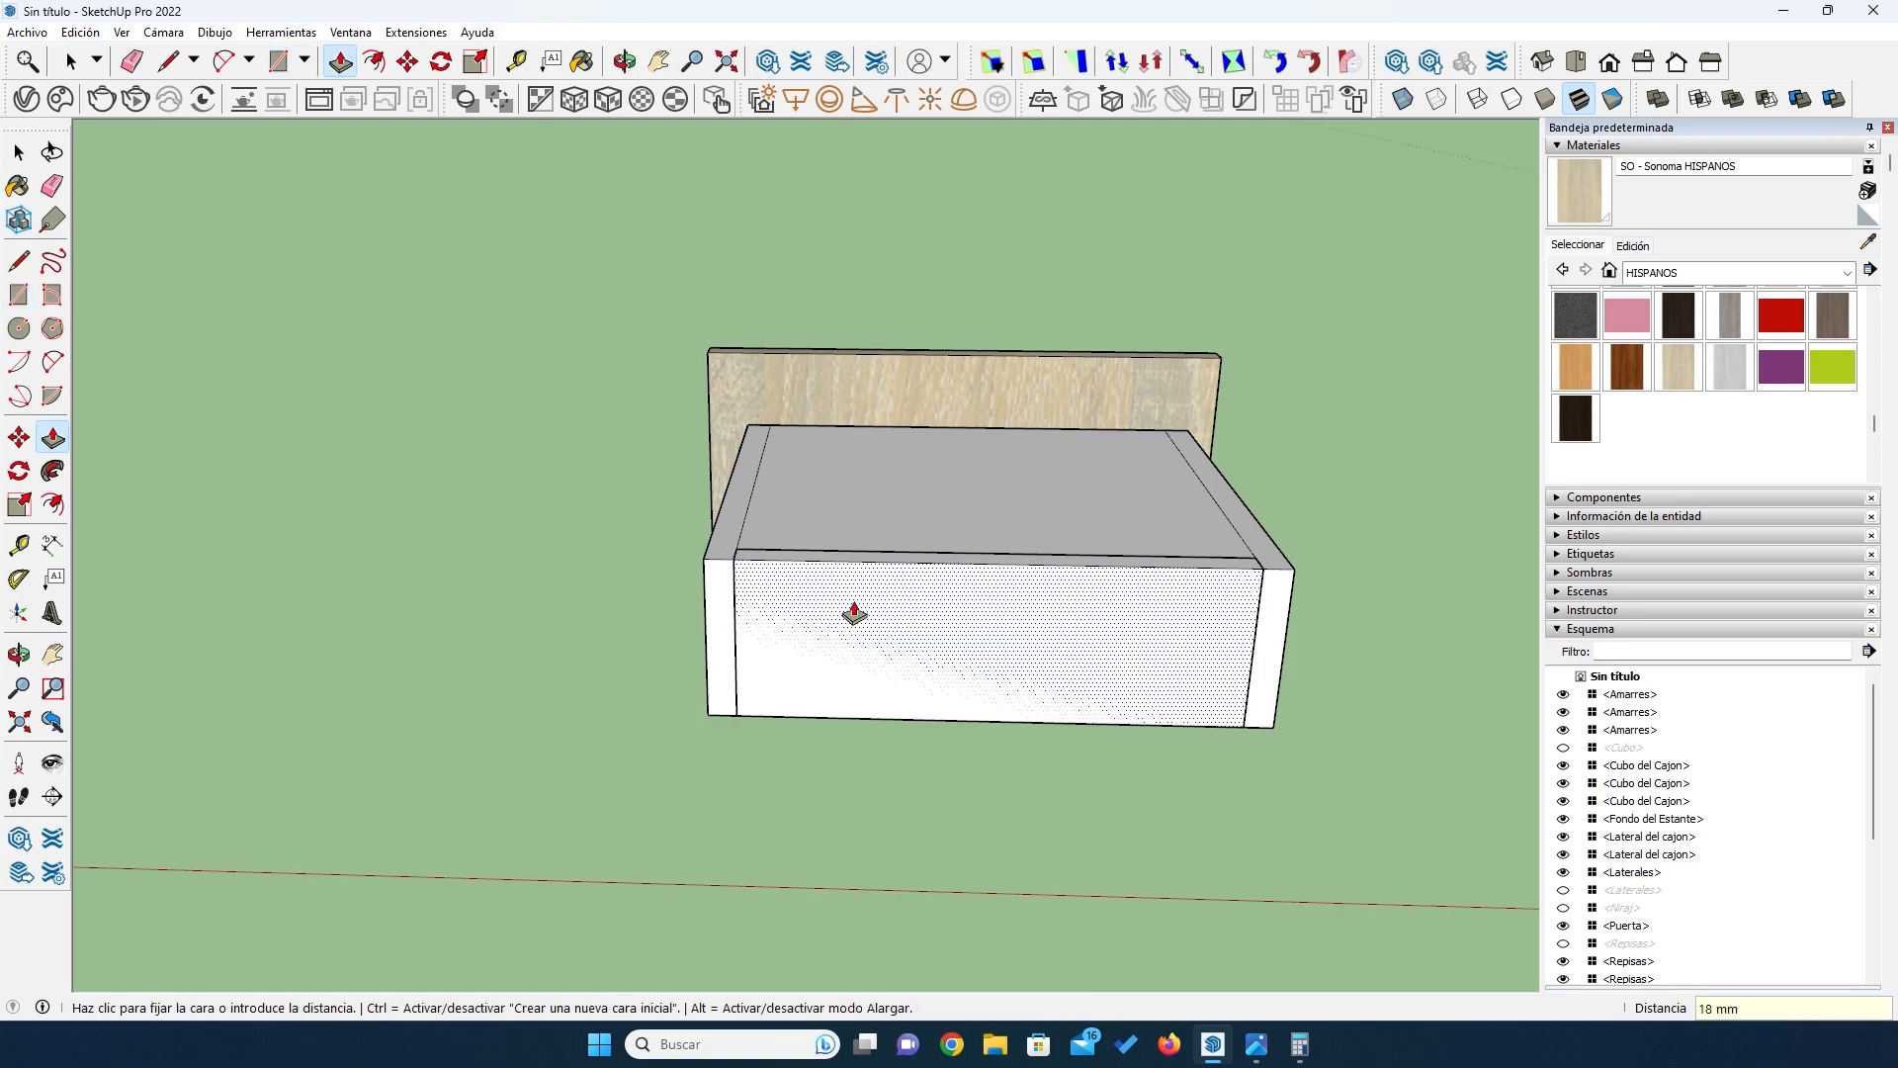
Step: Turn the rear panel into a component named "Anterio y posterior del cajon"
key(space)
click(854, 608)
right_click(853, 608)
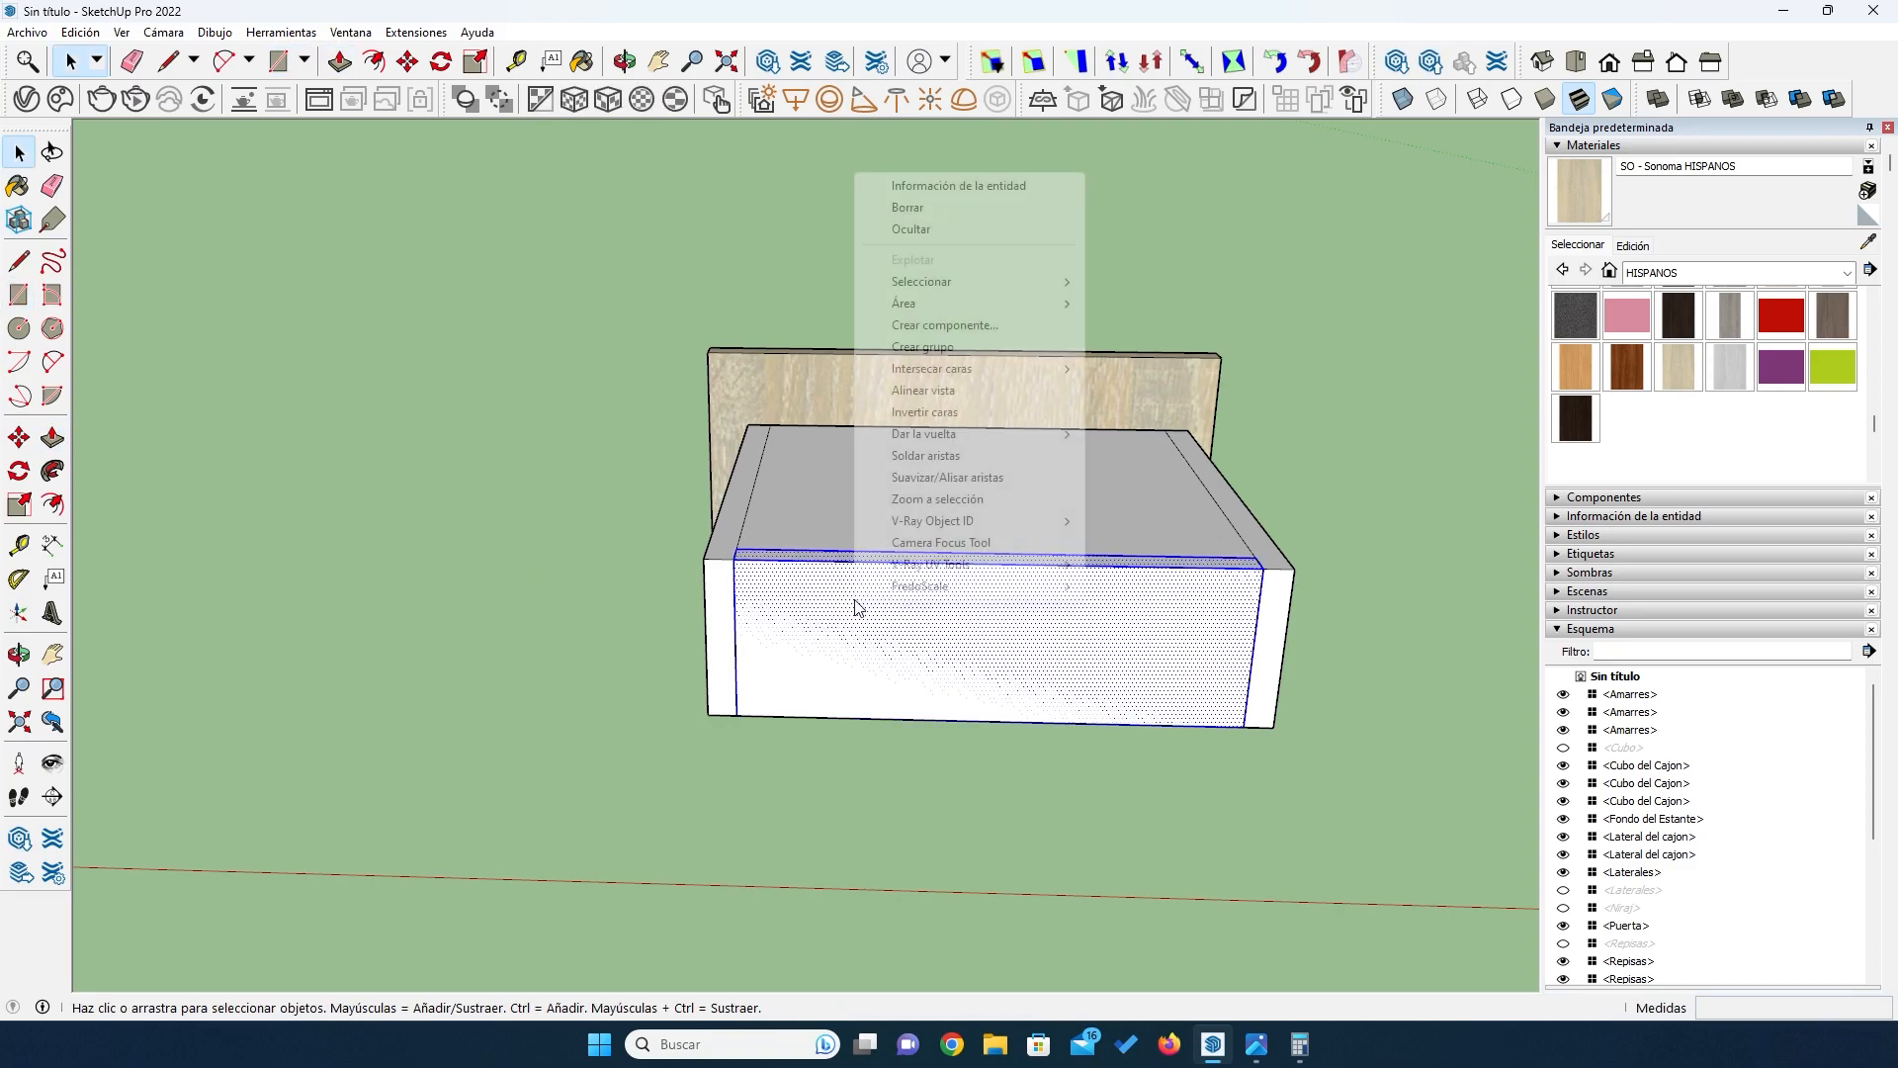
click(961, 324)
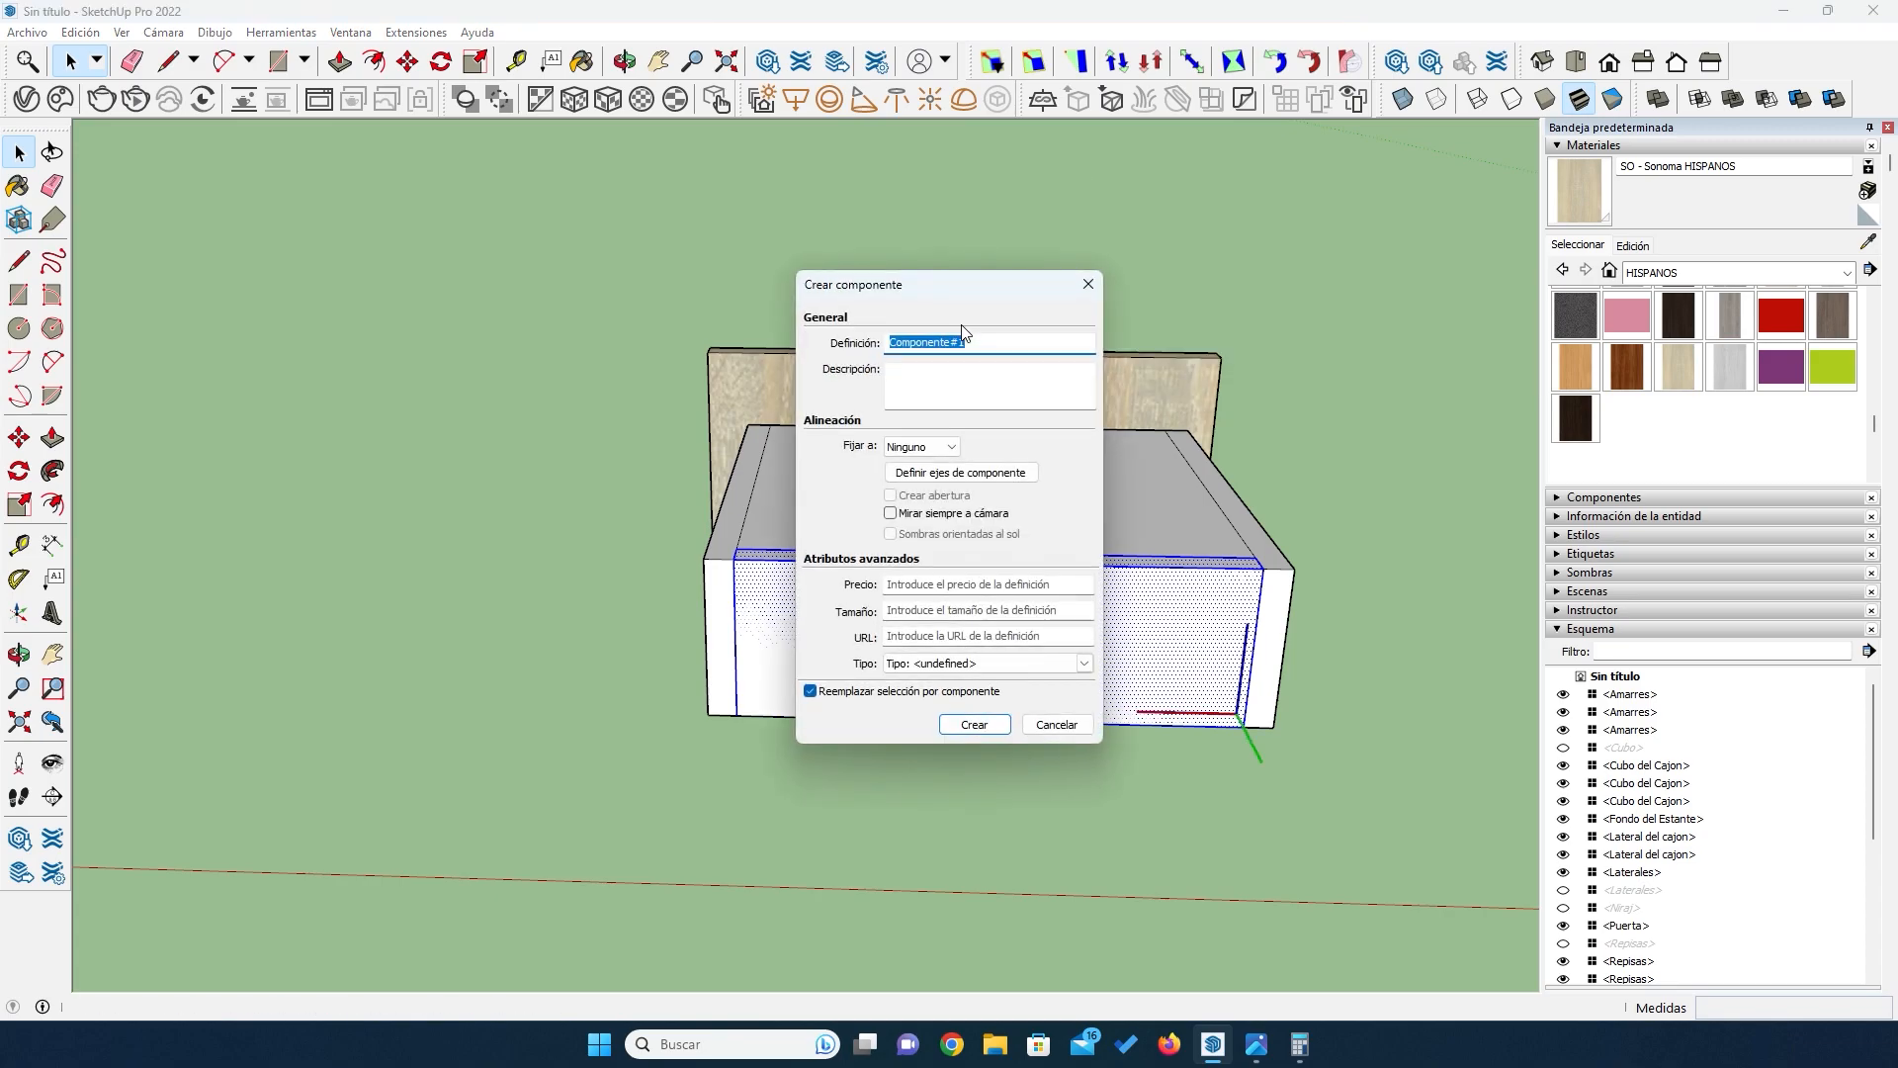
text(Anterio y posterior del cajon)
key(Return)
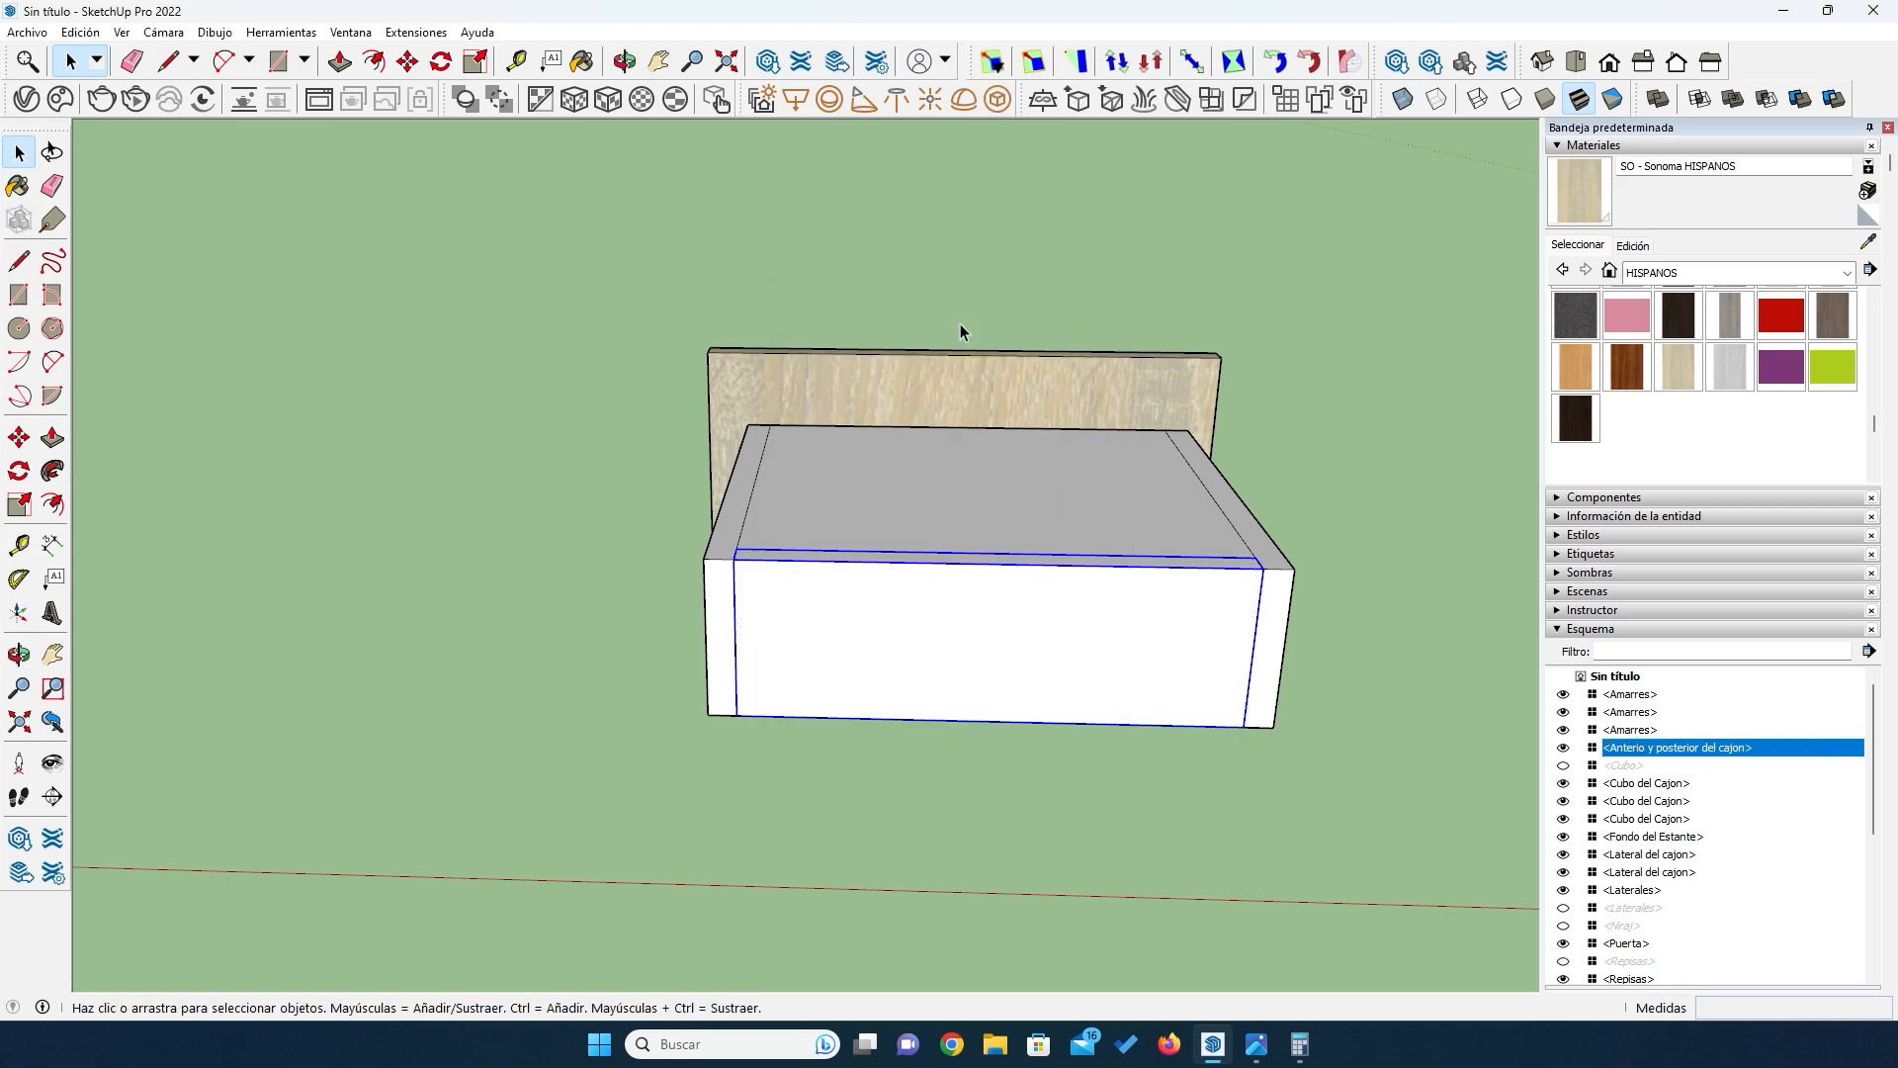
Step: Copy the rear panel 282 mm to the other end of the drawer box, against the wooden front
middle_drag(943, 715, 943, 741)
drag(942, 741, 945, 830)
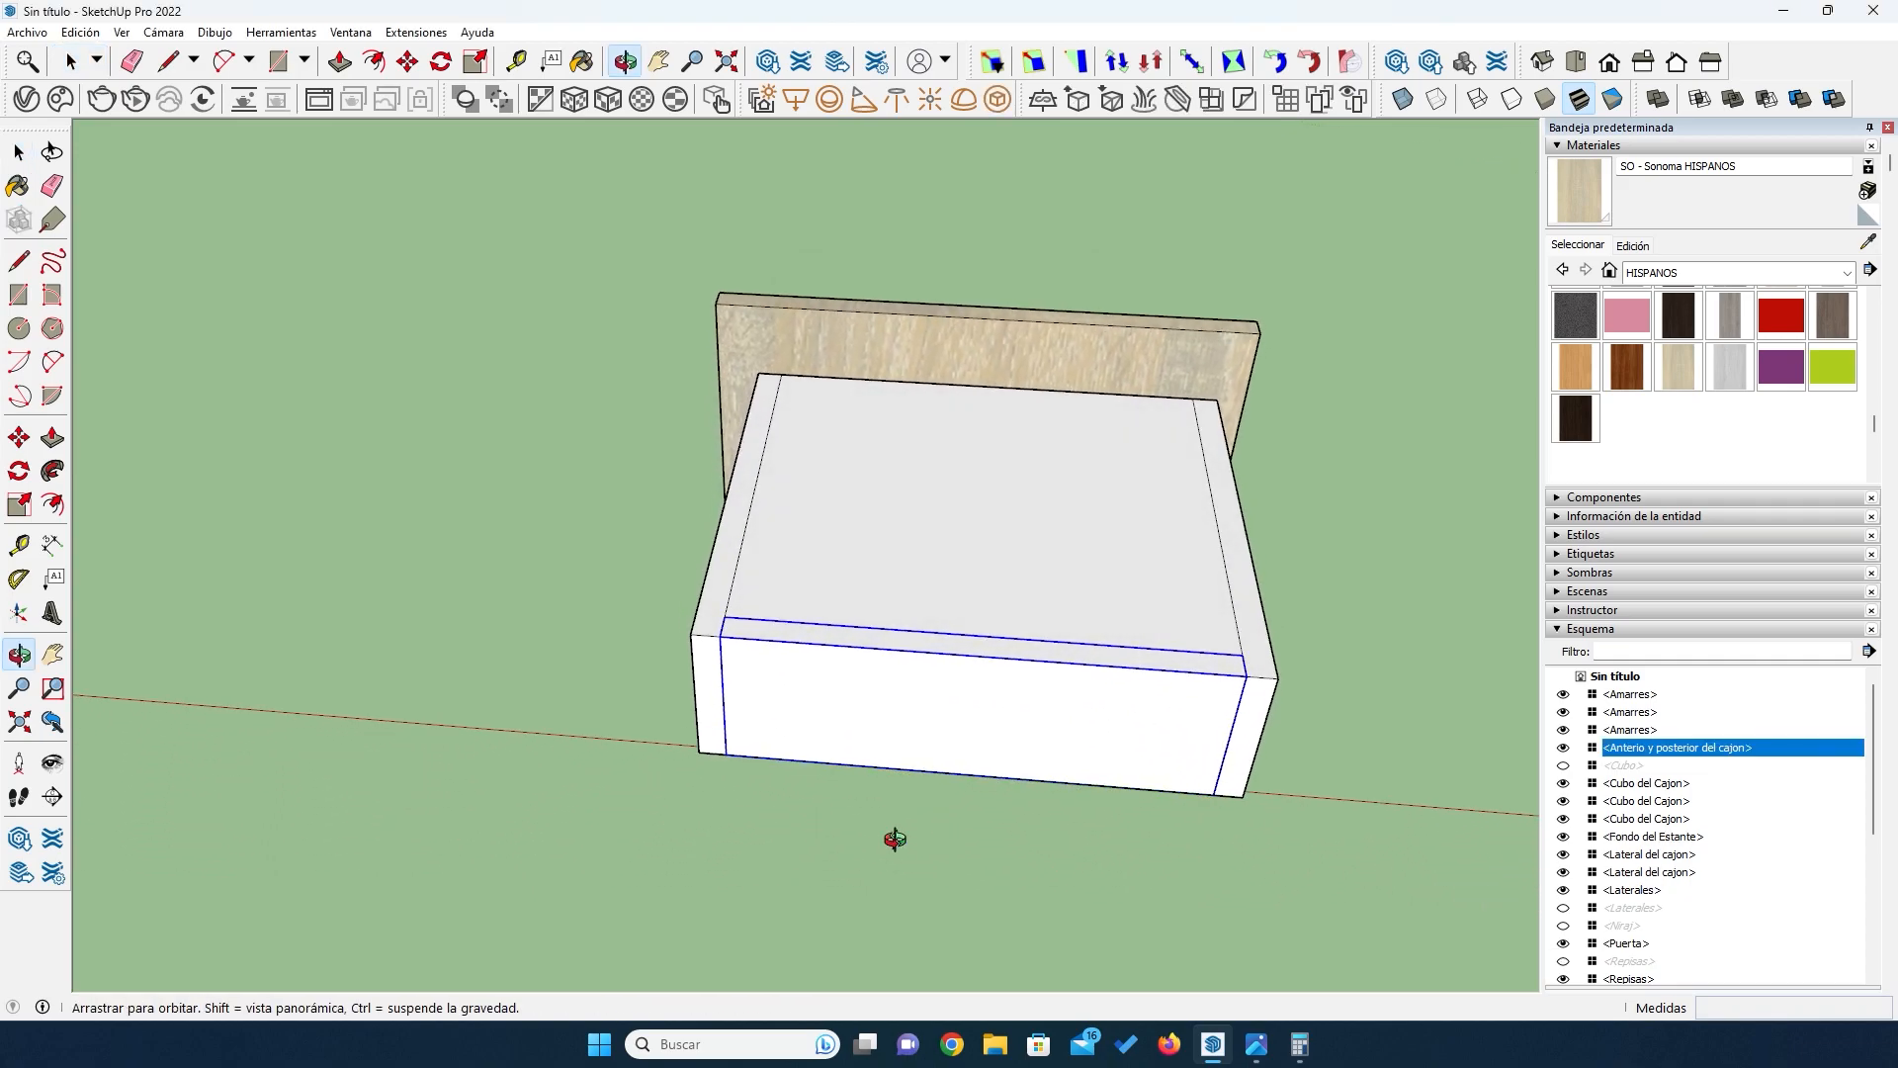
click(19, 438)
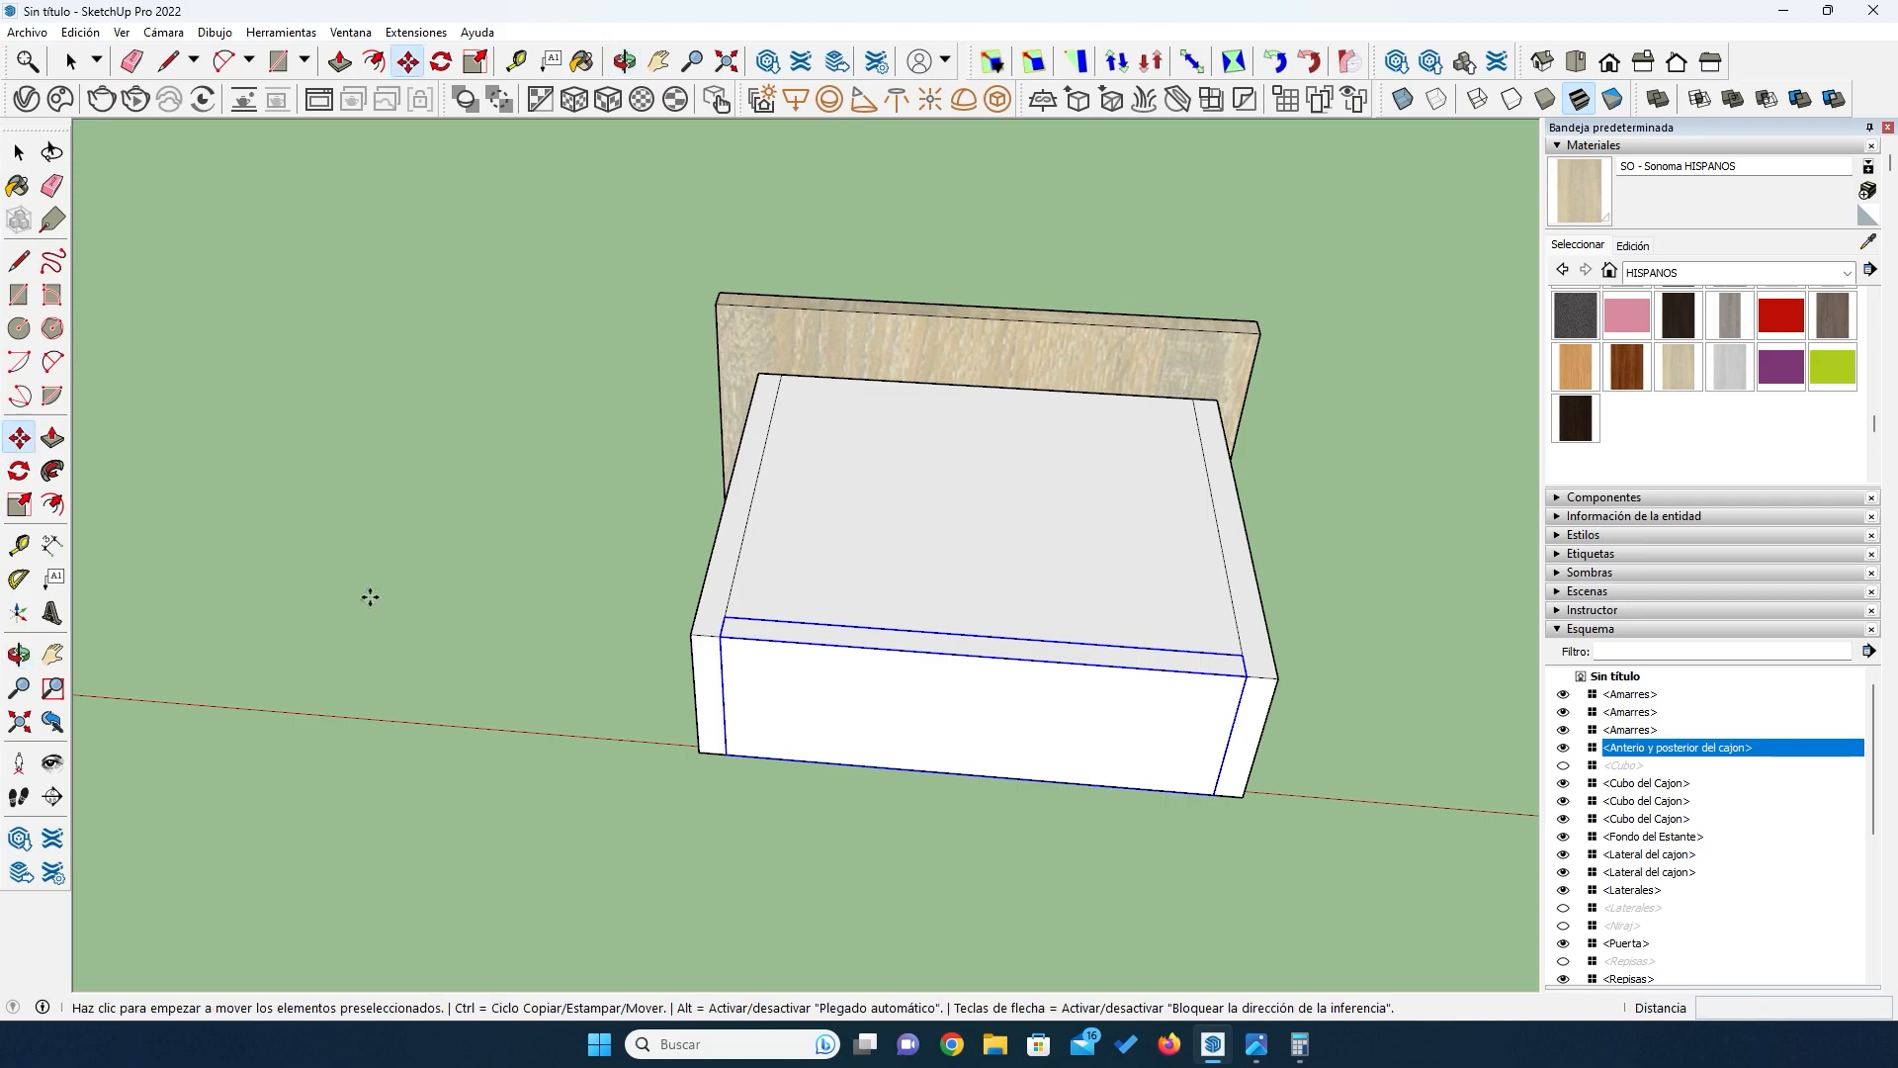
click(1211, 776)
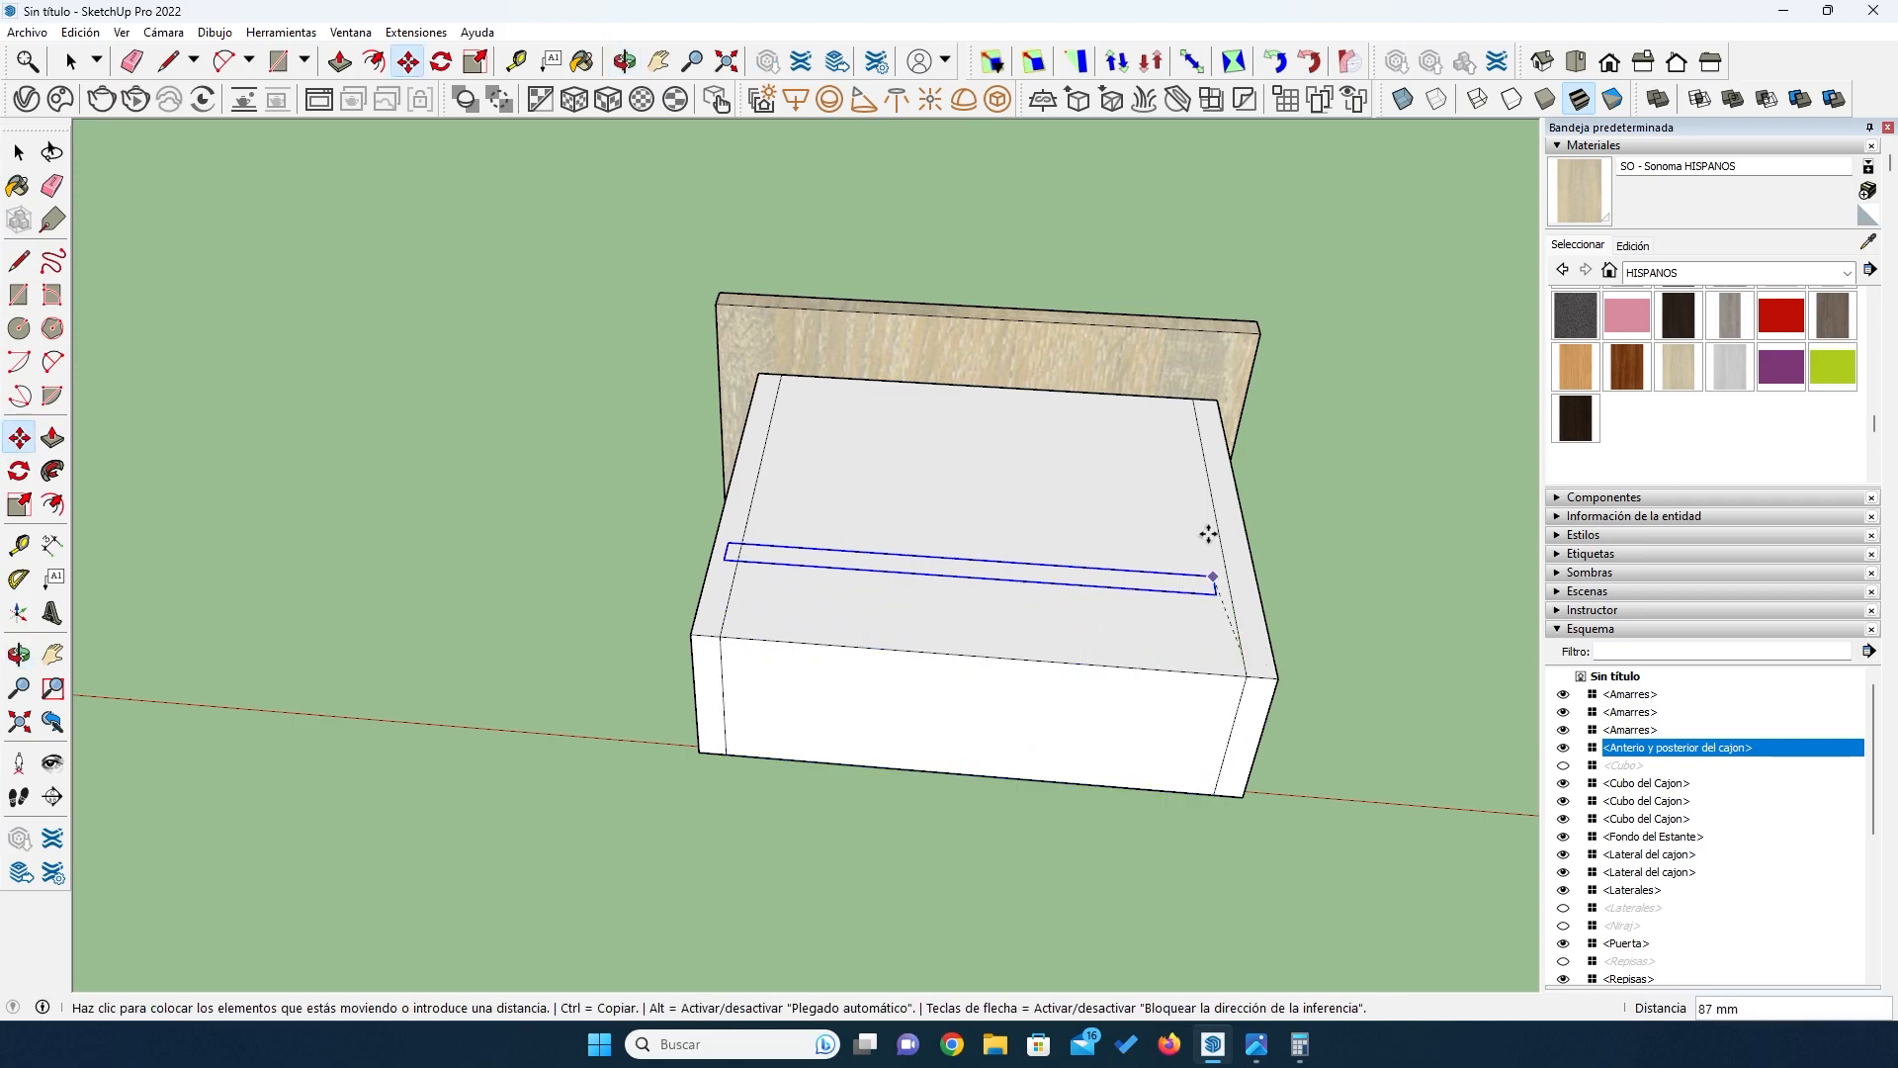
key(ctrl)
click(1195, 400)
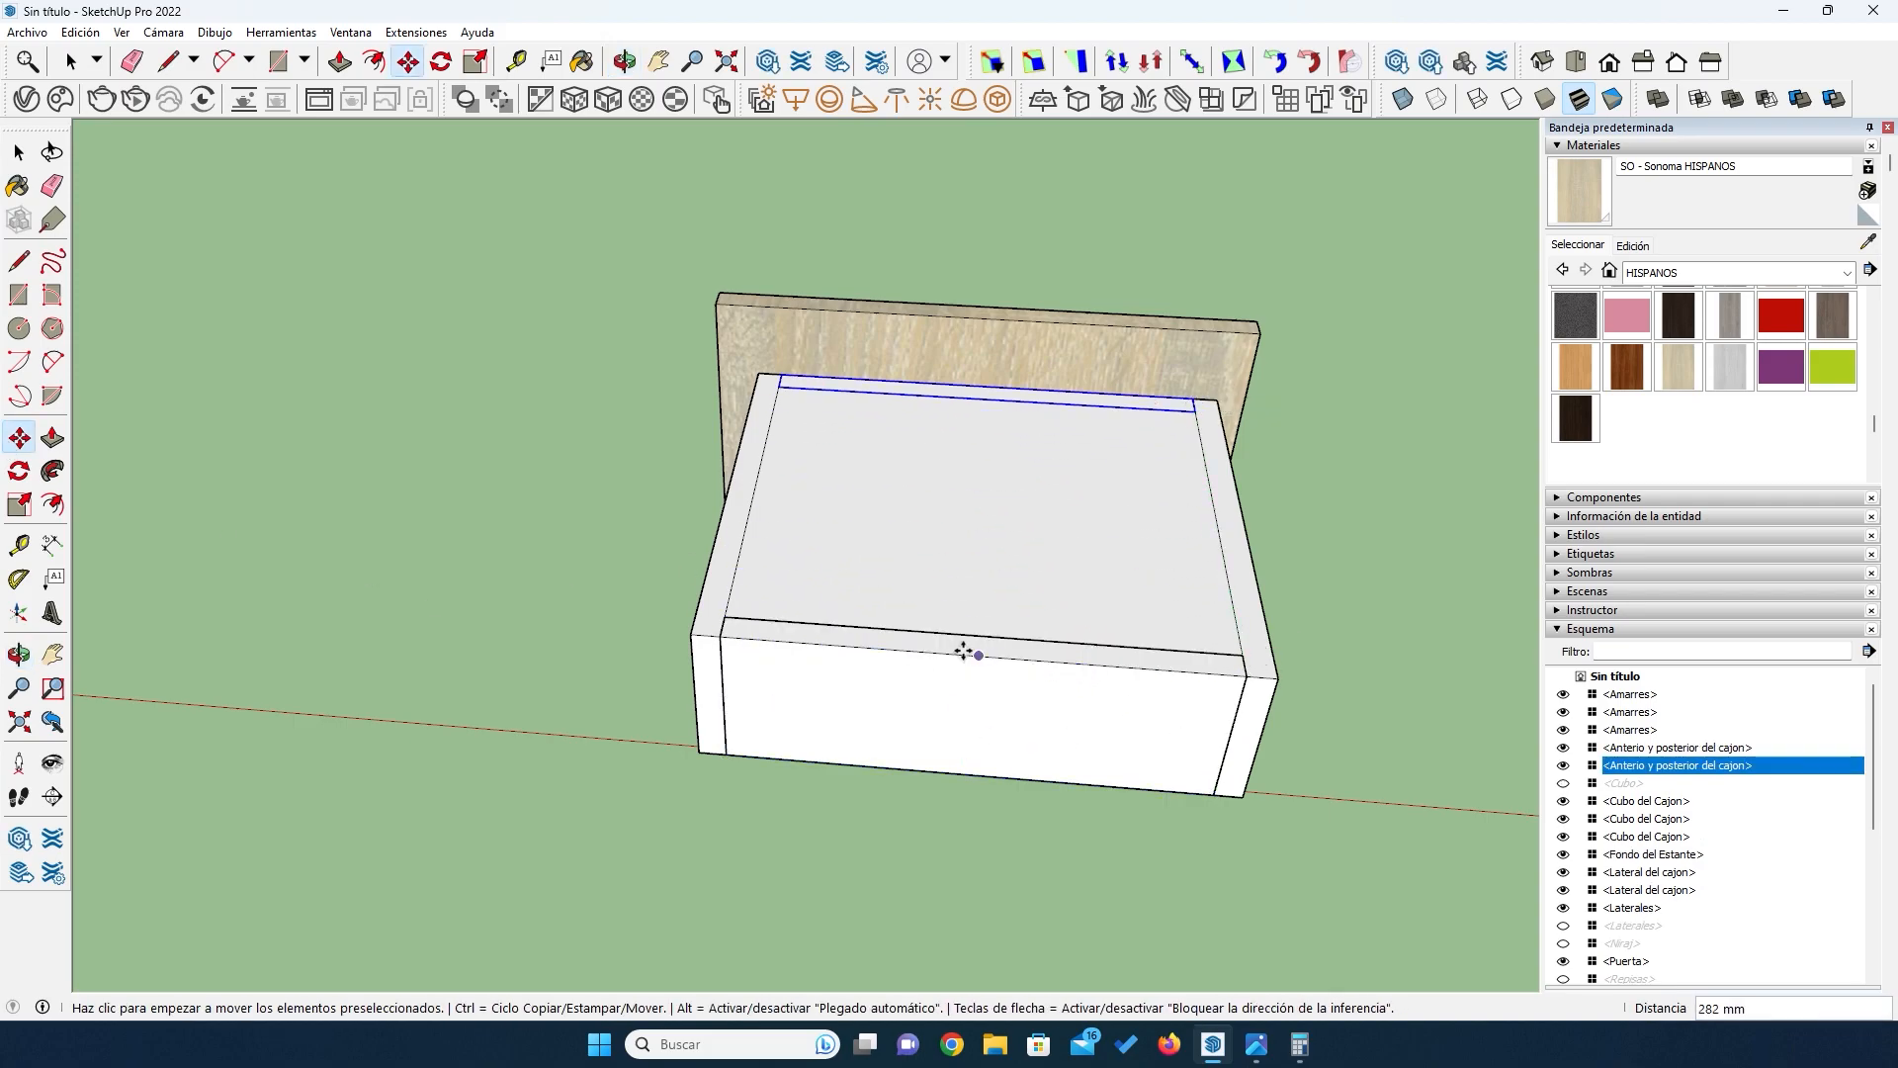
Step: Hide the copied drawer's solid Cubo del Cajon block so only the panels remain
click(19, 152)
click(841, 503)
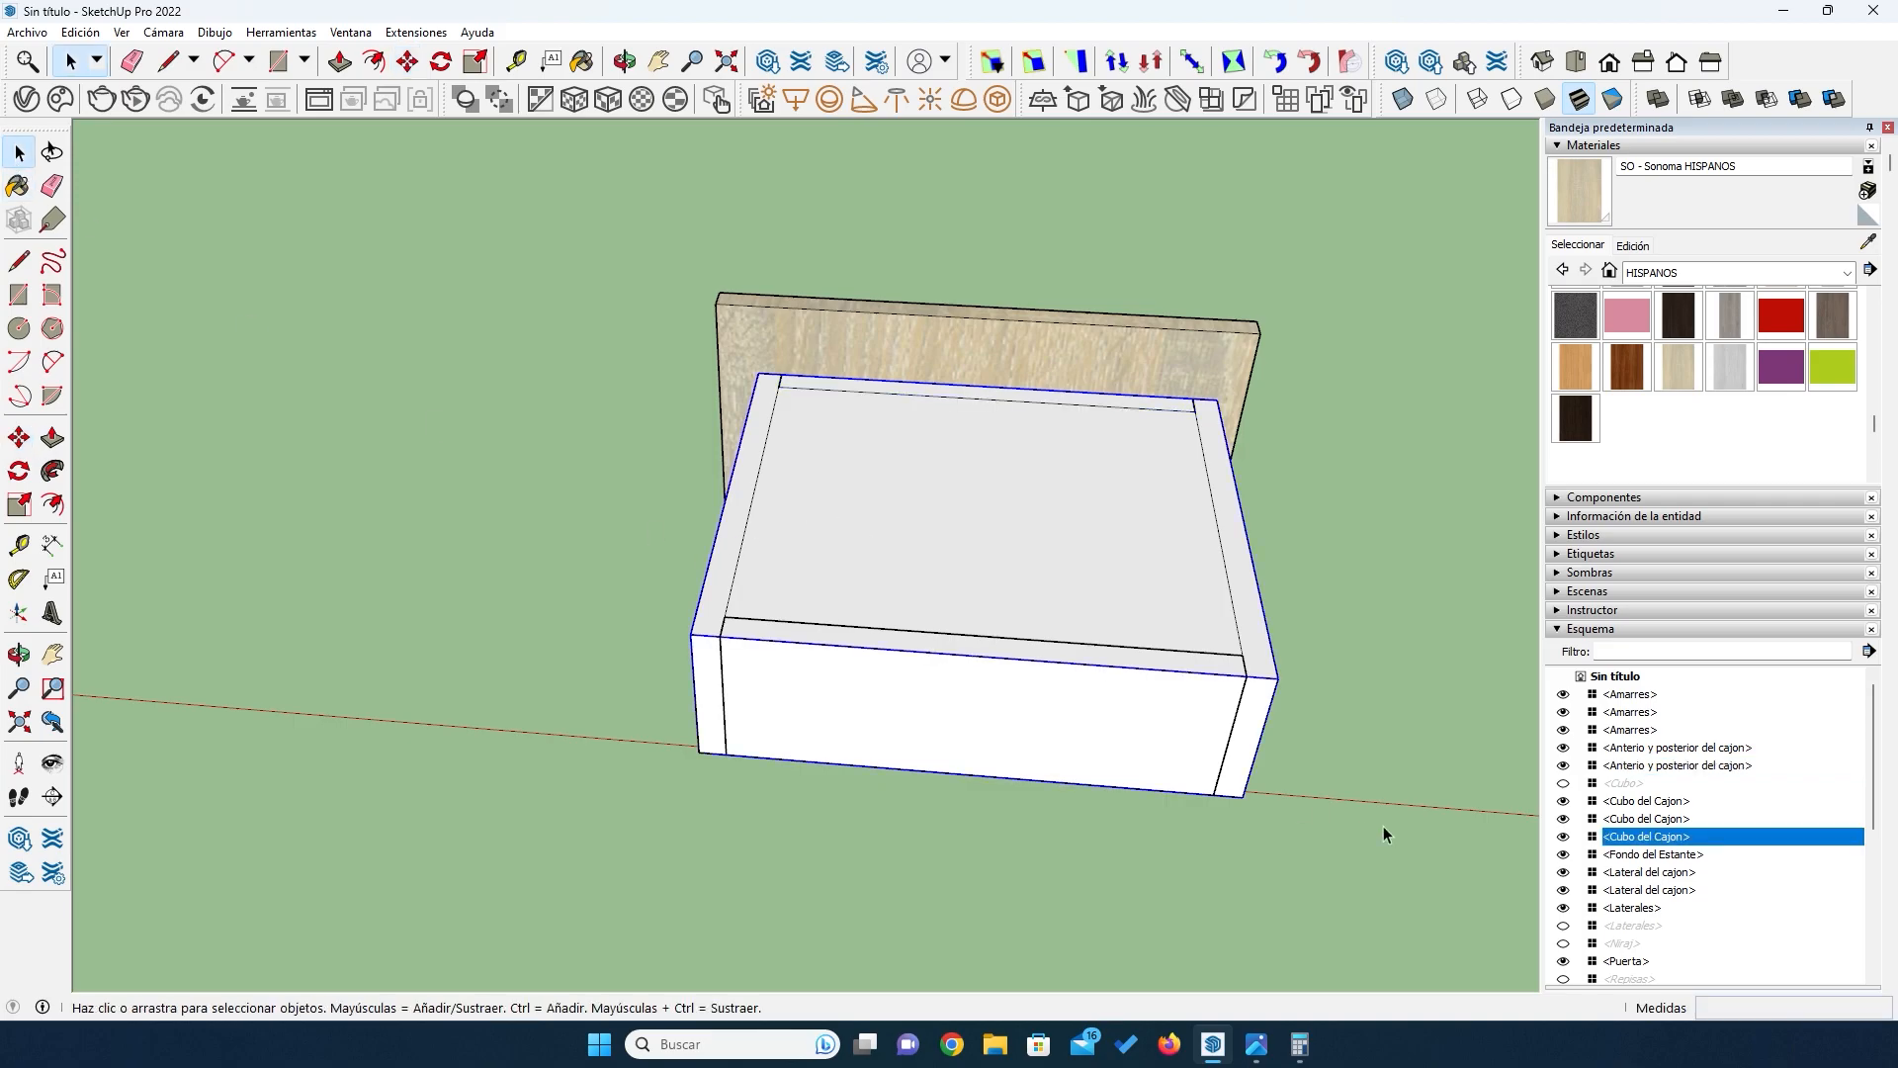
click(1563, 838)
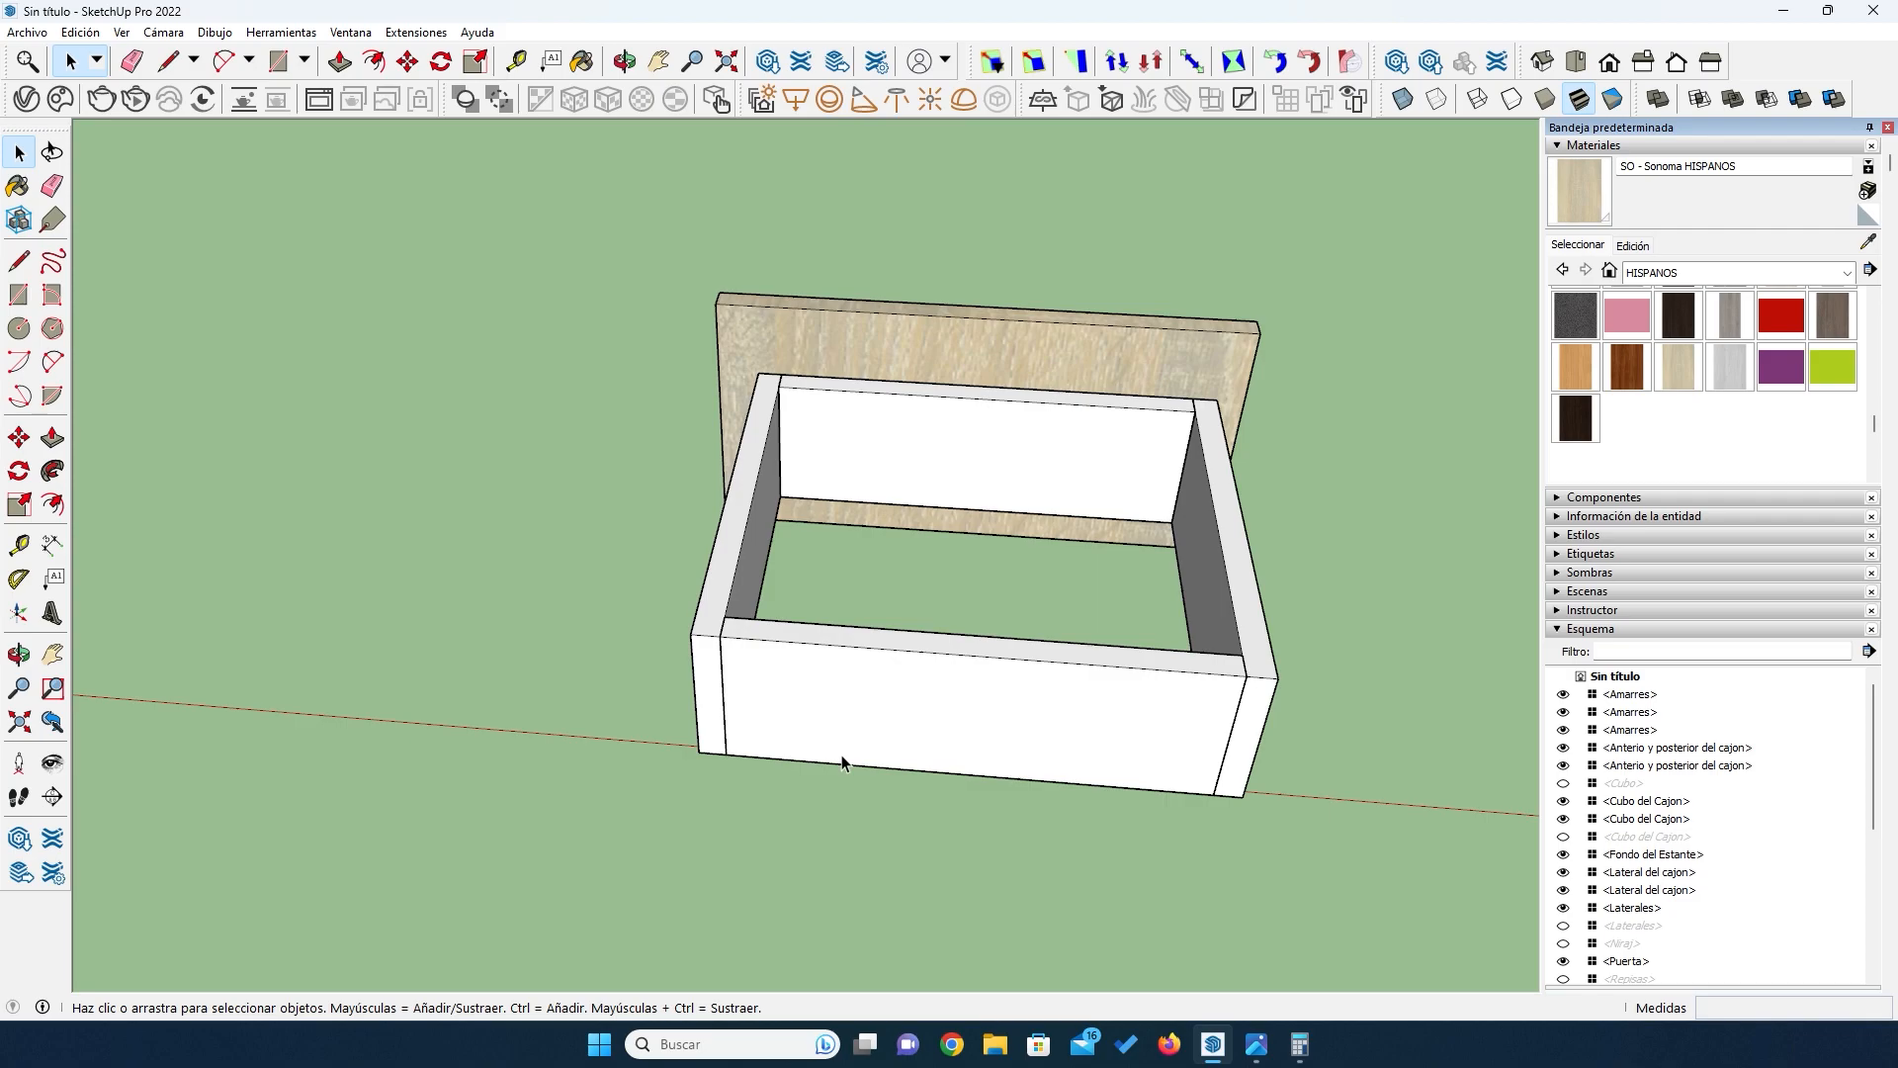
Step: Draw a 311 × 264 mm rectangle across the opening between the panels on the drawer's underside
middle_drag(842, 732, 1086, 164)
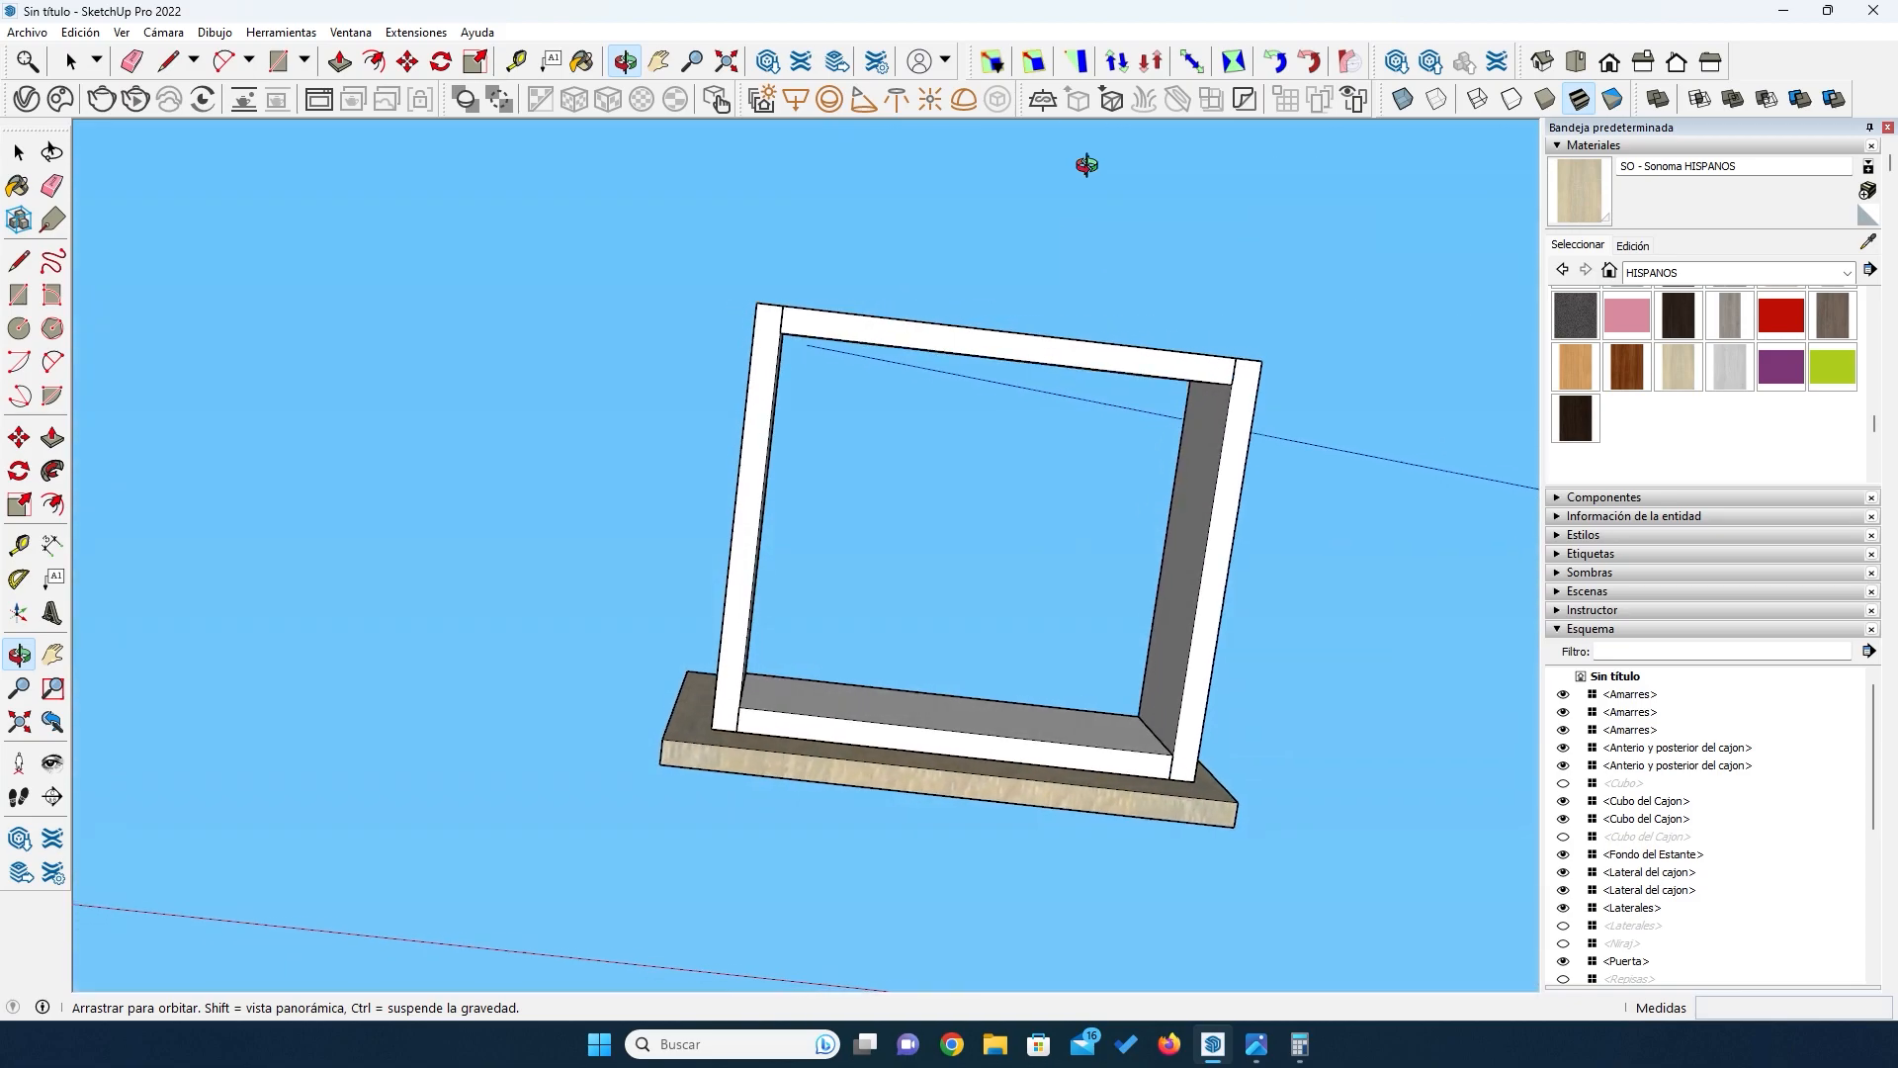
middle_drag(999, 314, 934, 276)
scroll(900, 343, up, 4)
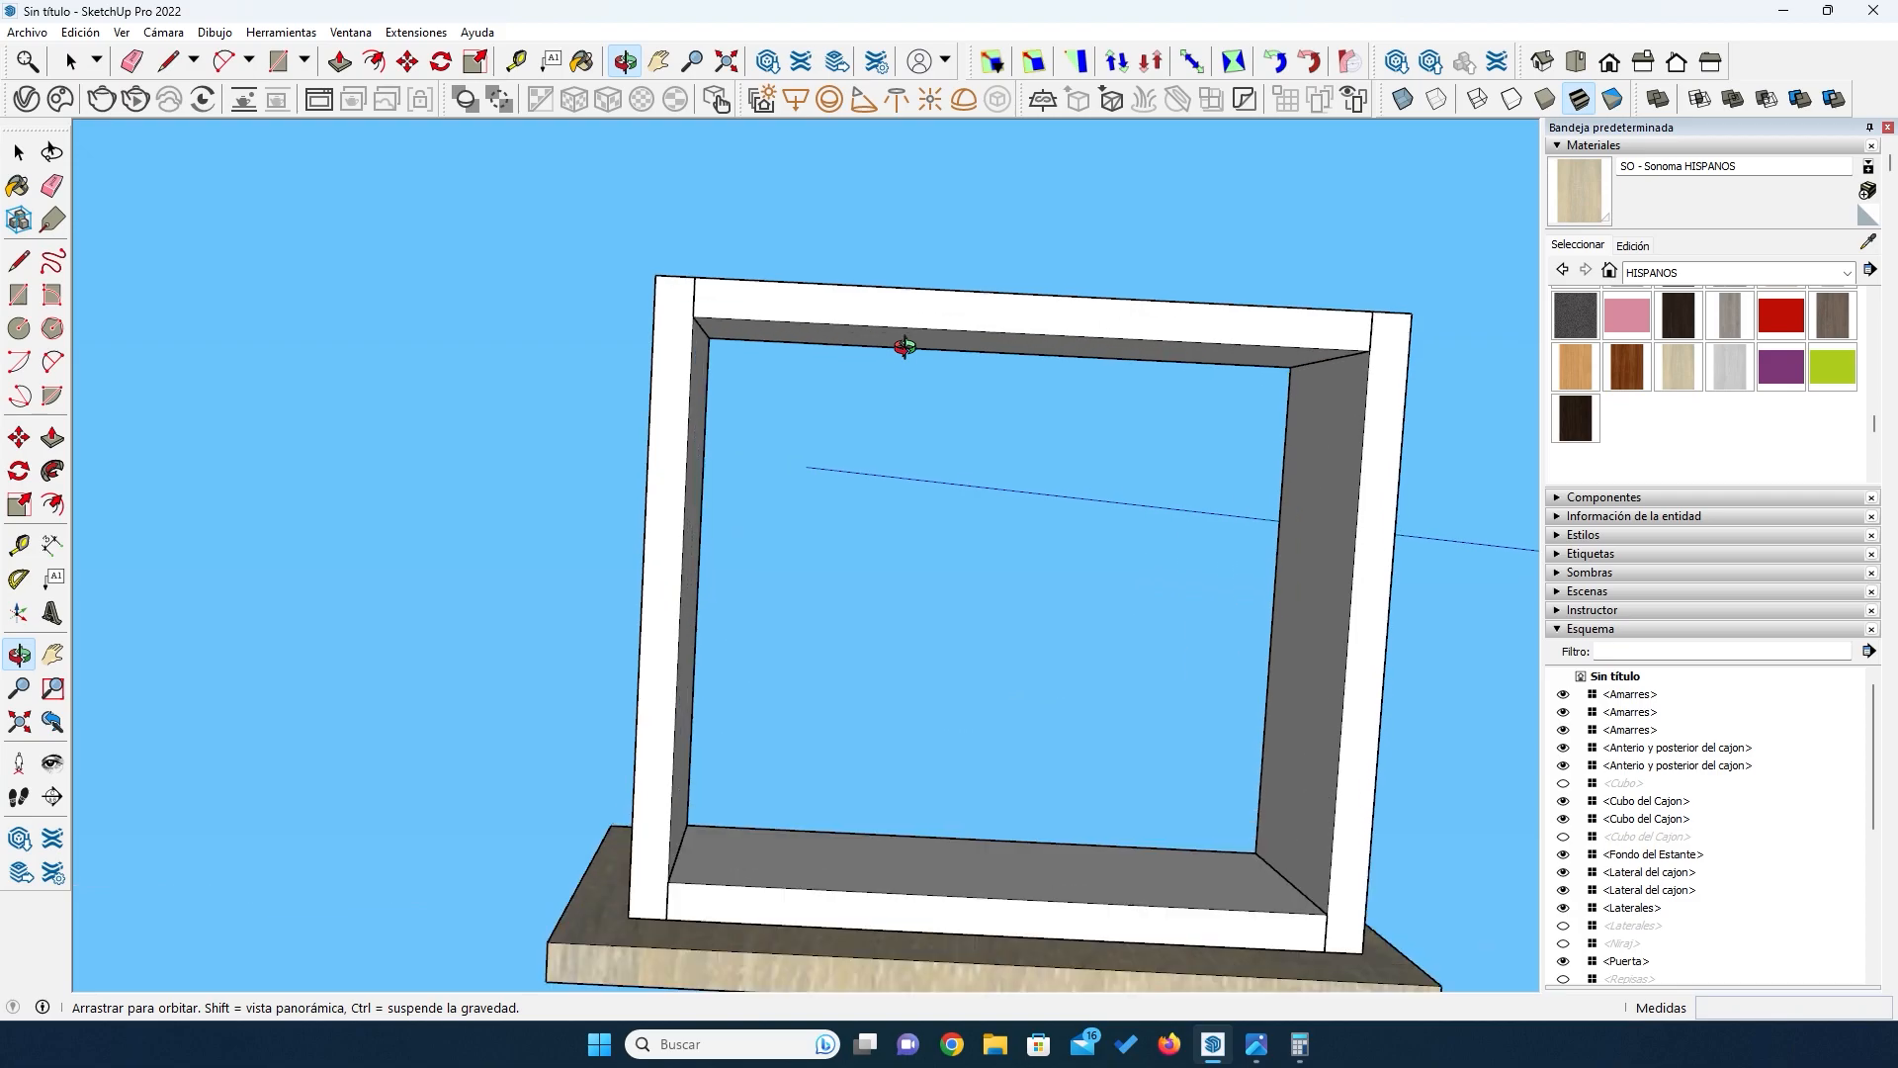
scroll(895, 343, down, 5)
drag(834, 318, 575, 546)
click(15, 296)
click(687, 301)
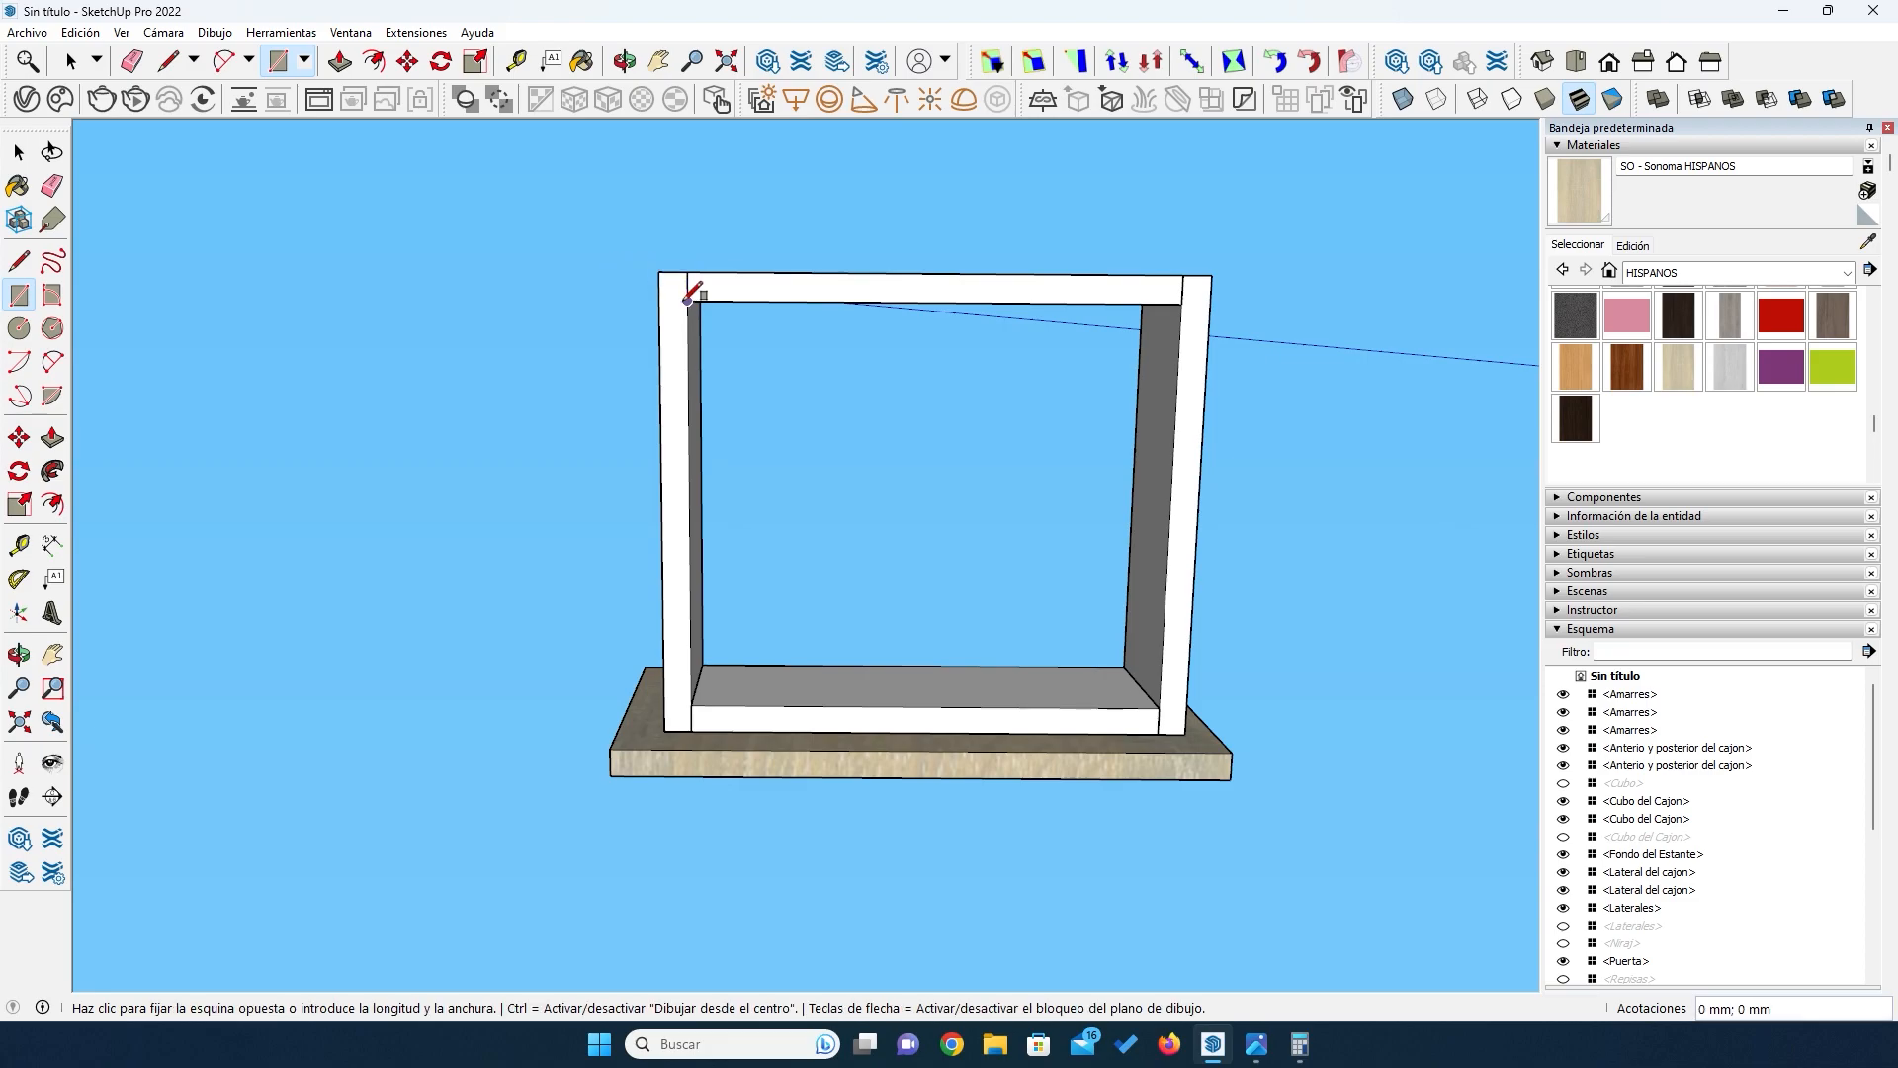
click(1159, 704)
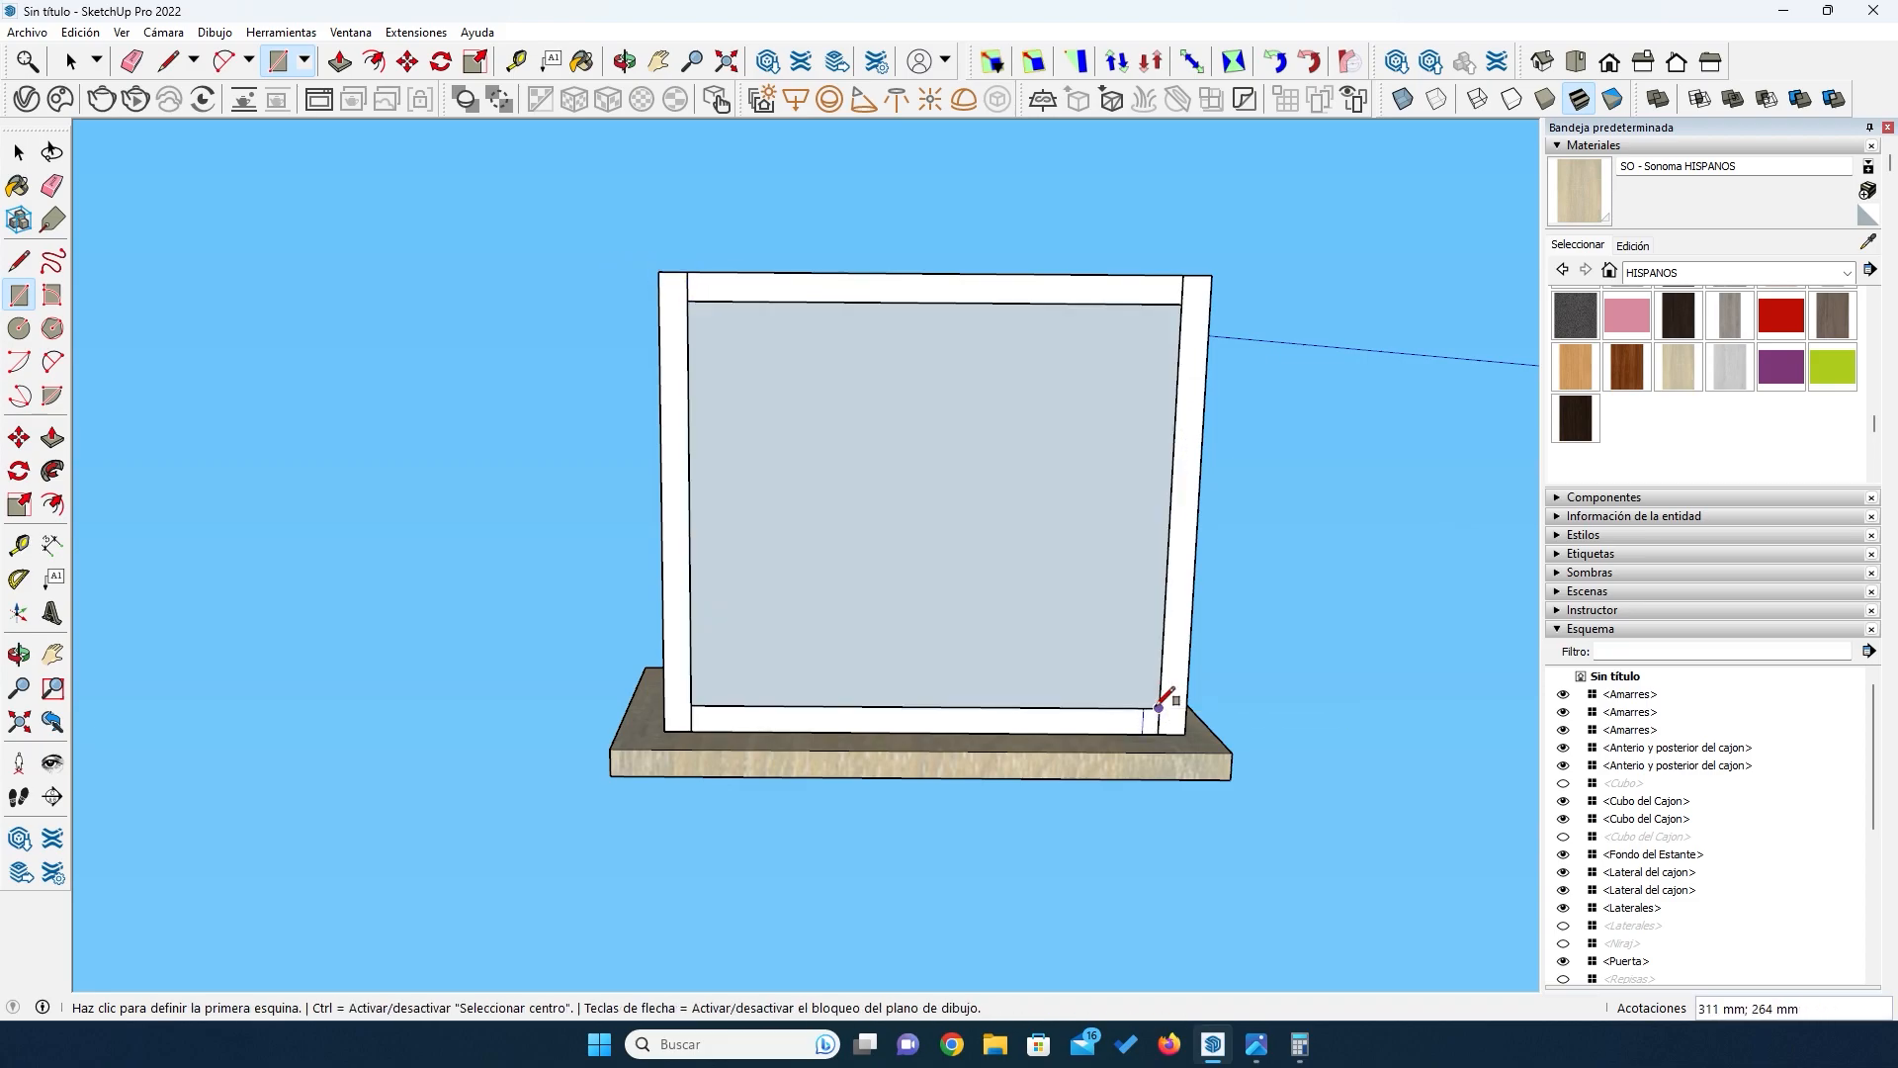
Step: Extrude the rectangle on the drawer's underside into a thin bottom panel
key(o)
drag(975, 365, 292, 620)
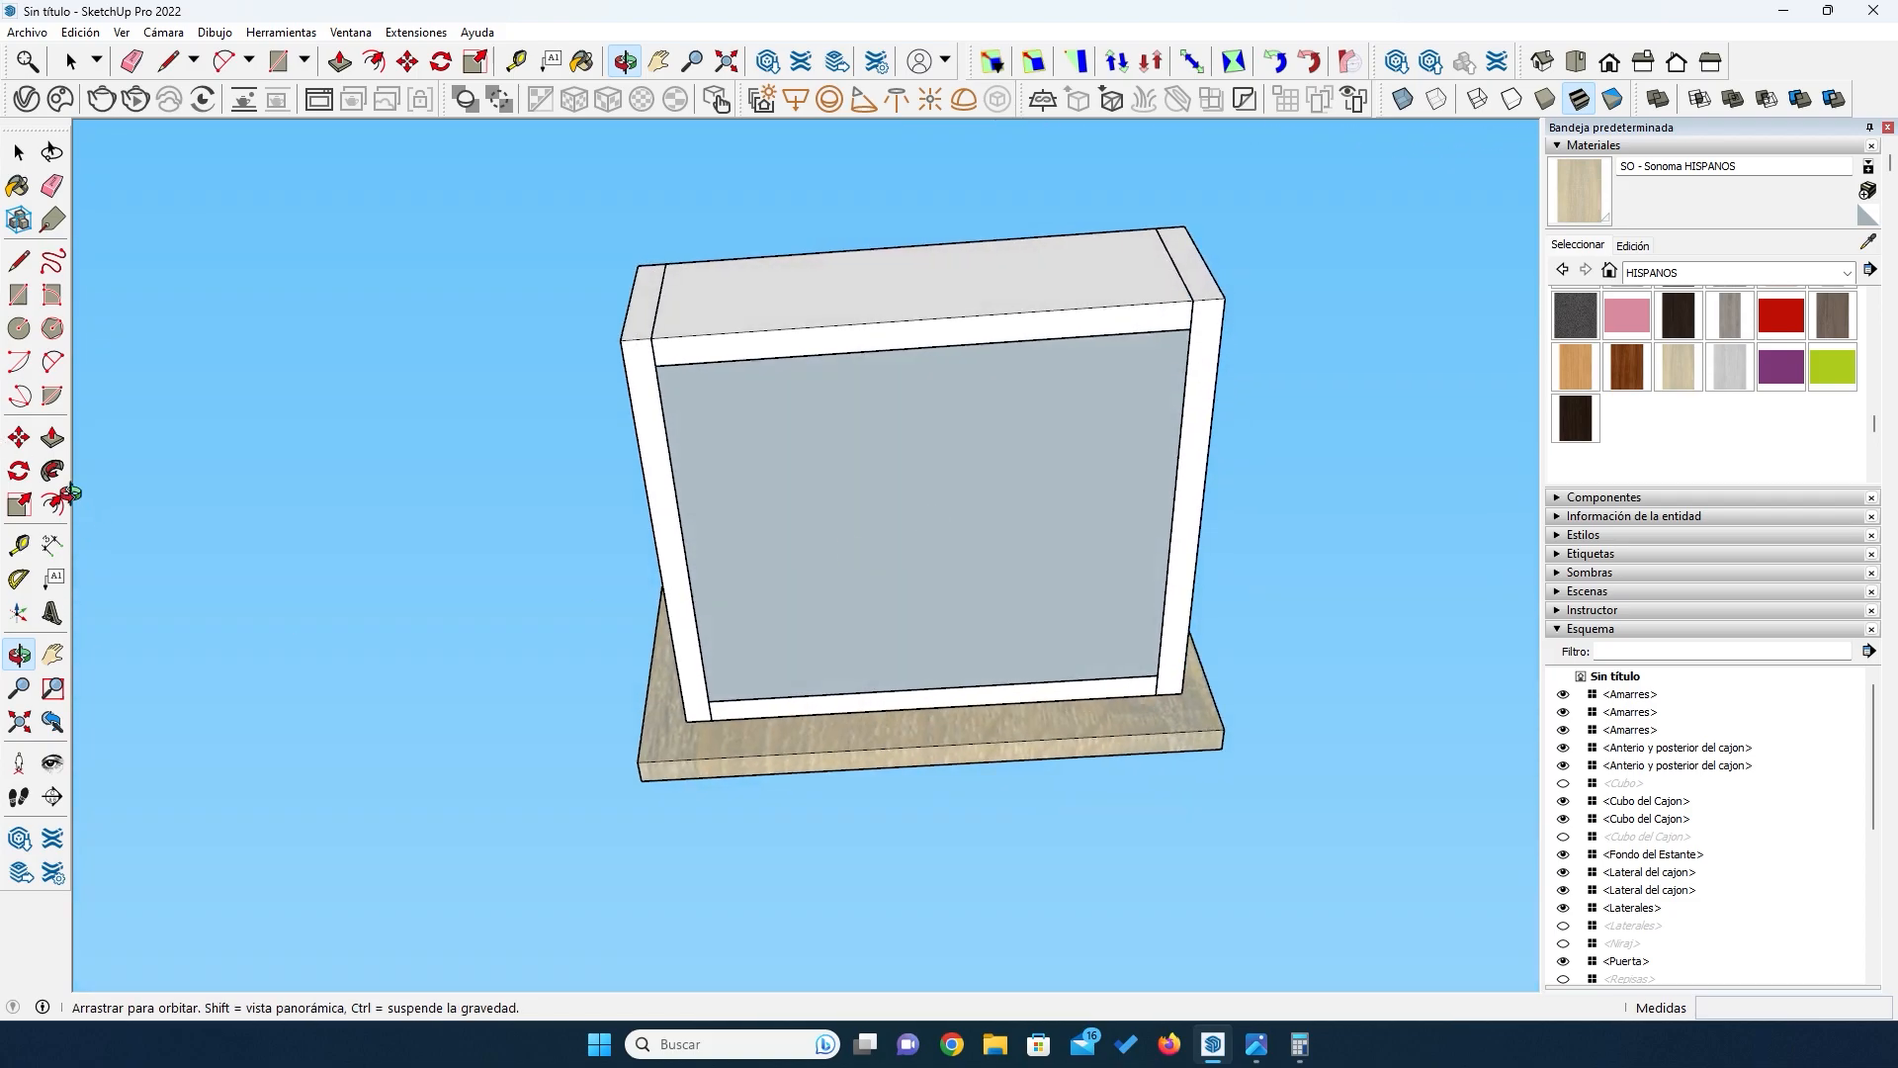
click(51, 437)
click(830, 511)
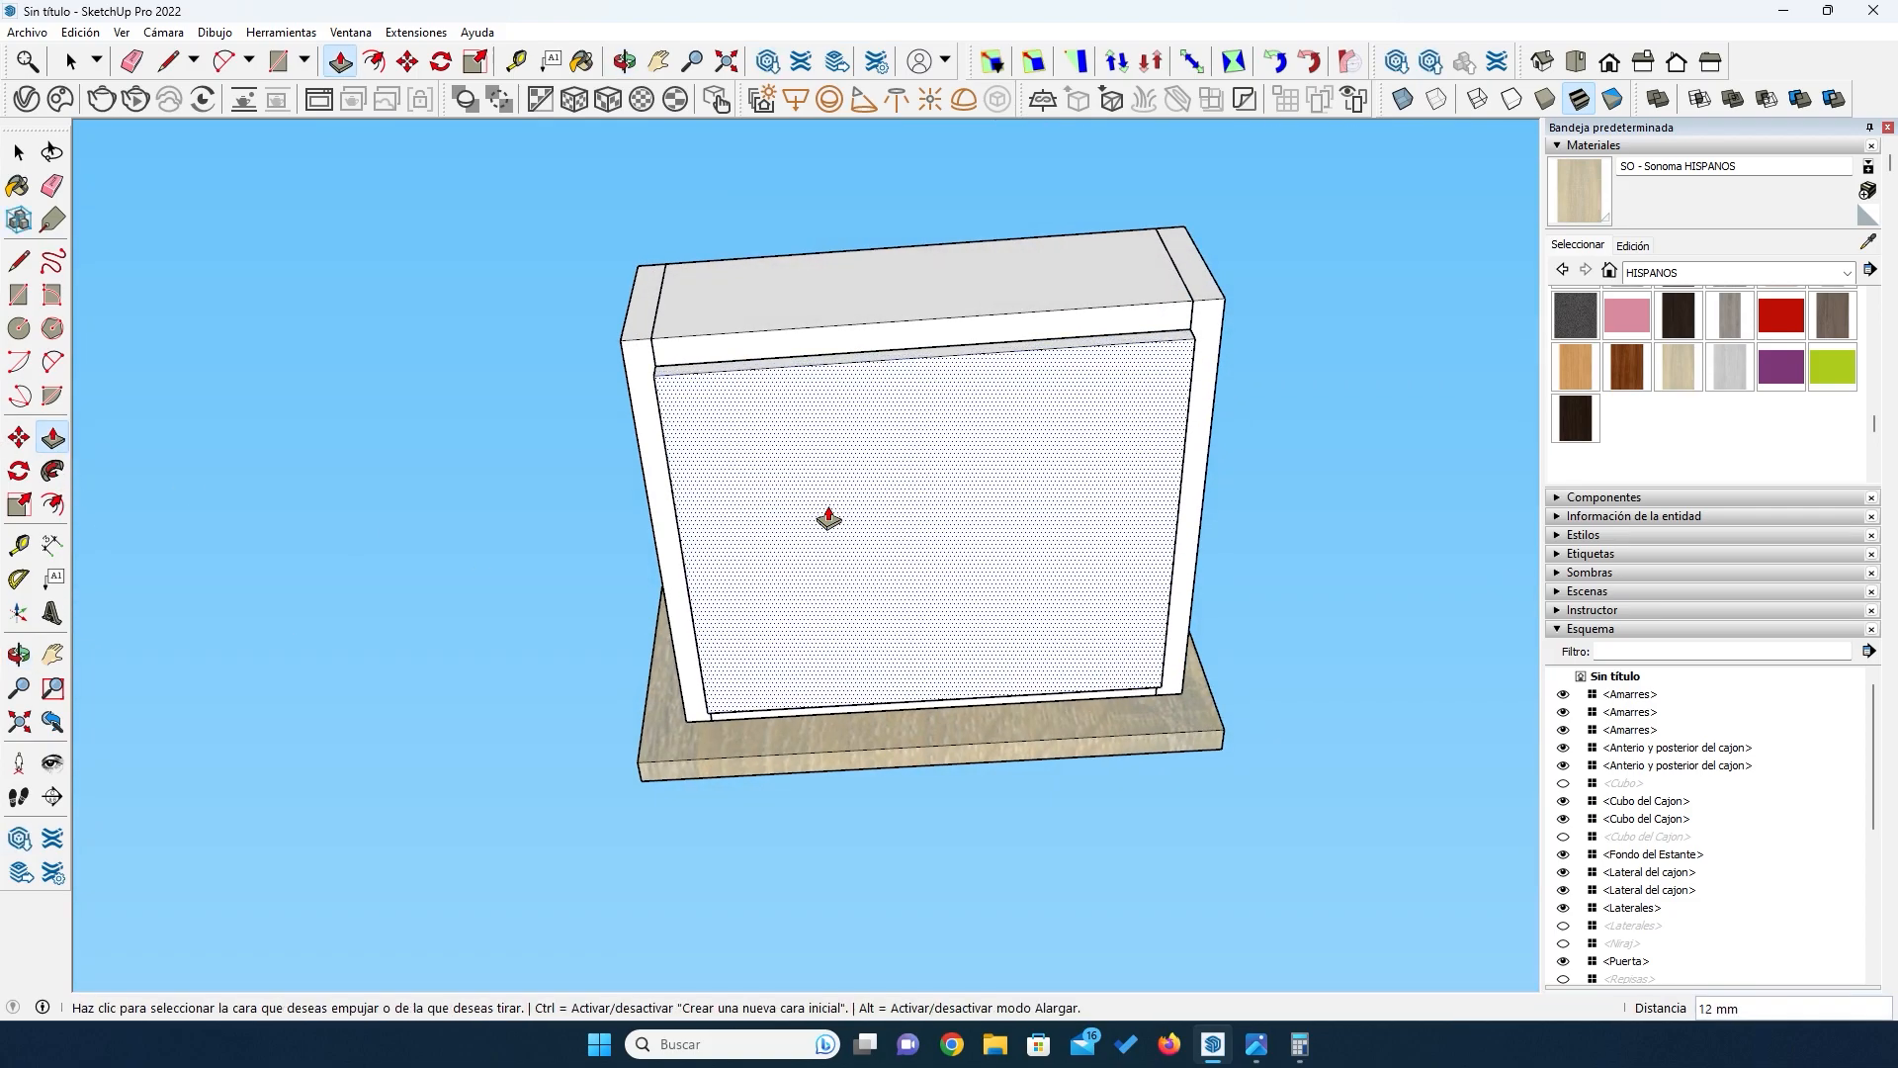
click(829, 518)
Step: Turn the bottom panel into a component named "Fondo del cajon"
key(space)
click(838, 514)
right_click(838, 513)
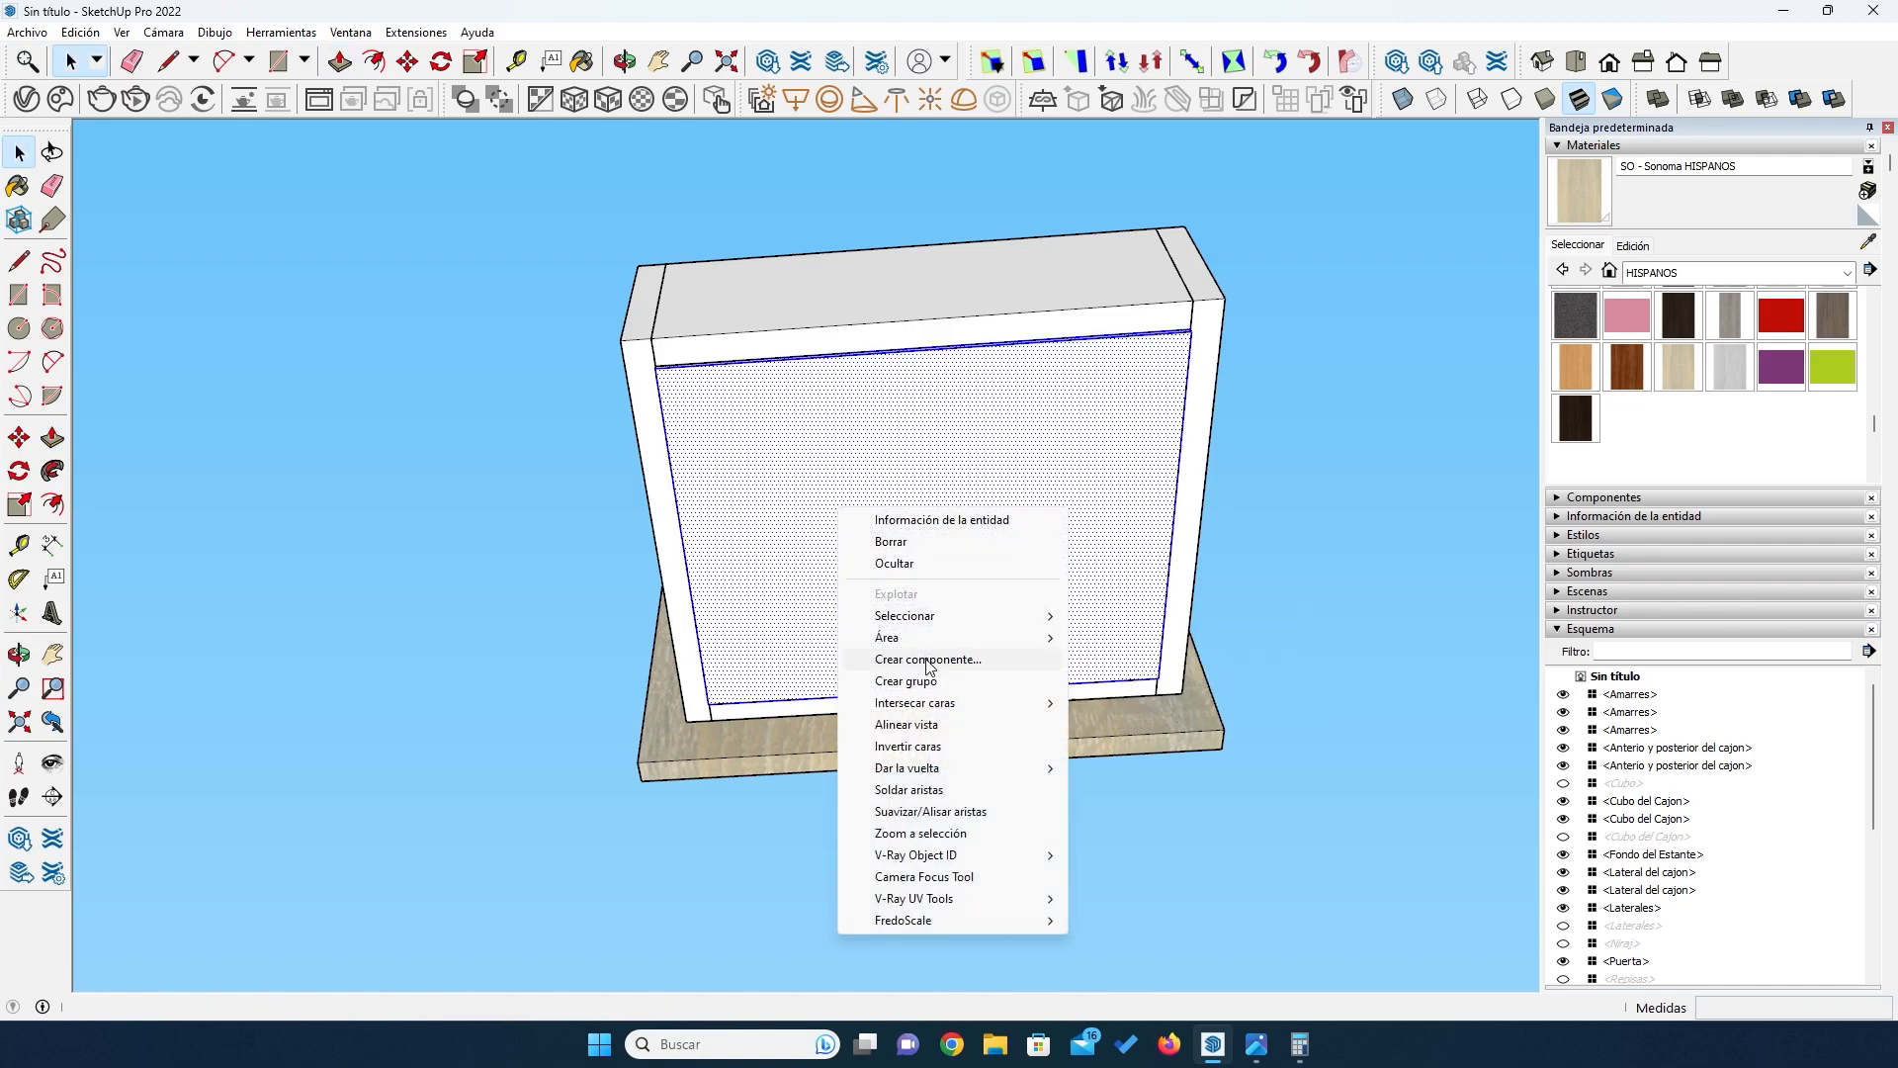
click(925, 659)
text(Fondo del cajon)
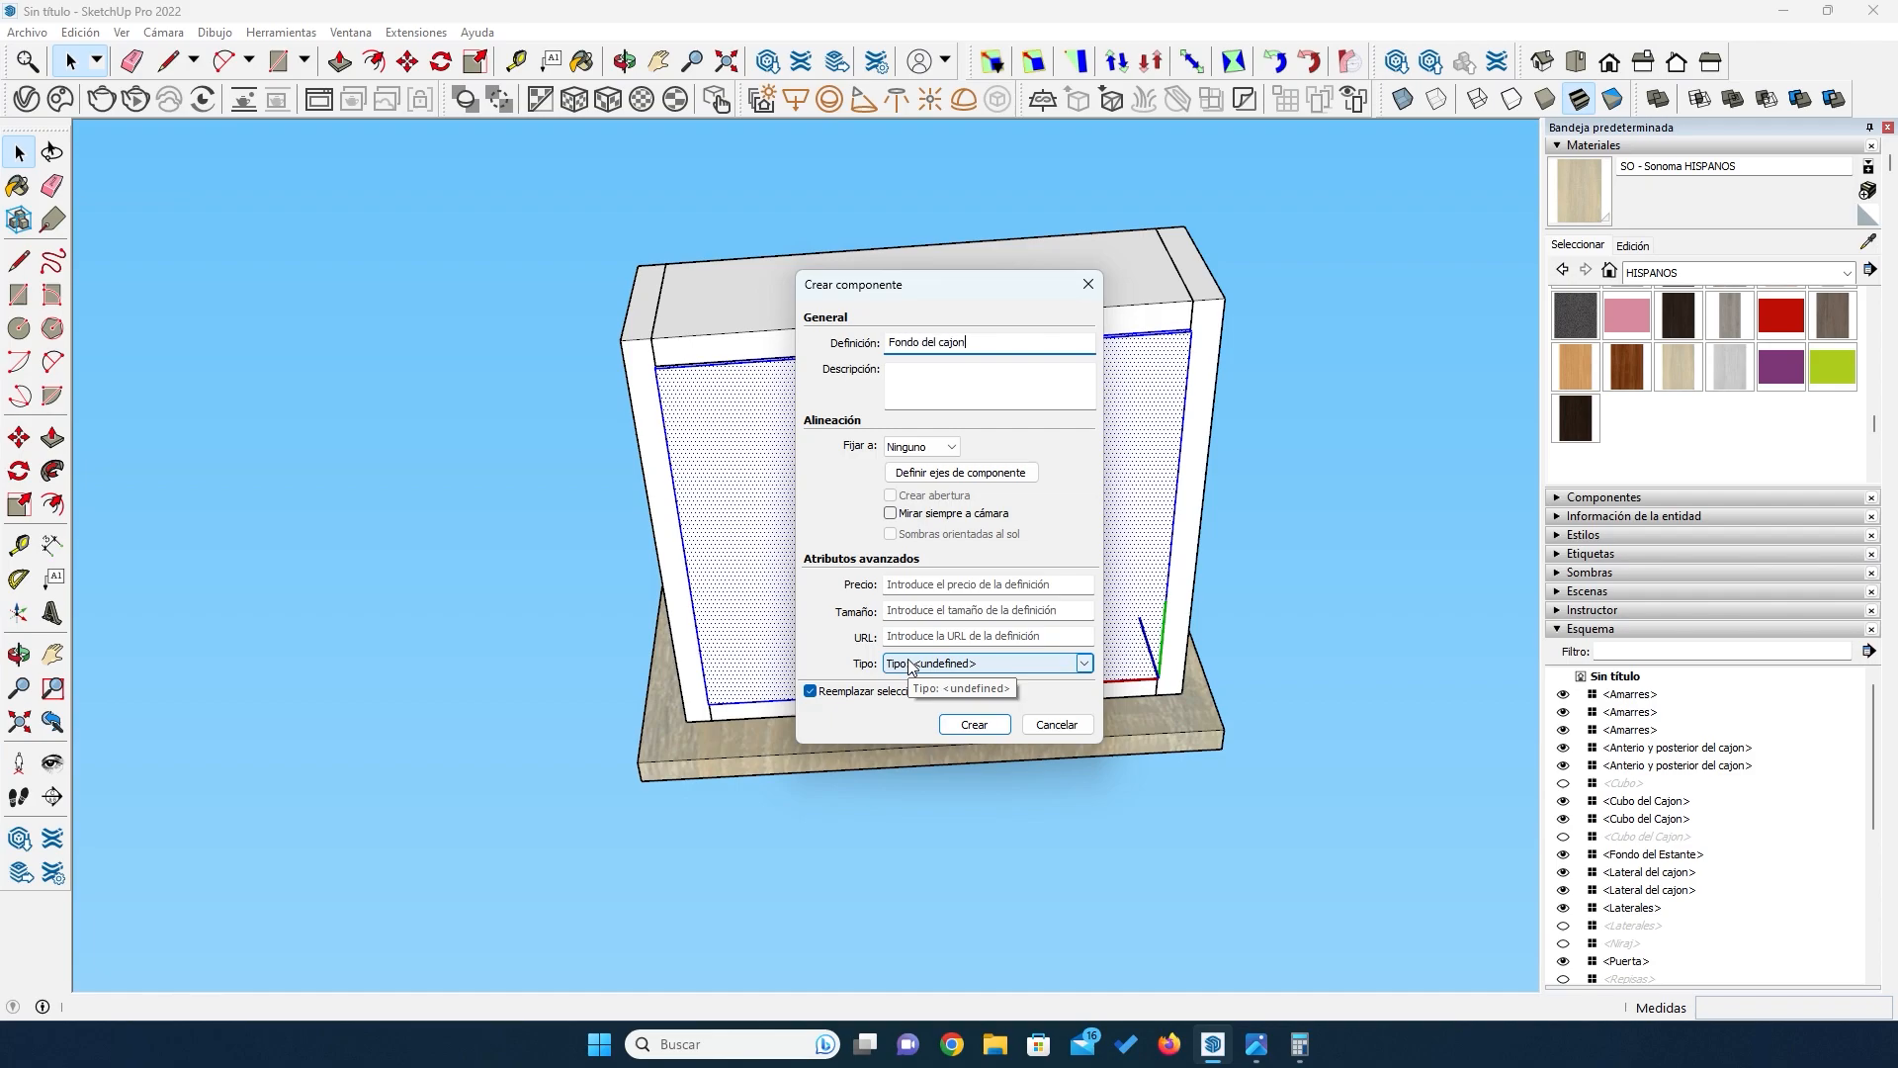
click(990, 729)
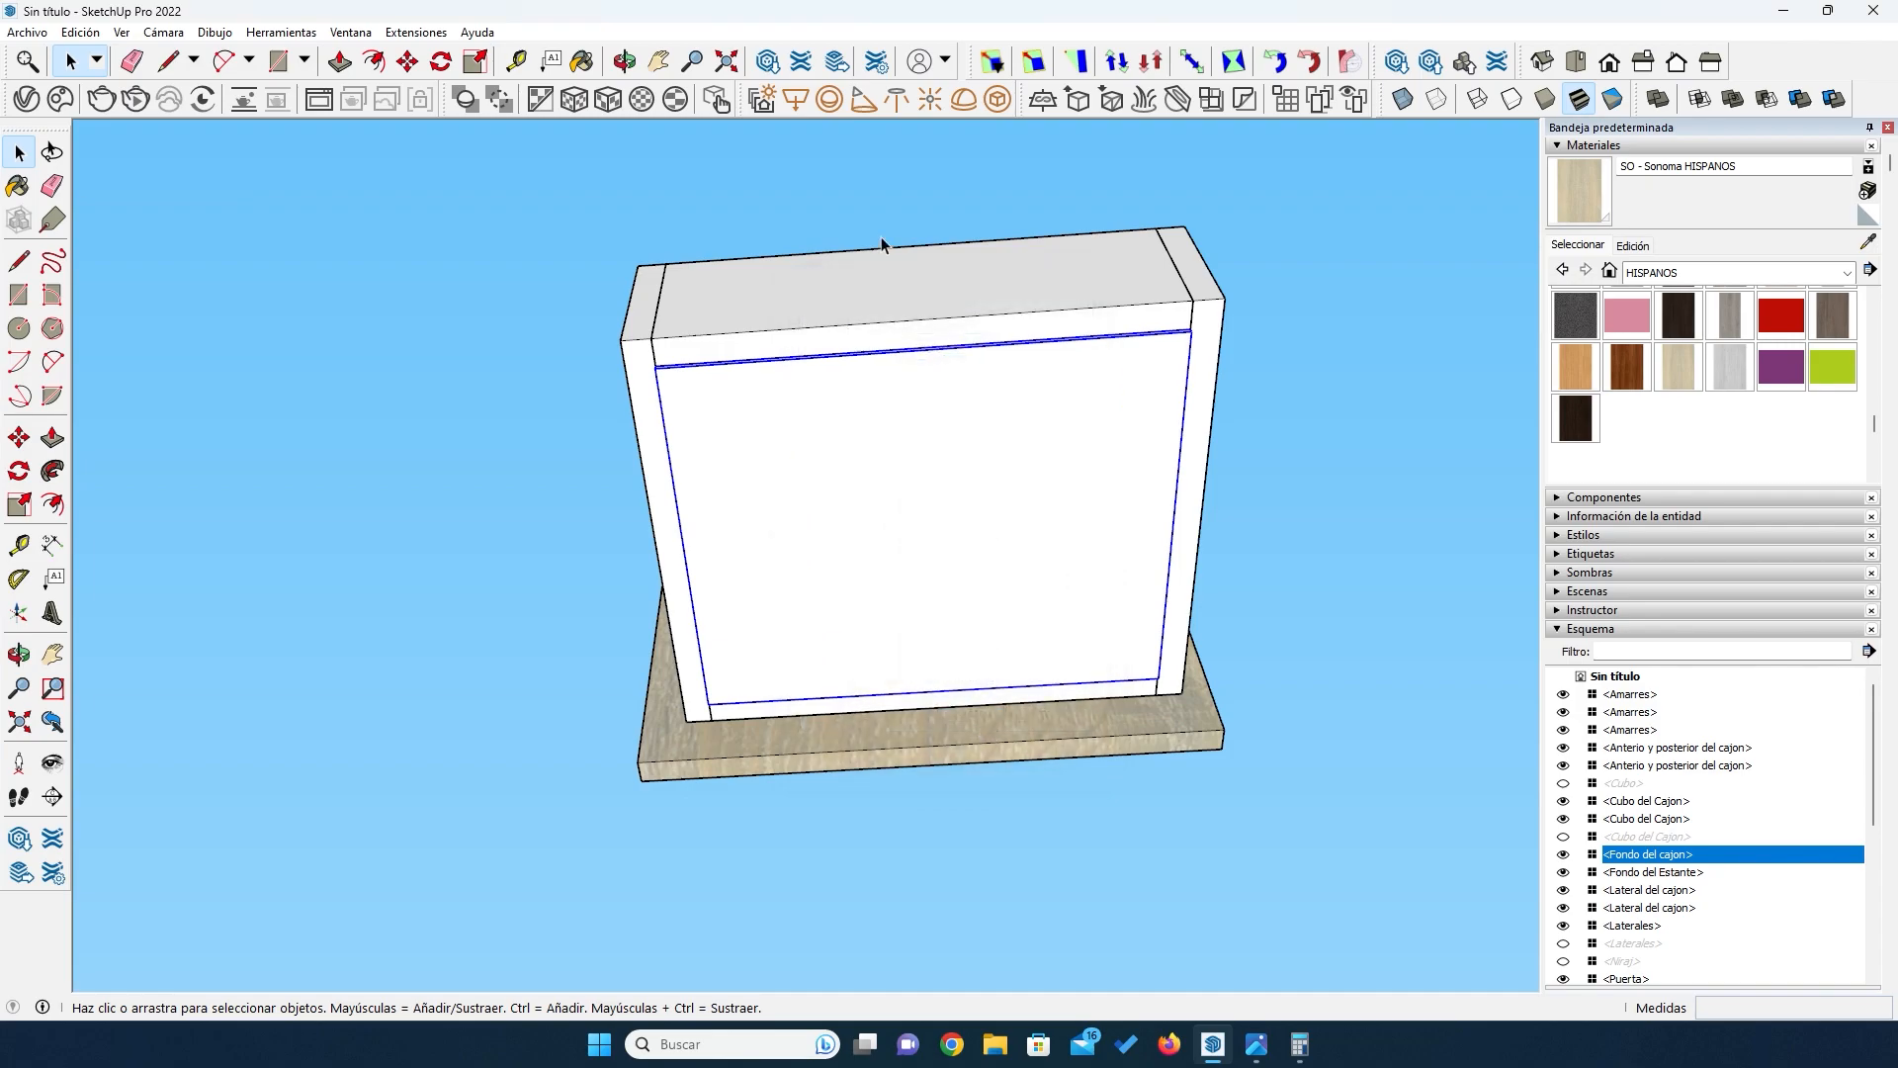
Step: Lengthen the drawer's bottom panel by 7 mm along the green axis with Box Scaling, growing it past one edge
click(1046, 61)
scroll(959, 376, up, 10)
scroll(961, 375, up, 1)
click(965, 377)
click(1004, 505)
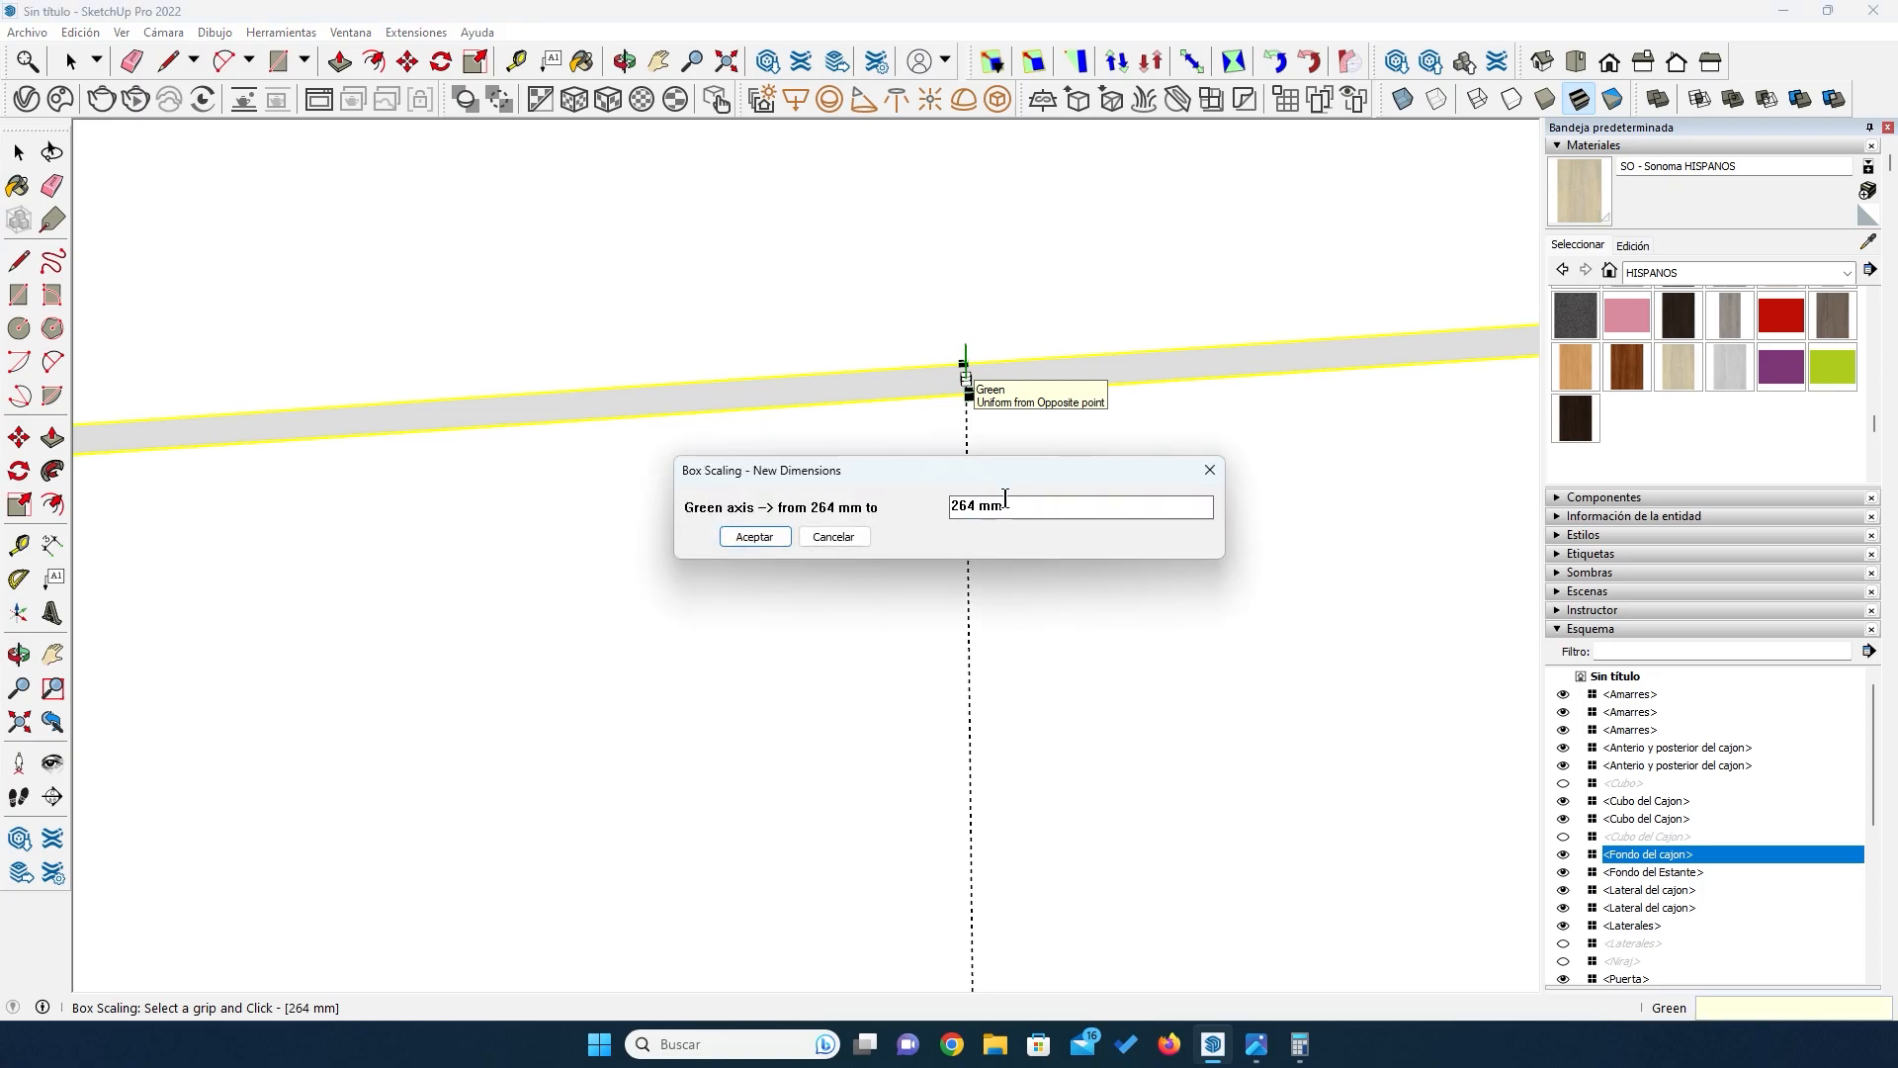
text(+7)
key(Return)
scroll(919, 484, down, 6)
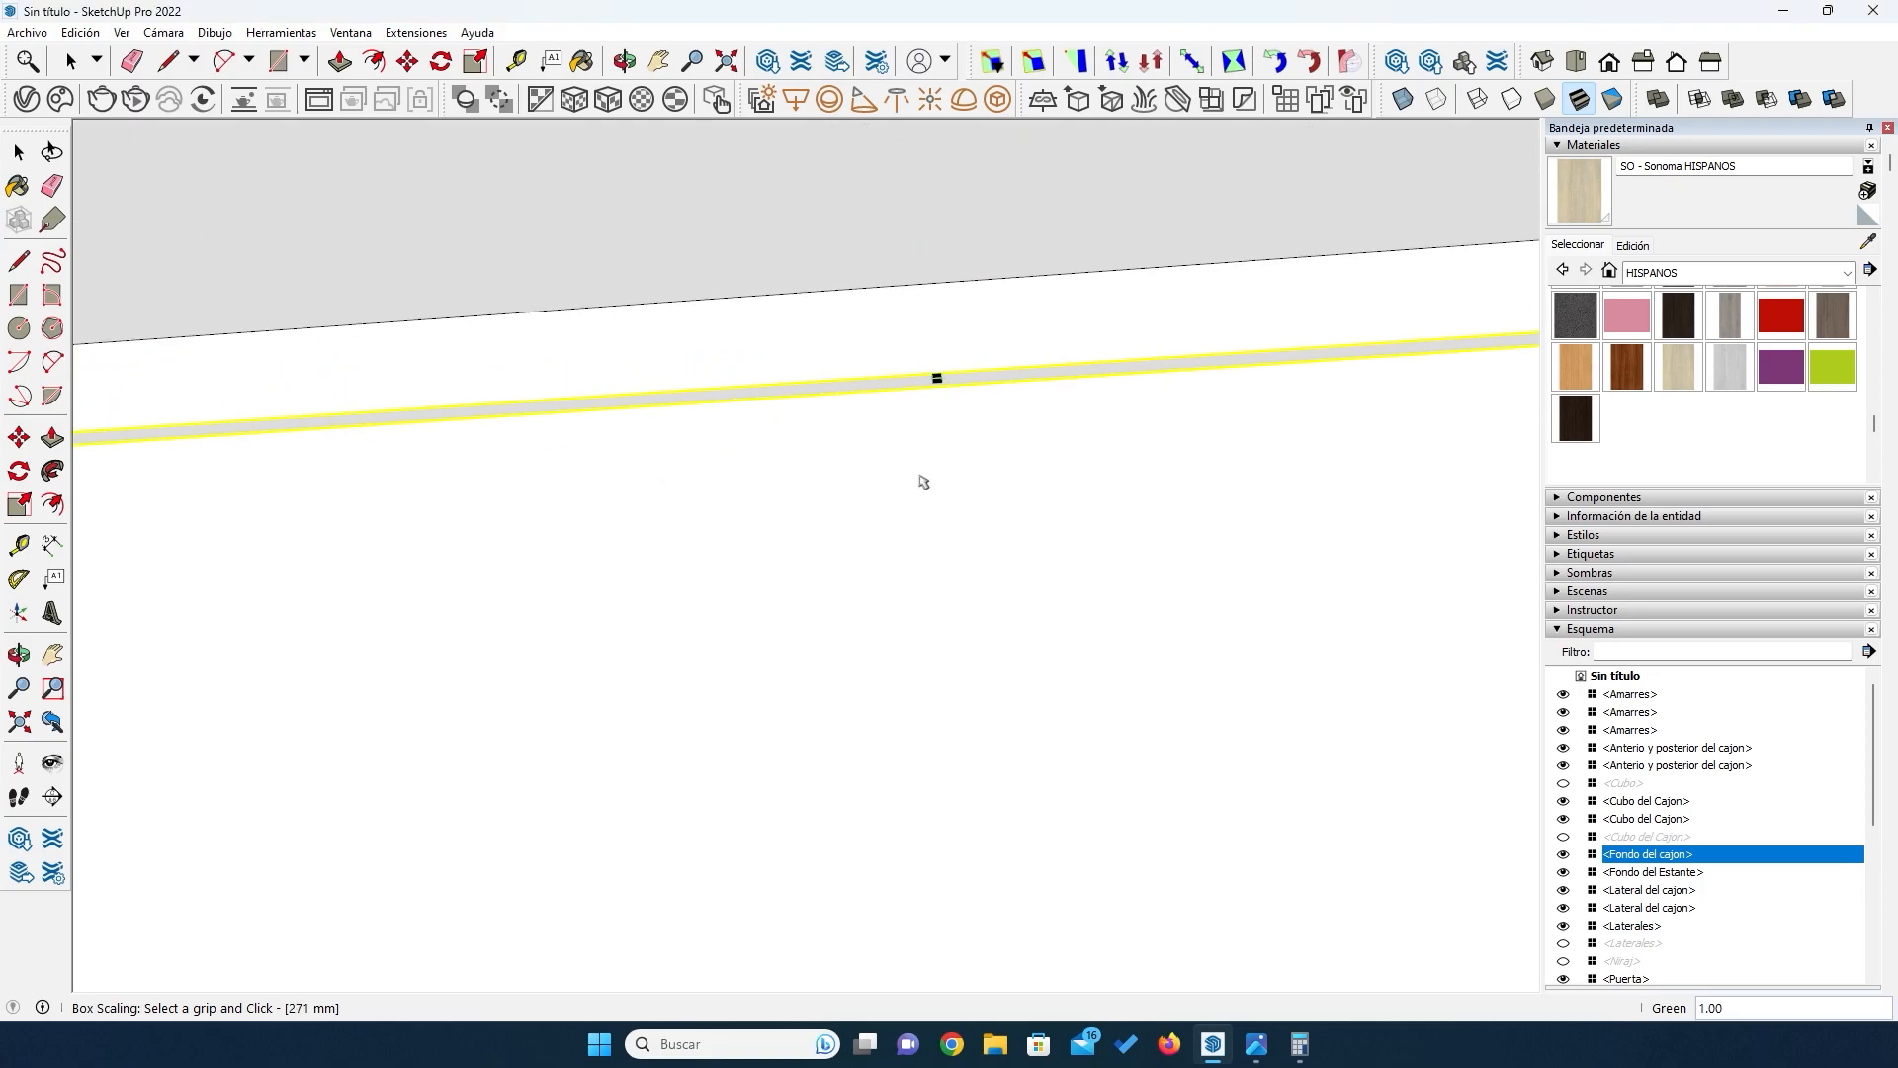
Step: Widen the drawer's bottom panel by 7 mm along the red axis with Box Scaling, growing it past one side edge
key(o)
drag(580, 602, 735, 524)
scroll(734, 524, up, 3)
key(s)
scroll(656, 428, up, 3)
key(o)
drag(616, 624, 1144, 194)
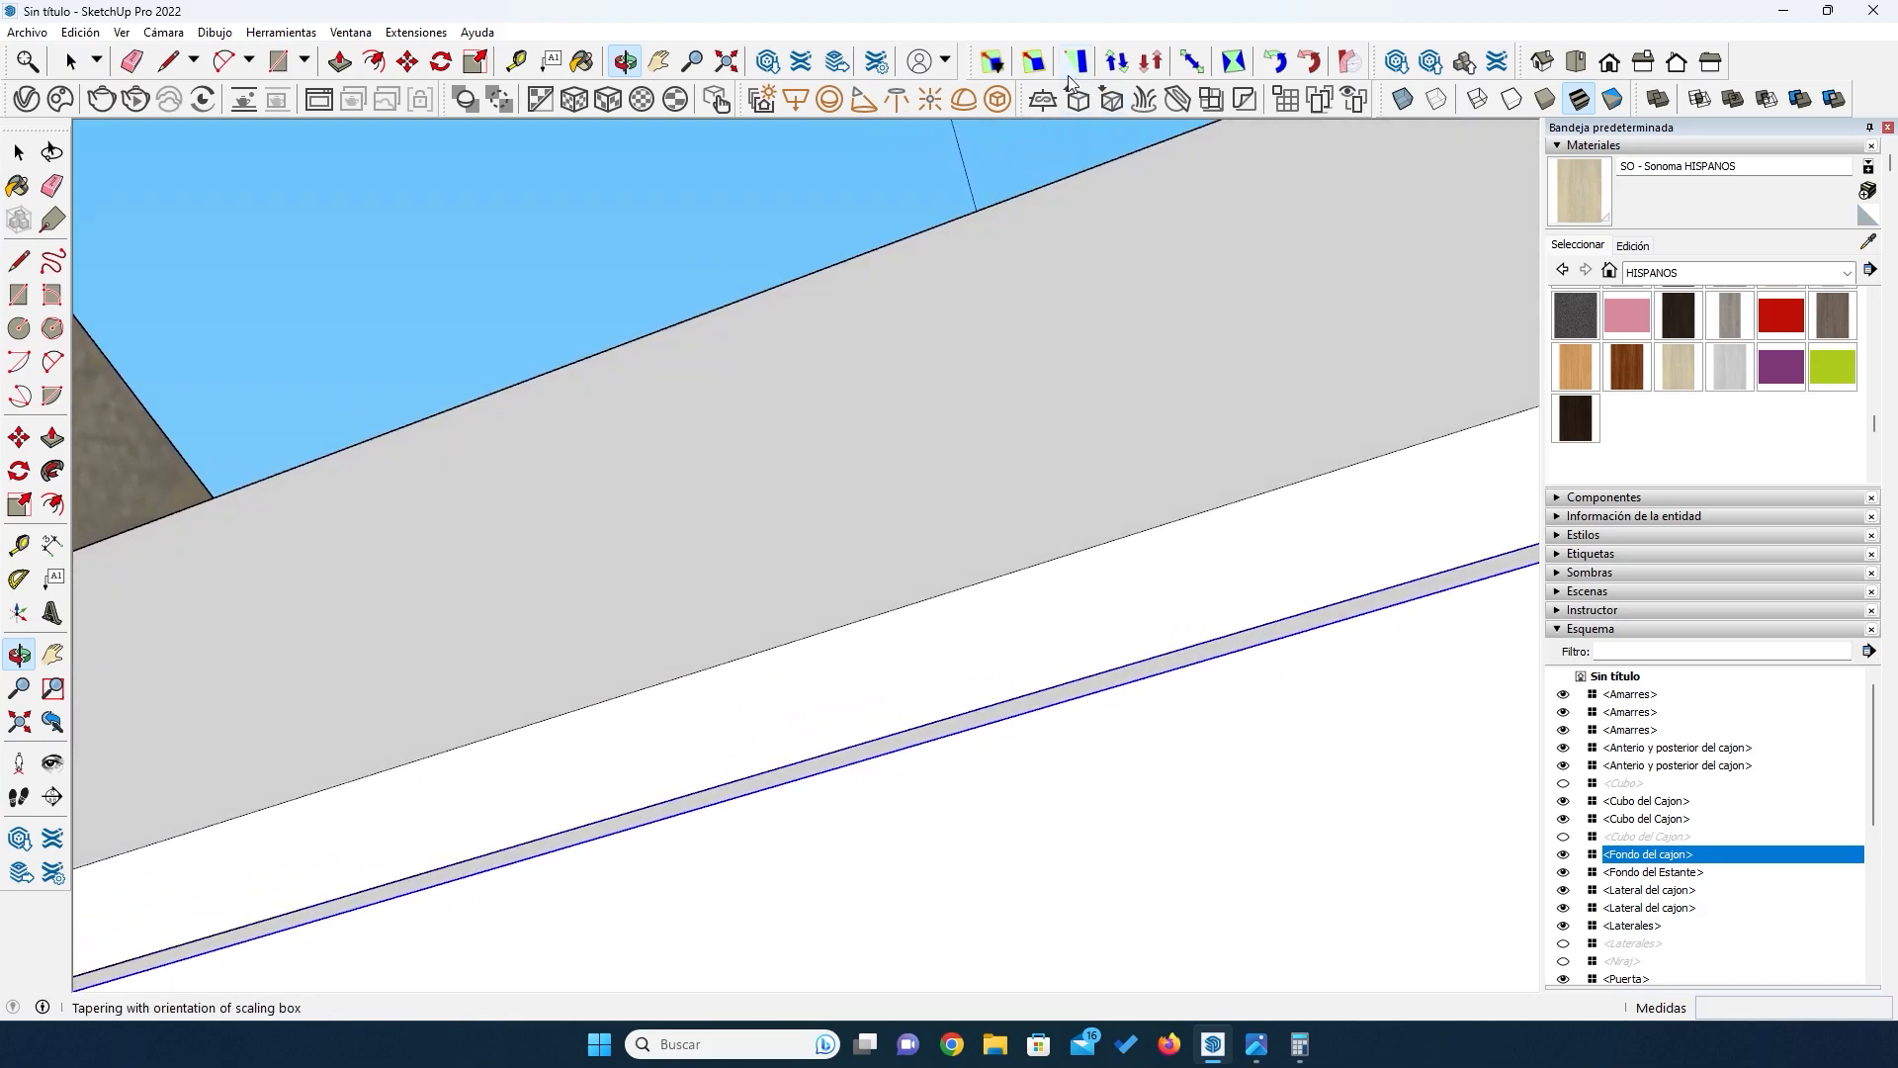
key(s)
scroll(748, 776, up, 3)
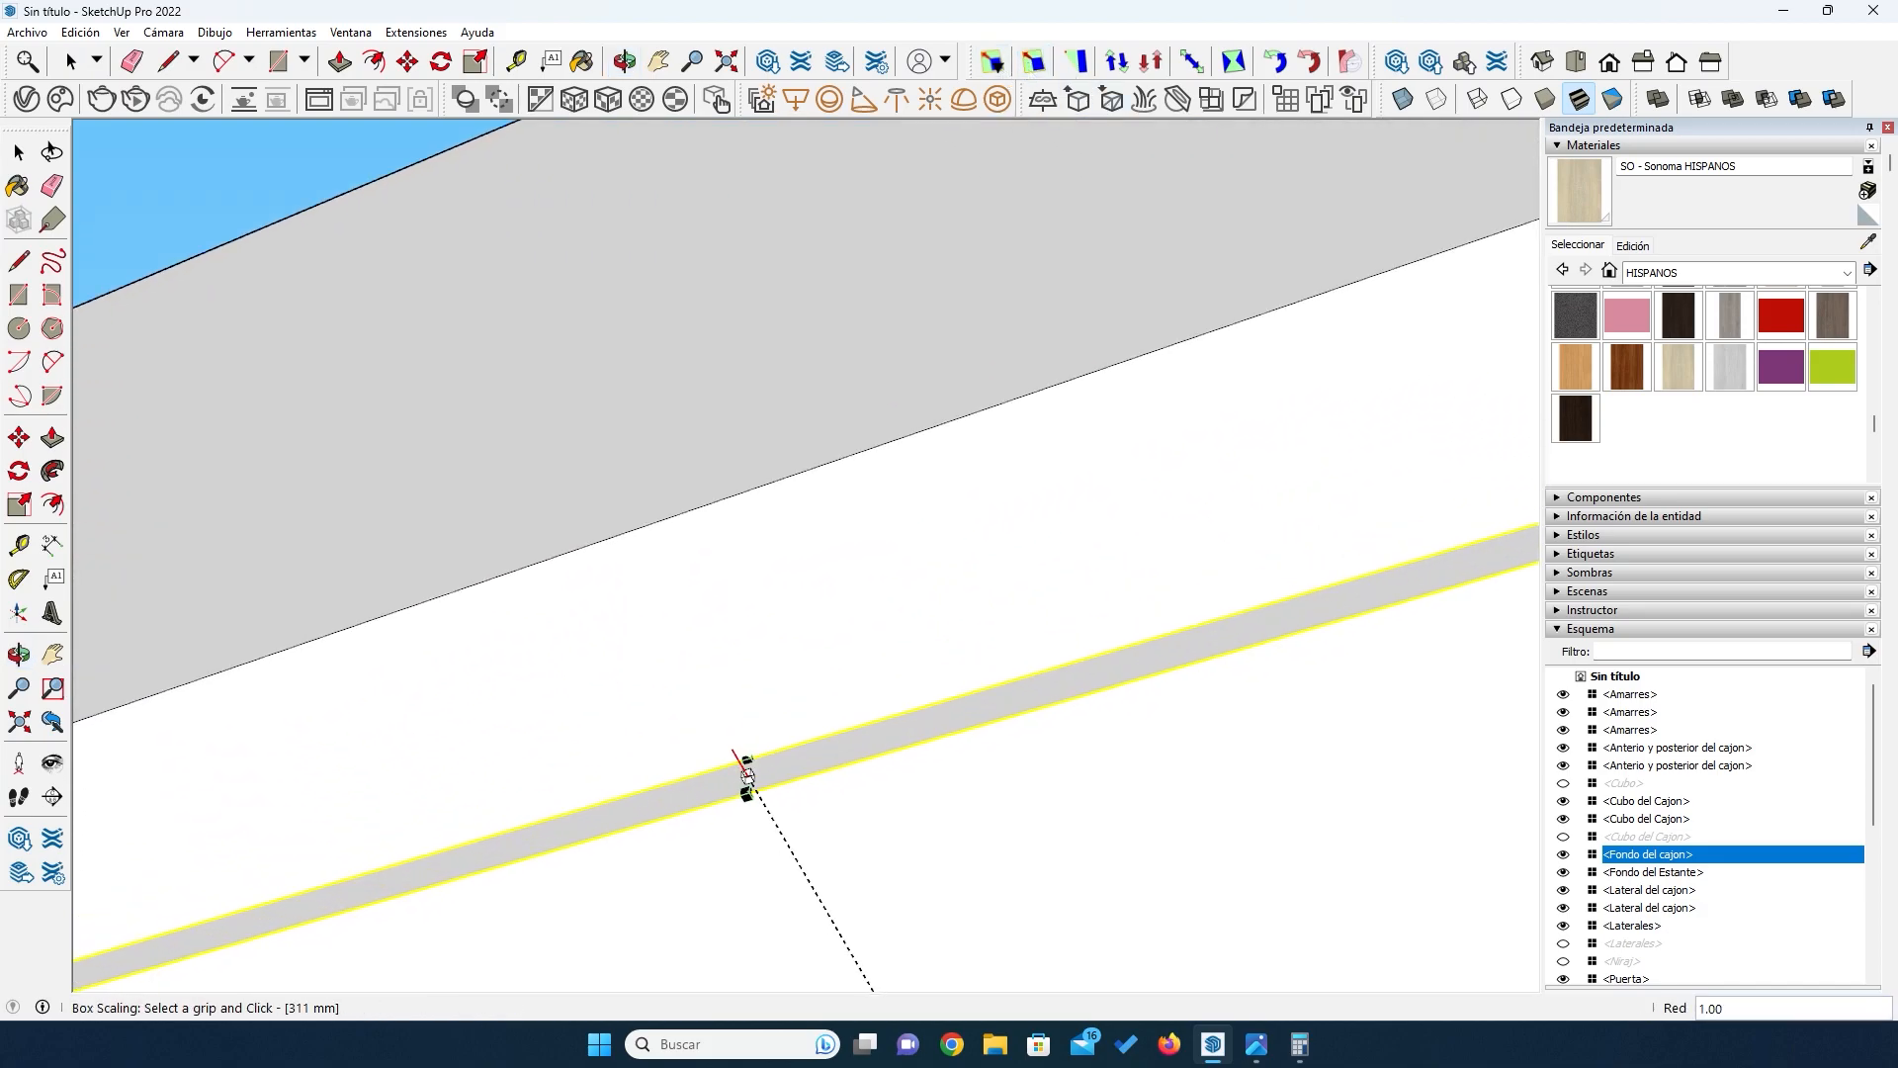
click(747, 776)
key(End)
text(+7)
key(Return)
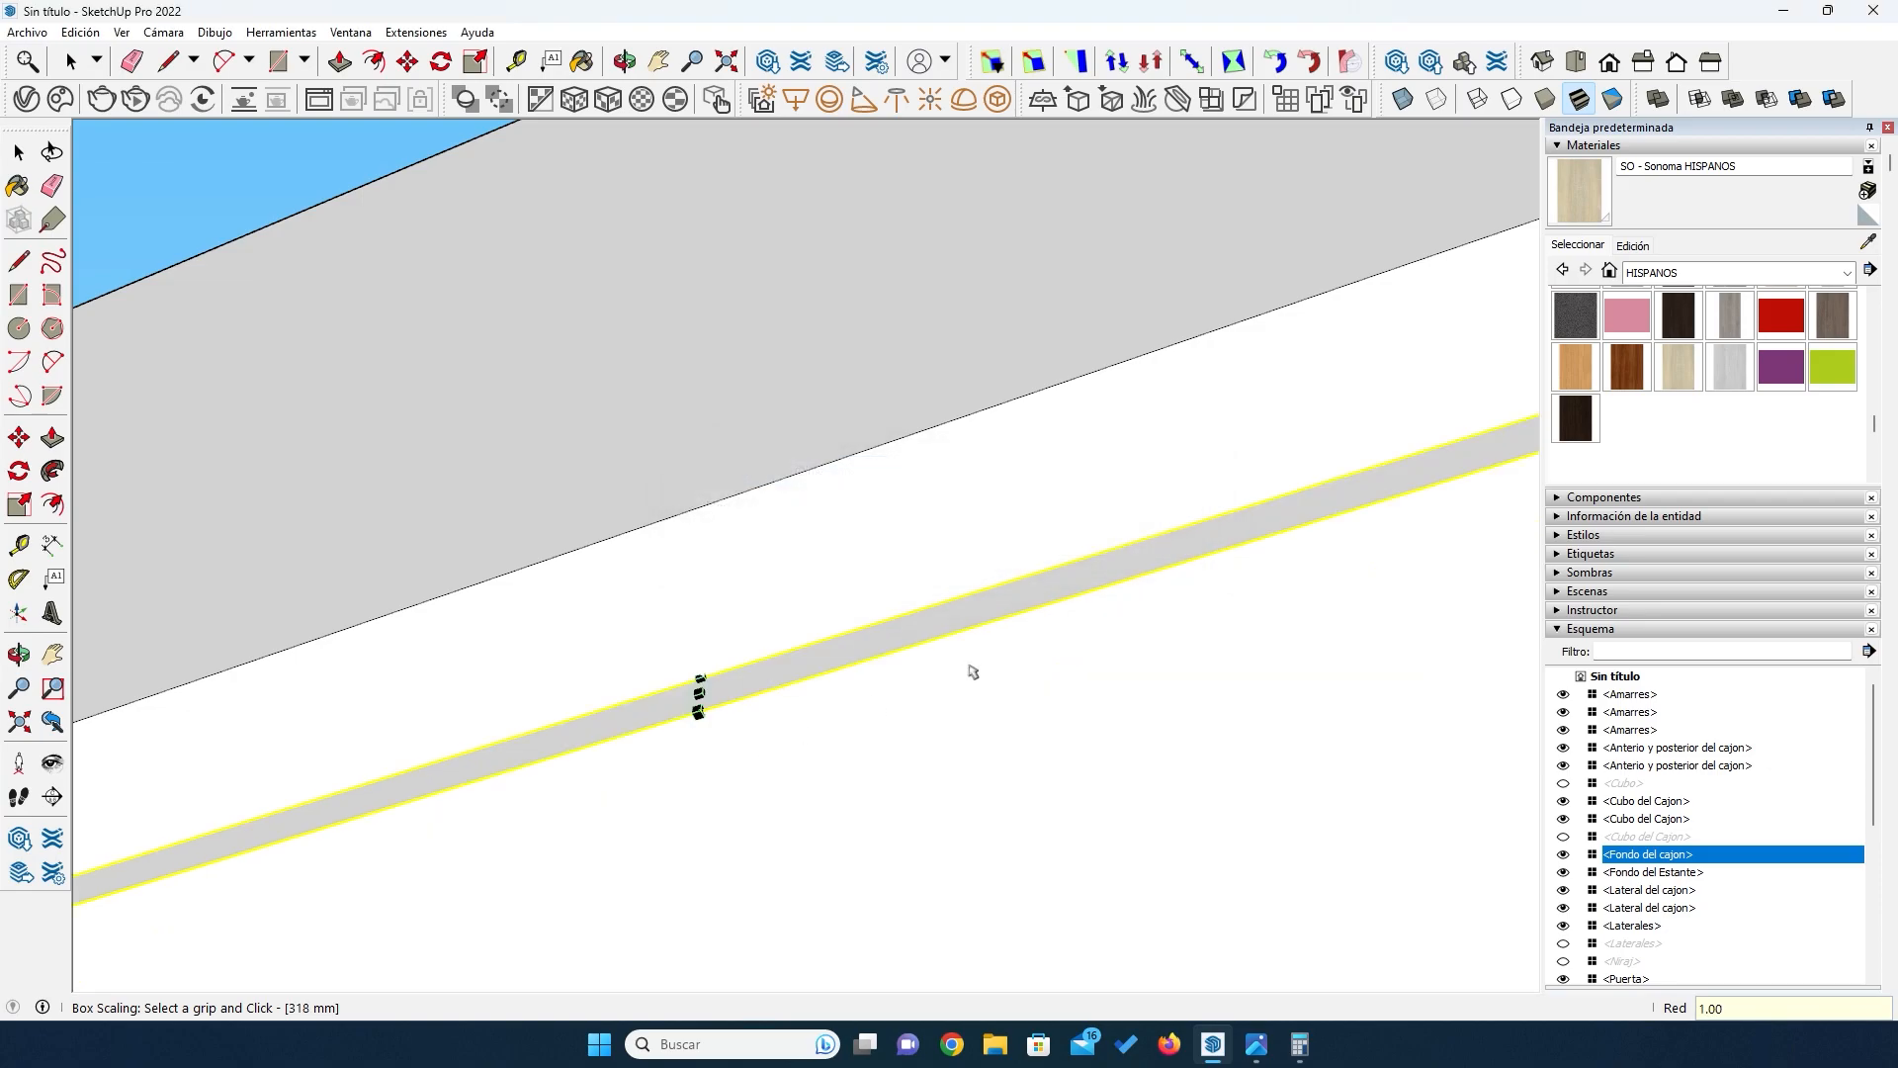
Step: Lengthen the bottom panel along the green axis past its opposite edge with Box Scaling
scroll(972, 670, down, 6)
key(o)
drag(703, 864, 335, 512)
scroll(335, 512, up, 5)
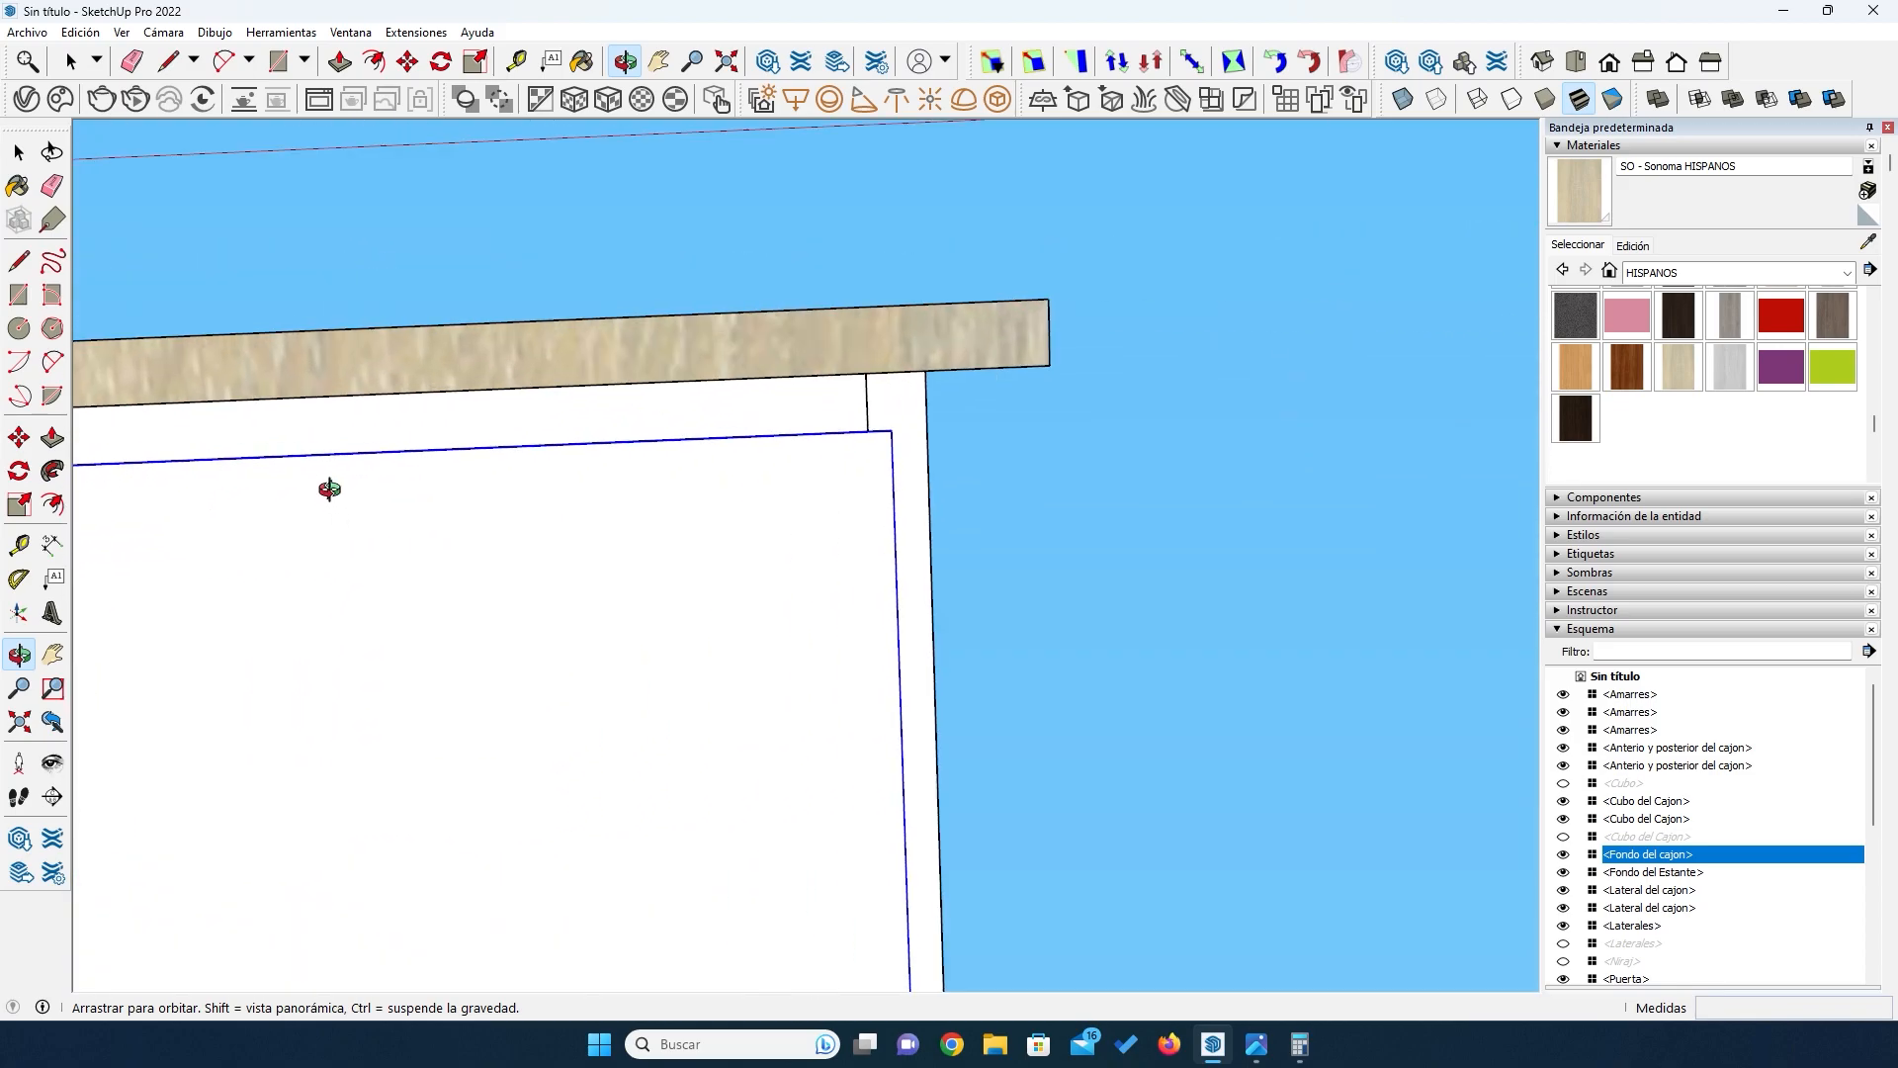
click(1037, 67)
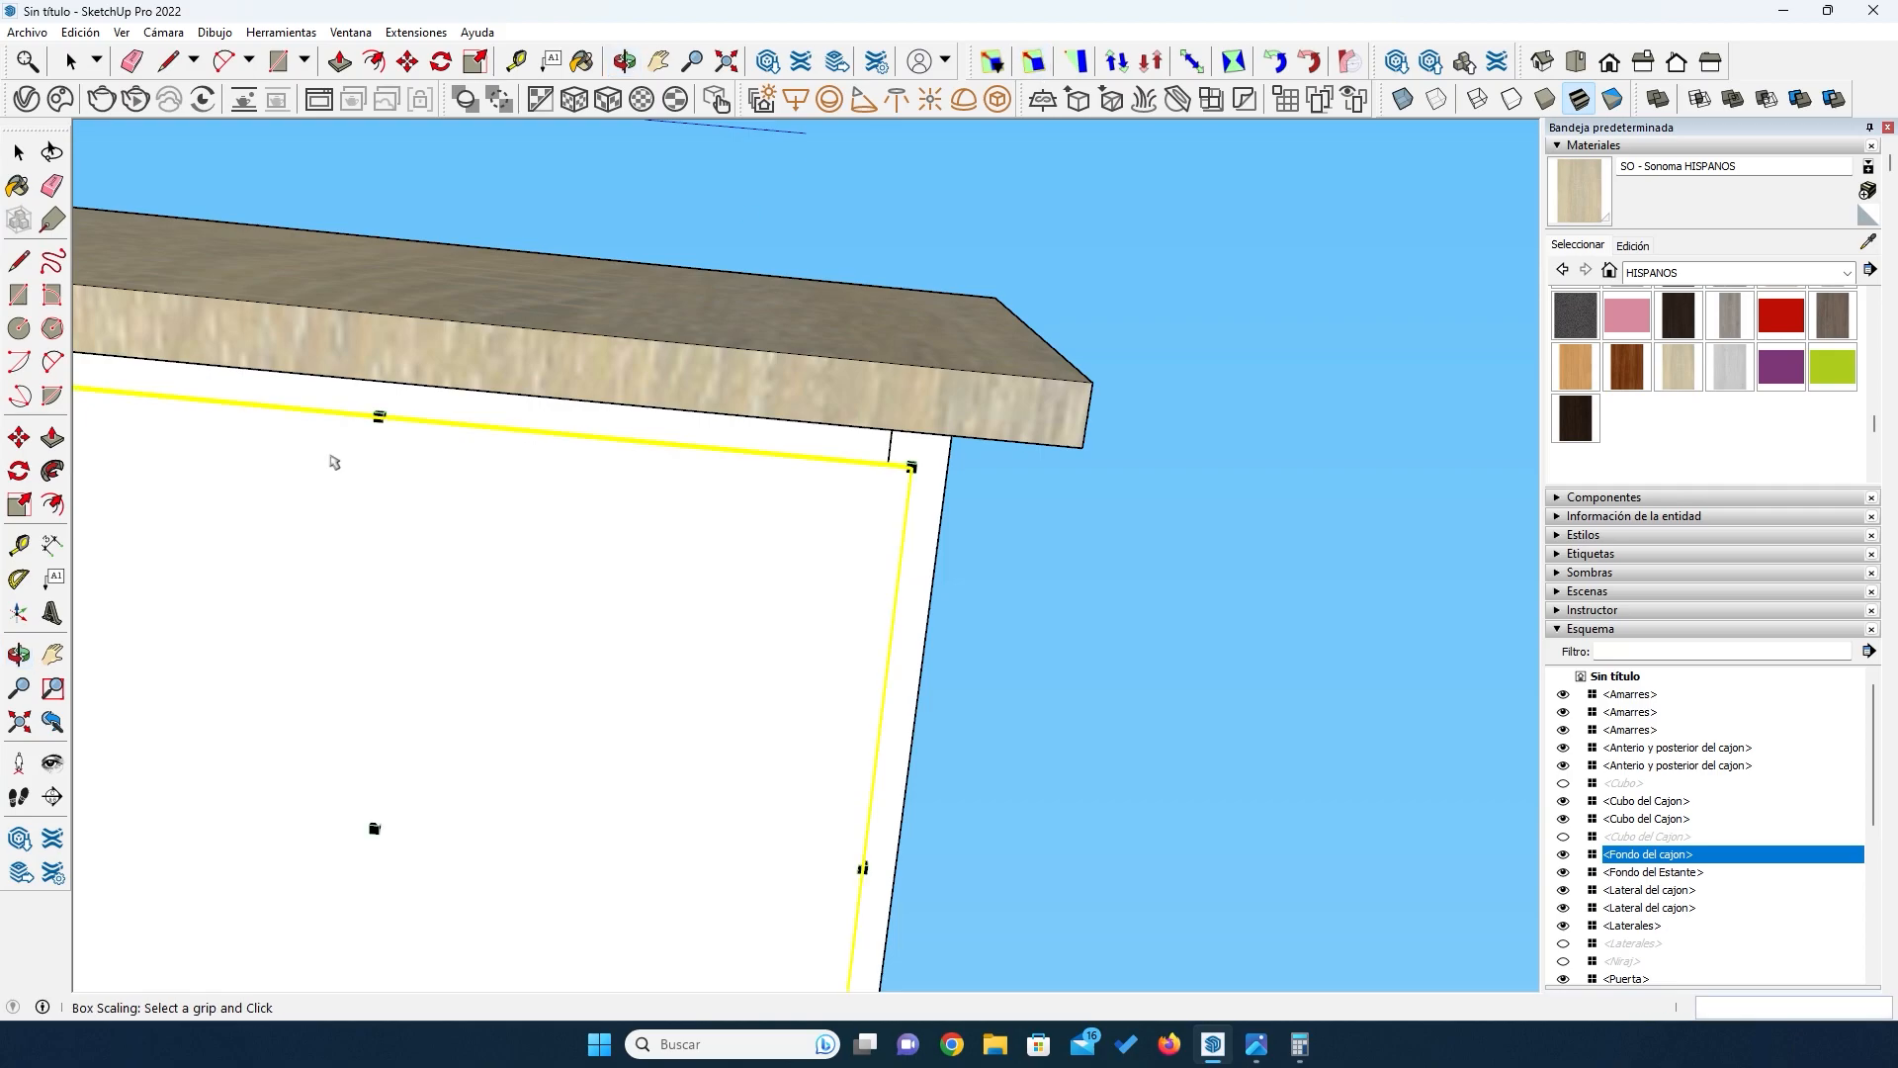
scroll(366, 413, up, 5)
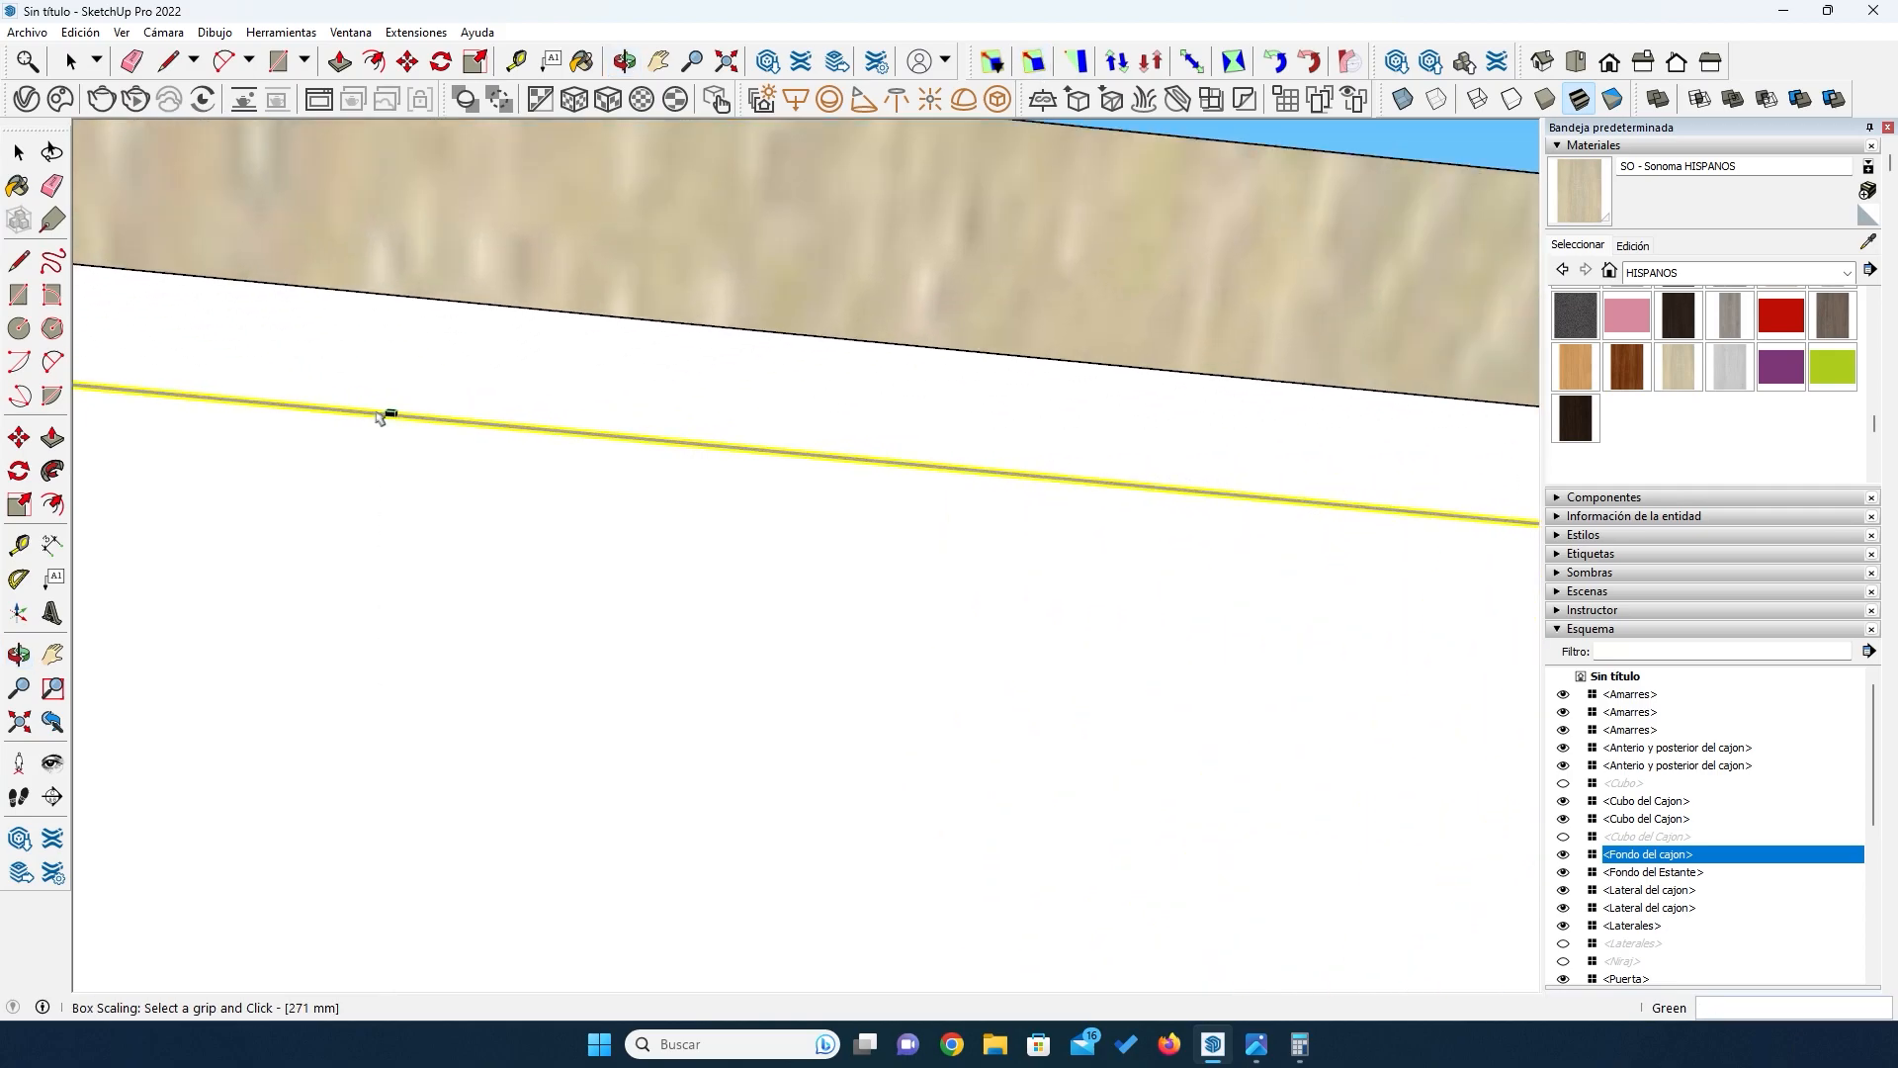
scroll(386, 419, up, 2)
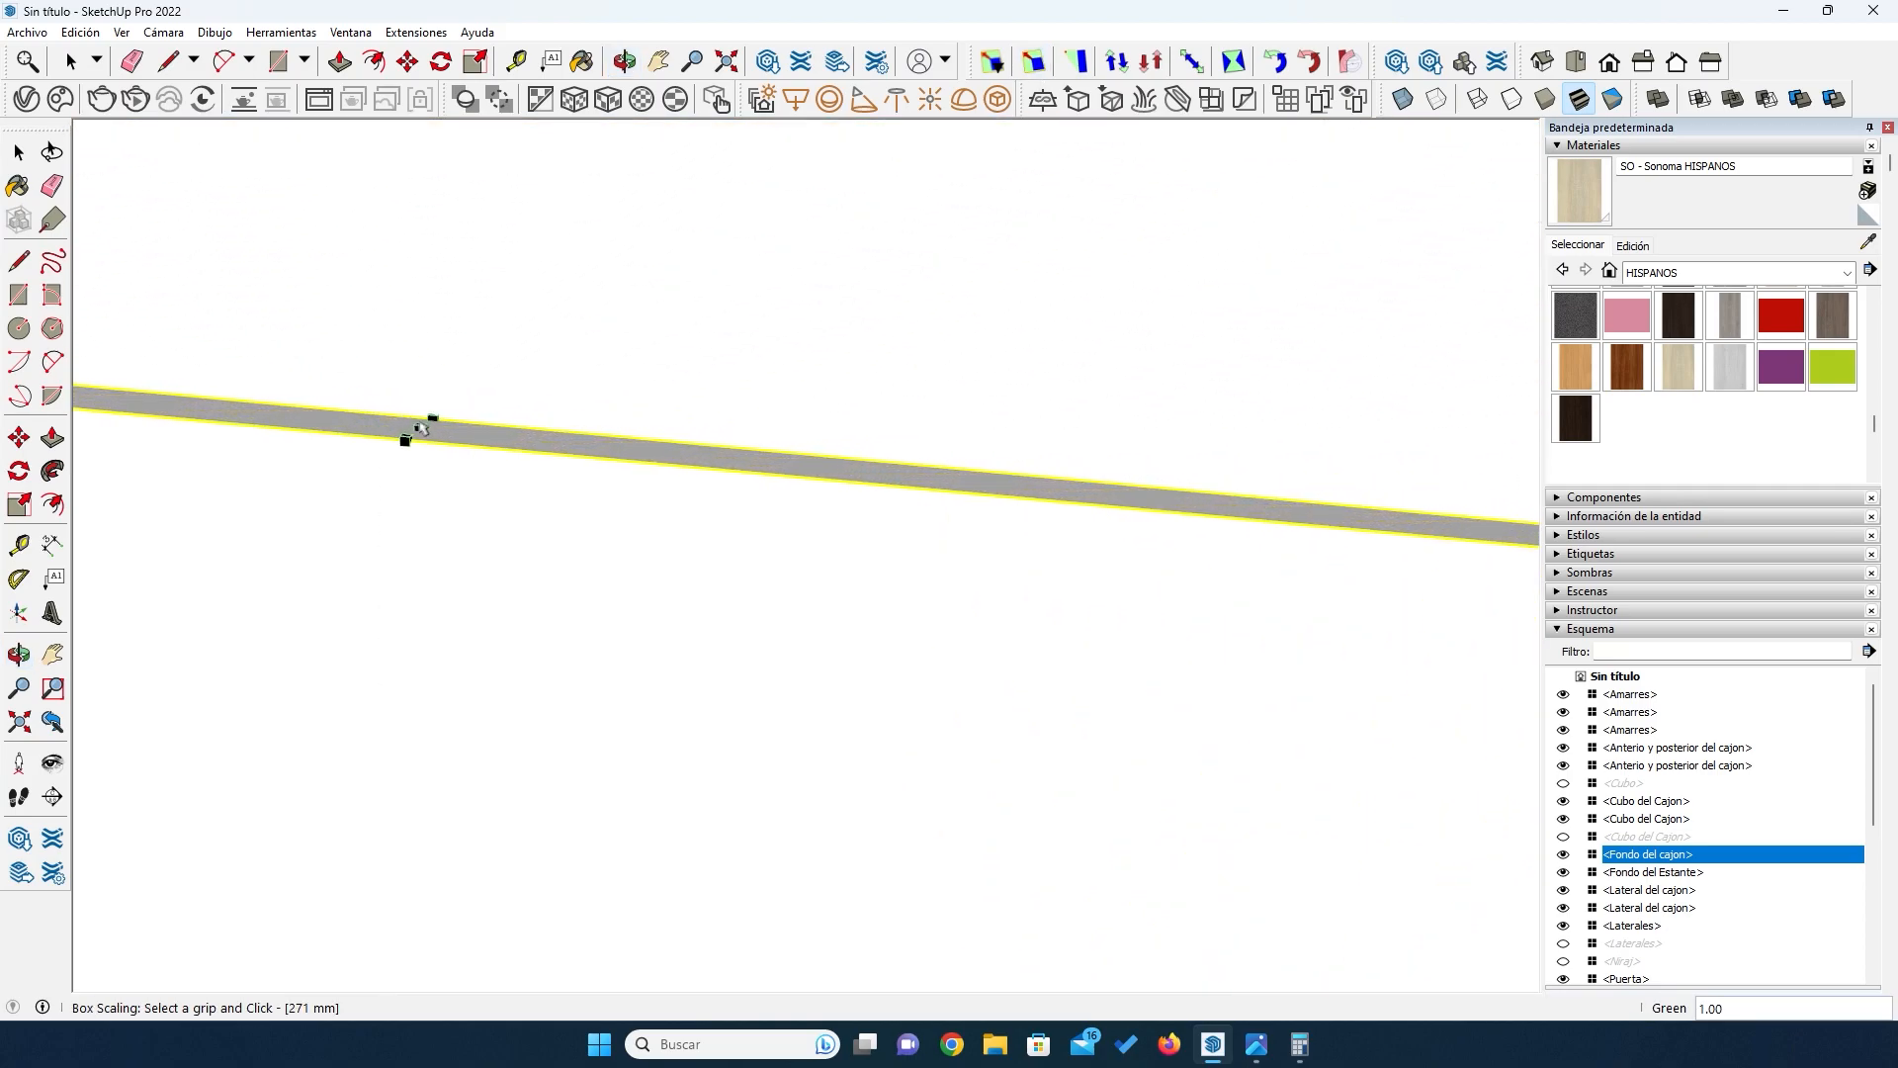
click(420, 428)
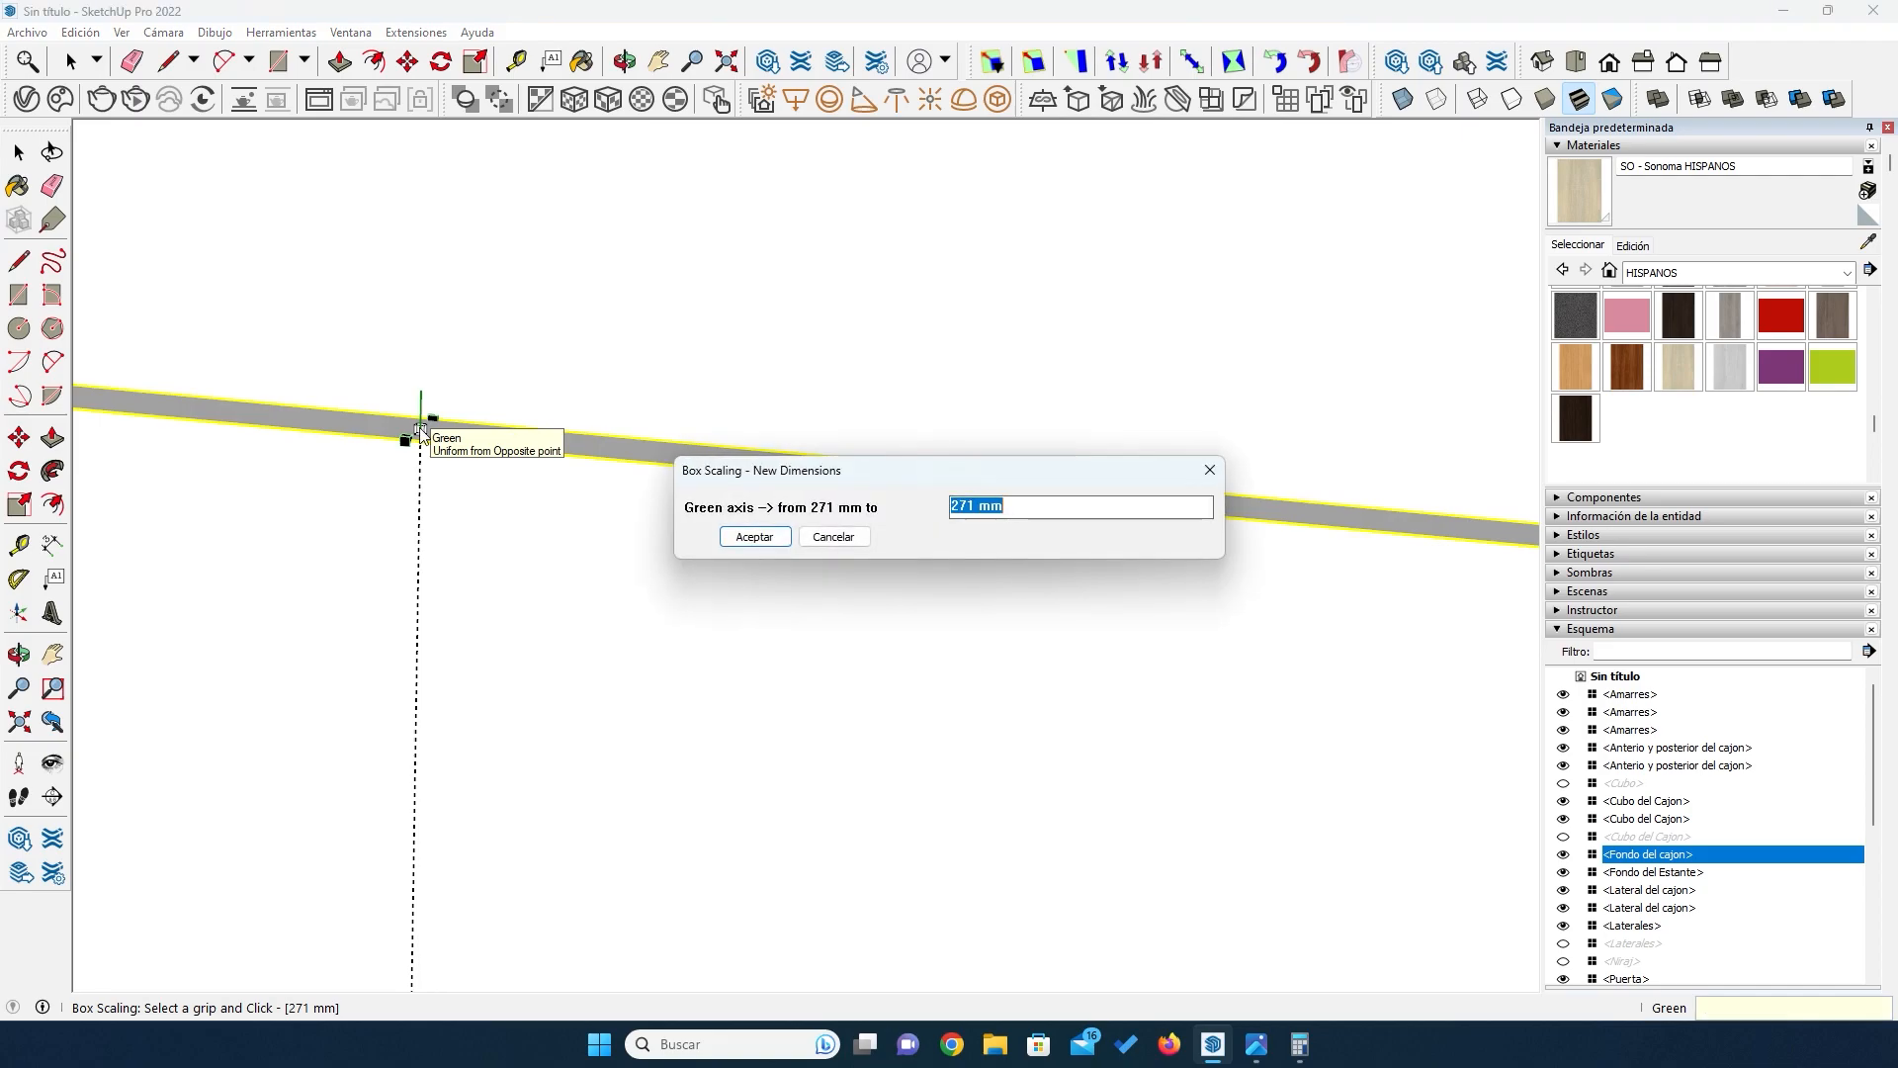
key(Right)
key(Return)
Step: Widen the bottom panel by another 7 mm along the red axis past its opposite side edge
middle_drag(495, 462, 736, 568)
middle_drag(499, 602, 619, 441)
key(s)
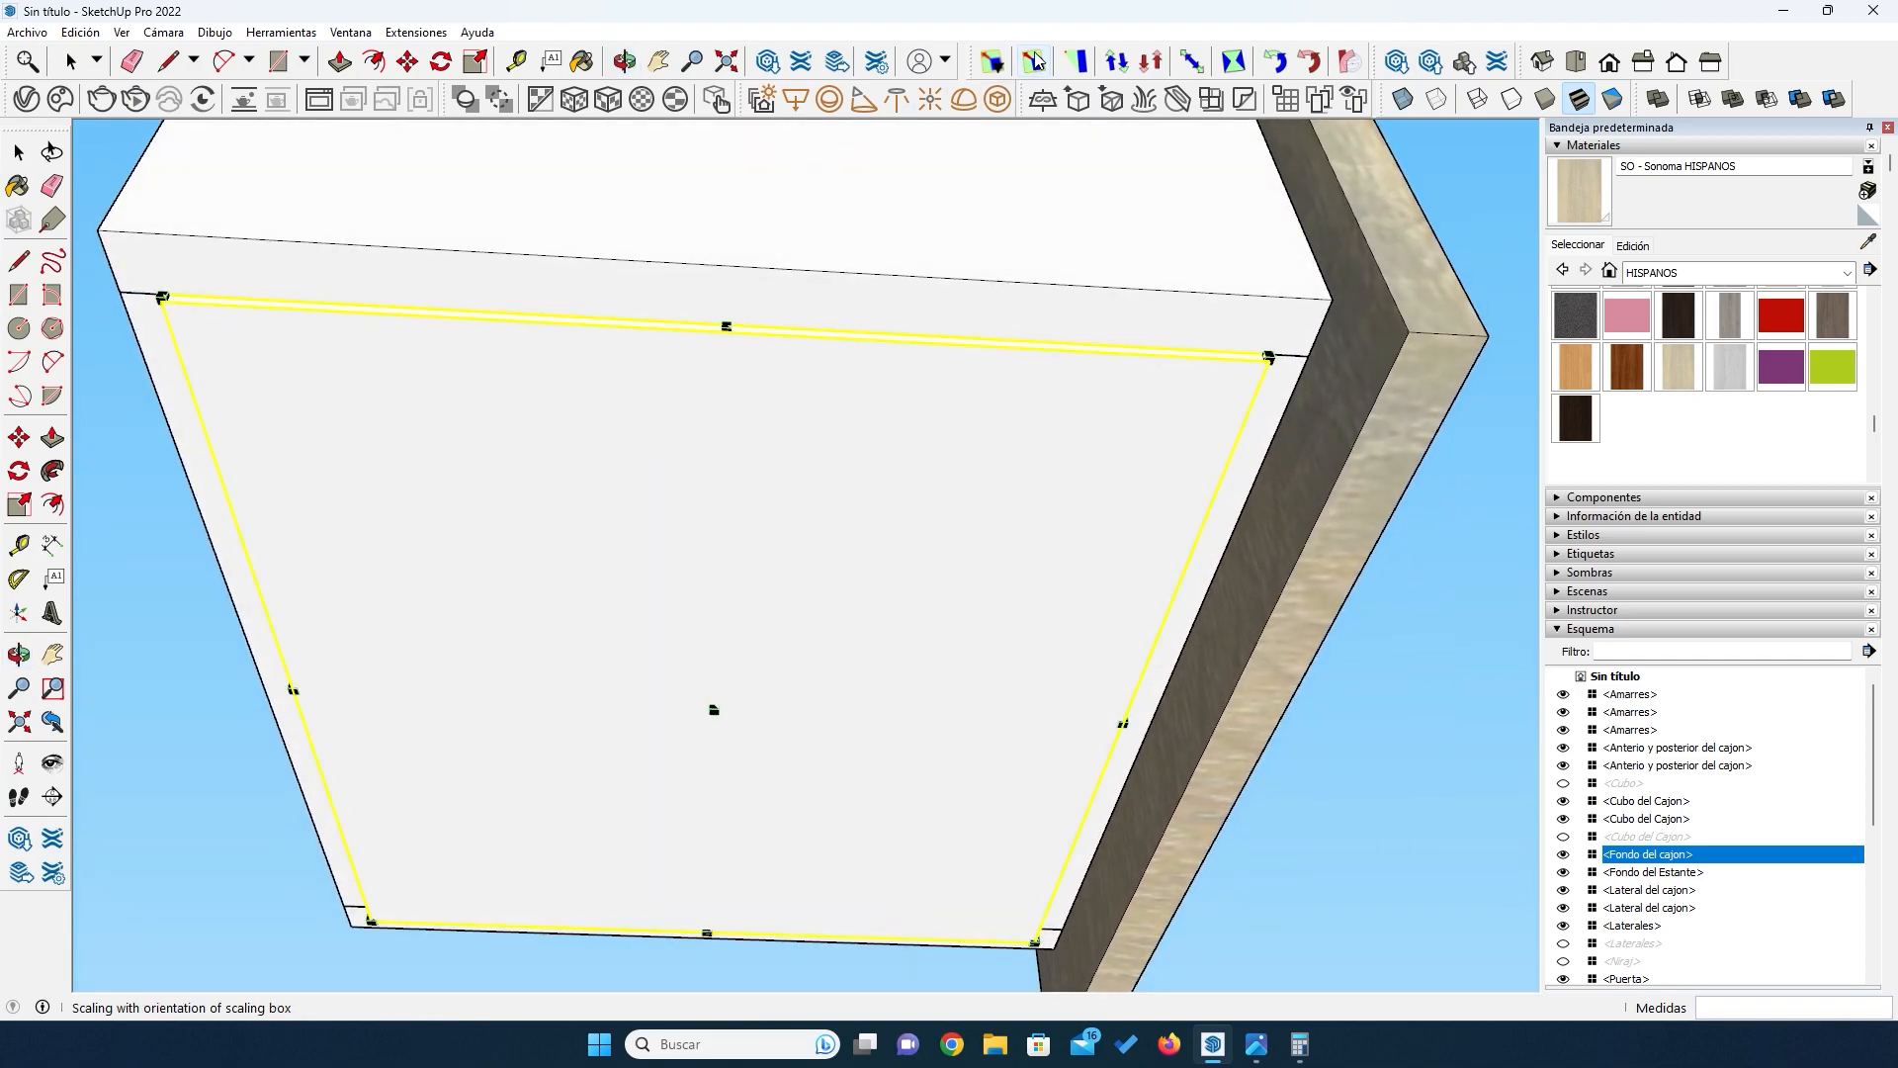
scroll(678, 326, up, 10)
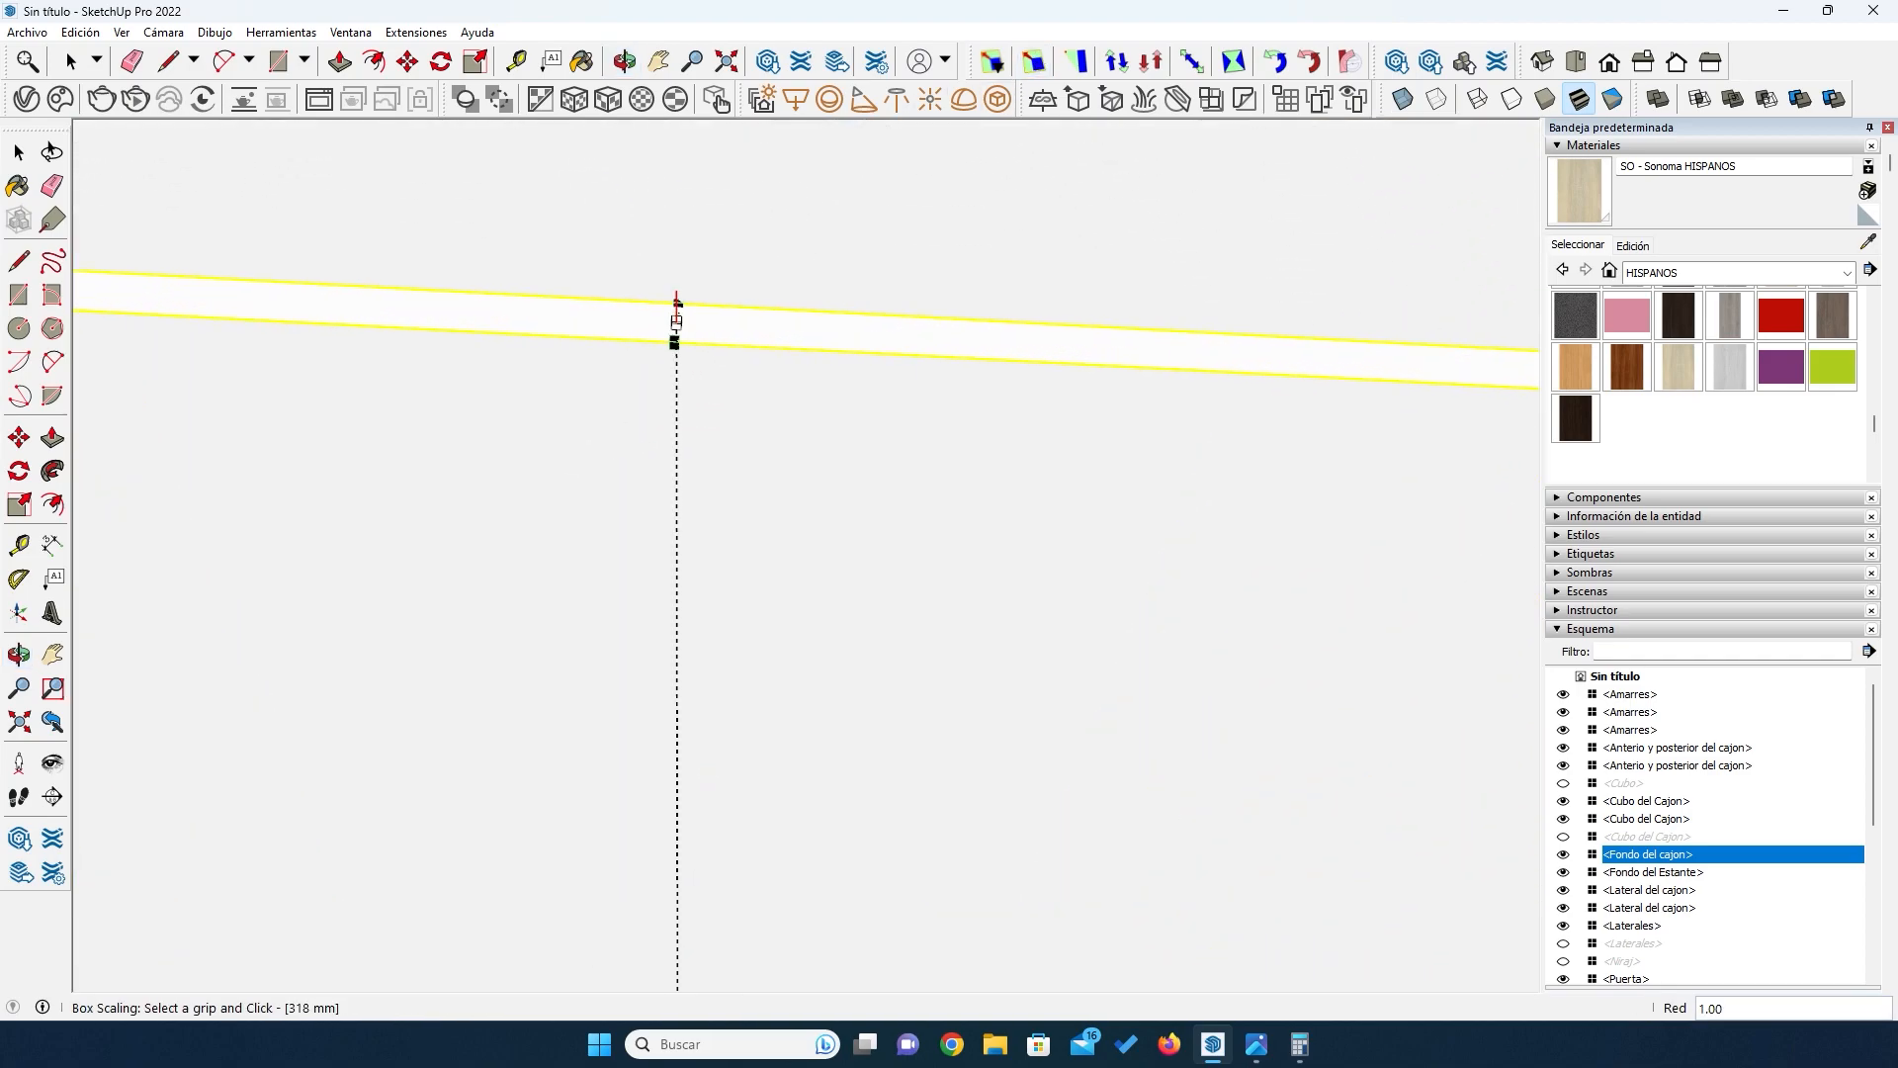
click(677, 322)
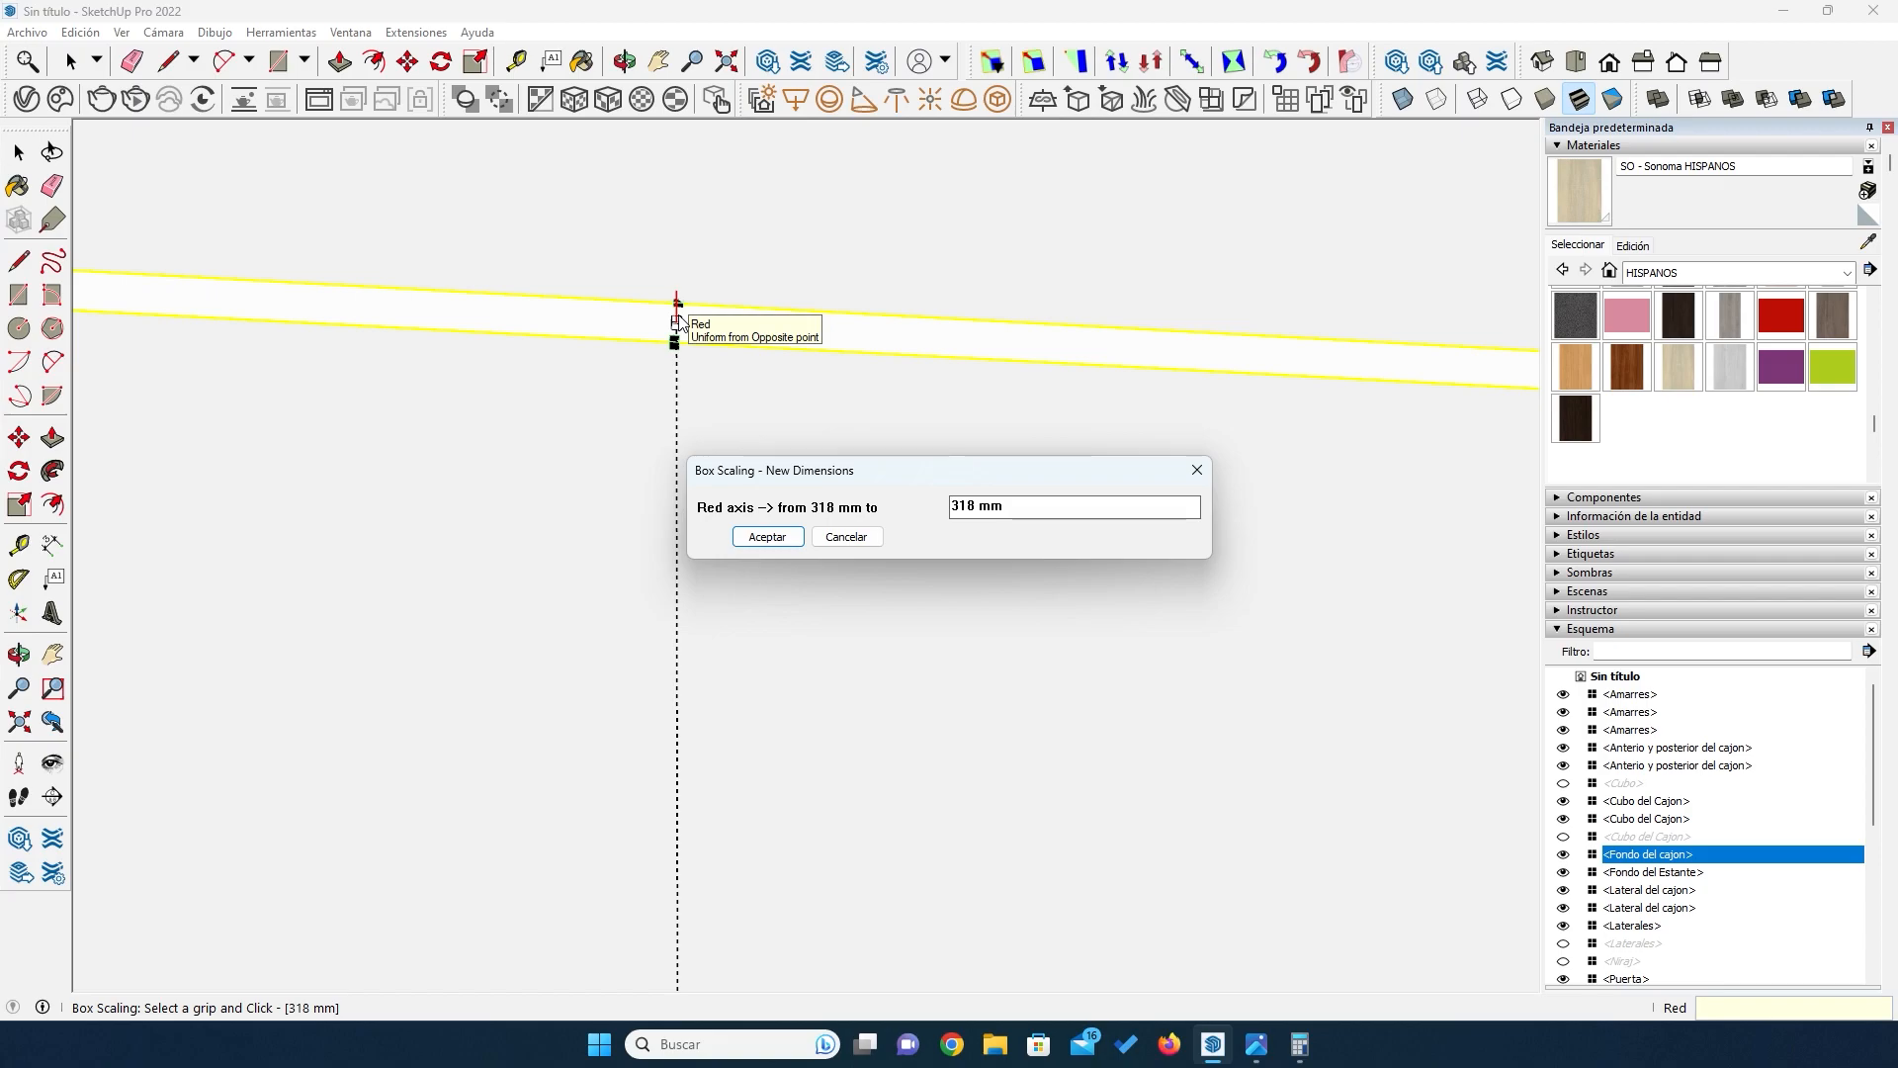
text(+7)
key(Return)
Step: Move the bottom panel 21 mm up from the underside into the drawer
middle_drag(547, 495, 703, 631)
middle_drag(444, 484, 873, 373)
scroll(924, 309, up, 4)
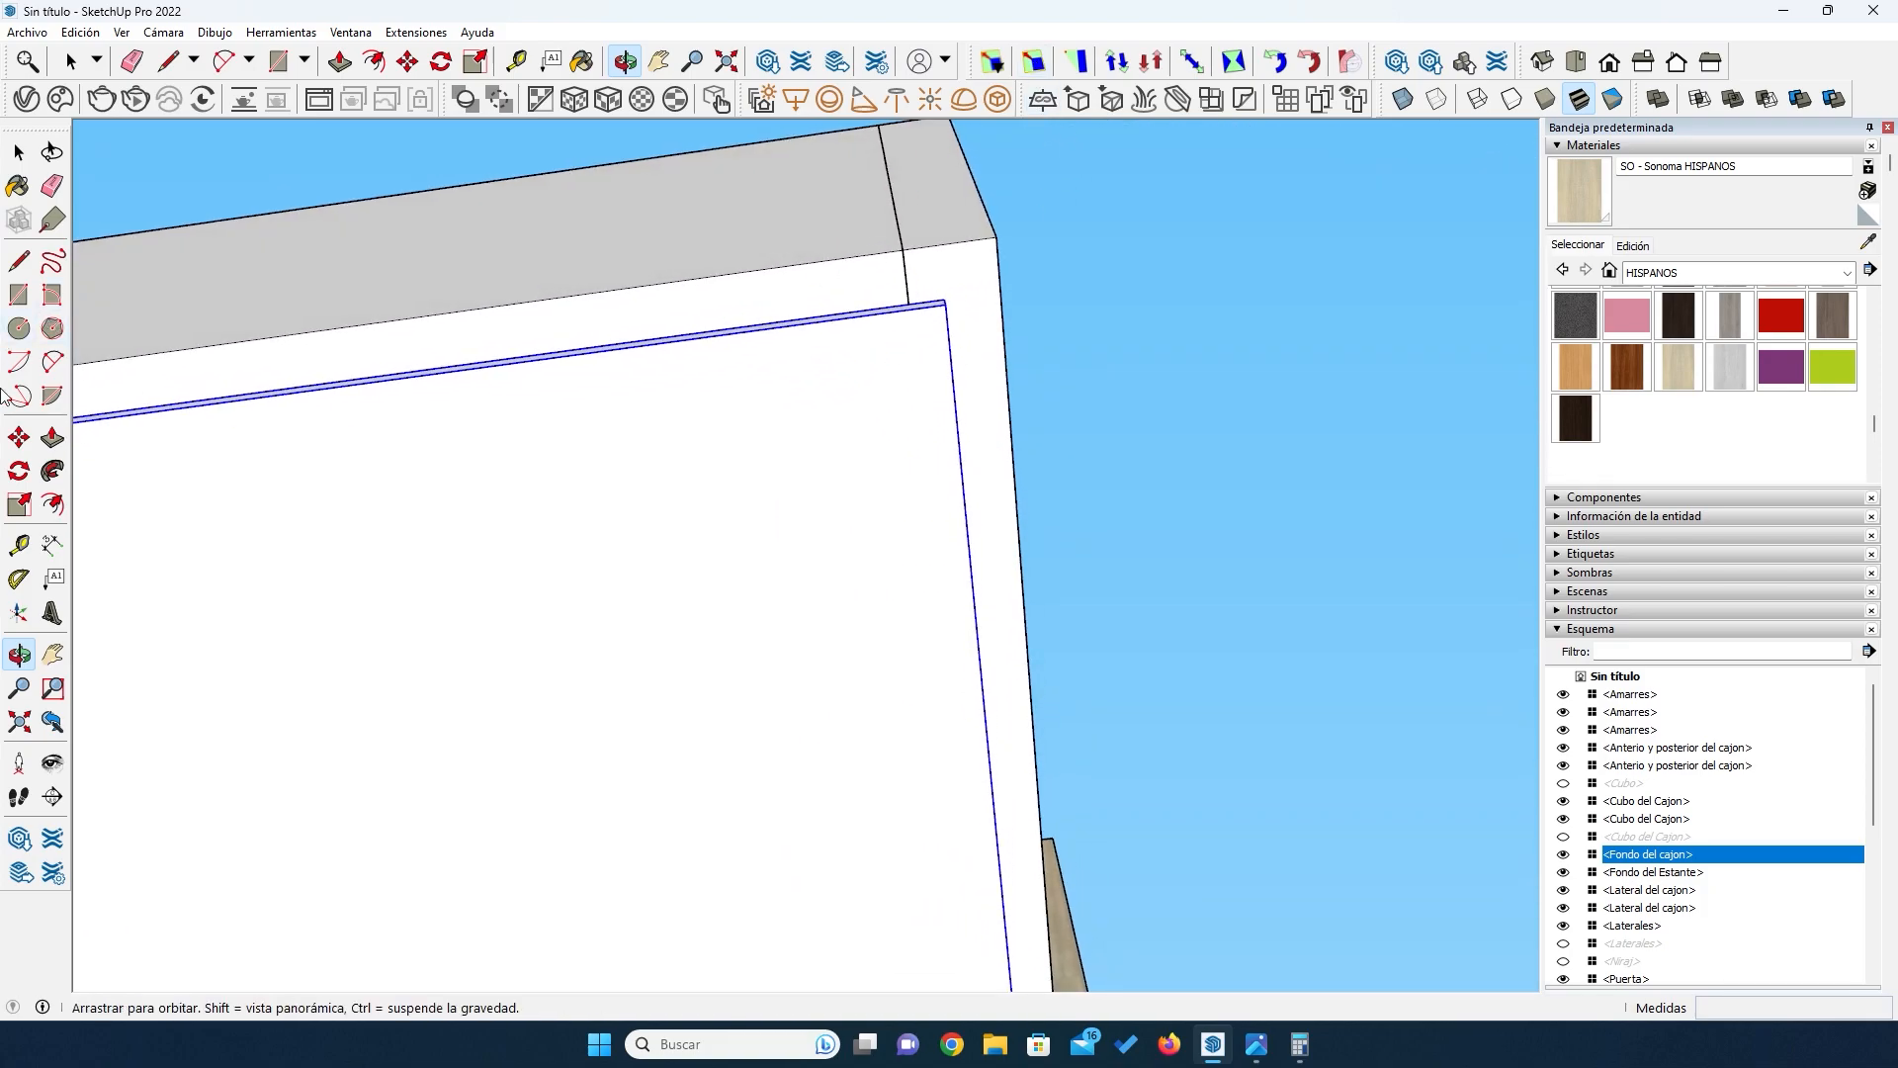
click(19, 437)
scroll(939, 304, up, 3)
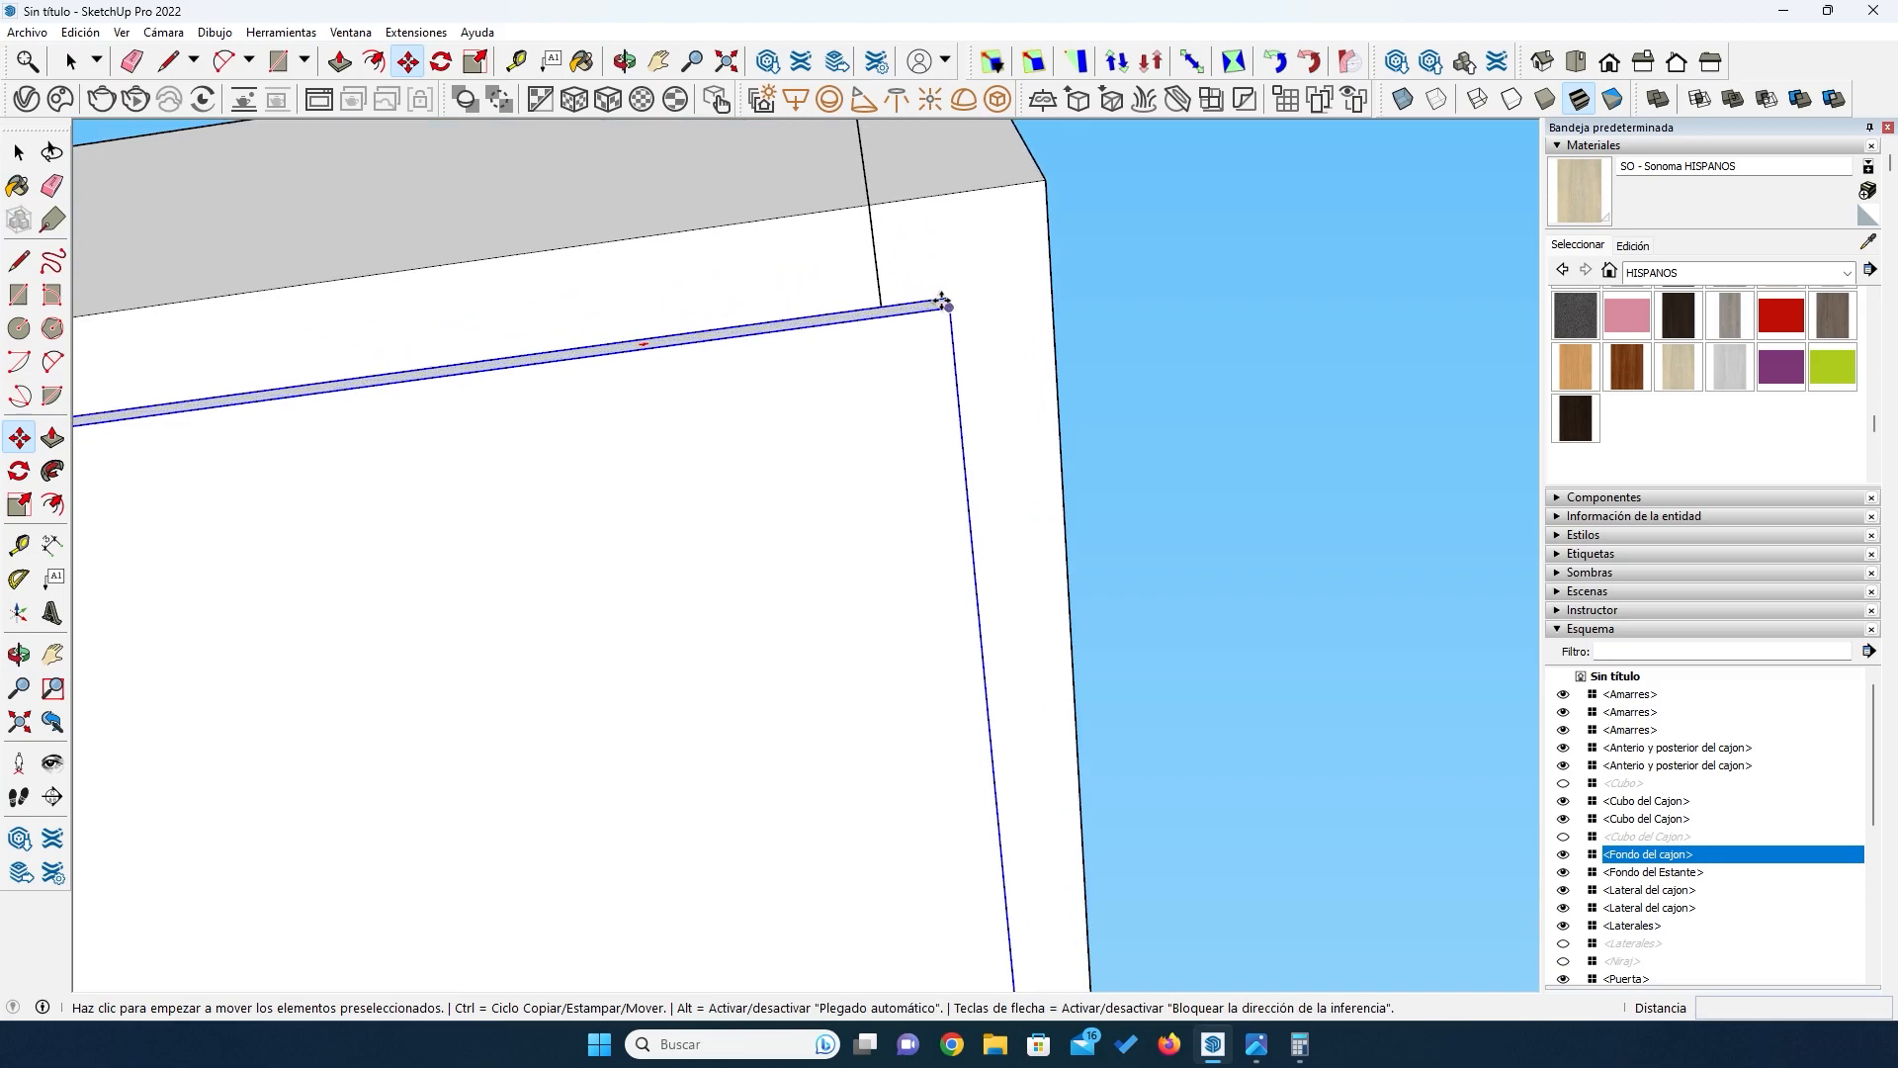
click(951, 295)
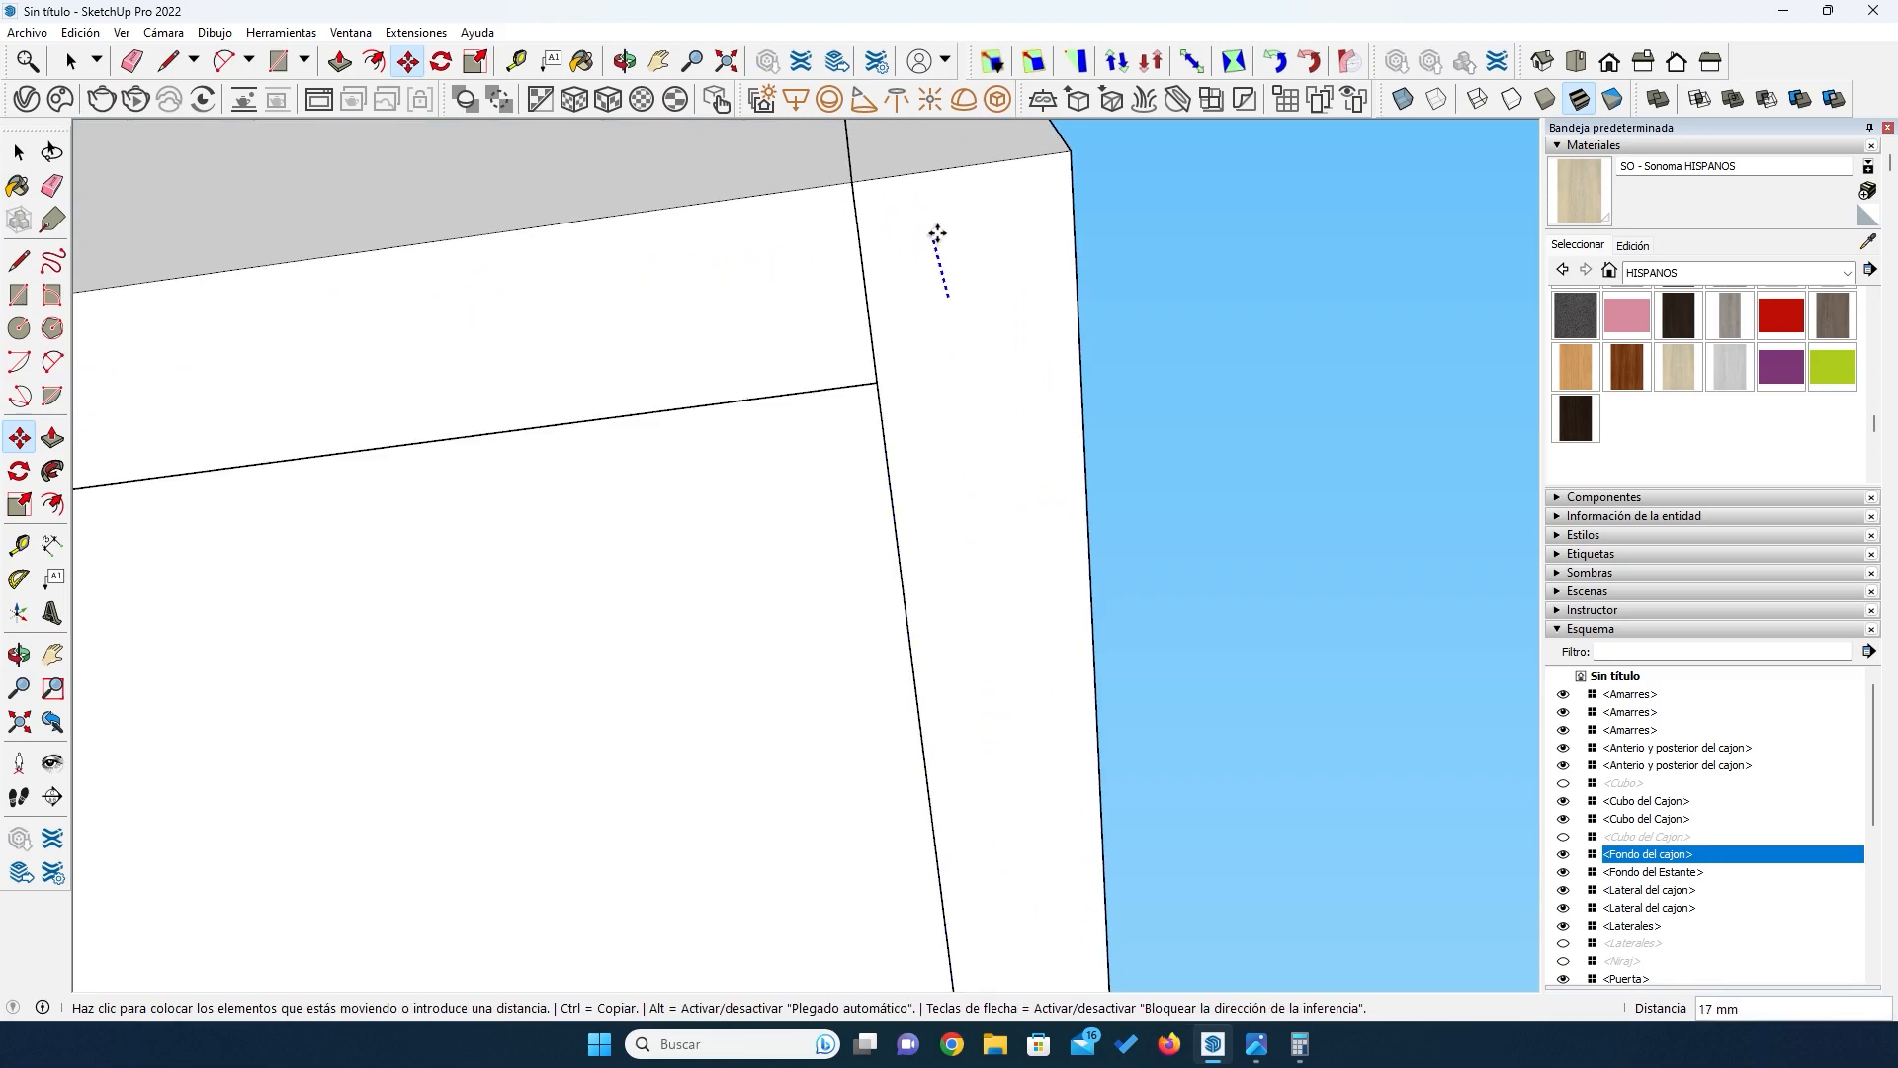
click(936, 236)
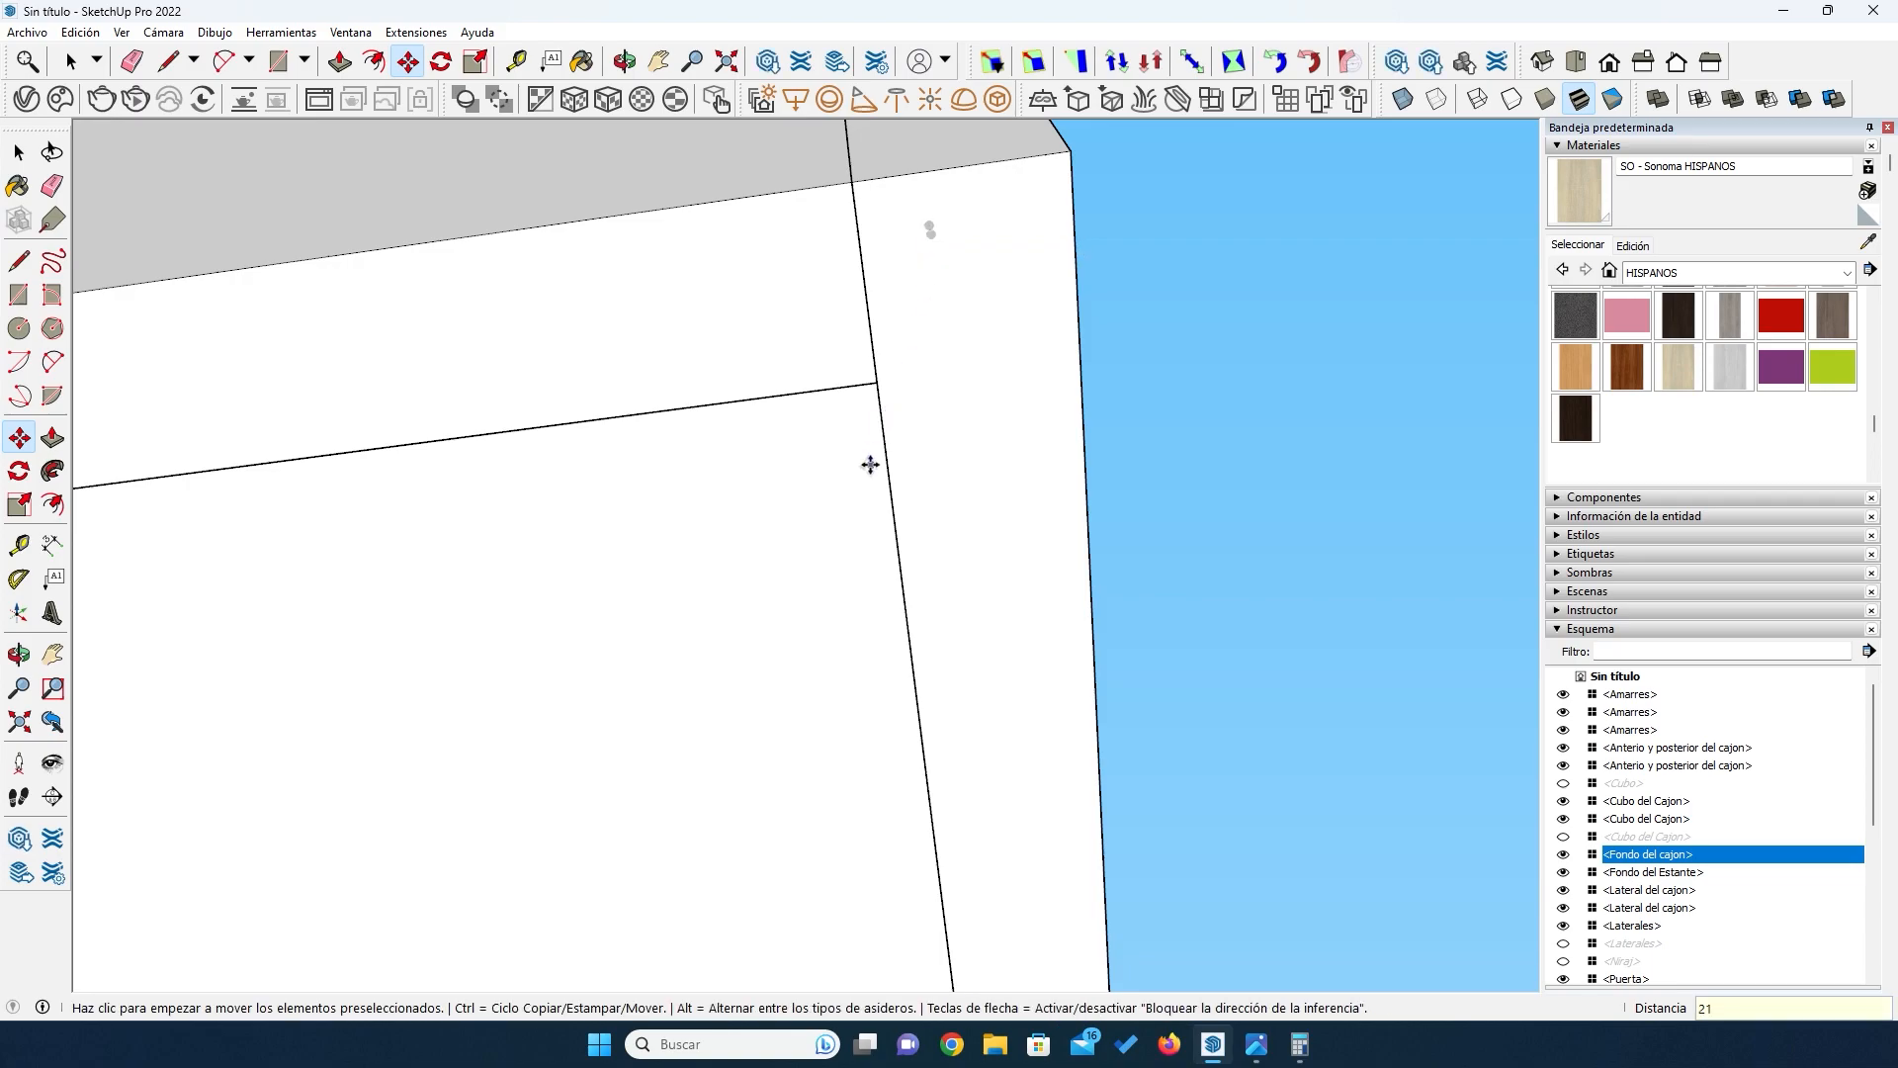
Step: Inside one Lateral del cajon component, place guides on its end face 18 and 22 mm above the lower edge and 8 mm from the inner edge
scroll(913, 534, down, 3)
scroll(757, 605, down, 3)
middle_drag(426, 646, 202, 769)
click(18, 151)
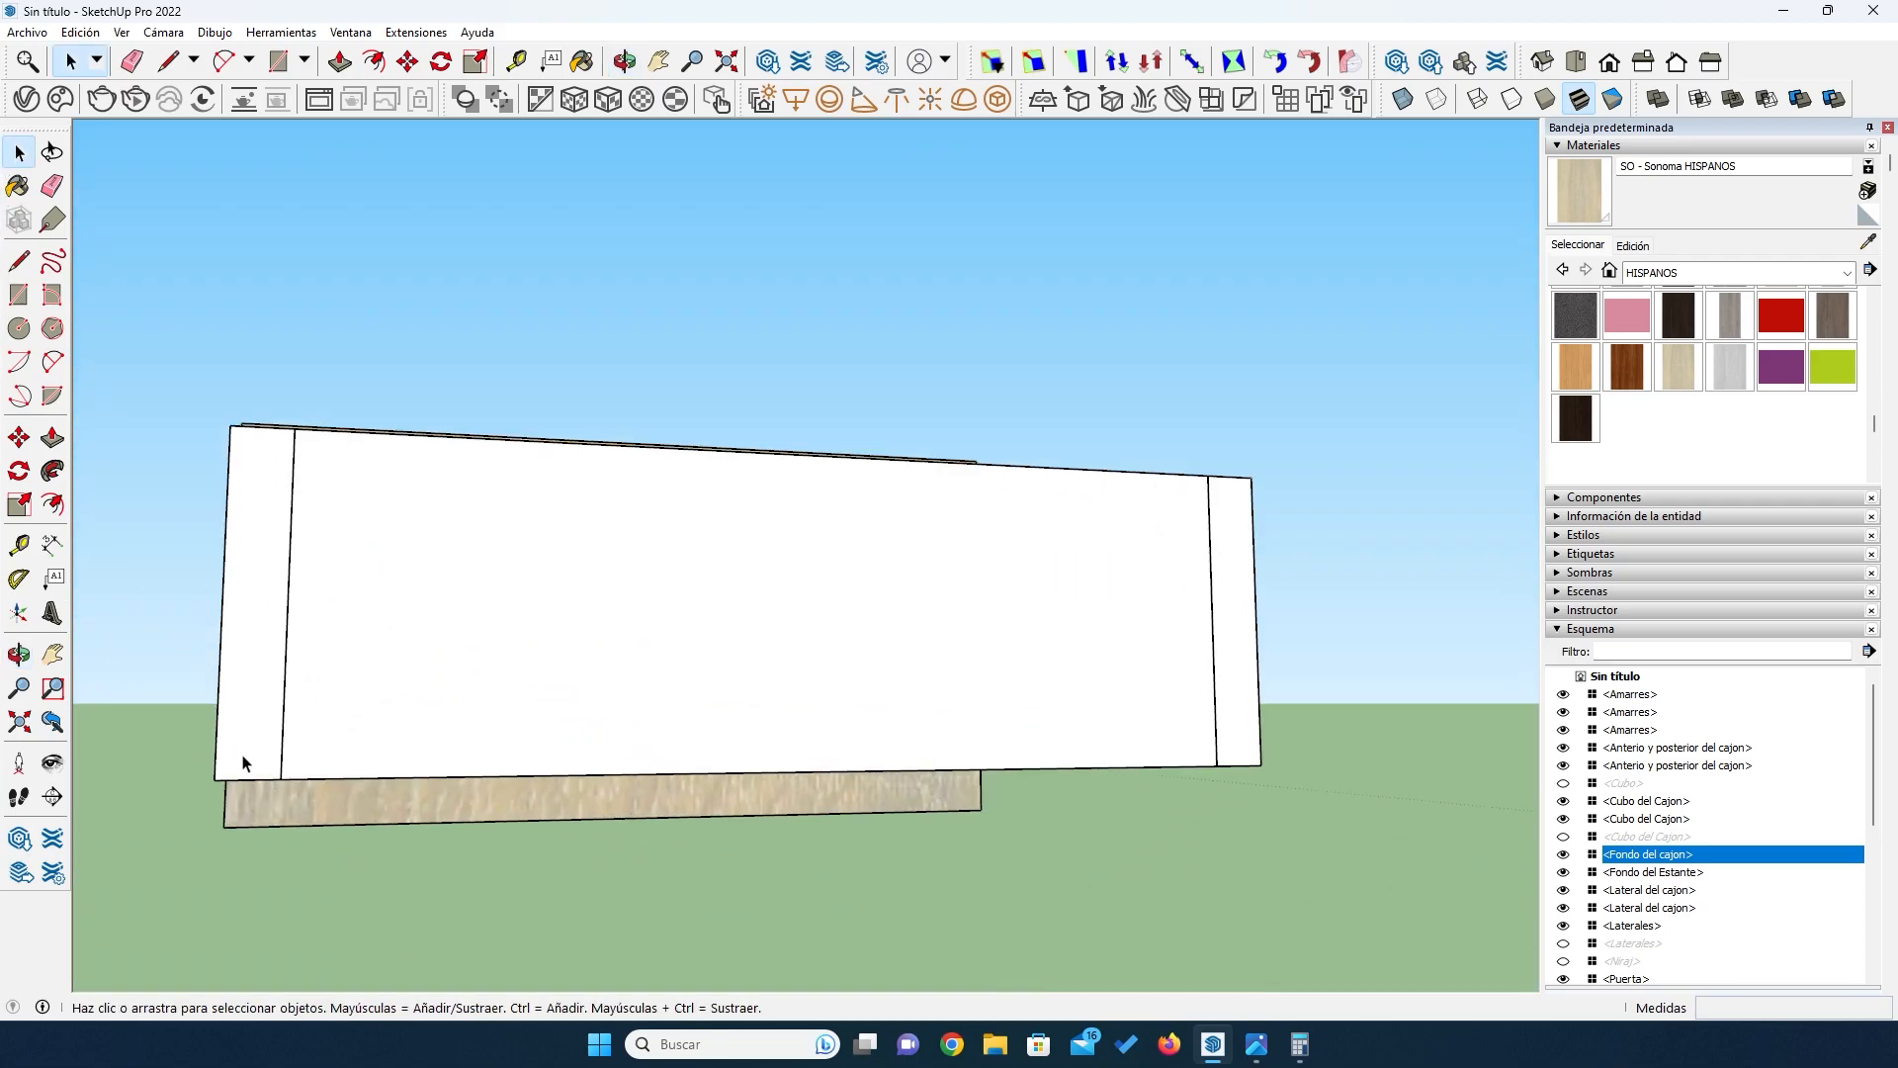
double_click(245, 772)
scroll(247, 786, up, 3)
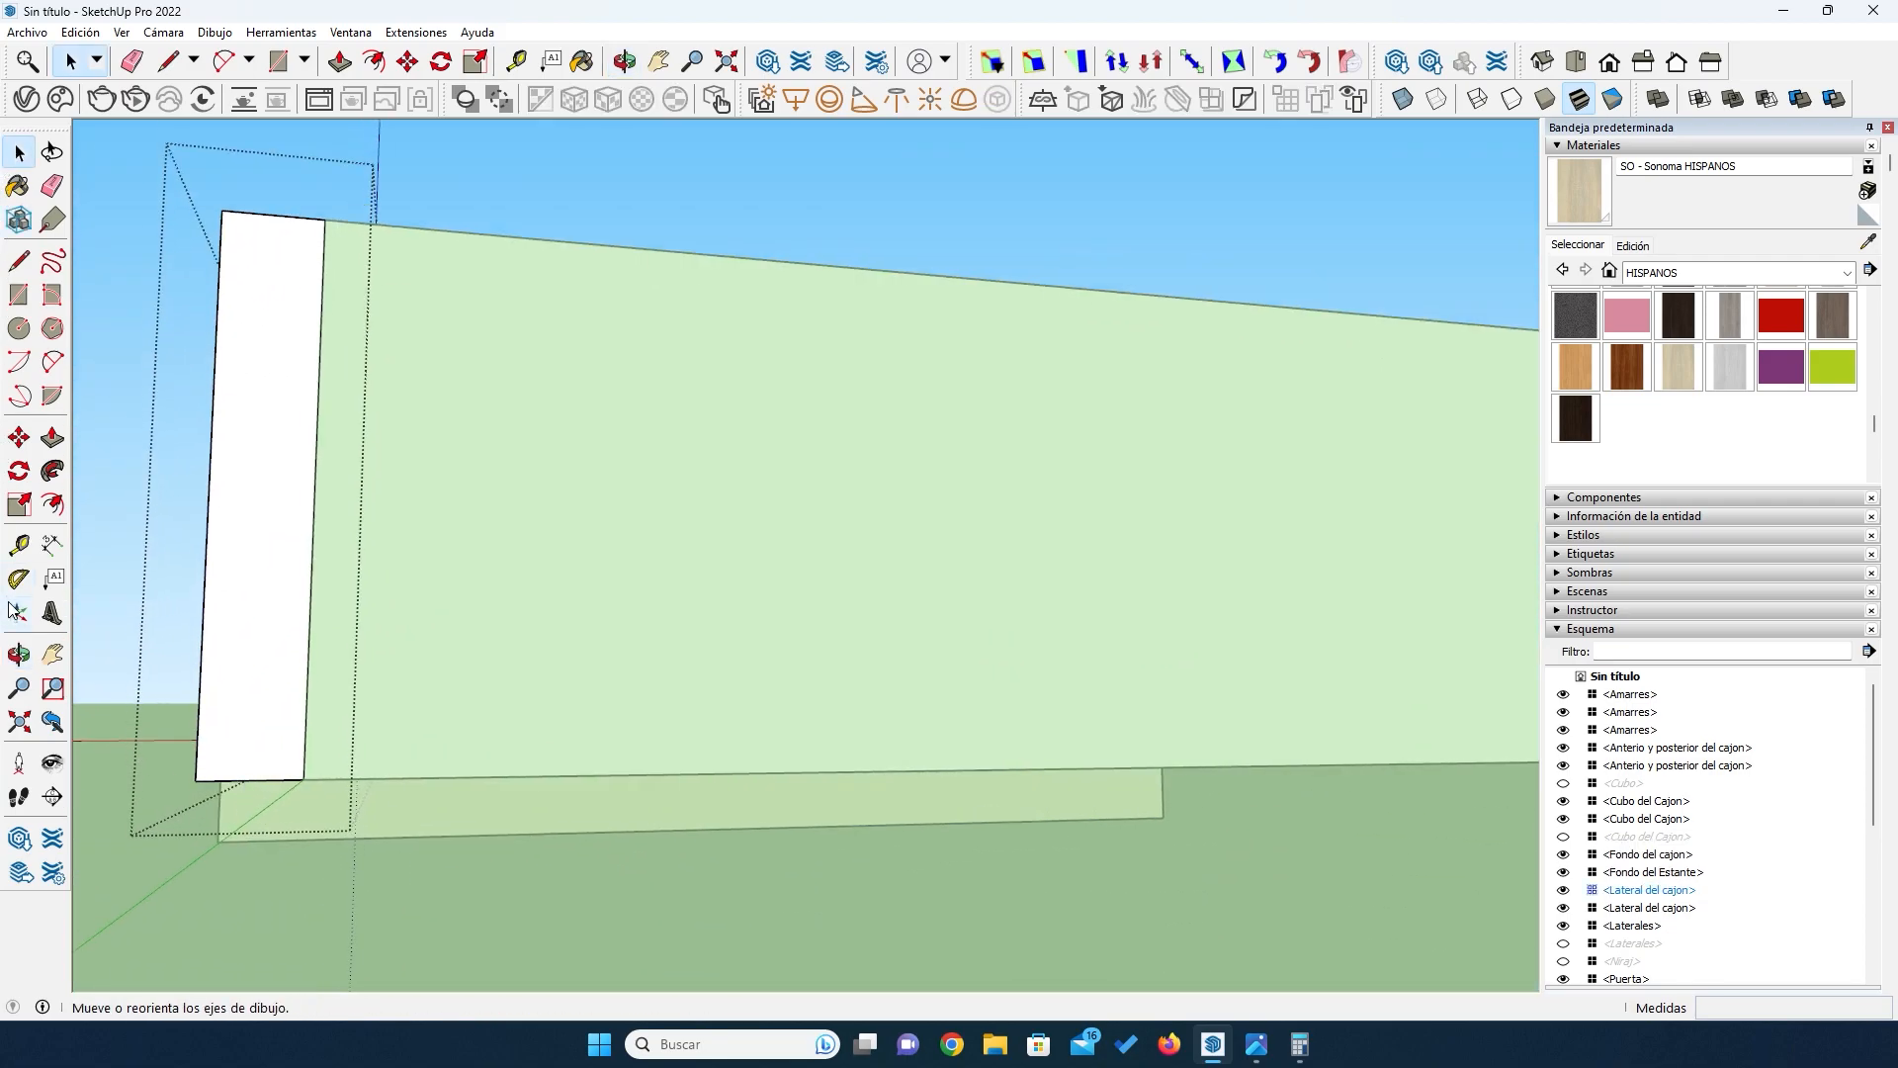
click(18, 545)
click(253, 778)
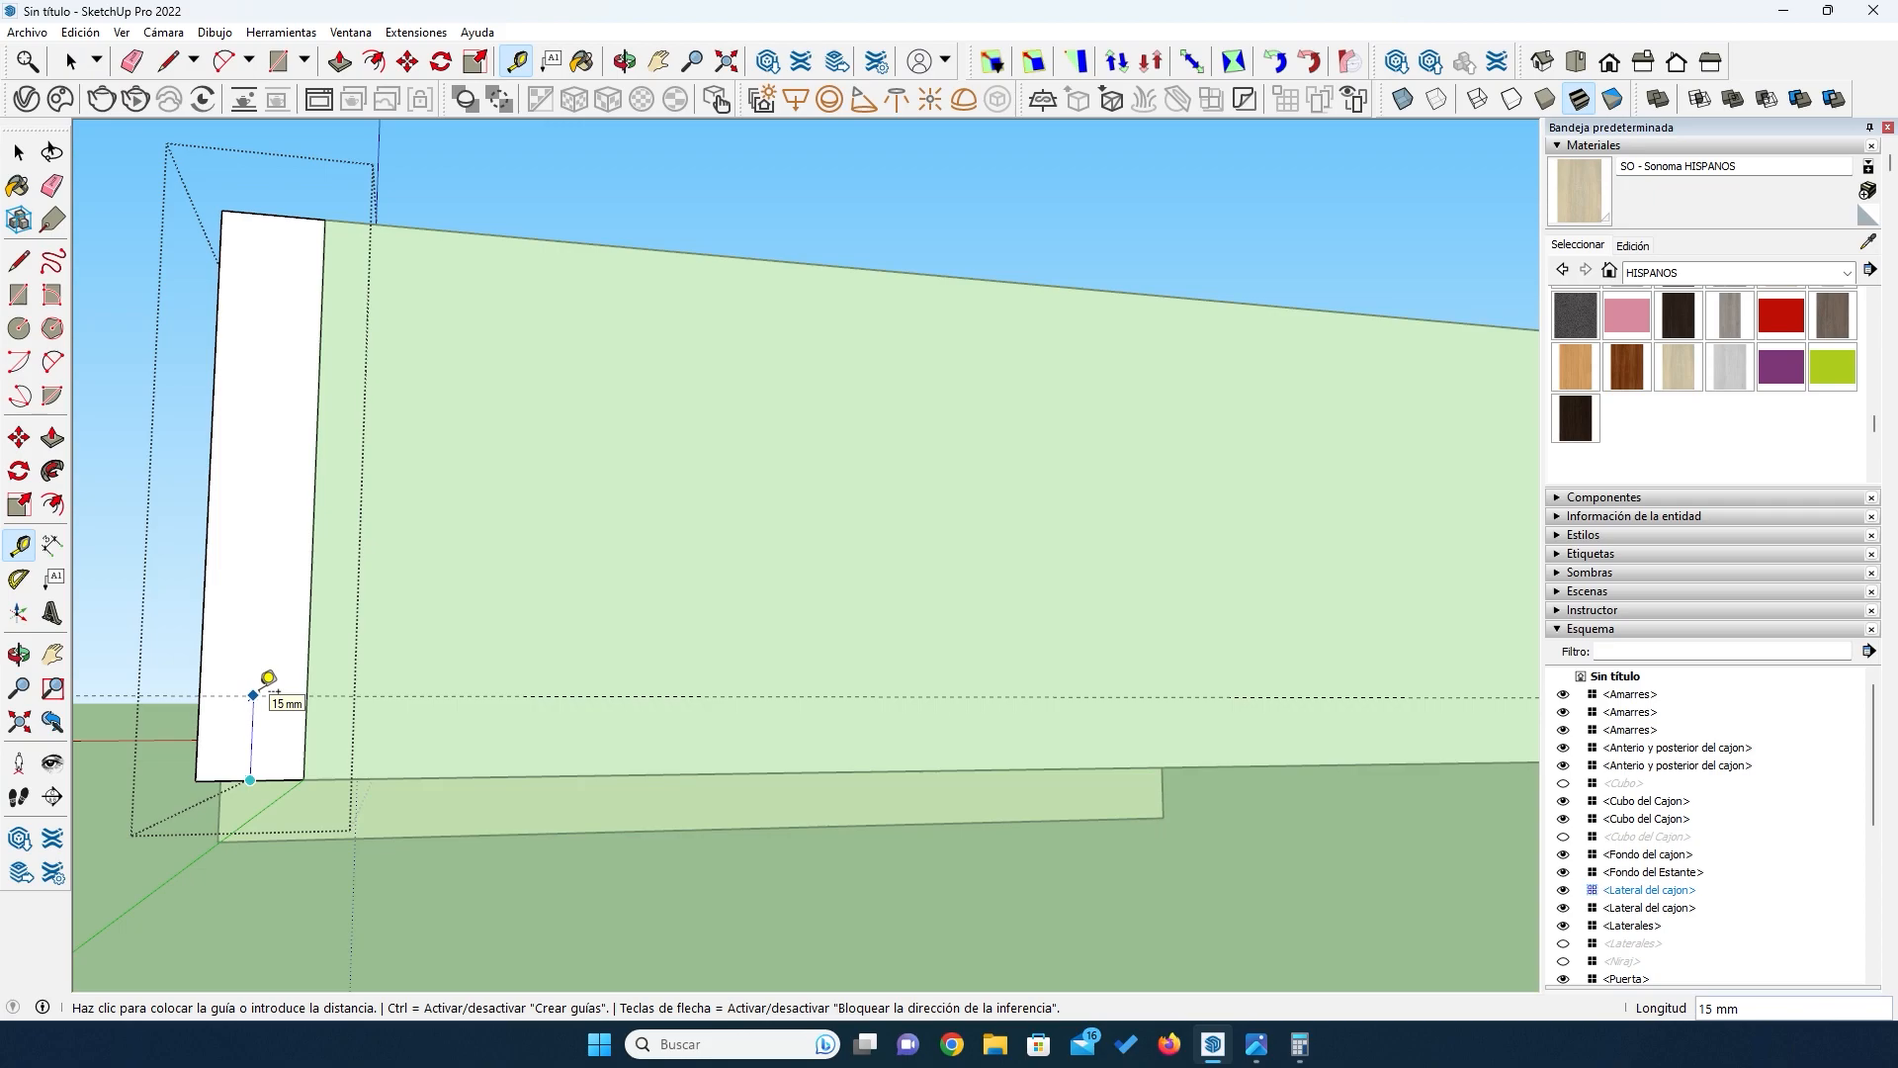
key(Return)
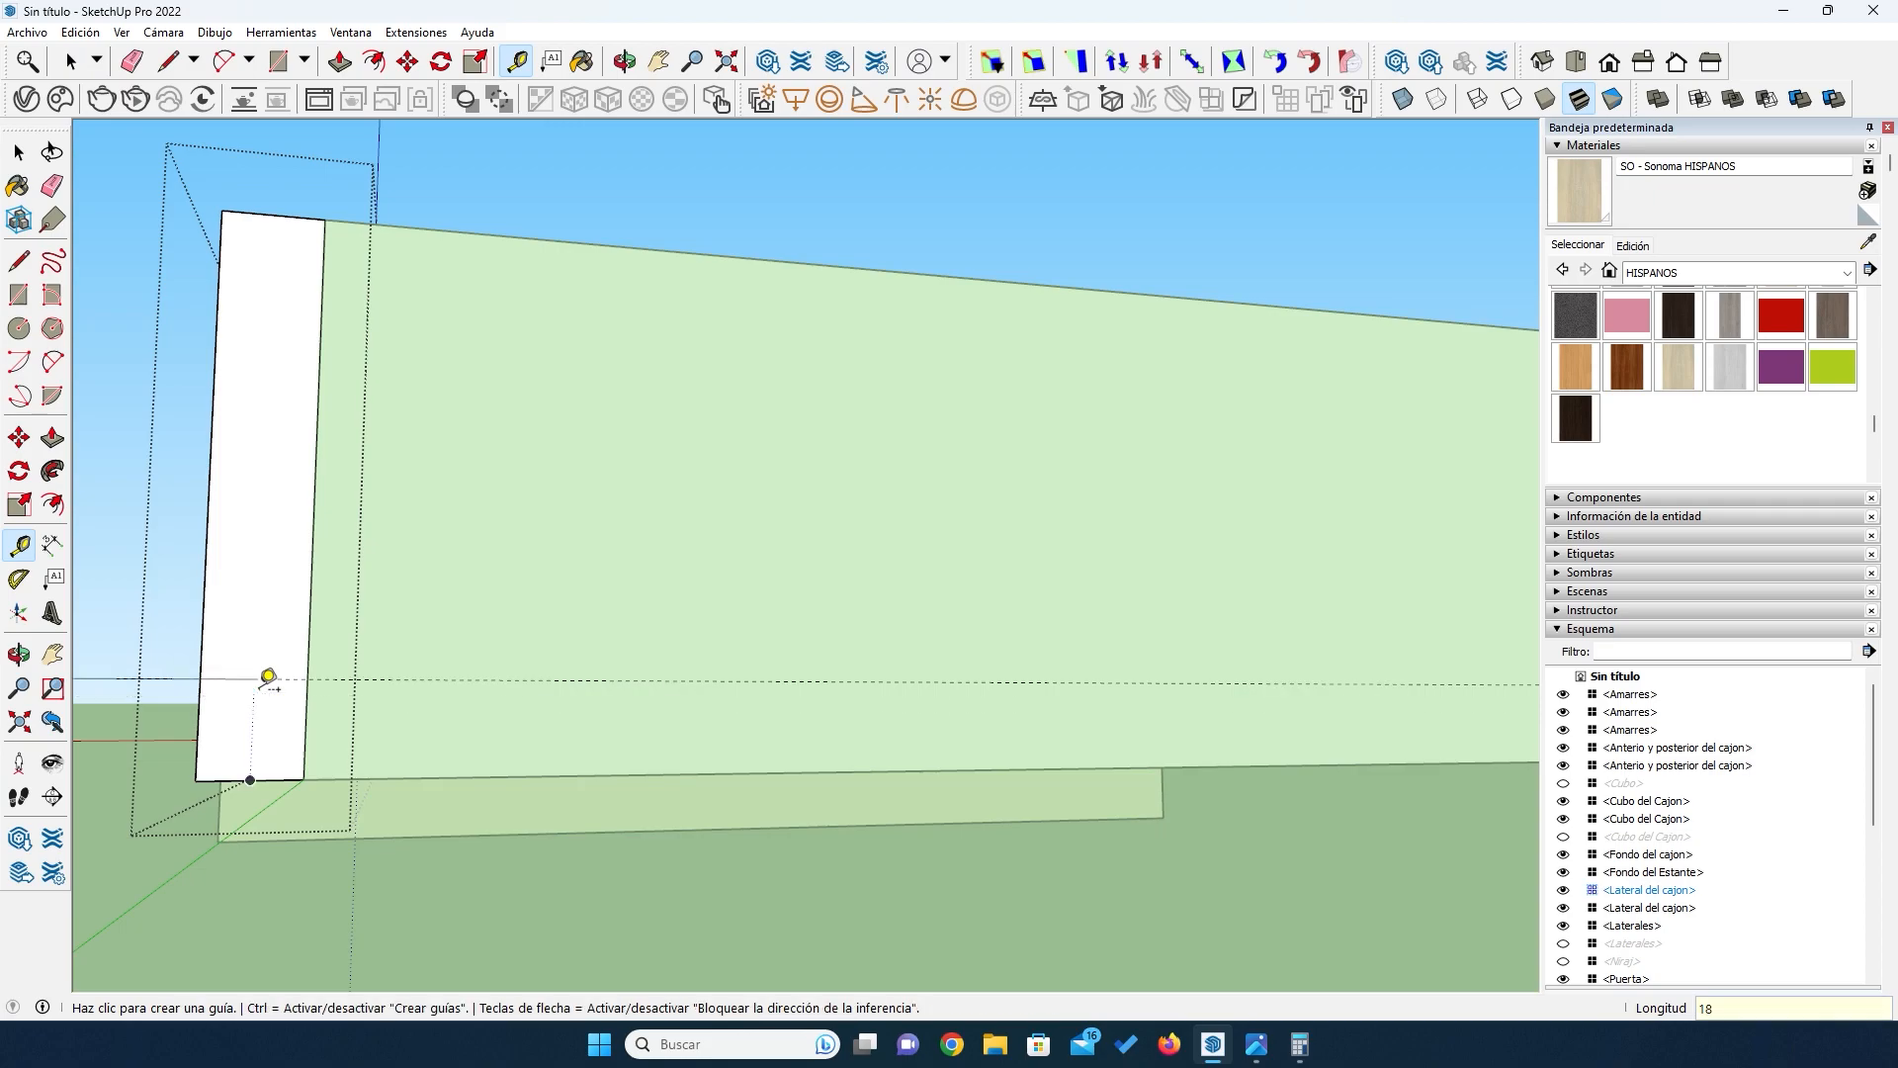
click(231, 781)
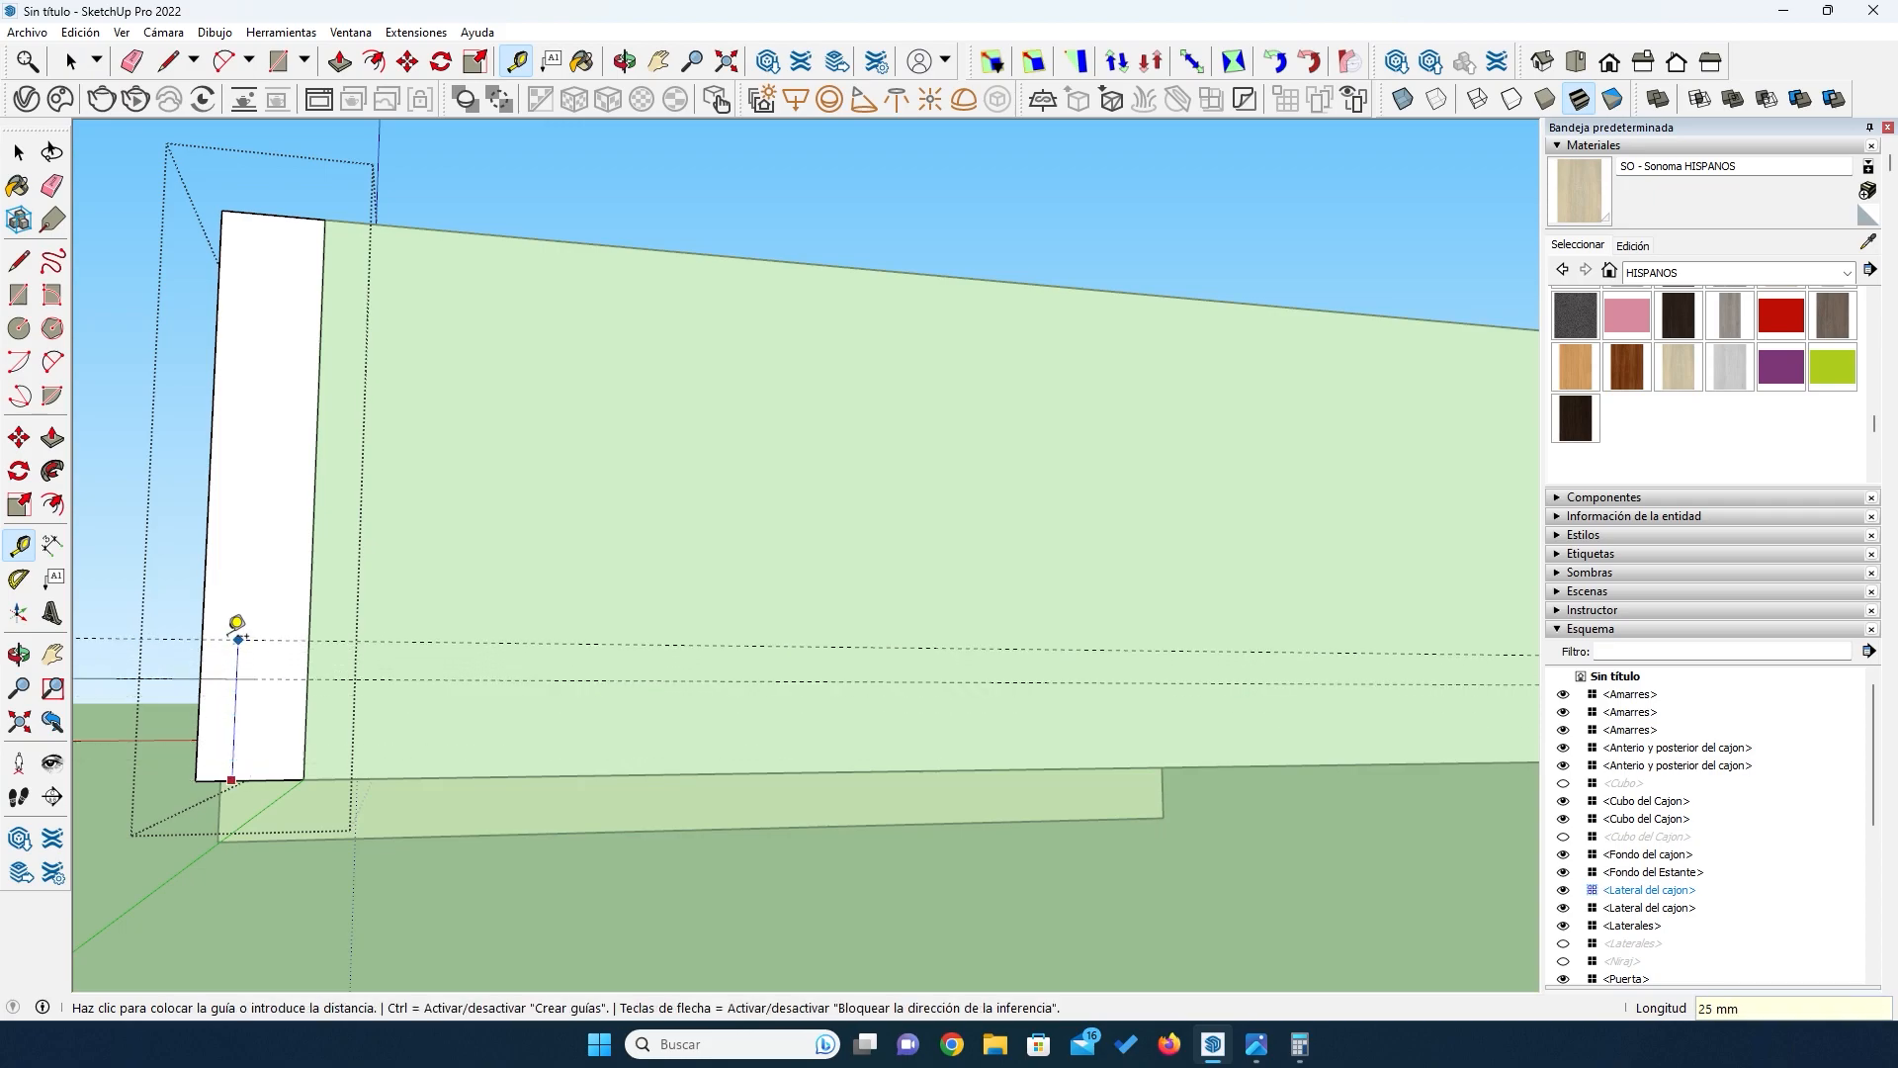
text(22)
key(Return)
click(309, 635)
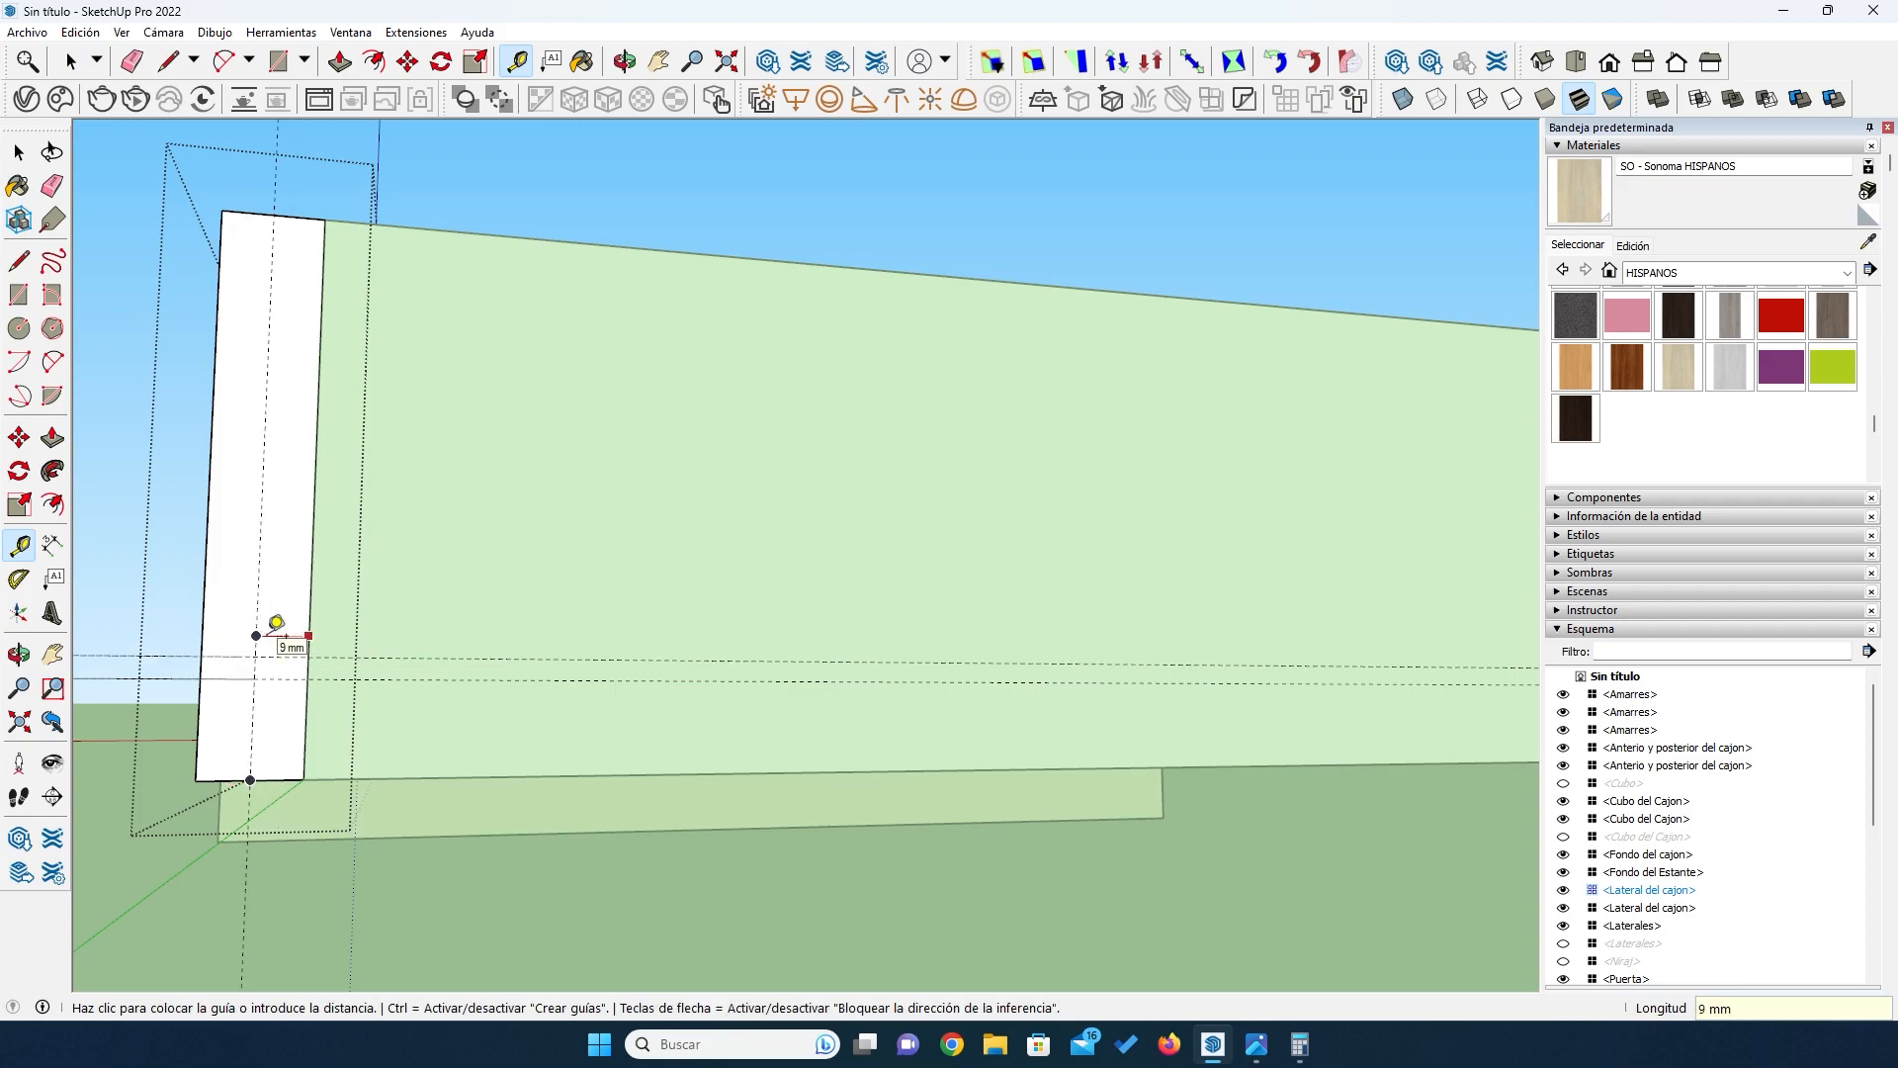
key(Return)
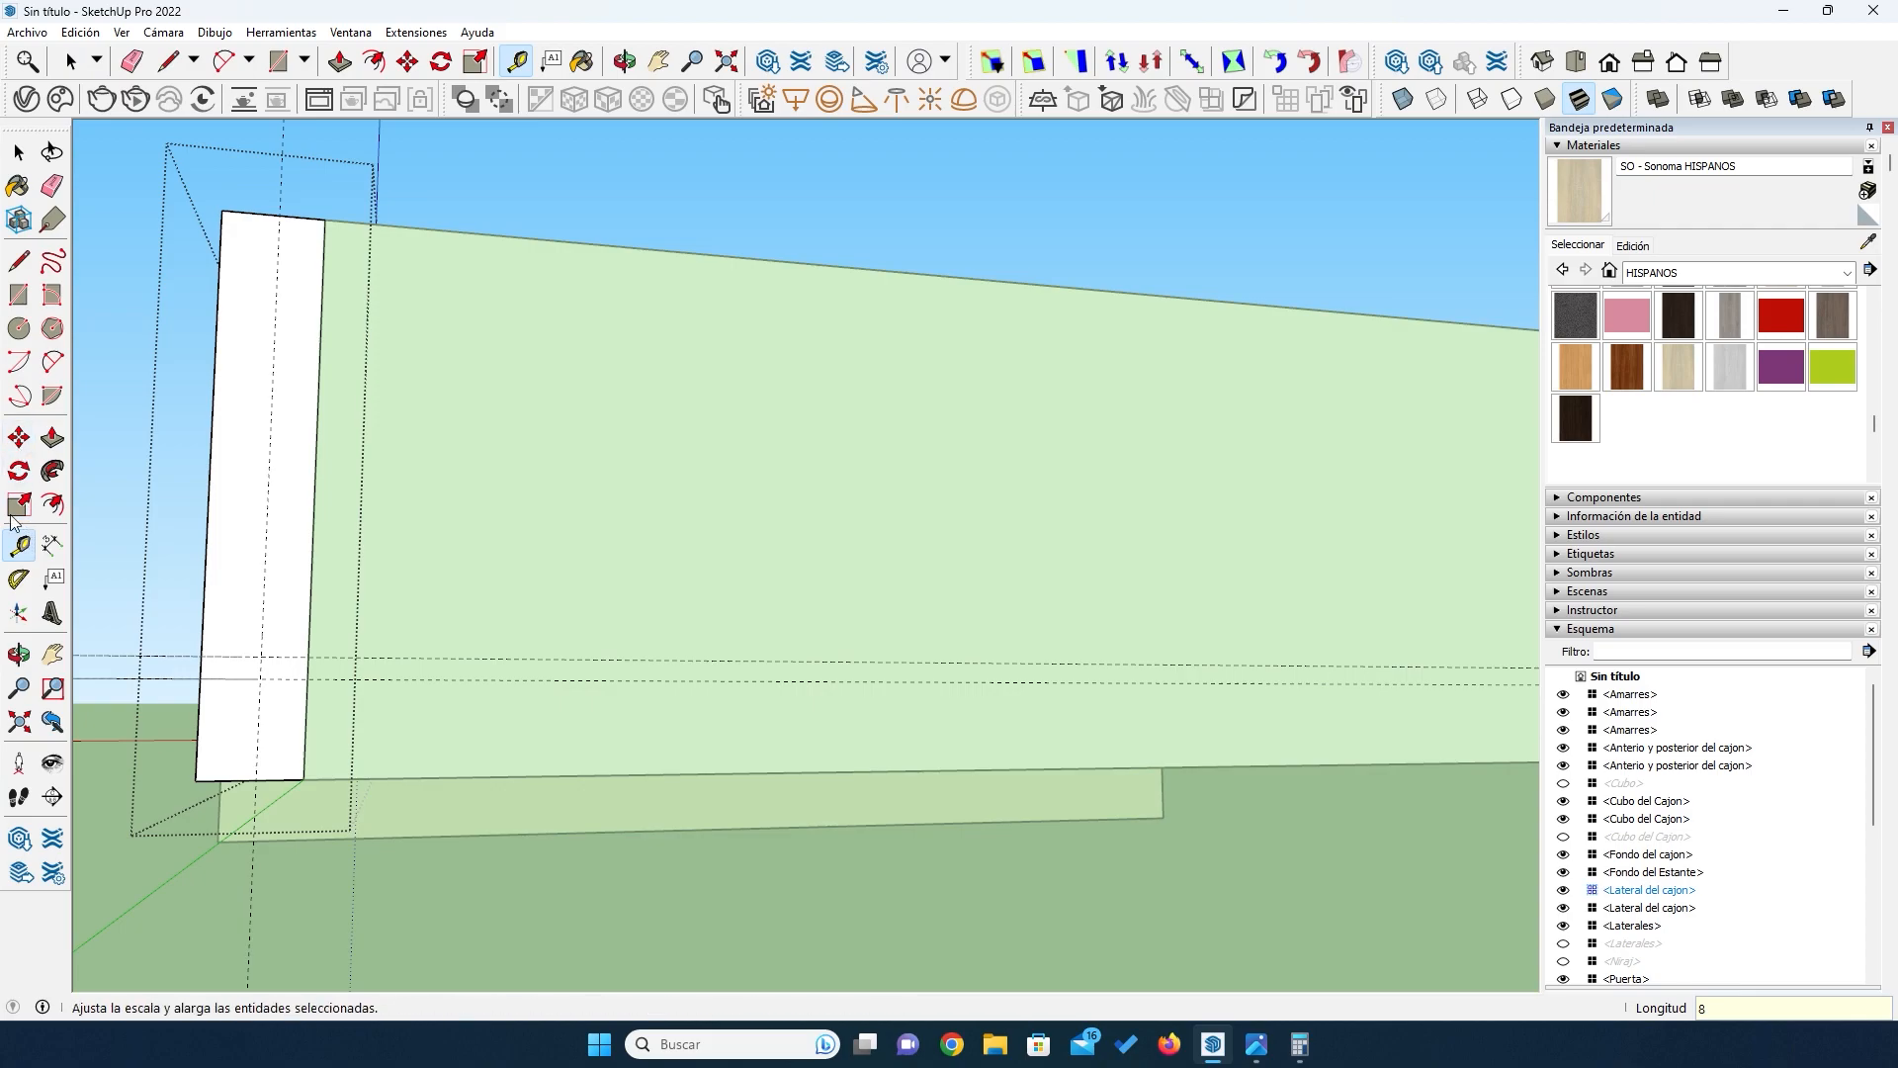
Step: Draw an 8 × 4 mm rectangle between the guides on the side panel's end face and push it through the full length as a groove
click(19, 295)
scroll(310, 728, up, 3)
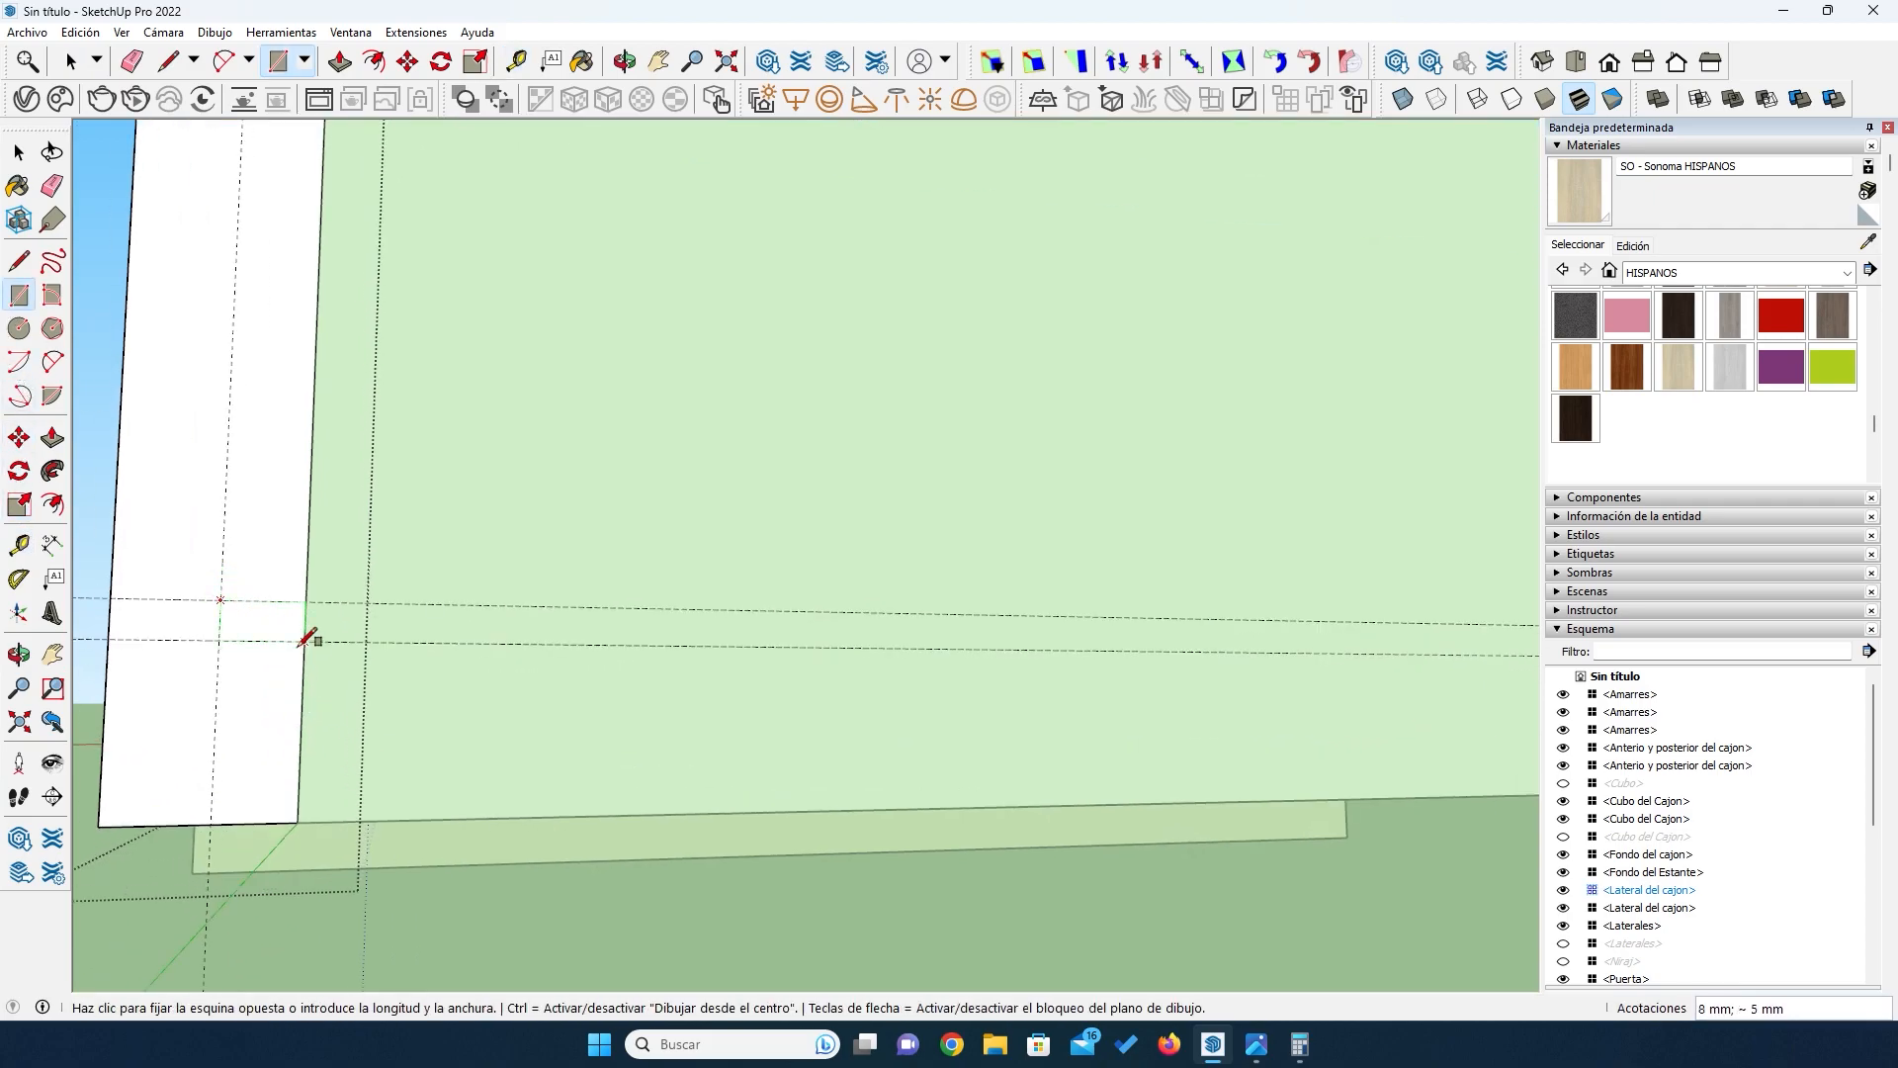
click(306, 640)
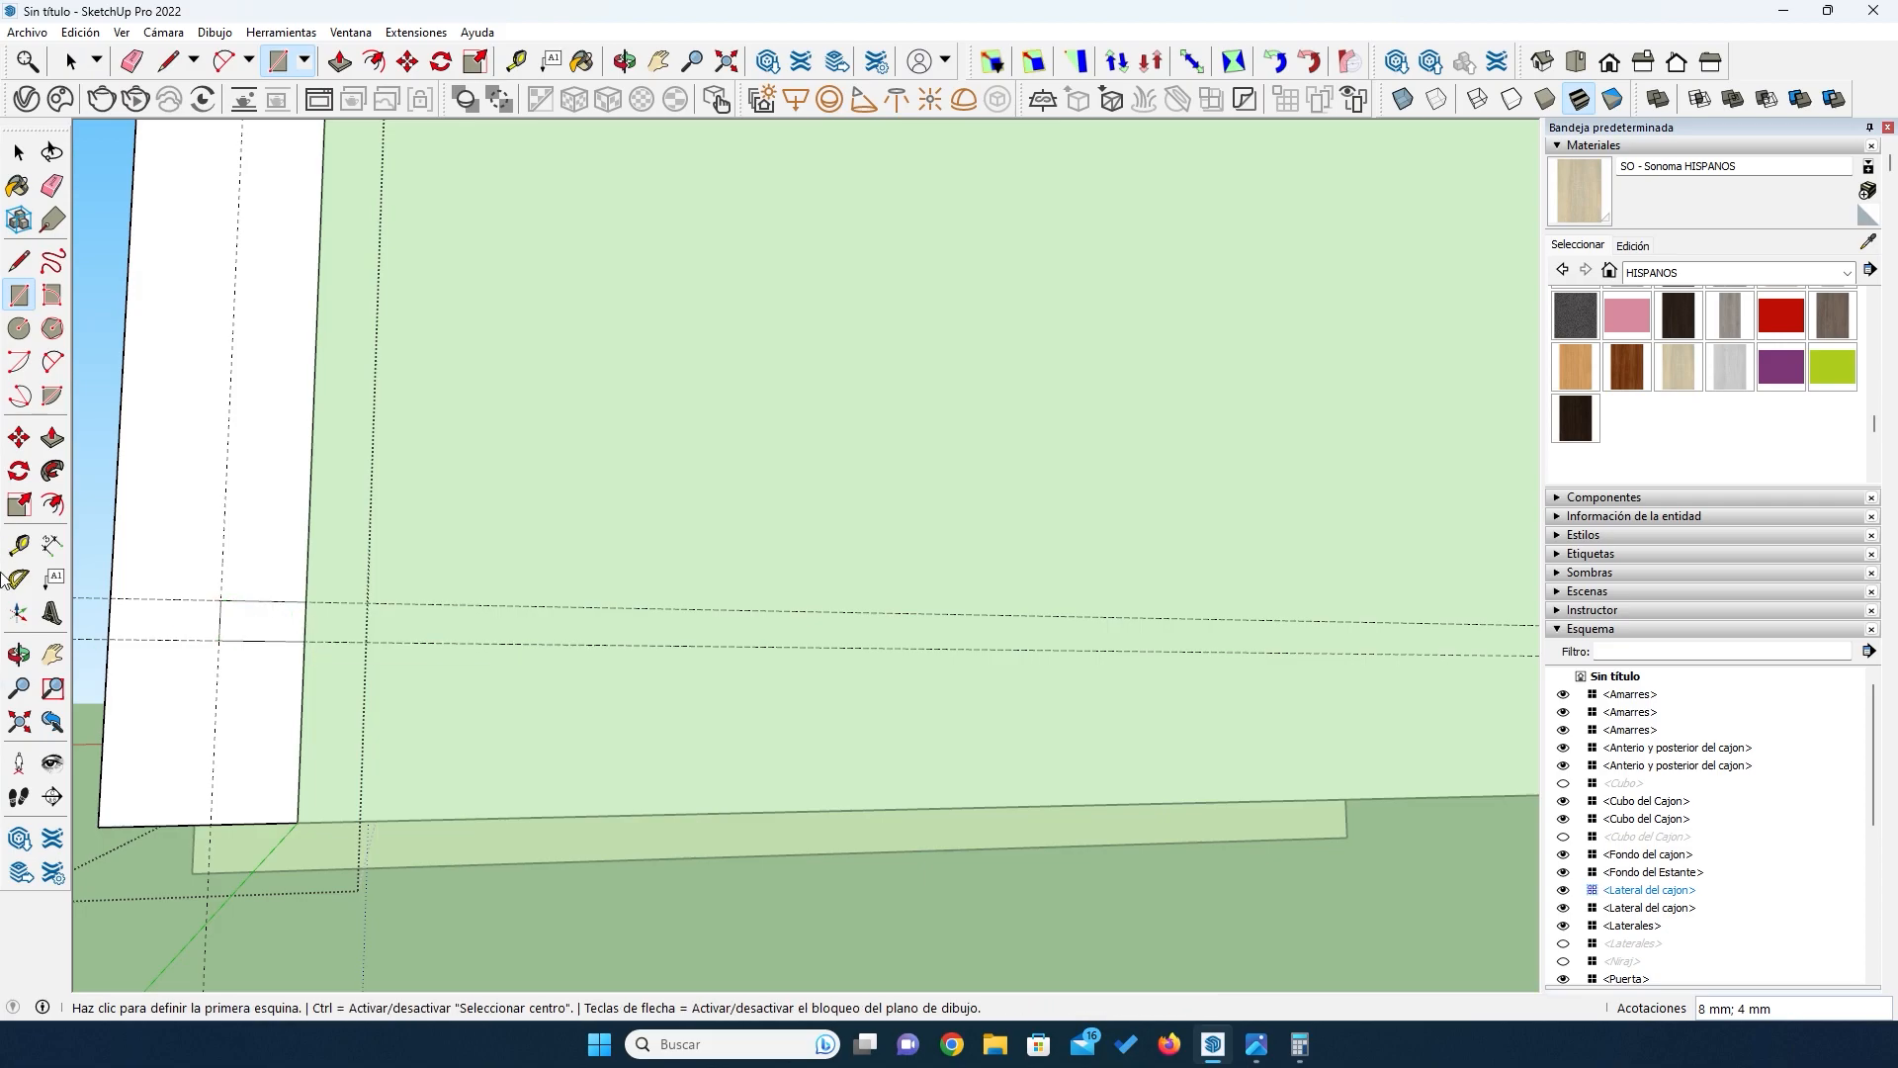
click(52, 438)
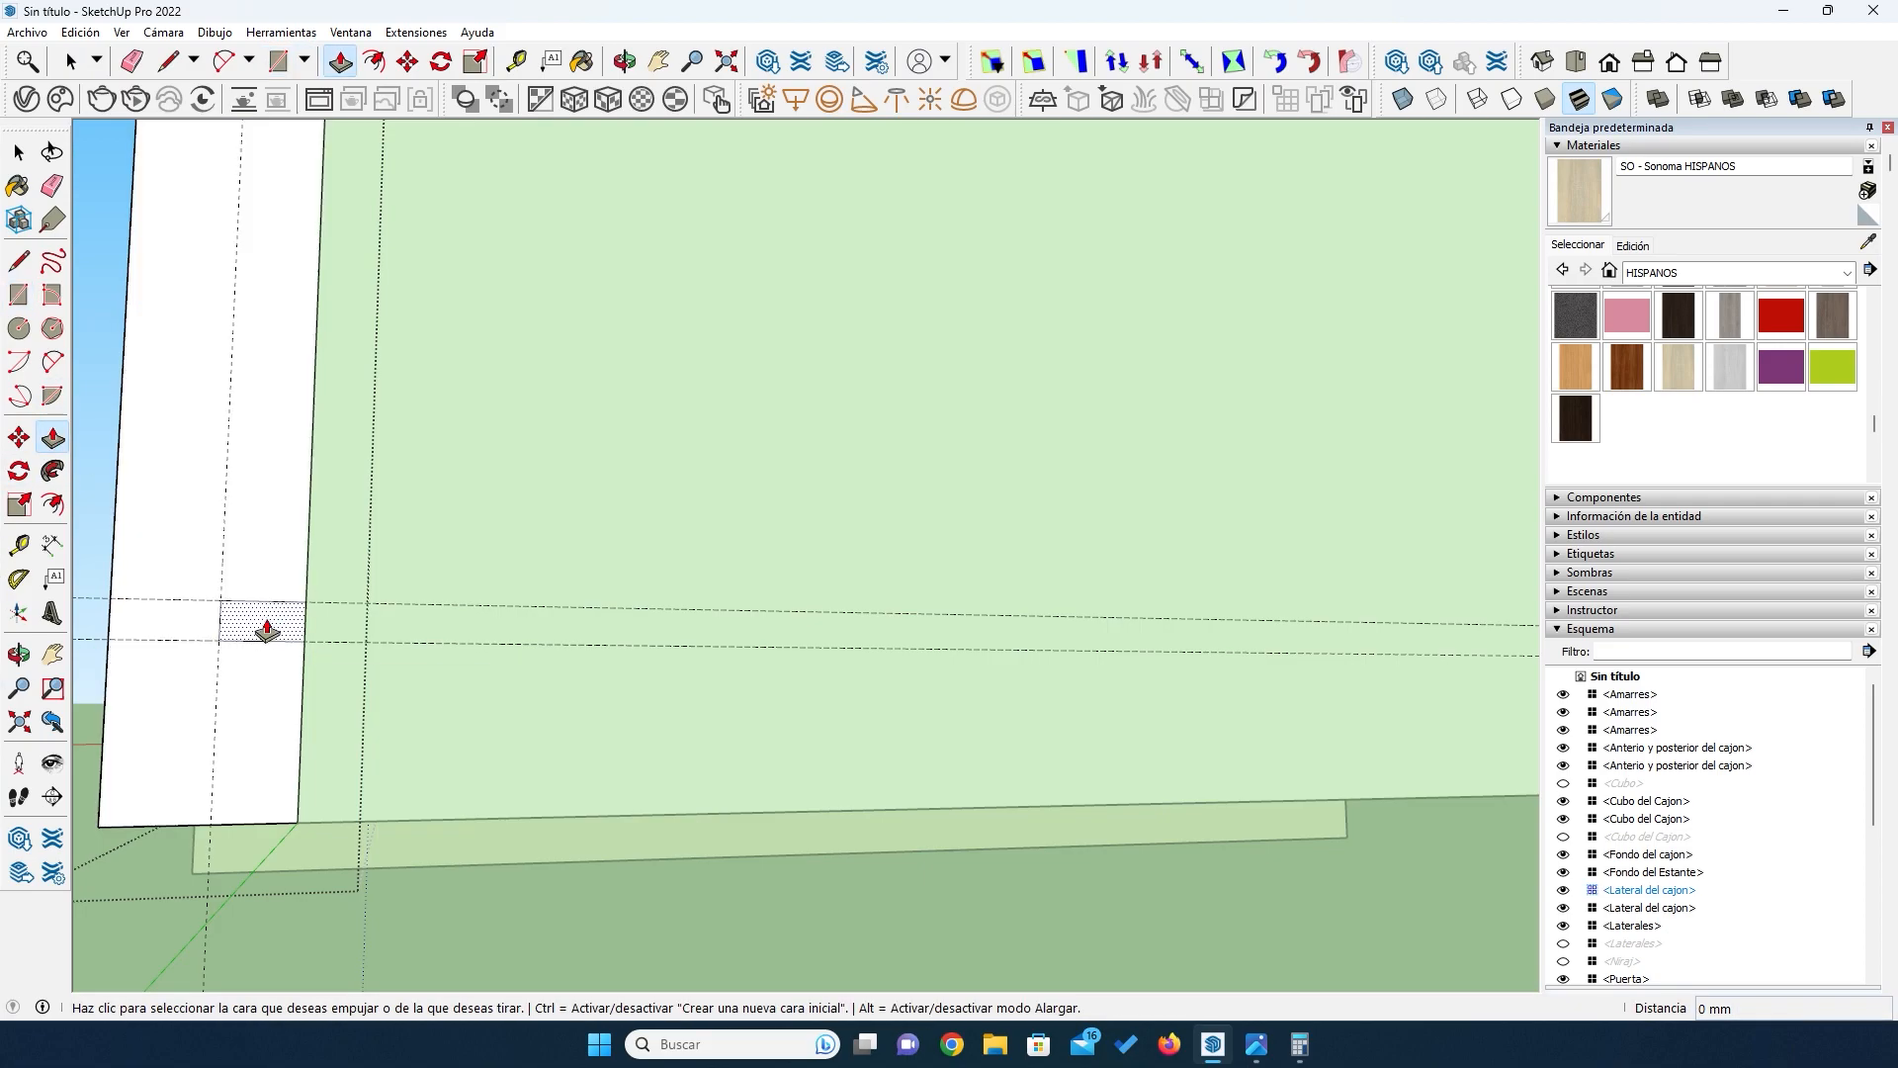
click(272, 625)
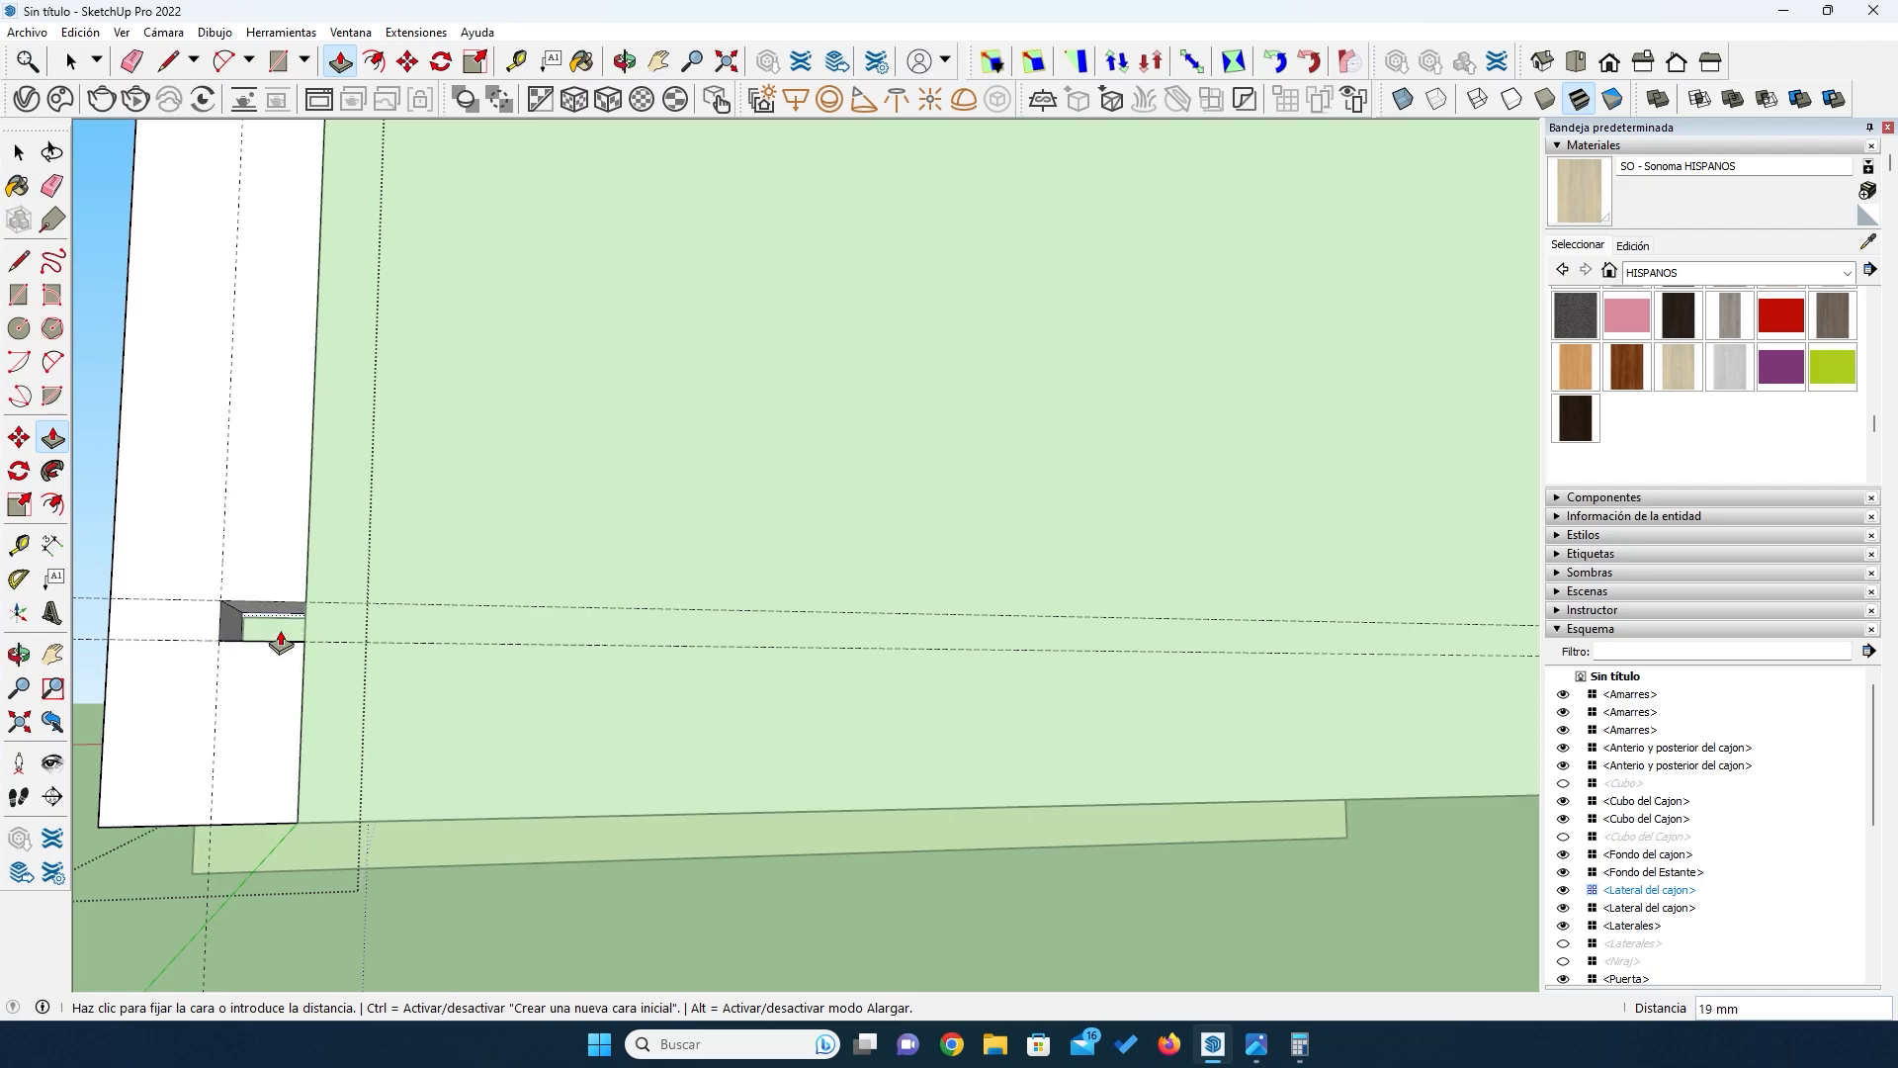
click(281, 644)
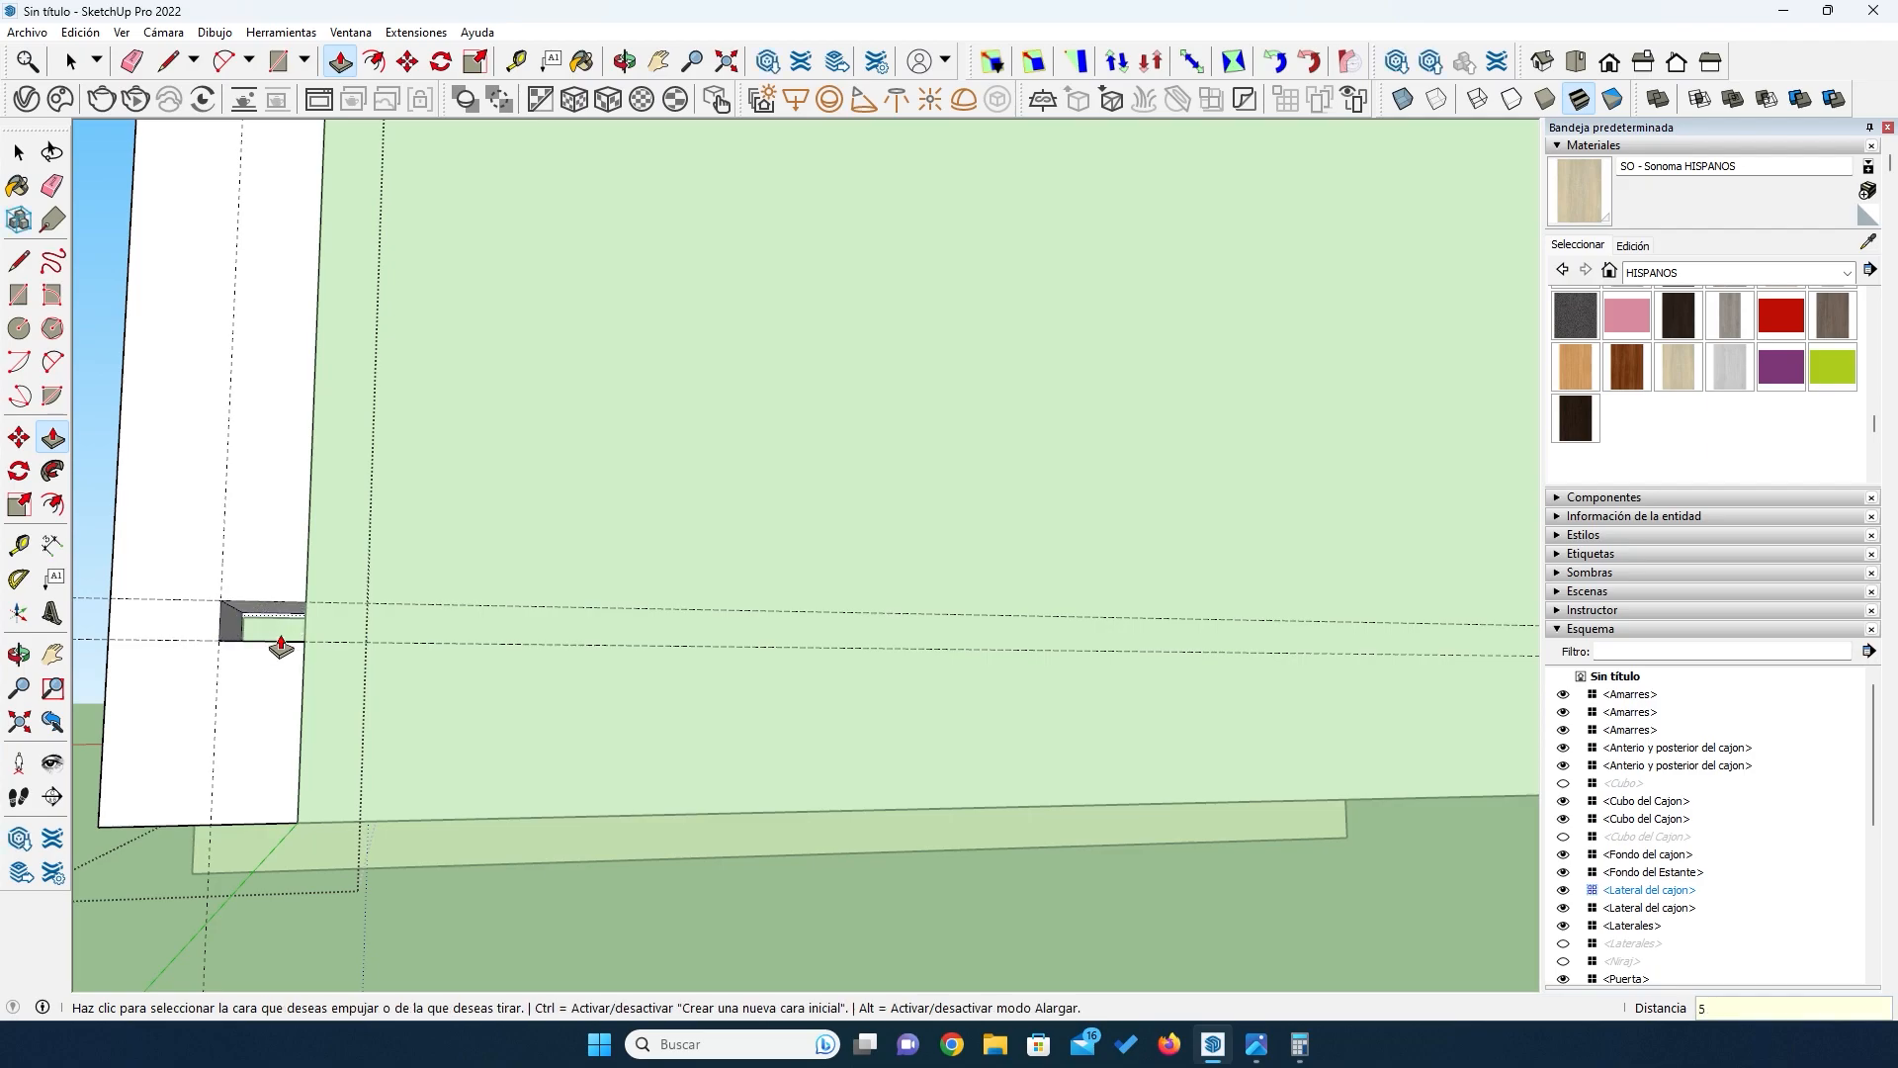
text(5000)
key(Return)
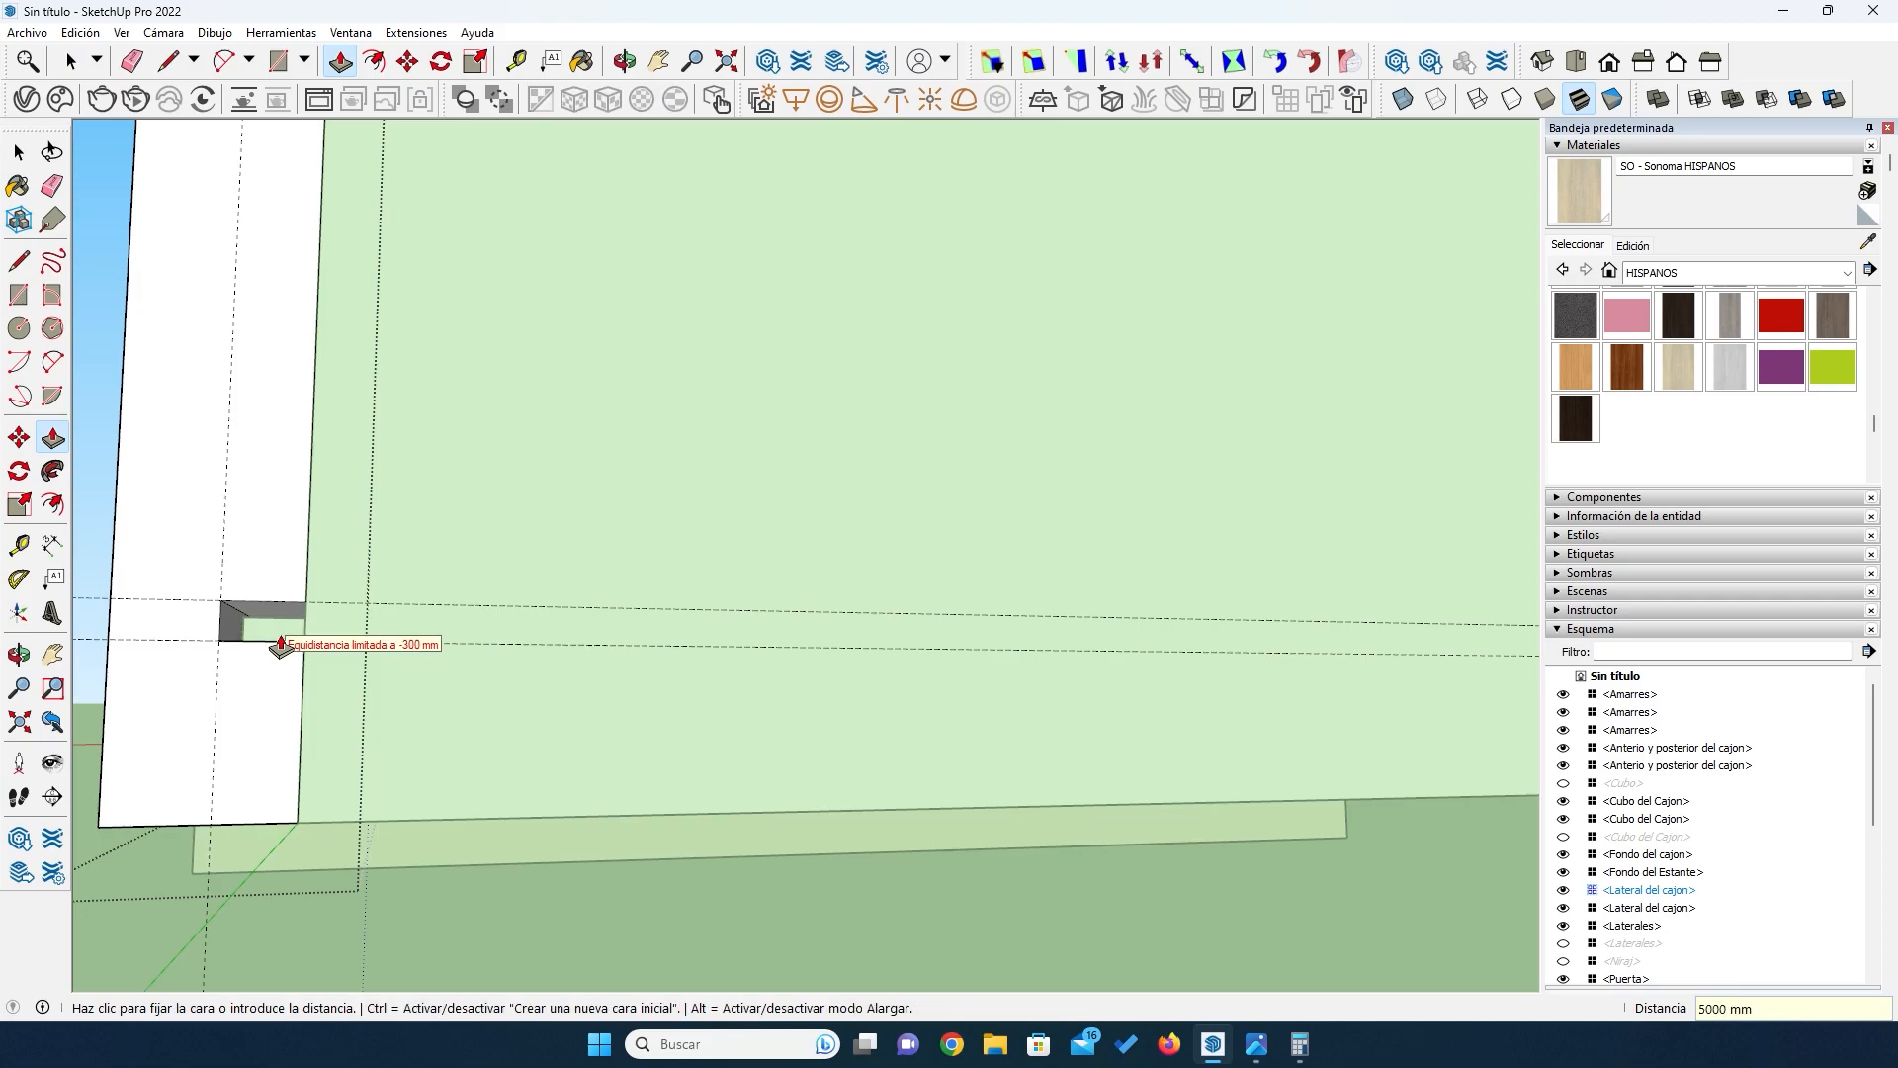
Step: Erase the construction guides around the grooved side panel and leave component editing
click(47, 189)
middle_drag(679, 403, 178, 474)
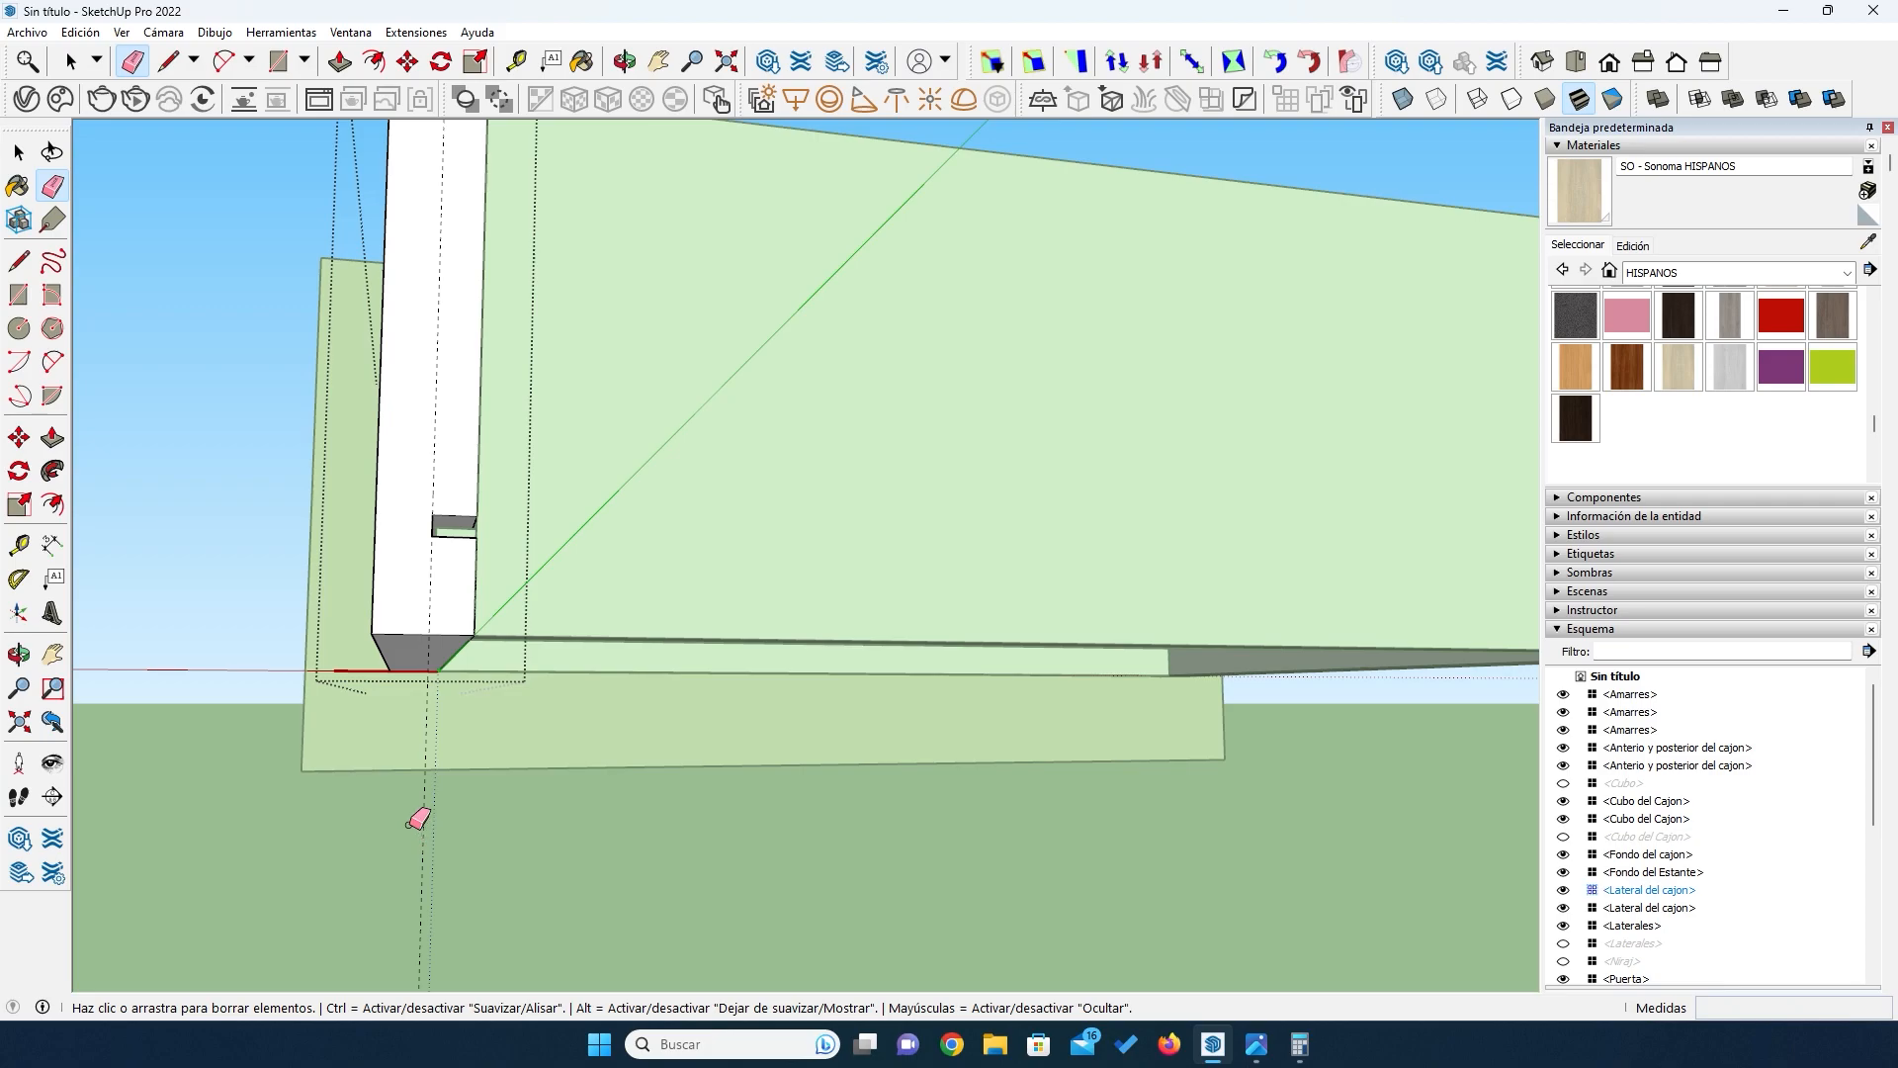
scroll(352, 687, down, 3)
click(22, 153)
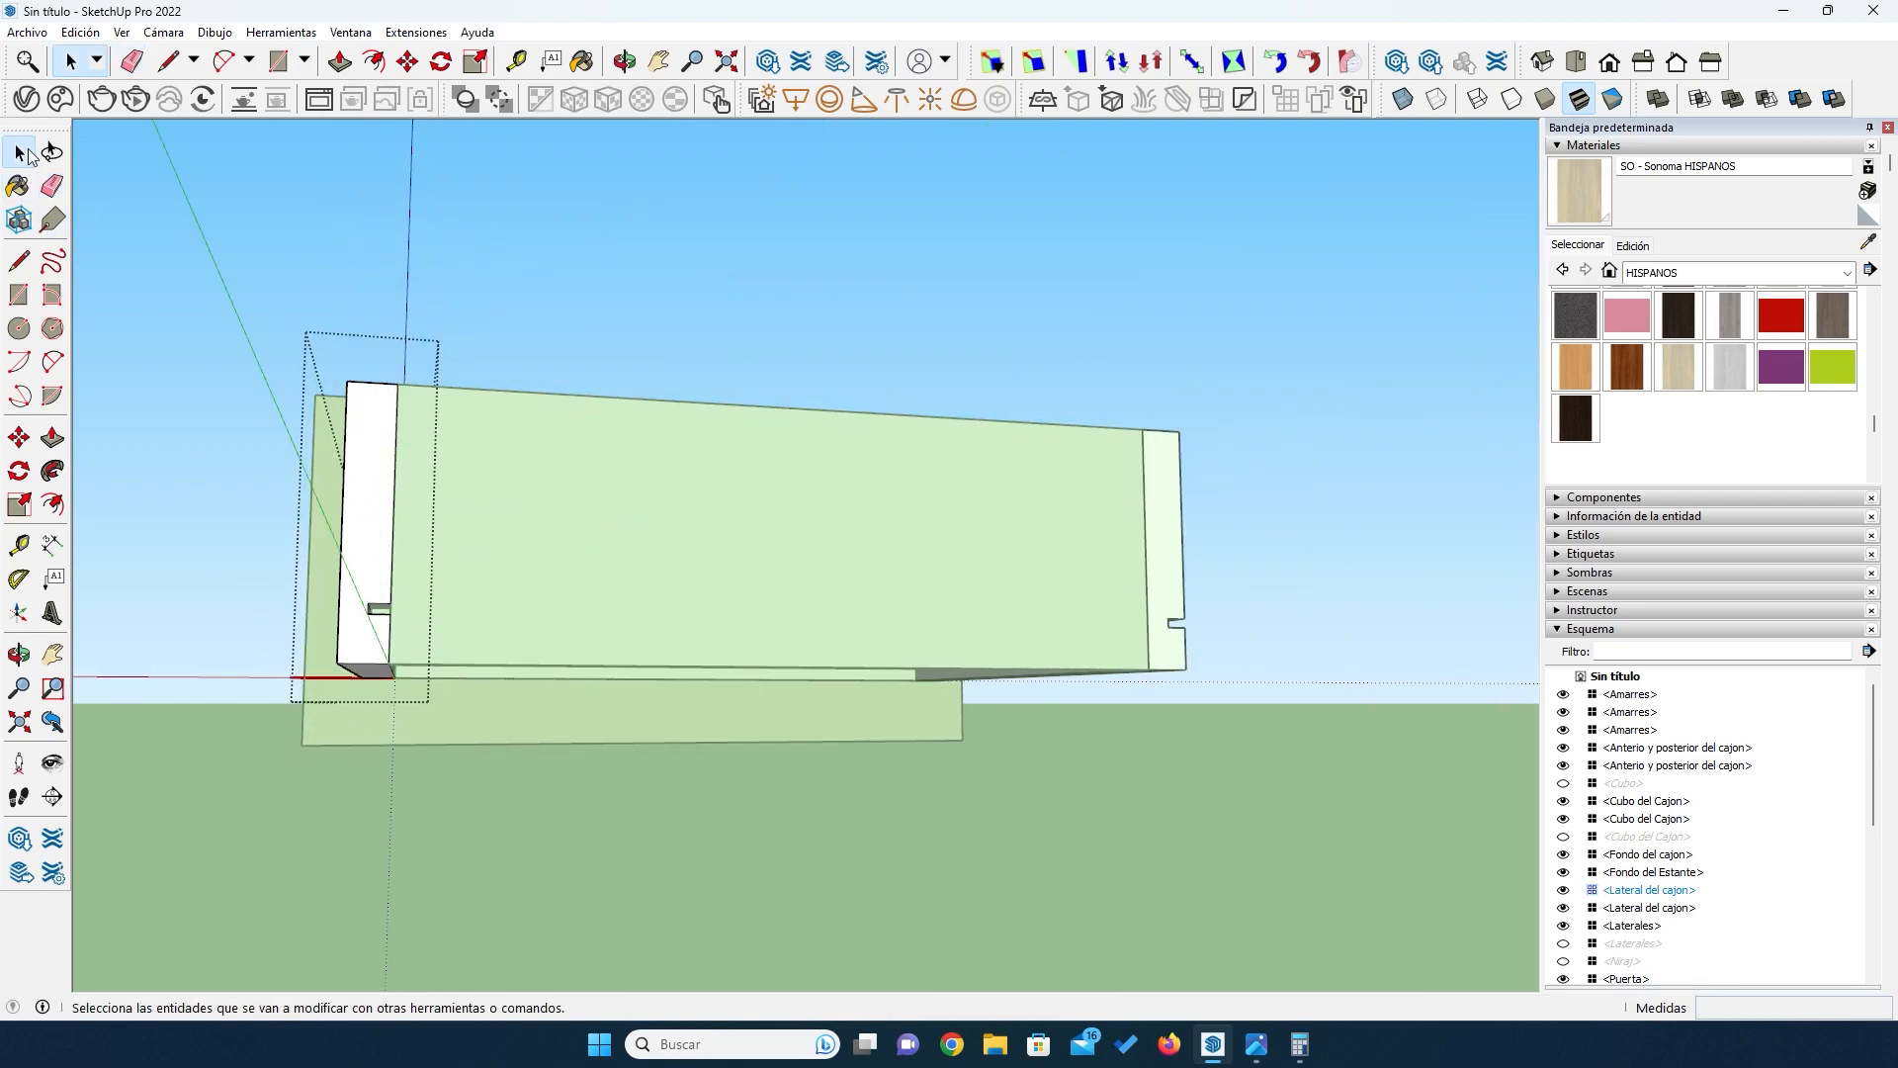
click(199, 466)
Step: Flip the opposite Lateral del cajon side panel along its component's red axis and hide it
middle_drag(265, 573, 394, 677)
middle_drag(377, 749, 286, 714)
scroll(469, 651, down, 5)
middle_drag(593, 647, 463, 669)
middle_drag(852, 577, 721, 801)
scroll(873, 762, down, 3)
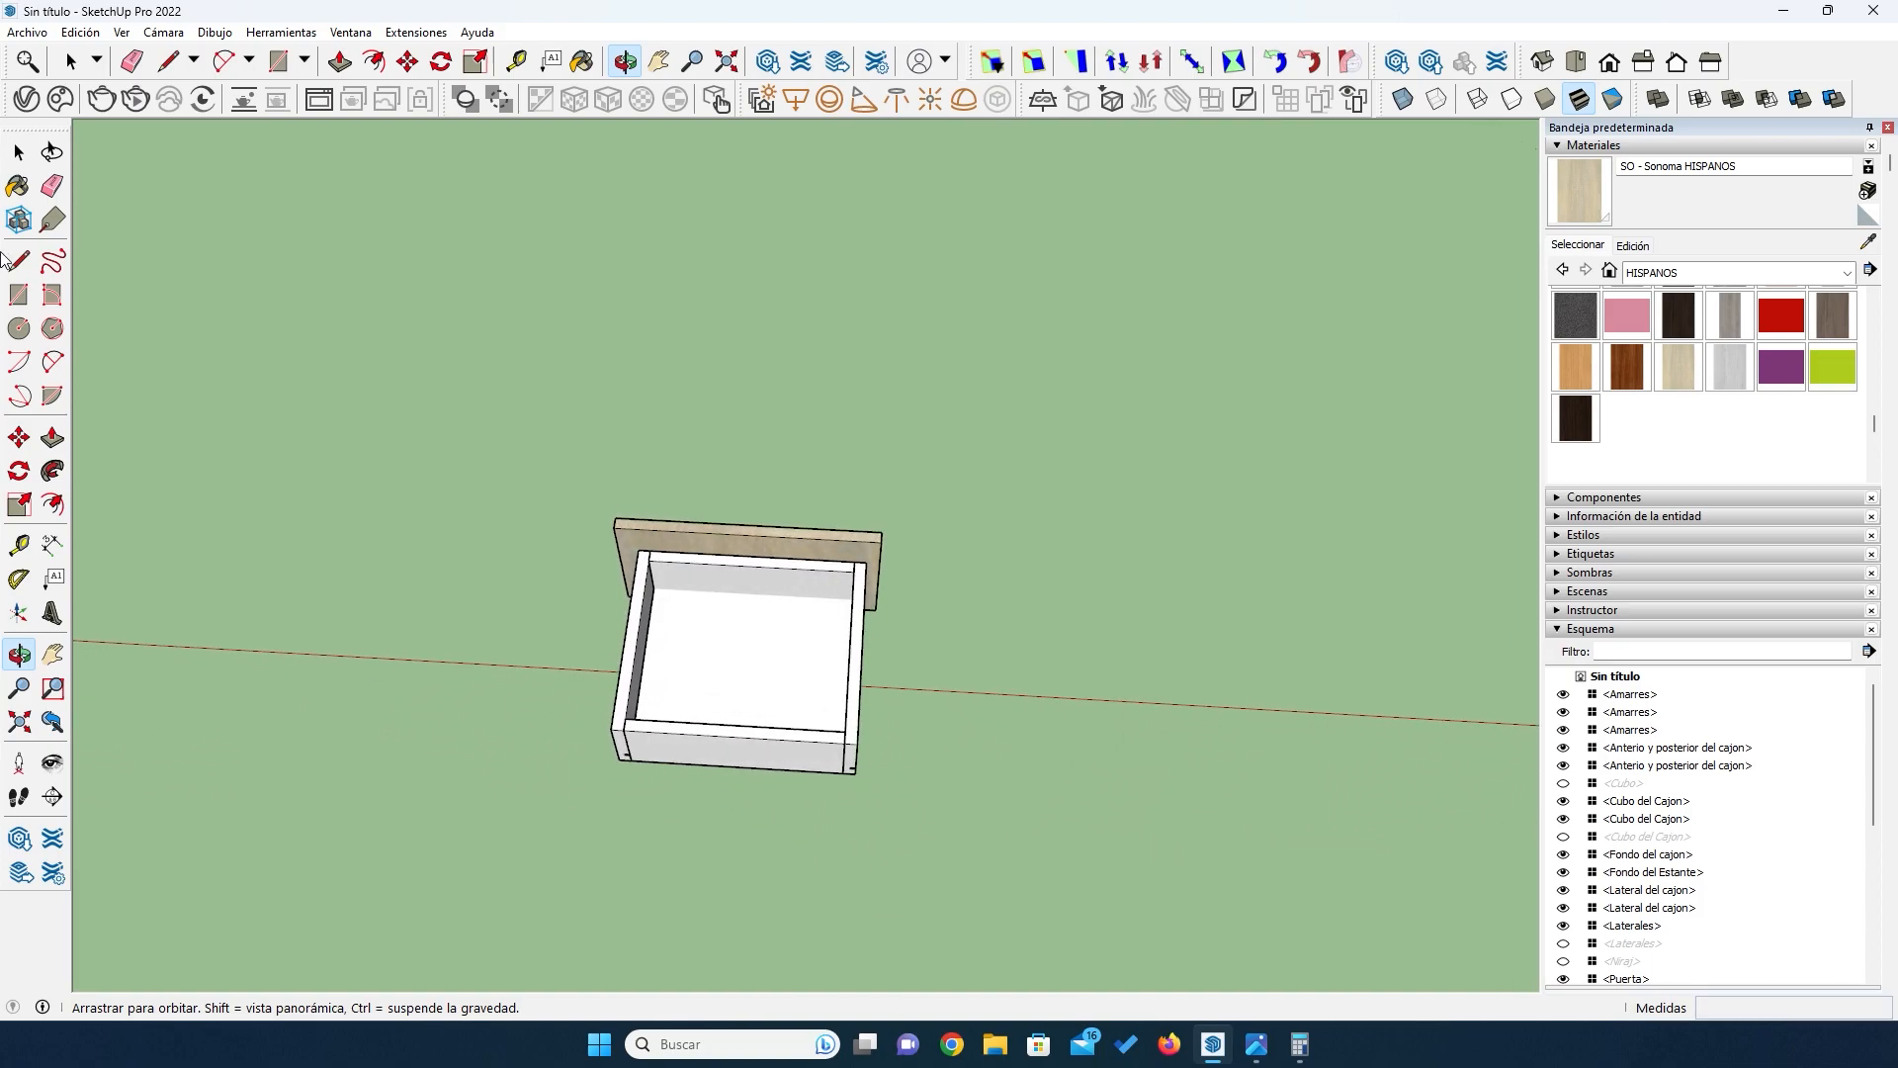
click(857, 676)
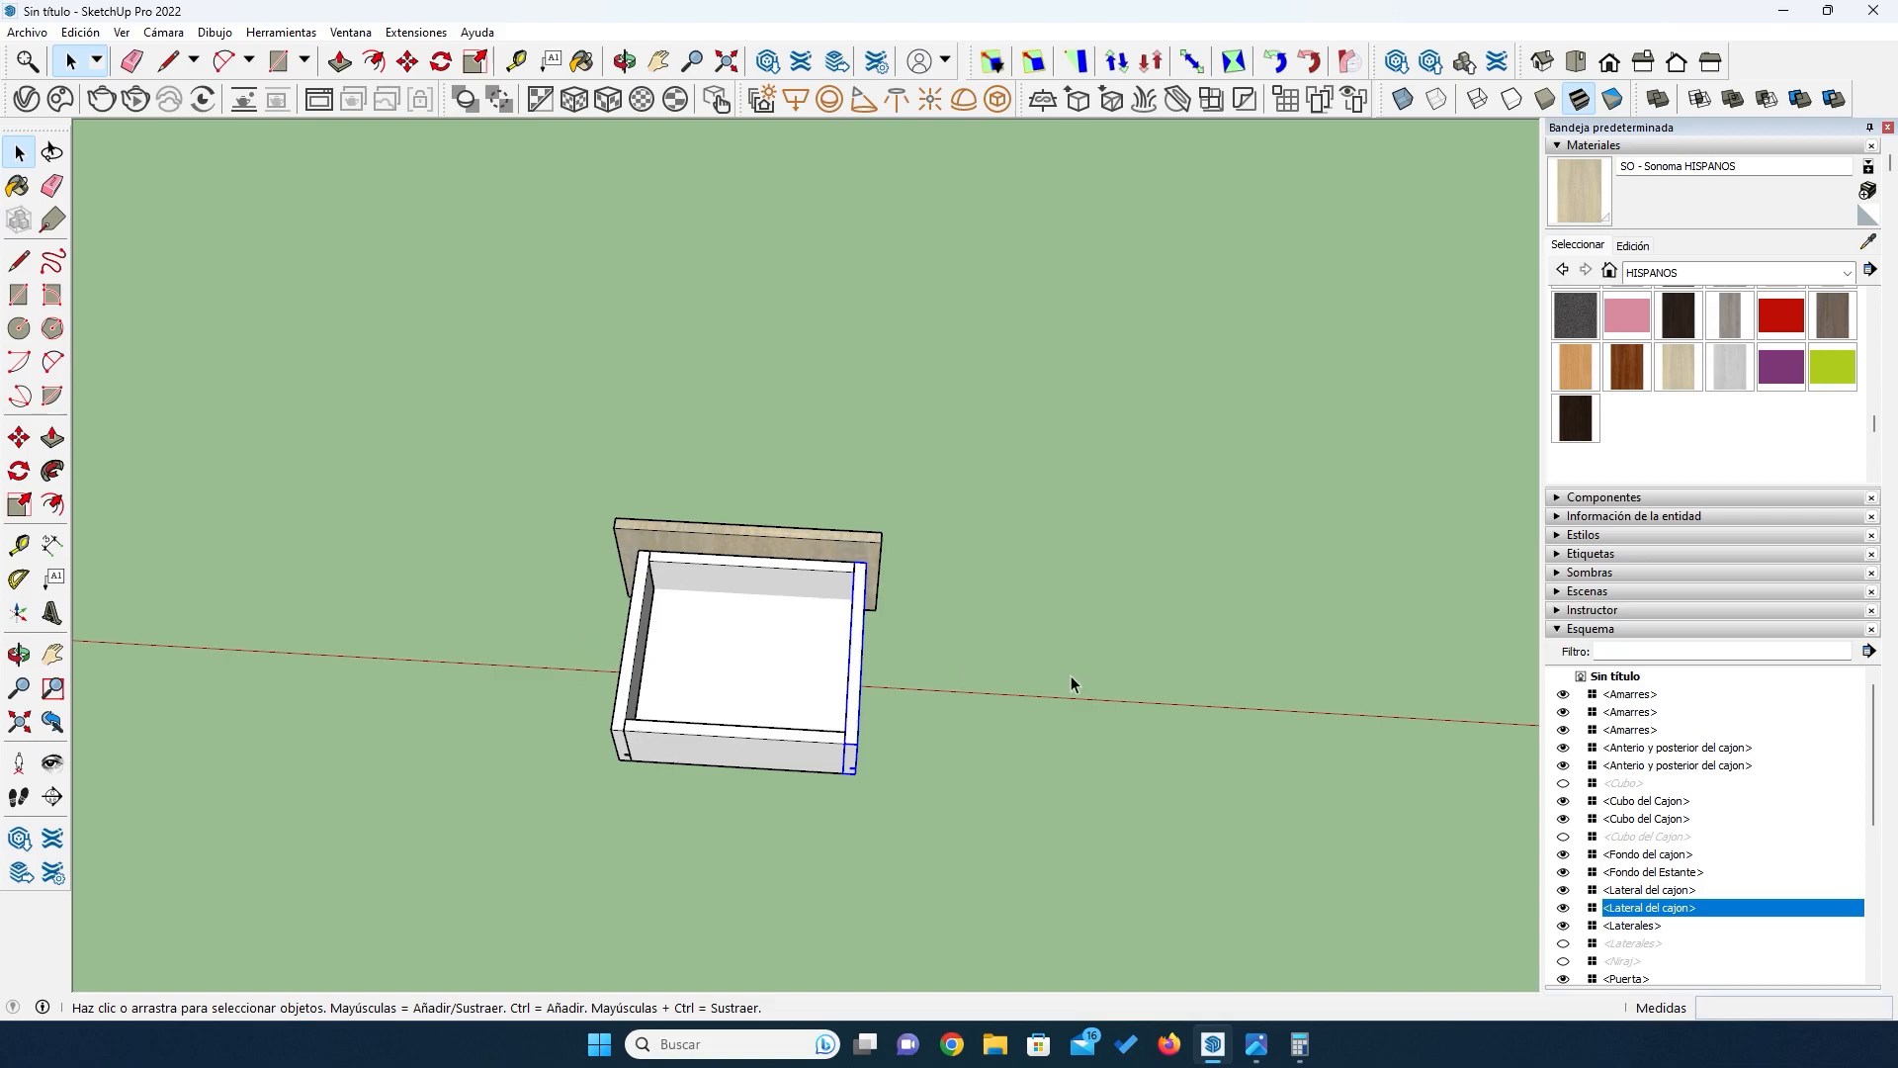
scroll(881, 689, up, 2)
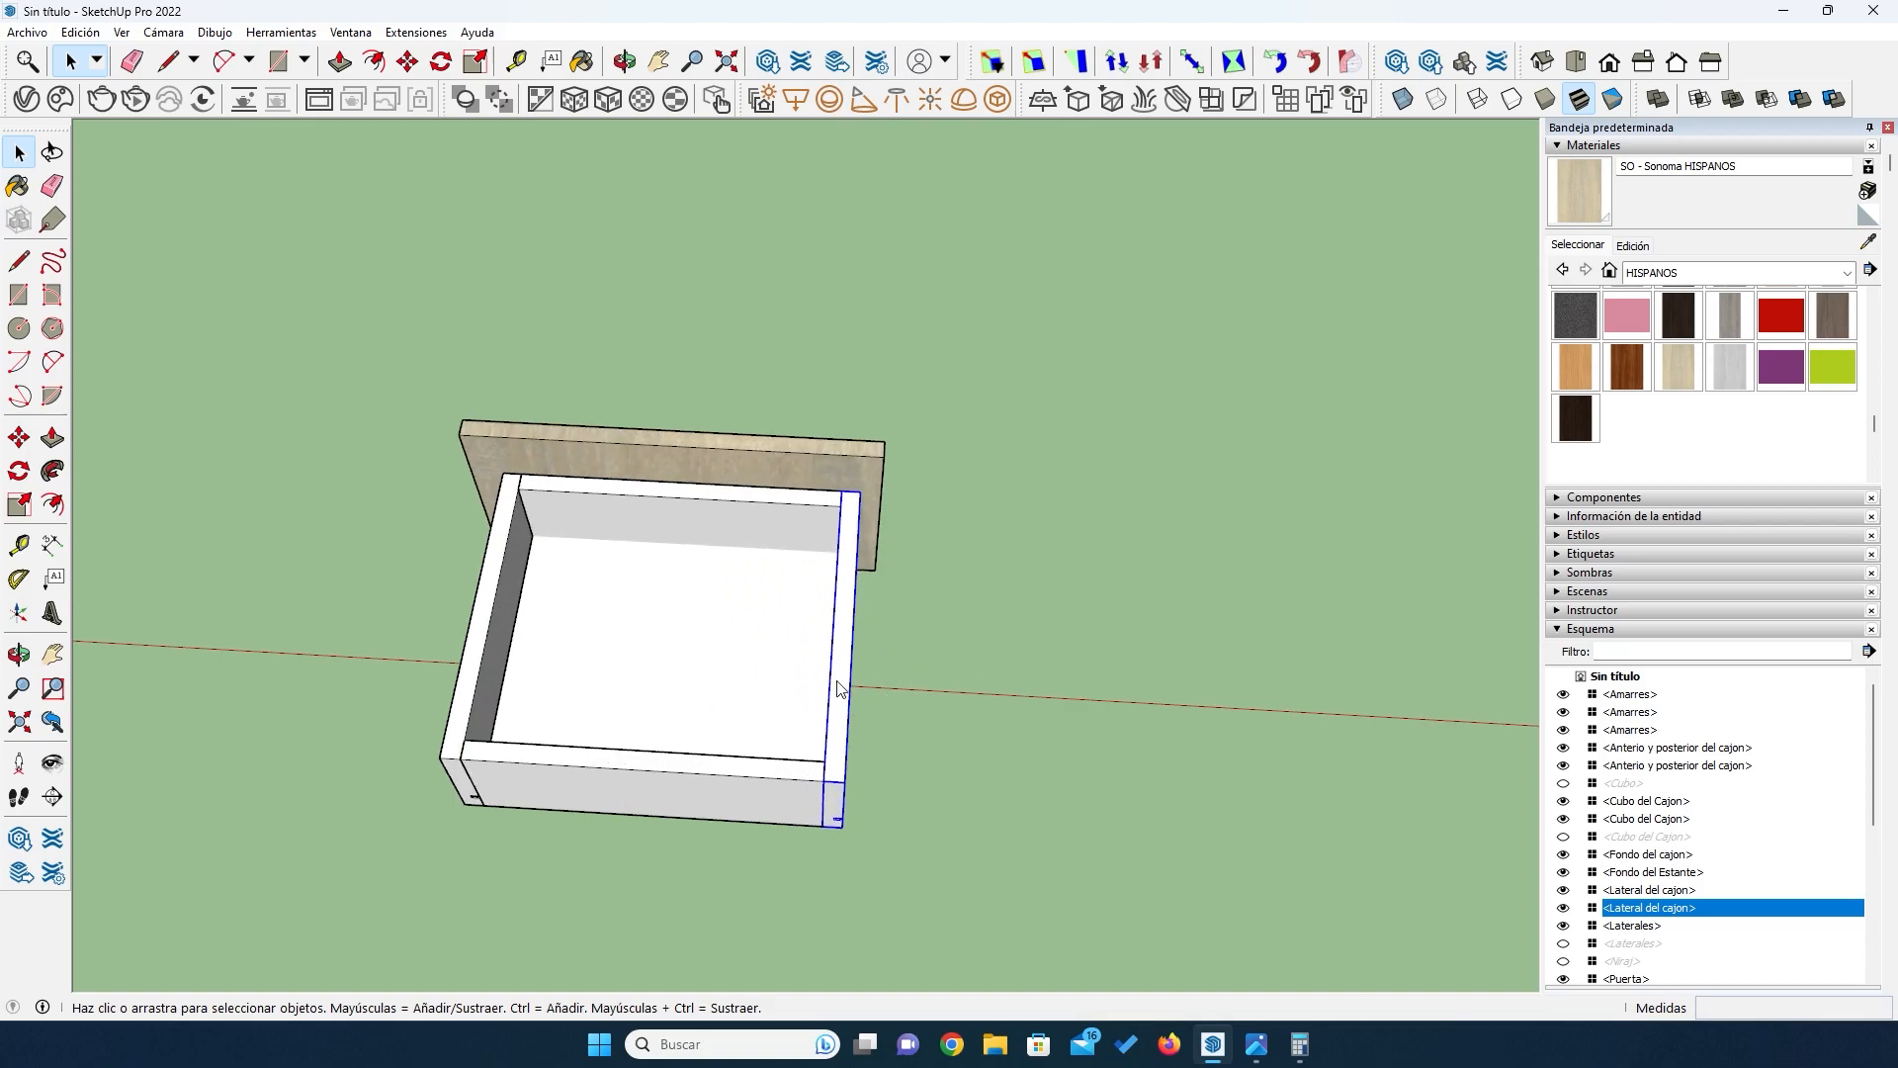
right_click(839, 689)
mouse_move(949, 505)
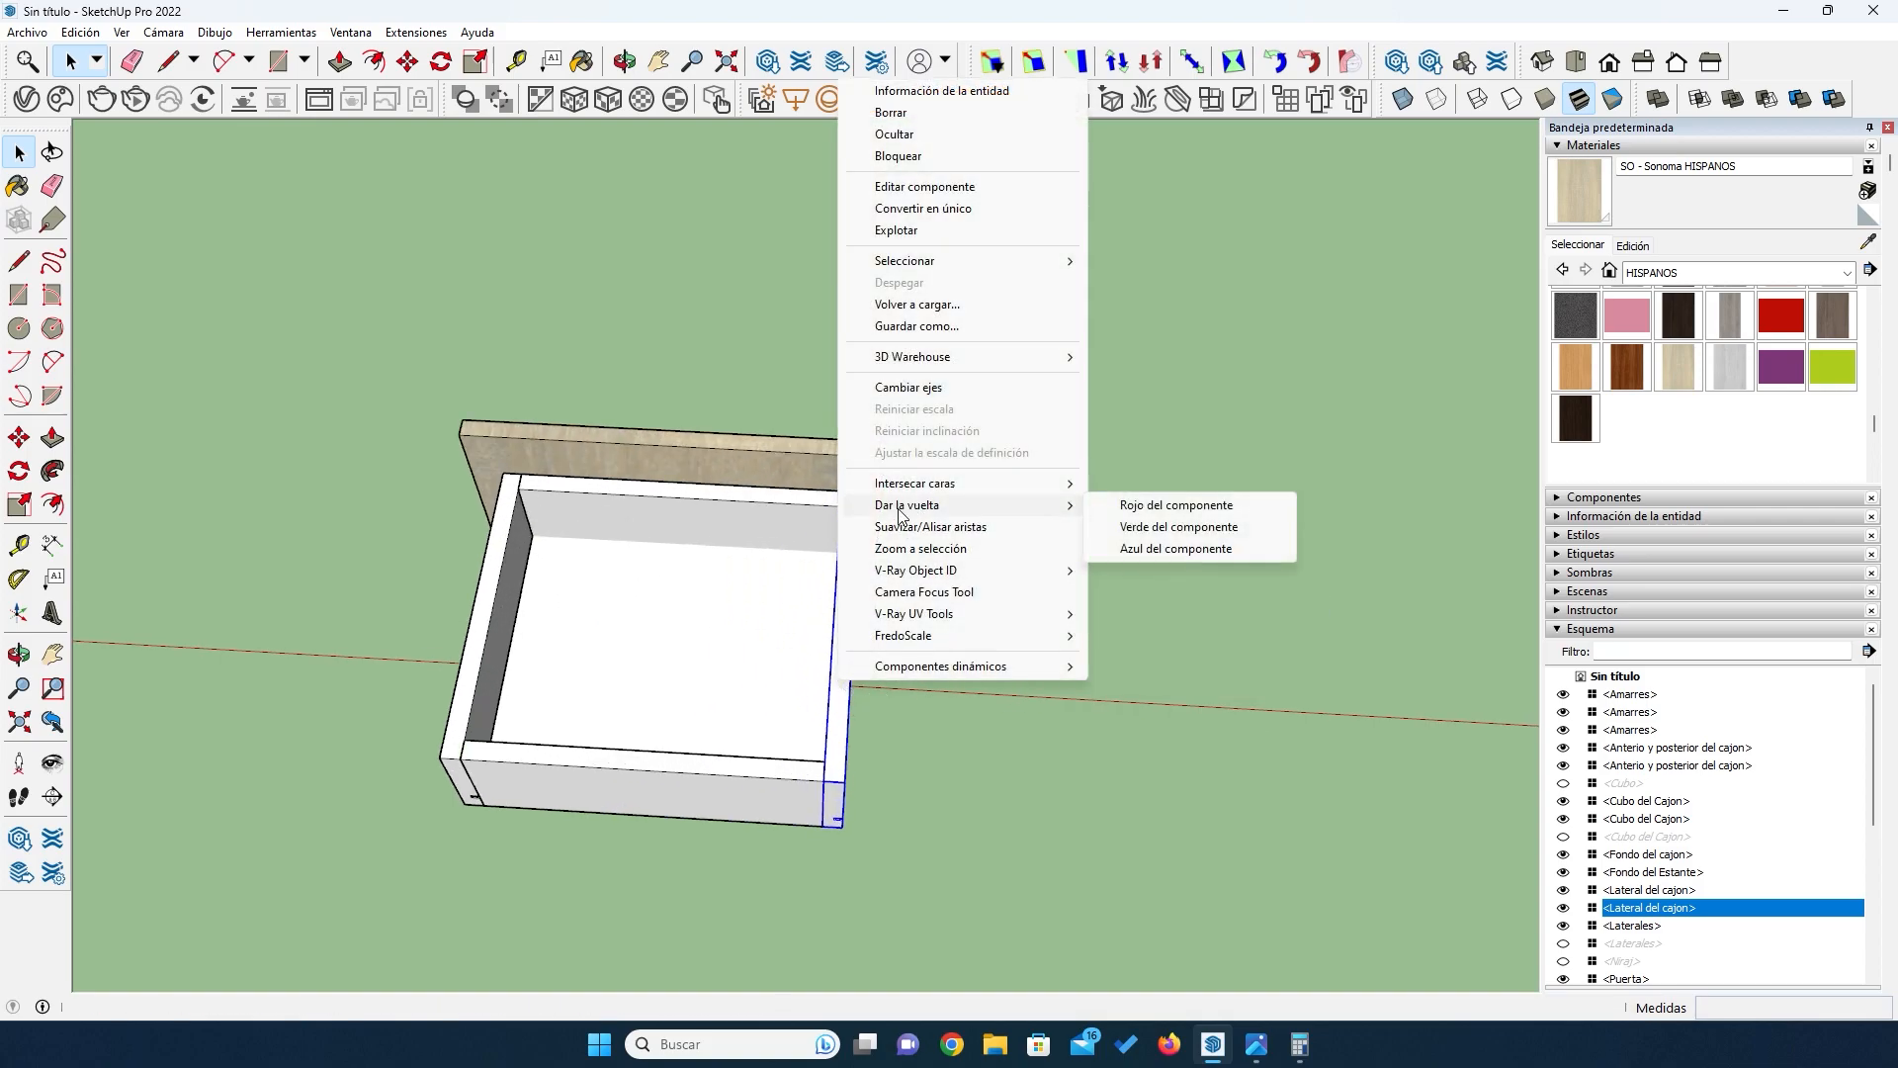
click(1161, 508)
mouse_move(691, 844)
middle_down()
mouse_move(683, 560)
mouse_move(762, 679)
mouse_move(360, 721)
mouse_move(686, 733)
mouse_move(694, 610)
mouse_move(567, 564)
middle_up()
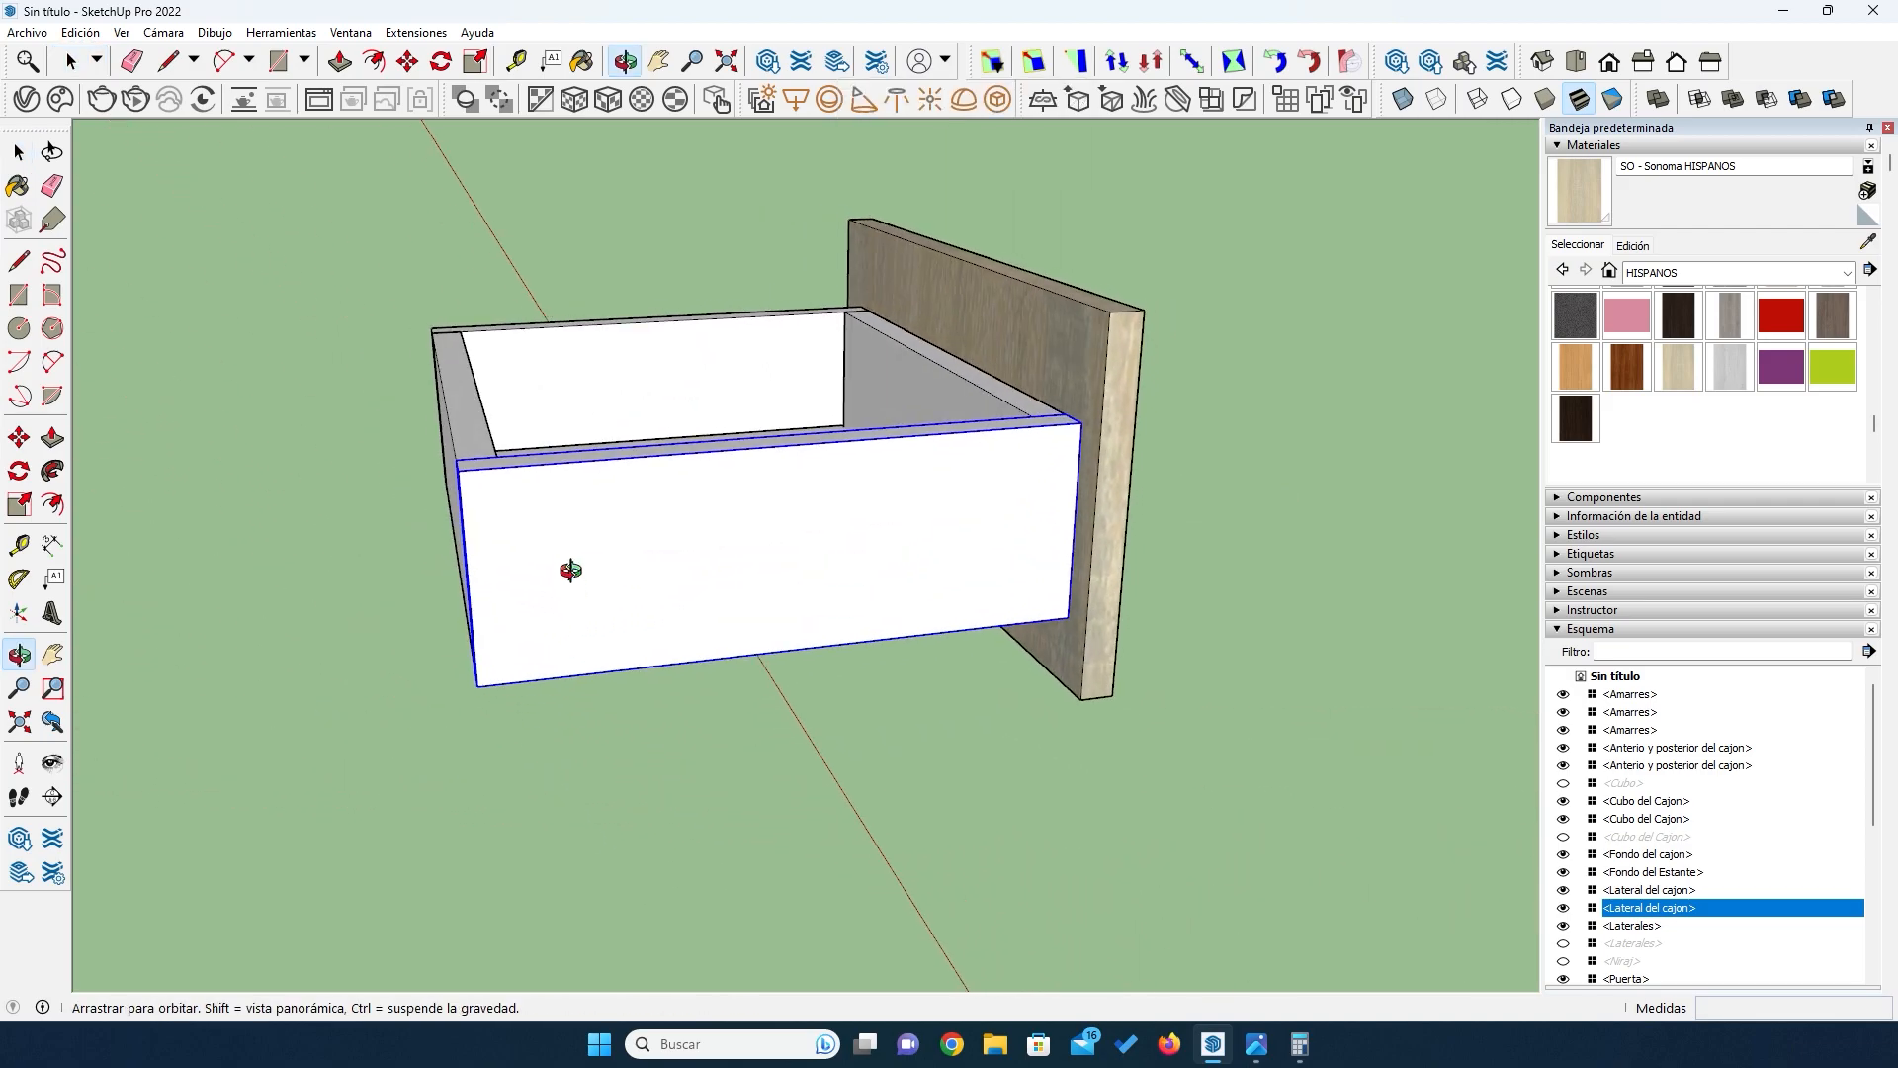
click(1562, 908)
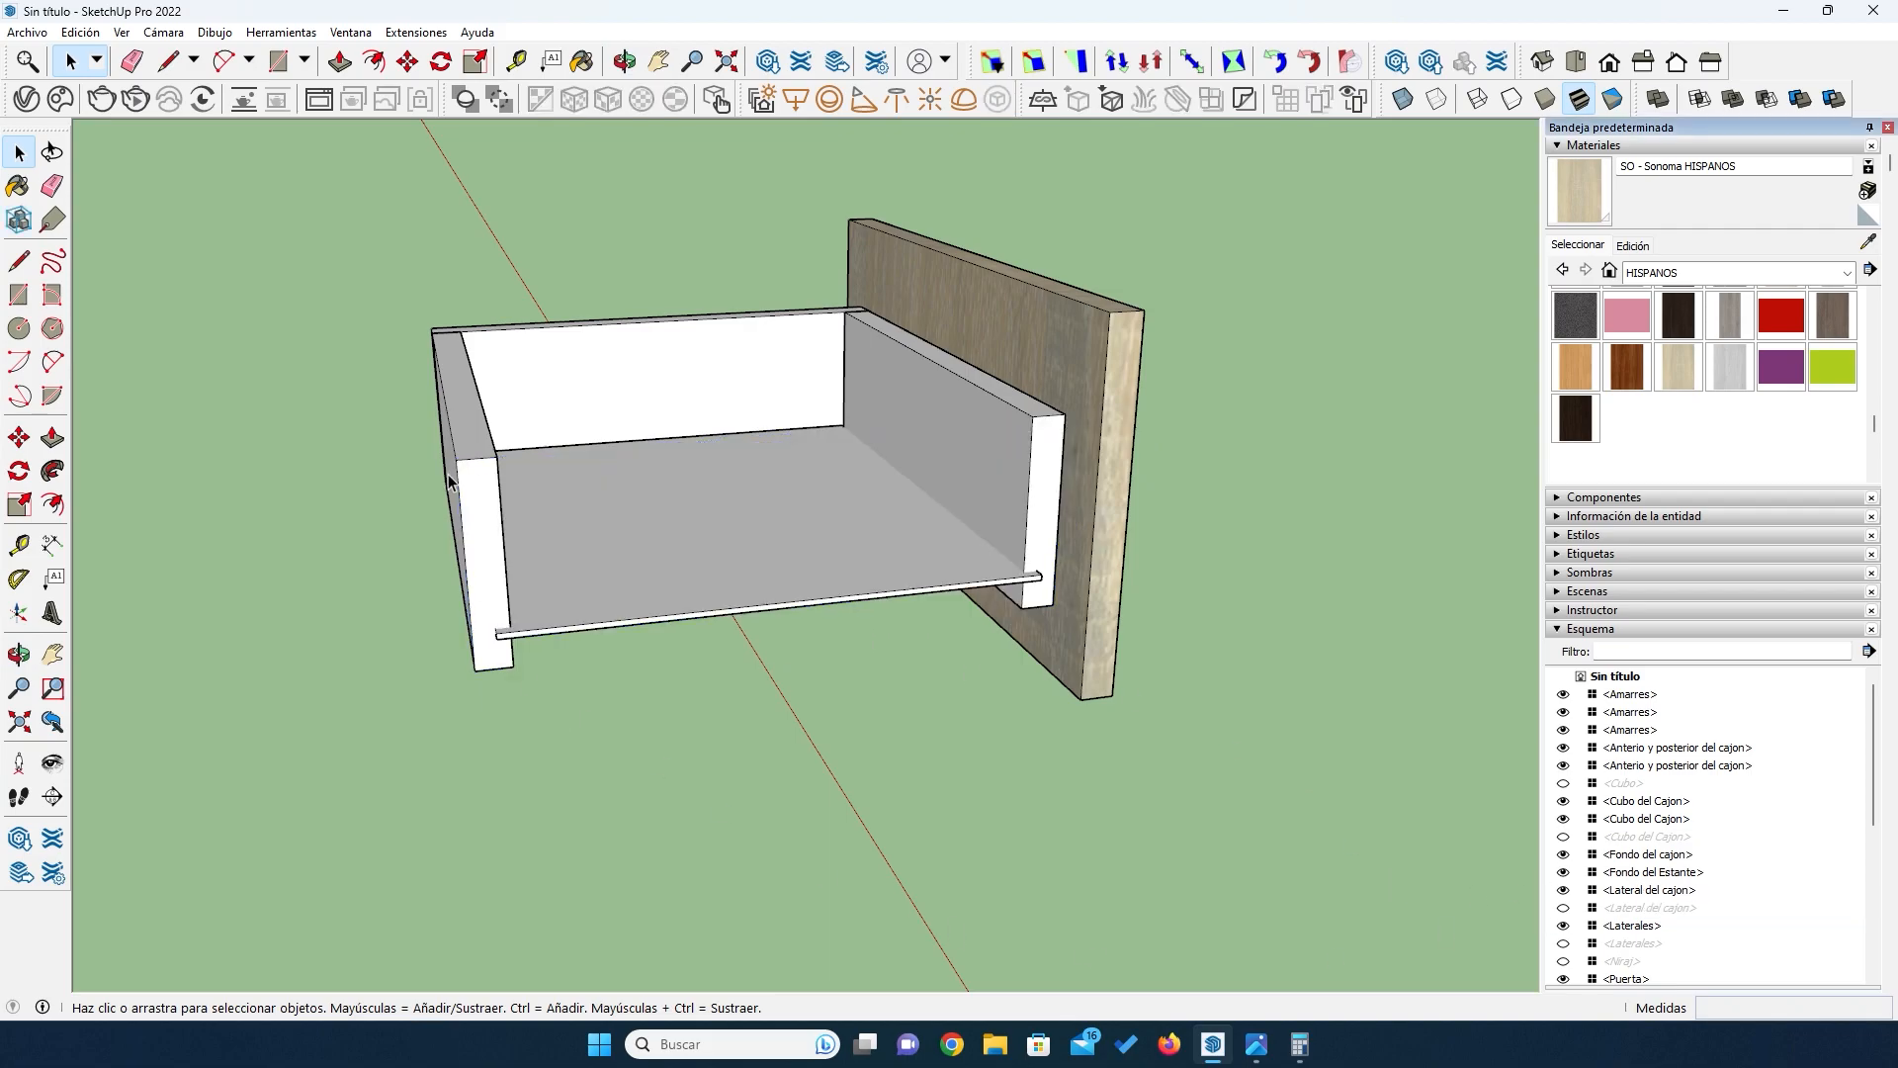
Step: Inside the Anterio y posterior del cajon component, place guides on its end face 18 and 22 mm above the lower edge and 8 mm from the inner edge
mouse_move(498, 566)
middle_down()
mouse_move(423, 411)
mouse_move(471, 442)
middle_up()
scroll(440, 423, up, 3)
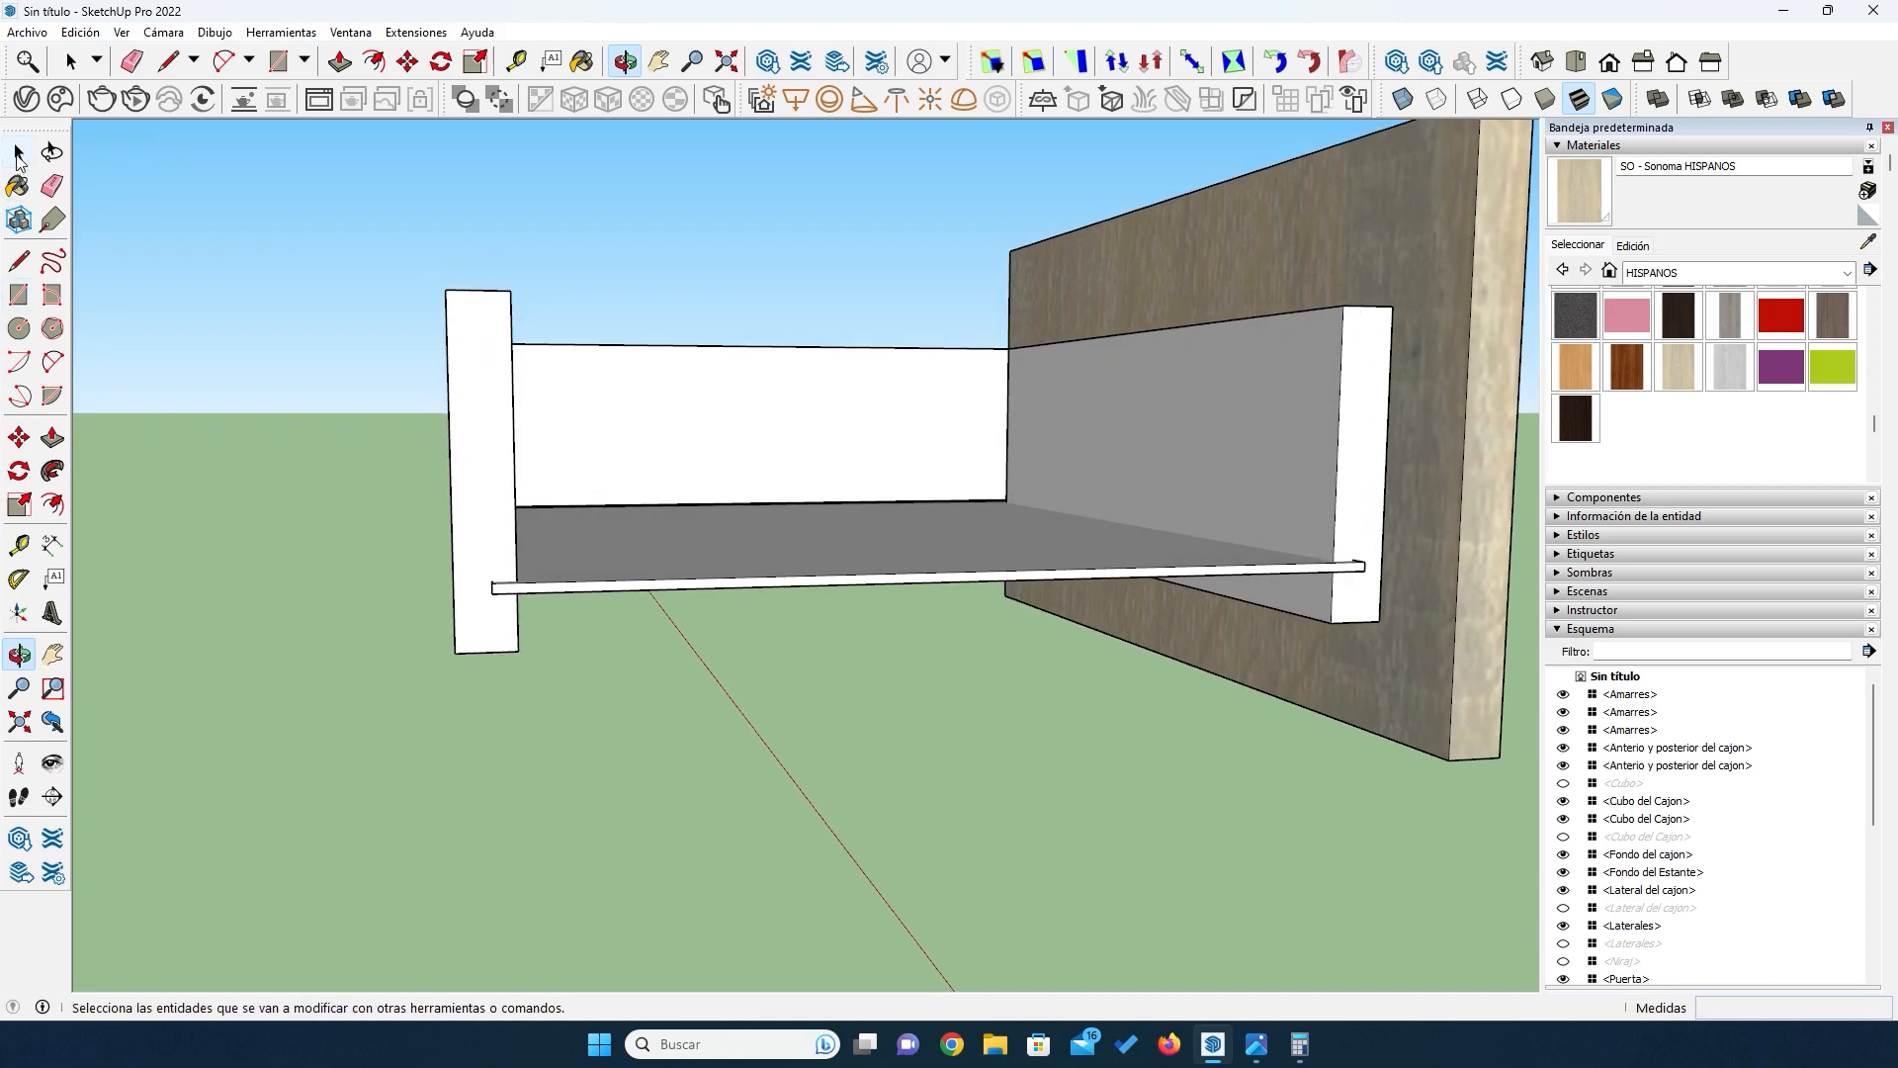
double_click(504, 503)
scroll(484, 603, up, 2)
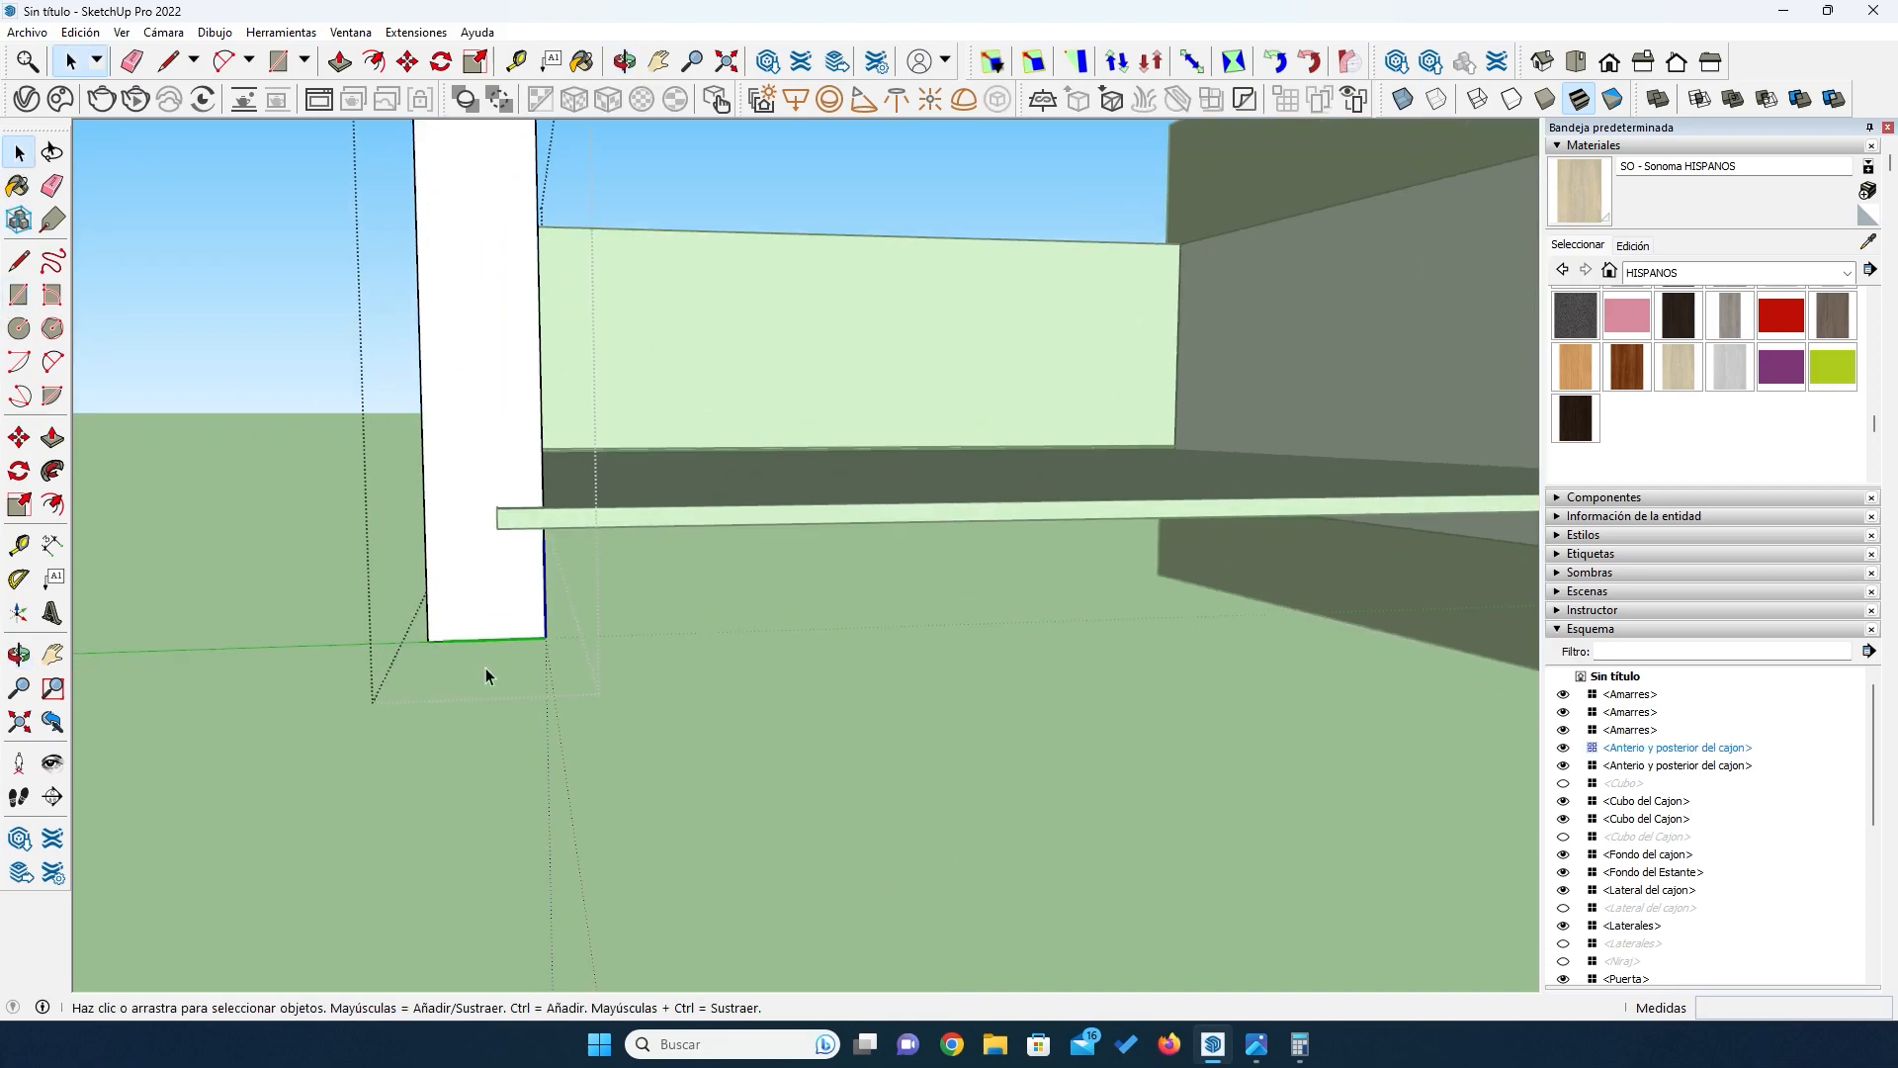
click(19, 545)
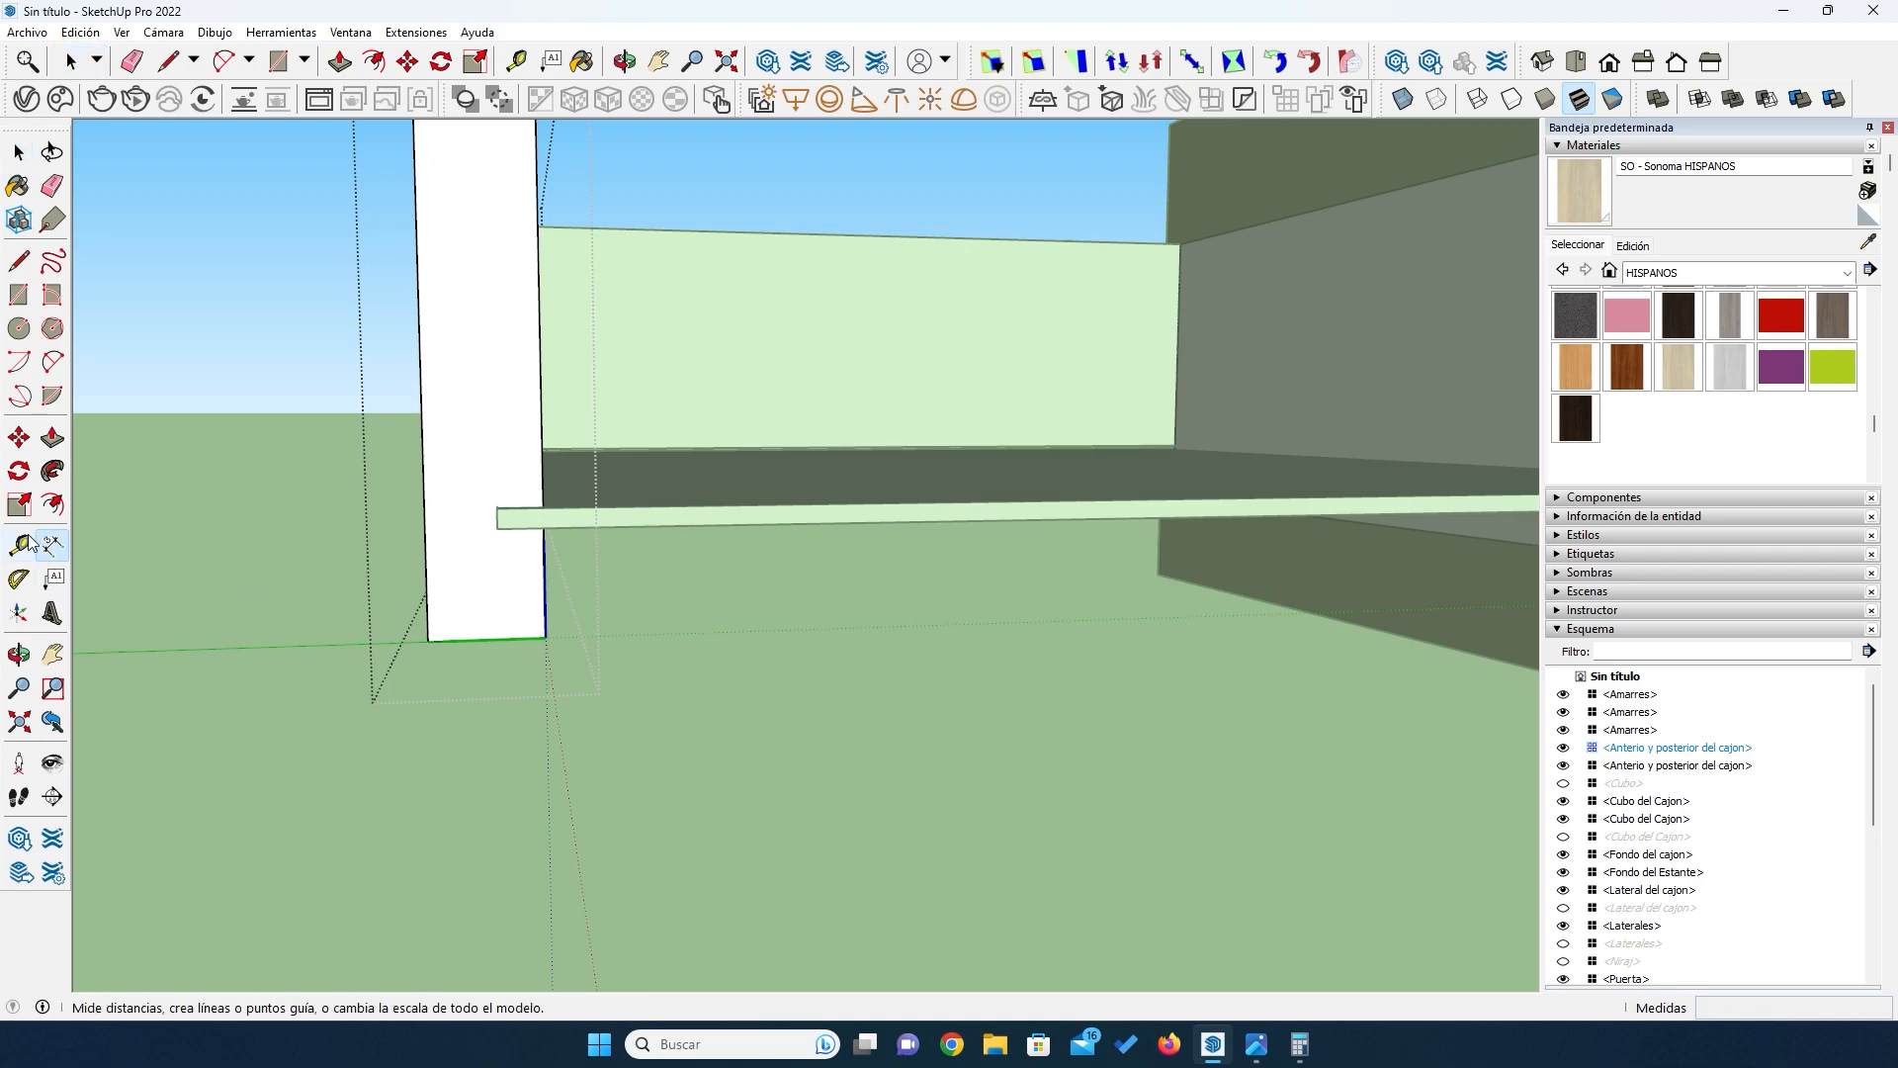
click(506, 638)
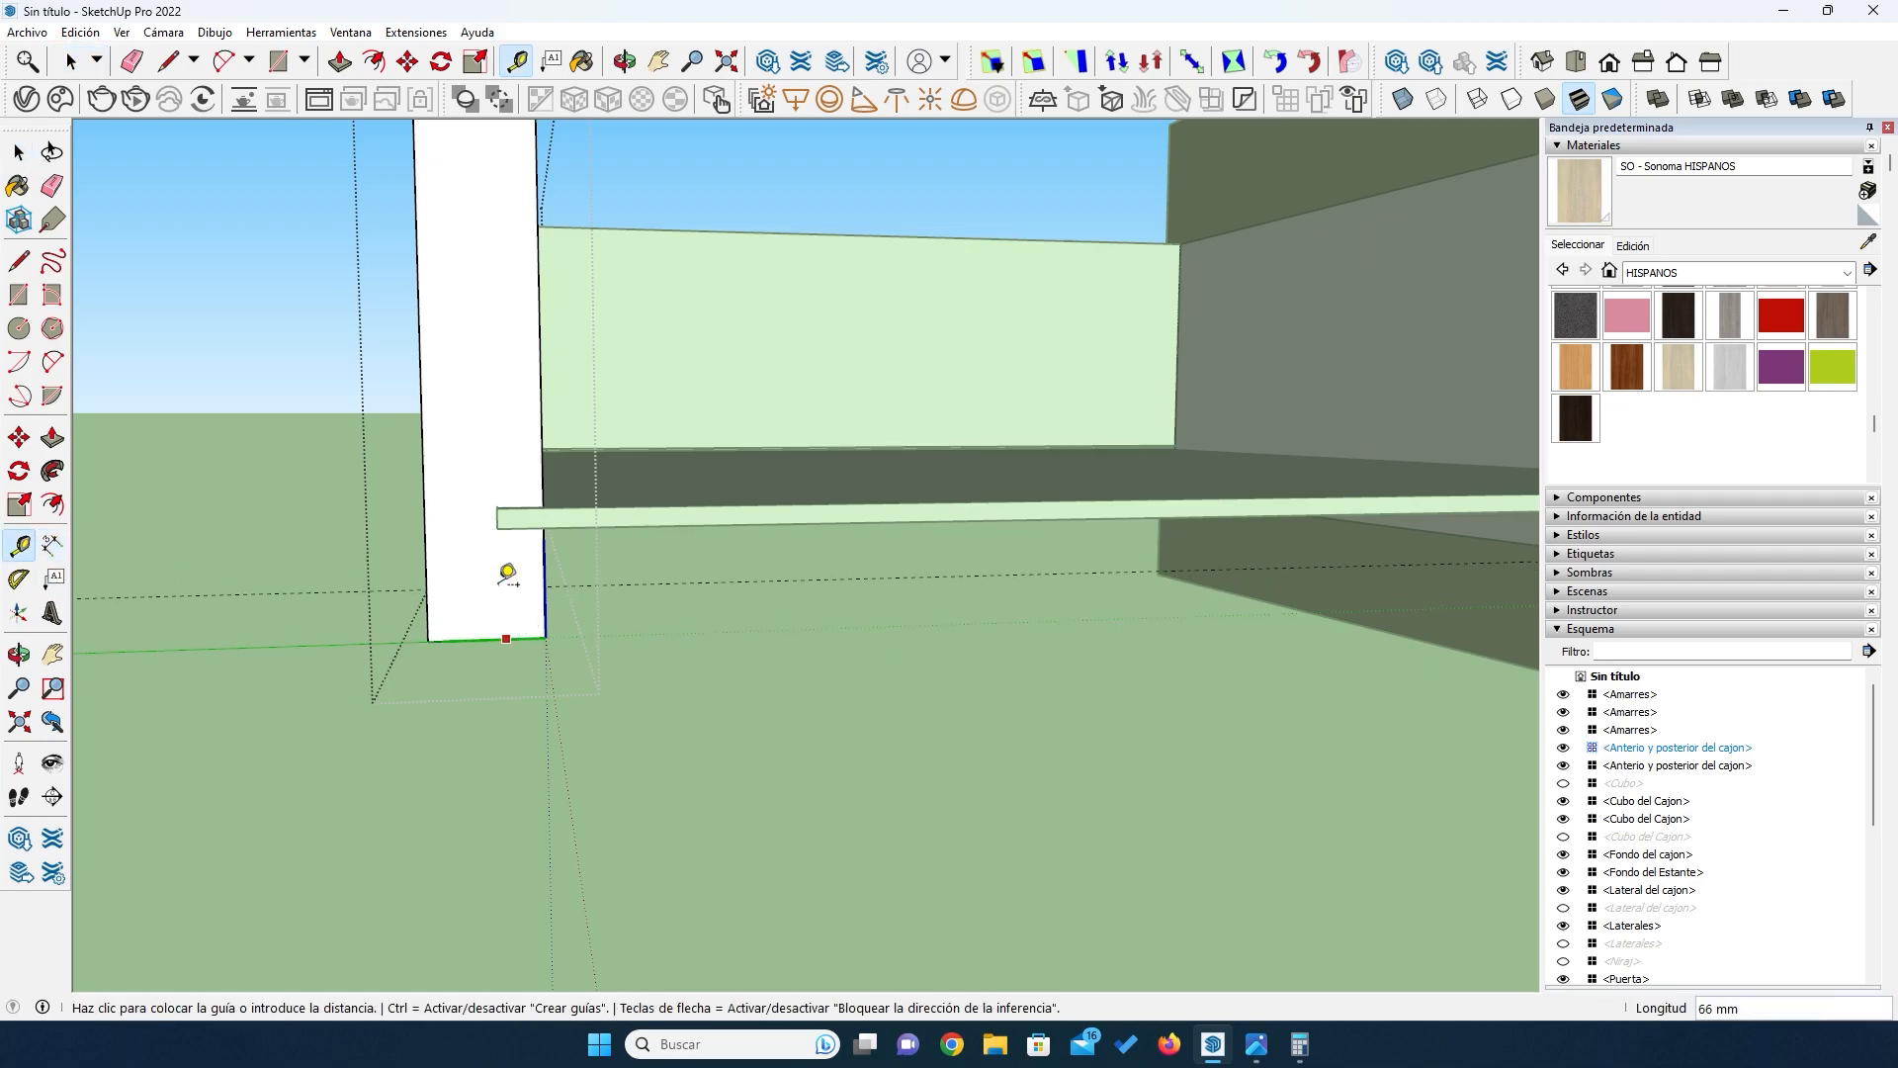
text(18)
key(Return)
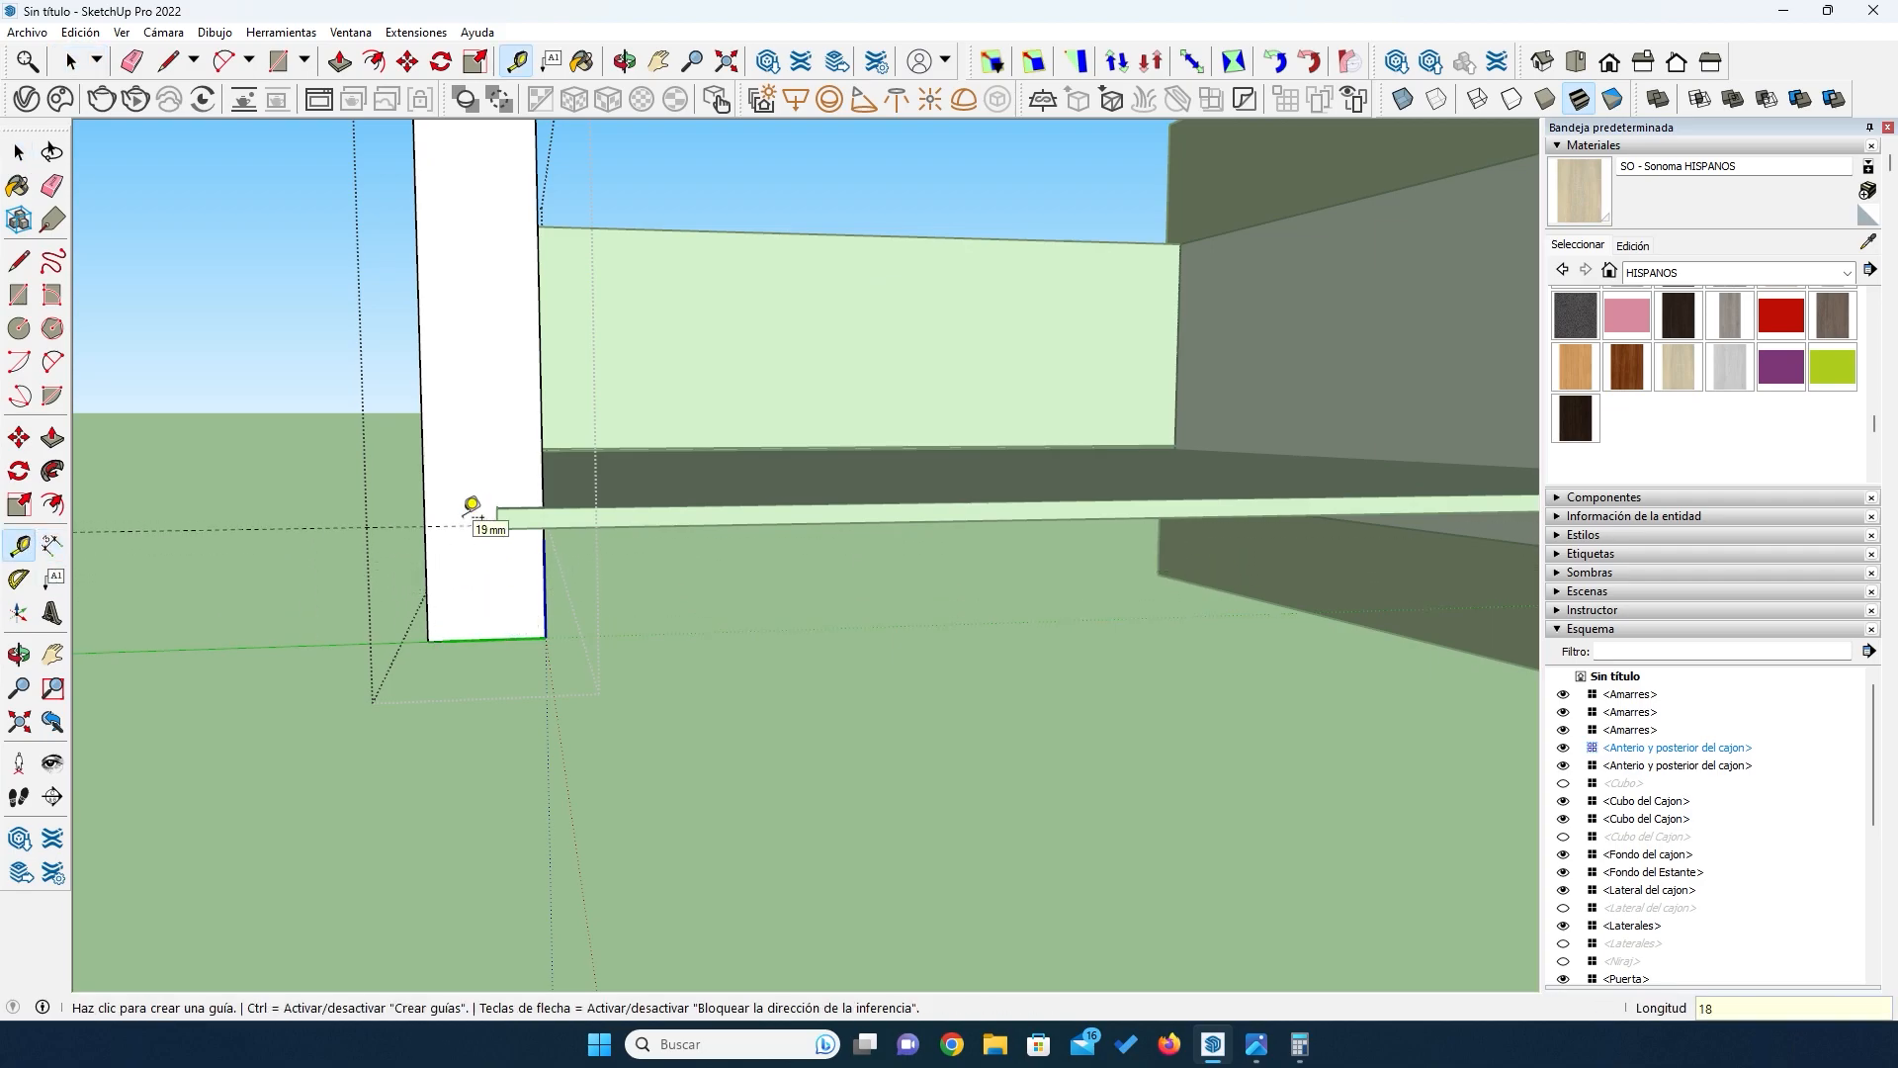
click(455, 639)
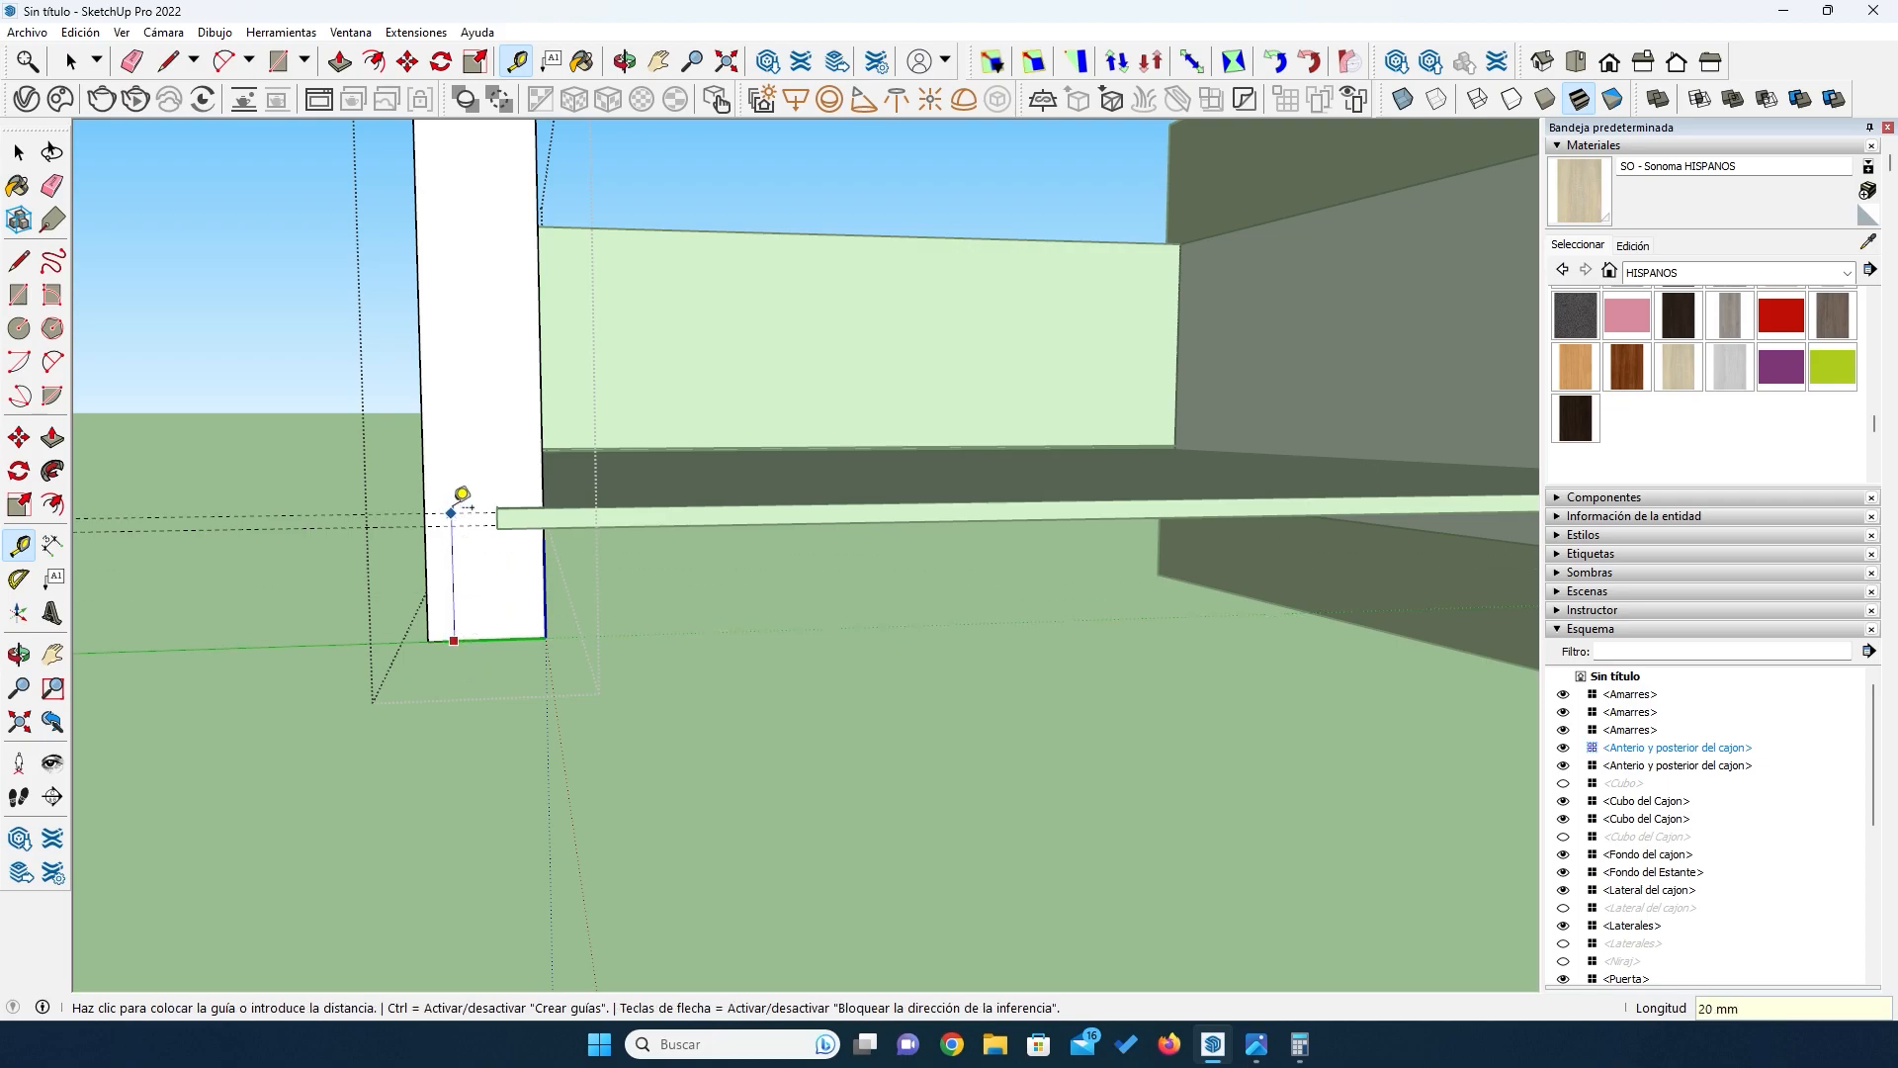
text(22)
key(Return)
click(543, 452)
click(498, 450)
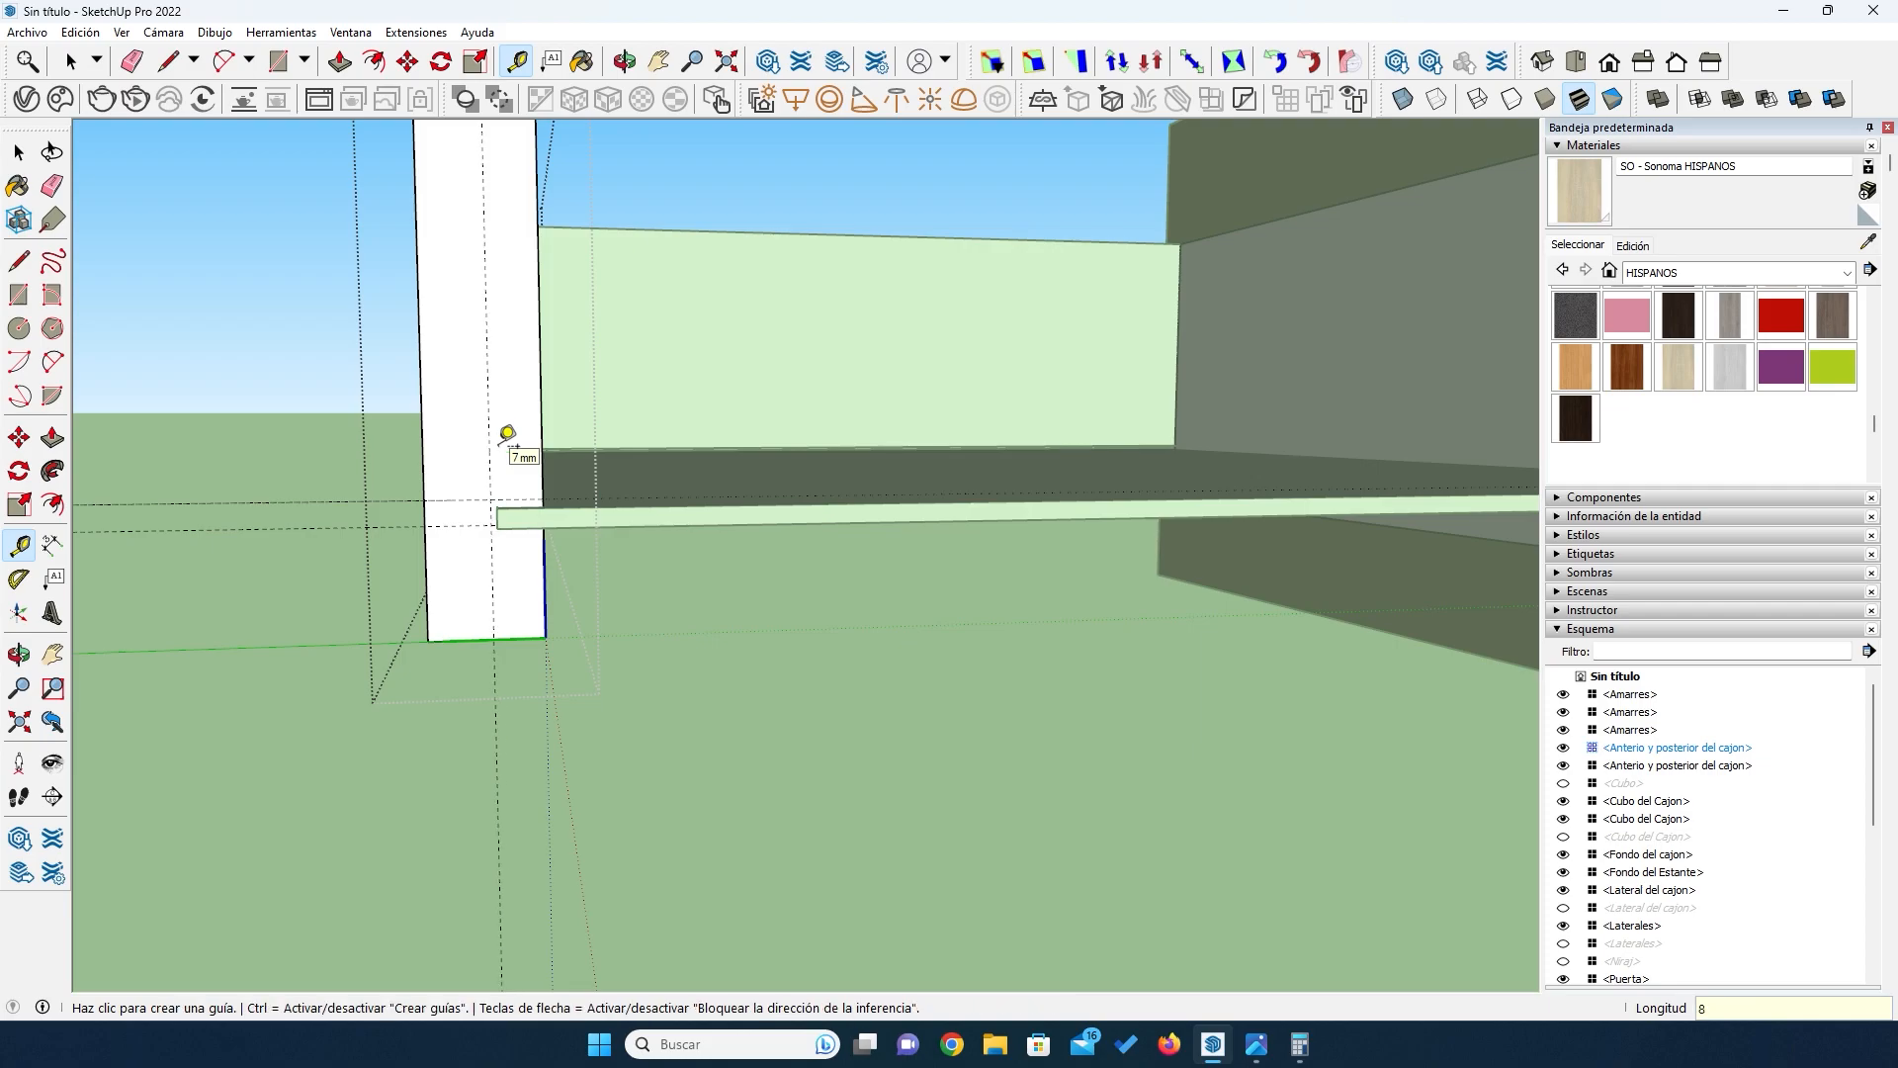
scroll(519, 574, up, 3)
mouse_move(500, 580)
middle_down()
mouse_move(468, 524)
mouse_move(485, 567)
middle_up()
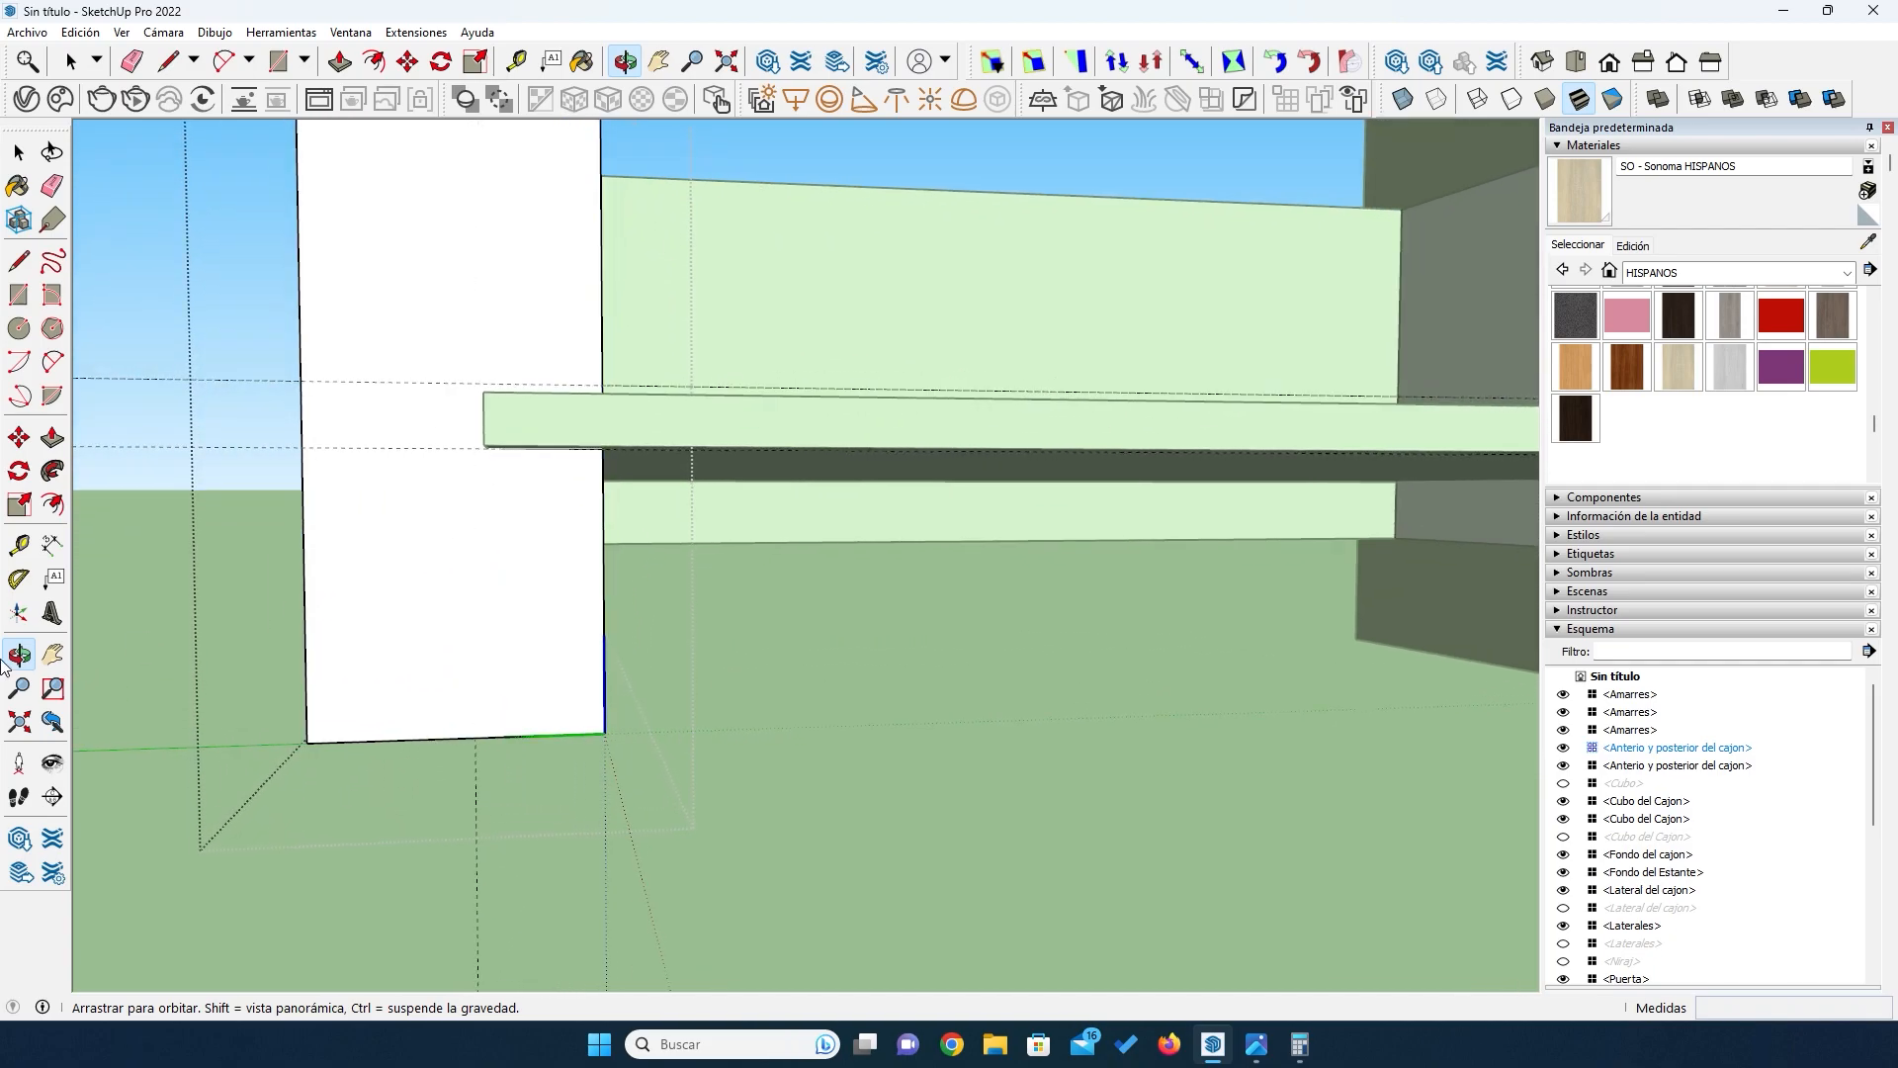
Step: Try to draw a 4 × 8 mm rectangle between the guides on the panel's end face
click(18, 294)
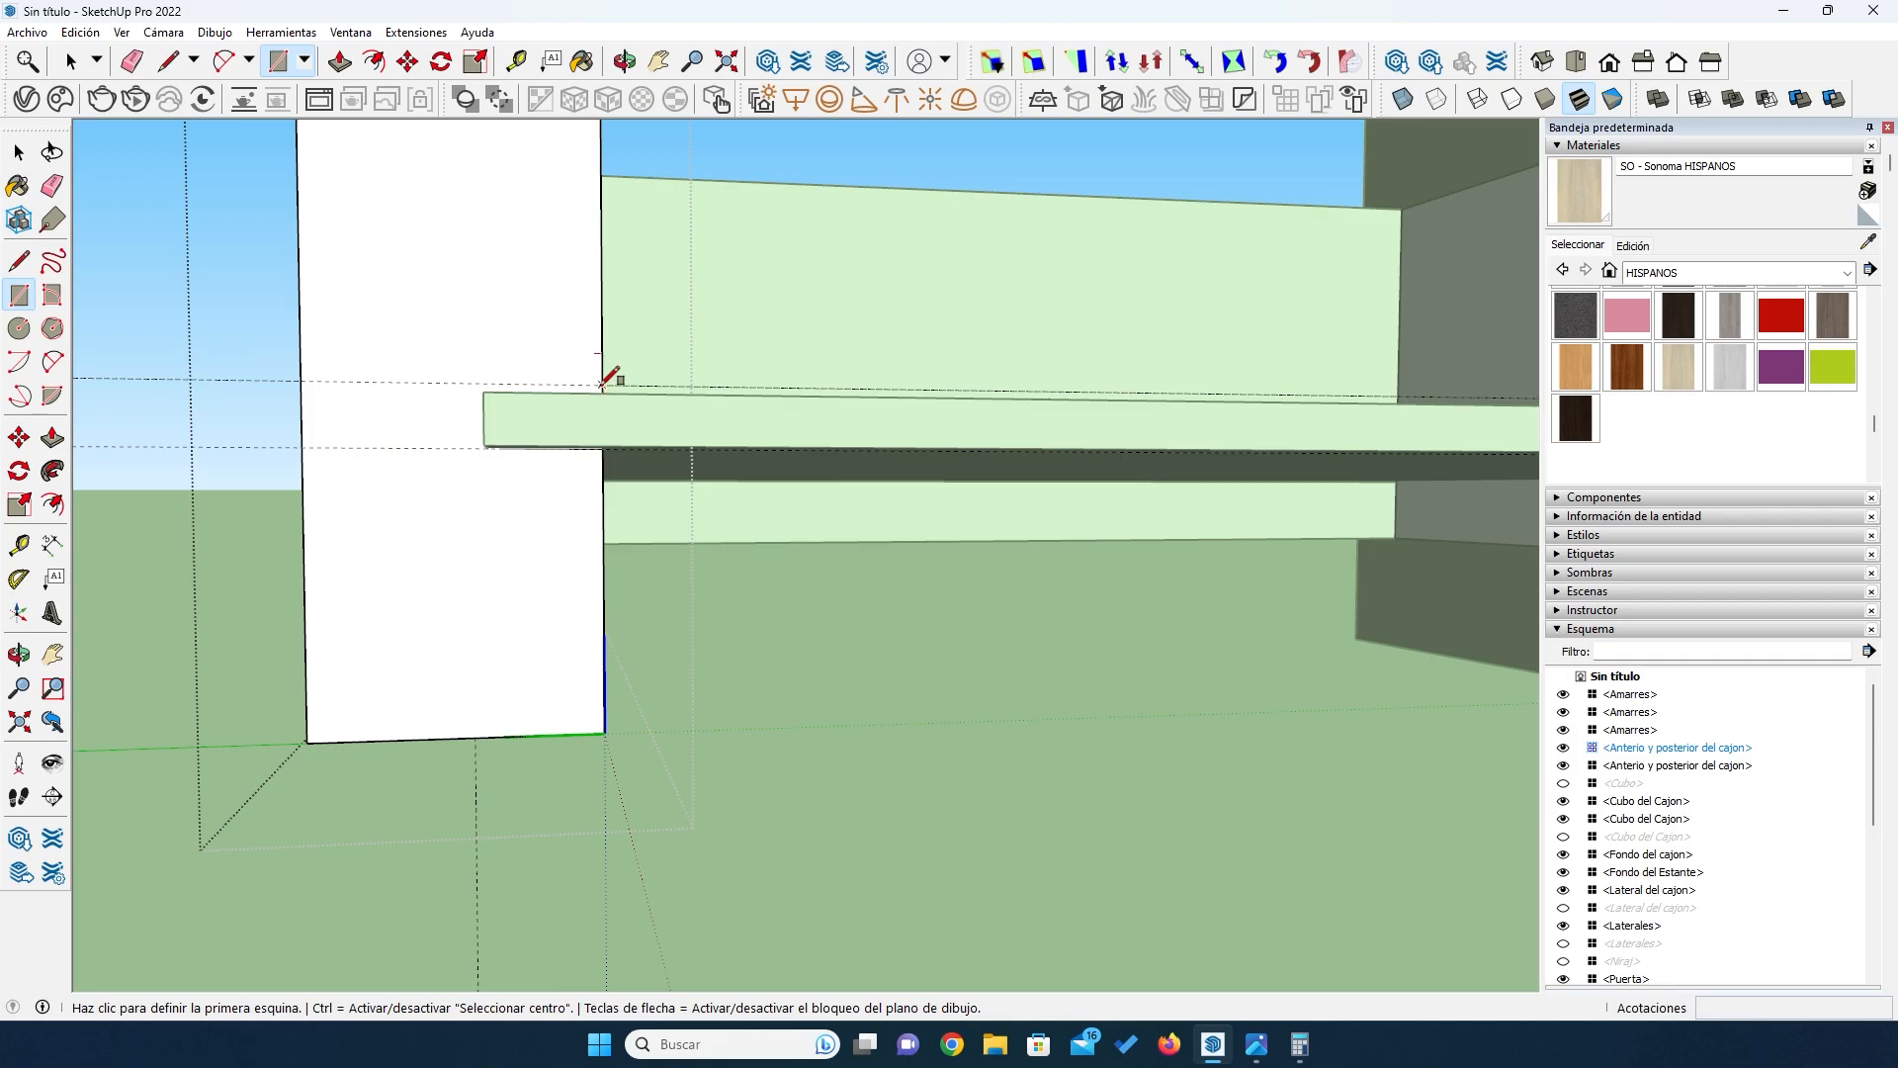
click(601, 386)
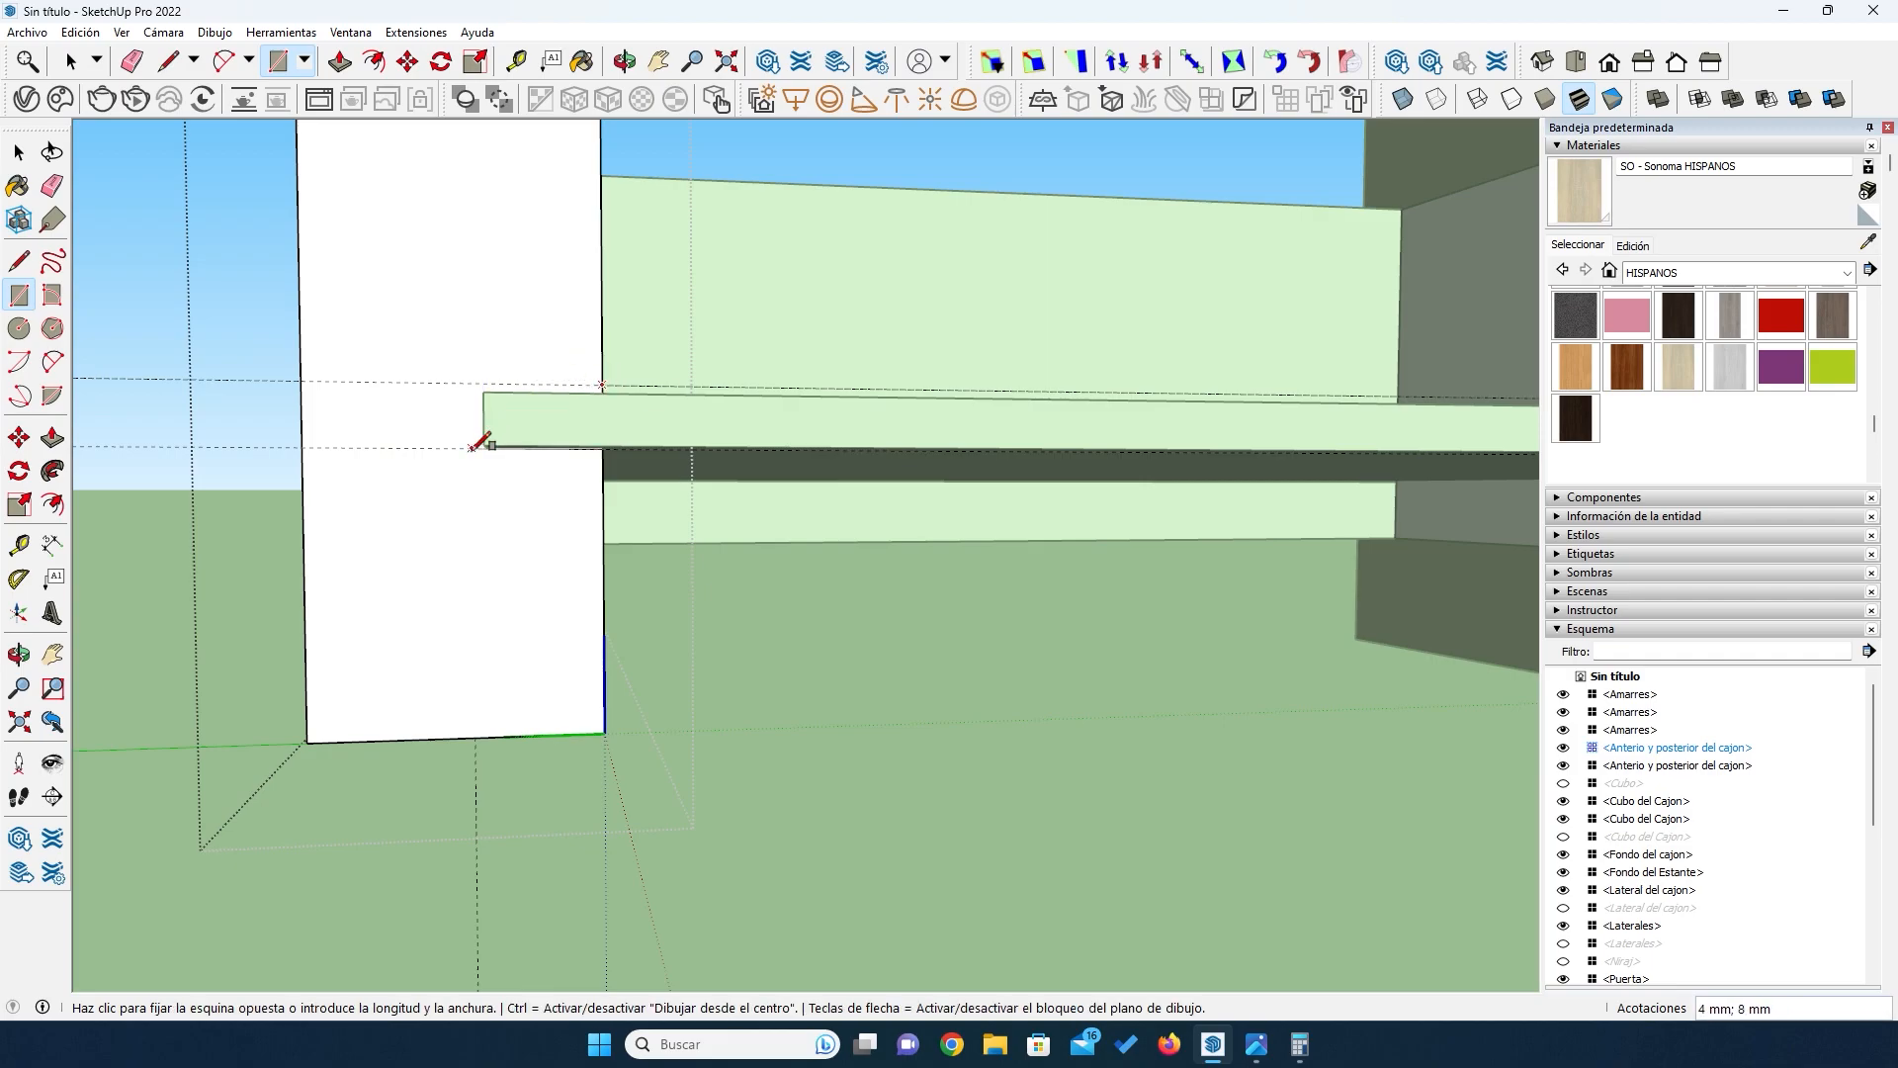
scroll(474, 448, down, 2)
scroll(472, 449, up, 3)
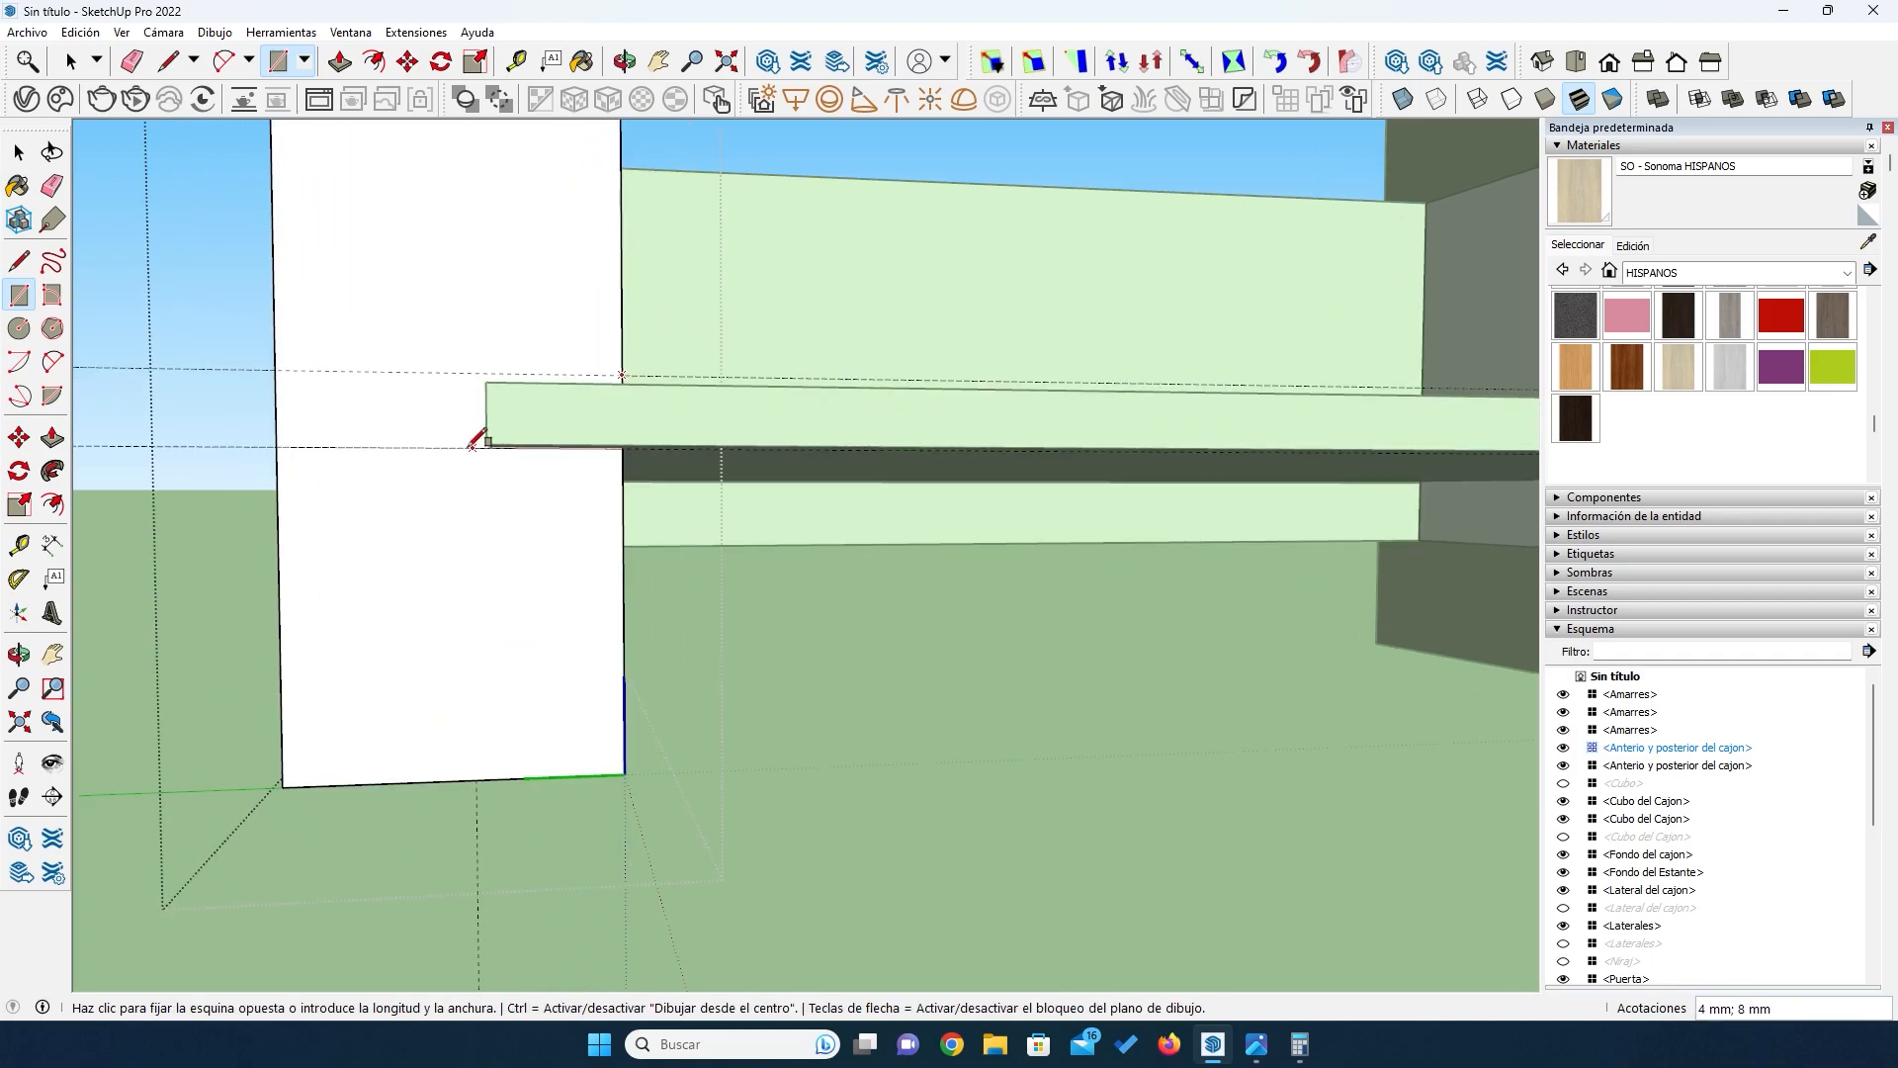
click(481, 446)
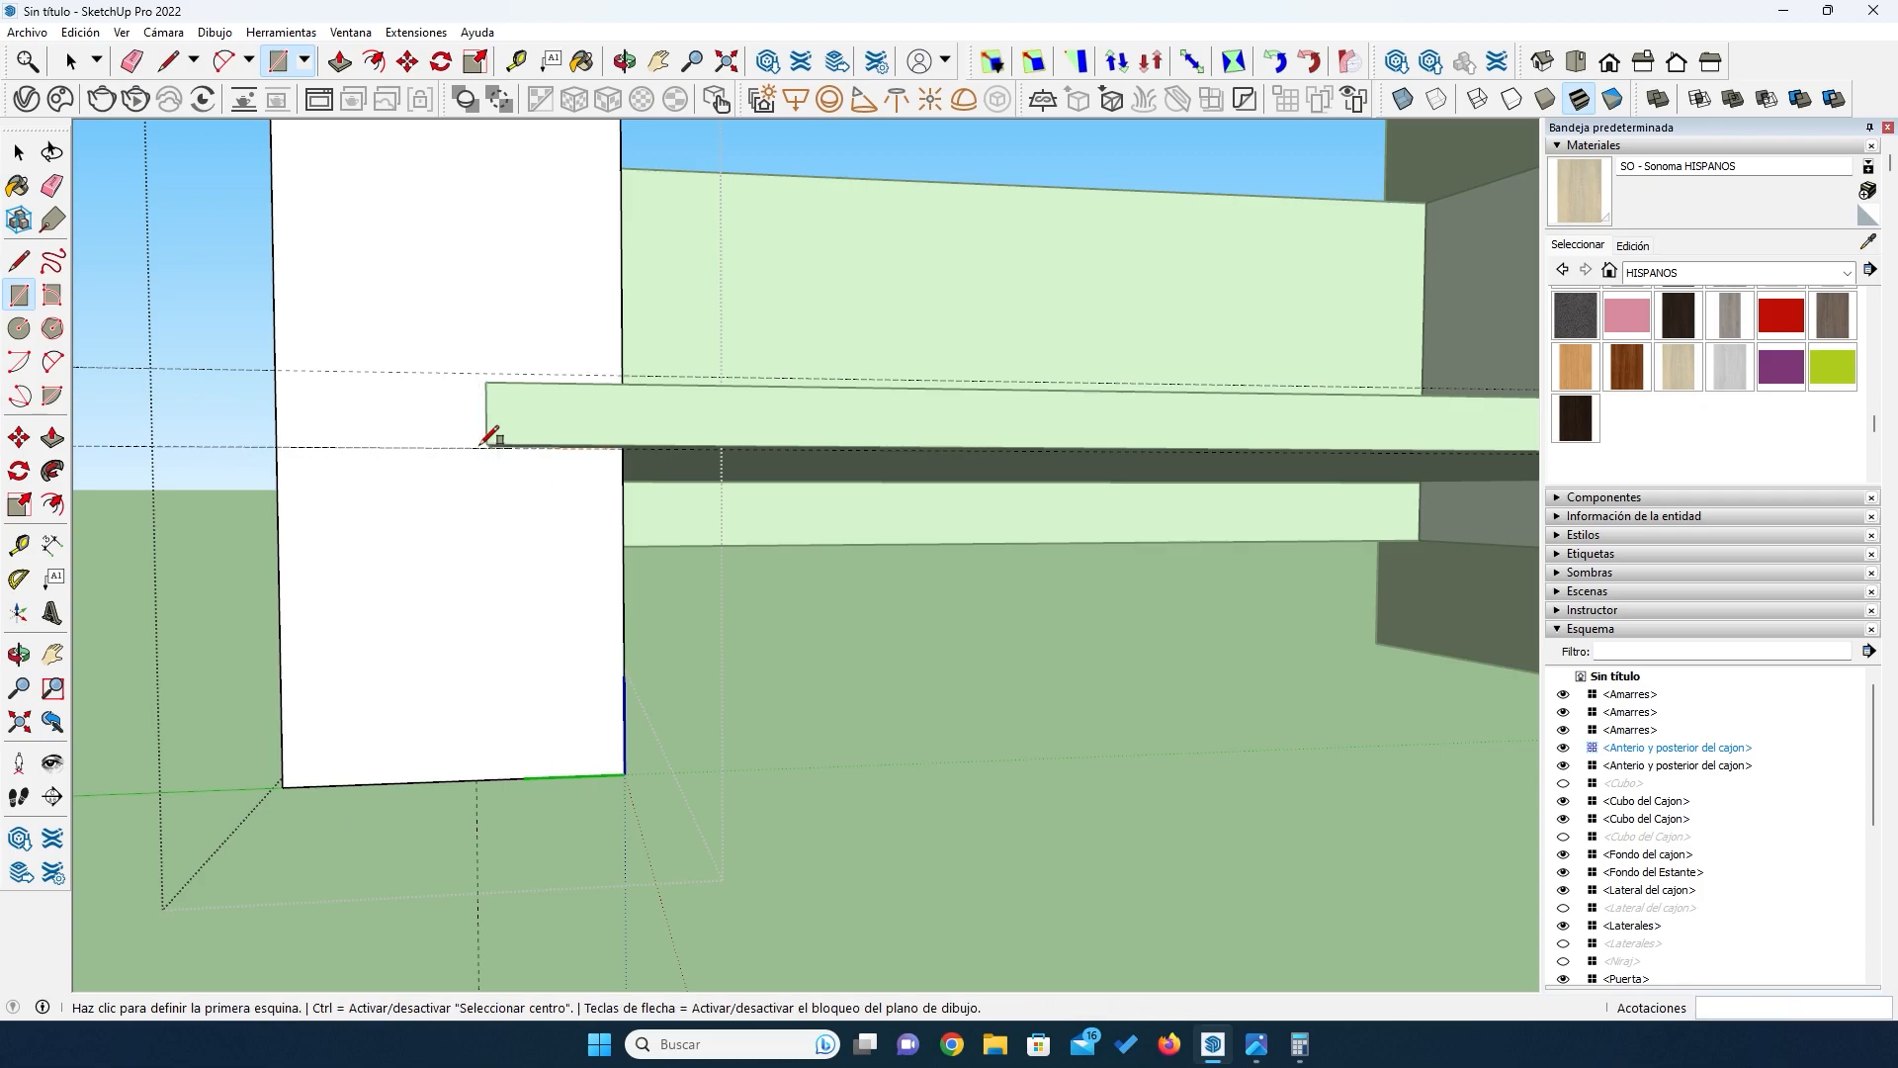
scroll(509, 479, down, 2)
Step: Place the vertical guide again on the panel's end face, 8 mm from the inner edge
click(18, 151)
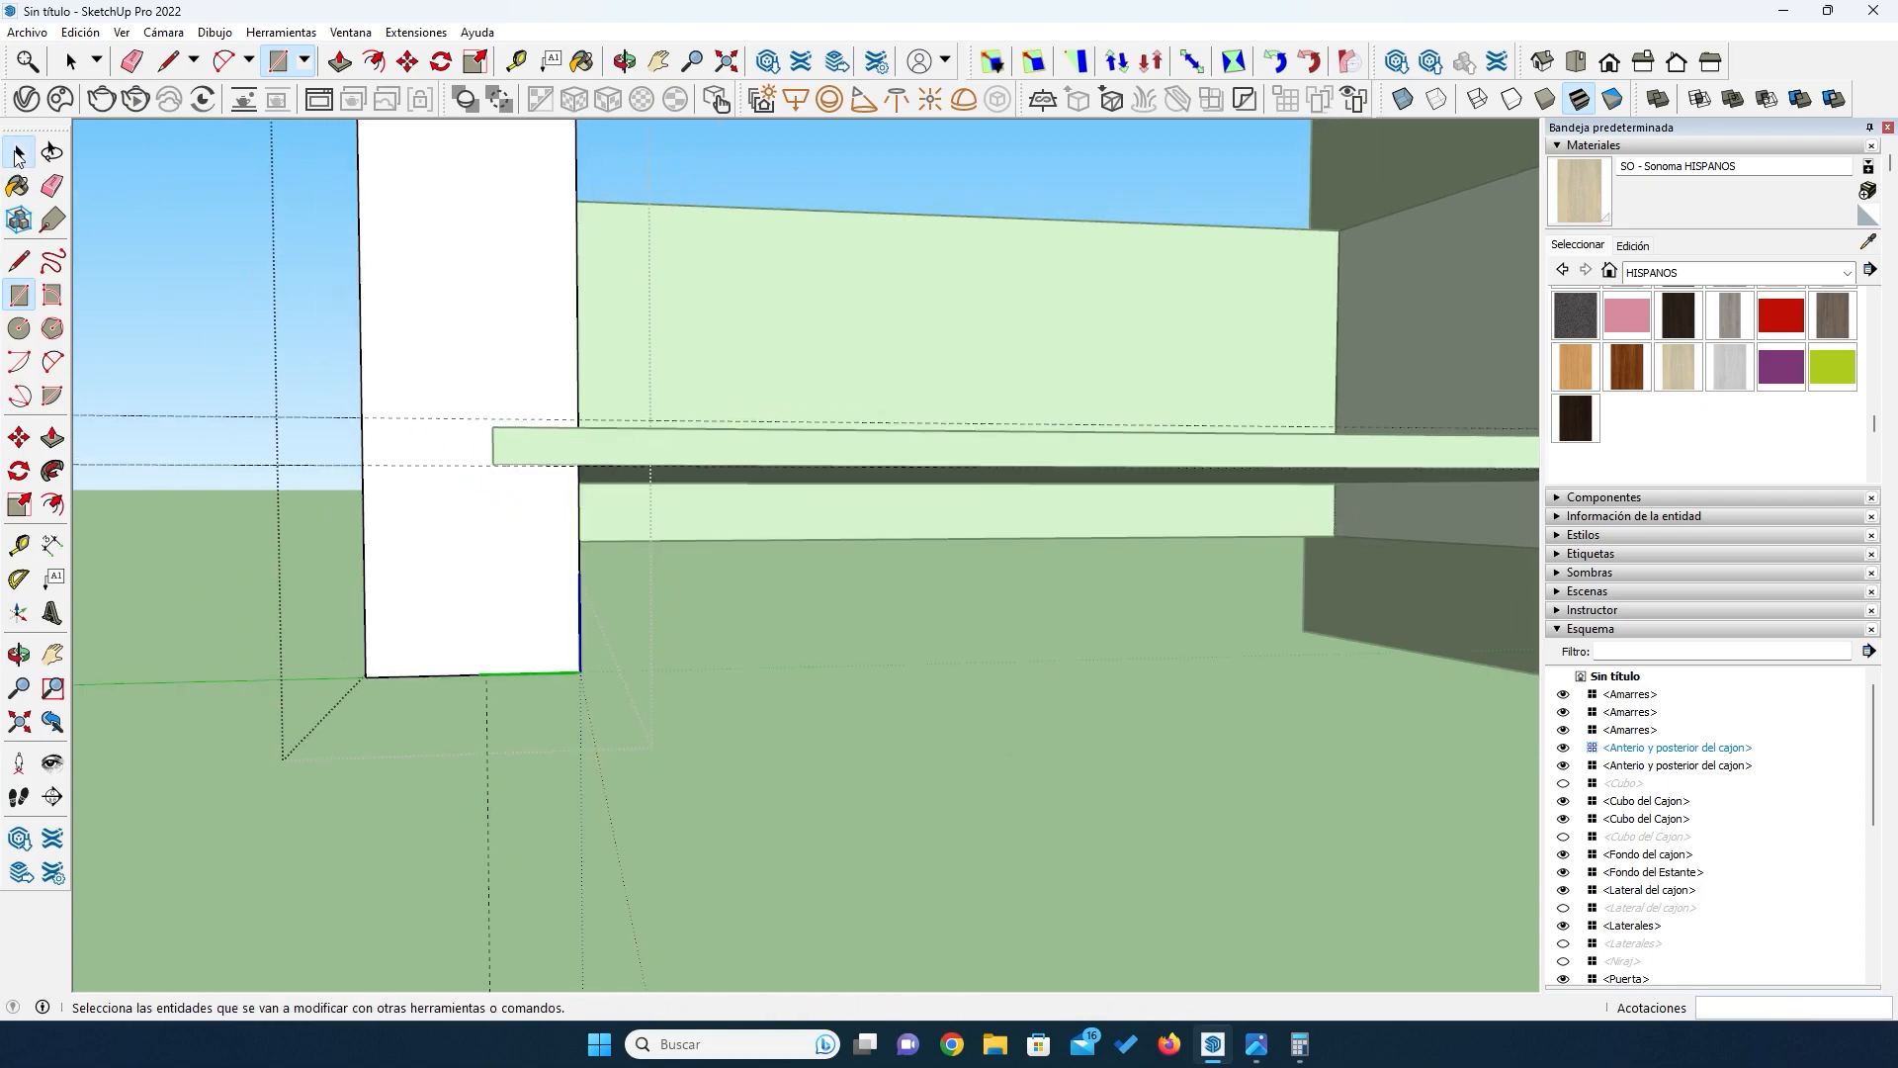
click(18, 544)
click(579, 362)
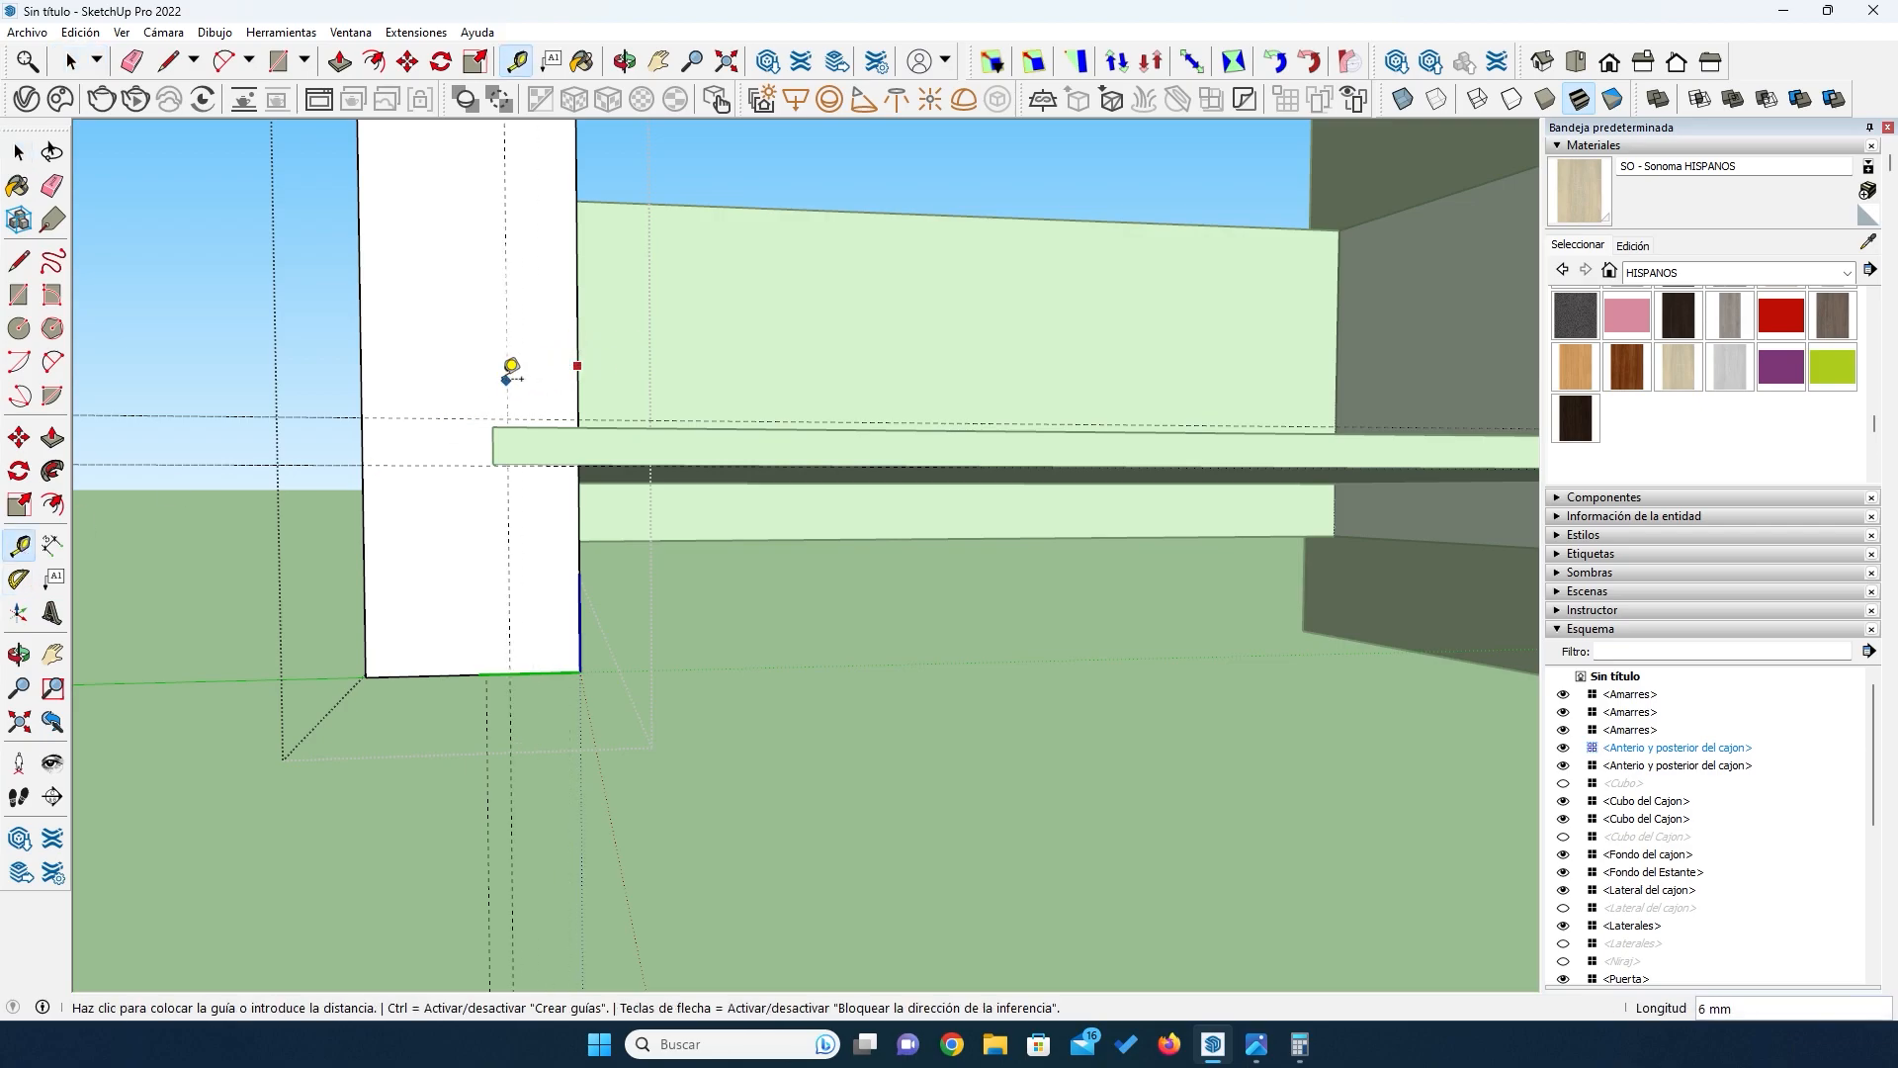
key(Return)
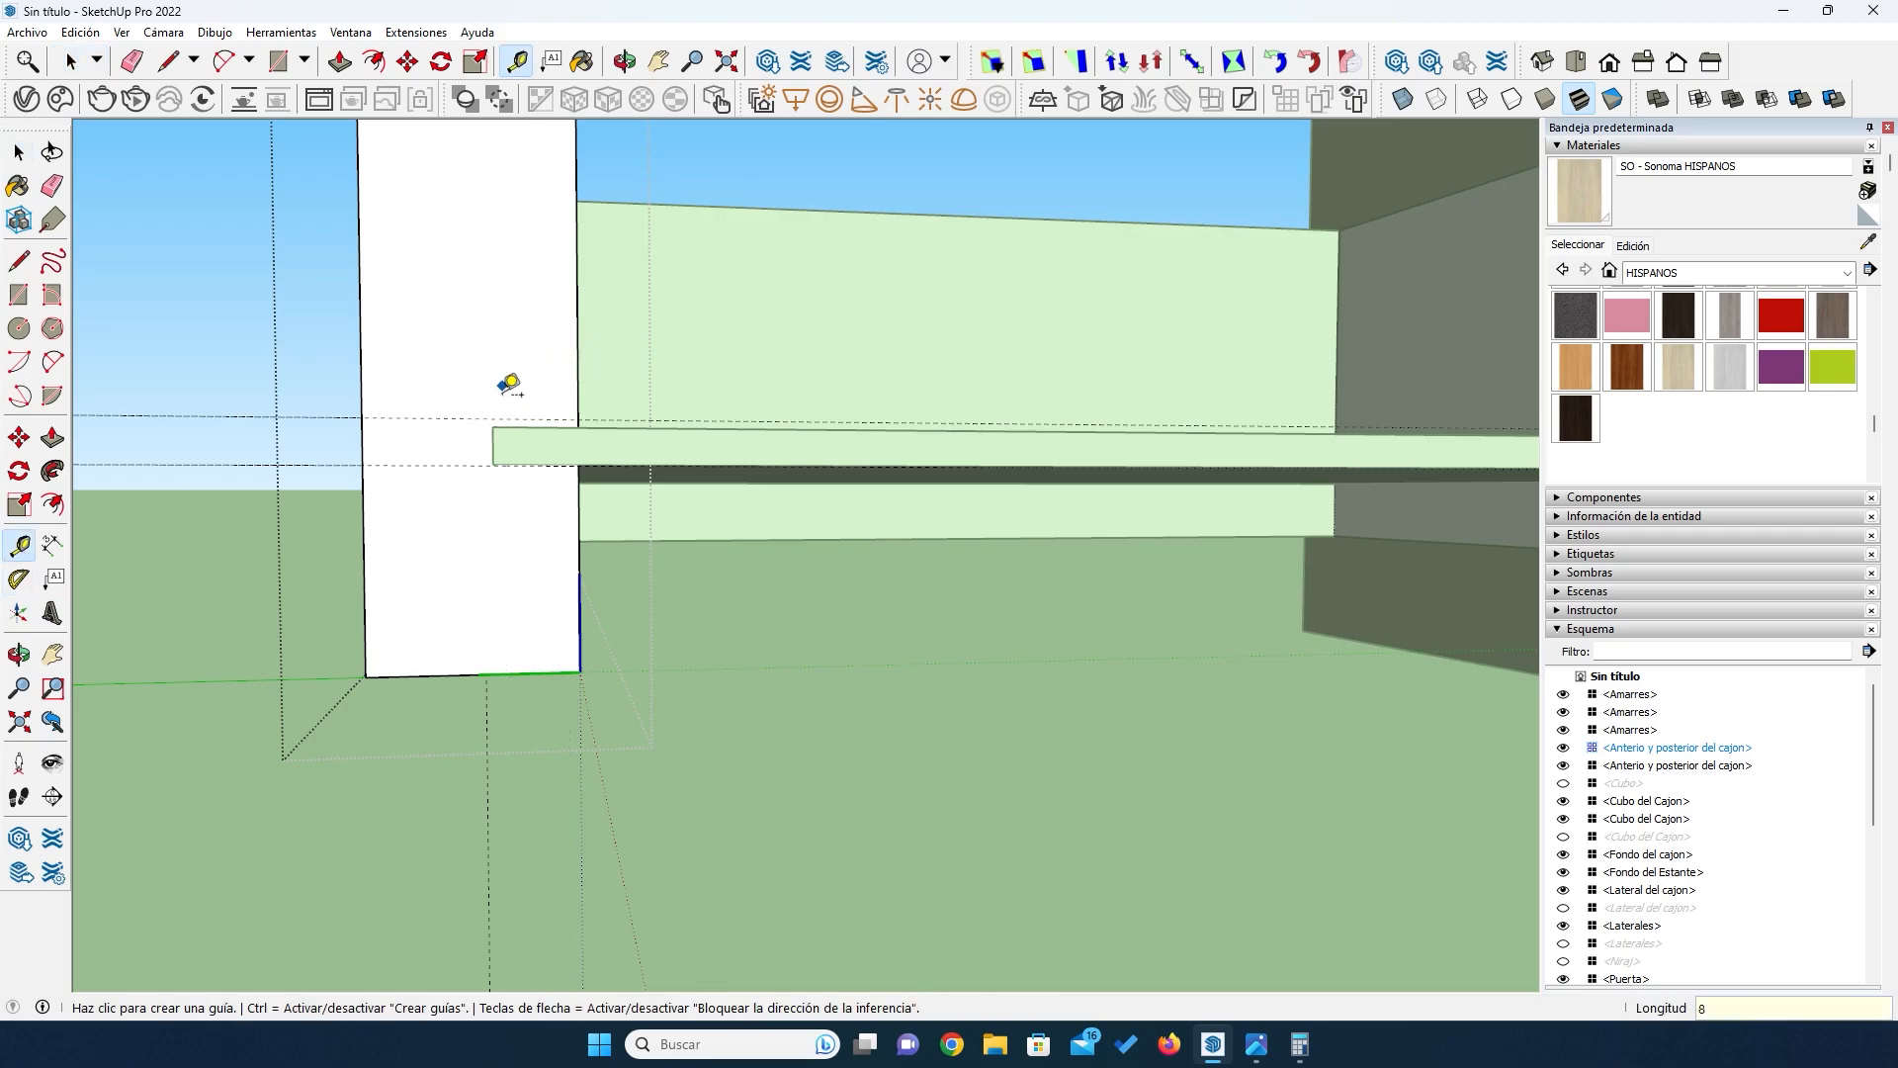
click(579, 540)
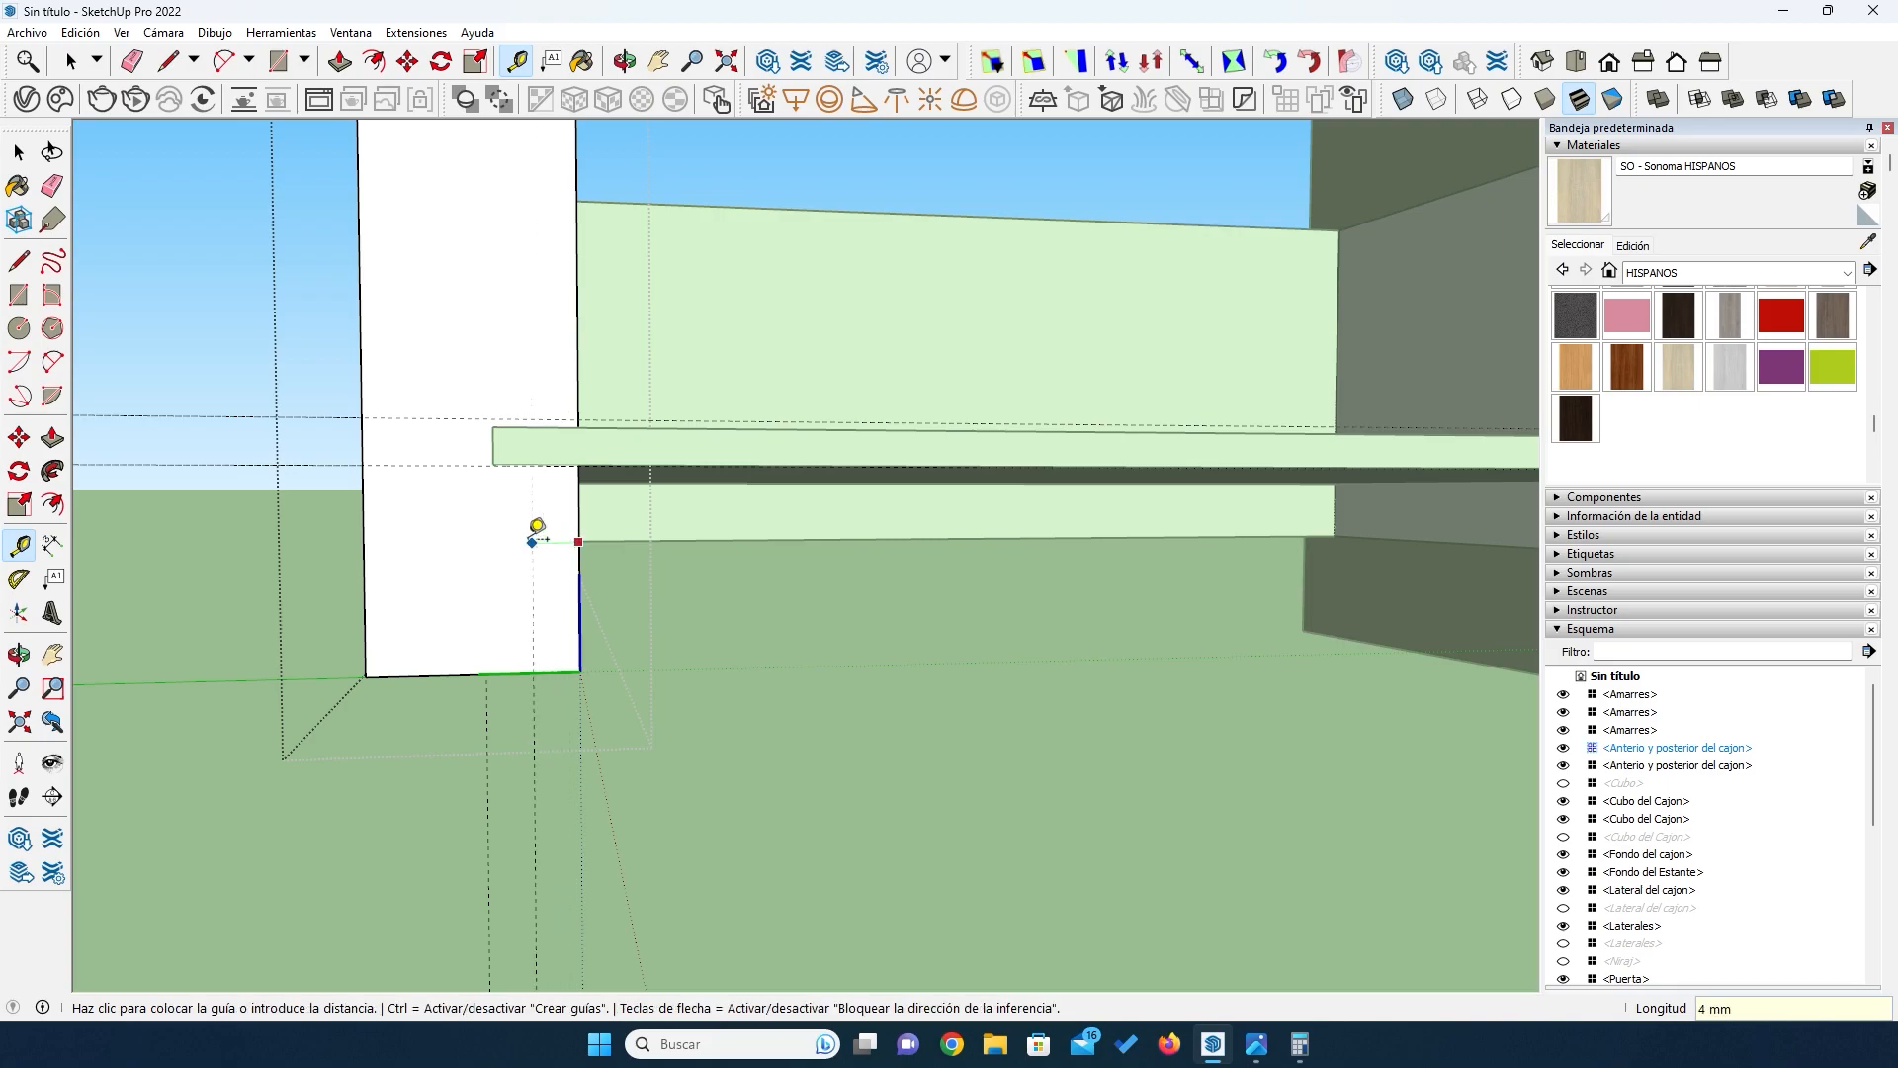
key(Escape)
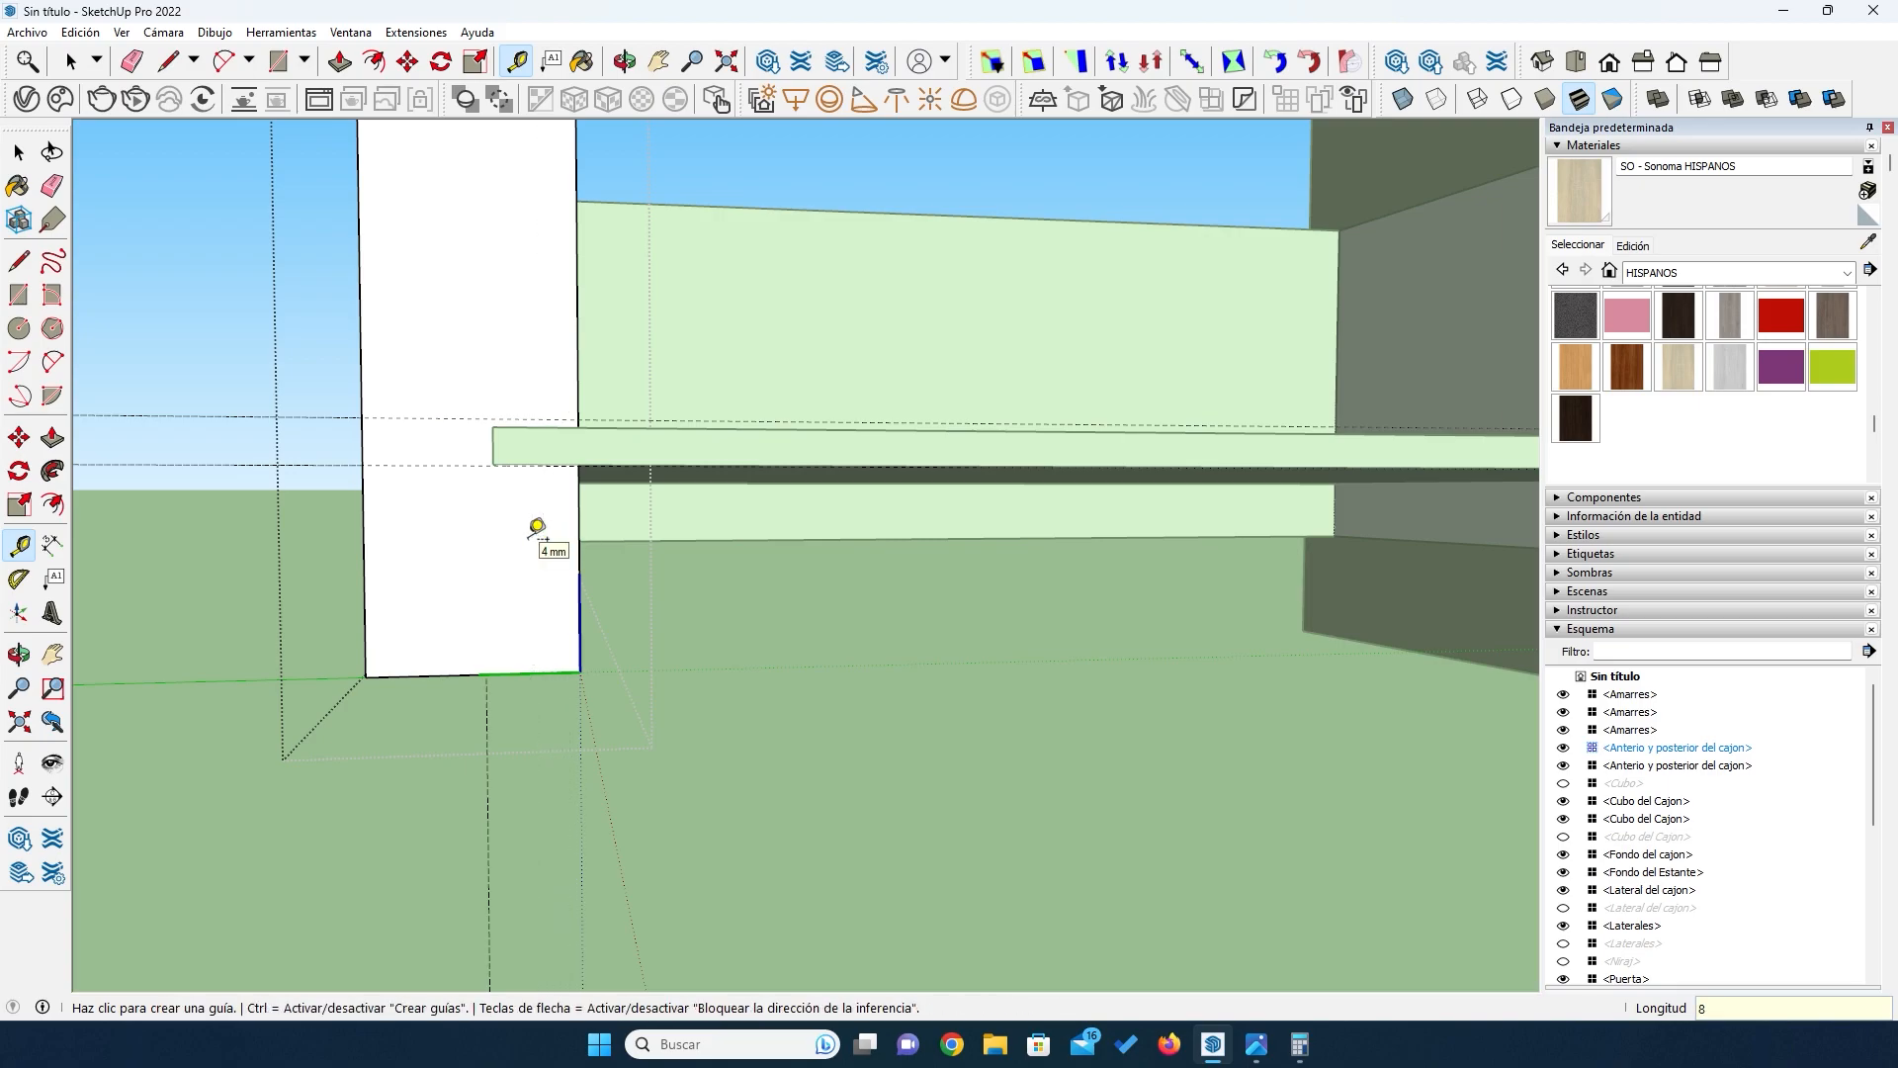
mouse_move(505, 517)
middle_down()
mouse_move(508, 543)
mouse_move(482, 503)
middle_up()
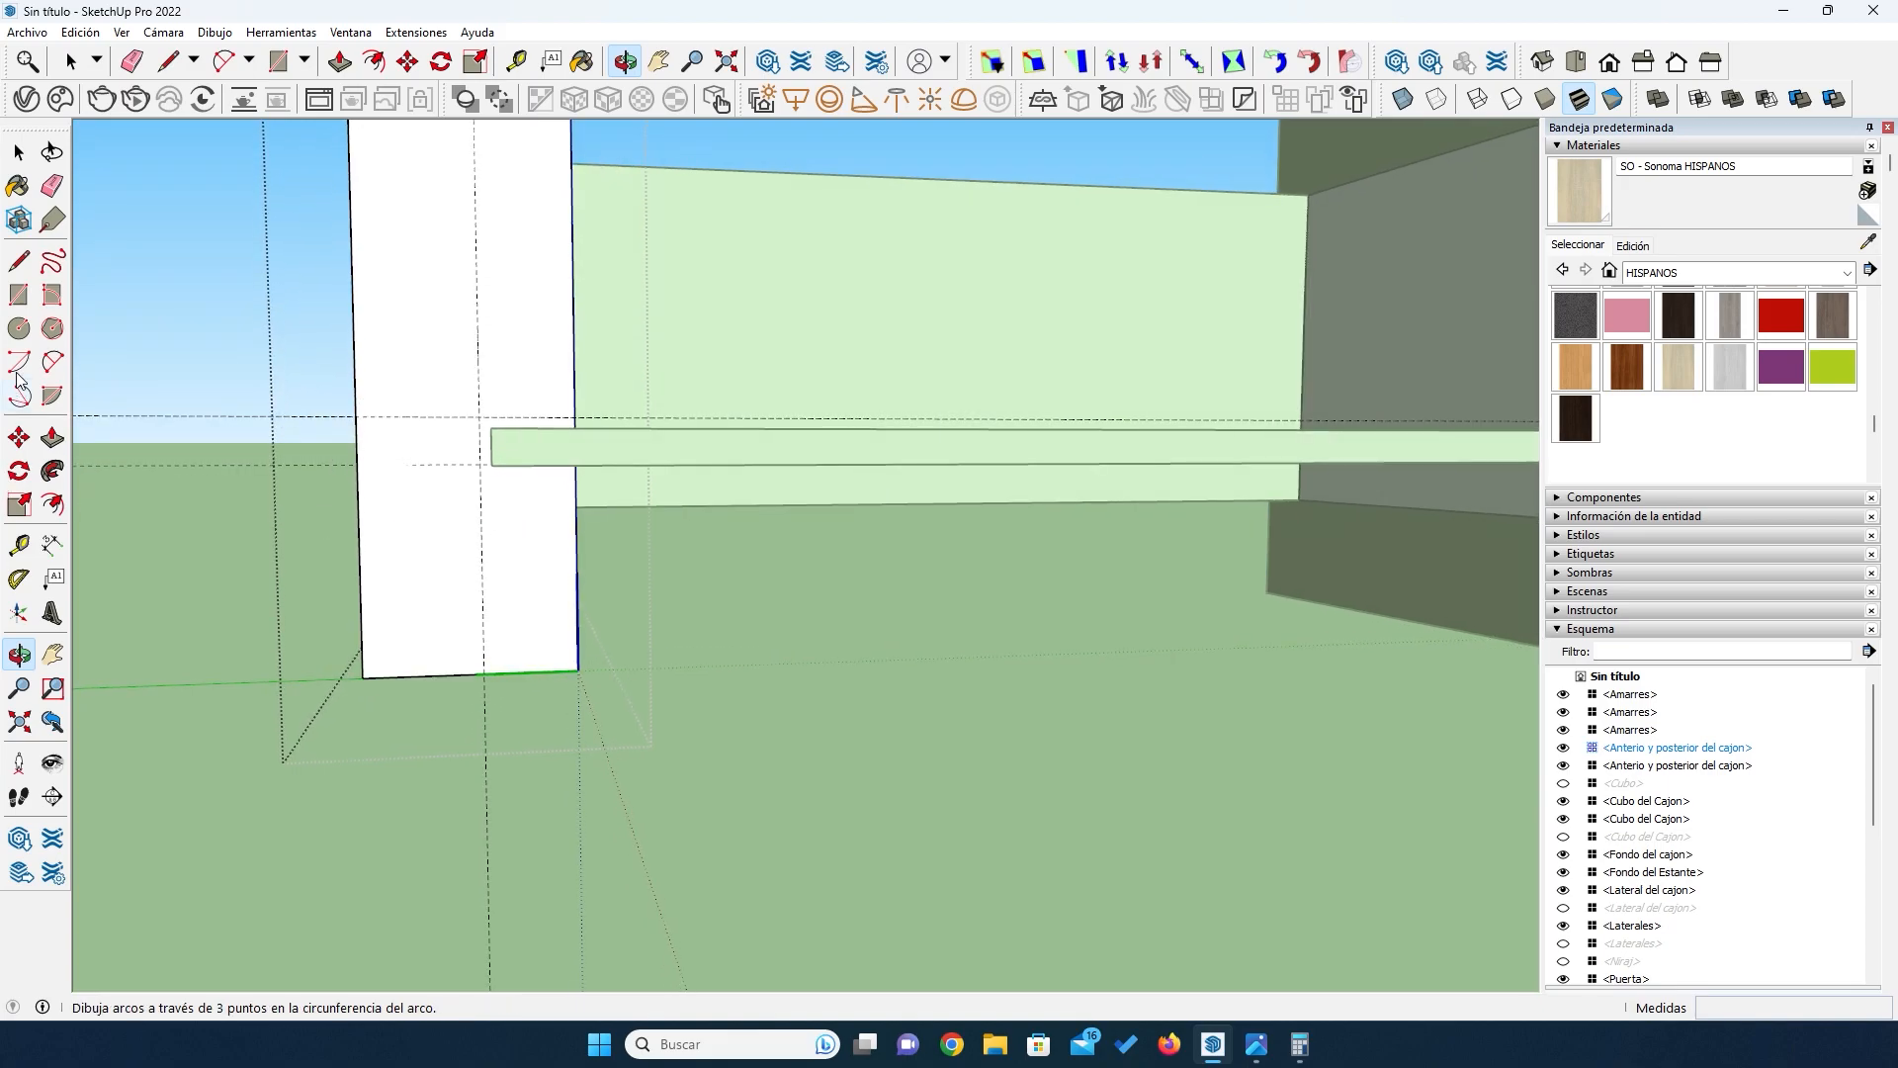
Step: Draw a 4 × 8 mm rectangle from the inner edge to the vertical guide on the panel's end face
click(19, 295)
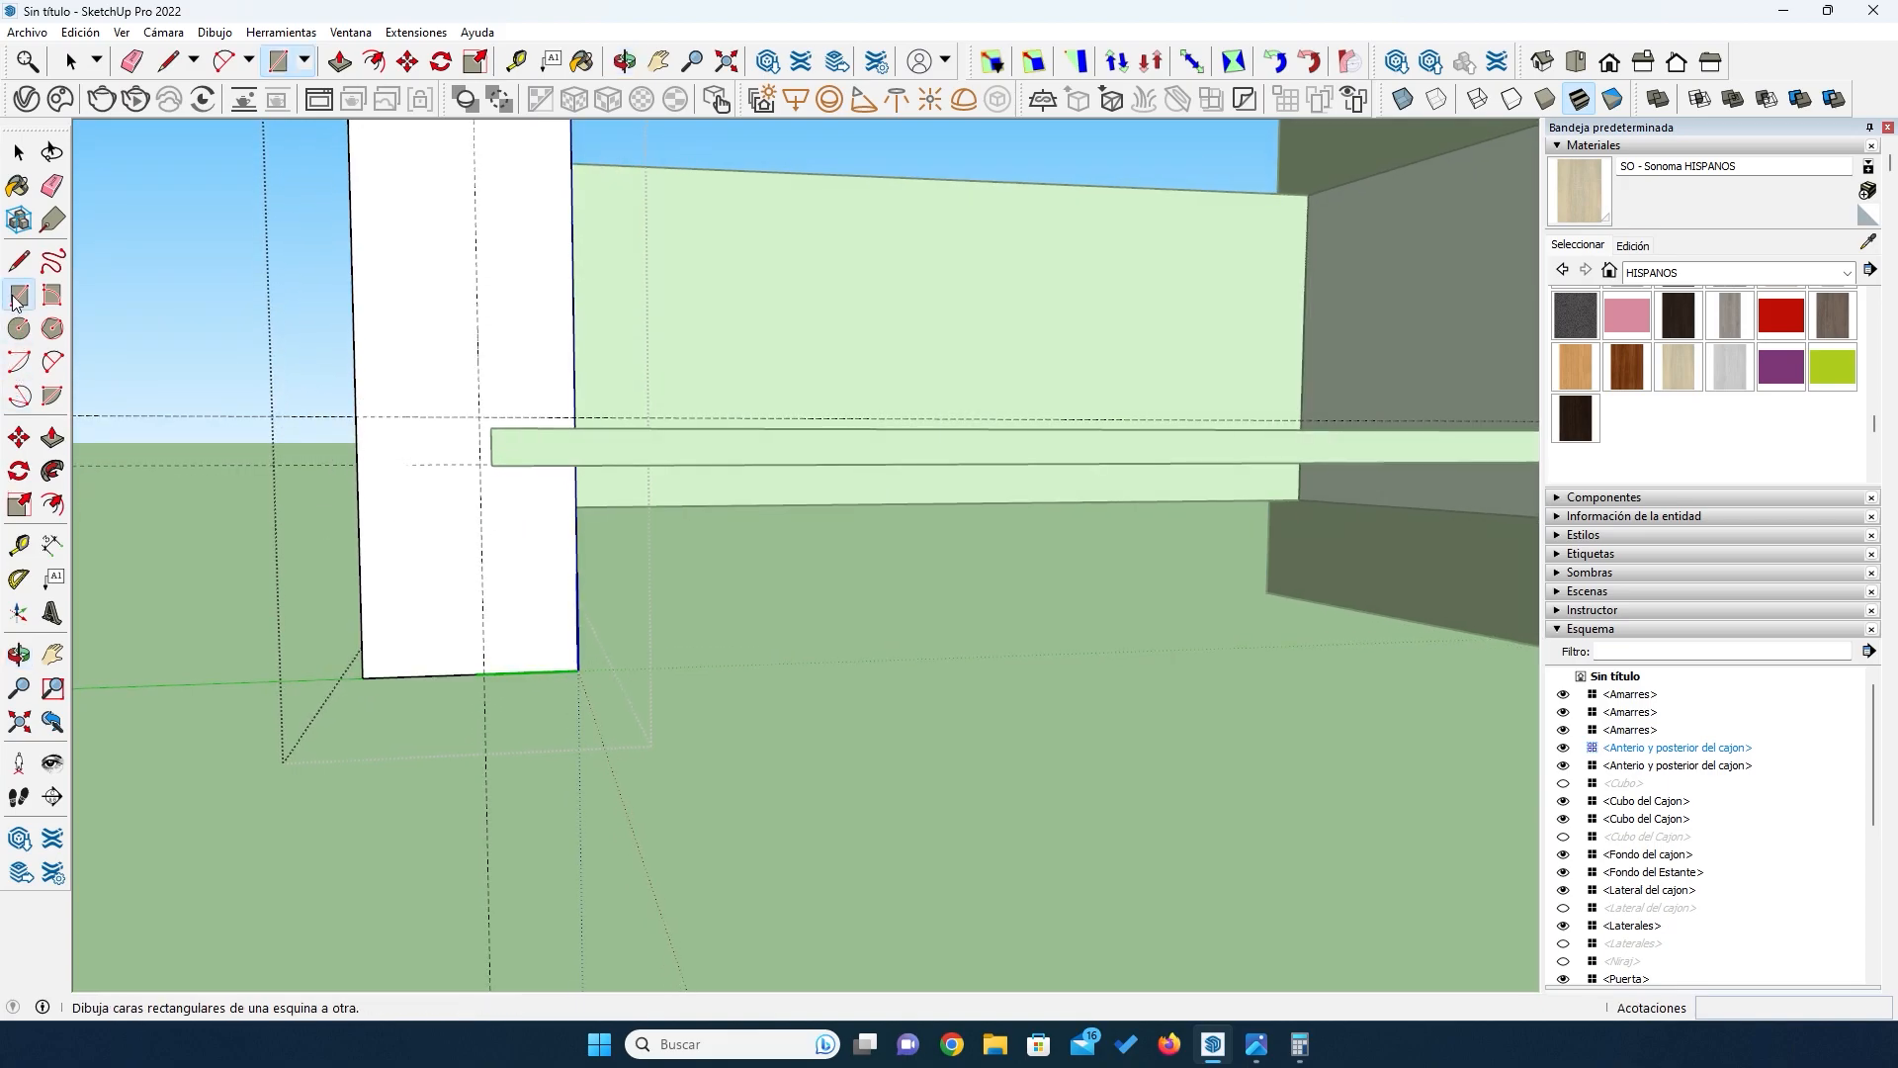
click(574, 416)
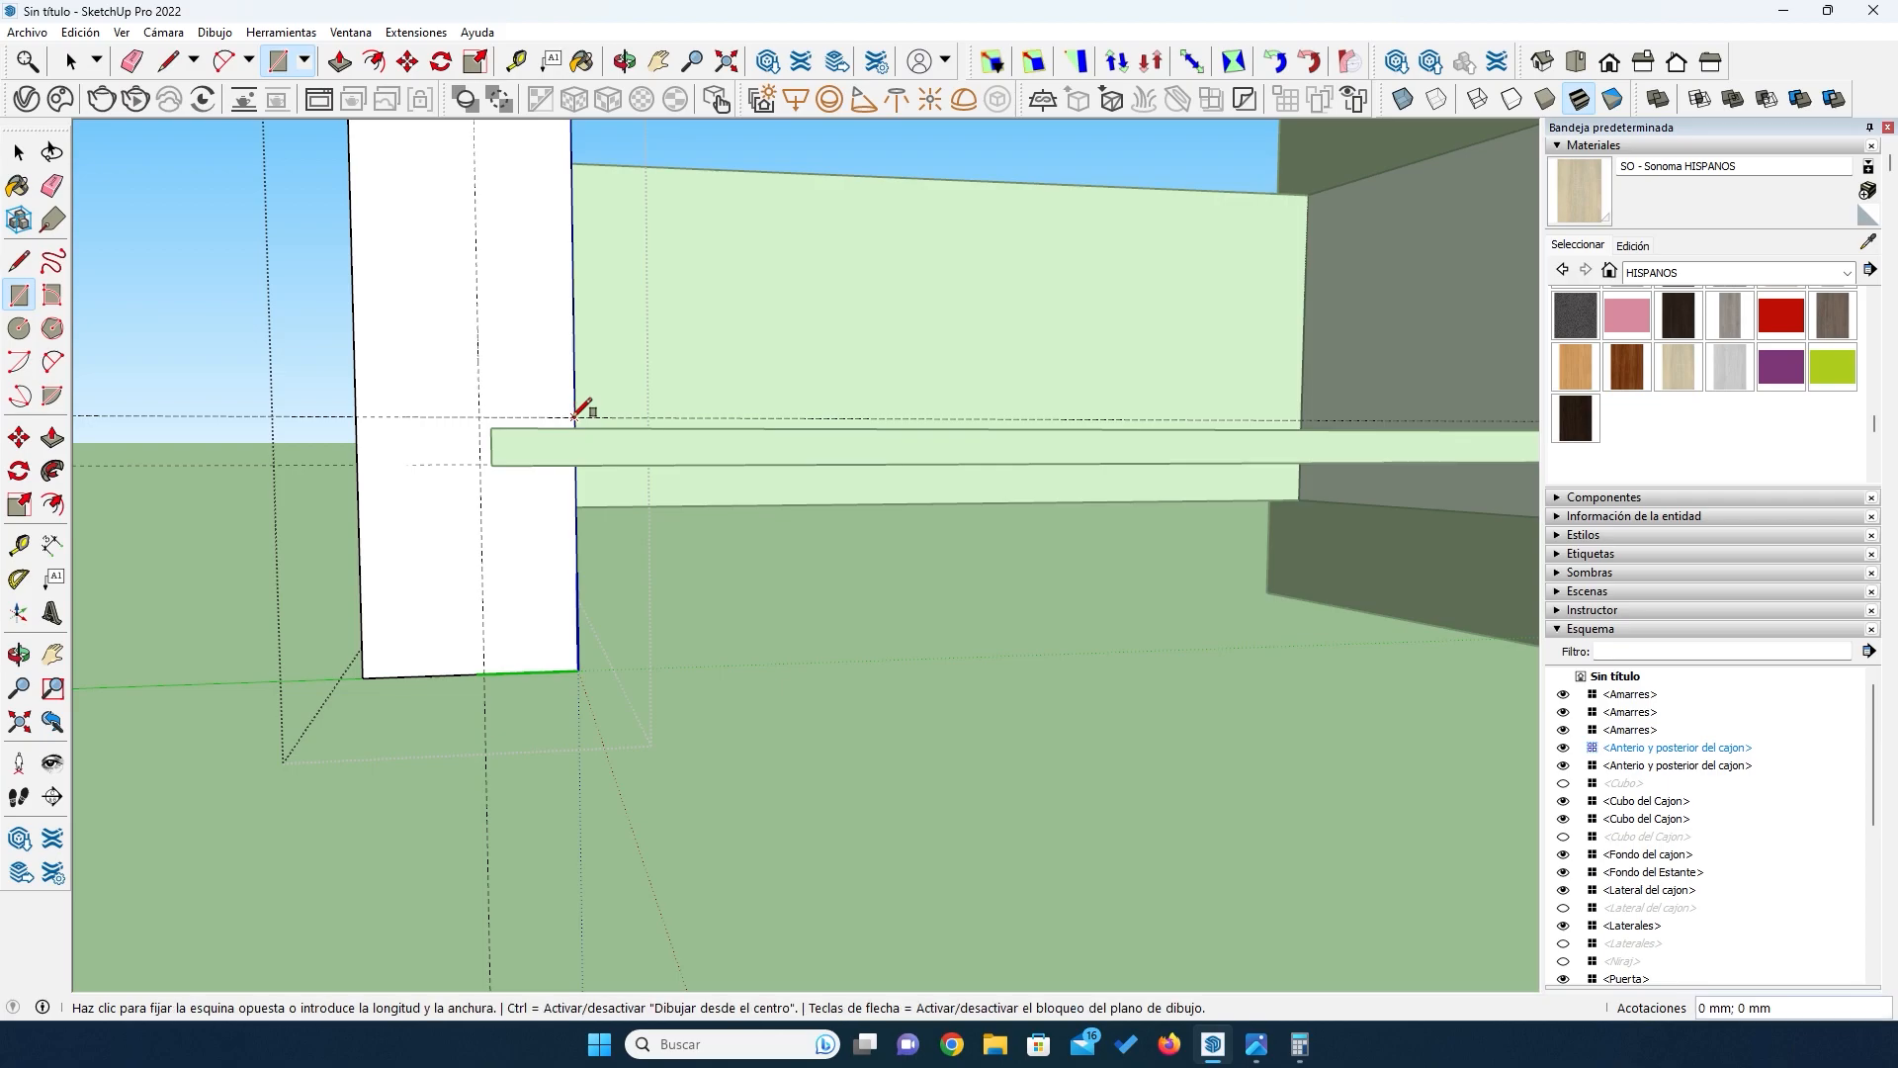
click(484, 456)
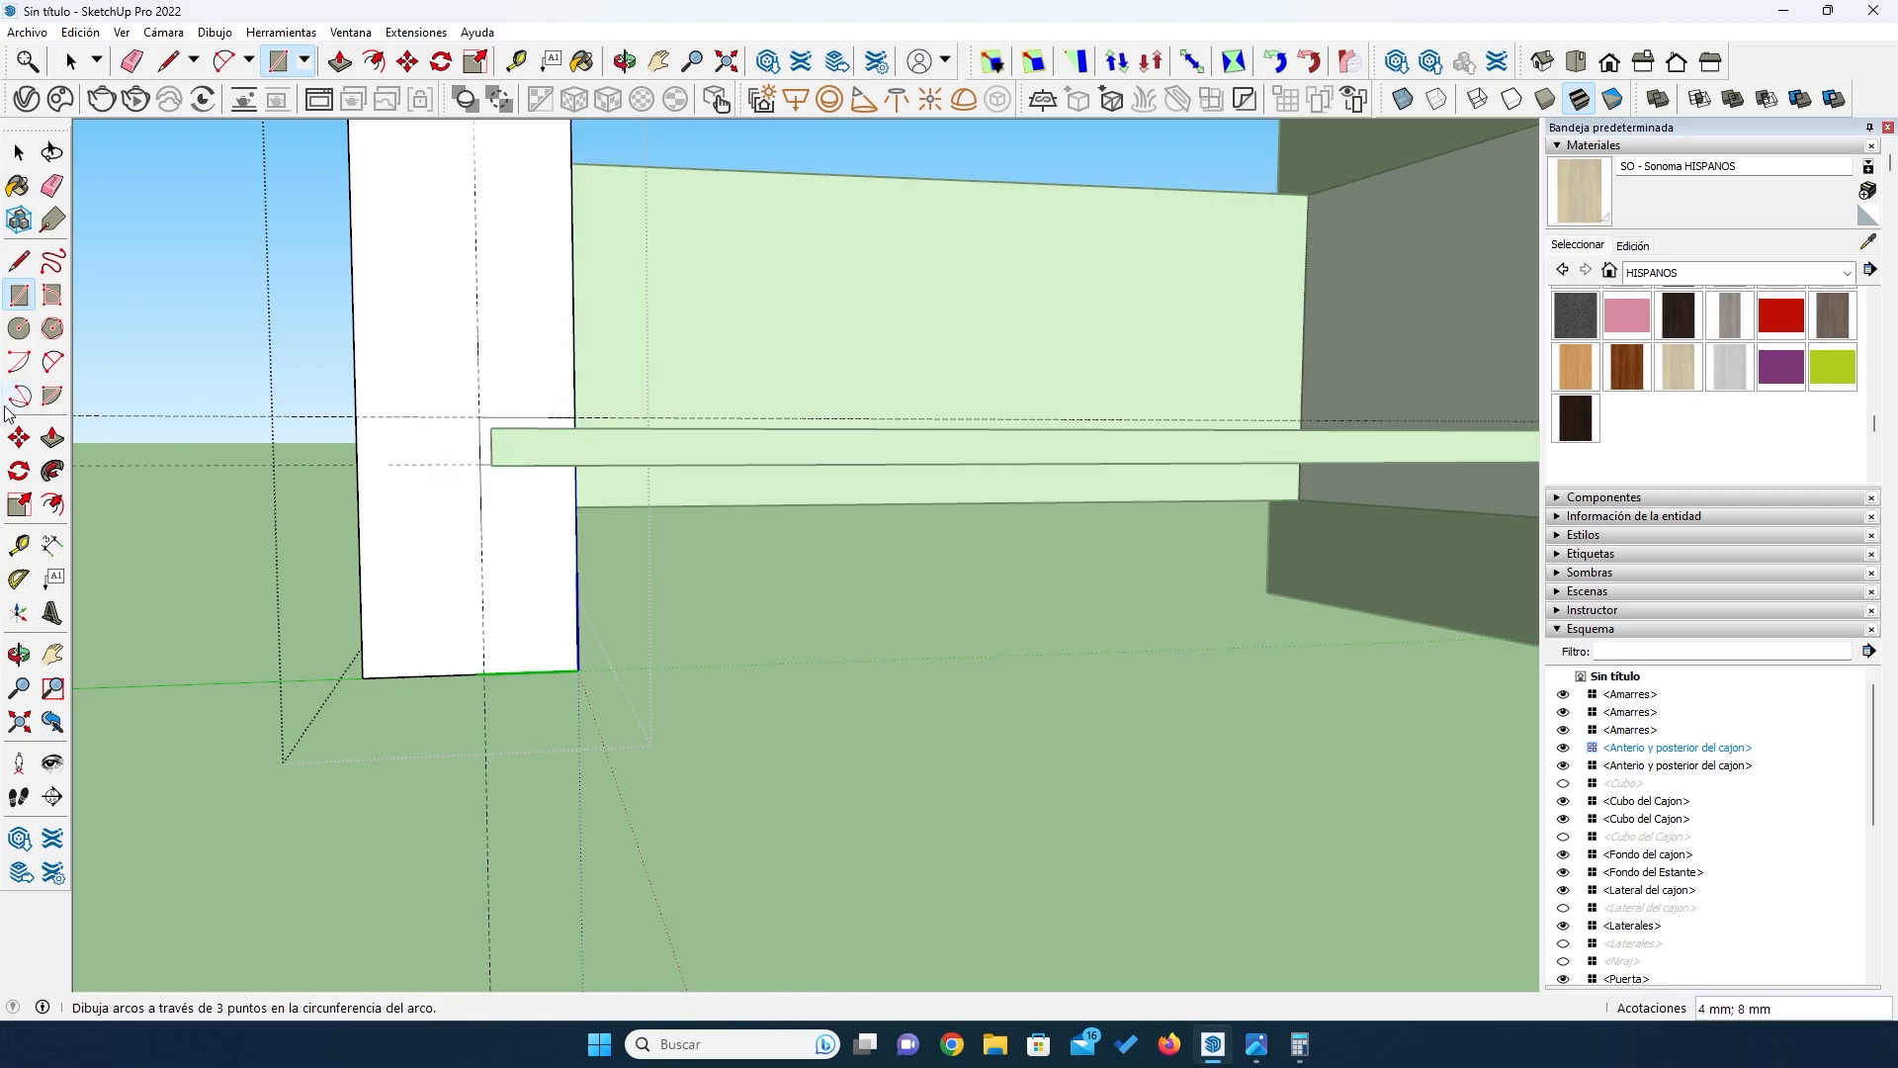
Step: Push the small rectangle inward with a distance of 6000 to cut a groove through the panel's full length
click(52, 437)
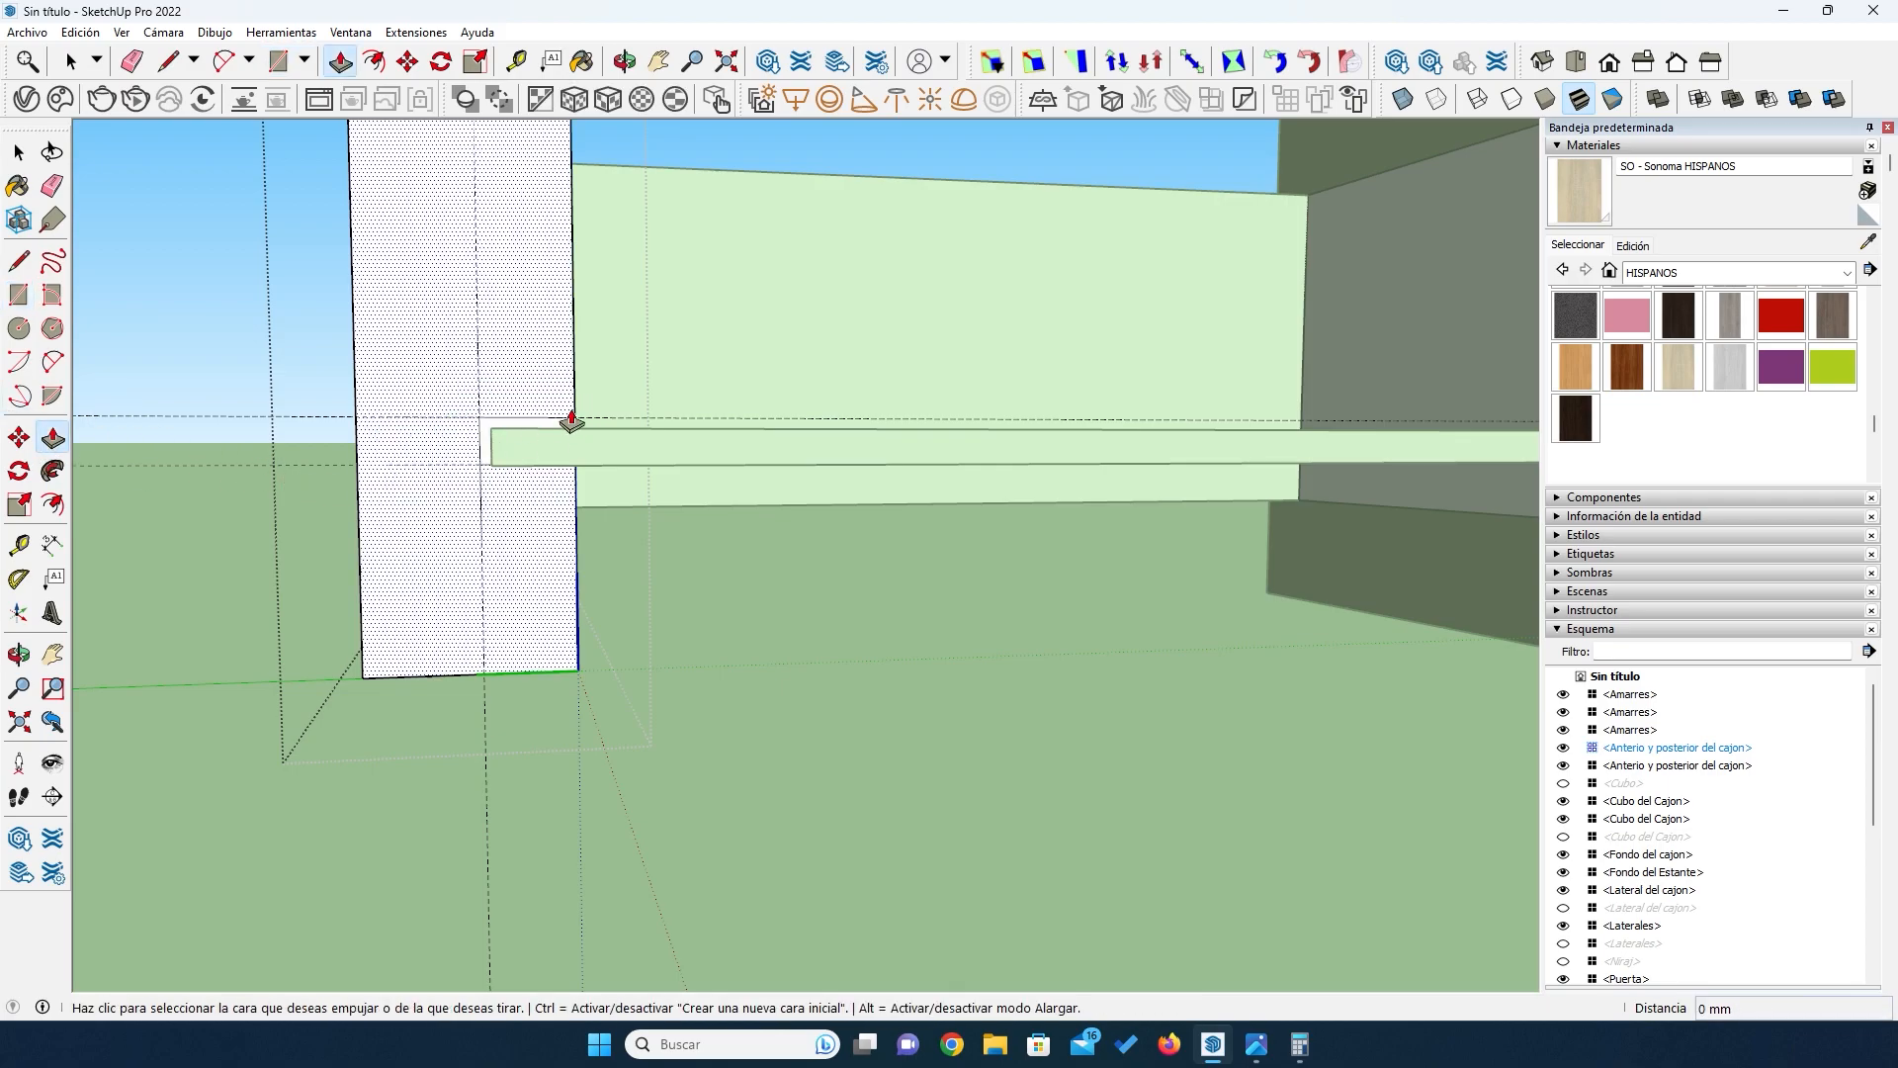
scroll(489, 425, up, 3)
click(491, 426)
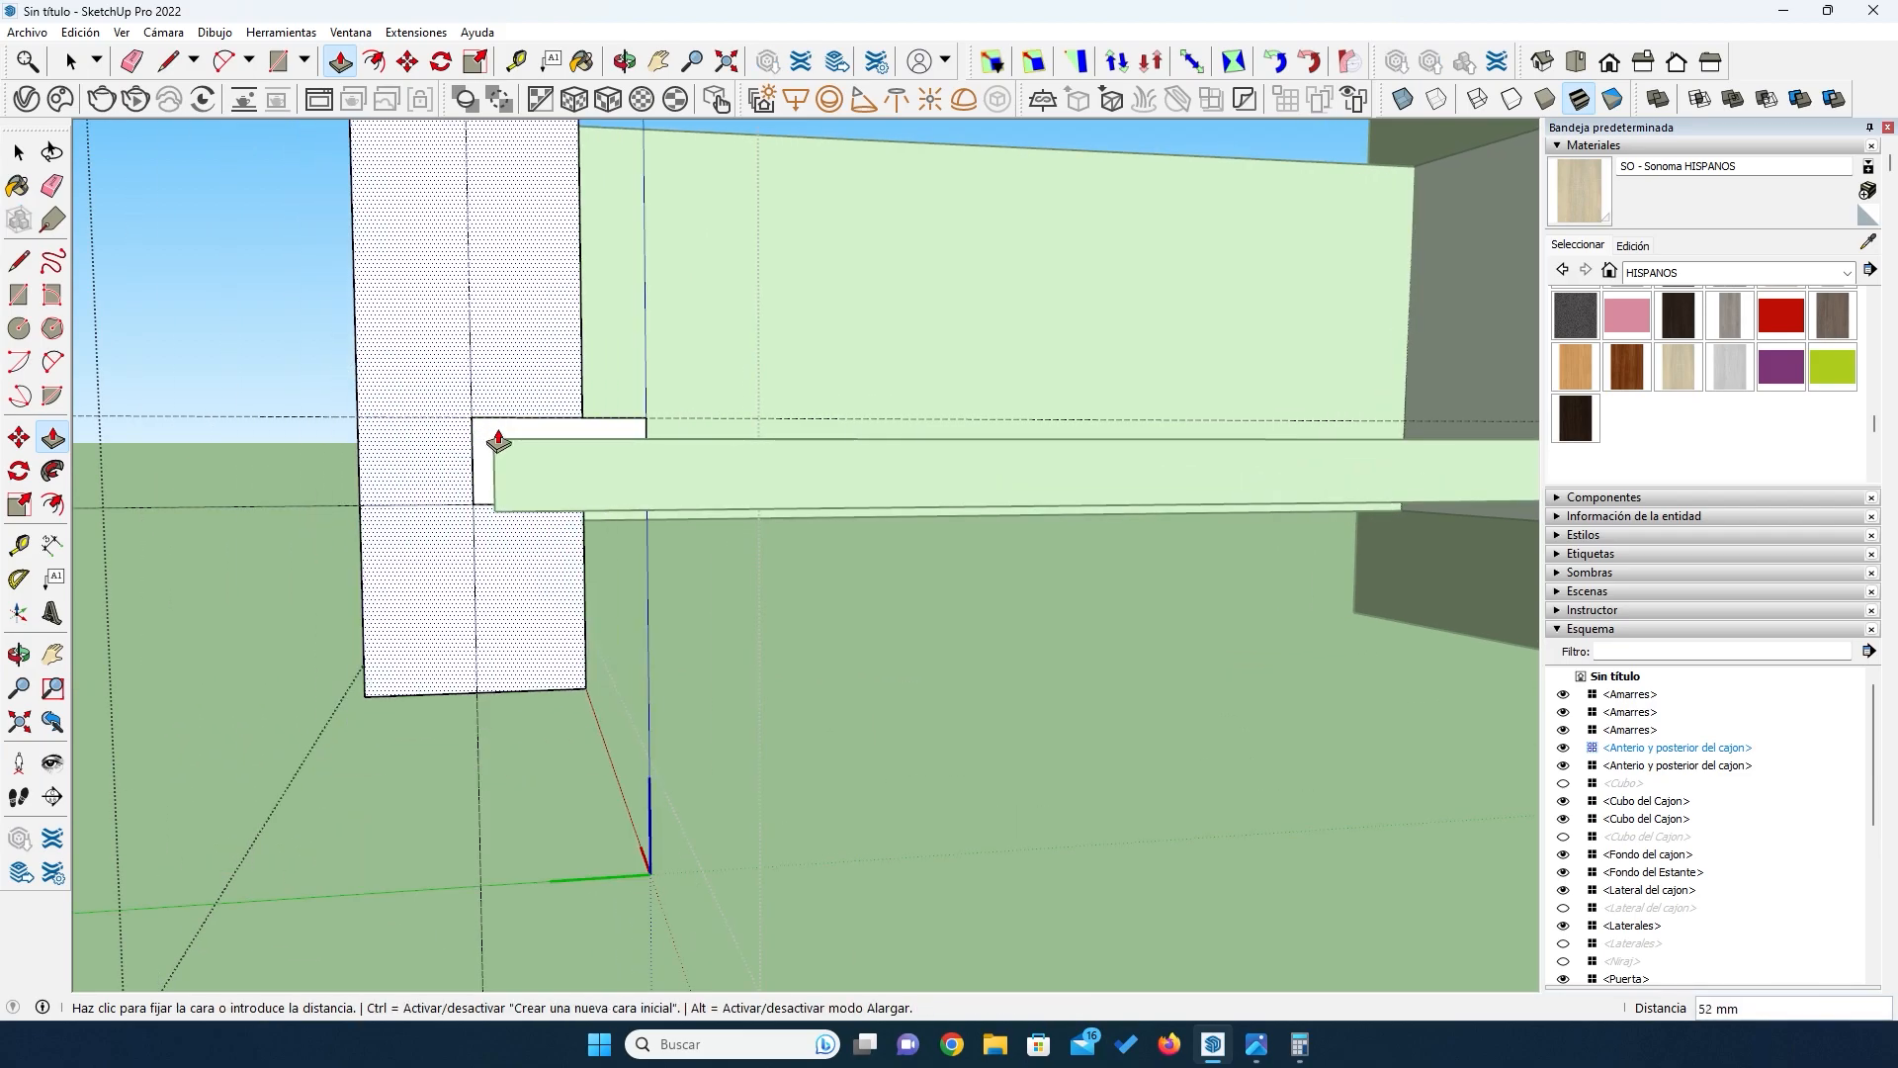
click(494, 435)
click(492, 431)
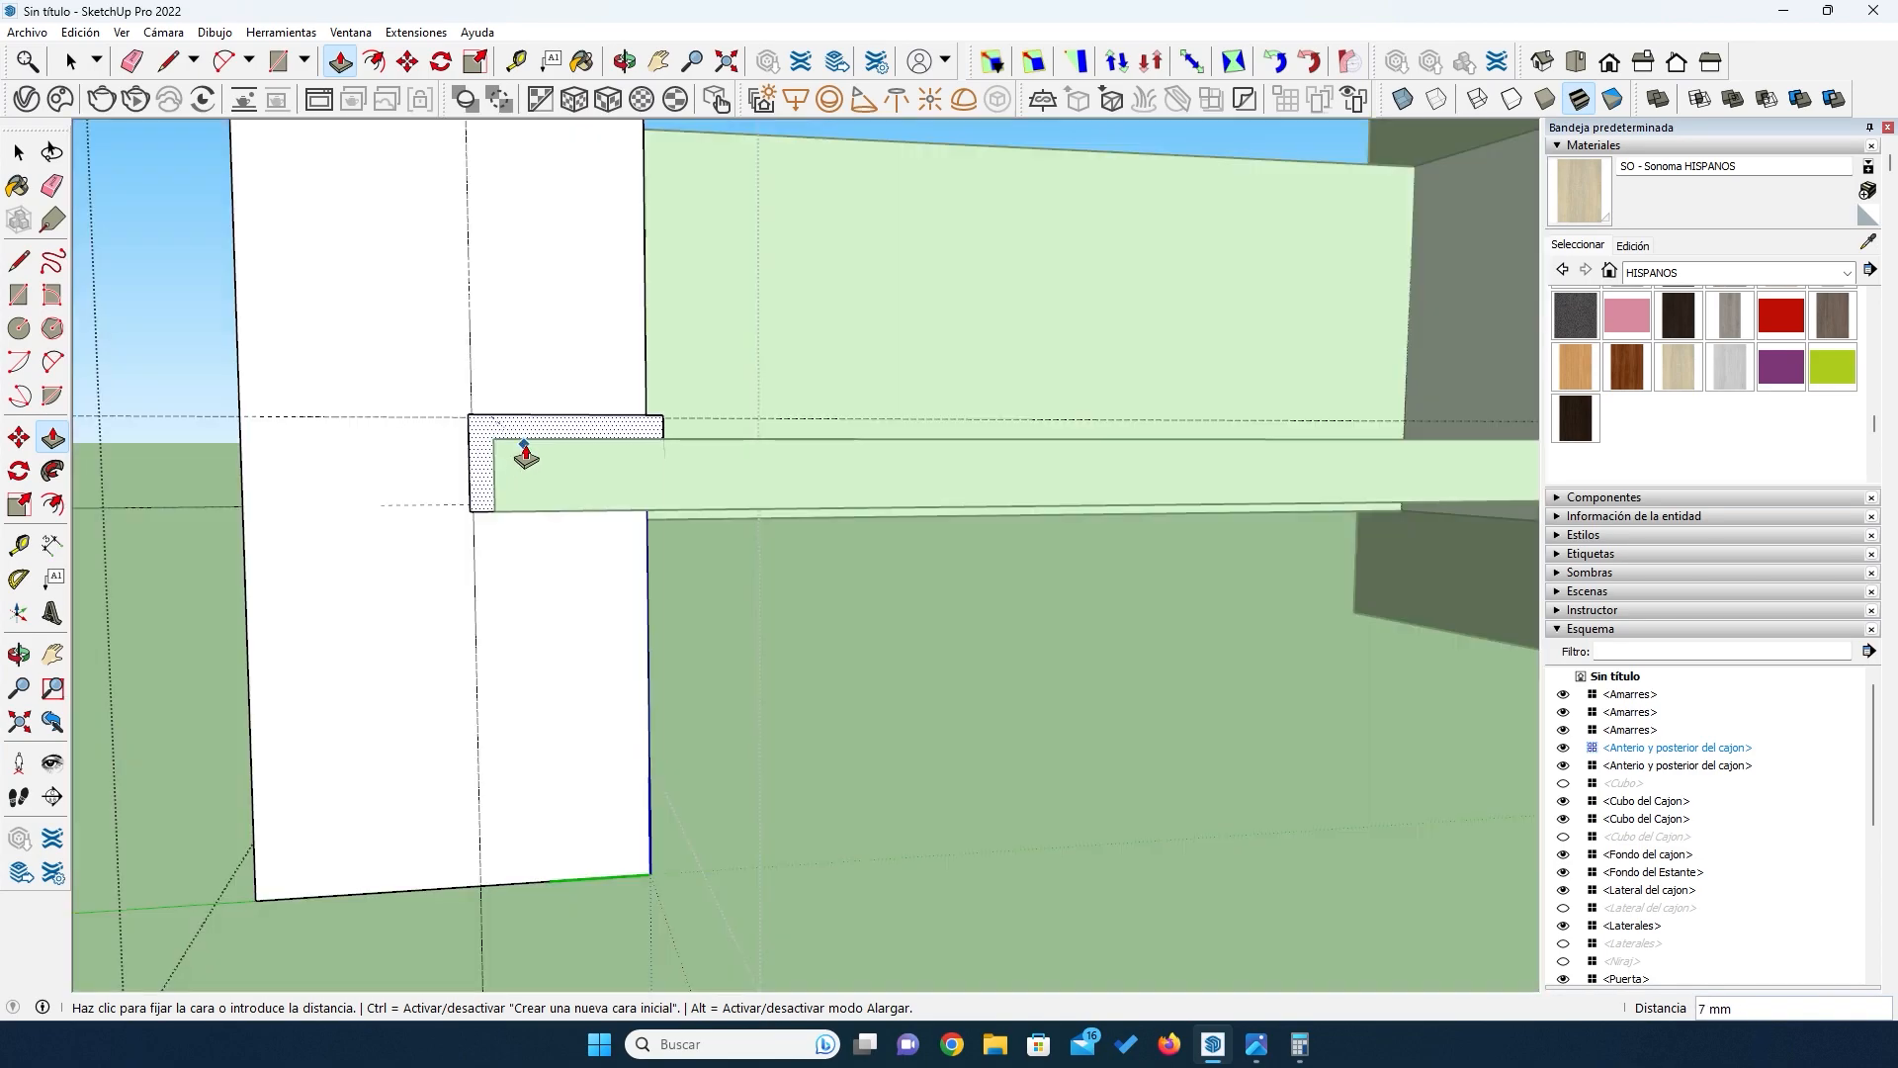
click(502, 451)
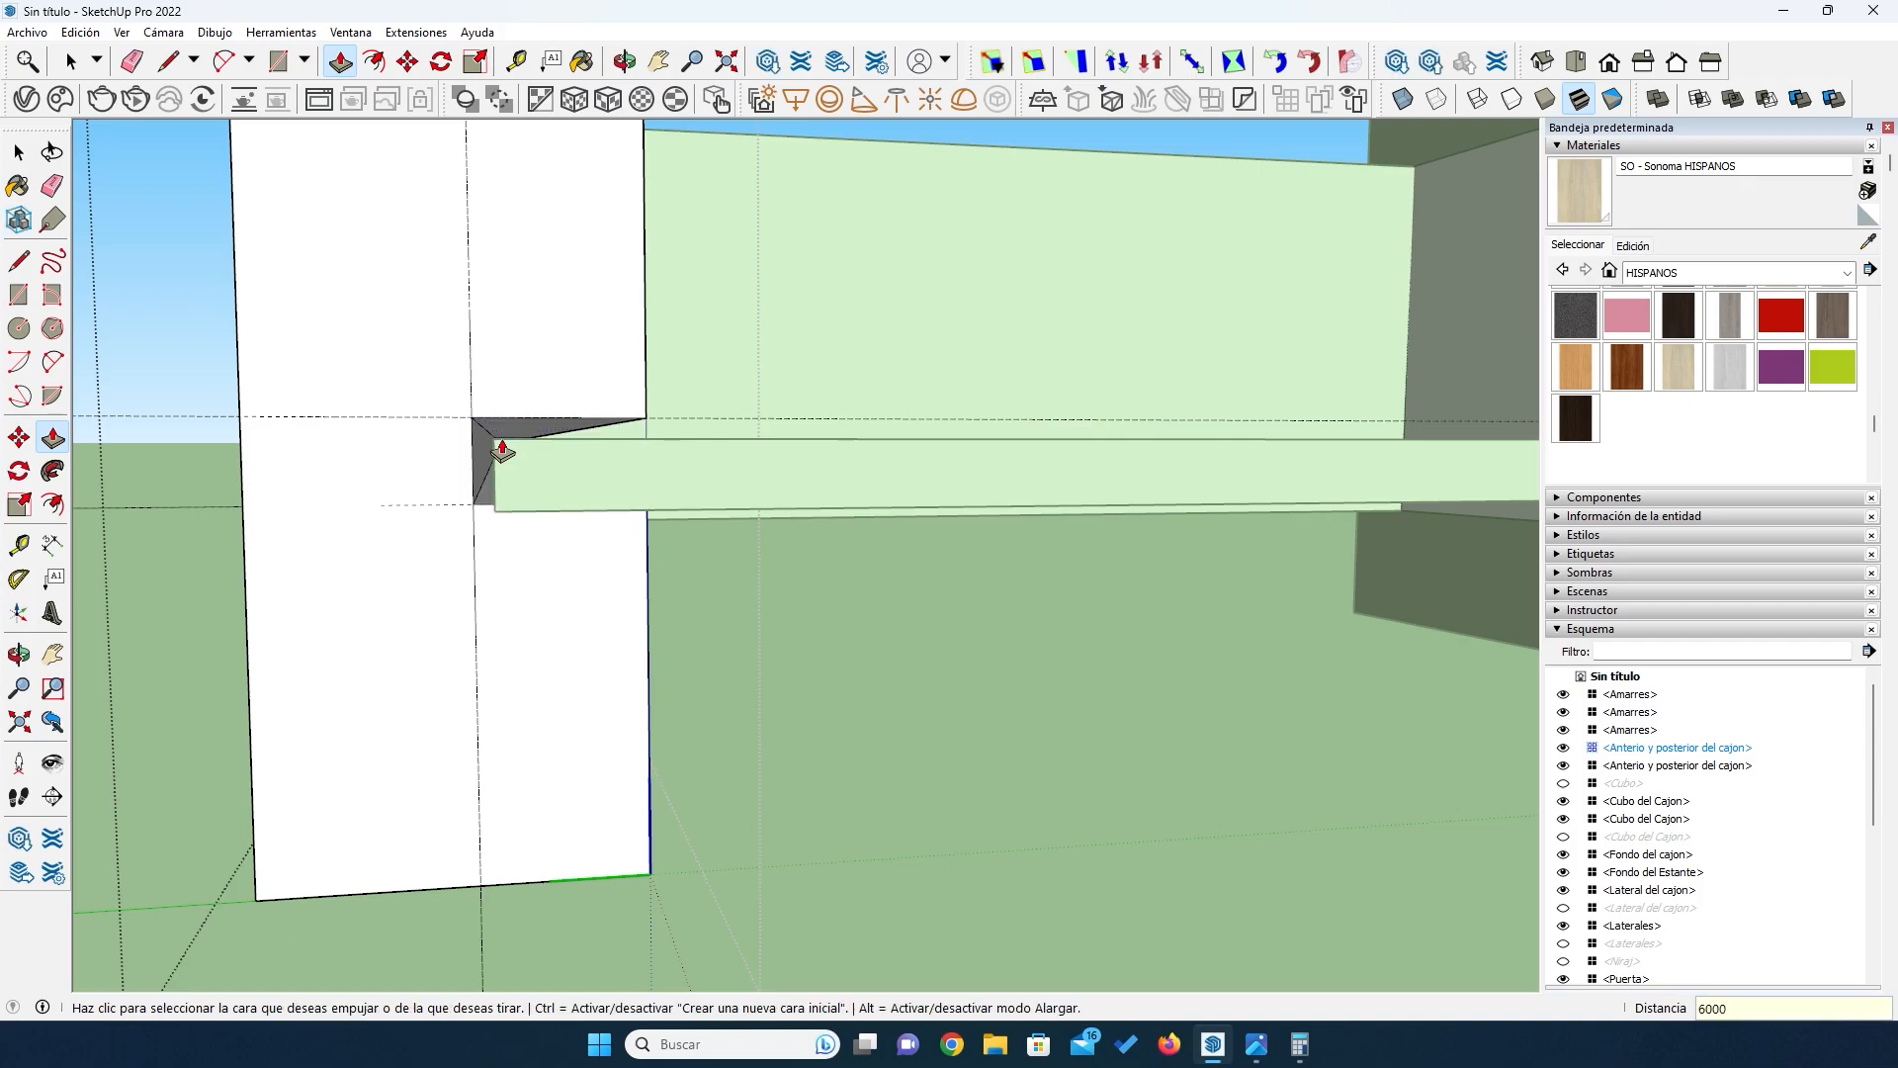
key(Return)
click(18, 152)
scroll(180, 410, down, 2)
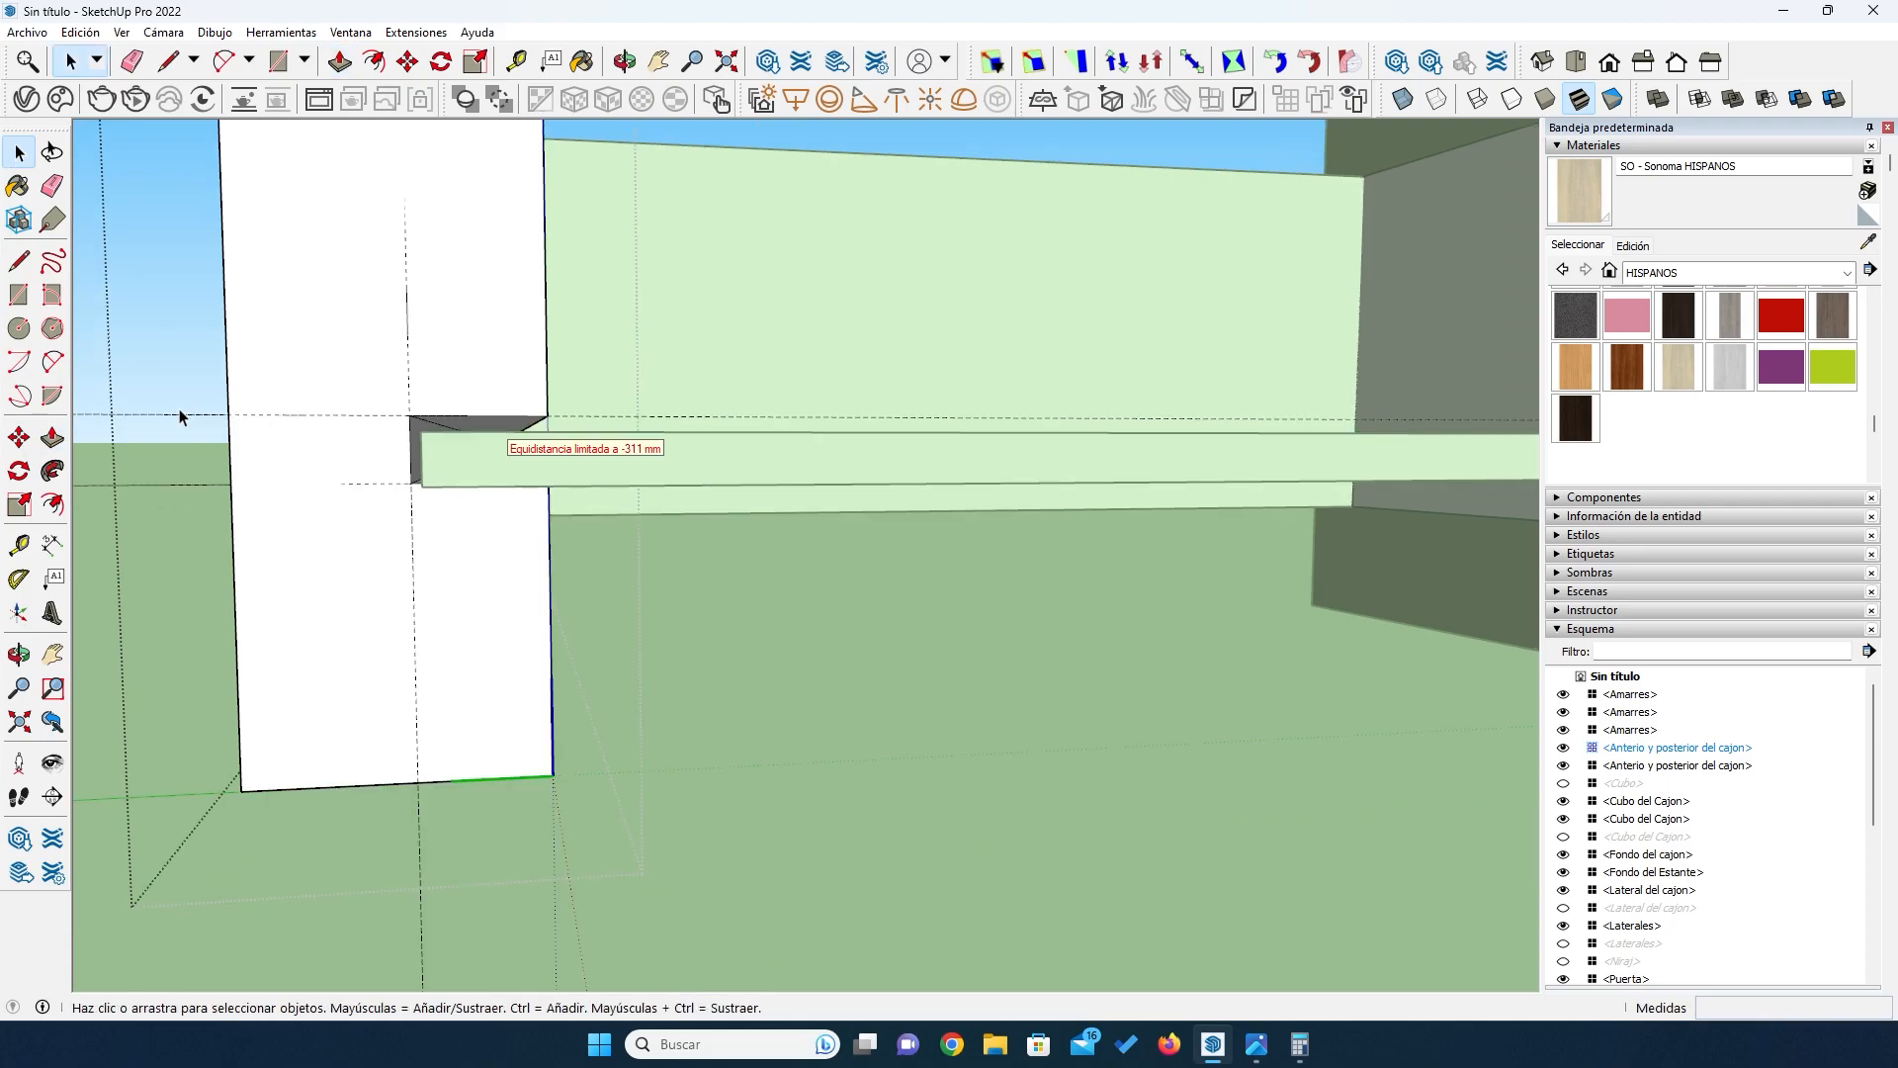
Step: Erase the construction guides around the grooved panel and leave component editing
click(52, 185)
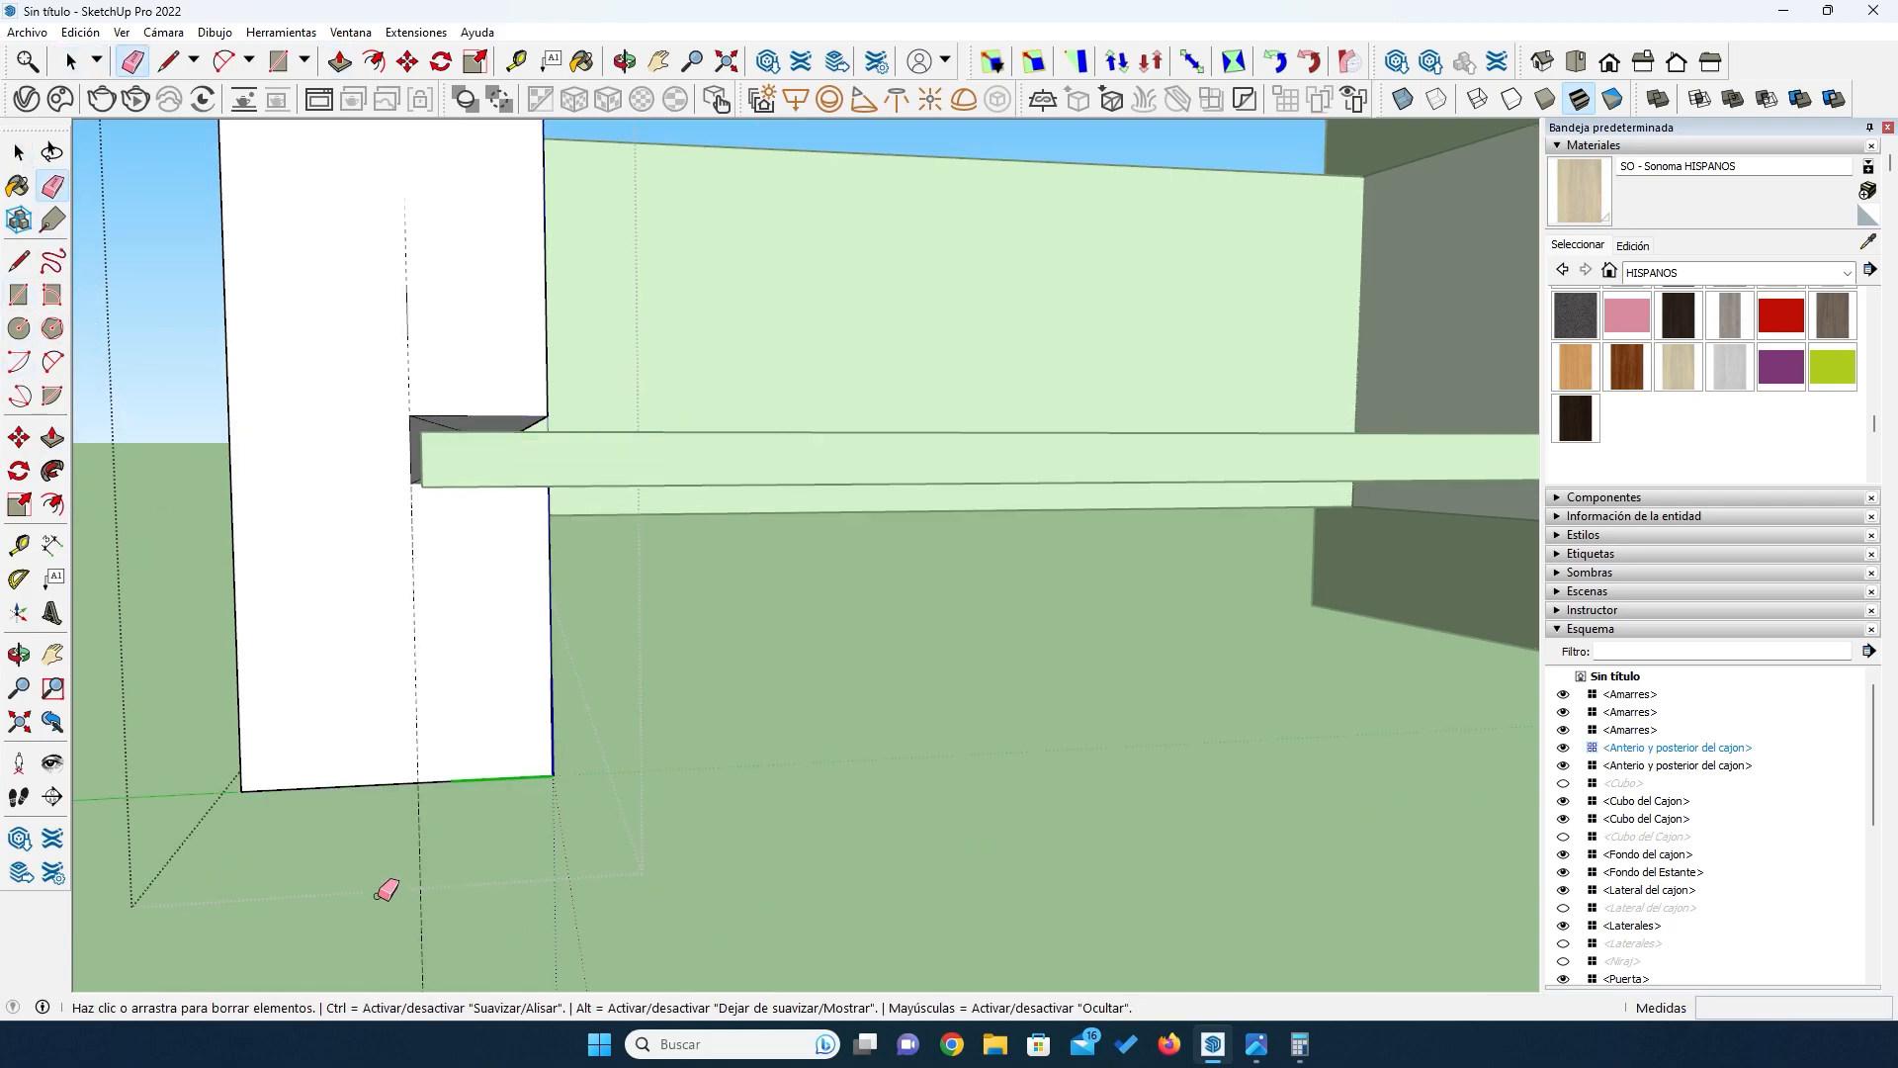
scroll(559, 777, down, 3)
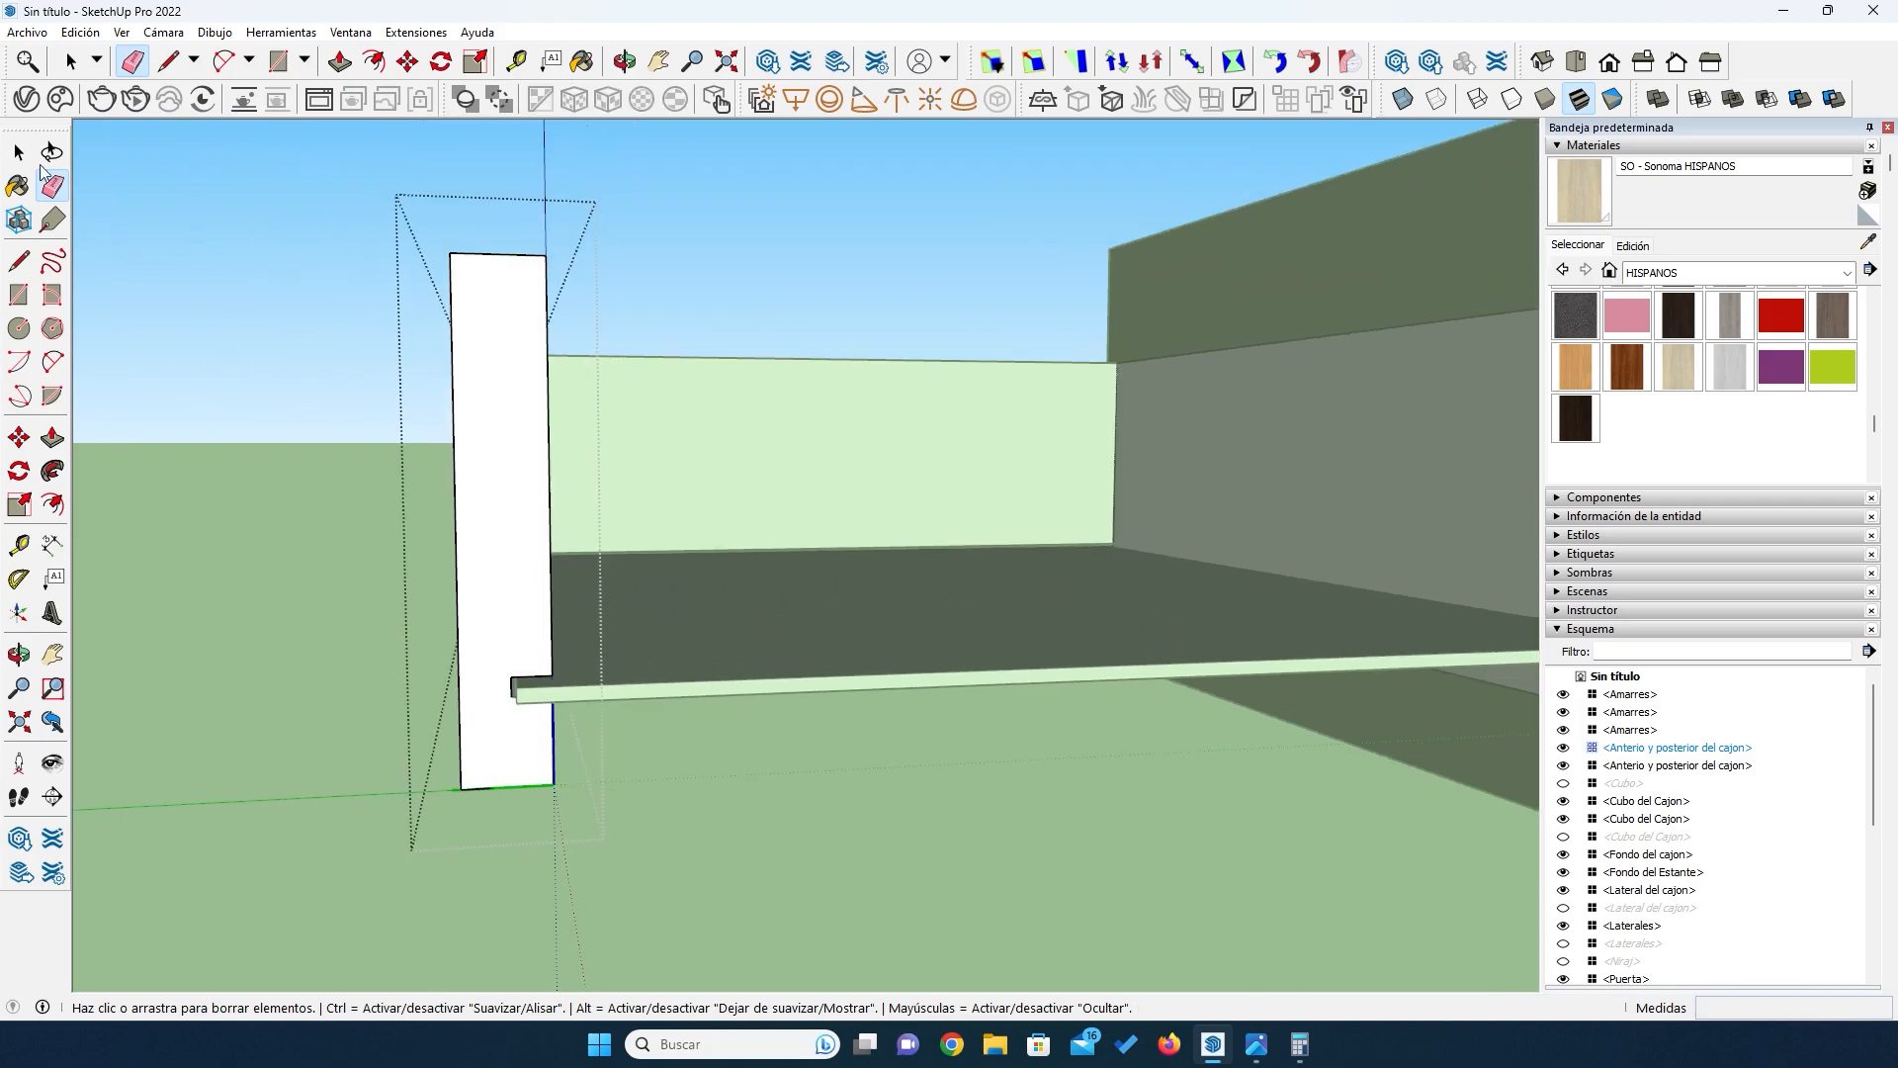
click(18, 151)
click(644, 739)
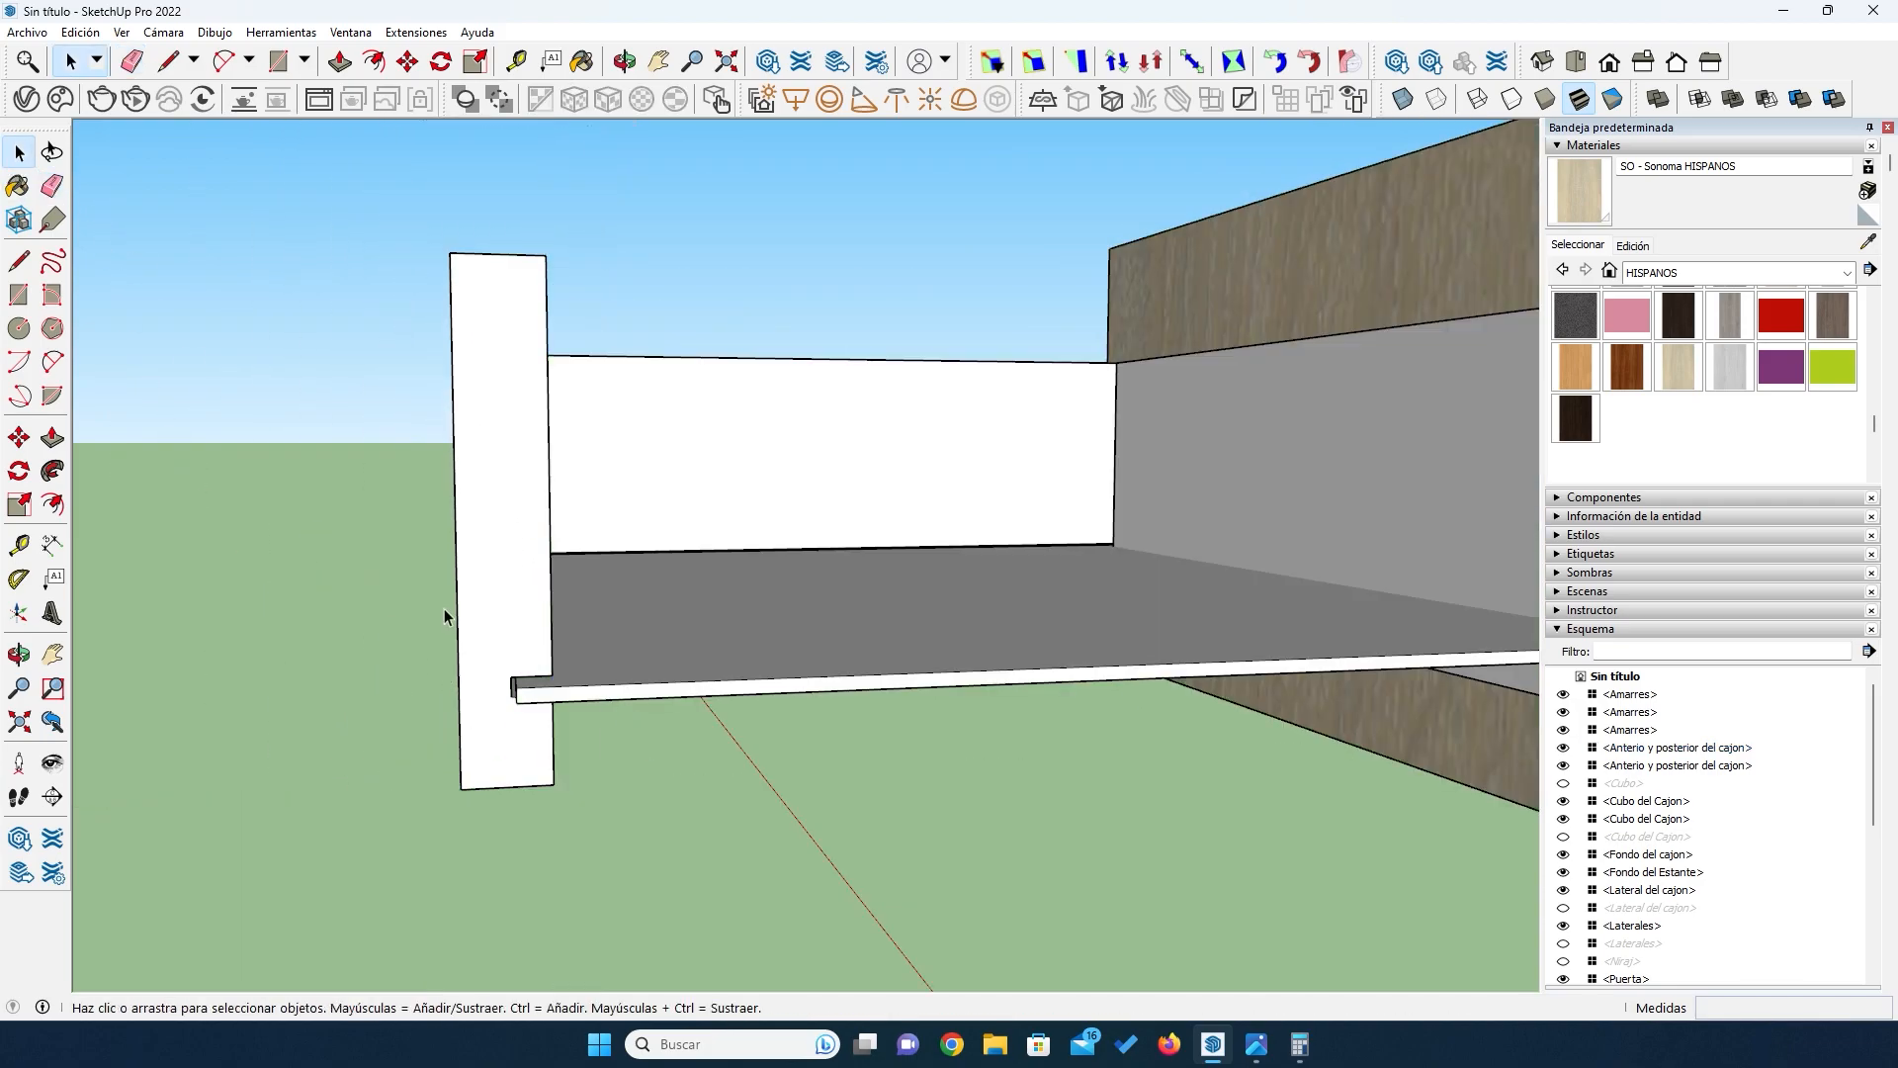
Step: Flip the drawer's grooved panel beside the wooden front along the component's green axis
middle_drag(644, 636, 889, 570)
click(17, 151)
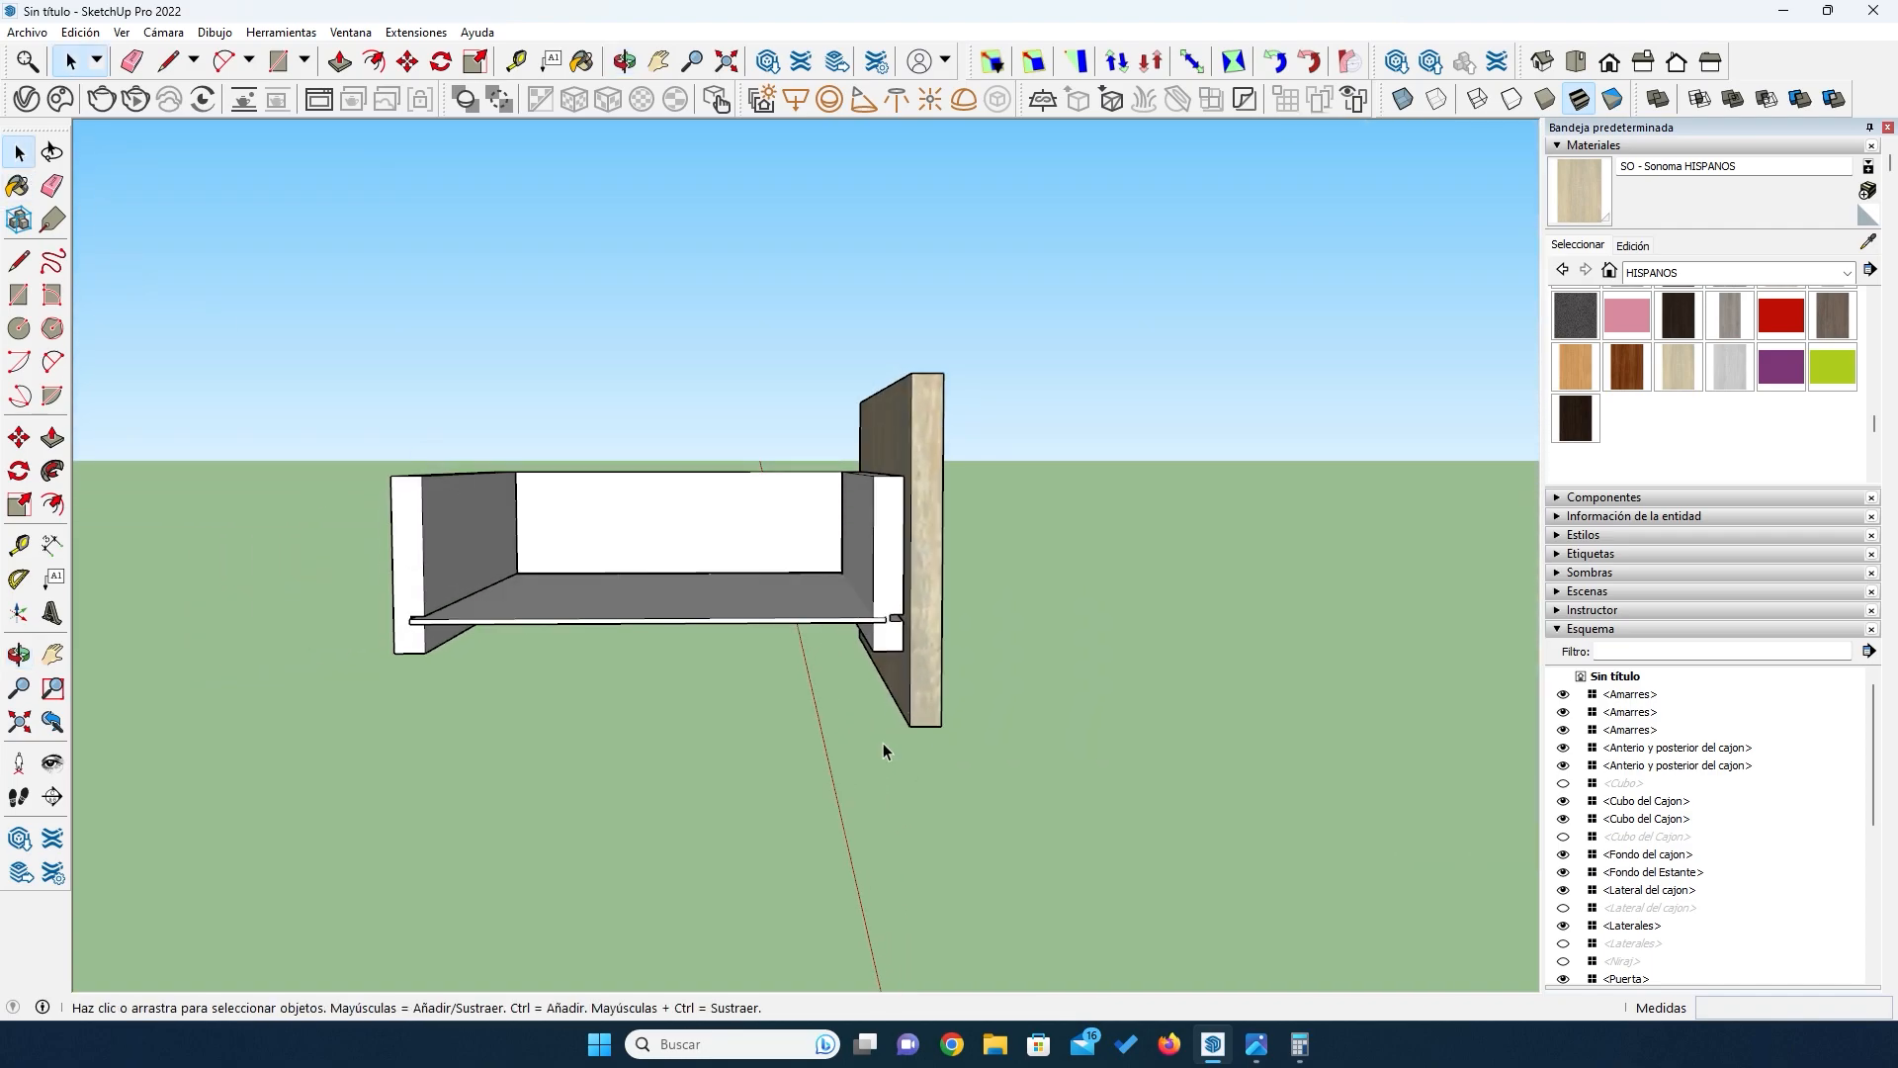
scroll(769, 674, down, 4)
scroll(898, 503, down, 3)
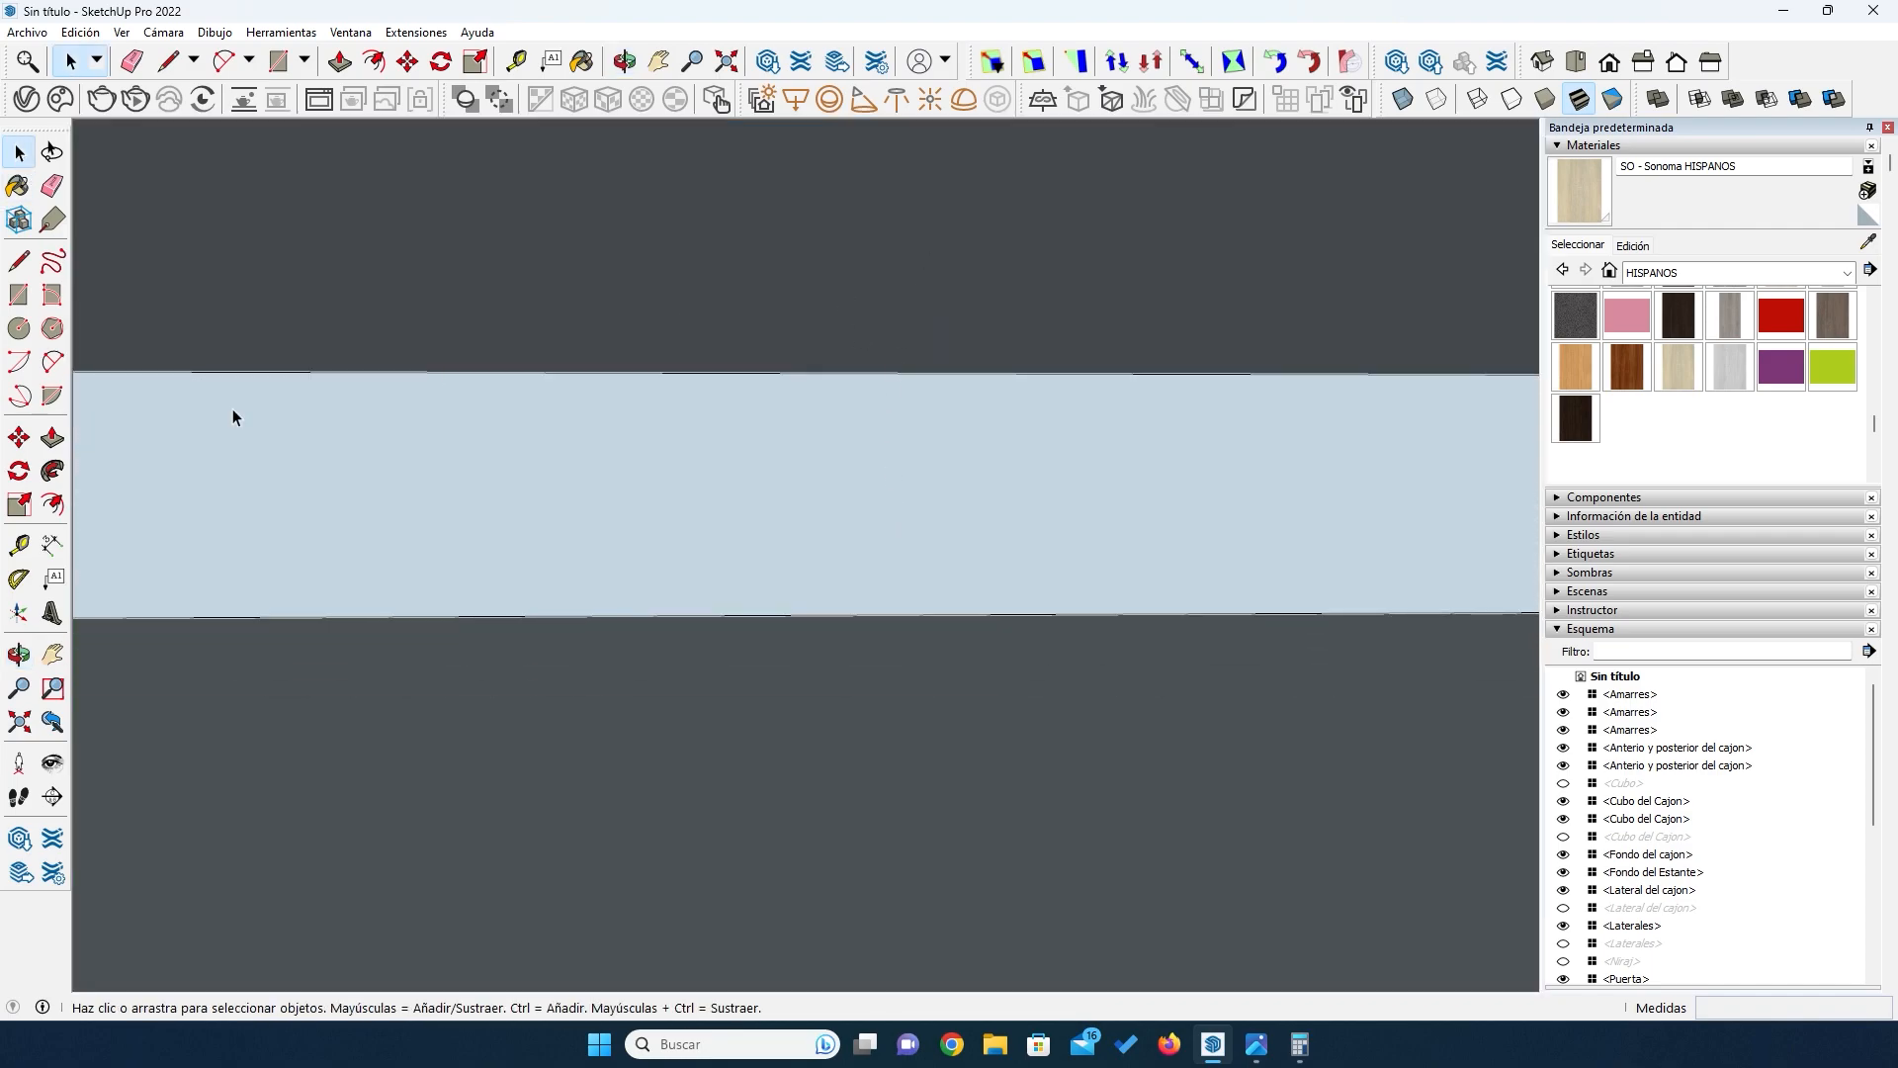
click(19, 689)
click(19, 722)
scroll(651, 455, down, 2)
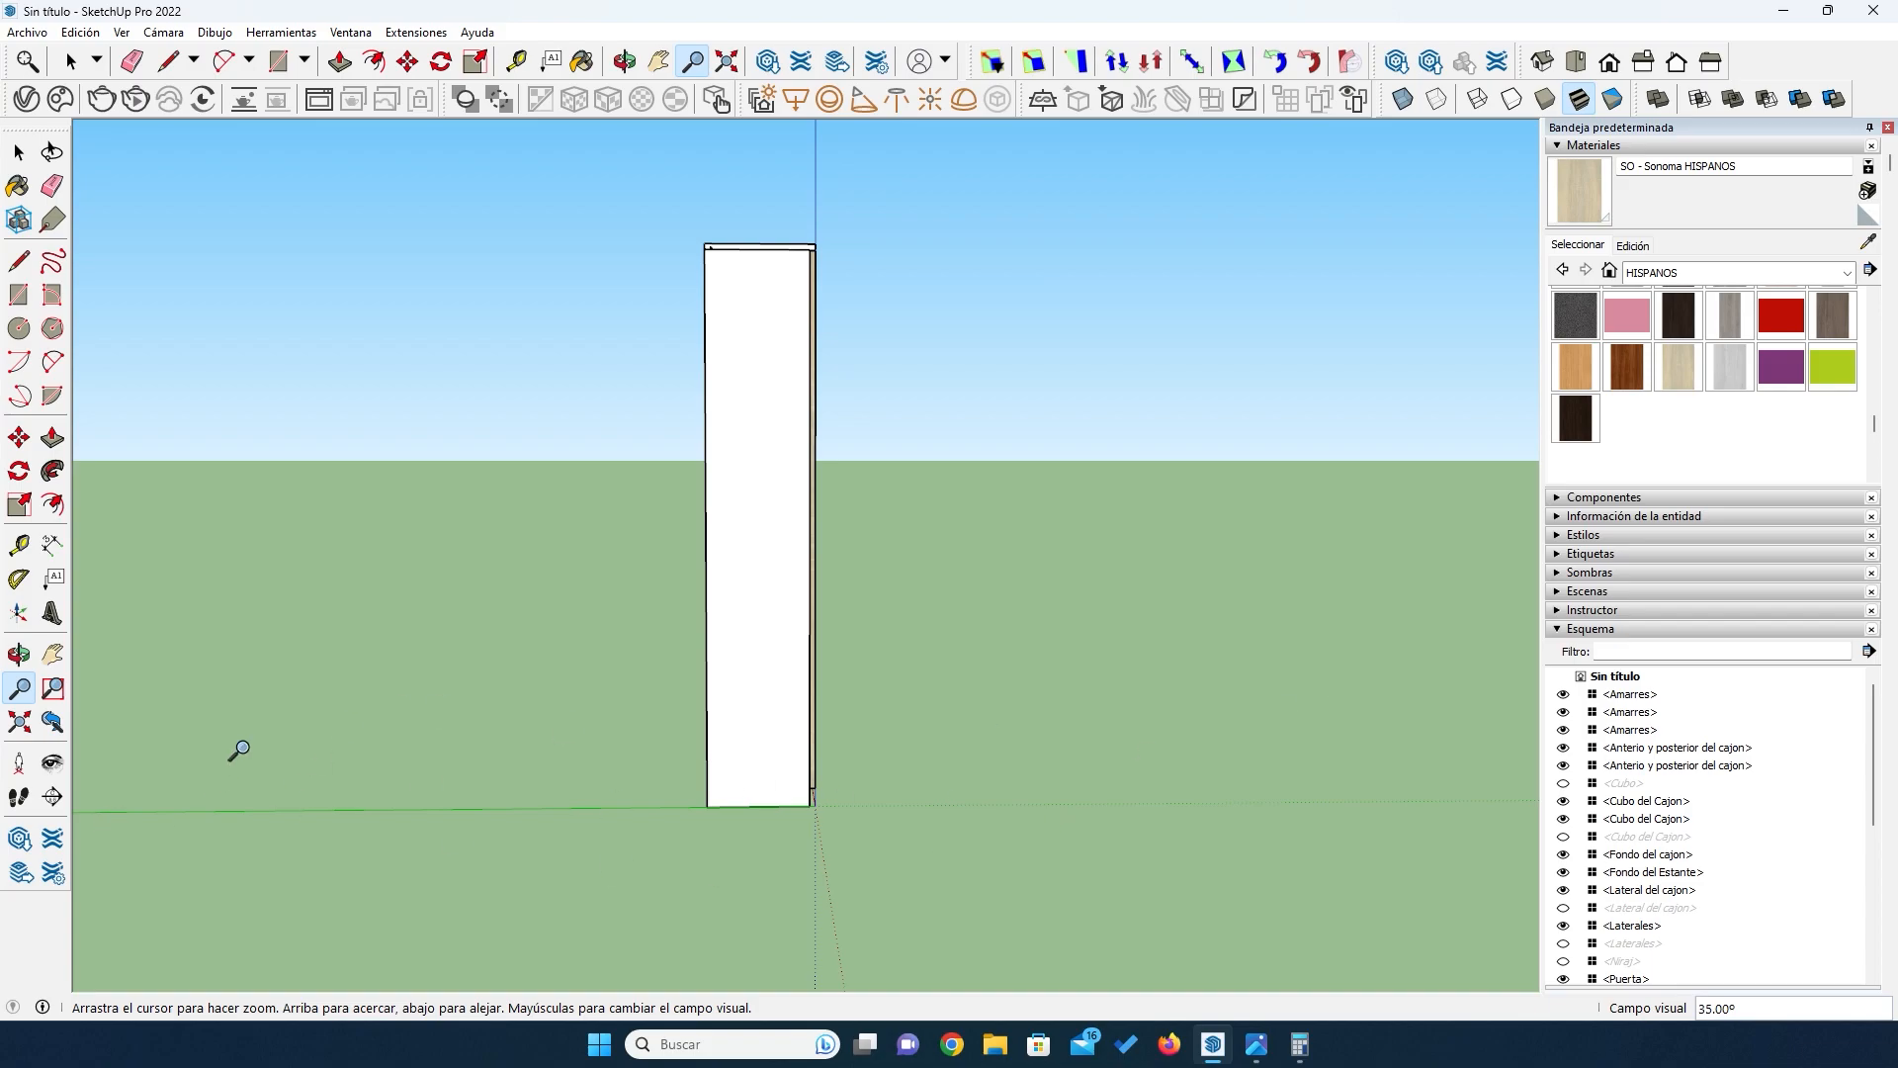
scroll(696, 566, up, 6)
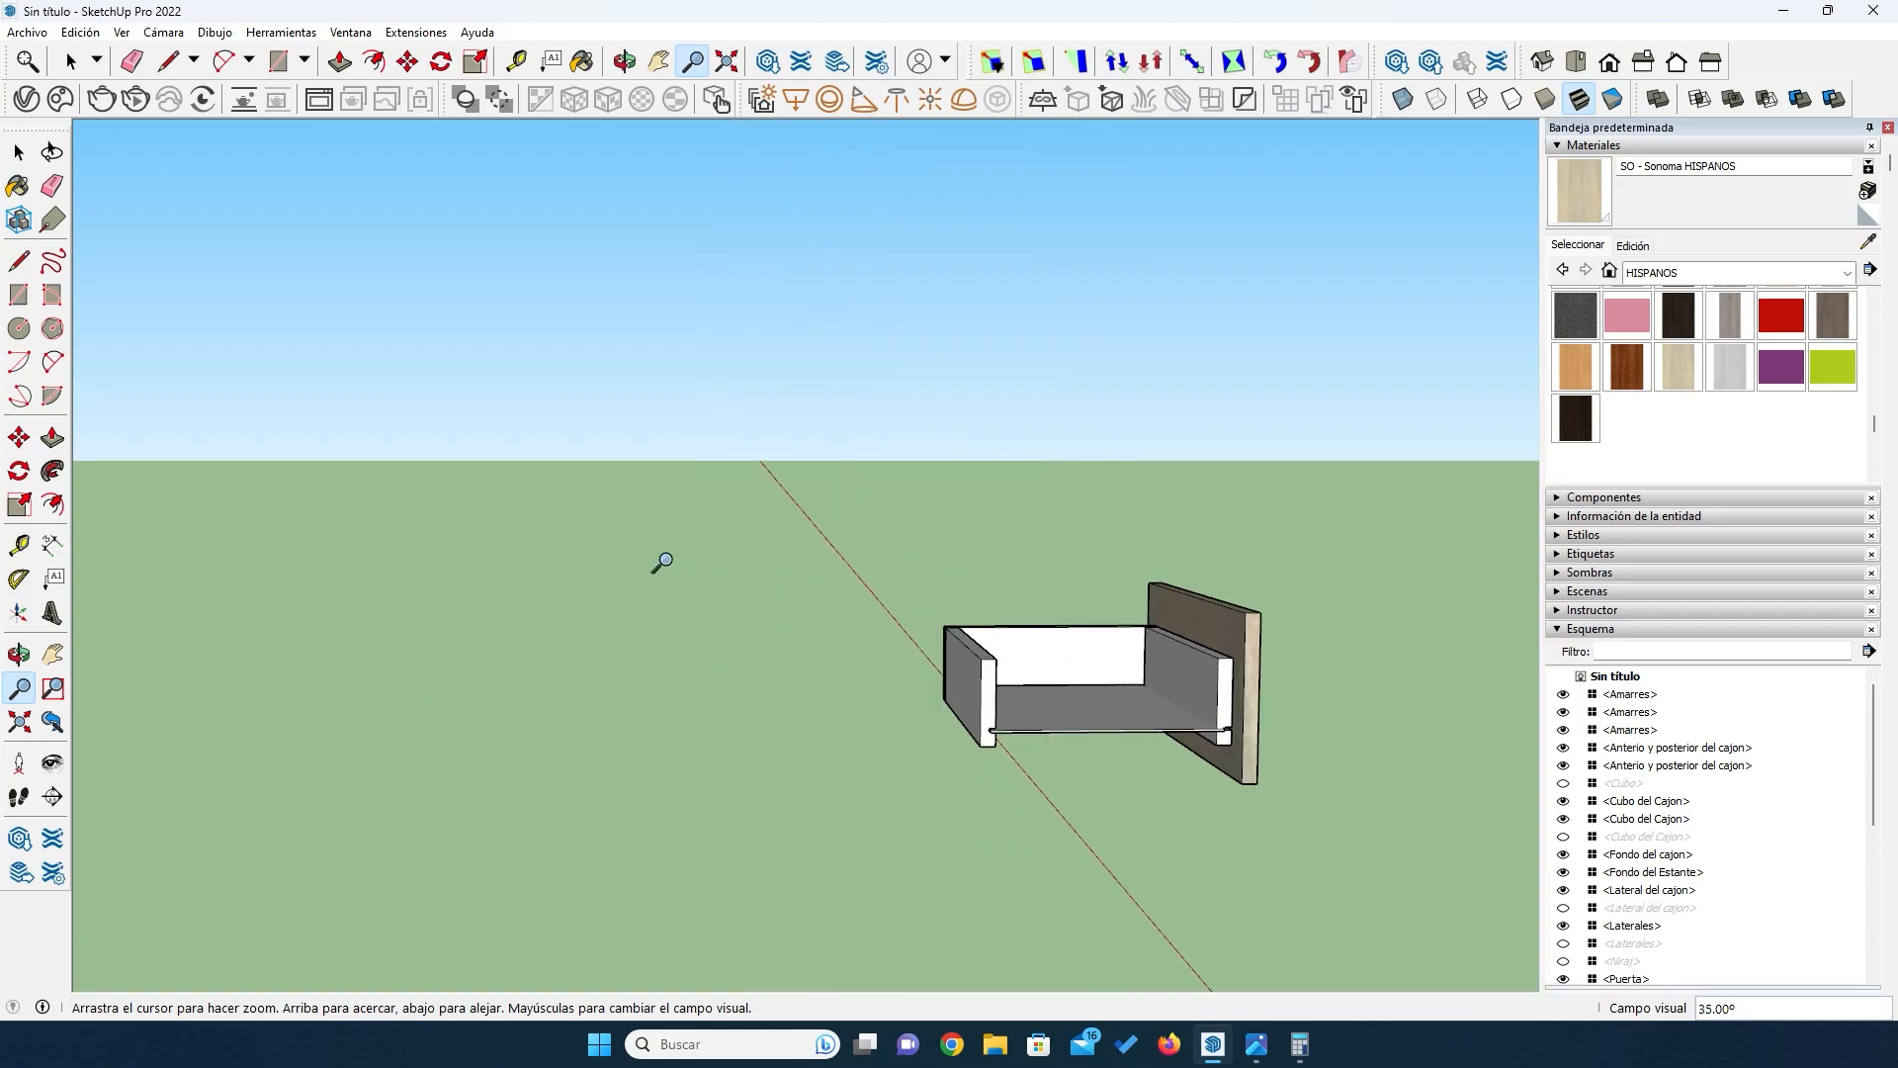
scroll(1229, 706, up, 4)
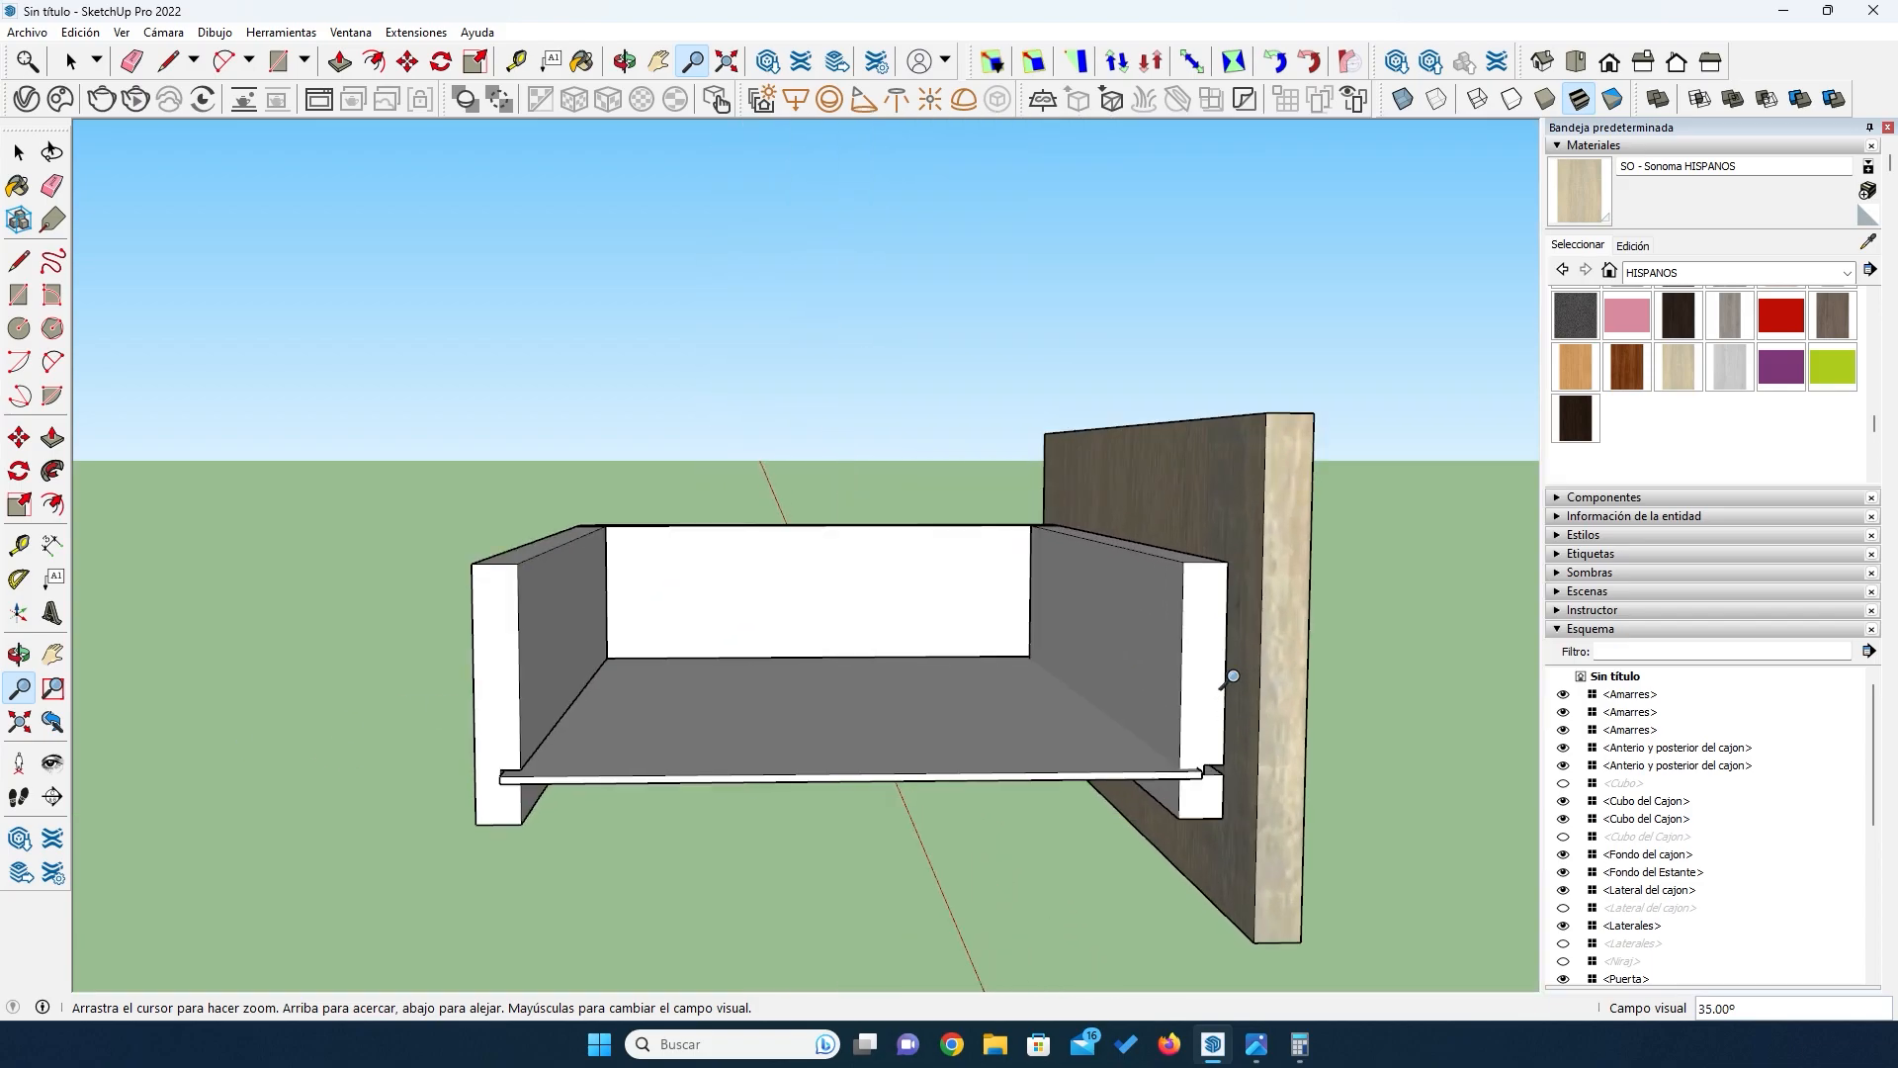
key(space)
click(1193, 660)
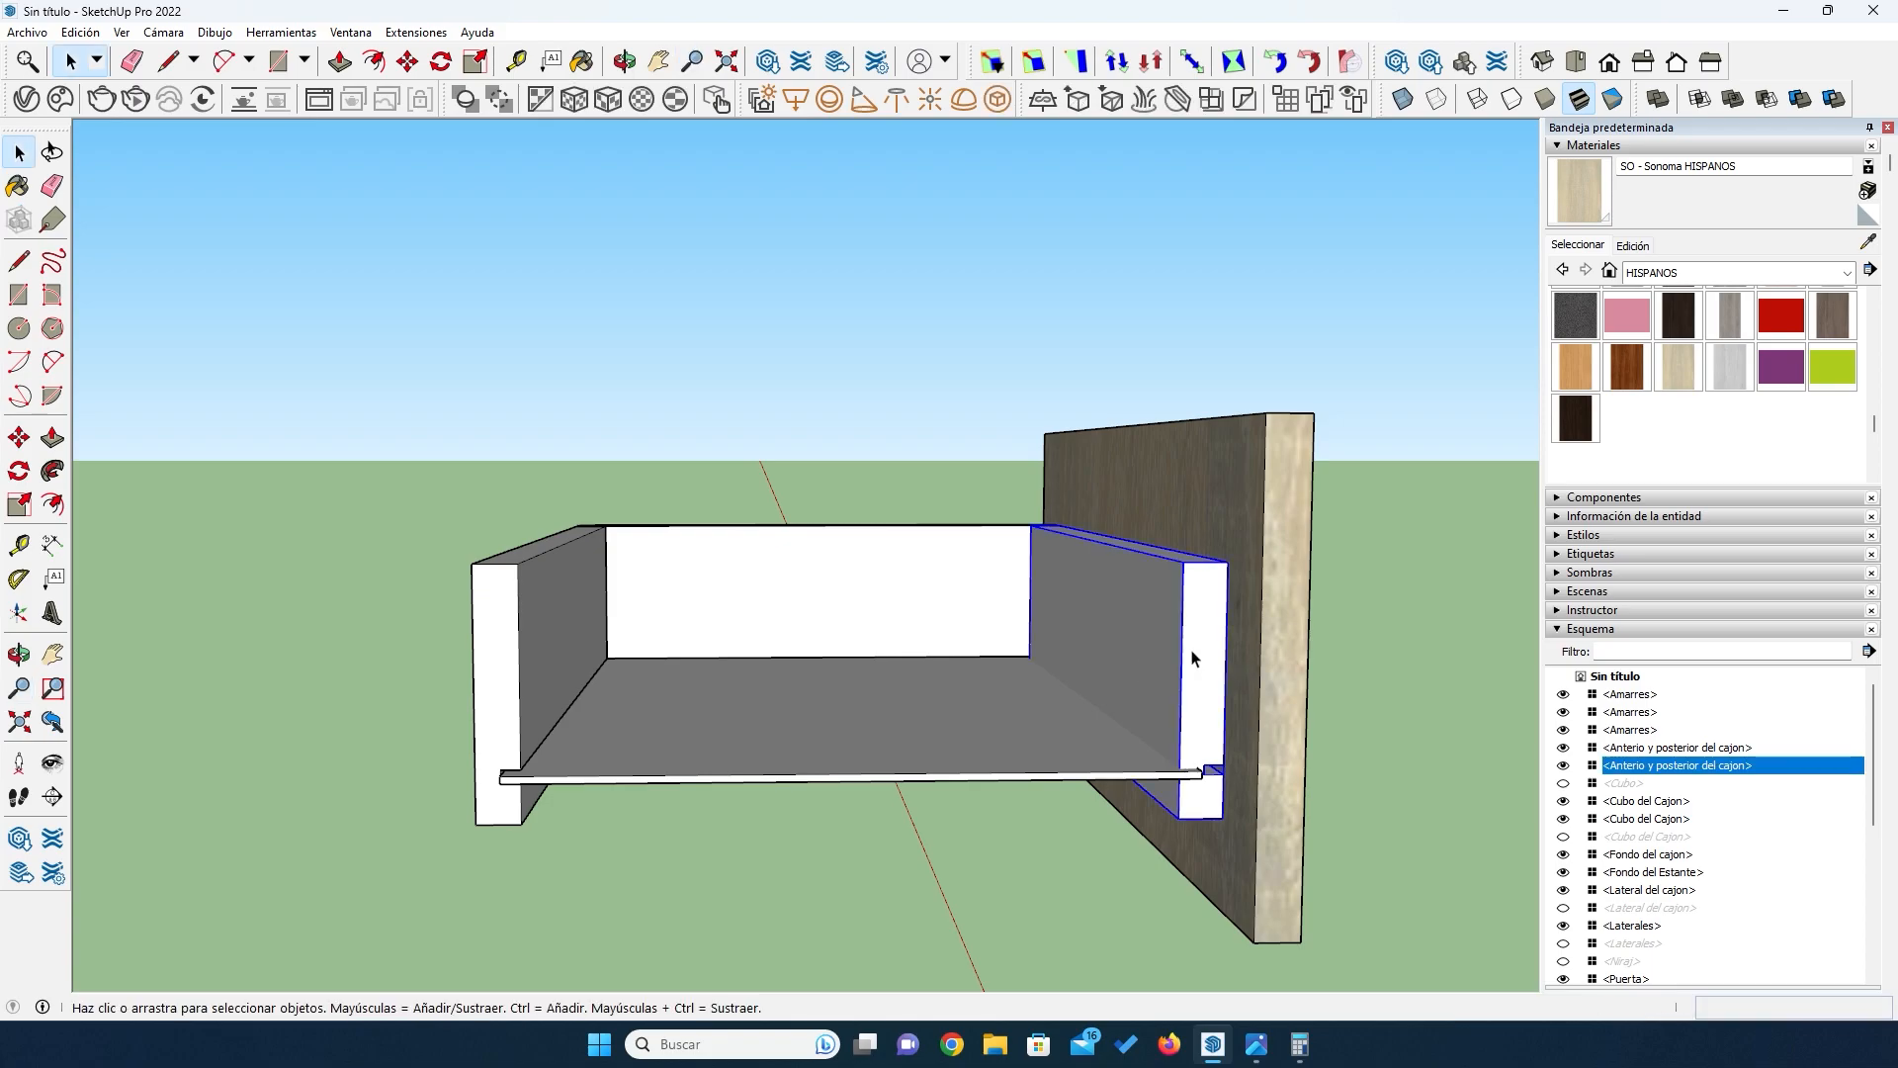
right_click(1192, 659)
mouse_move(1242, 482)
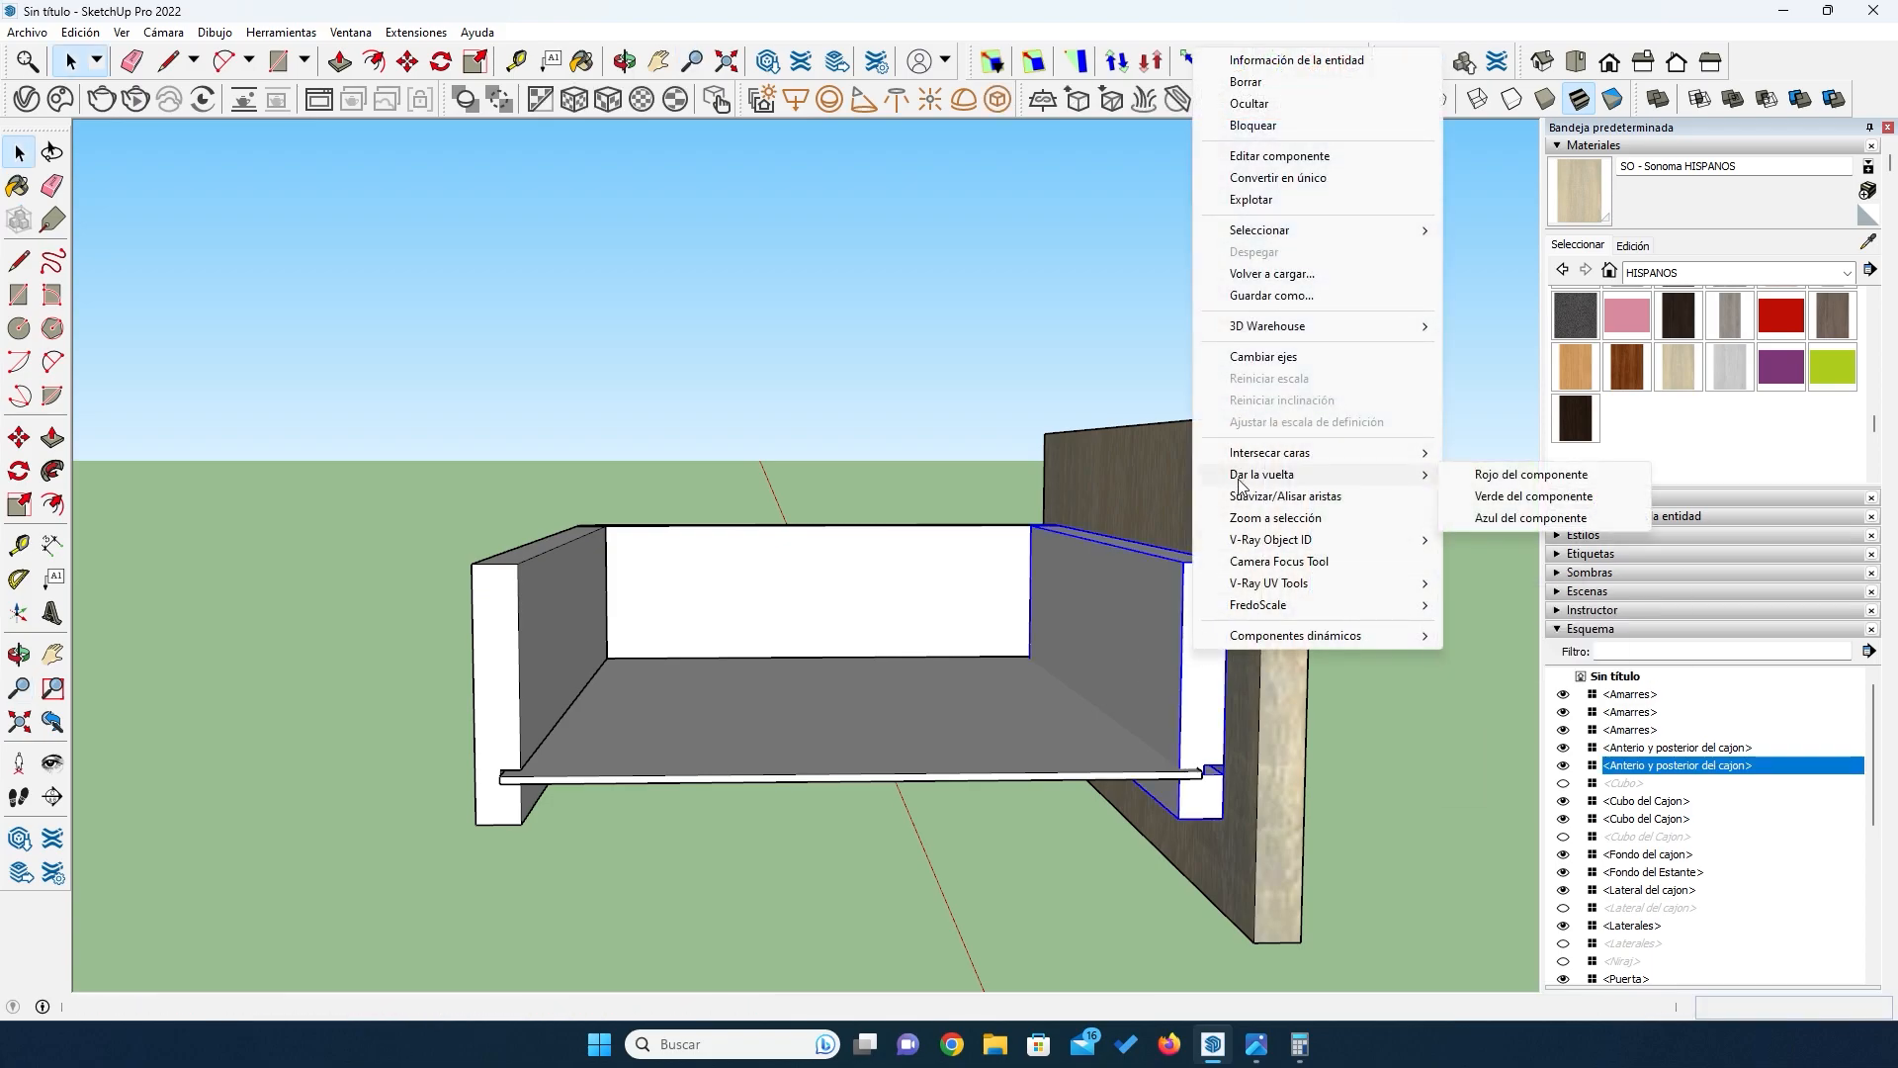
click(1497, 499)
middle_drag(834, 702, 879, 844)
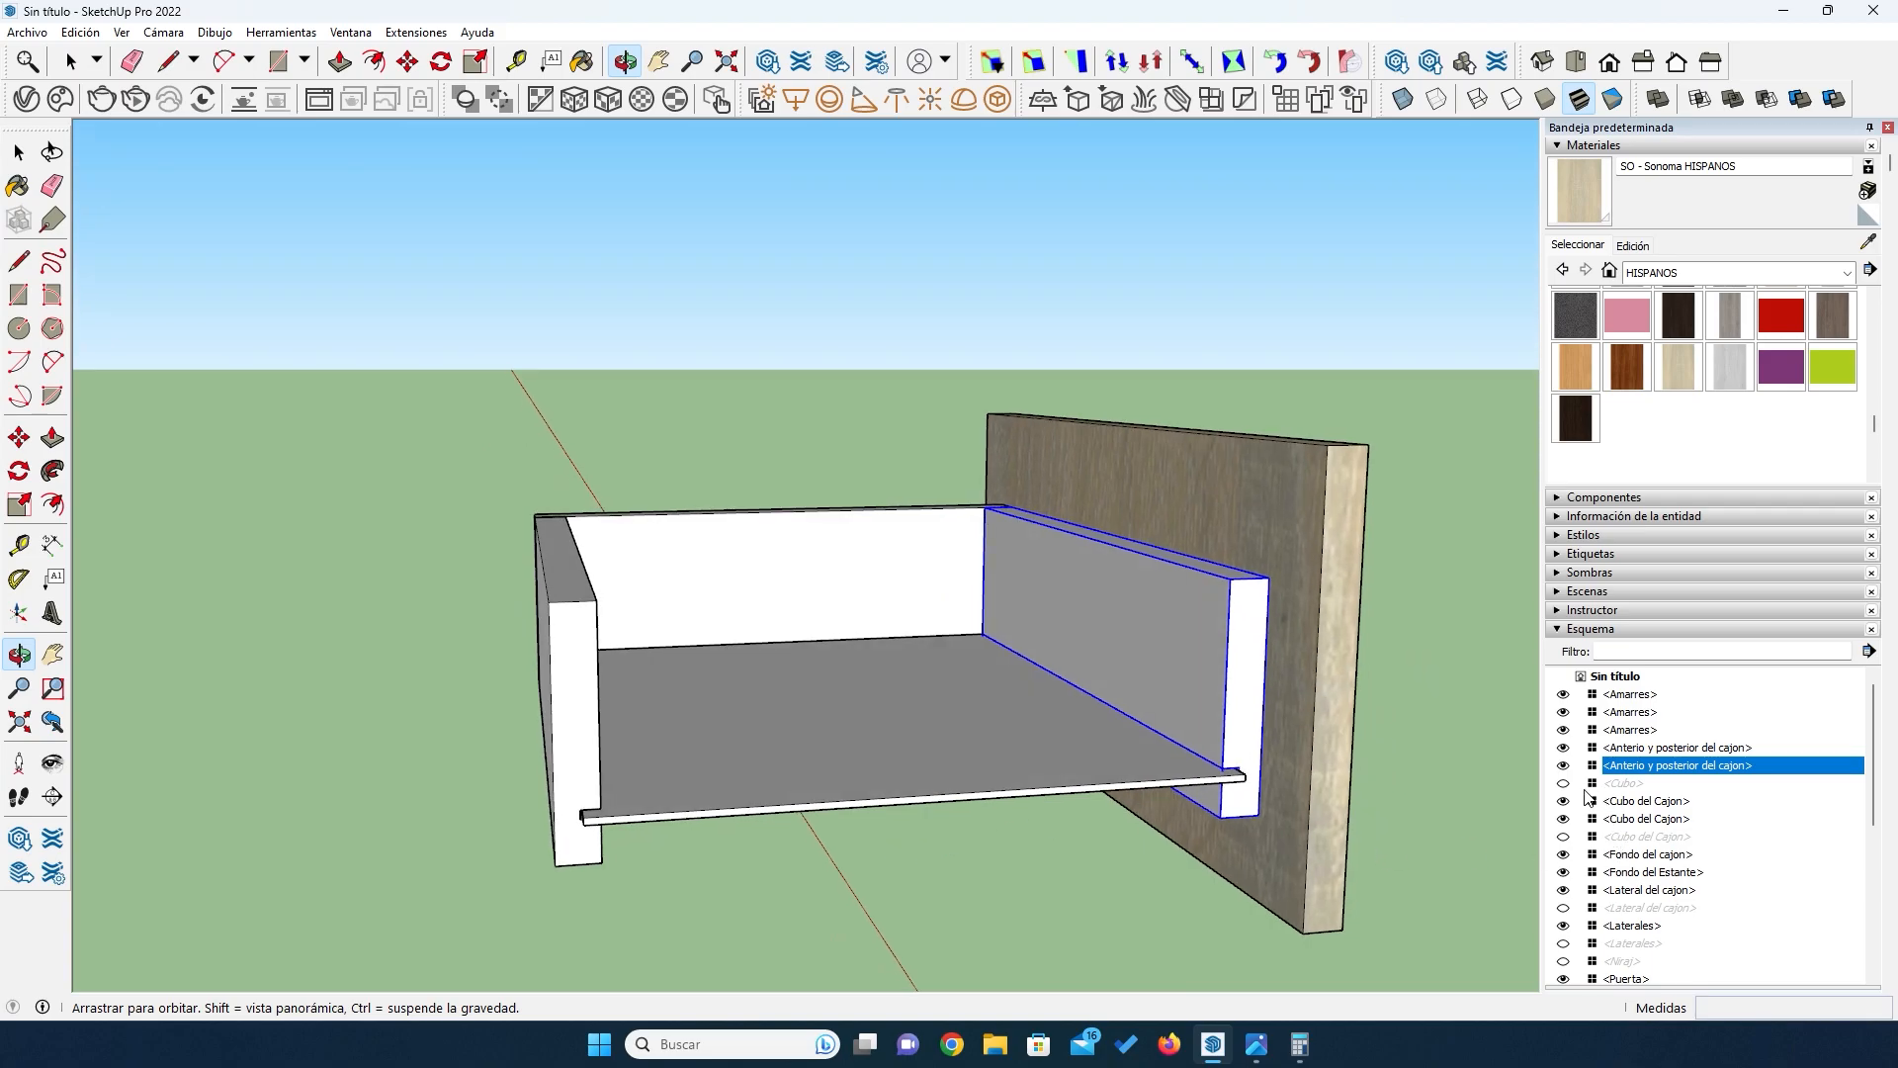
Step: Unhide the drawer's missing Lateral del cajon panel and inspect the assembled drawer from above, below and the front
click(1564, 908)
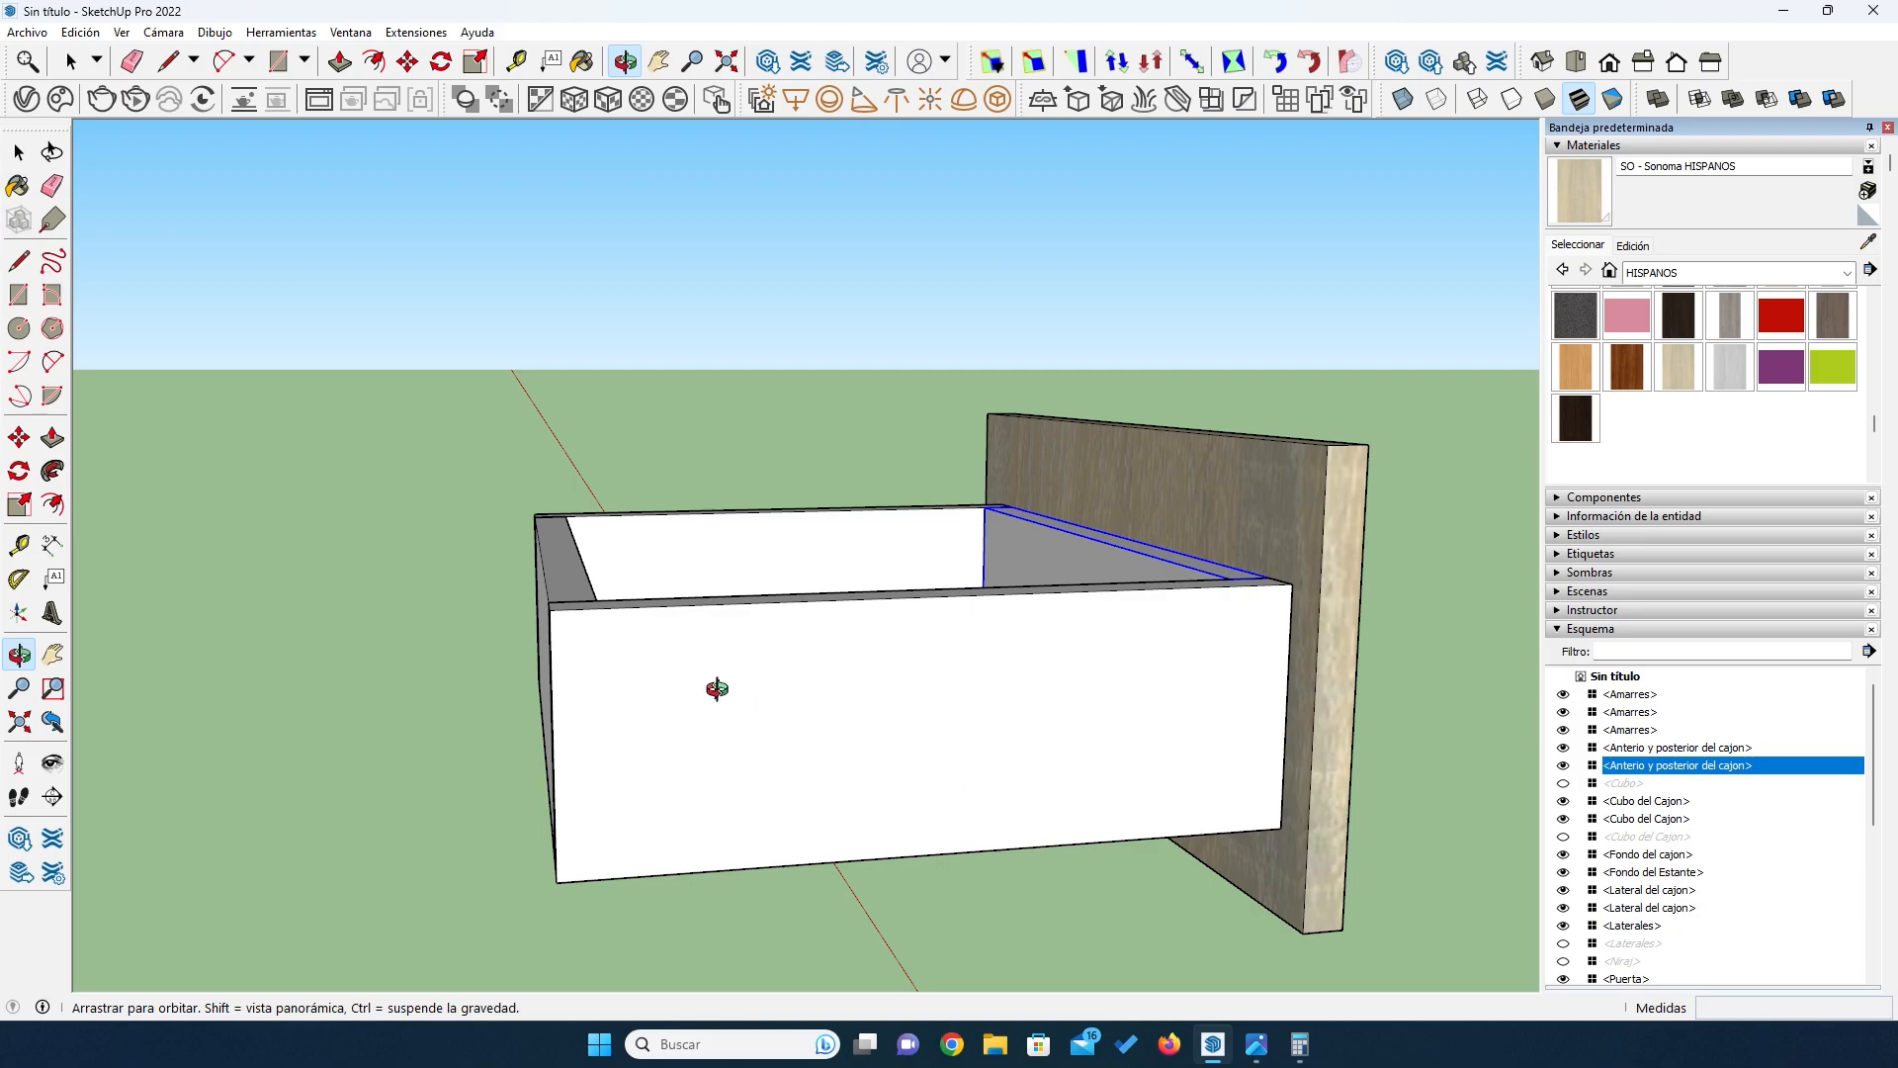
middle_drag(711, 694, 714, 993)
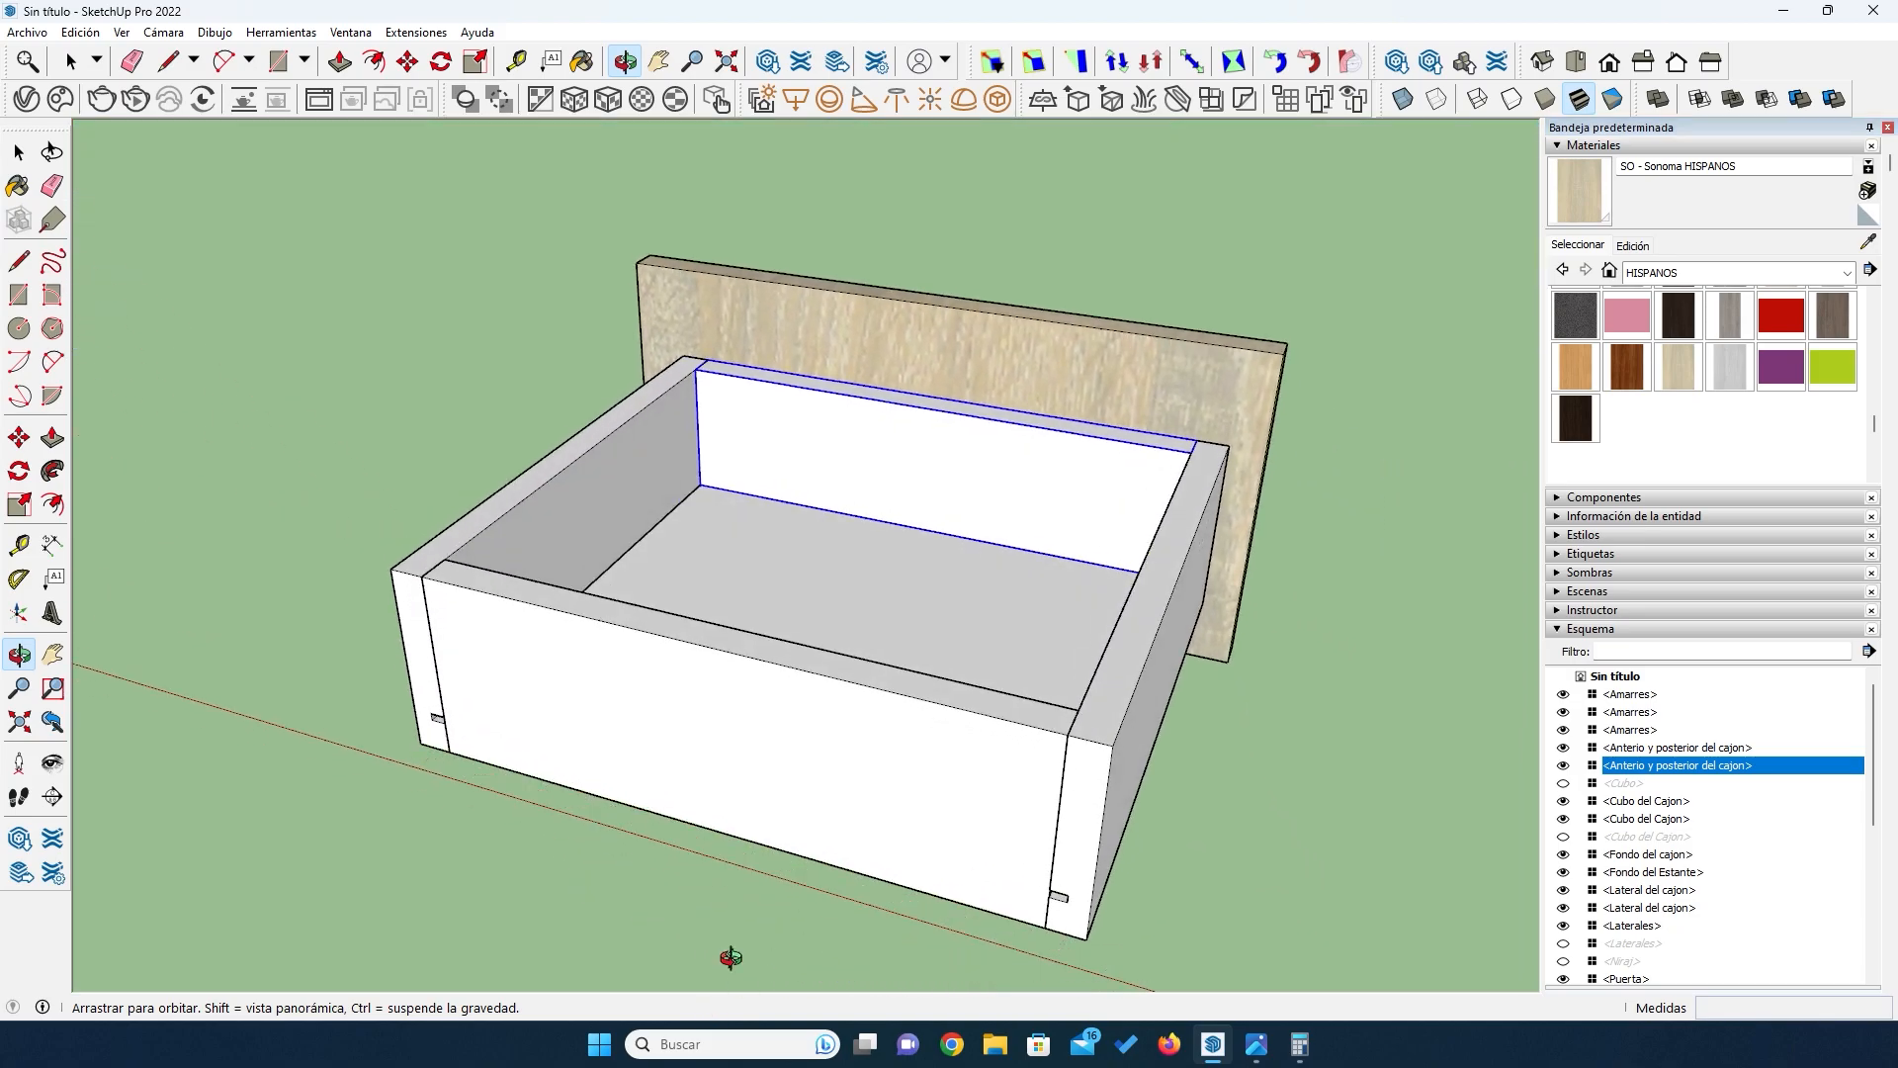
middle_drag(810, 723, 976, 207)
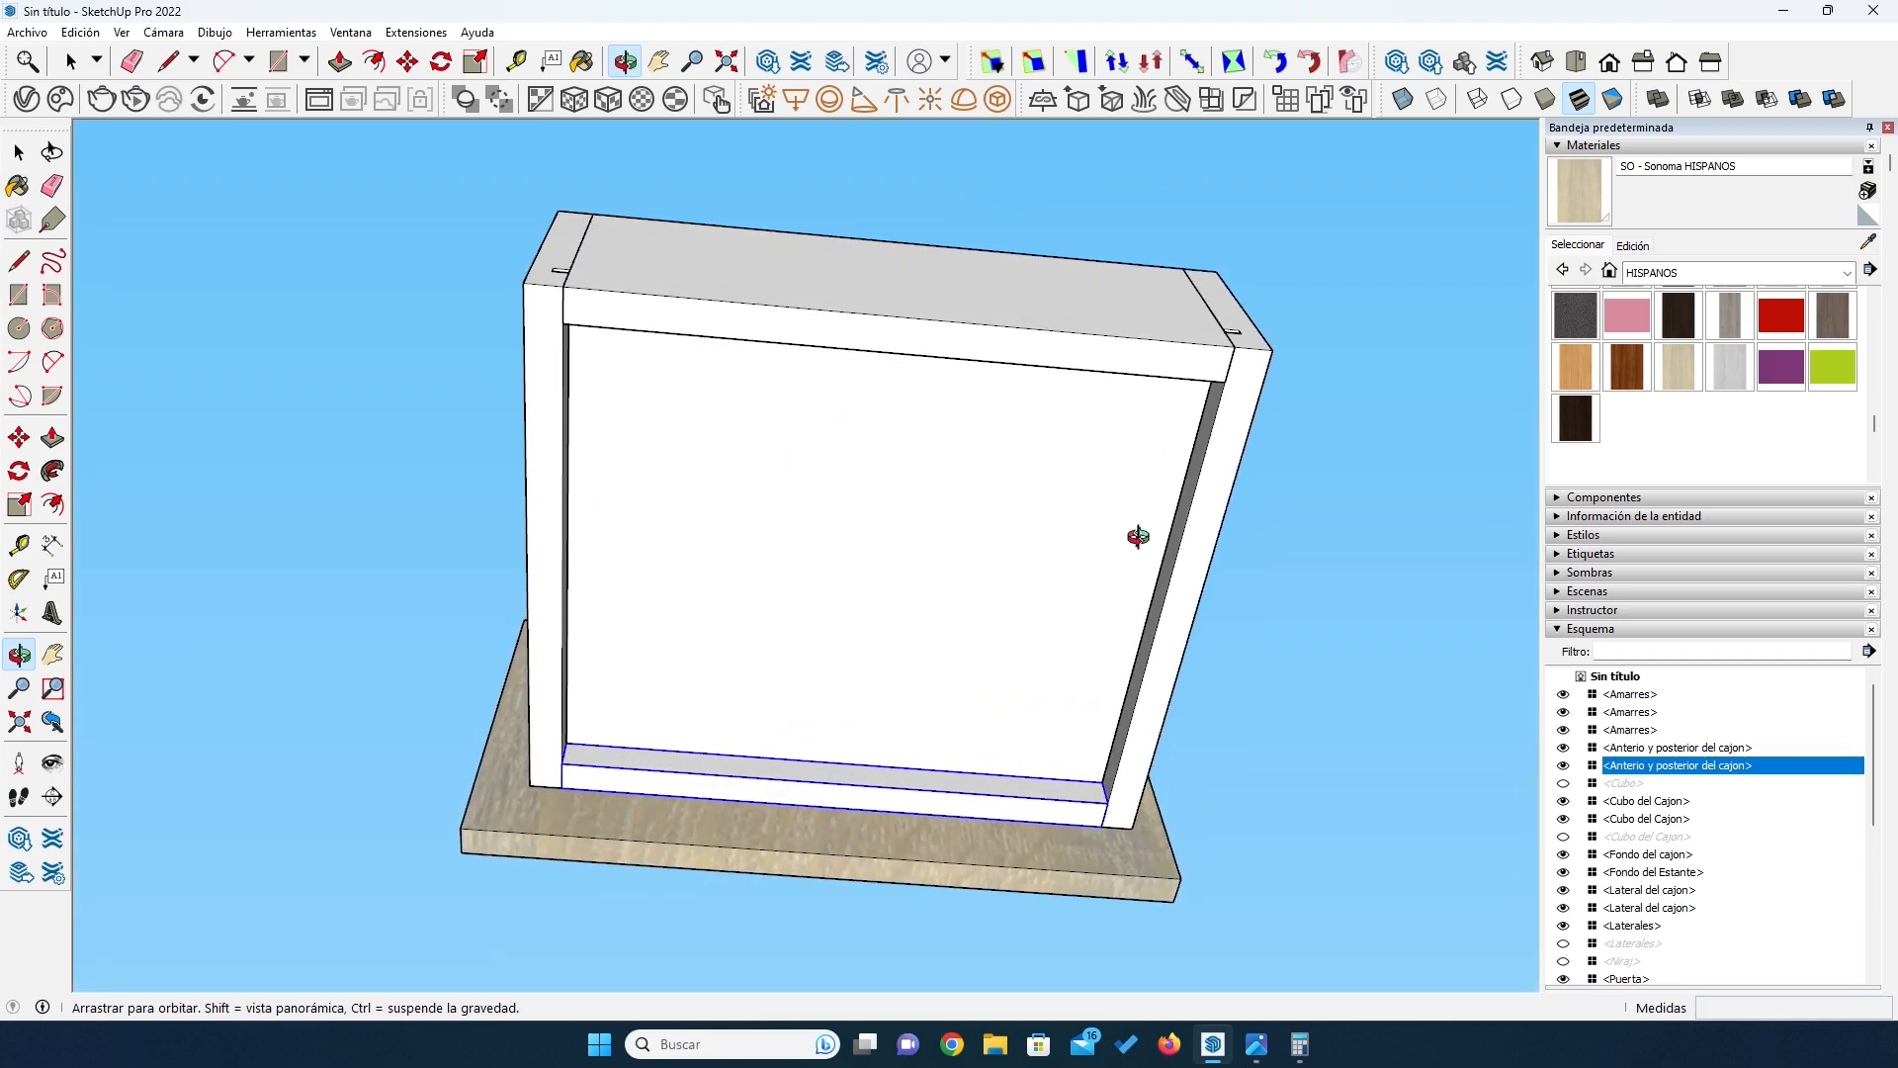
drag(594, 267, 895, 563)
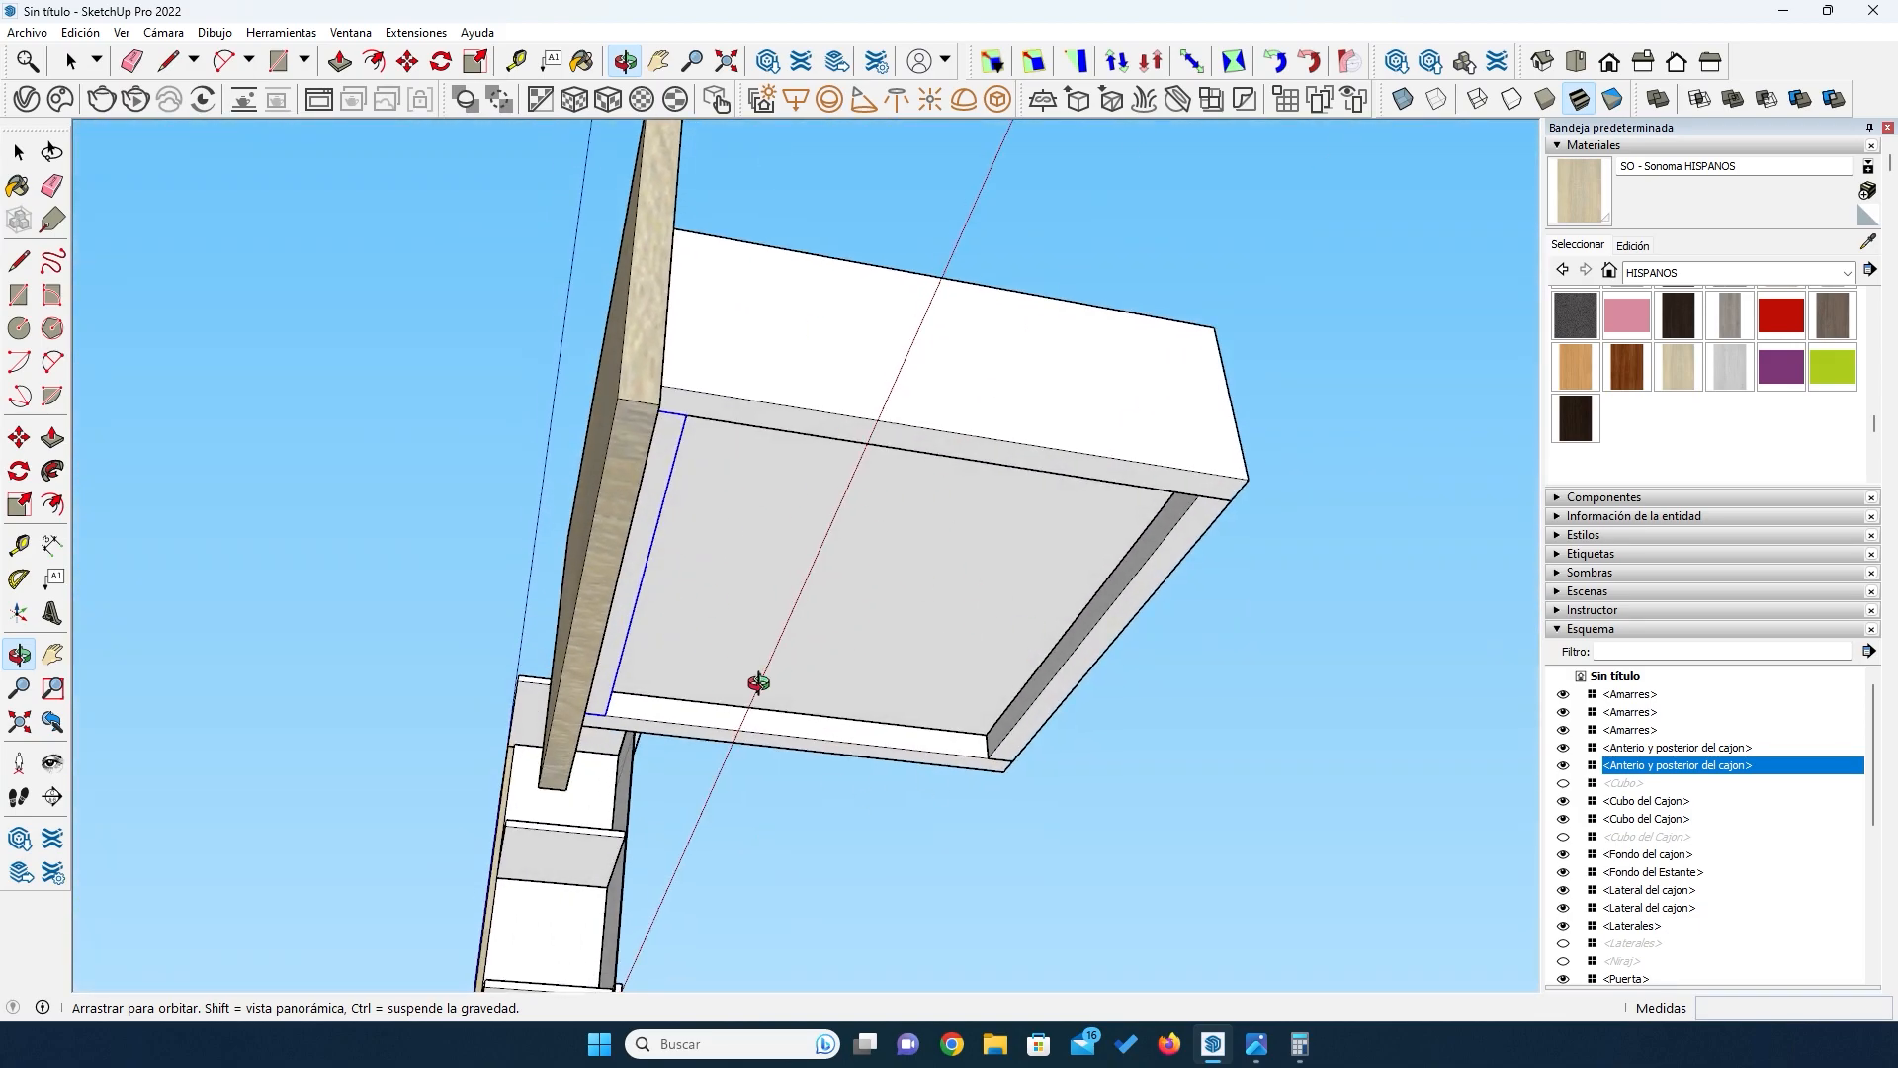
drag(644, 570, 904, 879)
drag(795, 703, 834, 699)
Step: Select all the parts of the separate drawer, including its wooden front, and combine them into one group
click(18, 151)
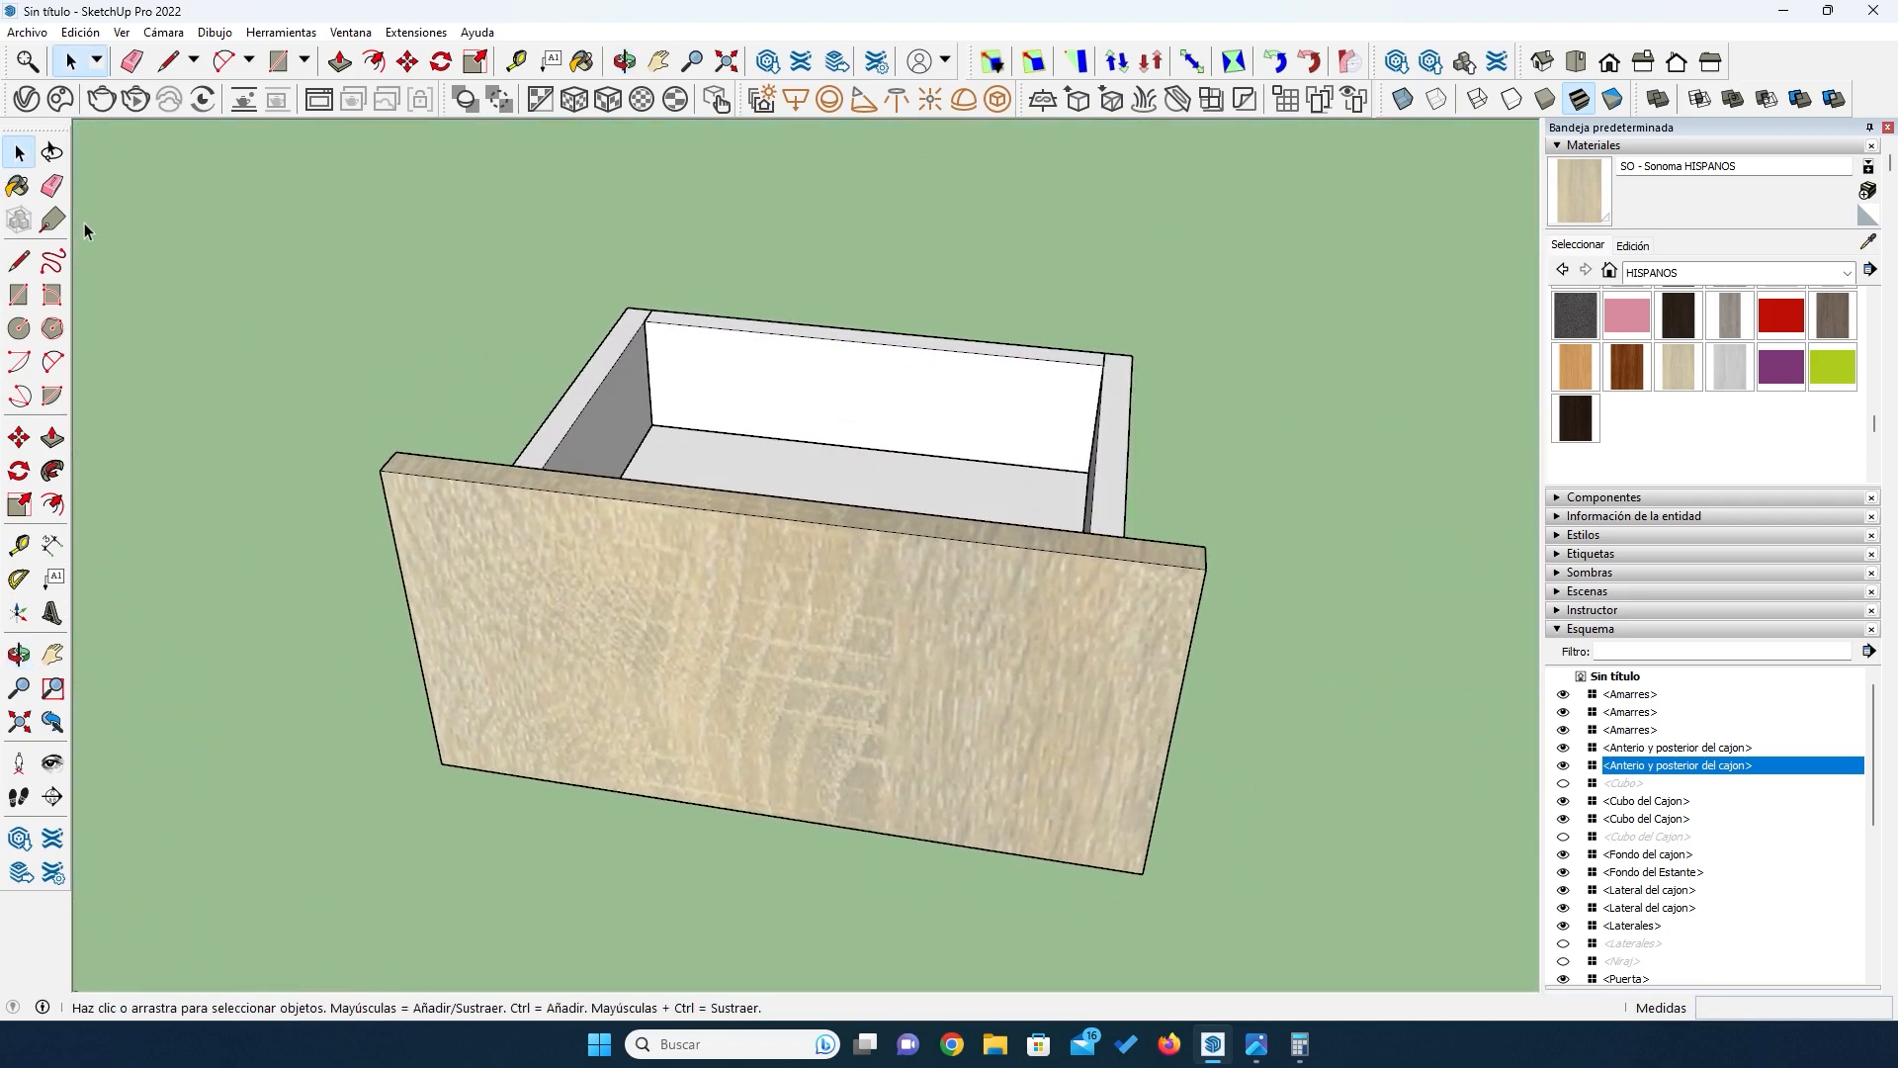
drag(234, 172, 1263, 925)
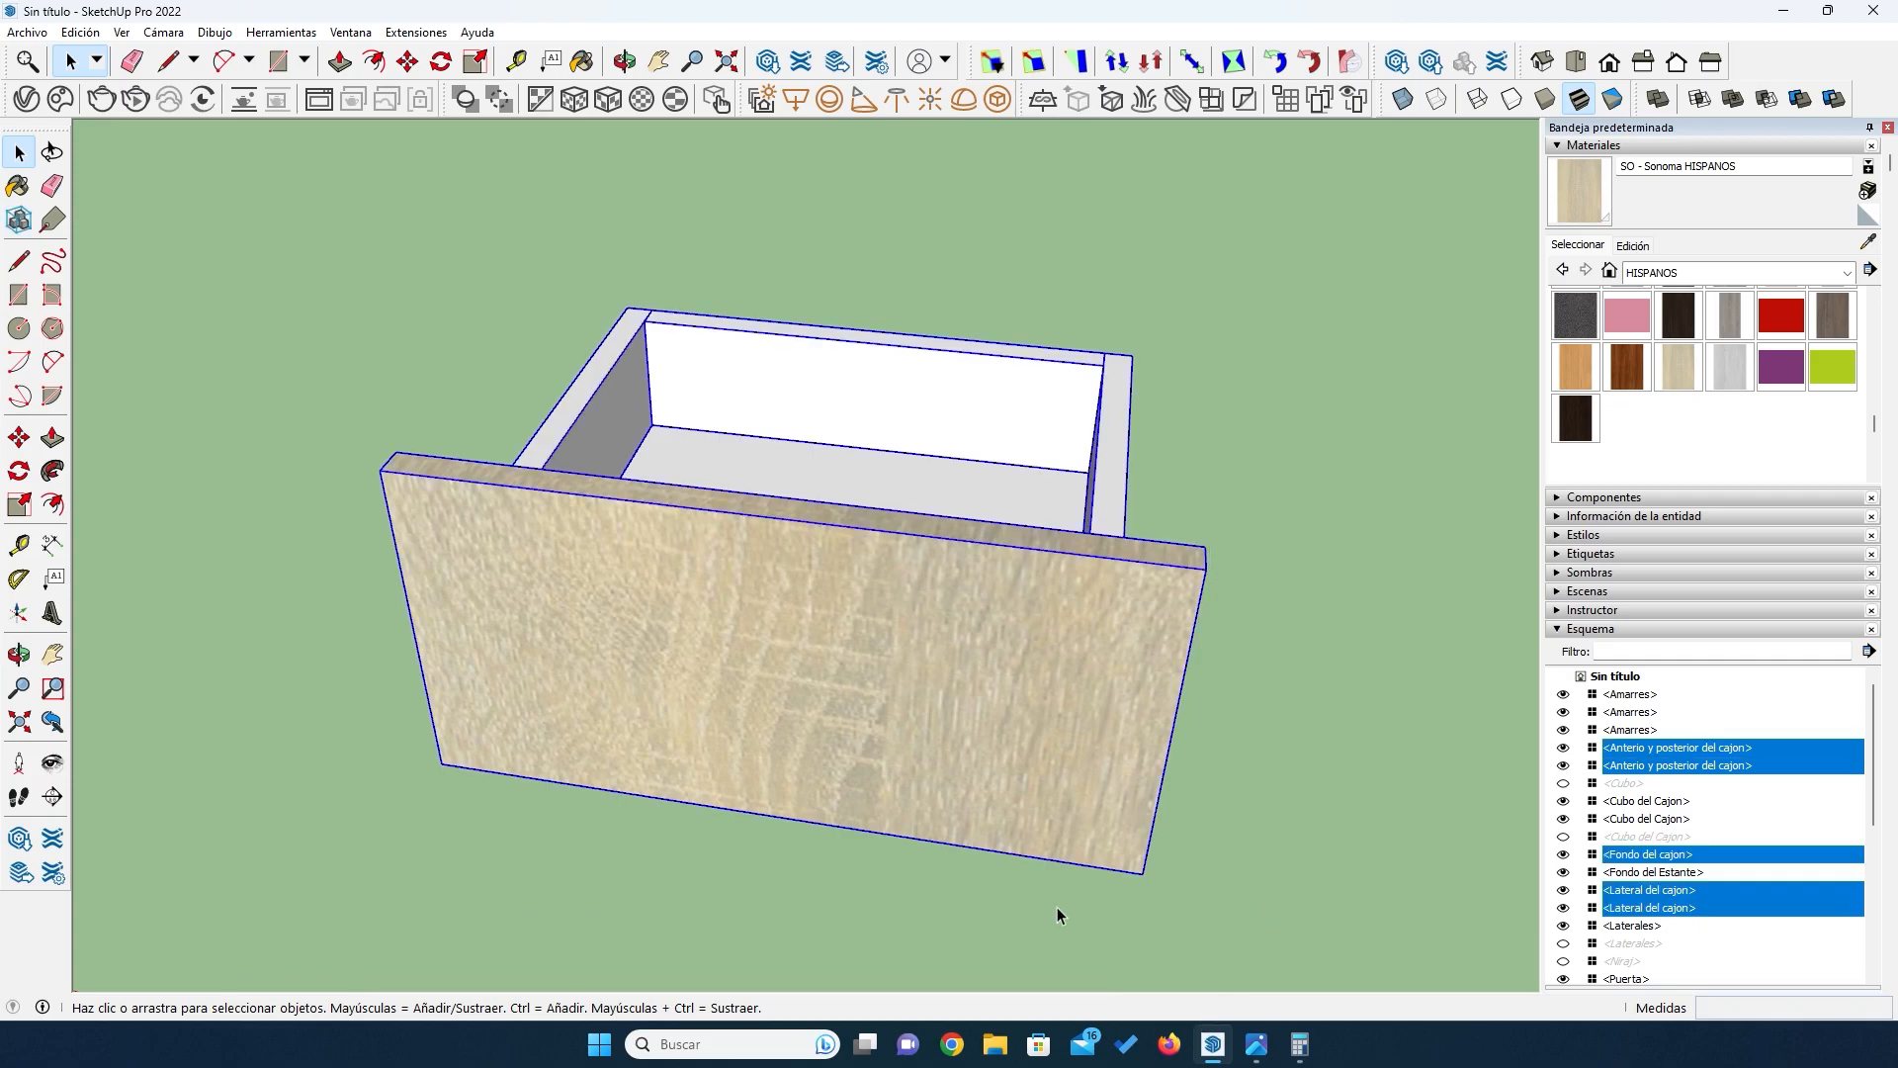
right_click(935, 770)
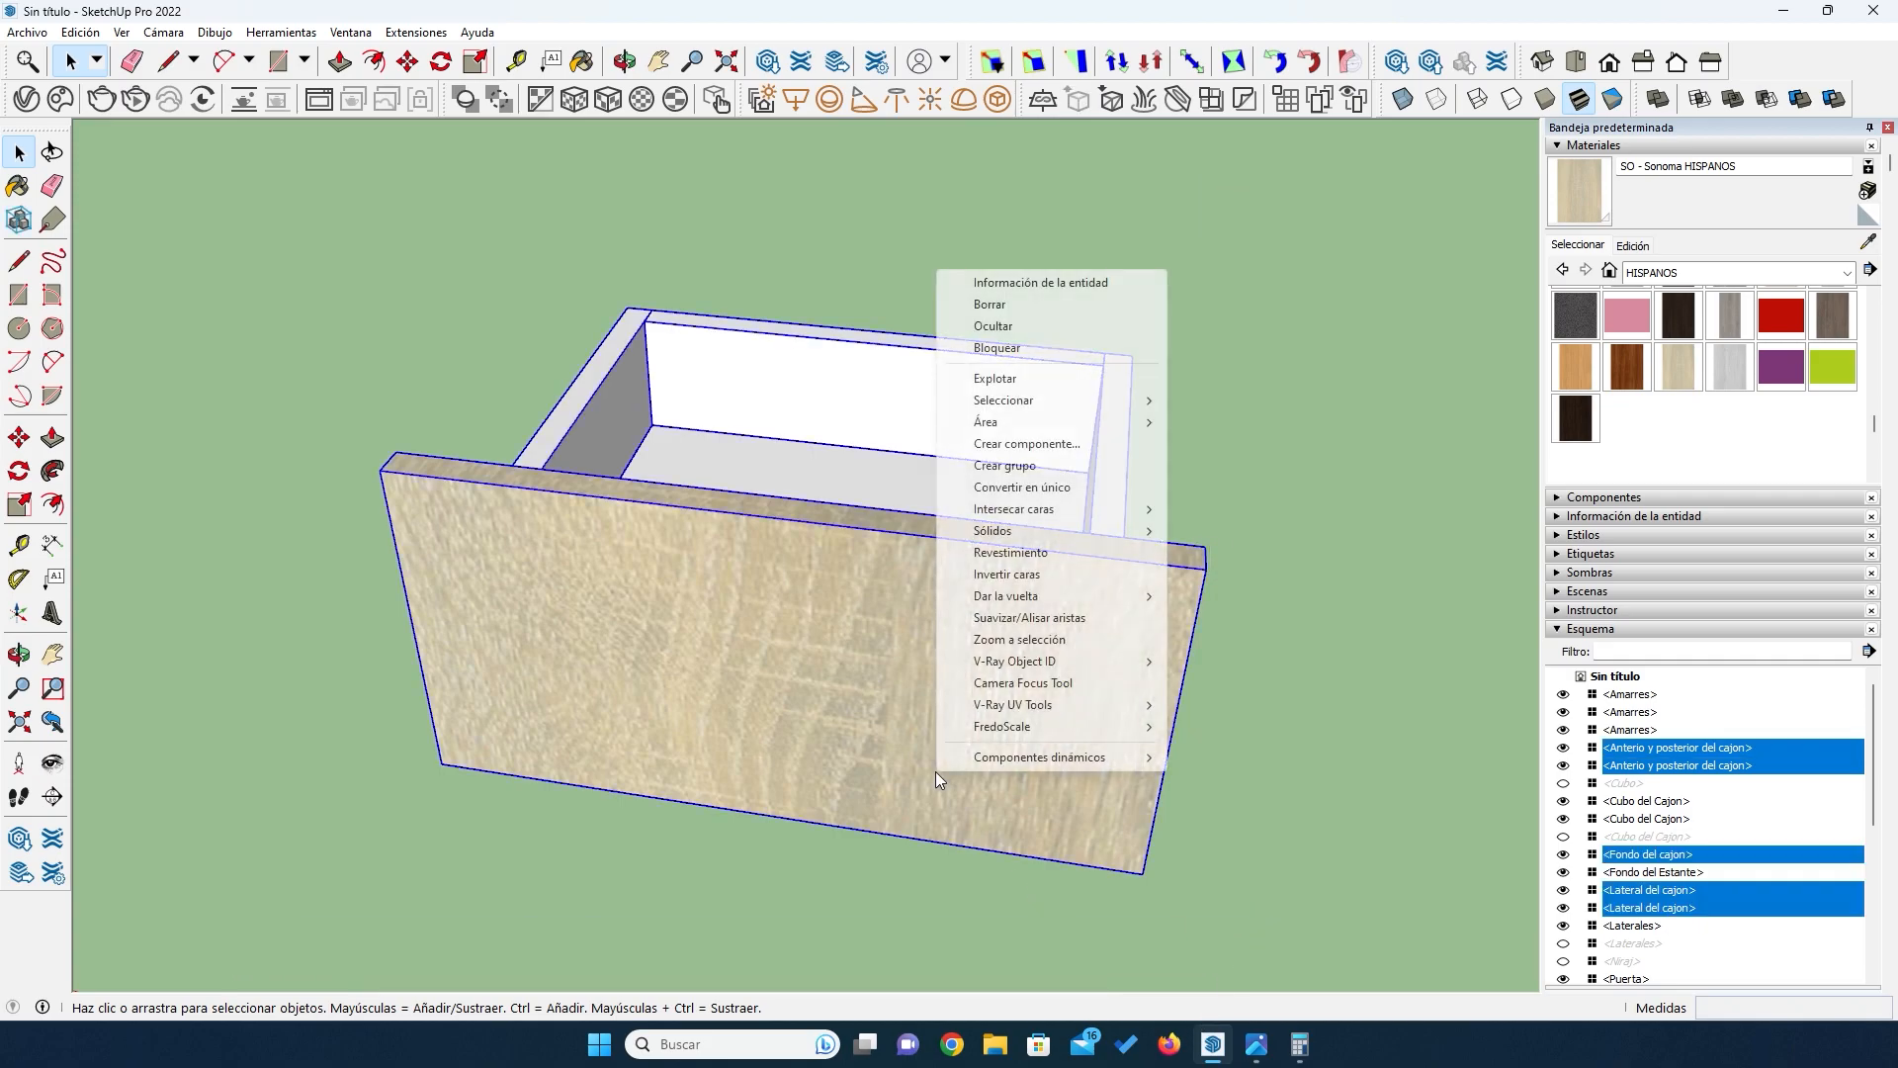
click(1007, 465)
scroll(1147, 567, down, 10)
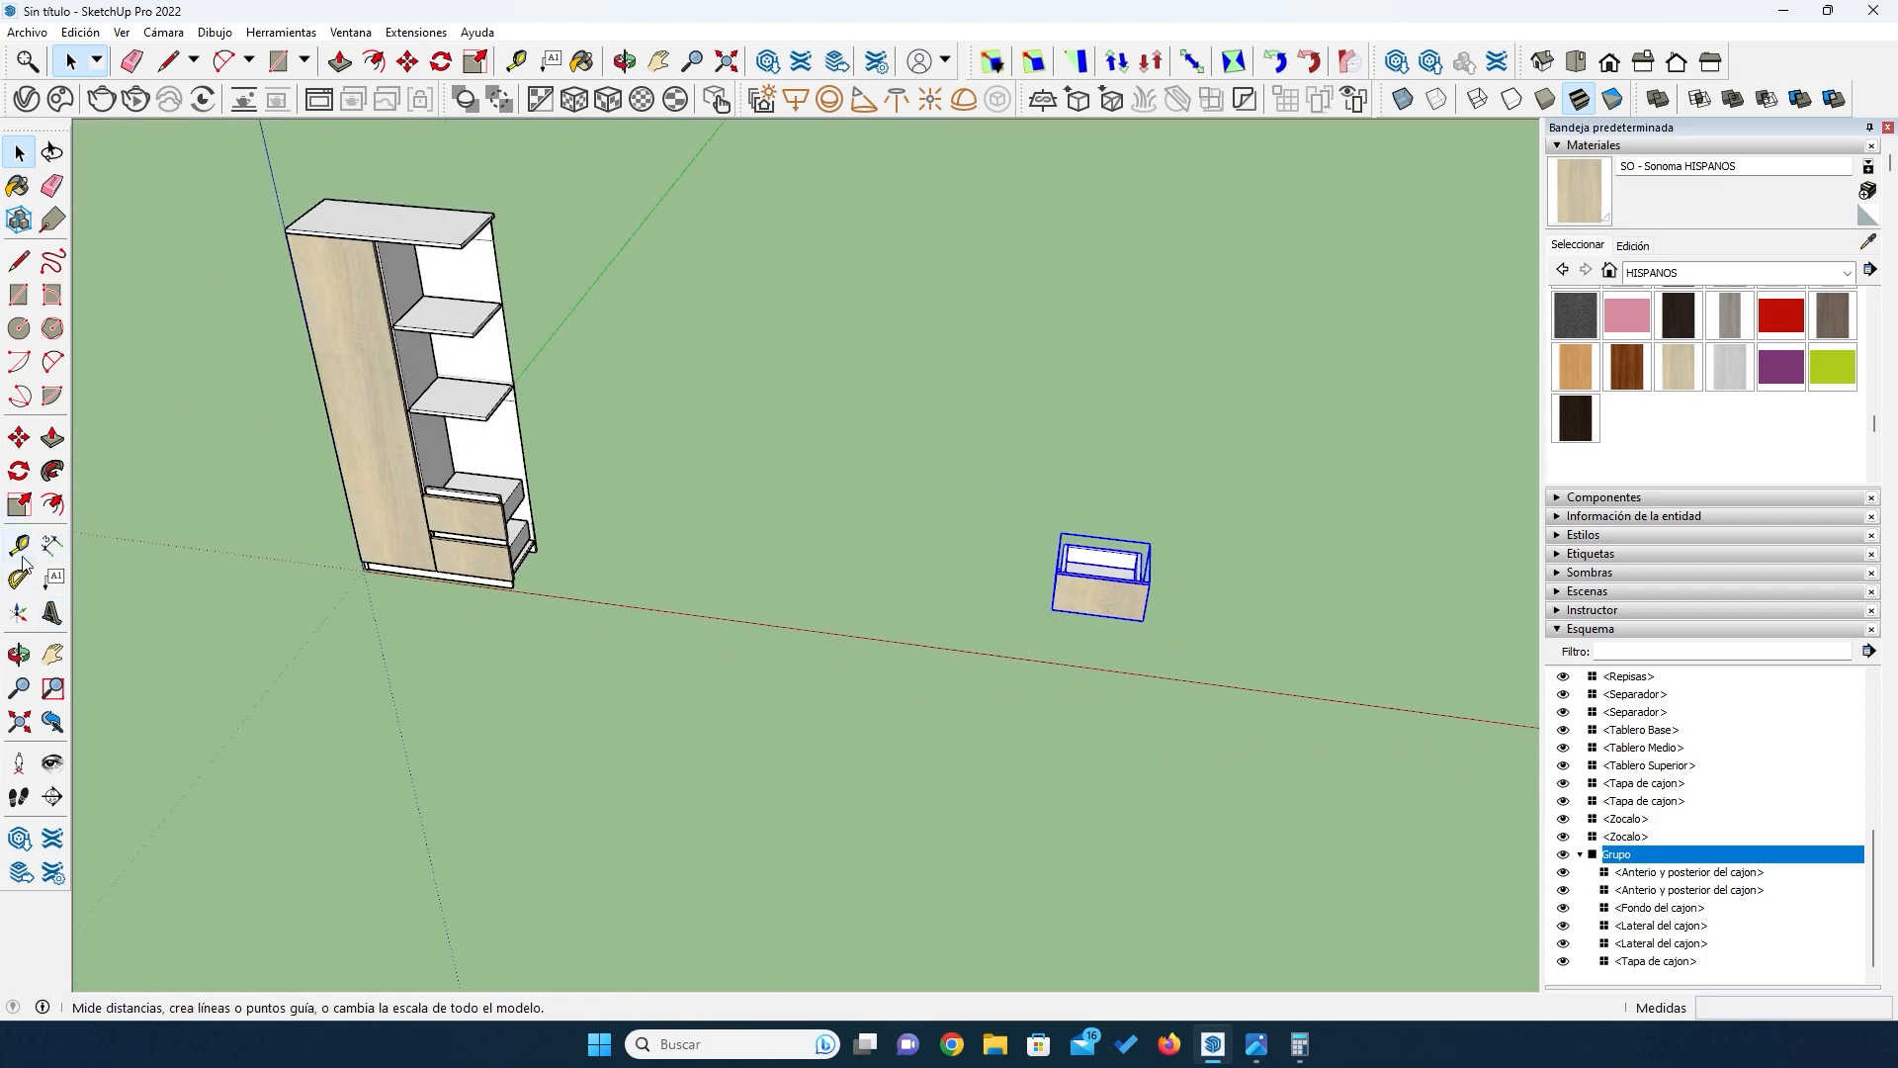
click(19, 437)
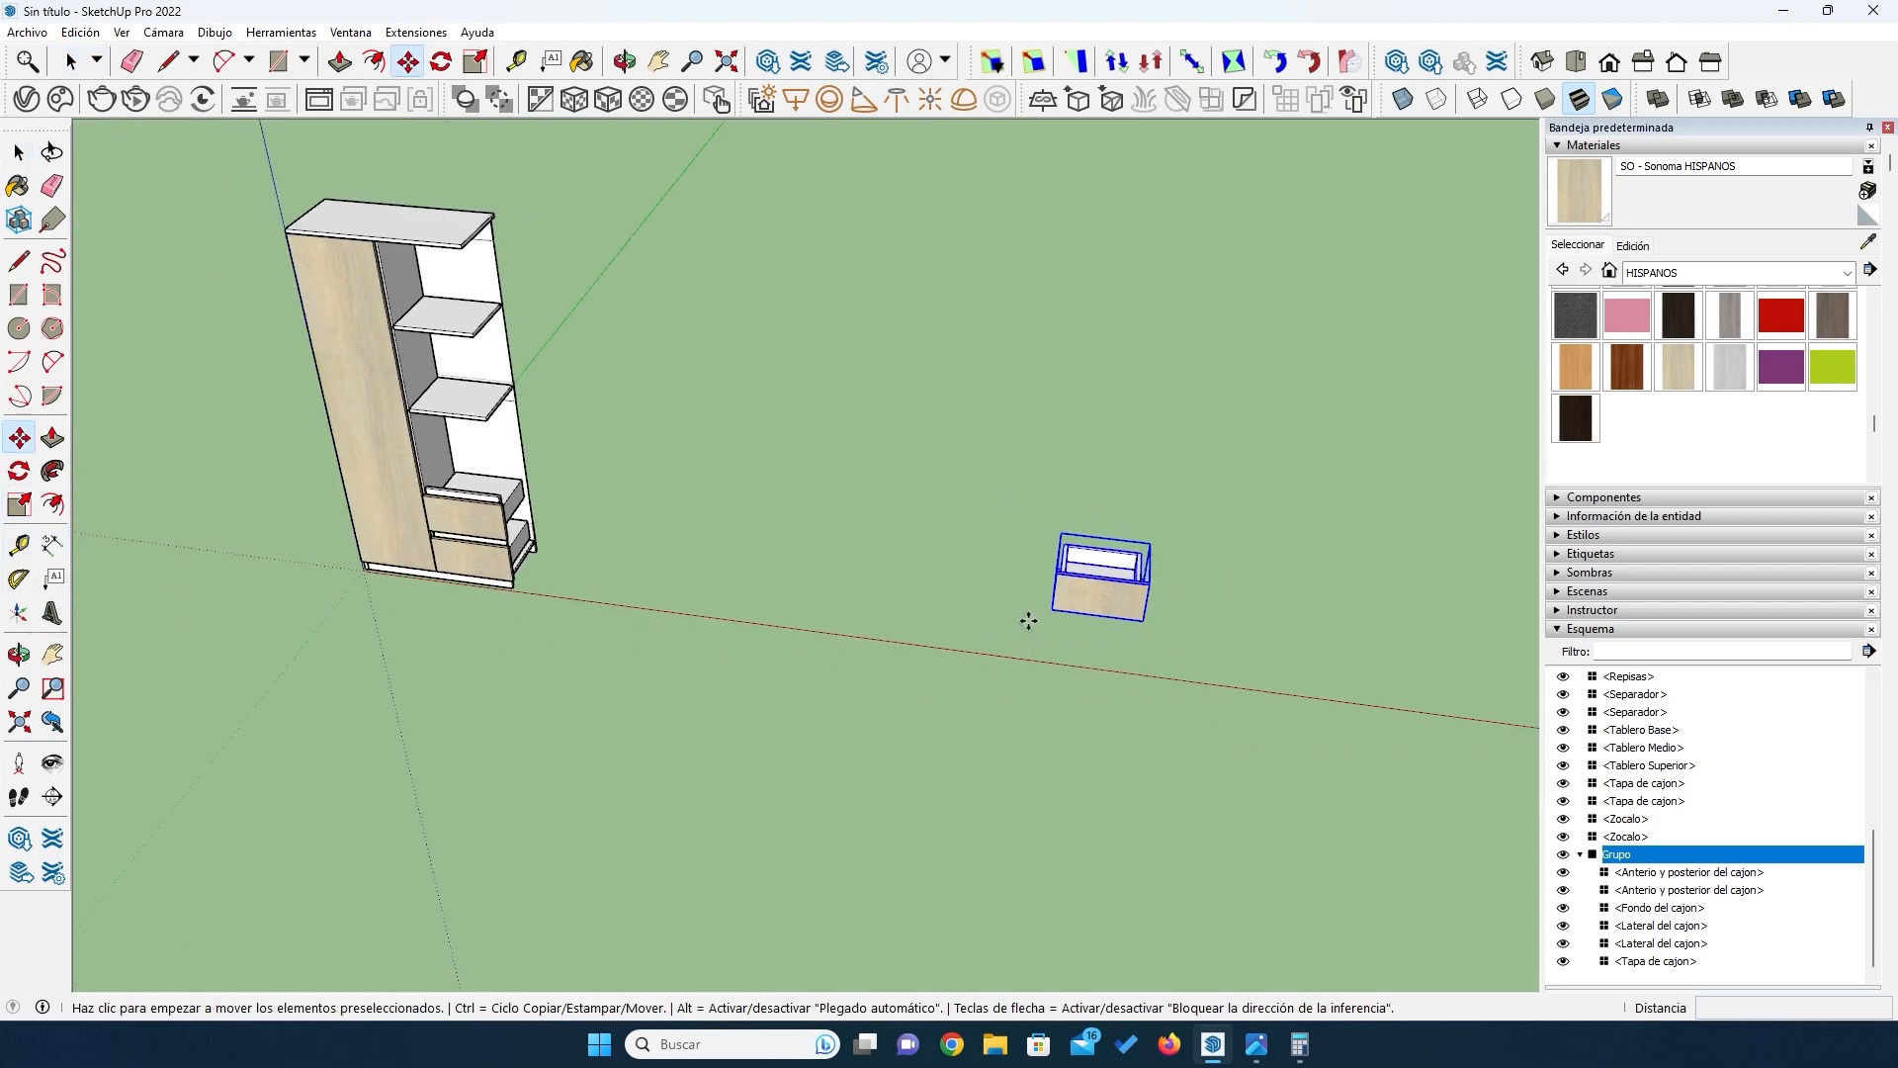
click(1098, 610)
click(716, 619)
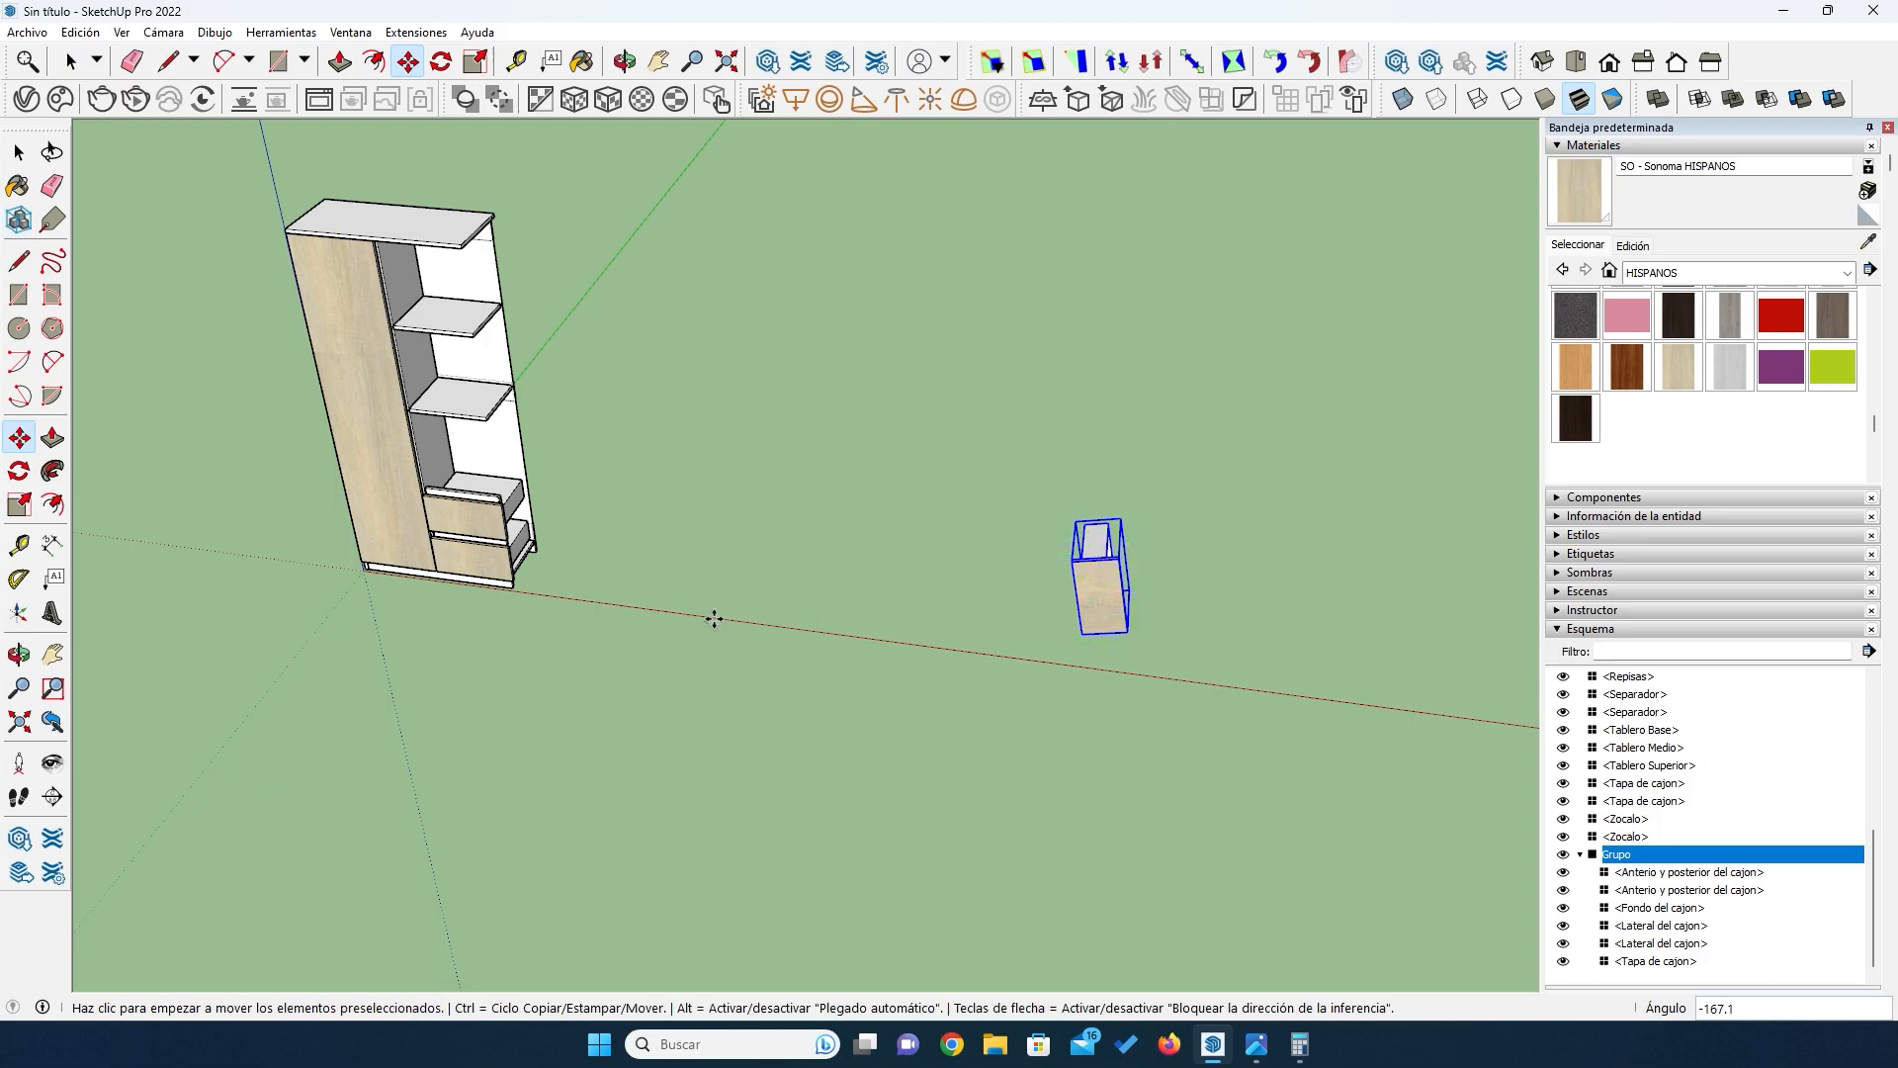
key(ctrl+z)
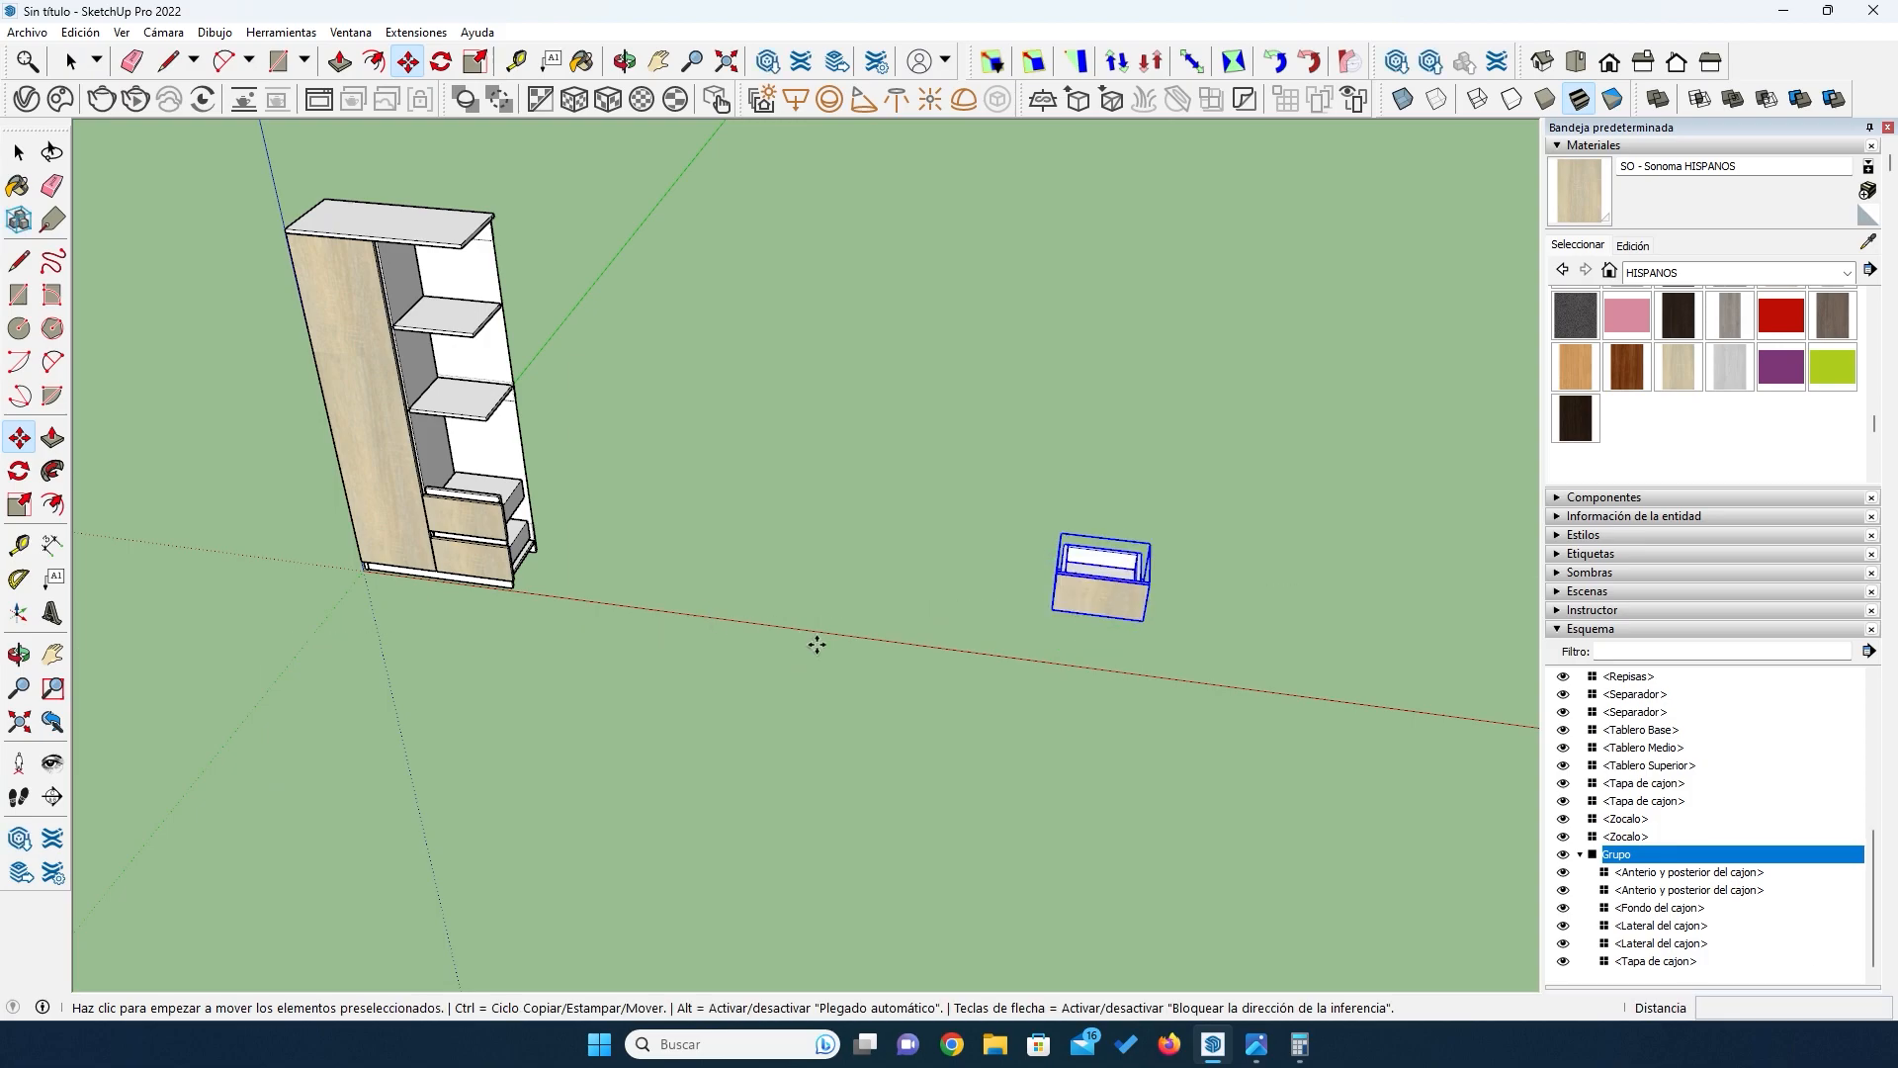
Step: Move the drawer group close to the open side of the cabinet
click(1098, 556)
click(603, 521)
scroll(593, 609, up, 3)
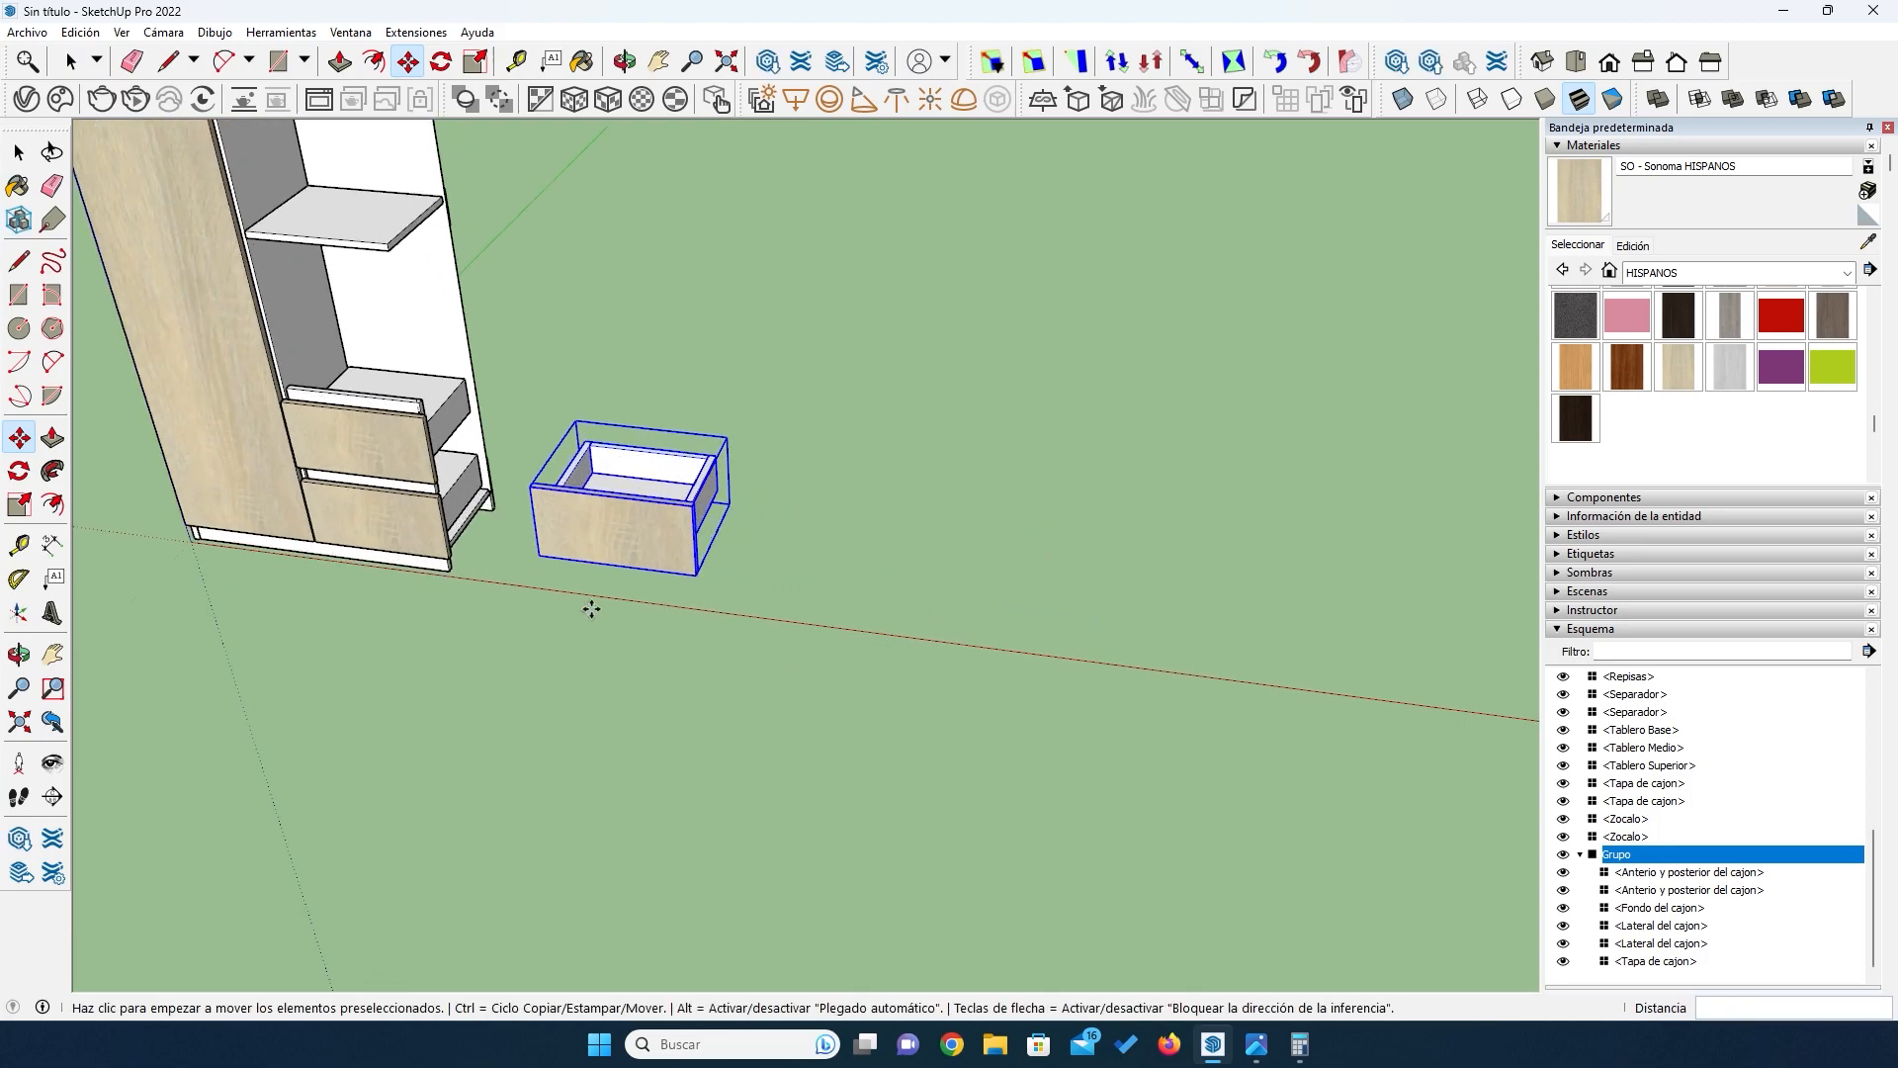
scroll(593, 609, up, 2)
Step: Move the drawer group by its front's upper corner onto the matching corner of the cabinet's upper drawer front
click(17, 153)
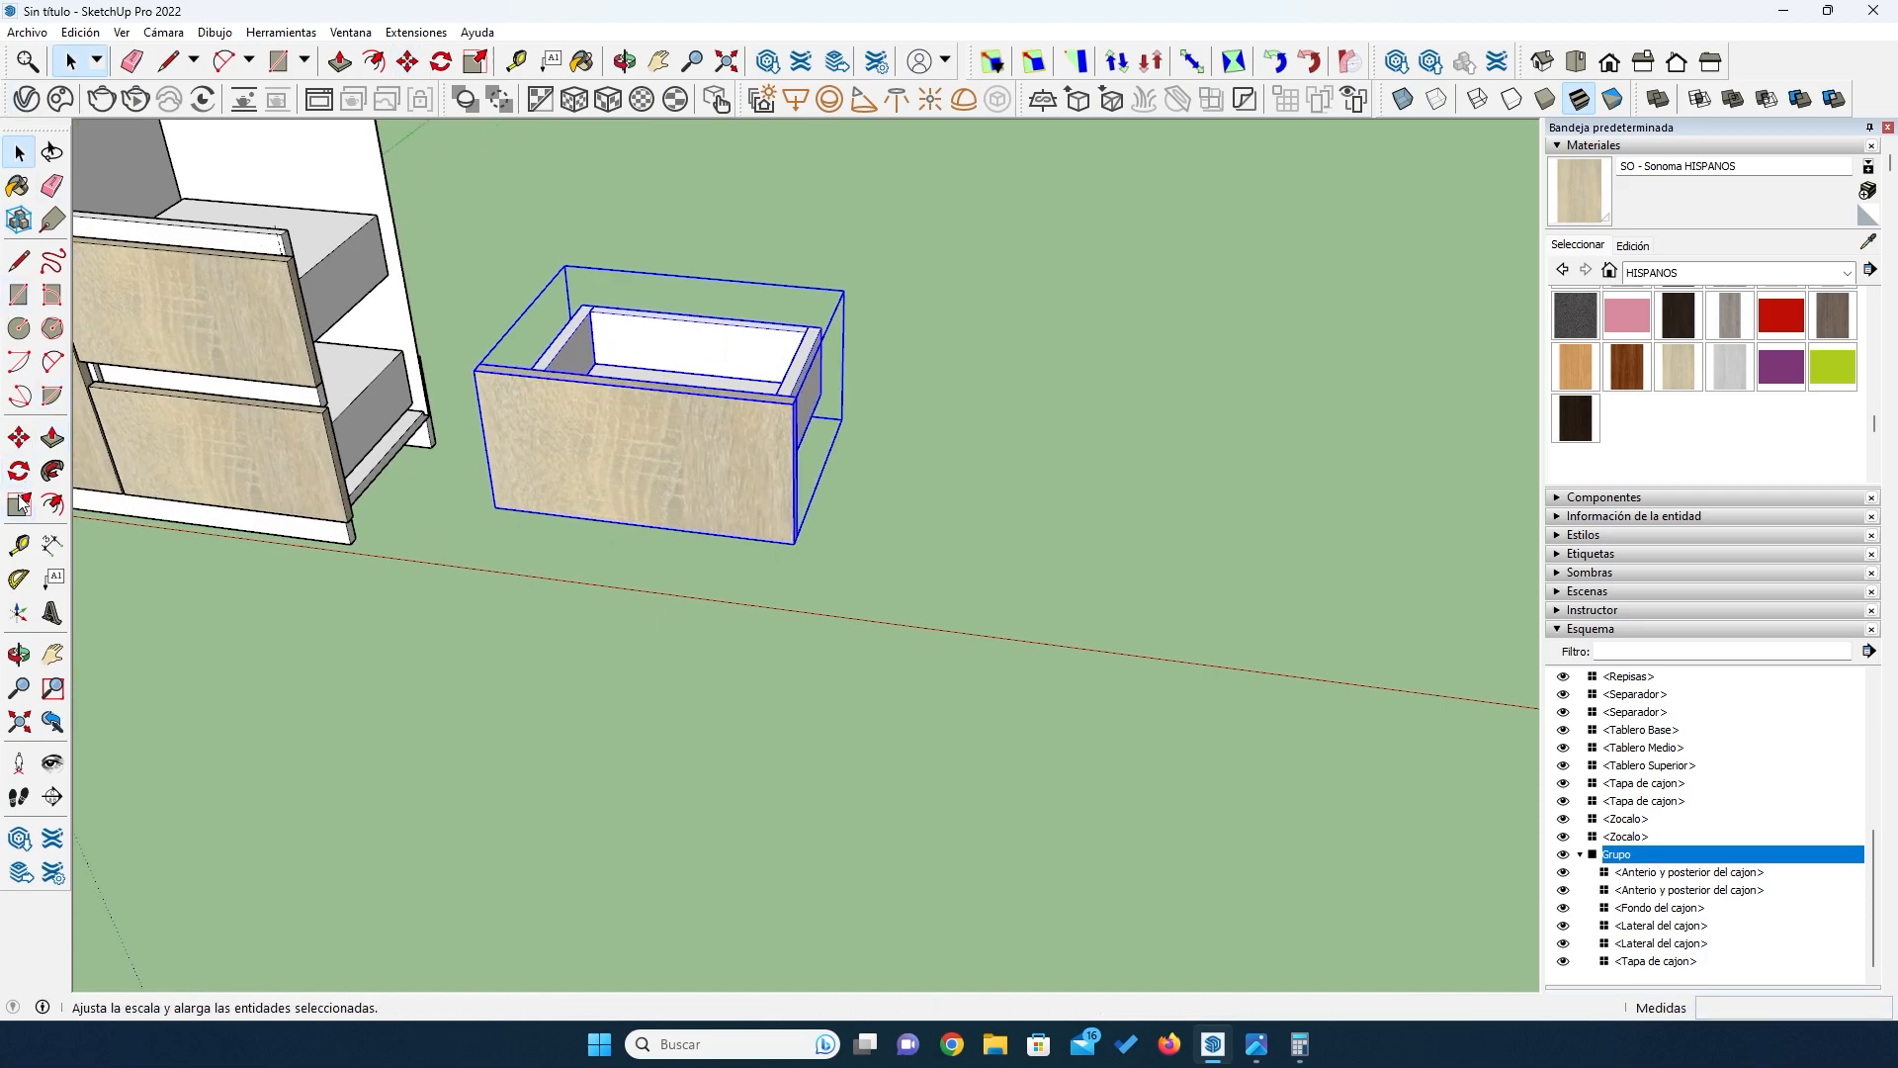
click(17, 441)
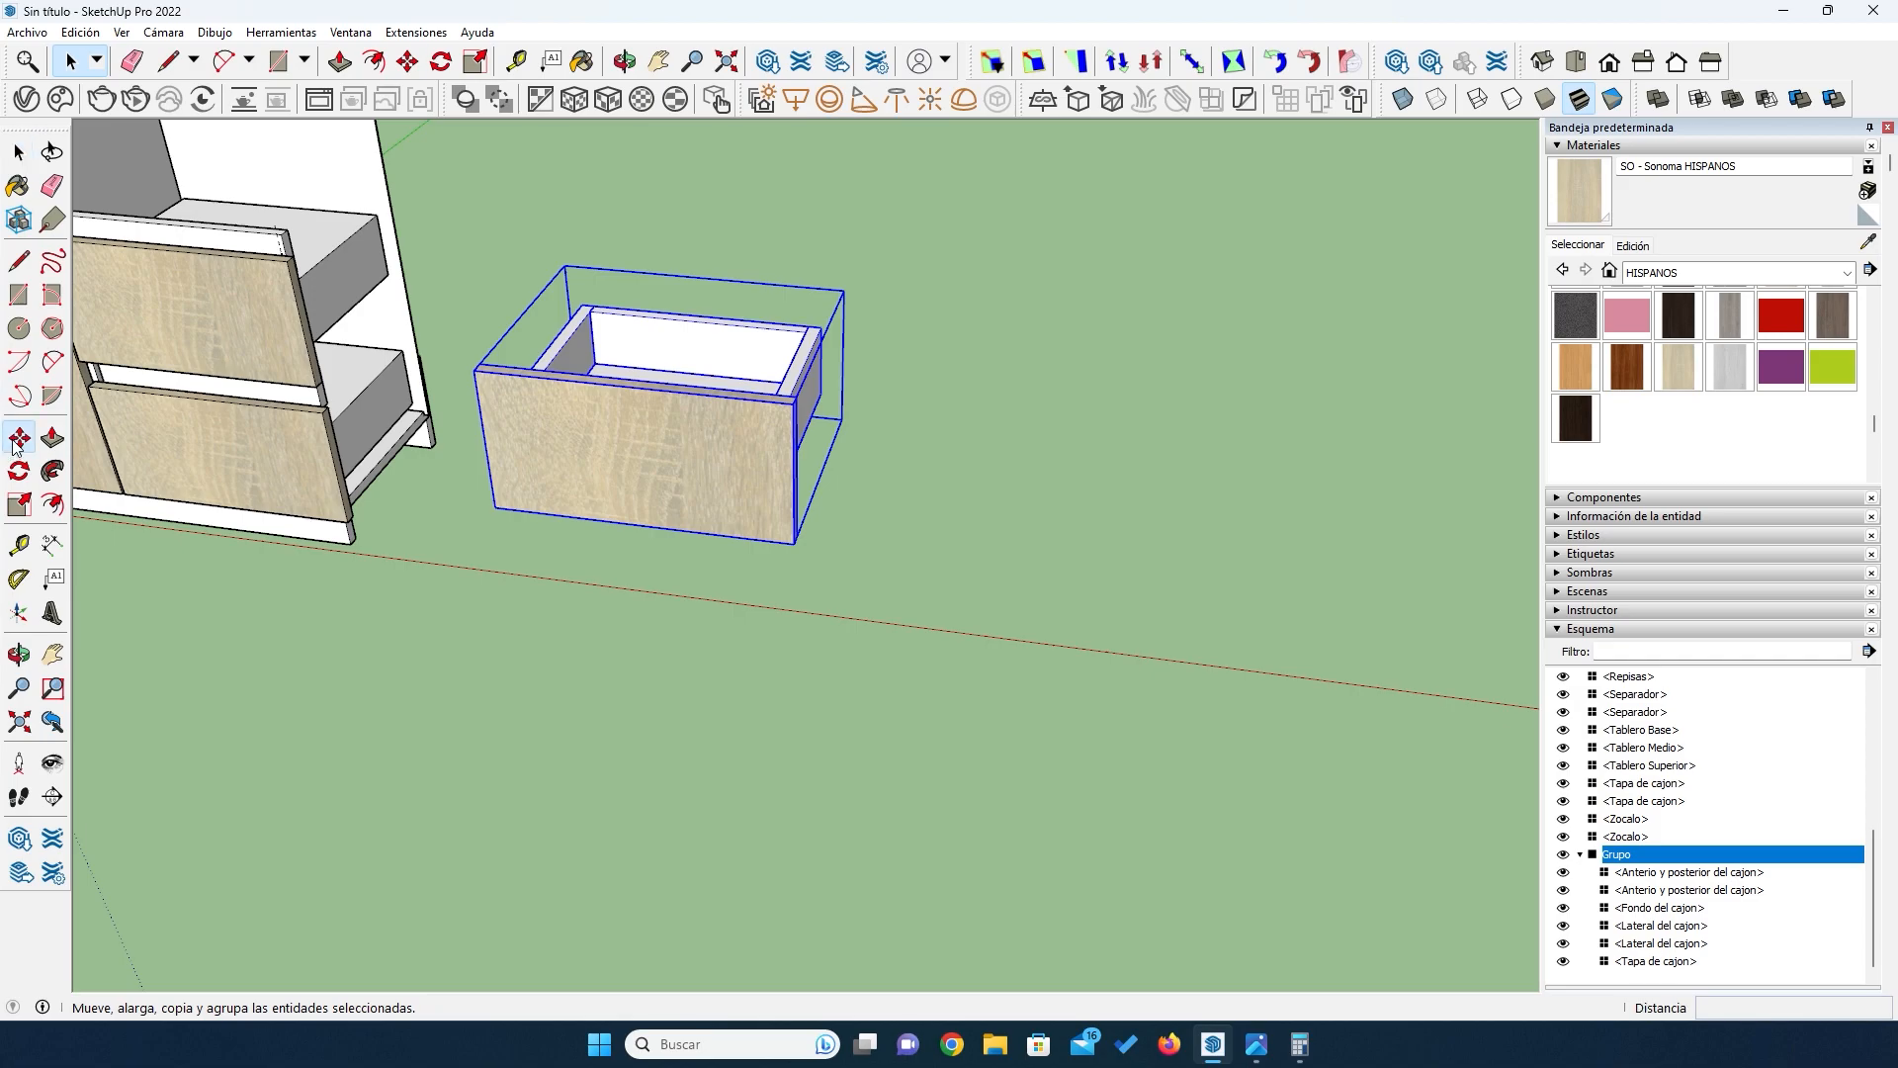
scroll(796, 415, up, 3)
click(772, 384)
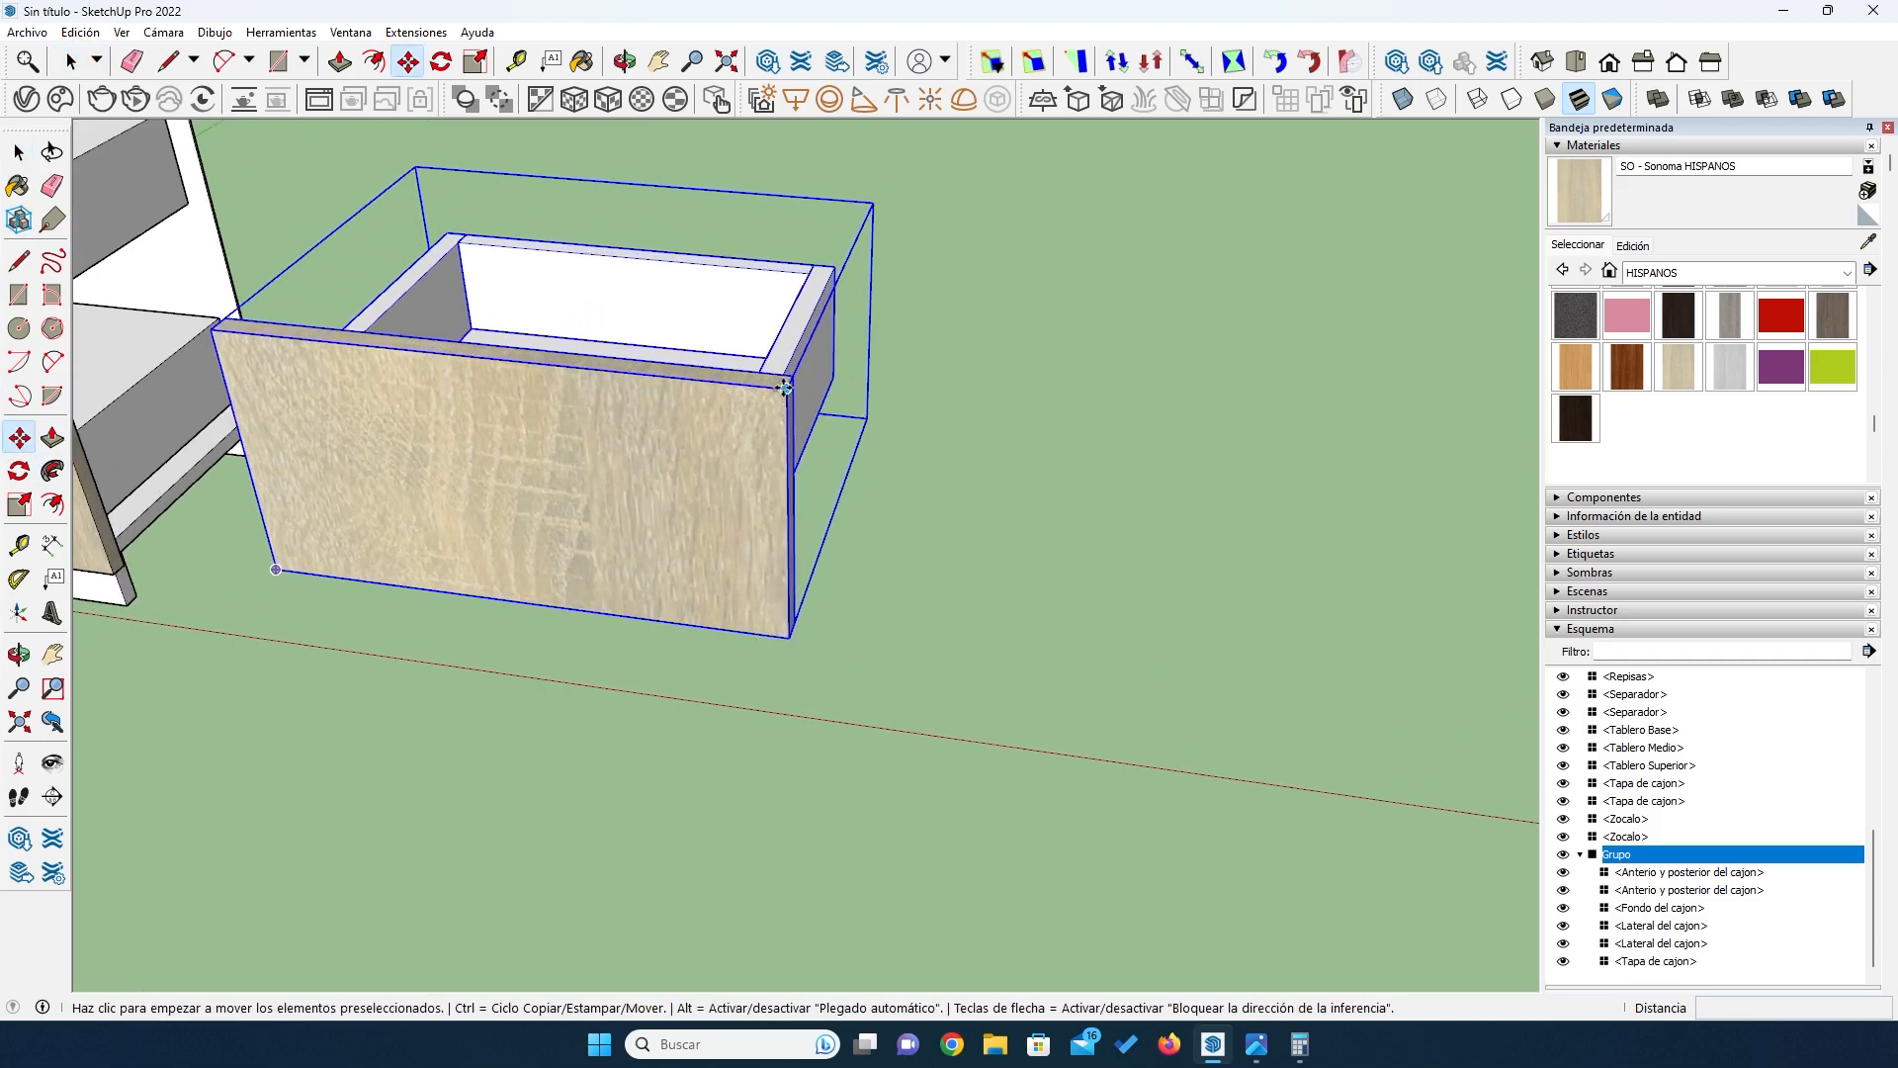
scroll(791, 396, down, 3)
scroll(784, 352, up, 3)
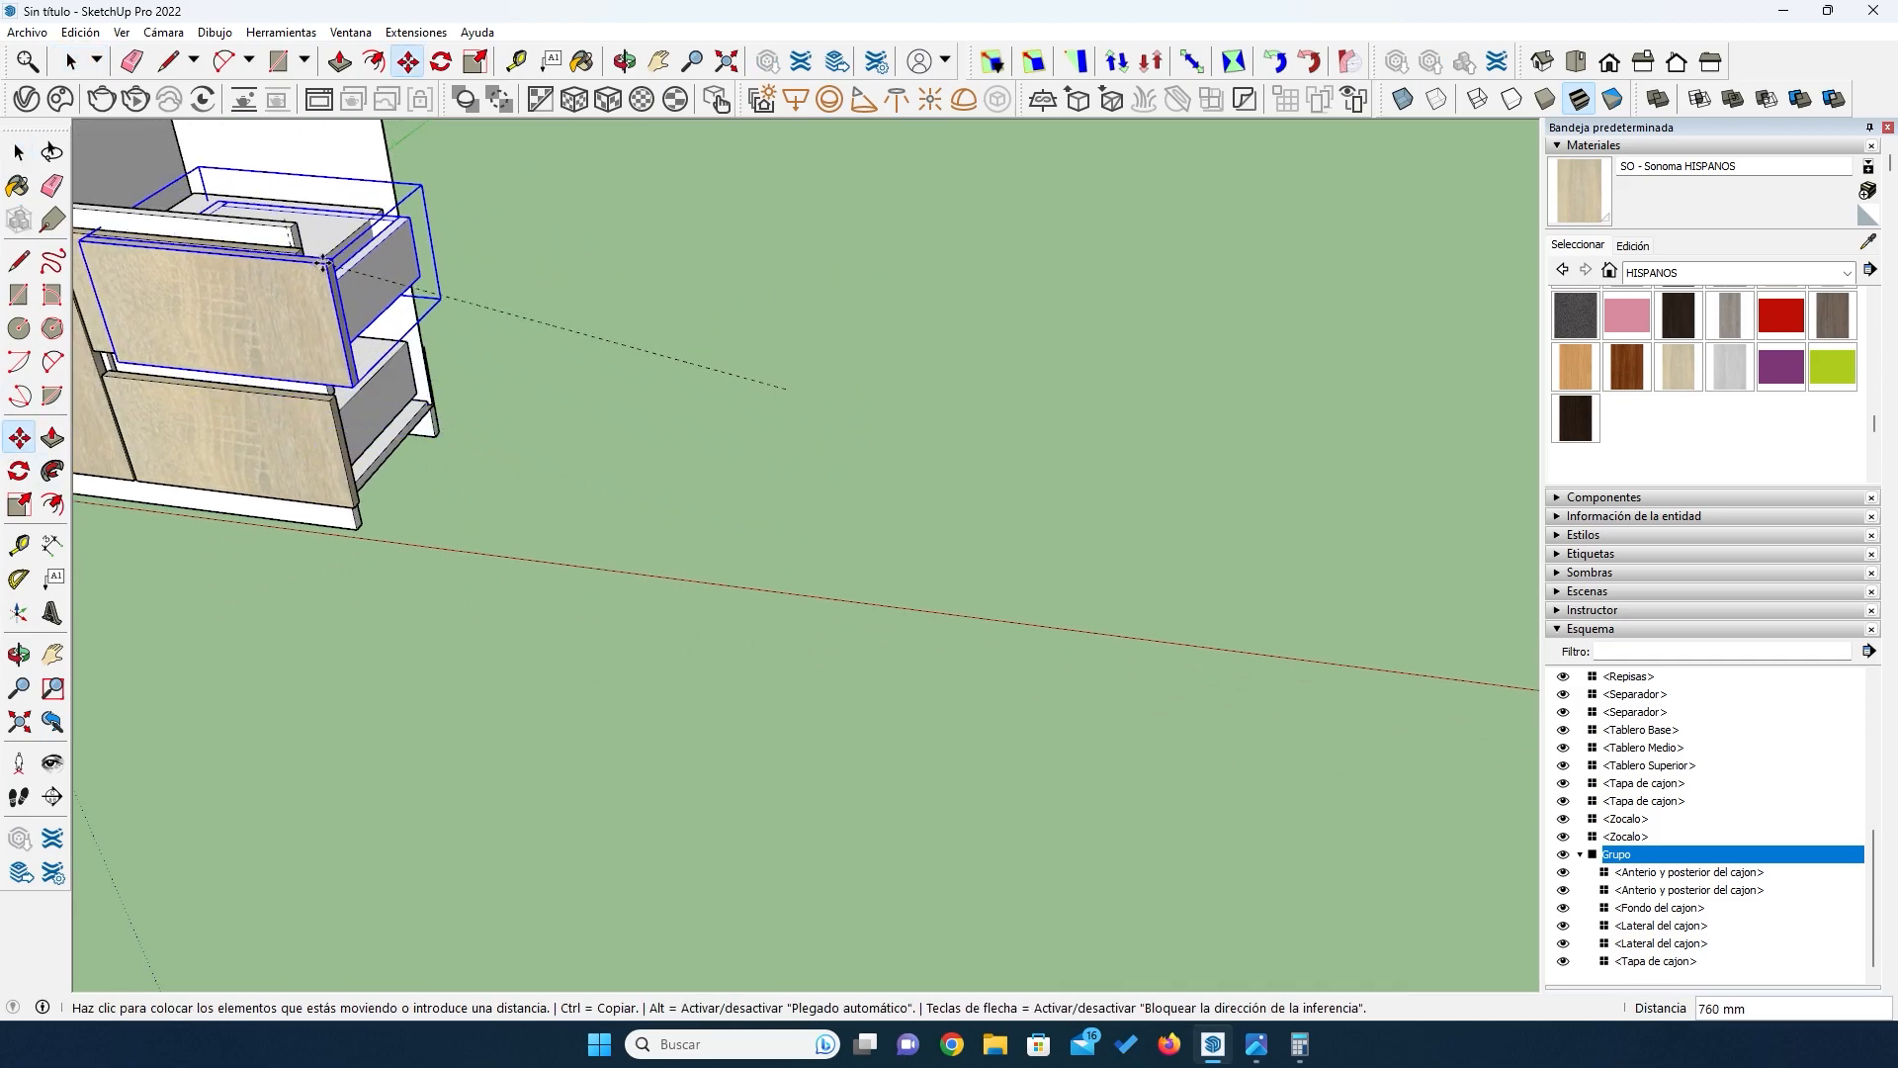
scroll(286, 260, up, 5)
scroll(286, 260, up, 2)
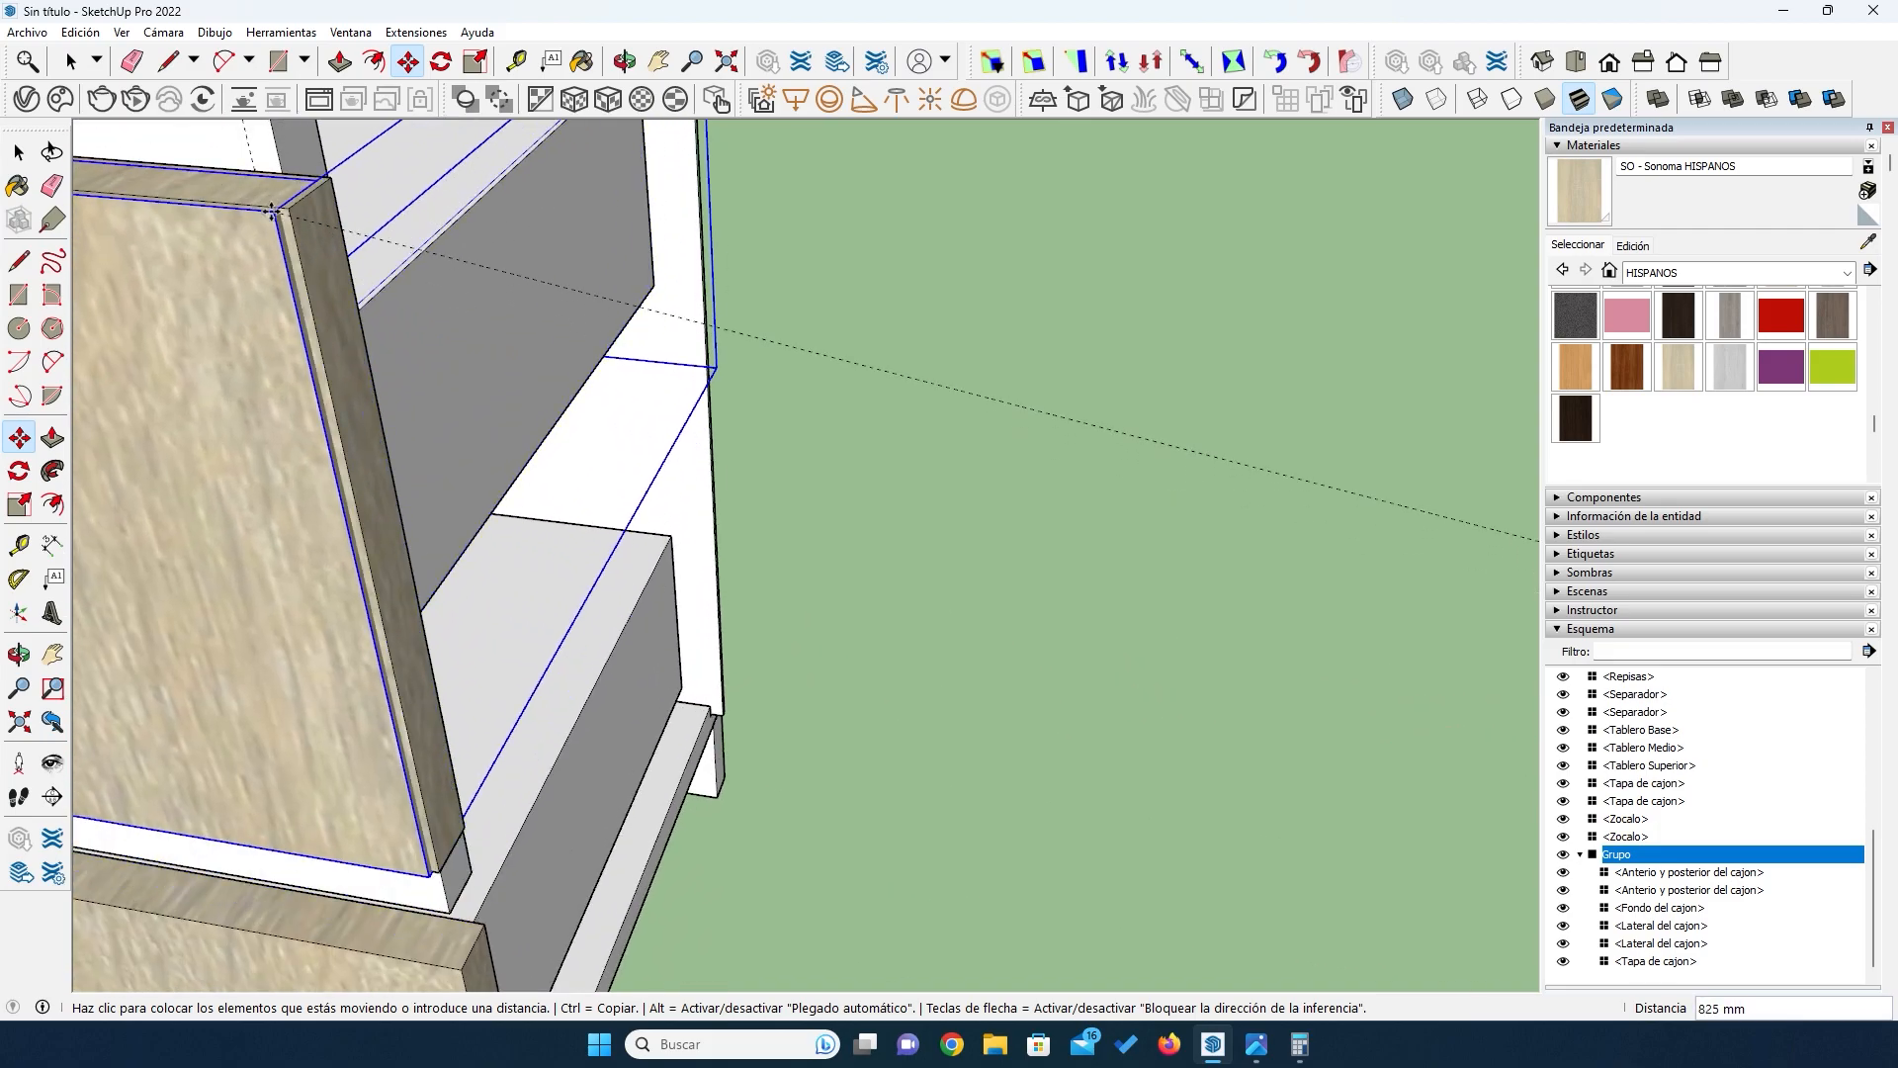
click(289, 208)
scroll(527, 439, down, 5)
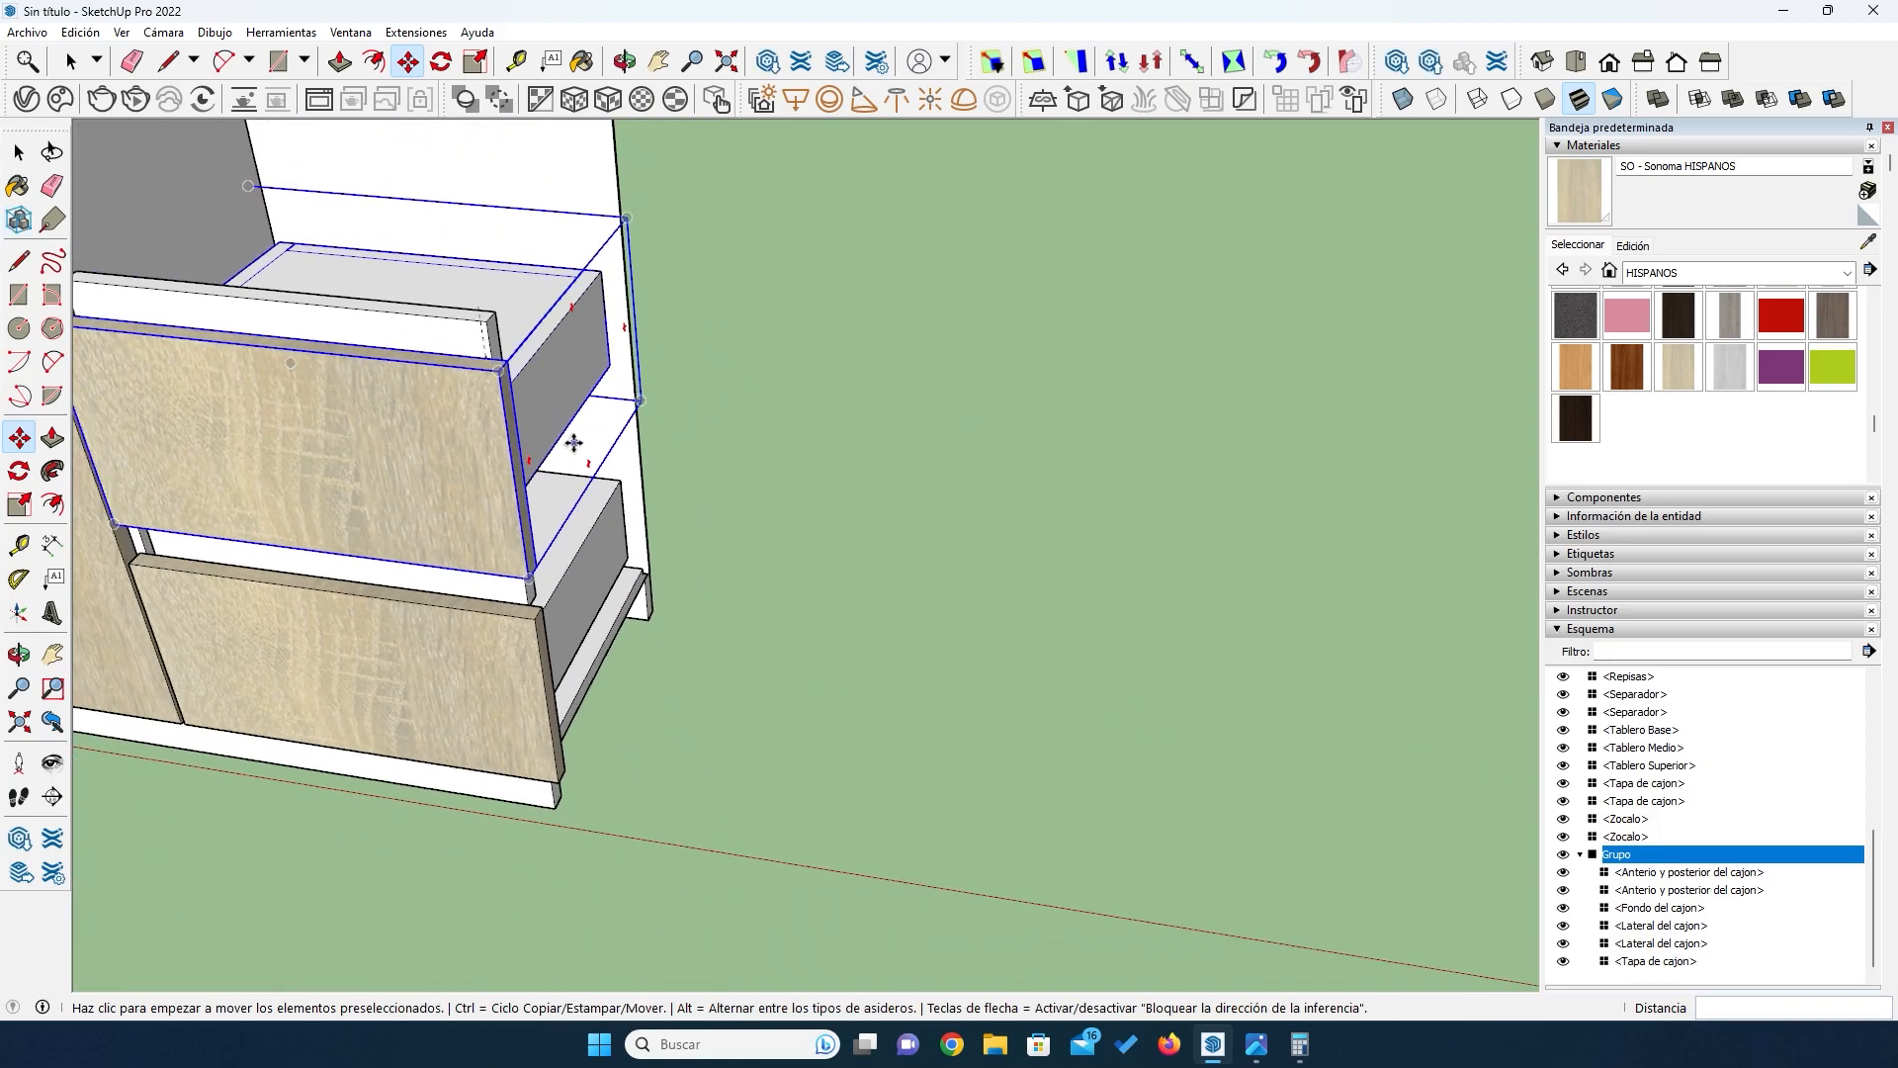
Step: Delete the old solid box and front of the upper drawer, hiding the new drawer group only while doing so
click(1566, 857)
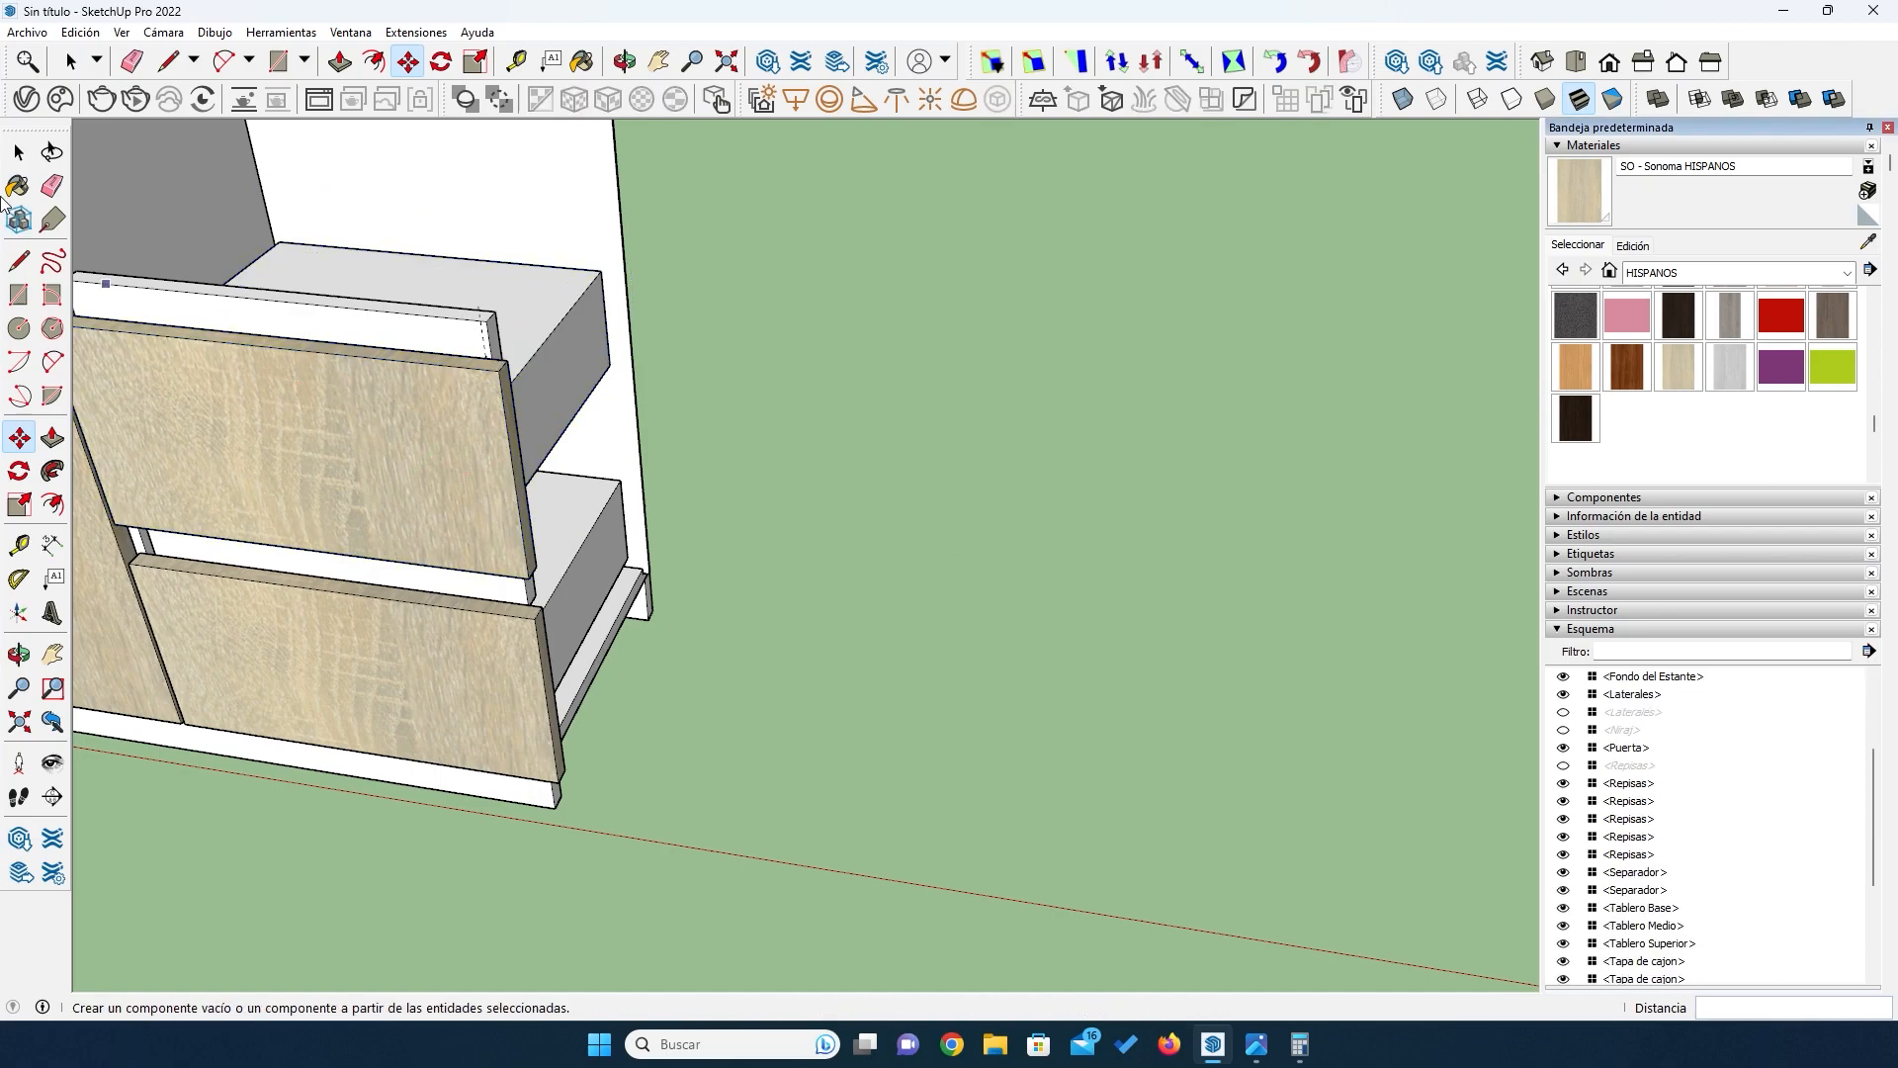
click(18, 153)
click(551, 332)
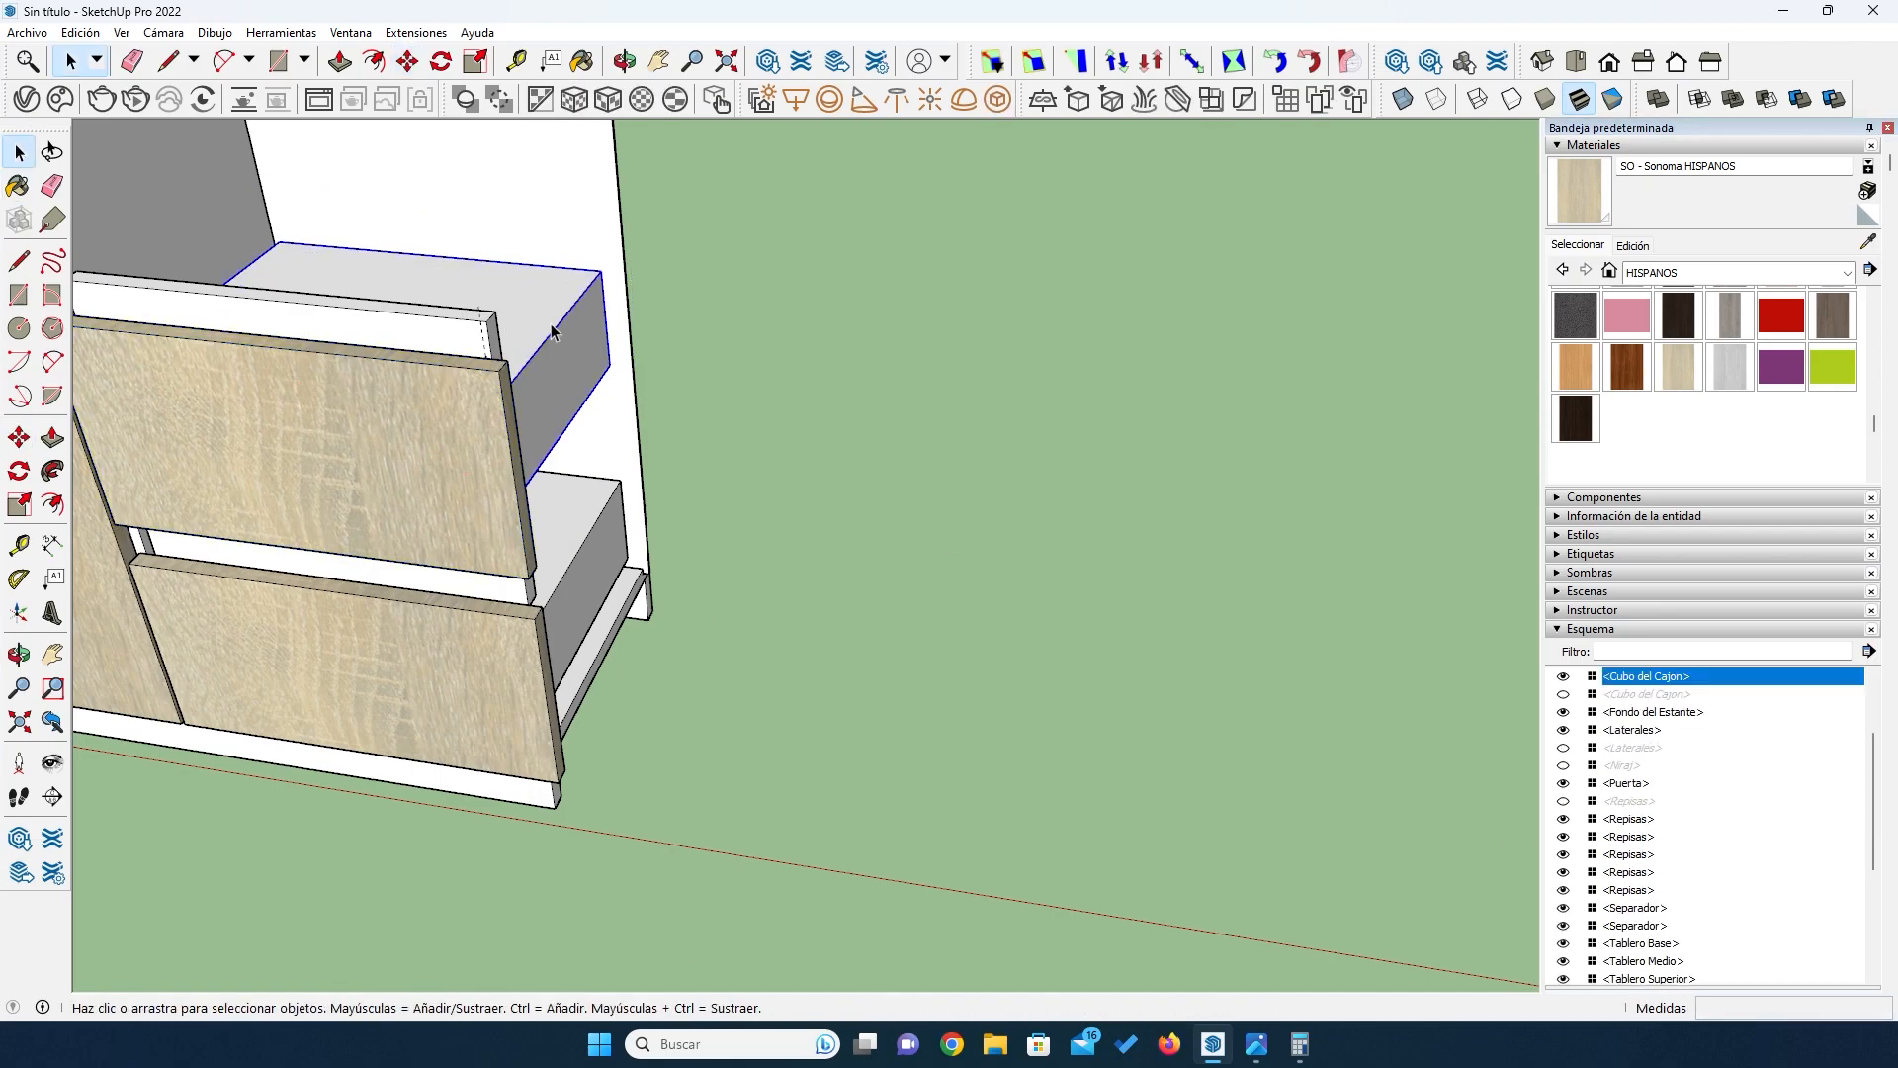
key(Delete)
click(412, 415)
key(Delete)
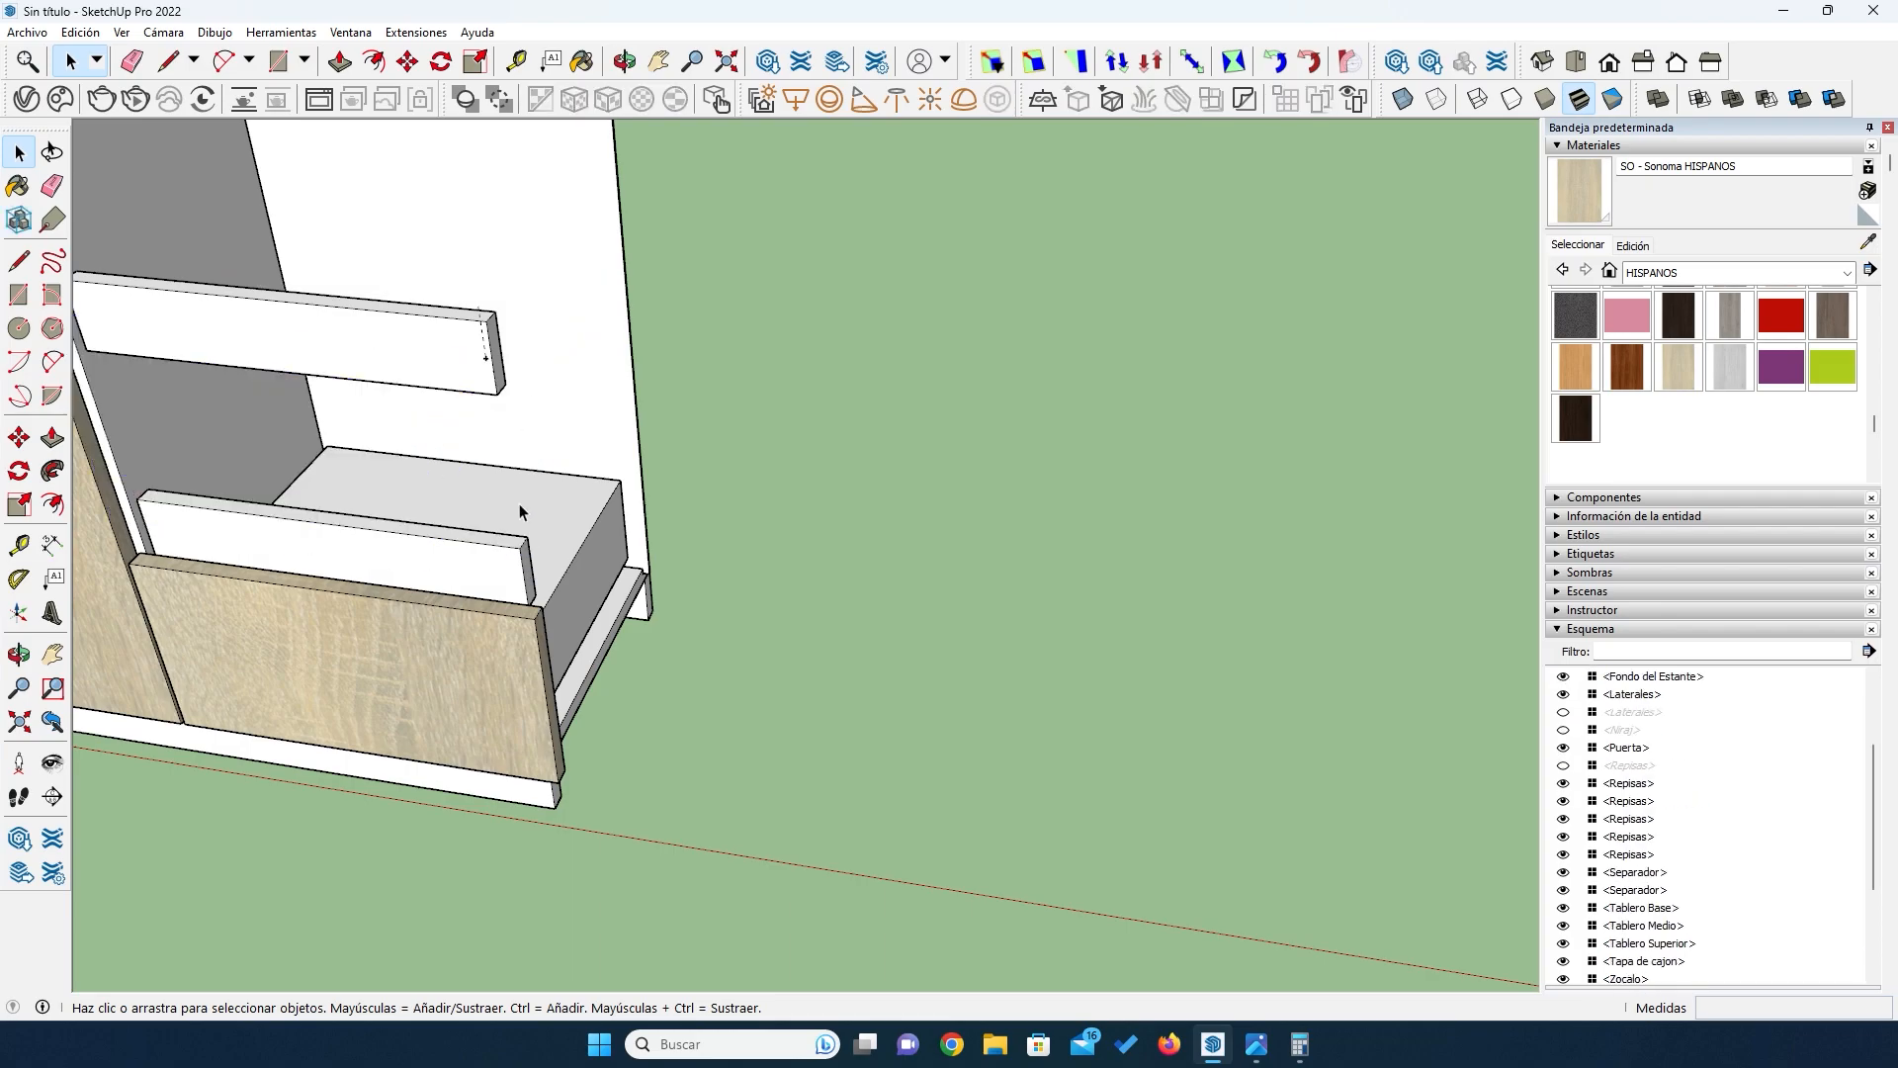
scroll(1565, 773, down, 3)
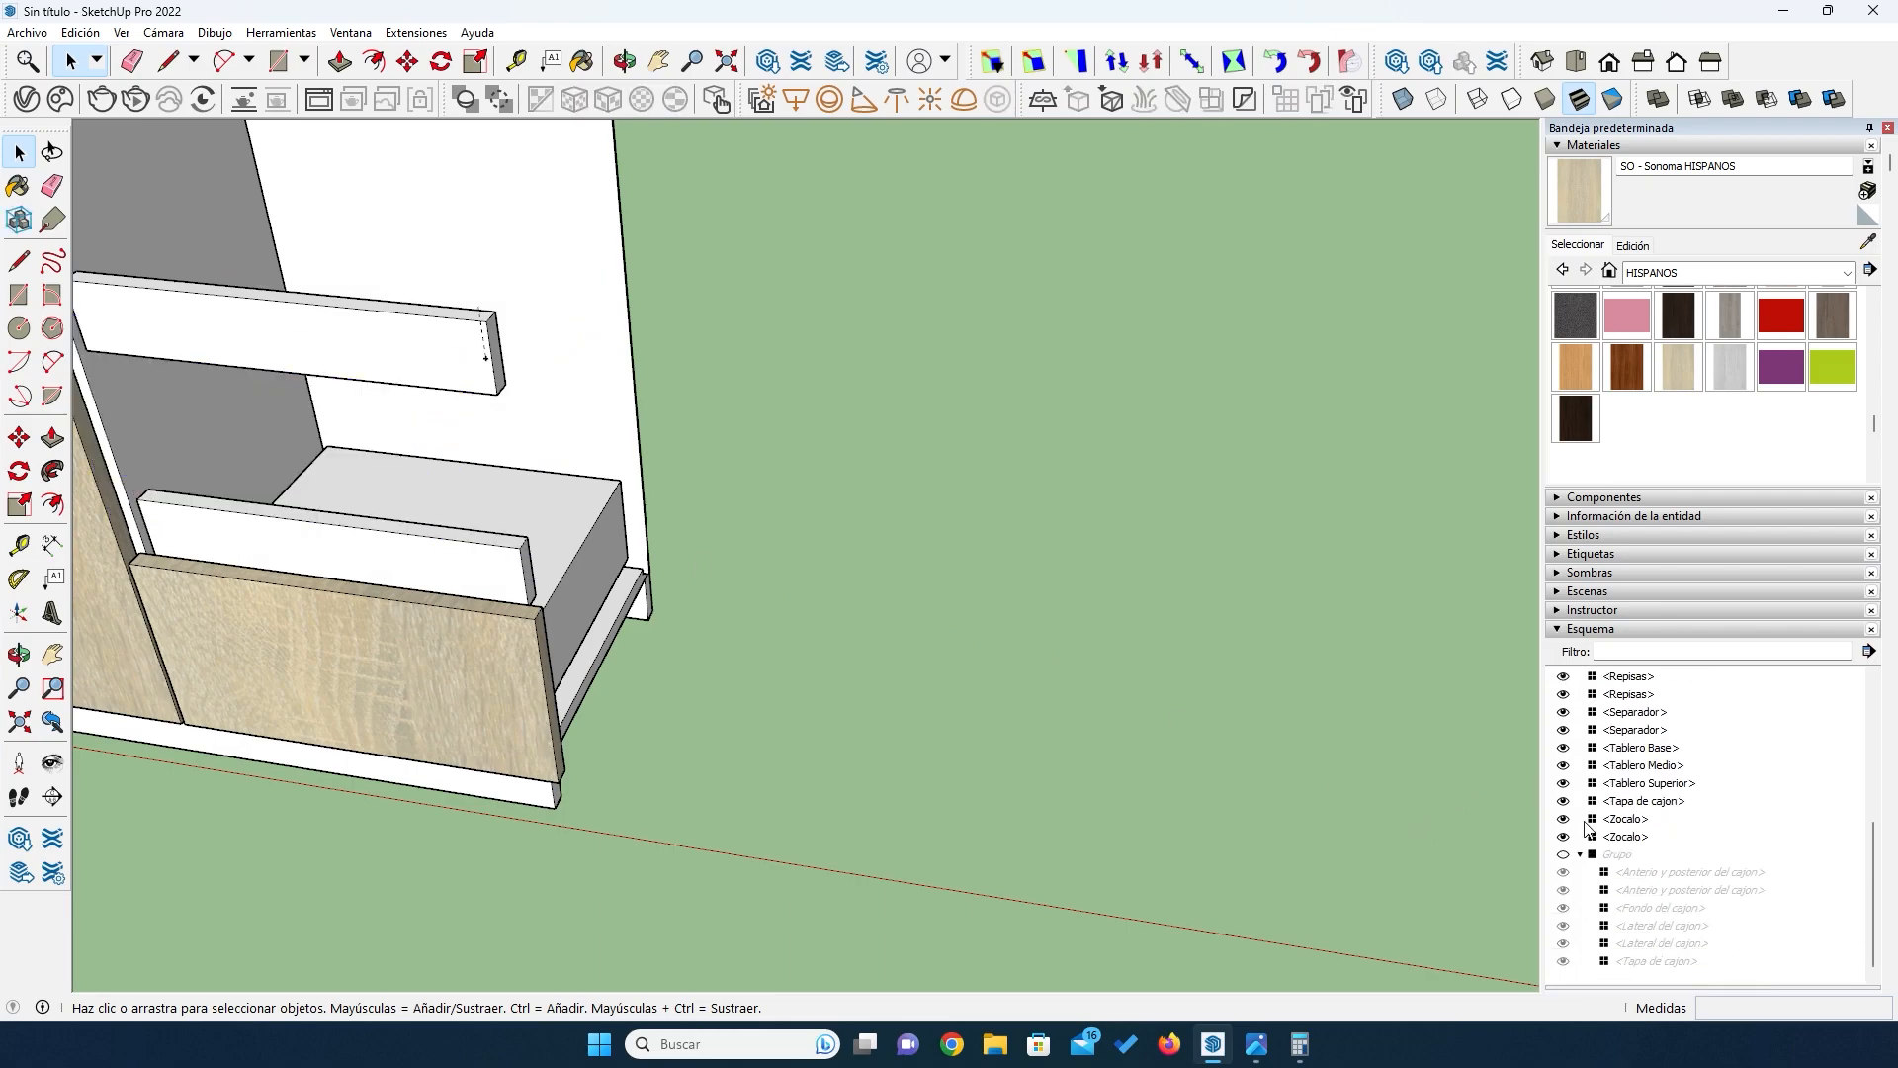
click(1563, 857)
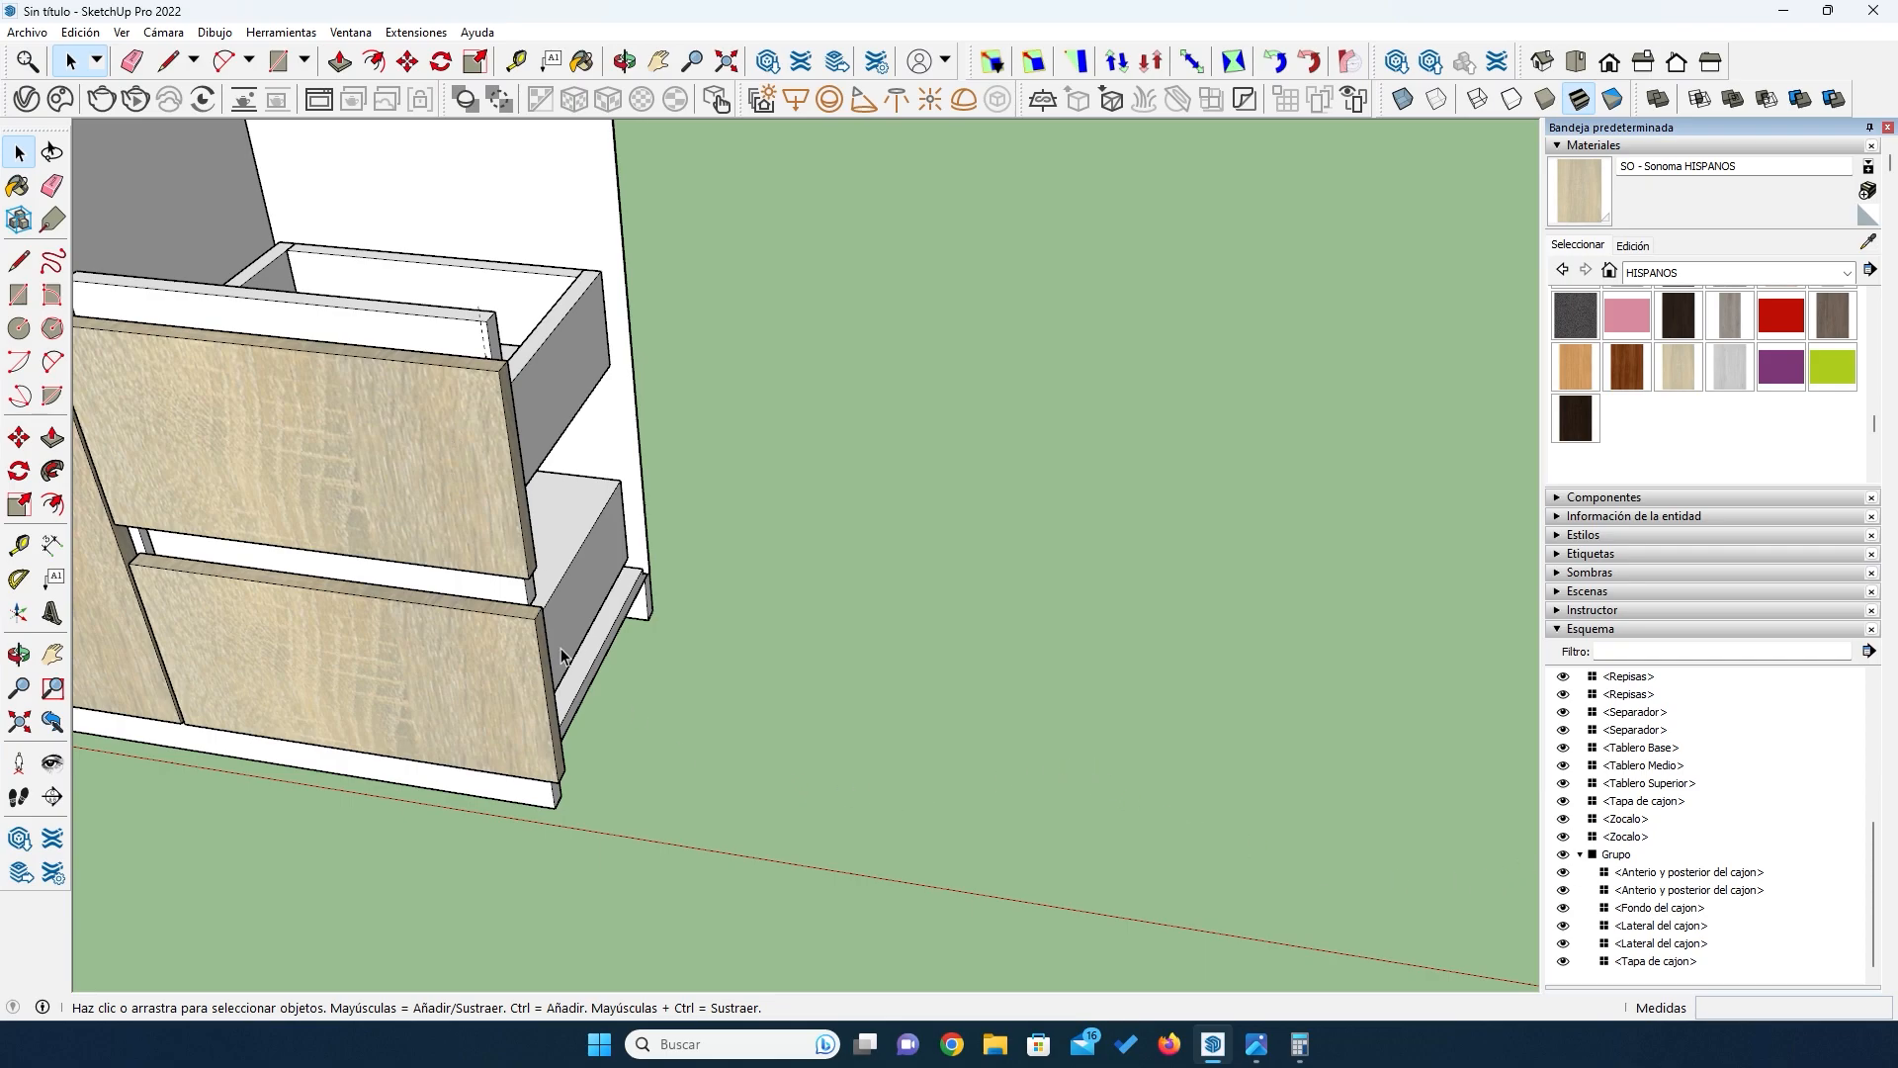
Step: Copy the upper drawer group 244 mm down, from its front's upper corner to the matching corner of the lower drawer front
click(424, 435)
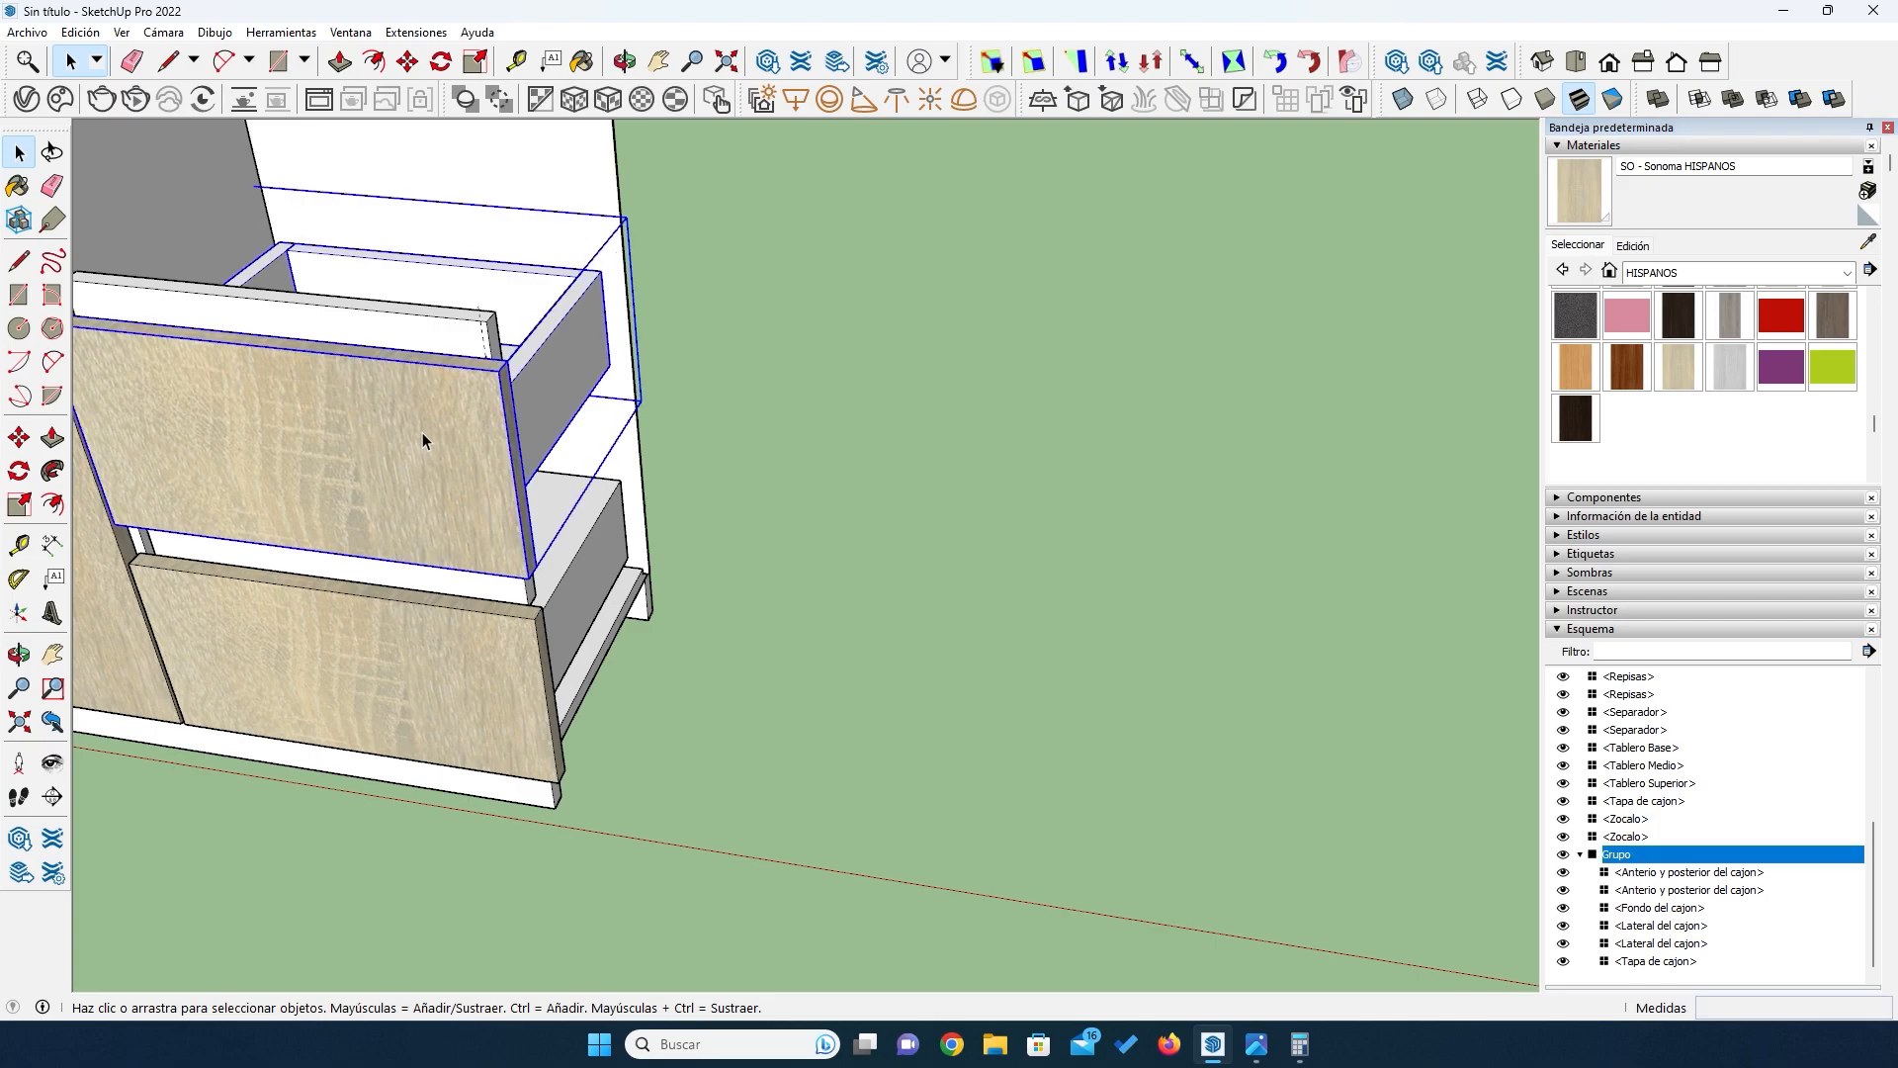
click(19, 436)
key(ctrl)
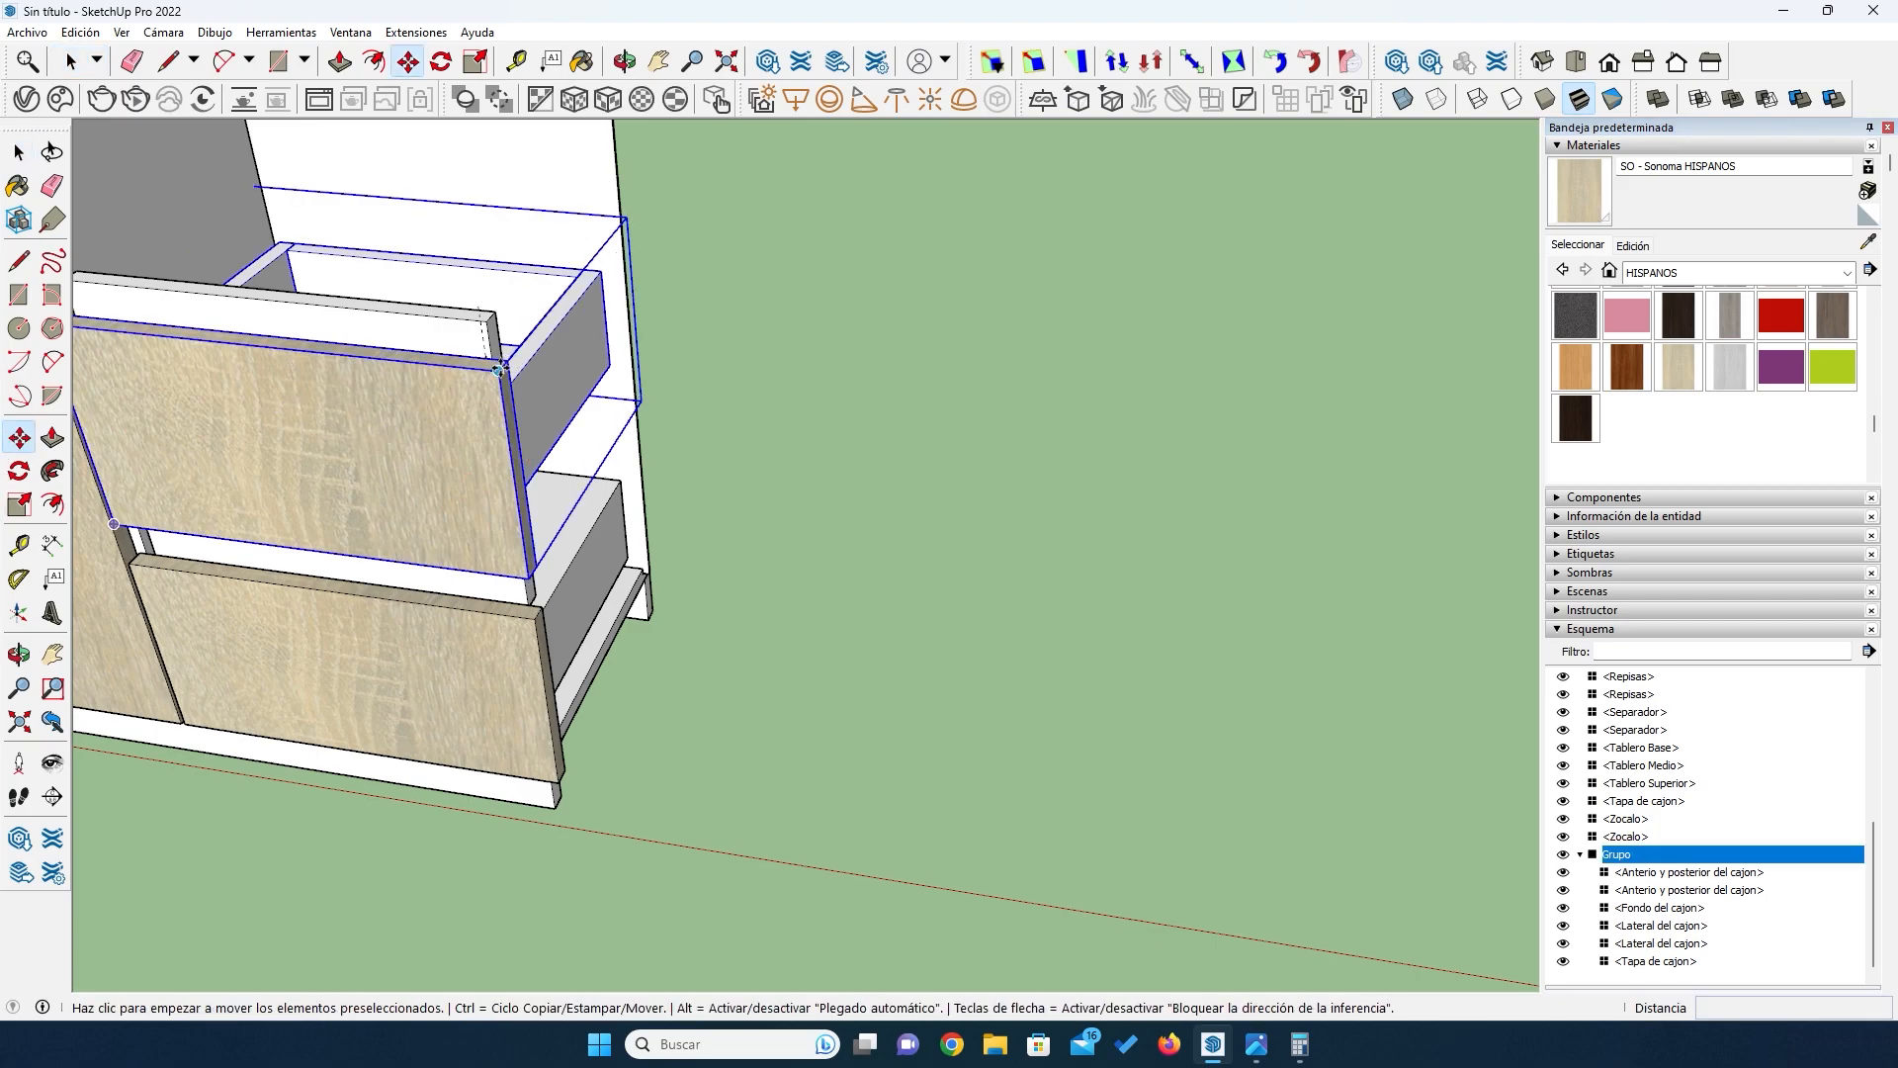
click(494, 371)
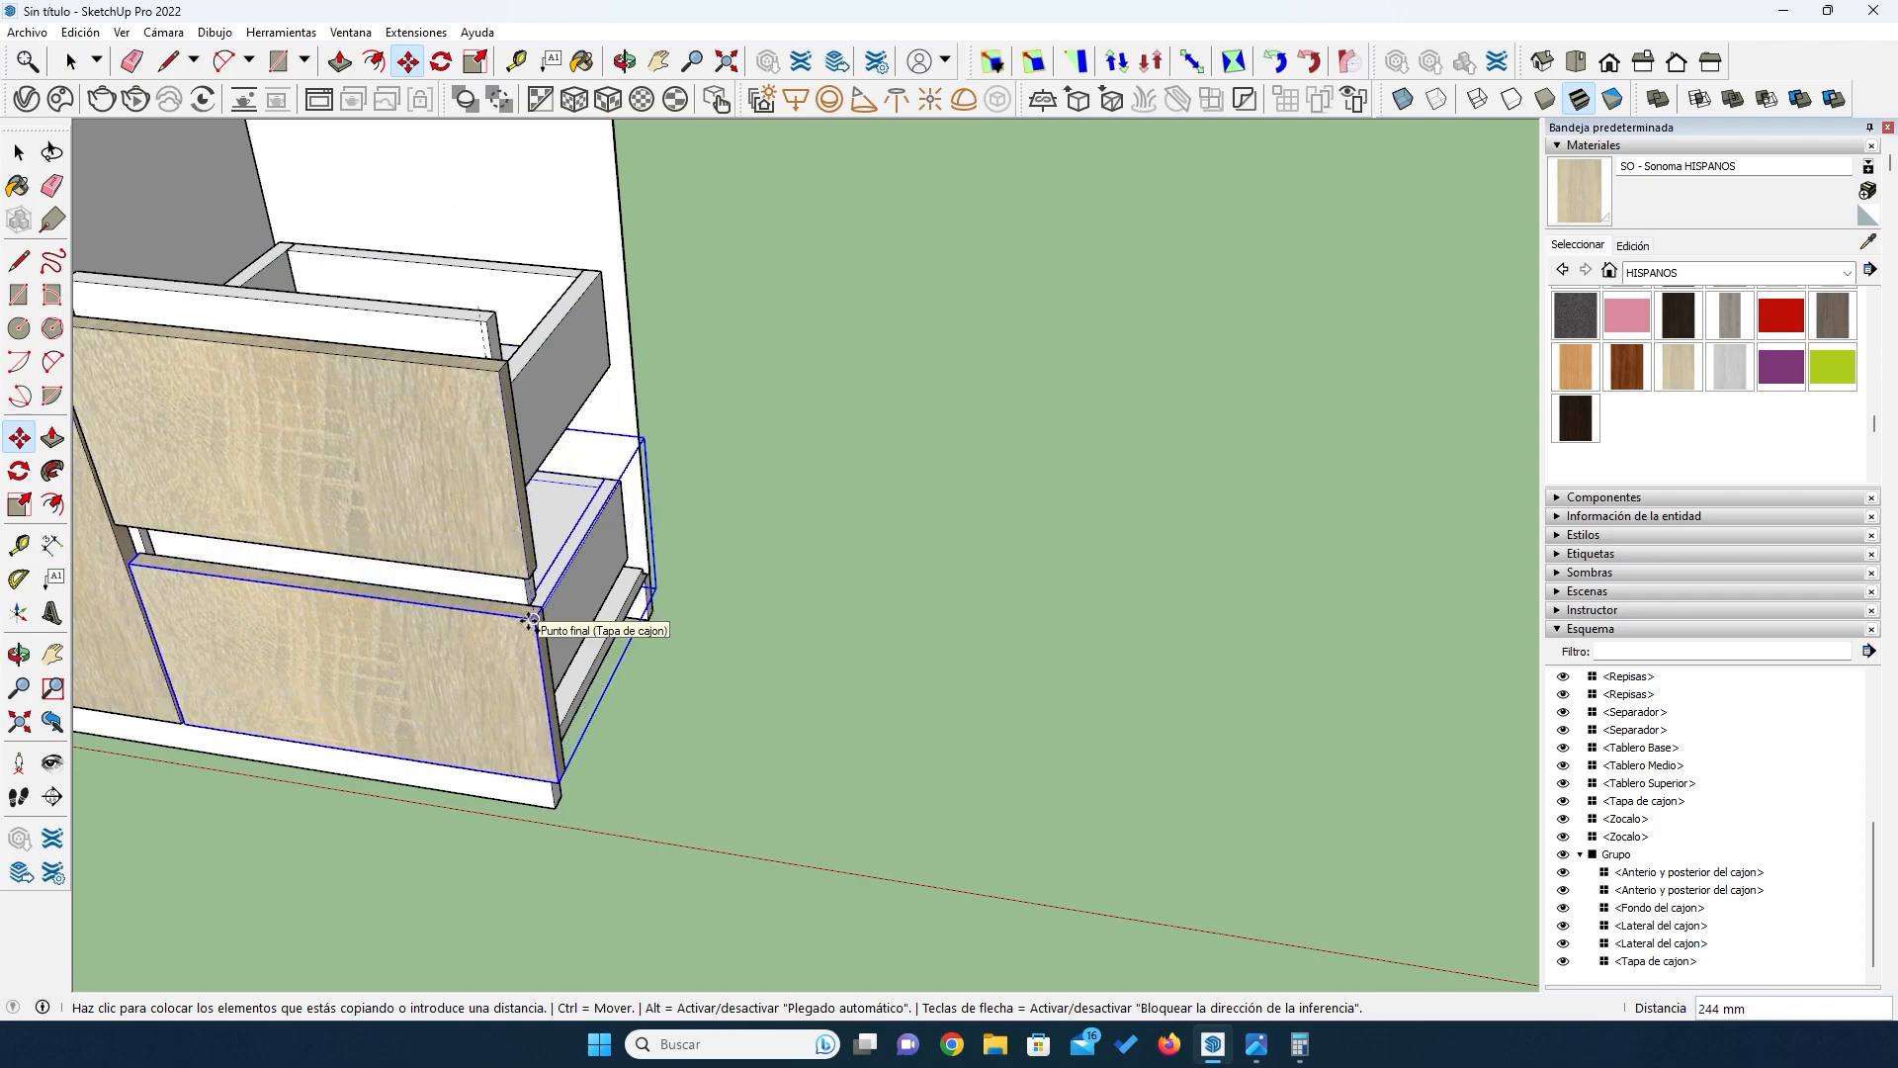
click(530, 620)
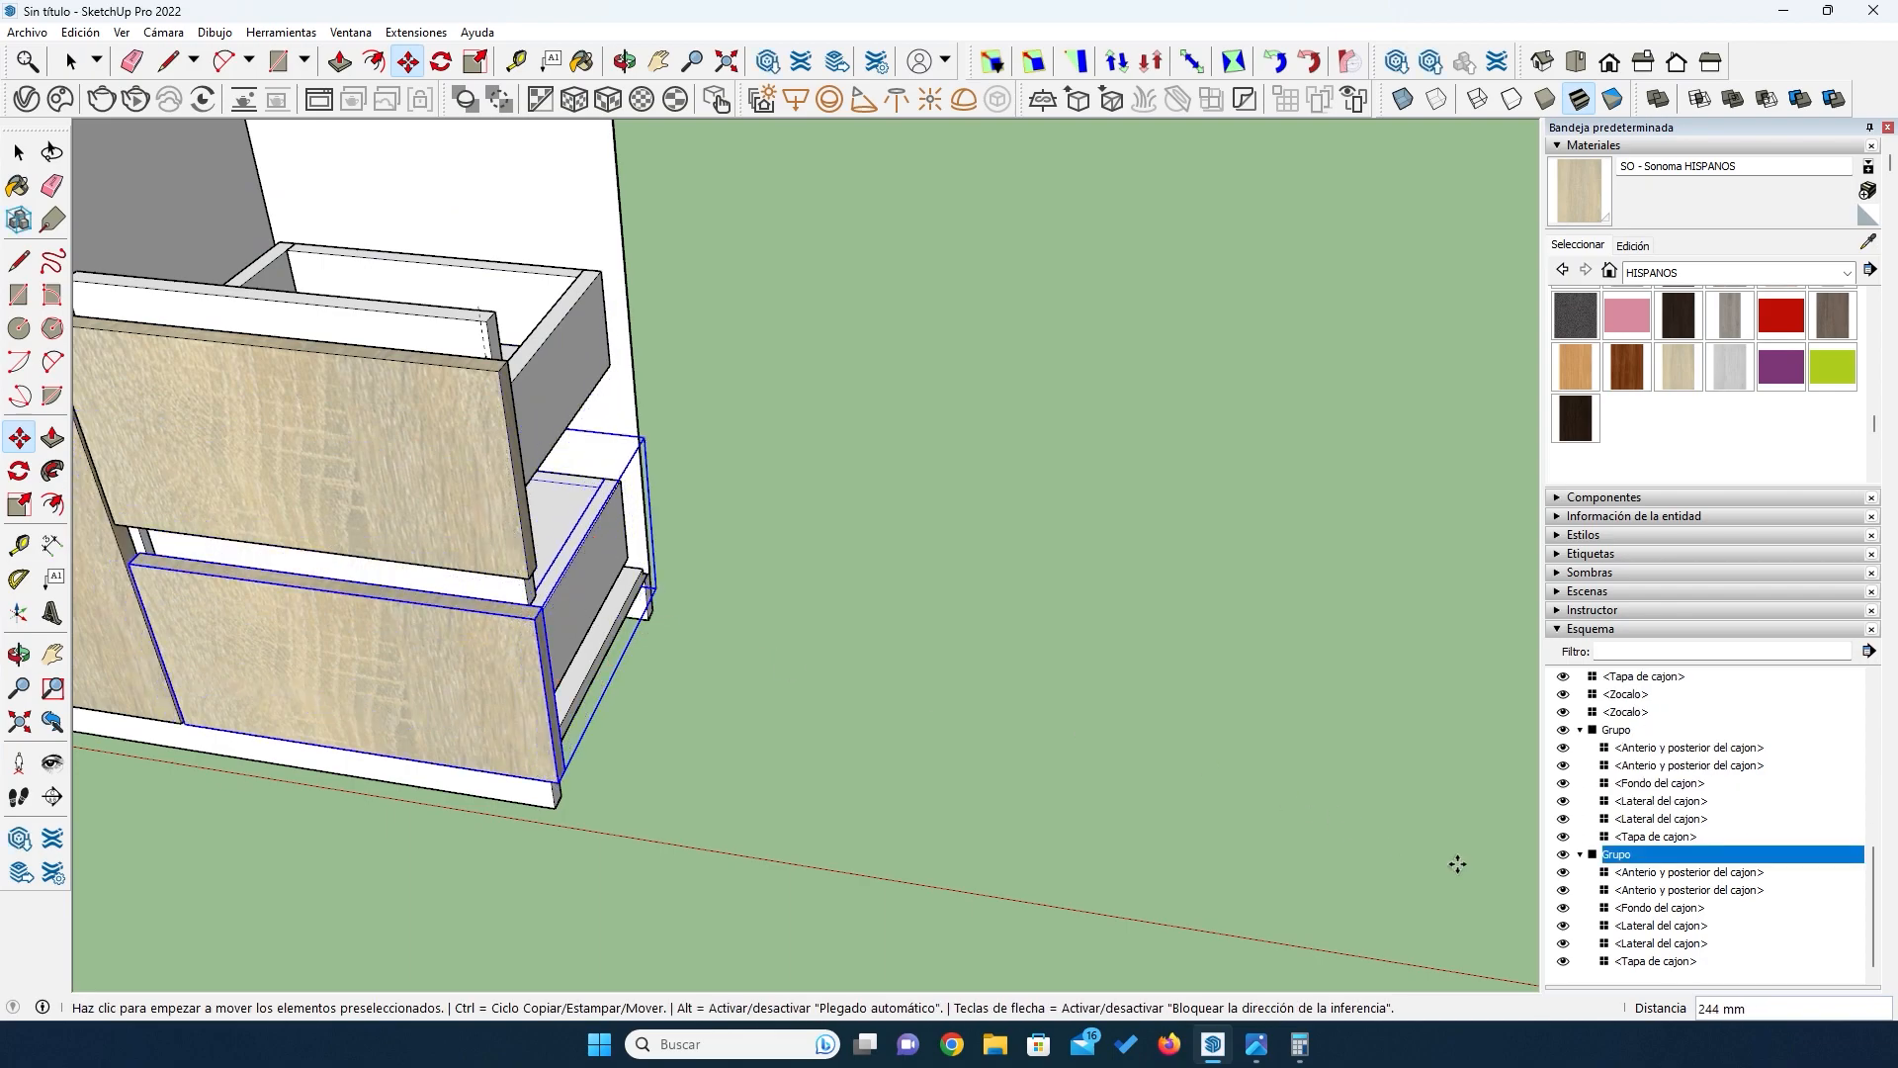
Step: Delete the old solid box and front of the lower drawer, hiding the copied drawer group only while doing so
click(1563, 856)
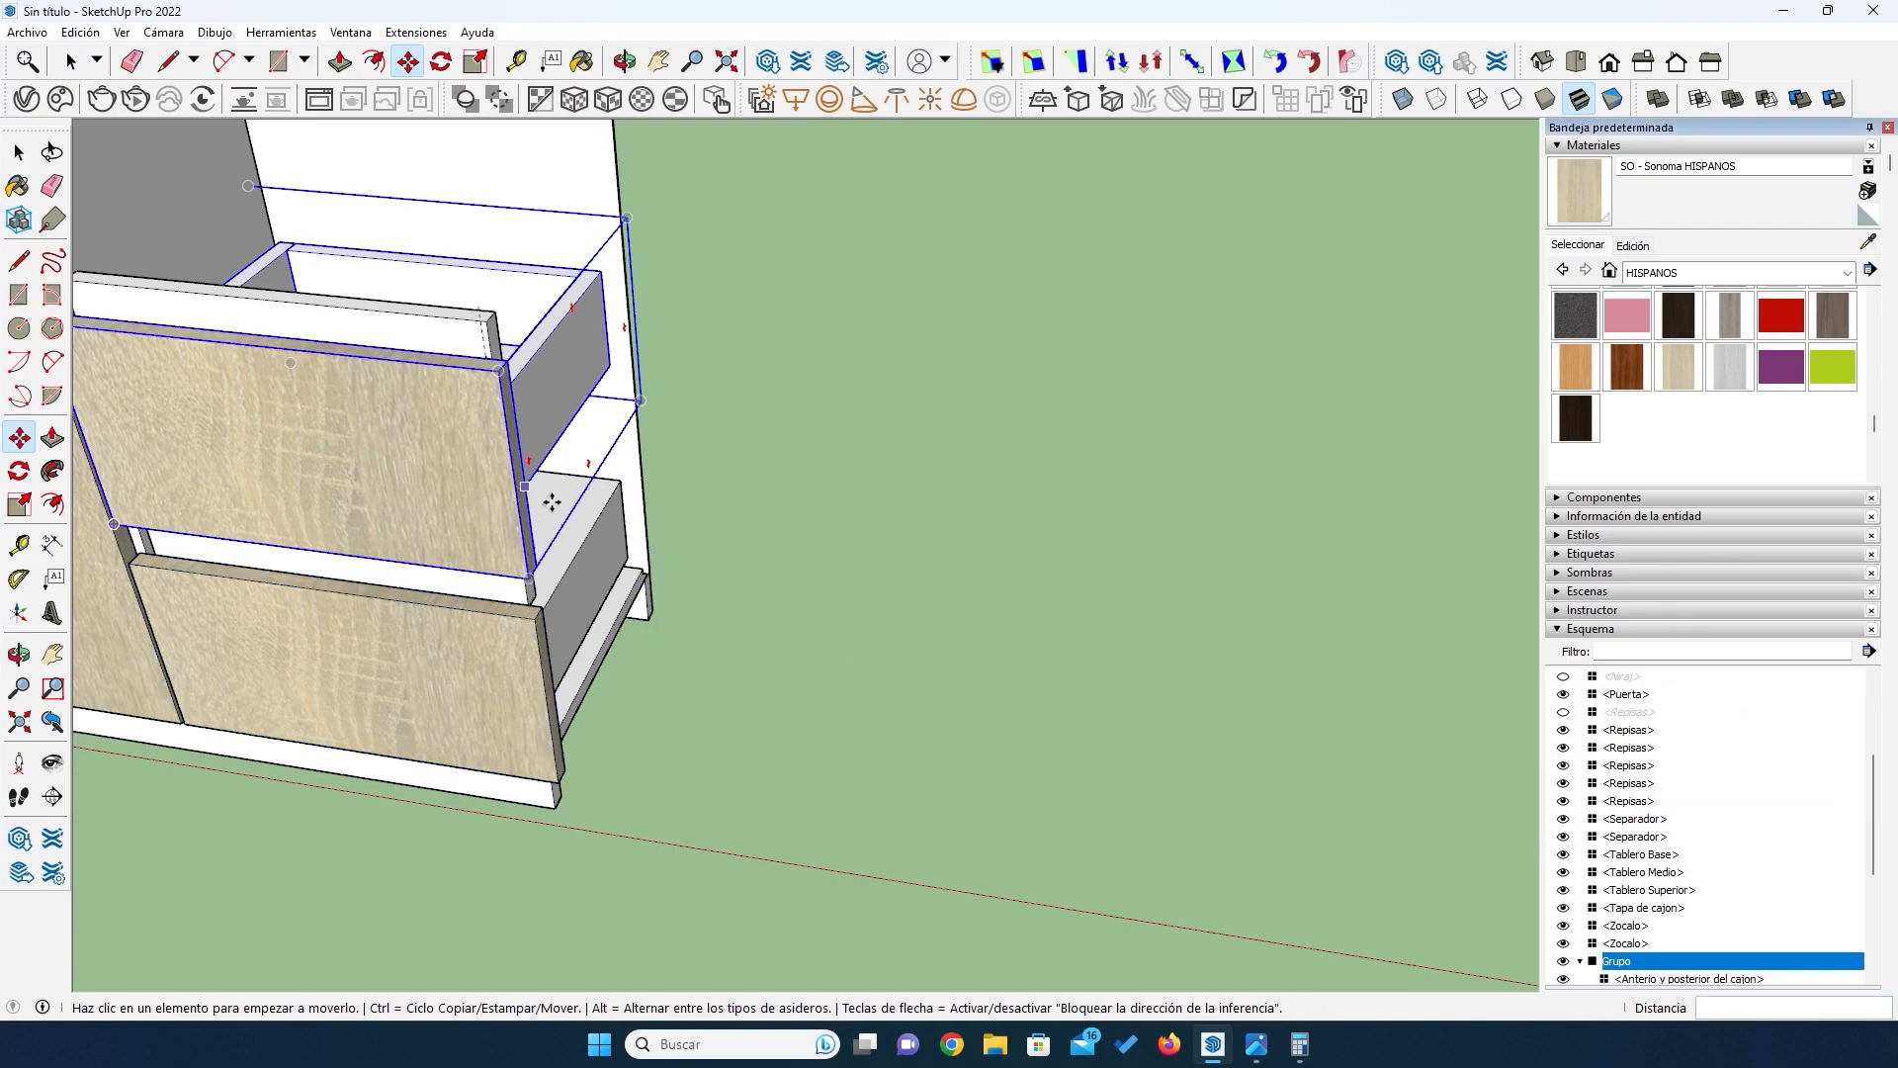
key(space)
click(591, 574)
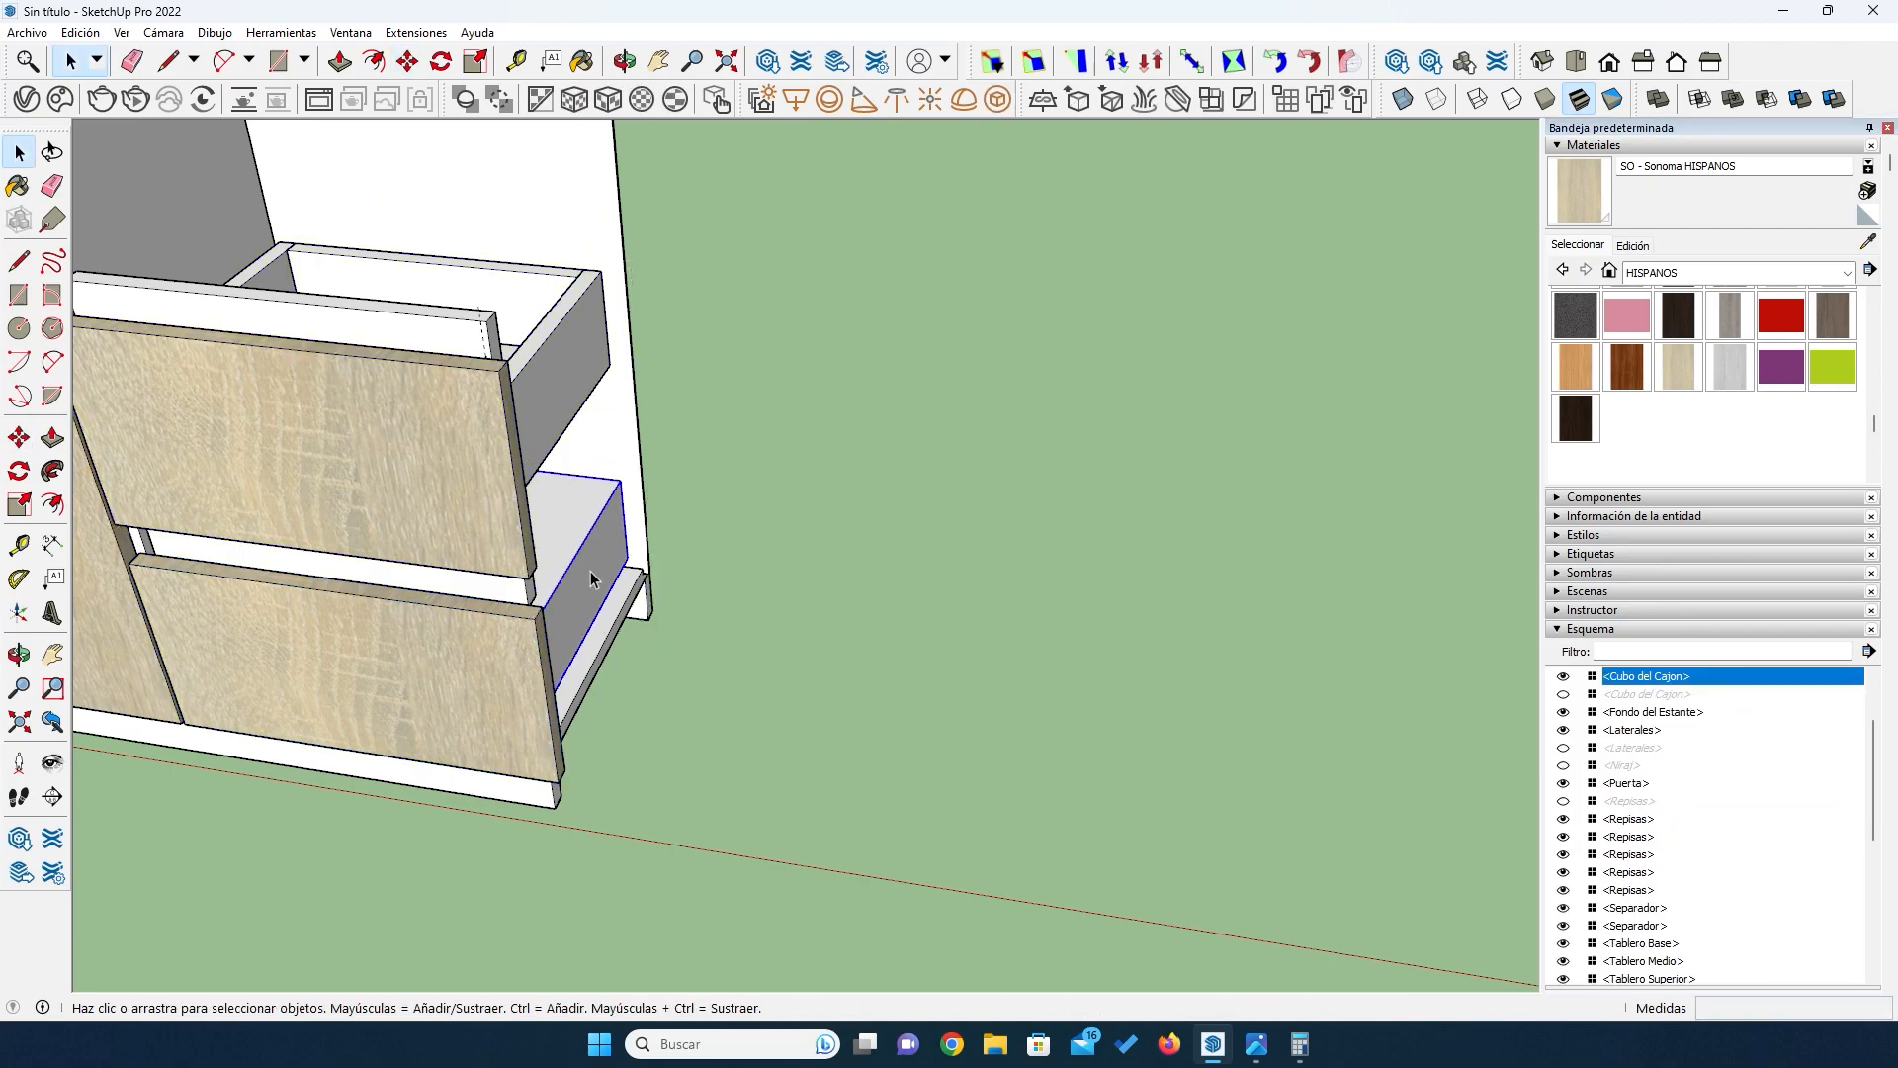
key(Delete)
click(461, 661)
key(Delete)
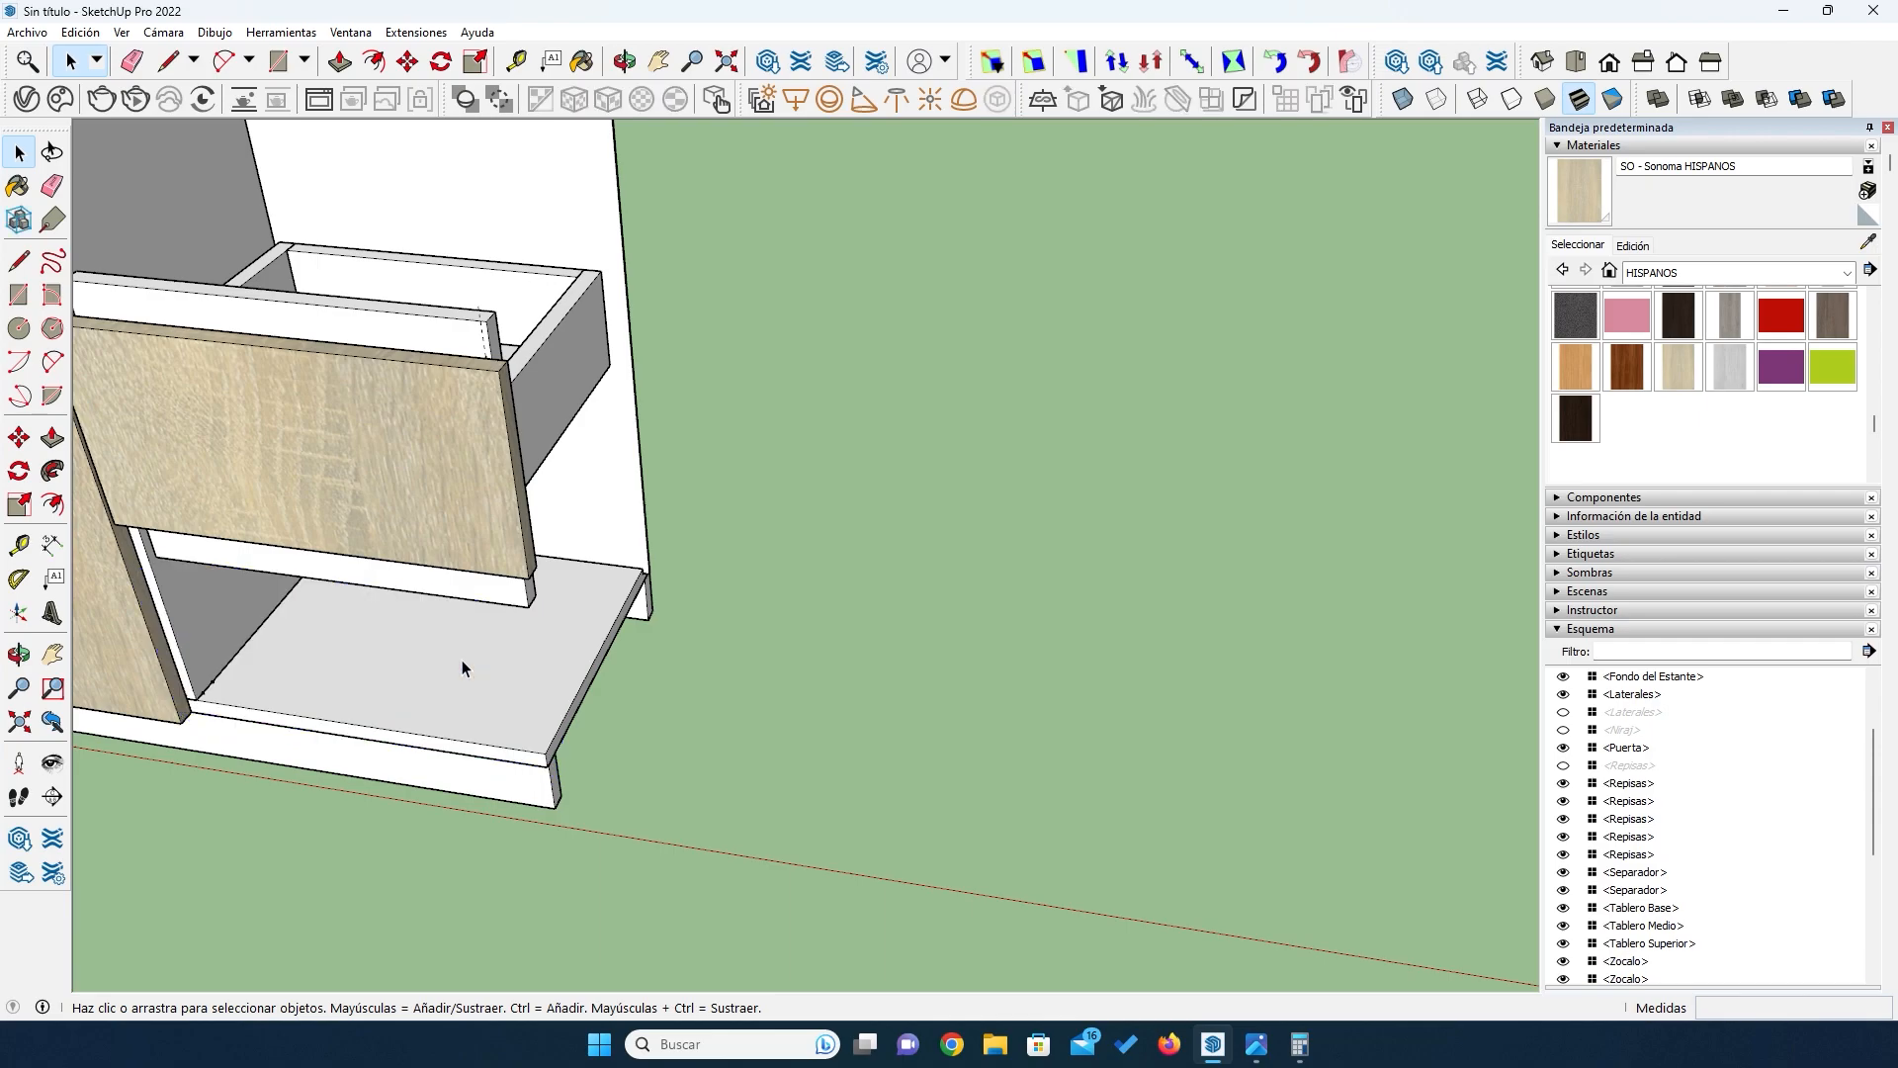
scroll(1575, 784, down, 5)
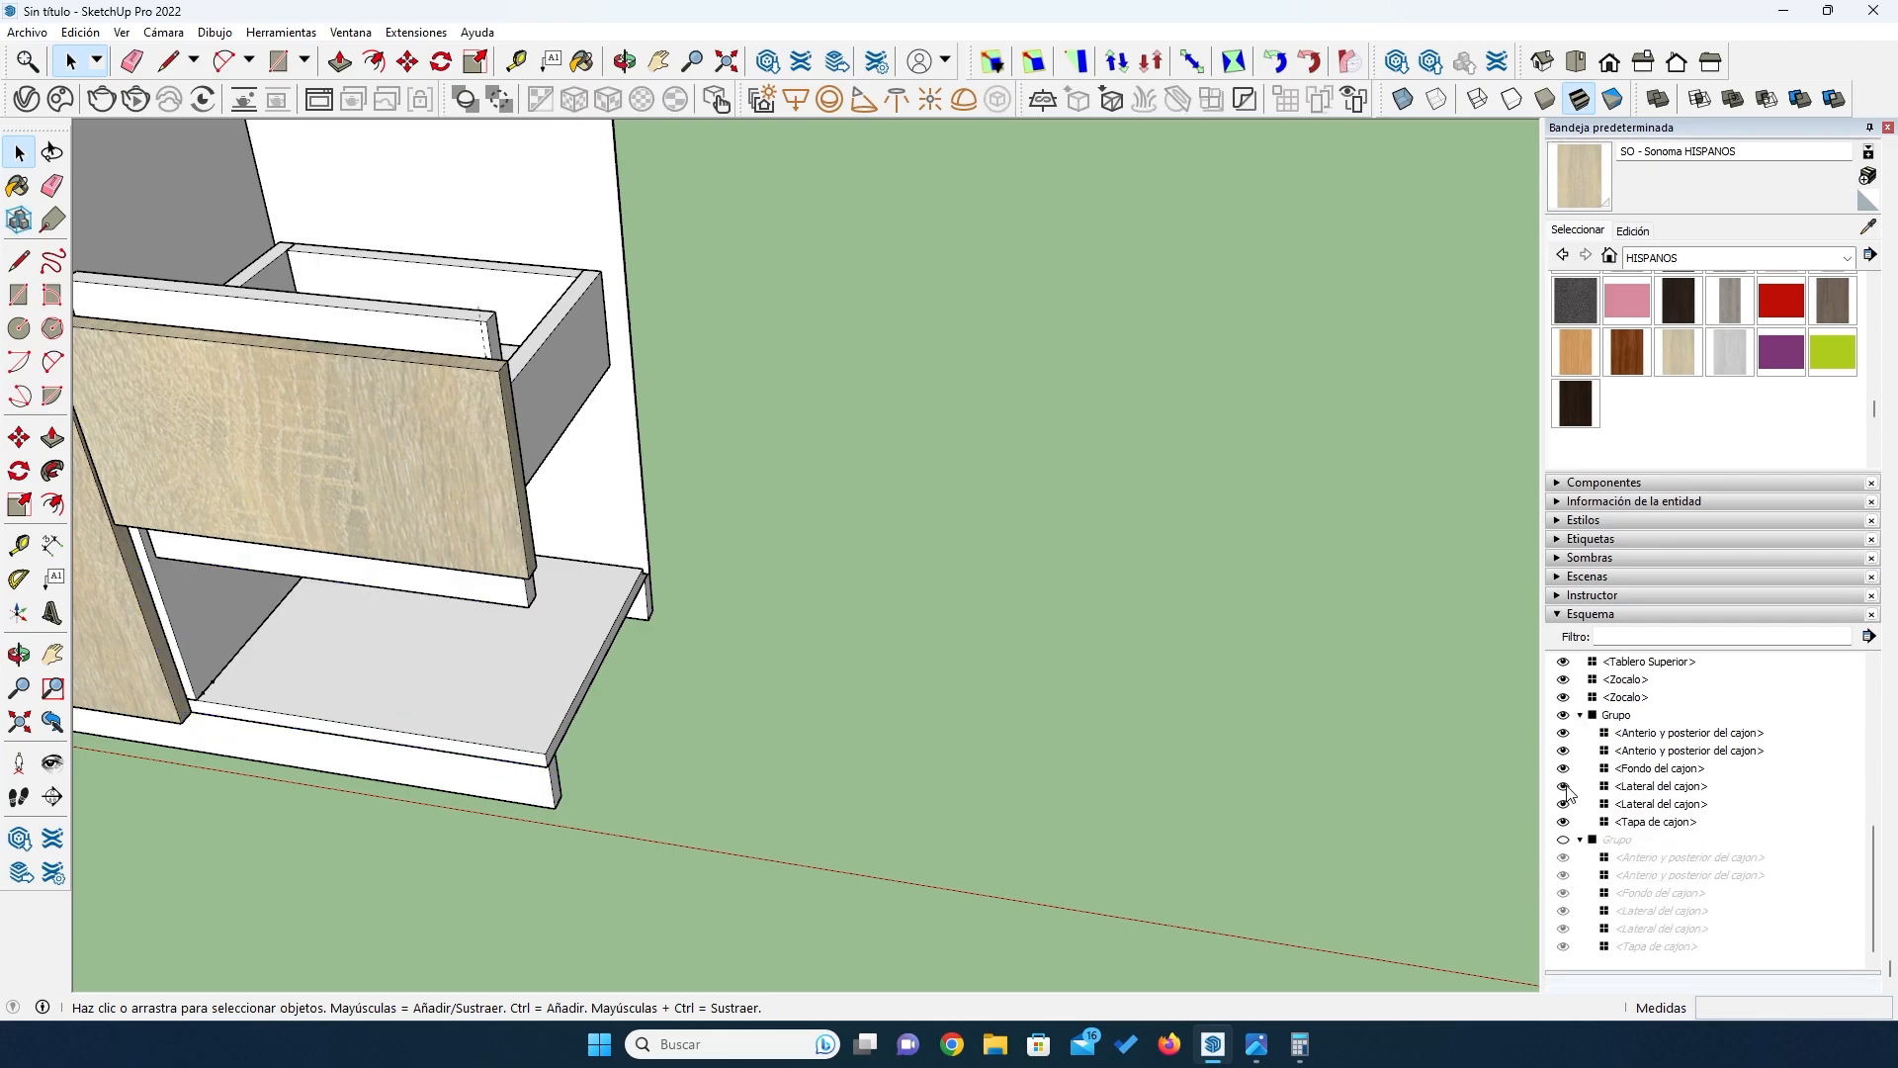
click(1562, 841)
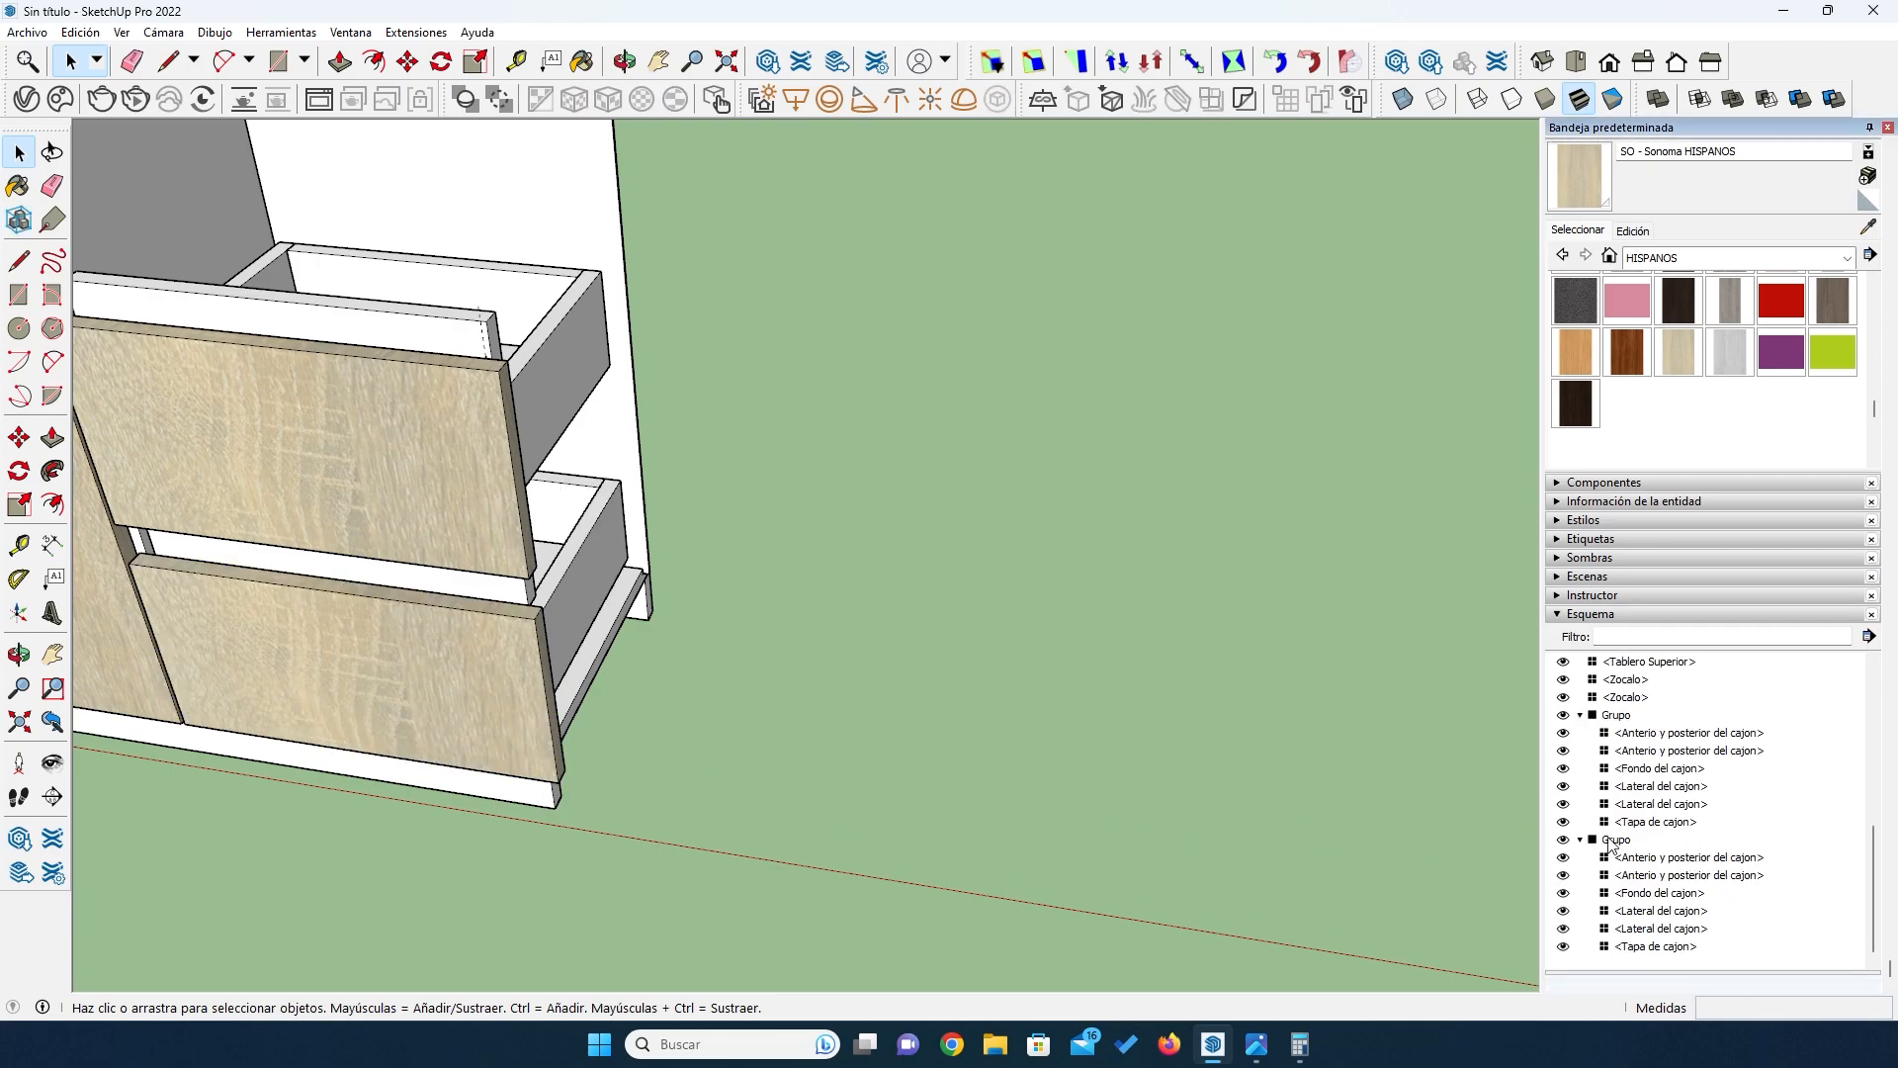
Step: Unhide the cabinet's hidden side panel (Laterales) and the hidden shelf (Repisas) above the drawers
scroll(1012, 703, down, 5)
scroll(1594, 761, up, 6)
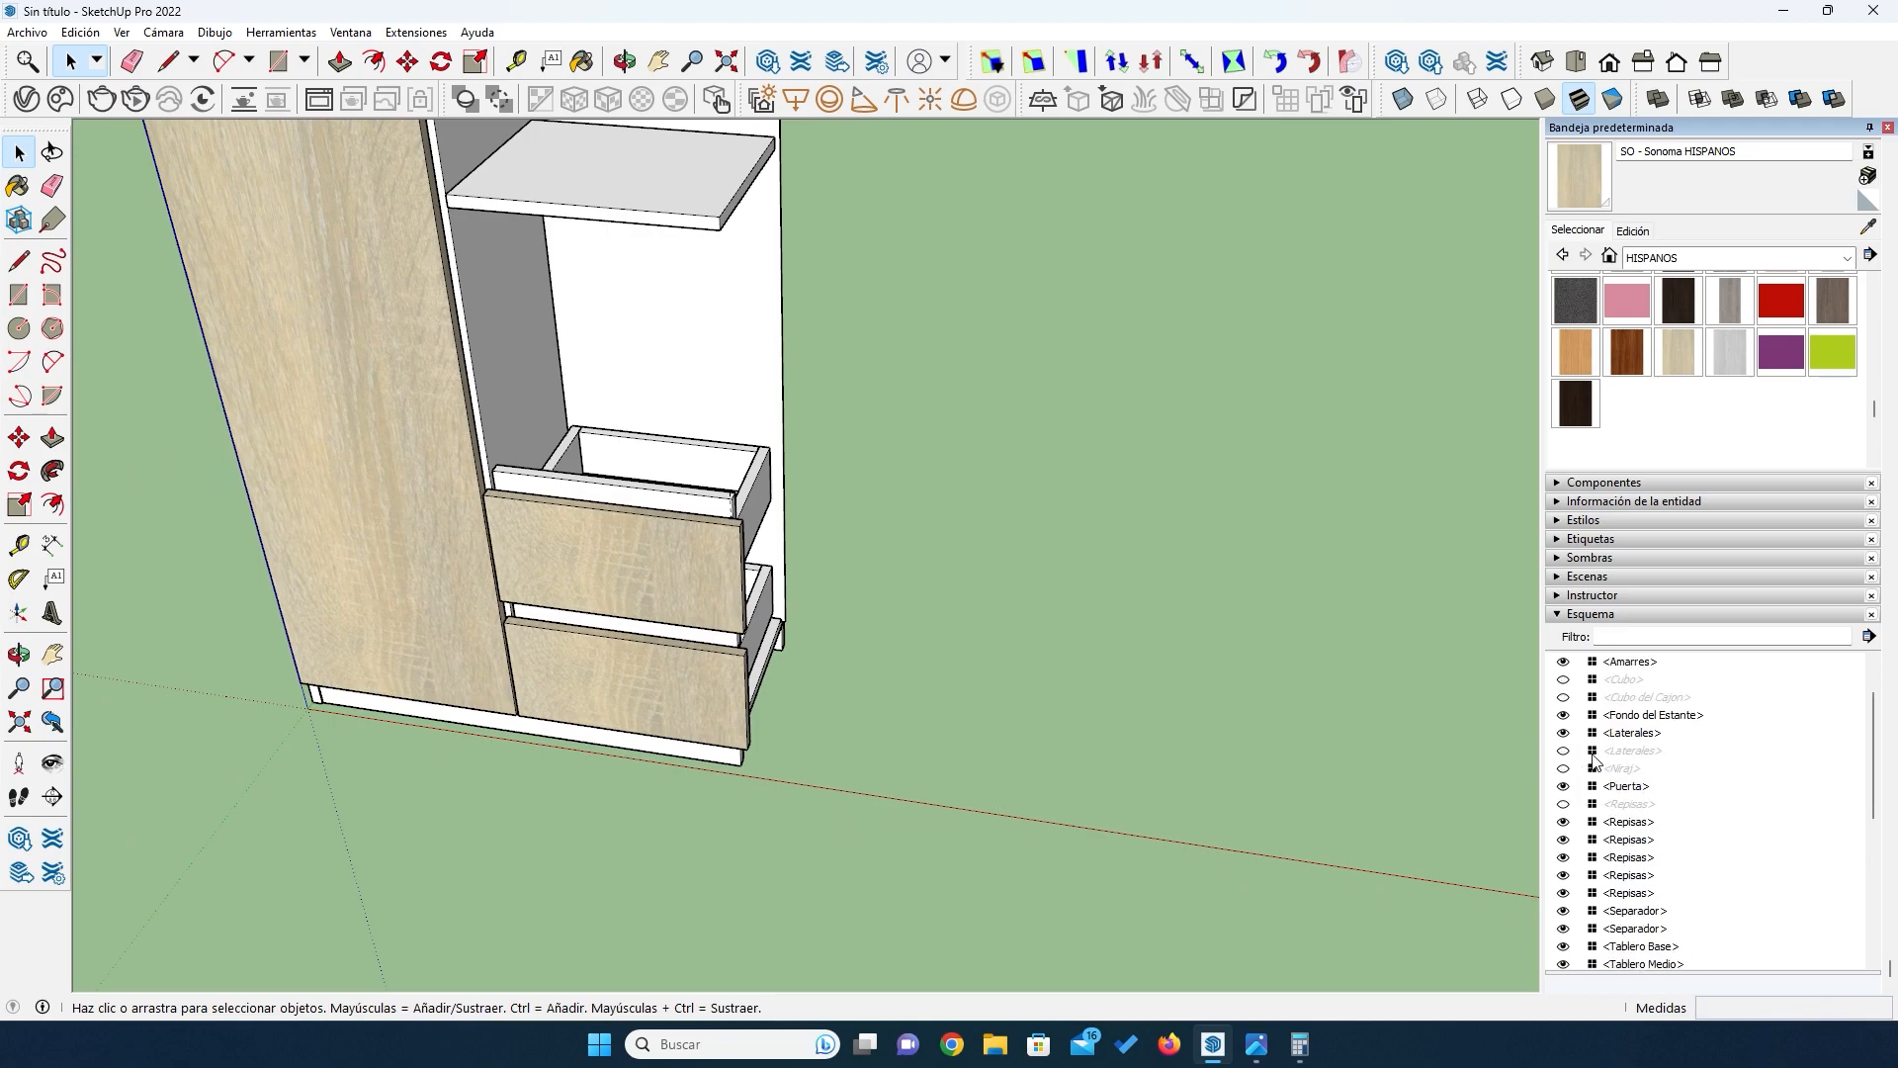
click(1563, 751)
middle_drag(483, 769, 512, 591)
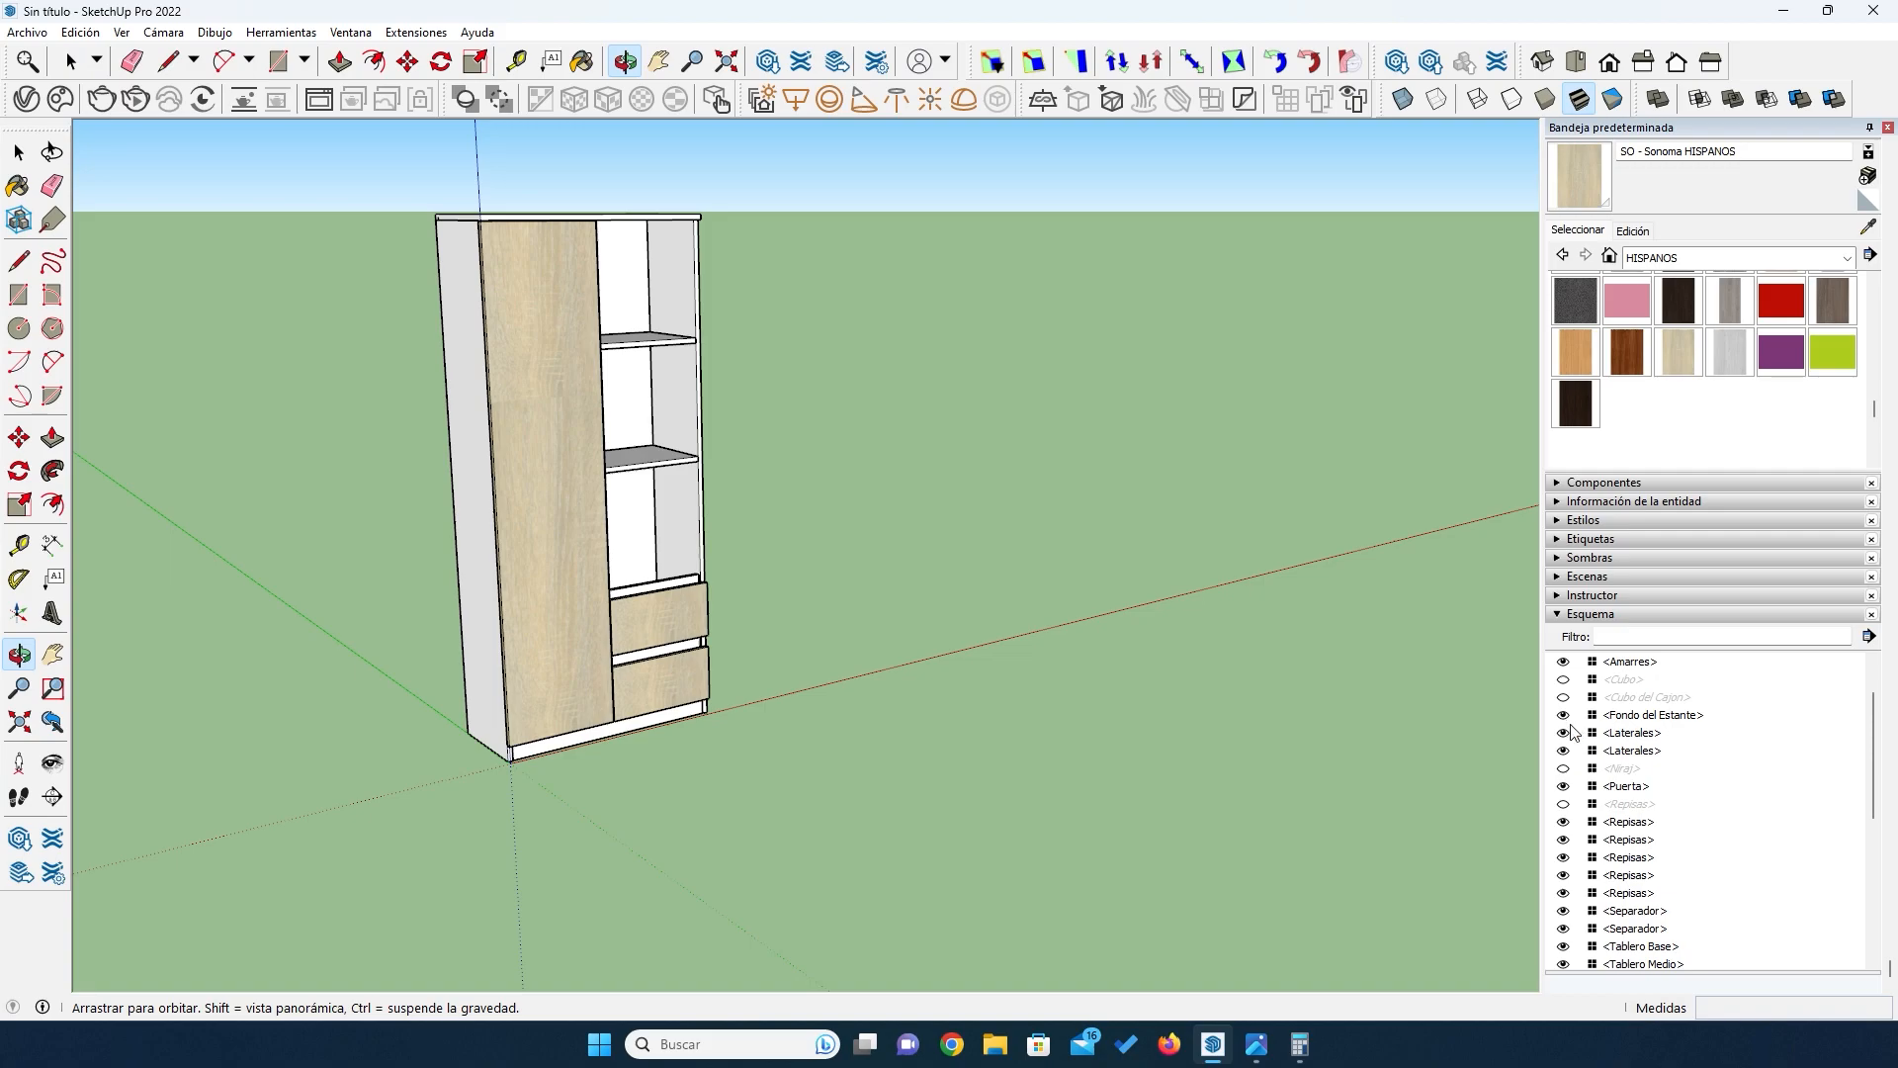
scroll(1513, 758, down, 3)
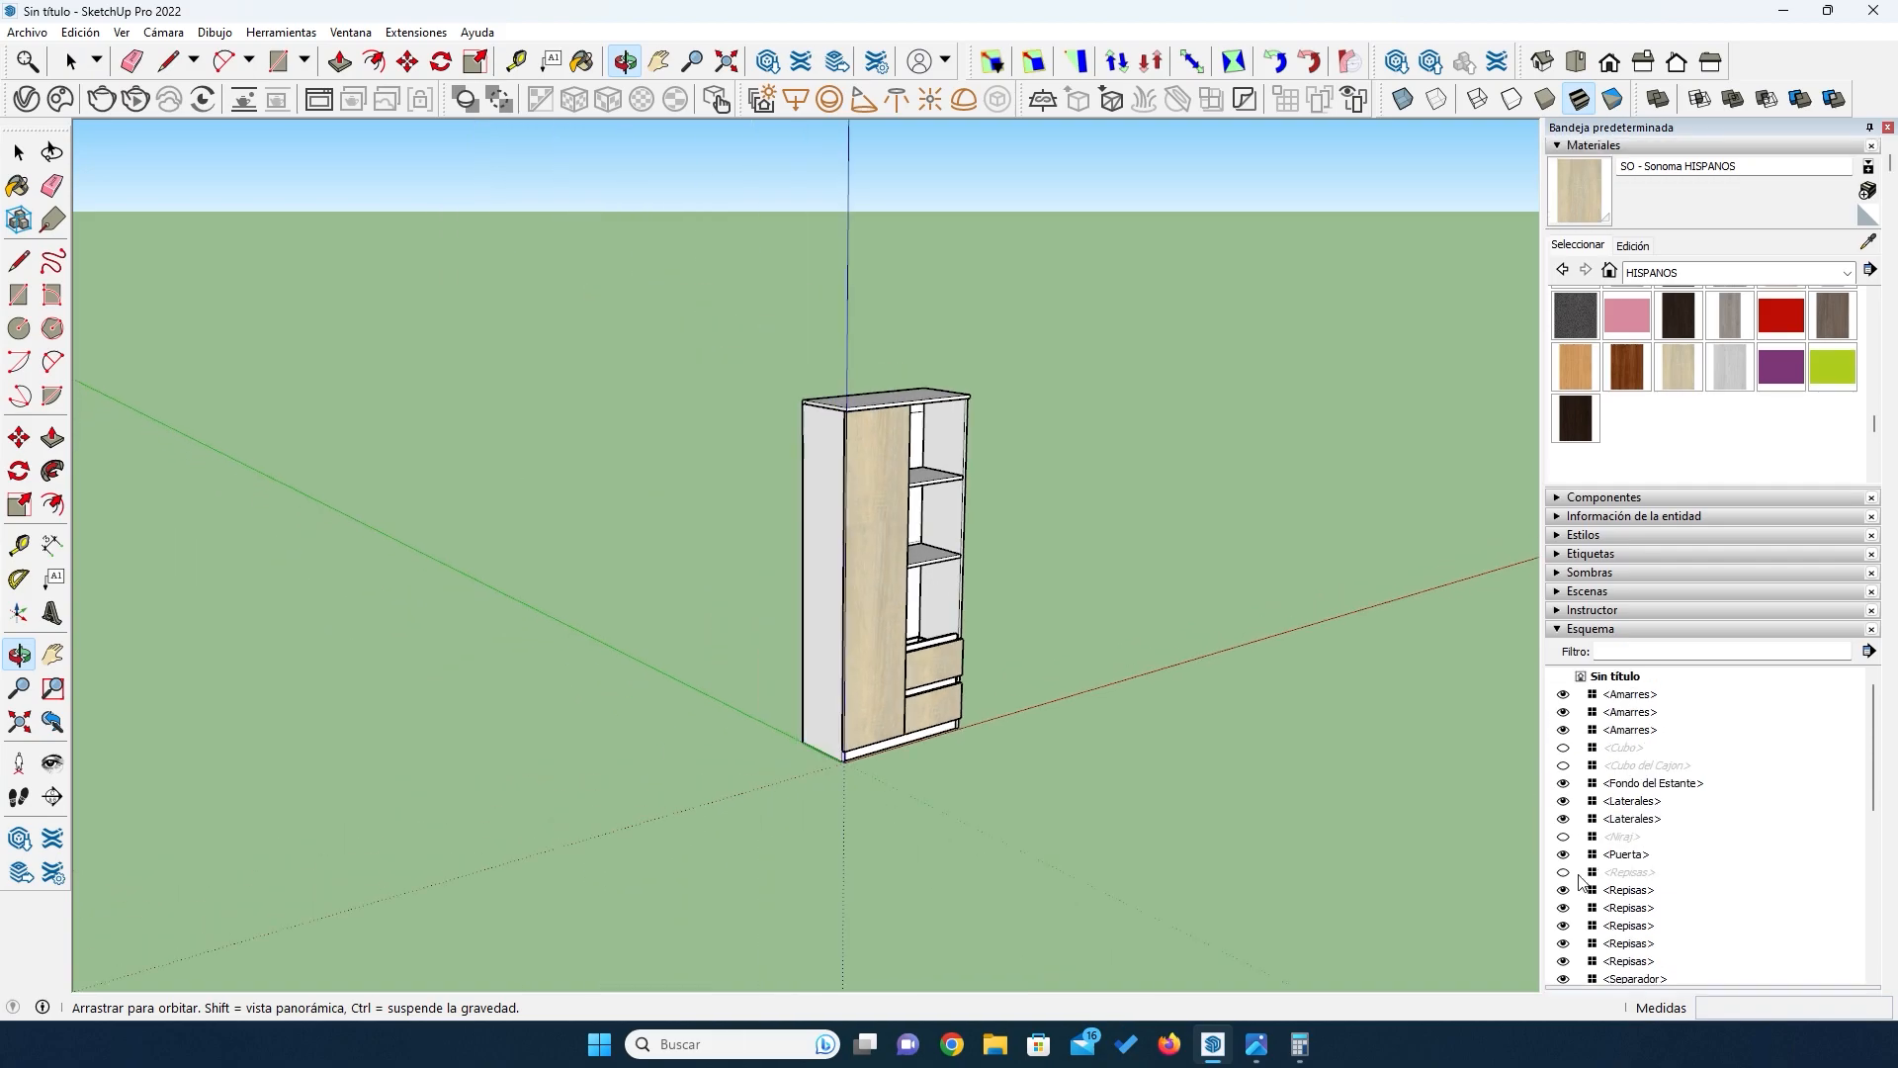
click(1563, 872)
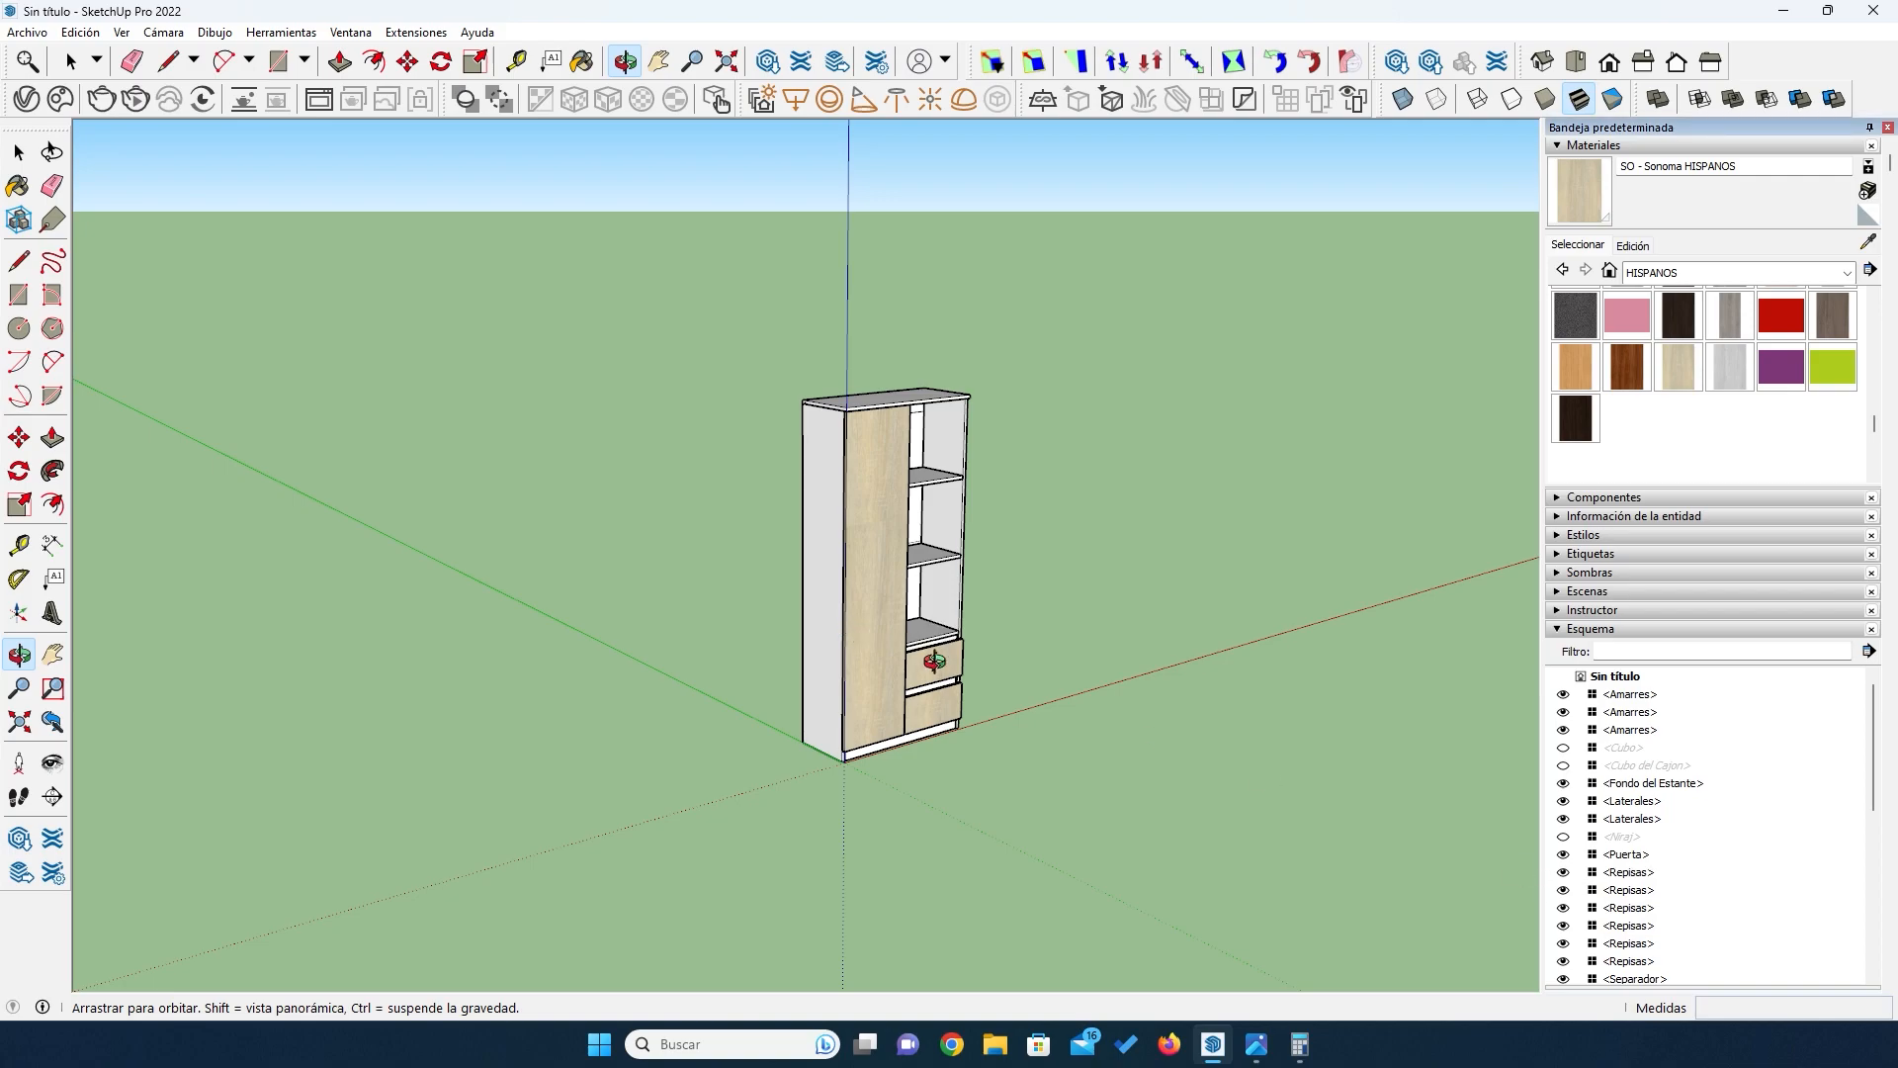
Step: Hide the door temporarily to examine the cabinet's inner compartments from the front, and show it again
drag(1210, 788, 827, 623)
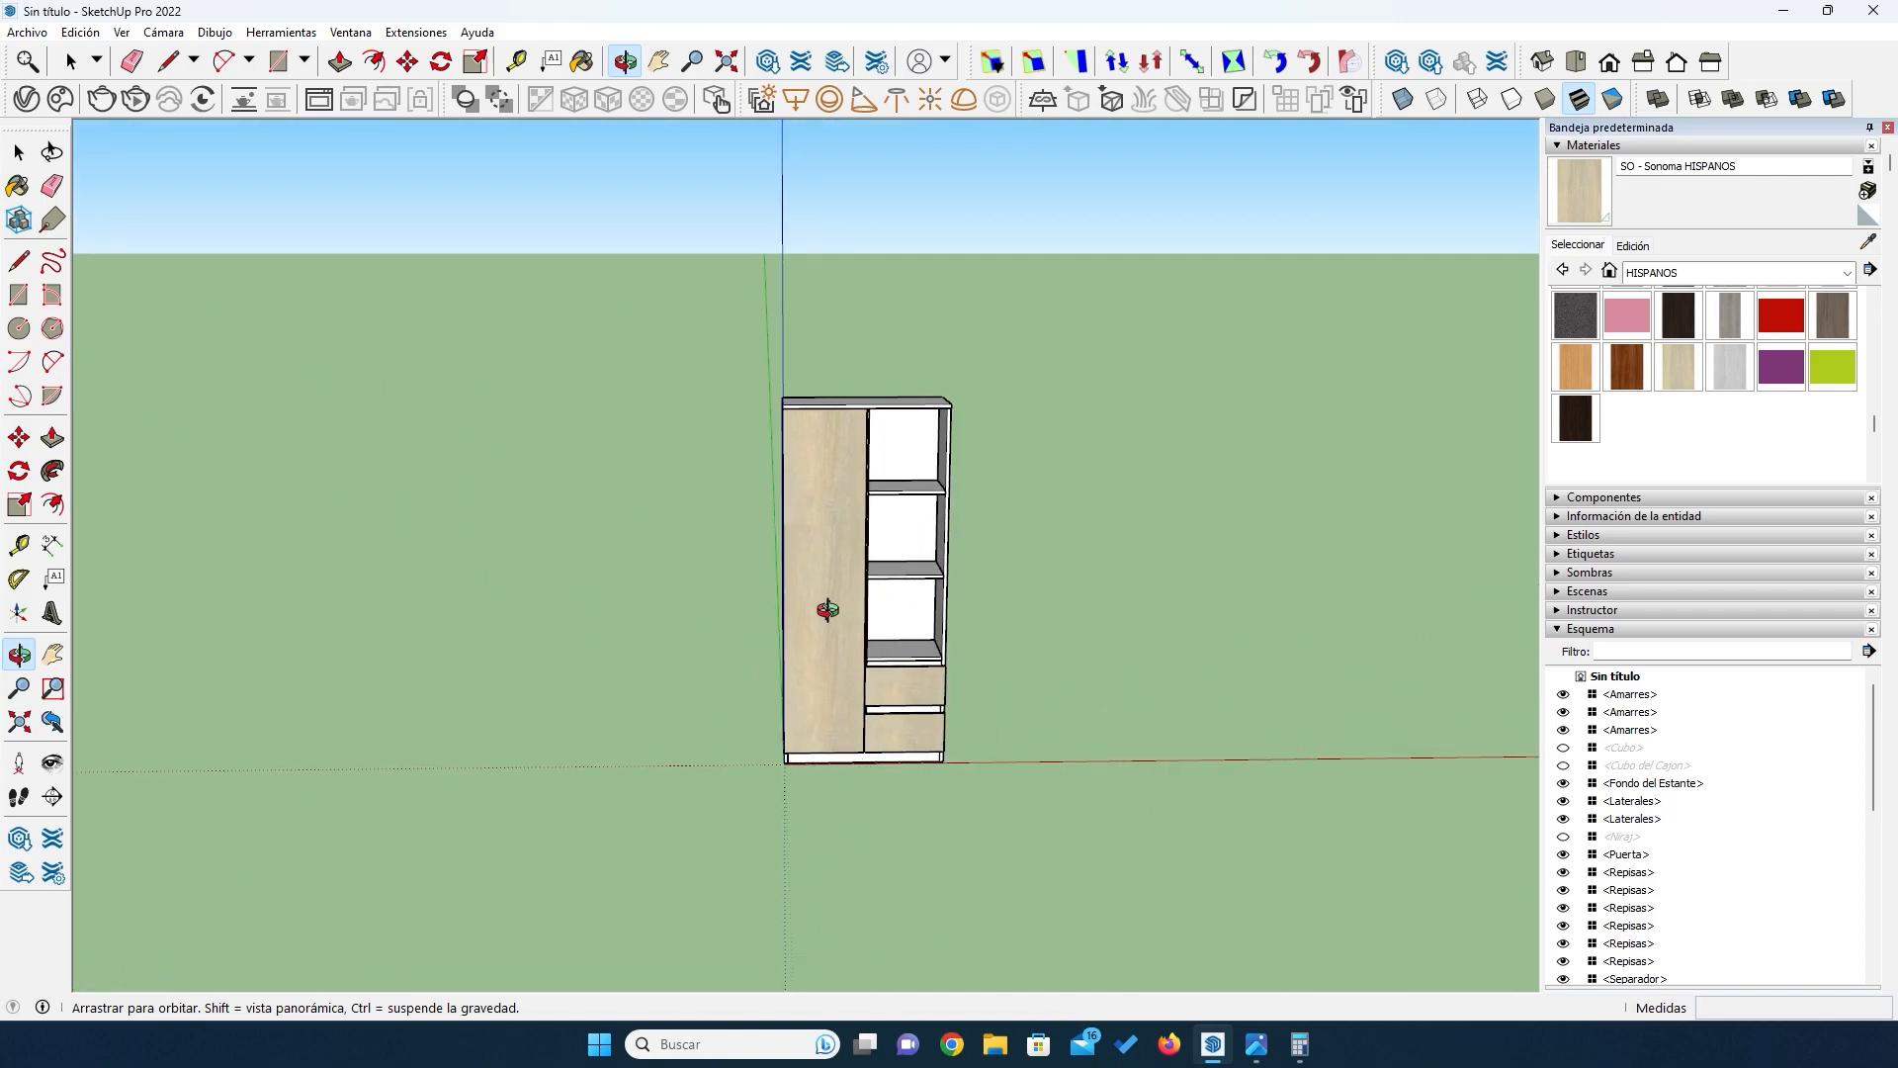
key(space)
click(809, 543)
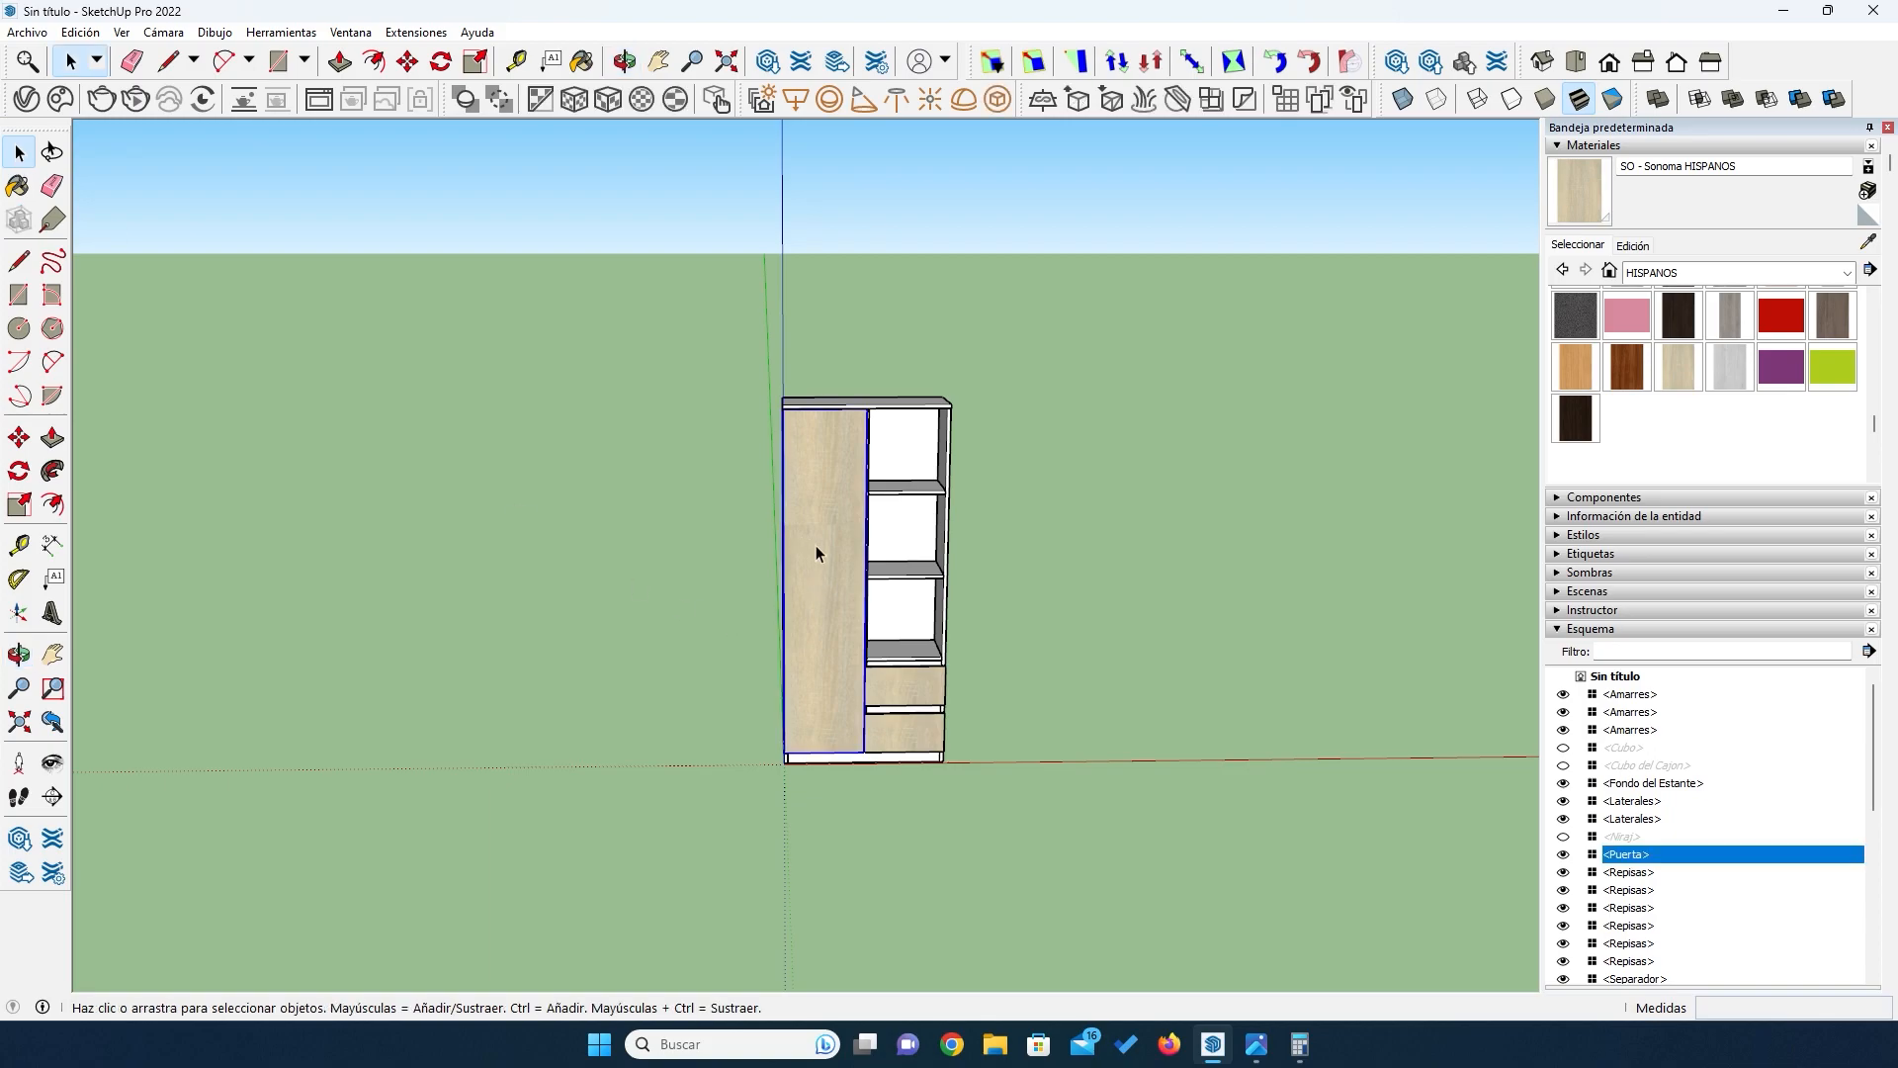
click(1564, 855)
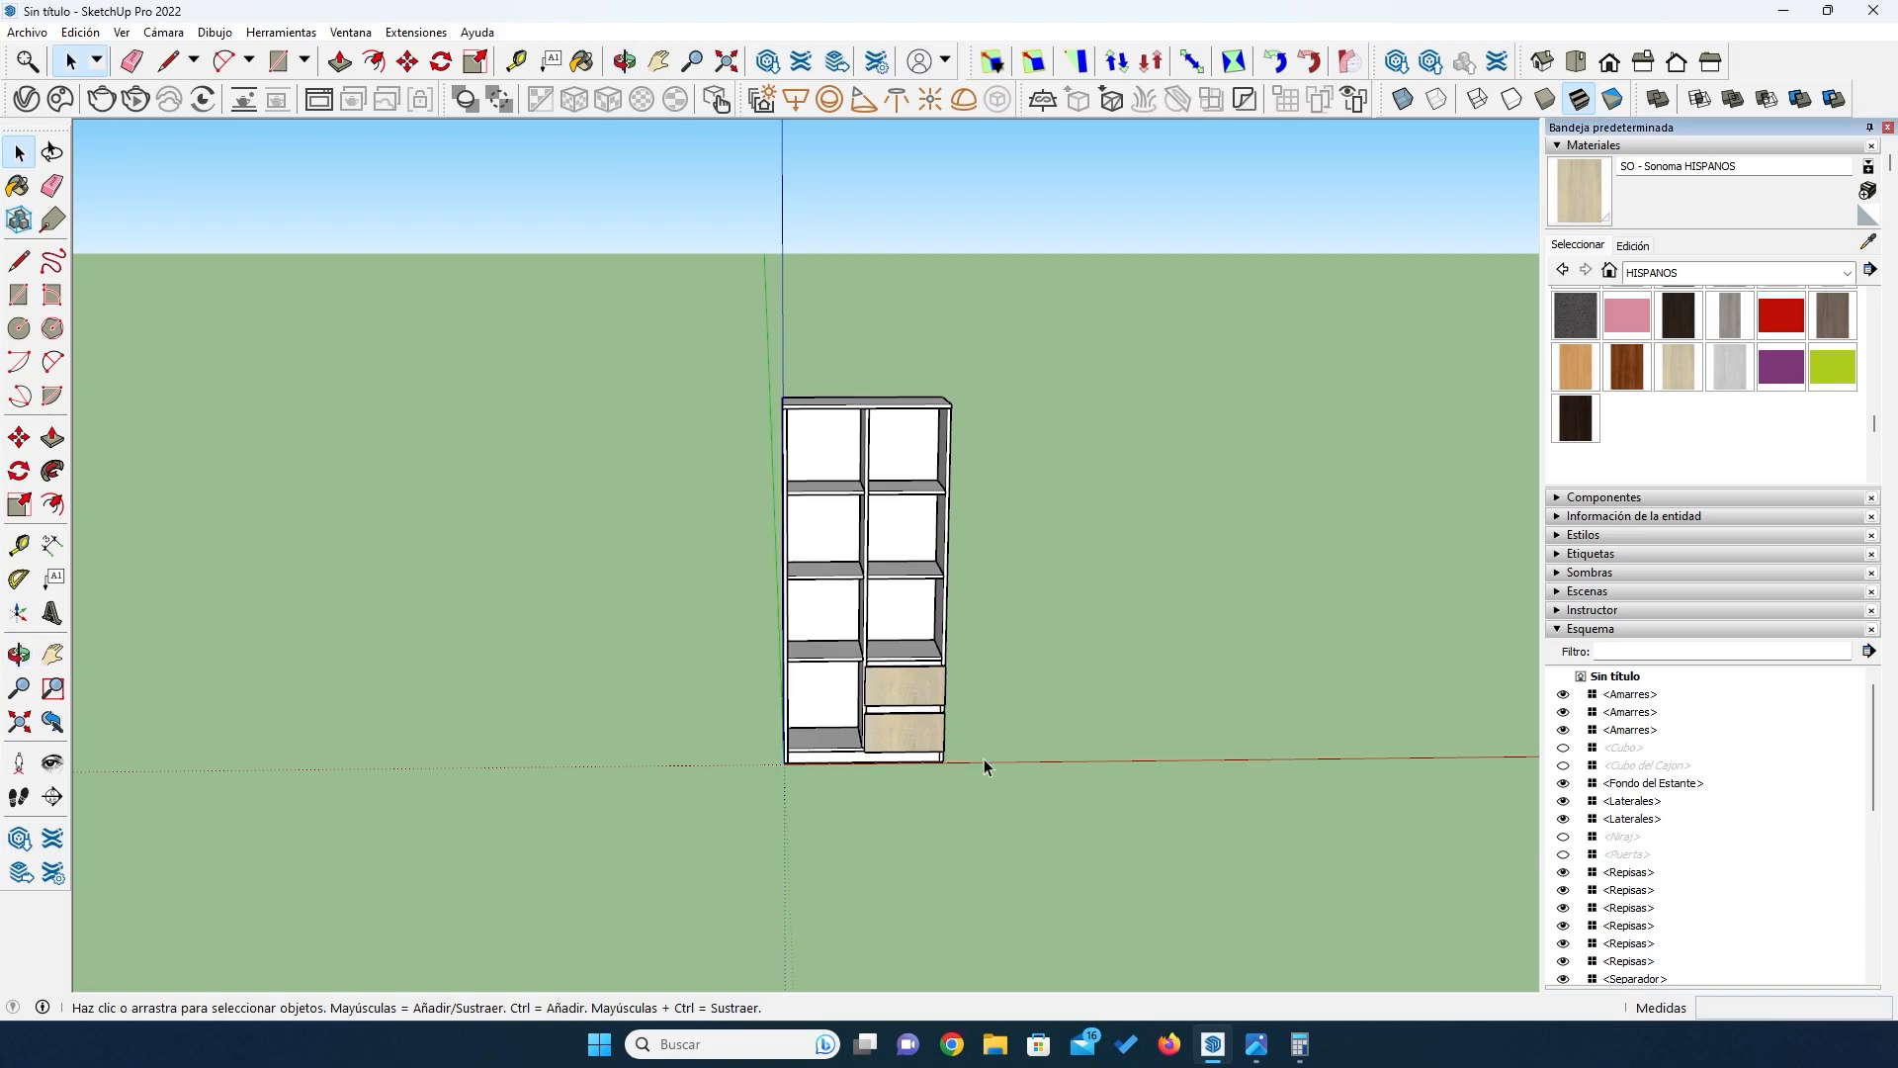
key(o)
drag(783, 704, 893, 715)
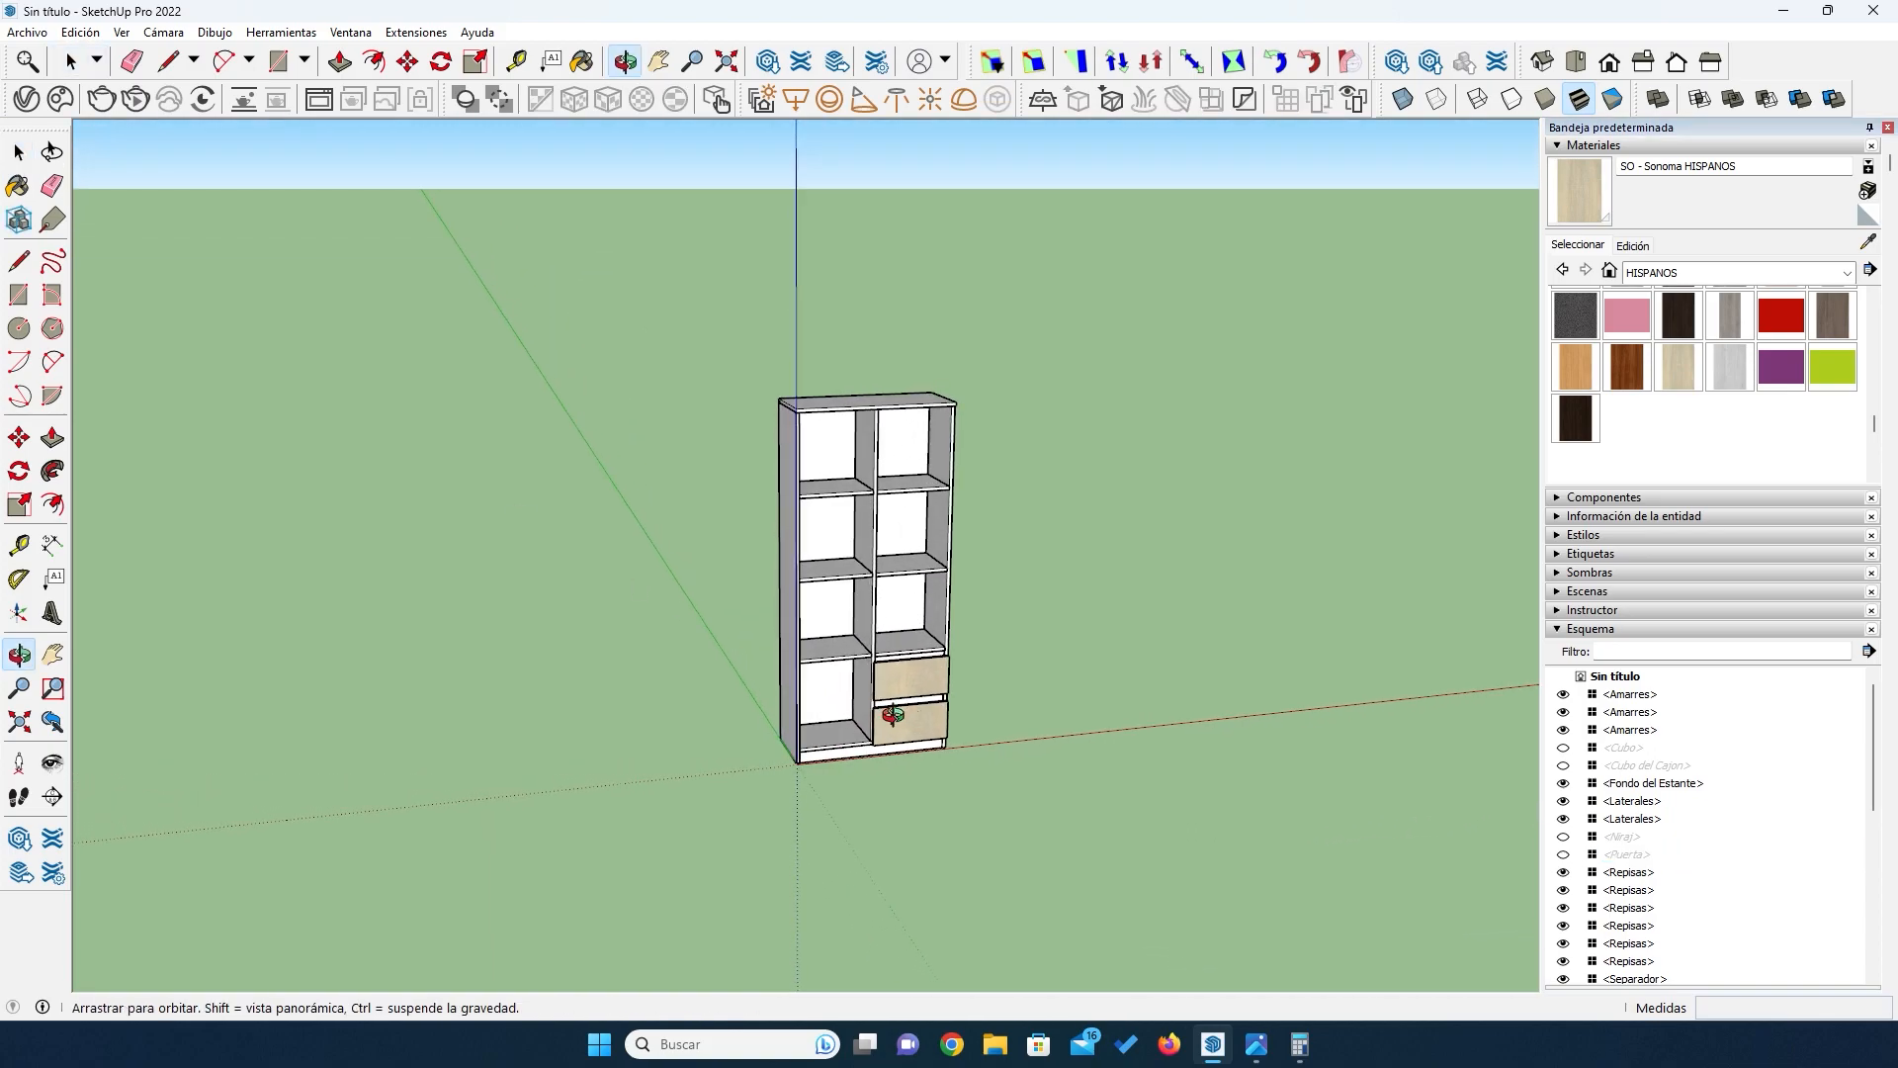
scroll(846, 627, up, 3)
mouse_move(845, 627)
mouse_down()
mouse_move(830, 689)
mouse_move(858, 636)
mouse_up()
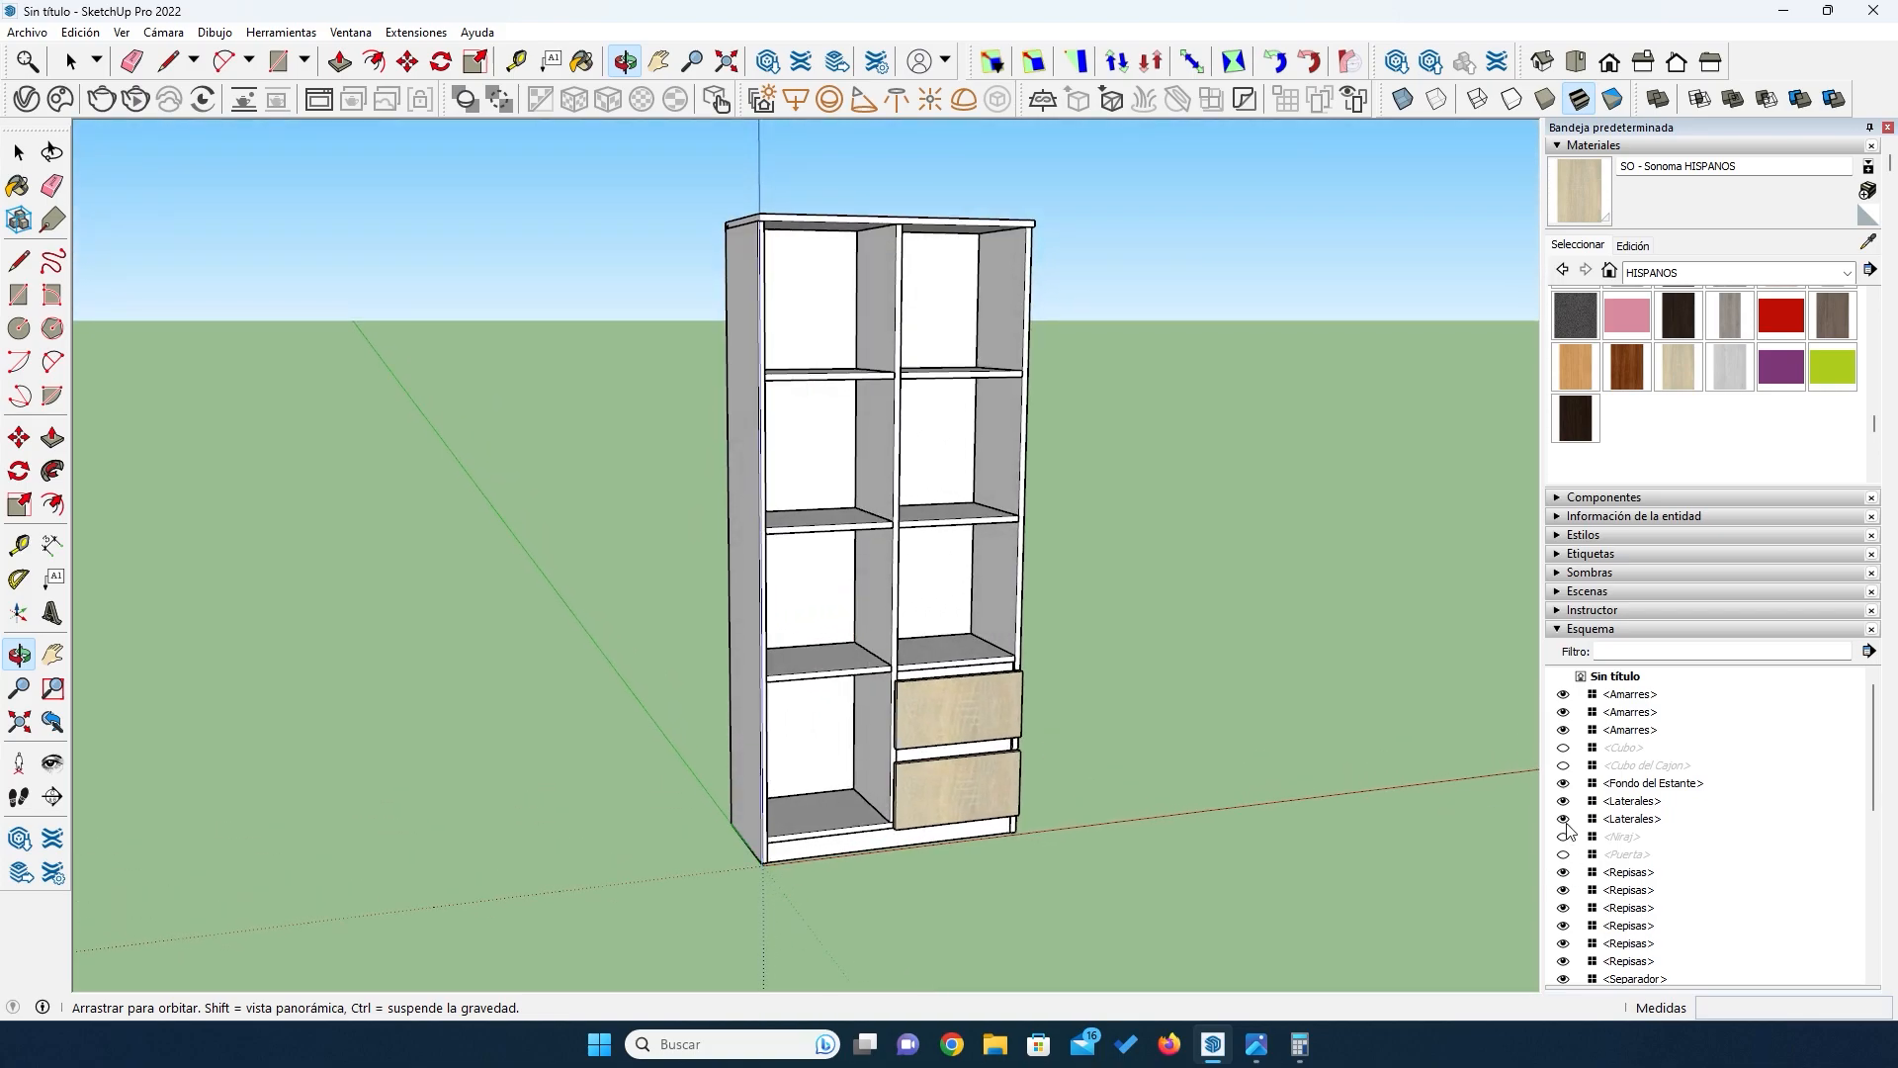
click(1563, 855)
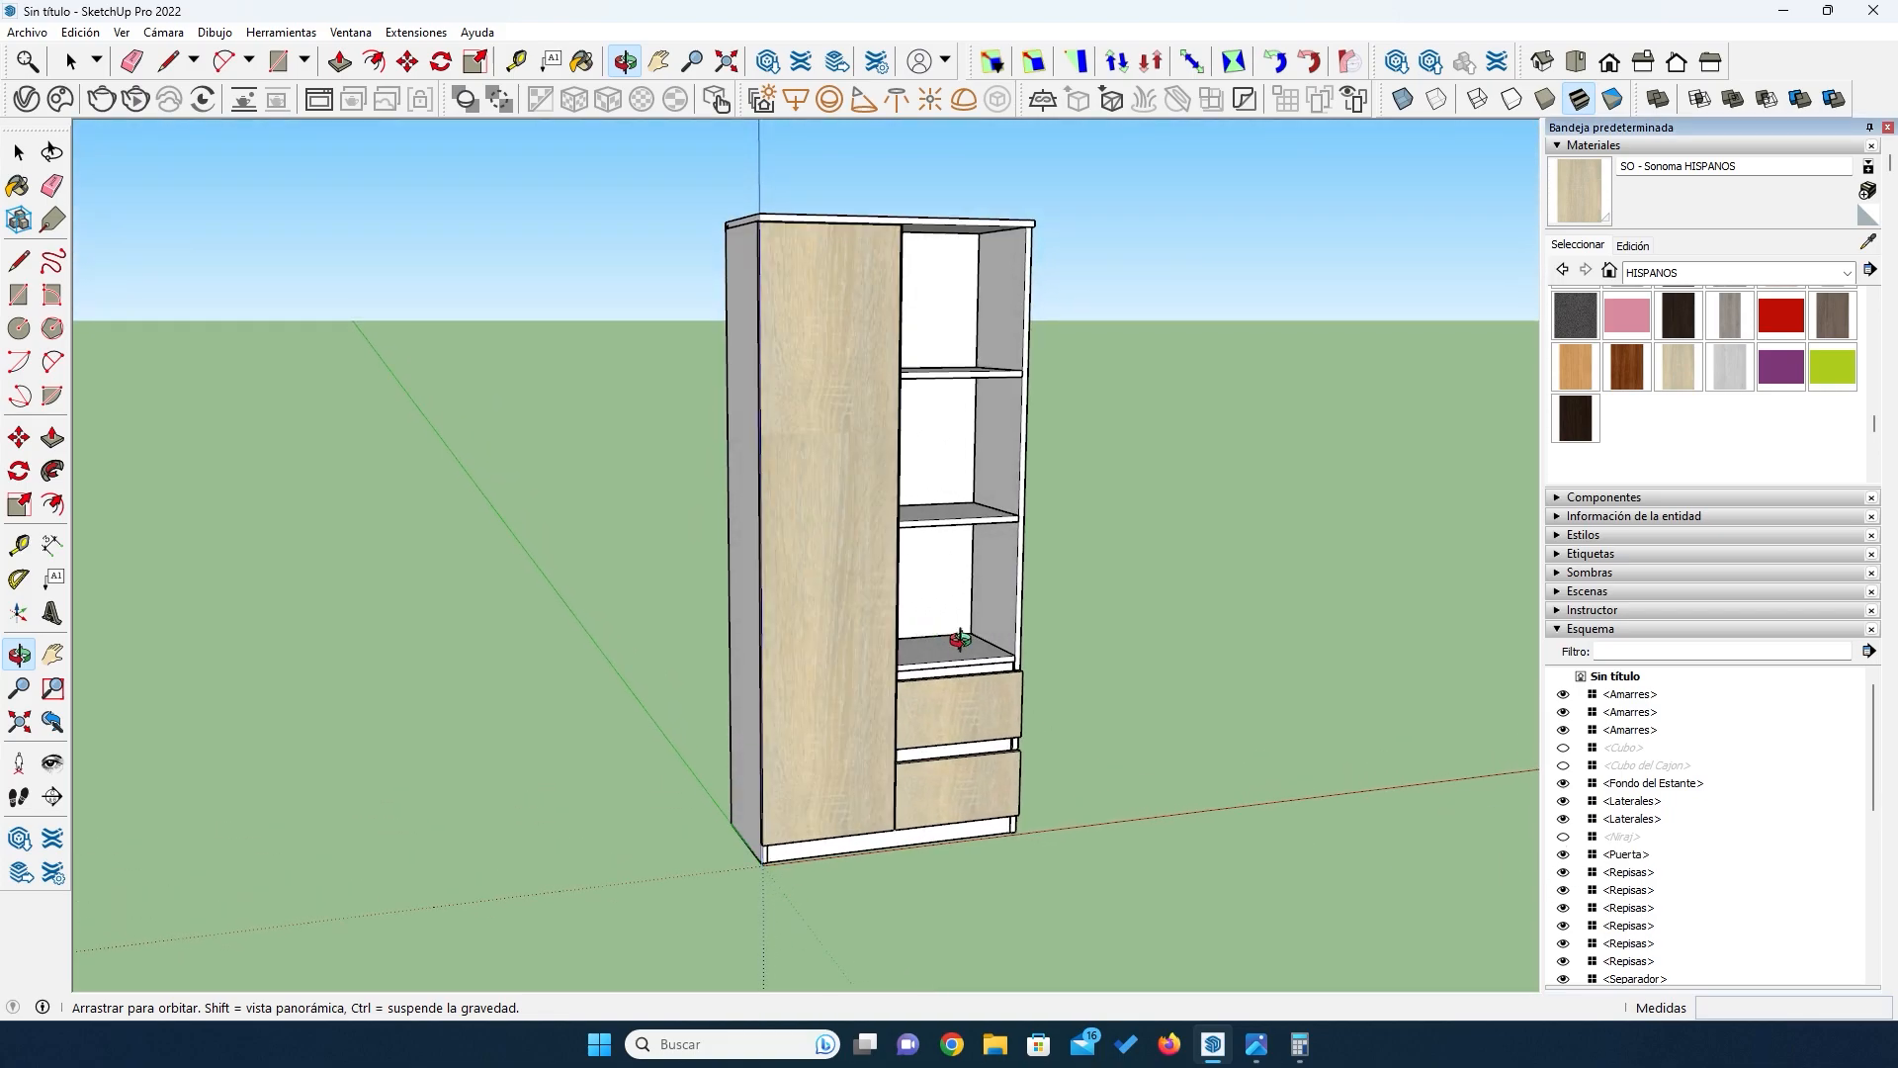
Step: Examine the assembled cabinet's door, open shelves and drawer fronts from several angles
drag(997, 594, 983, 712)
scroll(976, 620, up, 4)
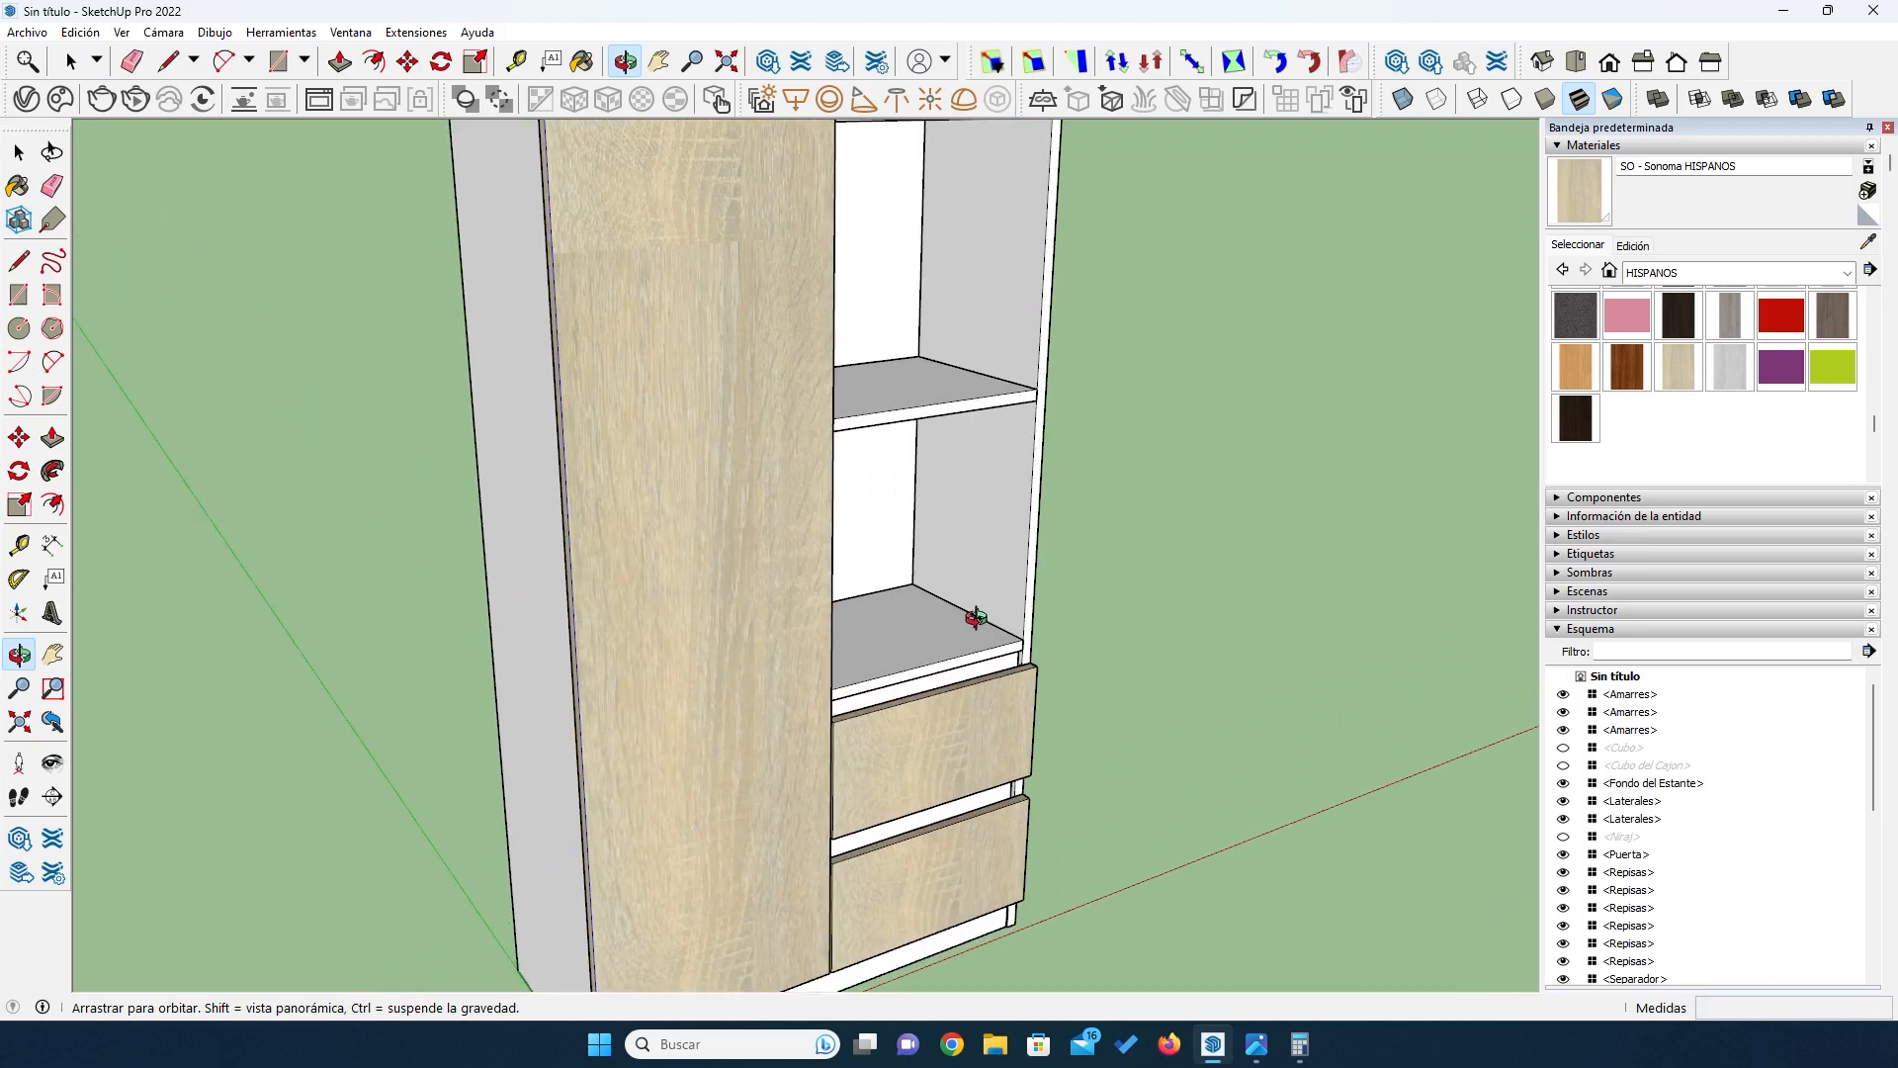
scroll(945, 614, down, 4)
drag(877, 601, 801, 544)
scroll(803, 515, up, 3)
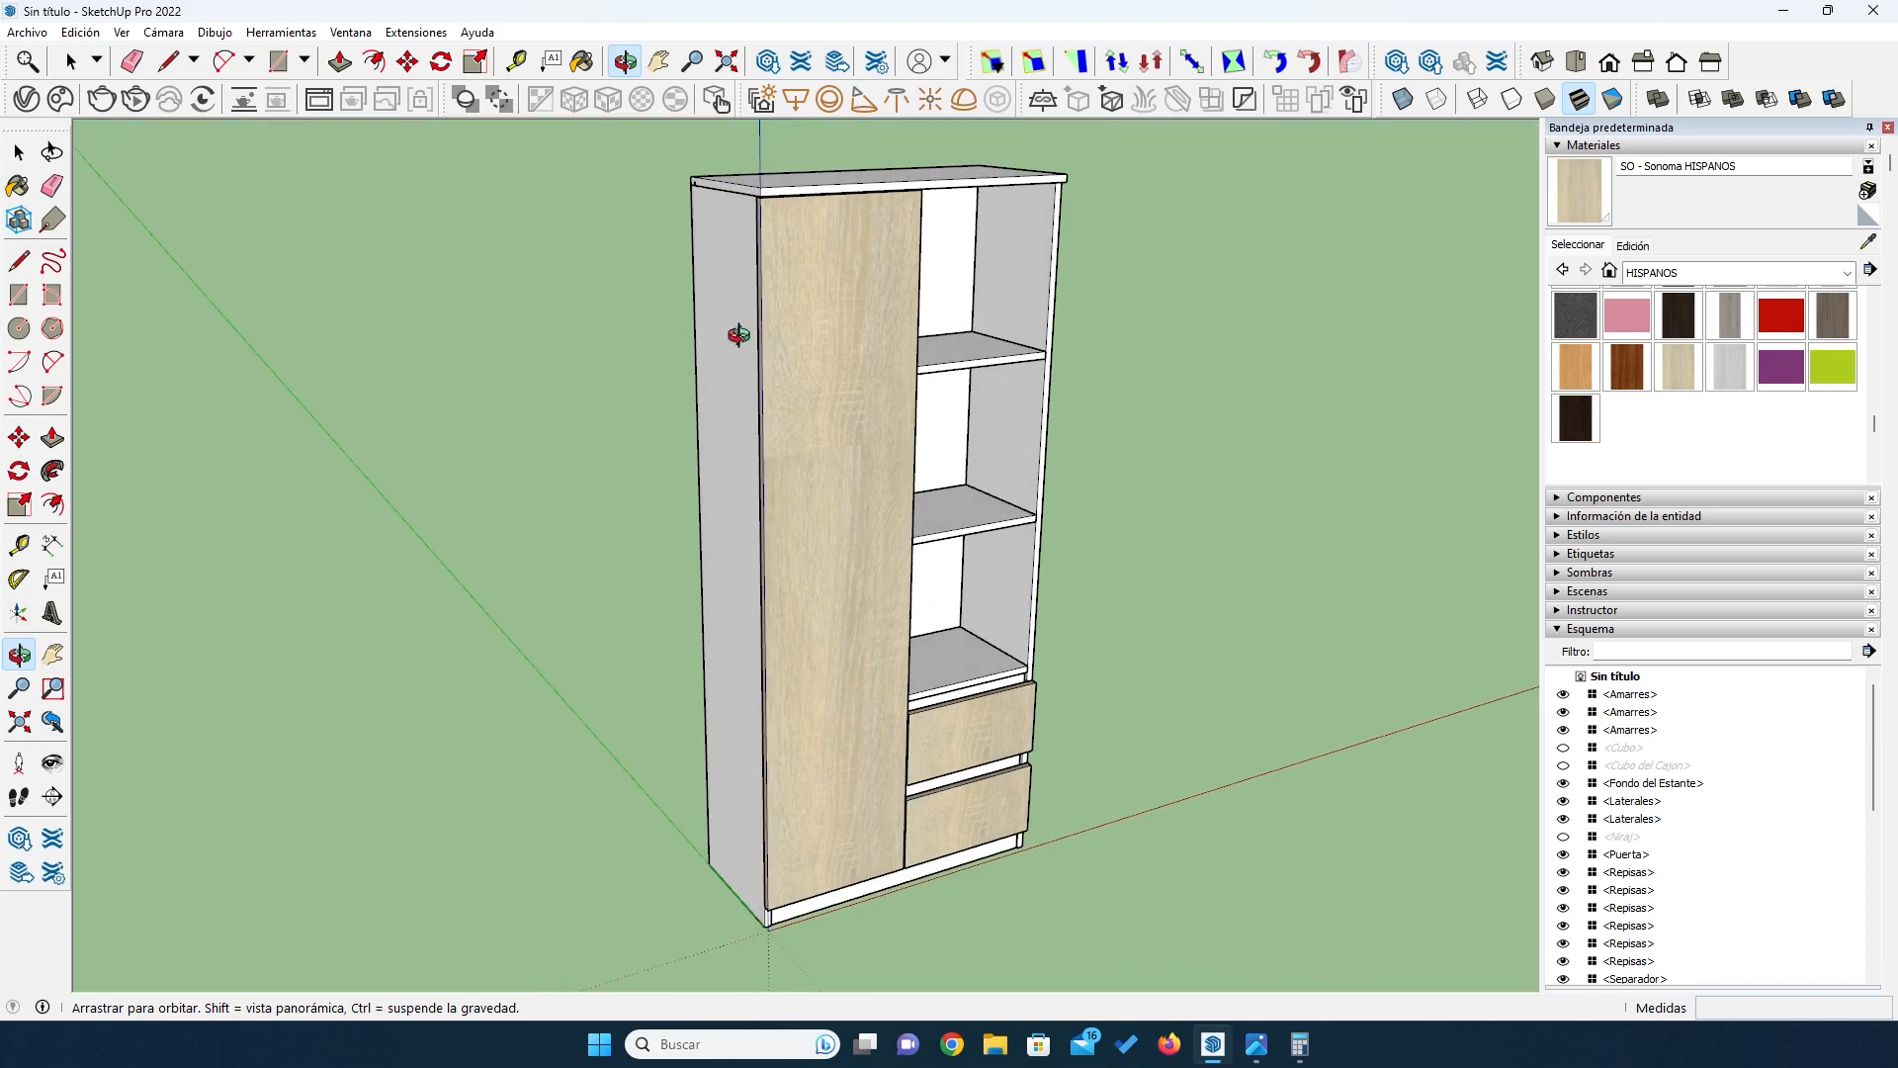
scroll(751, 334, up, 3)
scroll(756, 333, down, 3)
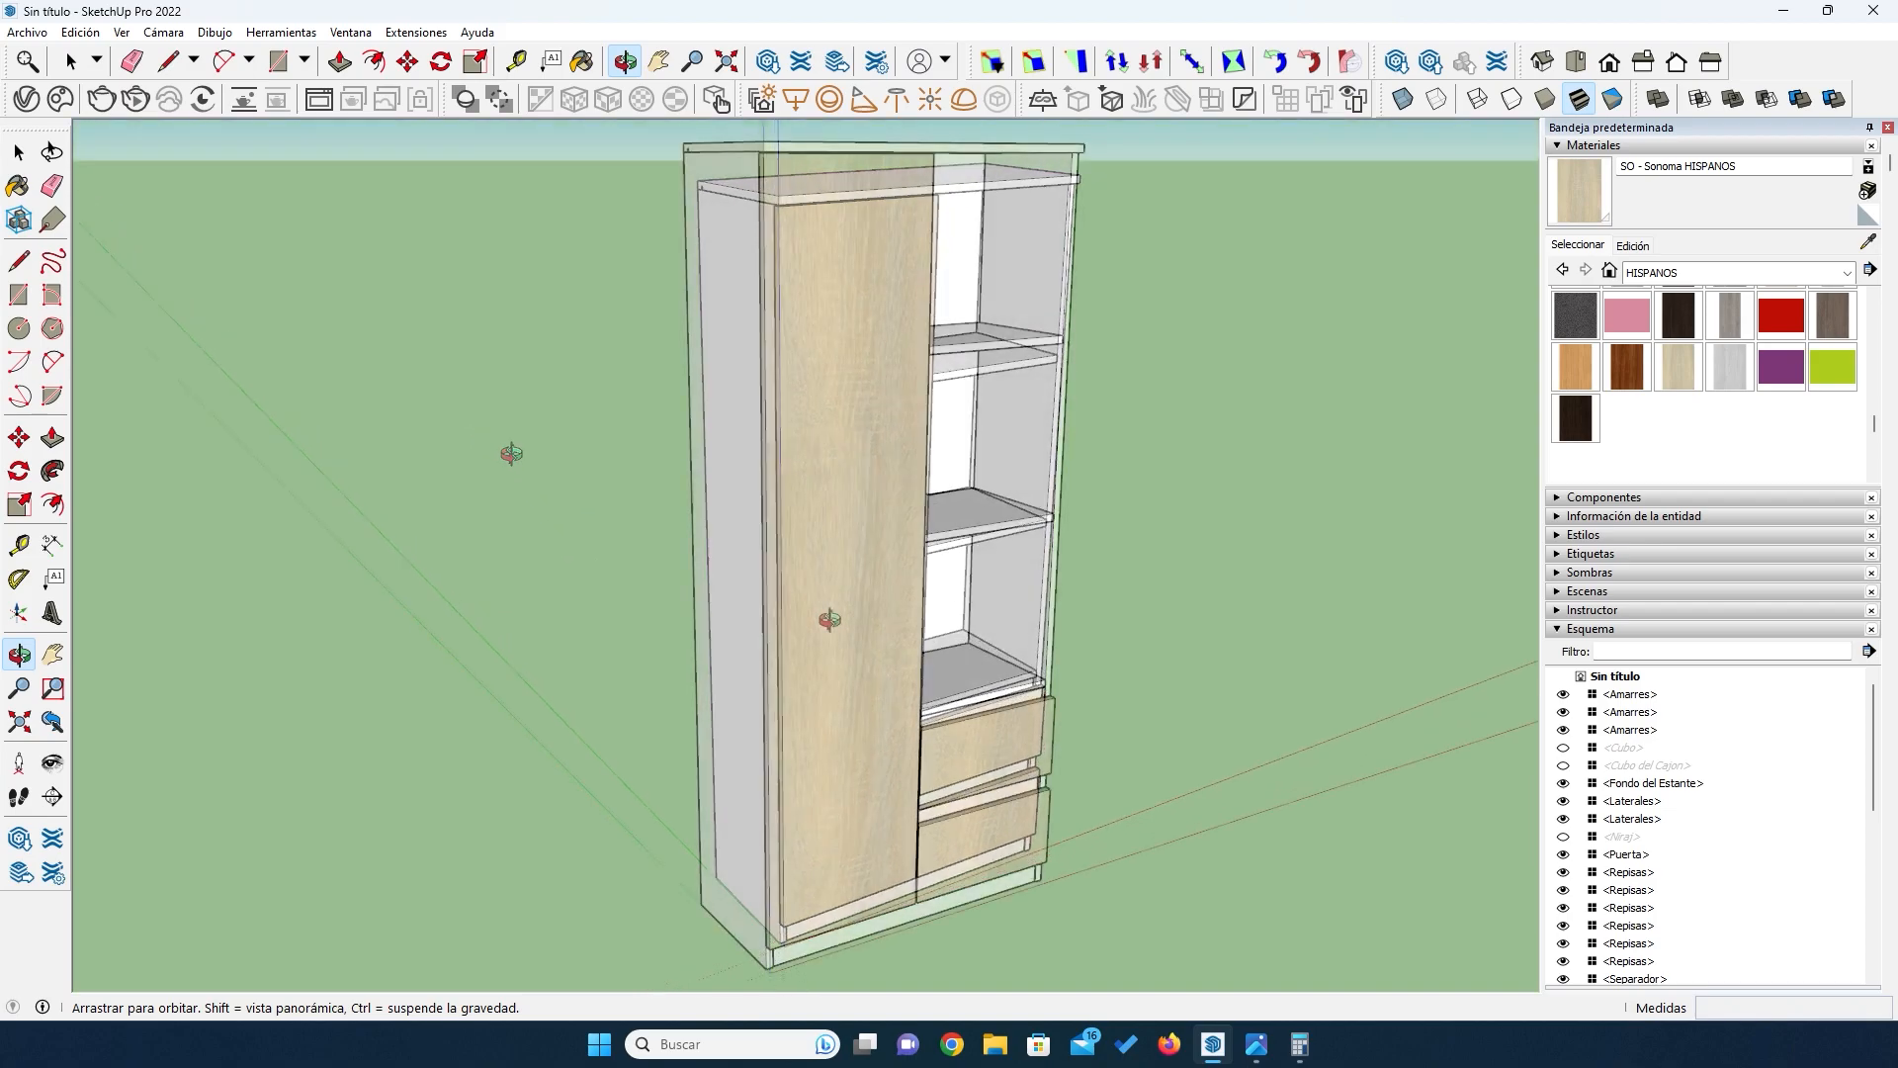
Step: Hide the cabinet door (Puerta) to expose the compartments behind it
click(17, 153)
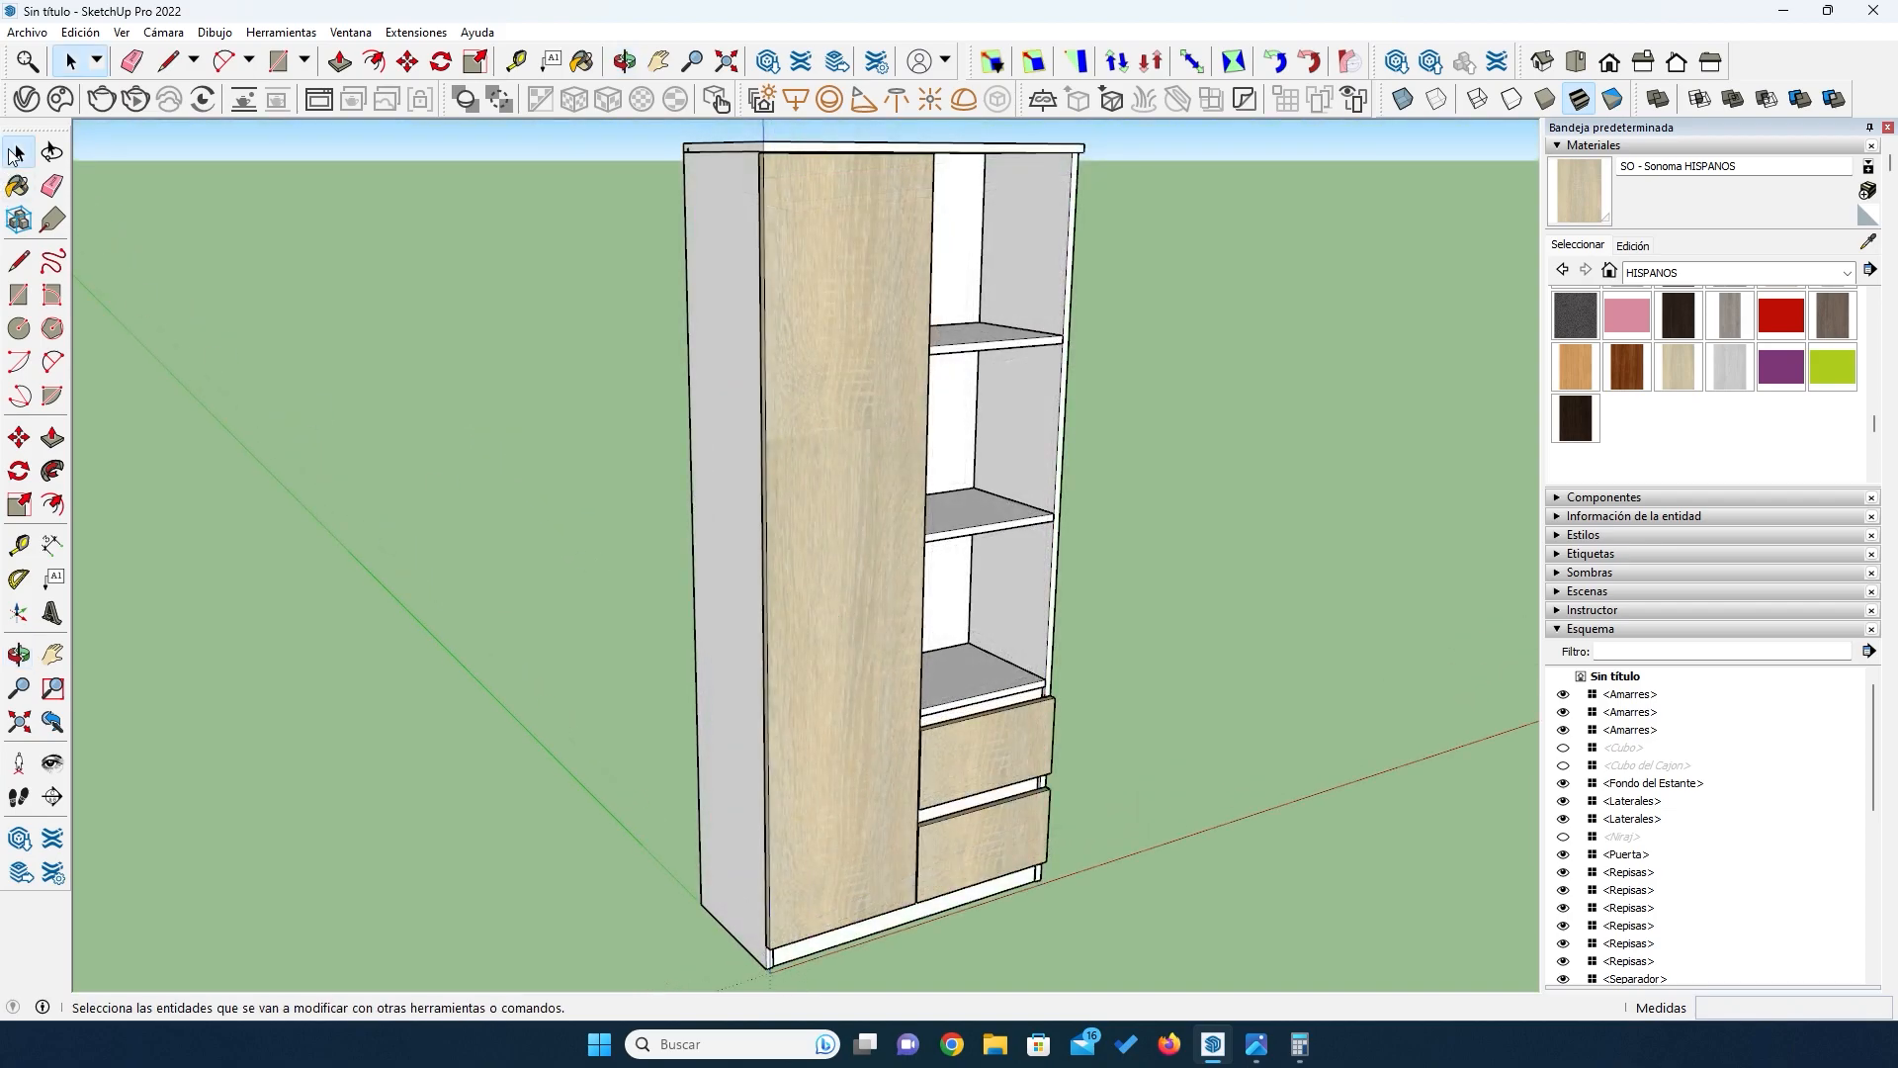
click(816, 322)
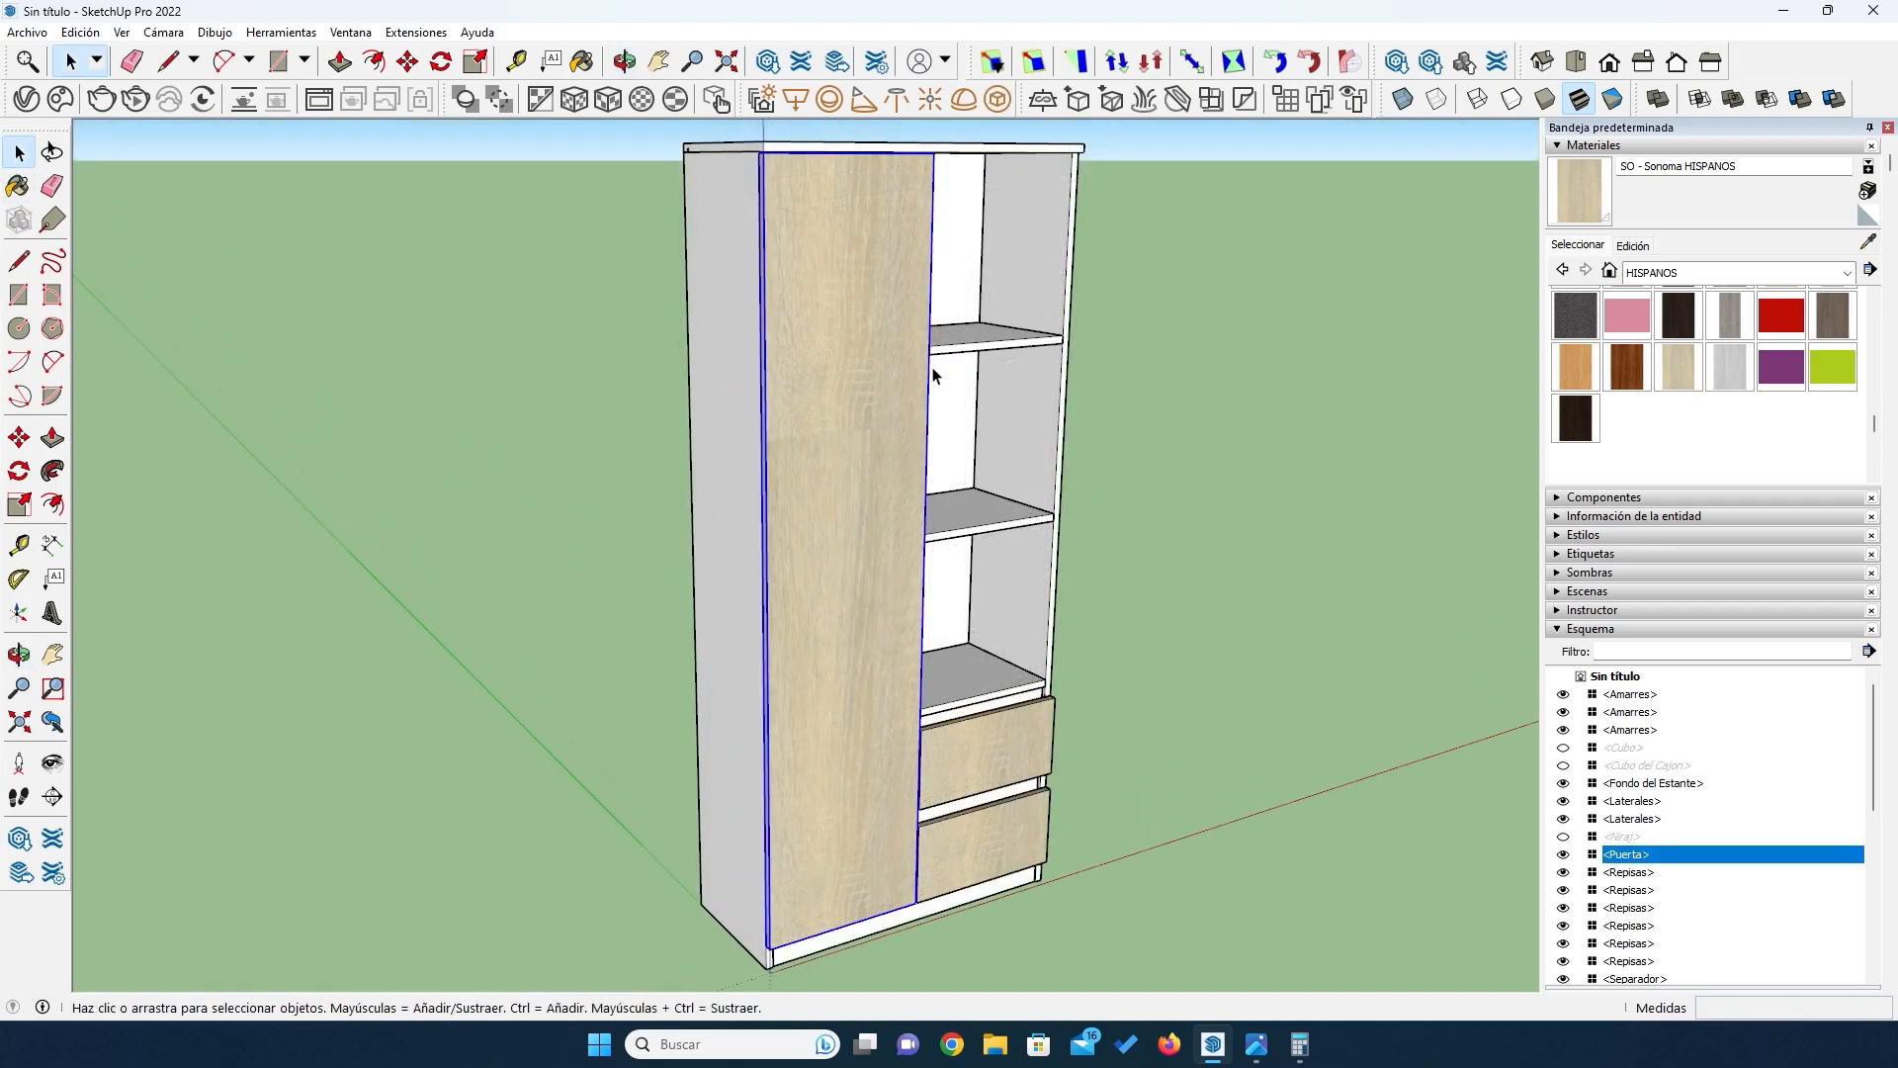
click(1563, 854)
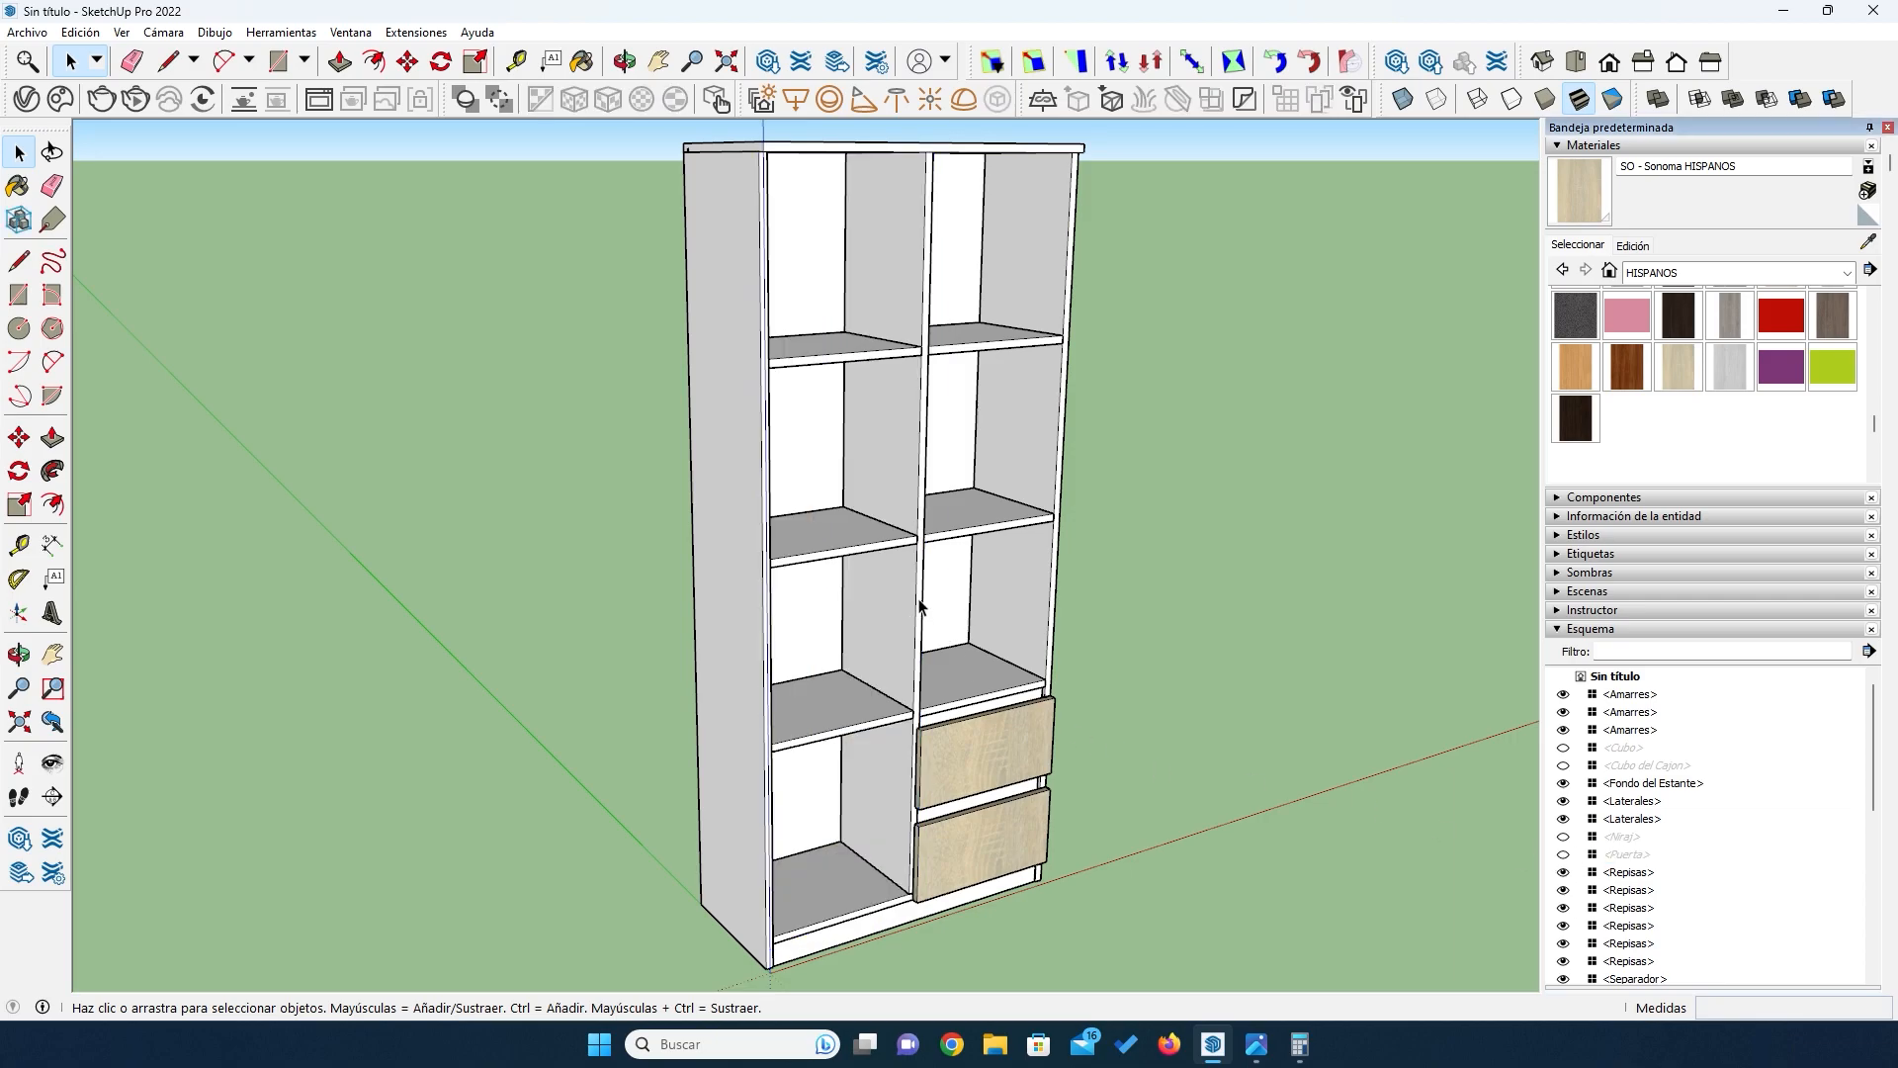
Step: Examine how the shelves meet the central divider and the side panels inside the open cabinet
key(o)
drag(907, 614, 682, 627)
scroll(806, 432, up, 3)
scroll(806, 430, down, 3)
drag(805, 428, 676, 370)
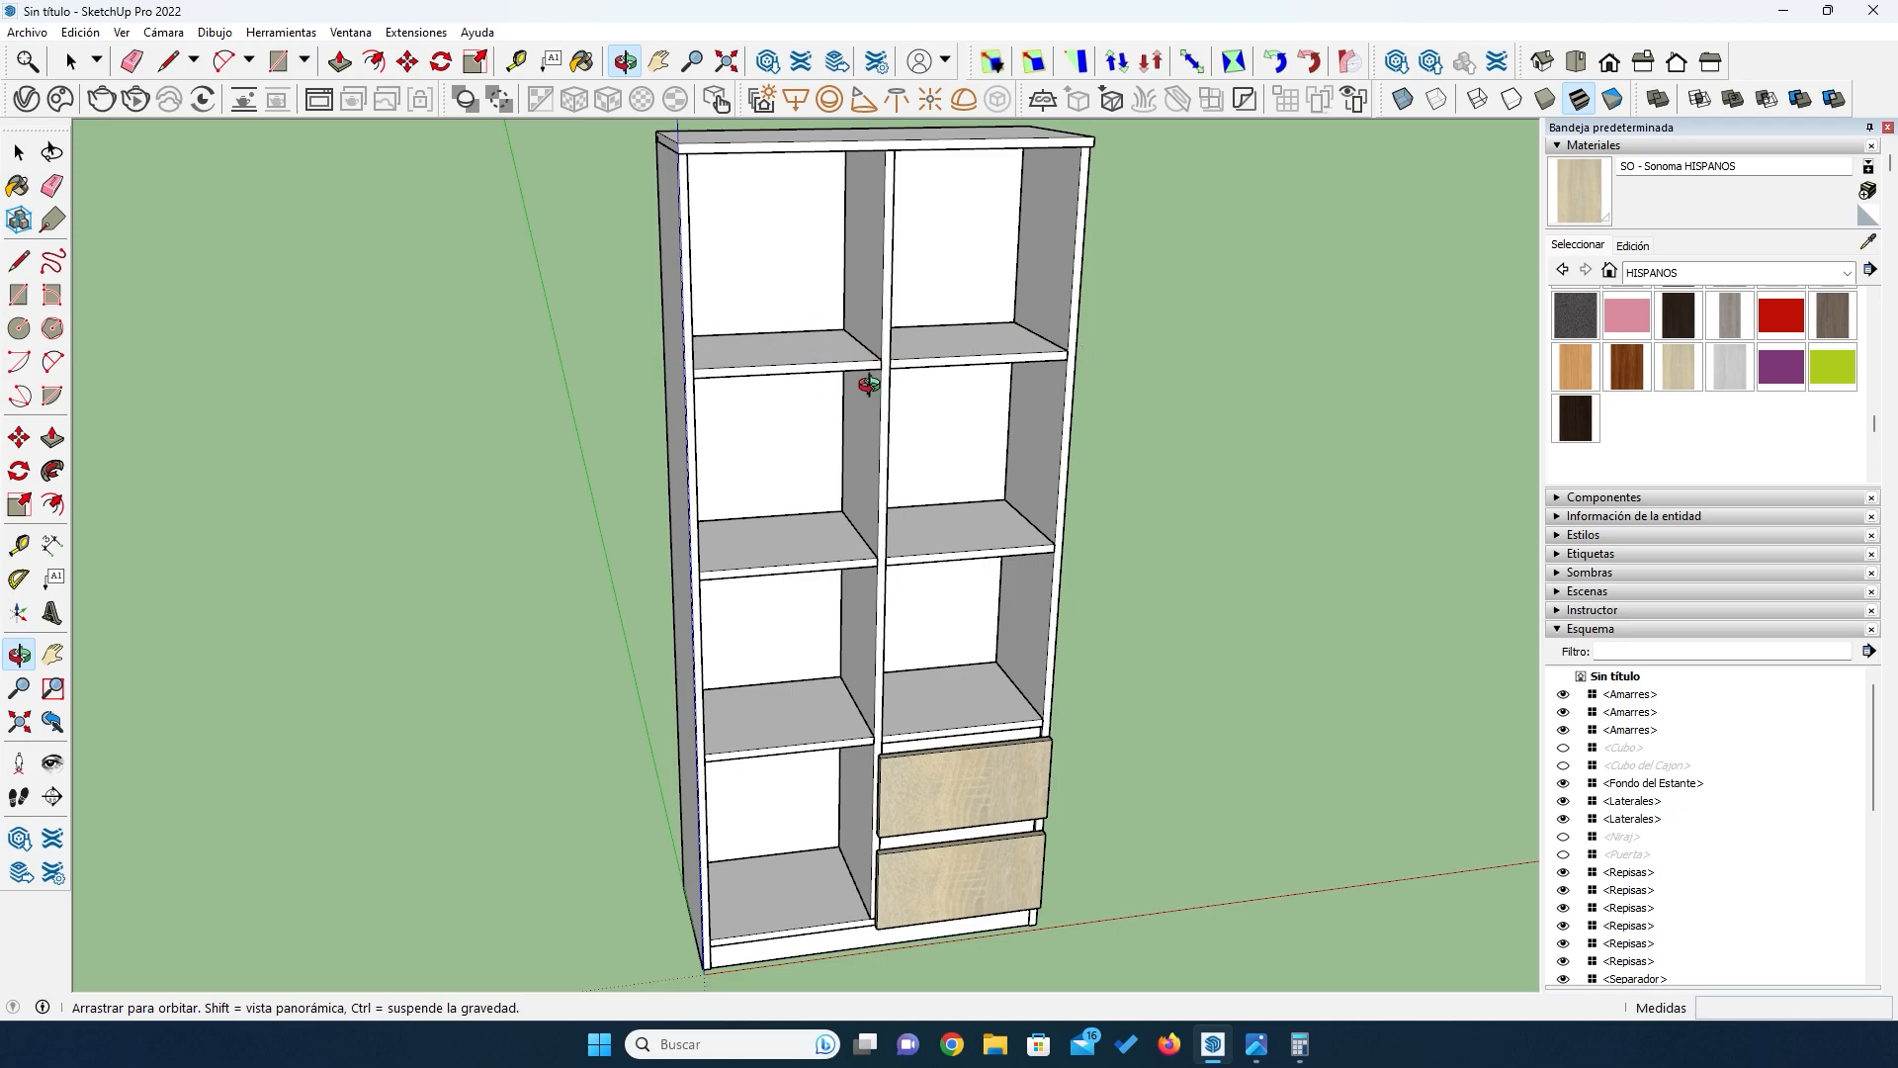
scroll(869, 385, up, 4)
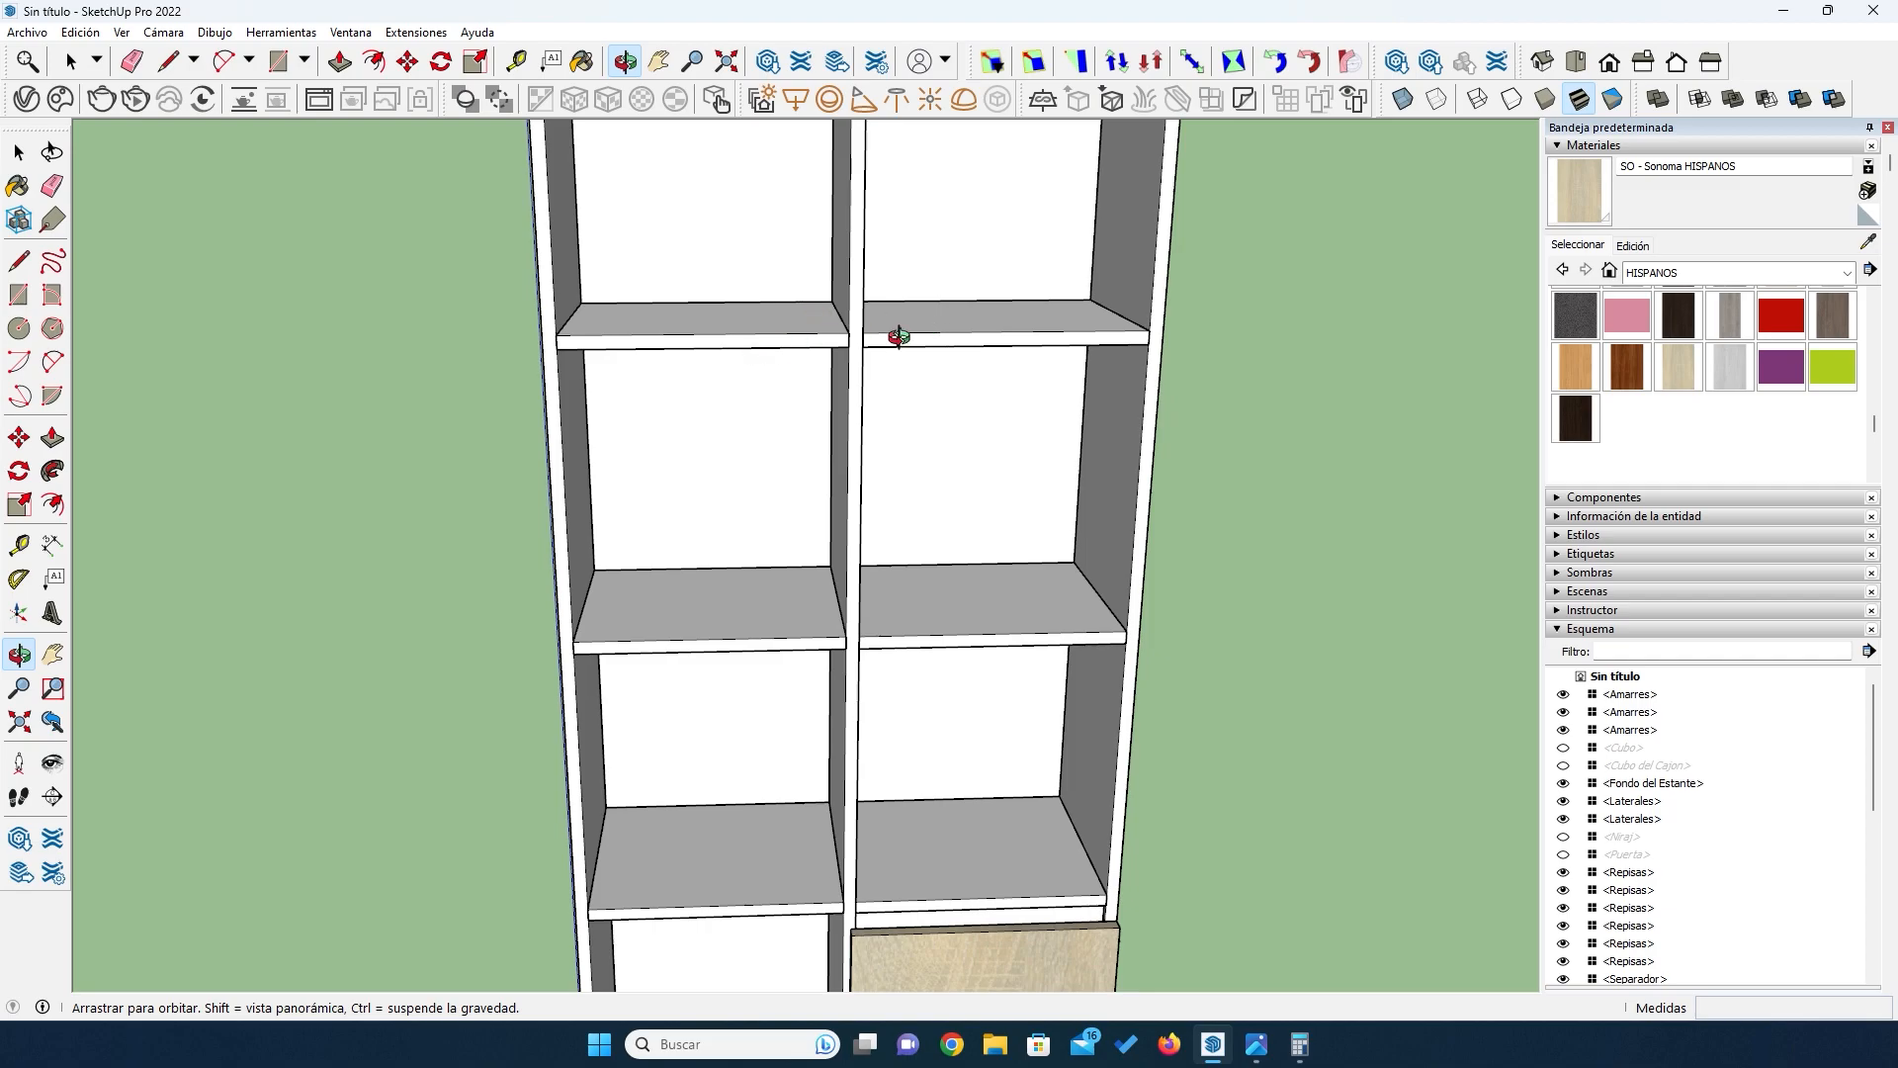
drag(750, 323, 790, 348)
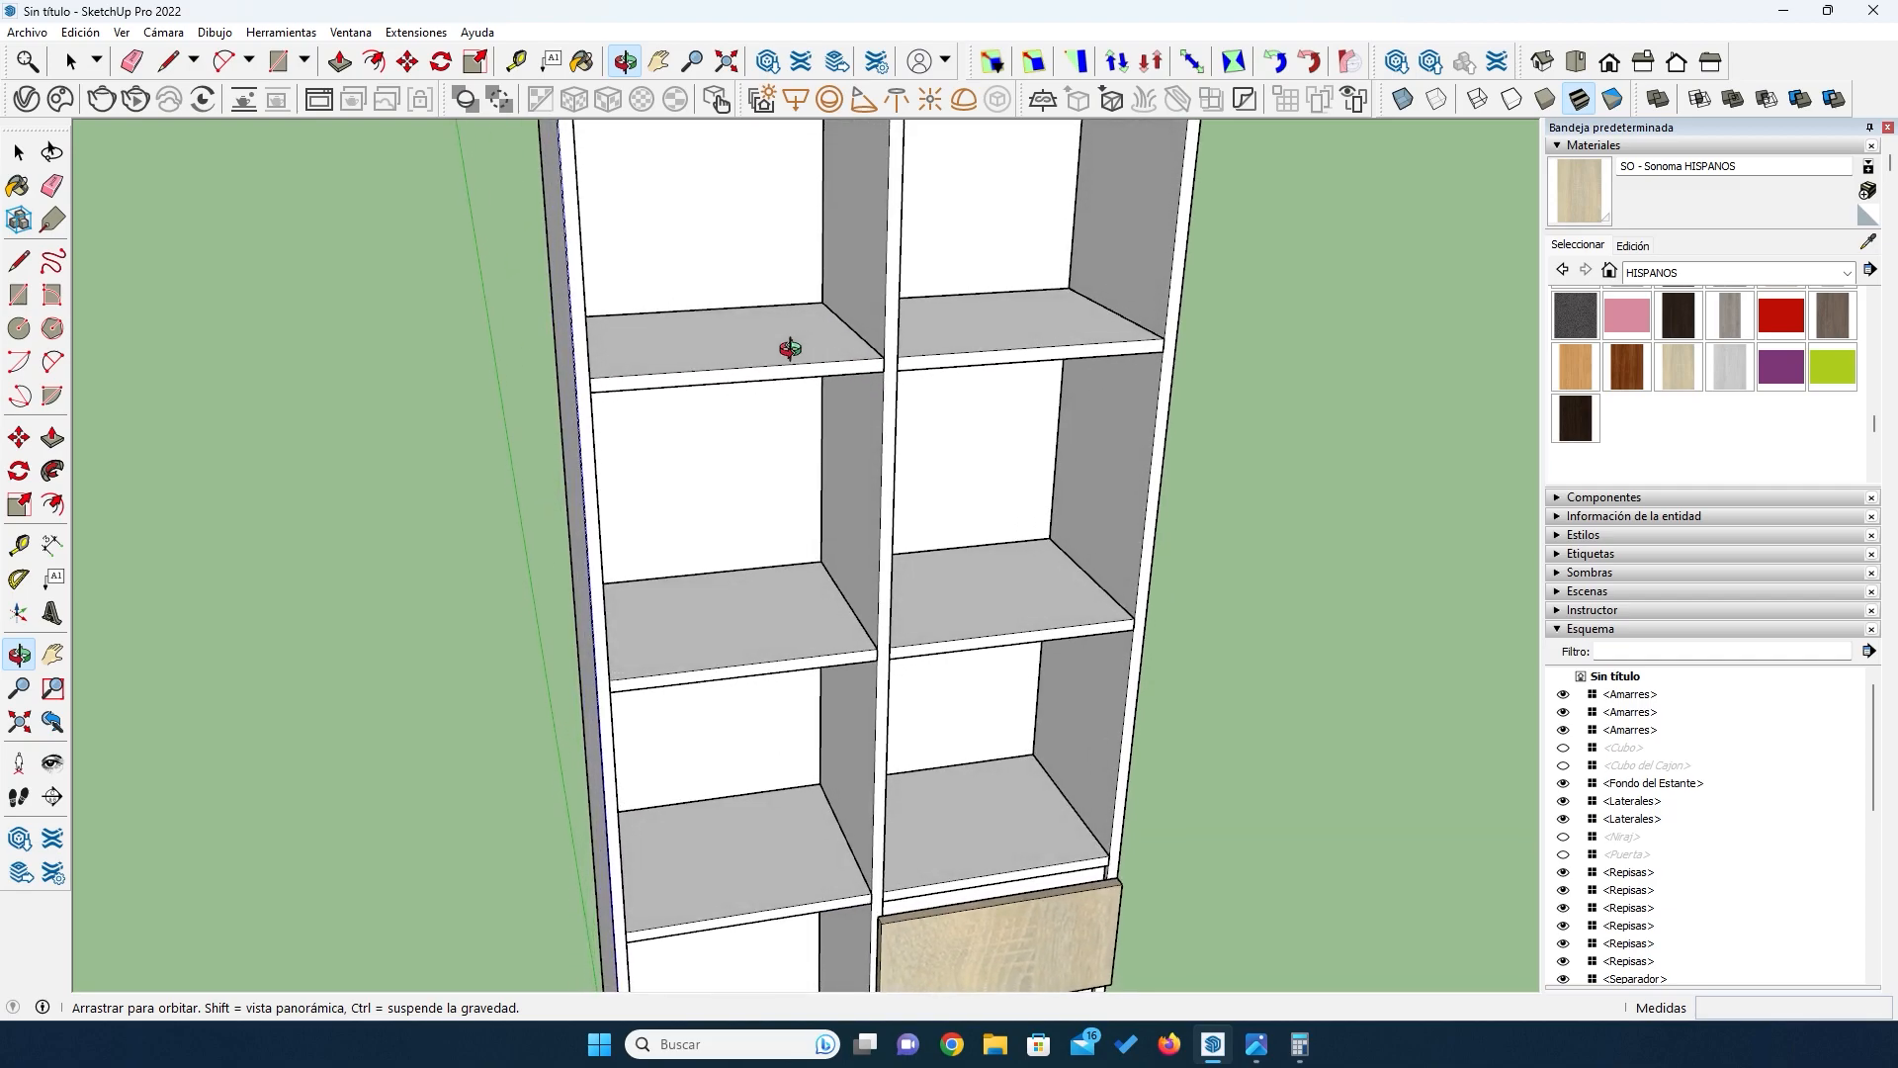
scroll(788, 344, down, 4)
scroll(803, 302, up, 5)
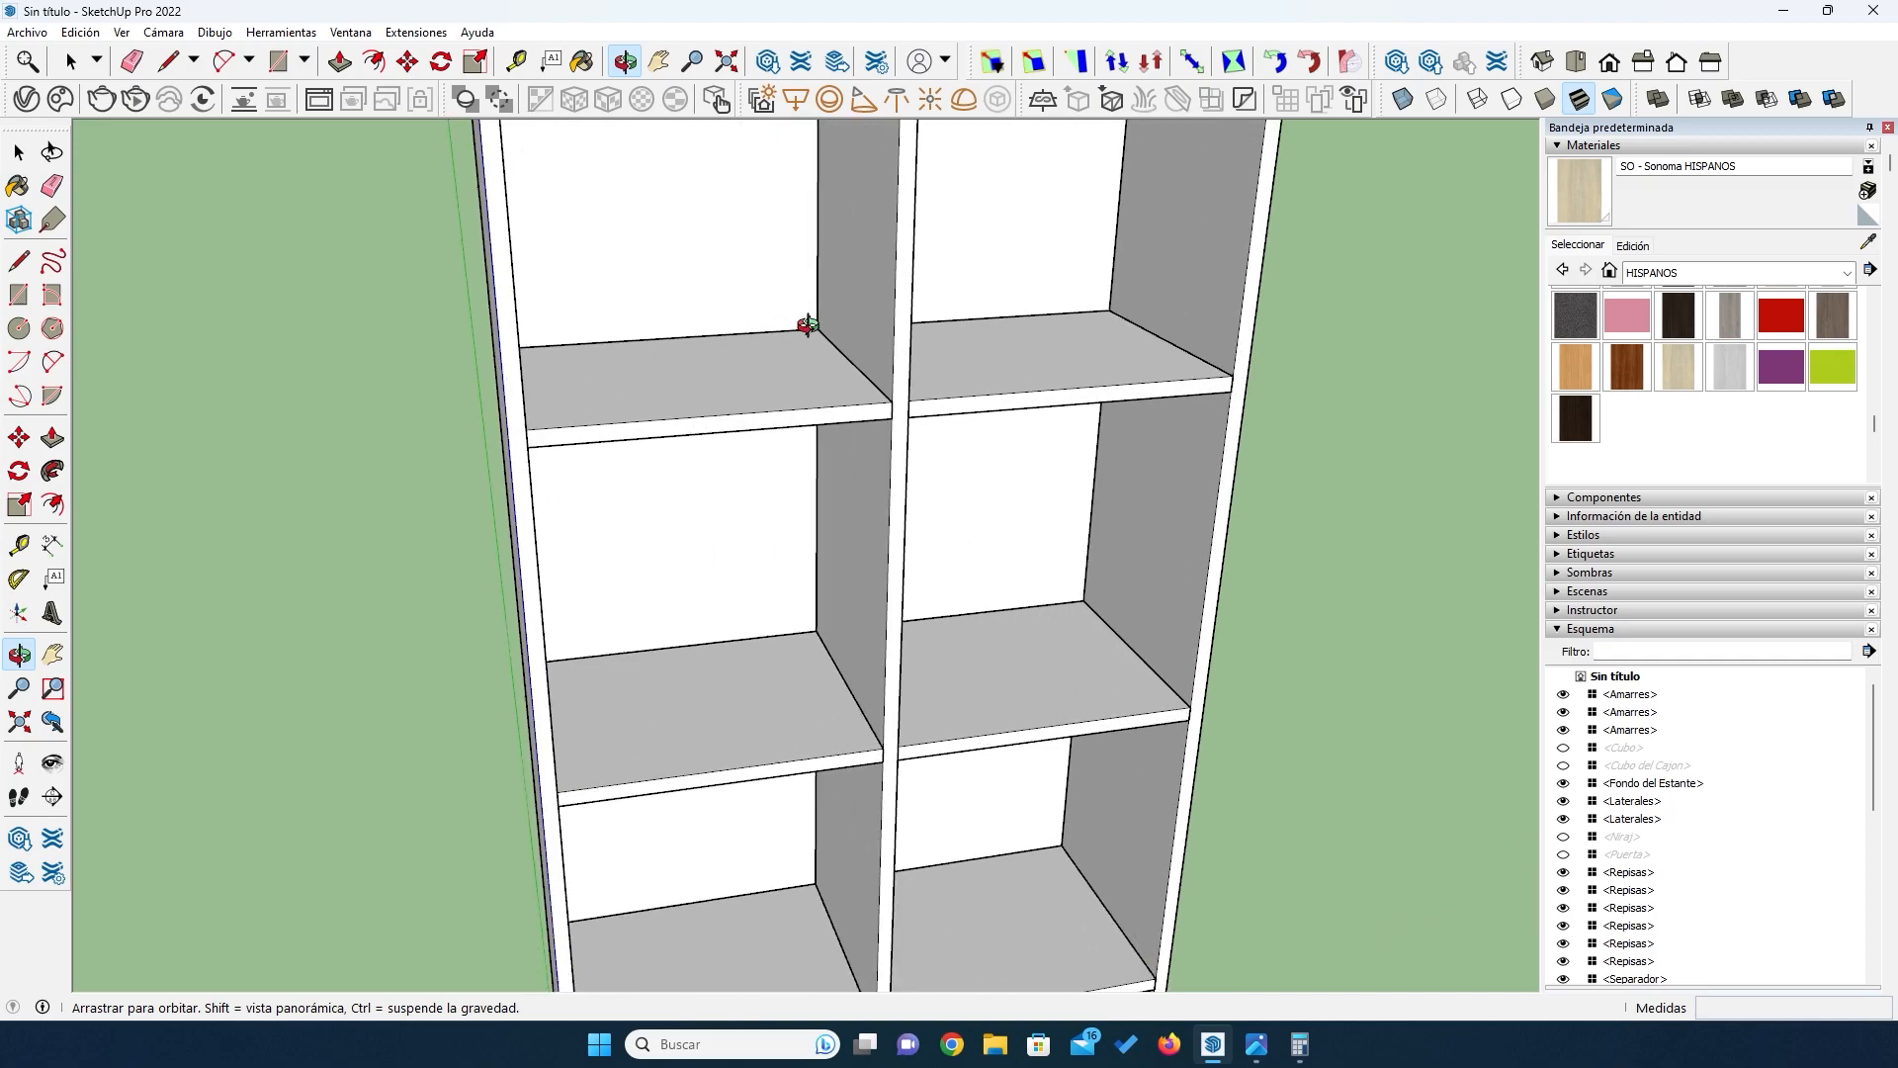